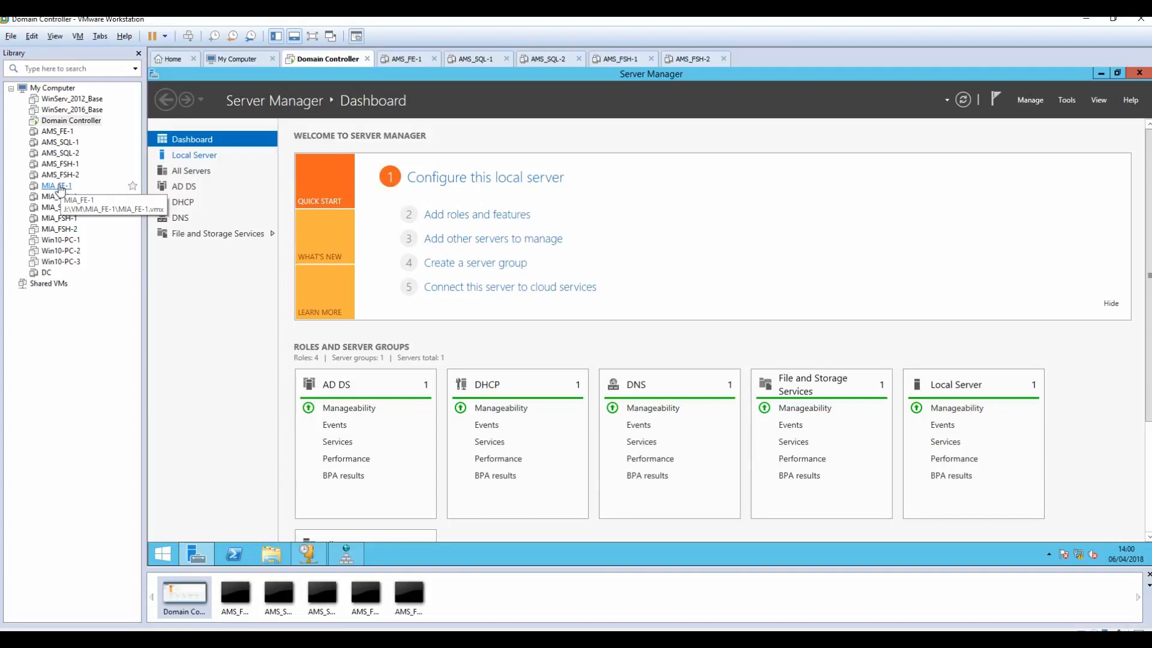
Step: On the Domain Controller VM, widen the DHCP lease Name column, then bring up DNS Manager
{"action": "left_click", "coordinate": [72, 122]}
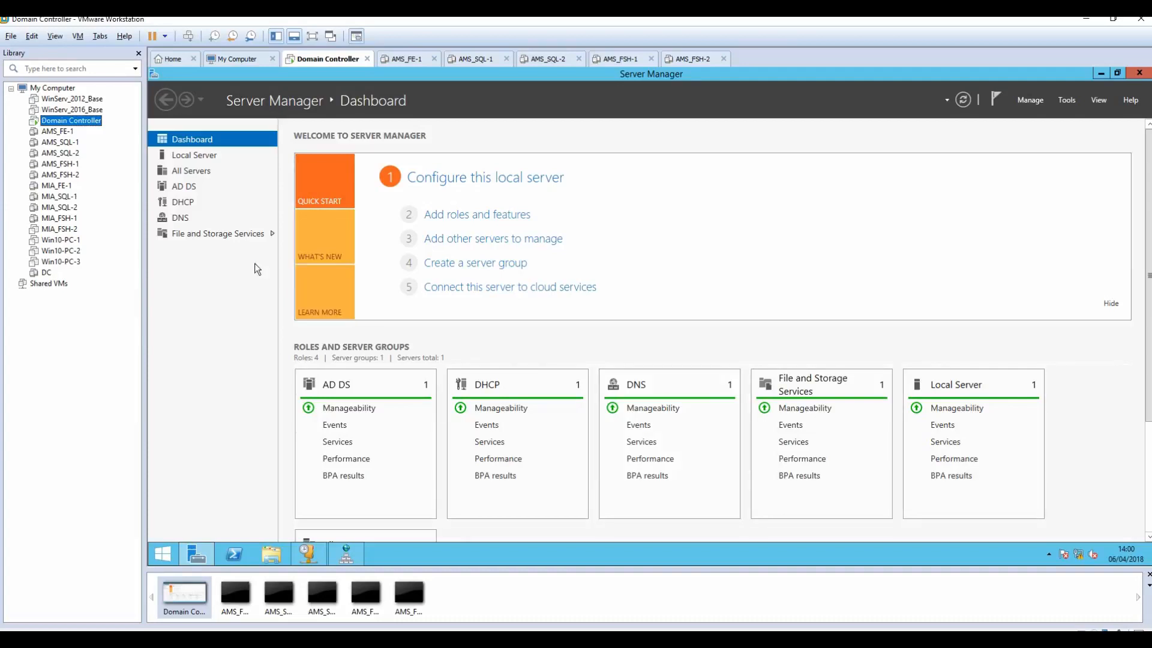
{"action": "left_click", "coordinate": [305, 553]}
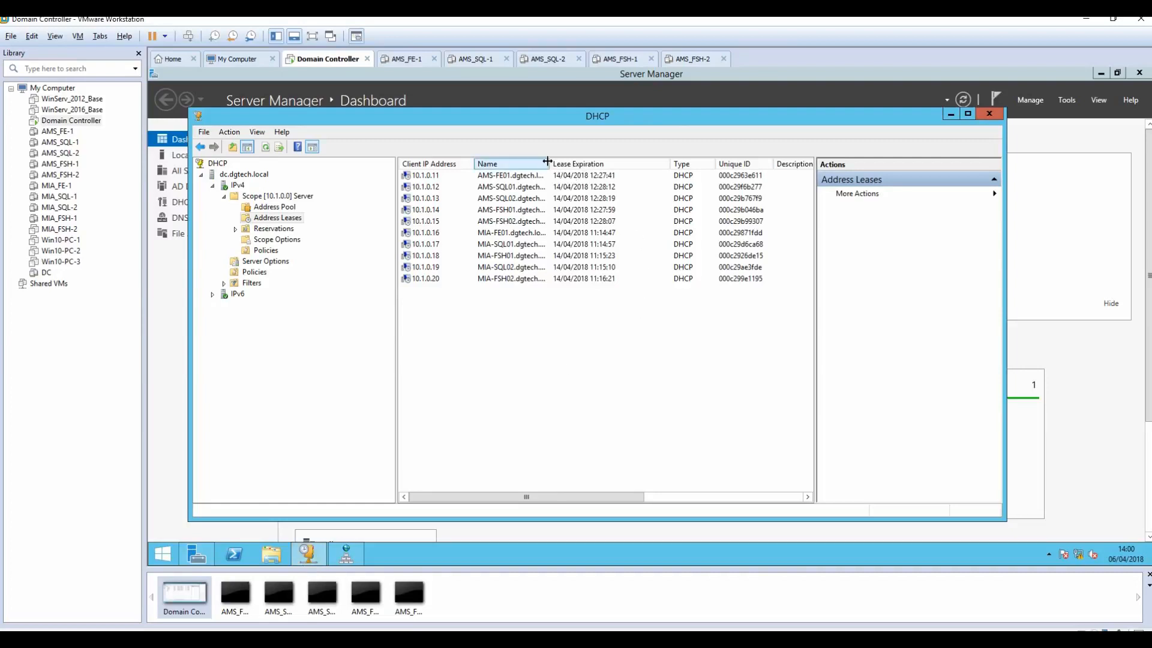
{"action": "left_click_drag", "start_coordinate": [548, 164], "coordinate": [585, 165]}
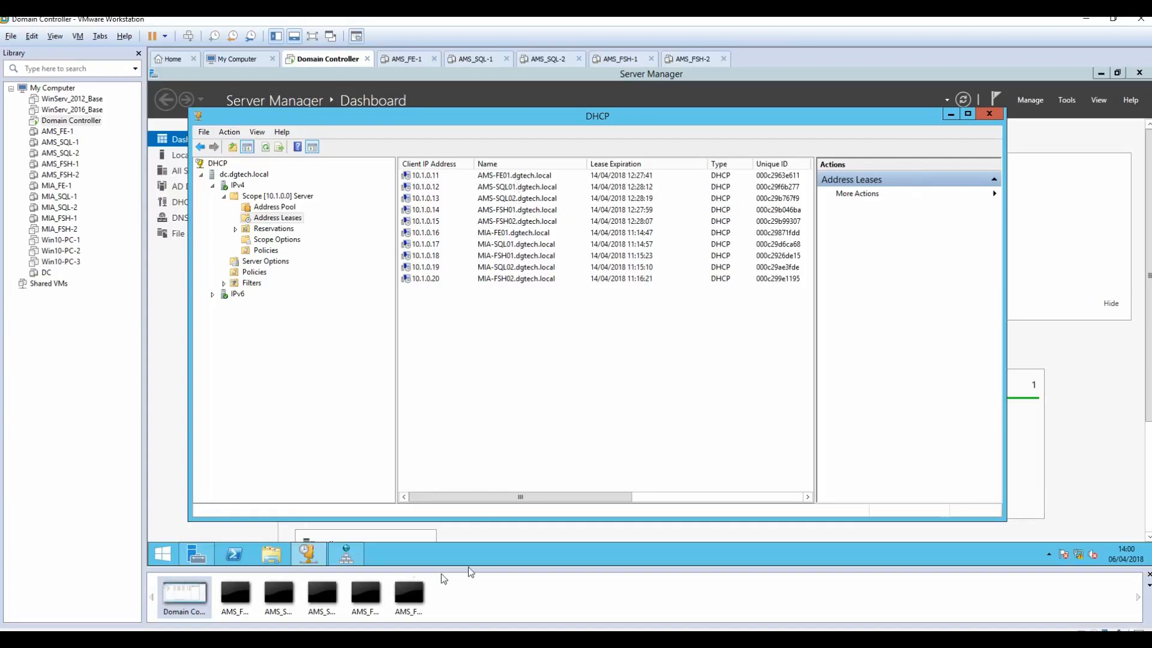
{"action": "left_click", "coordinate": [338, 550]}
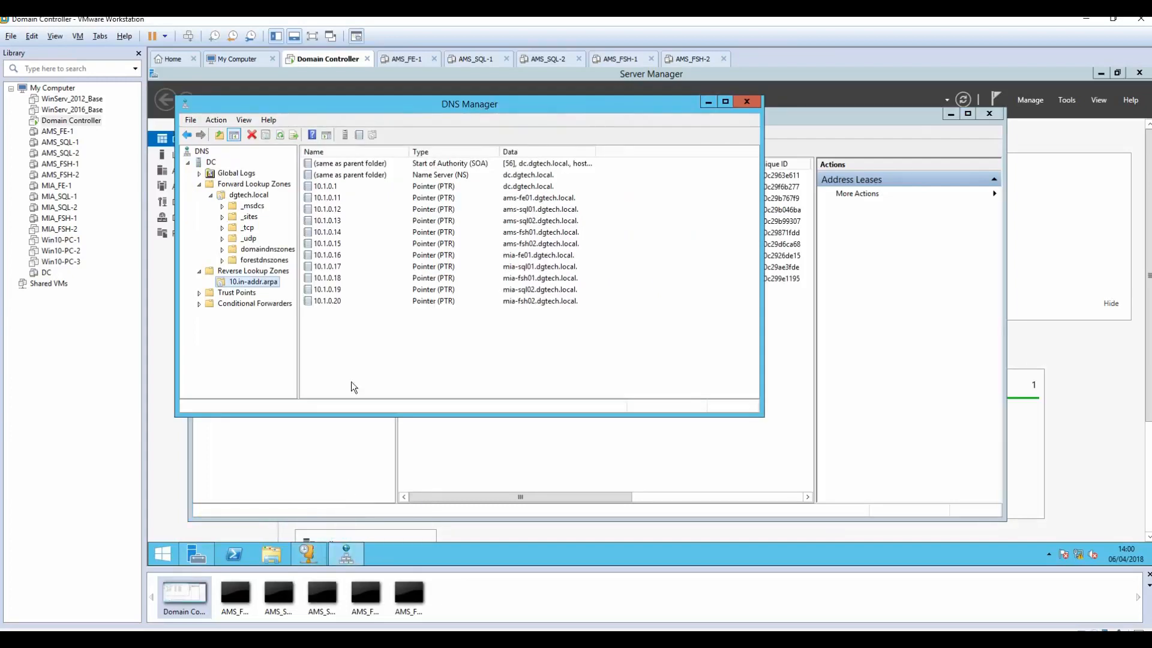
Step: Review dgtech.local host records, minimize DNS Manager and DHCP, and restore the Server Manager dashboard
{"action": "left_click", "coordinate": [243, 195]}
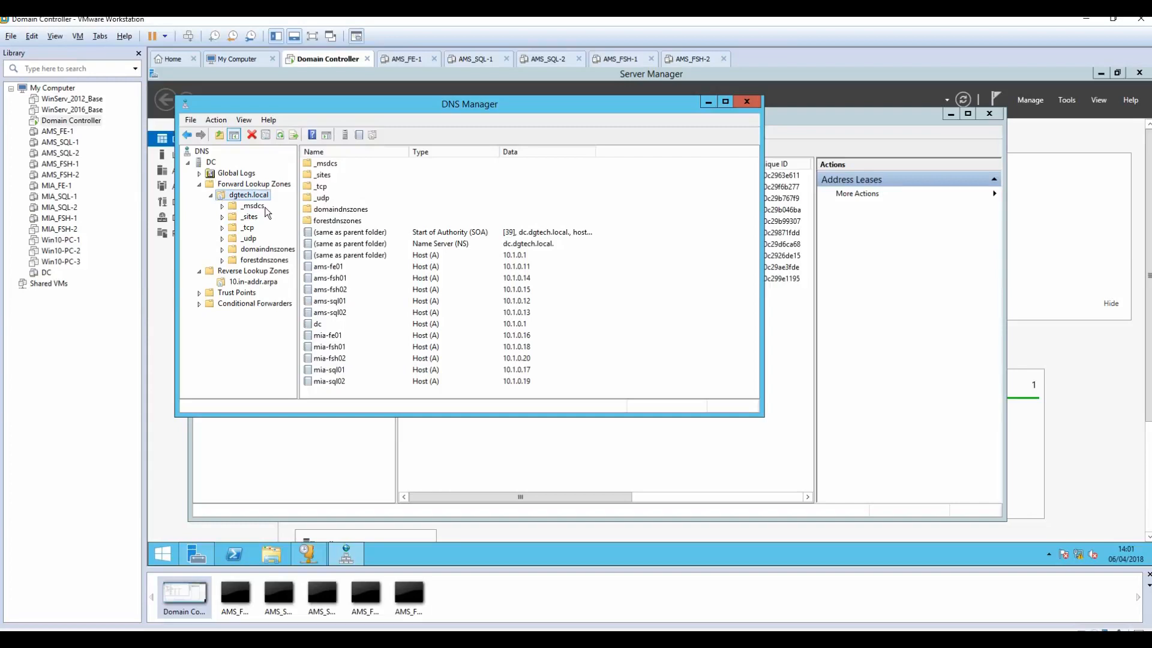
{"action": "left_click", "coordinate": [710, 105]}
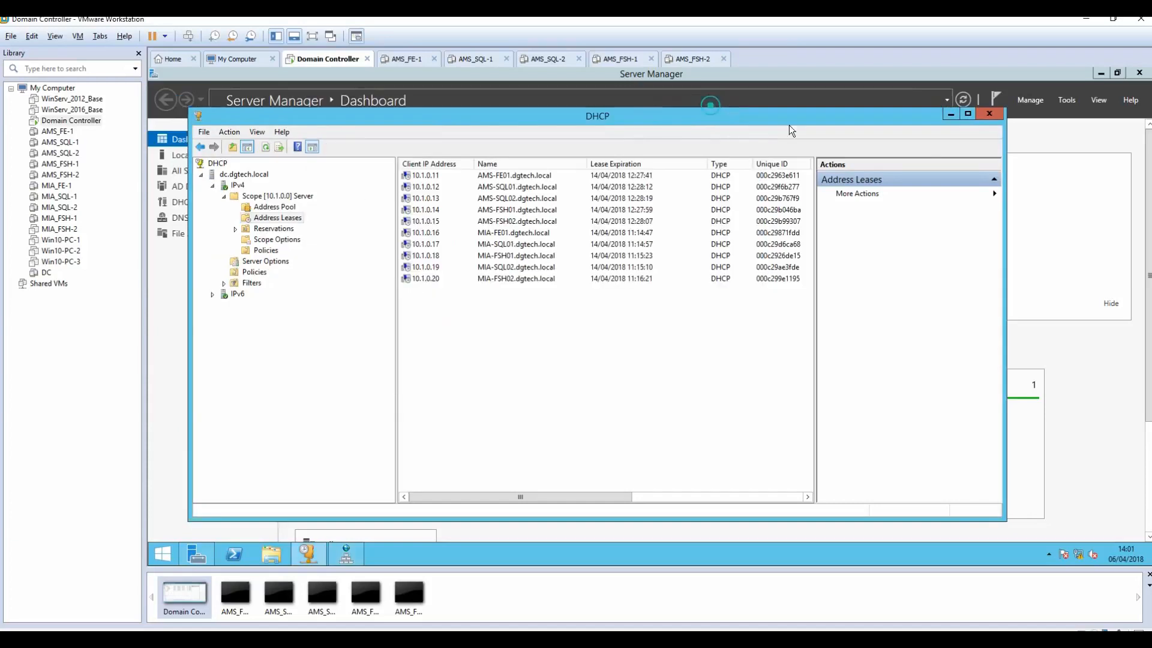
{"action": "left_click", "coordinate": [951, 113]}
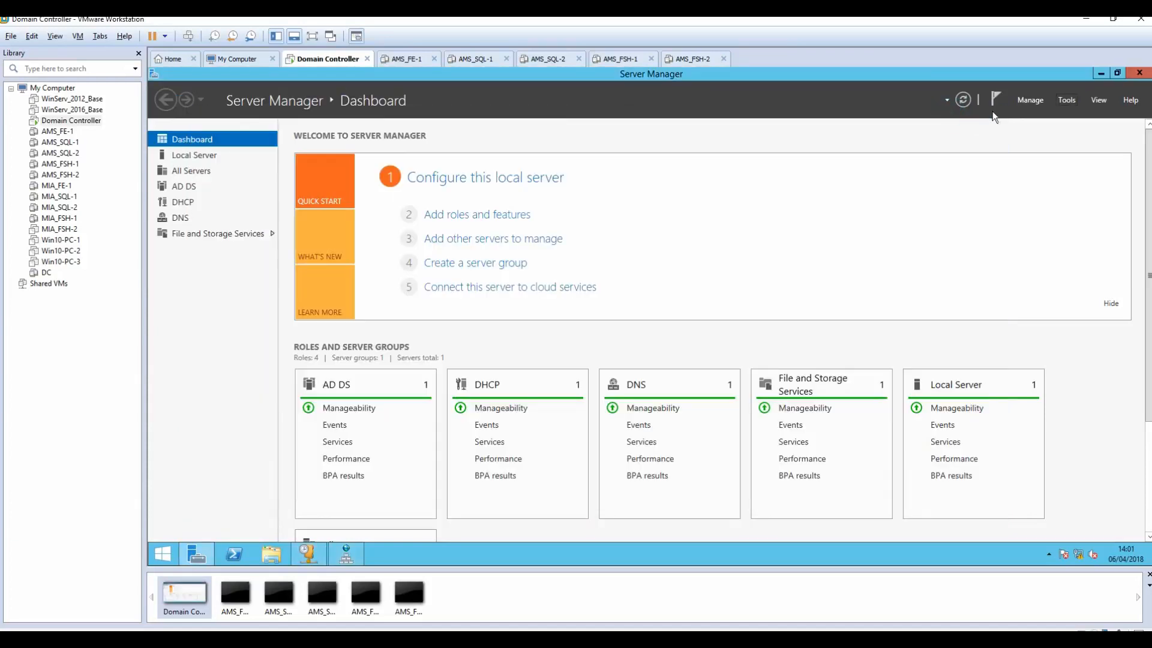
{"action": "left_click", "coordinate": [1102, 73]}
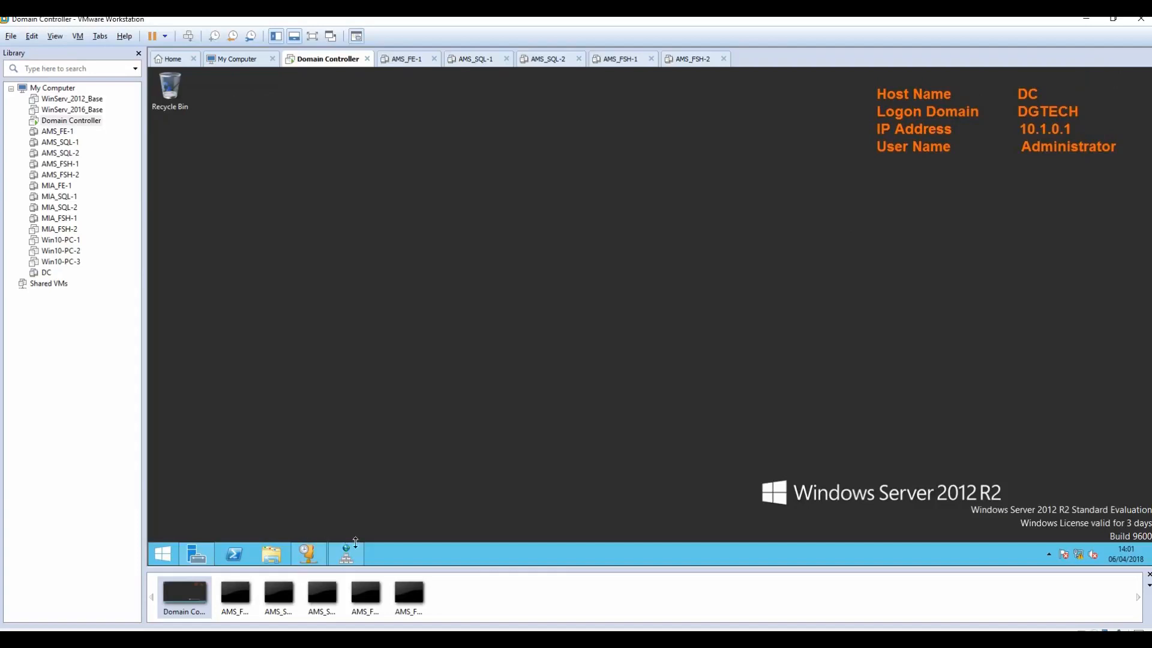
{"action": "left_click", "coordinate": [187, 559]}
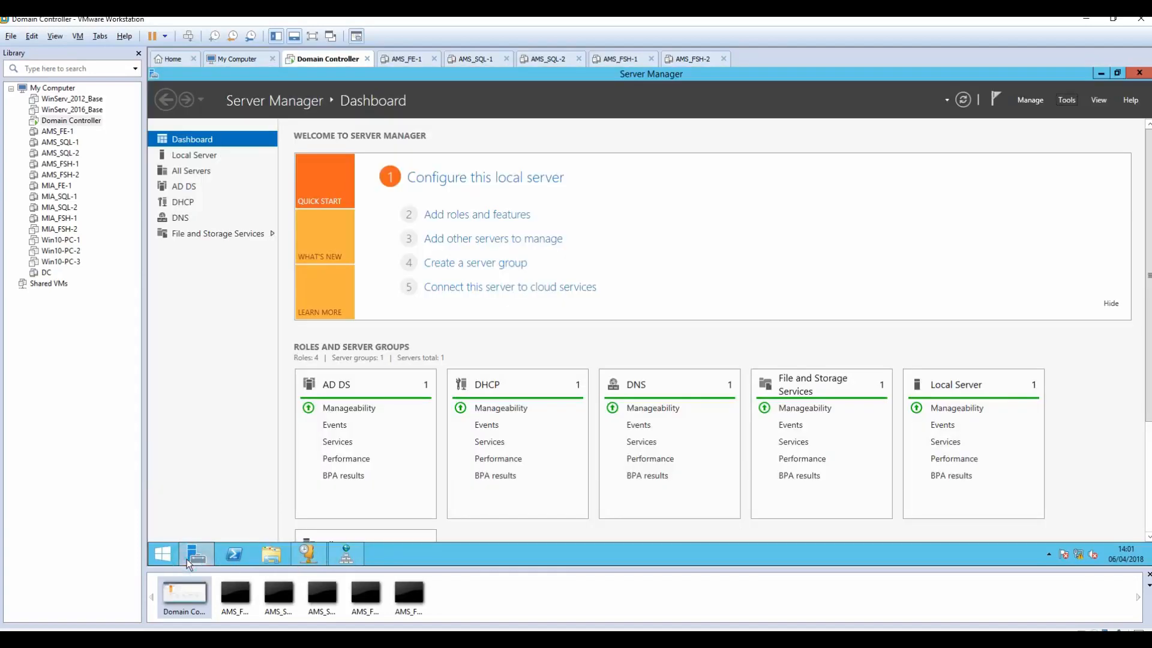
Step: Start a role-based install on this server and add Active Directory Certificate Services with its management tools
{"action": "left_click", "coordinate": [487, 214]}
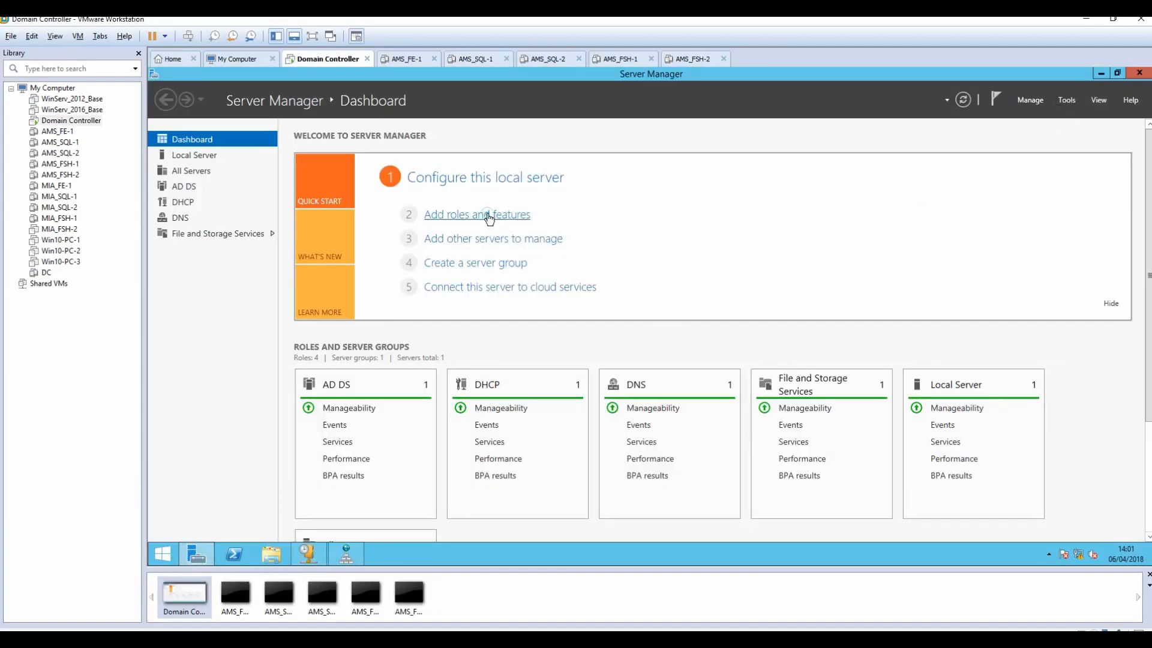
{"action": "left_click", "coordinate": [506, 423]}
{"action": "left_click", "coordinate": [505, 425]}
{"action": "left_click", "coordinate": [505, 425]}
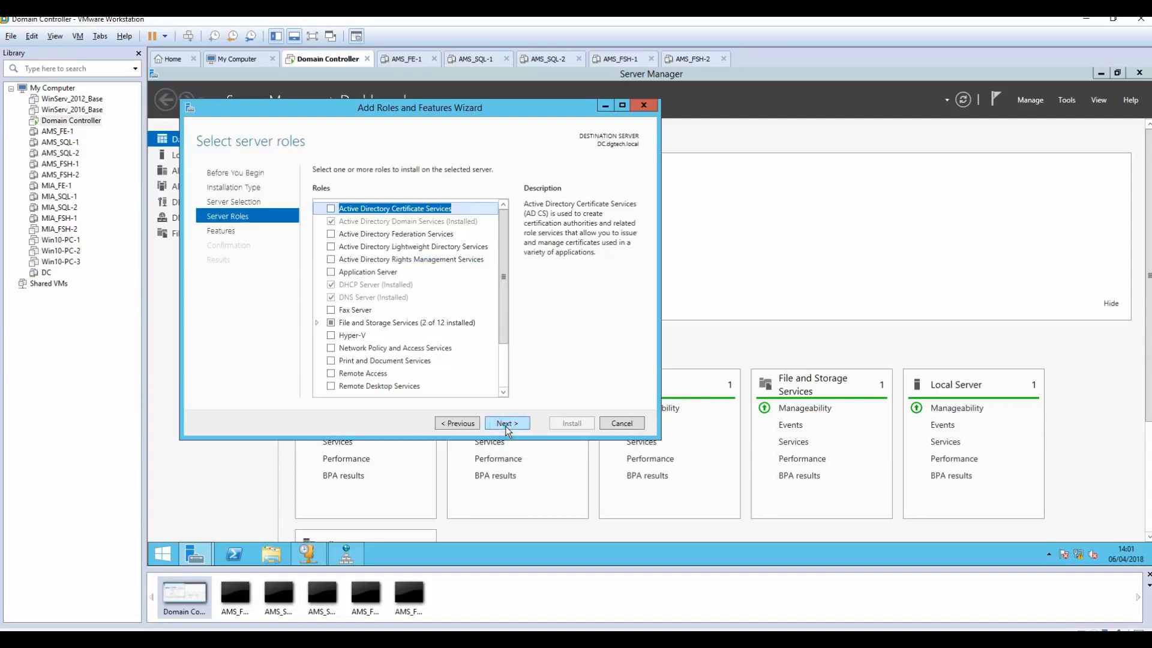
{"action": "left_click", "coordinate": [329, 210]}
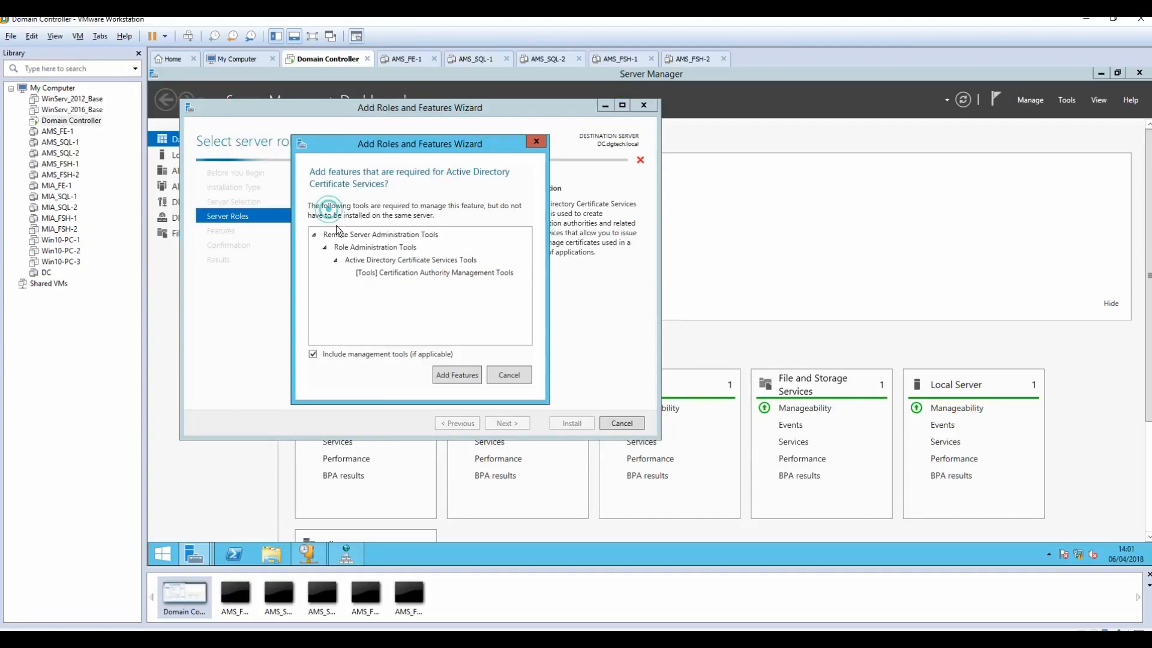
{"action": "left_click", "coordinate": [459, 376]}
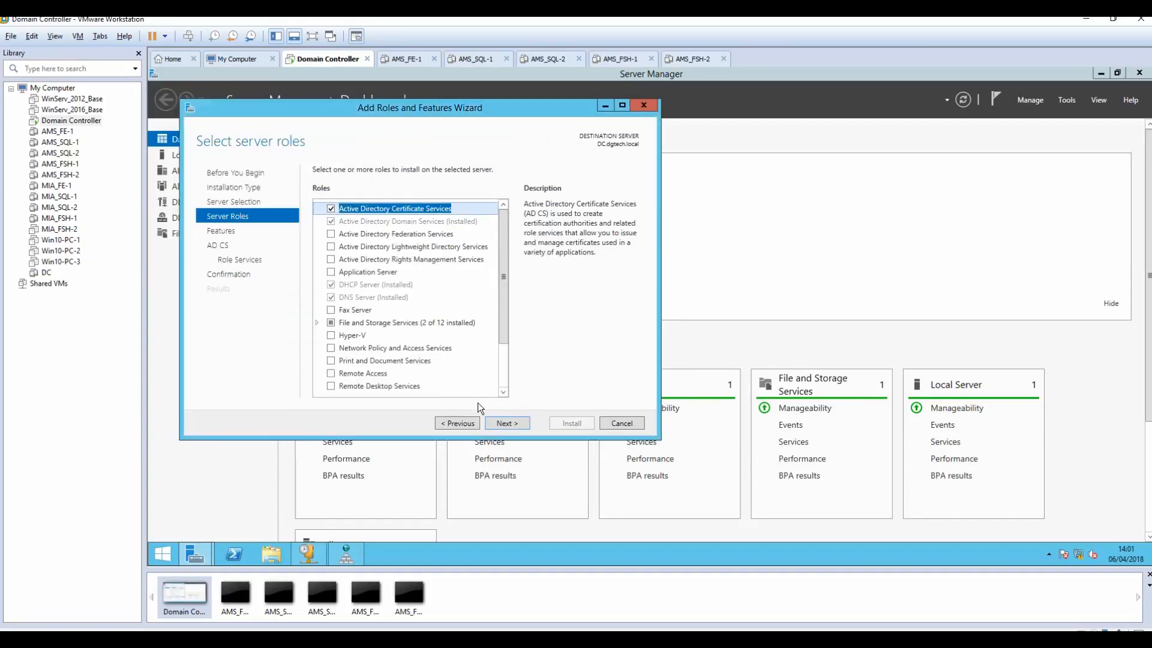
Step: Add Certification Authority Web Enrollment with its required features, keeping default IIS services, up to Confirmation
{"action": "left_click", "coordinate": [506, 422]}
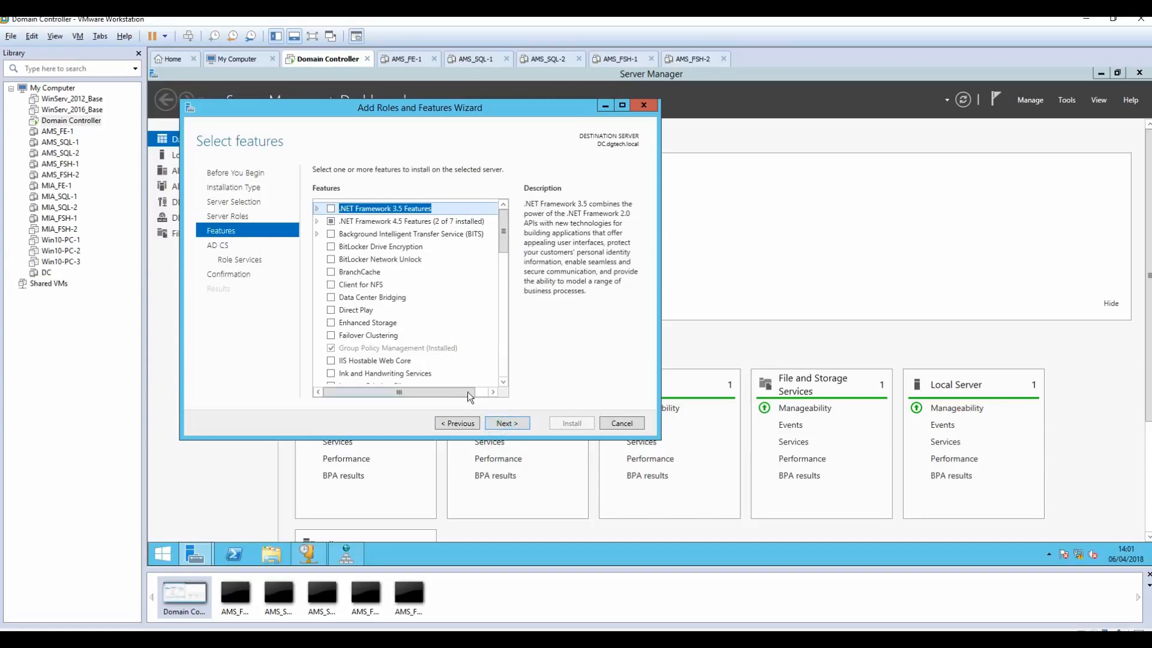
{"action": "left_click", "coordinate": [496, 425]}
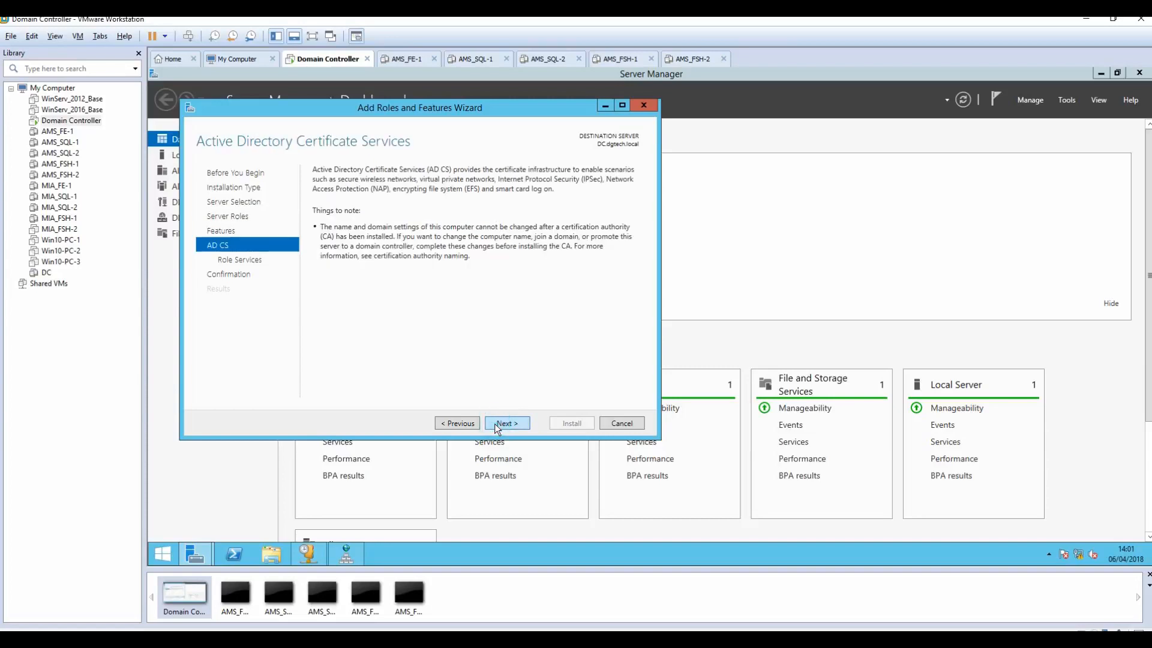
{"action": "left_click", "coordinate": [497, 424]}
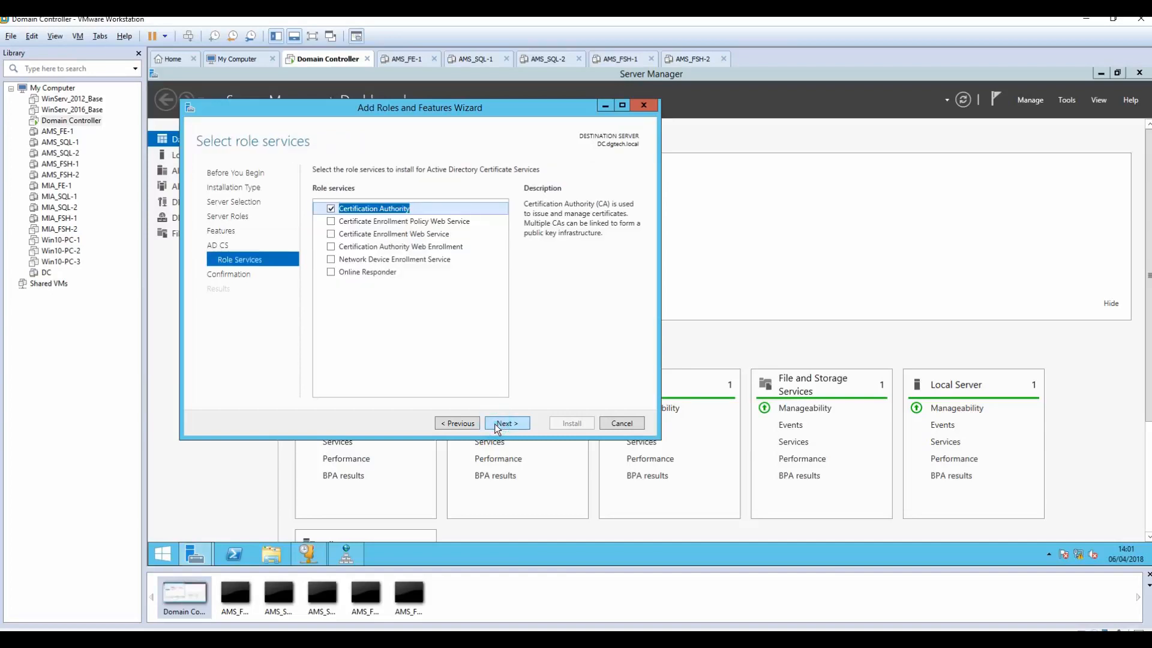
{"action": "left_click", "coordinate": [330, 247]}
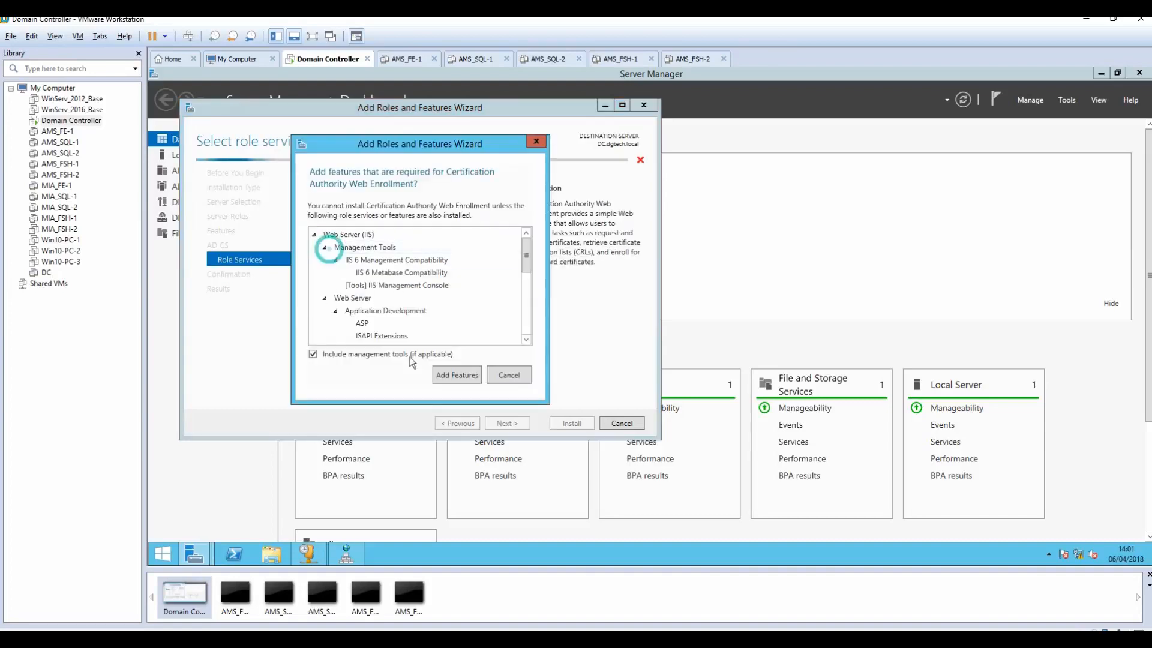
{"action": "left_click", "coordinate": [460, 377]}
{"action": "left_click", "coordinate": [504, 423]}
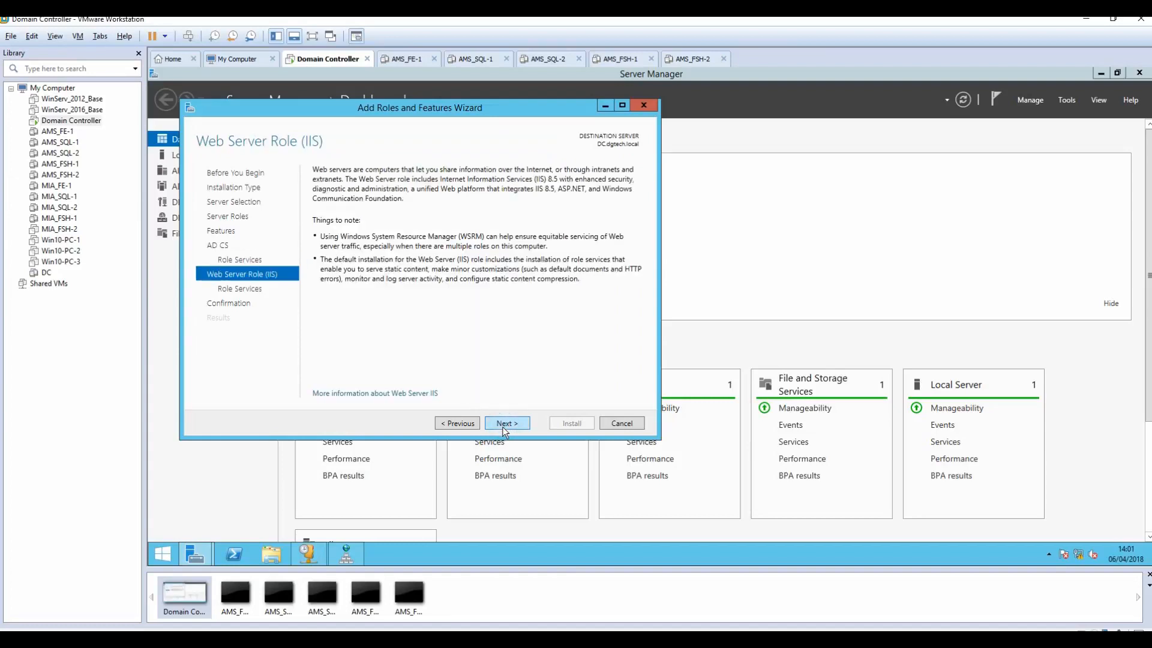
{"action": "left_click", "coordinate": [502, 423]}
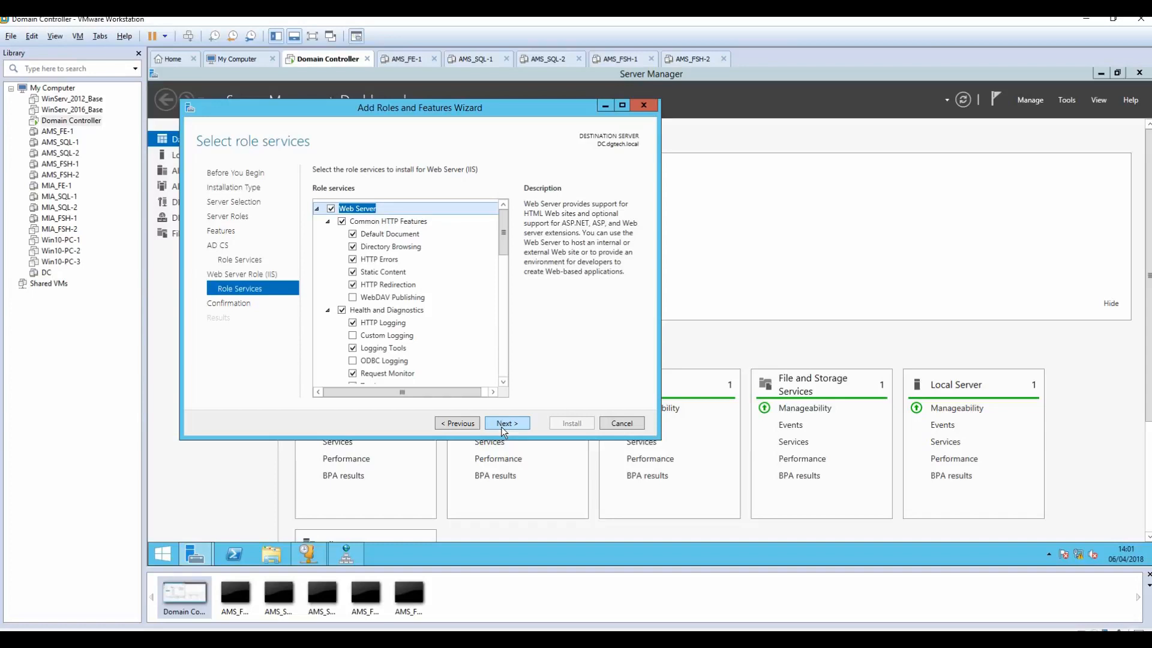
{"action": "left_click", "coordinate": [502, 424]}
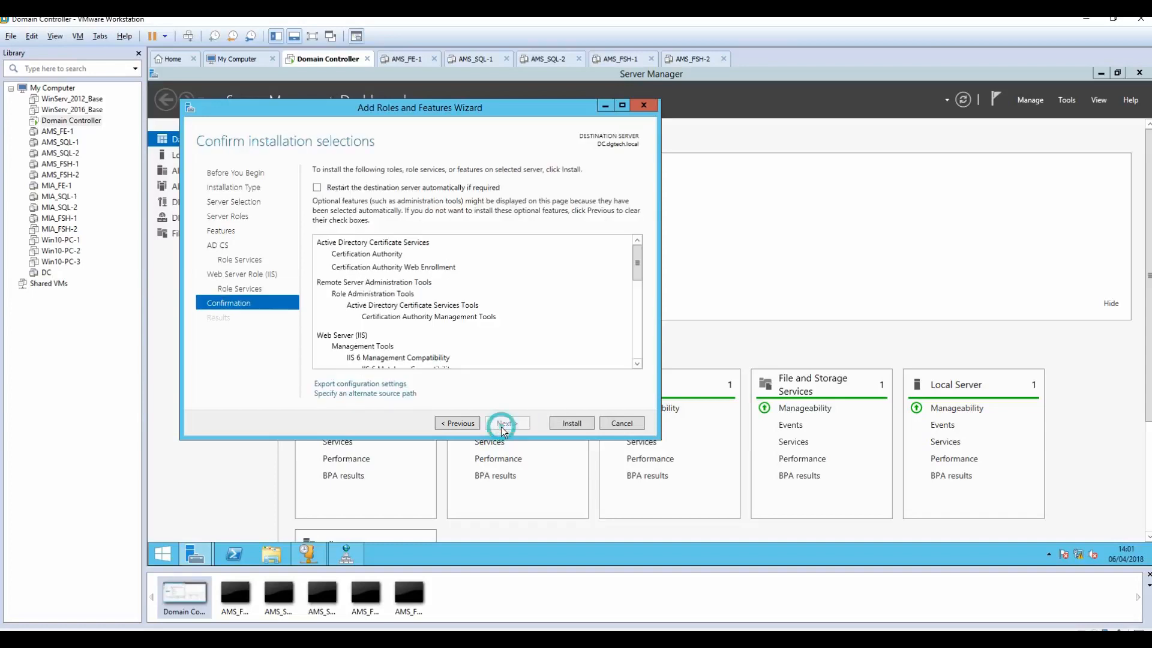
Step: Set the alternate source path to D:\sources\sxs
{"action": "left_click", "coordinate": [387, 394]}
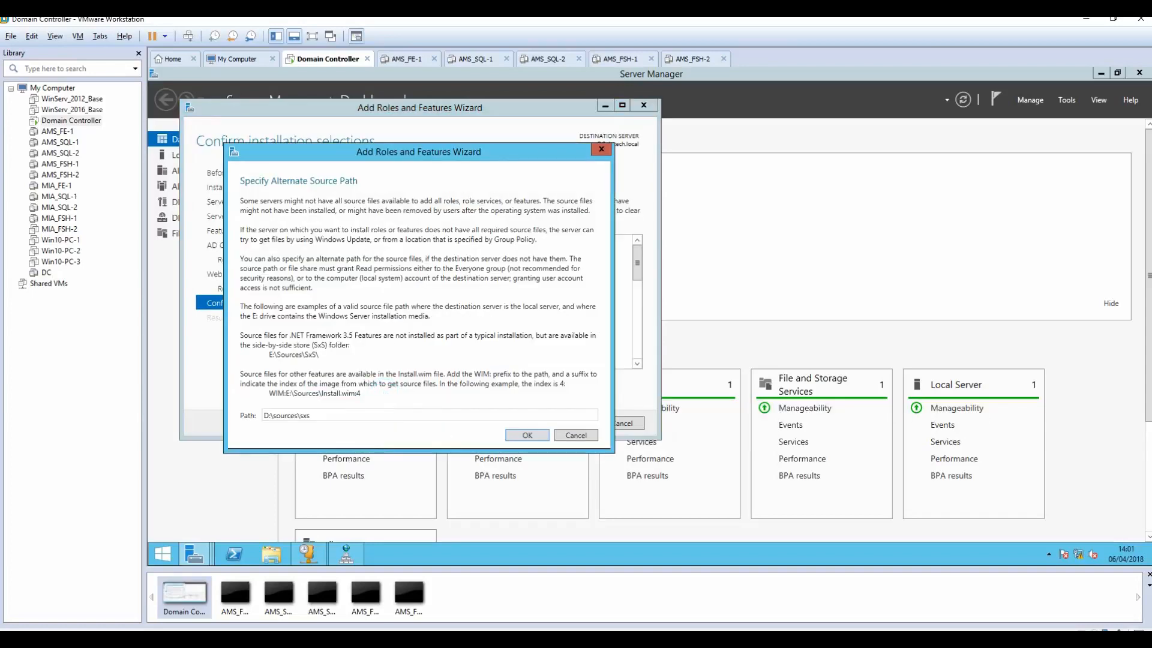
{"action": "double_click", "coordinate": [429, 416]}
{"action": "key", "text": "End"}
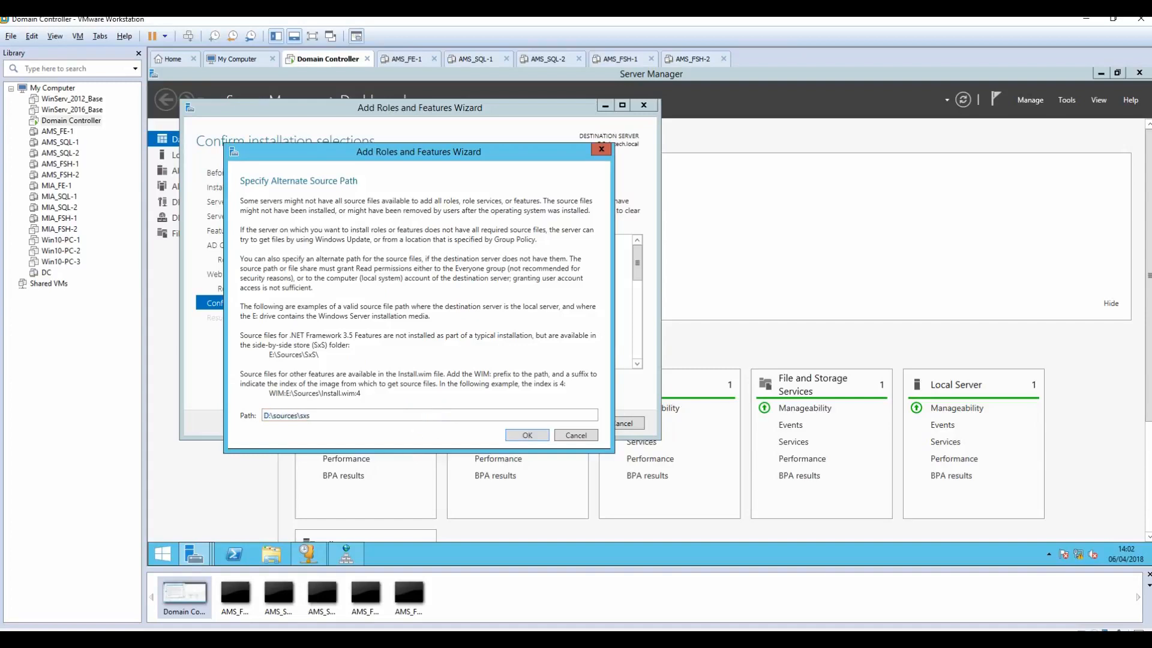
{"action": "left_click_drag", "start_coordinate": [311, 415], "coordinate": [248, 416]}
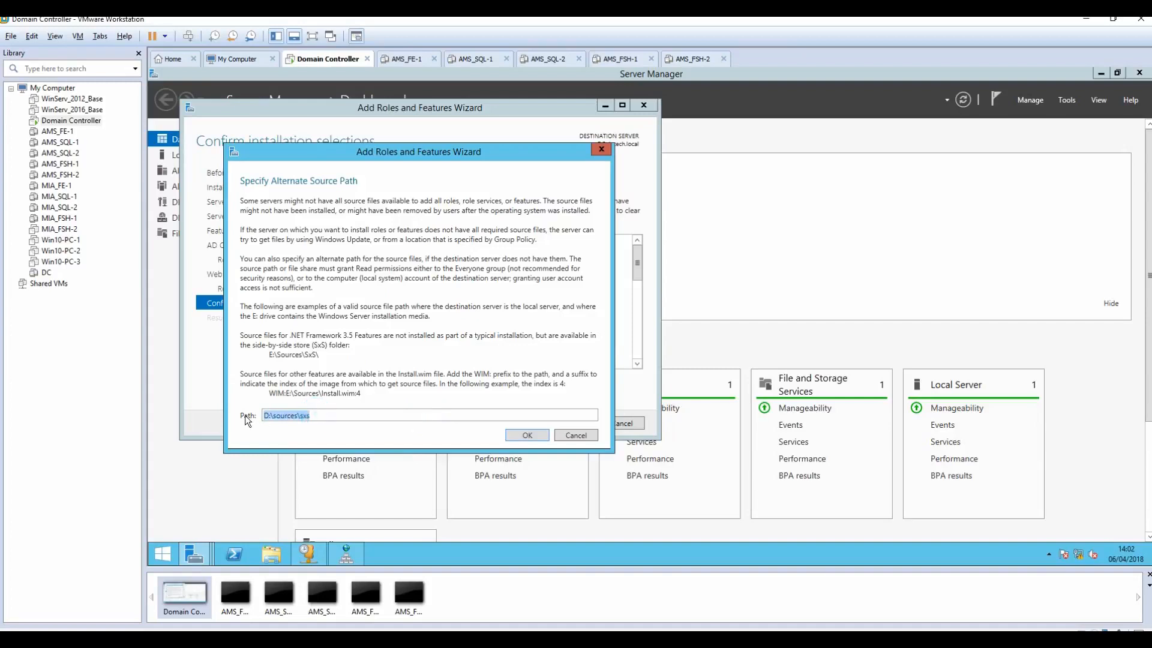
{"action": "left_click", "coordinate": [523, 437]}
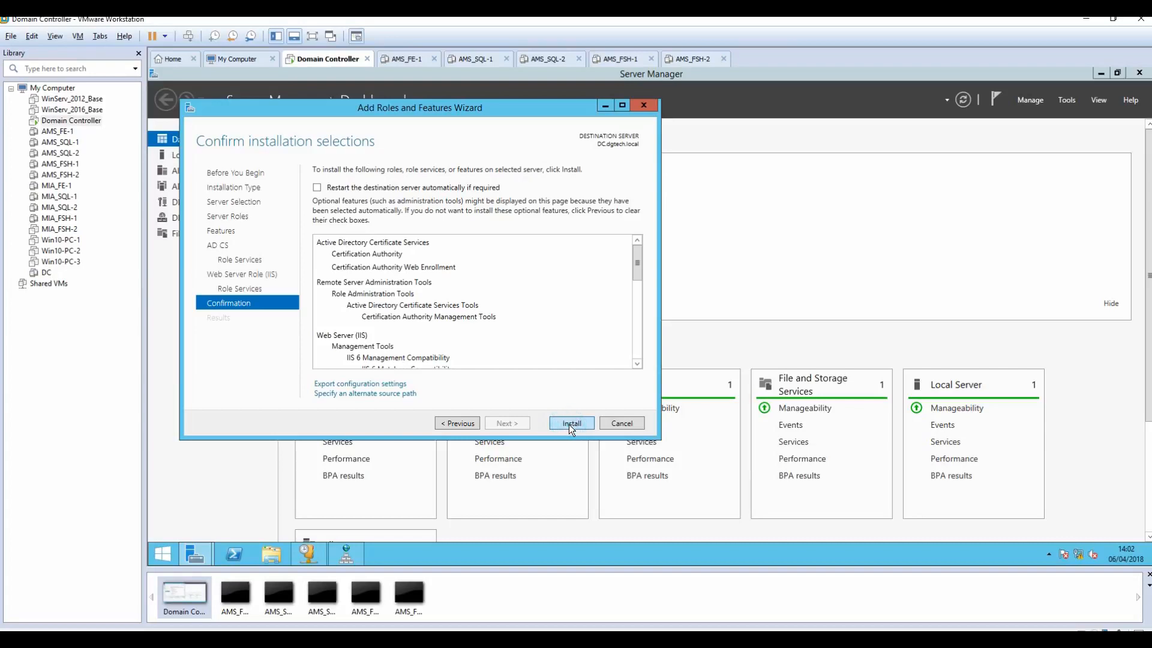
Step: Install the selected roles and open the Certificate Services configuration
{"action": "left_click", "coordinate": [568, 423]}
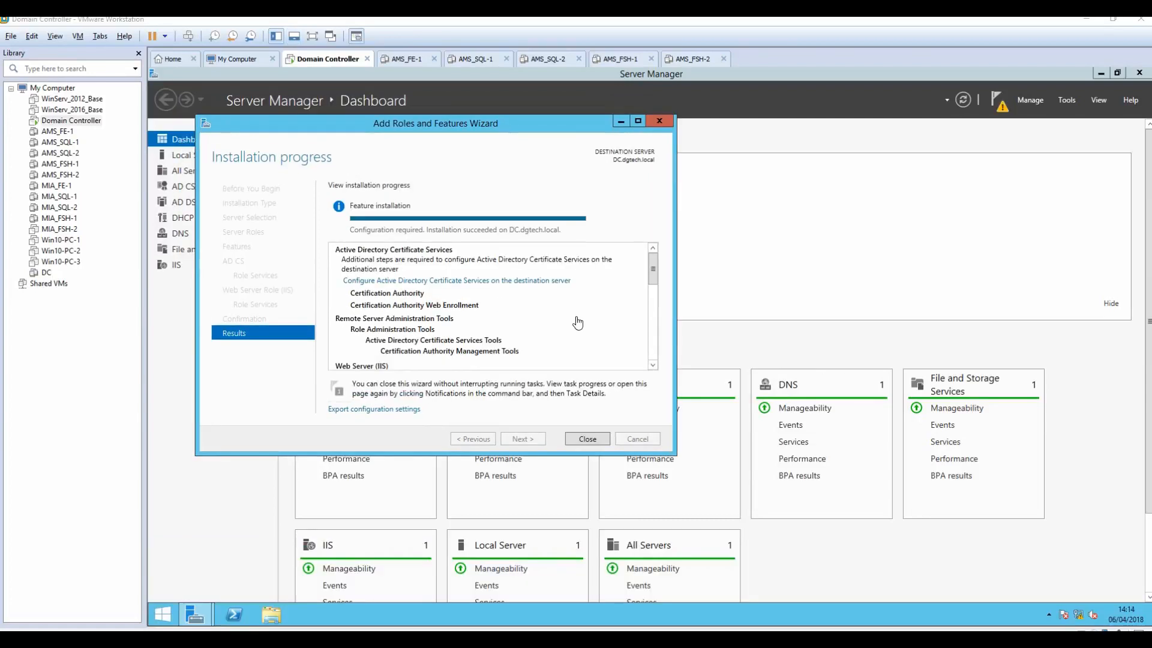
{"action": "left_click", "coordinate": [466, 282]}
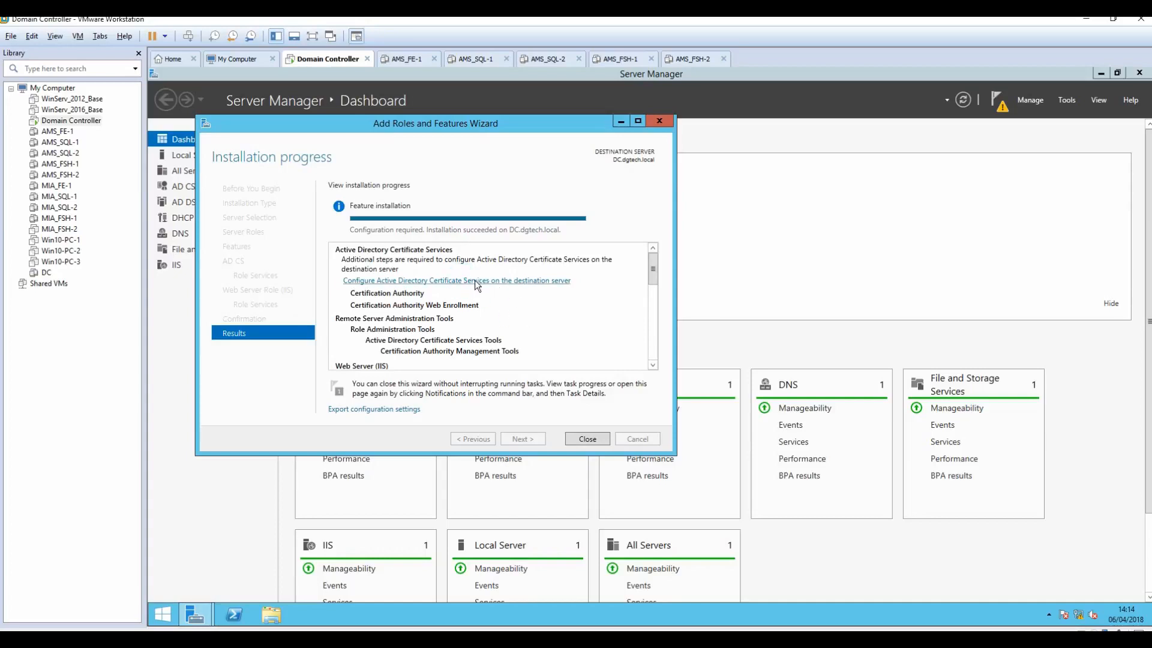
{"action": "left_click", "coordinate": [455, 283]}
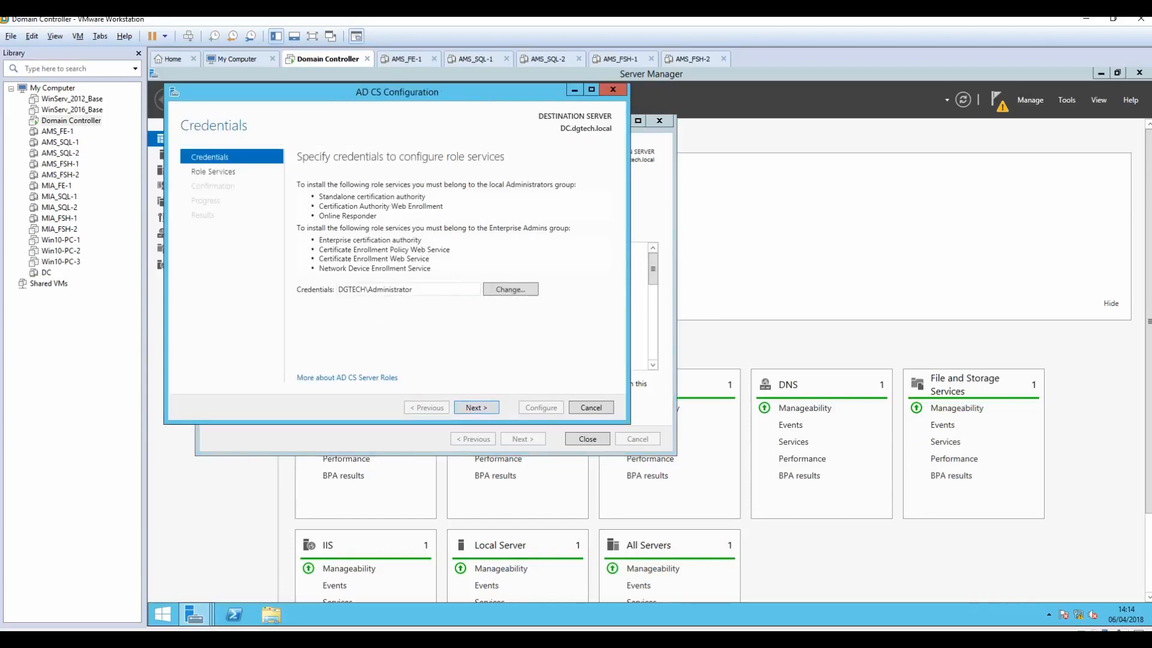
Step: Accept the credentials, choose Certification Authority and Web Enrollment, and keep Root CA with a new private key
{"action": "double_click", "coordinate": [416, 289]}
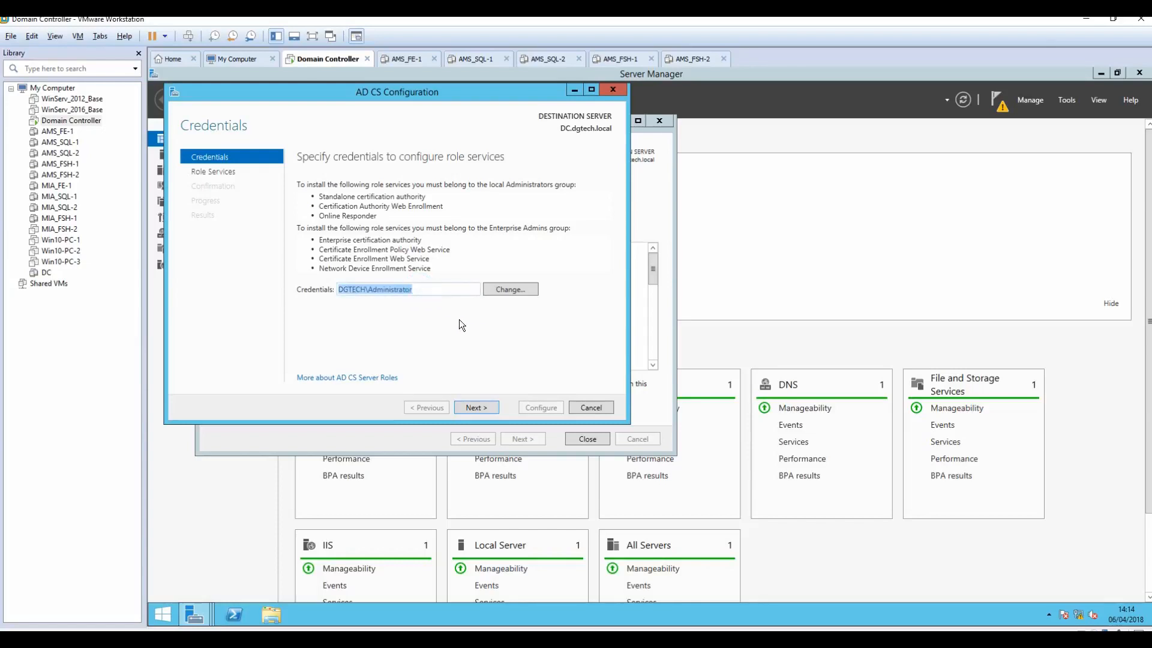
{"action": "left_click", "coordinate": [475, 408]}
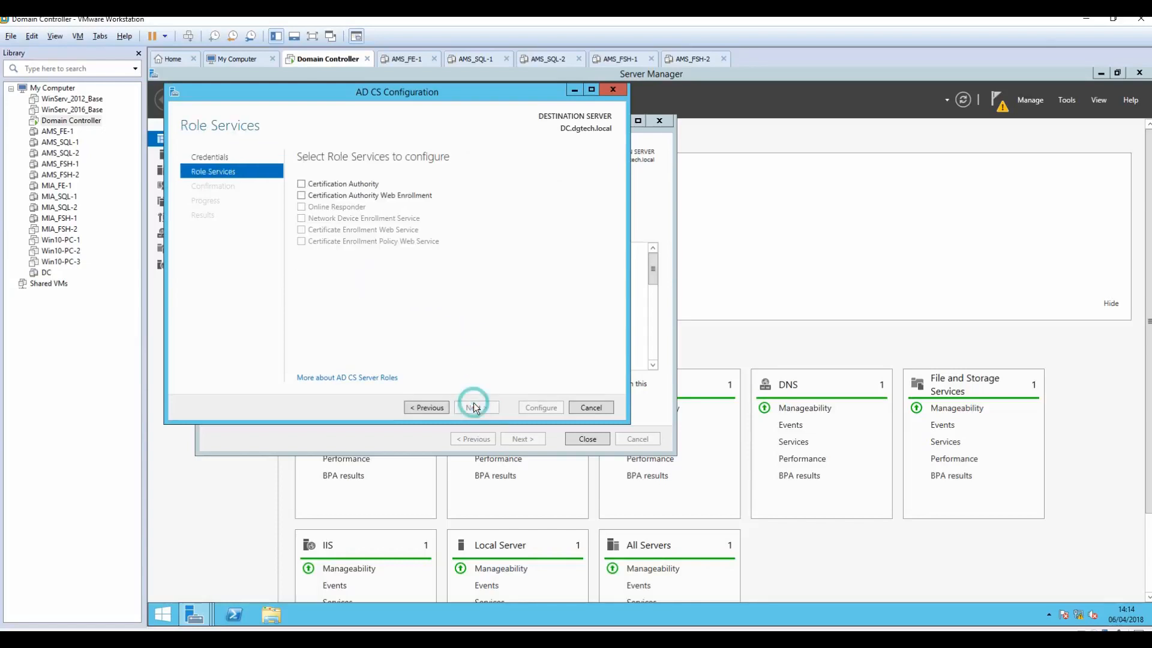
{"action": "left_click", "coordinate": [302, 184]}
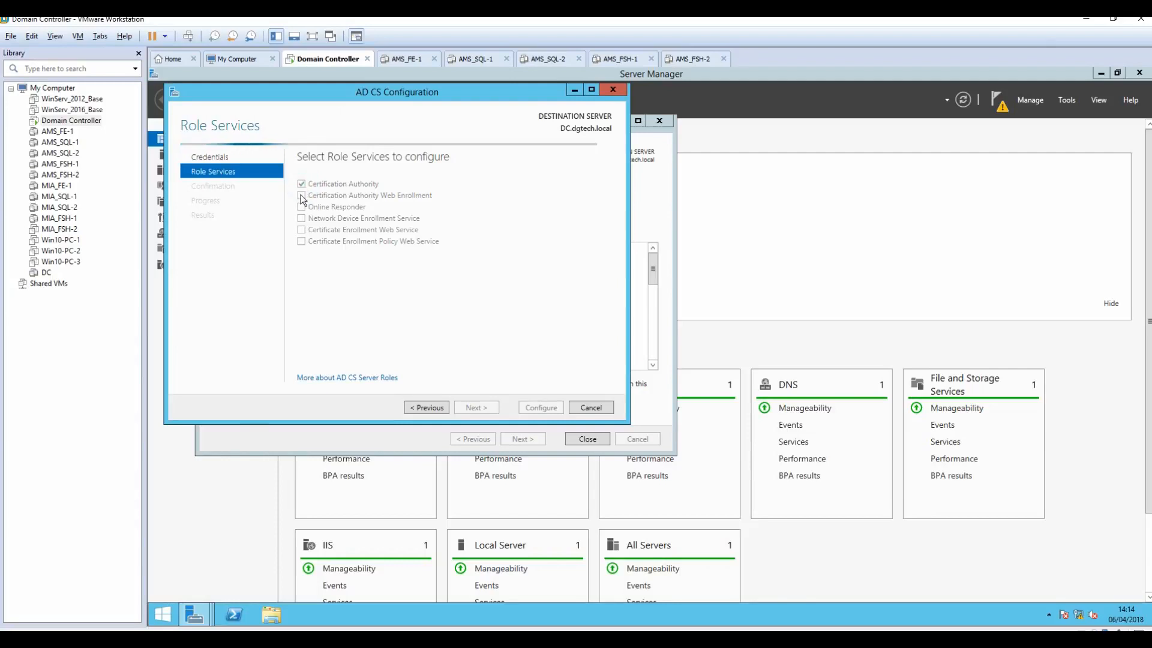
{"action": "left_click", "coordinate": [302, 196]}
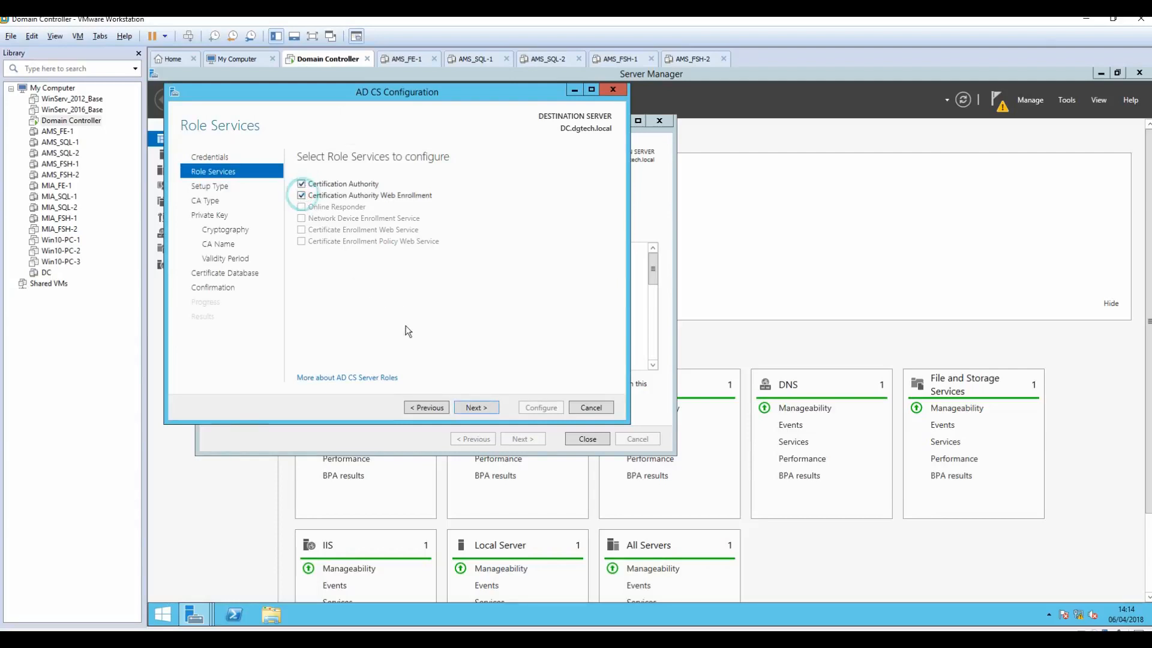
{"action": "left_click", "coordinate": [470, 408]}
{"action": "left_click", "coordinate": [470, 408]}
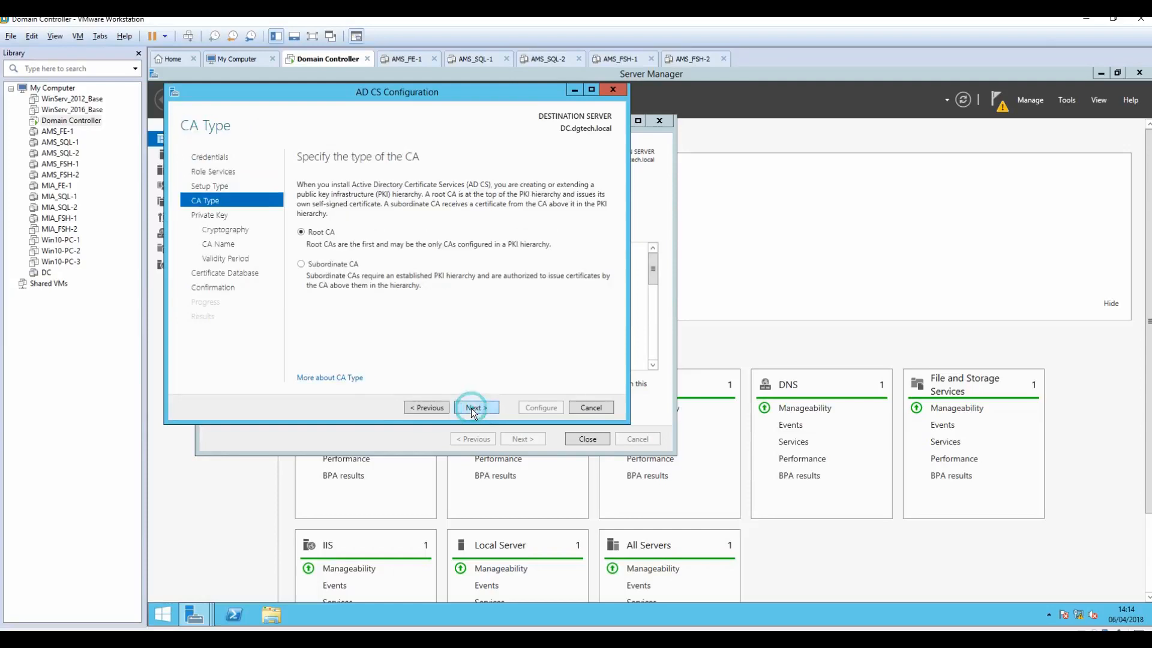
{"action": "left_click", "coordinate": [471, 408]}
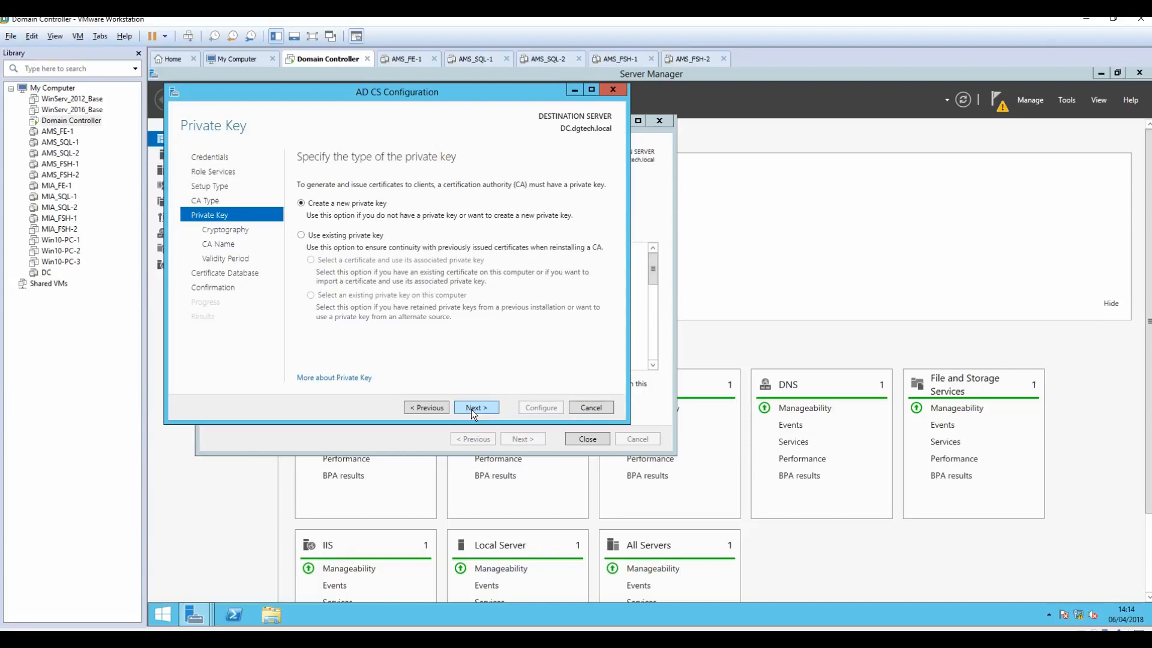
{"action": "left_click", "coordinate": [472, 408]}
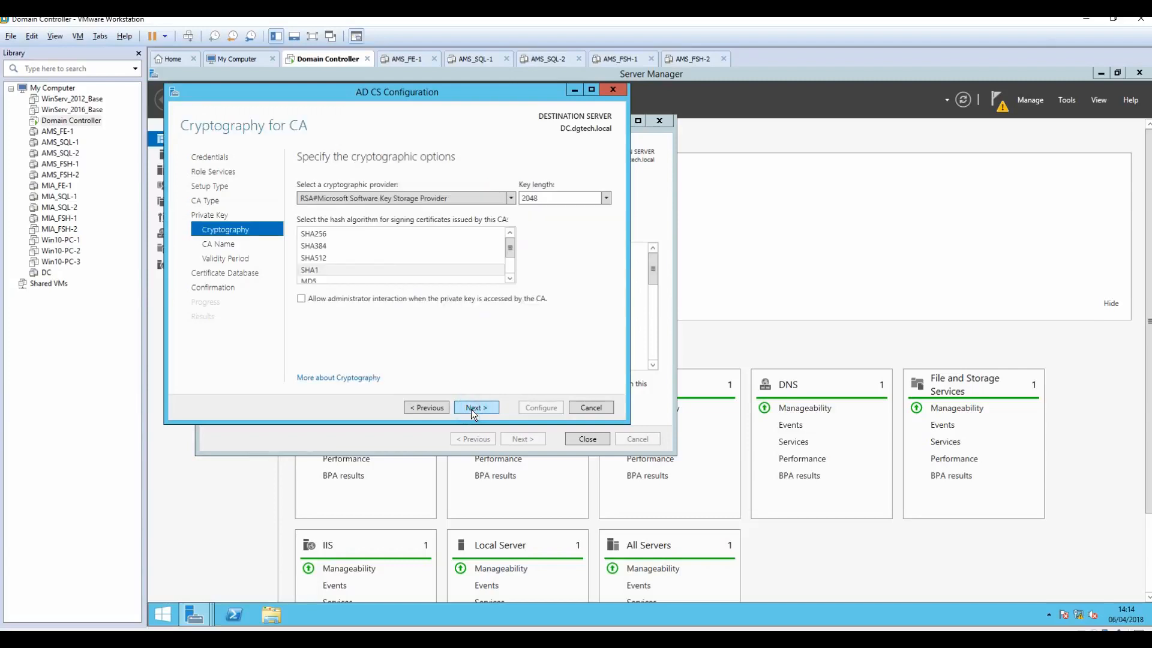
Step: Use SHA1 hashing, CA name dgtech-DC-CA, 5-year validity and default database locations, then configure
{"action": "left_click", "coordinate": [314, 271]}
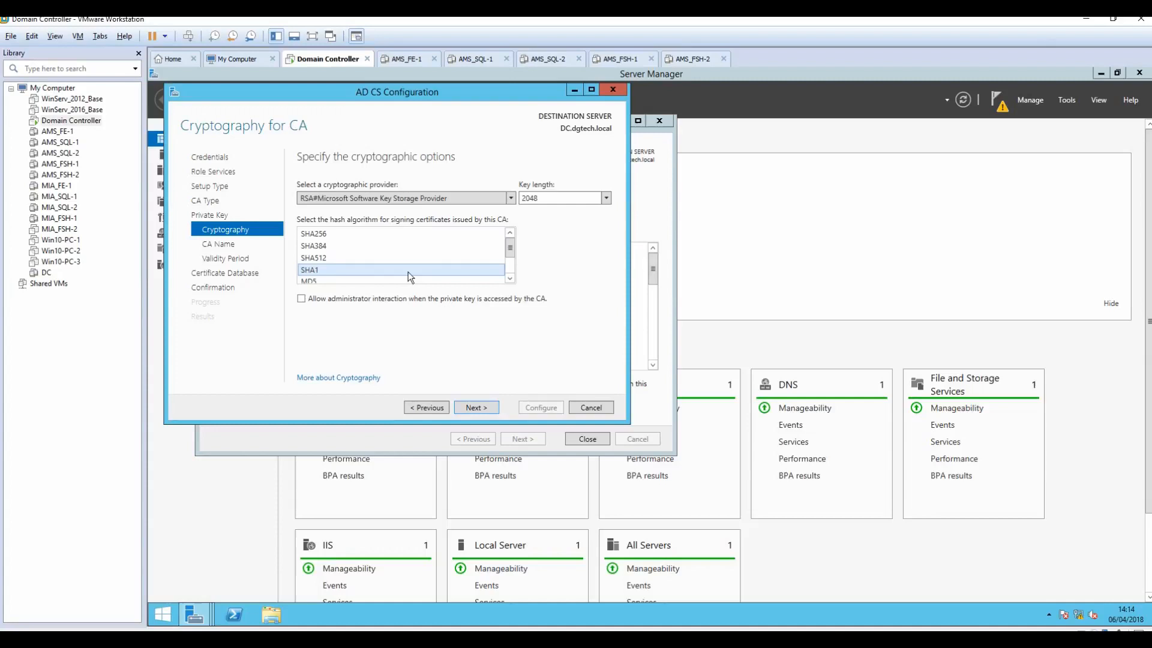
{"action": "left_click", "coordinate": [480, 407]}
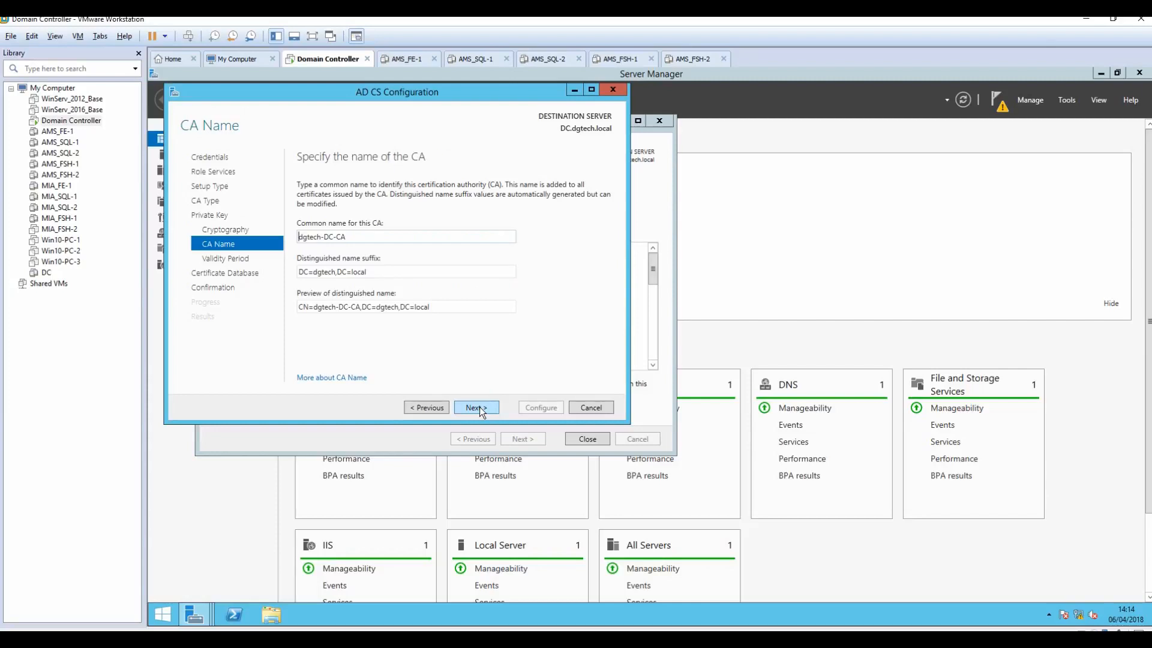
{"action": "left_click", "coordinate": [480, 406]}
{"action": "left_click", "coordinate": [479, 407]}
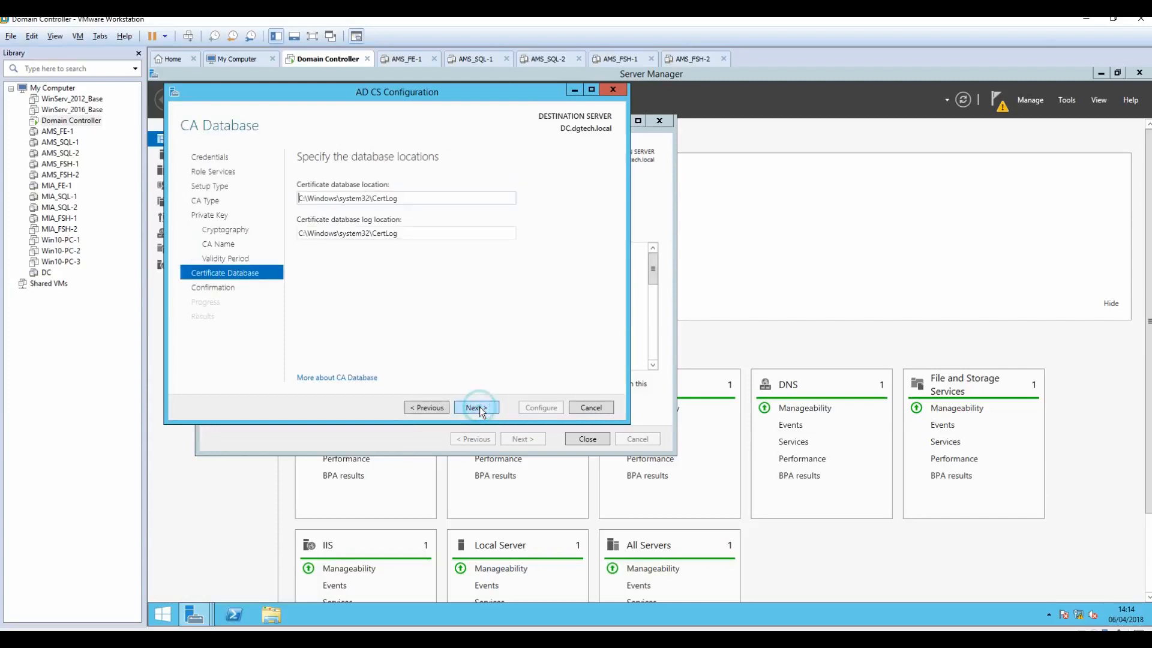
{"action": "left_click", "coordinate": [480, 406]}
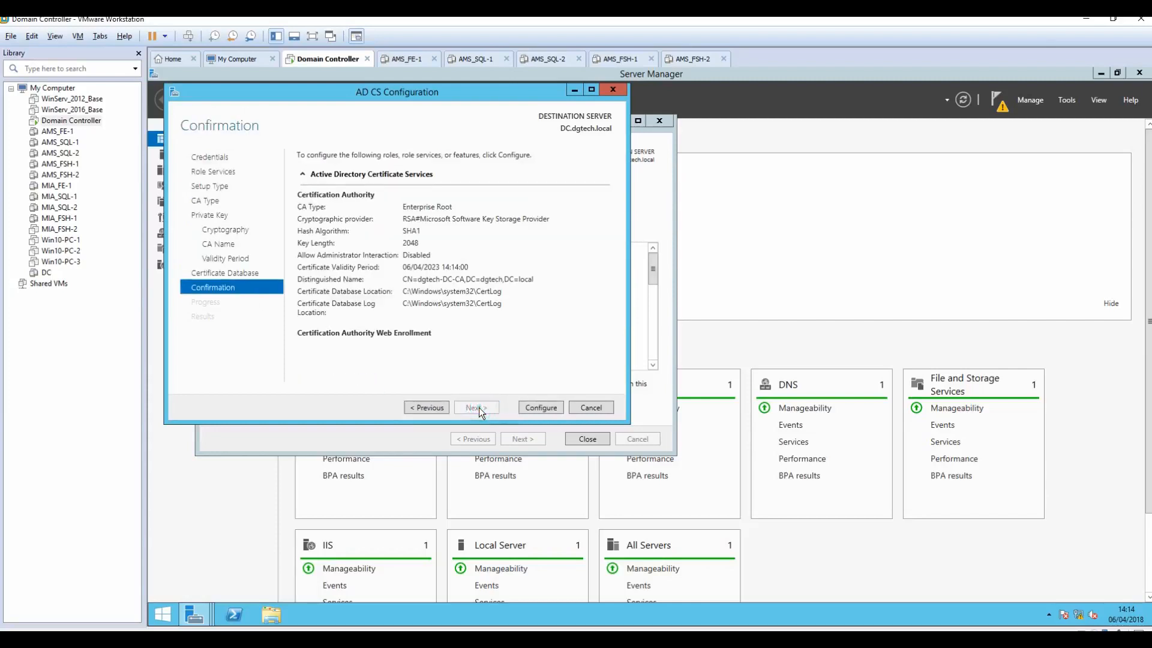
{"action": "left_click", "coordinate": [541, 408]}
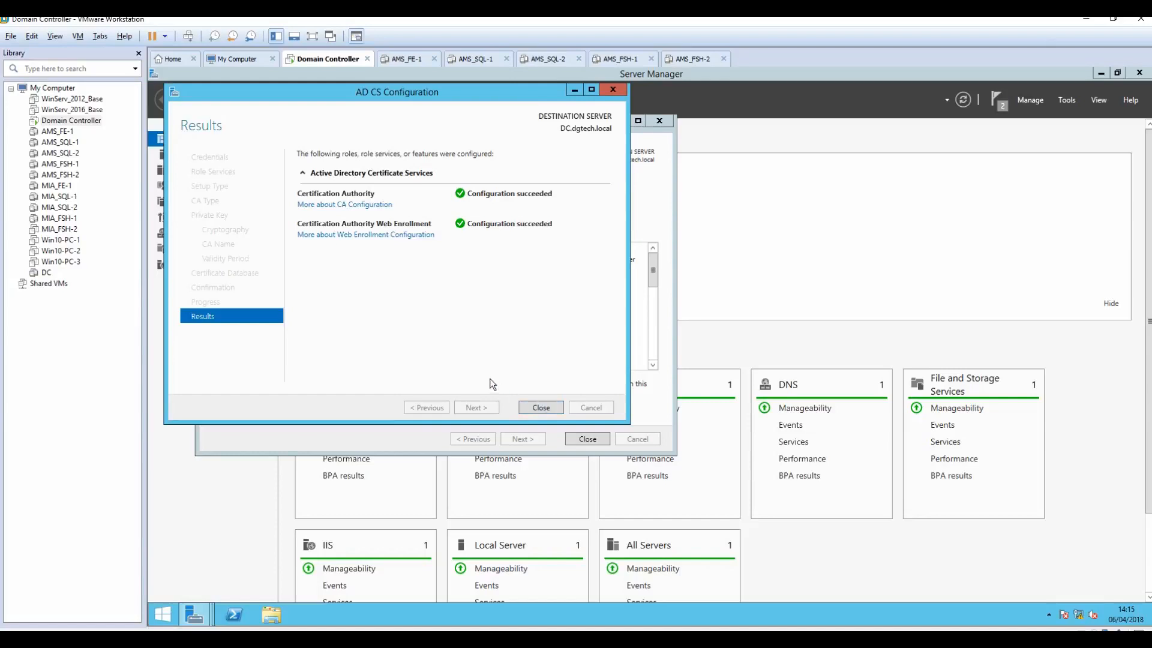
Step: Close both wizards and minimize Server Manager
{"action": "left_click", "coordinate": [540, 408]}
{"action": "left_click", "coordinate": [587, 437]}
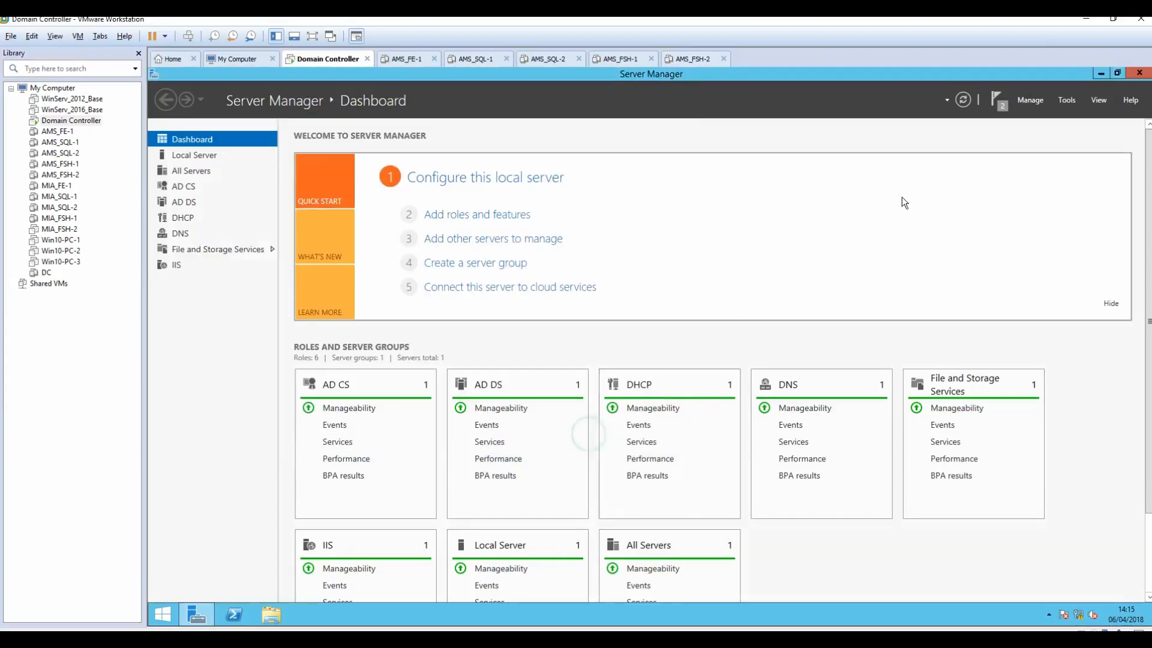
{"action": "left_click", "coordinate": [1101, 72]}
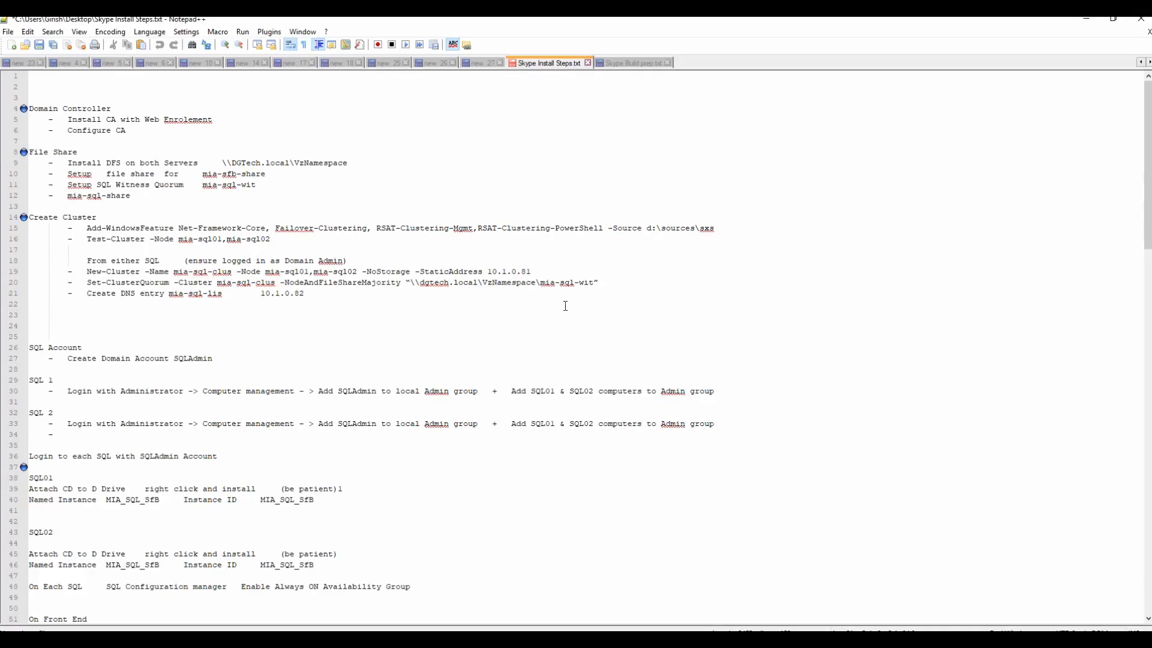
Step: Skim Skype Install Steps.txt, highlighting the Domain Controller tasks and File Share lines 8–12, then minimize Notepad++
{"action": "left_click_drag", "start_coordinate": [52, 95], "coordinate": [291, 175]}
{"action": "scroll", "coordinate": [355, 318], "scroll_direction": "down", "scroll_amount": 20}
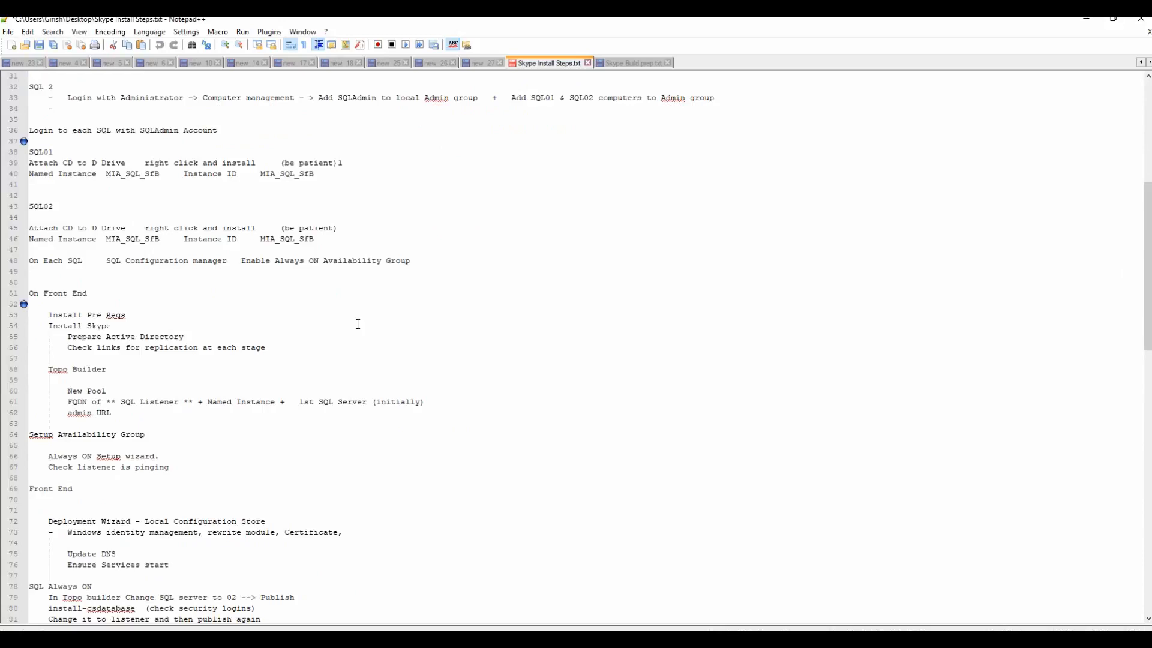
{"action": "scroll", "coordinate": [352, 325], "scroll_direction": "down", "scroll_amount": 6}
{"action": "scroll", "coordinate": [351, 325], "scroll_direction": "up", "scroll_amount": 20}
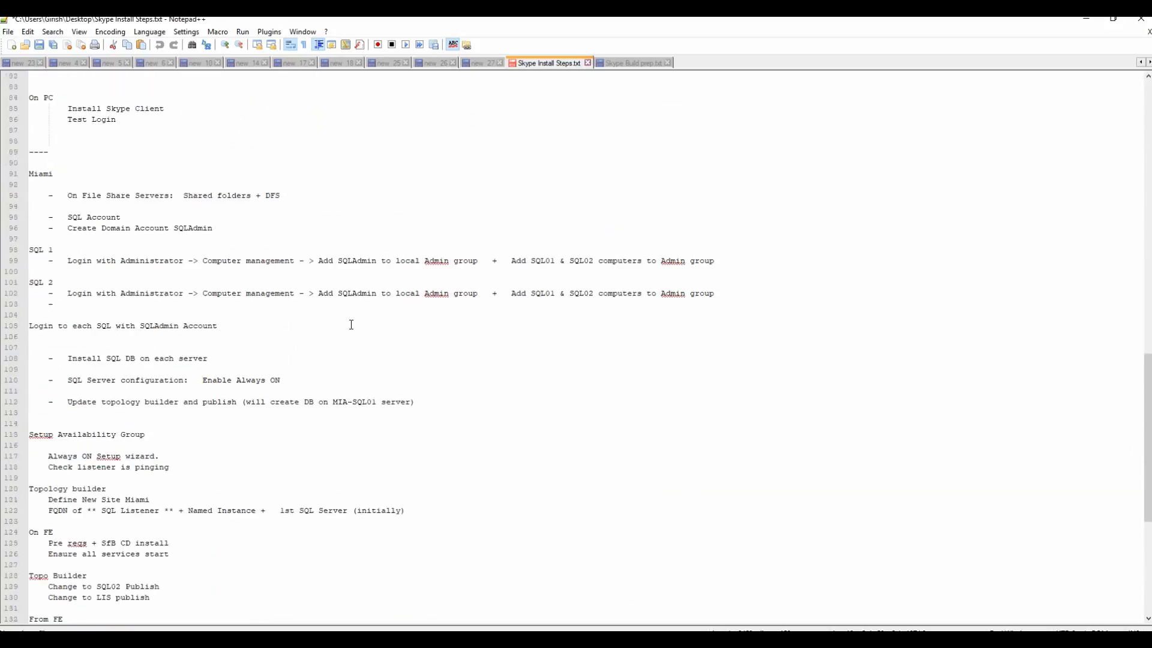
{"action": "scroll", "coordinate": [350, 323], "scroll_direction": "up", "scroll_amount": 10}
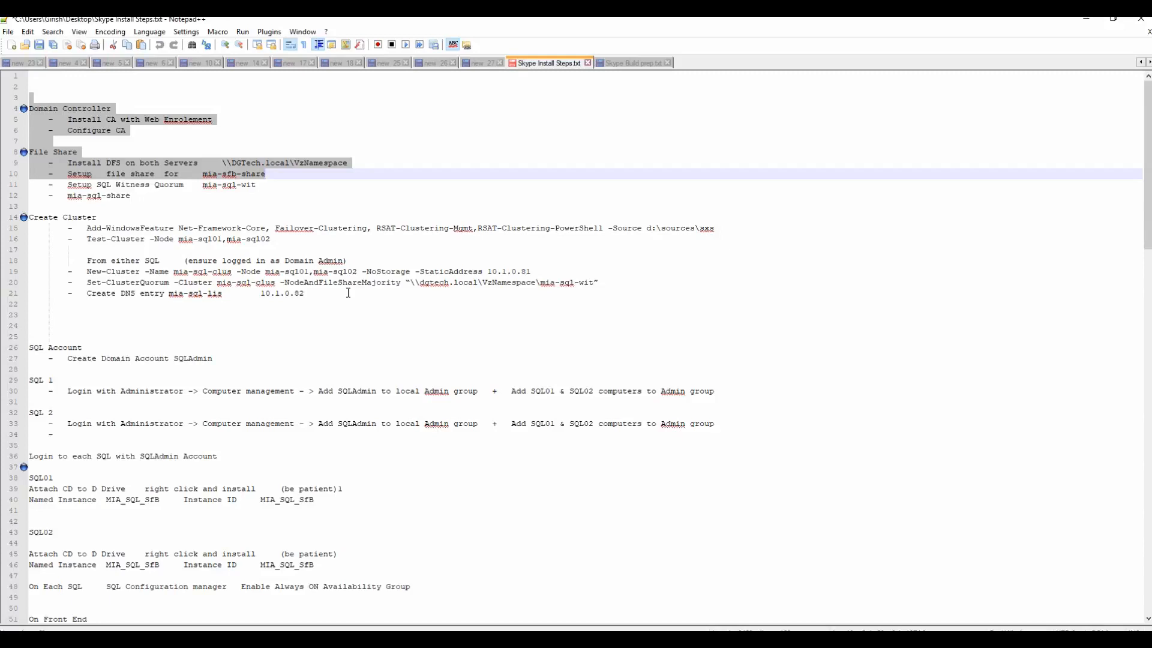
{"action": "left_click", "coordinate": [132, 139]}
{"action": "left_click_drag", "start_coordinate": [132, 132], "coordinate": [31, 86]}
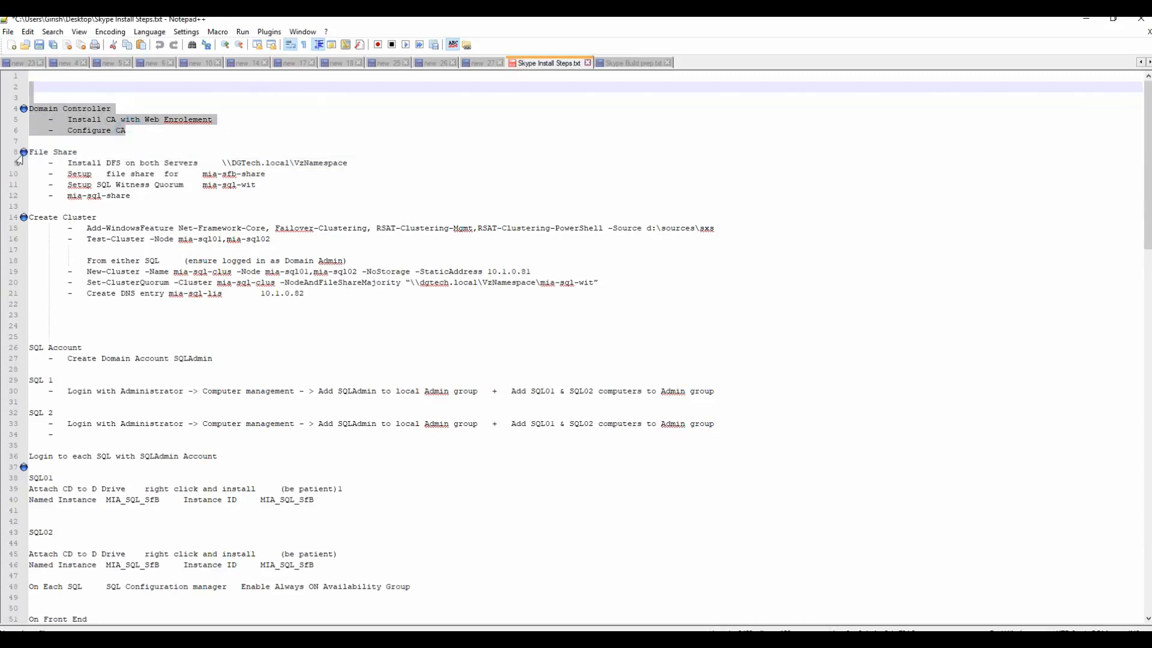
{"action": "left_click_drag", "start_coordinate": [30, 151], "coordinate": [218, 194]}
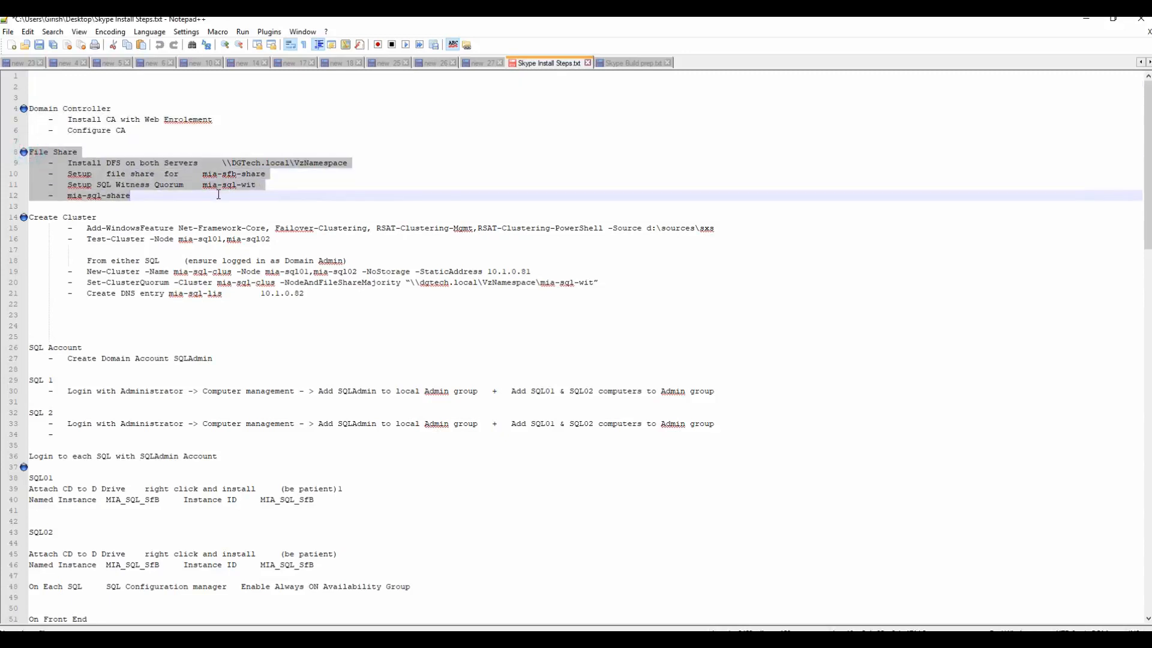
{"action": "left_click", "coordinate": [1085, 19]}
Step: Power on the AMS_FSH-1 and AMS_FSH-2 guests with Power > Start Up Guest
{"action": "left_click", "coordinate": [624, 59]}
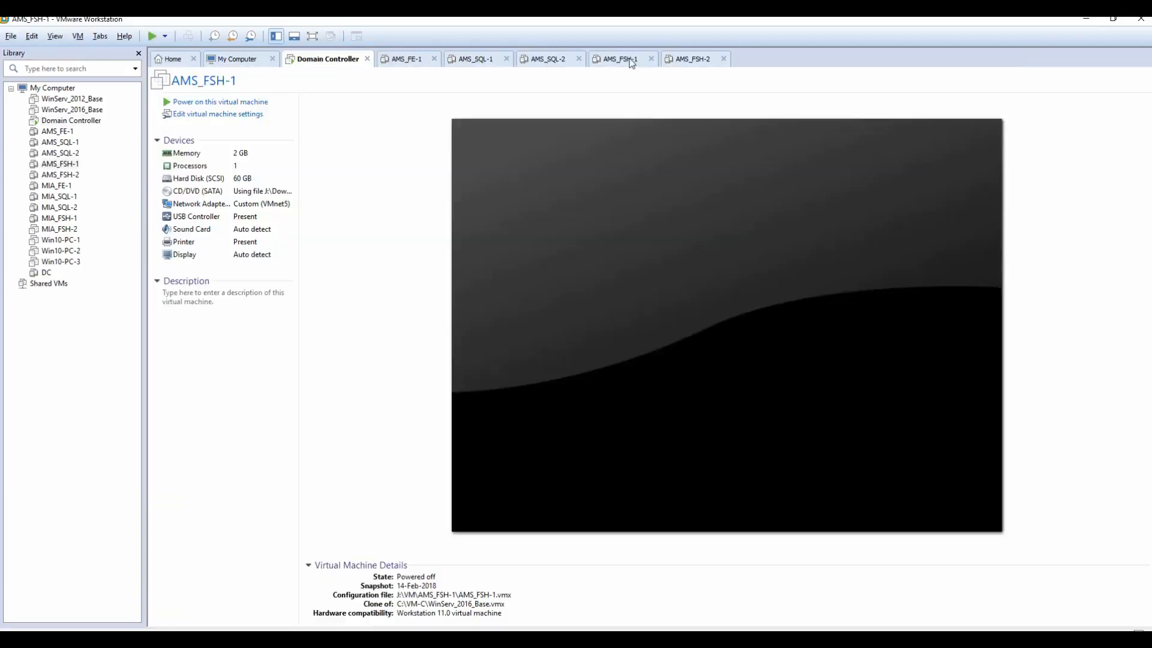
{"action": "right_click", "coordinate": [54, 166]}
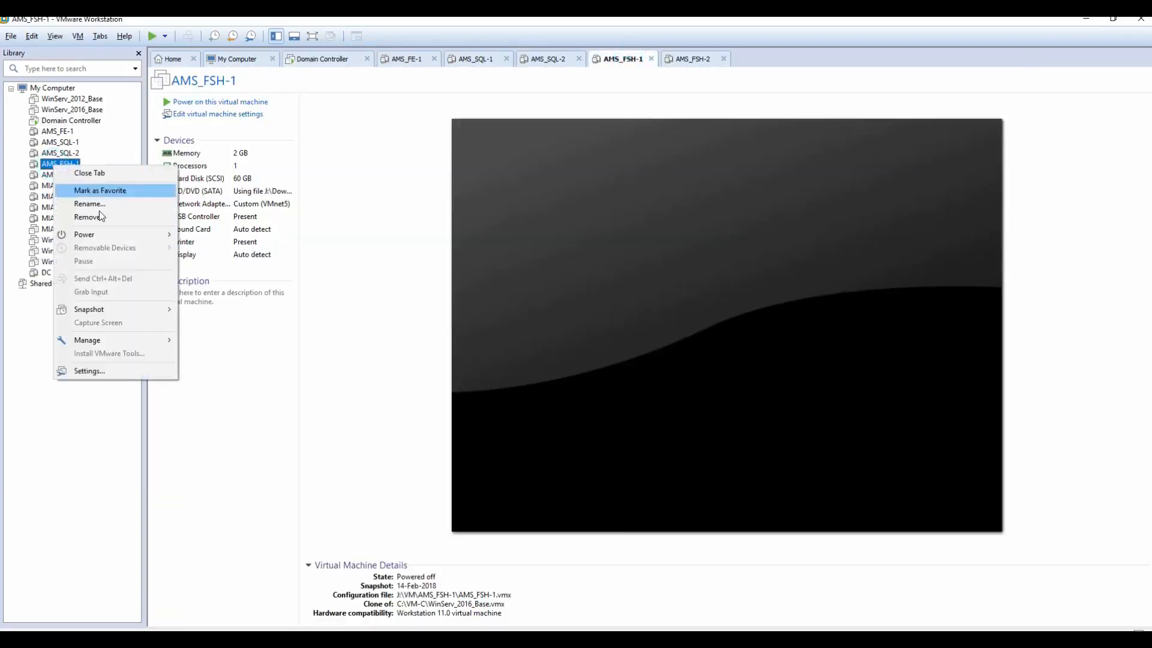
{"action": "mouse_move", "coordinate": [117, 233]}
{"action": "left_click", "coordinate": [238, 239]}
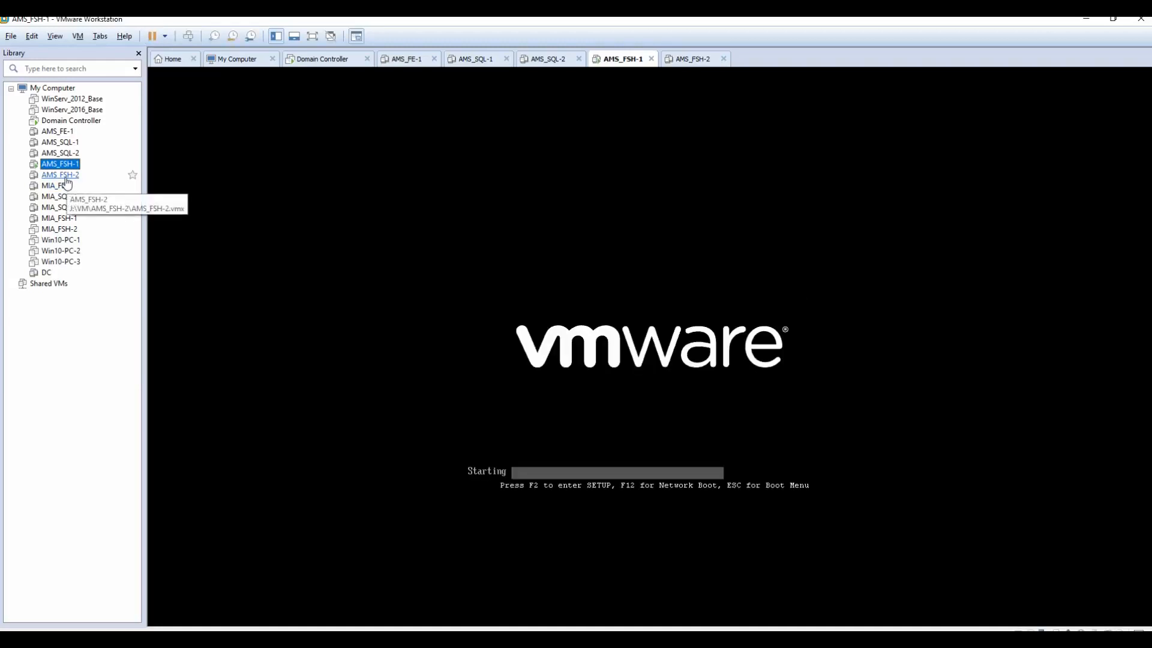
{"action": "left_click", "coordinate": [65, 179]}
{"action": "right_click", "coordinate": [65, 178]}
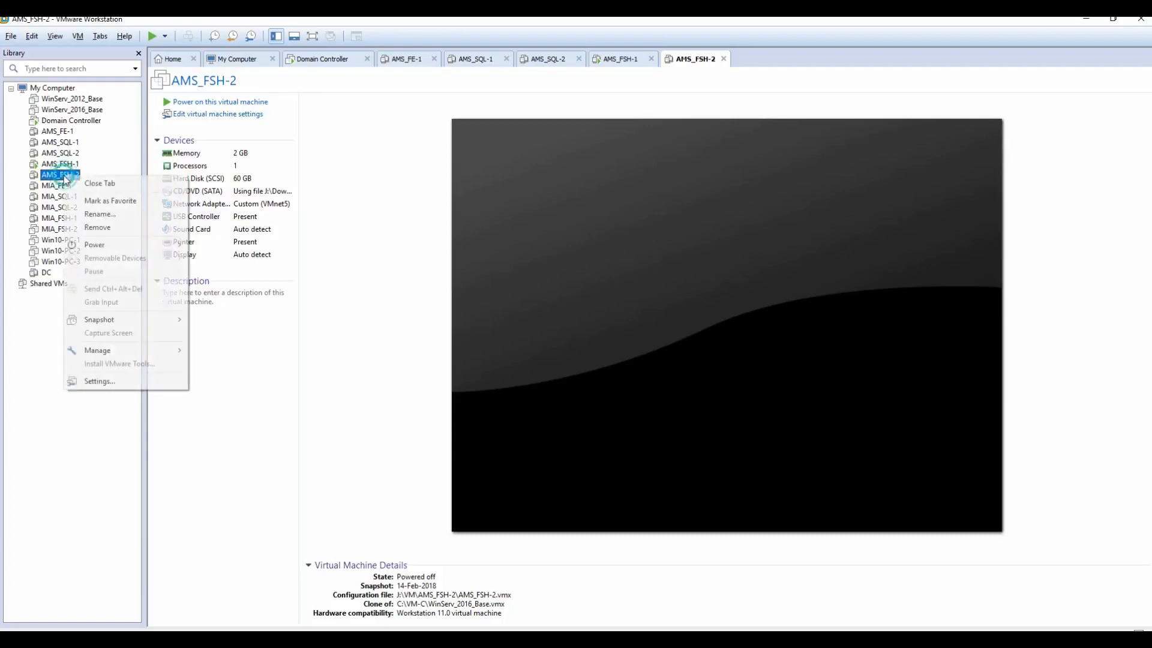
{"action": "mouse_move", "coordinate": [123, 245]}
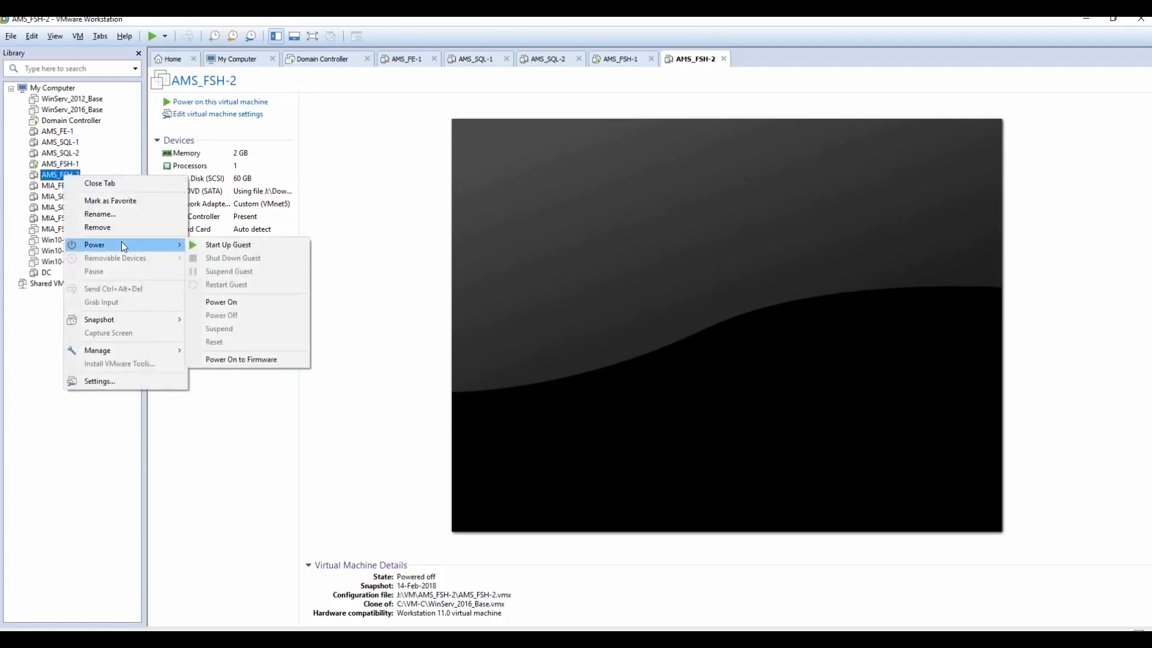
{"action": "left_click", "coordinate": [225, 244]}
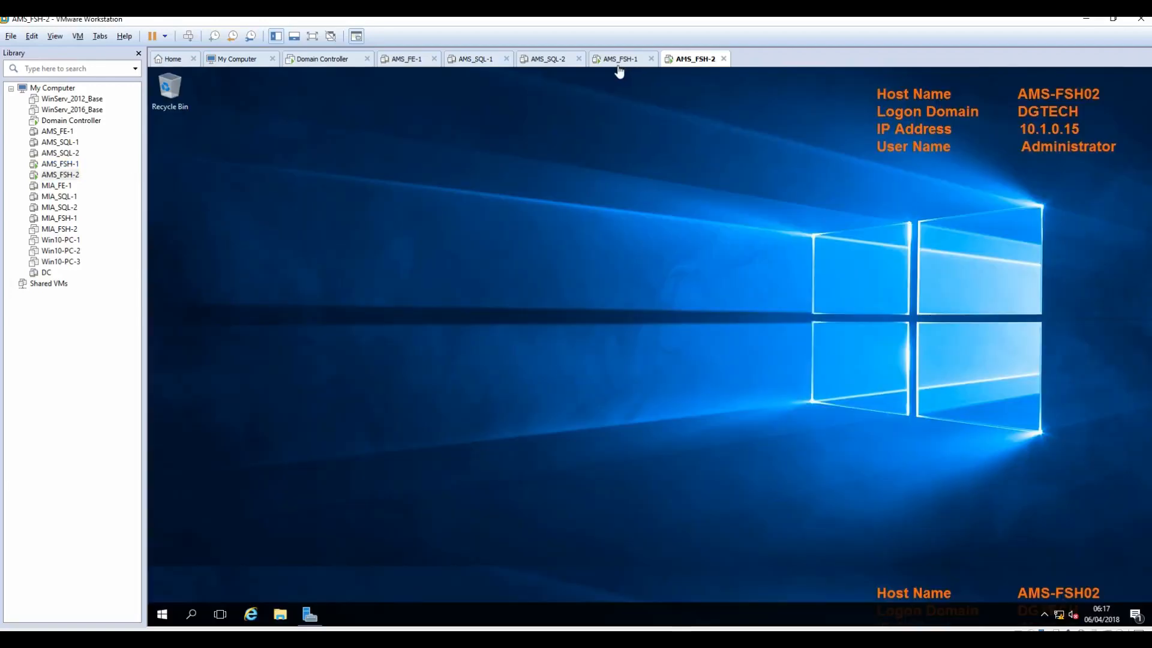
Step: Switch to the AMS_FSH-1 desktop and briefly recheck the install notes
{"action": "left_click", "coordinate": [621, 59]}
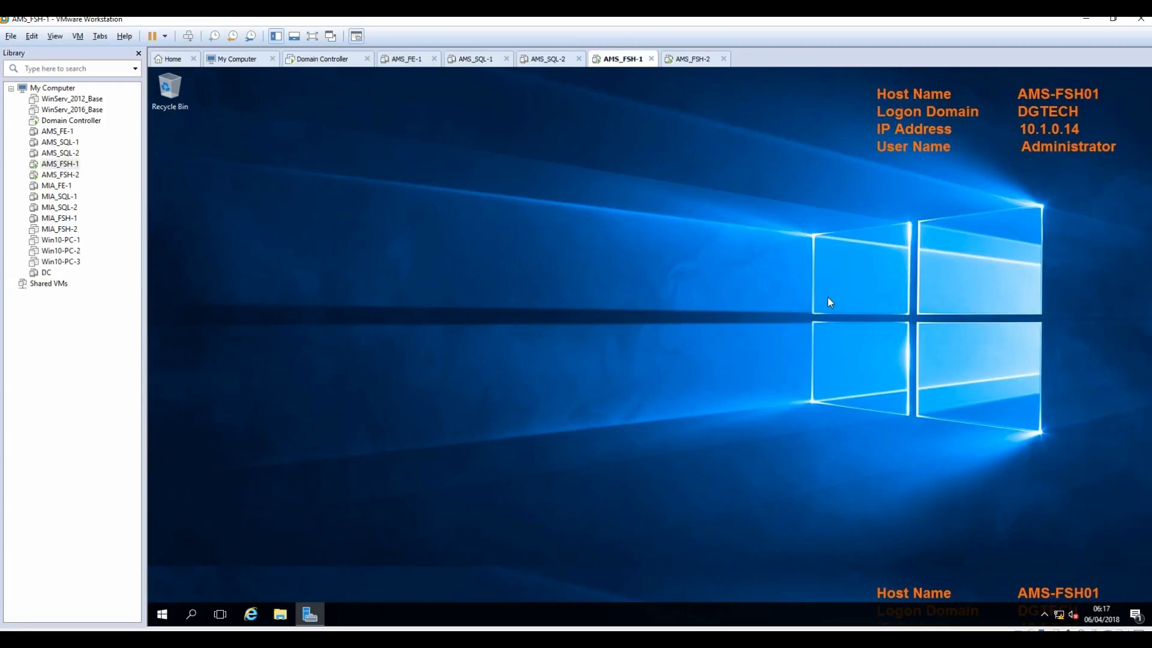
{"action": "left_click", "coordinate": [546, 639]}
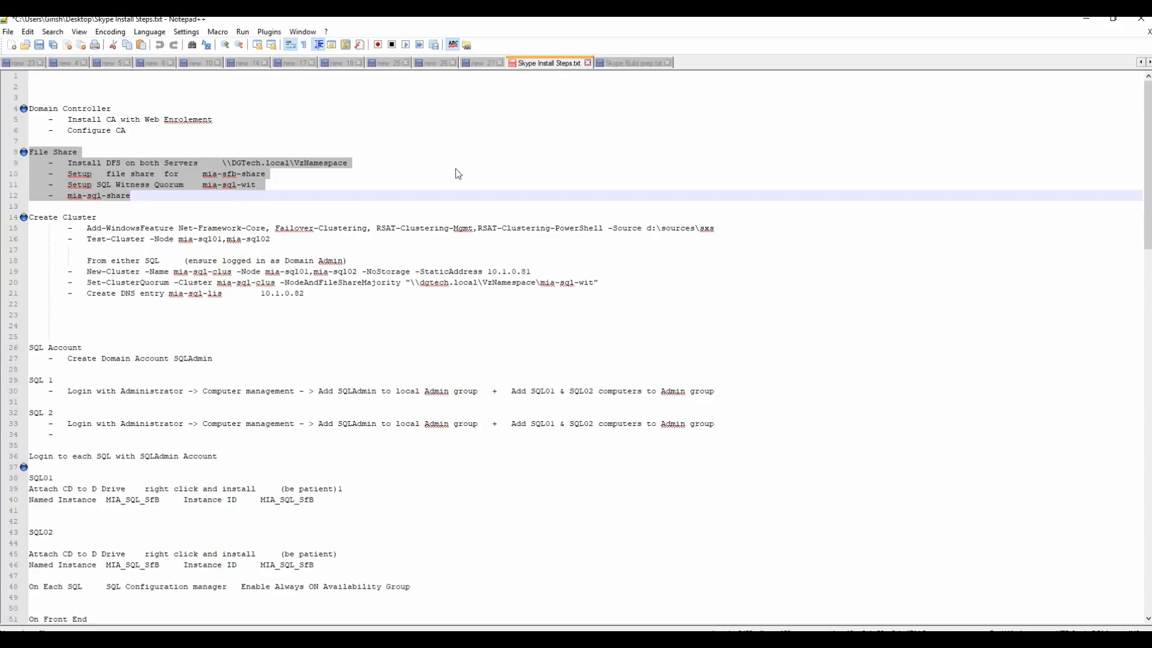
{"action": "left_click", "coordinate": [1086, 18]}
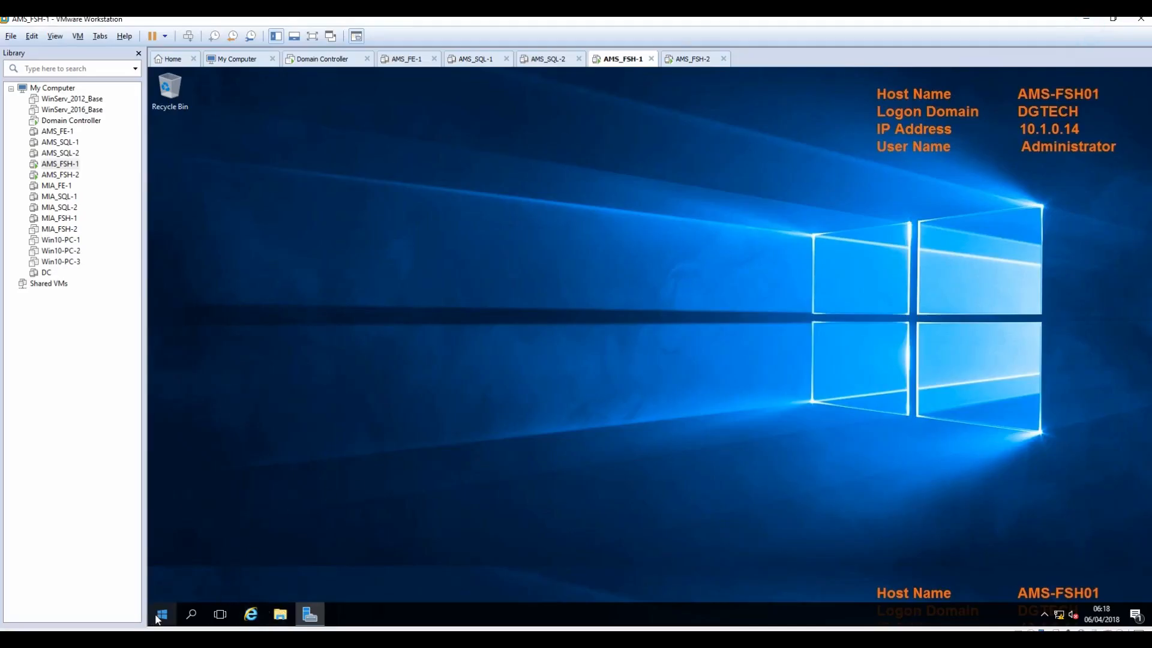
Step: Create a folder named ams-sfb-share on AMS-FSH01's C: drive
{"action": "left_click", "coordinate": [278, 615]}
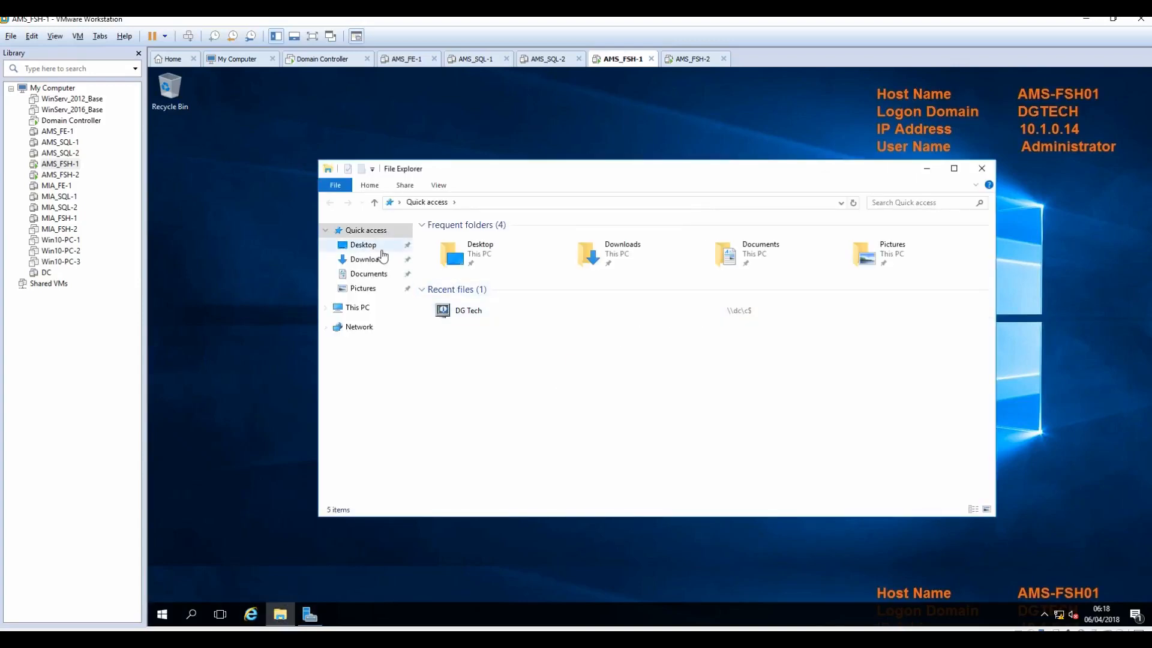
{"action": "left_click", "coordinate": [375, 248]}
{"action": "left_click", "coordinate": [358, 309]}
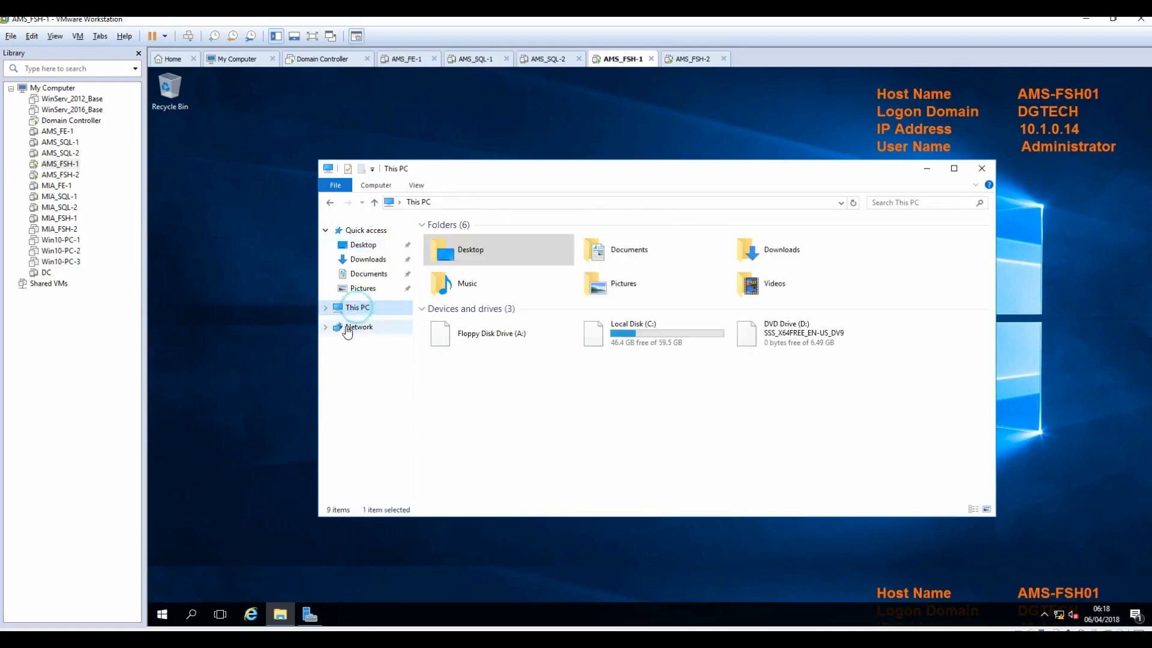
{"action": "left_click", "coordinate": [622, 338]}
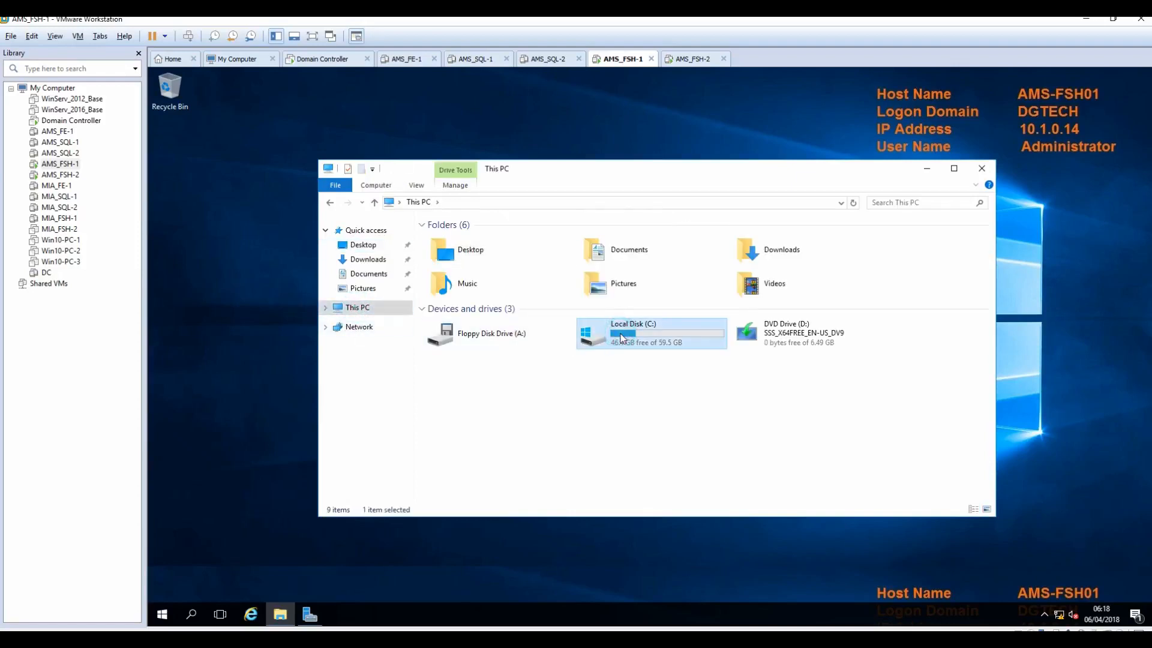
{"action": "double_click", "coordinate": [621, 337]}
{"action": "right_click", "coordinate": [460, 335]}
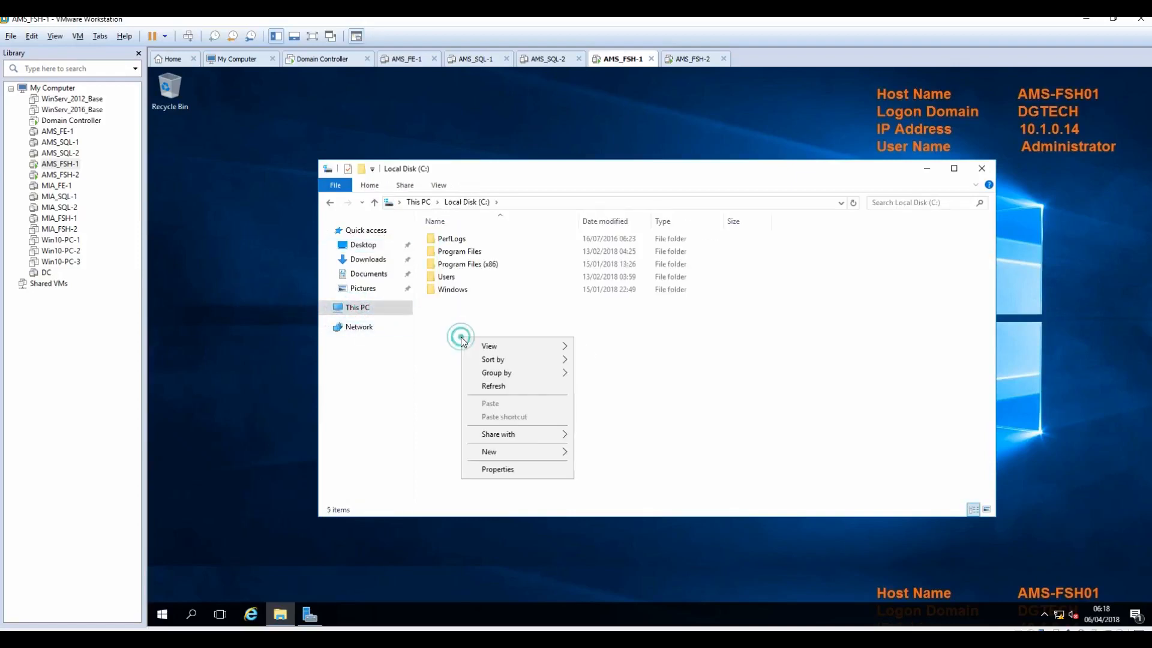
{"action": "mouse_move", "coordinate": [528, 451]}
{"action": "left_click", "coordinate": [630, 453]}
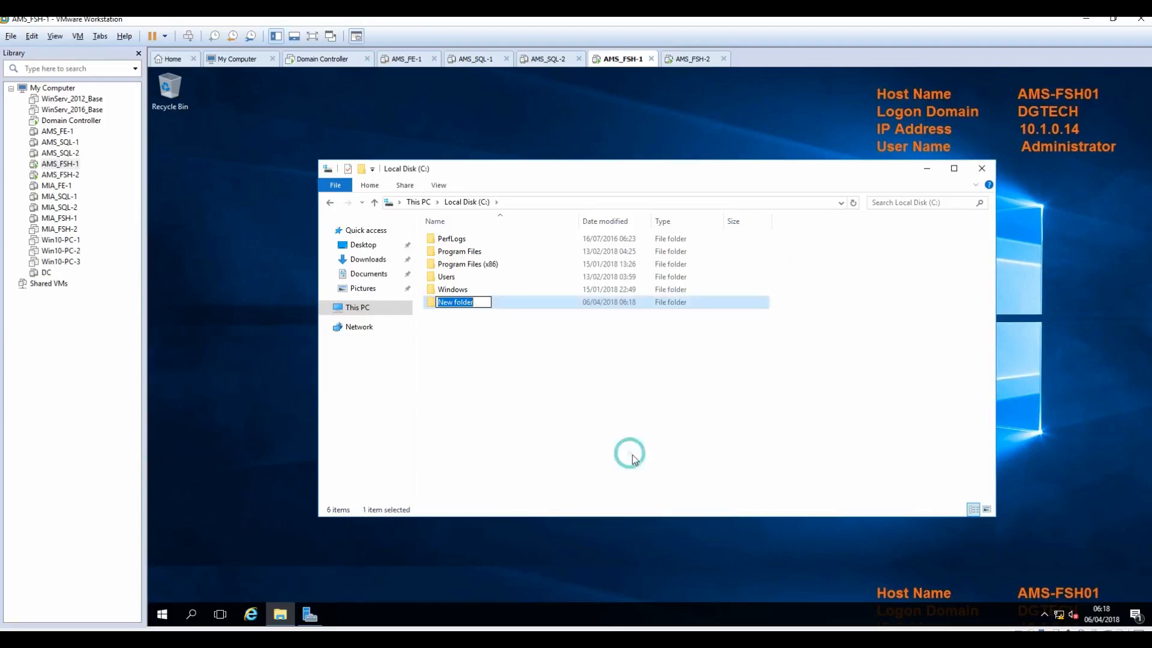
{"action": "type", "text": "ams"}
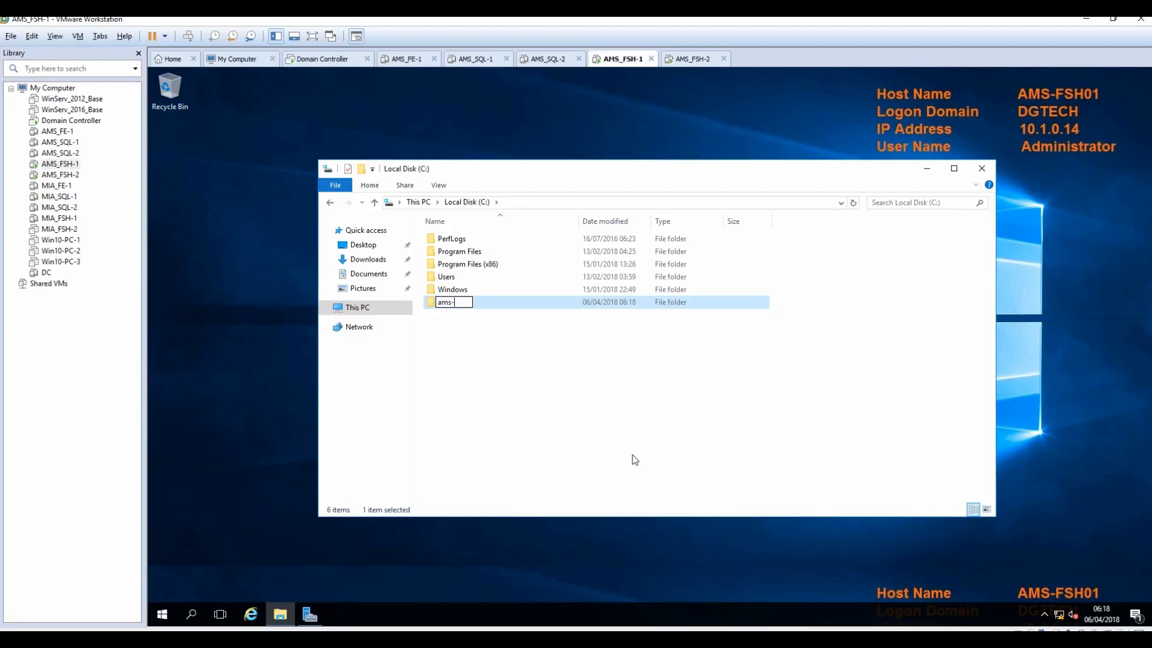
{"action": "type", "text": "-sfb-share"}
{"action": "left_click", "coordinate": [475, 321]}
Step: Turn on Advanced Sharing for ams-sfb-share with share name ams-sfb-share
{"action": "left_click", "coordinate": [458, 306]}
{"action": "right_click", "coordinate": [458, 307]}
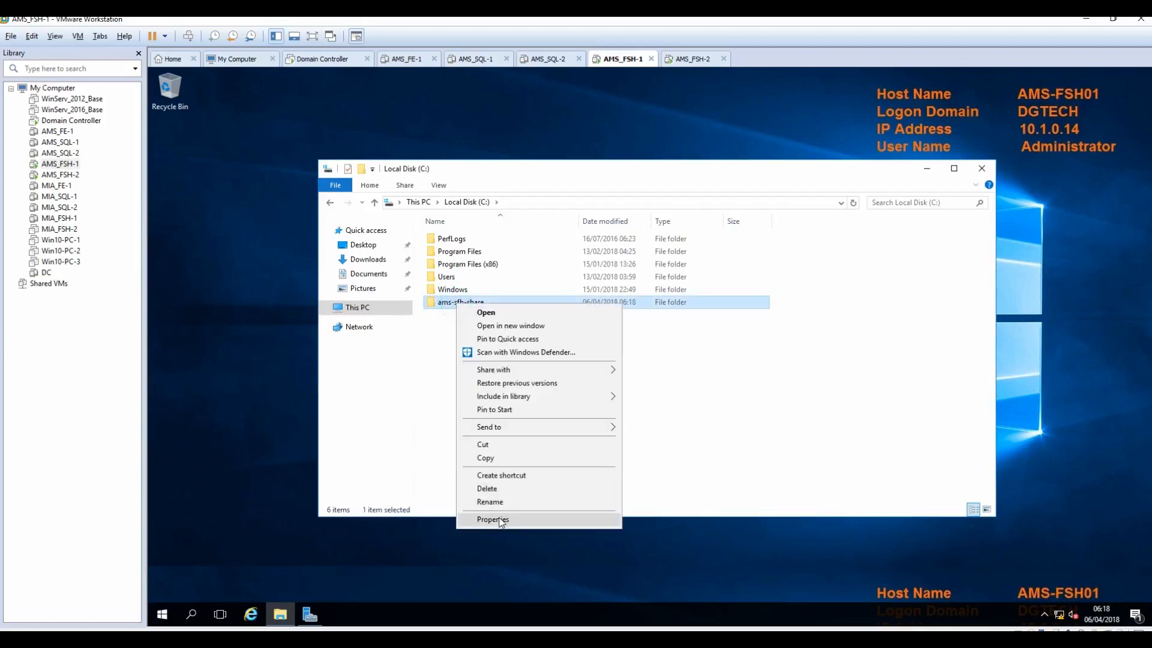
{"action": "left_click", "coordinate": [496, 520]}
{"action": "left_click", "coordinate": [508, 332]}
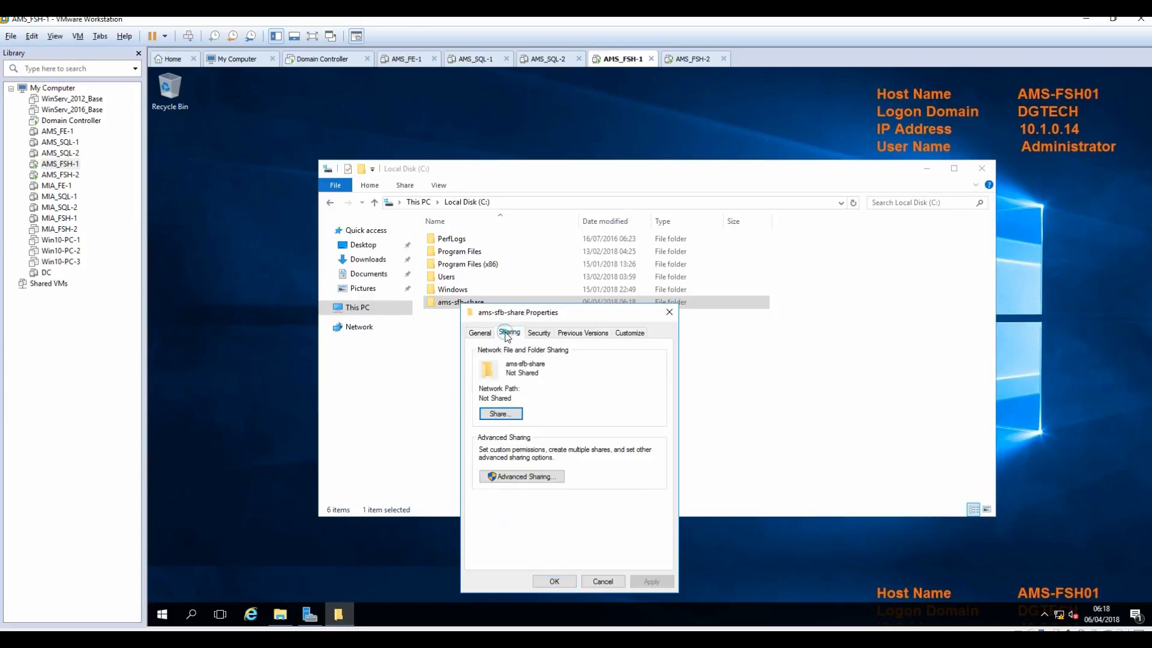
{"action": "left_click", "coordinate": [519, 477]}
{"action": "left_click", "coordinate": [478, 354]}
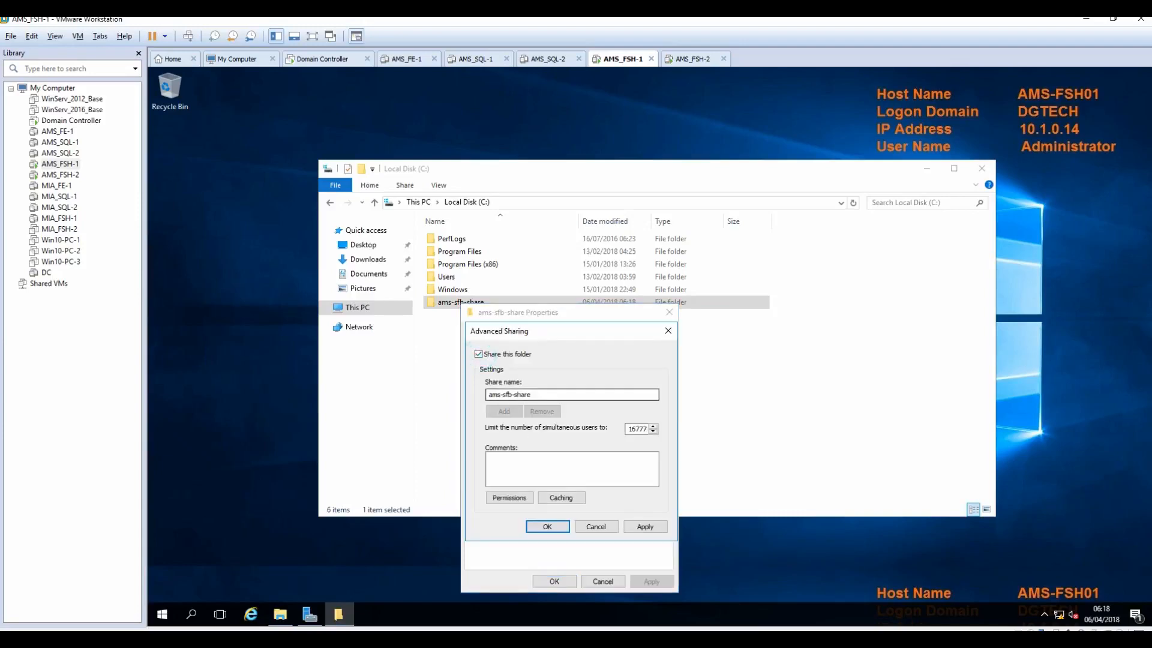
{"action": "left_click_drag", "start_coordinate": [547, 394], "coordinate": [471, 412]}
Step: Grant Everyone Full Control on the share, apply, and close the folder properties
{"action": "left_click", "coordinate": [510, 500]}
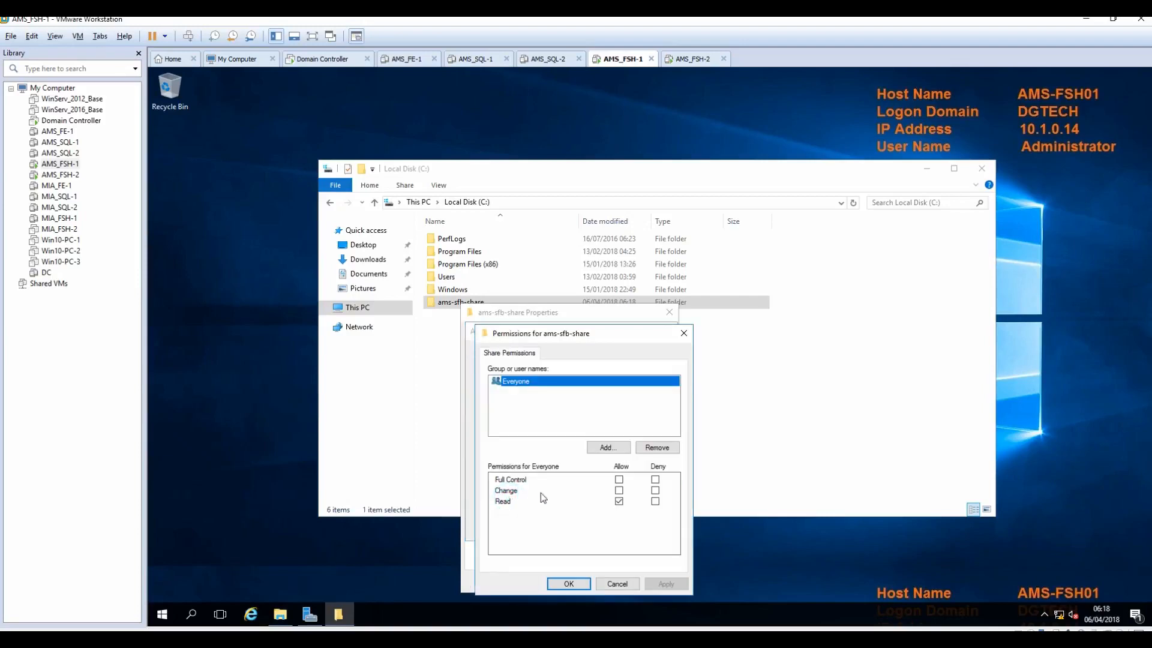
{"action": "left_click", "coordinate": [619, 479]}
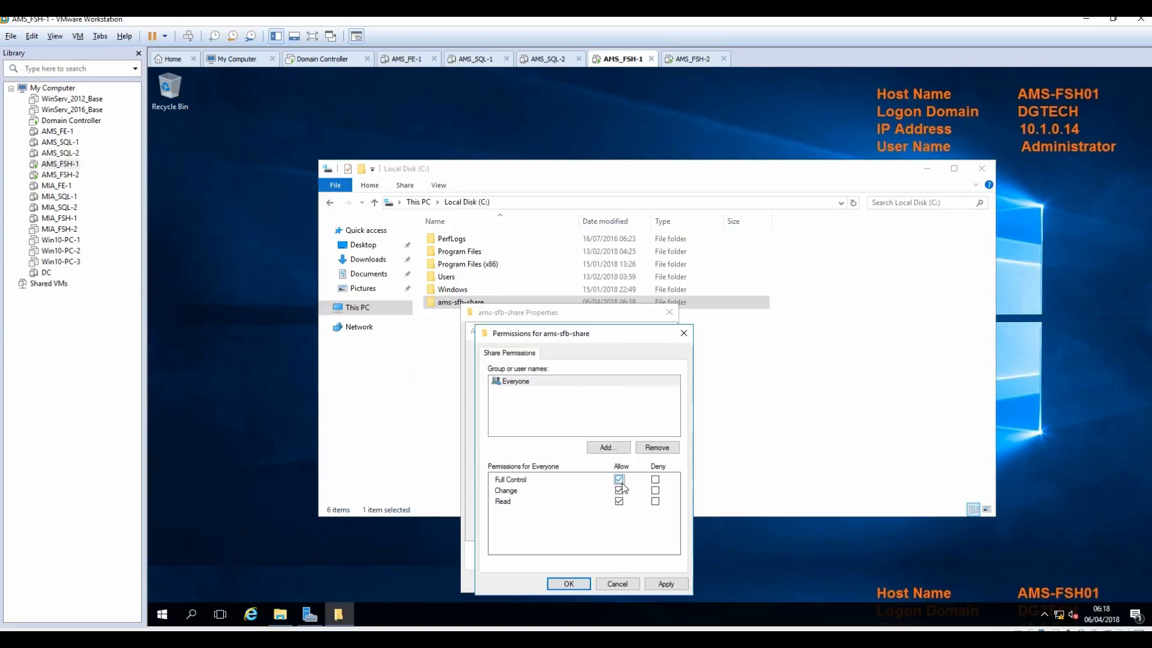
{"action": "left_click", "coordinate": [673, 586]}
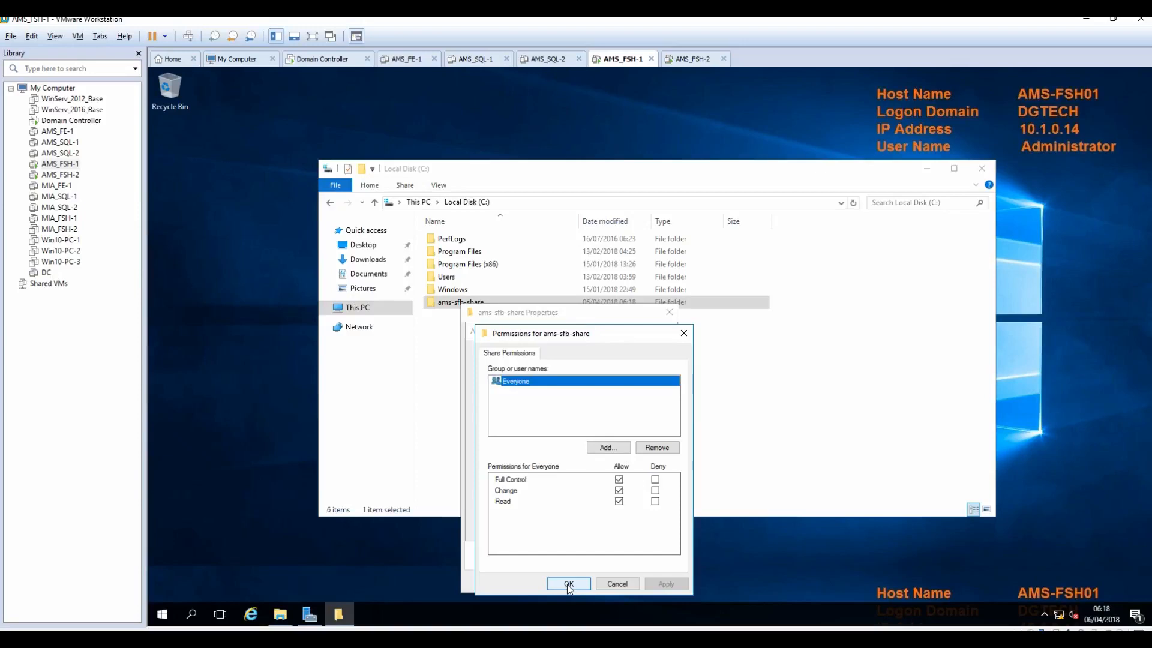
{"action": "left_click", "coordinate": [568, 585]}
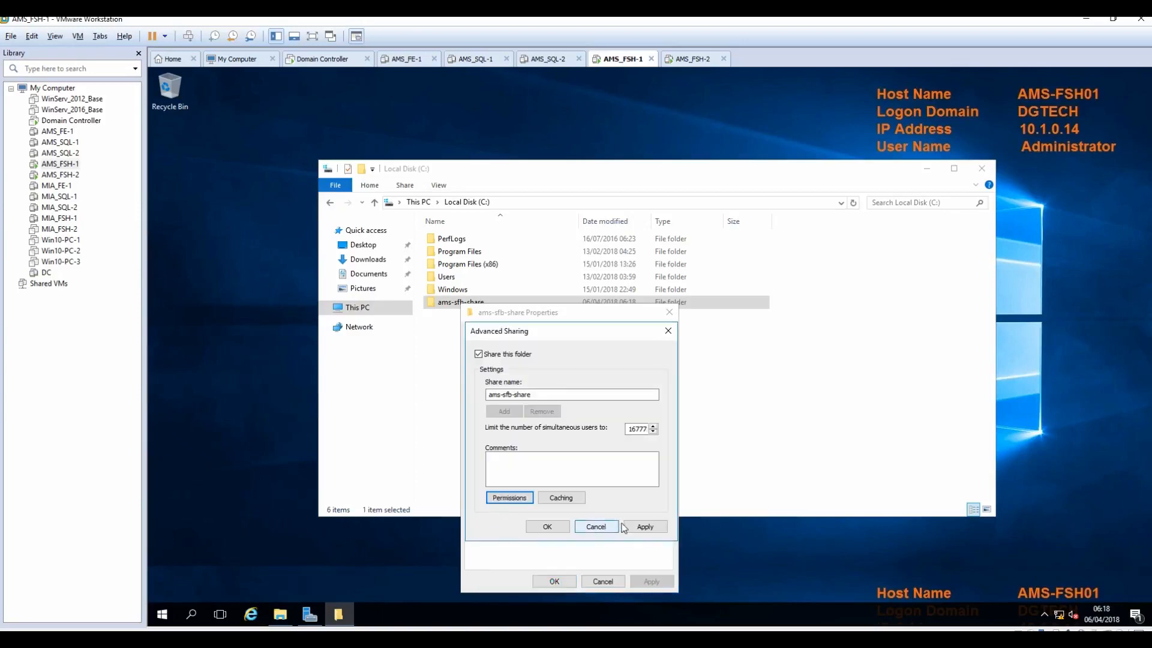
{"action": "left_click", "coordinate": [646, 527]}
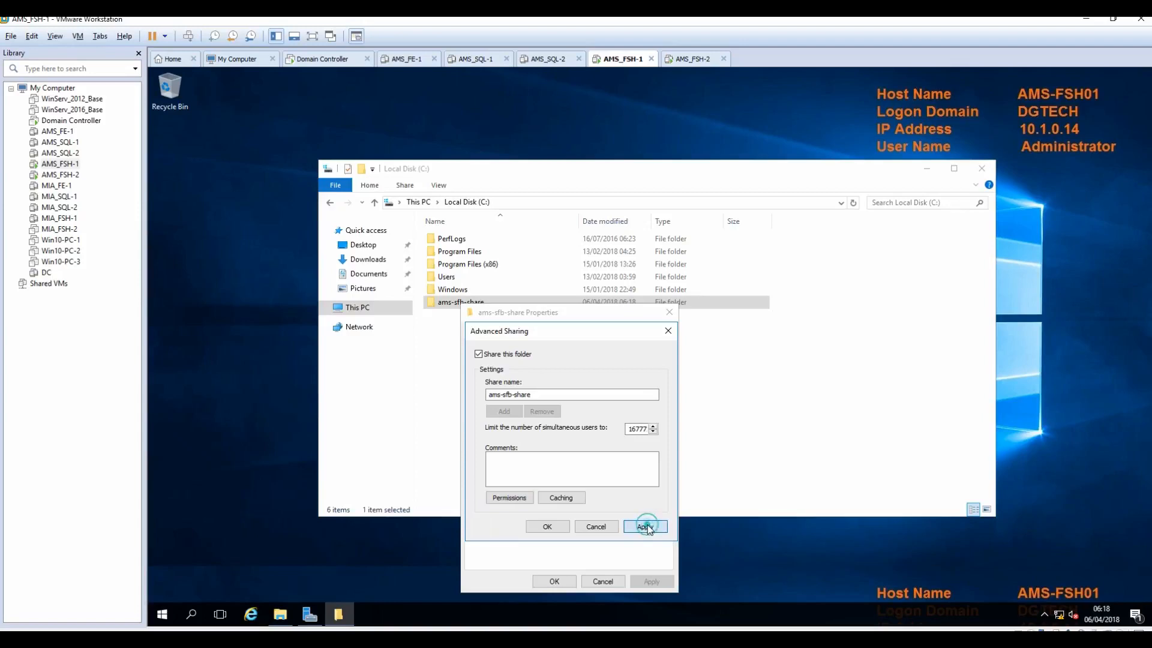
{"action": "left_click", "coordinate": [546, 526]}
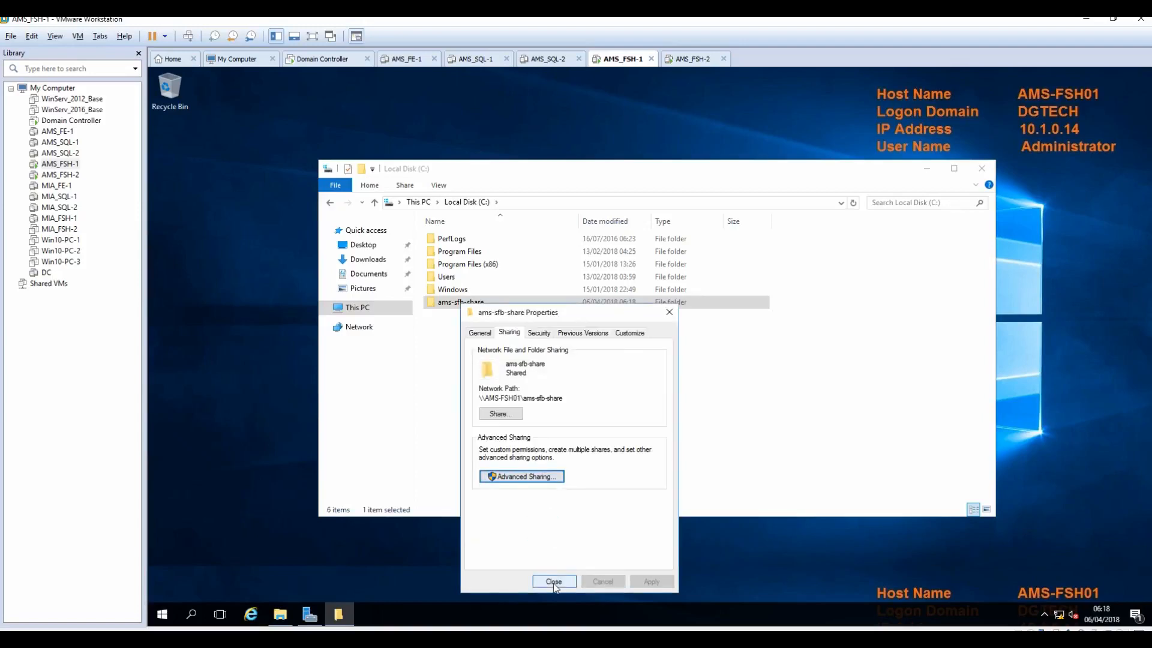
{"action": "left_click", "coordinate": [553, 582]}
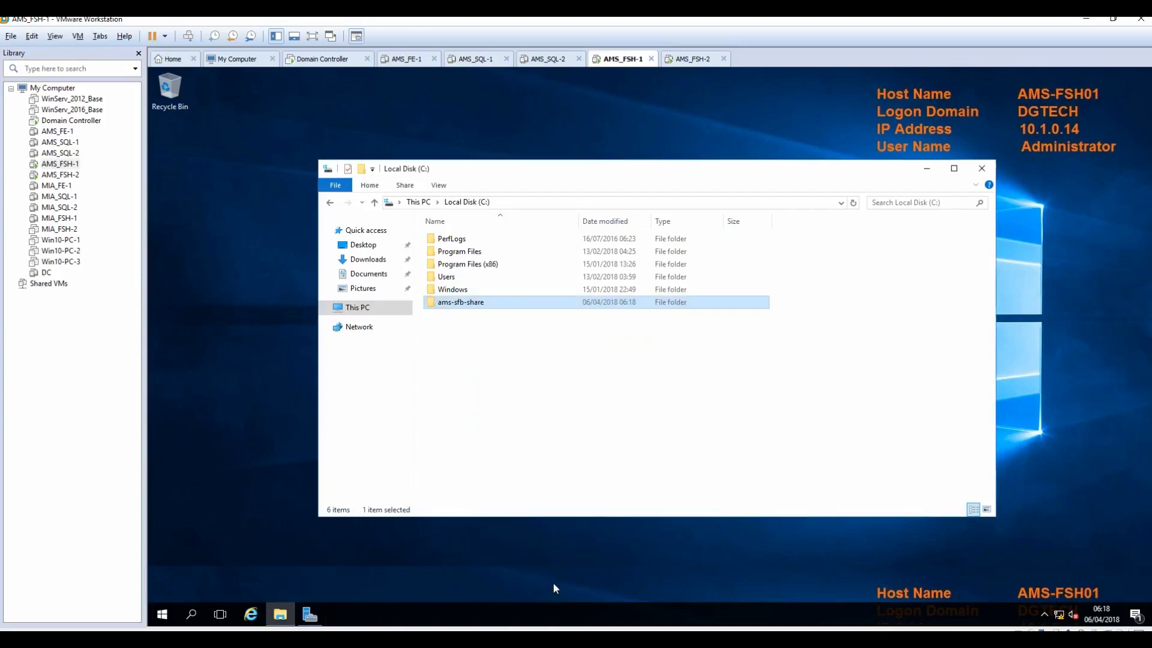
{"action": "left_click", "coordinate": [555, 420]}
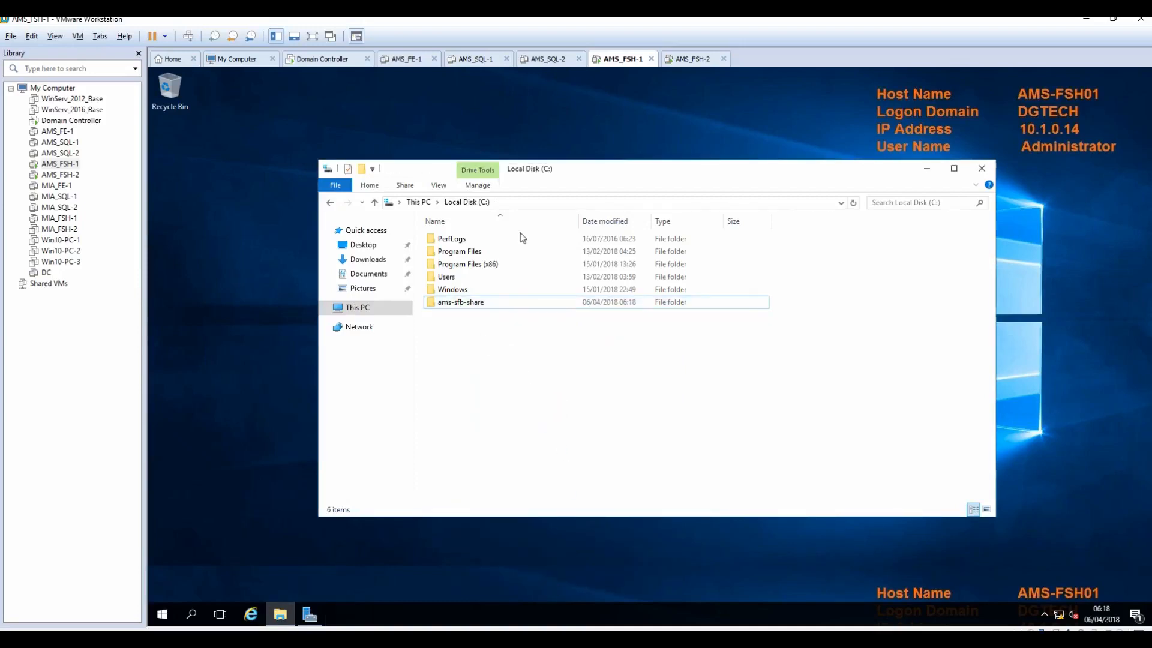
Step: On AMS-FSH02, create a folder named ams-sfb-share on the C: drive
{"action": "left_click", "coordinate": [694, 60]}
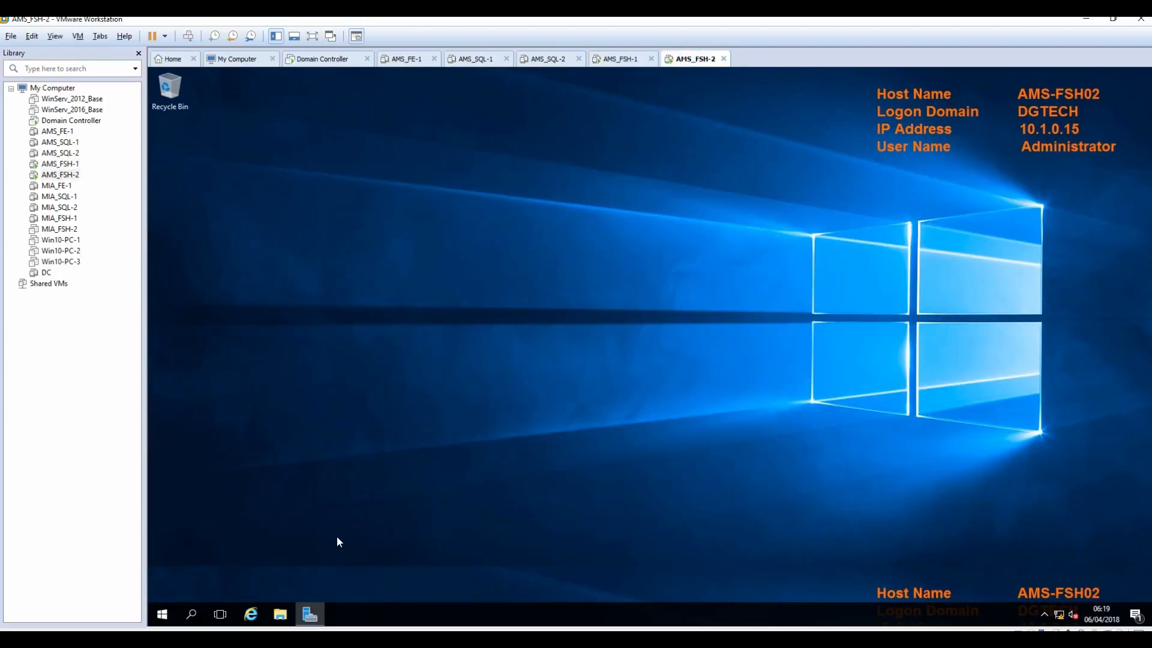
{"action": "left_click", "coordinate": [280, 613]}
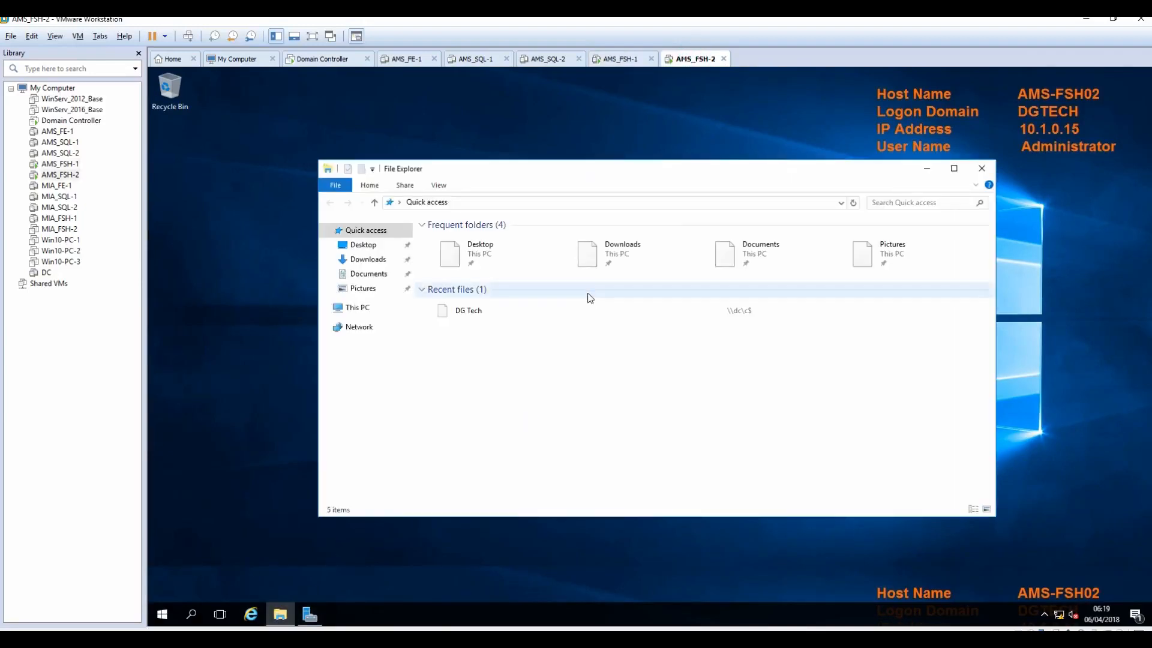
{"action": "left_click", "coordinate": [351, 314]}
{"action": "double_click", "coordinate": [658, 332]}
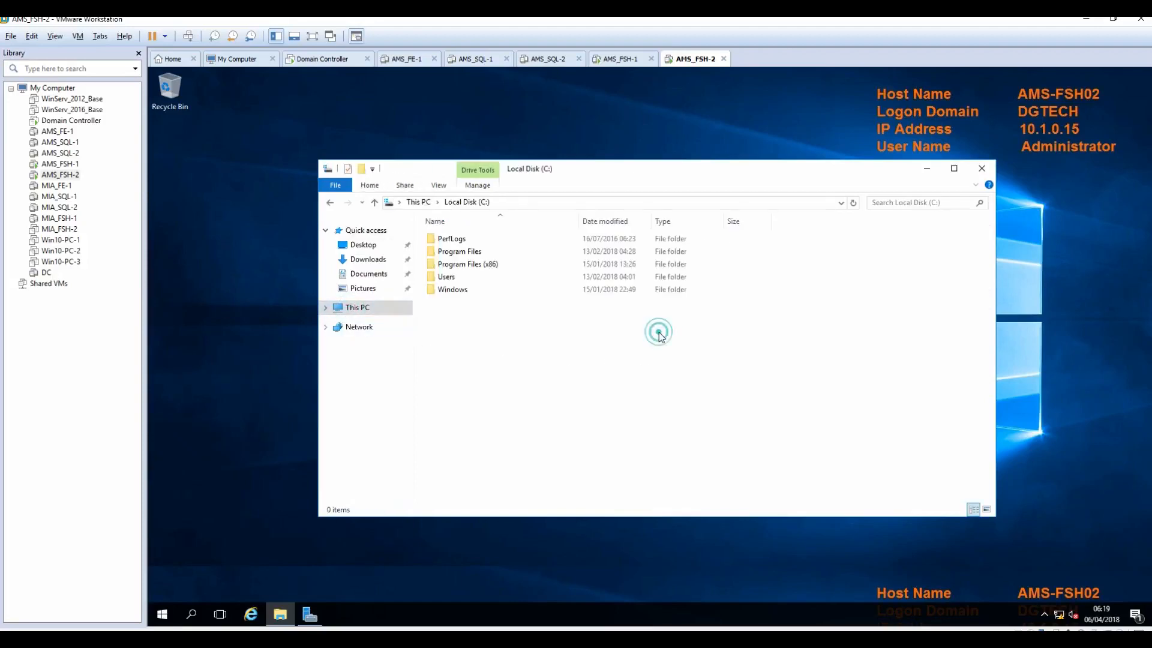
{"action": "right_click", "coordinate": [459, 318]}
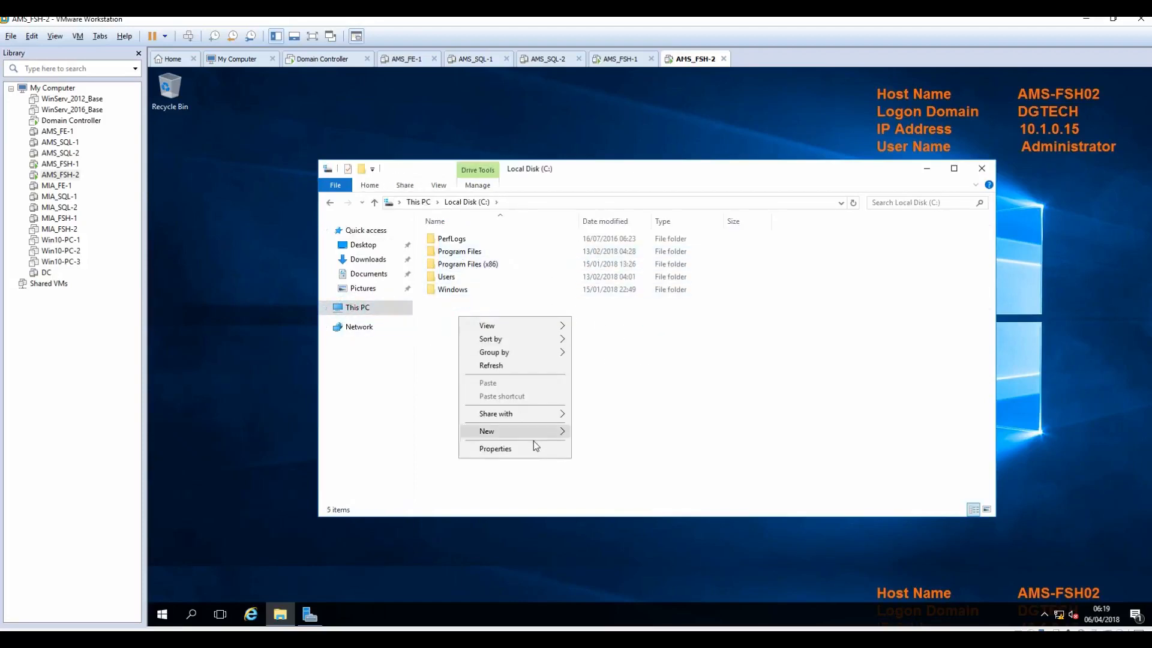
{"action": "mouse_move", "coordinate": [525, 431]}
{"action": "left_click", "coordinate": [626, 434]}
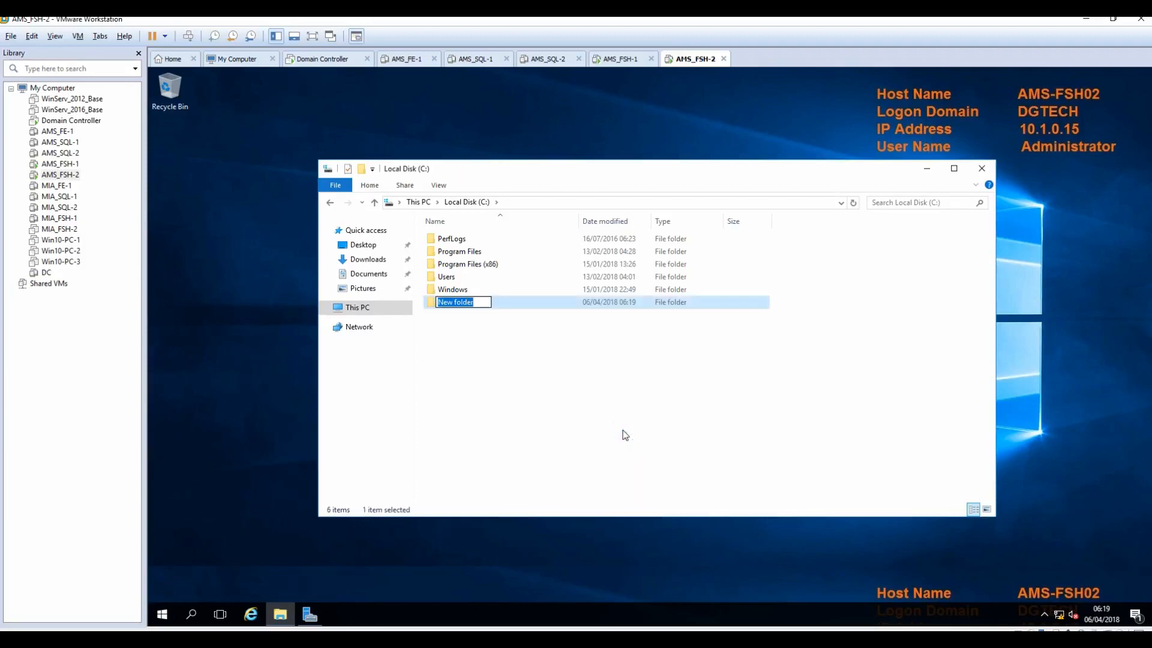
{"action": "type", "text": "ams-sfb-share"}
{"action": "left_click", "coordinate": [613, 426]}
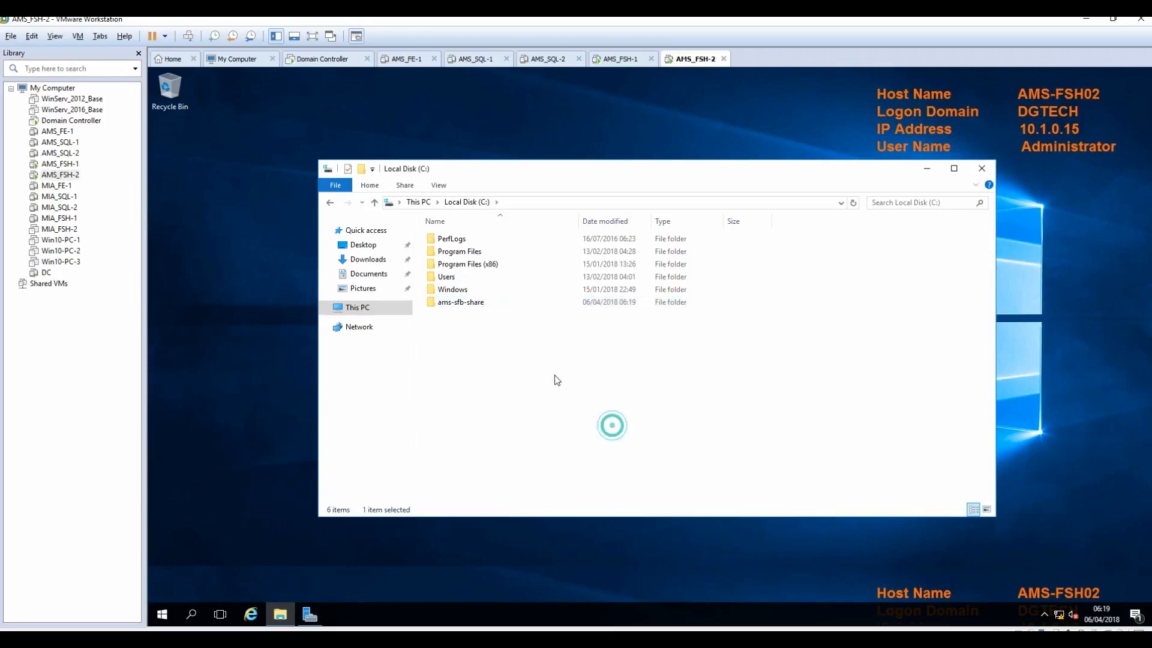
Step: Share ams-sfb-share via Advanced Sharing, granting Everyone Full Control
{"action": "right_click", "coordinate": [455, 303]}
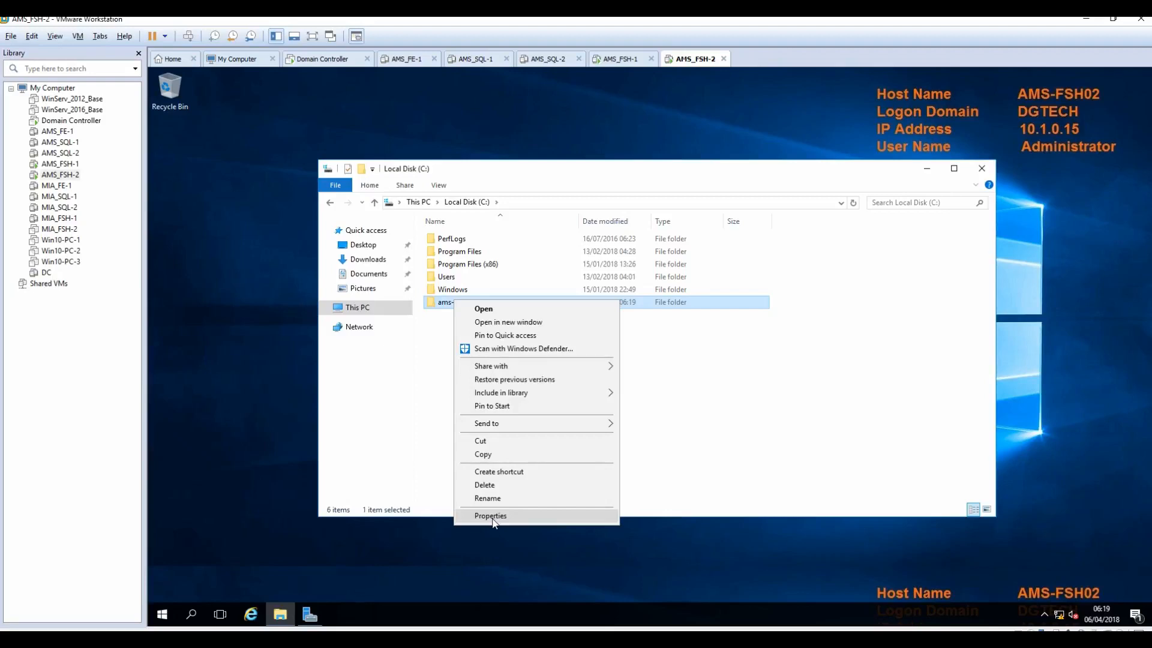
{"action": "left_click", "coordinate": [491, 517]}
{"action": "left_click", "coordinate": [507, 330]}
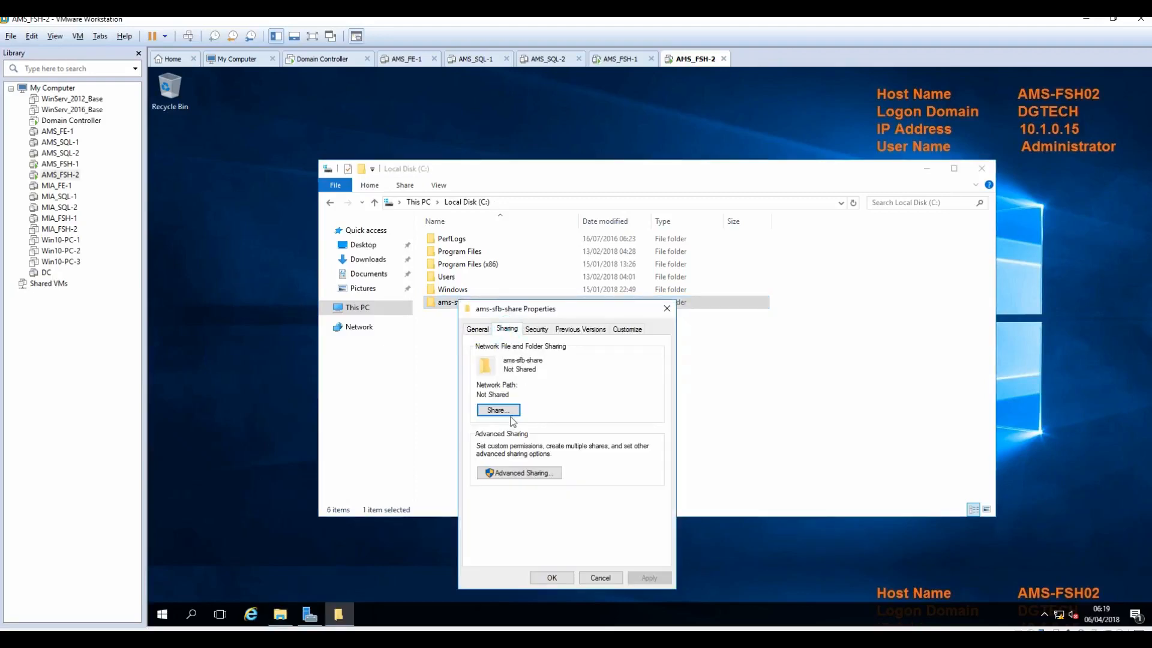
{"action": "left_click", "coordinate": [519, 473]}
{"action": "left_click", "coordinate": [489, 352]}
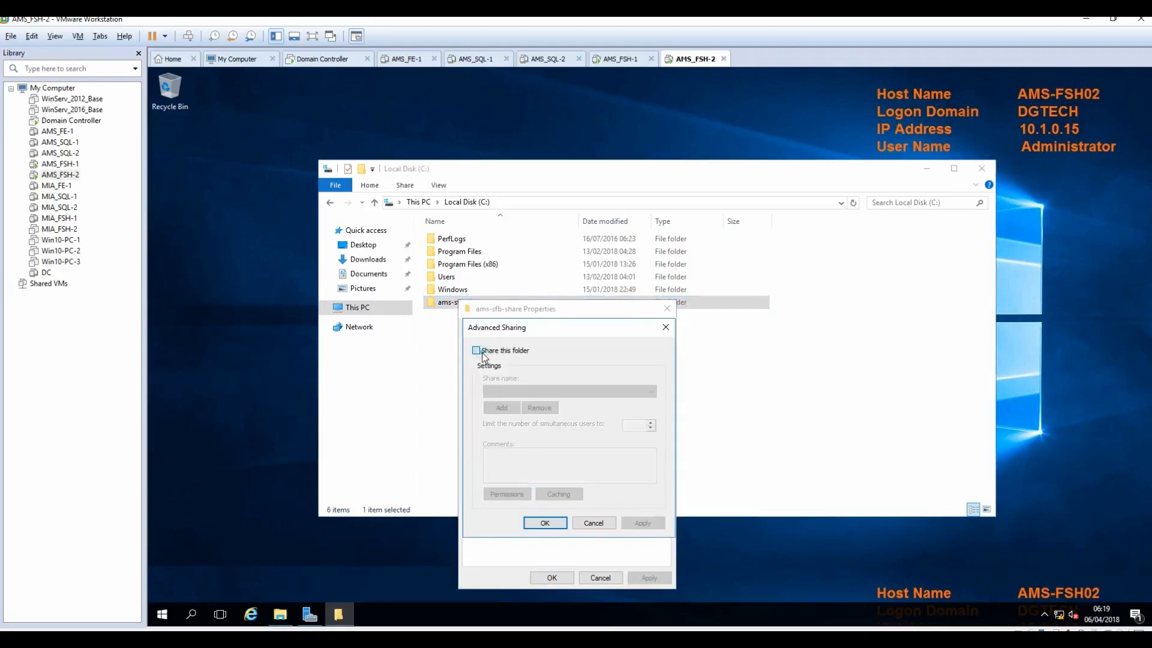
{"action": "left_click", "coordinate": [506, 494]}
{"action": "left_click", "coordinate": [616, 479]}
{"action": "left_click", "coordinate": [683, 582]}
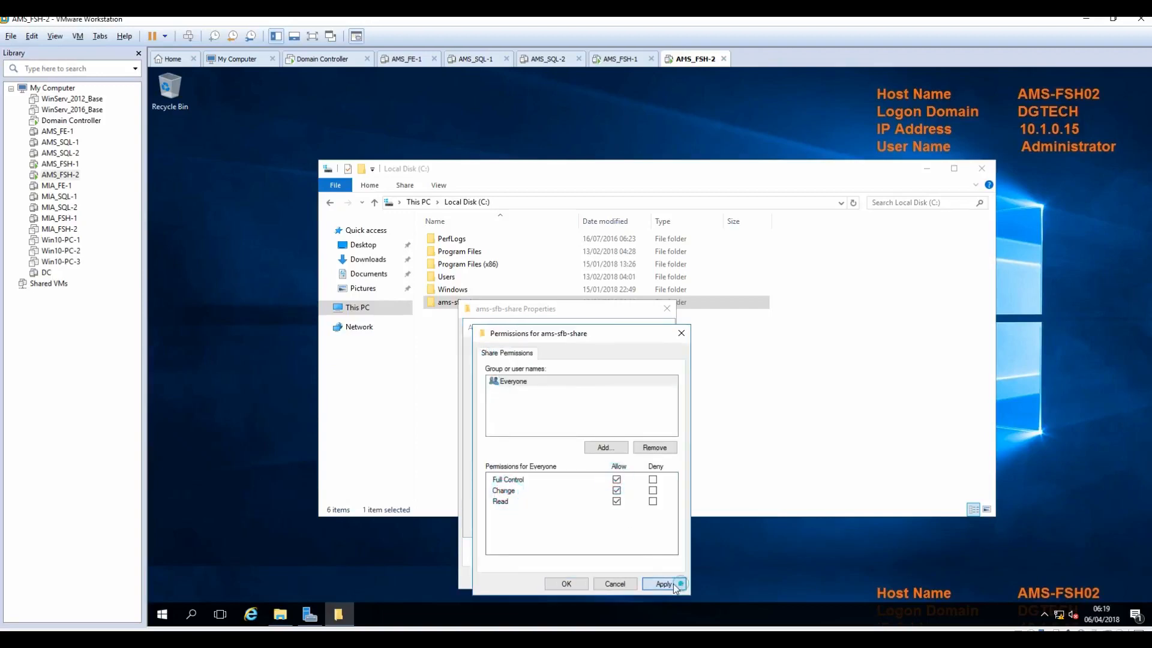
{"action": "left_click", "coordinate": [561, 584]}
{"action": "left_click", "coordinate": [641, 522]}
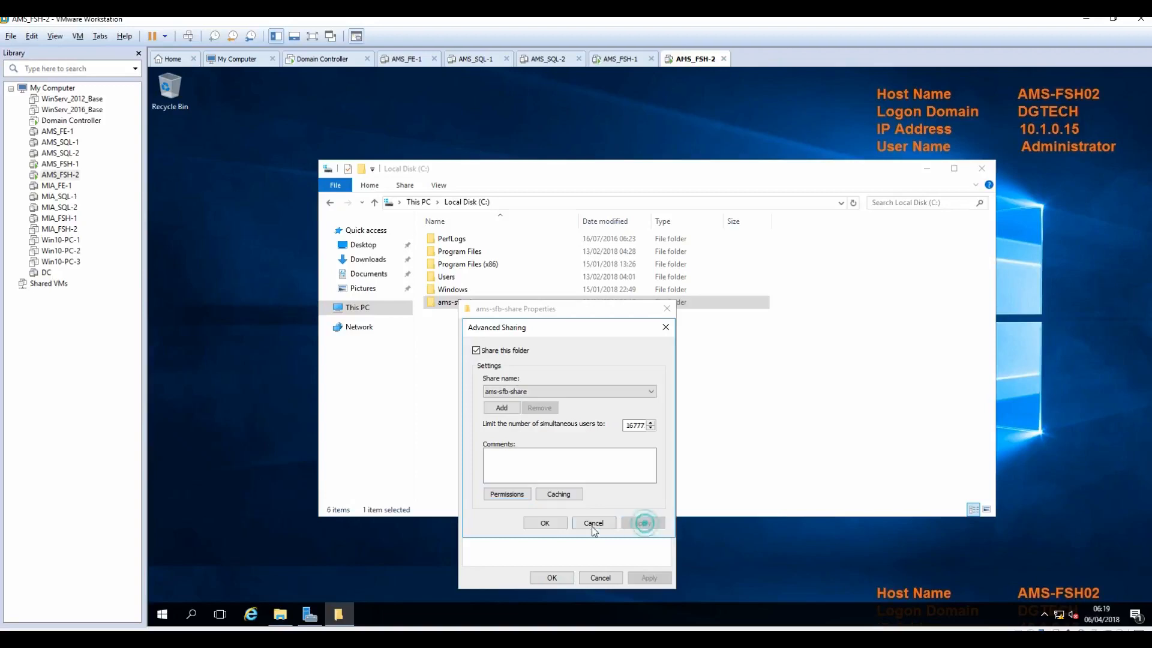
{"action": "left_click", "coordinate": [547, 523]}
{"action": "left_click", "coordinate": [555, 580]}
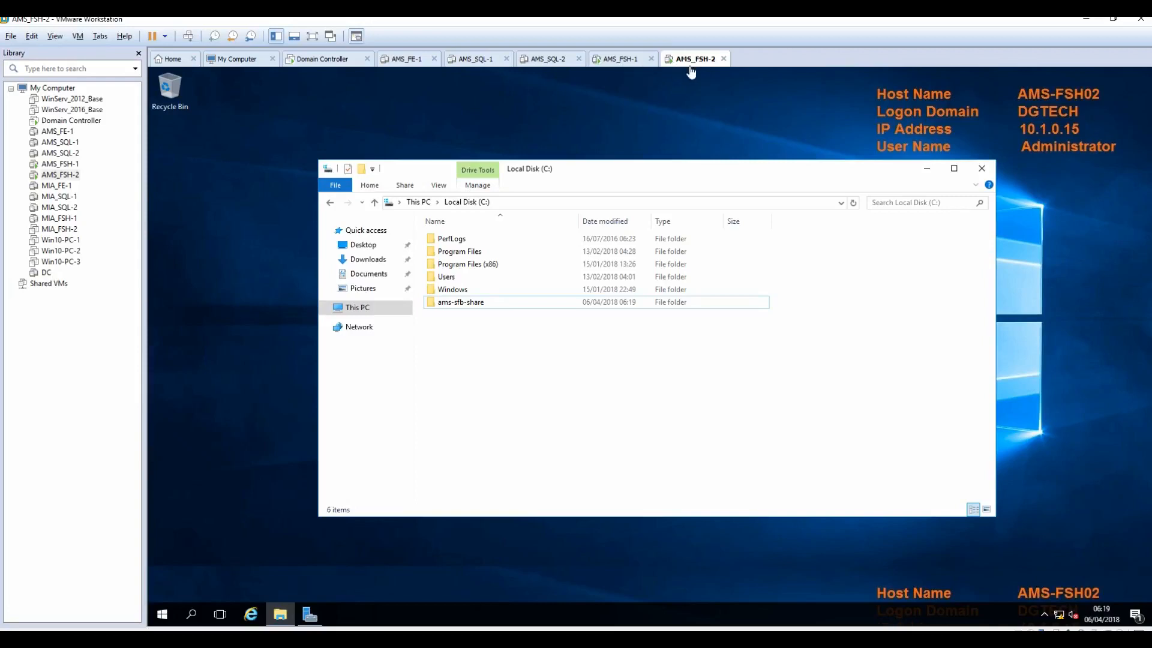
Step: Back on AMS-FSH01, mark the 'Install DFS on both Servers' step in the notes and minimize them
{"action": "left_click", "coordinate": [621, 59]}
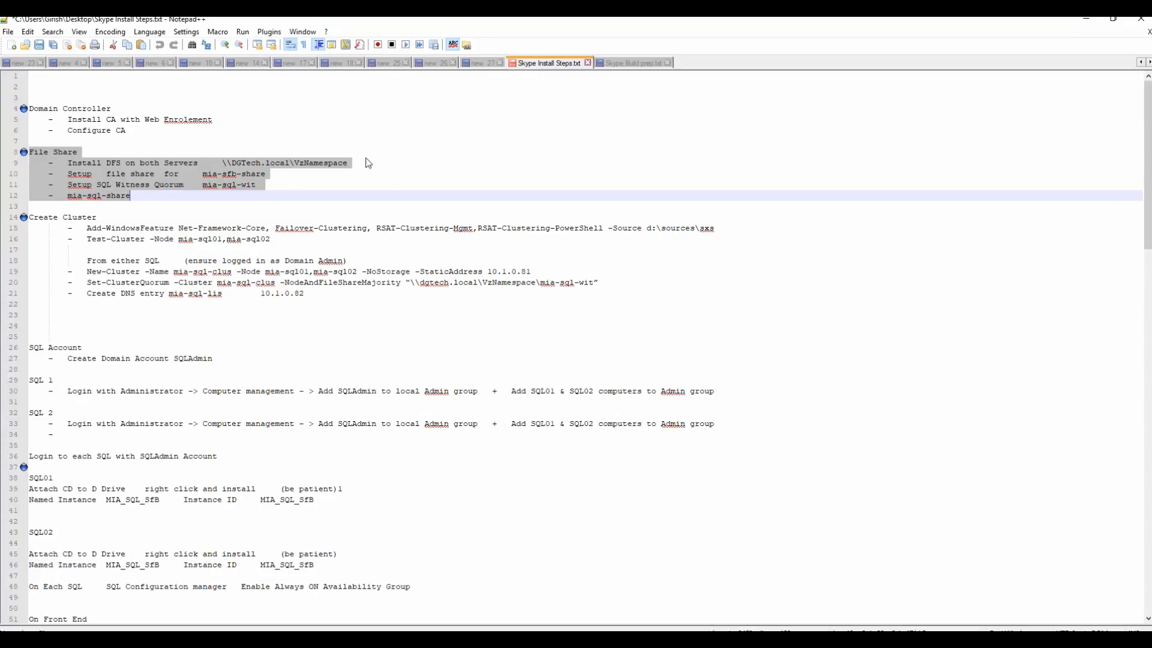
{"action": "left_click", "coordinate": [323, 173]}
{"action": "left_click_drag", "start_coordinate": [68, 163], "coordinate": [200, 163]}
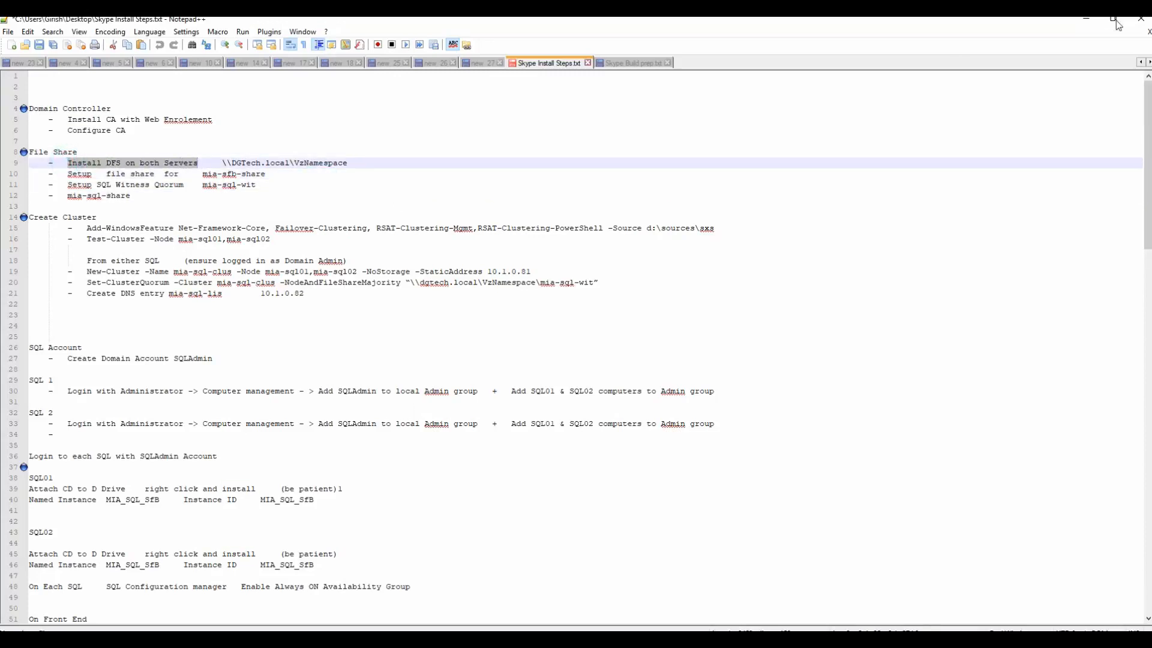
{"action": "left_click", "coordinate": [1085, 19]}
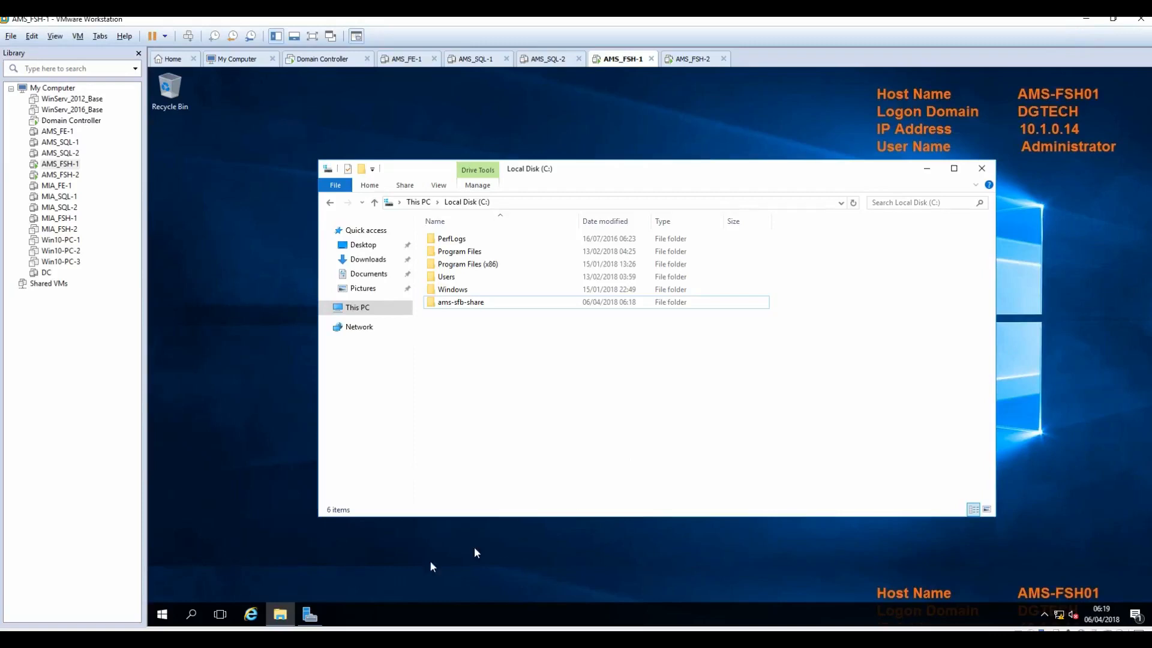
Step: In Server Manager, start Add Roles and Features with AMS-FSH01 as the destination
{"action": "left_click", "coordinate": [310, 615]}
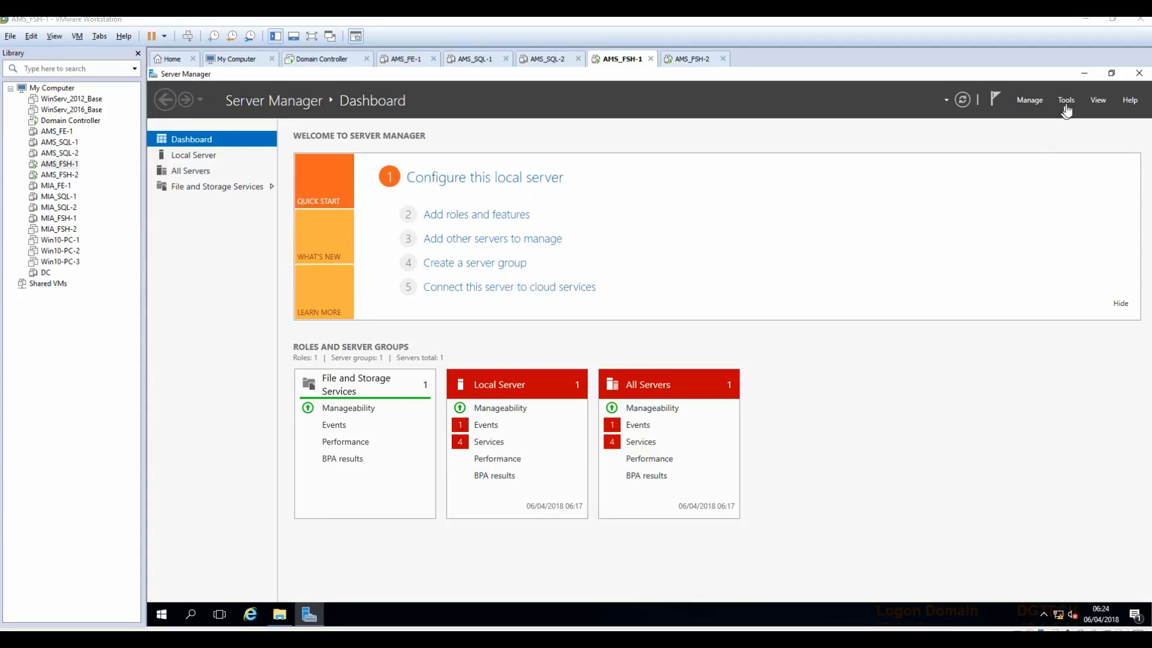
{"action": "left_click", "coordinate": [497, 217]}
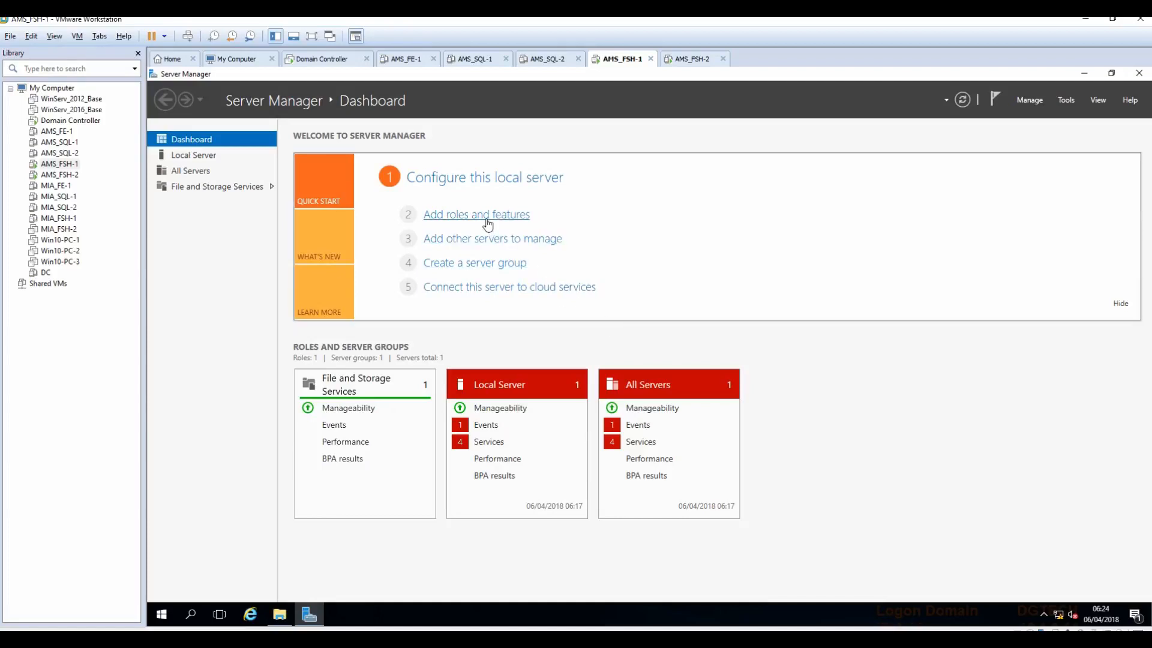
{"action": "left_click", "coordinate": [484, 217]}
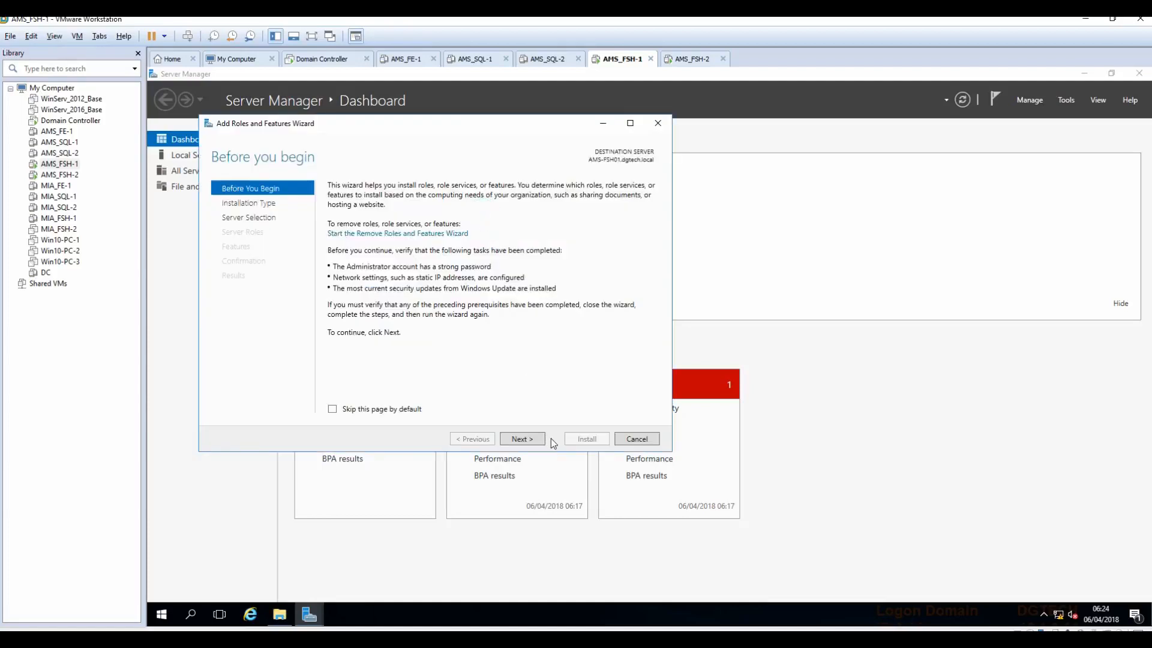
{"action": "left_click", "coordinate": [523, 439]}
{"action": "left_click", "coordinate": [523, 439]}
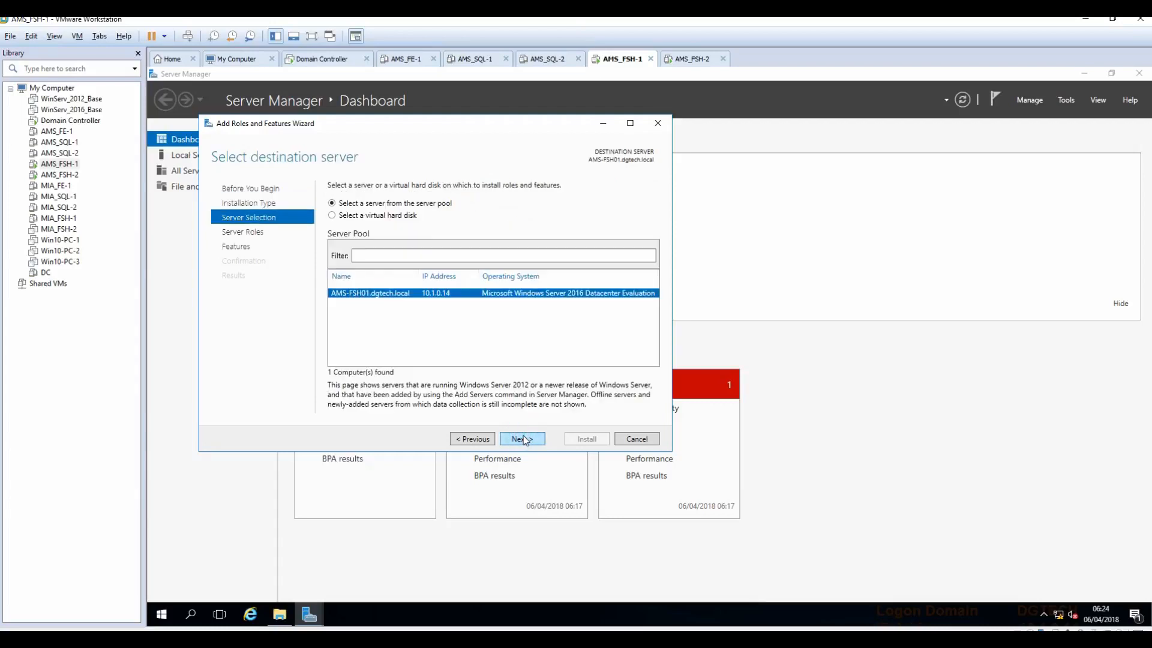
{"action": "left_click", "coordinate": [523, 438]}
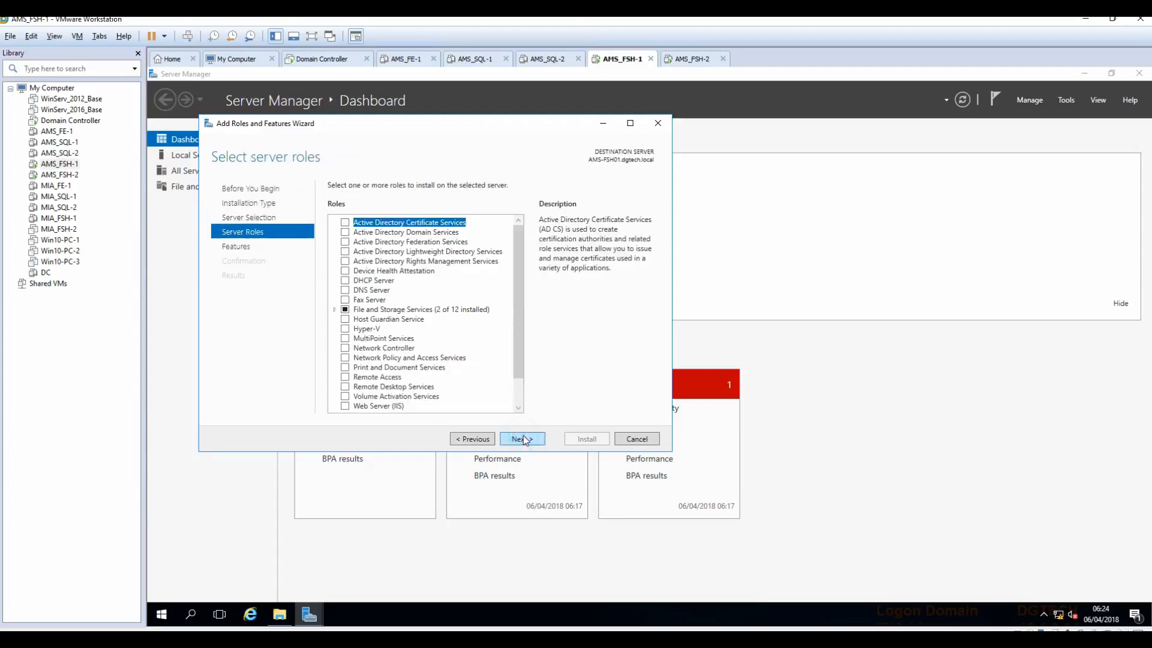
Step: Select DFS Namespaces (with management tools) and DFS Replication under File and iSCSI Services
{"action": "left_click", "coordinate": [335, 310]}
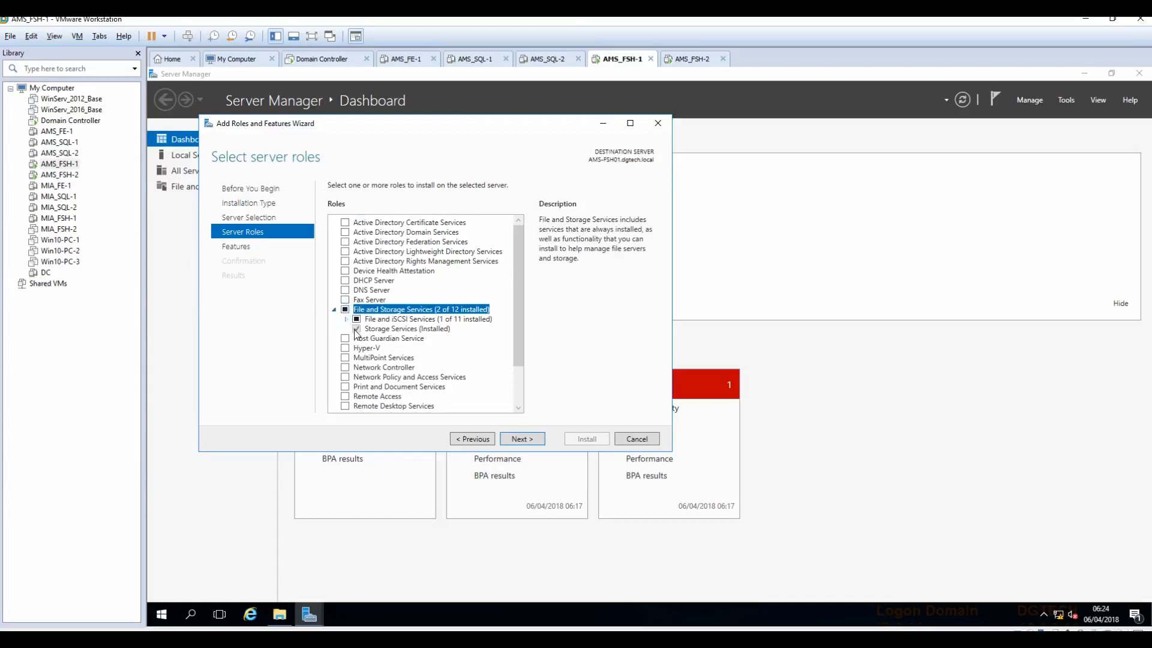
{"action": "left_click", "coordinate": [347, 319]}
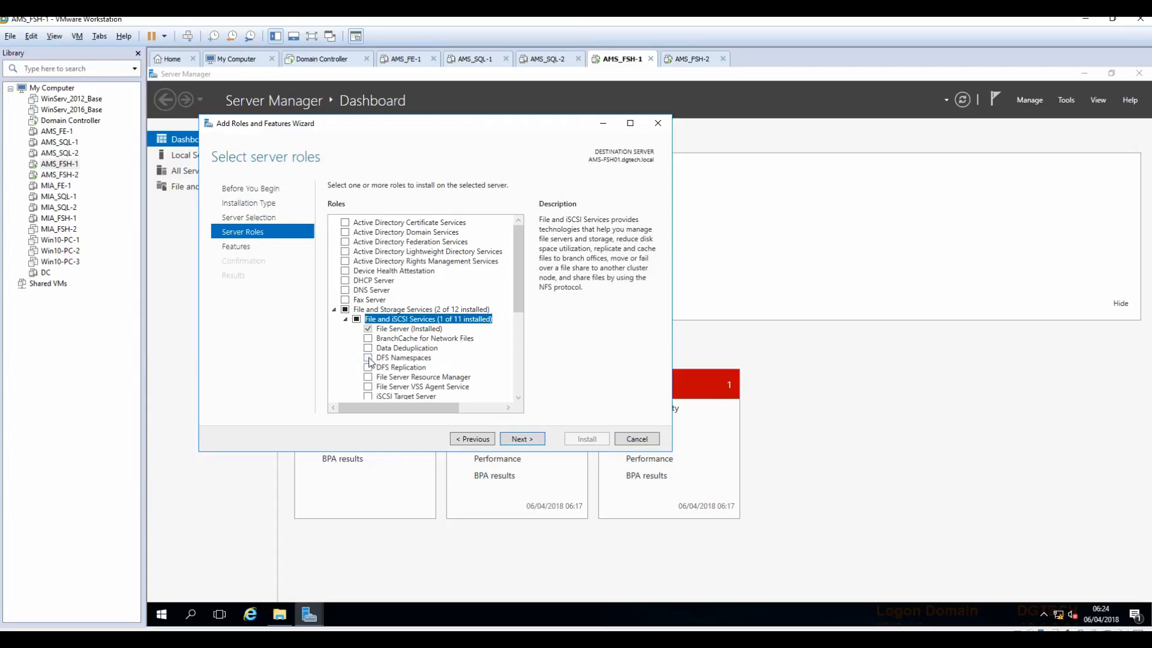
{"action": "left_click", "coordinate": [368, 358]}
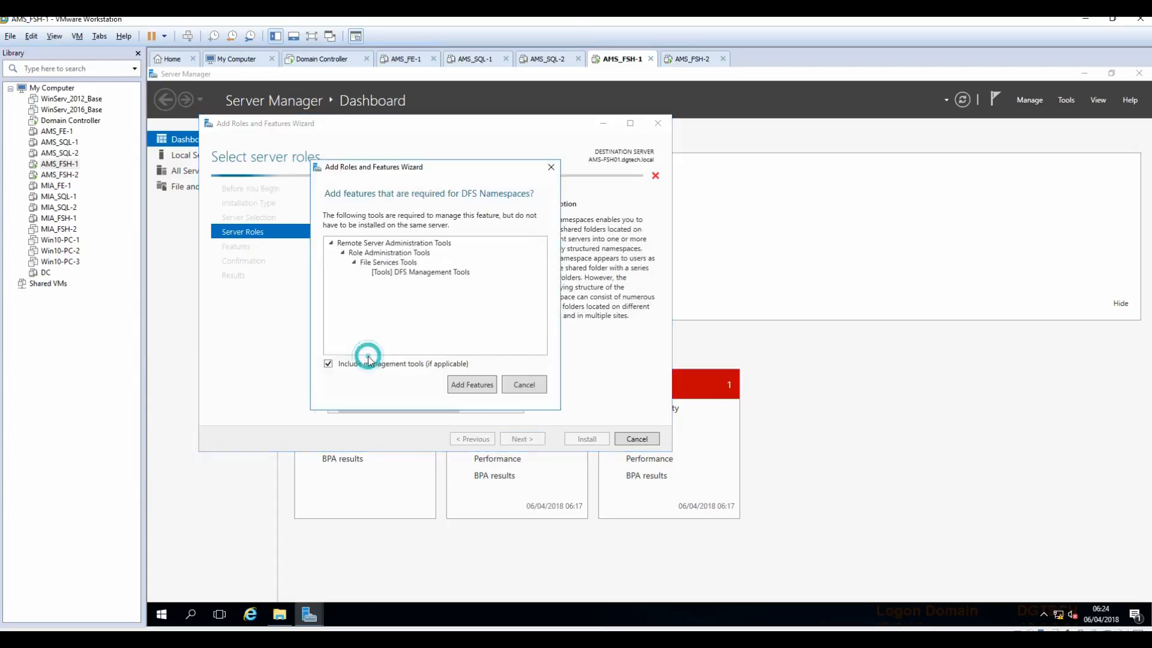
{"action": "left_click", "coordinate": [473, 387]}
{"action": "left_click", "coordinate": [368, 367]}
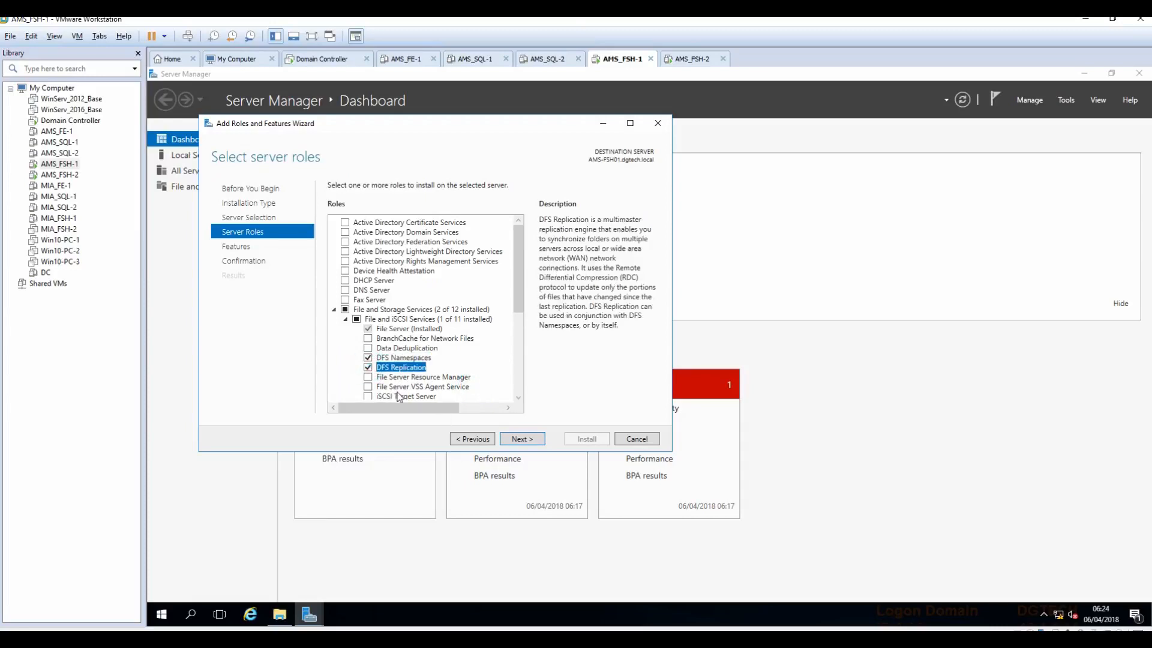
{"action": "left_click", "coordinate": [525, 441]}
{"action": "left_click", "coordinate": [522, 439]}
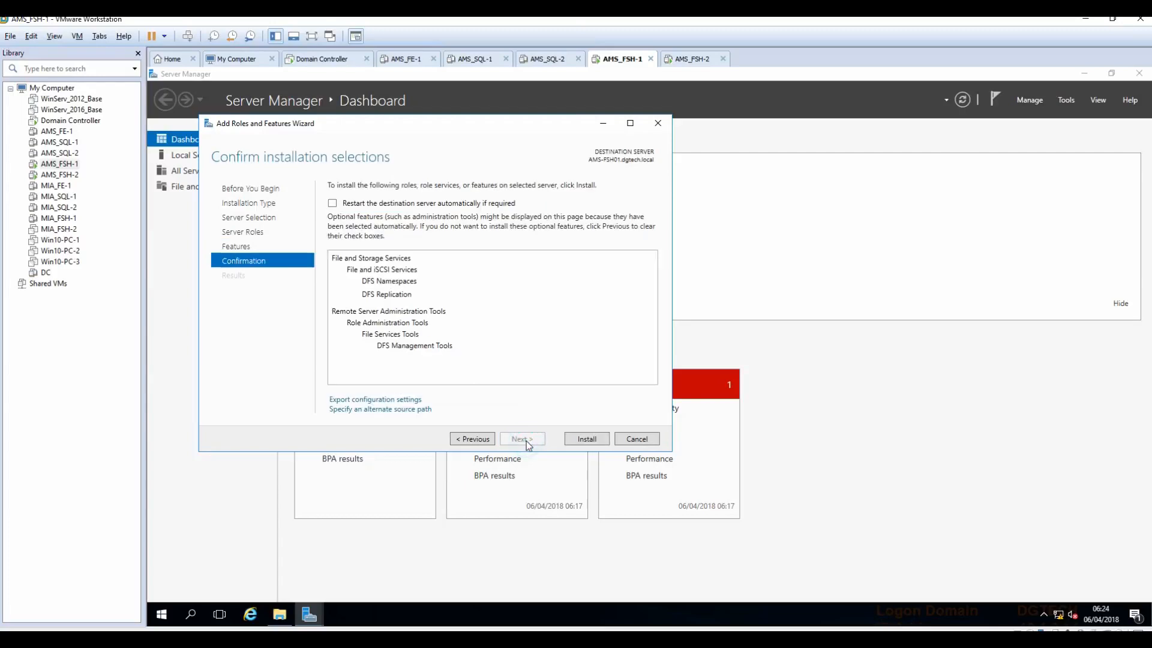
Step: Enter an alternate source path on the D: drive, install the DFS roles, and switch to AMS_FSH-2
{"action": "left_click", "coordinate": [388, 409]}
{"action": "left_click", "coordinate": [385, 416]}
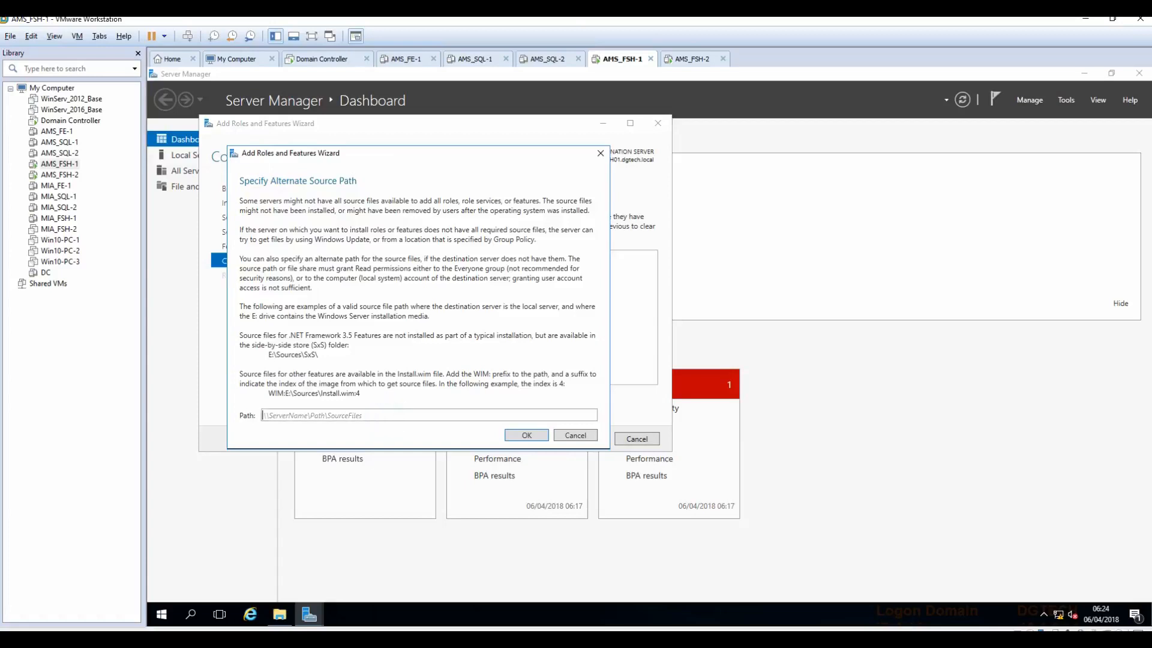
{"action": "type", "text": "d:\\sources\\sxs"}
{"action": "left_click", "coordinate": [542, 436]}
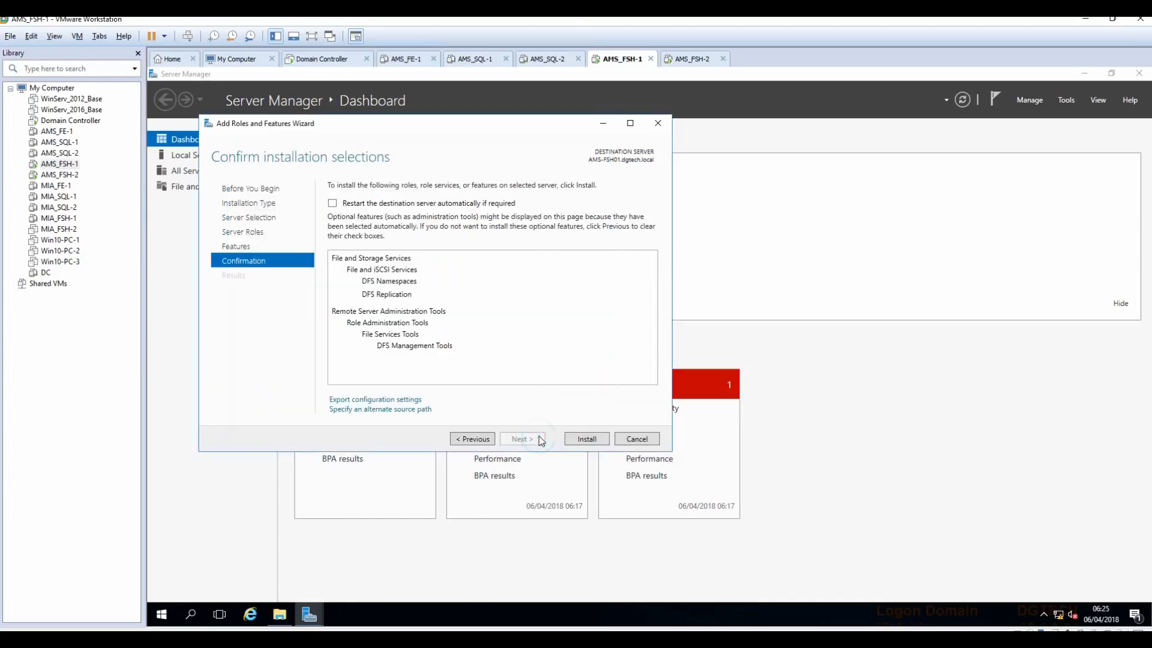
{"action": "left_click", "coordinate": [582, 439]}
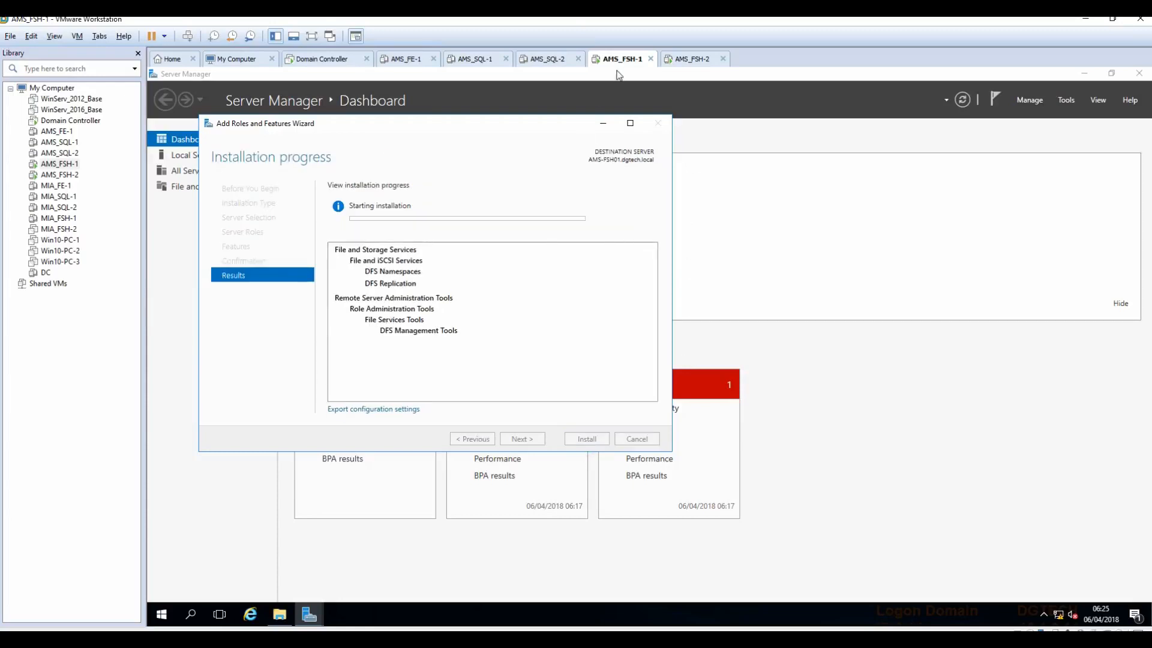
{"action": "left_click", "coordinate": [691, 59]}
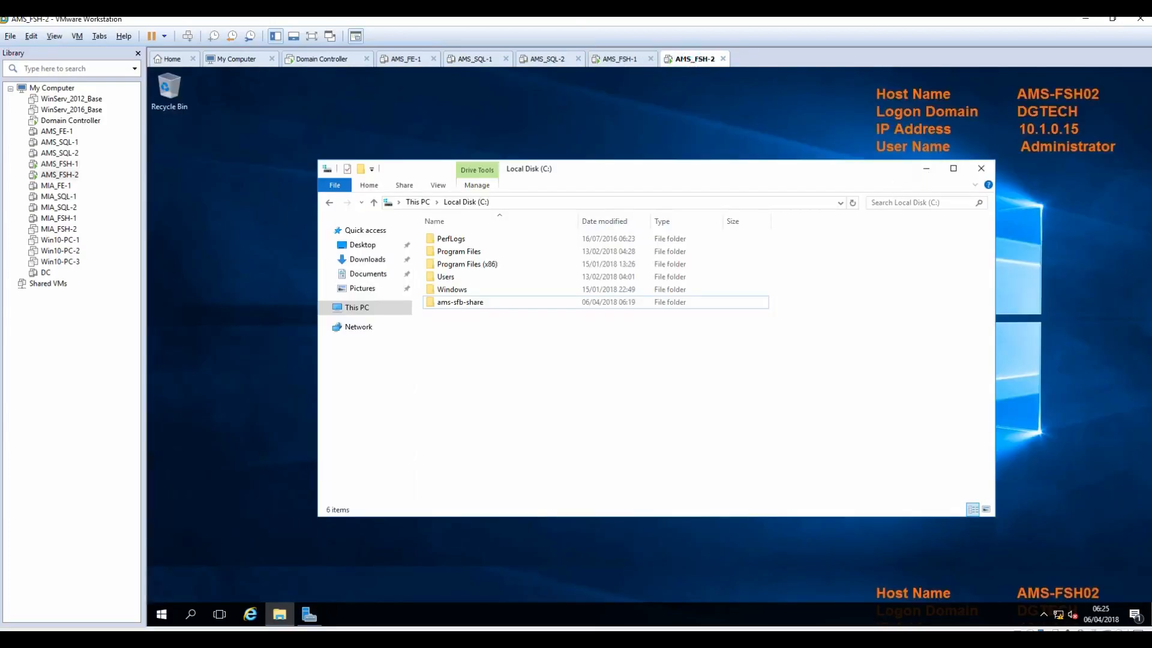
Step: On AMS-FSH02, select DFS Namespaces and DFS Replication with their management tools in Add Roles and Features
{"action": "left_click", "coordinate": [309, 614]}
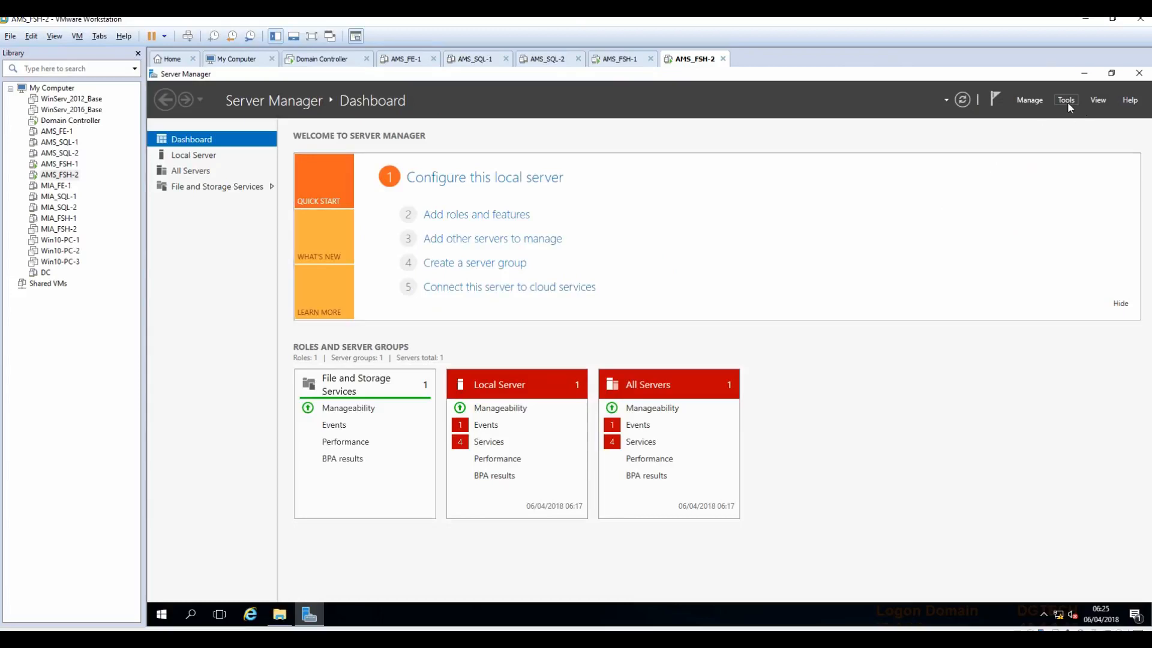
{"action": "left_click", "coordinate": [490, 225]}
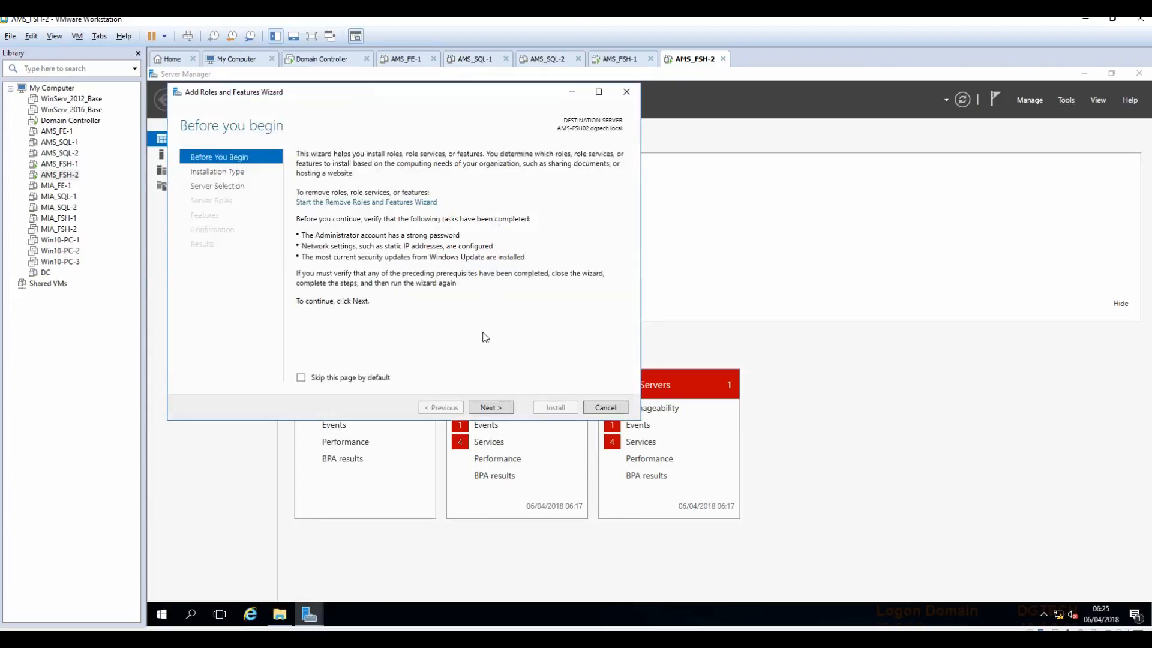
{"action": "left_click", "coordinate": [481, 412]}
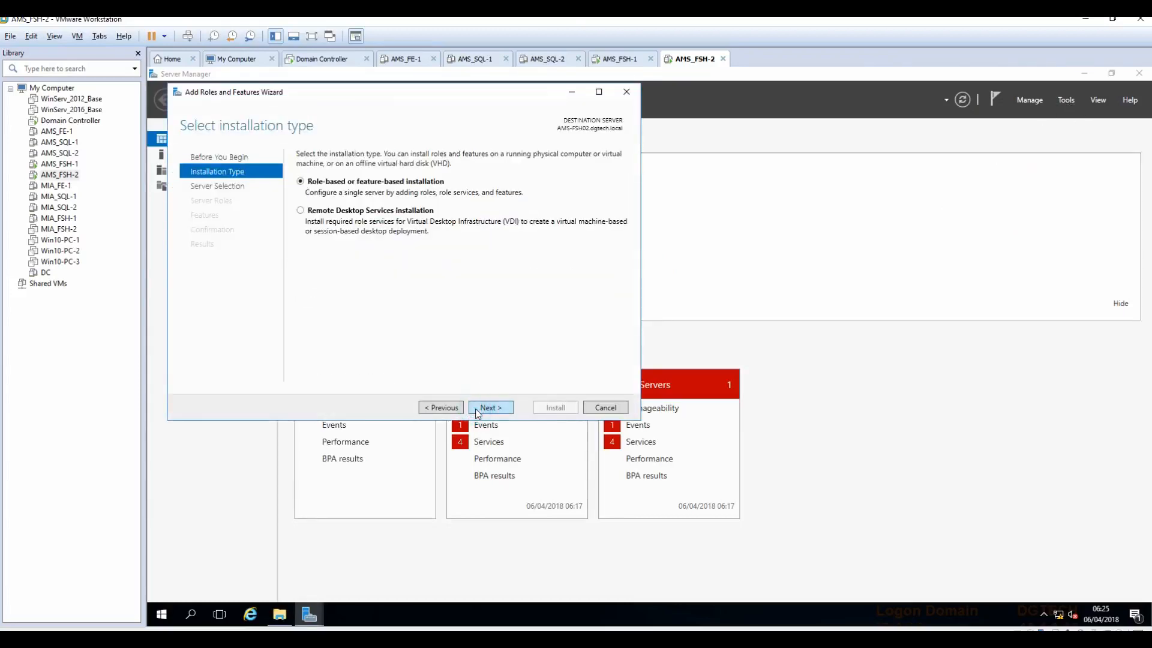
{"action": "left_click", "coordinate": [476, 410]}
{"action": "left_click", "coordinate": [476, 410]}
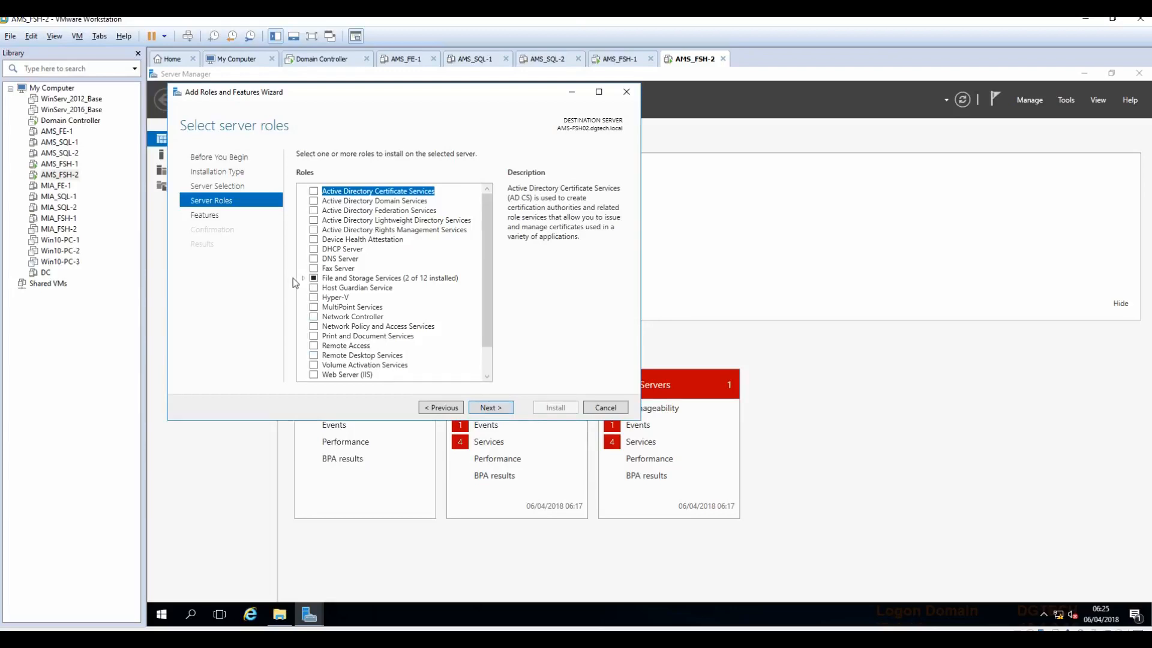
{"action": "left_click", "coordinate": [302, 278]}
{"action": "left_click", "coordinate": [312, 289]}
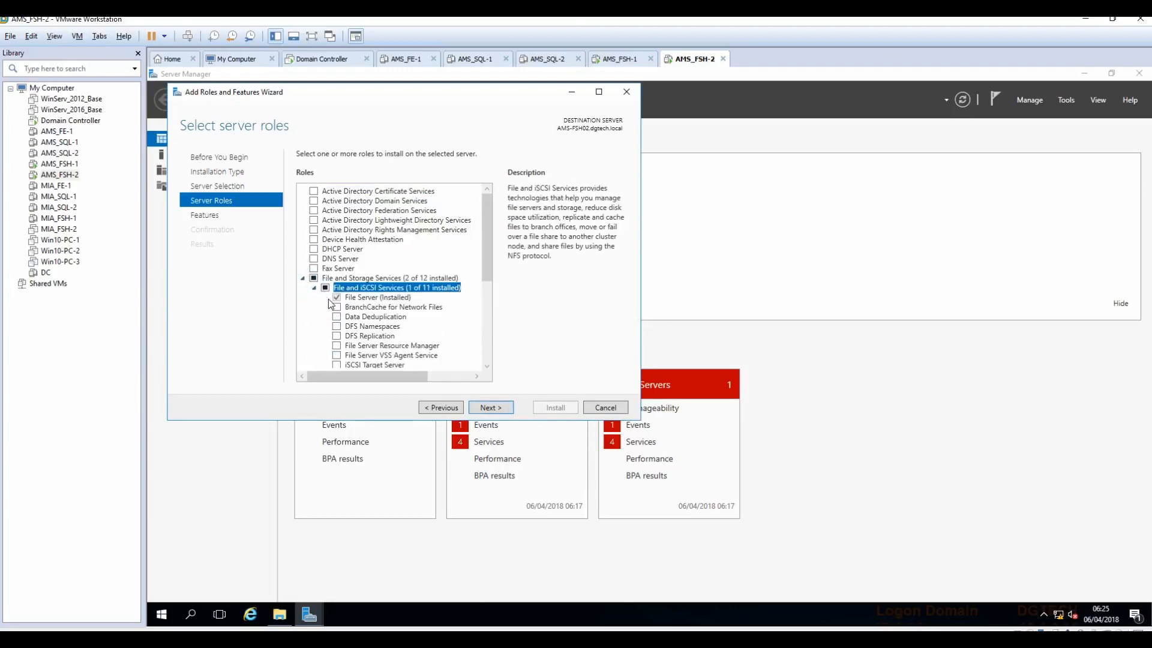
{"action": "left_click", "coordinate": [337, 326]}
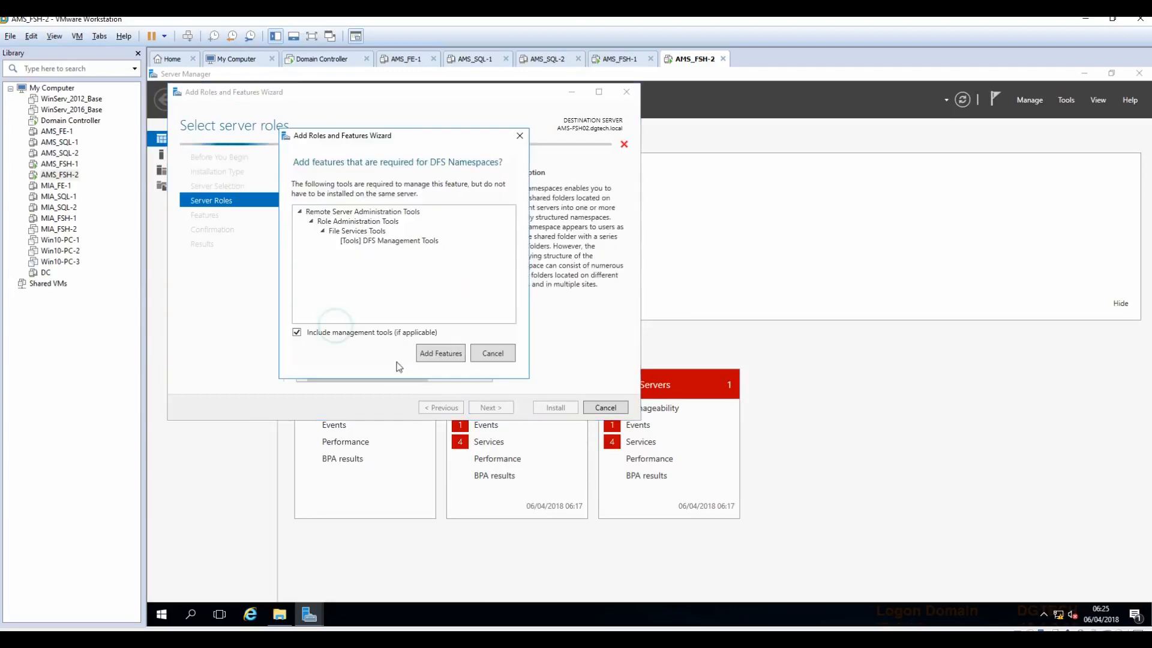
{"action": "left_click", "coordinate": [427, 355]}
{"action": "left_click", "coordinate": [336, 335]}
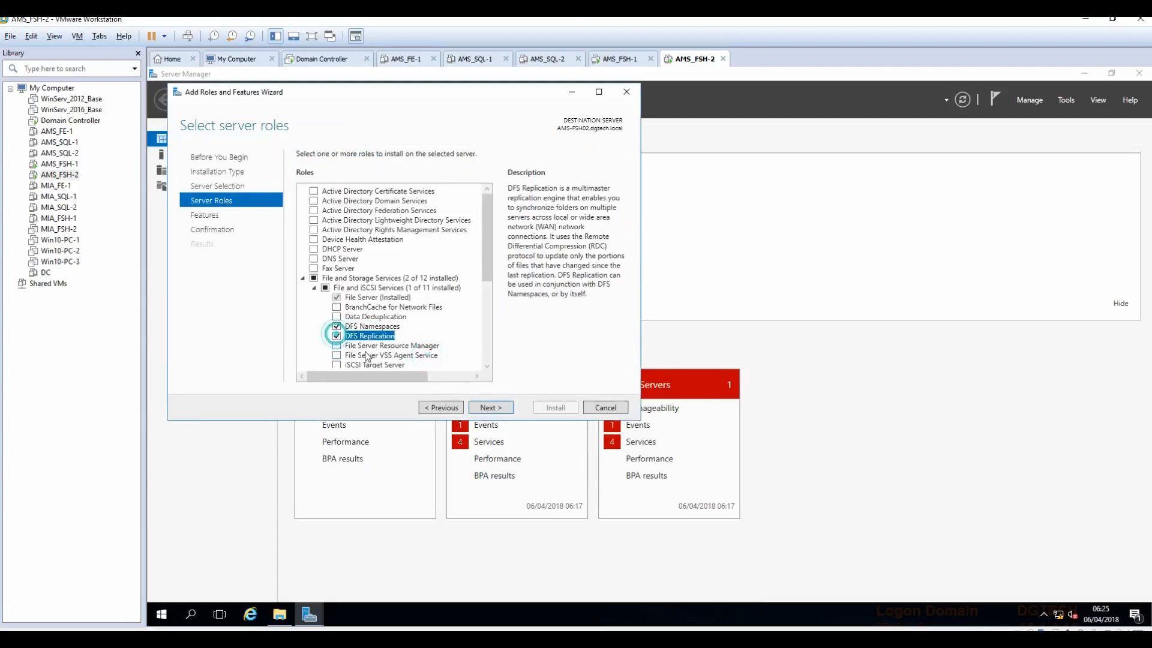
{"action": "left_click", "coordinate": [495, 410]}
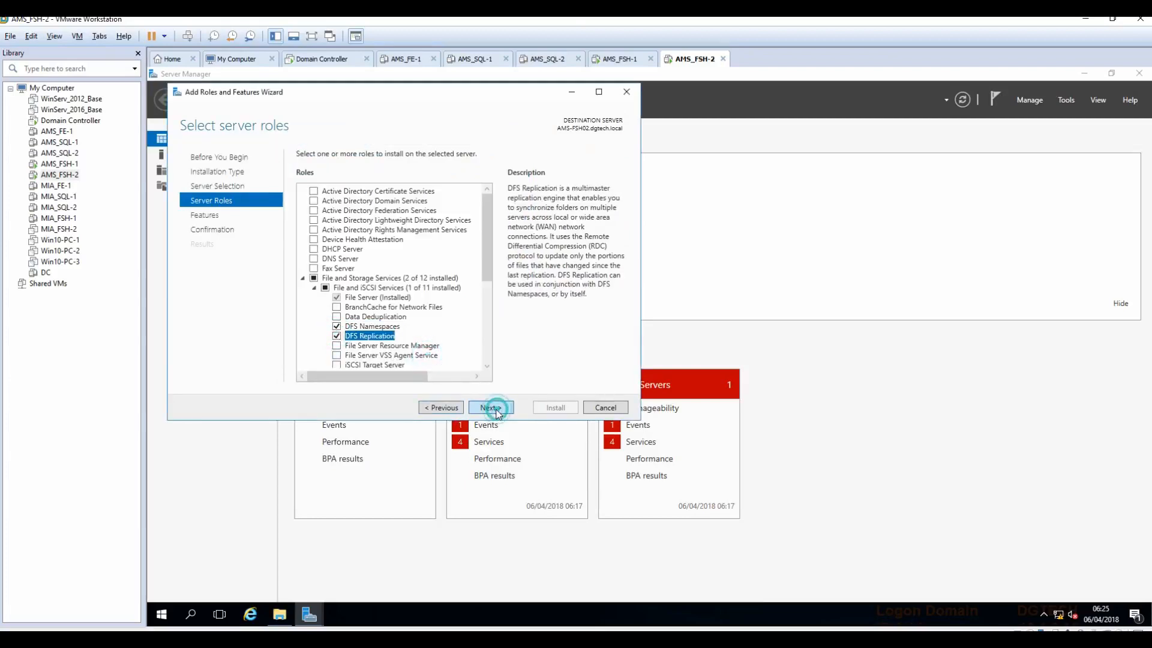
{"action": "left_click", "coordinate": [492, 408]}
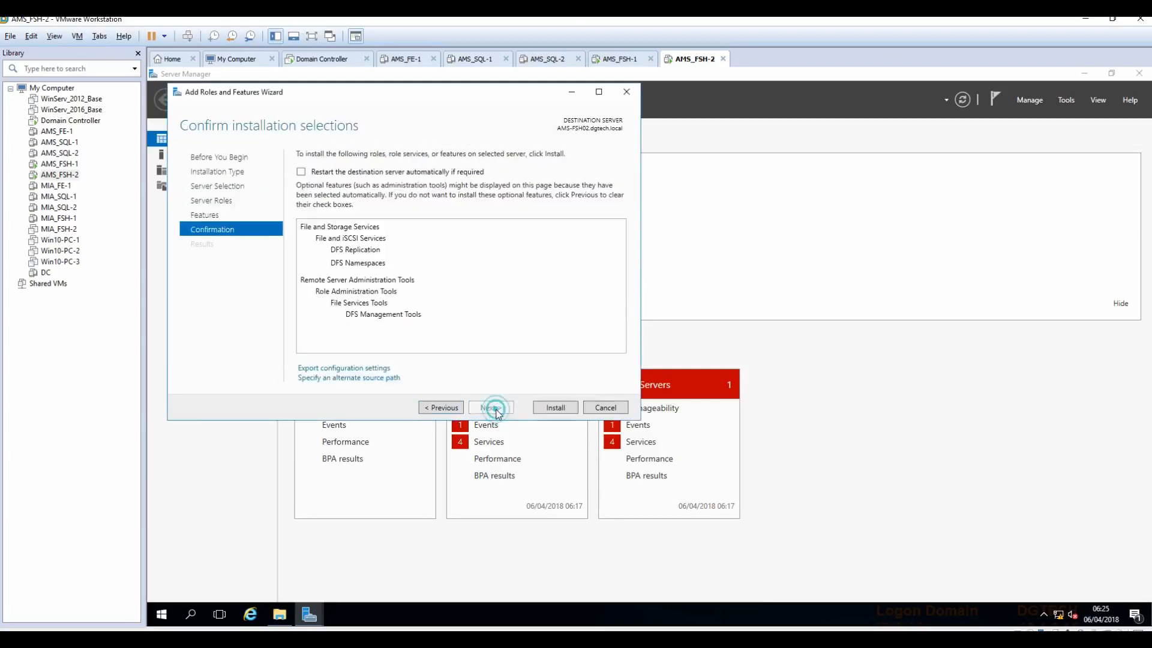
Step: Set the alternate source path to d:\sources\sxs, start the installation, then return to AMS_FSH-1
{"action": "left_click", "coordinate": [345, 378]}
{"action": "left_click", "coordinate": [343, 385]}
{"action": "type", "text": "d"}
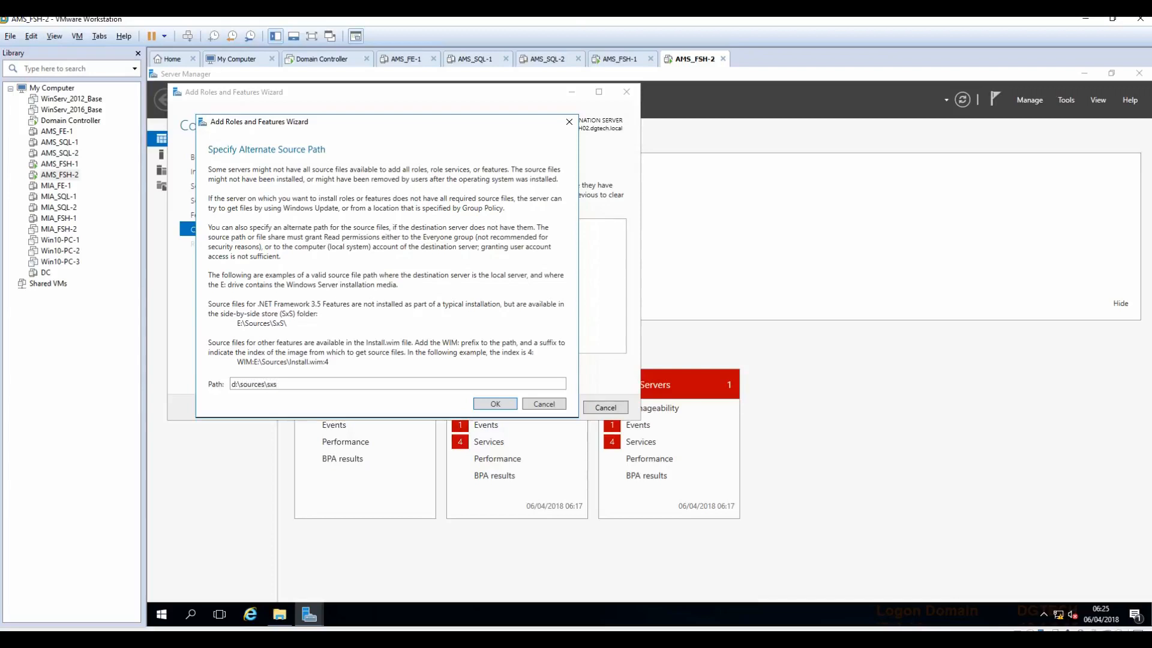
{"action": "type", "text": ":\\sources\\sxs"}
{"action": "left_click", "coordinate": [480, 405]}
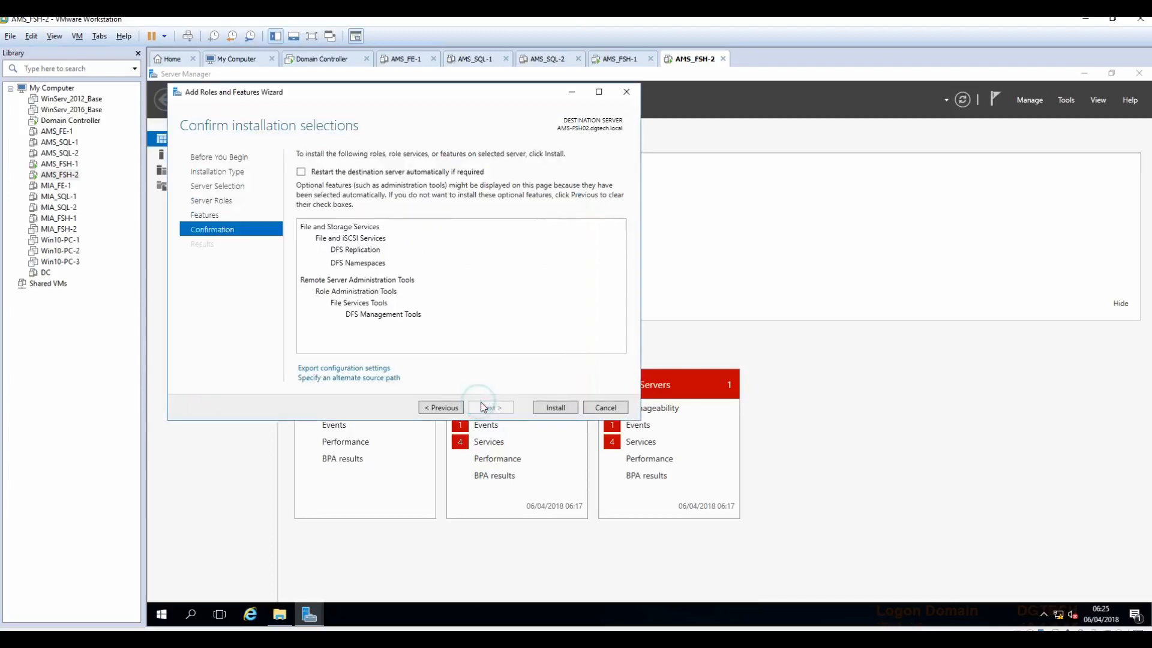
{"action": "left_click", "coordinate": [557, 408]}
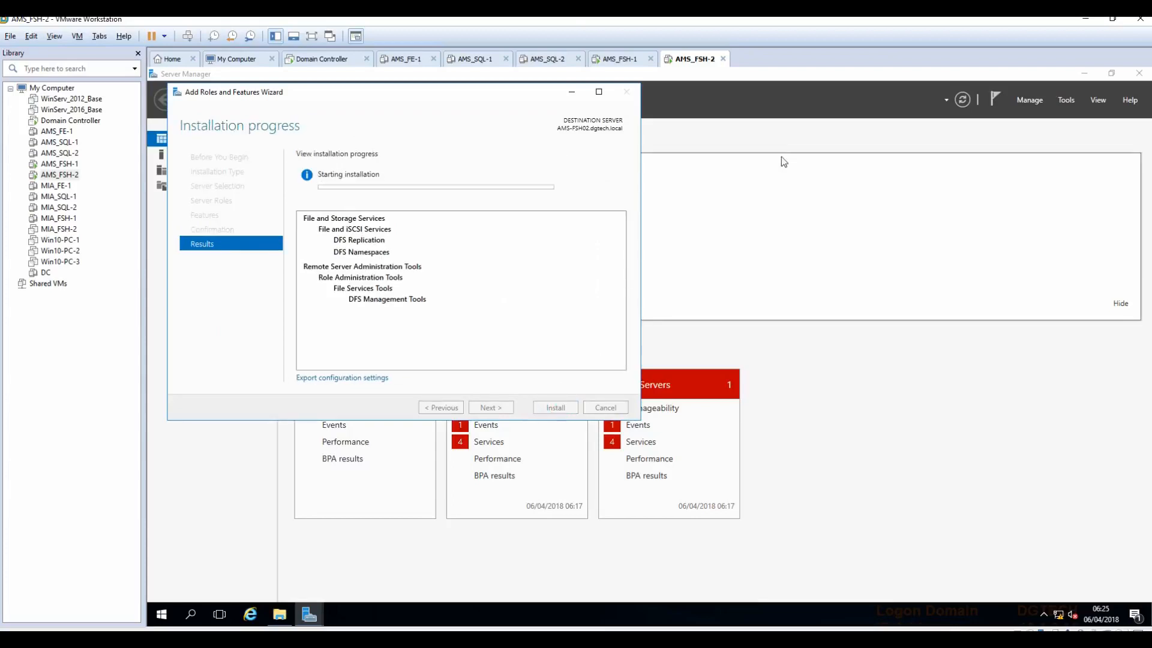
{"action": "left_click", "coordinate": [624, 60]}
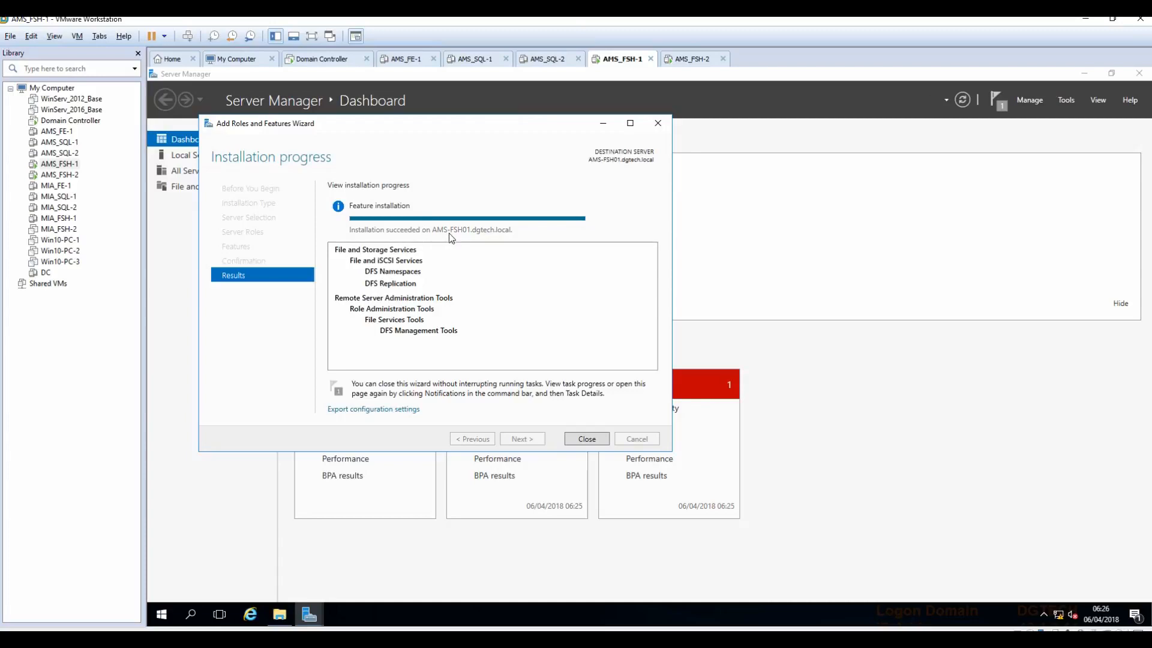
Step: On AMS-FSH01, close the finished wizard and Explorer, launch DFS Management and show Namespaces
{"action": "left_click", "coordinate": [587, 438]}
{"action": "left_click", "coordinate": [926, 170]}
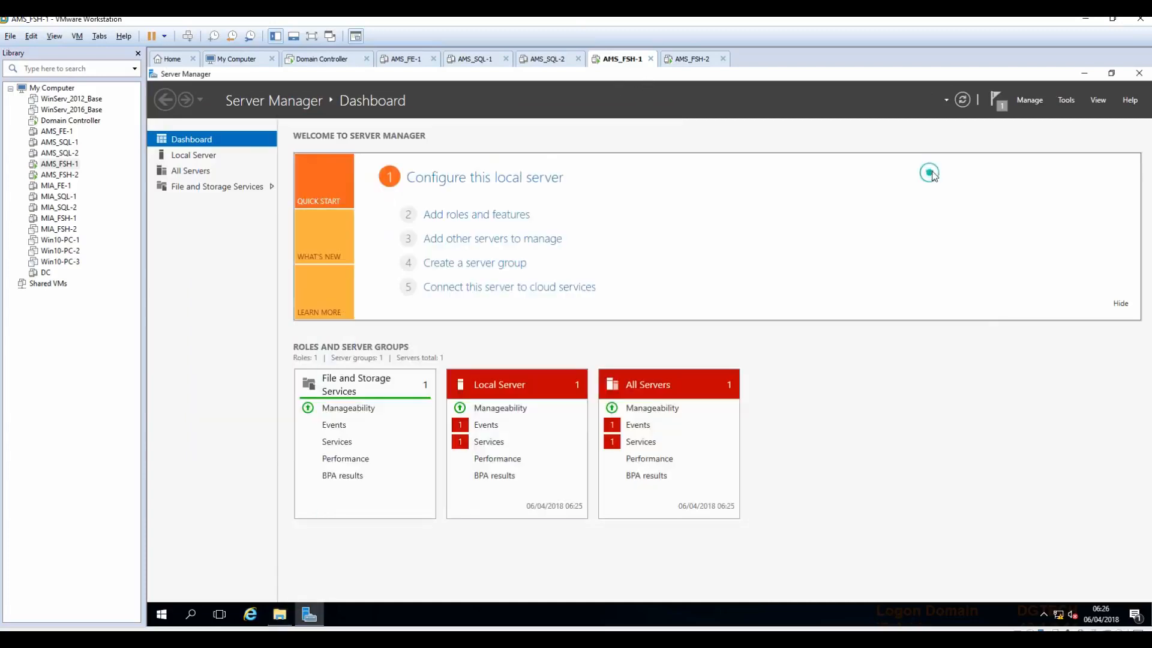
{"action": "left_click", "coordinate": [1084, 72]}
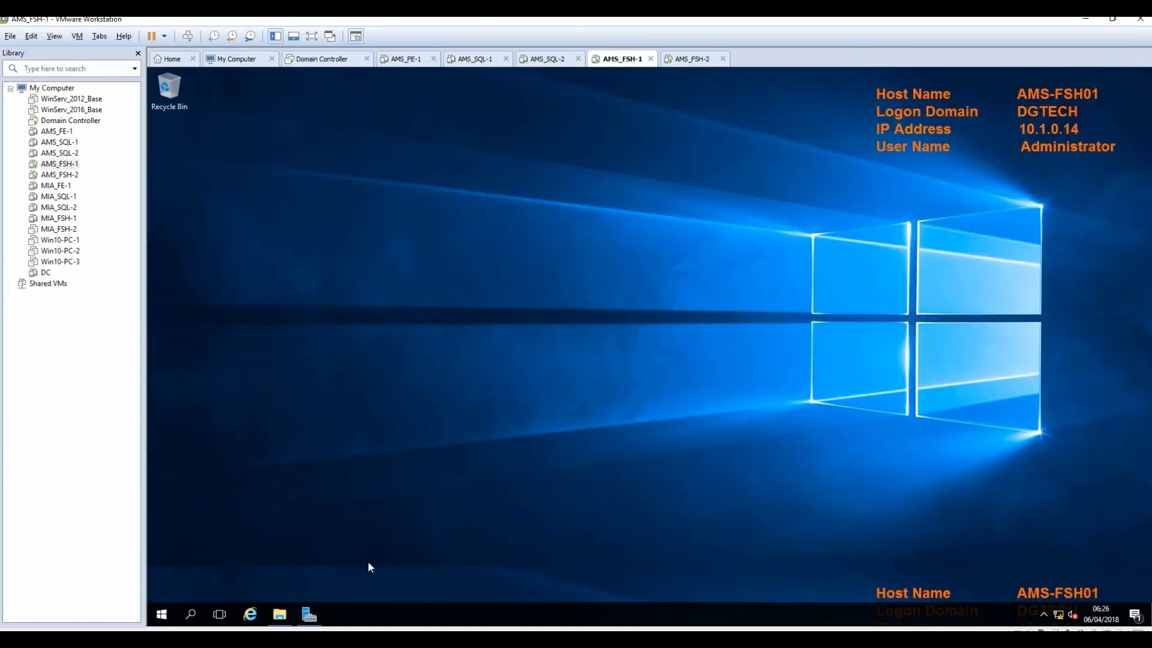
{"action": "left_click", "coordinate": [309, 613]}
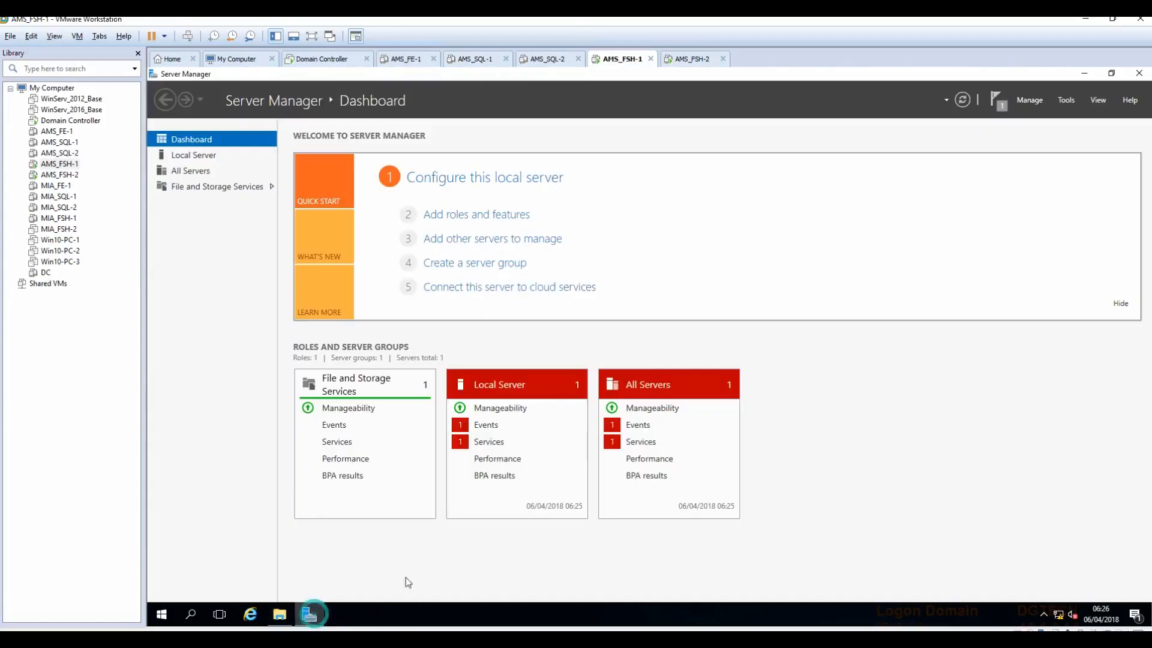
{"action": "left_click", "coordinate": [1067, 100]}
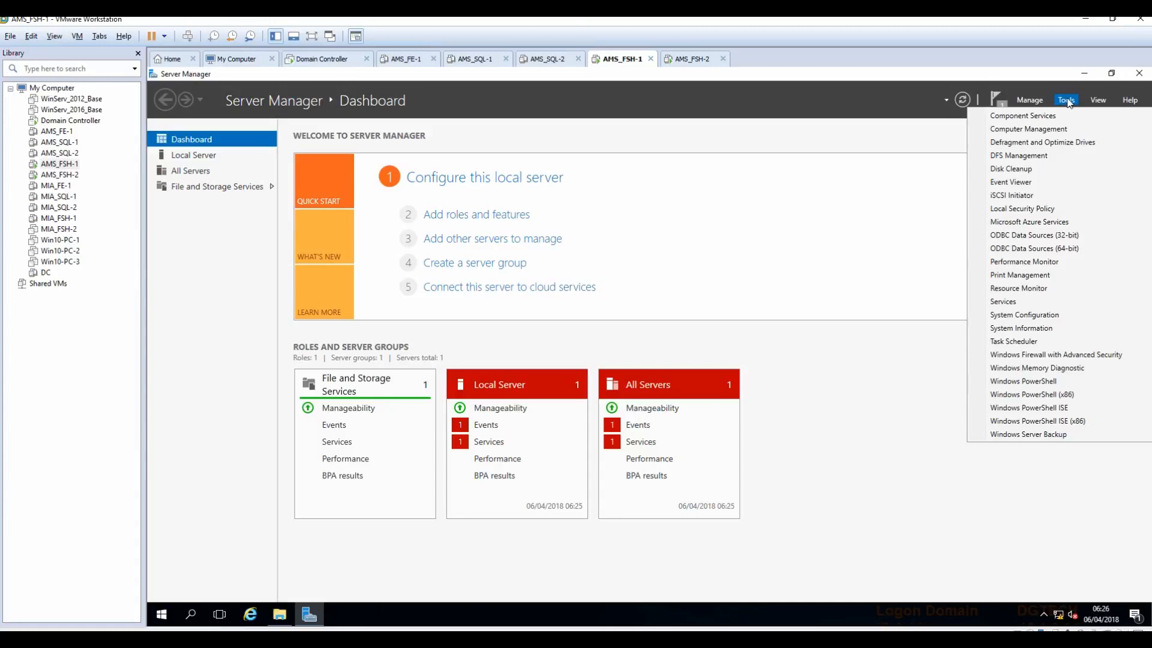
{"action": "left_click", "coordinate": [1015, 157]}
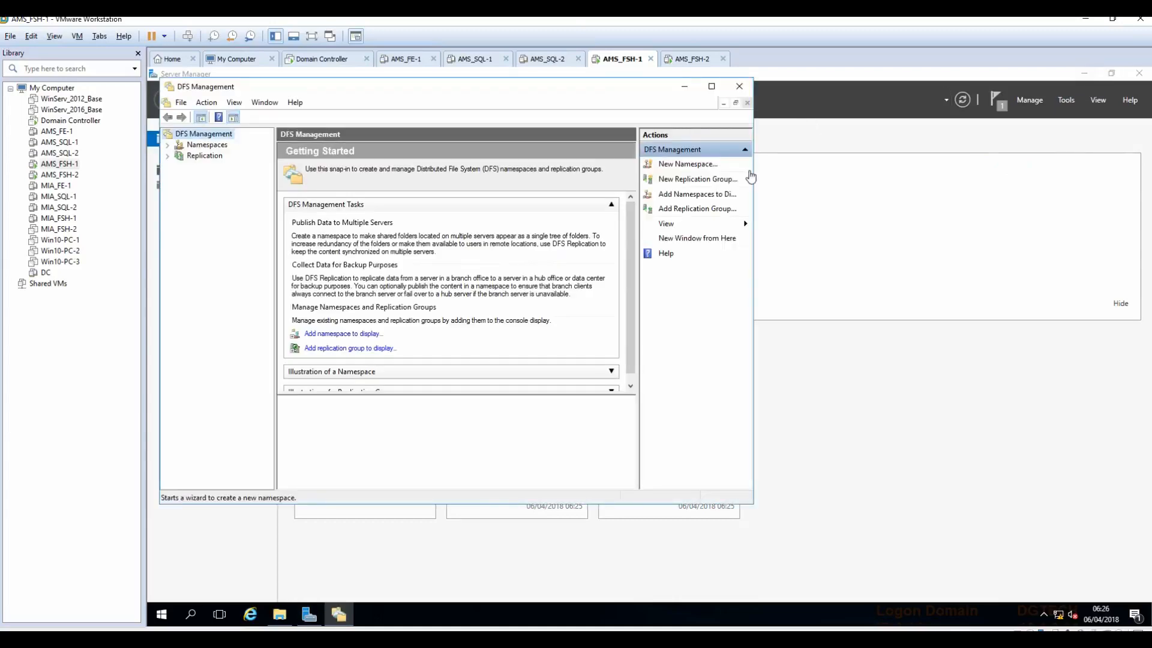
{"action": "left_click_drag", "start_coordinate": [754, 174], "coordinate": [892, 174]}
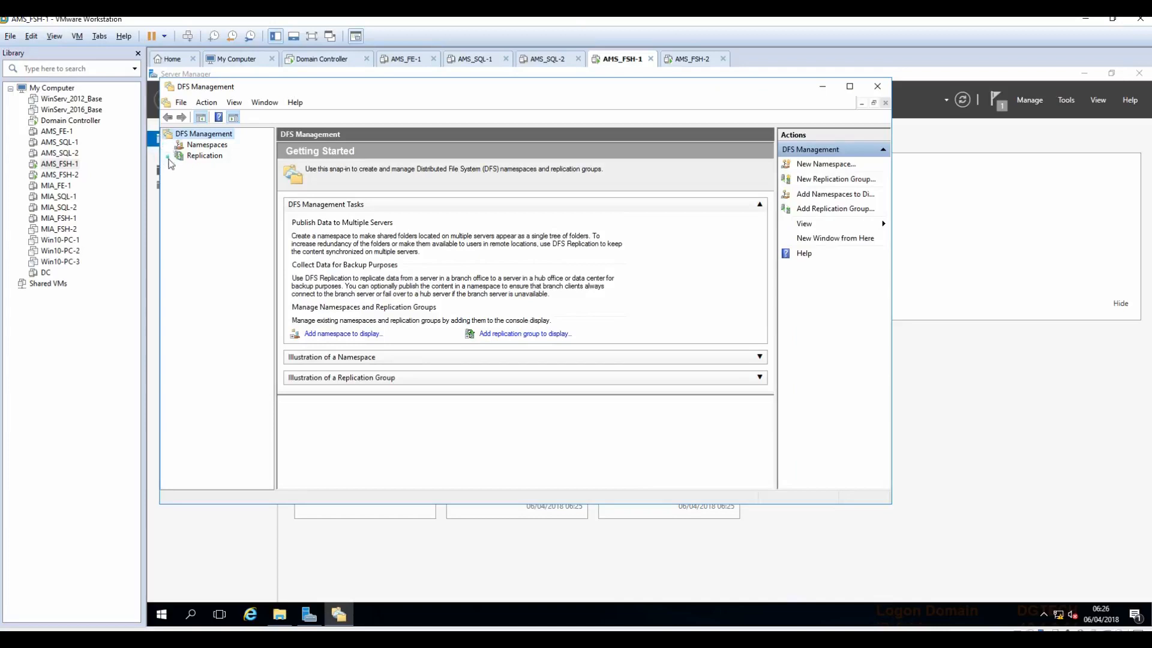
{"action": "left_click", "coordinate": [206, 146]}
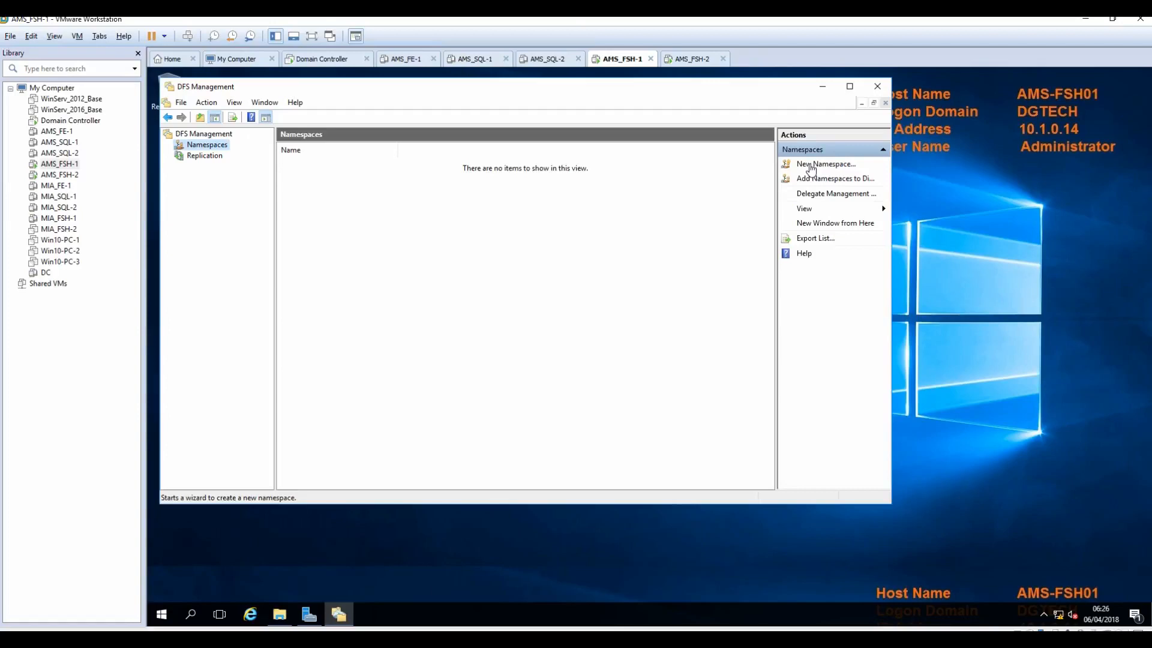
Step: On AMS-FSH02, close the finished wizard and Explorer and minimize Server Manager, then return to AMS-FSH01
{"action": "left_click", "coordinate": [691, 59]}
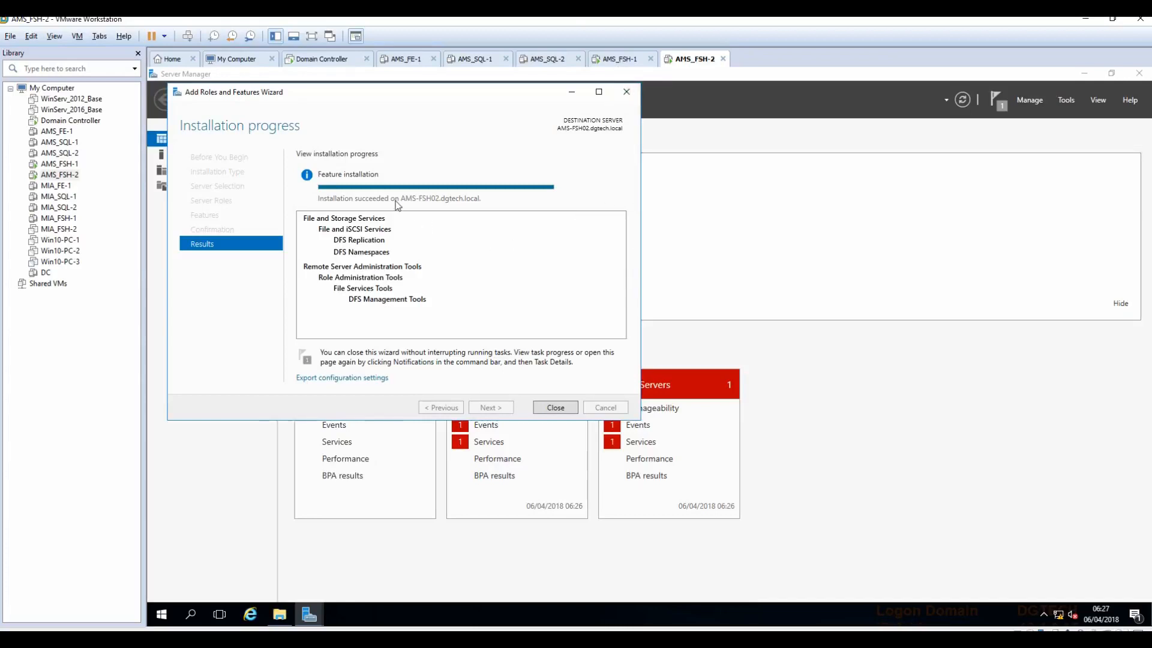
{"action": "left_click", "coordinate": [554, 407]}
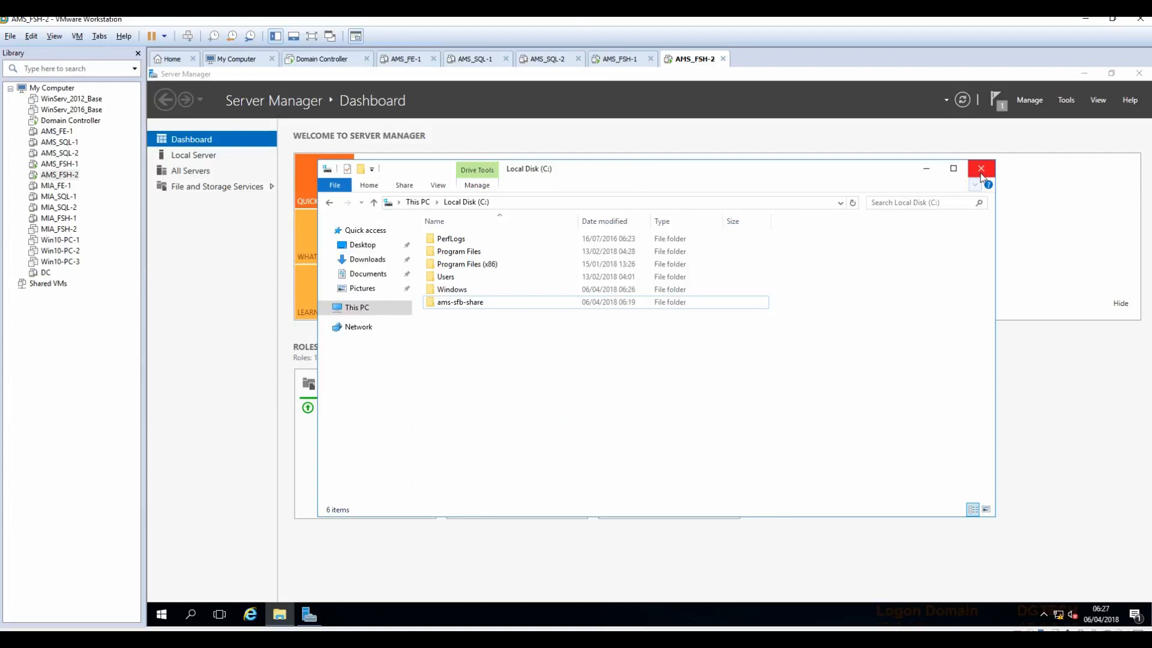
{"action": "left_click", "coordinate": [980, 170]}
{"action": "left_click", "coordinate": [1083, 74]}
{"action": "left_click", "coordinate": [621, 59]}
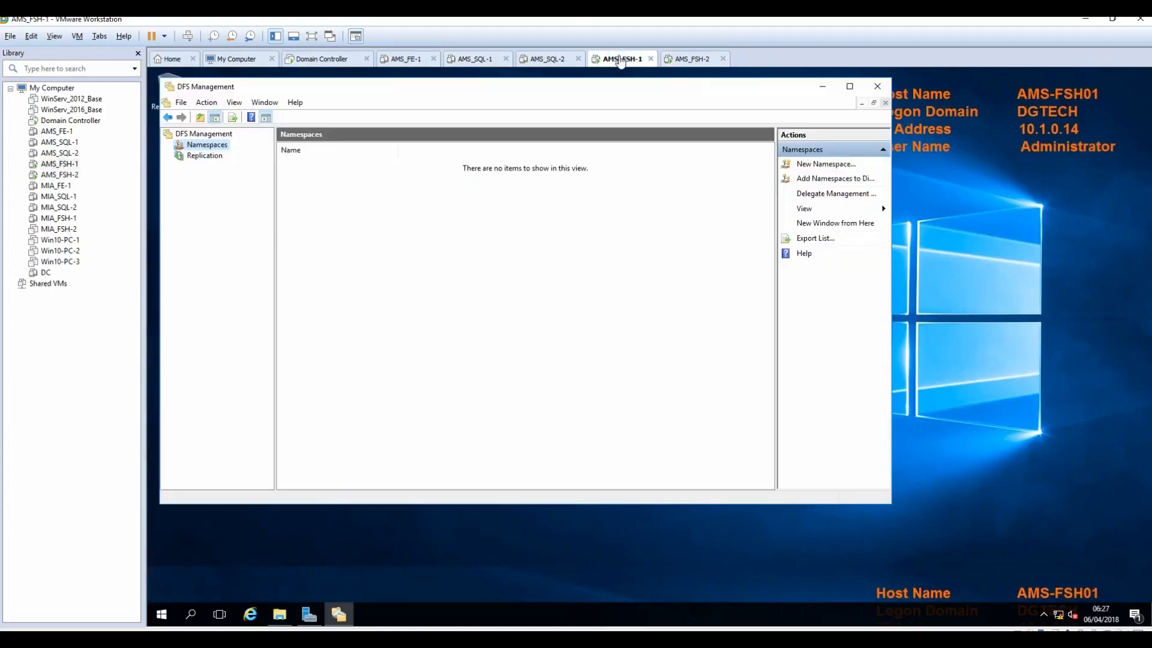
{"action": "left_click_drag", "start_coordinate": [579, 96], "coordinate": [647, 155]}
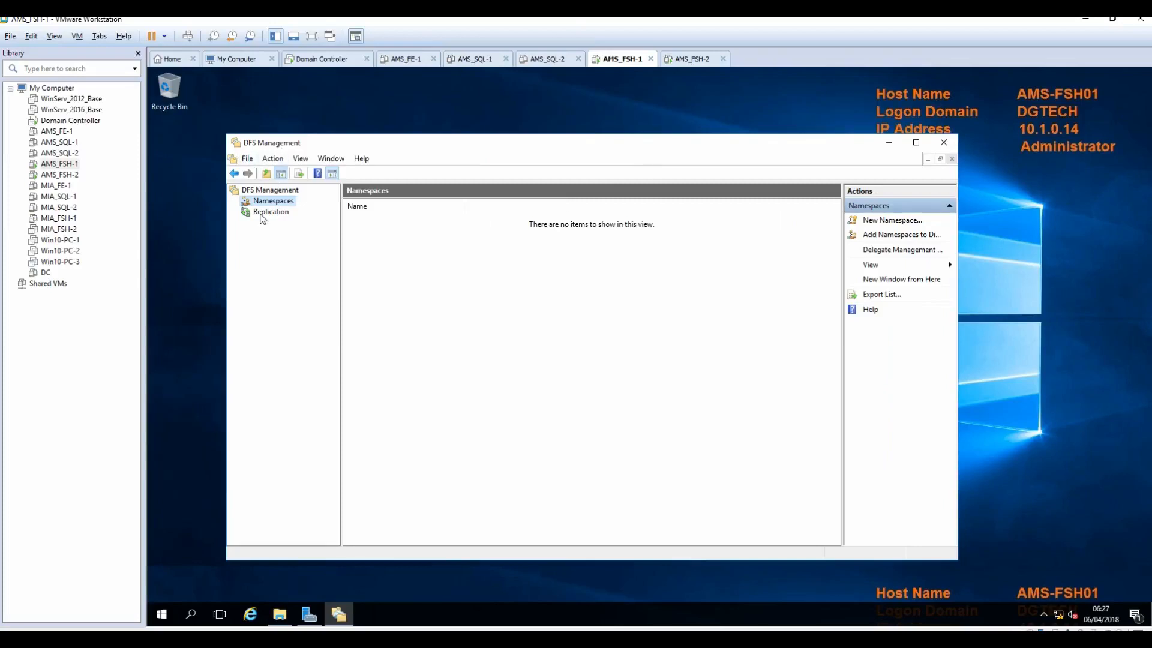
Step: Create the domain-based namespace VzNamespace on server AMS-FSH01 and close the wizard
{"action": "right_click", "coordinate": [266, 204]}
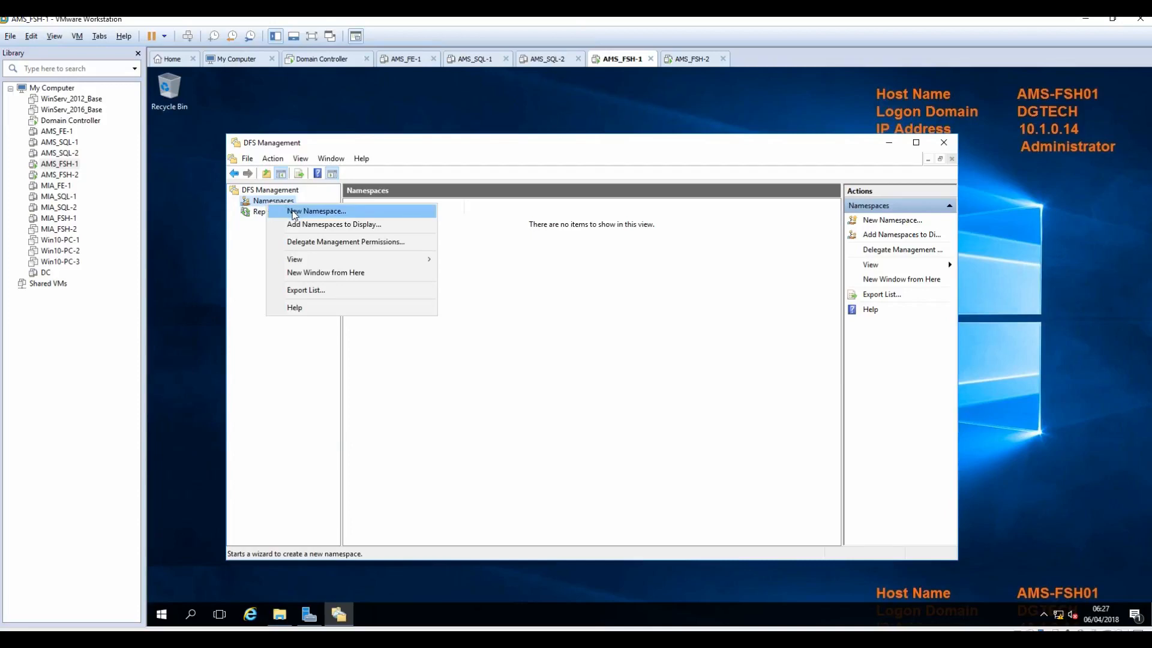
{"action": "left_click", "coordinate": [294, 215]}
{"action": "type", "text": "AMS-FSH01"}
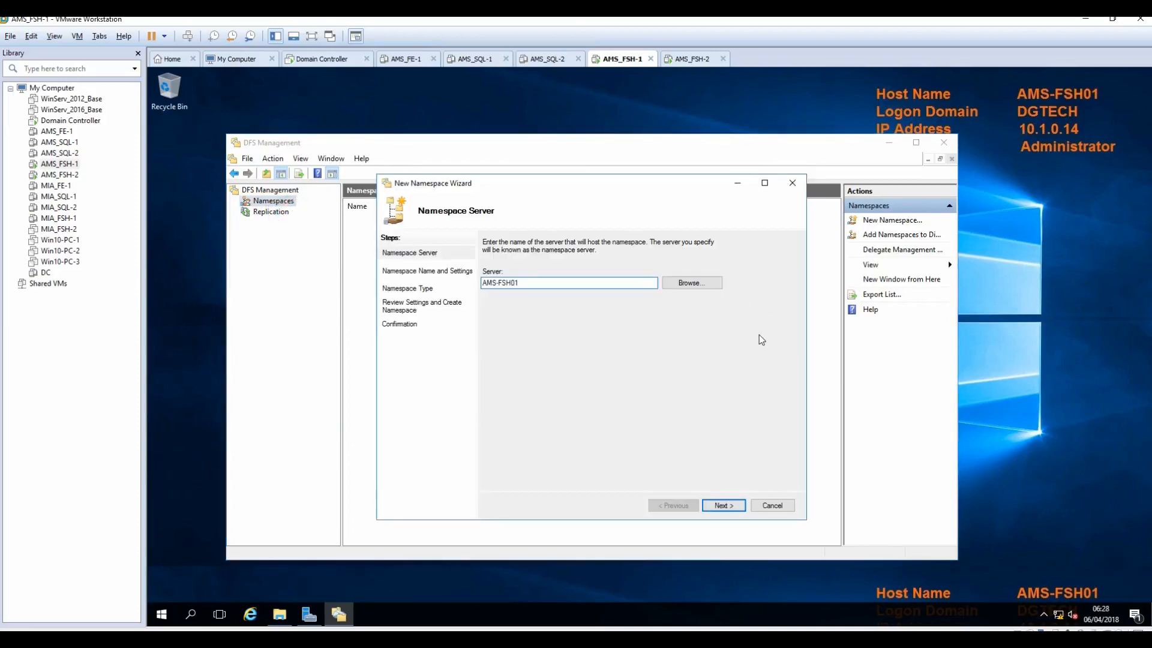
{"action": "left_click", "coordinate": [712, 507]}
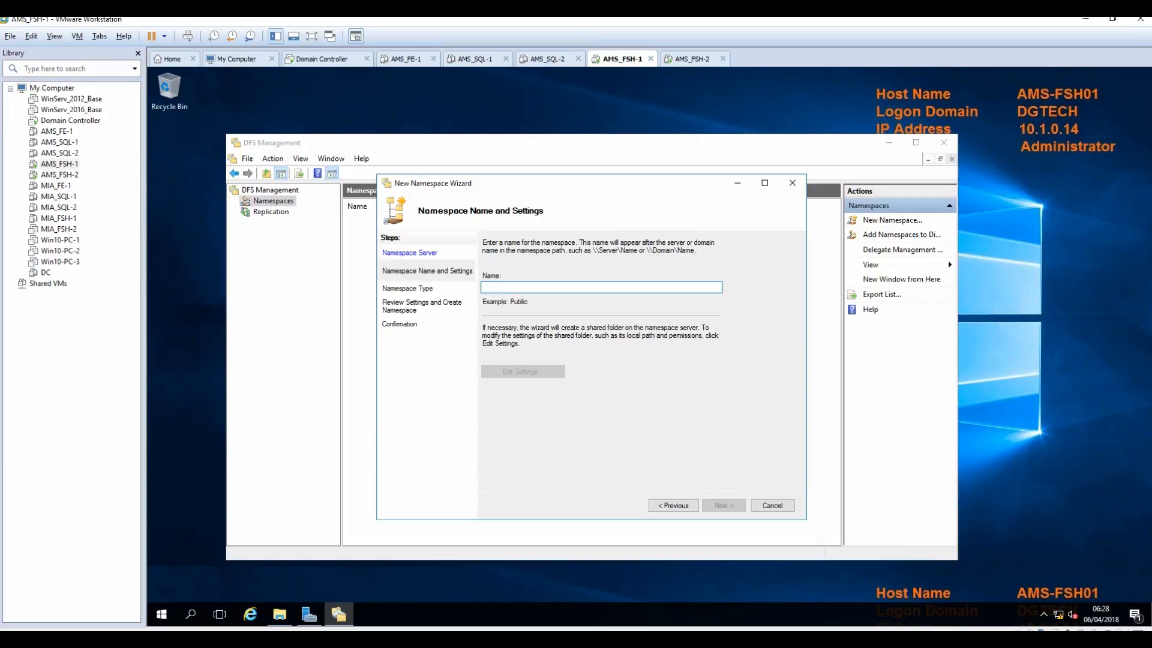
{"action": "type", "text": "v"}
{"action": "key", "text": "BackSpace"}
{"action": "type", "text": "Vz"}
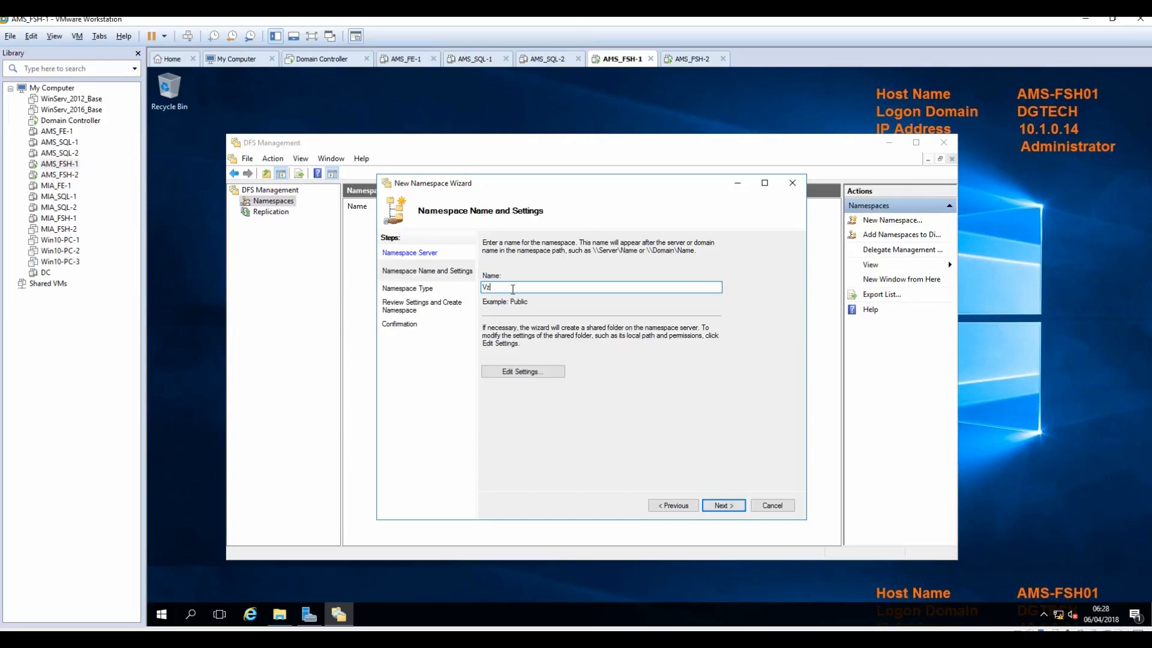
{"action": "type", "text": "Namespace"}
{"action": "left_click", "coordinate": [722, 506]}
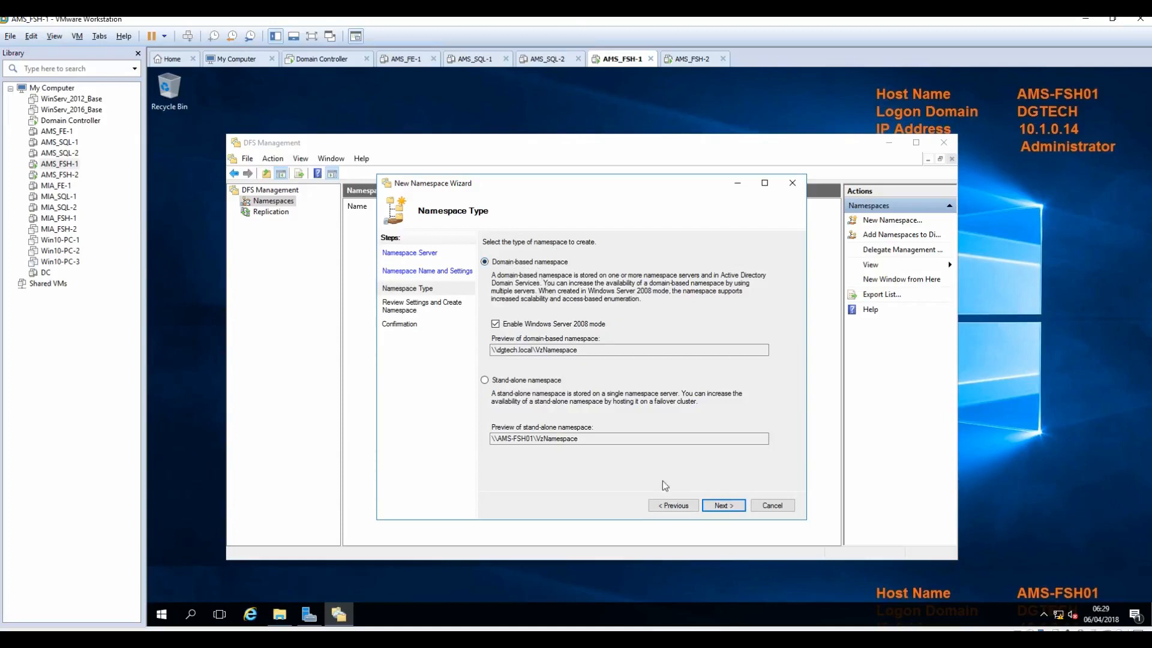
{"action": "left_click", "coordinate": [721, 505]}
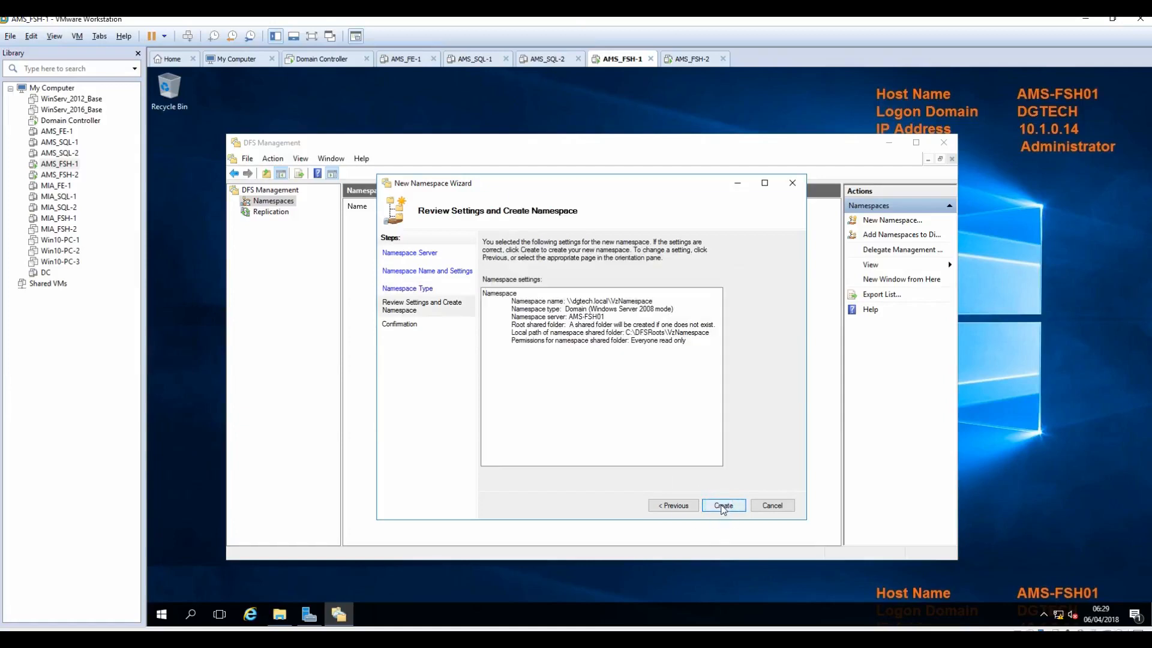
{"action": "left_click", "coordinate": [723, 505]}
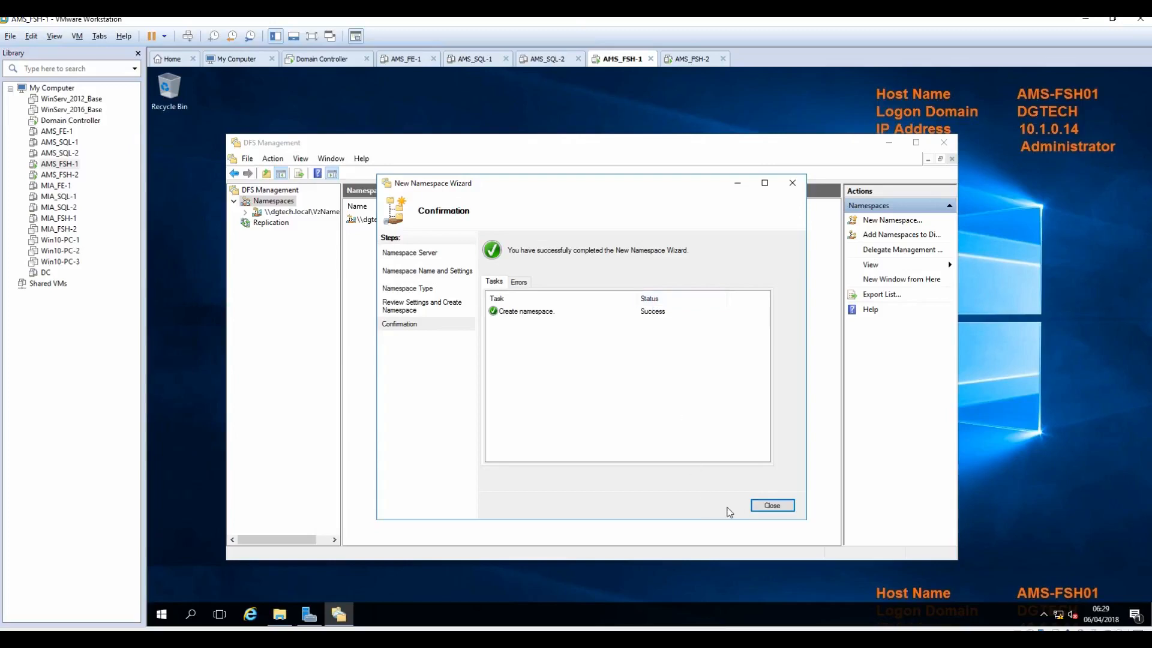
{"action": "left_click", "coordinate": [766, 507]}
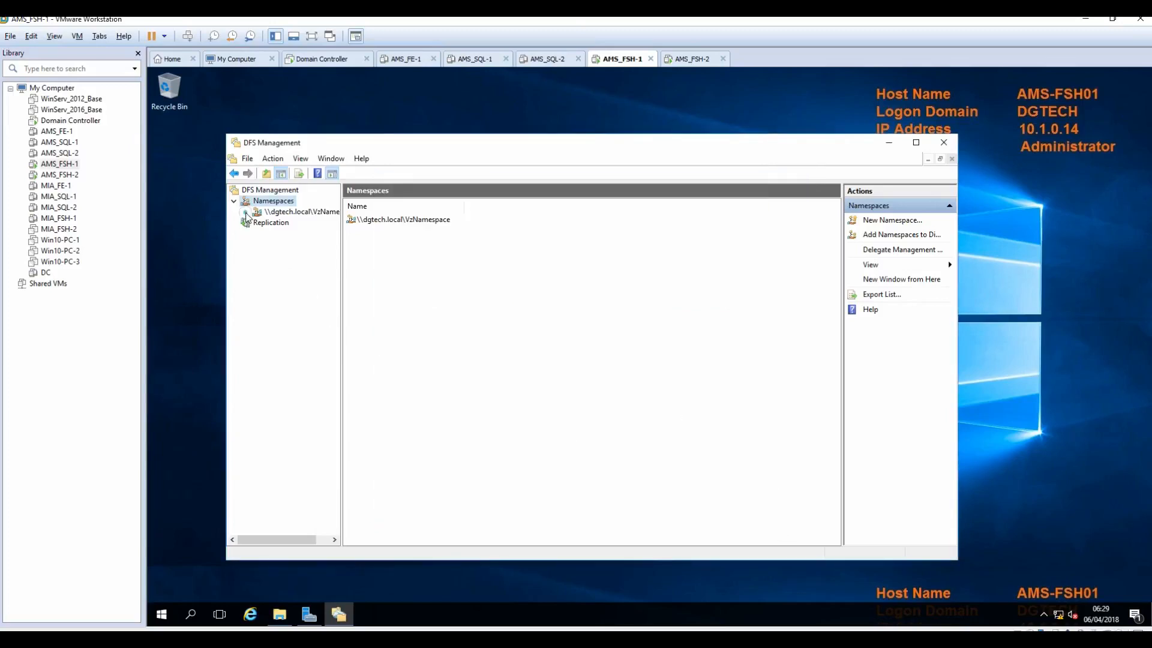
Step: Create the ams-sfb-share folder in VzNamespace with the ams-sfb-share share on AMS-FSH01 as its target
{"action": "left_click", "coordinate": [296, 215]}
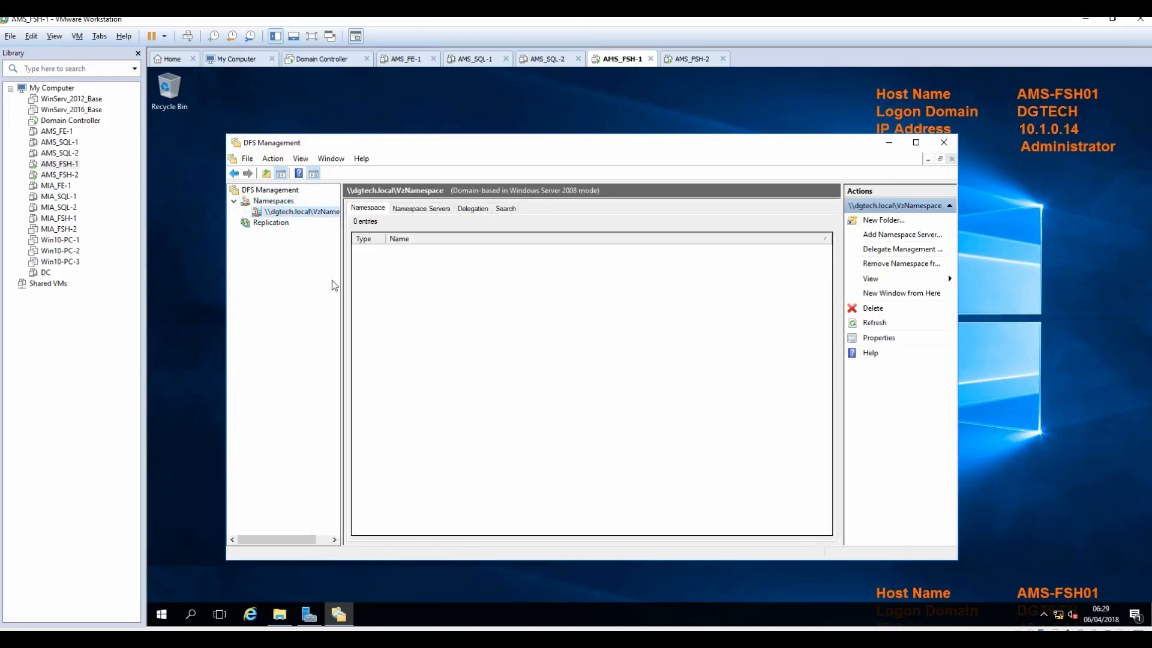
{"action": "left_click", "coordinate": [881, 222]}
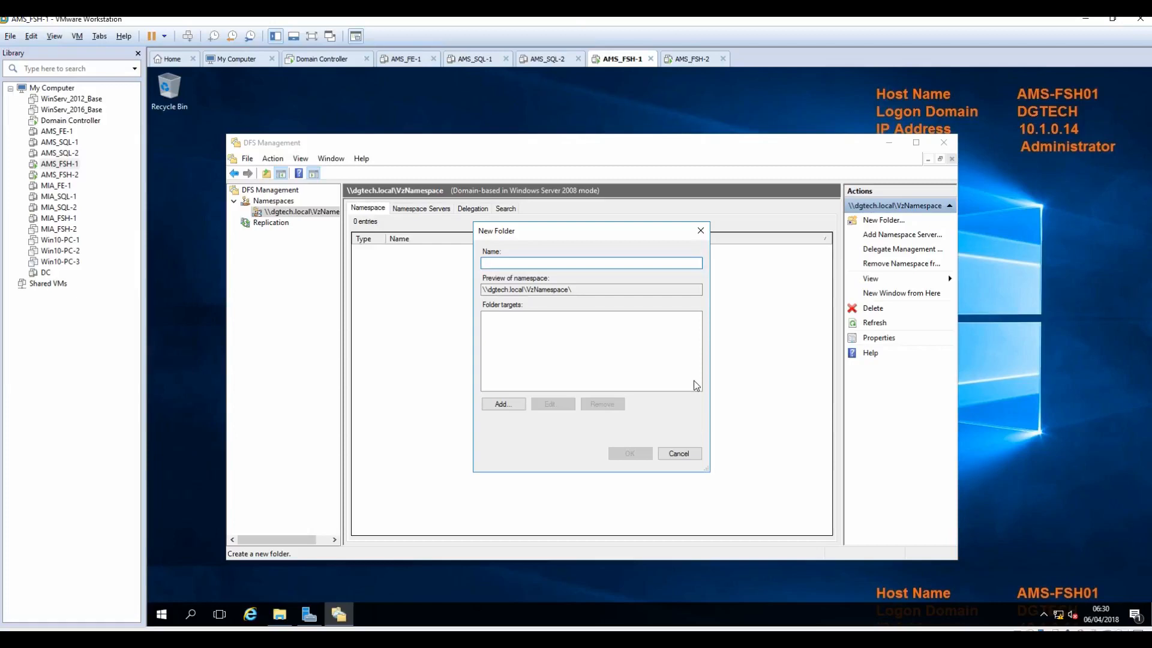
{"action": "type", "text": "ams-sf"}
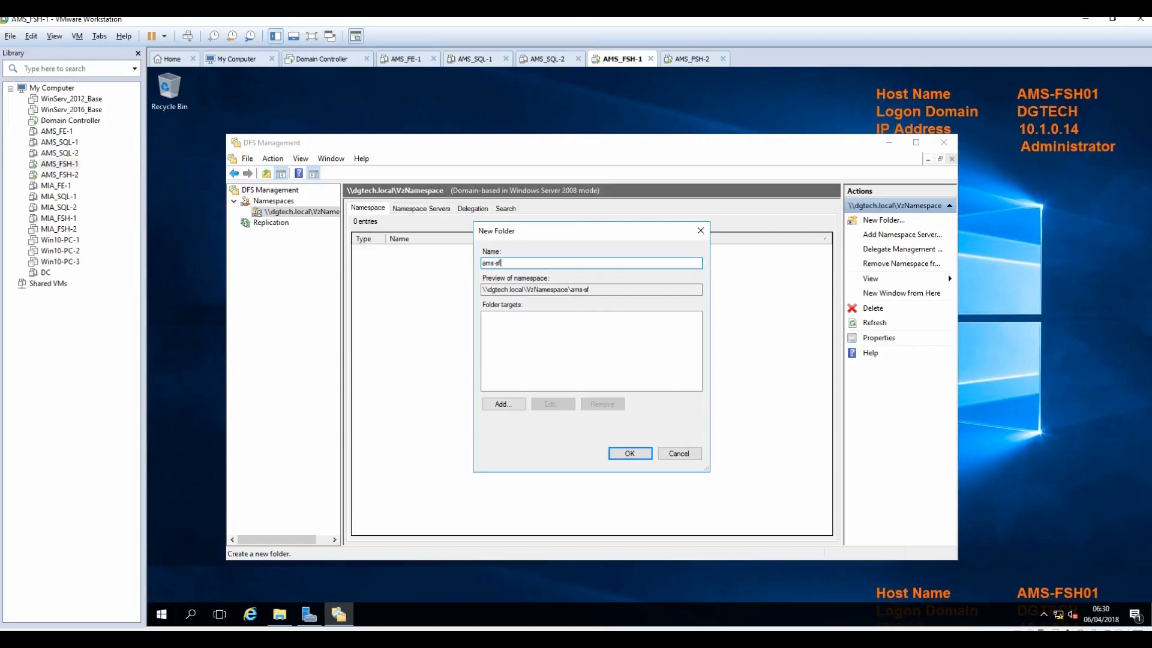
{"action": "type", "text": "share"}
{"action": "left_click", "coordinate": [502, 405]}
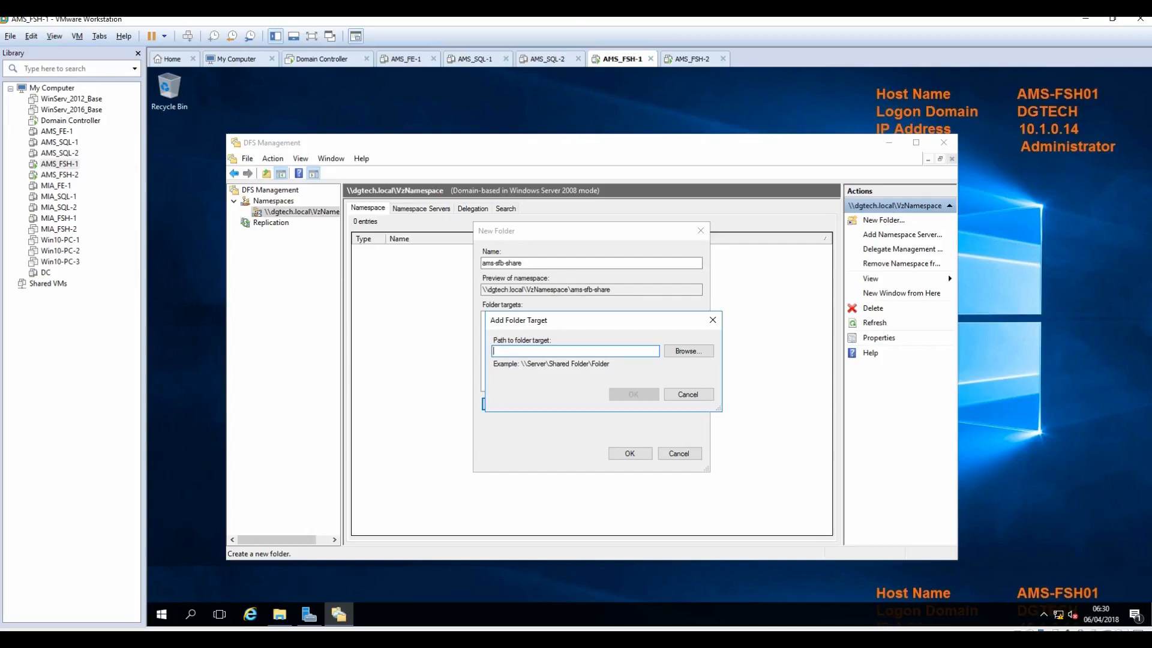
{"action": "type", "text": "AMS-FSH01"}
{"action": "left_click", "coordinate": [696, 353]}
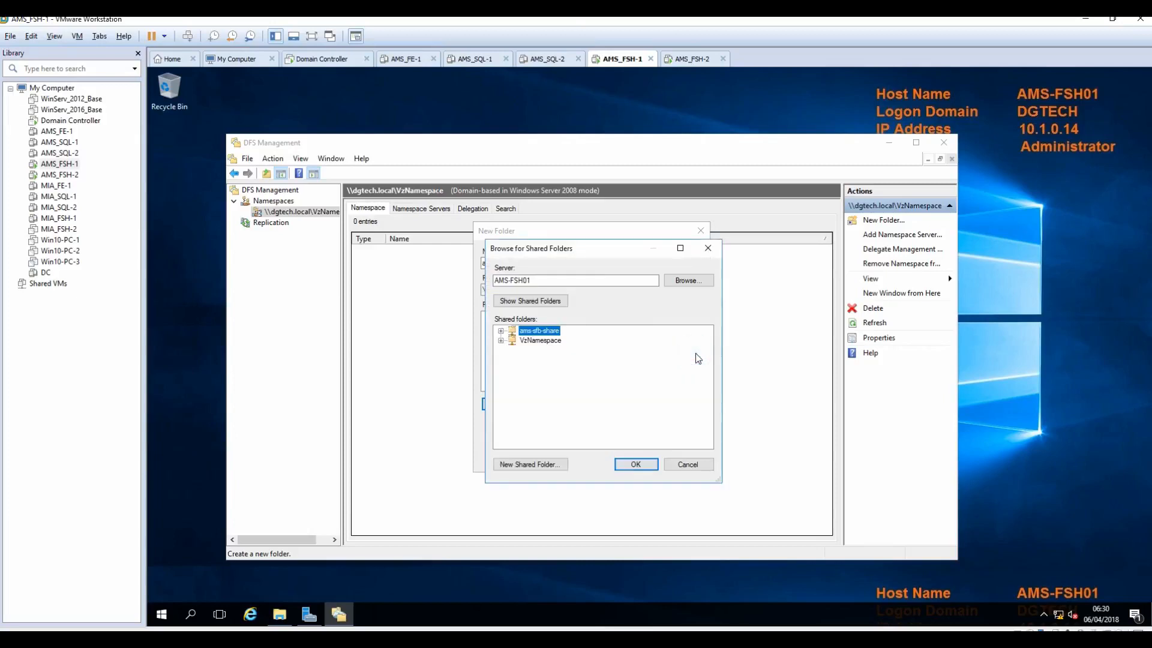
{"action": "left_click", "coordinate": [637, 465]}
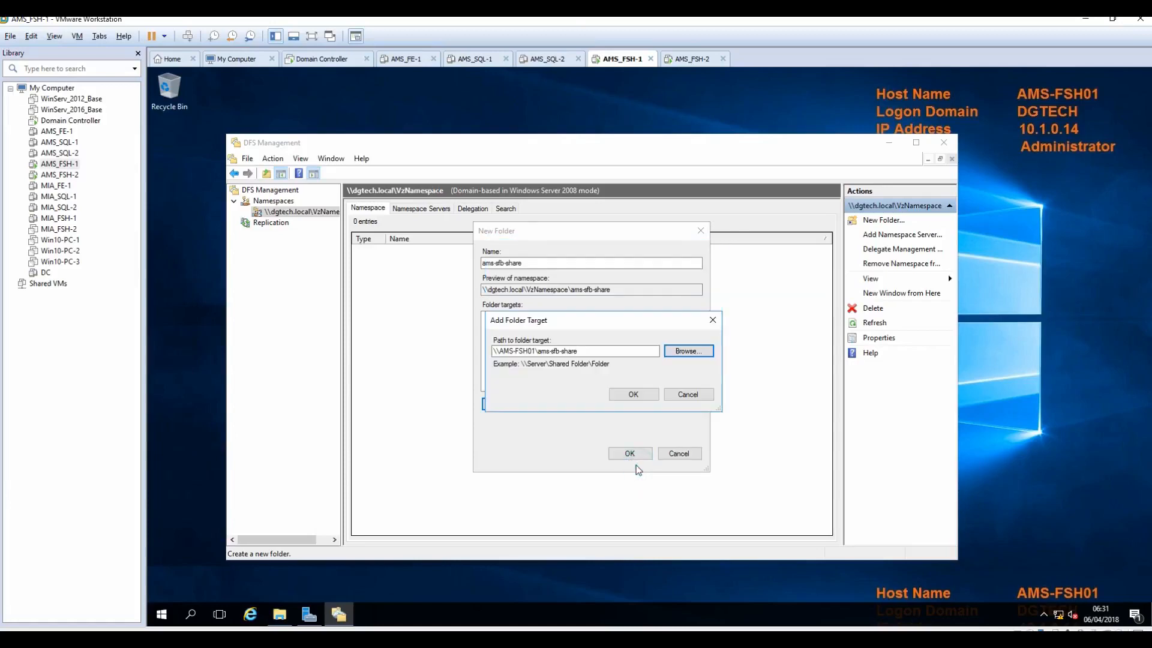
{"action": "left_click", "coordinate": [633, 394]}
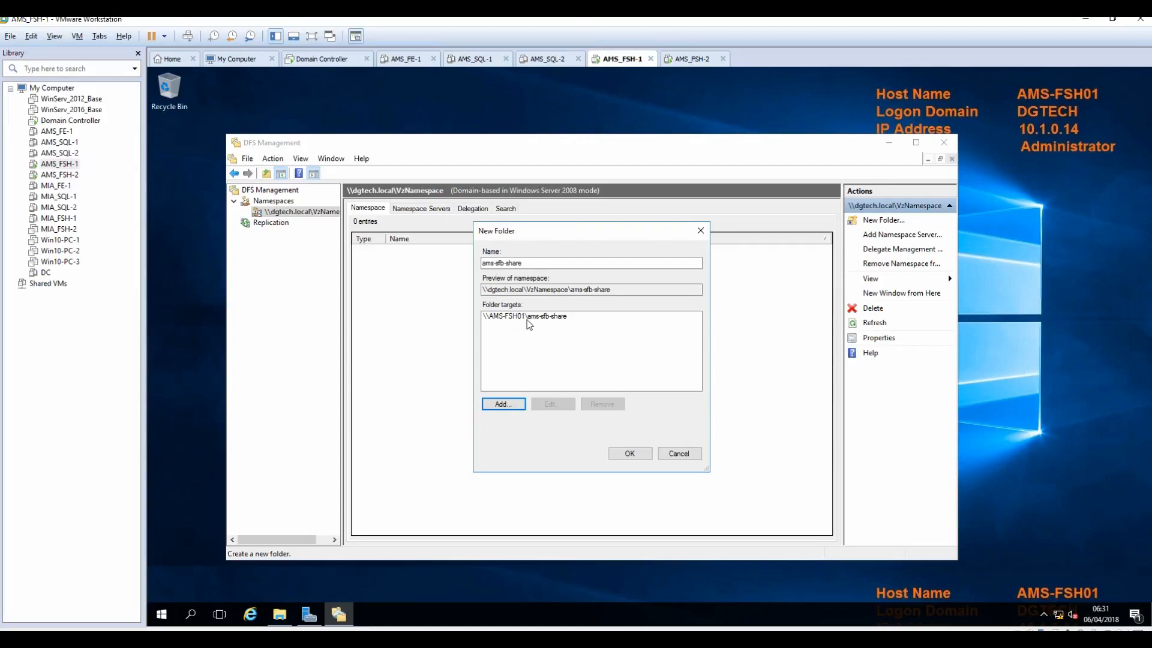
{"action": "left_click", "coordinate": [630, 453]}
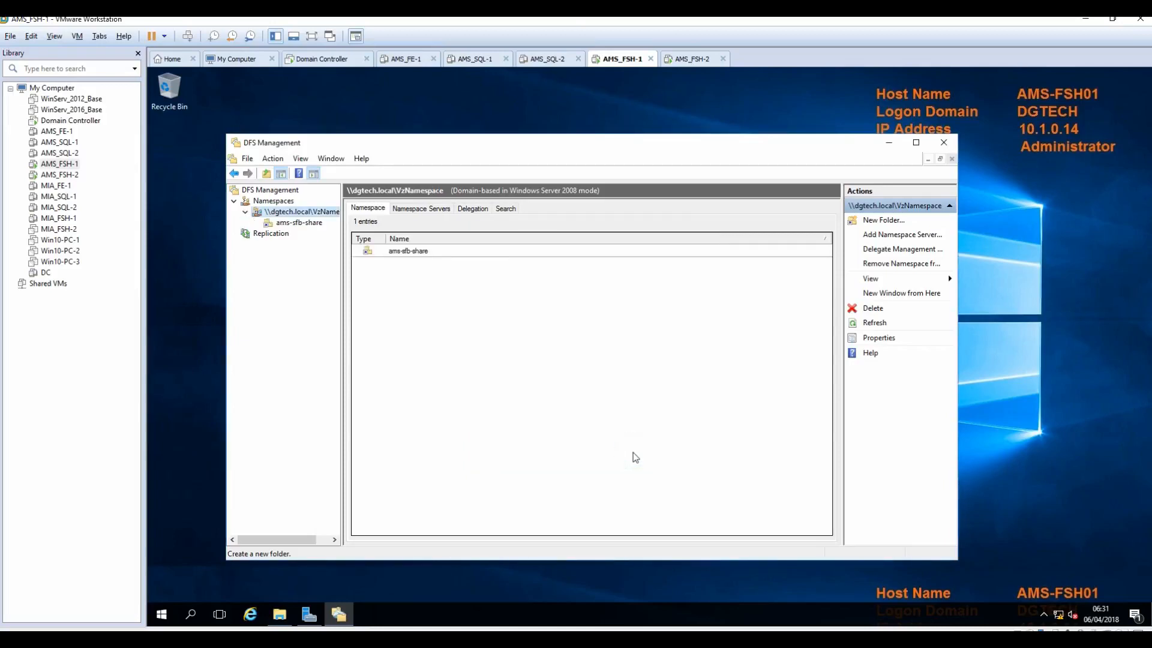
{"action": "left_click", "coordinate": [302, 223]}
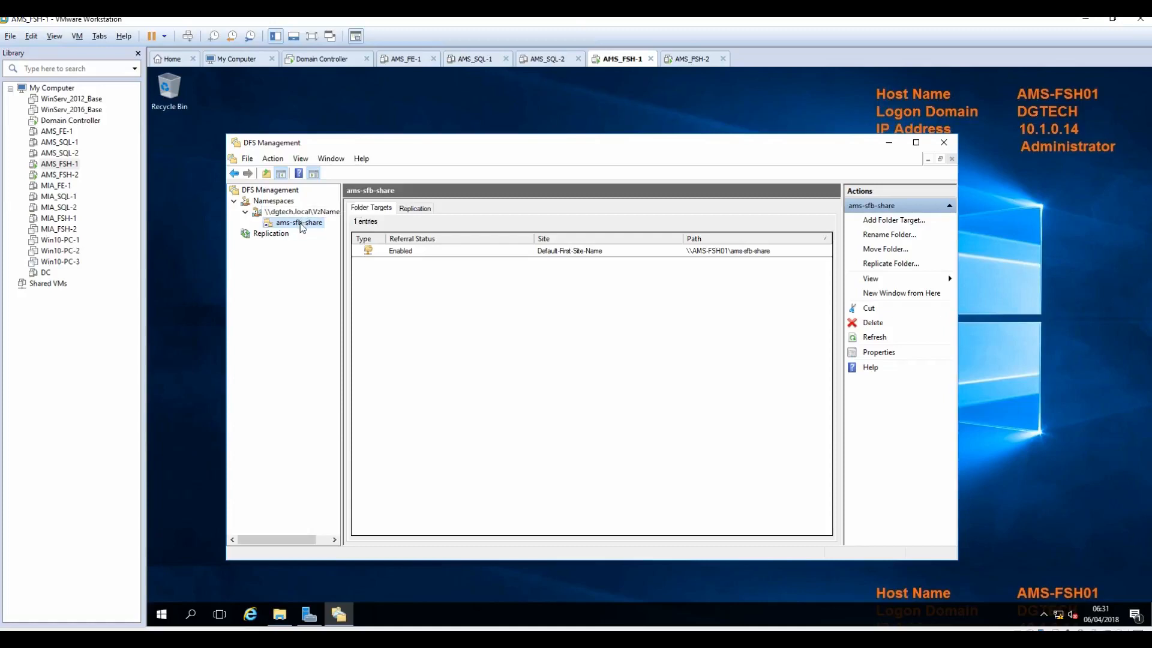
Step: Add \\AMS-FSH02\ams-sfb-share as a second folder target, browsing AMS-FSH02's shares
{"action": "left_click", "coordinate": [888, 222]}
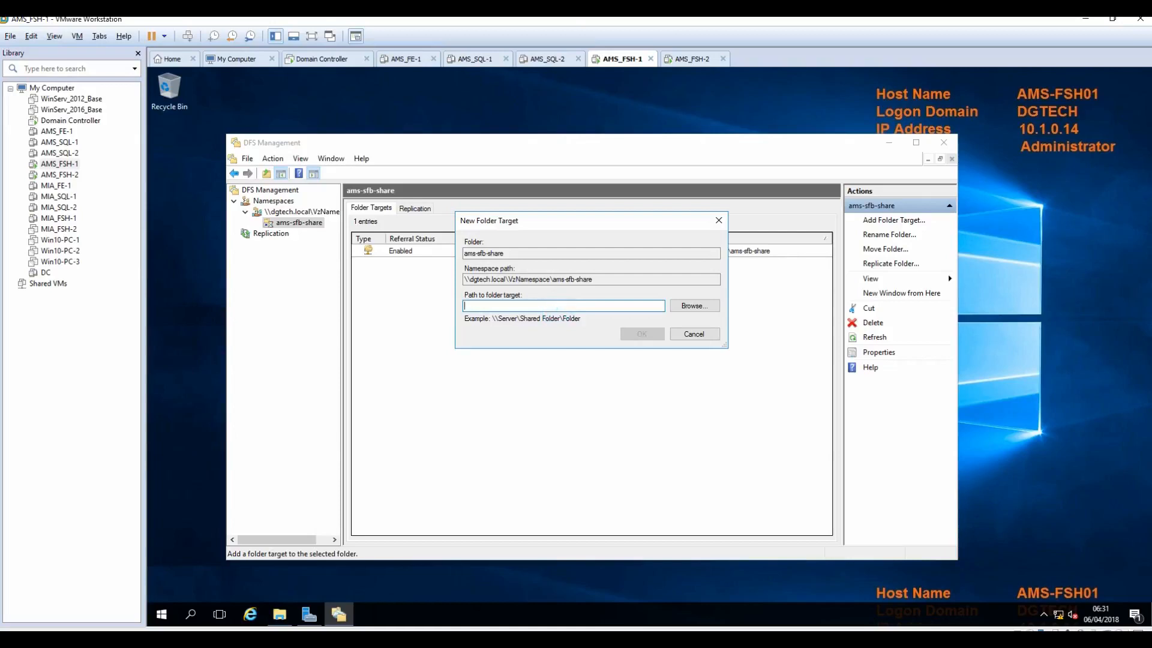
{"action": "type", "text": "MS-FSH02"}
{"action": "left_click", "coordinate": [694, 305]}
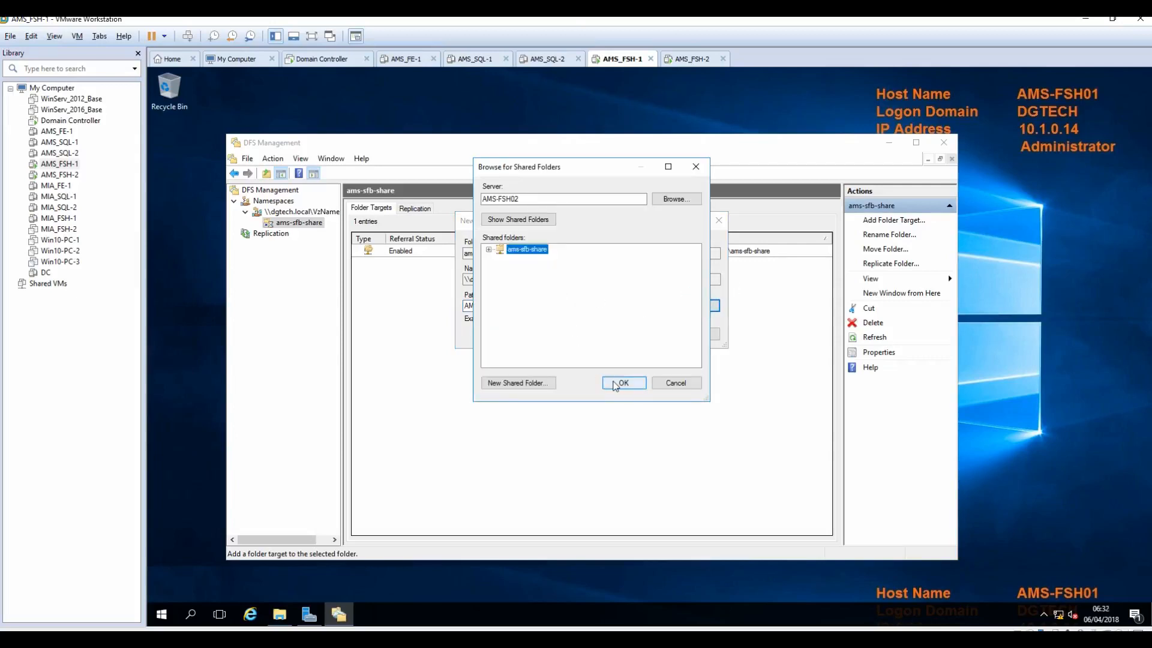
{"action": "left_click", "coordinate": [622, 382]}
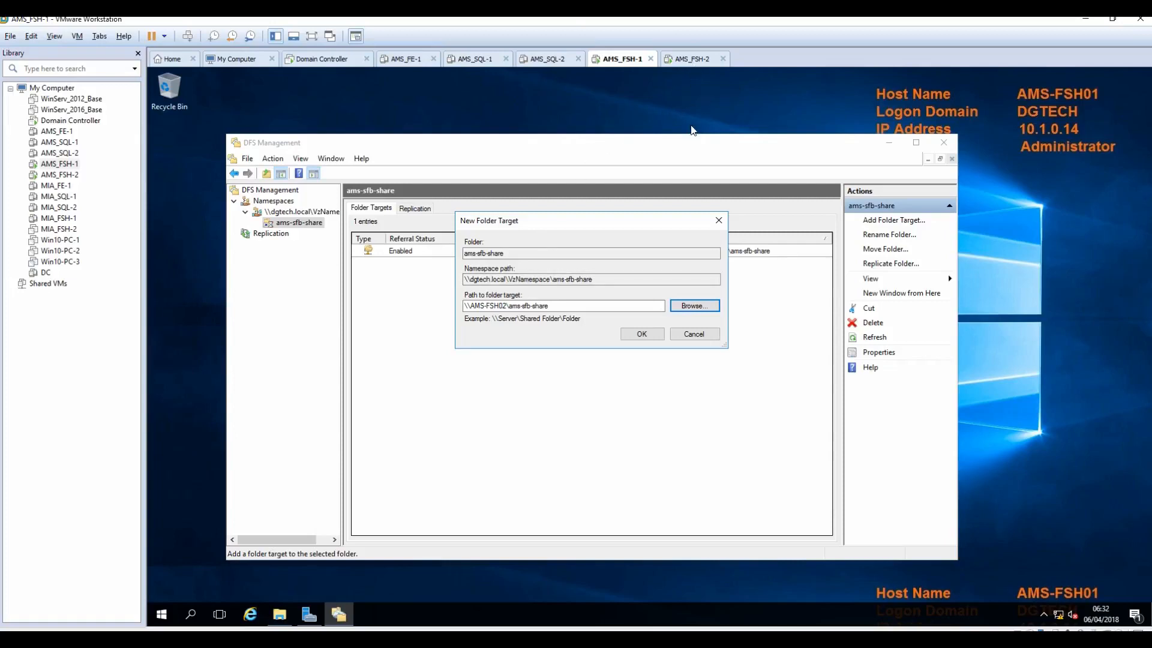
{"action": "left_click", "coordinate": [648, 333]}
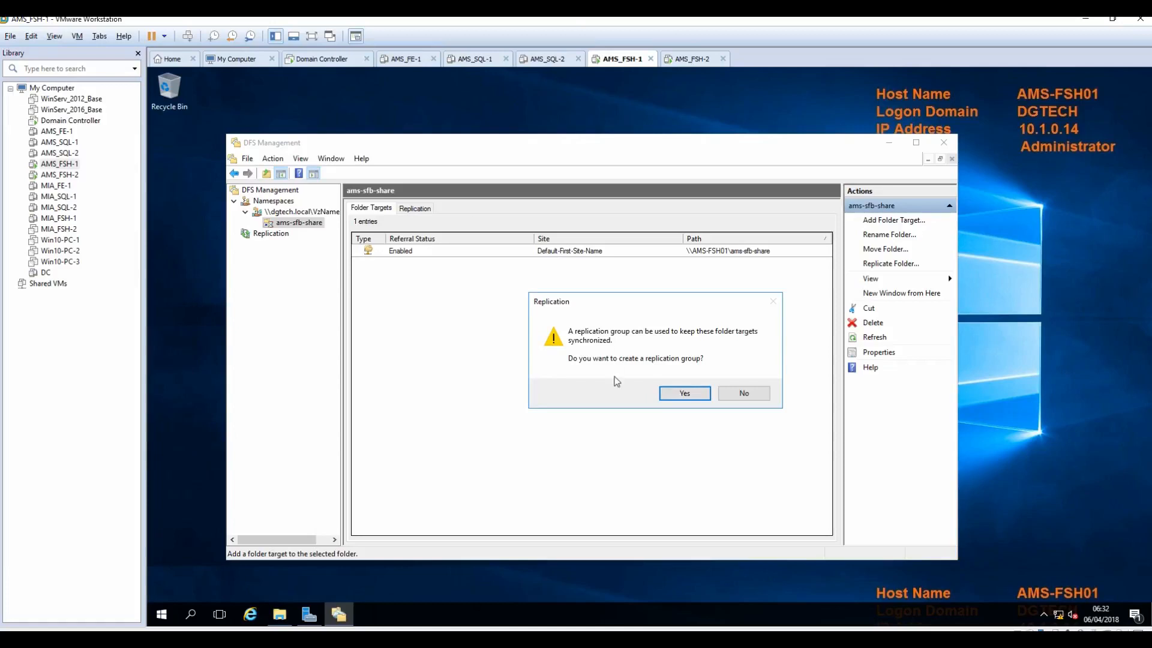
Step: Create a full-mesh replication group for ams-sfb-share with AMS-FSH01 as primary member and continuous replication
{"action": "left_click", "coordinate": [684, 396]}
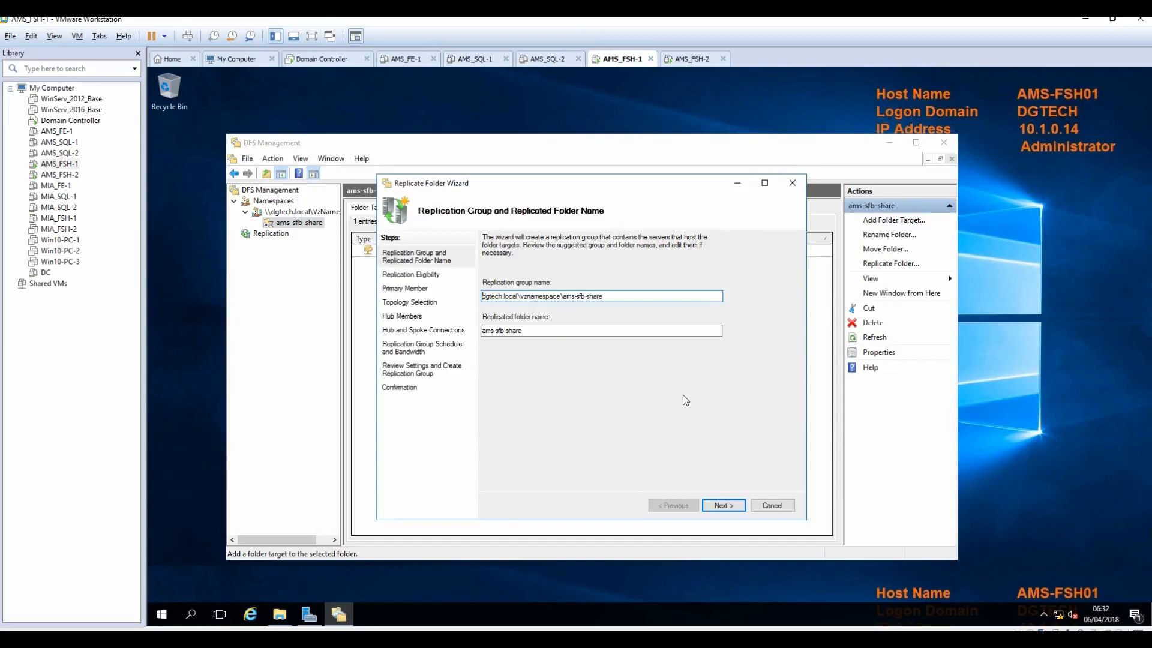
{"action": "left_click", "coordinate": [714, 507]}
{"action": "left_click", "coordinate": [714, 507]}
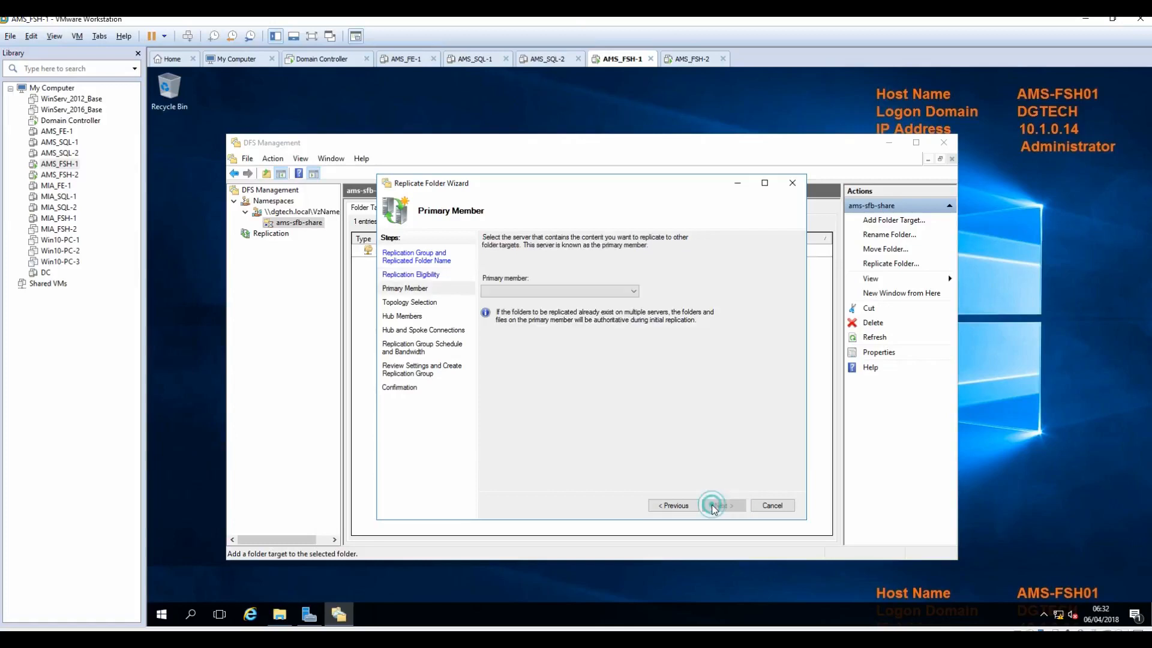
{"action": "left_click", "coordinate": [633, 292]}
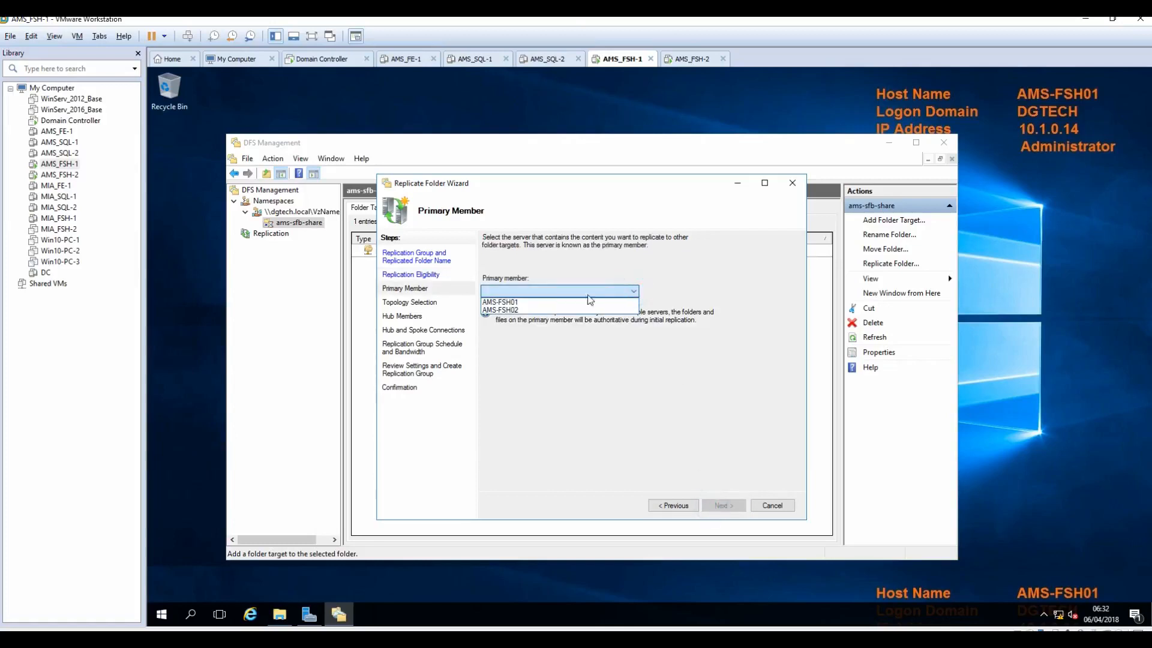
{"action": "left_click", "coordinate": [510, 303]}
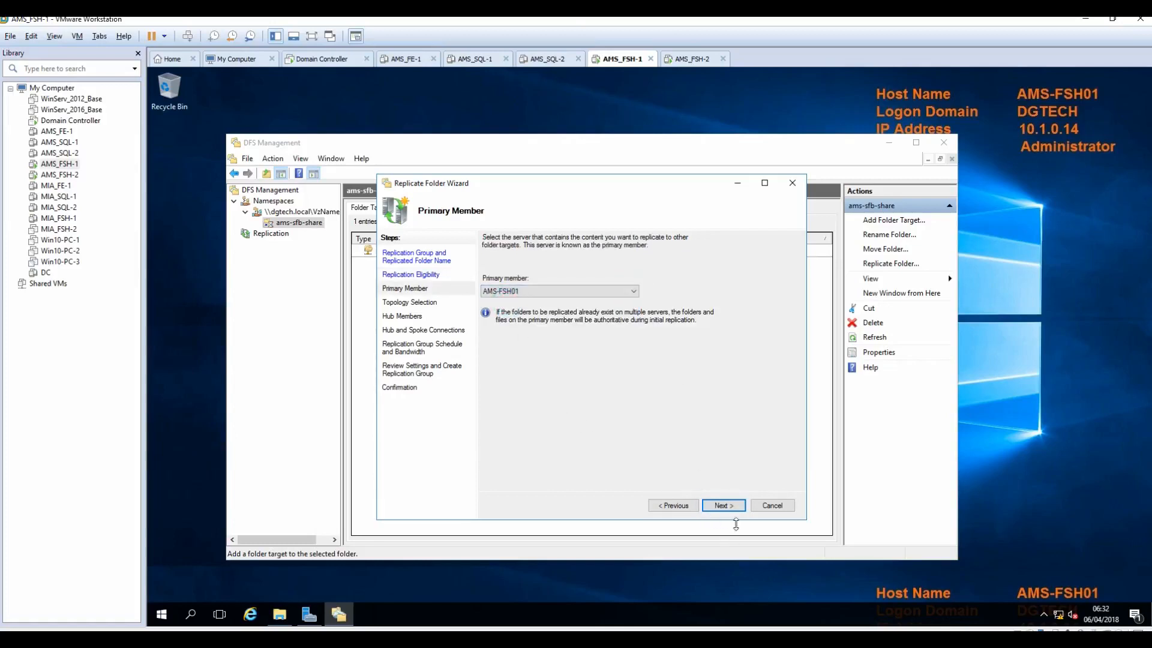
{"action": "left_click", "coordinate": [722, 506]}
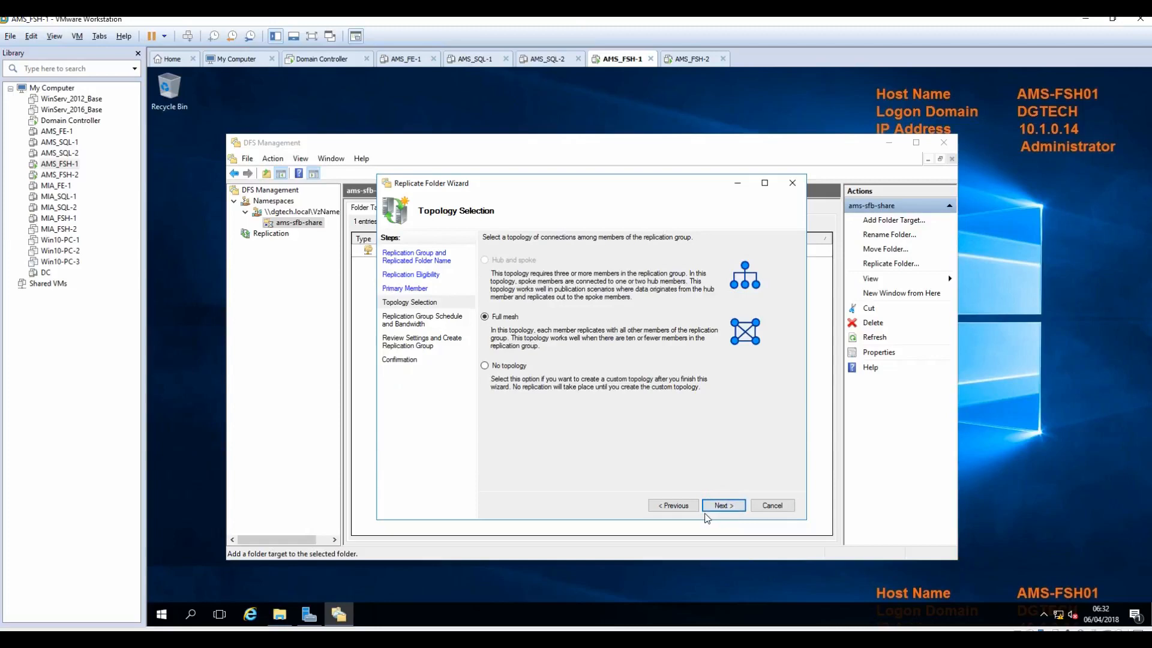
{"action": "left_click", "coordinate": [724, 507]}
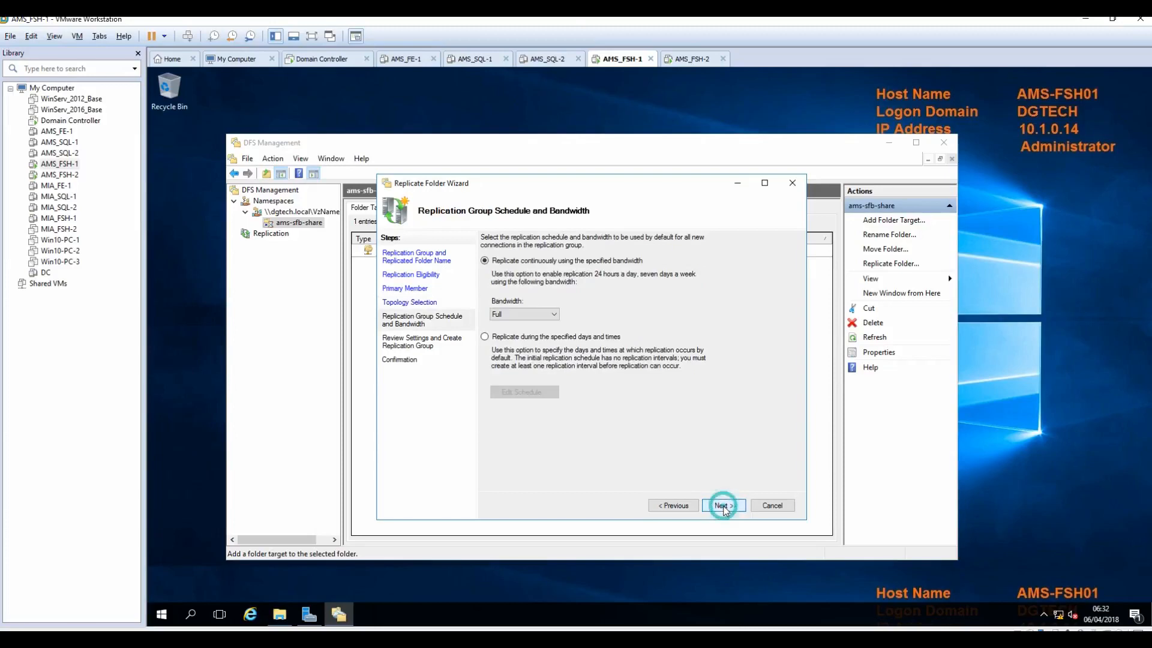
{"action": "left_click", "coordinate": [723, 507]}
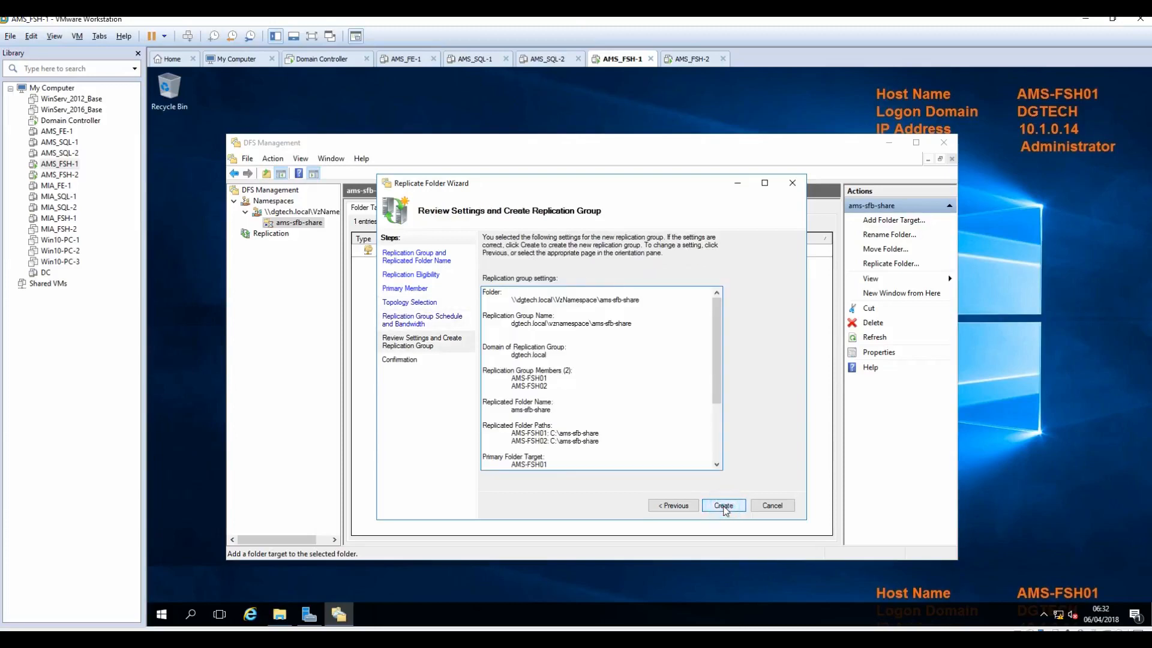
{"action": "left_click", "coordinate": [725, 509]}
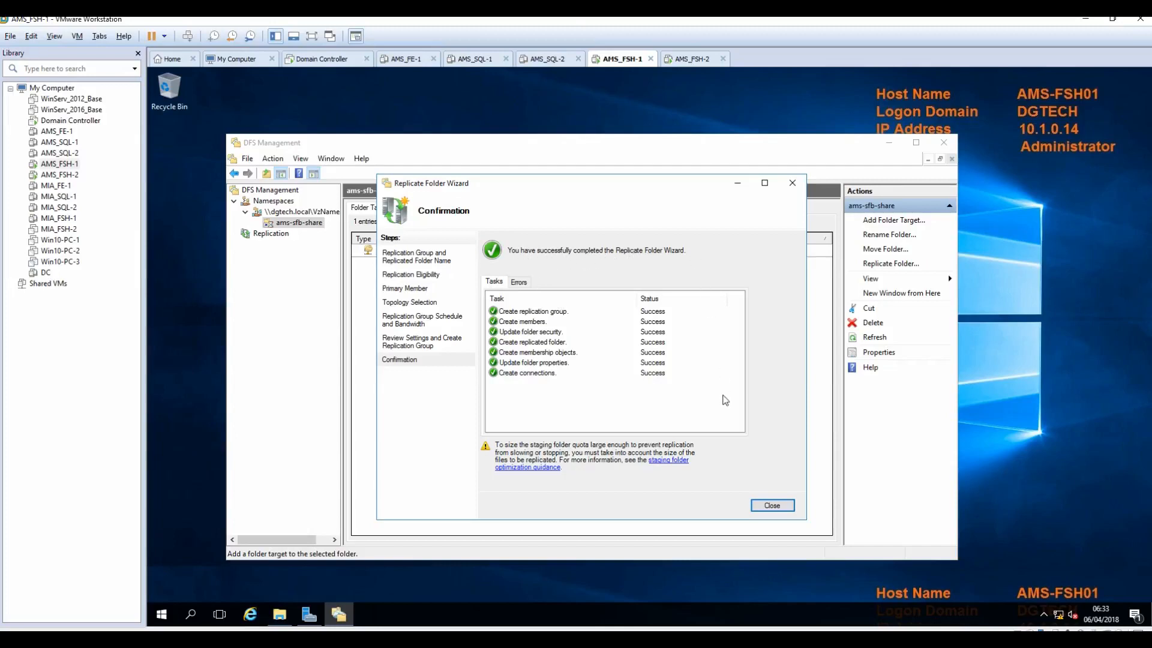
{"action": "left_click", "coordinate": [772, 506]}
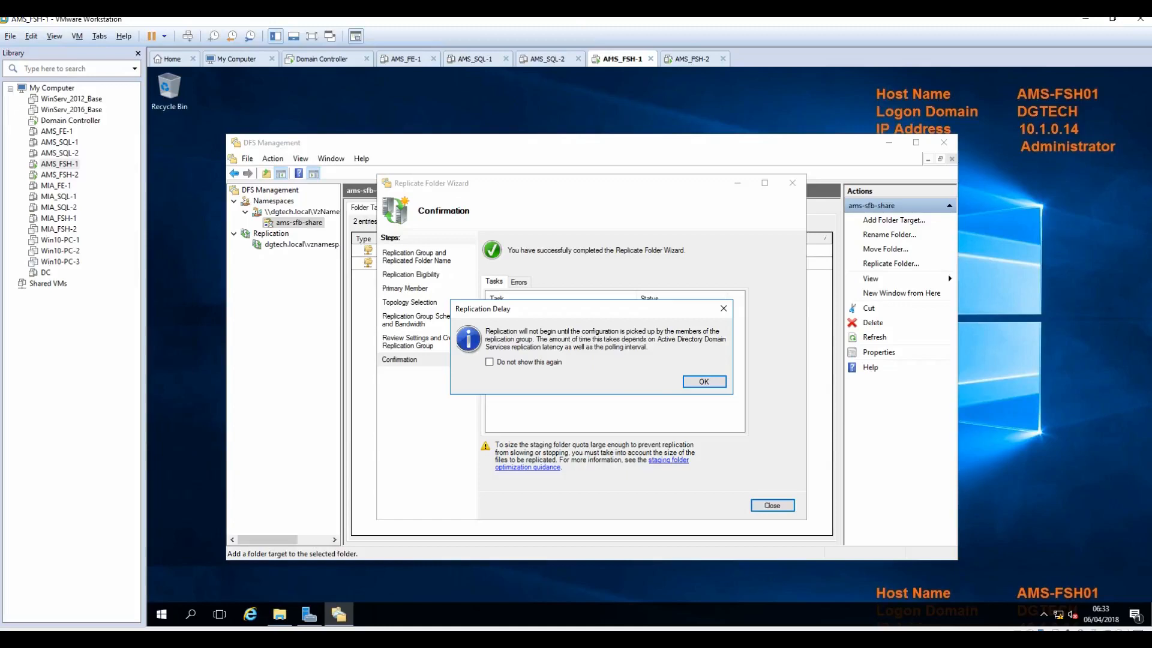
{"action": "left_click", "coordinate": [704, 381]}
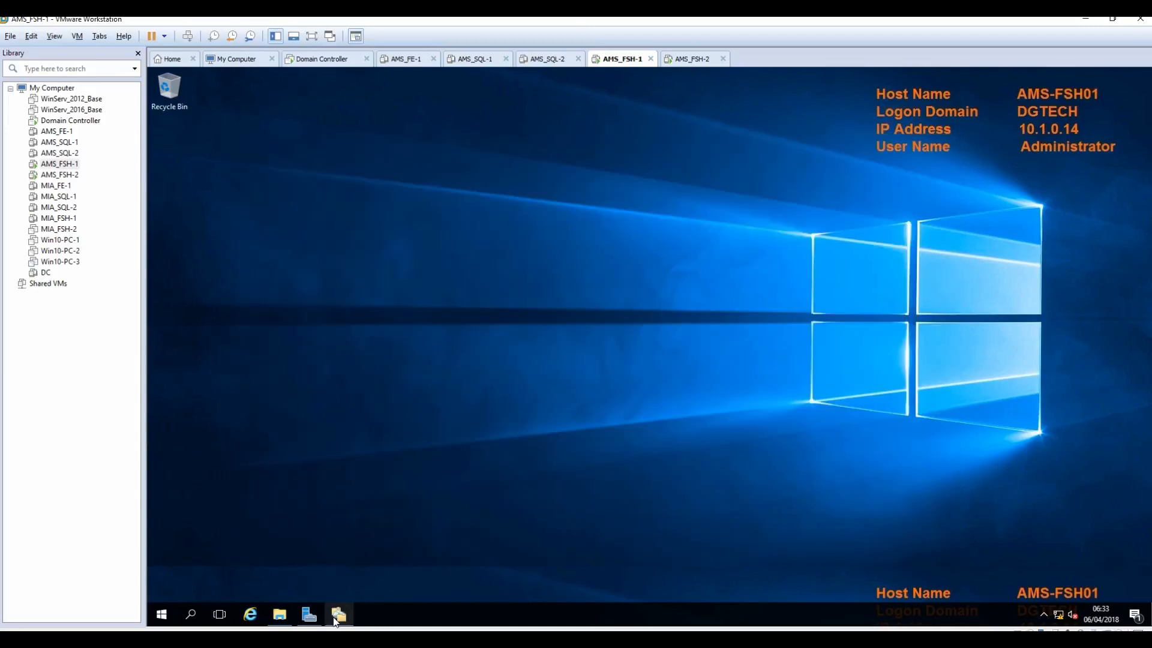
Step: Review VzNamespace's replication, folder and namespace server views, ending on the single server \\AMS-FSH01\VzNamespace
{"action": "left_click", "coordinate": [338, 618]}
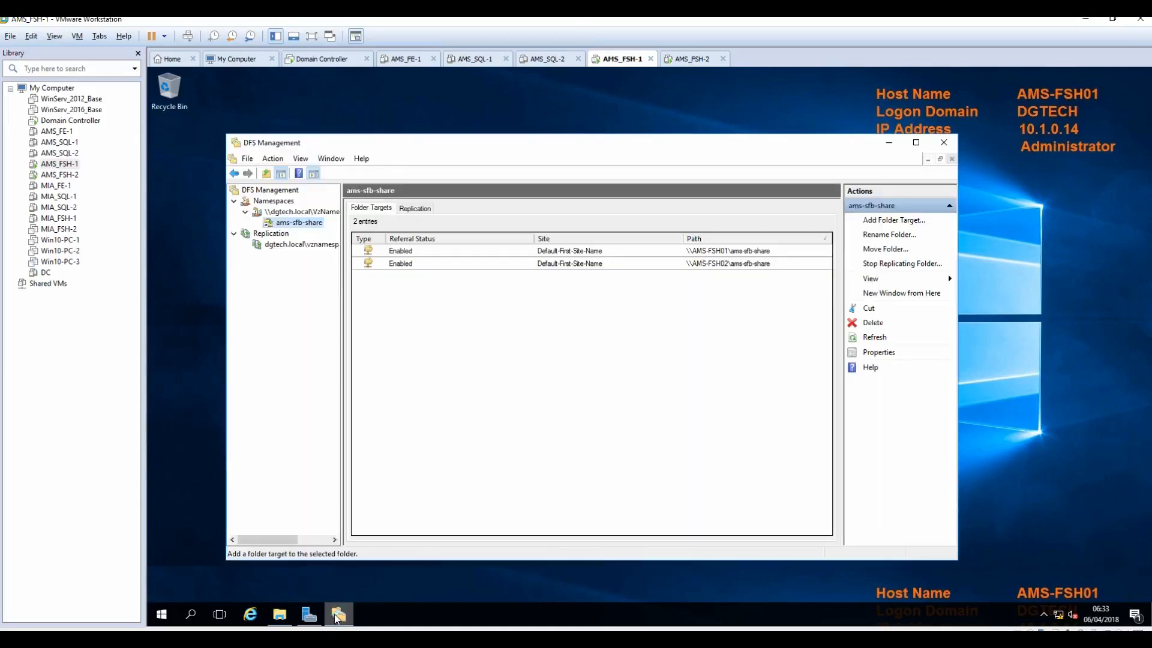
{"action": "left_click", "coordinate": [416, 208]}
{"action": "left_click", "coordinate": [308, 221]}
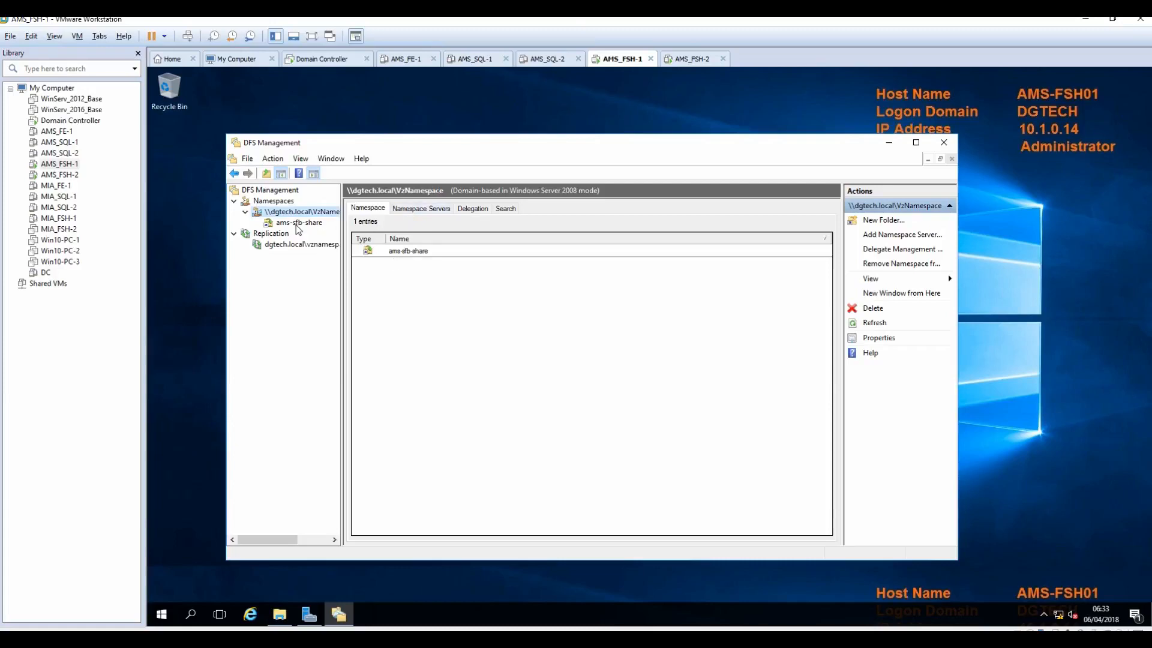
{"action": "left_click", "coordinate": [299, 222]}
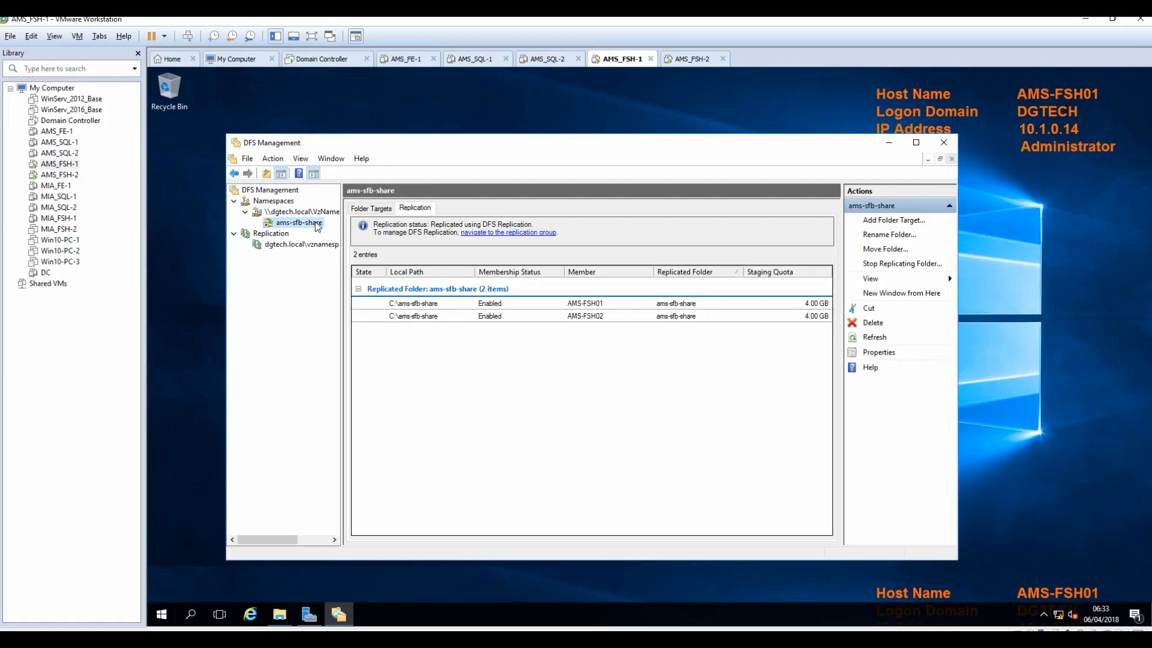
{"action": "left_click", "coordinate": [299, 212]}
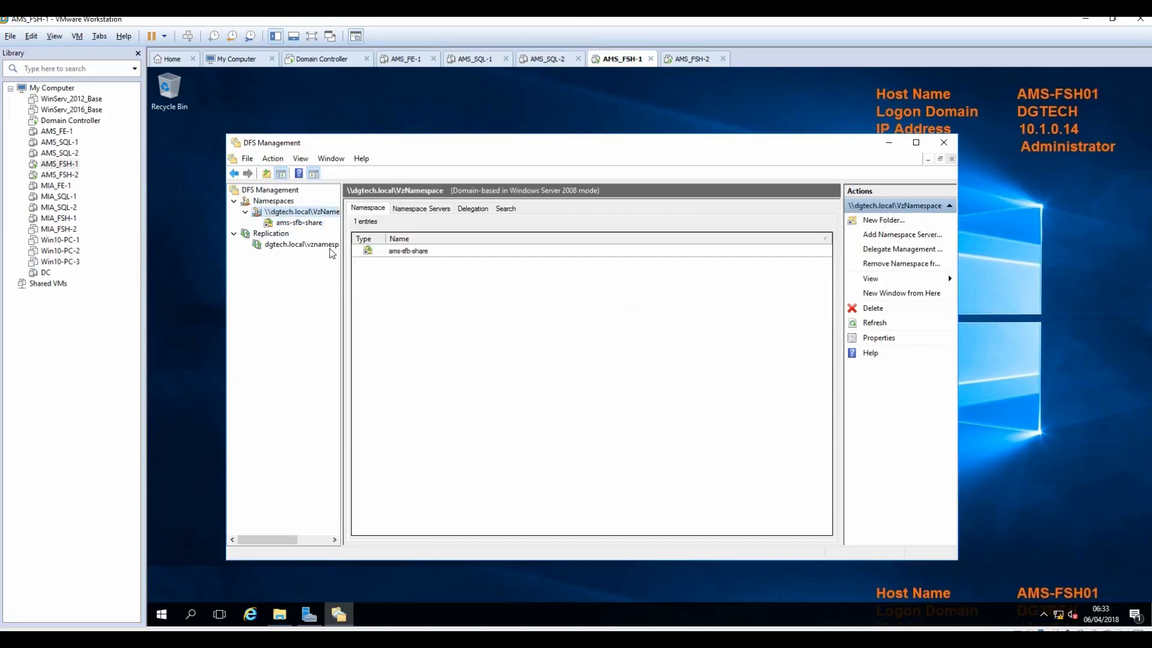
{"action": "left_click", "coordinate": [417, 210]}
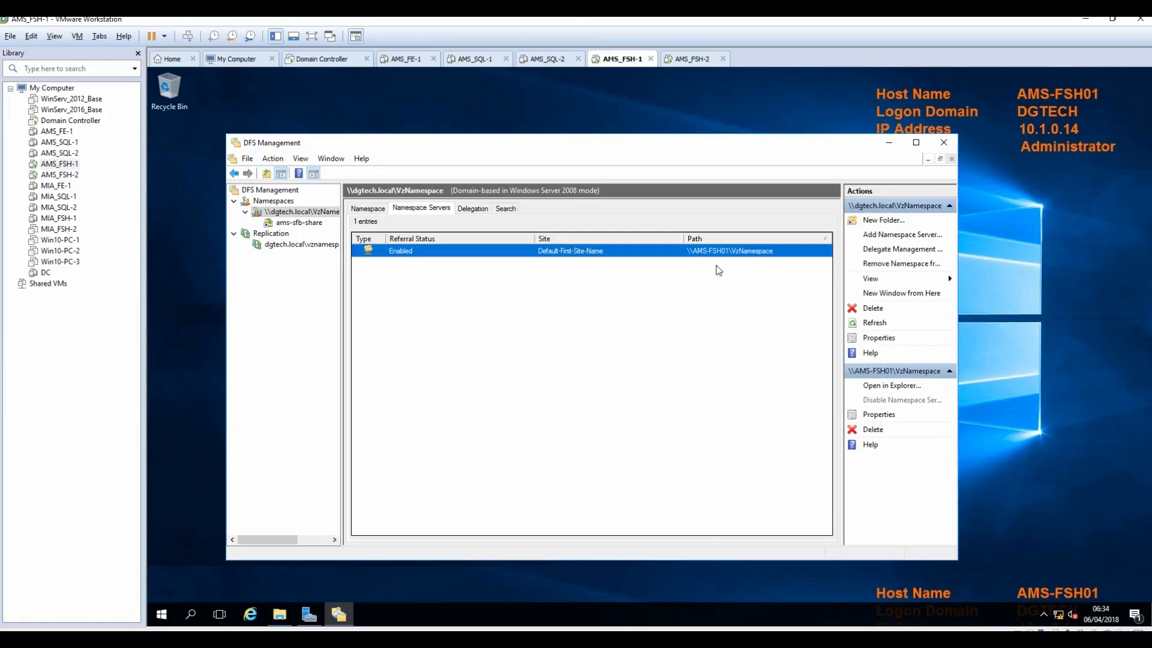
{"action": "left_click", "coordinate": [368, 208]}
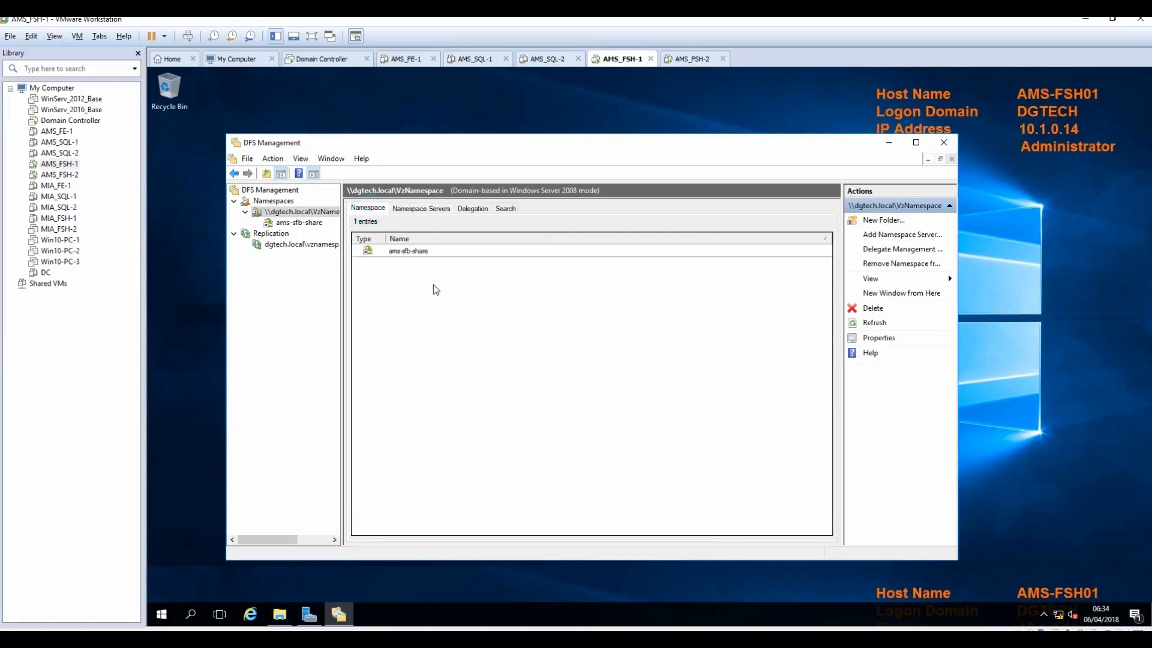
{"action": "left_click", "coordinate": [404, 252]}
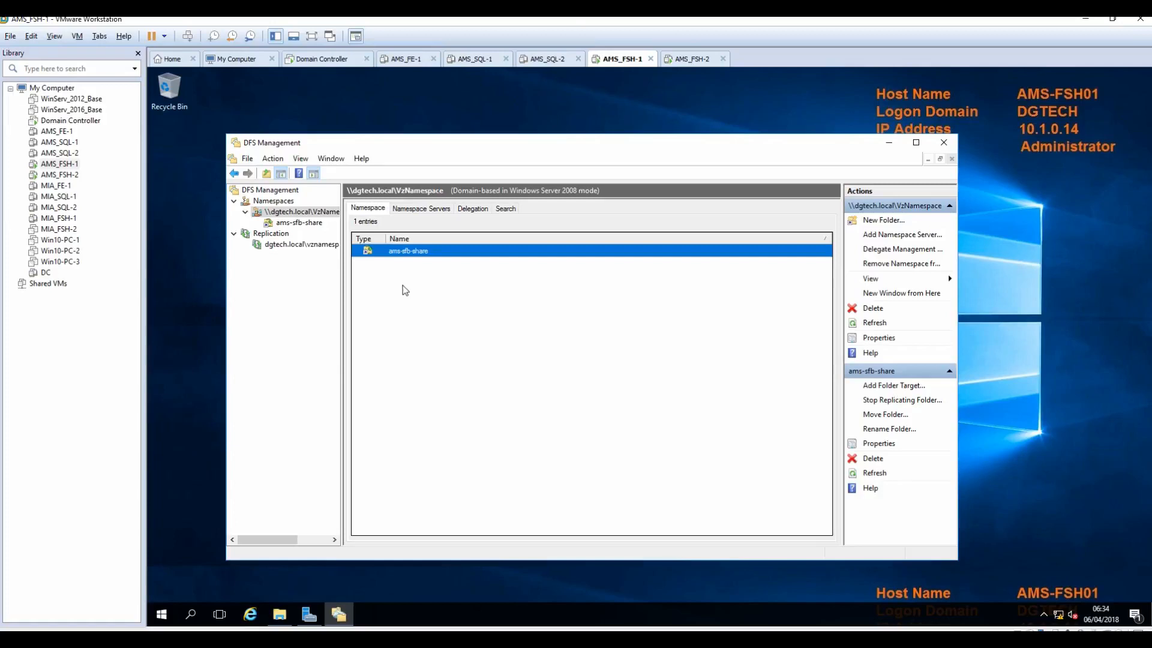
{"action": "left_click", "coordinate": [422, 209]}
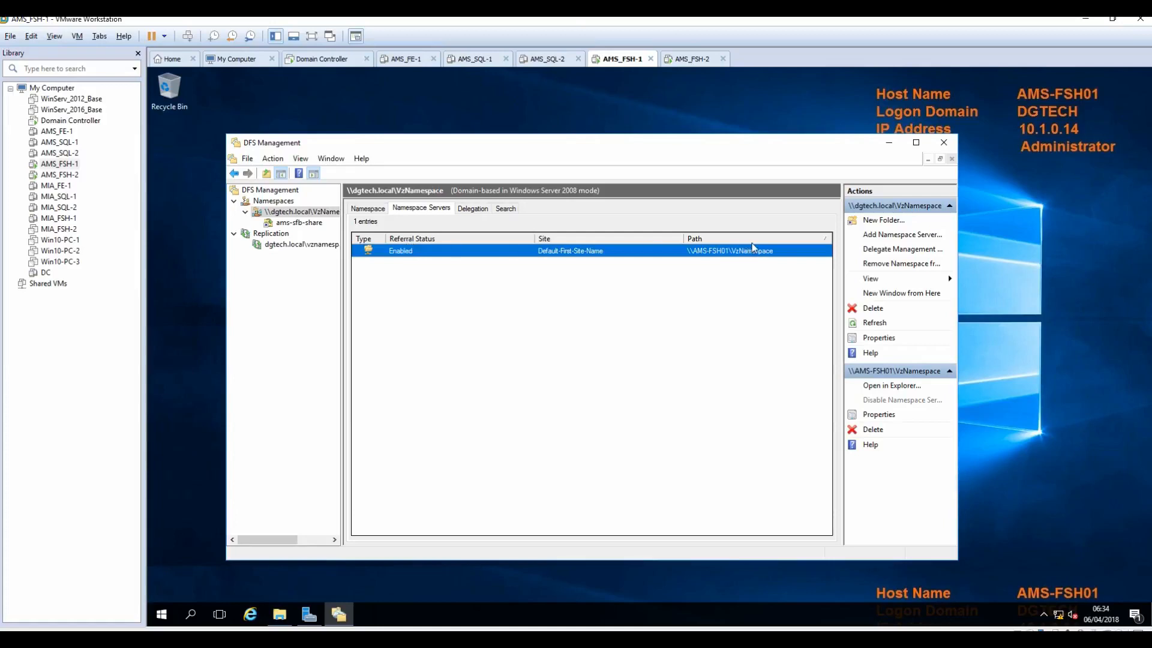
Step: Add AMS-FSH02 as a namespace server for VzNamespace, dismissing the browse error
{"action": "left_click", "coordinate": [887, 235]}
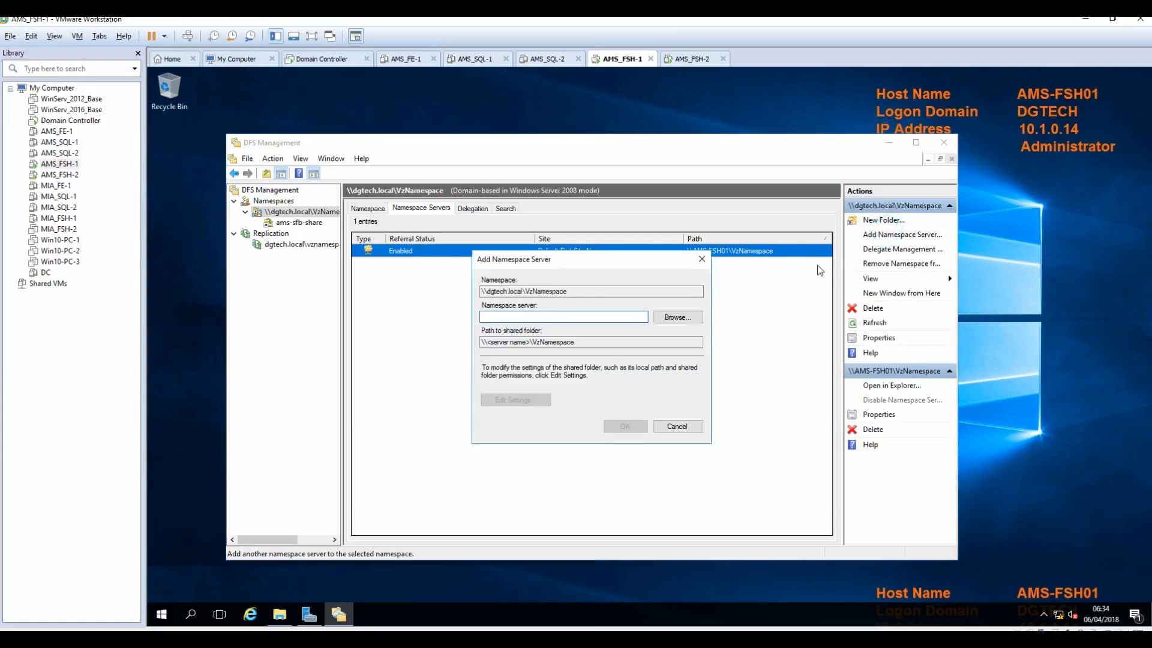
{"action": "type", "text": "AMS-FSH02"}
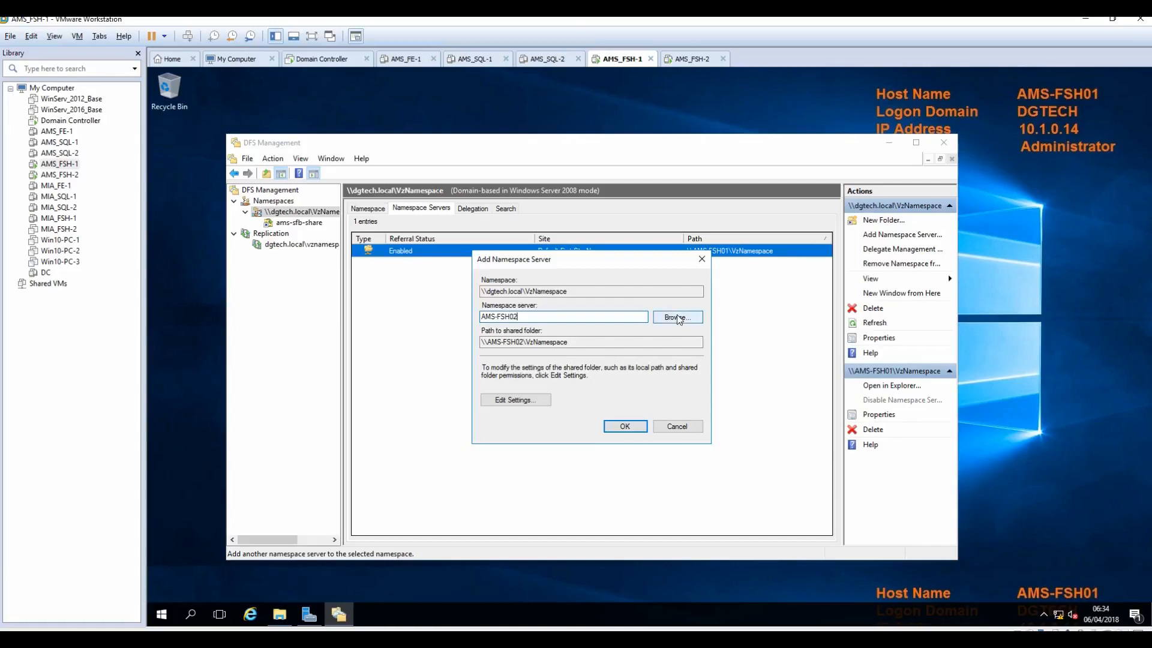
{"action": "left_click", "coordinate": [678, 317]}
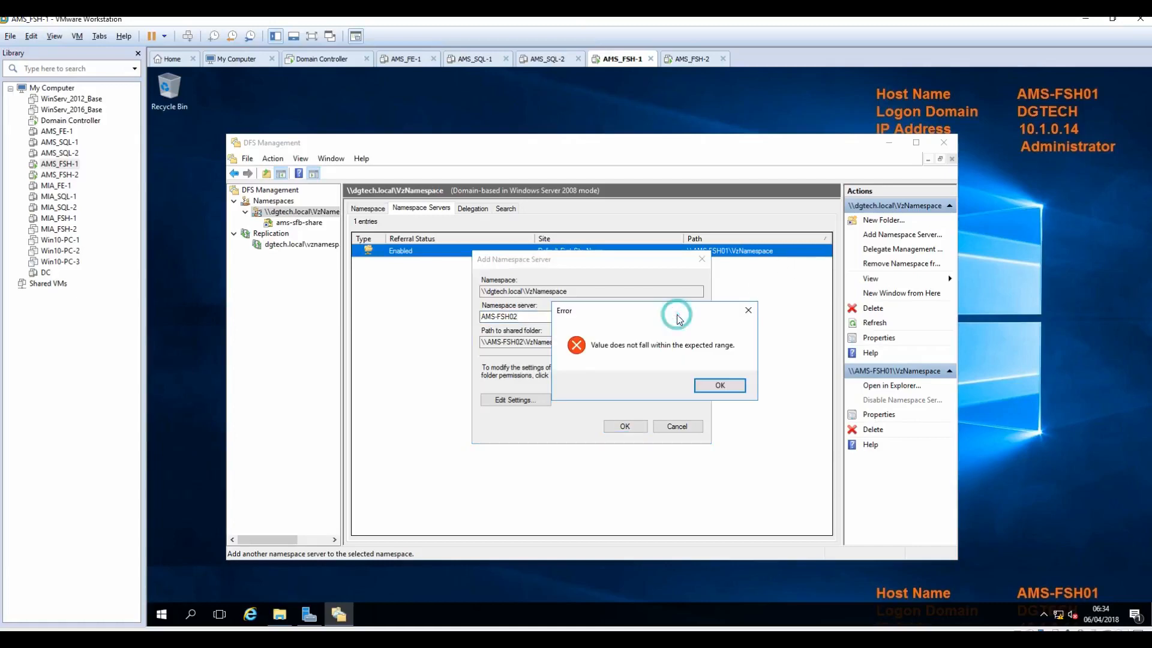
{"action": "left_click", "coordinate": [722, 386]}
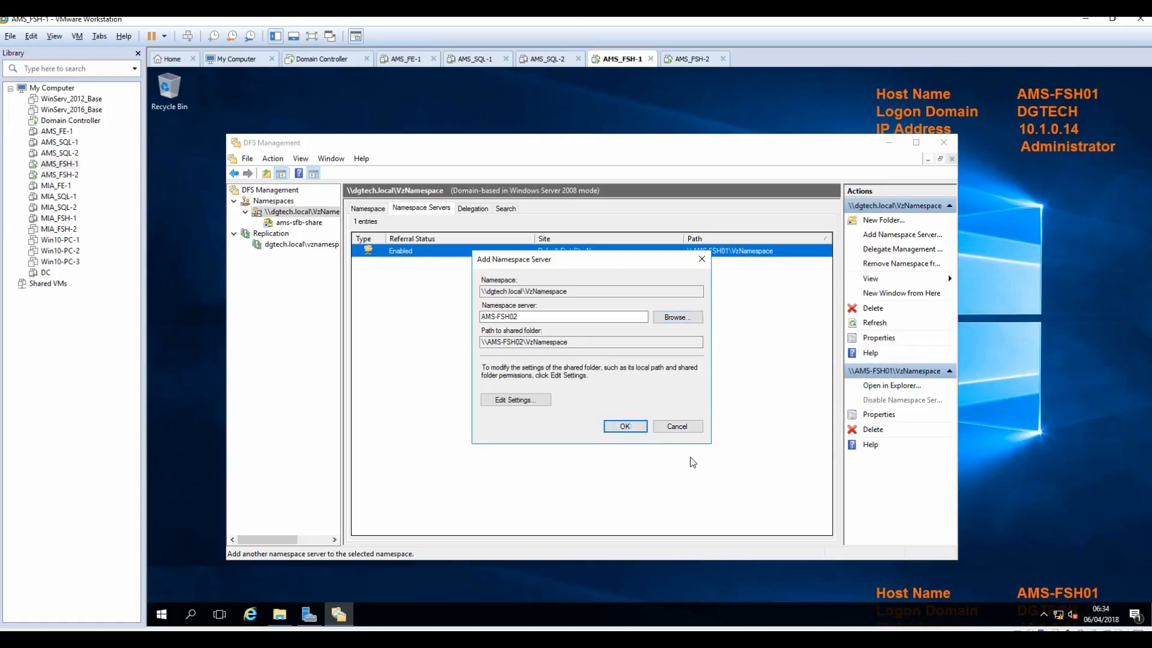
{"action": "key", "text": "Return"}
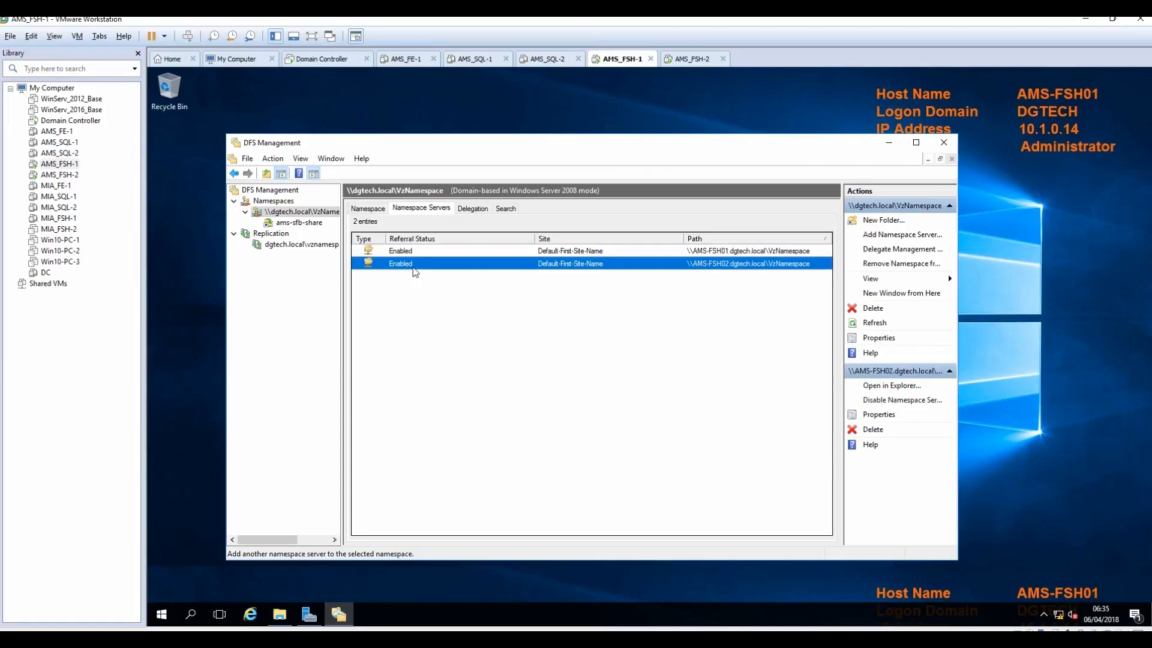
Step: Check both namespace server entries and the ams-sfb-share folder, then switch to the Domain Controller VM
{"action": "left_click", "coordinate": [444, 253]}
{"action": "left_click", "coordinate": [441, 263]}
{"action": "left_click", "coordinate": [370, 210]}
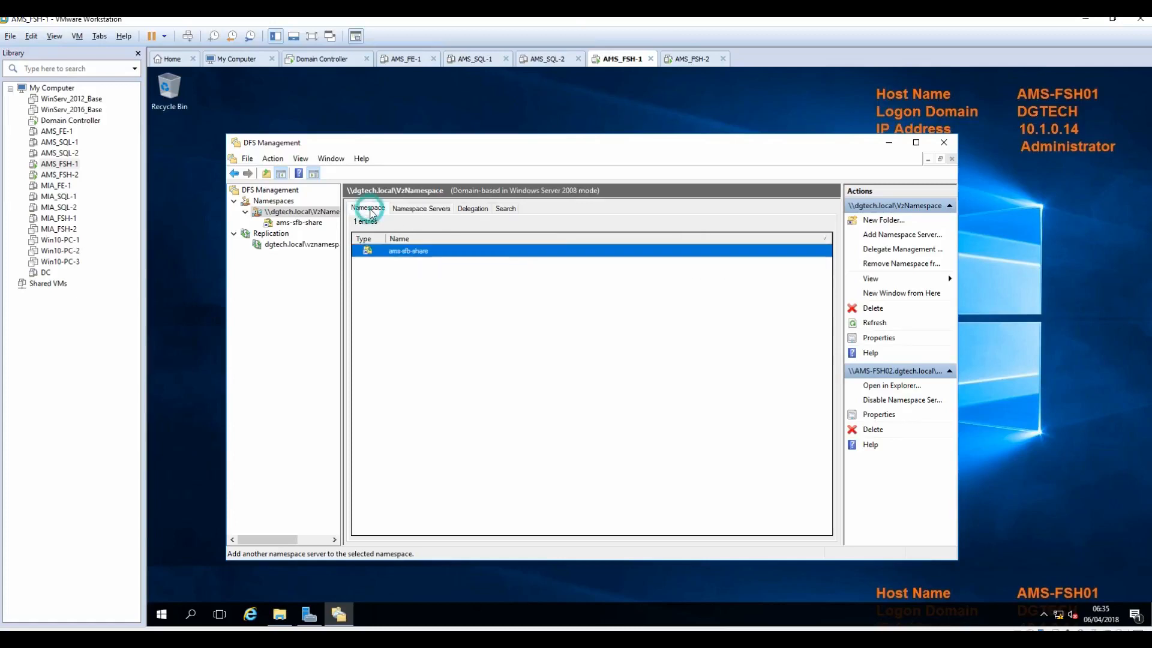
{"action": "left_click", "coordinate": [291, 223]}
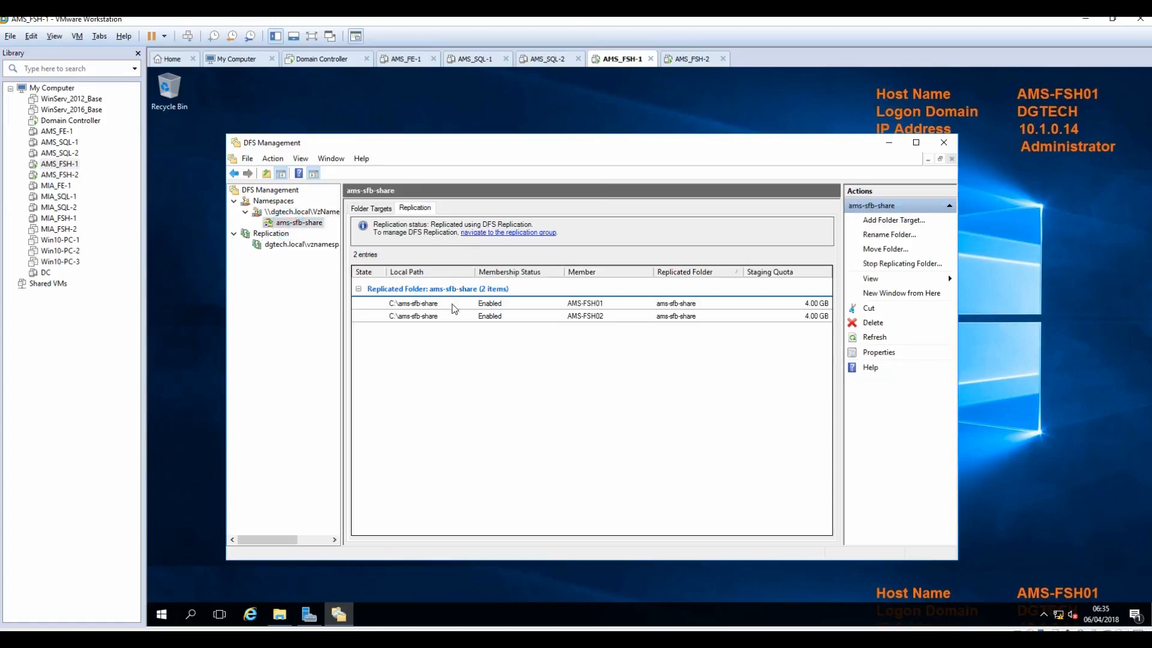
{"action": "left_click", "coordinate": [309, 212]}
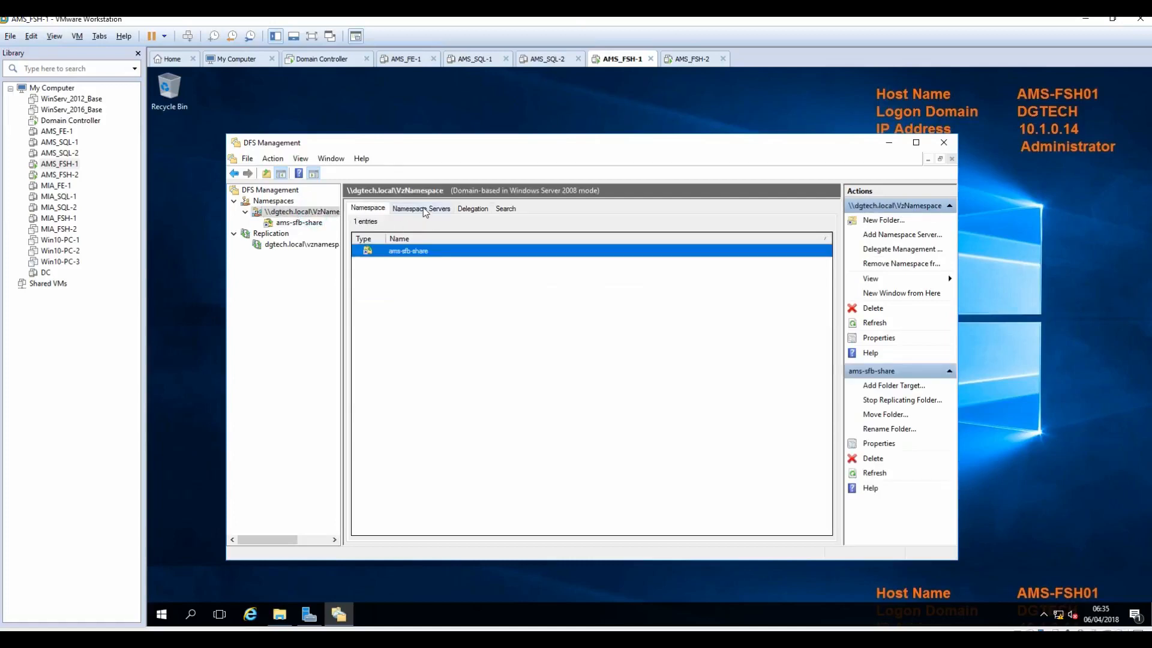
{"action": "left_click", "coordinate": [421, 211]}
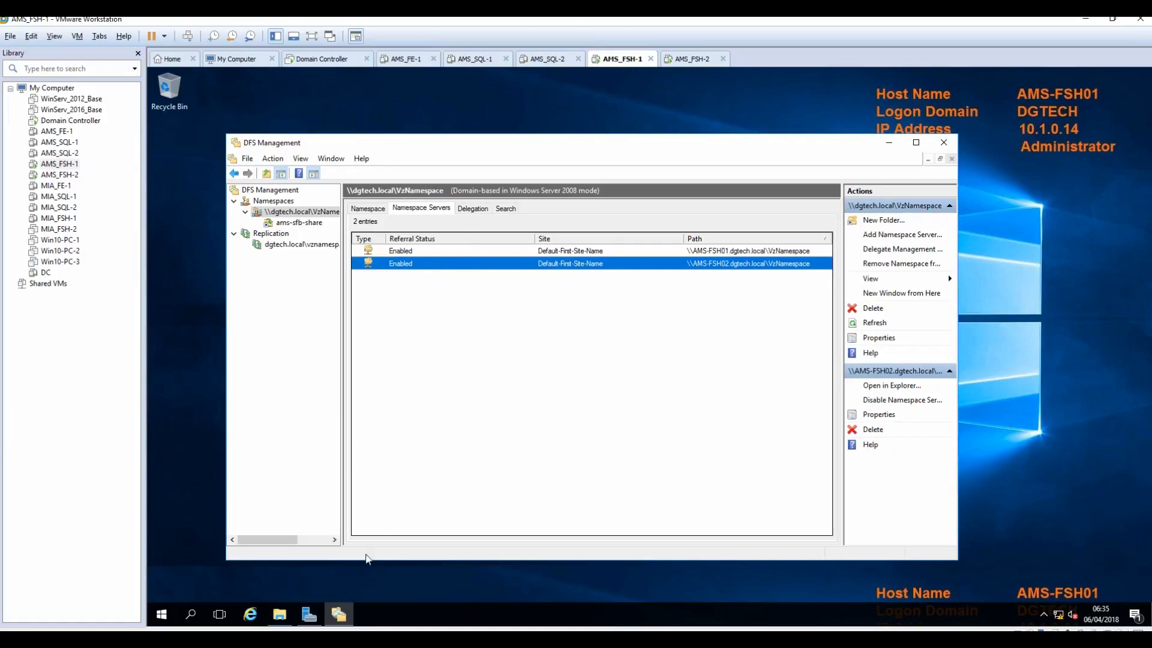
{"action": "mouse_move", "coordinate": [280, 622]}
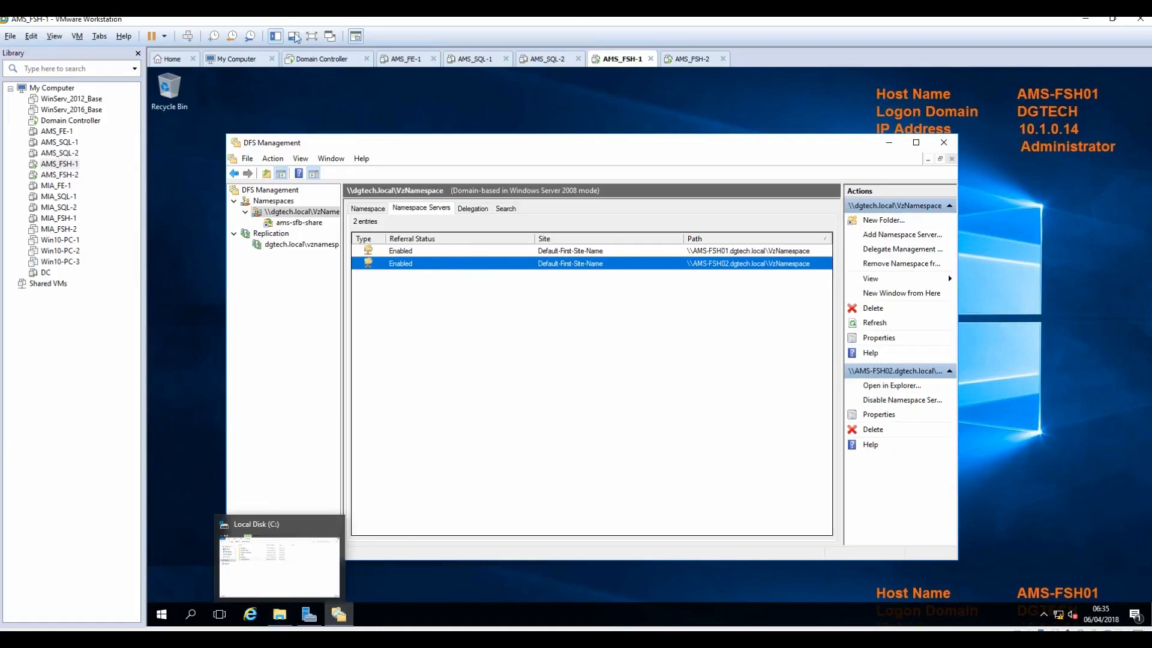
{"action": "left_click", "coordinate": [312, 59]}
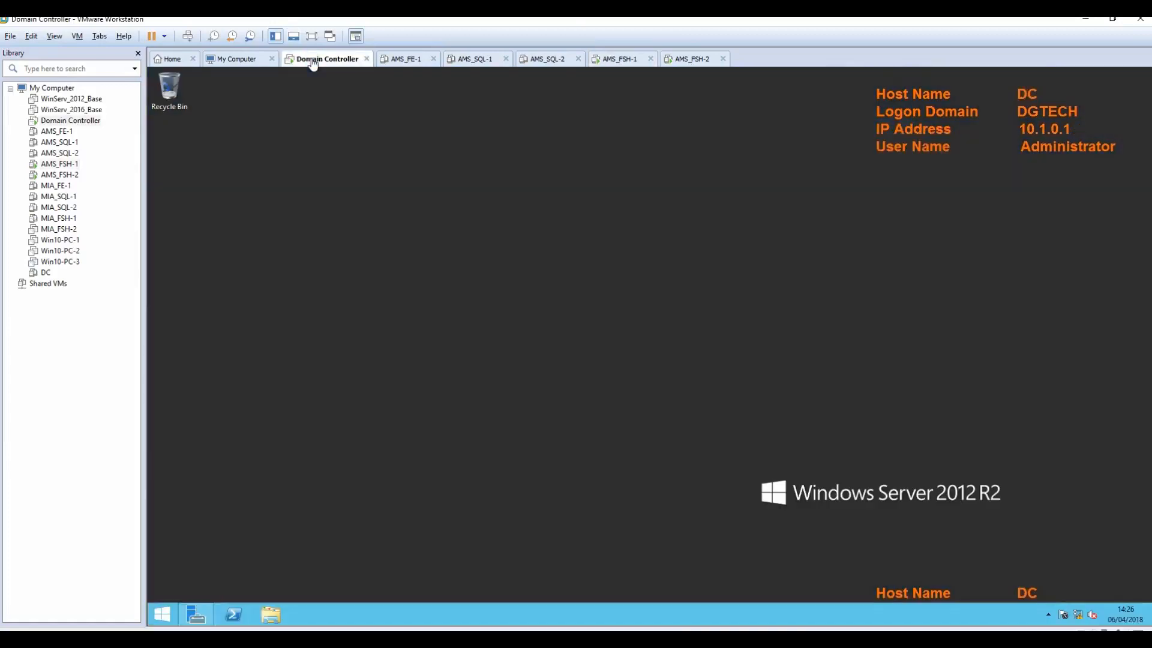
Step: Sign in to the Domain Controller with the administrator password
{"action": "left_click", "coordinate": [189, 37]}
{"action": "type", "text": "*********"}
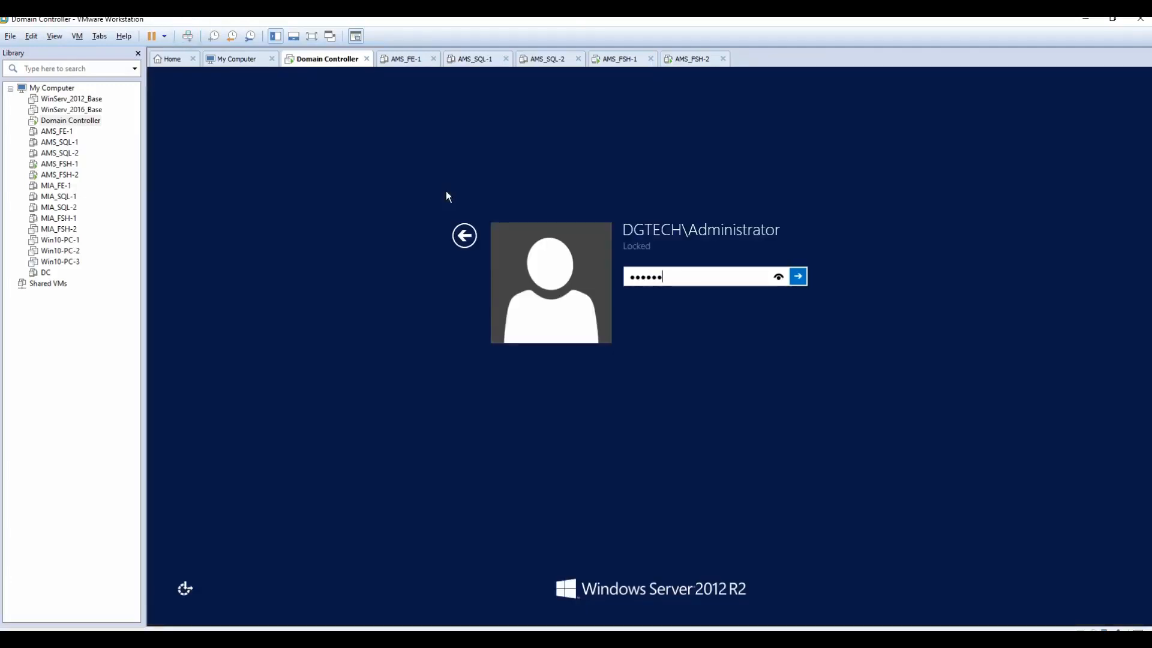
{"action": "key", "text": "Return"}
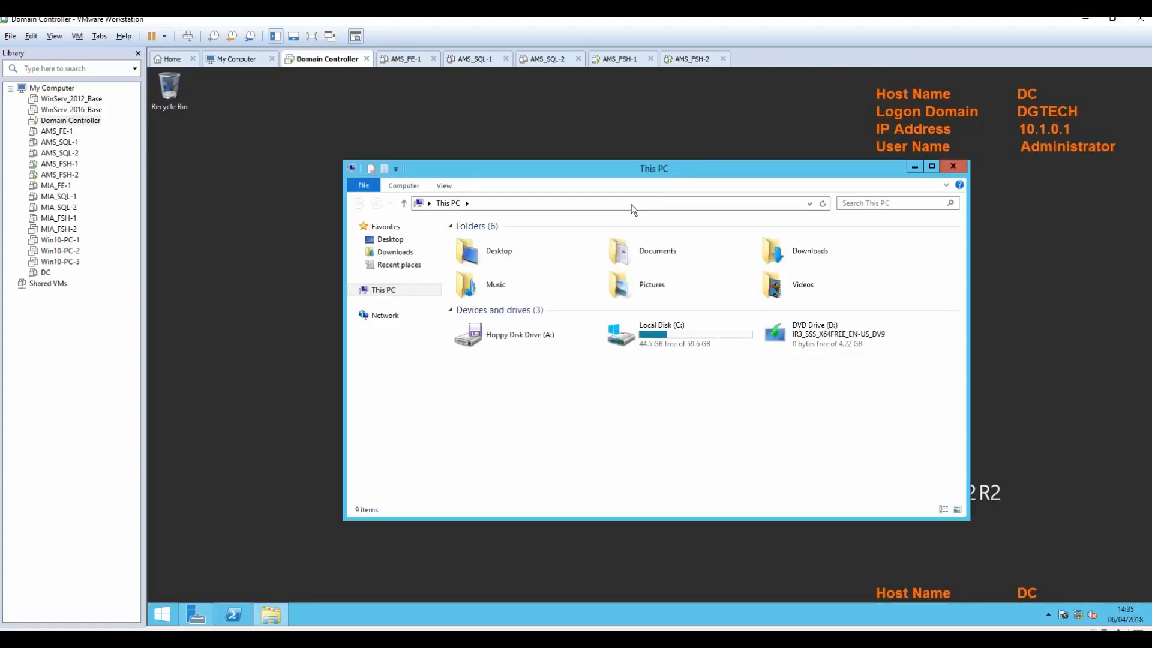
Step: Open \\dgtech.local\VzNamespace\ams-sfb-share in File Explorer, confirm it's empty, then return to AMS_FSH-1
{"action": "left_click", "coordinate": [630, 203]}
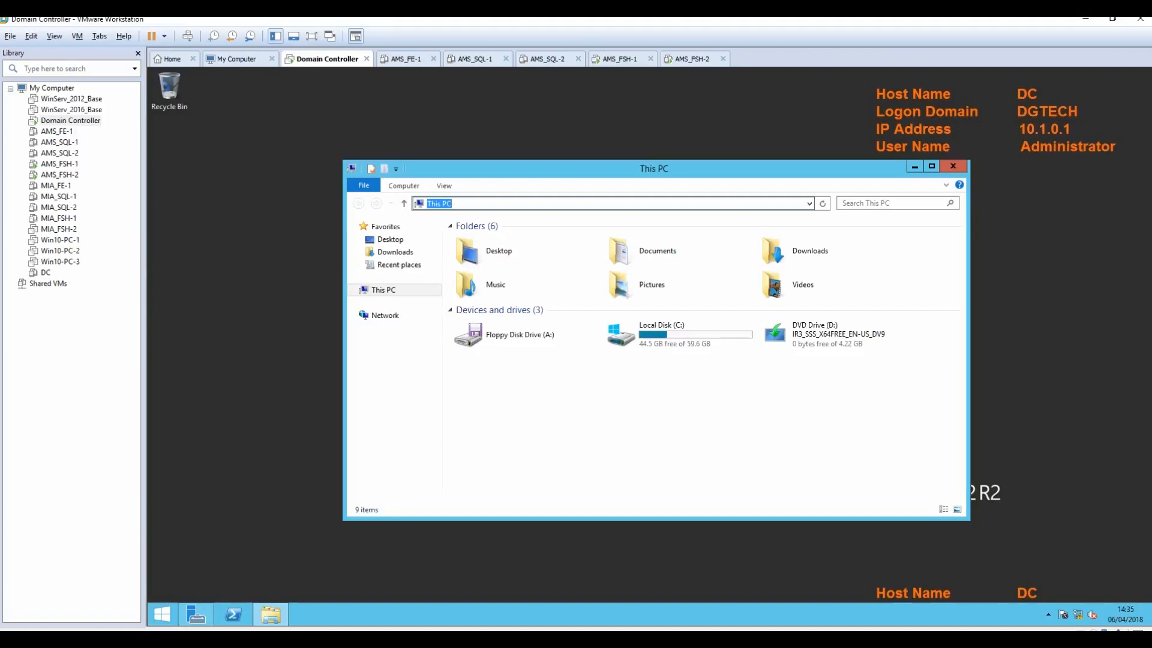
{"action": "type", "text": "\\dgtech.local\\"}
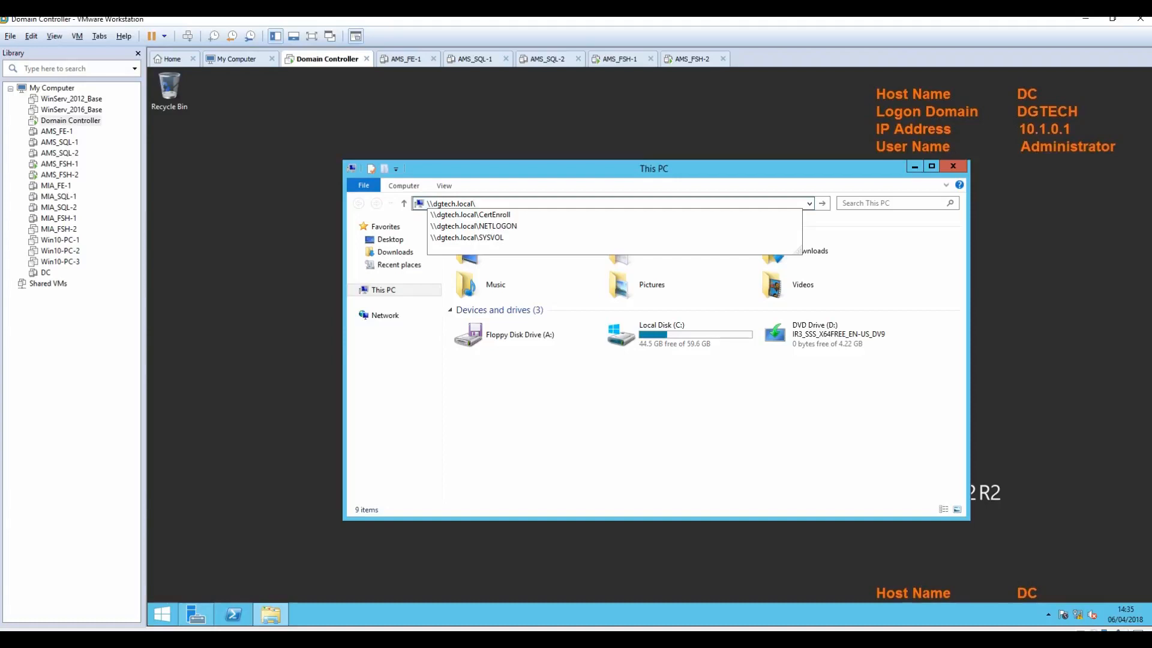
{"action": "type", "text": "V"}
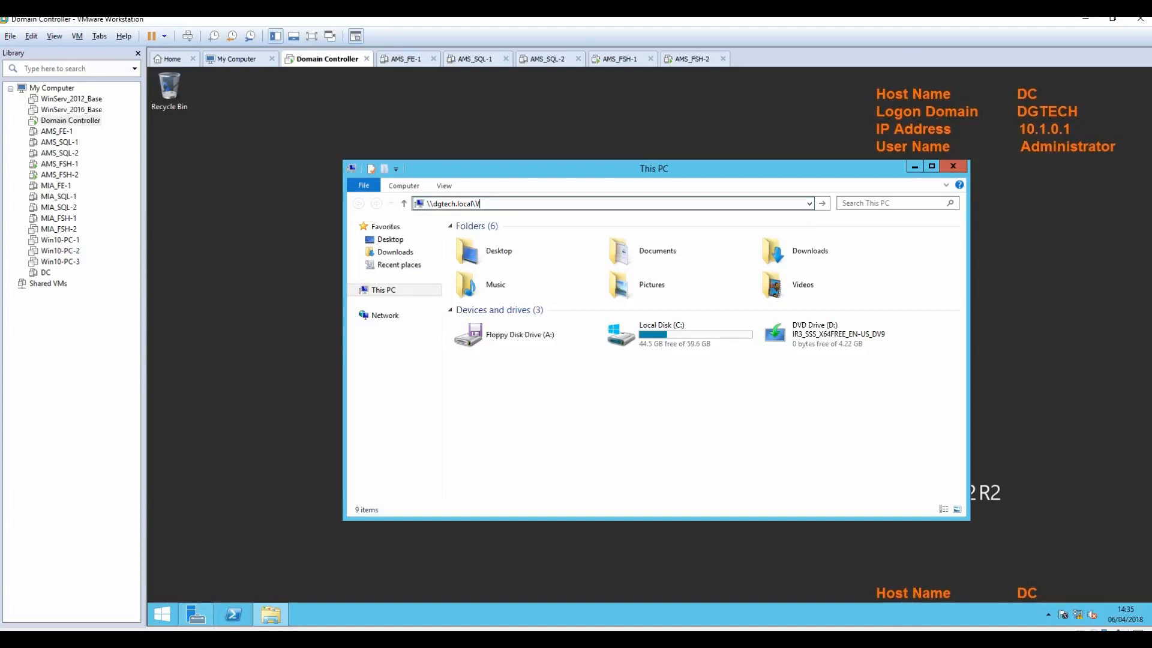
{"action": "type", "text": "zNamespace"}
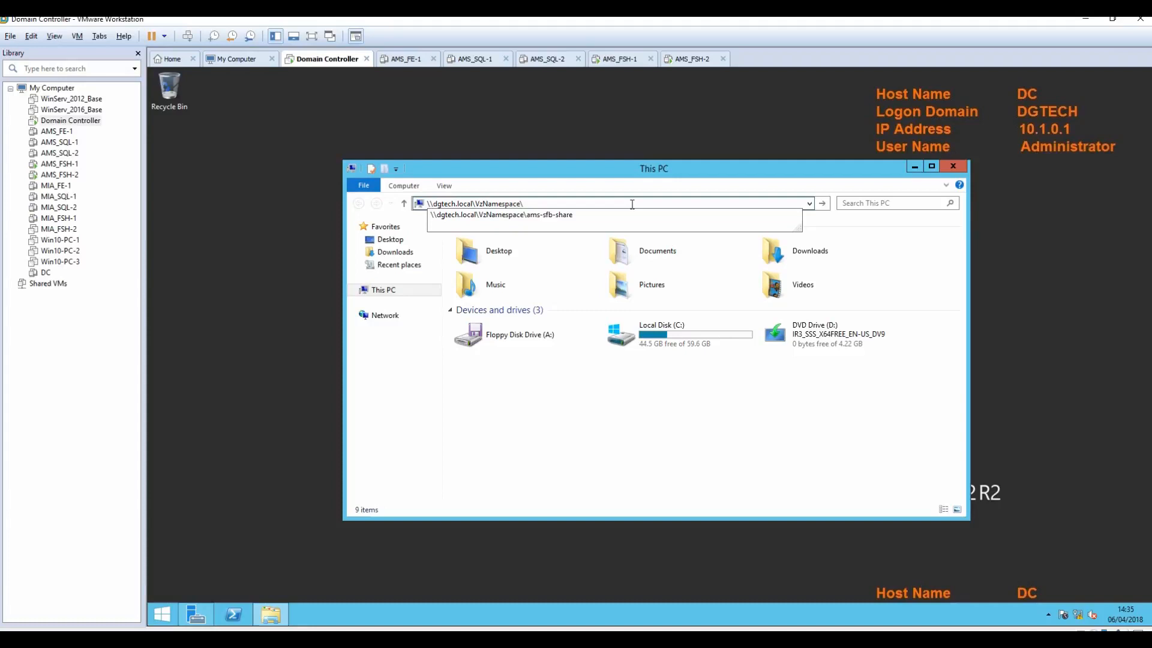
{"action": "type", "text": "\\ams-sf"}
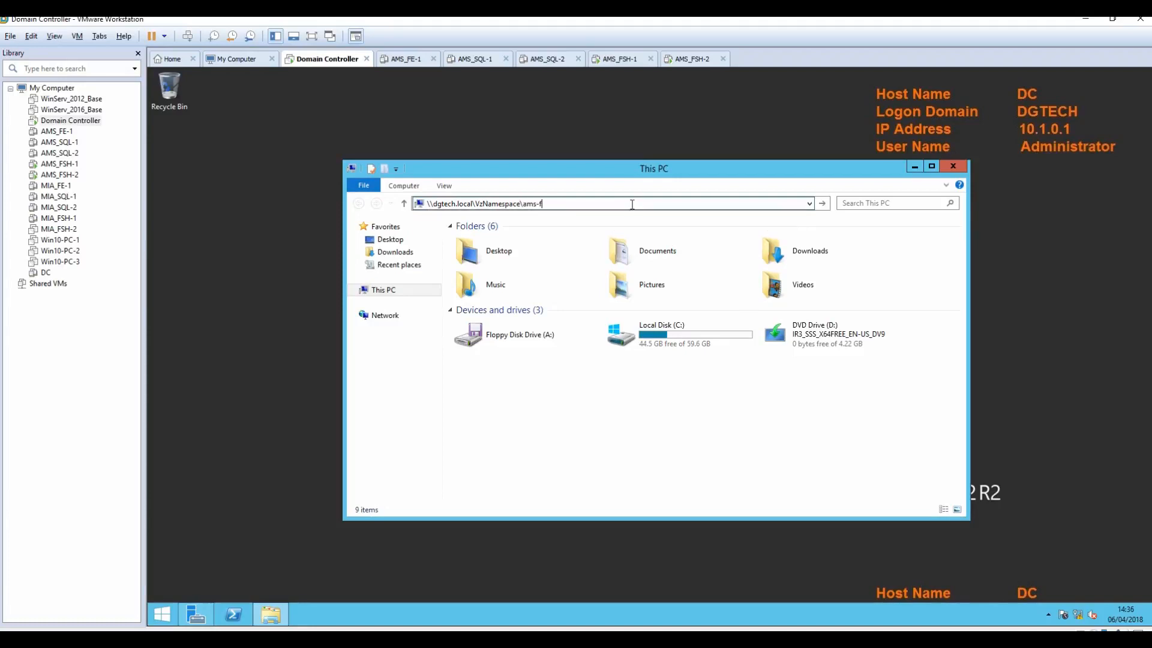
{"action": "type", "text": "b-share"}
{"action": "key", "text": "Return"}
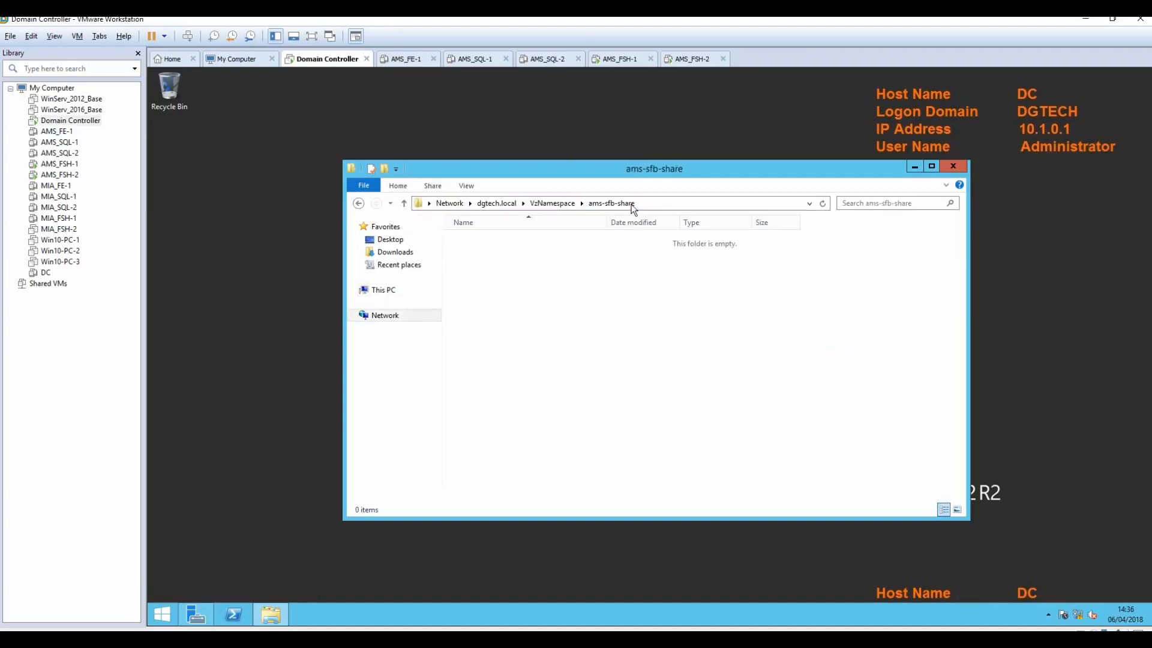
{"action": "left_click", "coordinate": [622, 67]}
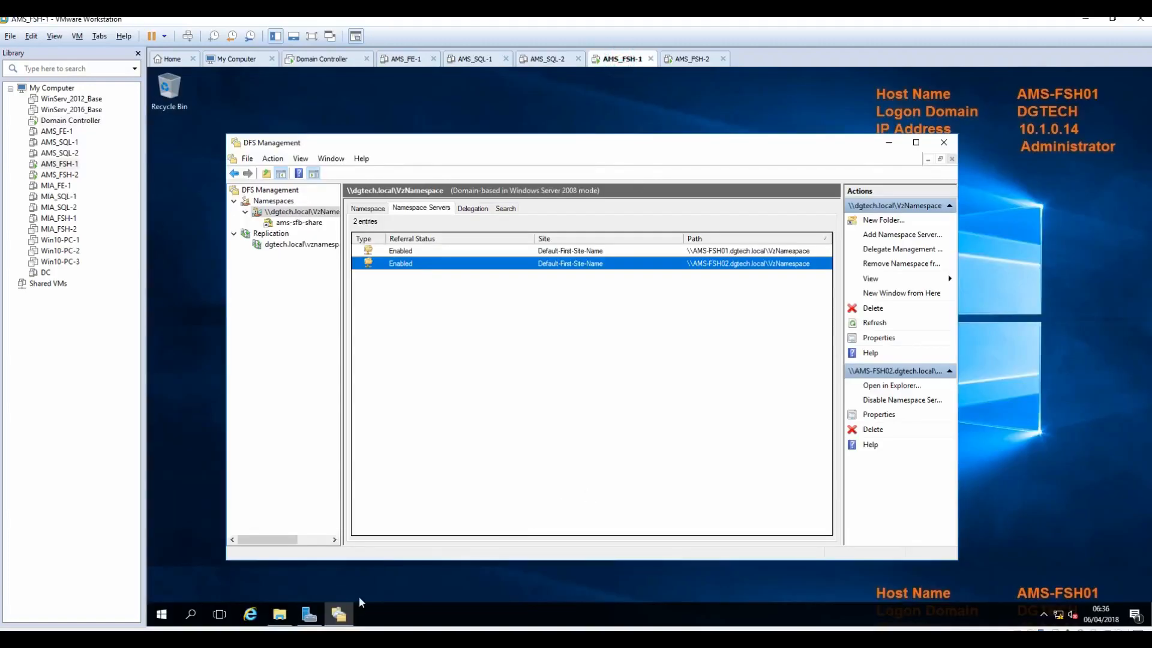
Step: Create a new text document named AMS1-file-1 in C:\ams-sfb-share
{"action": "left_click", "coordinate": [279, 613]}
{"action": "double_click", "coordinate": [459, 302]}
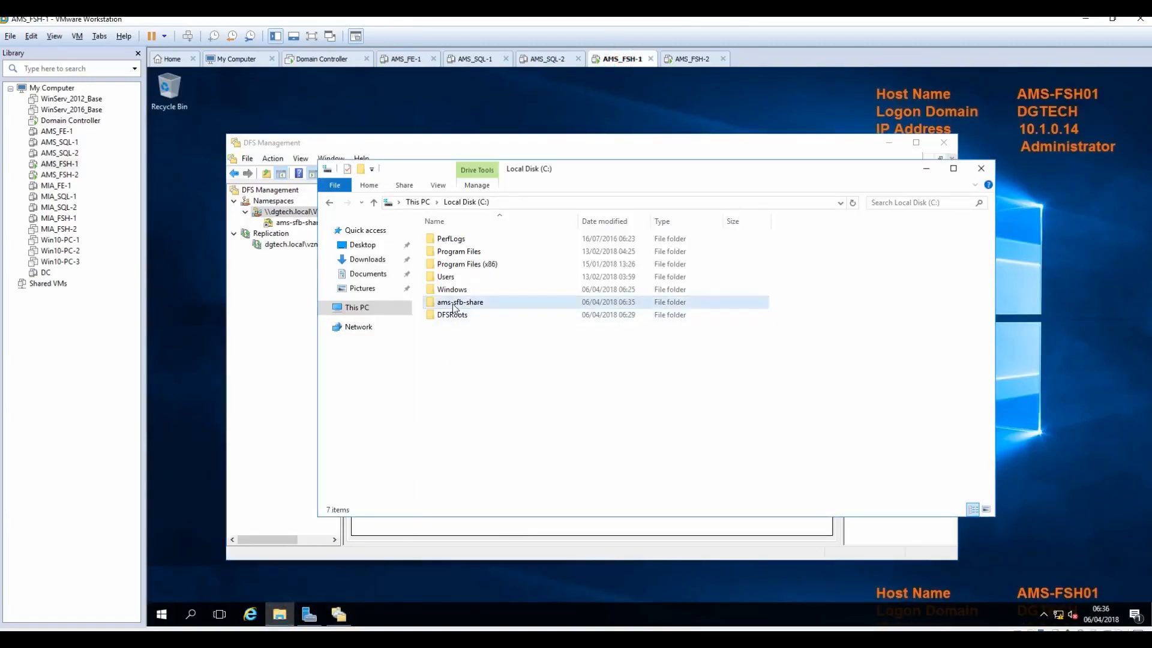
{"action": "right_click", "coordinate": [459, 299]}
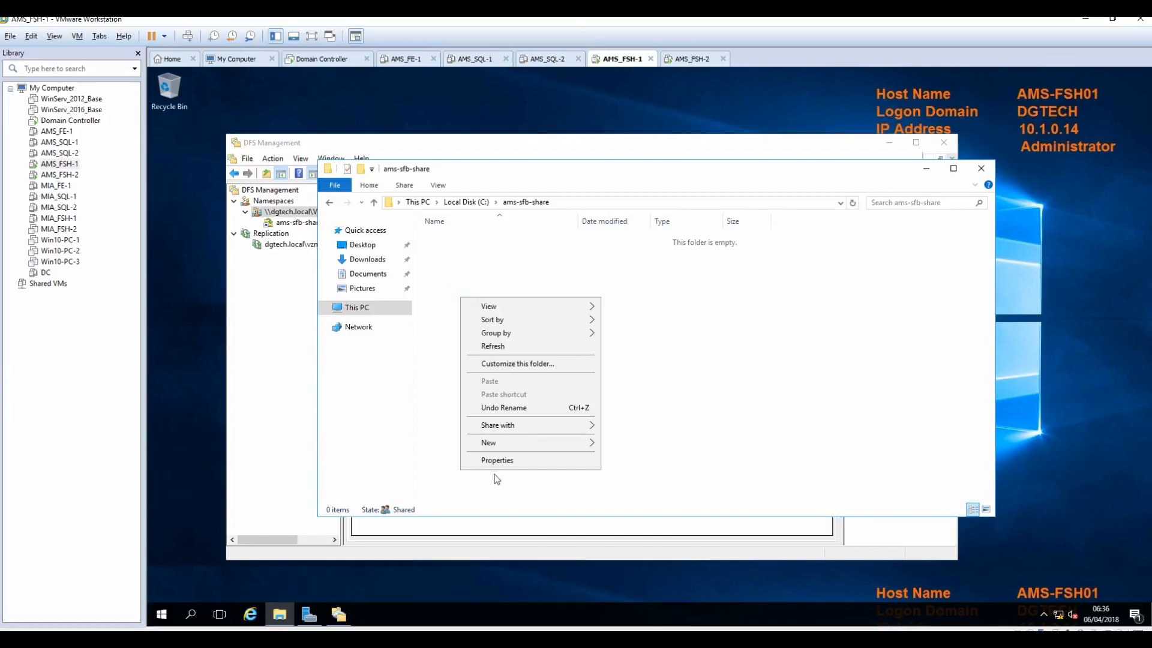
{"action": "mouse_move", "coordinate": [503, 447]}
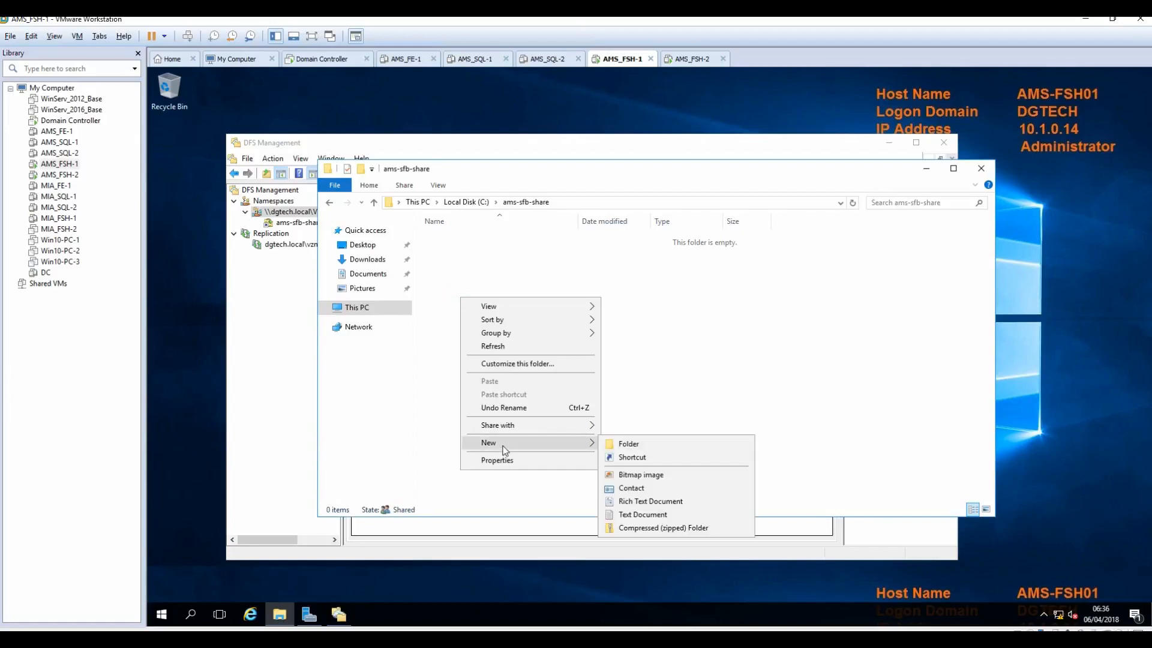
{"action": "left_click", "coordinate": [636, 514]}
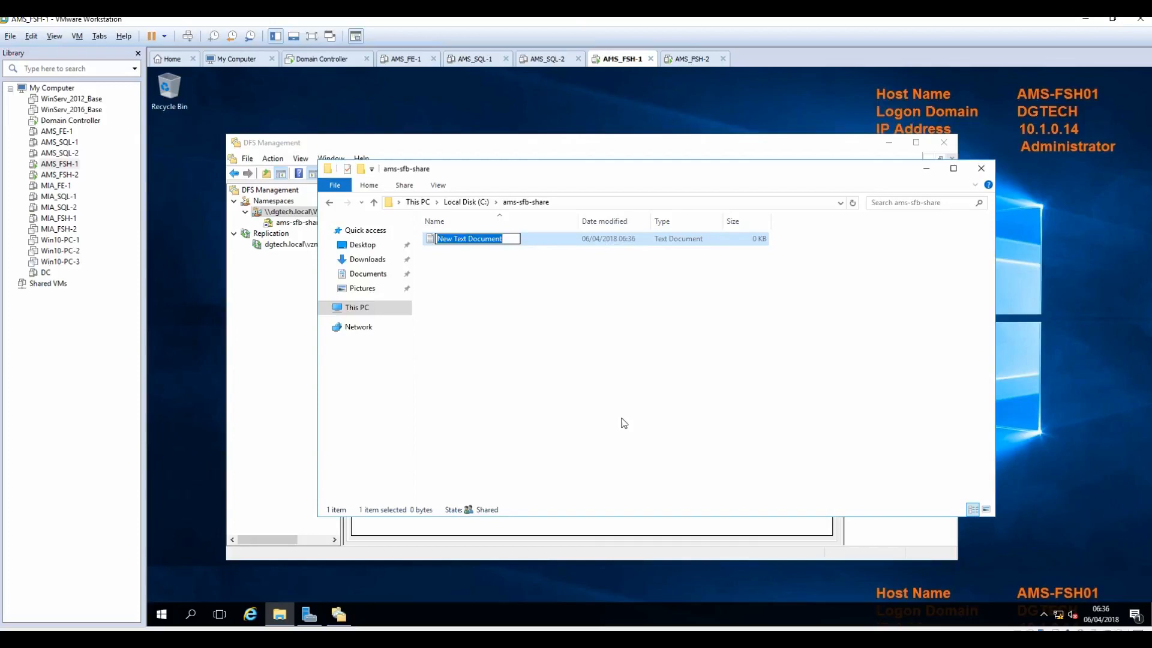
{"action": "type", "text": "AMS-f"}
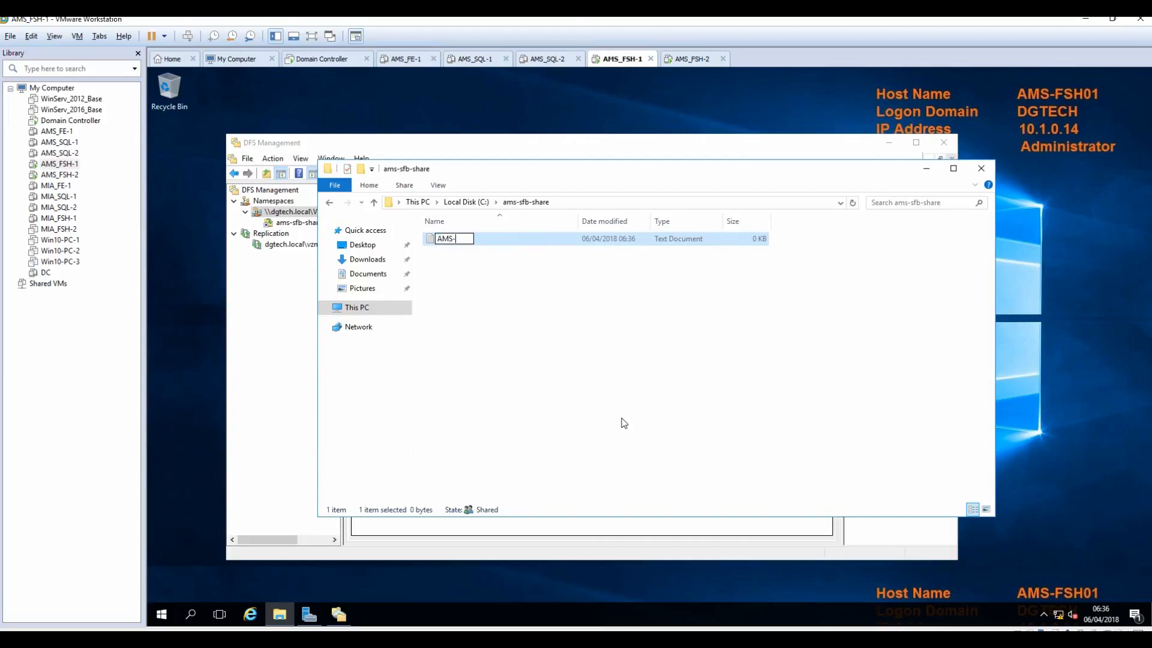
{"action": "key", "text": "BackSpace"}
{"action": "key", "text": "BackSpace"}
{"action": "type", "text": "1-file-1"}
{"action": "key", "text": "Return"}
{"action": "key", "text": "Return"}
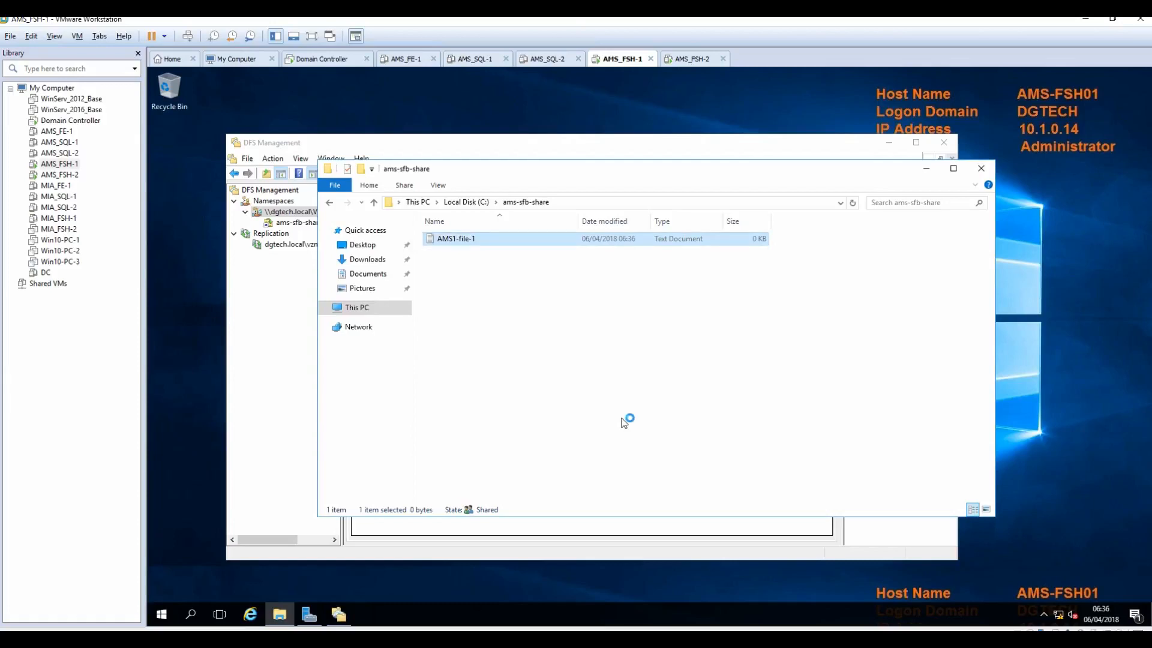
Step: Write a line saying the file was created on AMS-FSH01 server, save it, and switch to AMS-FSH02
{"action": "type", "text": "this is a file created on AMS-FSH01 server"}
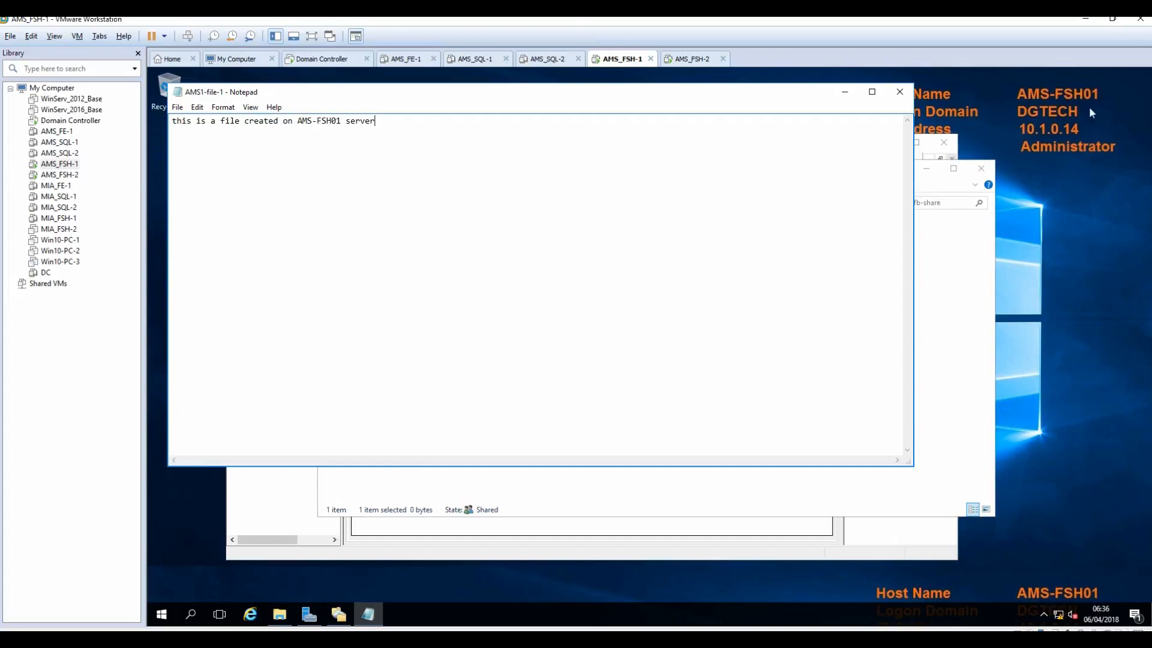
{"action": "left_click", "coordinate": [900, 92]}
{"action": "left_click", "coordinate": [630, 345]}
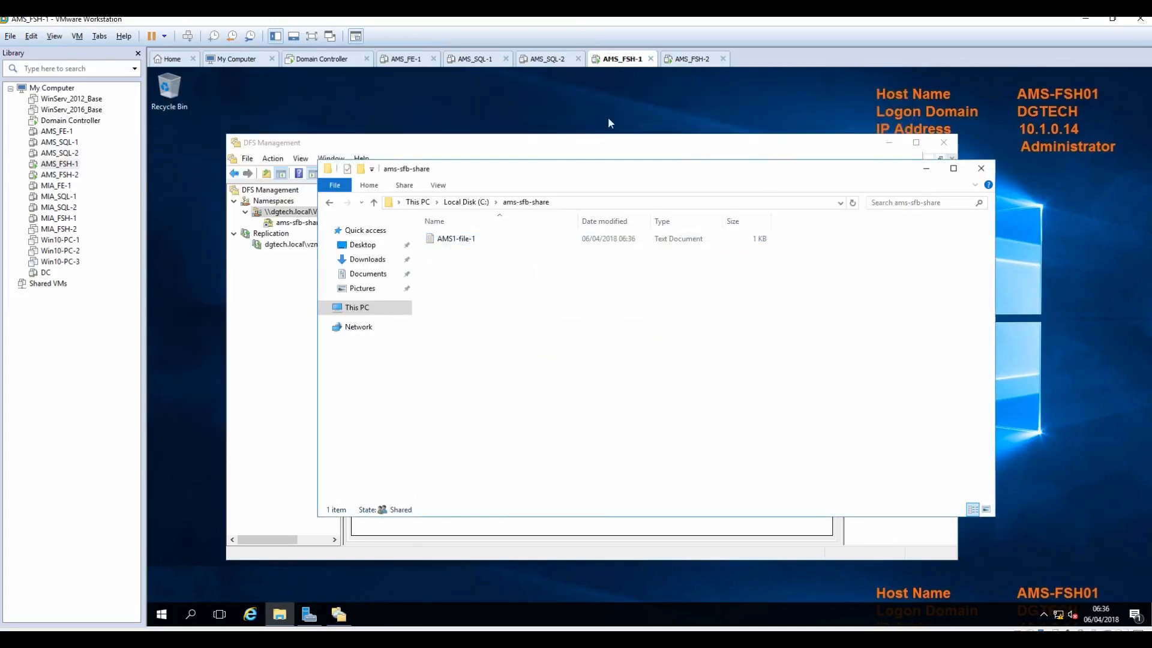
{"action": "left_click", "coordinate": [694, 59]}
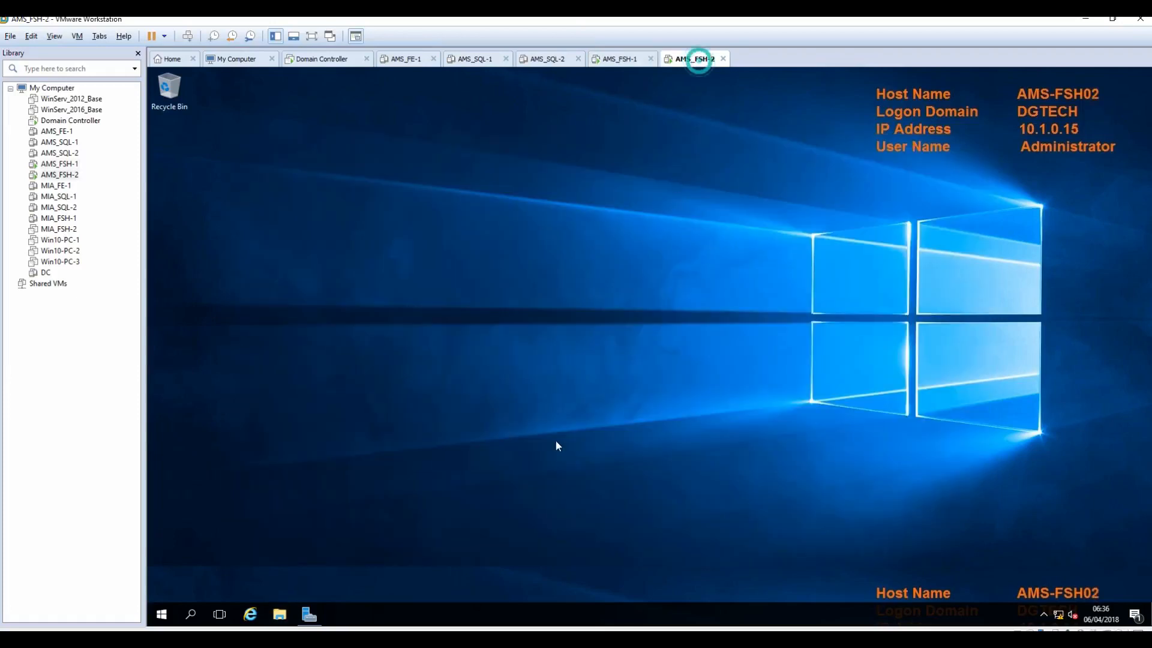
Step: On AMS-FSH02, open C:\ams-sfb-share and read AMS1-file-1 in Notepad to confirm it replicated
{"action": "left_click", "coordinate": [279, 612]}
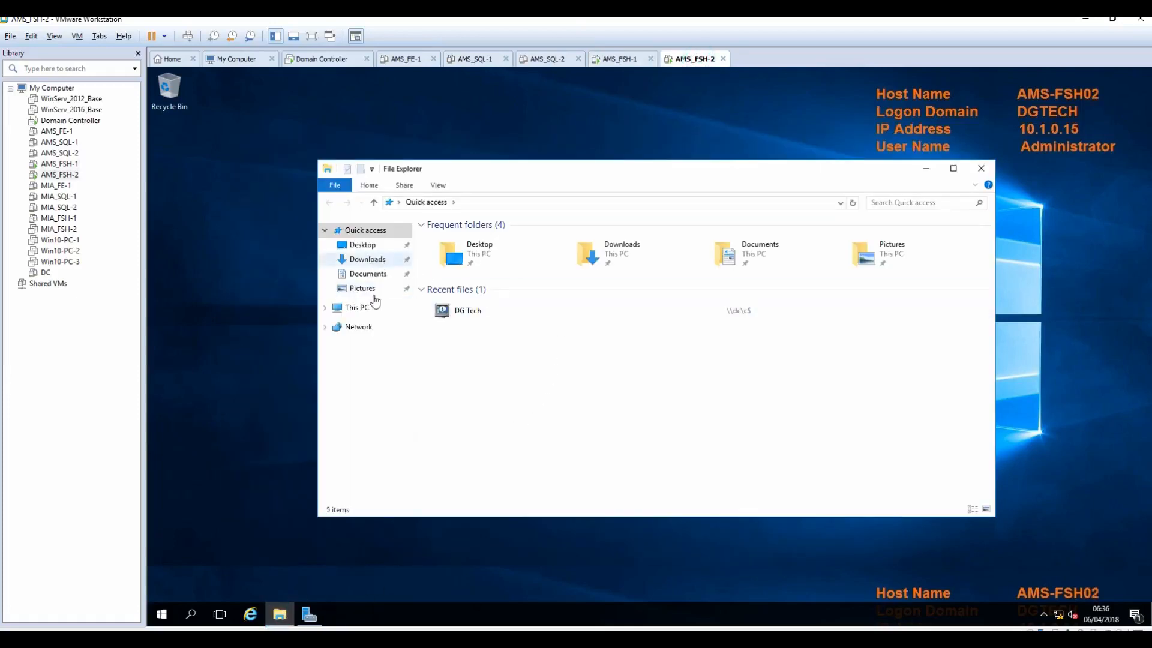
{"action": "left_click", "coordinate": [324, 308]}
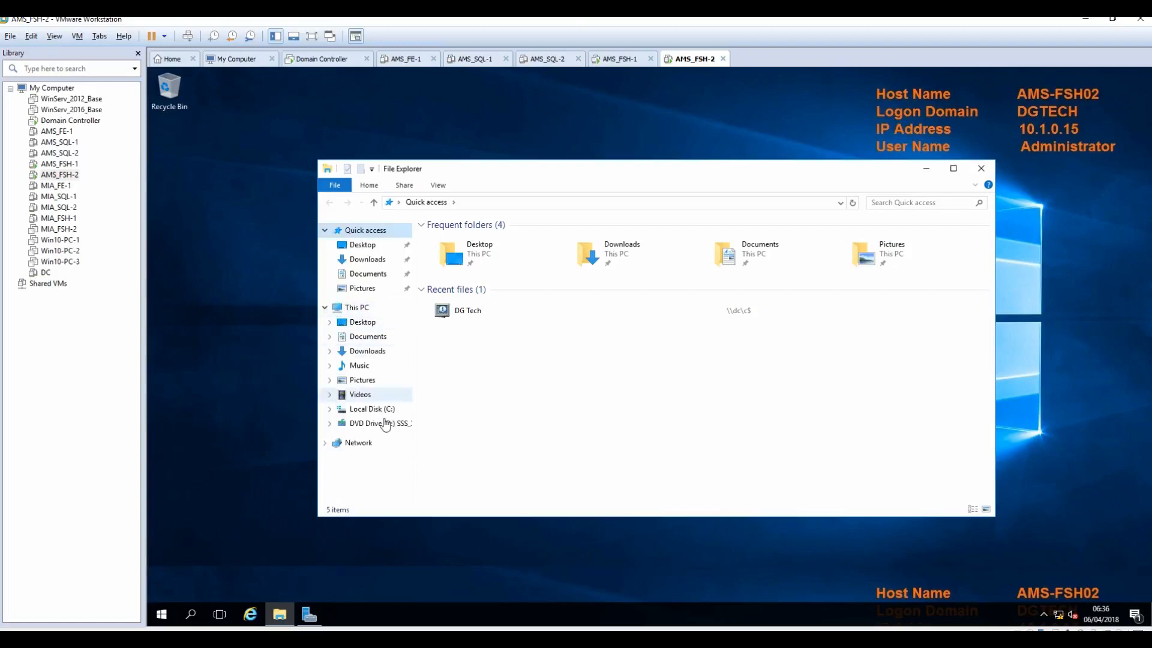
{"action": "left_click", "coordinate": [372, 408]}
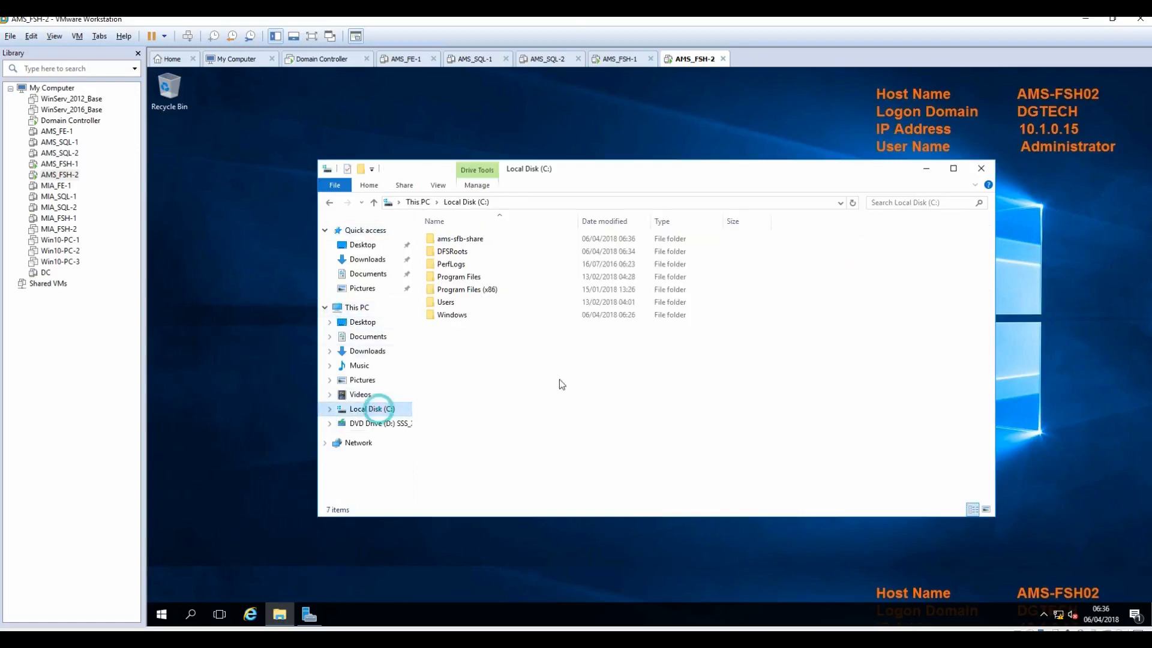
{"action": "double_click", "coordinate": [453, 240]}
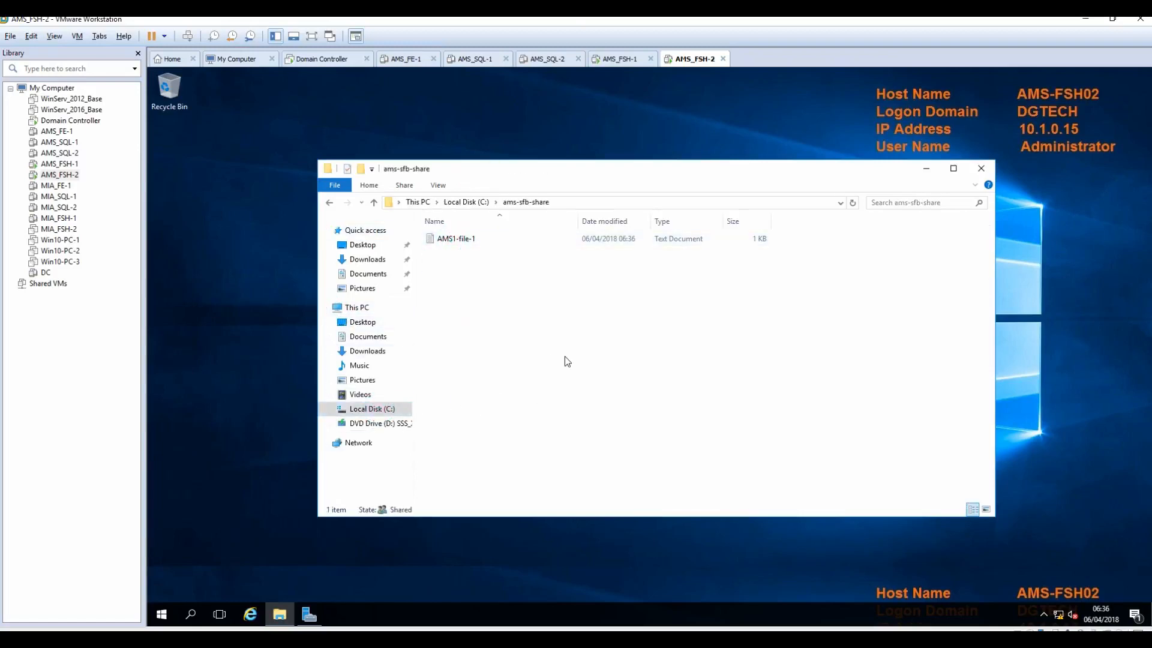
{"action": "left_click_drag", "start_coordinate": [722, 222], "coordinate": [776, 221]}
{"action": "right_click", "coordinate": [450, 239]}
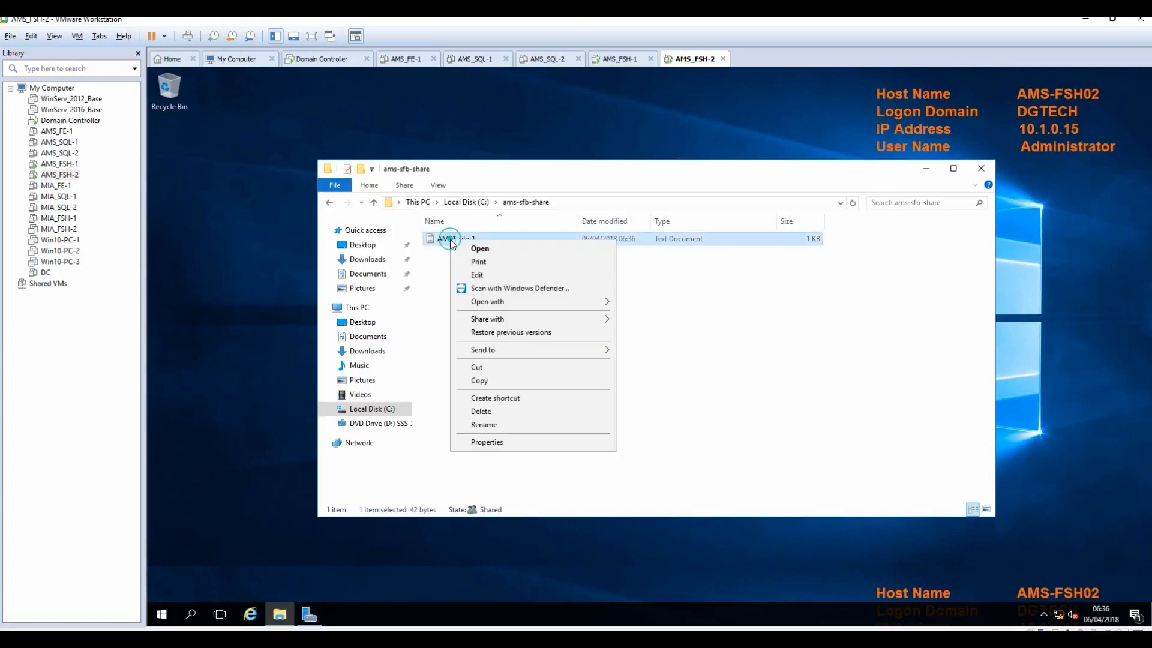
{"action": "left_click", "coordinate": [480, 275]}
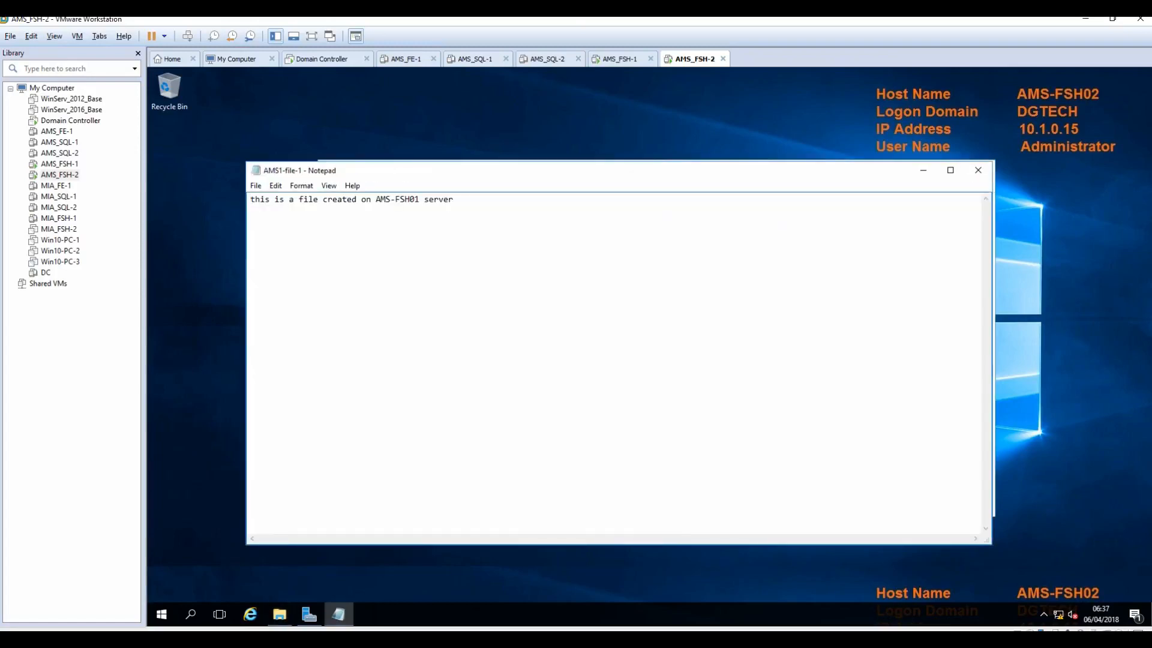
{"action": "left_click", "coordinate": [978, 171]}
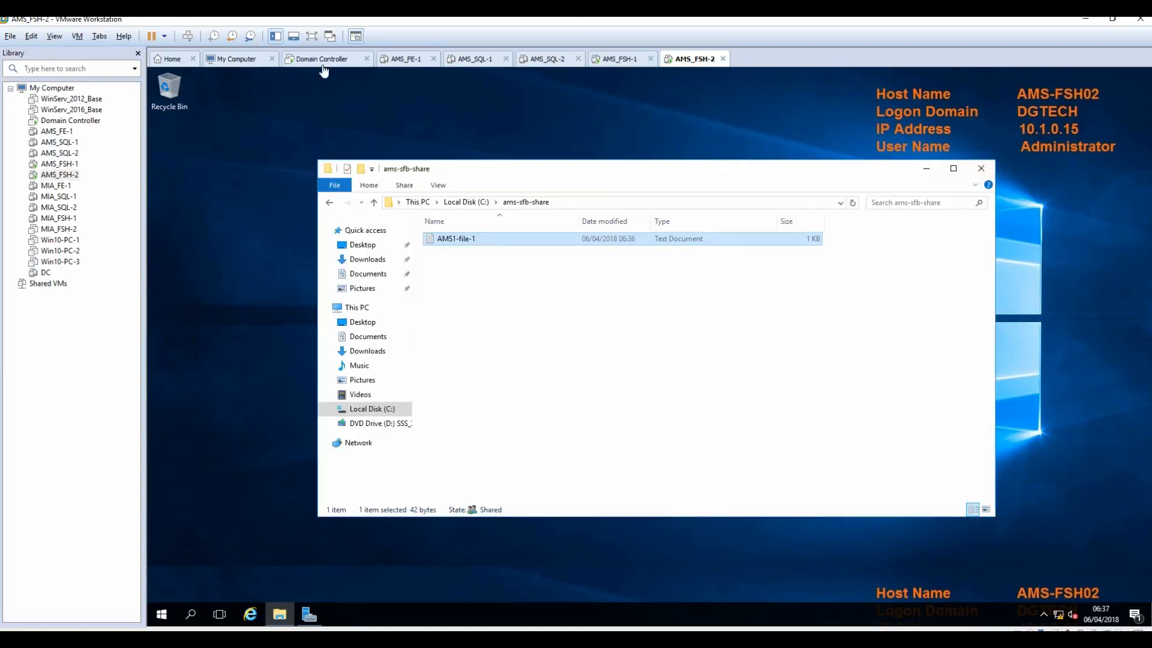
{"action": "left_click", "coordinate": [322, 60]}
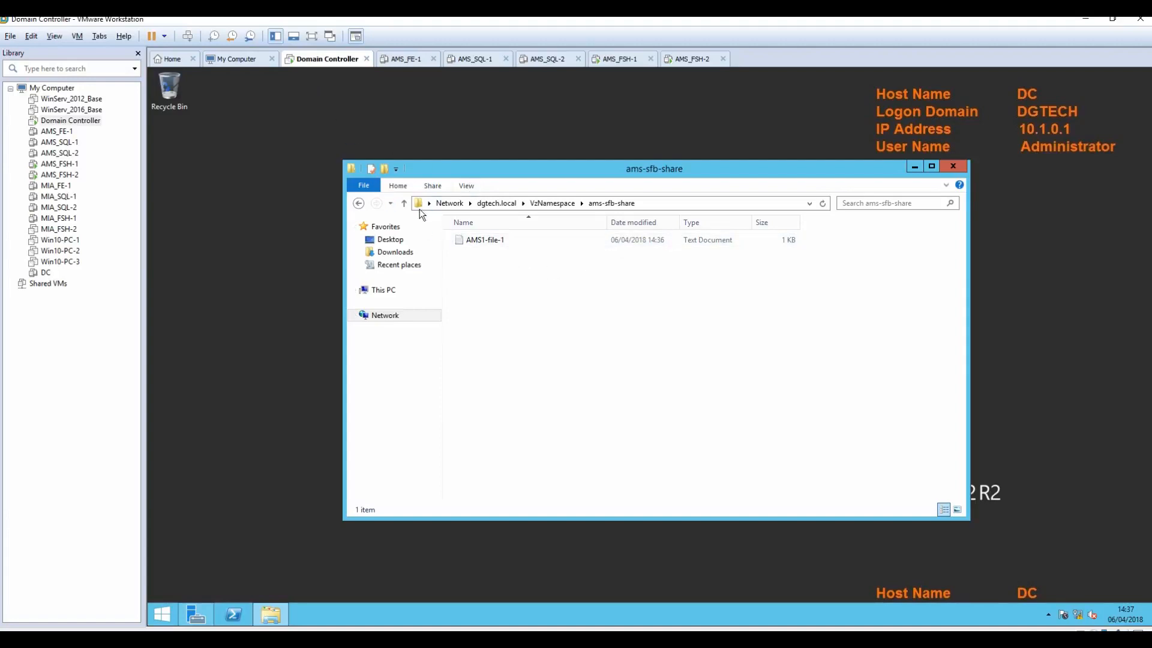
Step: Check the full VzNamespace path of ams-sfb-share in the Domain Controller's address bar, then return to AMS-FSH01
{"action": "left_click", "coordinate": [691, 204]}
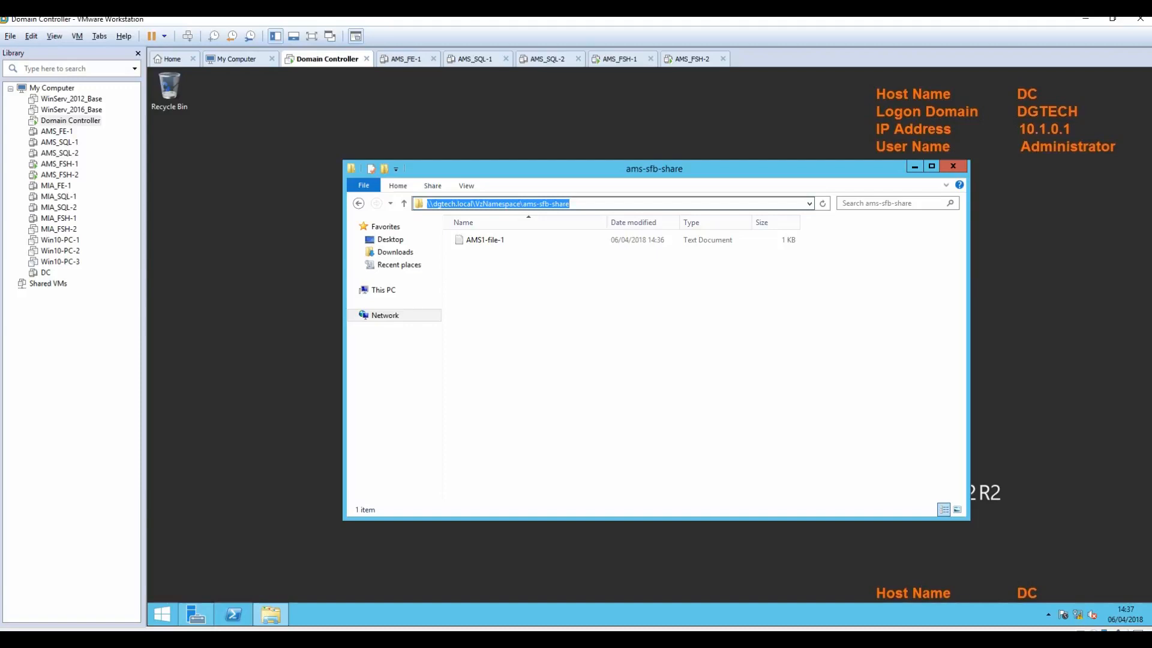
{"action": "left_click", "coordinate": [725, 379]}
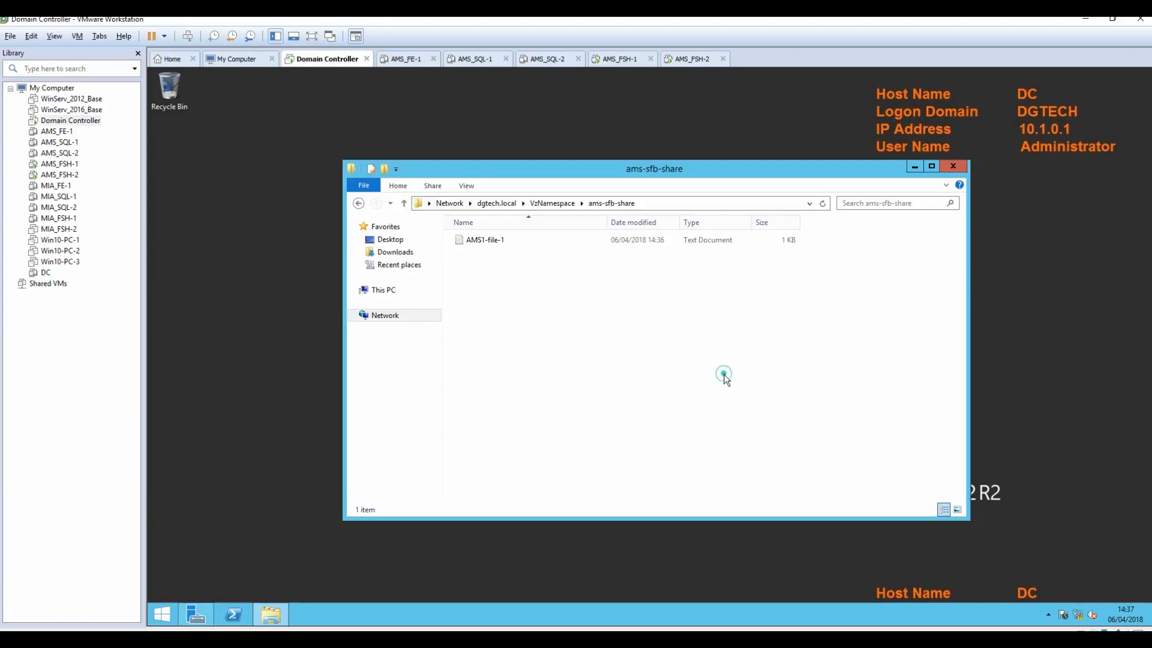
{"action": "left_click", "coordinate": [618, 62]}
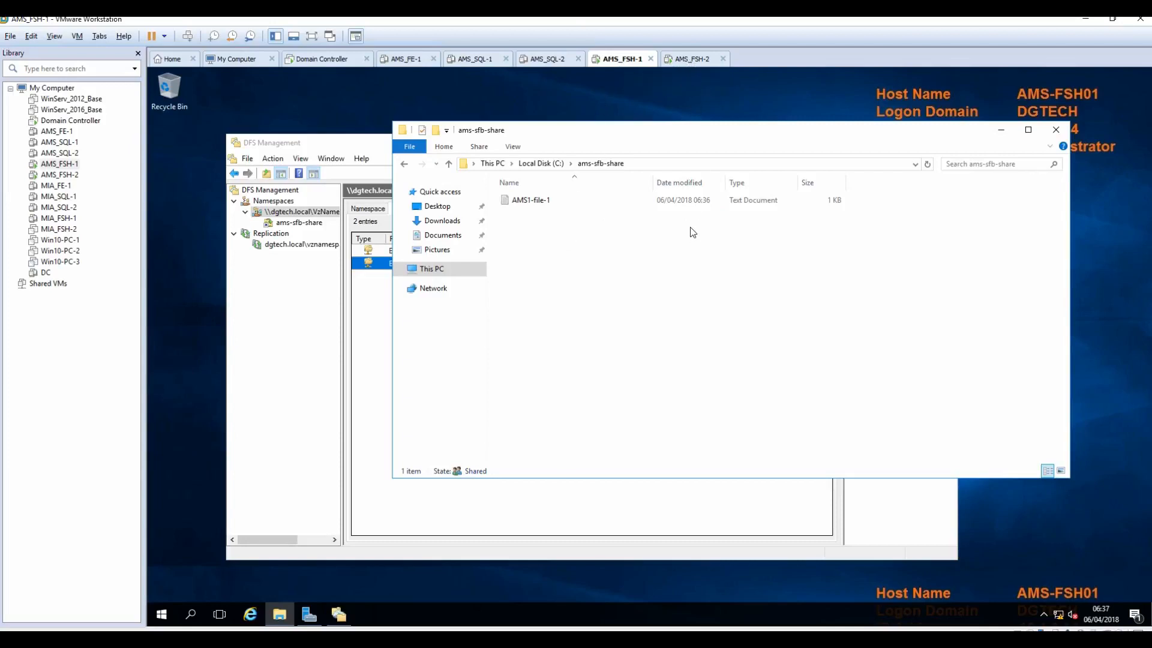
Step: Create the folders ams-sql-share and ams-sql-wit at the root of C: on AMS-FSH01
{"action": "key", "text": "alt+Tab"}
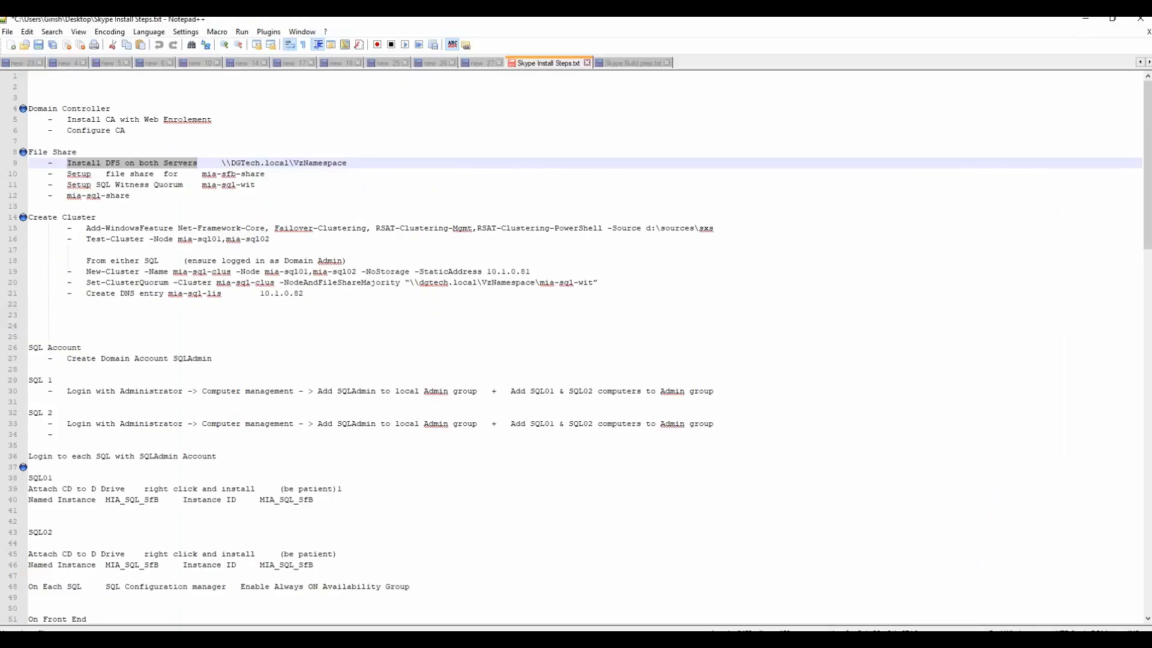
{"action": "key", "text": "alt+Tab"}
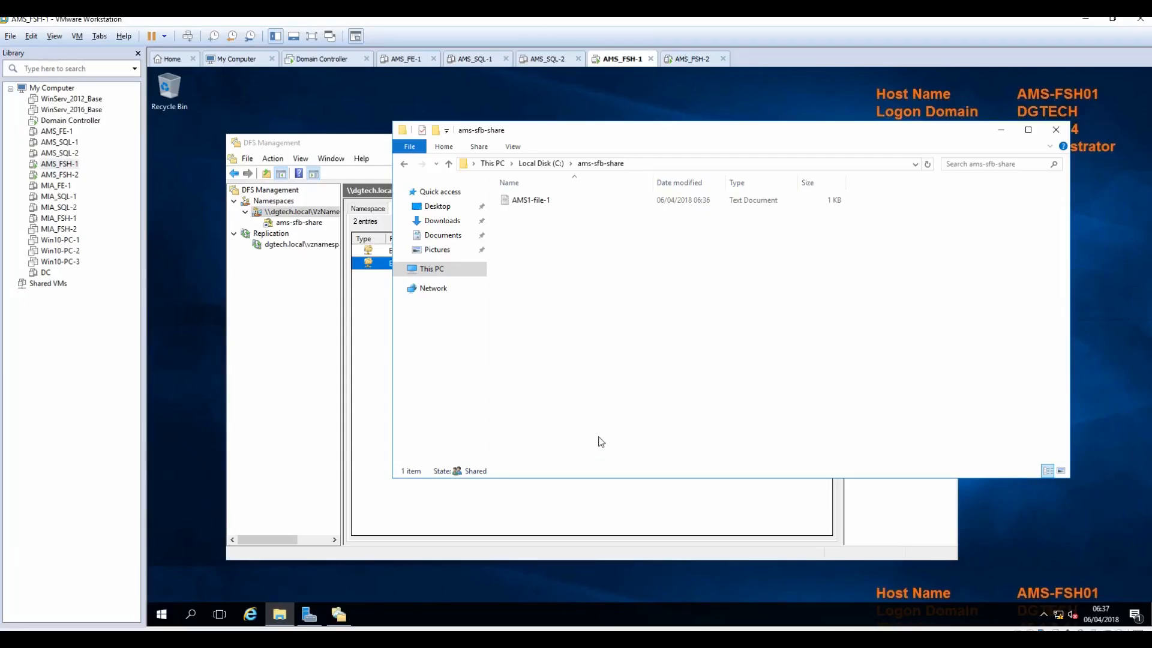
{"action": "left_click", "coordinate": [537, 163]}
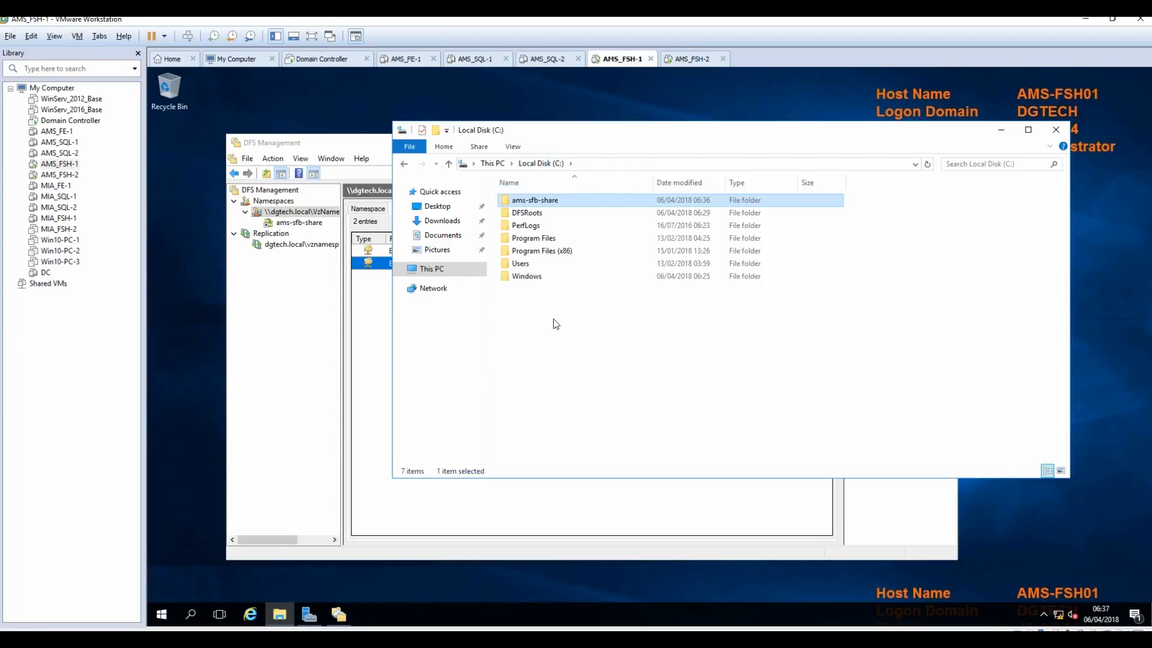
{"action": "right_click", "coordinate": [547, 323]}
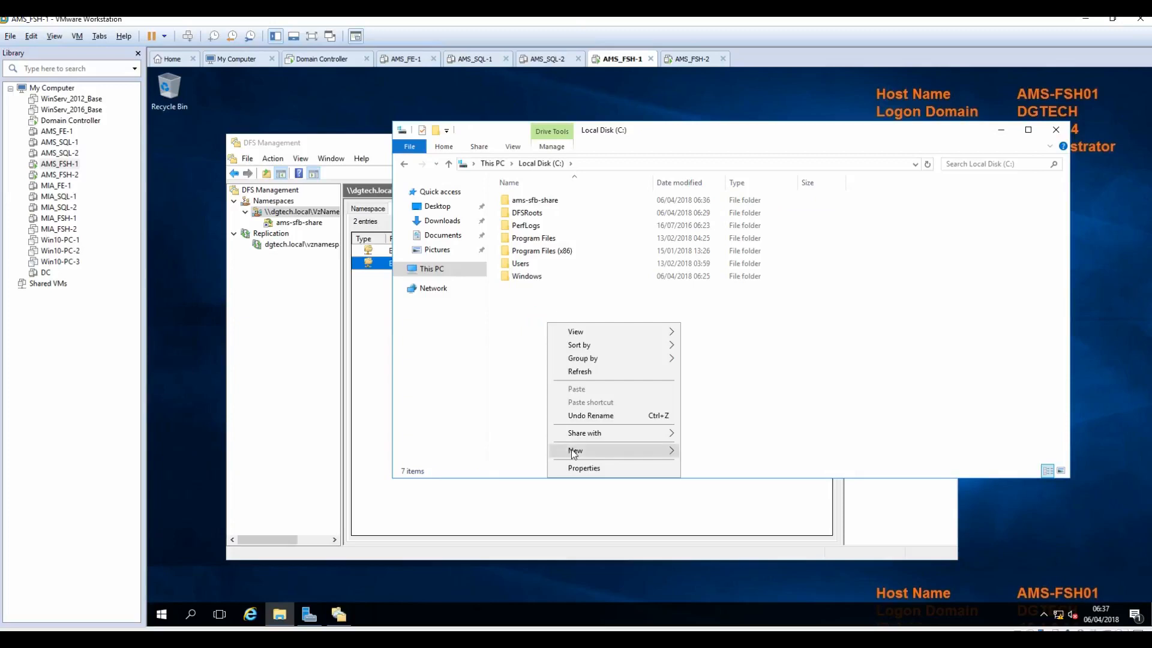
{"action": "mouse_move", "coordinate": [646, 451]}
{"action": "left_click", "coordinate": [707, 452]}
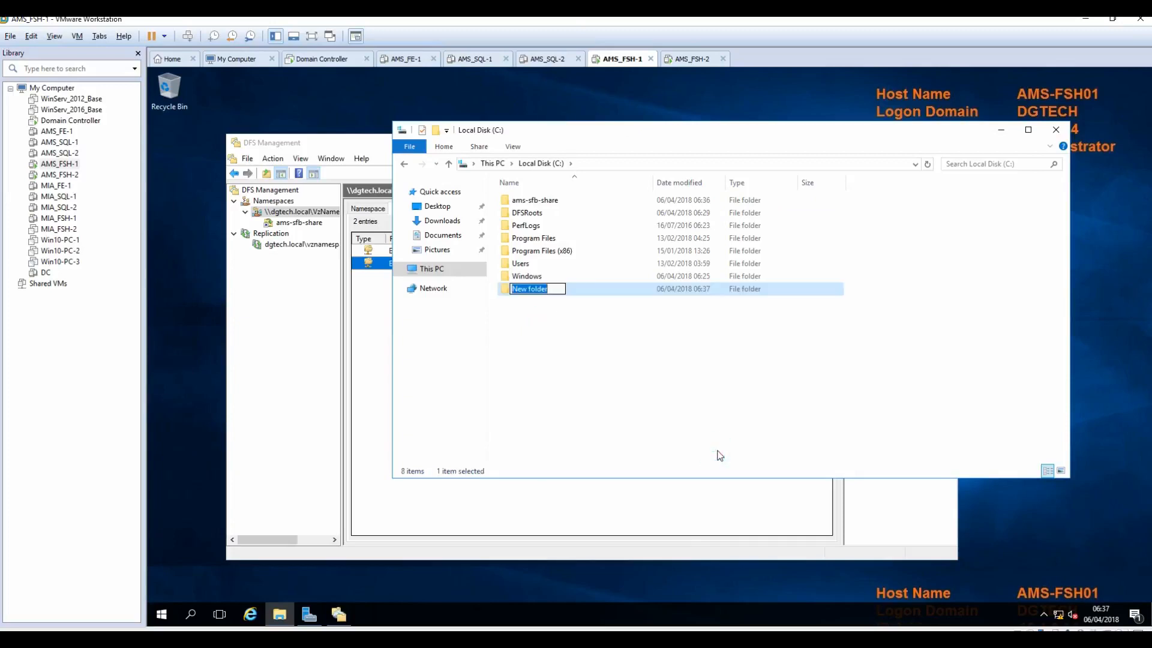
{"action": "type", "text": "ams-sql-share"}
{"action": "key", "text": "Return"}
{"action": "right_click", "coordinate": [543, 338]}
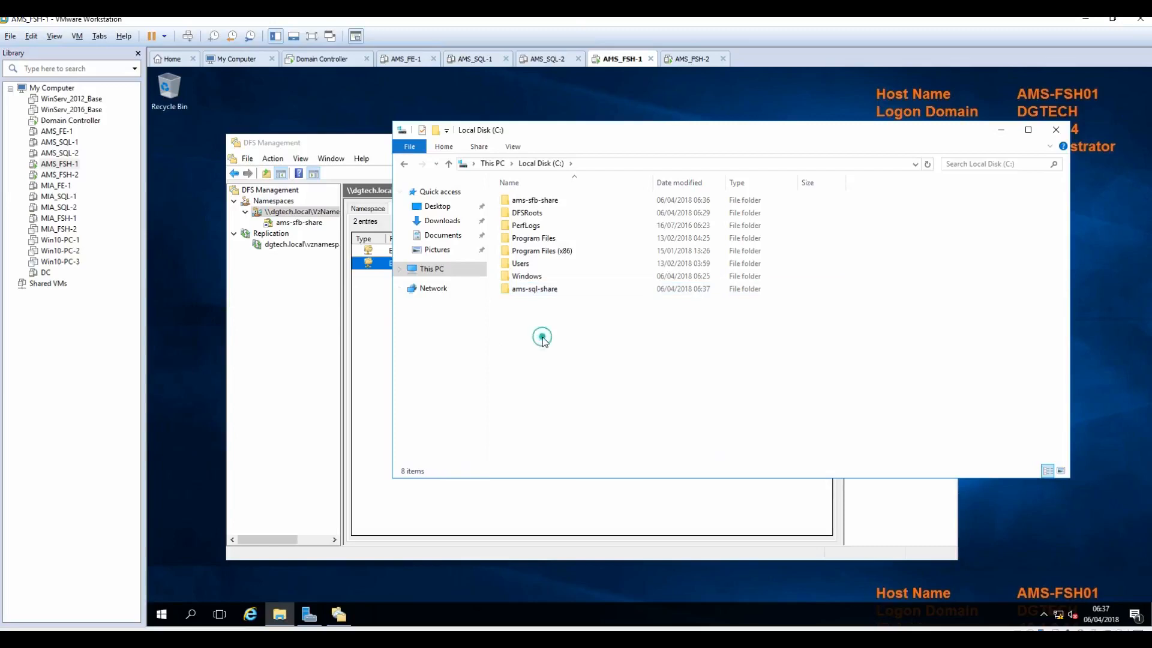
{"action": "mouse_move", "coordinate": [596, 471]}
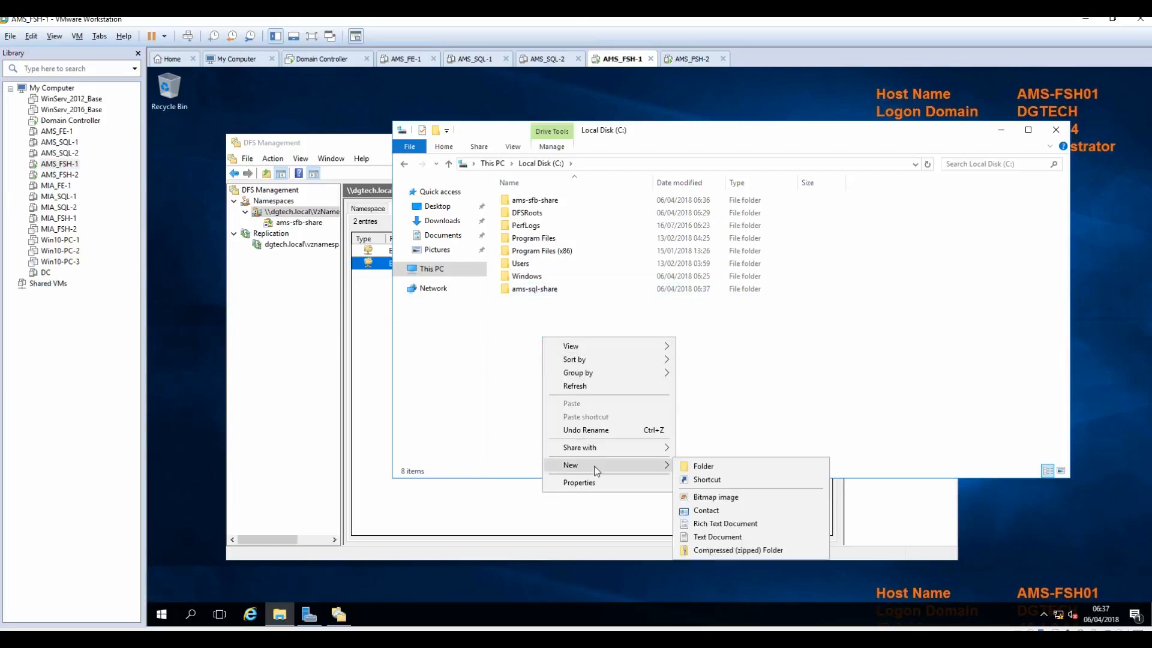
{"action": "left_click", "coordinate": [711, 466]}
{"action": "type", "text": "ams-sql-wit"}
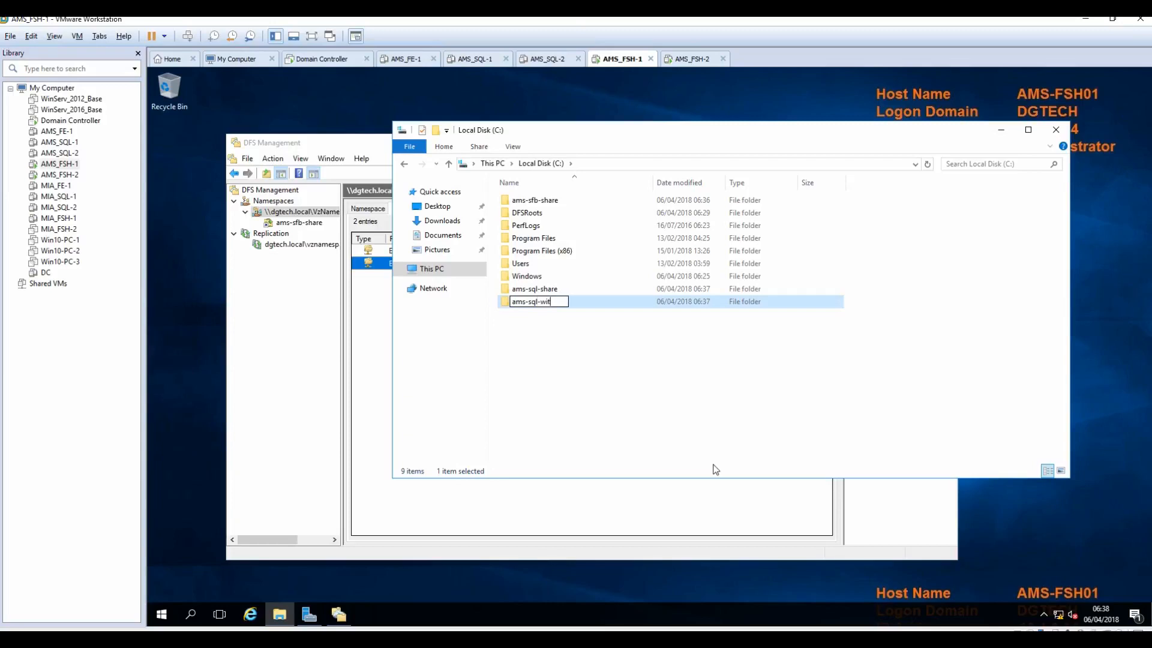
{"action": "key", "text": "Return"}
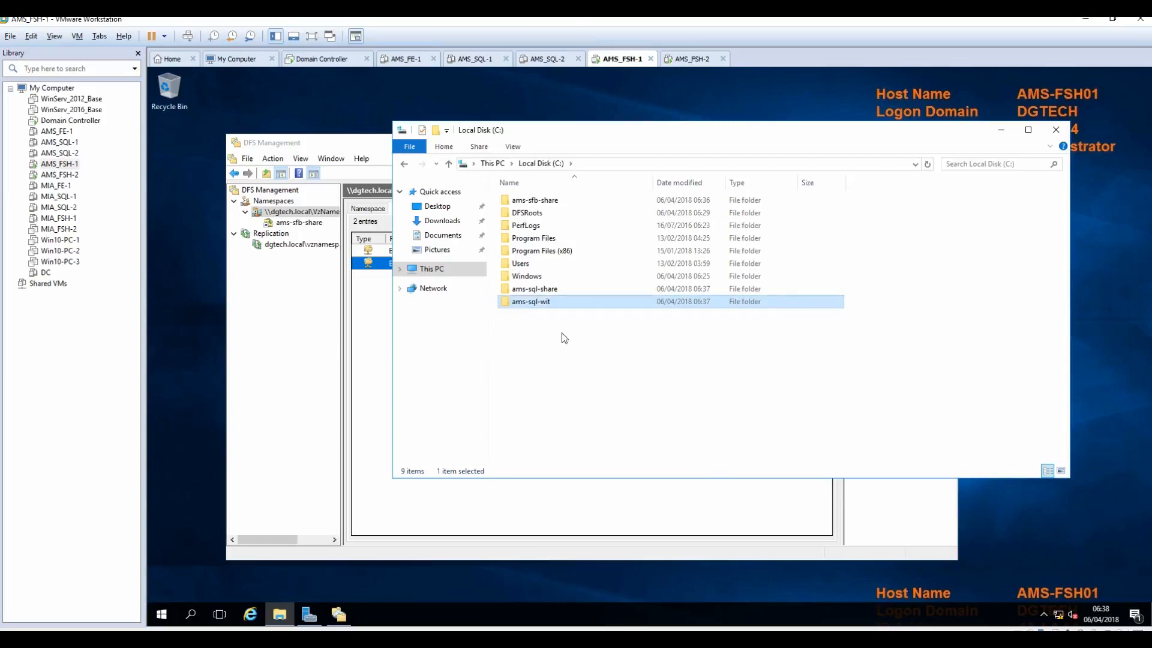
Step: Share ams-sql-share via Advanced Sharing, granting Everyone Full Control
{"action": "right_click", "coordinate": [530, 290]}
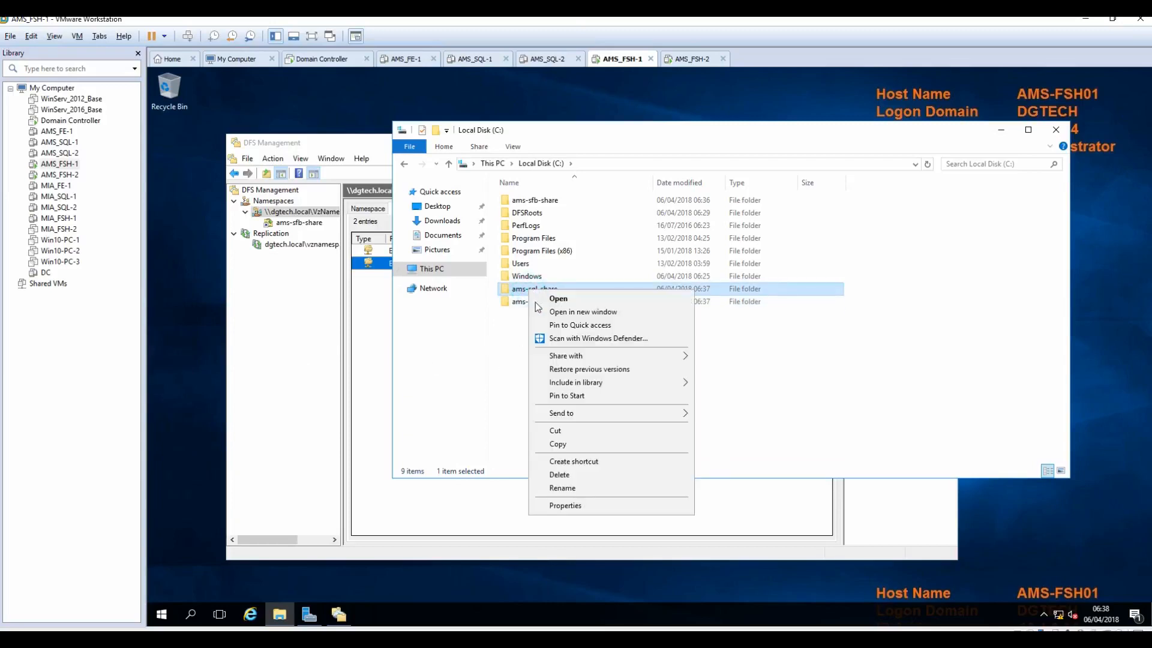
{"action": "left_click", "coordinate": [583, 506]}
{"action": "left_click", "coordinate": [588, 320]}
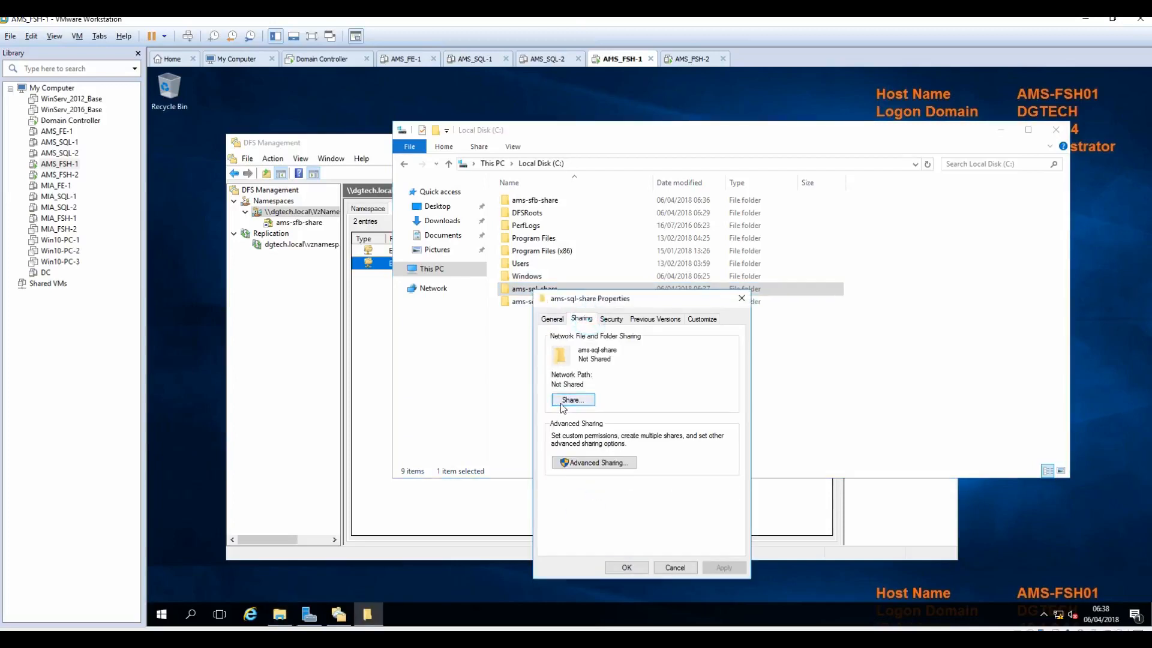
{"action": "left_click", "coordinate": [590, 464]}
{"action": "left_click", "coordinate": [567, 342]}
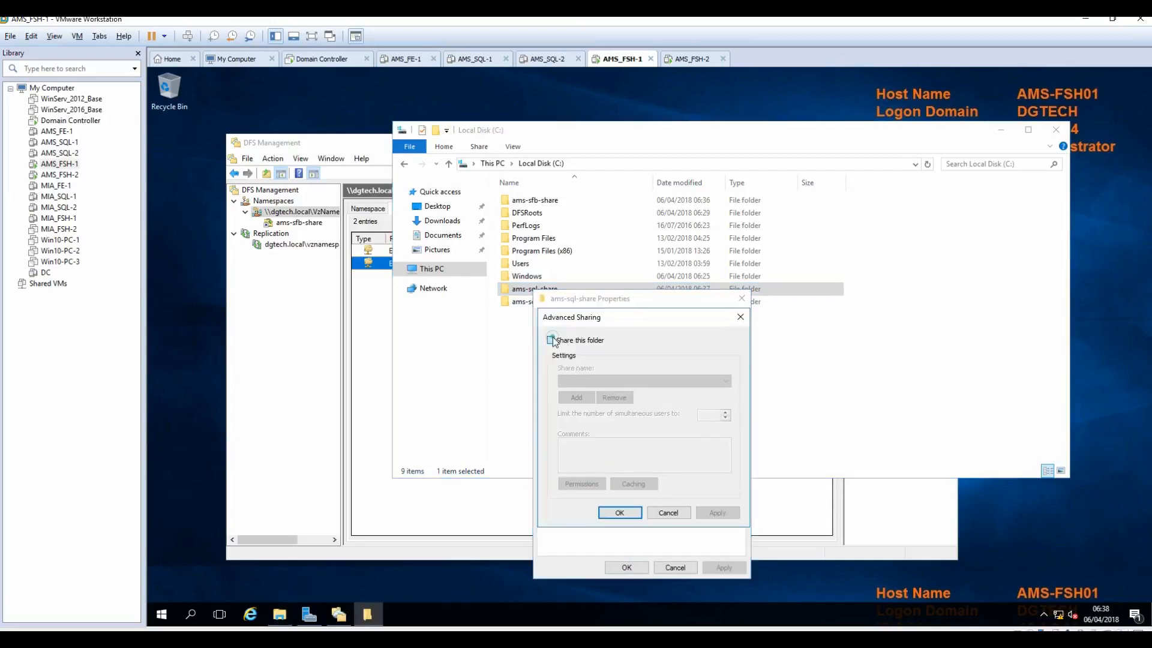
{"action": "left_click", "coordinate": [582, 484]}
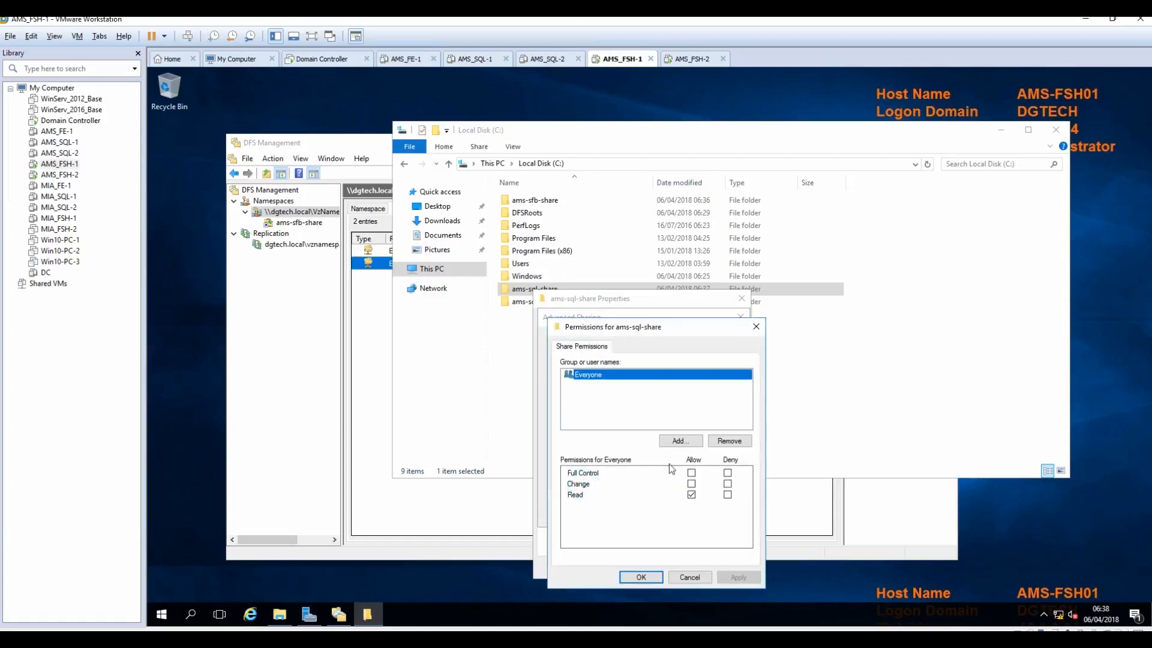
{"action": "left_click", "coordinate": [691, 474]}
{"action": "left_click", "coordinate": [738, 576]}
{"action": "left_click", "coordinate": [641, 576]}
{"action": "left_click", "coordinate": [716, 512]}
{"action": "left_click", "coordinate": [619, 512]}
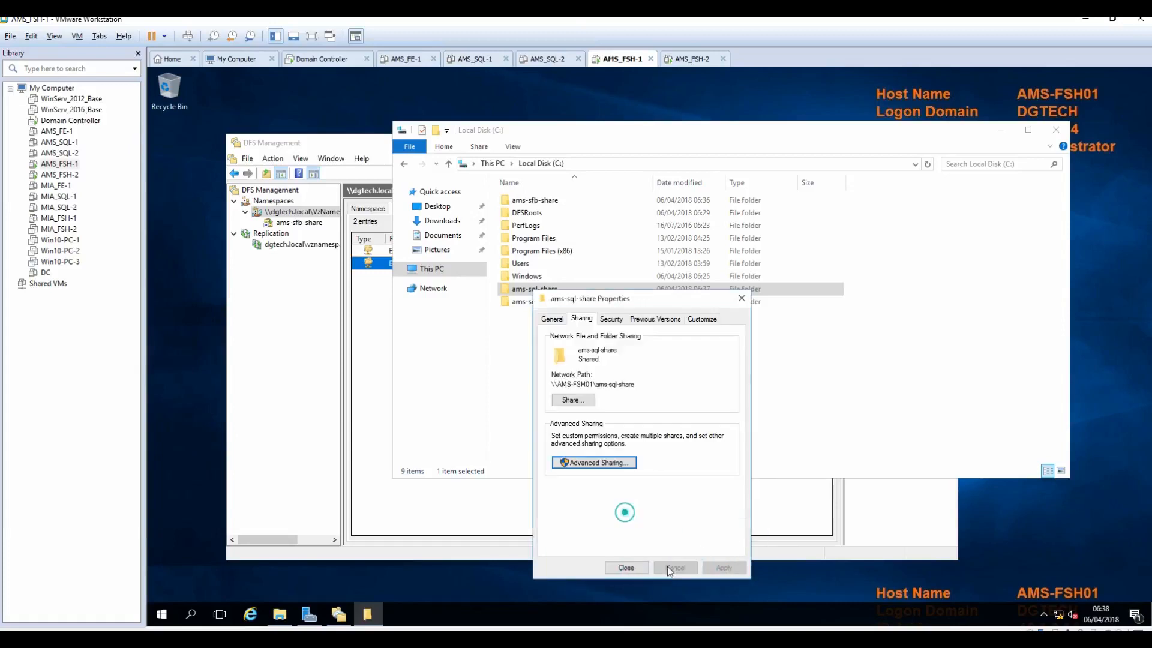
{"action": "left_click", "coordinate": [626, 568]}
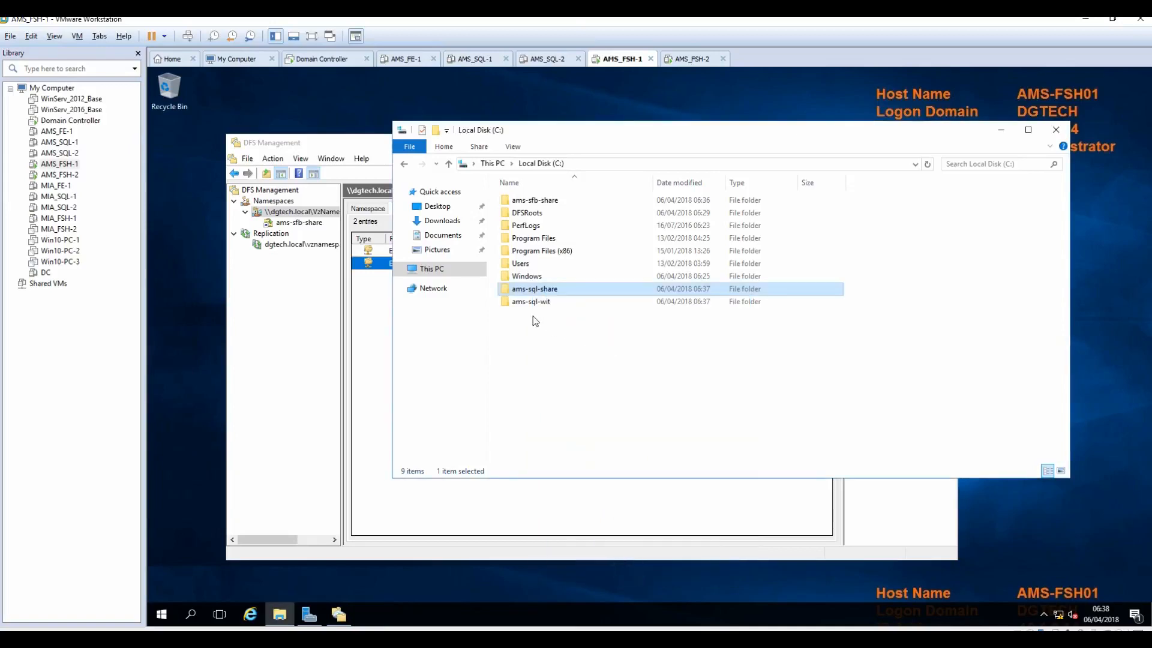
{"action": "left_click", "coordinate": [522, 303]}
Step: Share ams-sql-wit on AMS-FSH01 via Advanced Sharing with Everyone at Full Control
{"action": "right_click", "coordinate": [524, 310]}
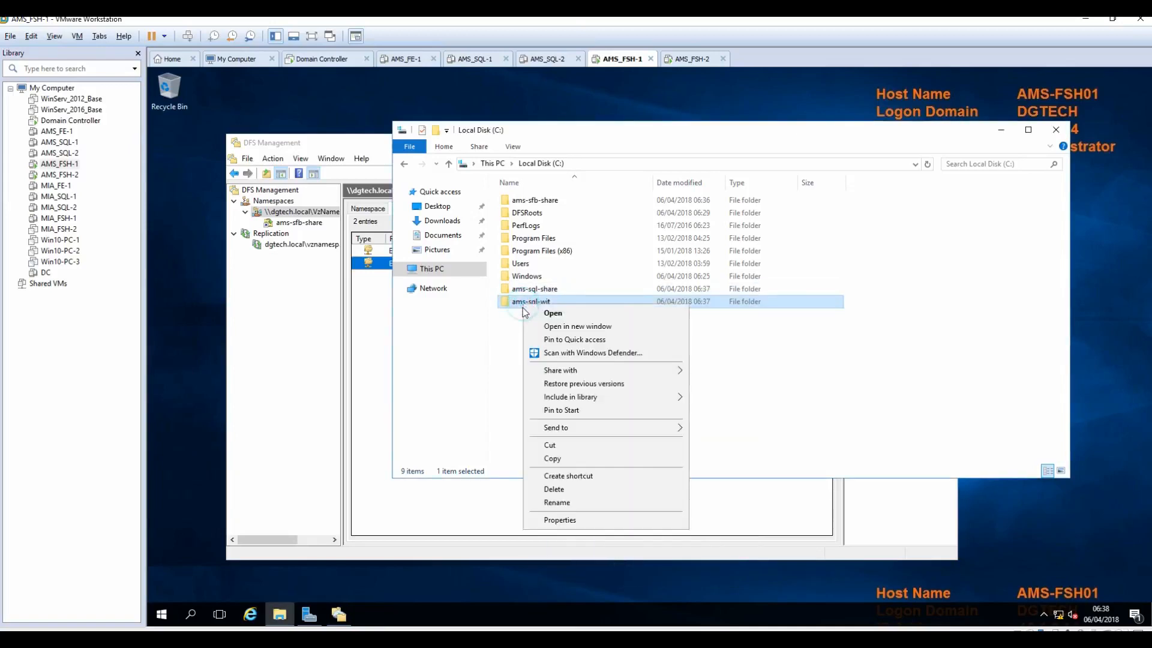
{"action": "left_click", "coordinate": [555, 520]}
{"action": "left_click", "coordinate": [577, 335]}
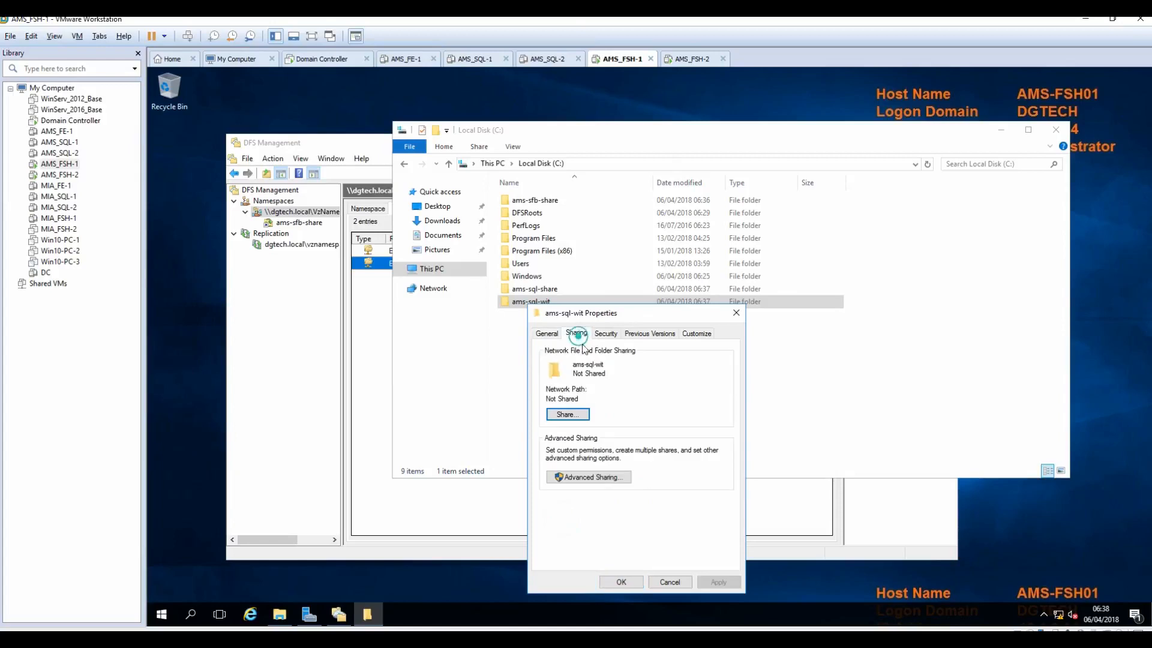
{"action": "left_click", "coordinate": [601, 478]}
{"action": "left_click", "coordinate": [553, 354]}
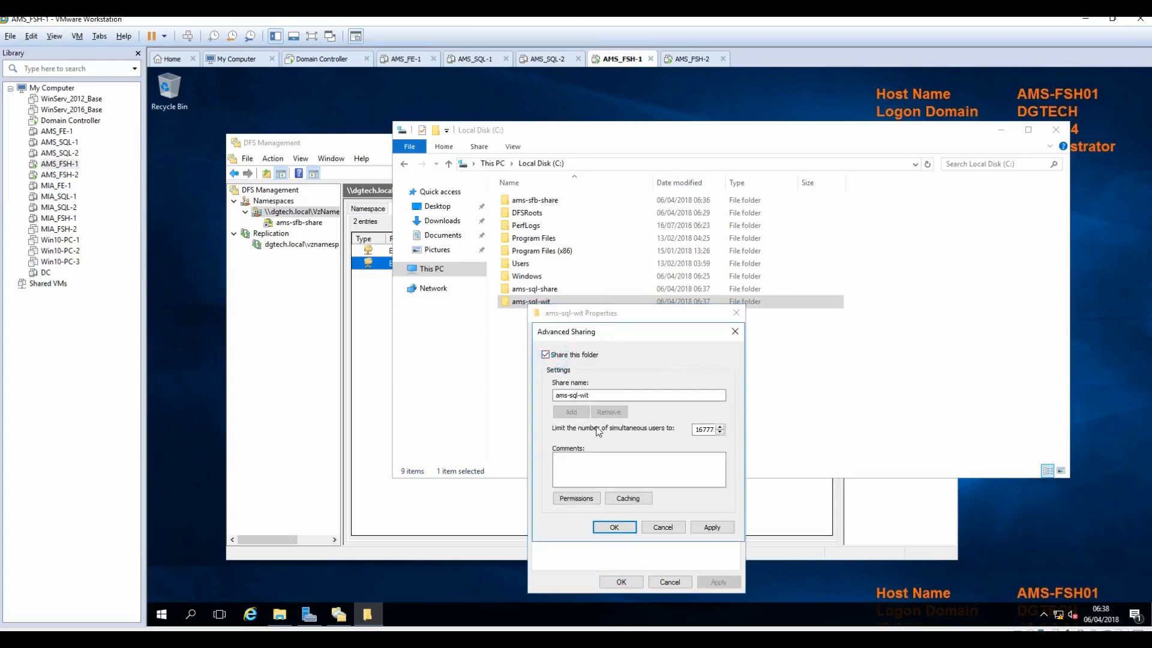
{"action": "left_click", "coordinate": [583, 500]}
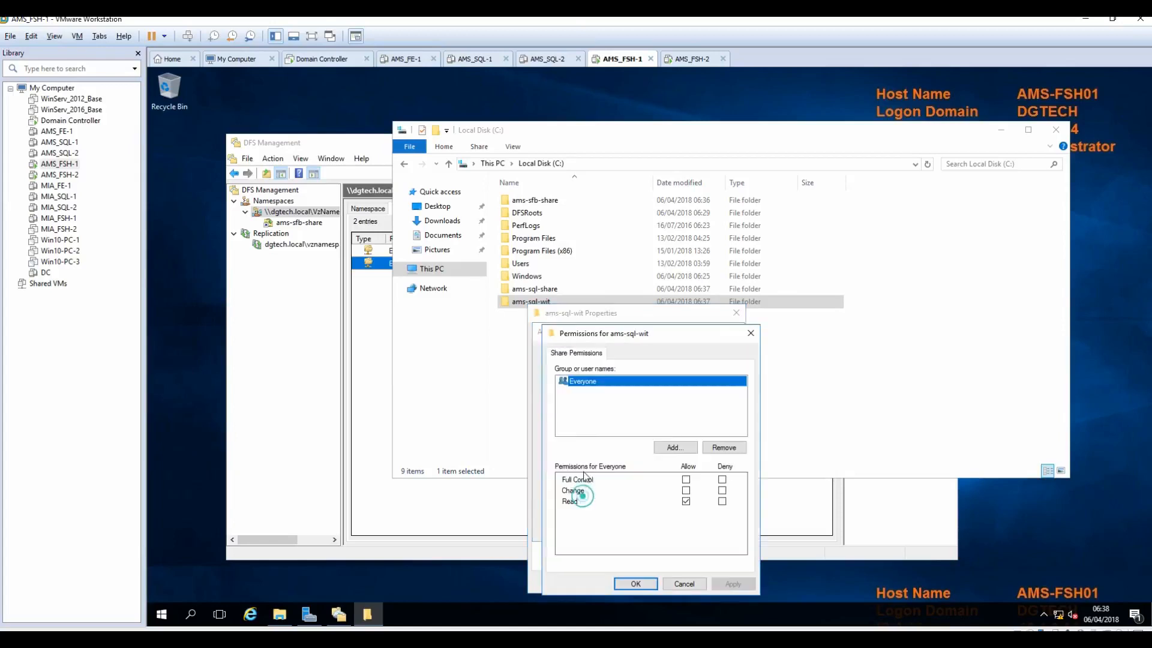
{"action": "left_click", "coordinate": [686, 490]}
{"action": "left_click", "coordinate": [733, 584]}
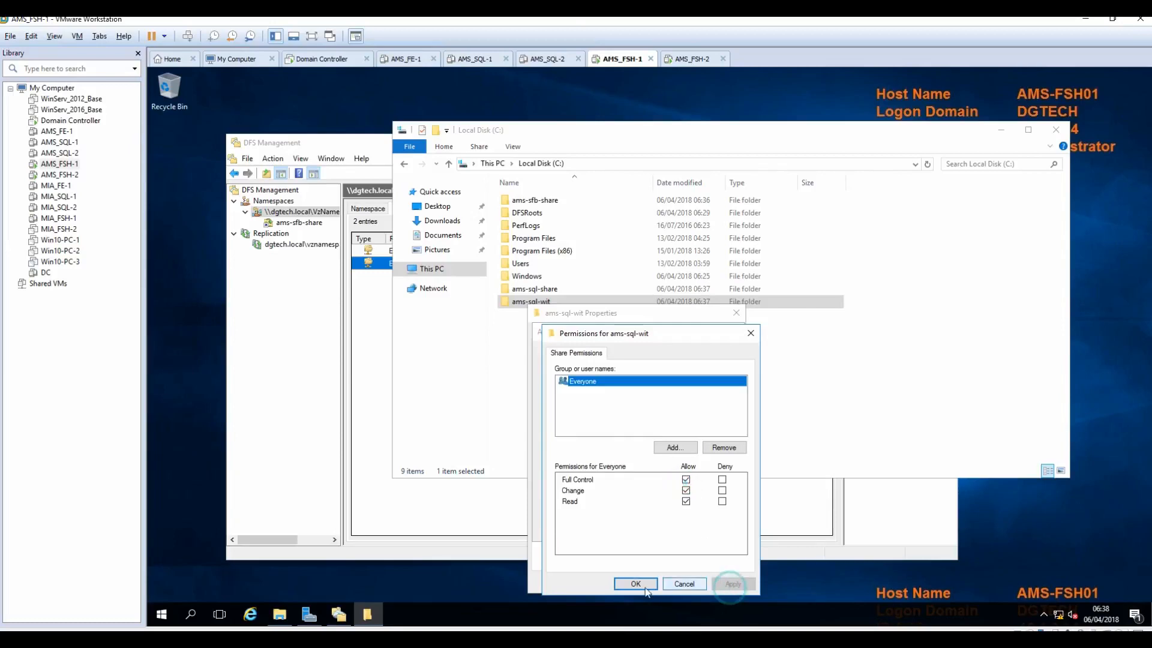
{"action": "left_click", "coordinate": [634, 584]}
{"action": "left_click", "coordinate": [712, 527]}
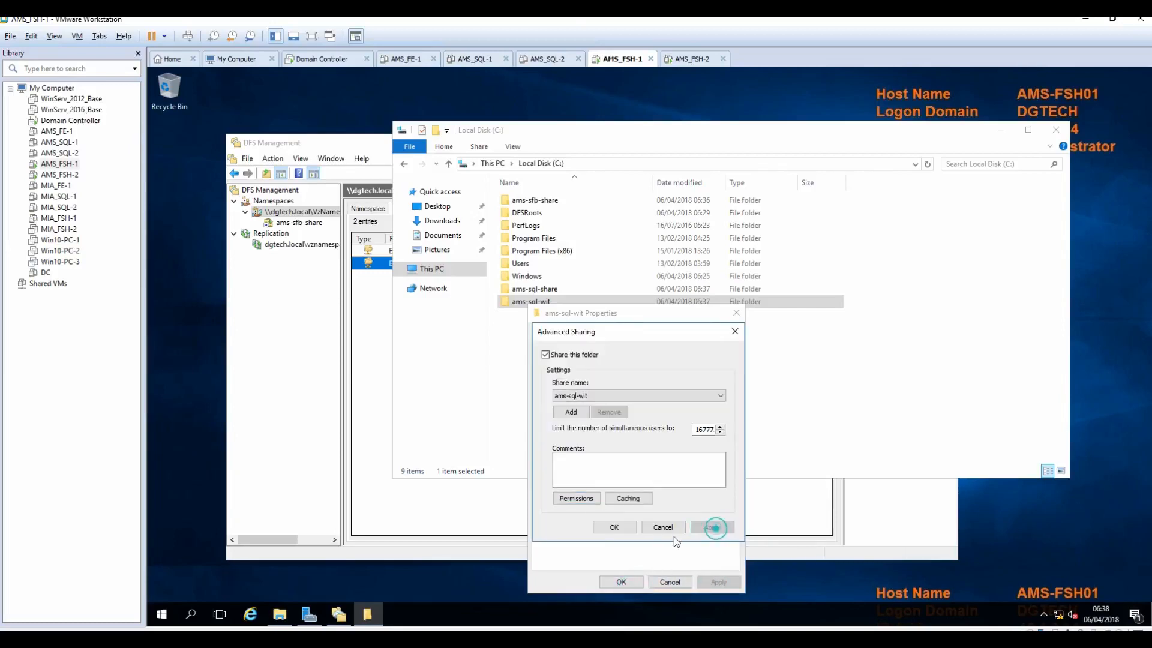
{"action": "left_click", "coordinate": [615, 527]}
{"action": "left_click", "coordinate": [620, 582]}
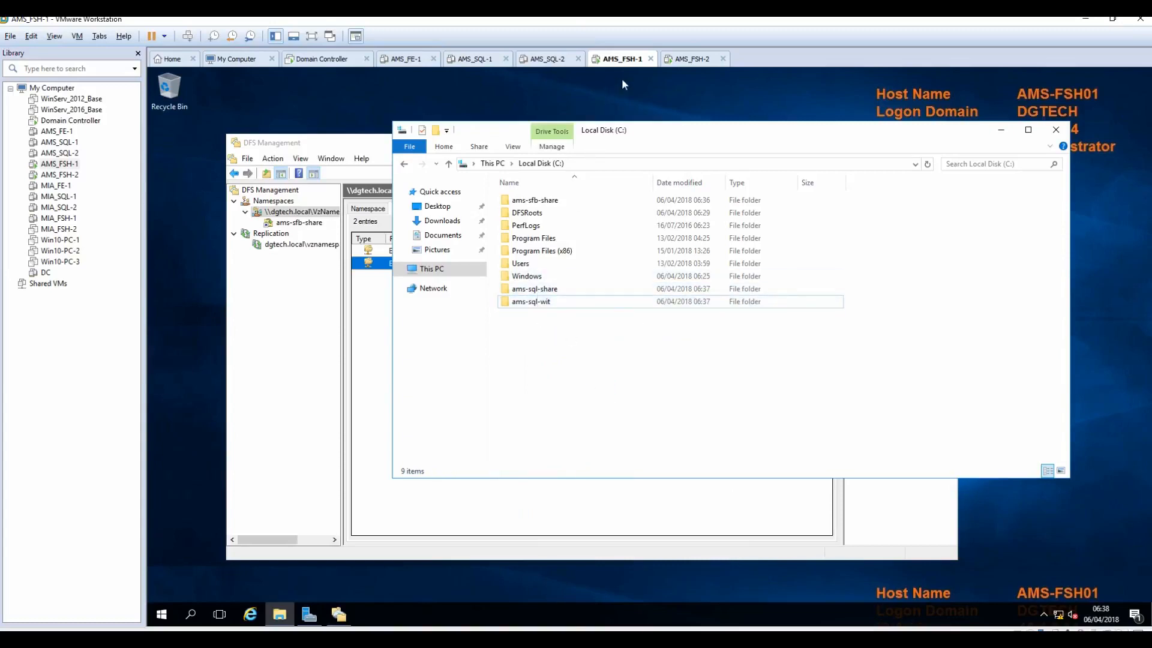
{"action": "left_click", "coordinate": [690, 59]}
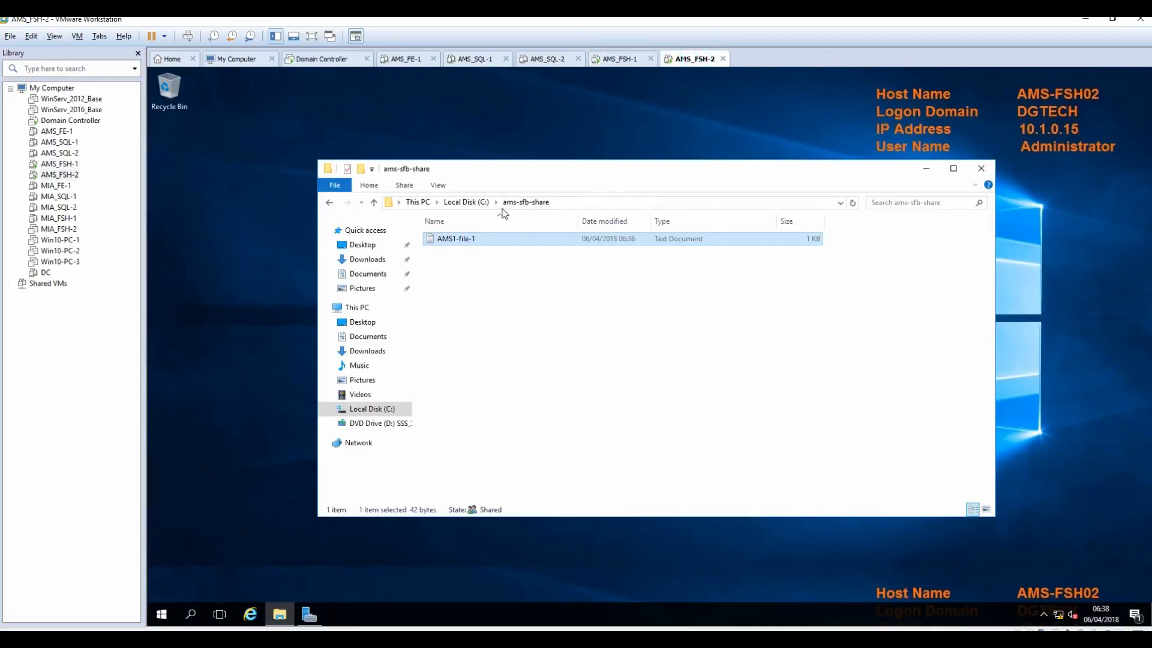
Step: On AMS-FSH02, create new folders ams-sql-share and ams-sql-wit in the root of Local Disk (C:)
{"action": "left_click", "coordinate": [468, 202]}
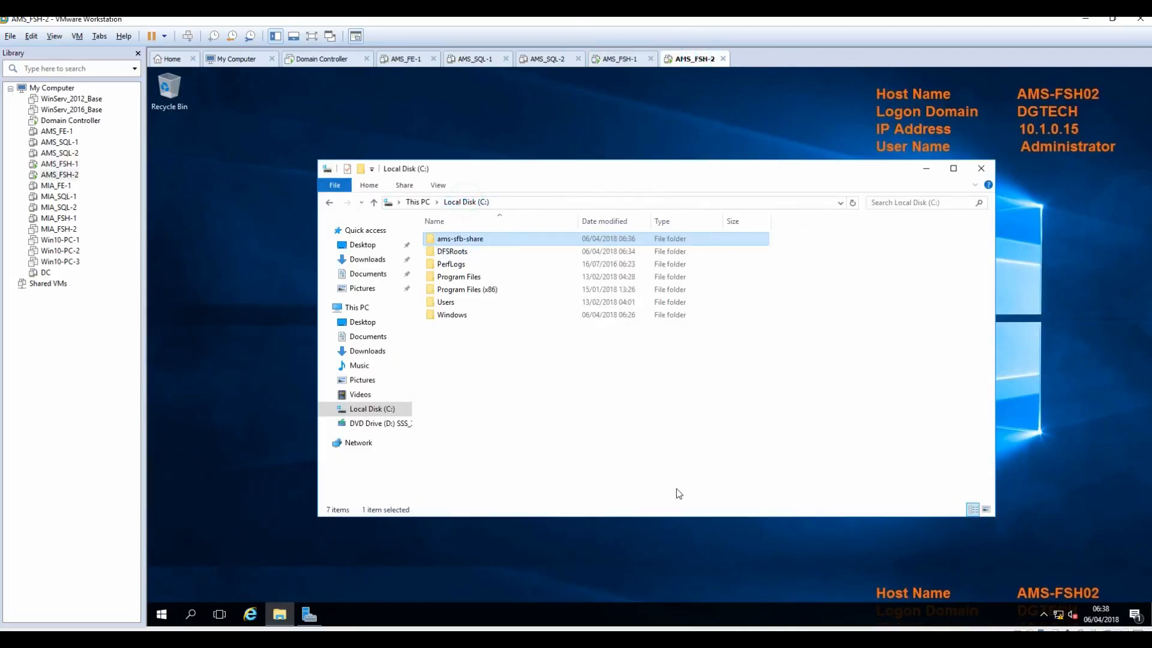
{"action": "right_click", "coordinate": [457, 355]}
{"action": "mouse_move", "coordinate": [534, 484]}
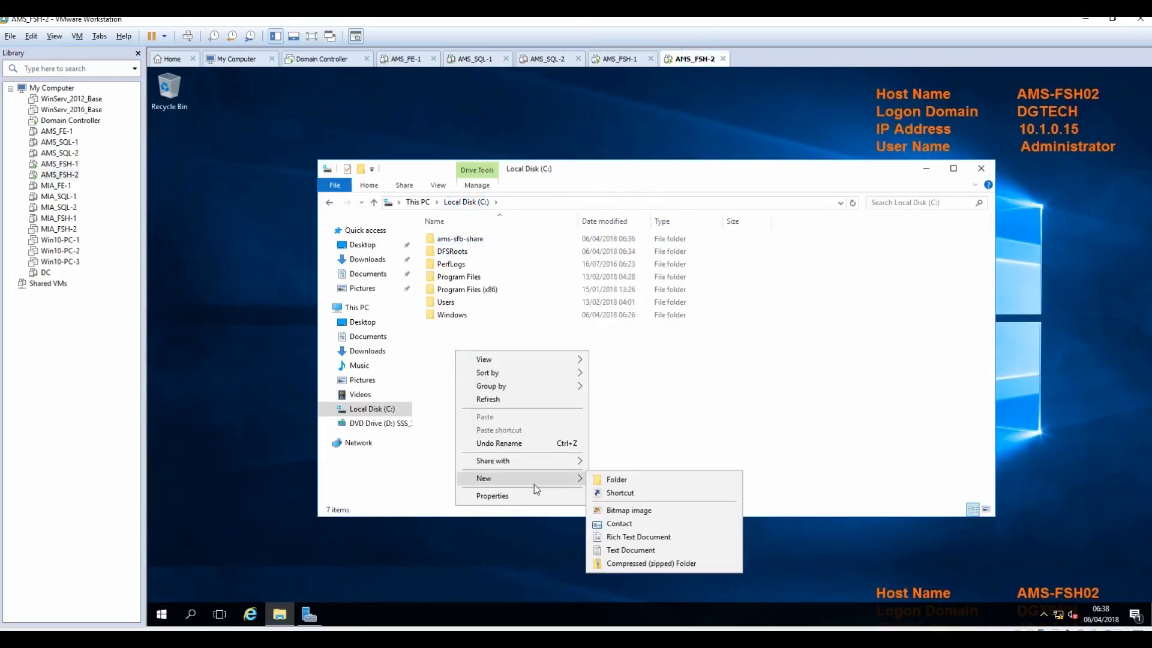
{"action": "left_click", "coordinate": [618, 480]}
{"action": "type", "text": "ams"}
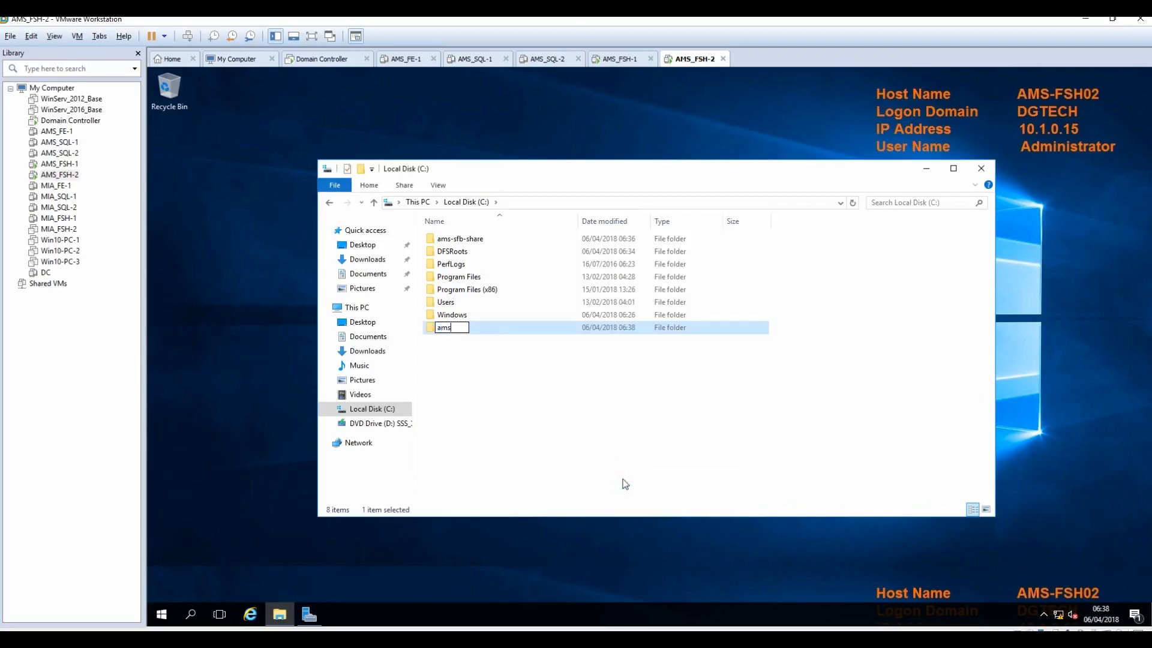
{"action": "type", "text": "-sql-shar"}
{"action": "left_click", "coordinate": [626, 411]}
{"action": "right_click", "coordinate": [478, 367]}
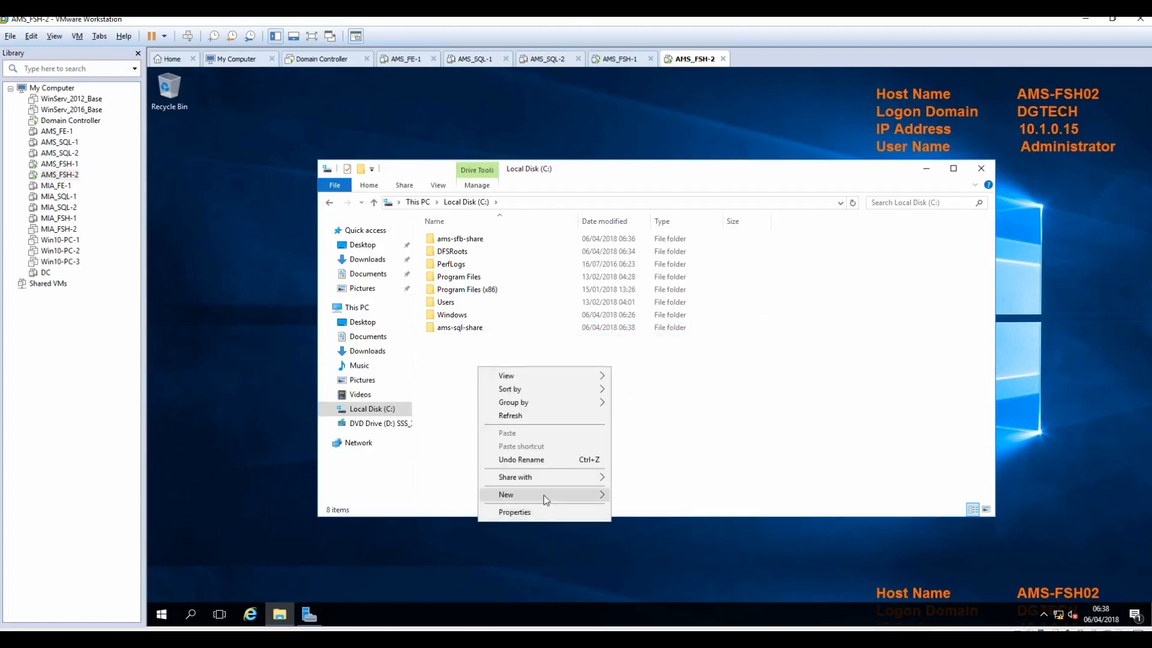
{"action": "mouse_move", "coordinate": [571, 494]}
{"action": "left_click", "coordinate": [673, 492]}
{"action": "type", "text": "ams-sql"}
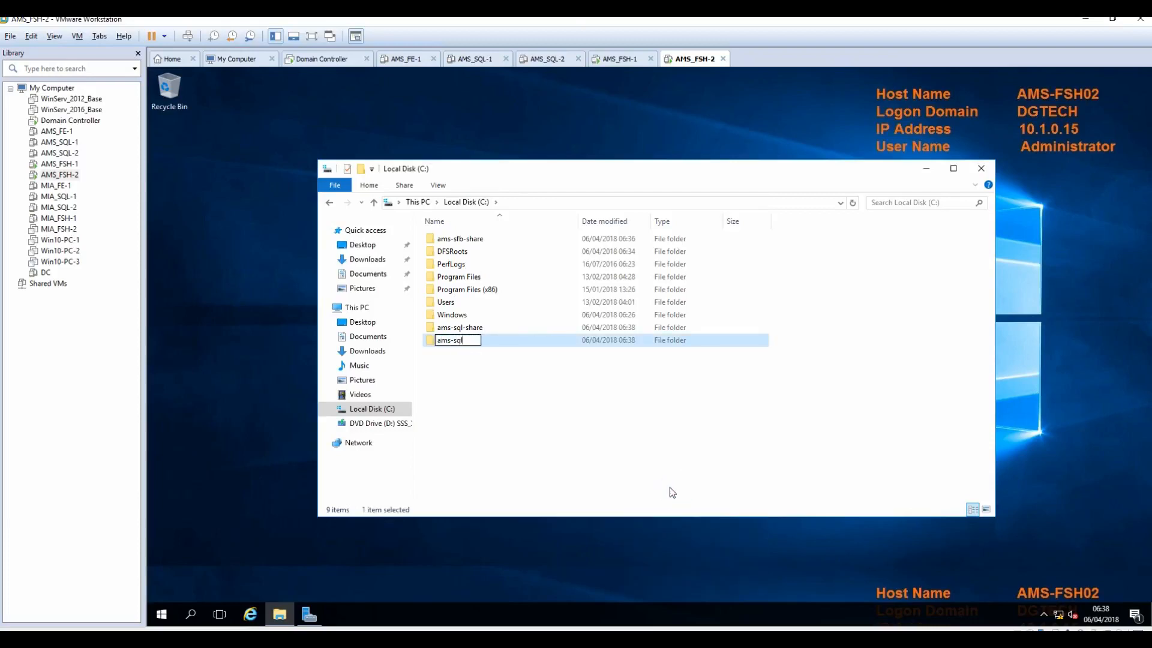
{"action": "type", "text": "-wit"}
{"action": "left_click", "coordinate": [558, 431]}
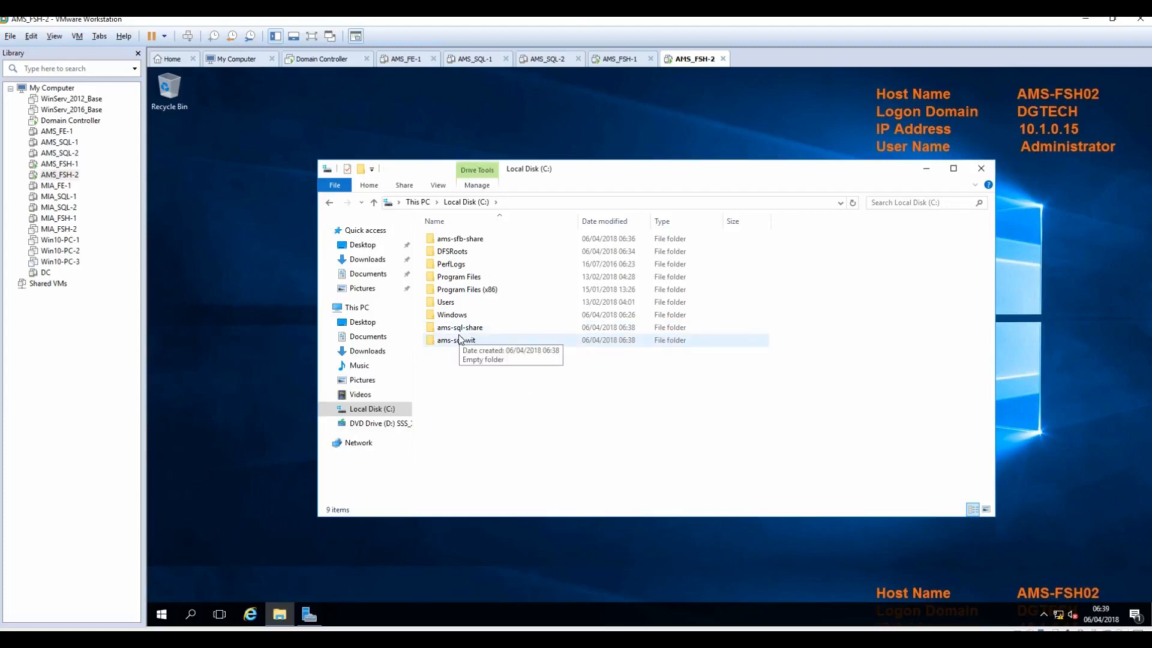
{"action": "left_click", "coordinate": [449, 327]}
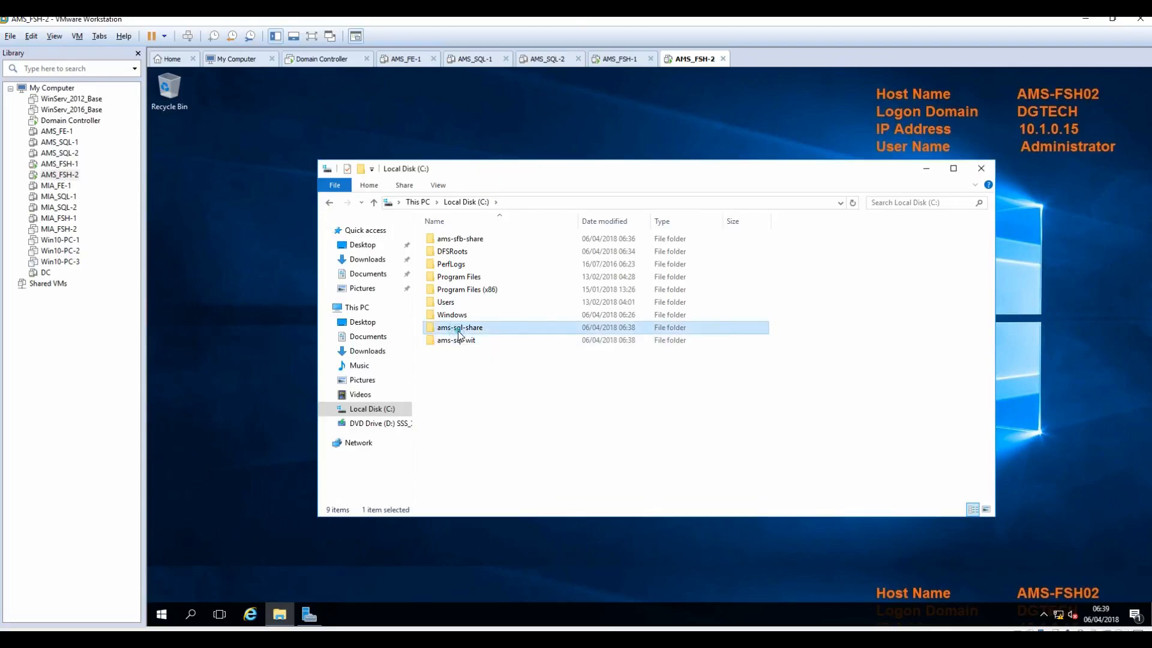
Step: Turn on Advanced Sharing for AMS-FSH02's ams-sql-share folder, giving Everyone Full Control
{"action": "right_click", "coordinate": [458, 332]}
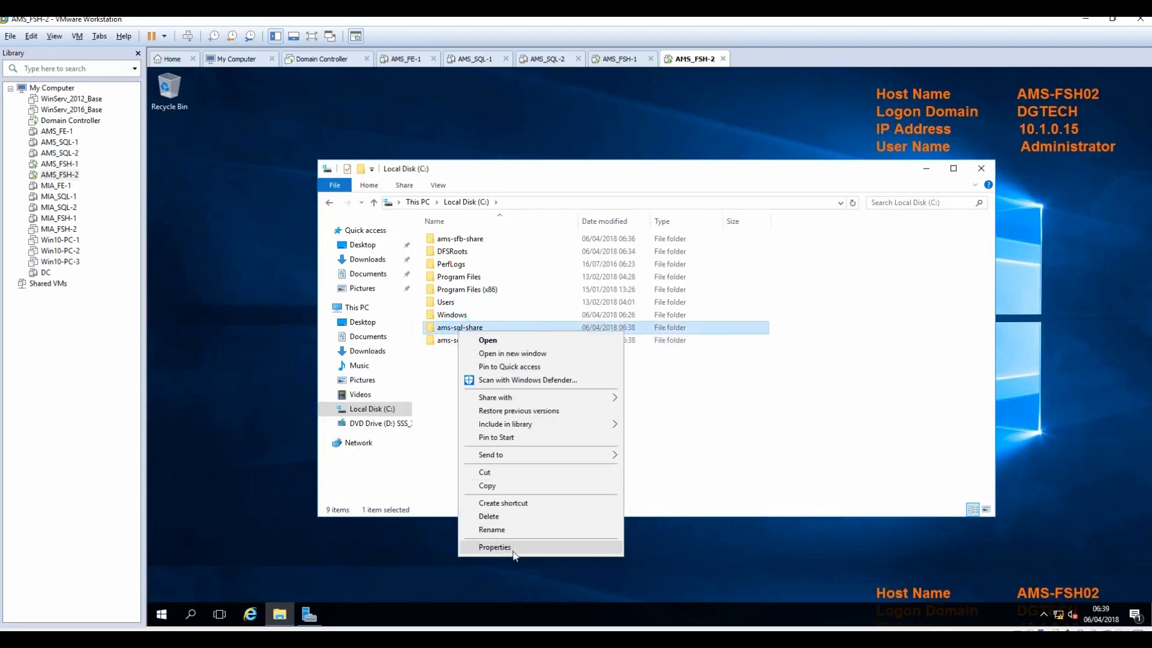
{"action": "left_click", "coordinate": [494, 547]}
{"action": "left_click", "coordinate": [511, 335]}
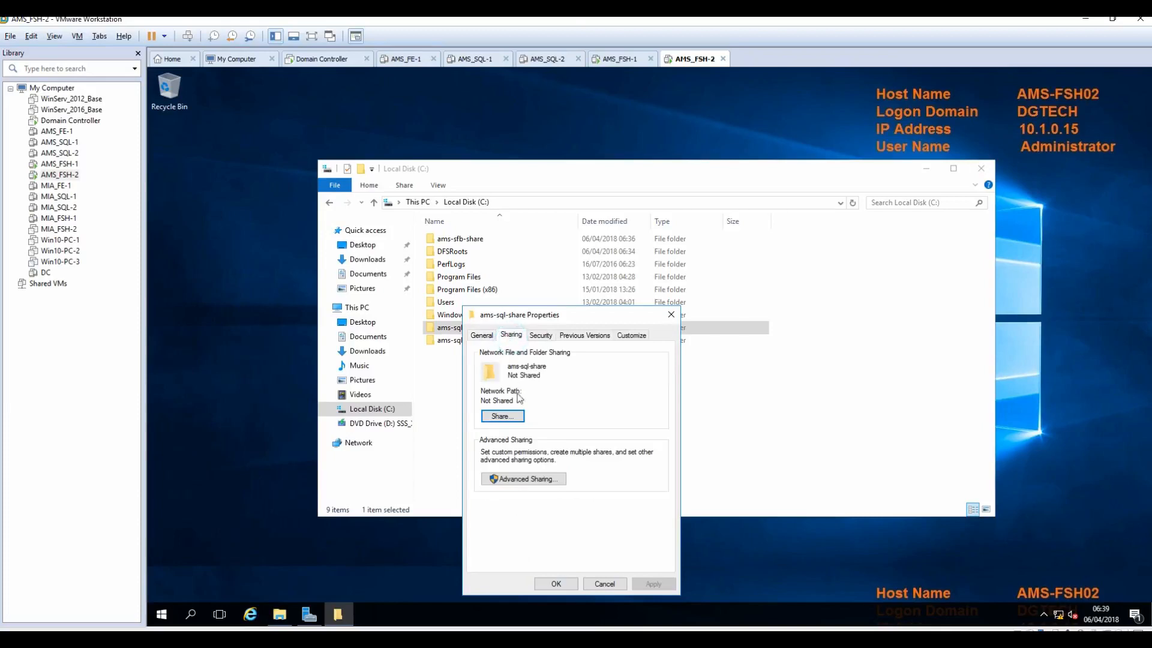
{"action": "left_click", "coordinate": [519, 480]}
{"action": "left_click", "coordinate": [481, 356]}
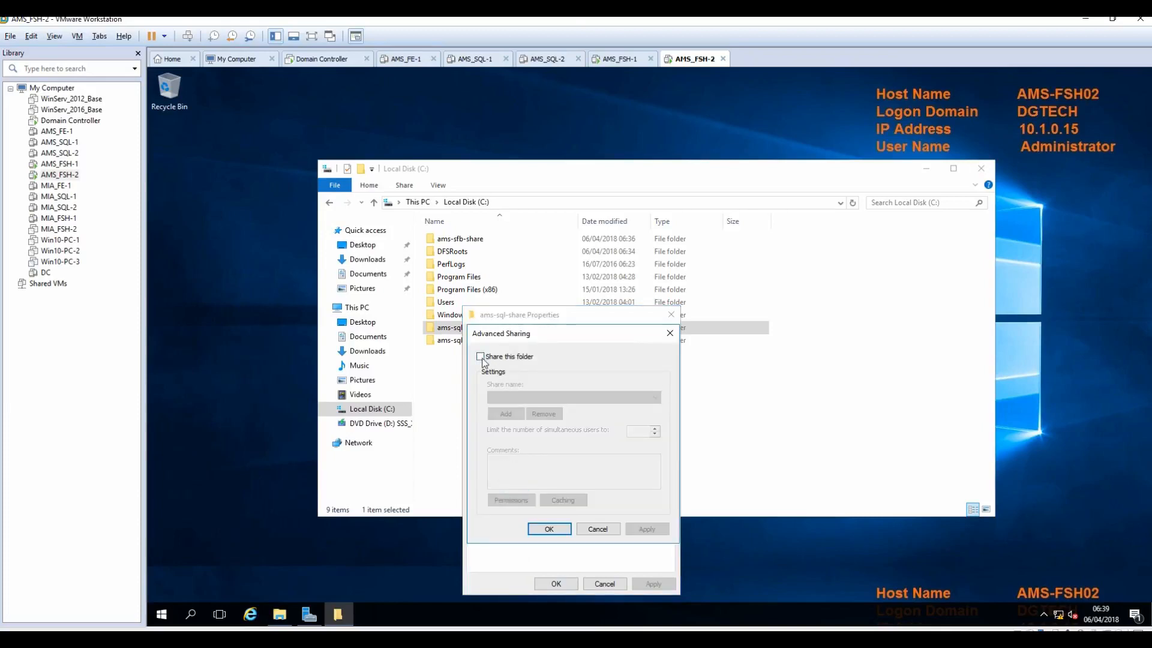
{"action": "left_click", "coordinate": [510, 499]}
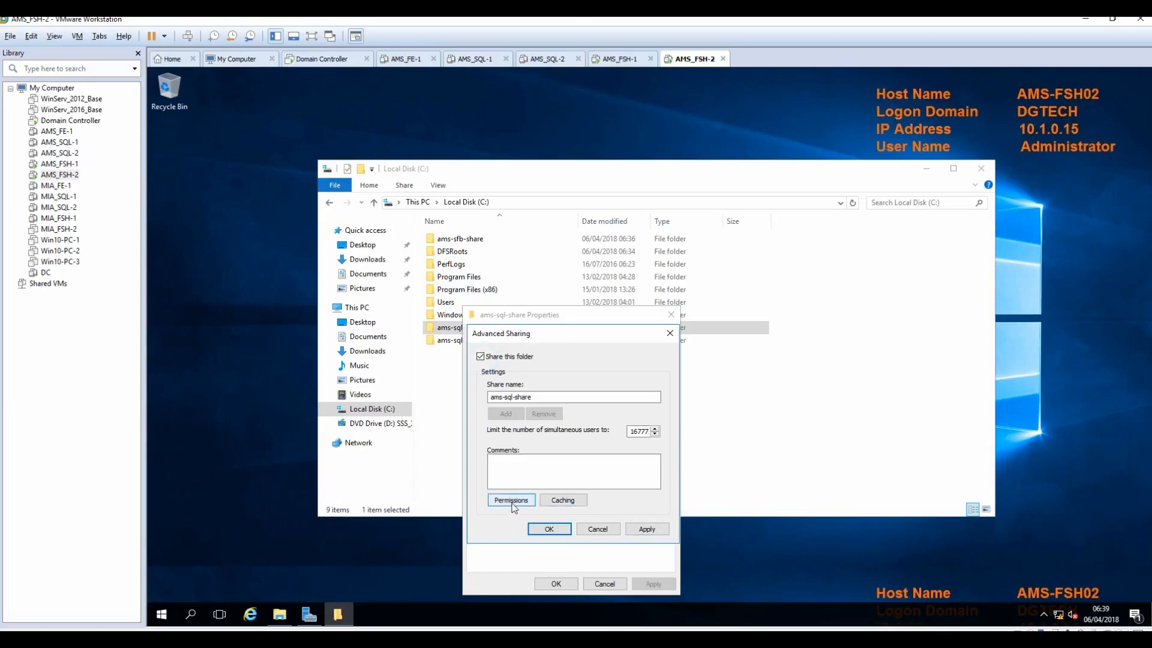
{"action": "left_click", "coordinate": [620, 479]}
{"action": "left_click", "coordinate": [669, 583]}
{"action": "left_click", "coordinate": [570, 583]}
{"action": "left_click", "coordinate": [646, 529]}
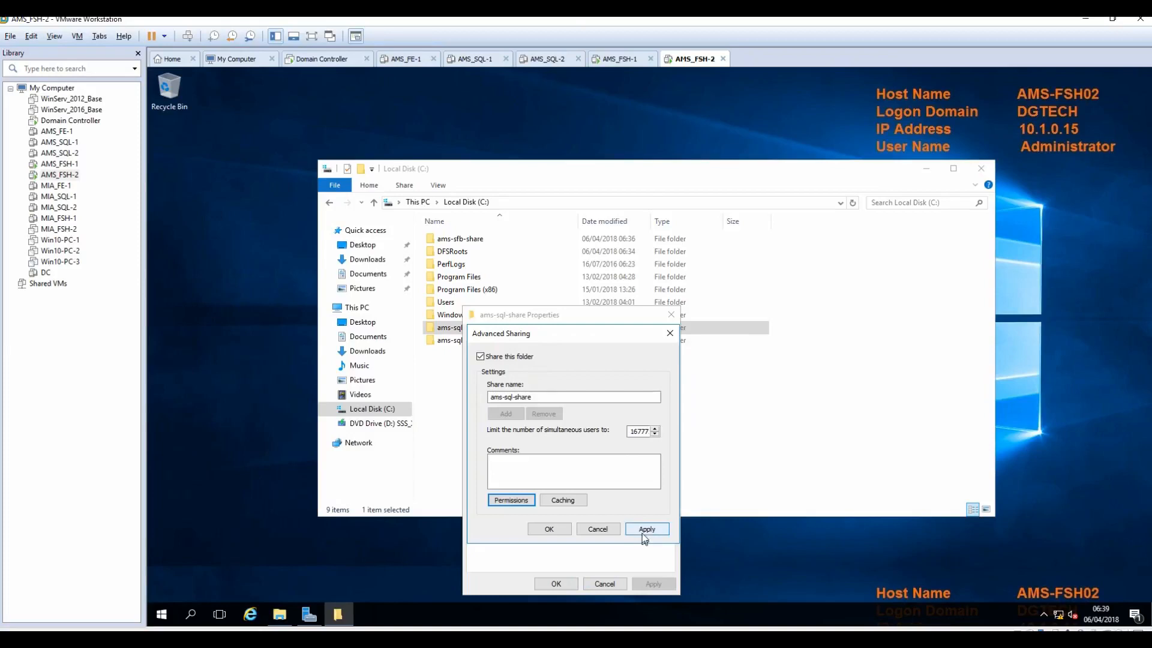
{"action": "left_click", "coordinate": [543, 531]}
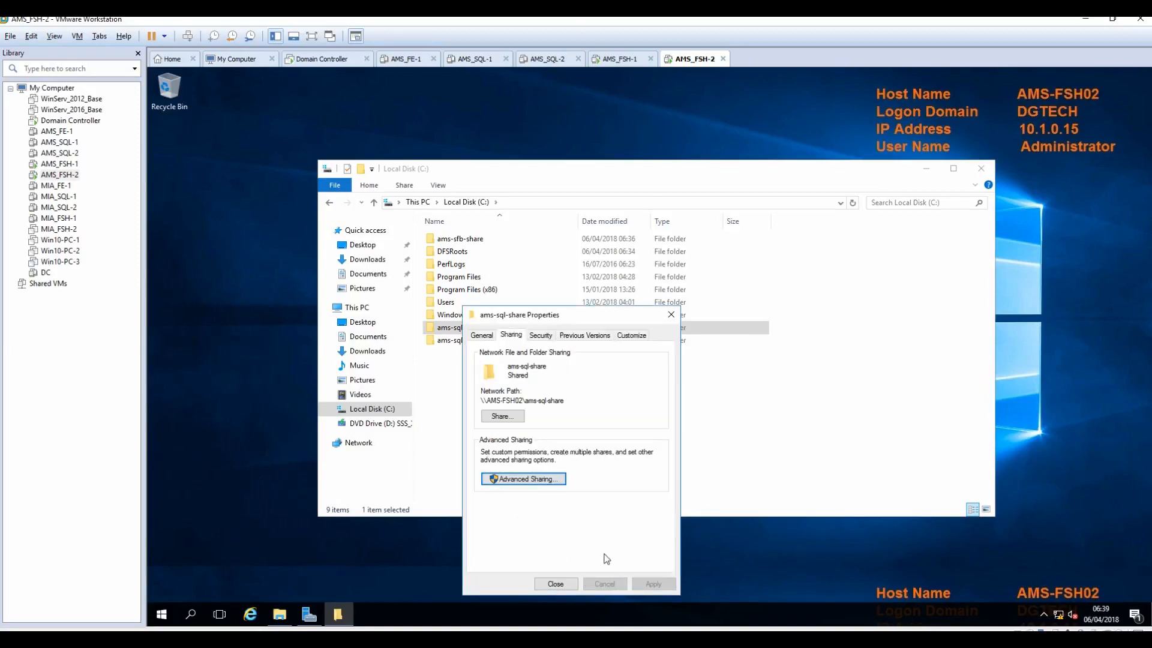
{"action": "left_click", "coordinate": [555, 584]}
Step: Turn on Advanced Sharing for AMS-FSH02's ams-sql-wit folder, giving Everyone Full Control
{"action": "right_click", "coordinate": [447, 340]}
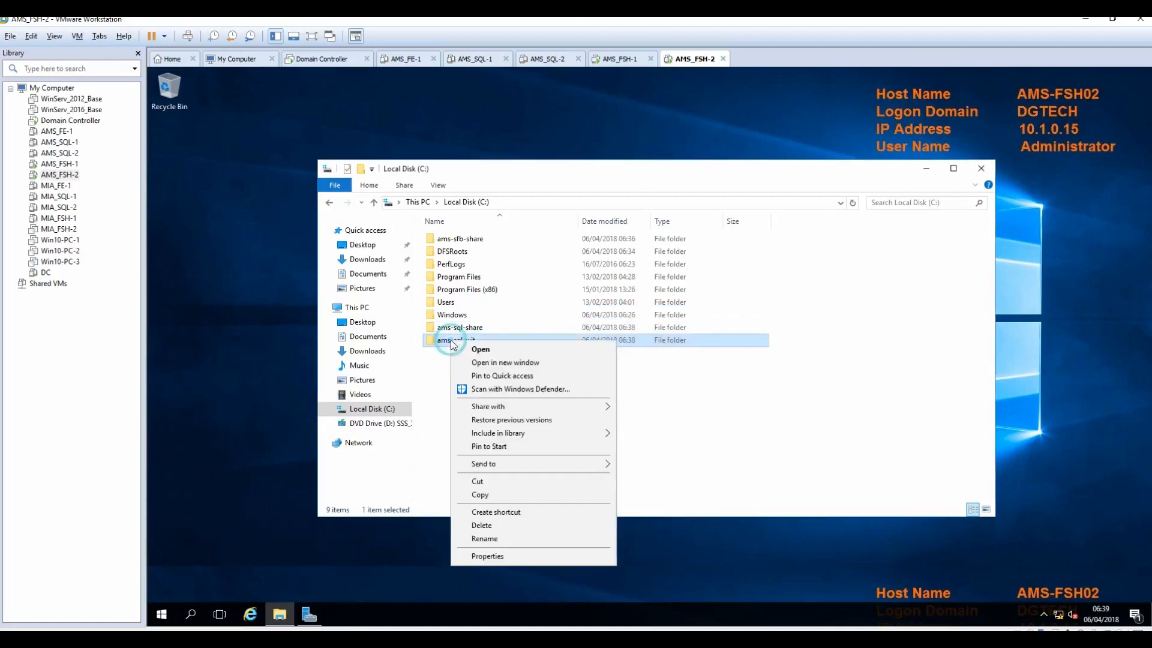
{"action": "left_click", "coordinate": [513, 558]}
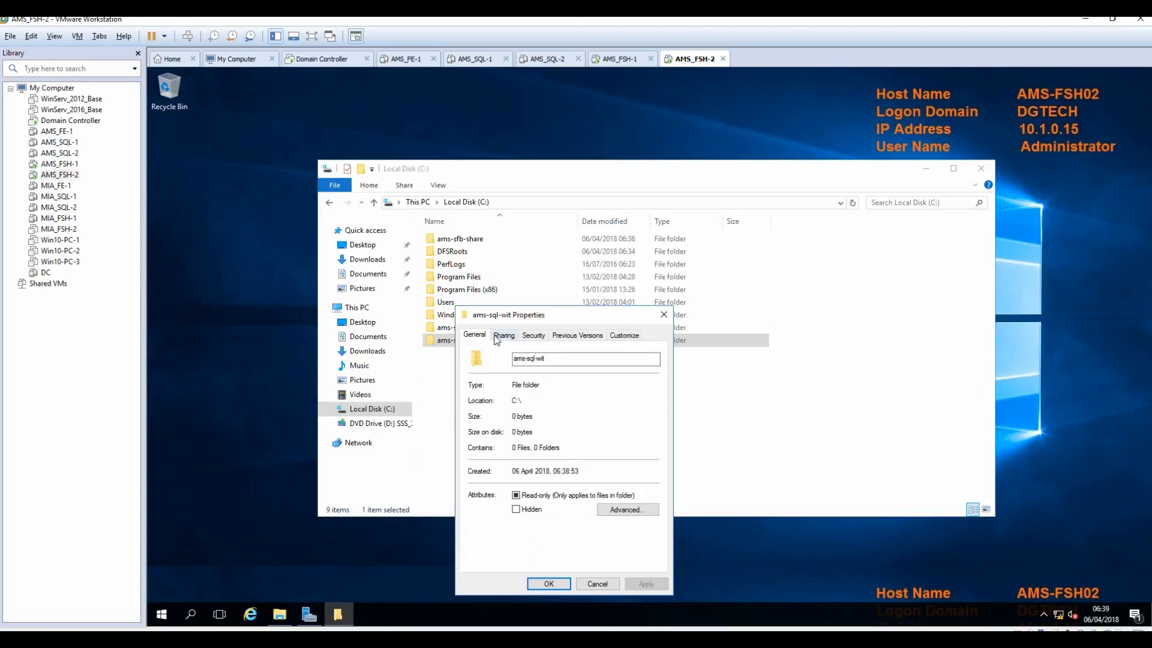
{"action": "left_click", "coordinate": [504, 335]}
{"action": "left_click", "coordinate": [514, 479]}
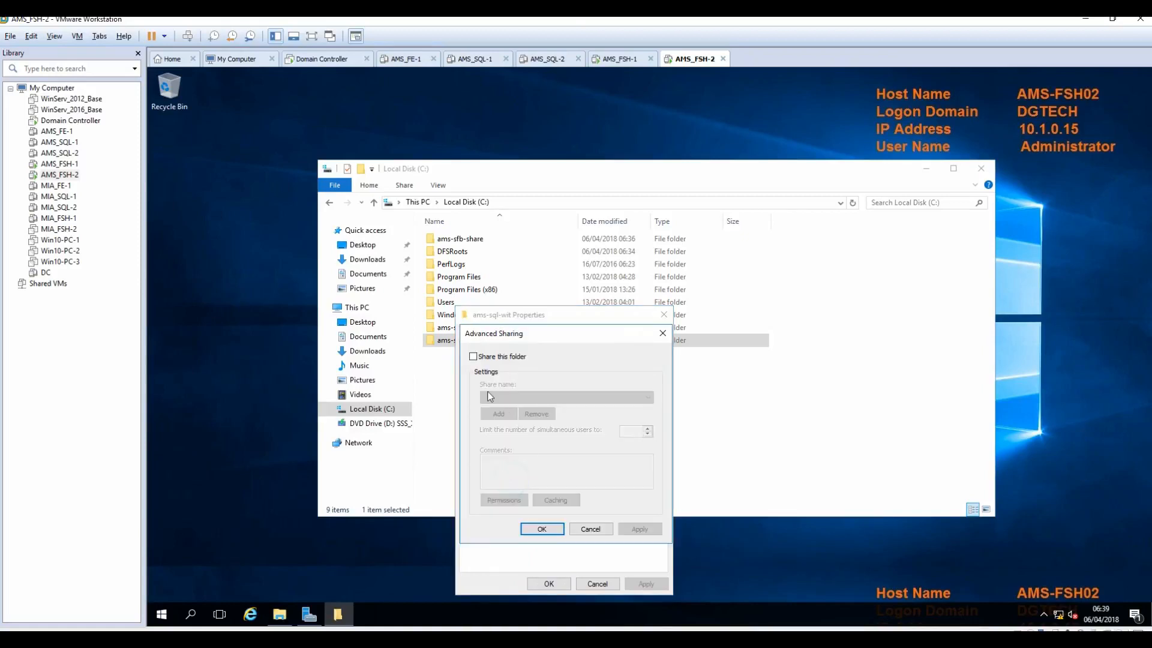
{"action": "left_click", "coordinate": [473, 356]}
{"action": "left_click", "coordinate": [504, 499]}
{"action": "left_click", "coordinate": [613, 480]}
{"action": "left_click", "coordinate": [661, 584]}
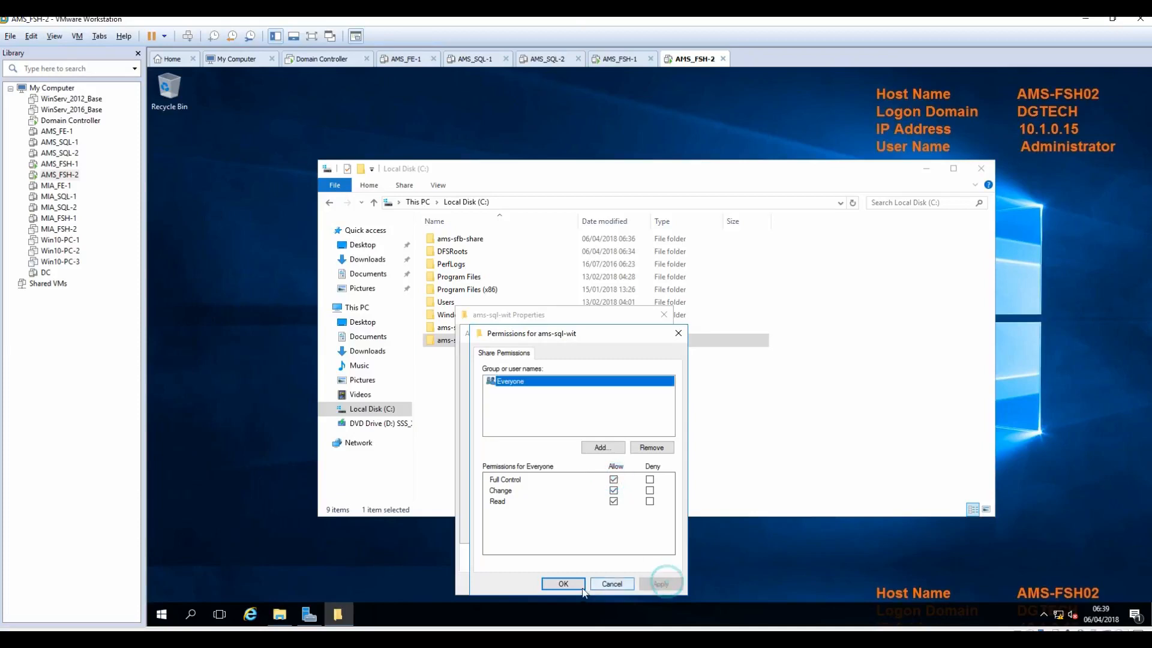
{"action": "left_click", "coordinate": [563, 584]}
{"action": "left_click", "coordinate": [639, 529]}
{"action": "left_click", "coordinate": [543, 529]}
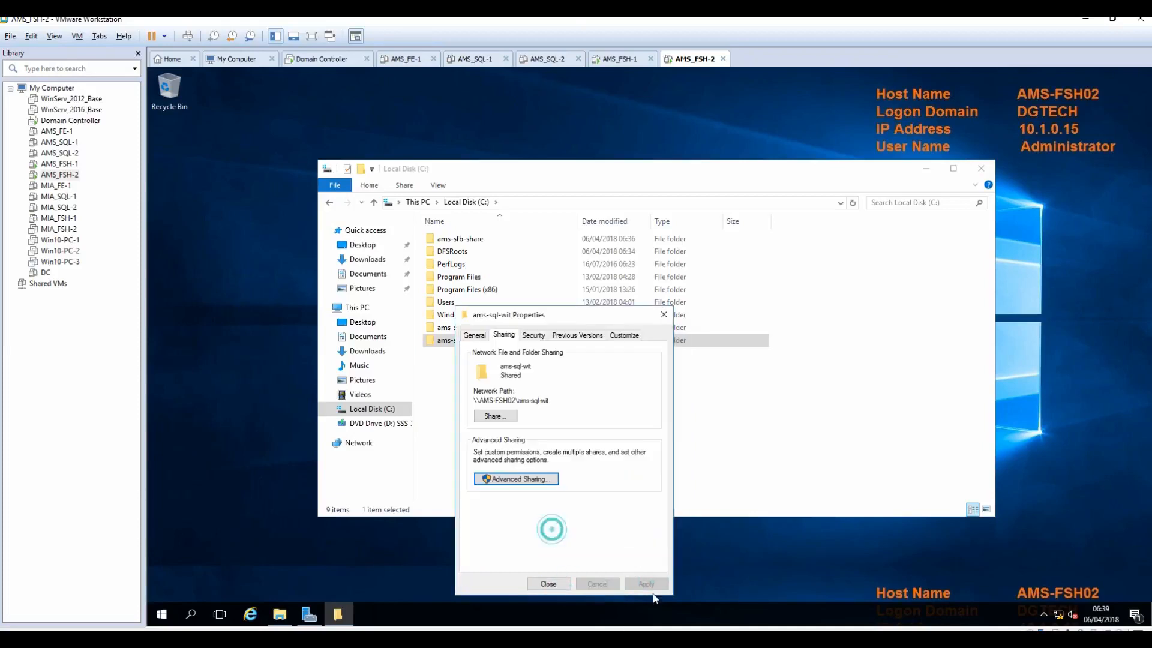
{"action": "left_click", "coordinate": [550, 585]}
{"action": "left_click", "coordinate": [594, 491]}
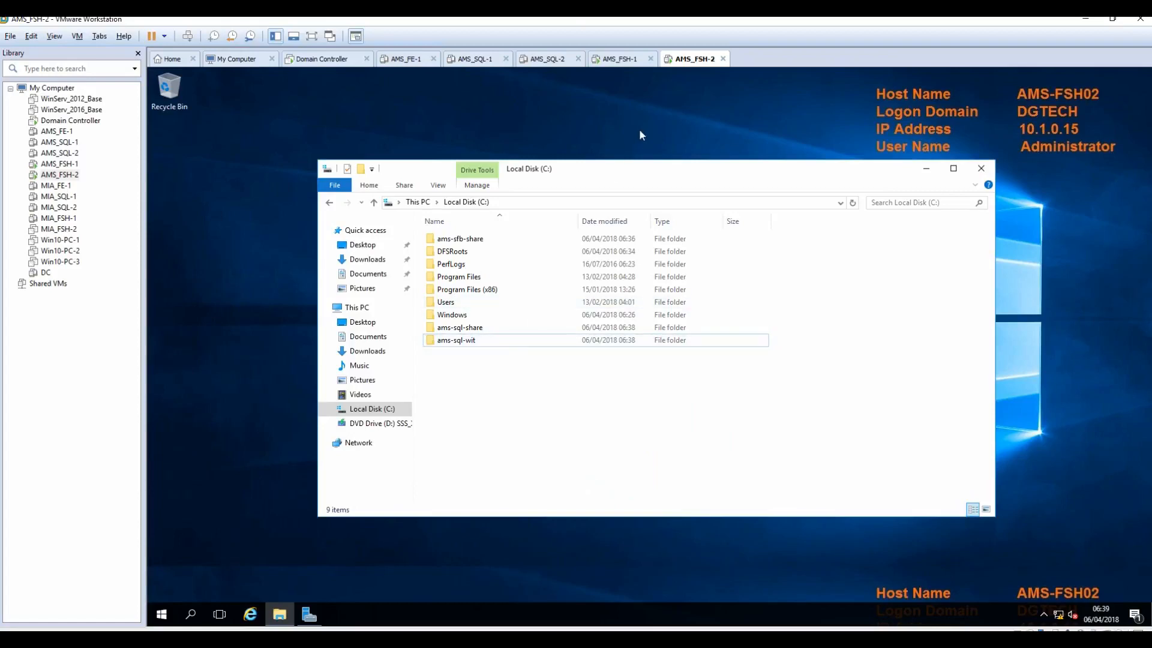
Step: On AMS-FSH01, restore DFS Management and select the \\dgtech.local\VzNamespace node
{"action": "left_click", "coordinate": [629, 60]}
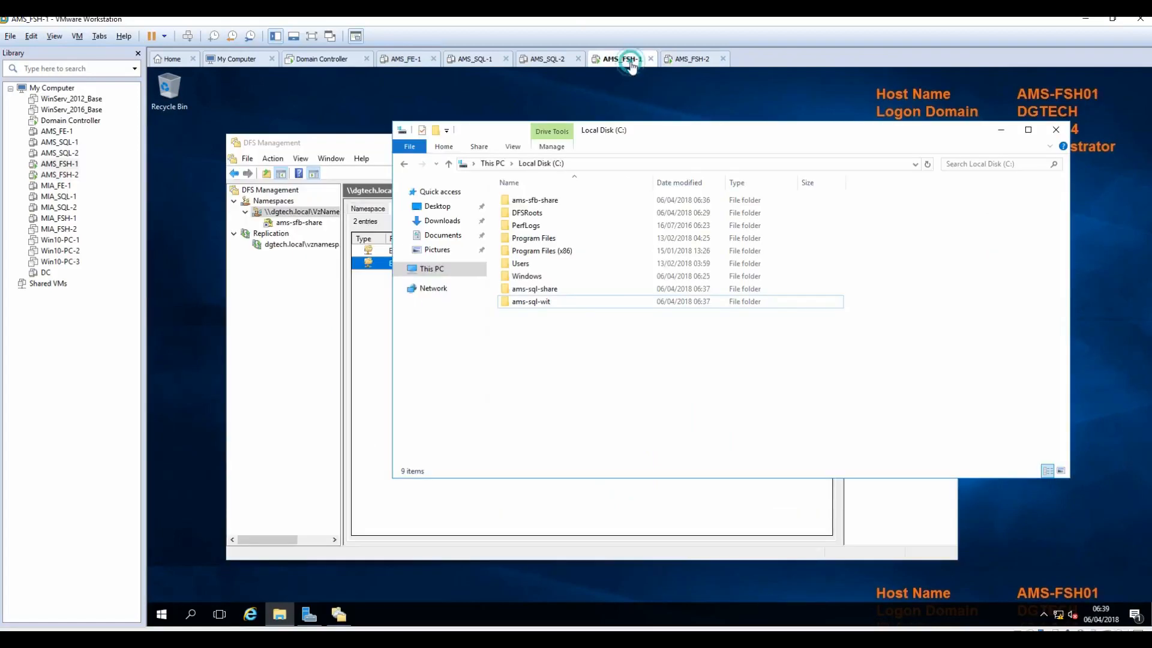
{"action": "left_click", "coordinate": [378, 146]}
{"action": "left_click", "coordinate": [892, 144]}
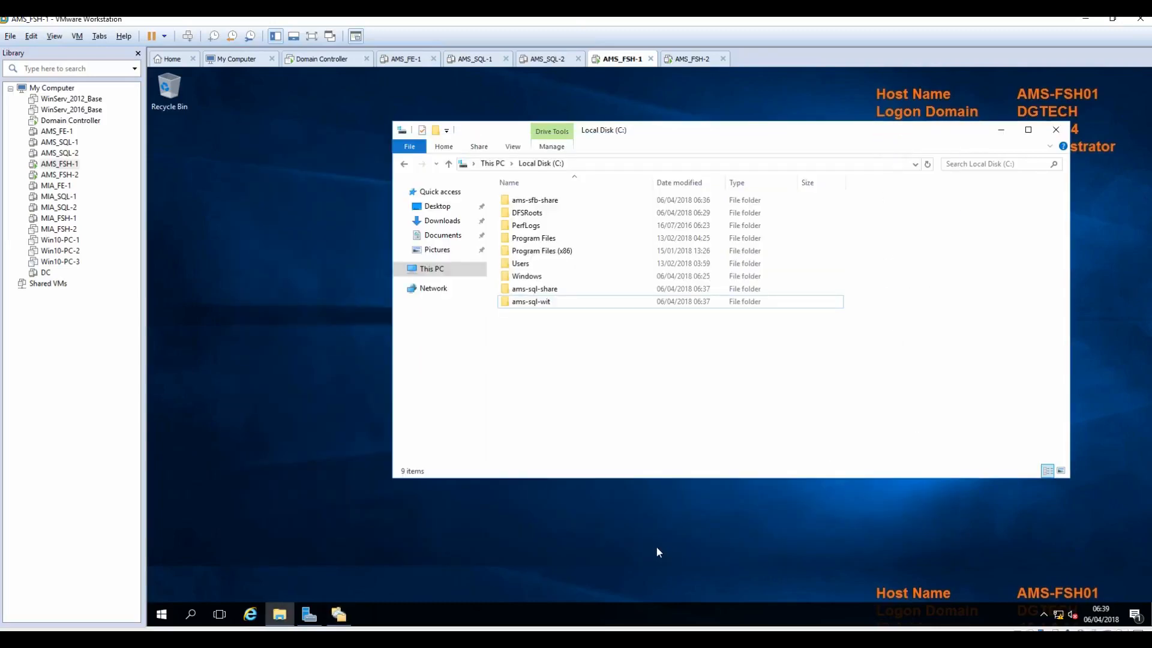
{"action": "left_click", "coordinate": [339, 612]}
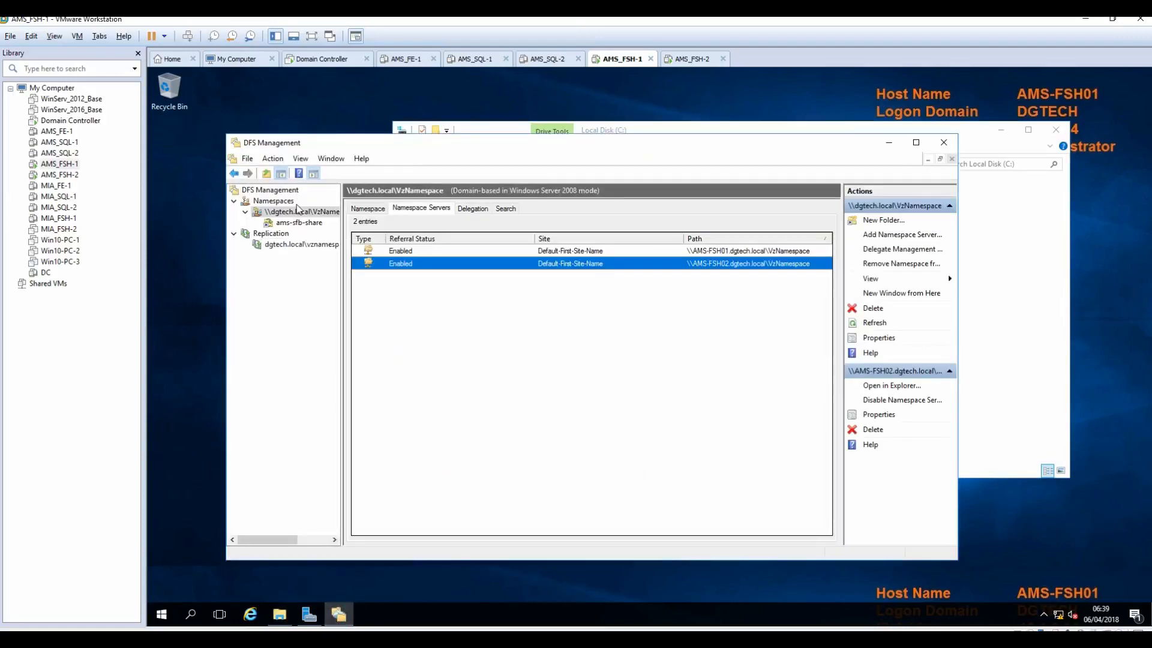
{"action": "left_click", "coordinate": [298, 223]}
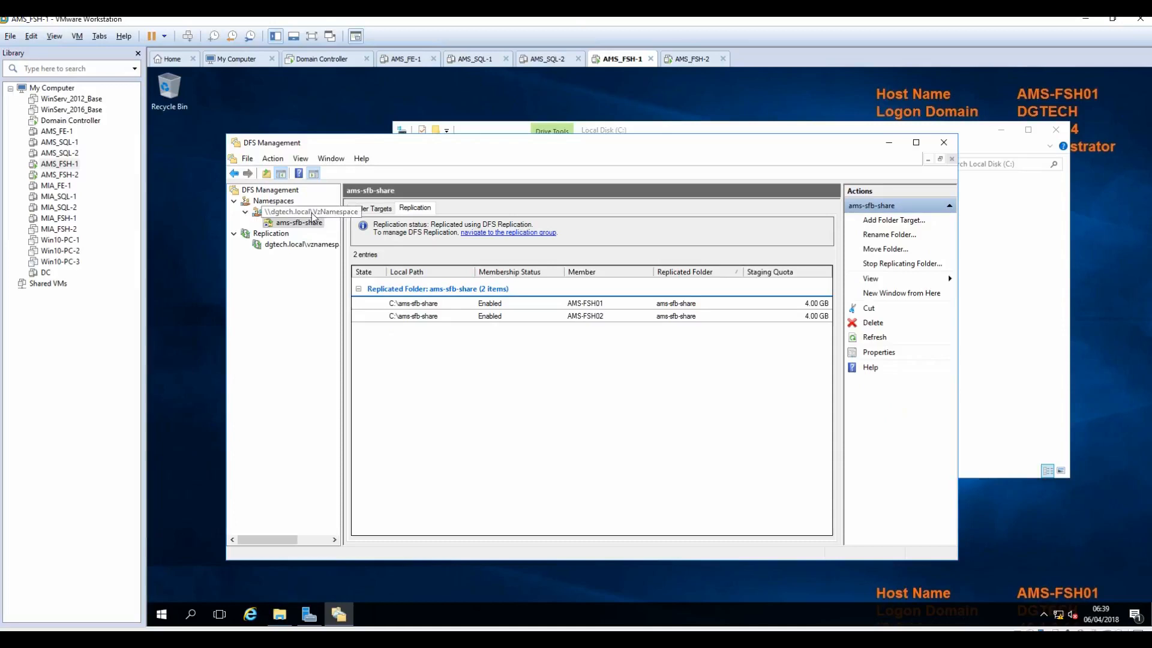
{"action": "left_click", "coordinate": [313, 214]}
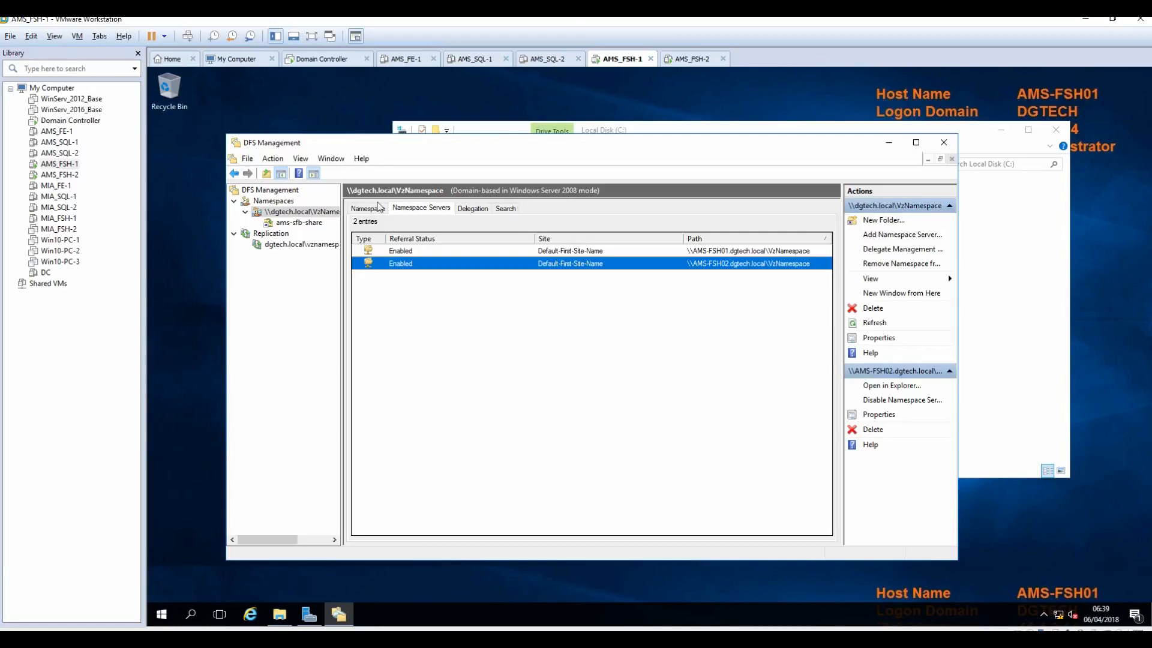
Step: Open New Folder for VzNamespace and enter 'ams' as the start of the folder name
{"action": "left_click", "coordinate": [881, 222]}
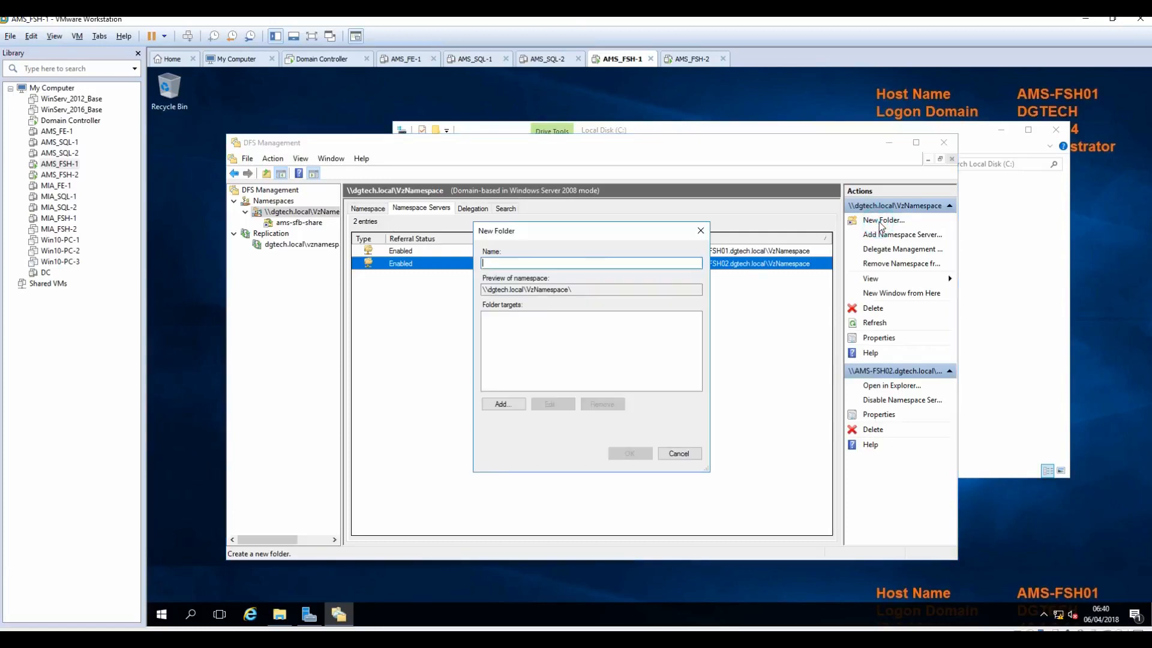
{"action": "type", "text": "sf"}
{"action": "key", "text": "BackSpace"}
{"action": "type", "text": "ams"}
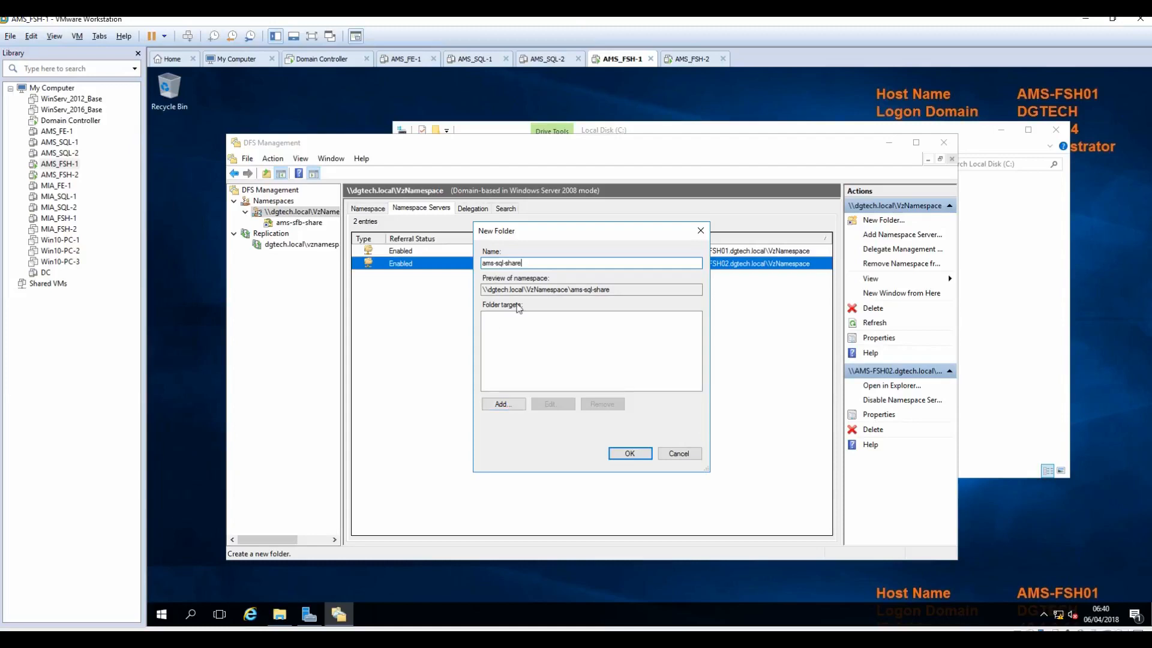
Step: Target the new folder at \\AMS-FSH01\ams-sql-share and create the ams-sql-share namespace folder
{"action": "left_click", "coordinate": [503, 404]}
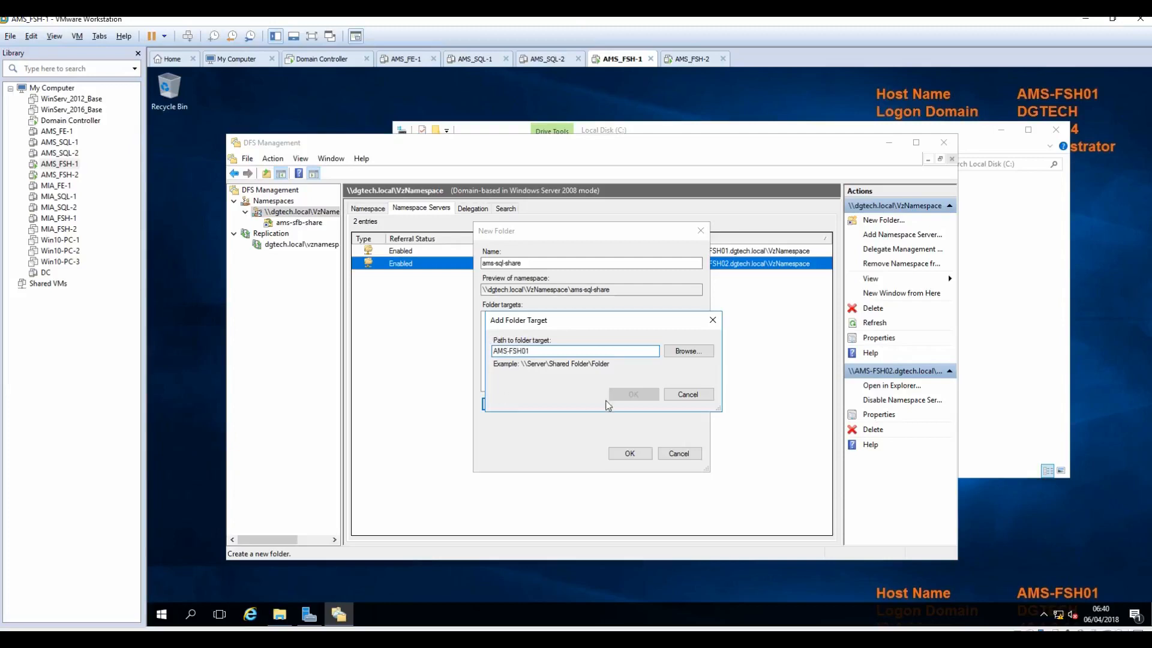
{"action": "left_click", "coordinate": [684, 353]}
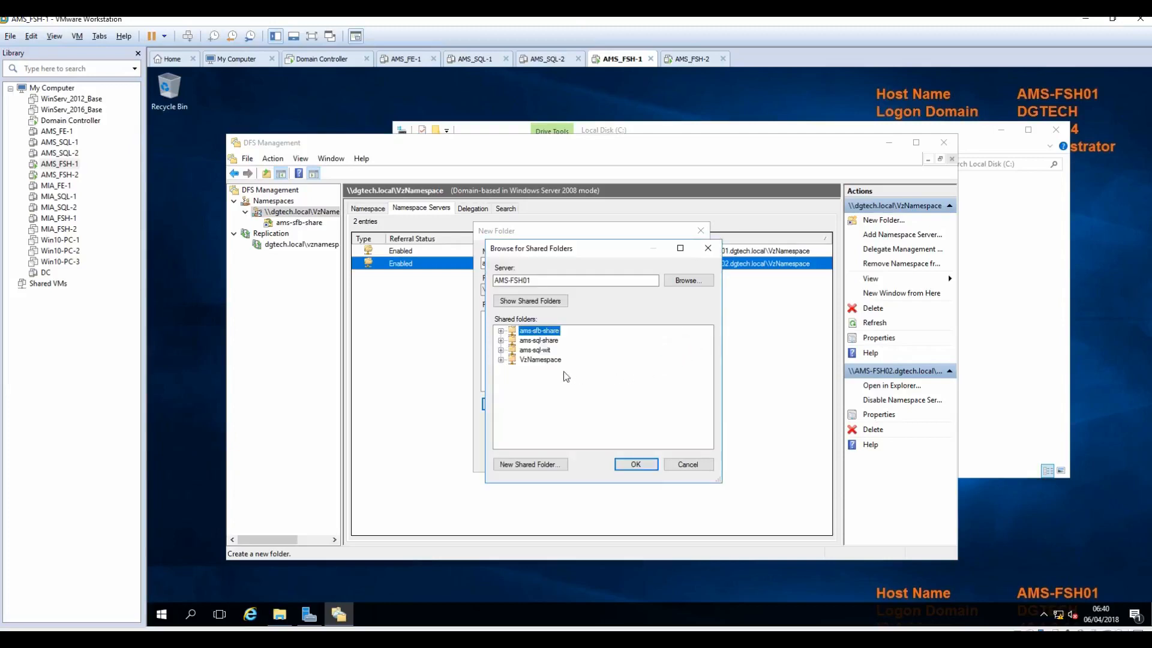
{"action": "left_click", "coordinate": [538, 341]}
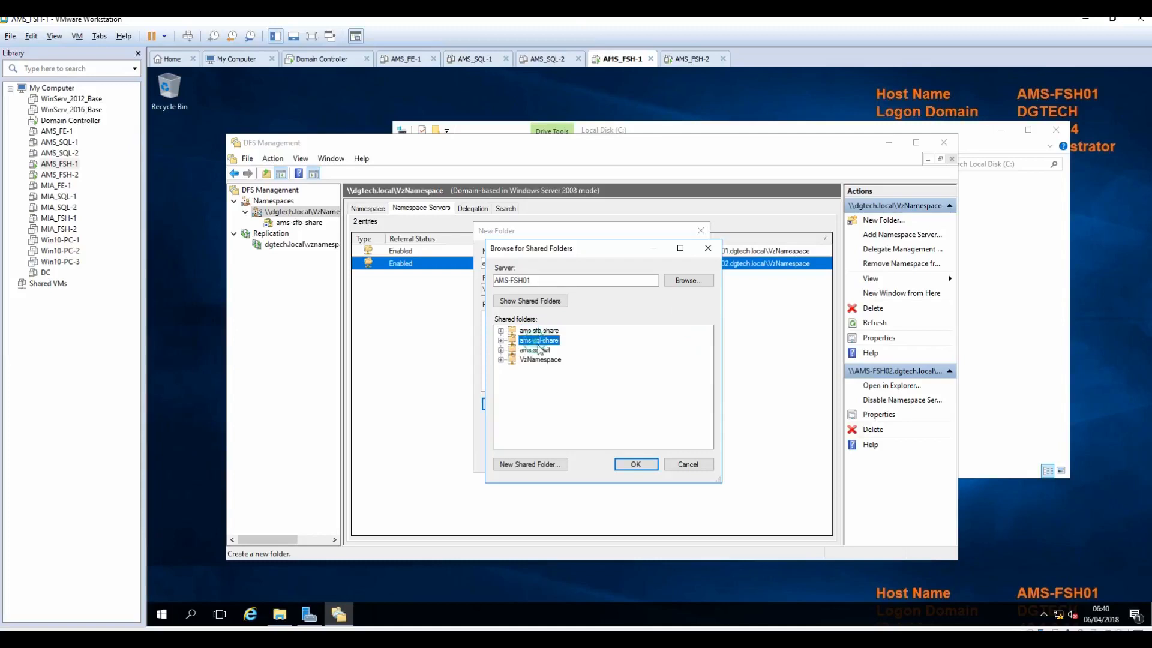
{"action": "left_click", "coordinate": [636, 465]}
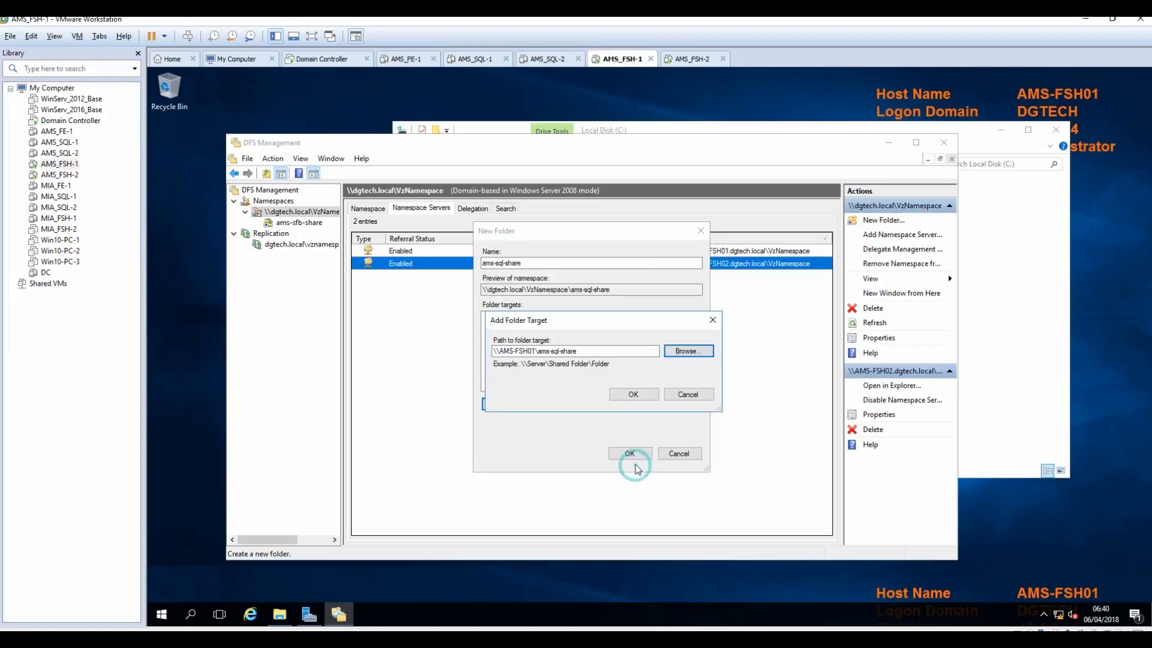
{"action": "left_click", "coordinate": [631, 394]}
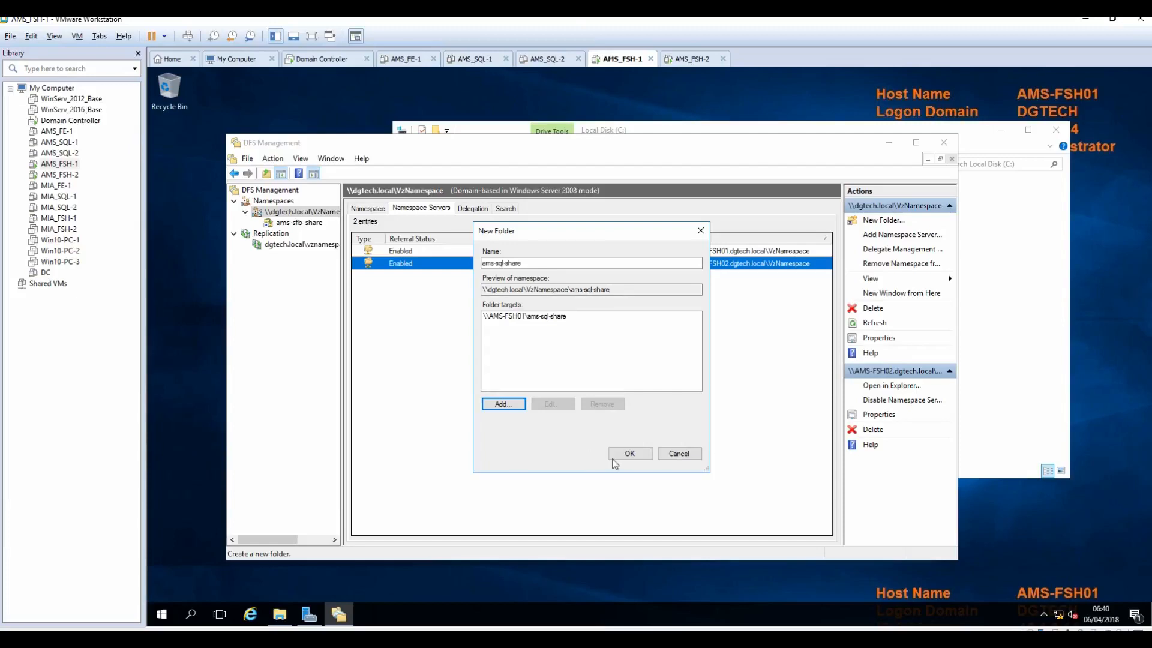
{"action": "left_click", "coordinate": [629, 452]}
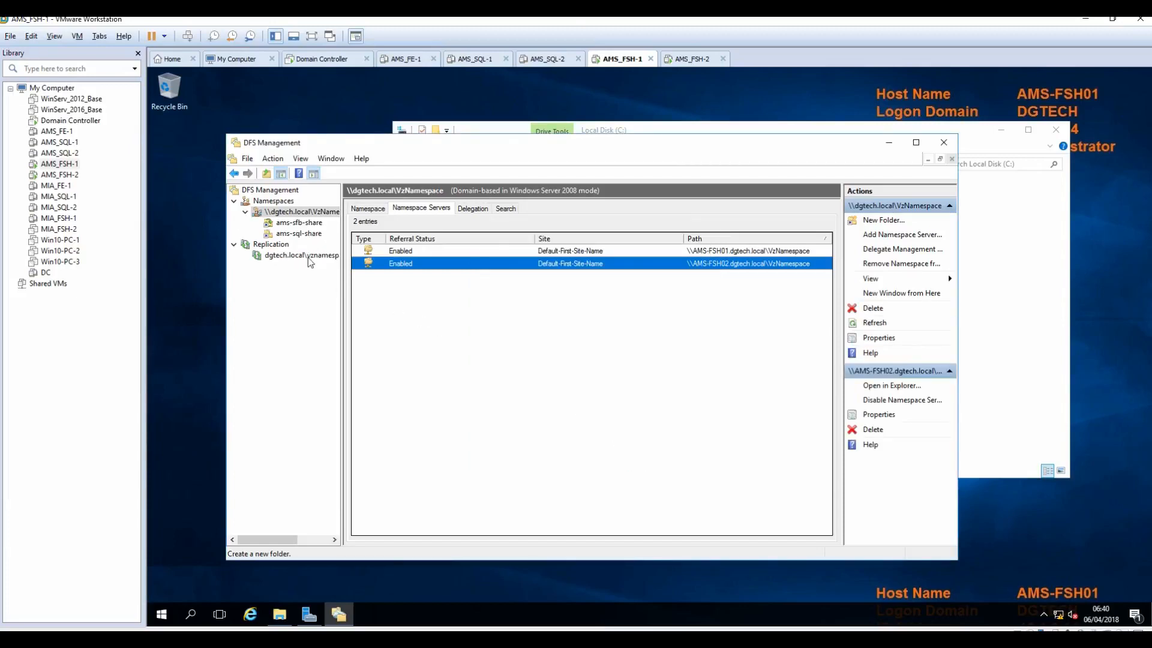
{"action": "left_click", "coordinate": [299, 234]}
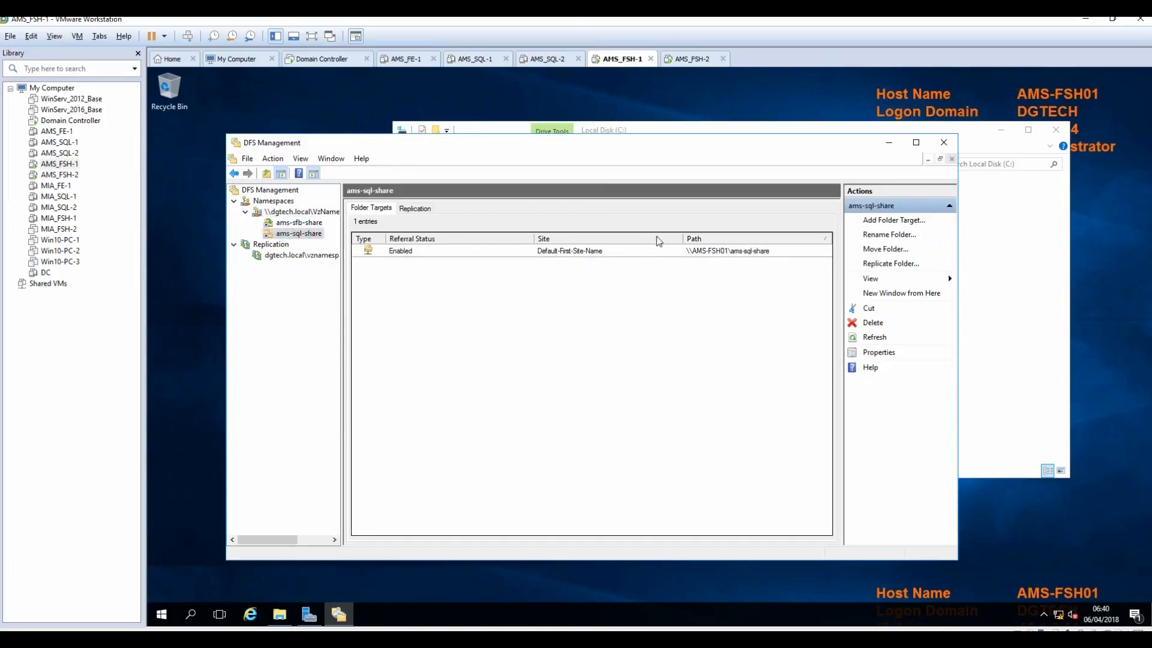
Step: Add \\AMS-FSH02\ams-sql-share as a second folder target of ams-sql-share
{"action": "left_click", "coordinate": [892, 221]}
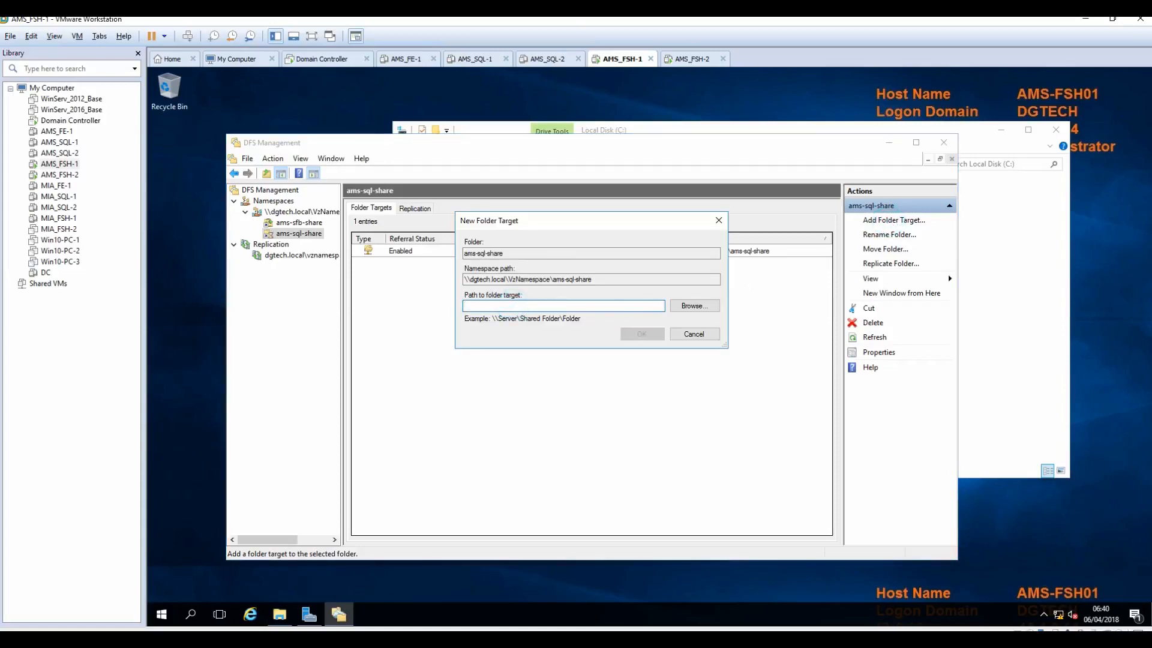
{"action": "type", "text": "AMS-FSH02"}
{"action": "left_click", "coordinate": [690, 306]}
{"action": "left_click_drag", "start_coordinate": [570, 167], "coordinate": [565, 282]}
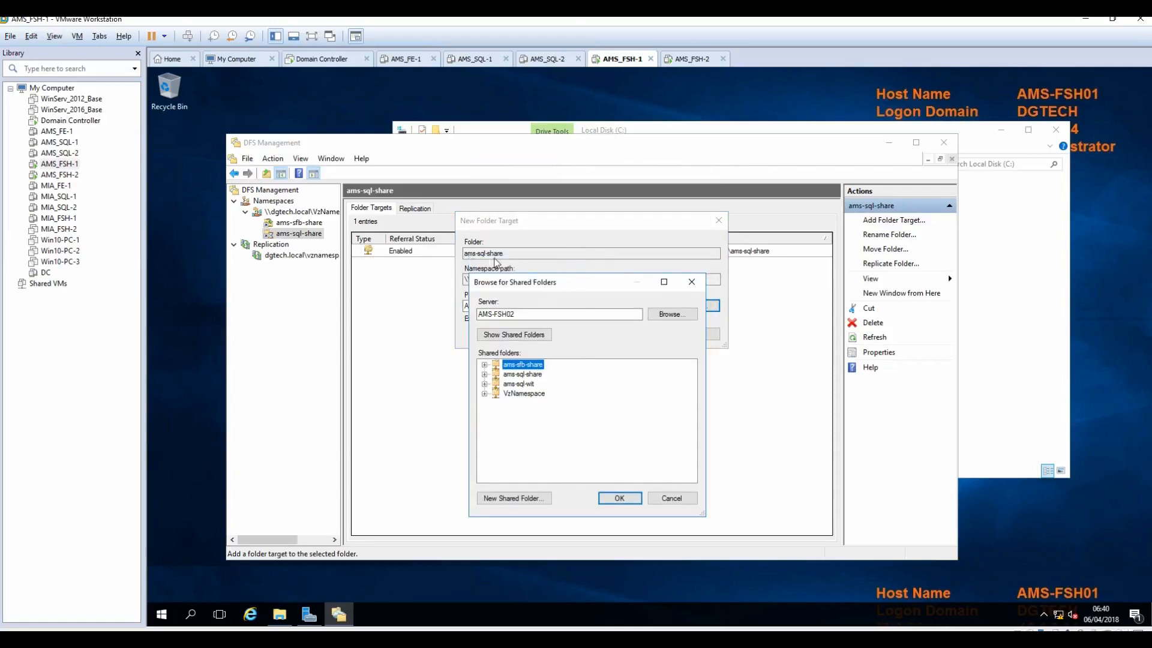
{"action": "left_click", "coordinate": [518, 375]}
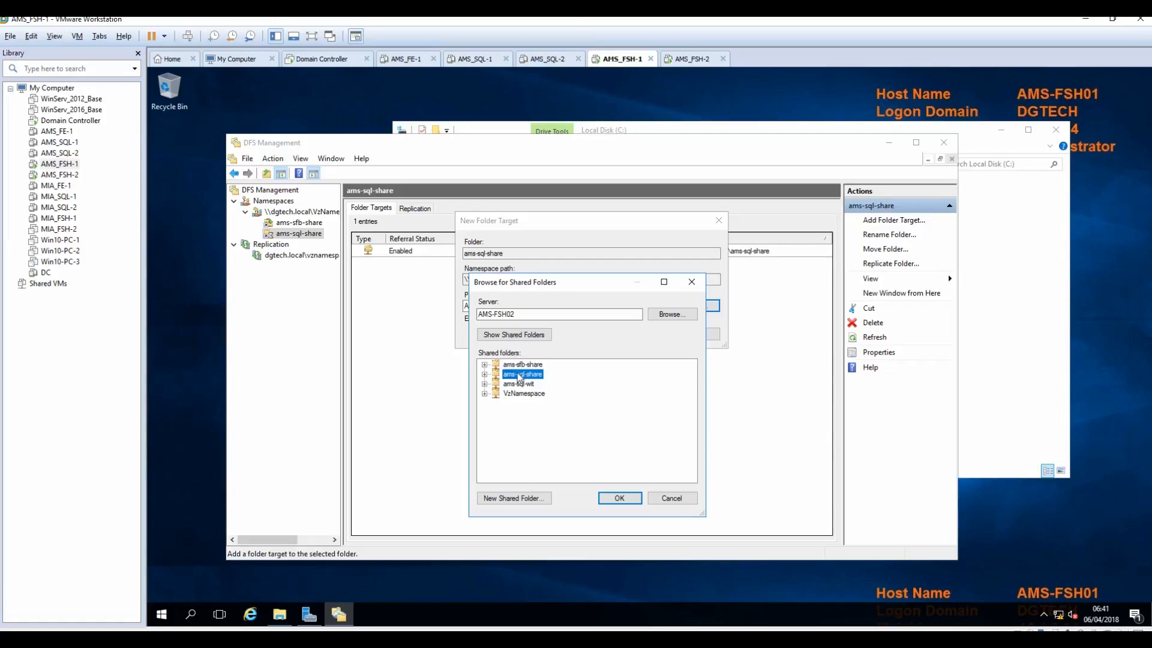
{"action": "left_click", "coordinate": [627, 500]}
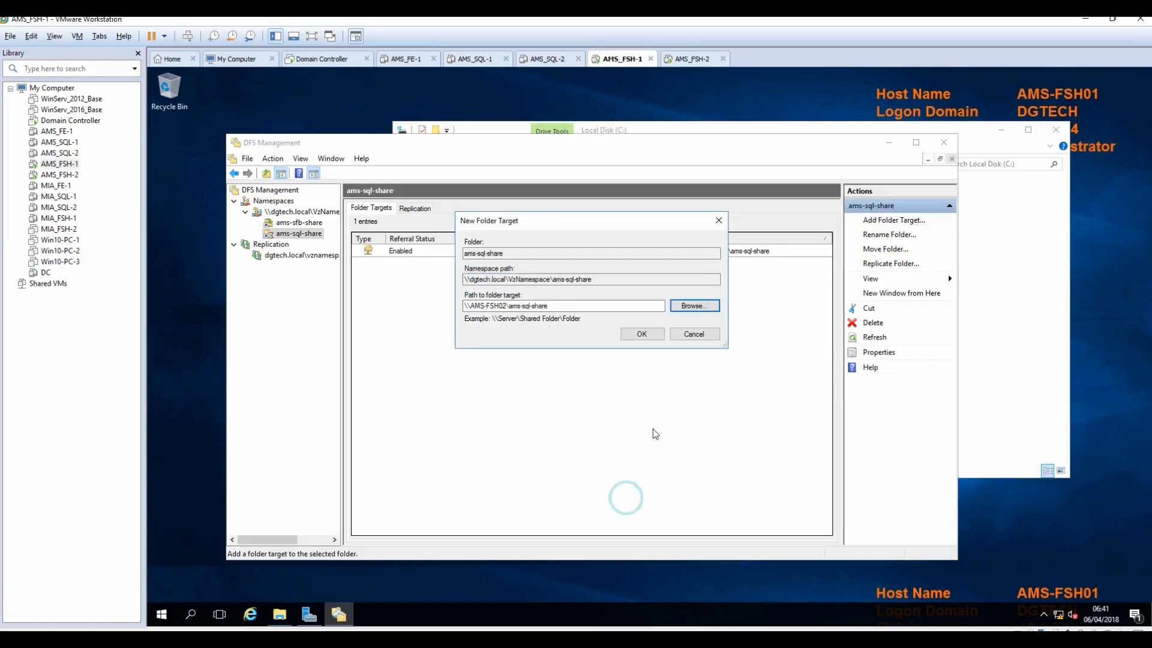
{"action": "left_click", "coordinate": [641, 333]}
Step: Replicate ams-sql-share with AMS-FSH01 as primary member, using default topology and schedule
{"action": "left_click", "coordinate": [683, 393]}
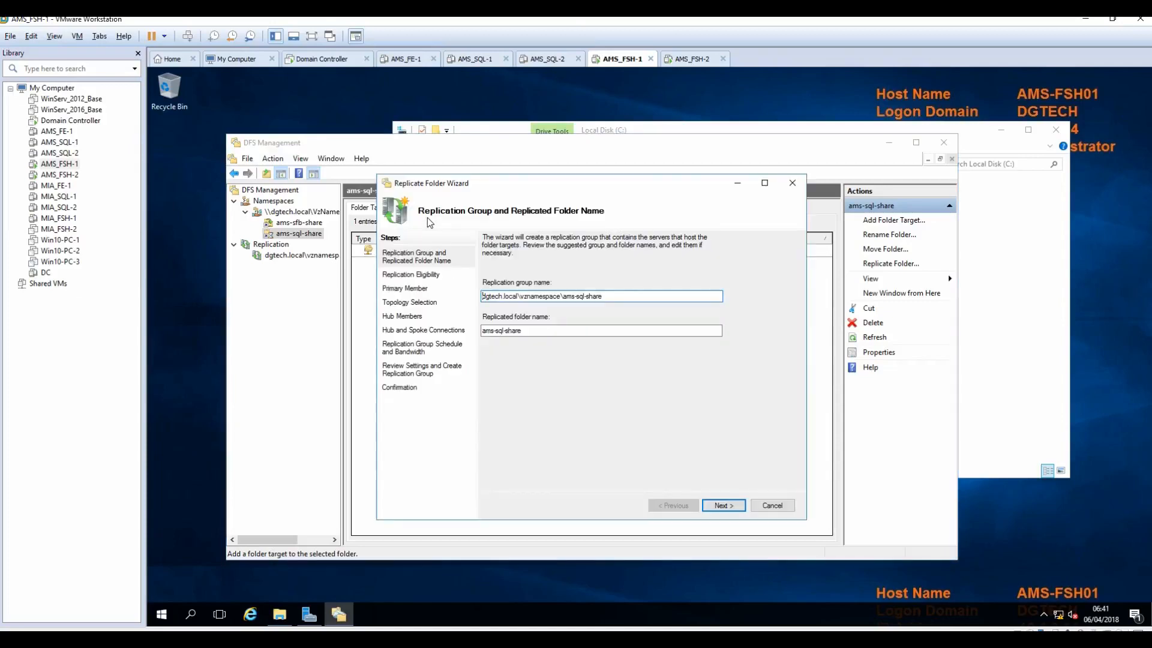
{"action": "left_click", "coordinate": [731, 507]}
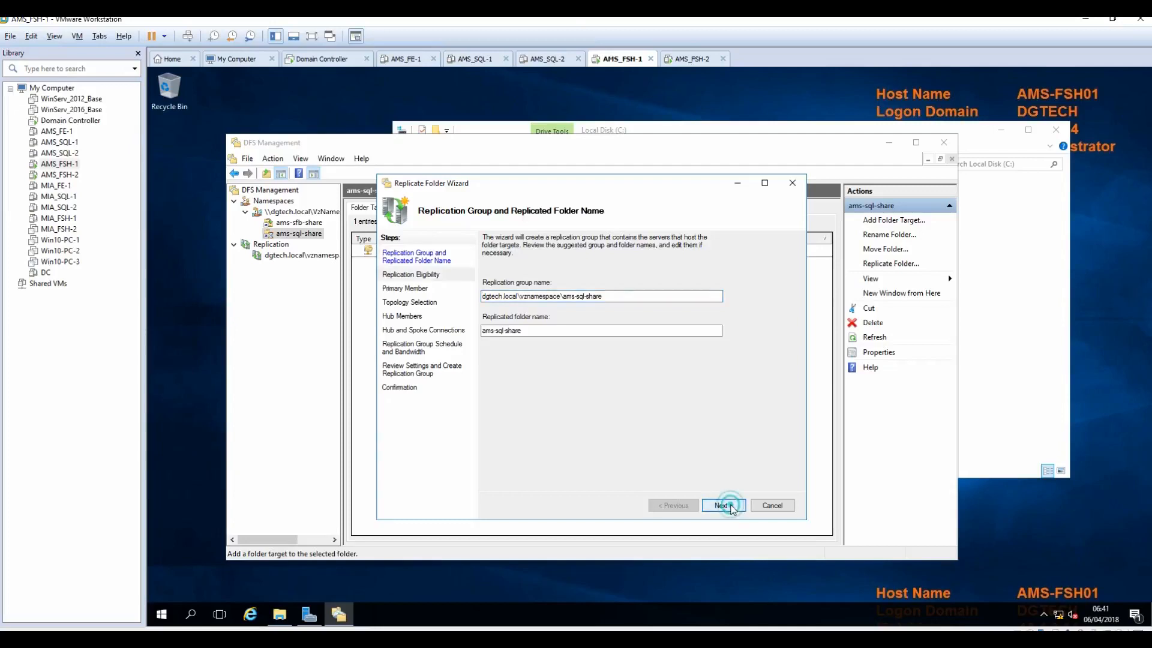
{"action": "left_click", "coordinate": [731, 506]}
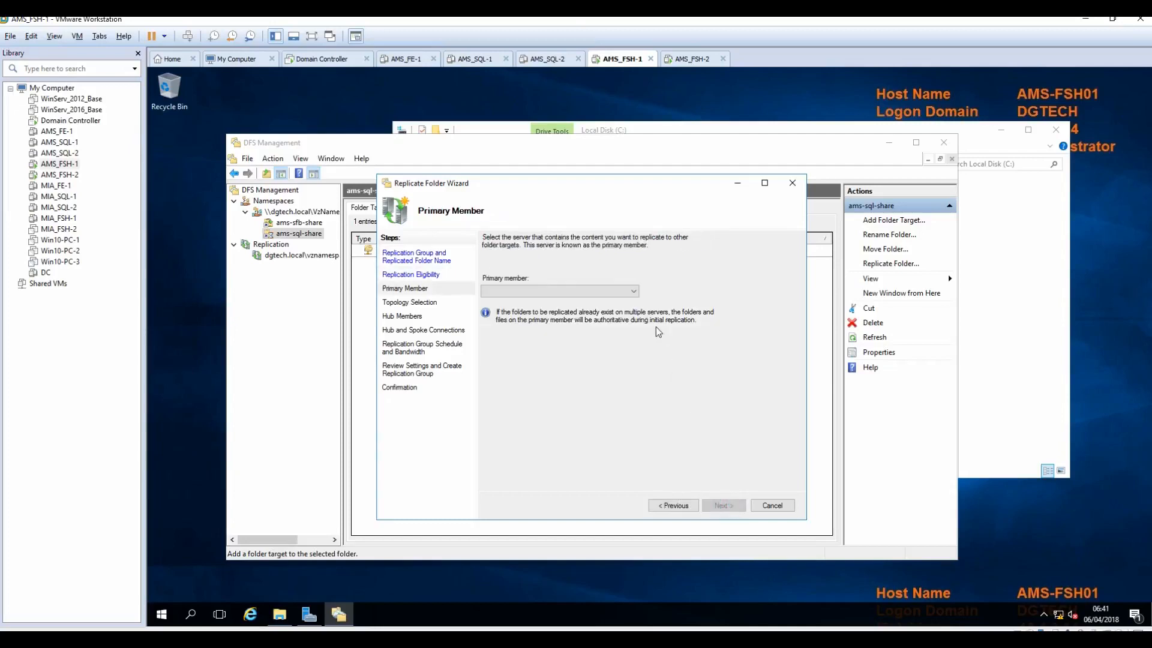
{"action": "left_click", "coordinate": [633, 291]}
{"action": "left_click", "coordinate": [560, 300]}
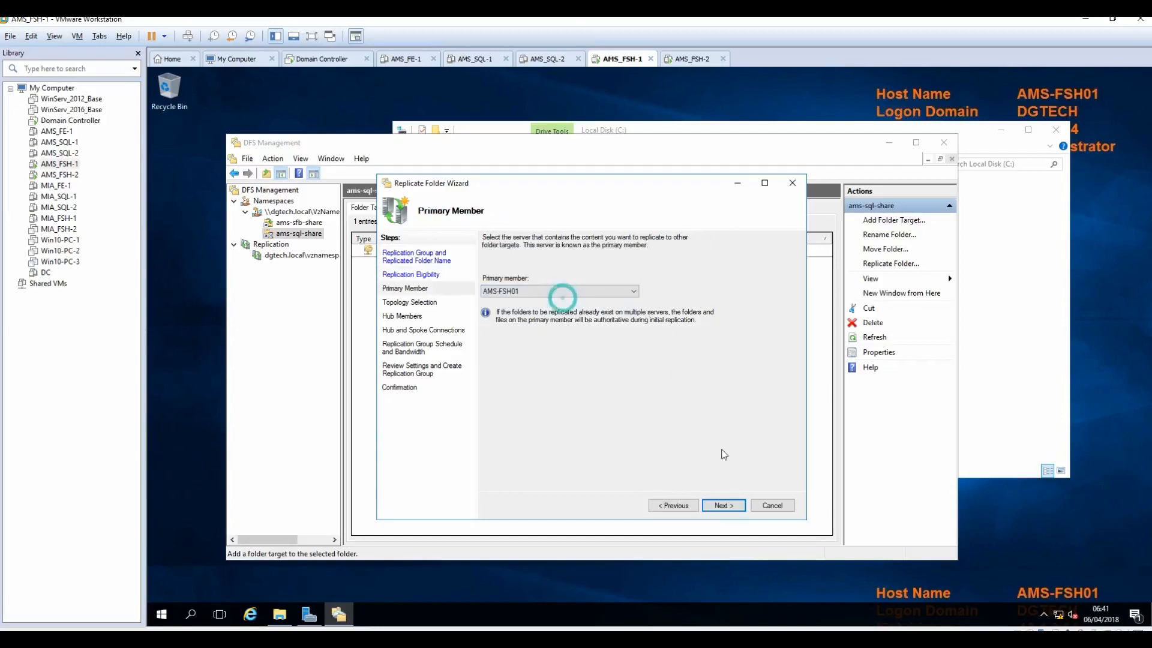
{"action": "left_click", "coordinate": [727, 506]}
{"action": "left_click", "coordinate": [726, 506]}
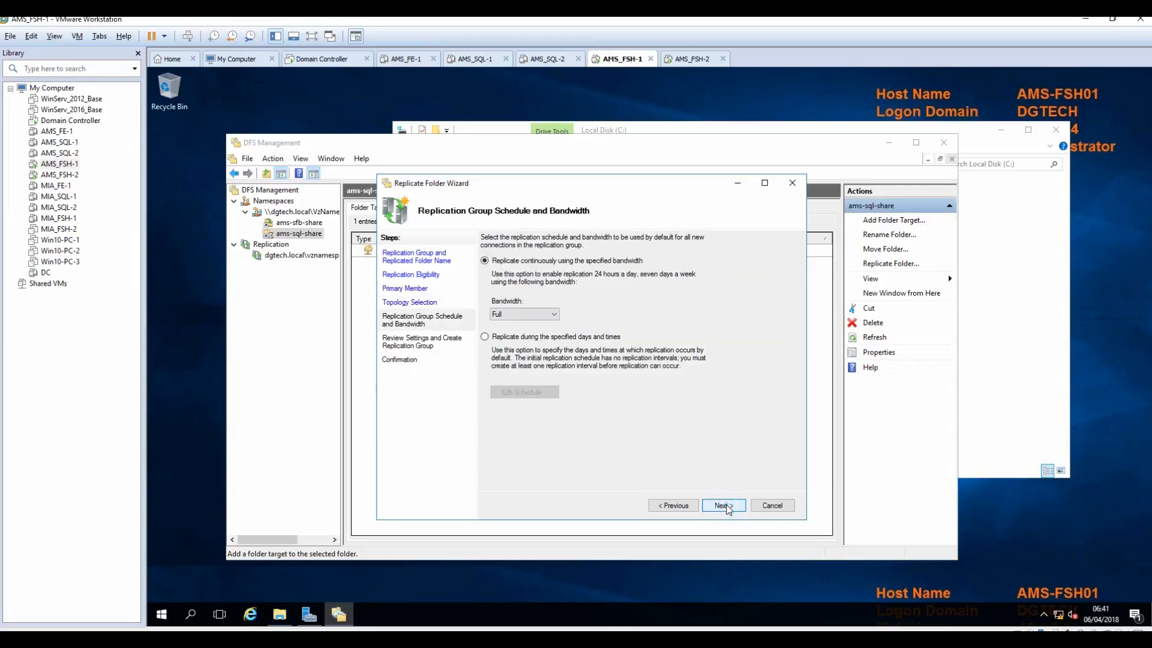
{"action": "left_click", "coordinate": [726, 505]}
{"action": "left_click", "coordinate": [726, 505]}
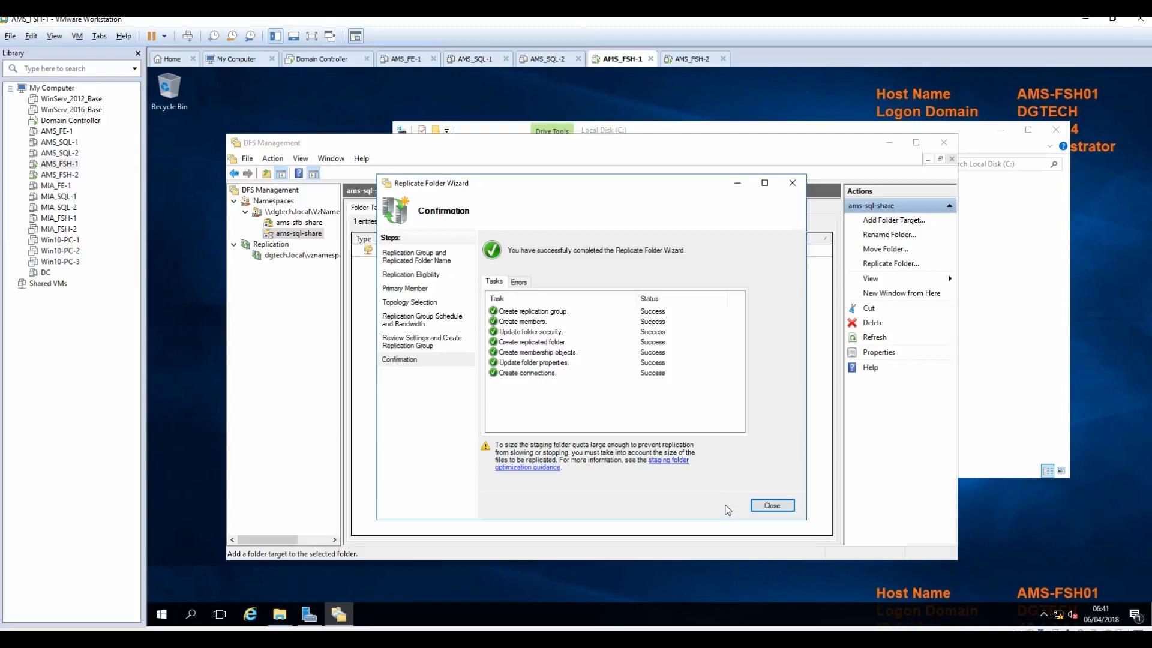
{"action": "left_click", "coordinate": [766, 505]}
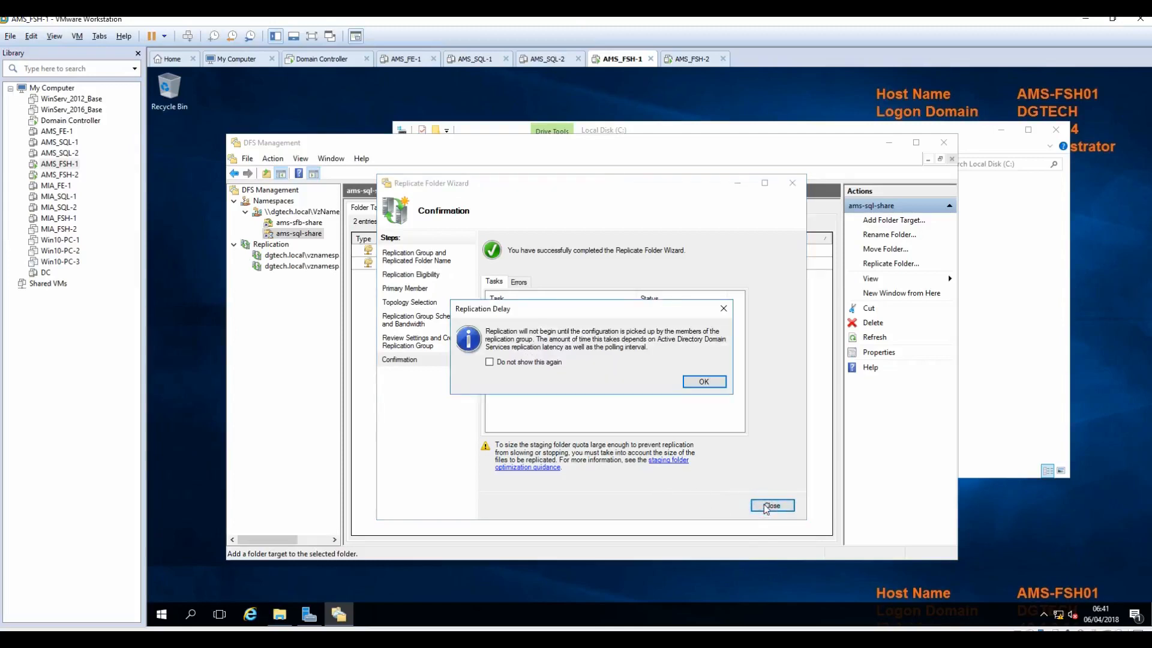
{"action": "left_click", "coordinate": [703, 382]}
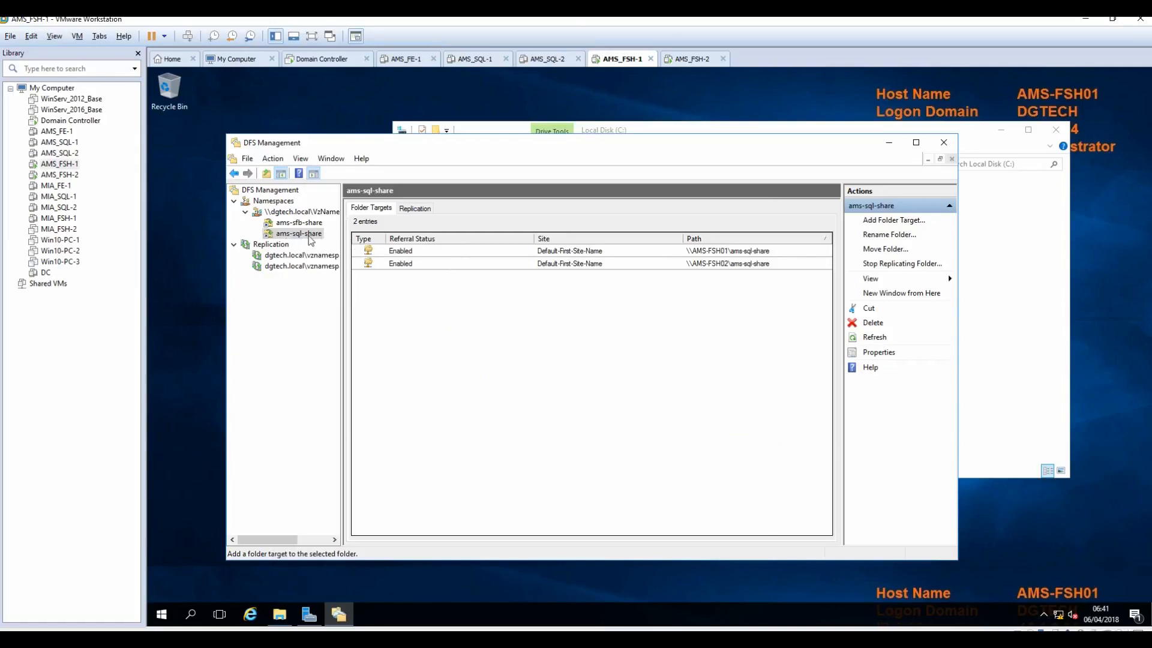
Step: Start a new VzNamespace folder named 'ams-sql-wit'
{"action": "left_click", "coordinate": [306, 212]}
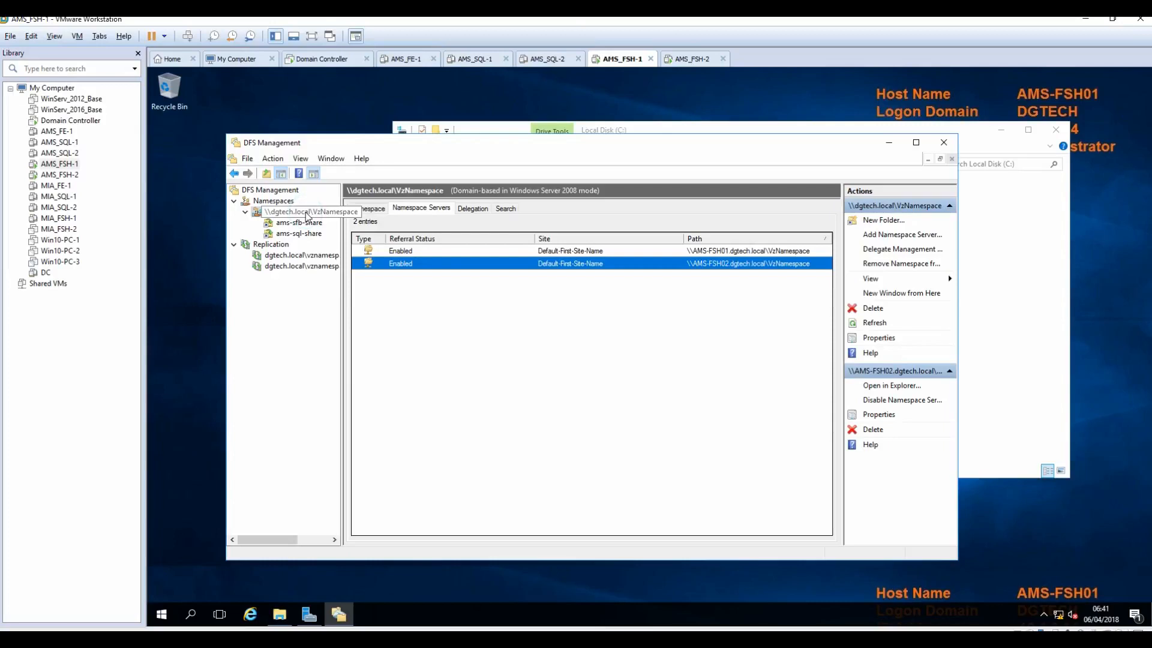
{"action": "left_click", "coordinate": [891, 226]}
{"action": "type", "text": "AMS"}
{"action": "key", "text": "BackSpace"}
{"action": "key", "text": "BackSpace"}
{"action": "key", "text": "BackSpace"}
{"action": "type", "text": "ams-s"}
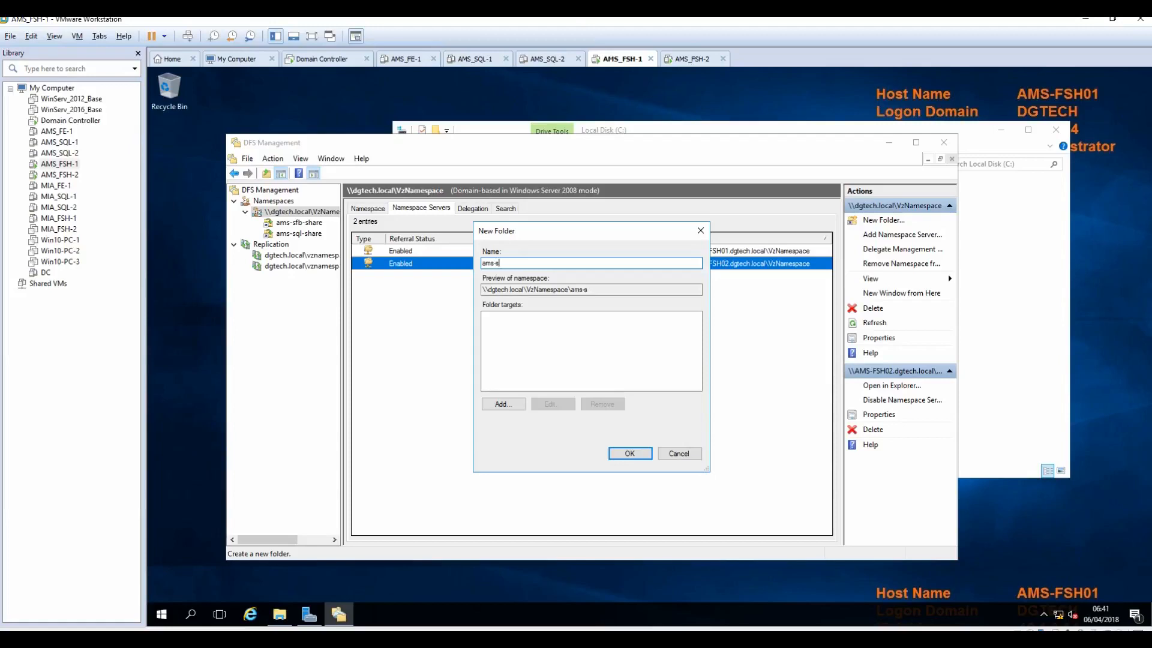
{"action": "type", "text": "ql-wit"}
Step: Target it at \\AMS-FSH01\ams-sql-wit and create the folder
{"action": "left_click", "coordinate": [496, 404]}
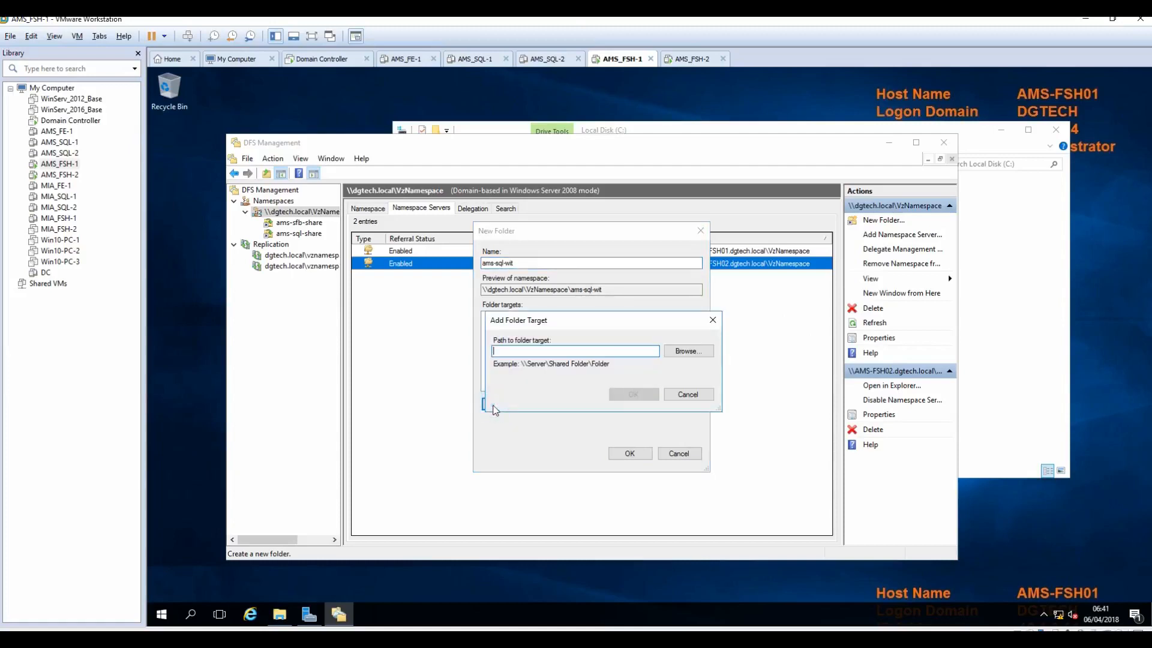
{"action": "type", "text": "AMS-FSH"}
{"action": "left_click", "coordinate": [689, 354]}
{"action": "left_click_drag", "start_coordinate": [626, 250], "coordinate": [623, 296]}
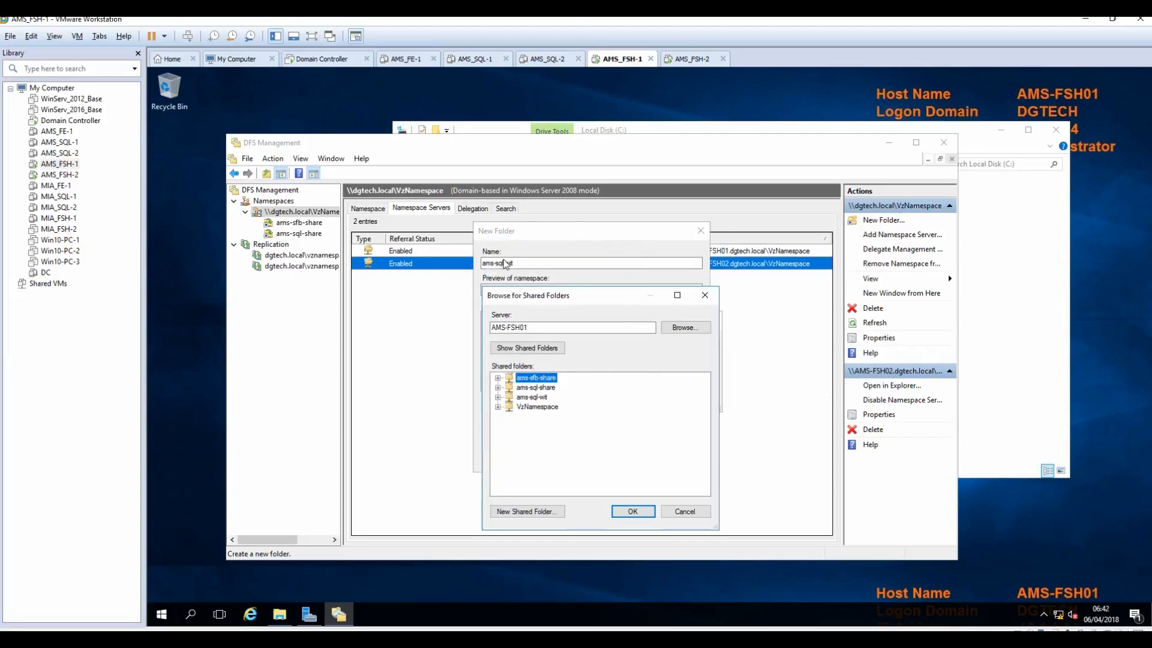
{"action": "left_click", "coordinate": [535, 397]}
{"action": "left_click", "coordinate": [632, 511]}
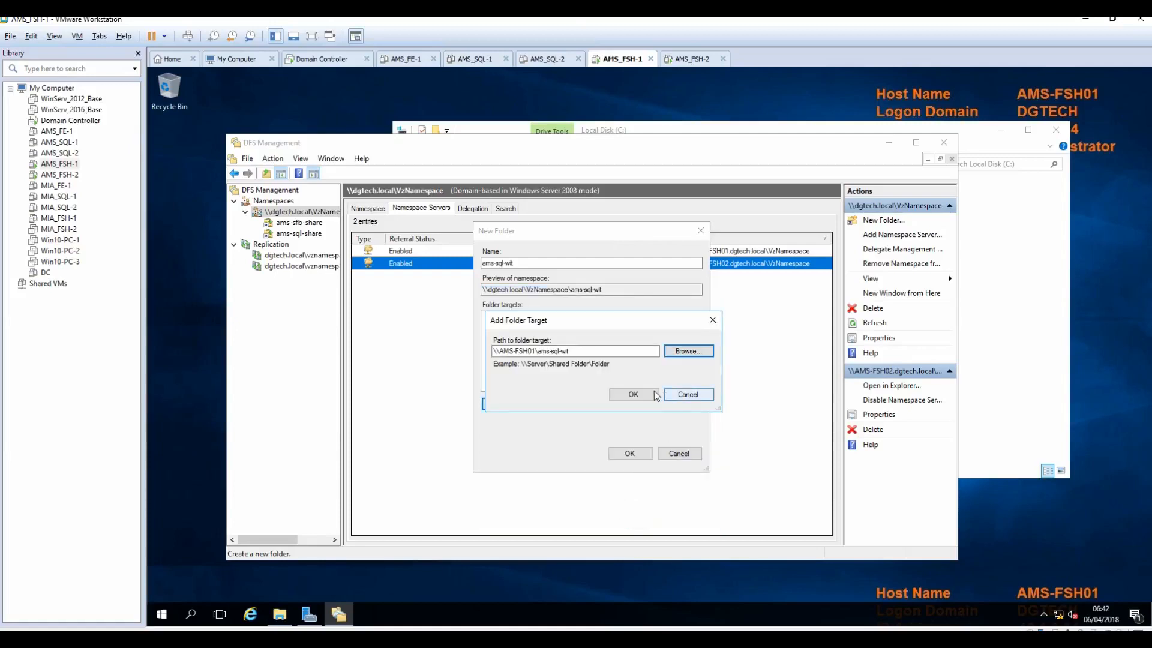
{"action": "left_click", "coordinate": [633, 394]}
{"action": "left_click", "coordinate": [629, 452]}
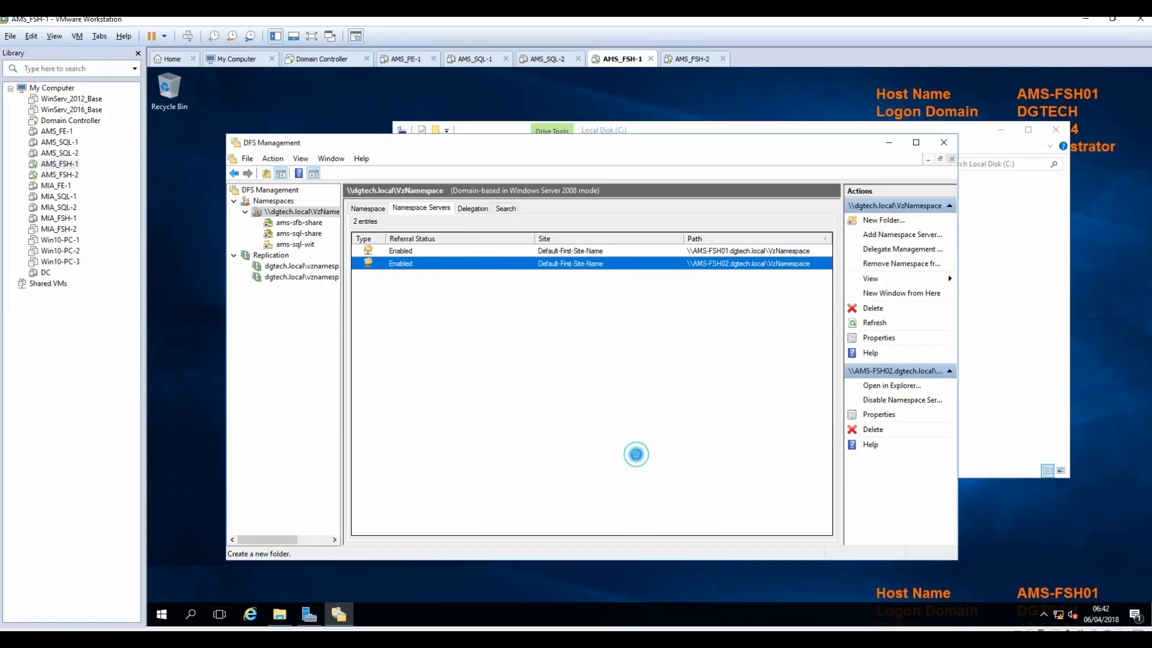
{"action": "left_click", "coordinate": [303, 245]}
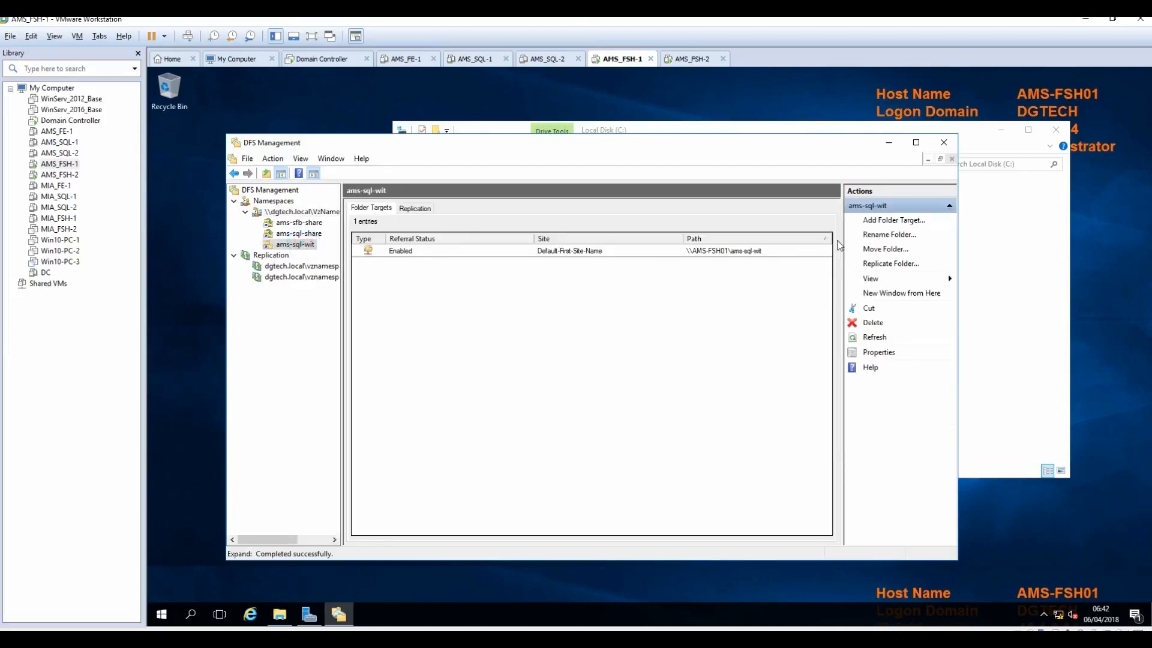
Step: Add \\AMS-FSH02\ams-sql-wit as a second folder target of ams-sql-wit
{"action": "left_click", "coordinate": [897, 221]}
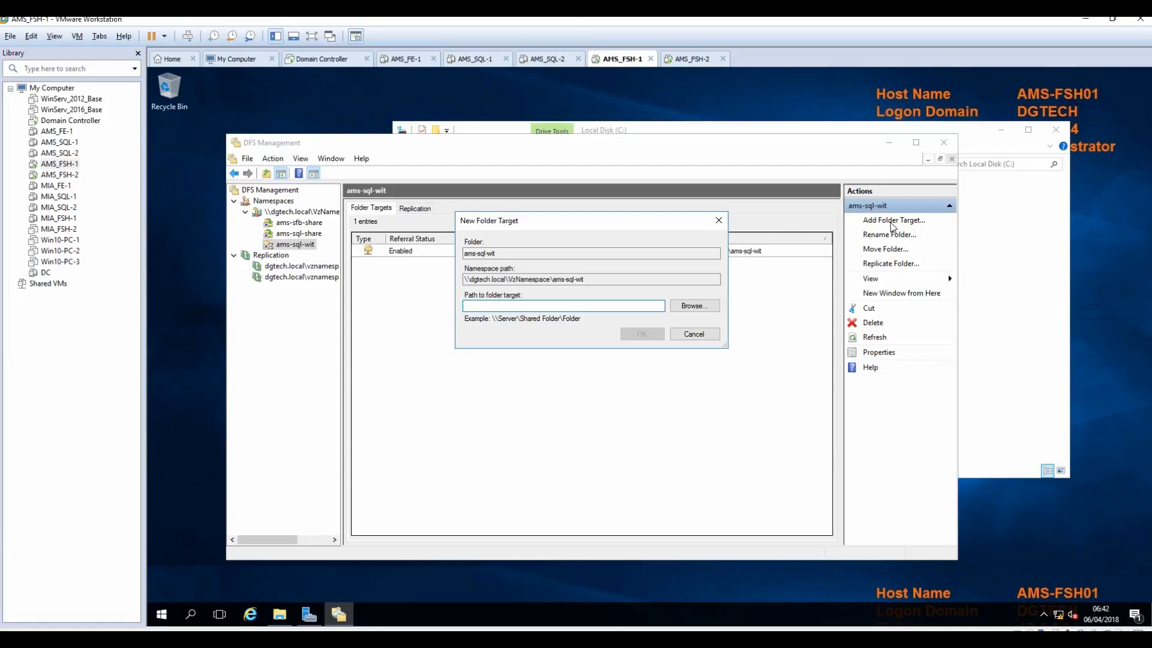
{"action": "type", "text": "AMS-FSH02"}
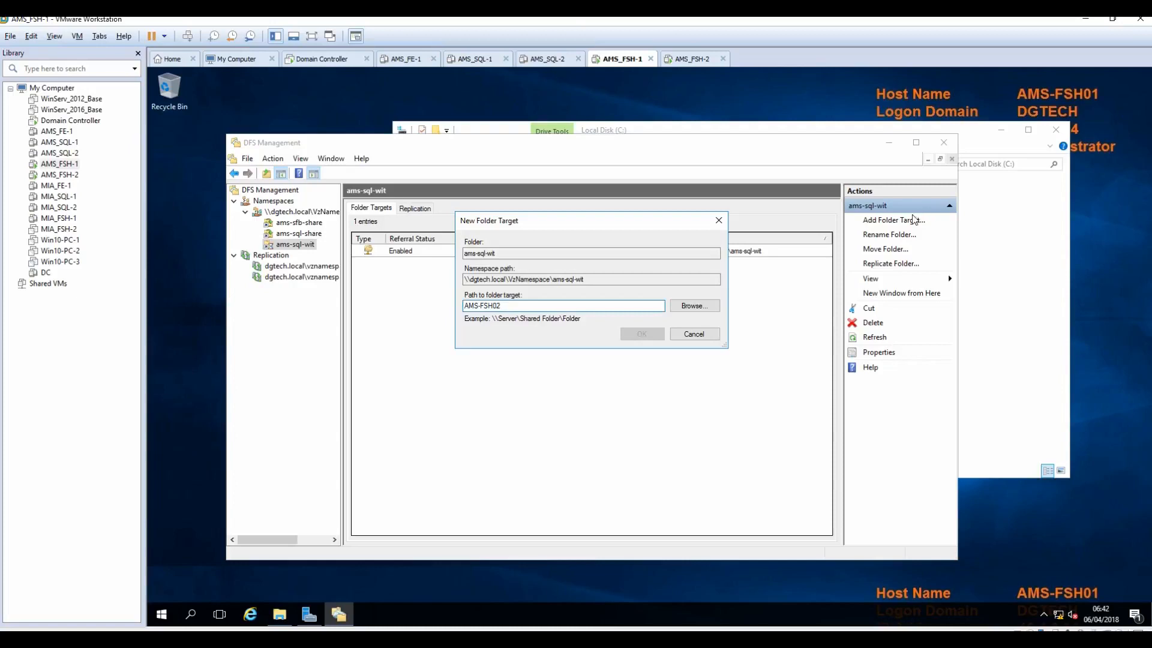
{"action": "left_click", "coordinate": [680, 305]}
{"action": "left_click_drag", "start_coordinate": [609, 170], "coordinate": [601, 292]}
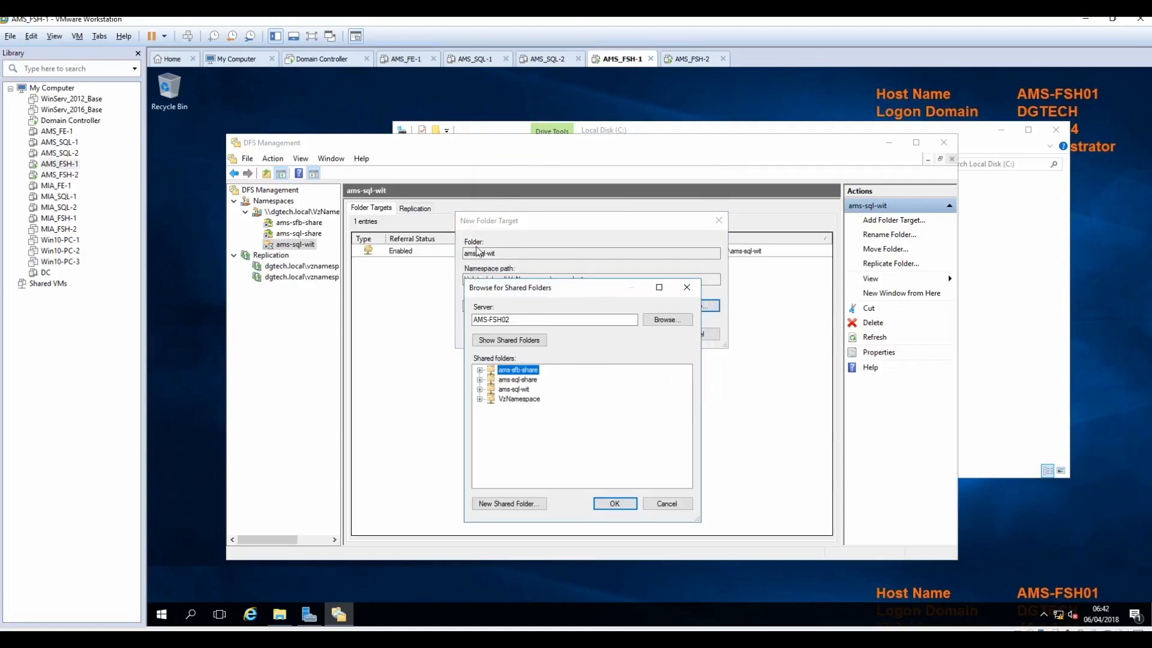
{"action": "left_click", "coordinate": [514, 389]}
{"action": "left_click", "coordinate": [615, 503]}
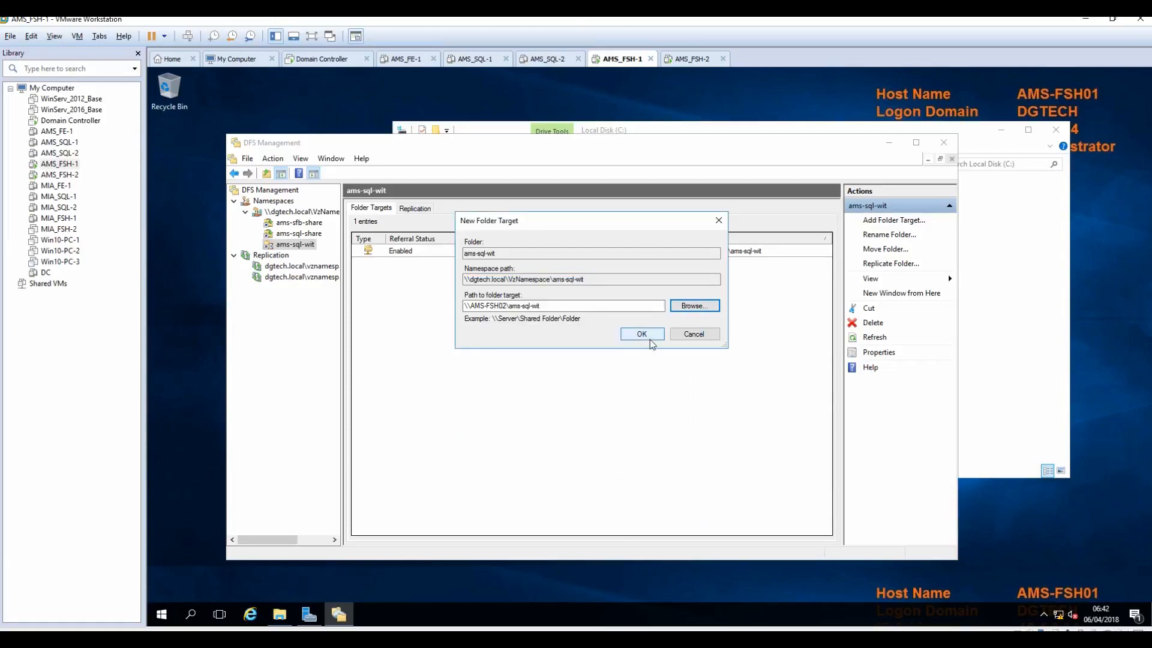
{"action": "left_click", "coordinate": [650, 341]}
Step: Replicate ams-sql-wit with AMS-FSH01 as primary member, using default topology and schedule
{"action": "left_click", "coordinate": [677, 396]}
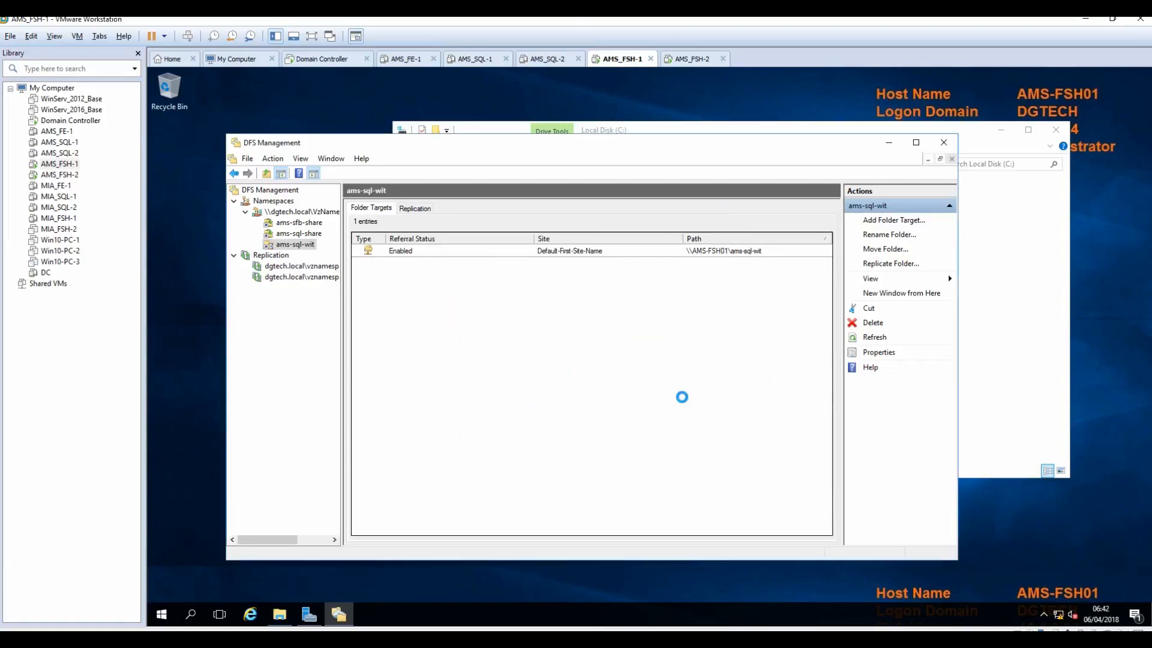
{"action": "left_click", "coordinate": [723, 505]}
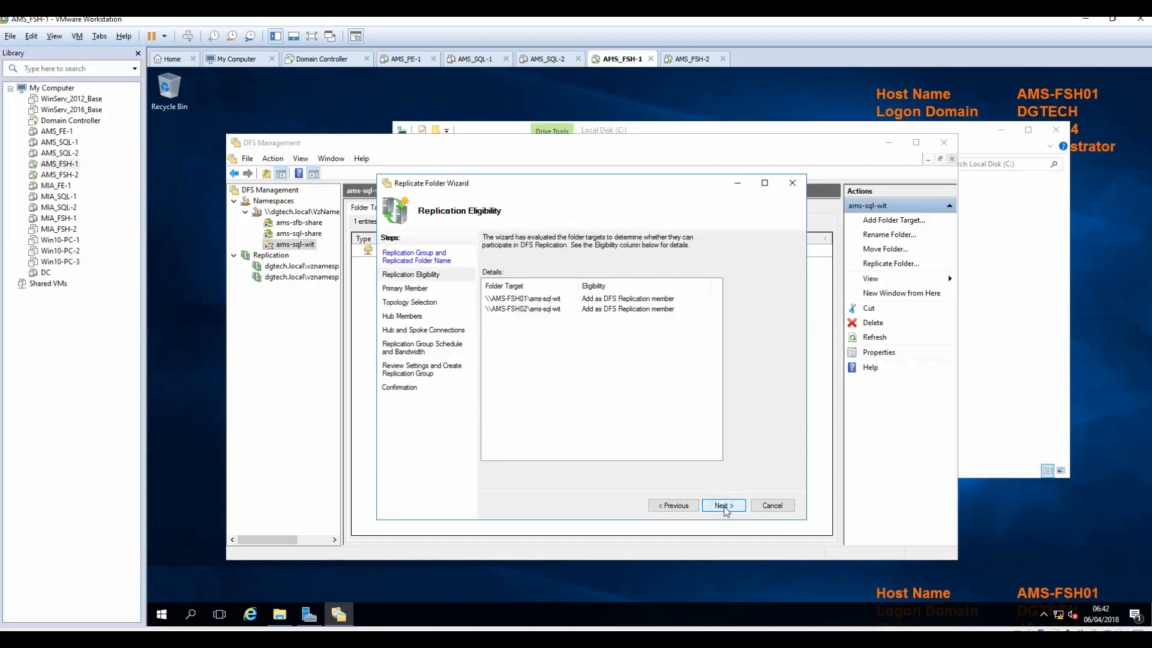
{"action": "left_click", "coordinate": [723, 506]}
{"action": "left_click", "coordinate": [617, 288]}
{"action": "left_click", "coordinate": [513, 302]}
{"action": "left_click", "coordinate": [720, 506]}
{"action": "left_click", "coordinate": [721, 505]}
{"action": "left_click", "coordinate": [721, 506]}
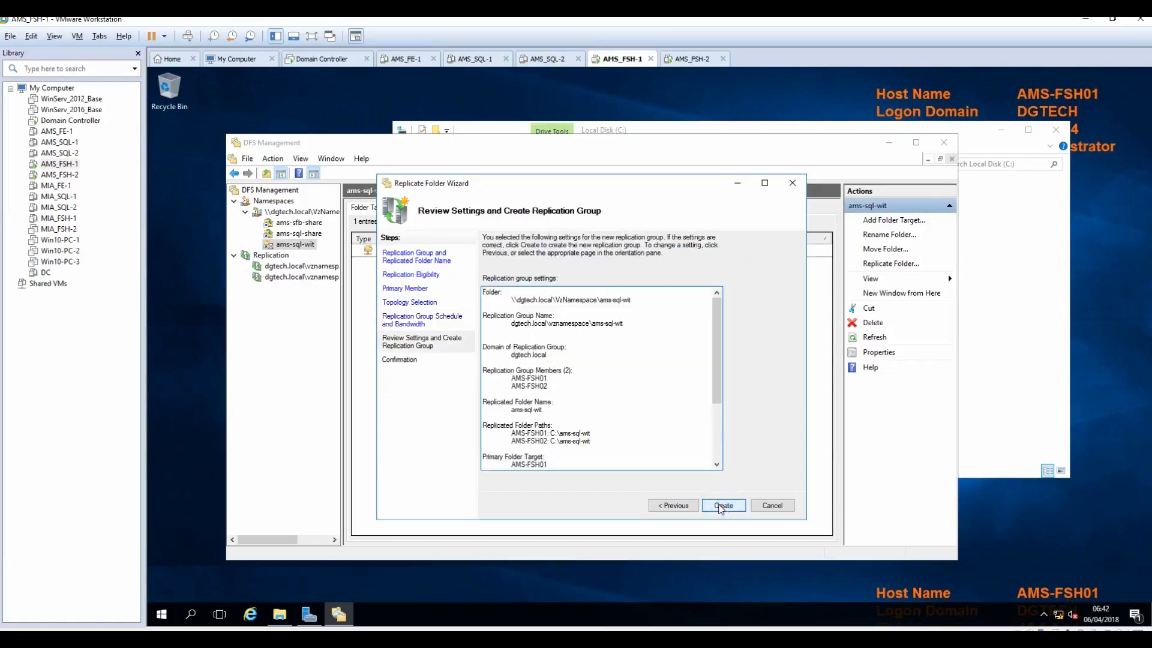
{"action": "left_click", "coordinate": [720, 506]}
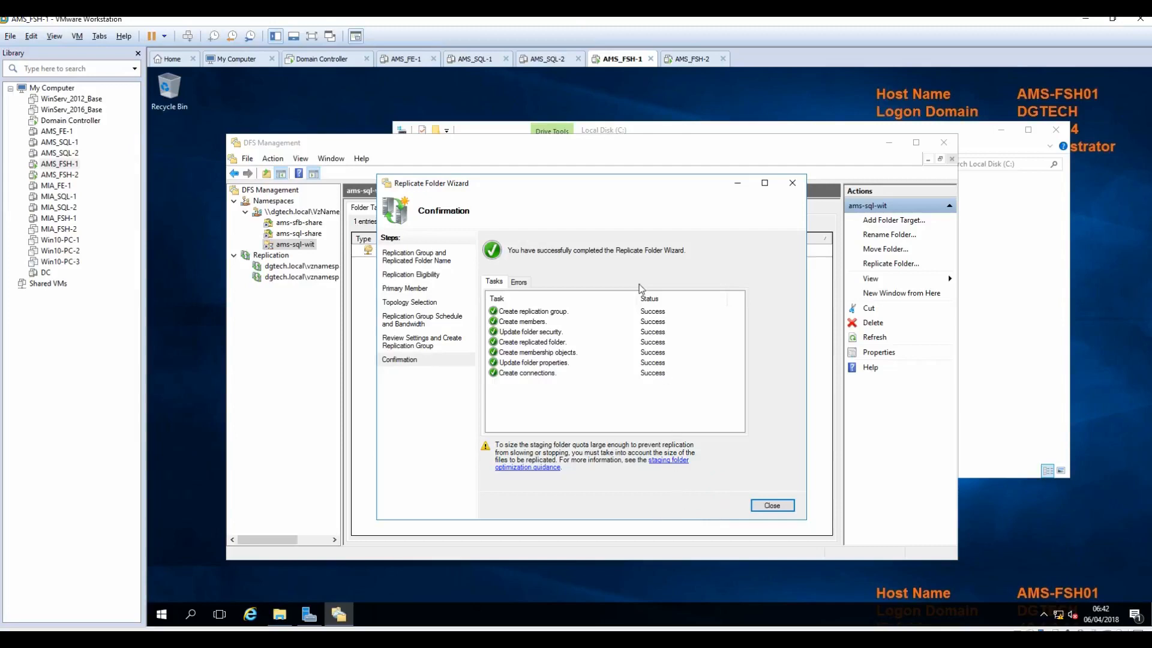
{"action": "left_click", "coordinate": [771, 505]}
{"action": "left_click", "coordinate": [696, 380]}
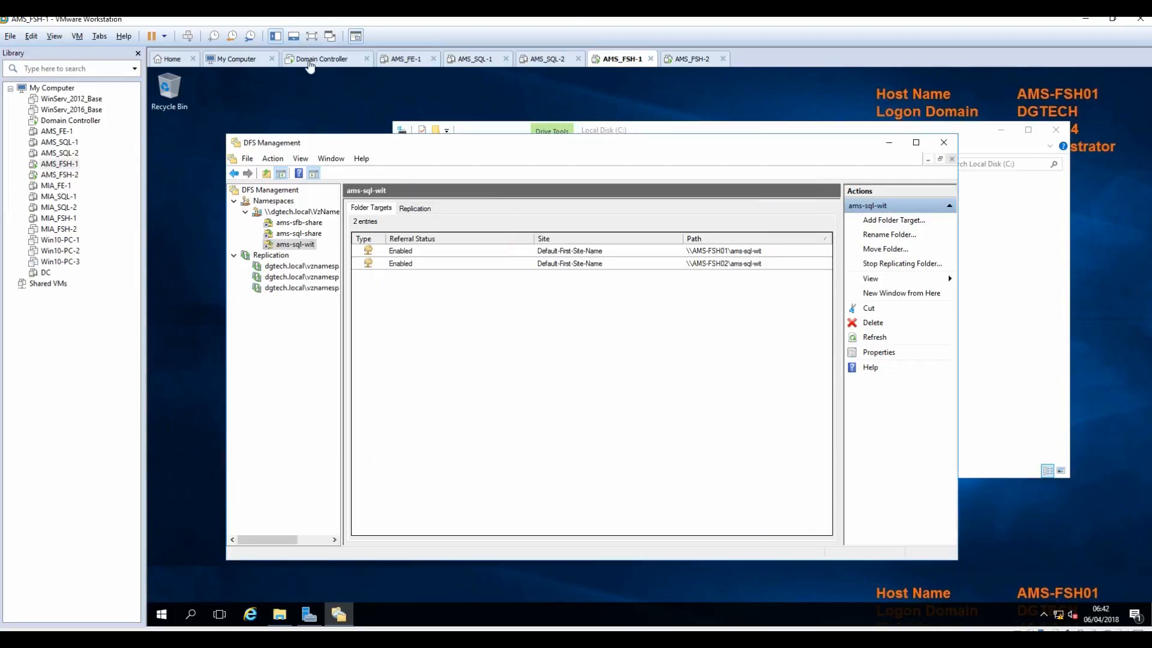
{"action": "left_click", "coordinate": [310, 60]}
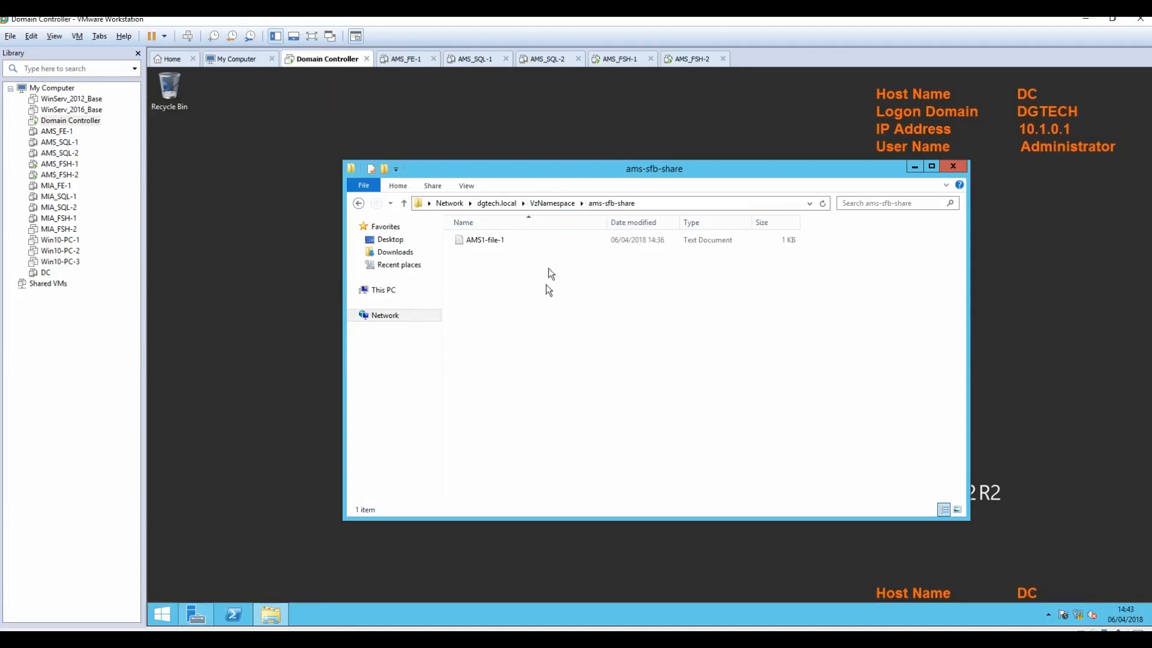
Step: On the Domain Controller, open ams-sql-share and ams-sql-wit under VzNamespace to confirm they're empty
{"action": "left_click", "coordinate": [544, 202]}
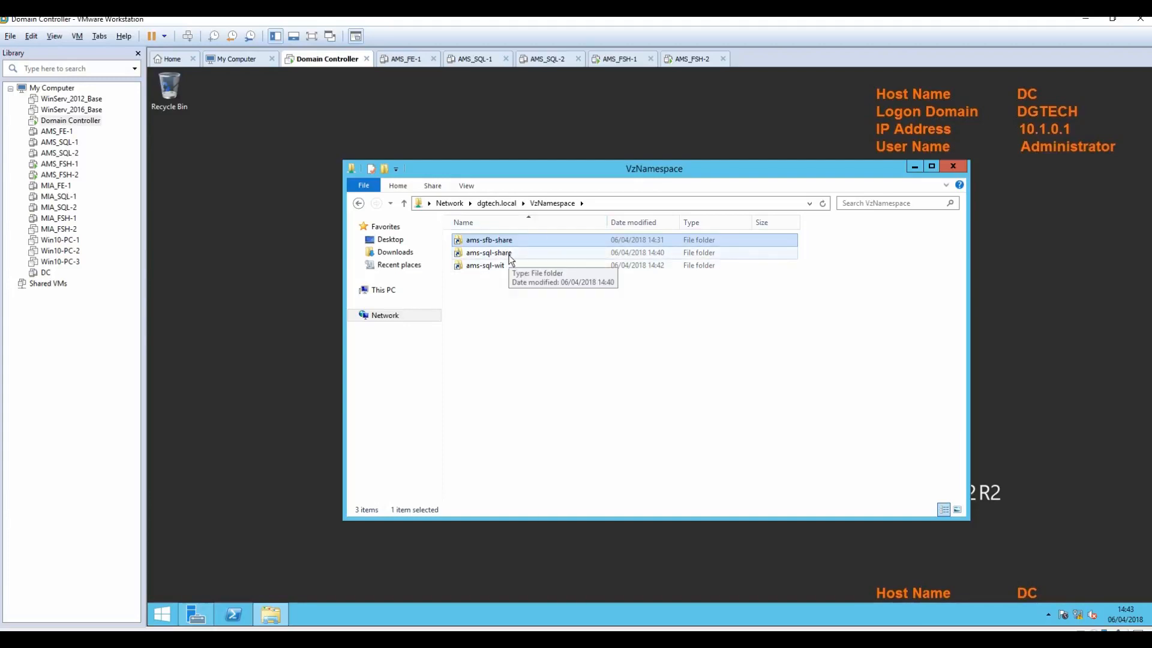
{"action": "double_click", "coordinate": [488, 253]}
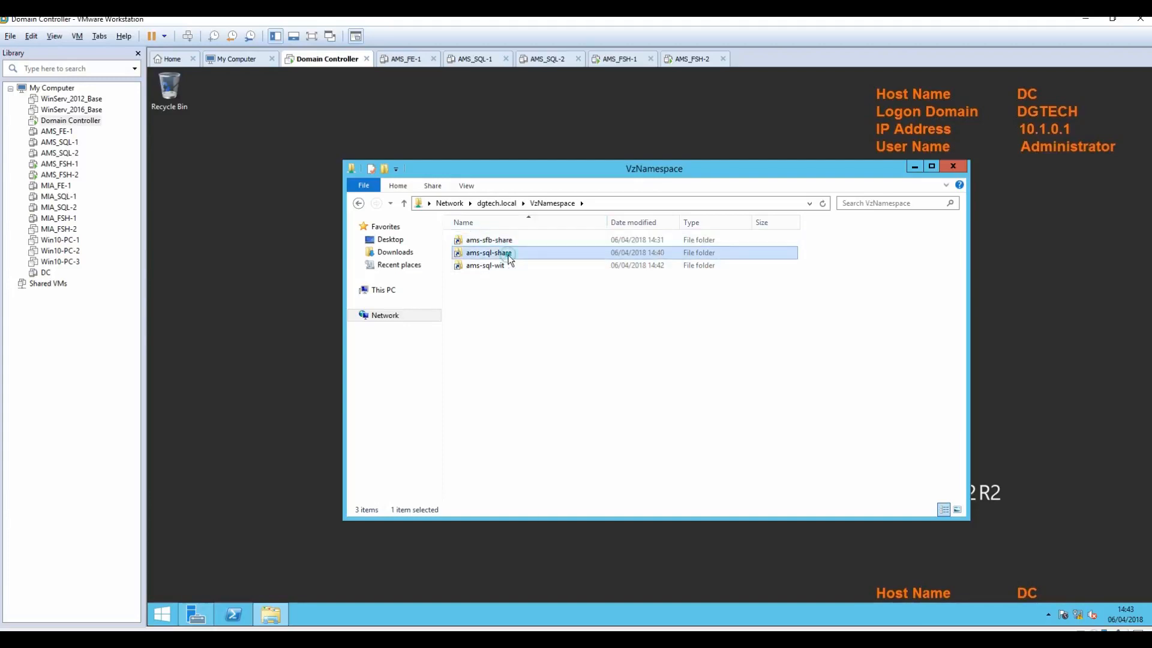
{"action": "left_click", "coordinate": [547, 204]}
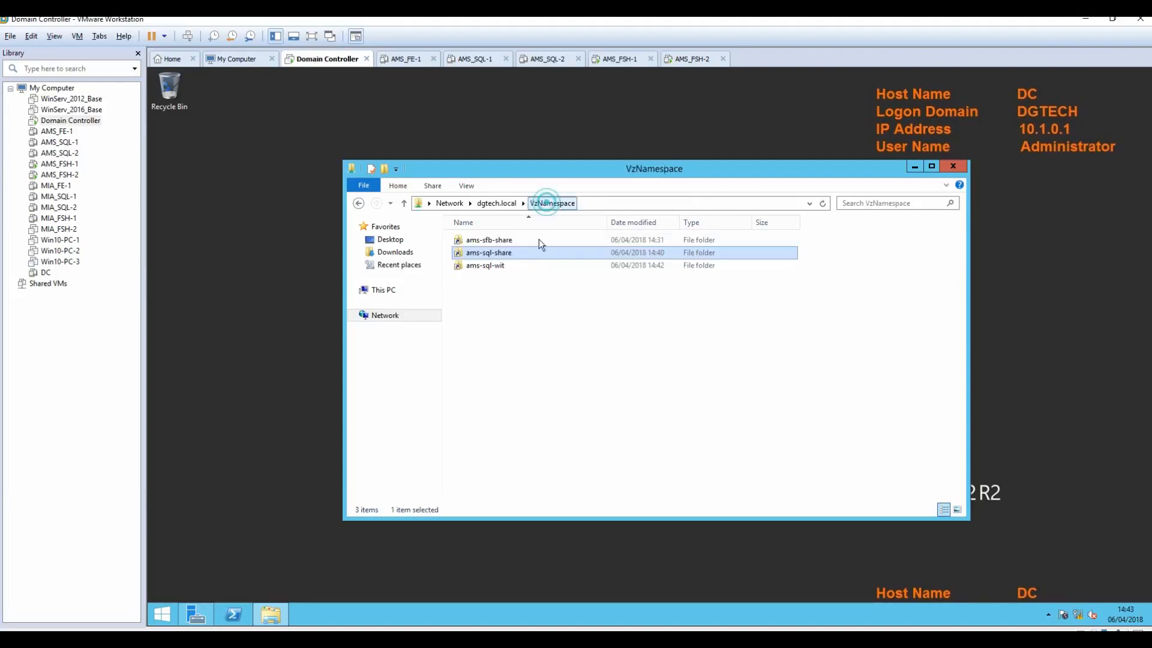
{"action": "double_click", "coordinate": [488, 266]}
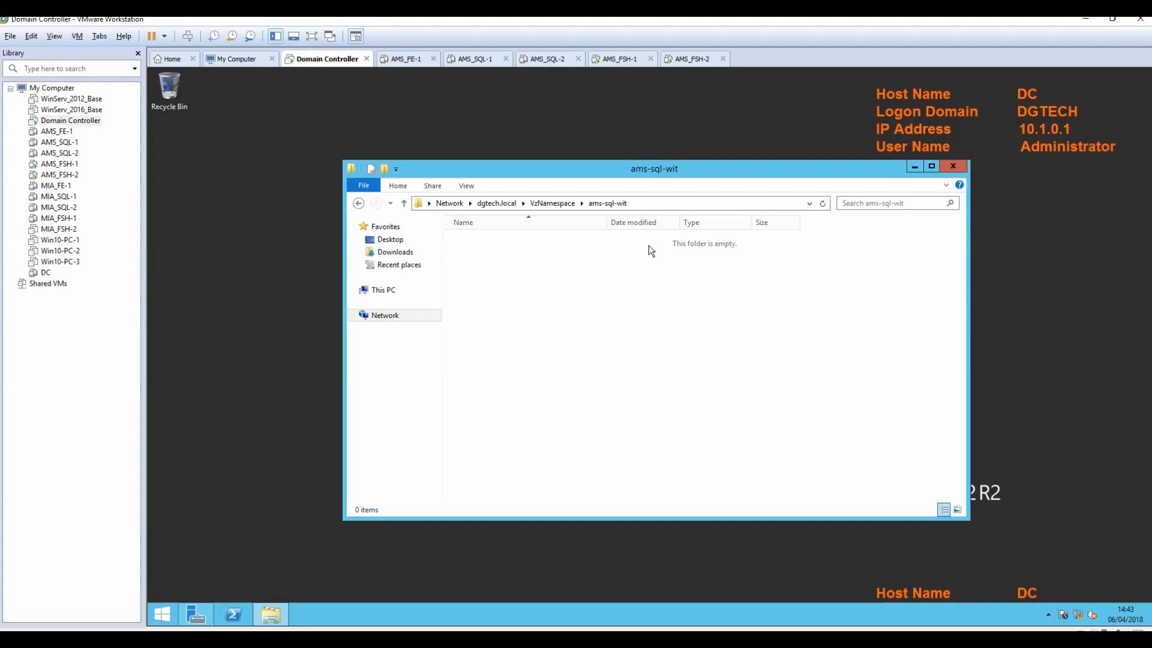
{"action": "left_click", "coordinate": [550, 205]}
{"action": "left_click", "coordinate": [914, 168]}
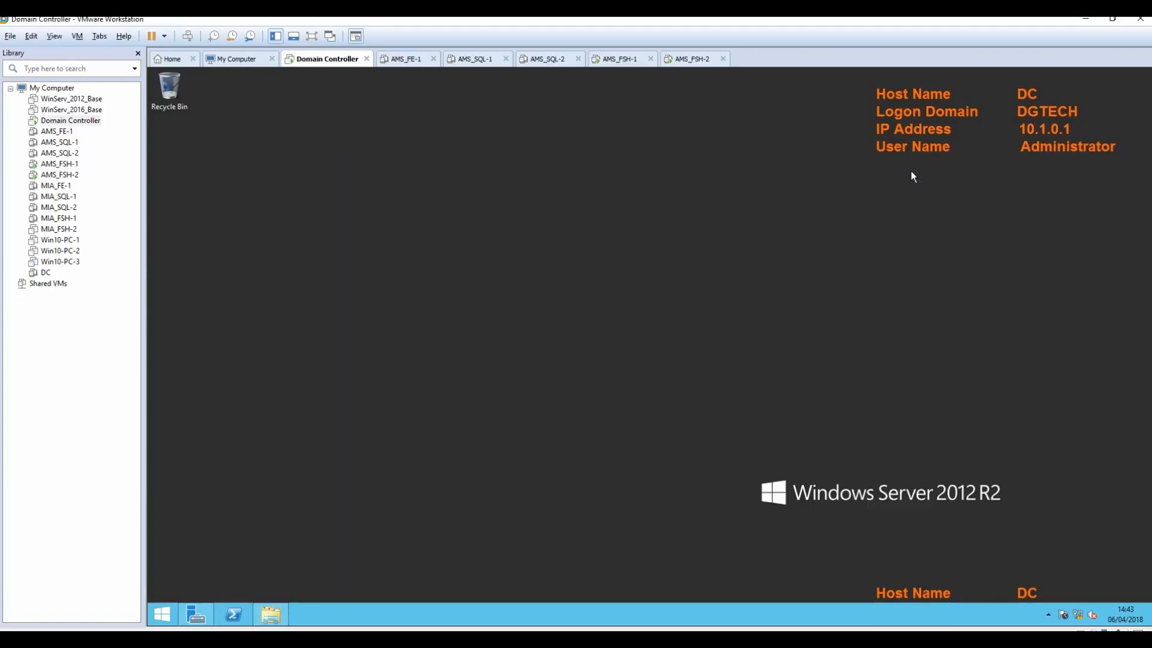
Step: On AMS_FSH-2, launch DFS Management from Server Manager and widen its window
{"action": "left_click", "coordinate": [618, 59]}
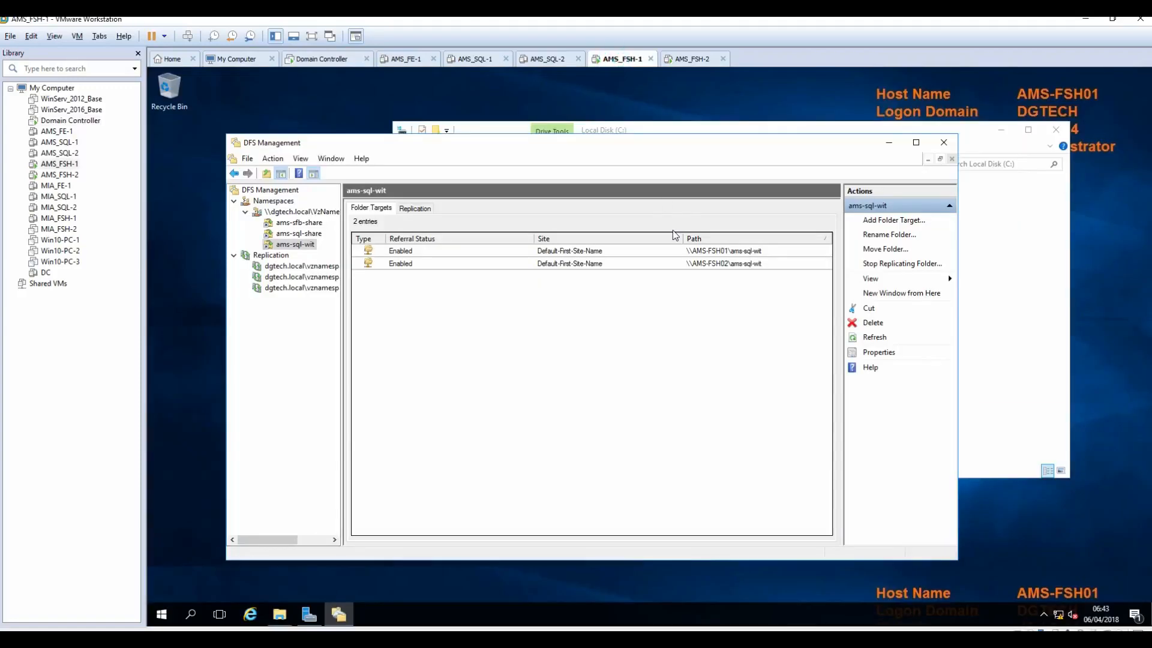
{"action": "left_click", "coordinate": [695, 66]}
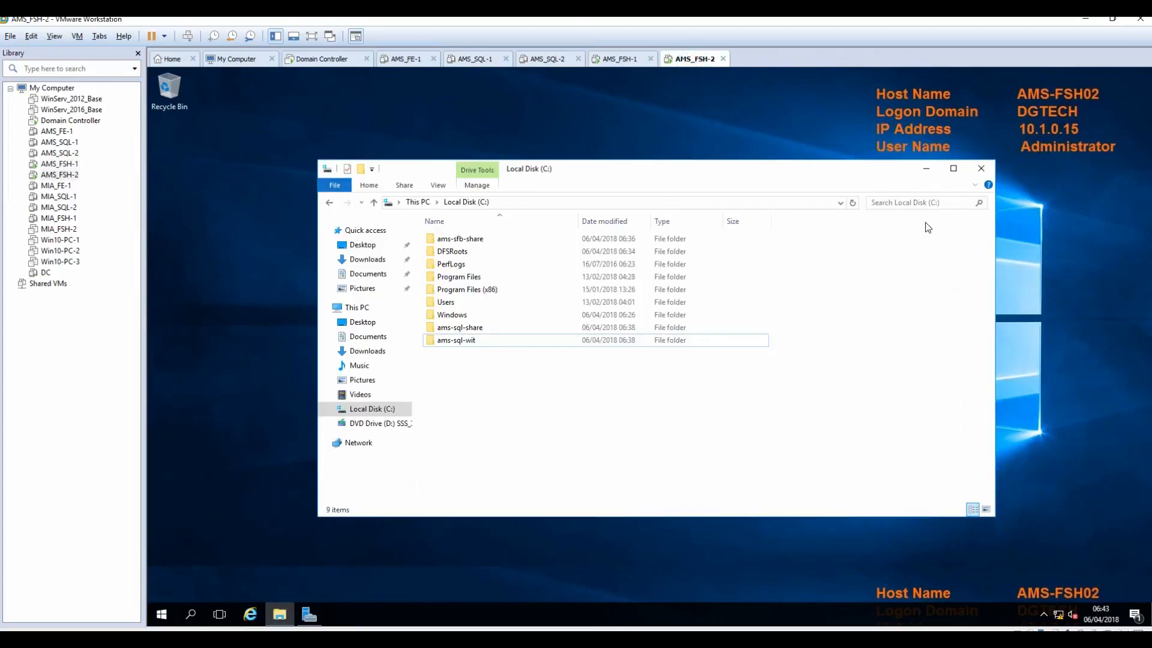
{"action": "left_click", "coordinate": [925, 170]}
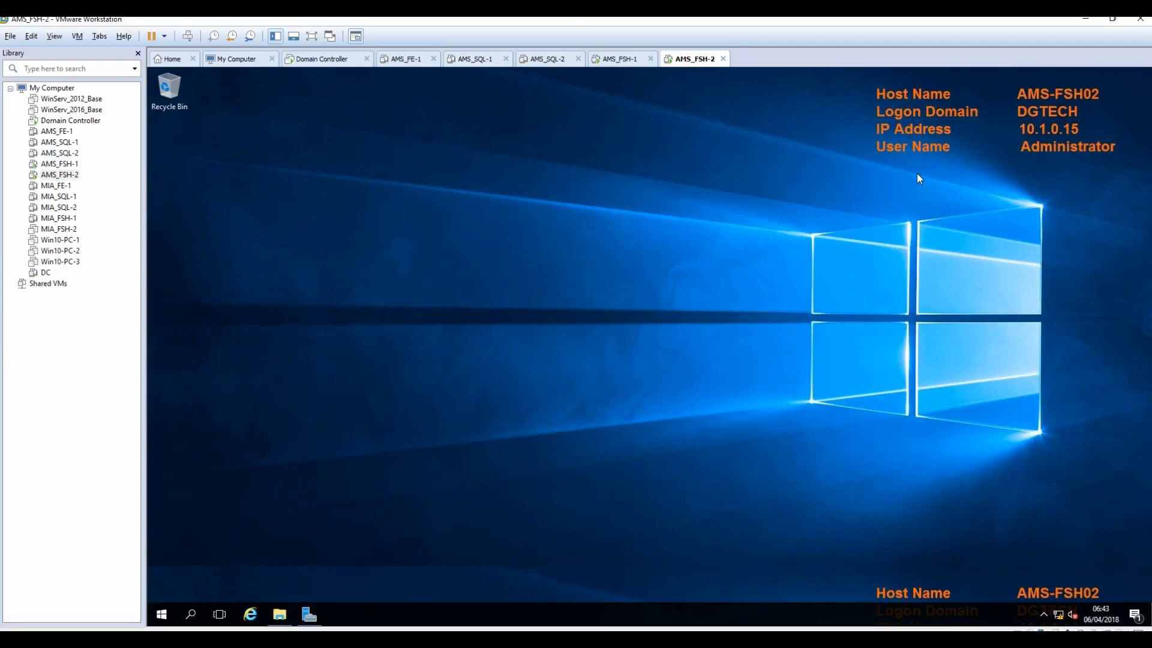
{"action": "left_click", "coordinate": [309, 615]}
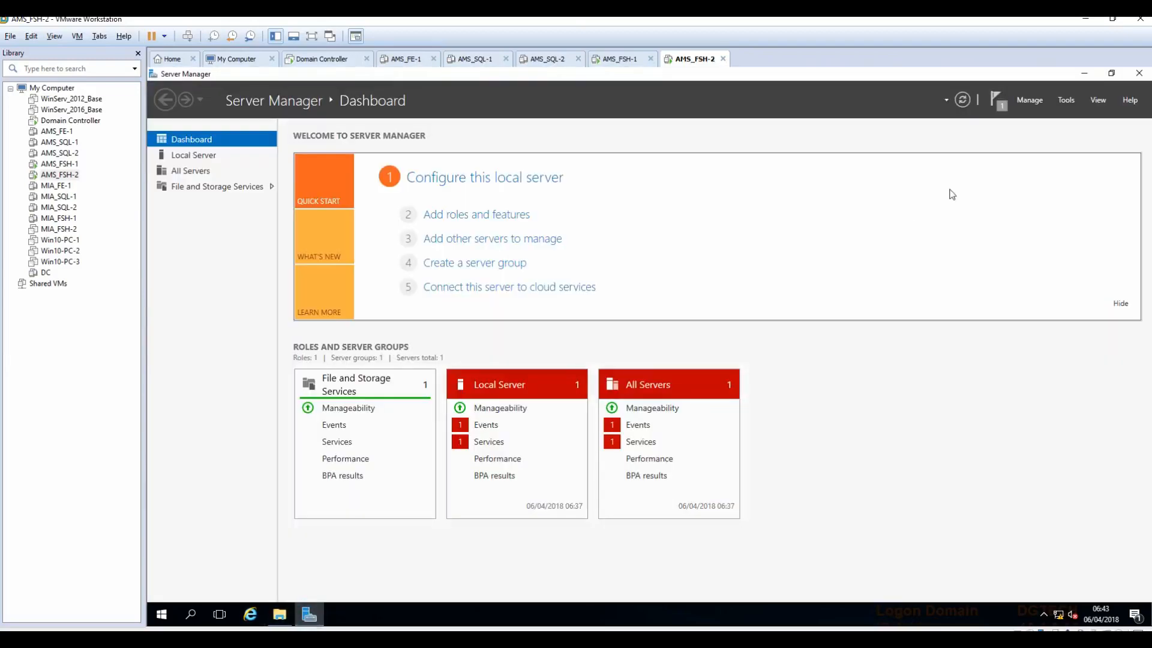
{"action": "left_click", "coordinate": [1066, 100]}
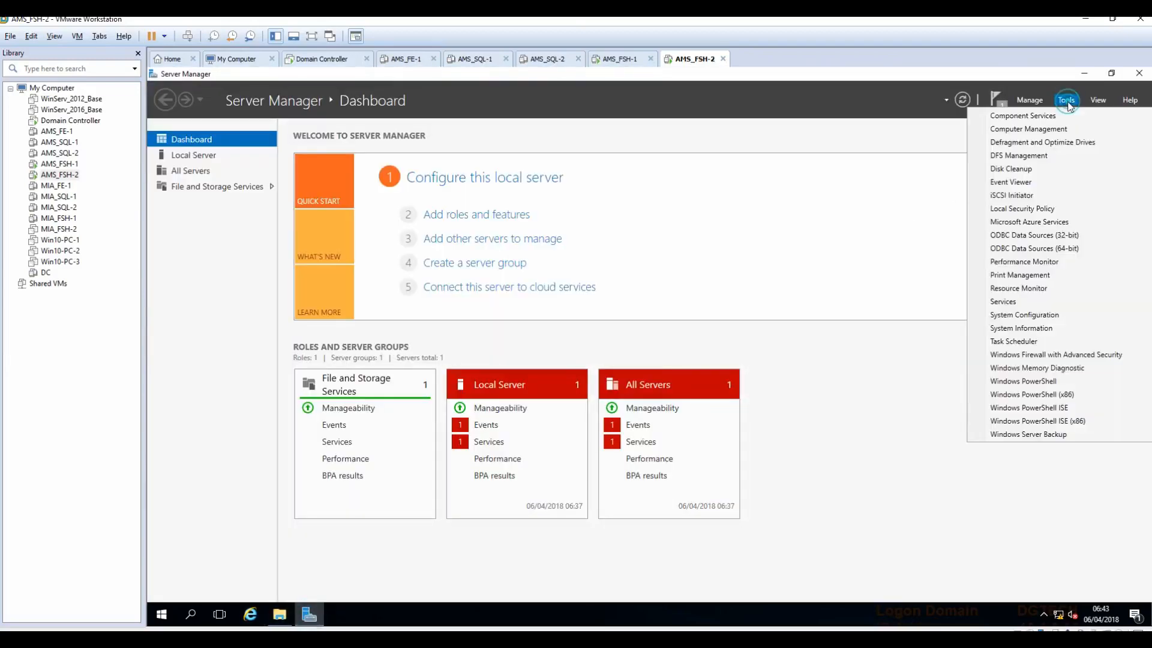
{"action": "left_click", "coordinate": [1024, 155]}
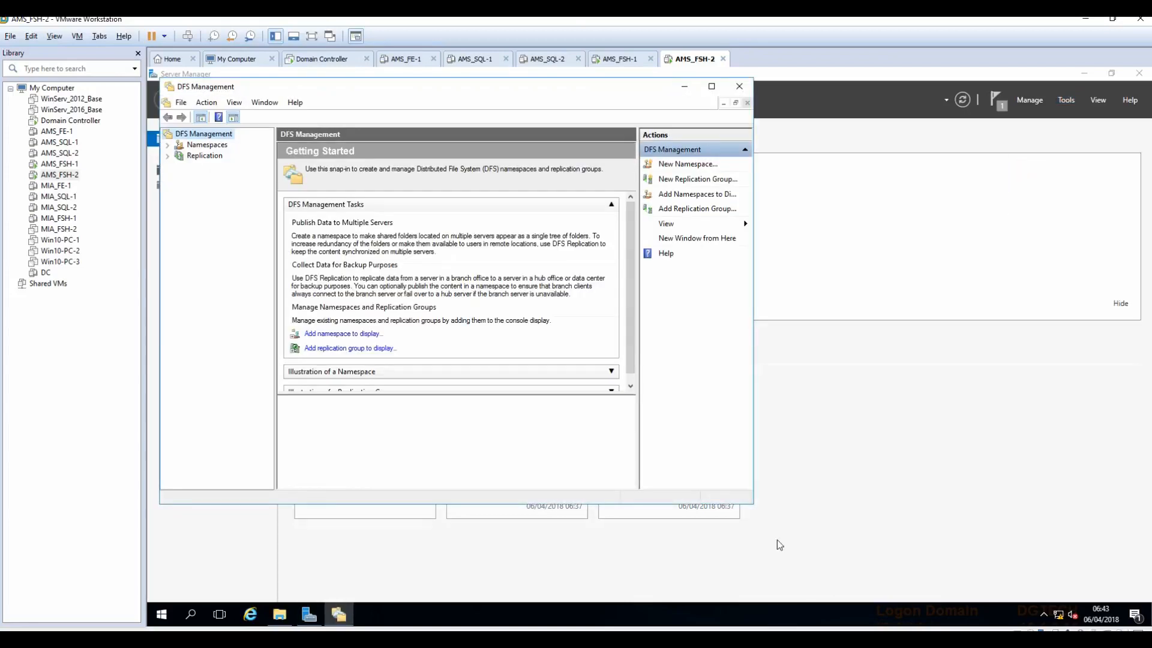
{"action": "left_click_drag", "start_coordinate": [755, 501], "coordinate": [1024, 554]}
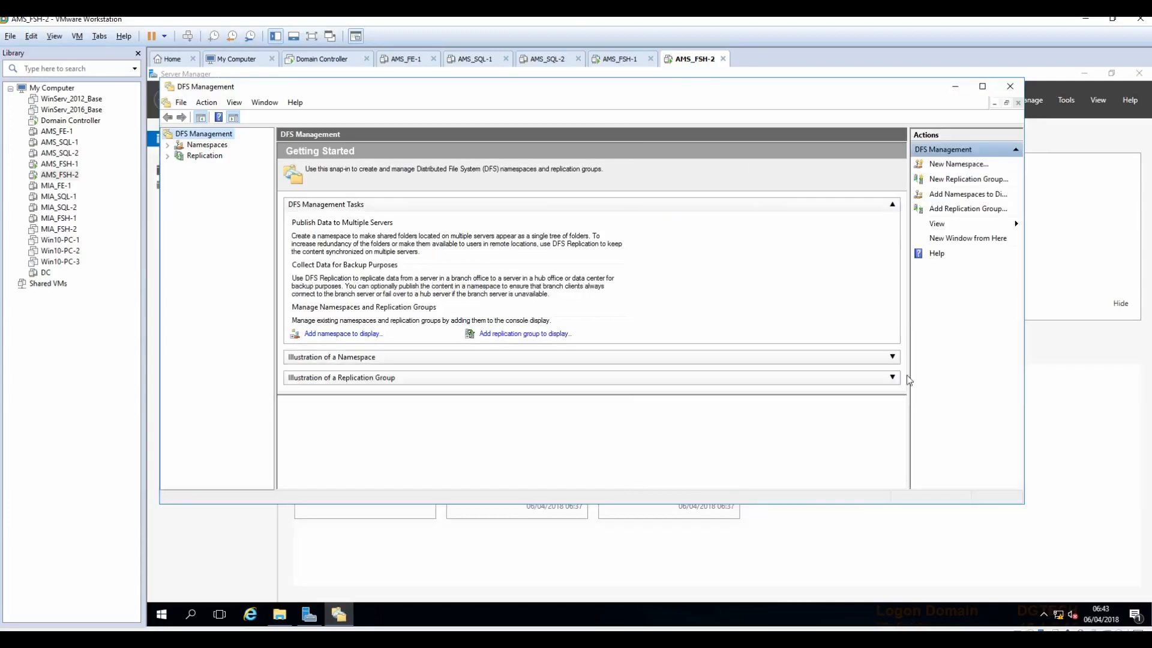
Step: Expand Namespaces and Replication to list the three folders and groups, then view ams-sfb-share's targets
{"action": "left_click", "coordinate": [620, 59]}
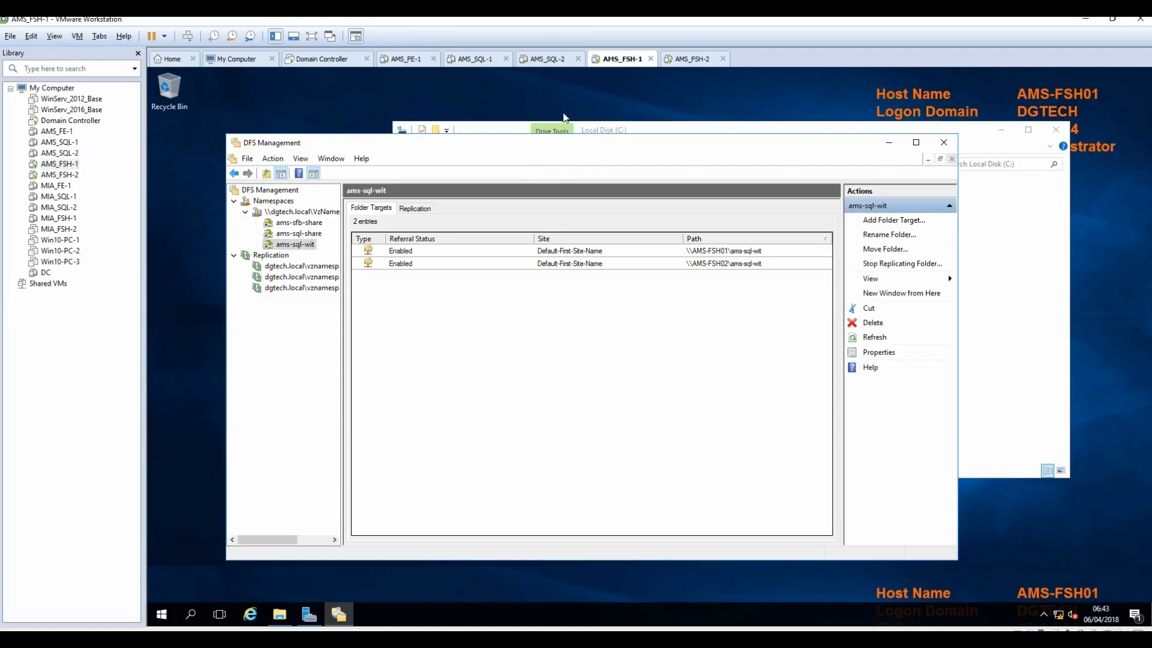
{"action": "left_click", "coordinate": [690, 60]}
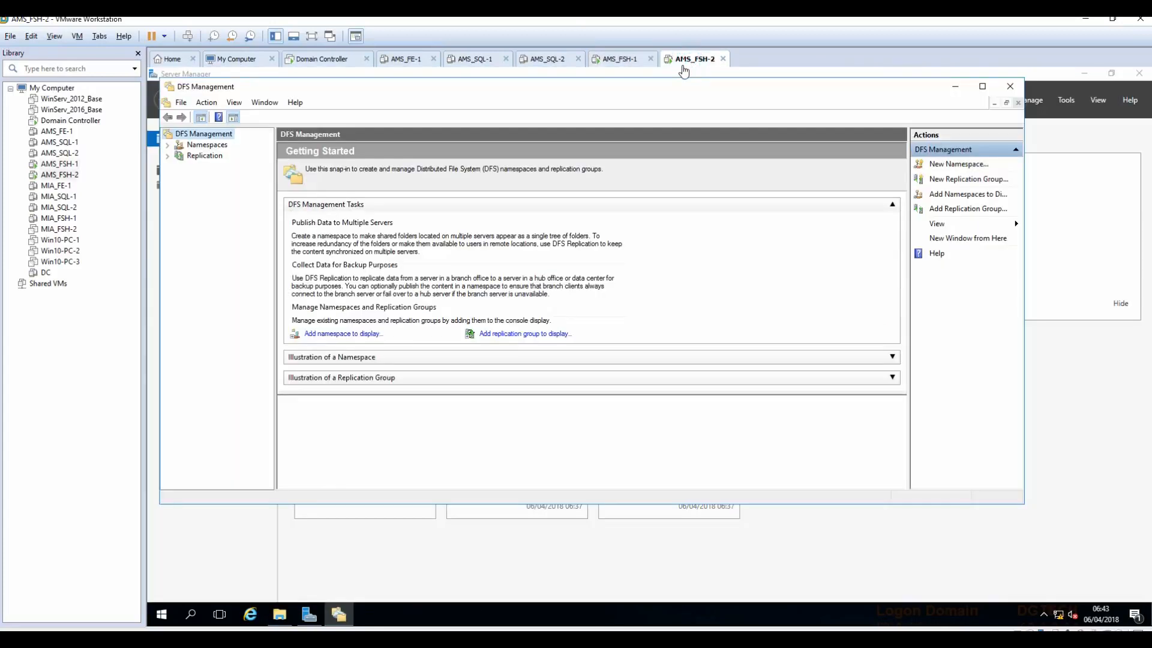
{"action": "left_click", "coordinate": [167, 145]}
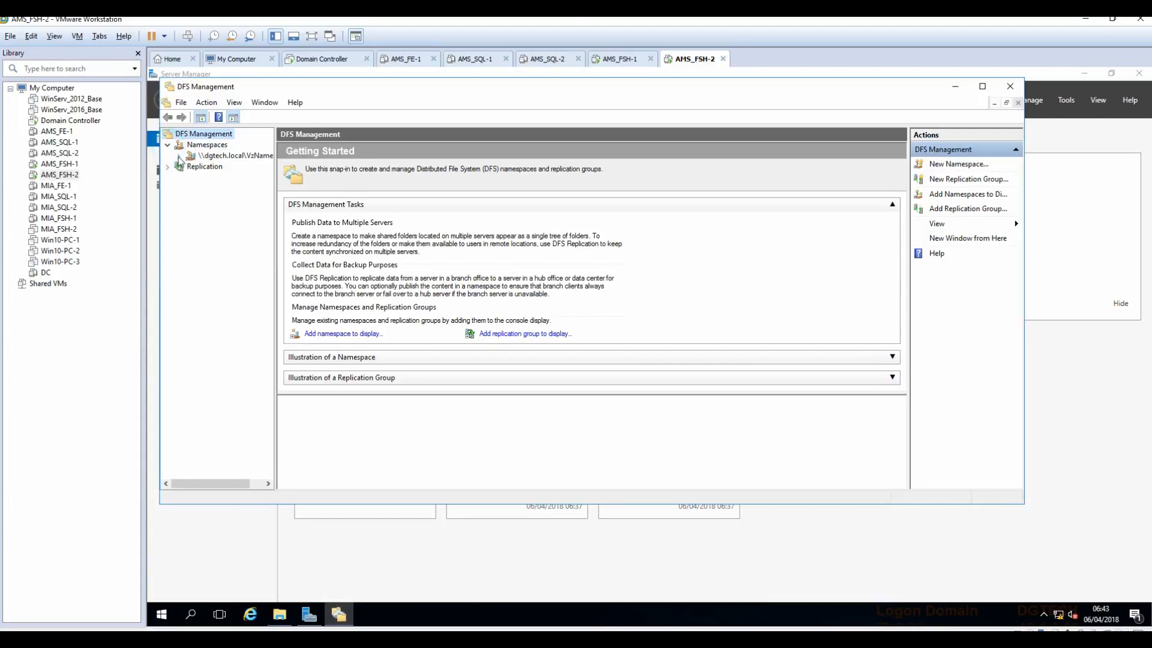
{"action": "left_click", "coordinate": [178, 156]}
{"action": "left_click_drag", "start_coordinate": [276, 227], "coordinate": [384, 243]}
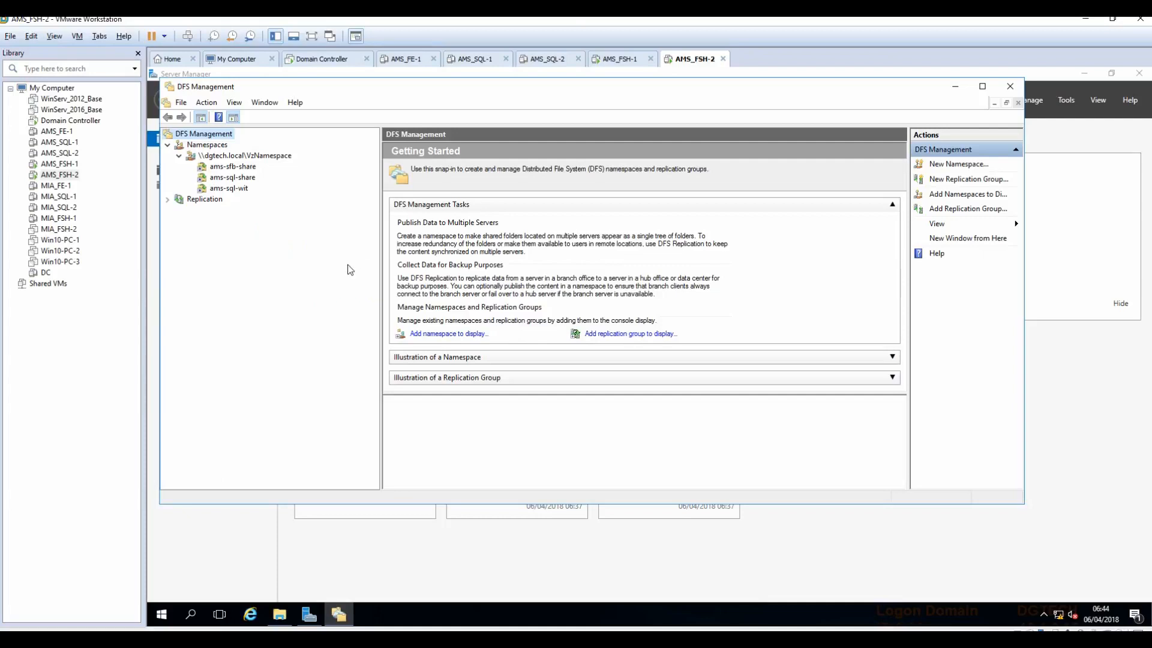
{"action": "left_click", "coordinate": [167, 199]}
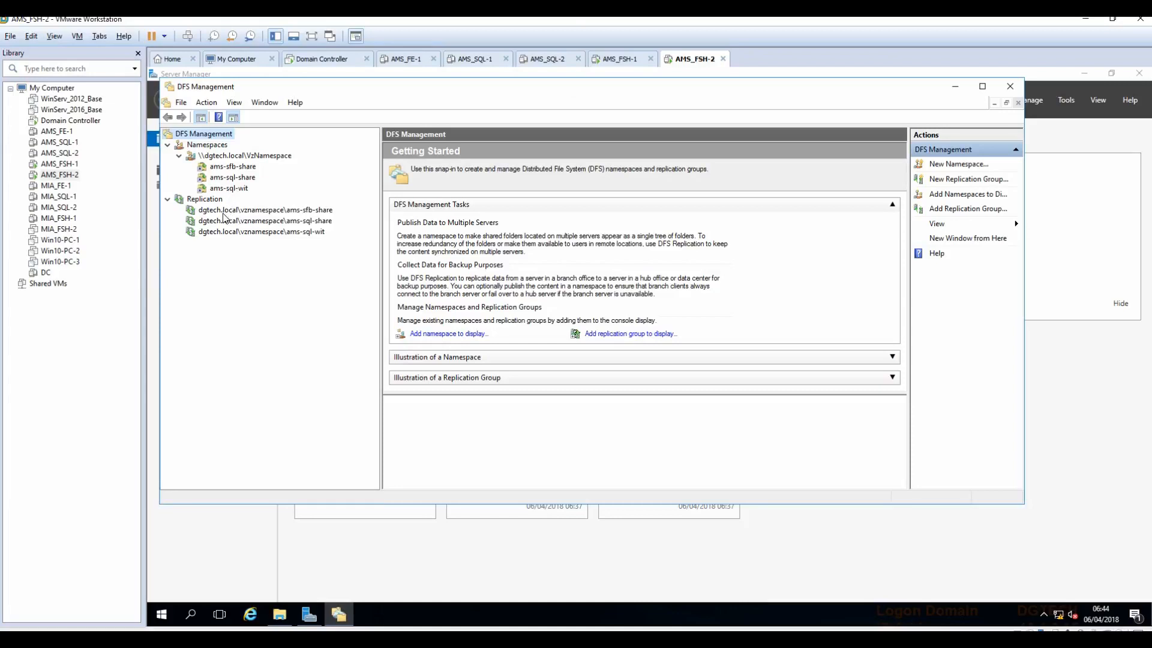
{"action": "left_click", "coordinate": [238, 168]}
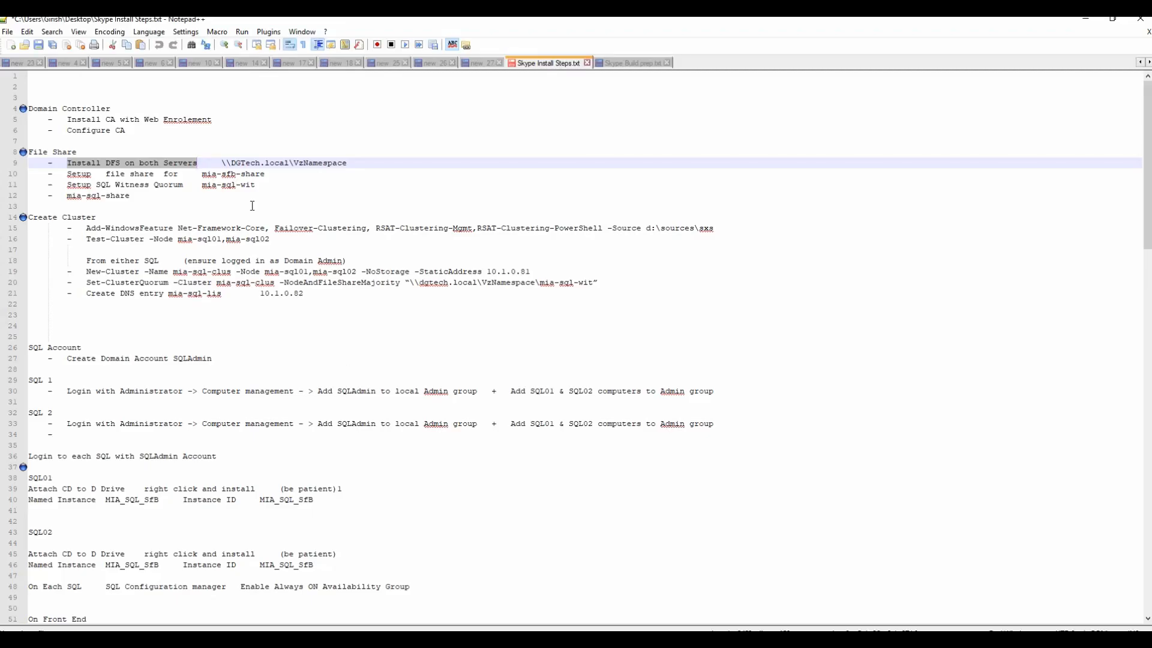
Step: In Notepad++, highlight the completed file share steps and the Create Cluster heading, then return to VMware
{"action": "left_click", "coordinate": [273, 189]}
{"action": "left_click_drag", "start_coordinate": [156, 199], "coordinate": [15, 98]}
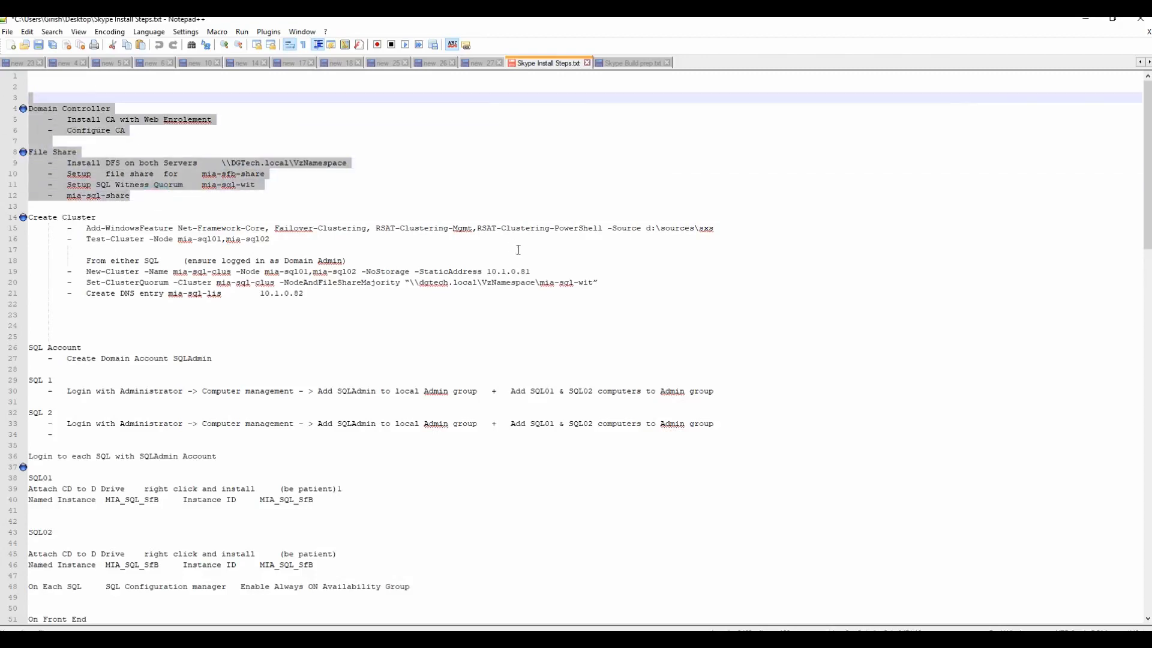
{"action": "left_click", "coordinate": [31, 219]}
{"action": "left_click_drag", "start_coordinate": [31, 218], "coordinate": [106, 219]}
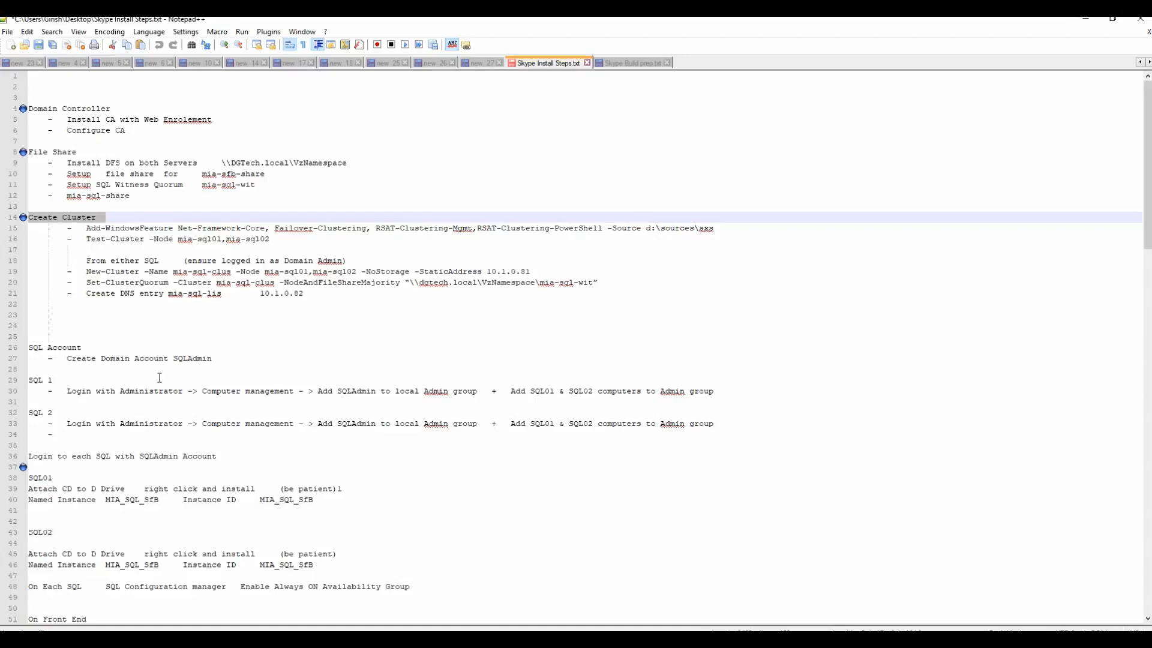
{"action": "scroll", "coordinate": [160, 377], "scroll_direction": "down", "scroll_amount": 2}
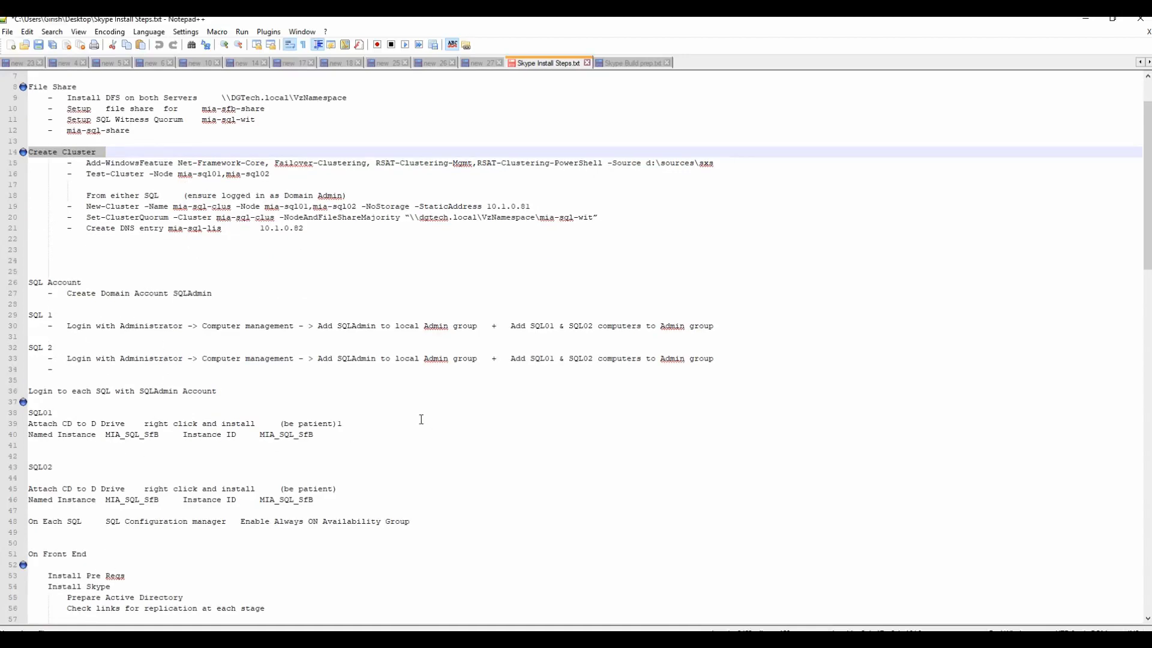
{"action": "key", "text": "alt+Tab"}
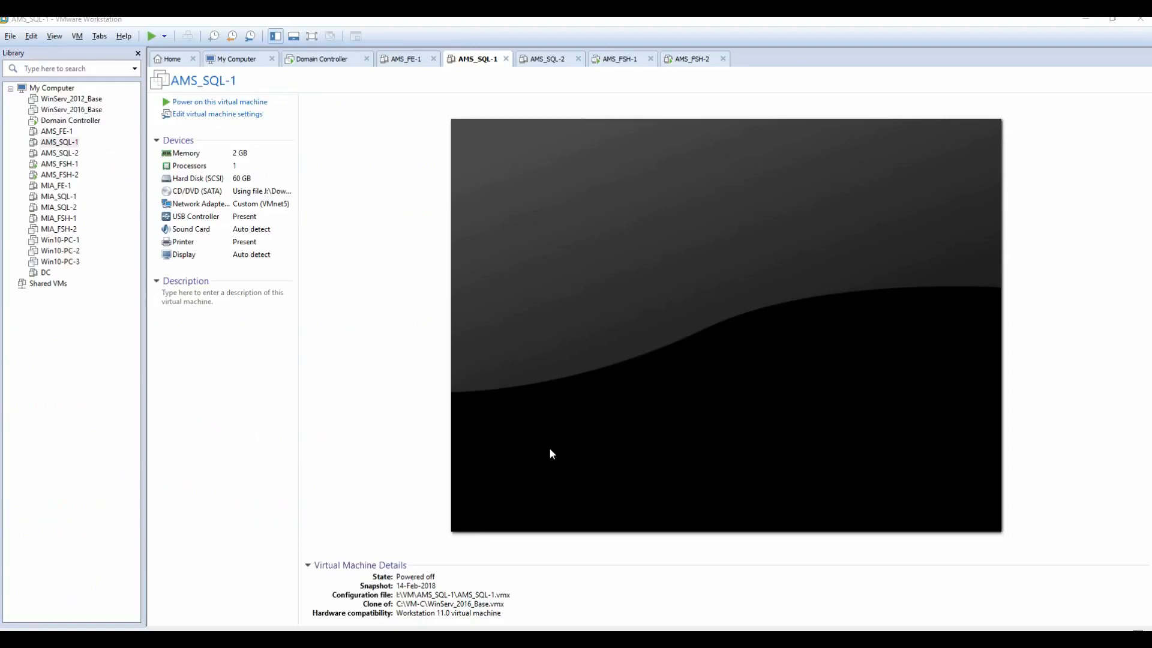
Step: Power on the AMS_SQL-1 and AMS_SQL-2 virtual machines
{"action": "right_click", "coordinate": [63, 144]}
{"action": "left_click", "coordinate": [370, 332]}
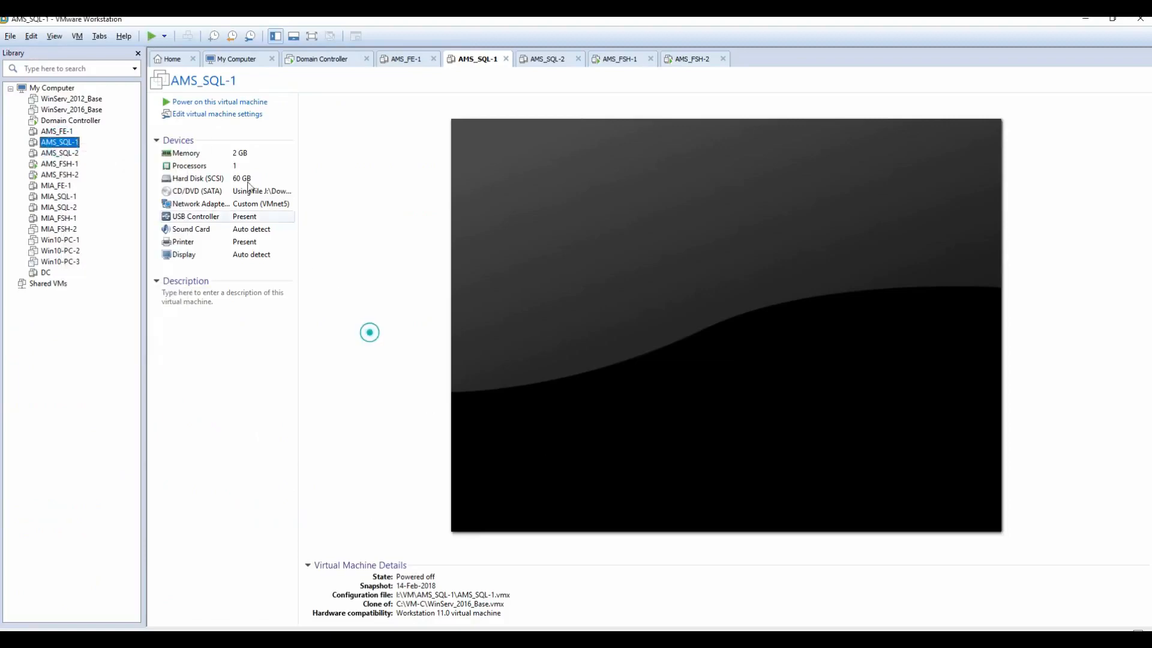
{"action": "left_click", "coordinate": [216, 102]}
{"action": "left_click", "coordinate": [66, 155]}
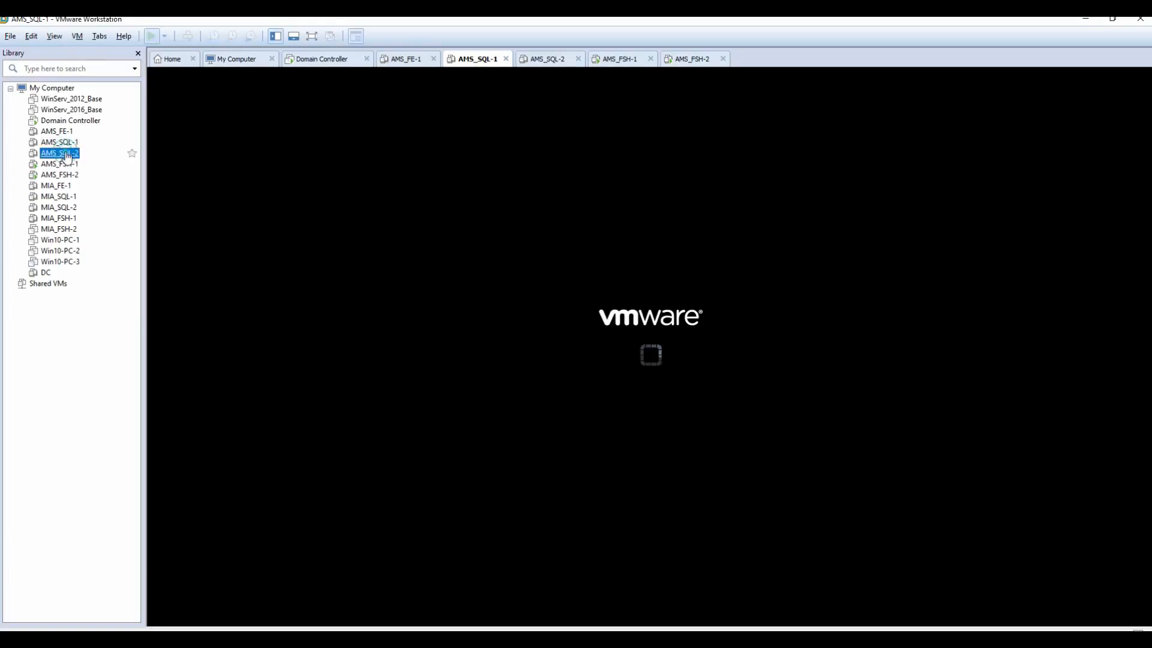
{"action": "left_click", "coordinate": [198, 102]}
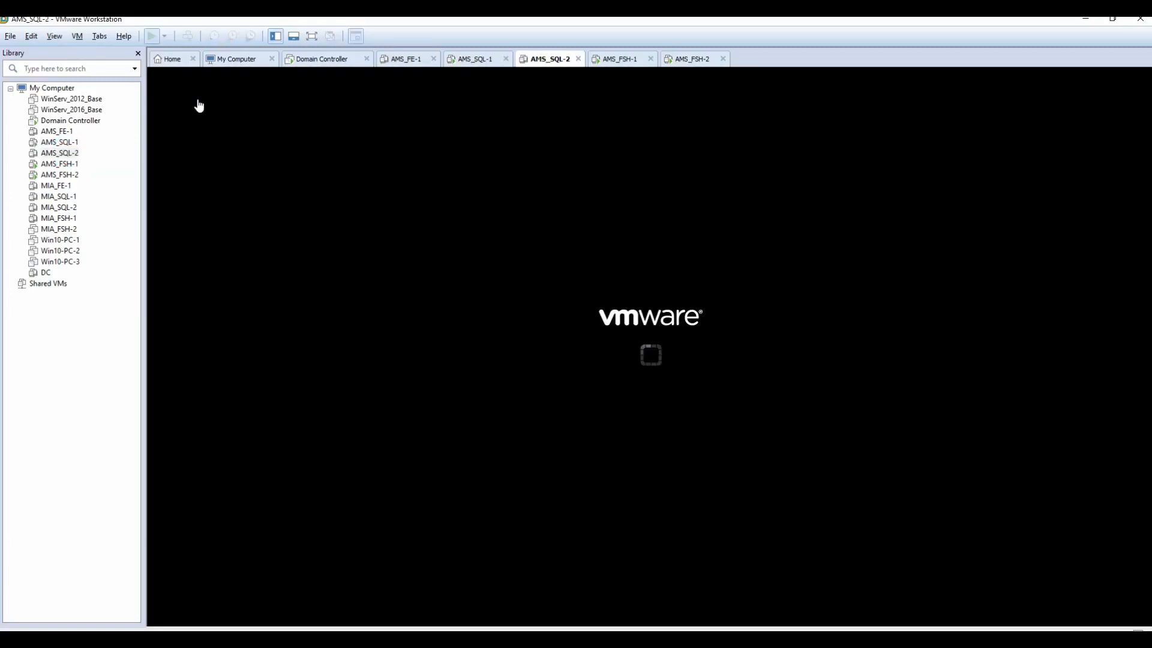
{"action": "left_click", "coordinate": [475, 58]}
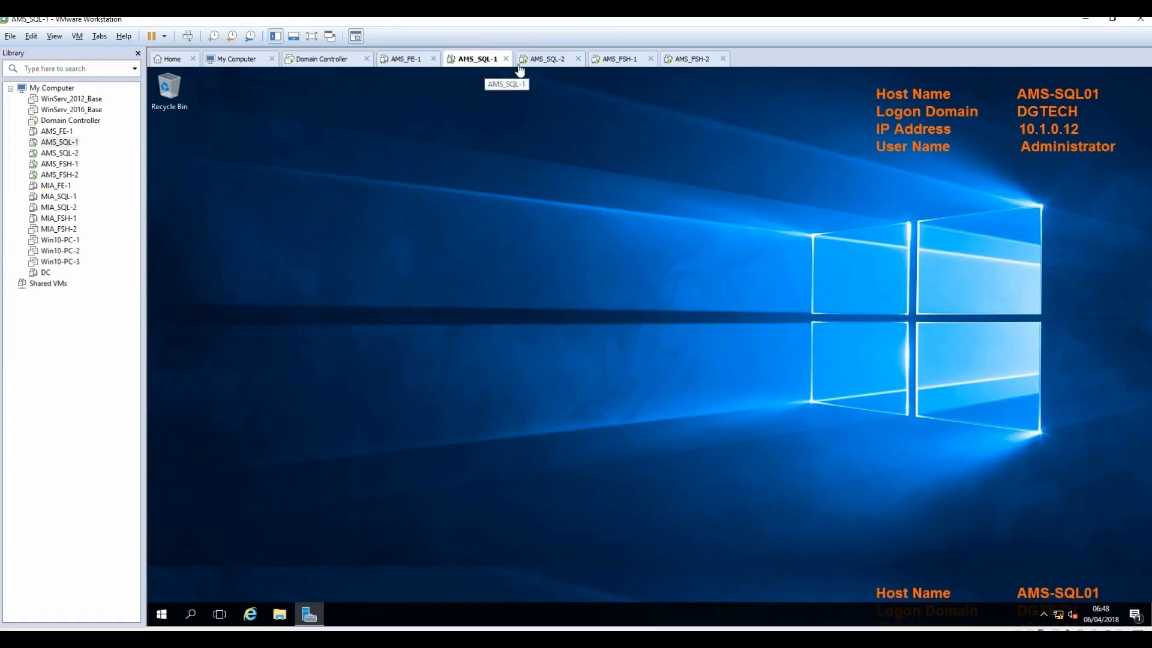
Step: Open Windows PowerShell on AMS-SQL01 and copy the Add-WindowsFeature command from the notes
{"action": "left_click", "coordinate": [160, 618]}
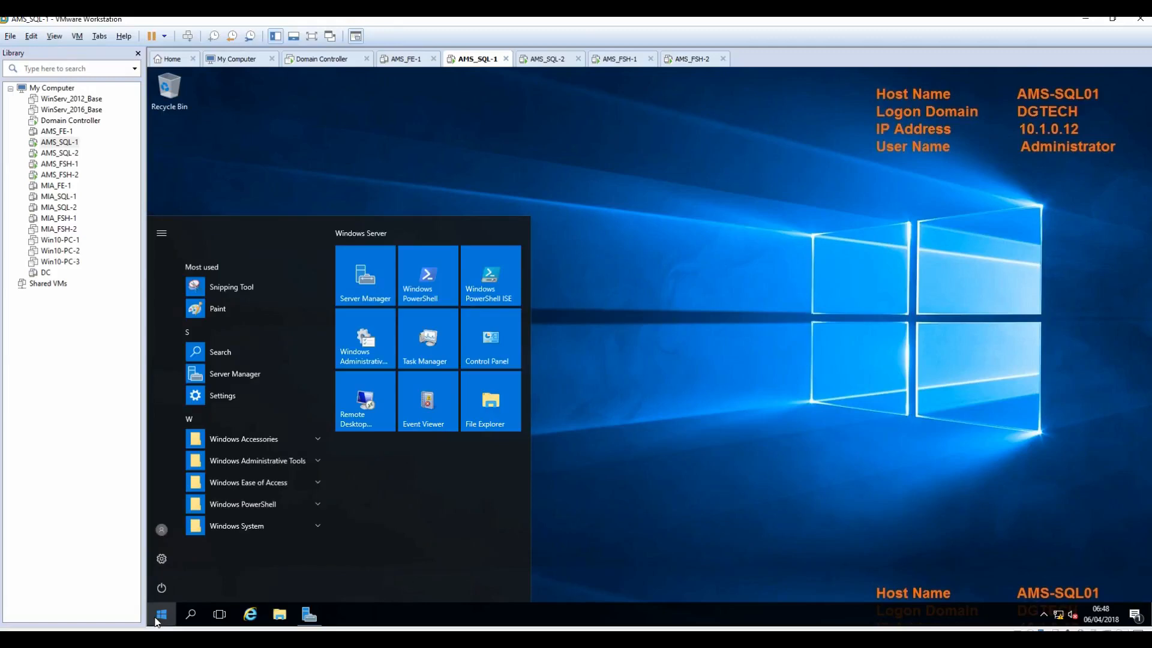
{"action": "left_click", "coordinate": [428, 283]}
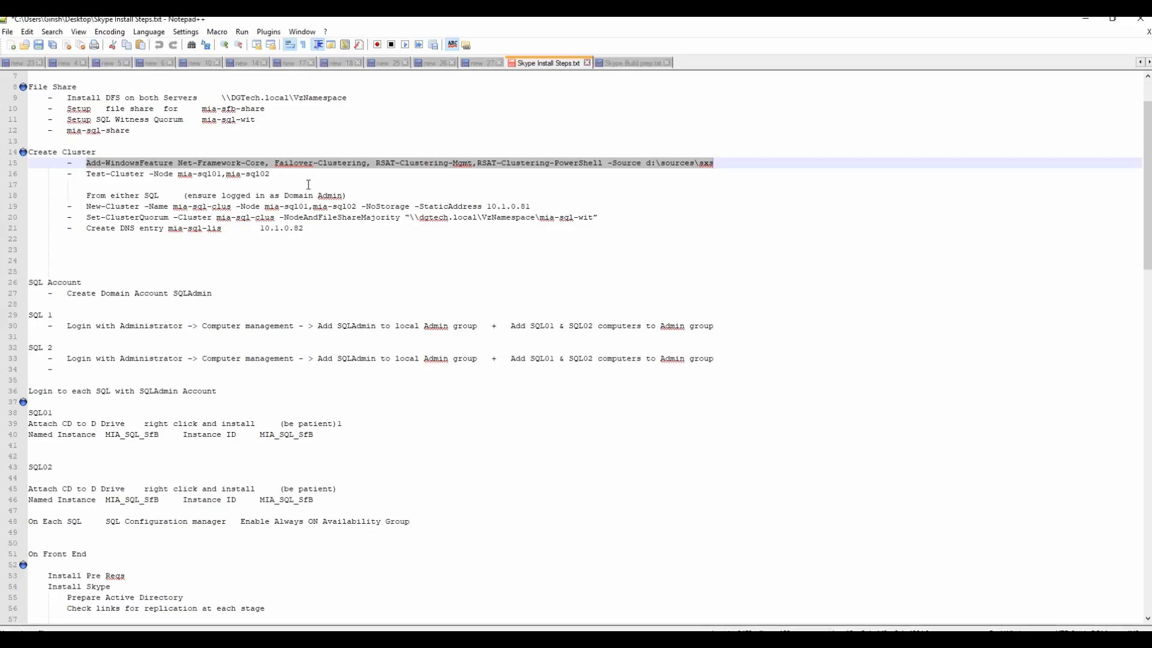
{"action": "right_click", "coordinate": [312, 164]}
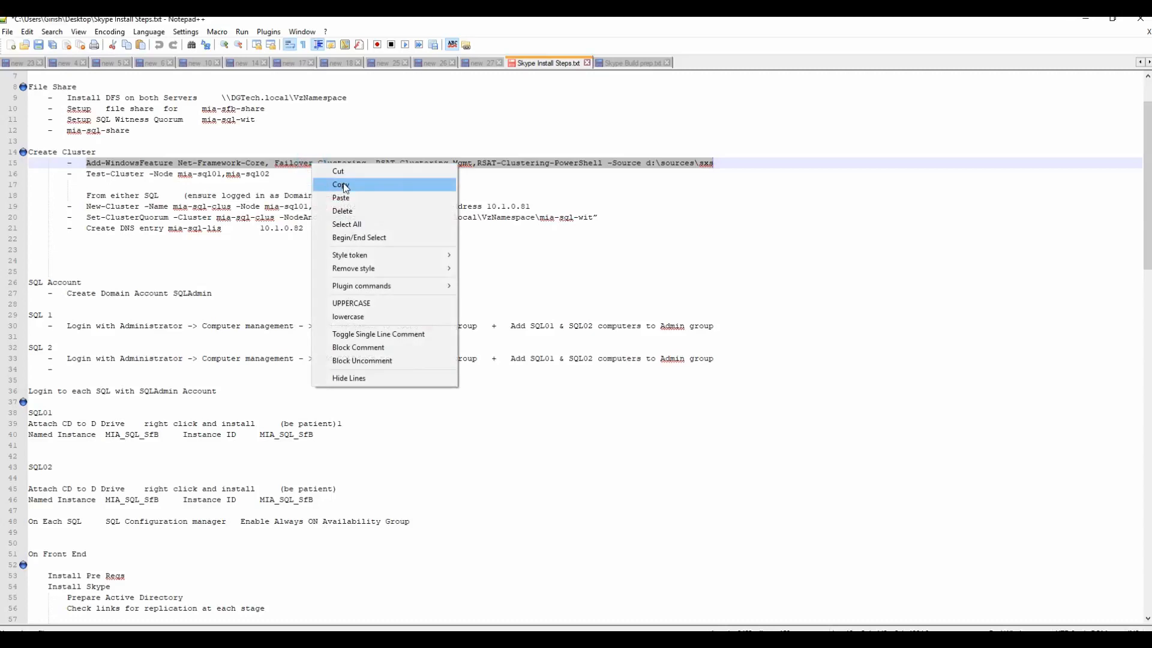
{"action": "left_click", "coordinate": [345, 184]}
{"action": "left_click", "coordinate": [1085, 18]}
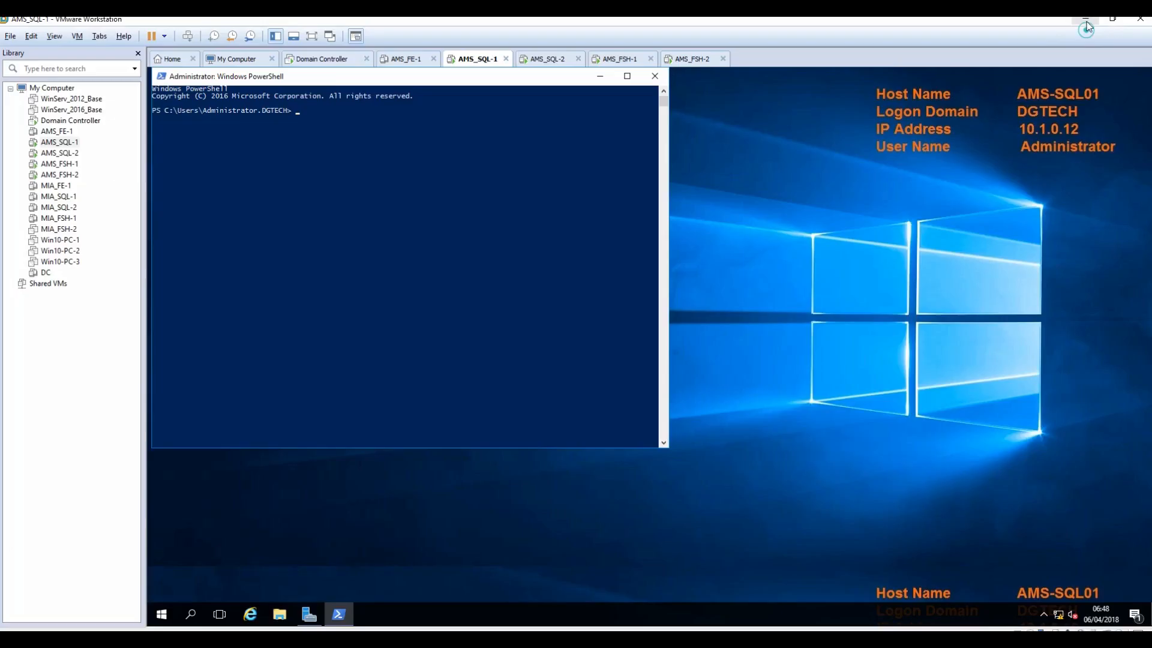
Step: Run the pasted Add-WindowsFeature command on AMS-SQL01, and open PowerShell on AMS-SQL02
{"action": "right_click", "coordinate": [480, 210]}
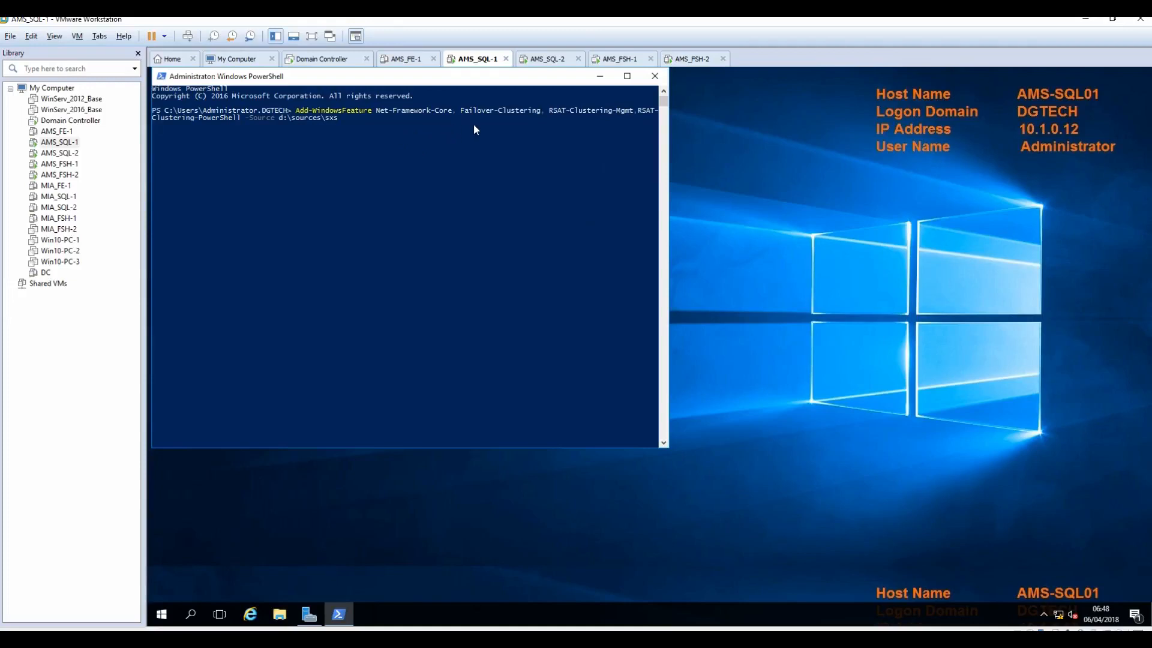
{"action": "key", "text": "Return"}
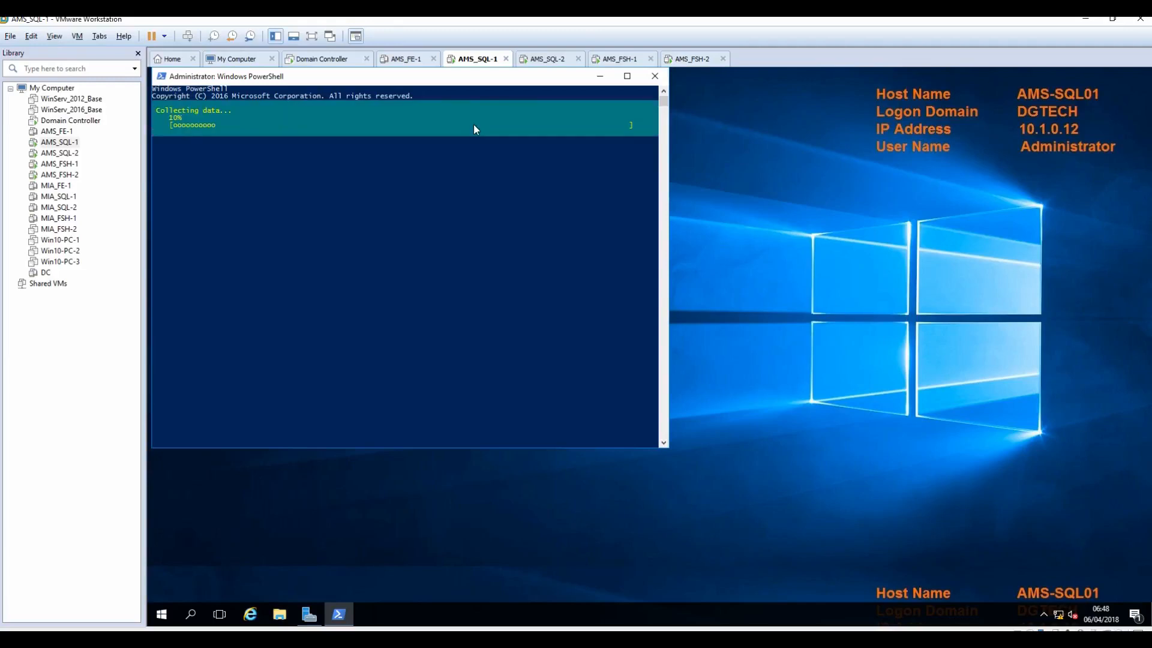
{"action": "left_click", "coordinate": [542, 59]}
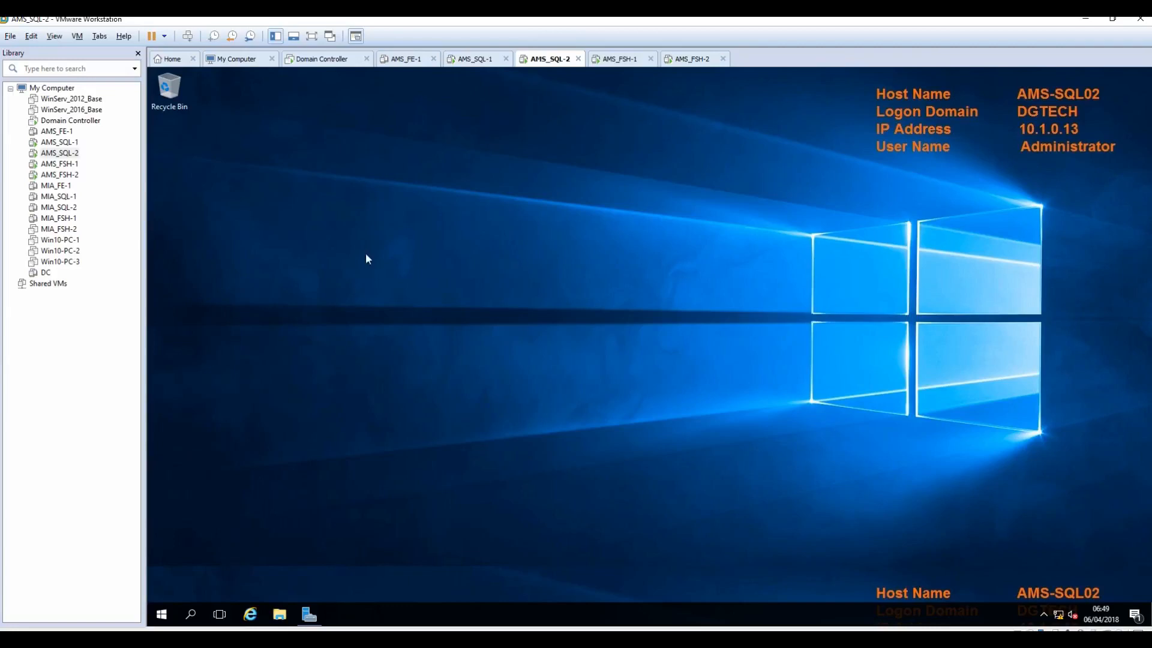
{"action": "left_click", "coordinate": [162, 615]}
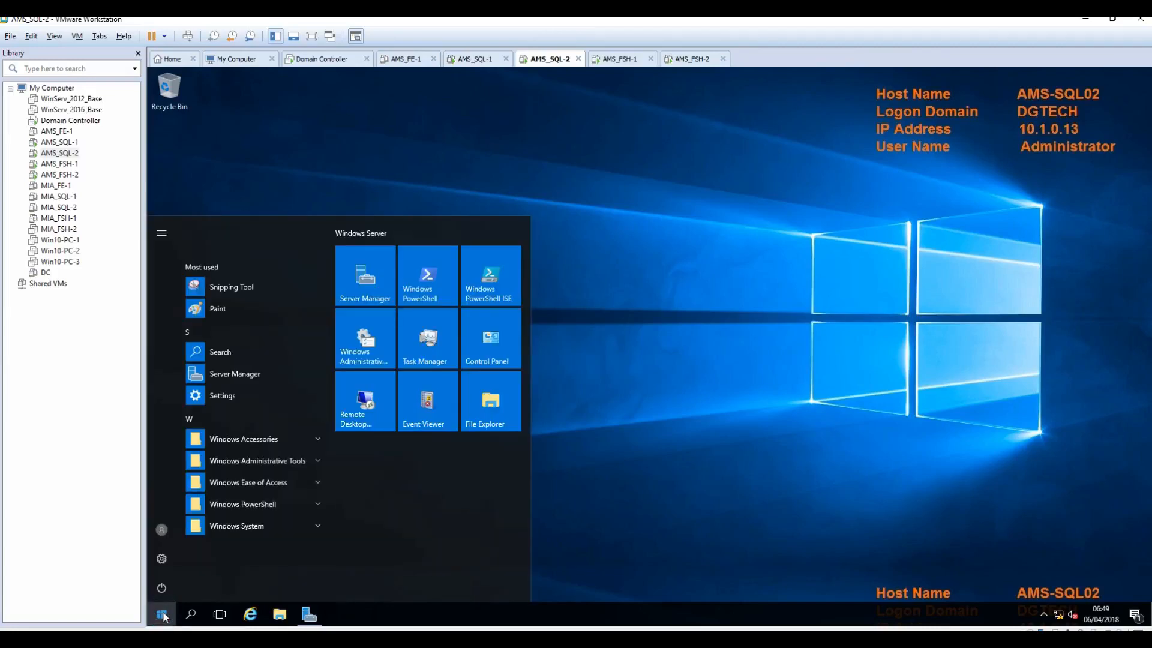
{"action": "left_click", "coordinate": [416, 288]}
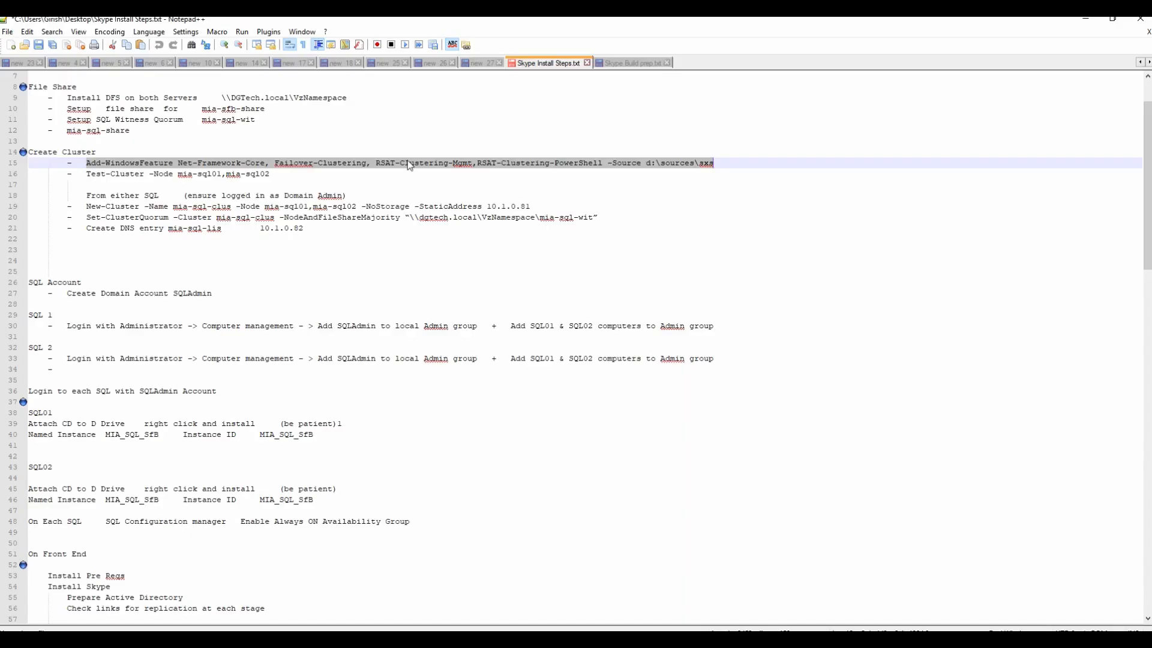
Step: Copy Add-WindowsFeature again and run it in AMS-SQL02's PowerShell
{"action": "right_click", "coordinate": [408, 163]}
{"action": "left_click", "coordinate": [436, 182]}
{"action": "left_click", "coordinate": [1112, 19]}
{"action": "left_click_drag", "start_coordinate": [635, 113], "coordinate": [915, 133]}
{"action": "left_click", "coordinate": [386, 162]}
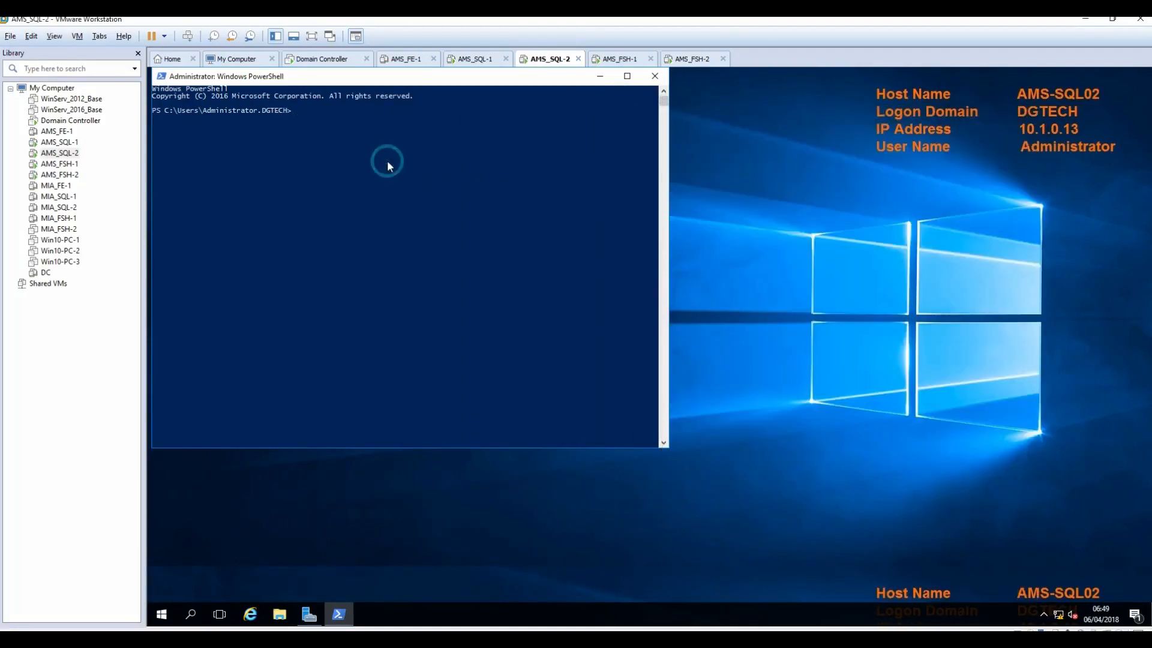
{"action": "right_click", "coordinate": [388, 163]}
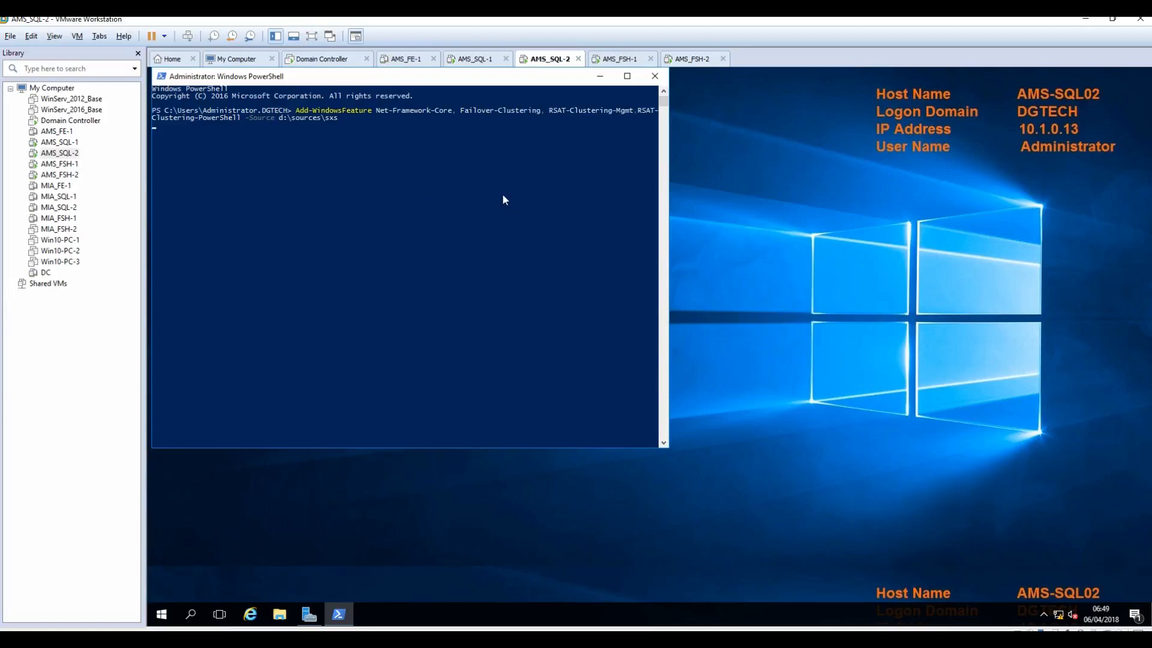
{"action": "key", "text": "Return"}
{"action": "left_click_drag", "start_coordinate": [496, 78], "coordinate": [537, 108]}
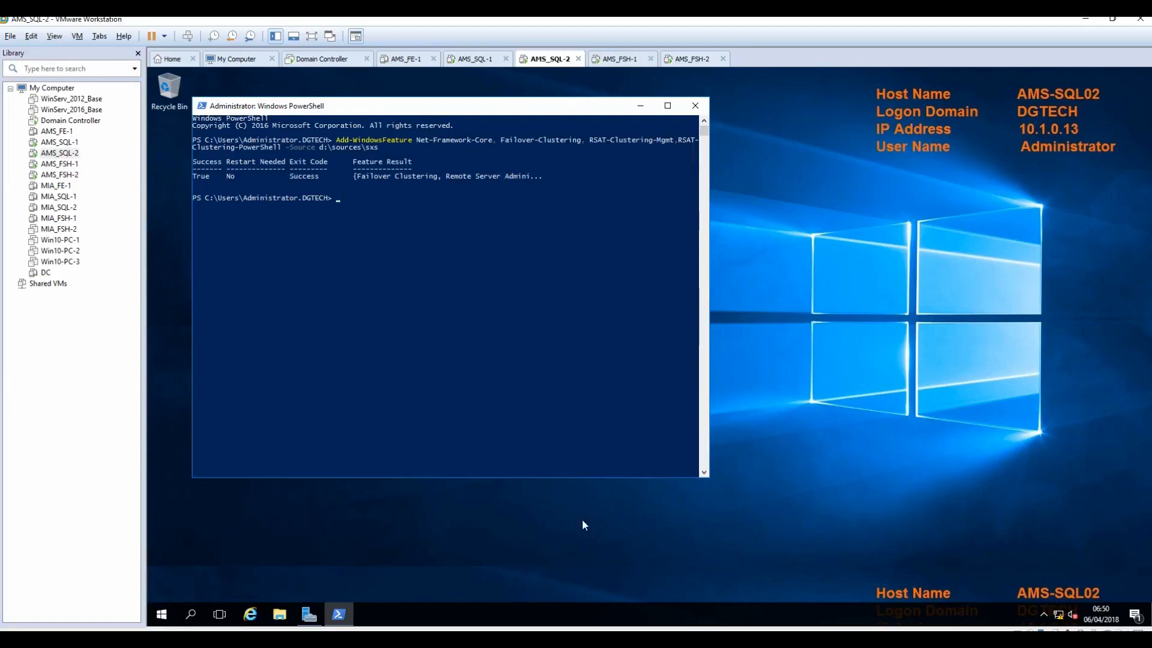
{"action": "left_click", "coordinate": [480, 66]}
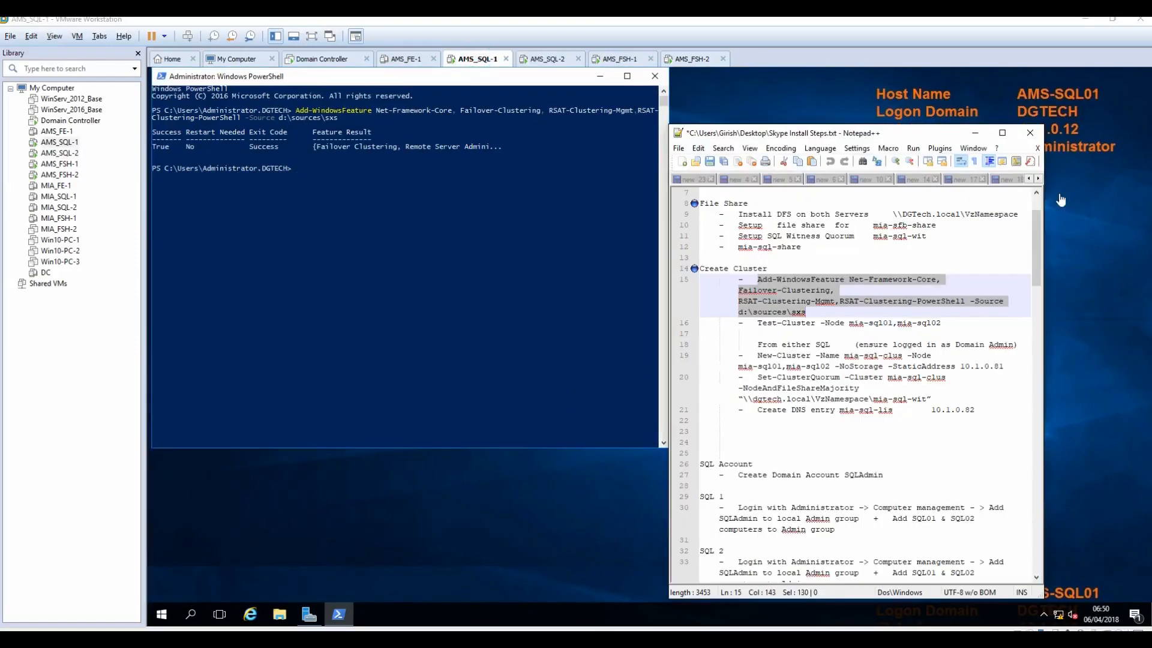
Step: Copy the Test-Cluster line from the notes and focus AMS-SQL01's PowerShell window
{"action": "left_click", "coordinate": [1001, 133]}
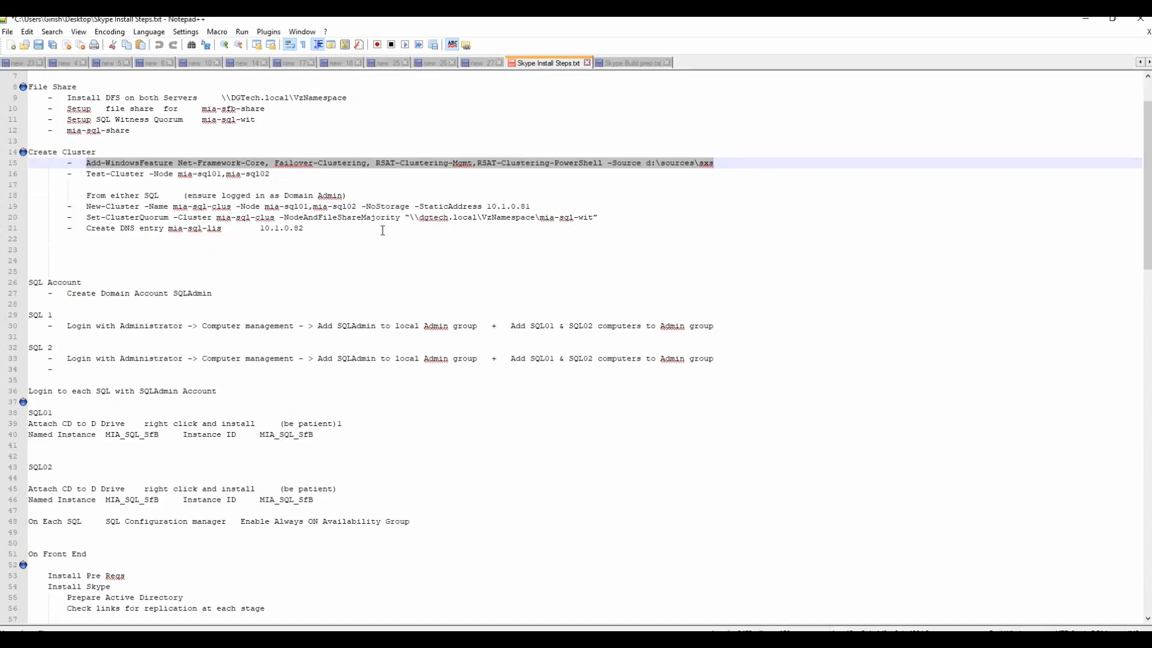
{"action": "left_click_drag", "start_coordinate": [87, 174], "coordinate": [267, 174]}
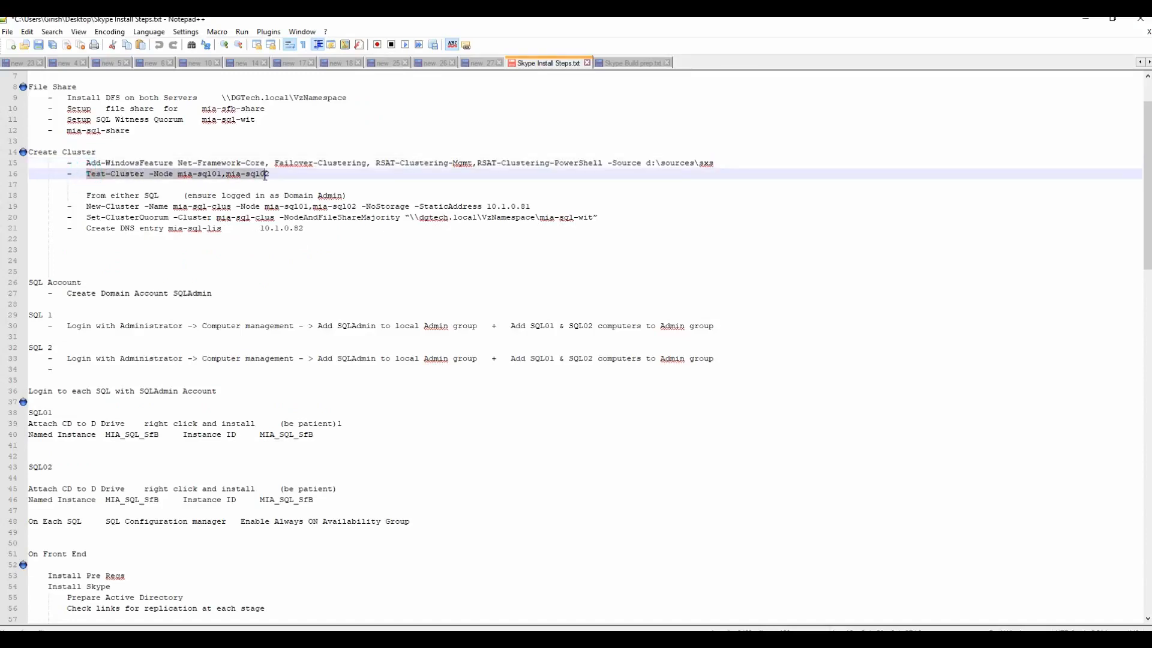
{"action": "right_click", "coordinate": [254, 178]}
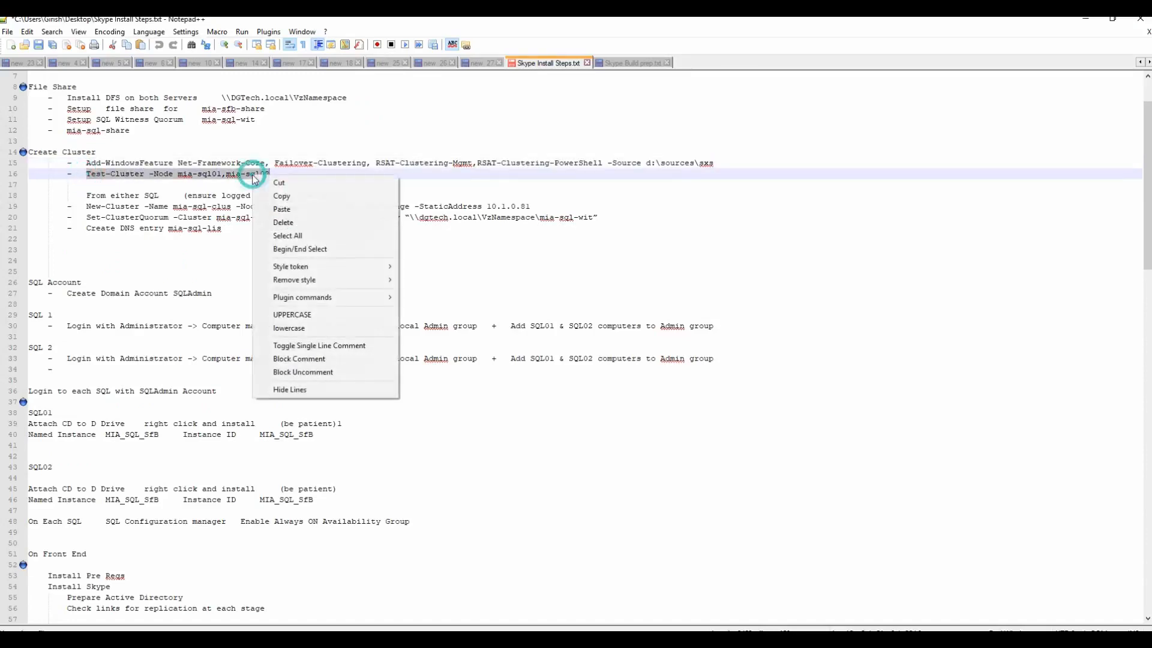
{"action": "left_click", "coordinate": [282, 196]}
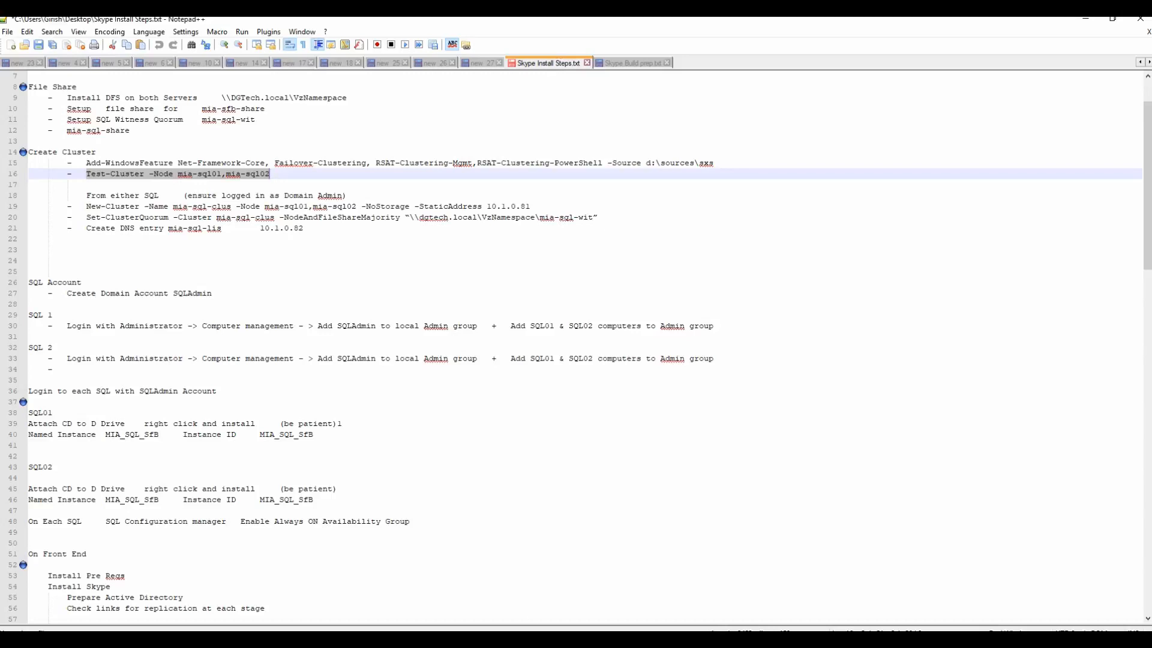
{"action": "left_click", "coordinate": [282, 640]}
{"action": "left_click", "coordinate": [552, 592]}
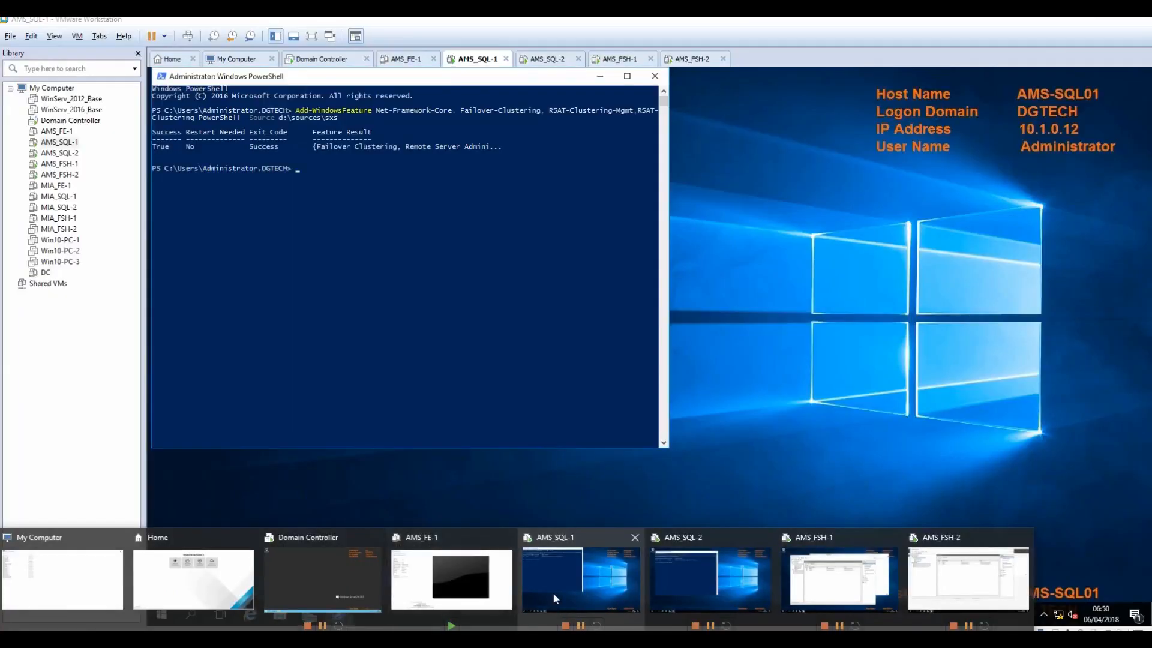
{"action": "left_click", "coordinate": [339, 225]}
{"action": "right_click", "coordinate": [328, 197]}
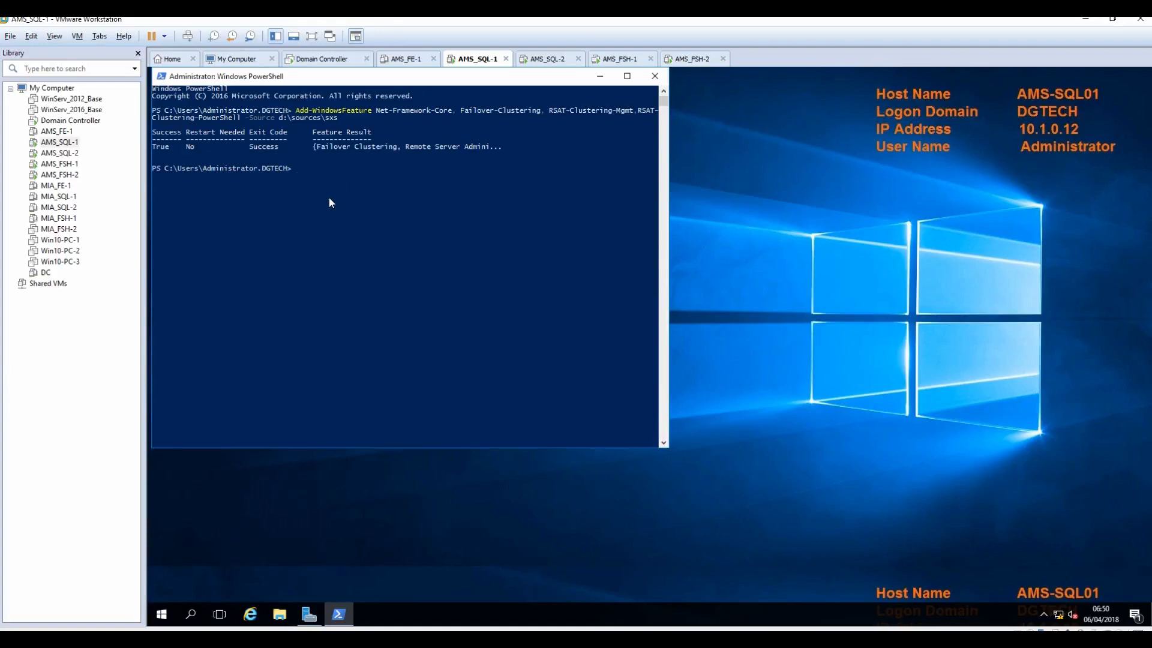
Step: Recopy Test-Cluster, paste it and run it for nodes ams-sql01 and ams-sql02
{"action": "left_click", "coordinate": [506, 640]}
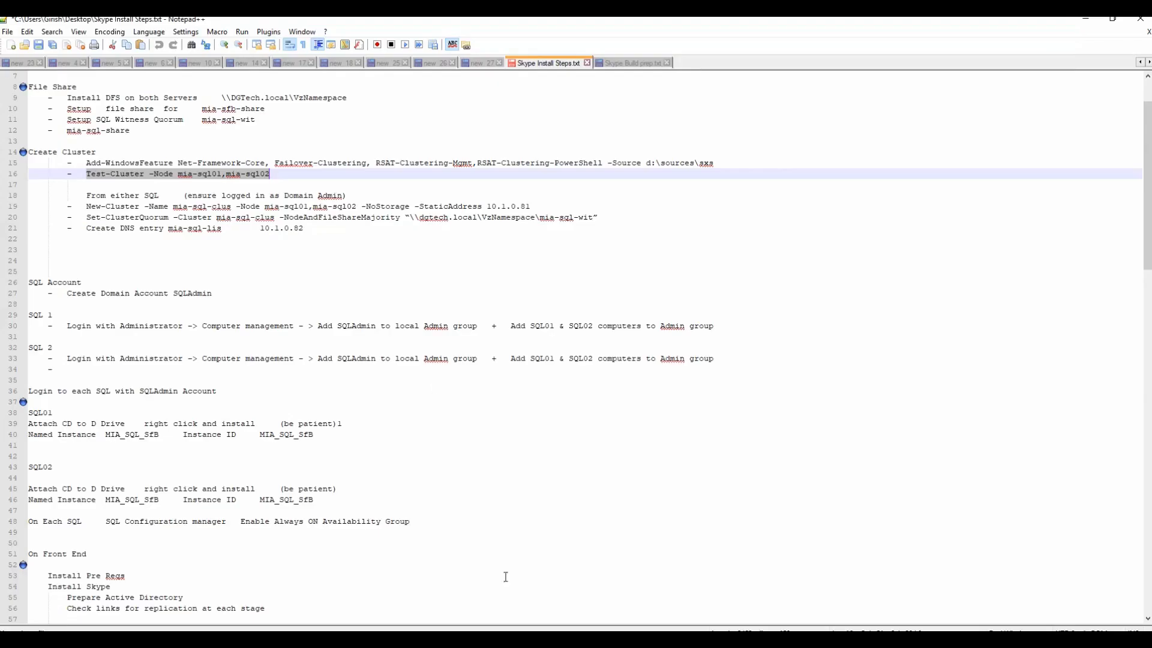
{"action": "right_click", "coordinate": [182, 178]}
{"action": "left_click", "coordinate": [214, 196]}
{"action": "left_click", "coordinate": [1087, 19]}
{"action": "right_click", "coordinate": [326, 197]}
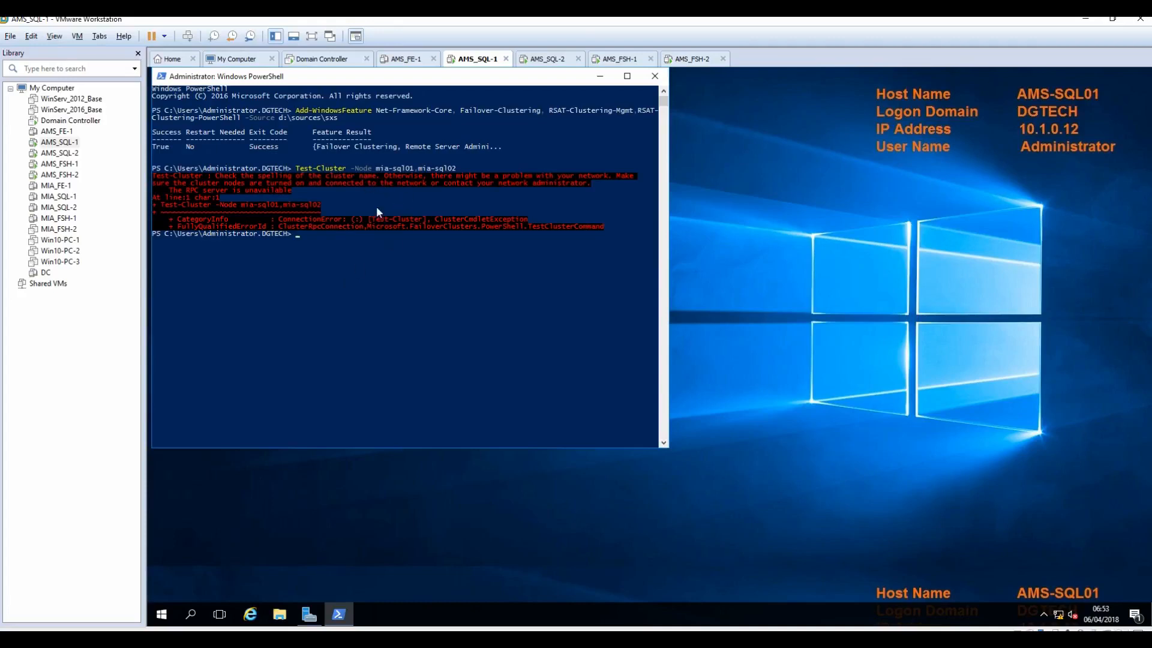
{"action": "right_click", "coordinate": [361, 267]}
{"action": "key", "text": "Return"}
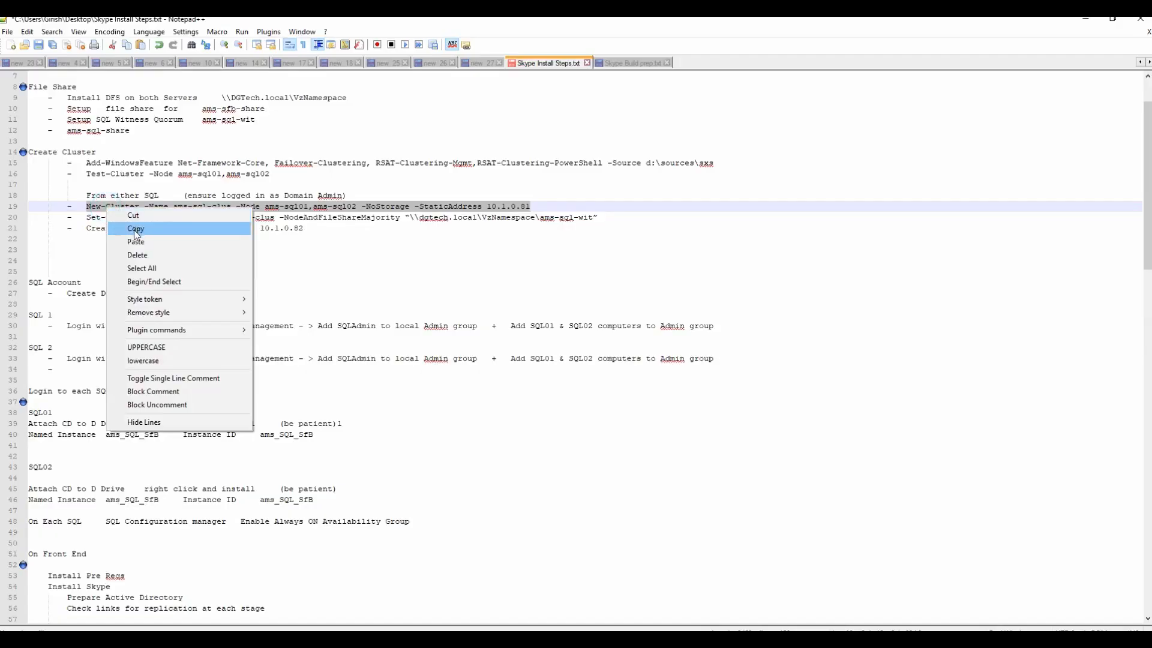
Step: Run New-Cluster in PowerShell on AMS_SQL-1 to create ams-sql-clus at 10.1.0.81
{"action": "left_click", "coordinate": [136, 231]}
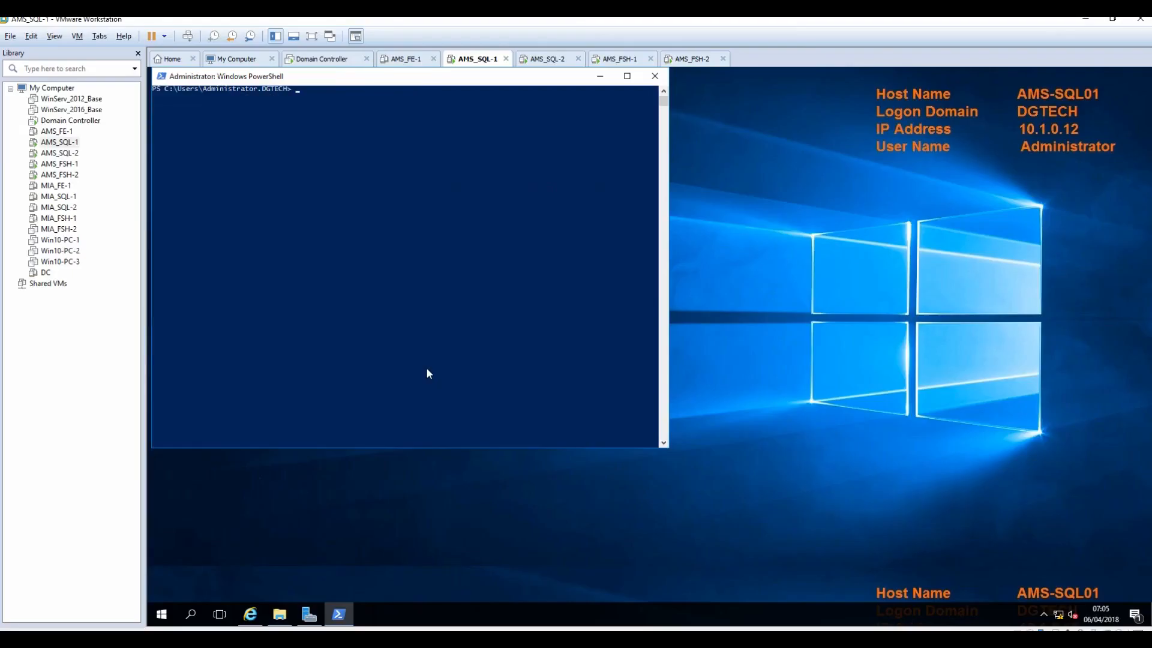
{"action": "right_click", "coordinate": [432, 165]}
{"action": "key", "text": "Return"}
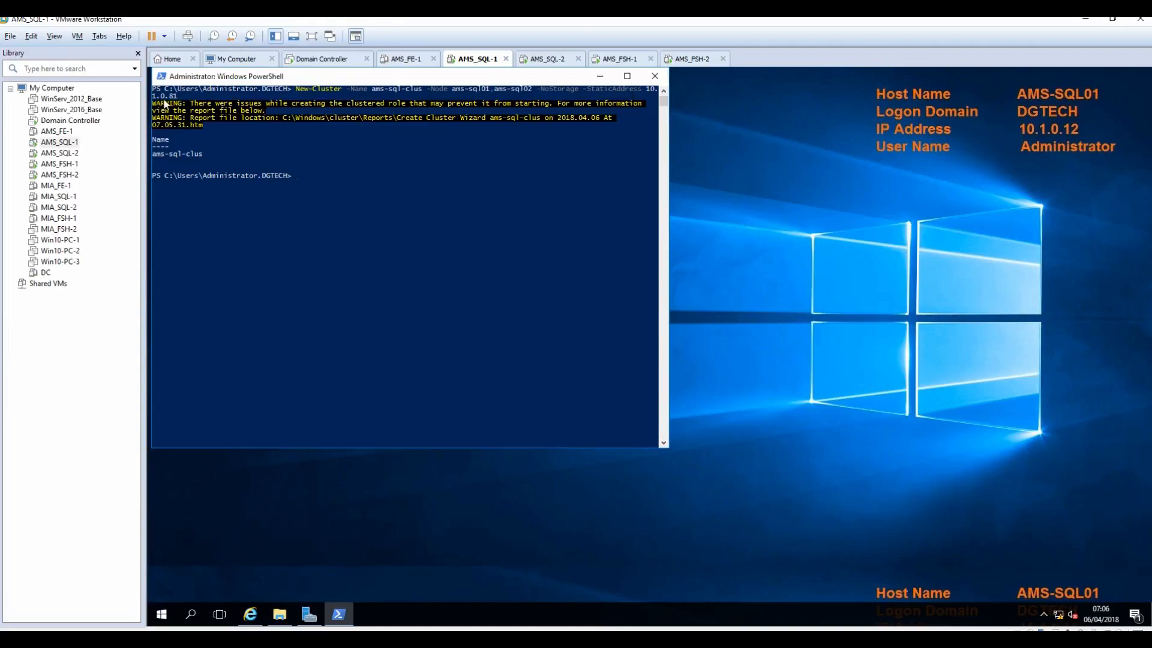
{"action": "key", "text": "alt+Tab"}
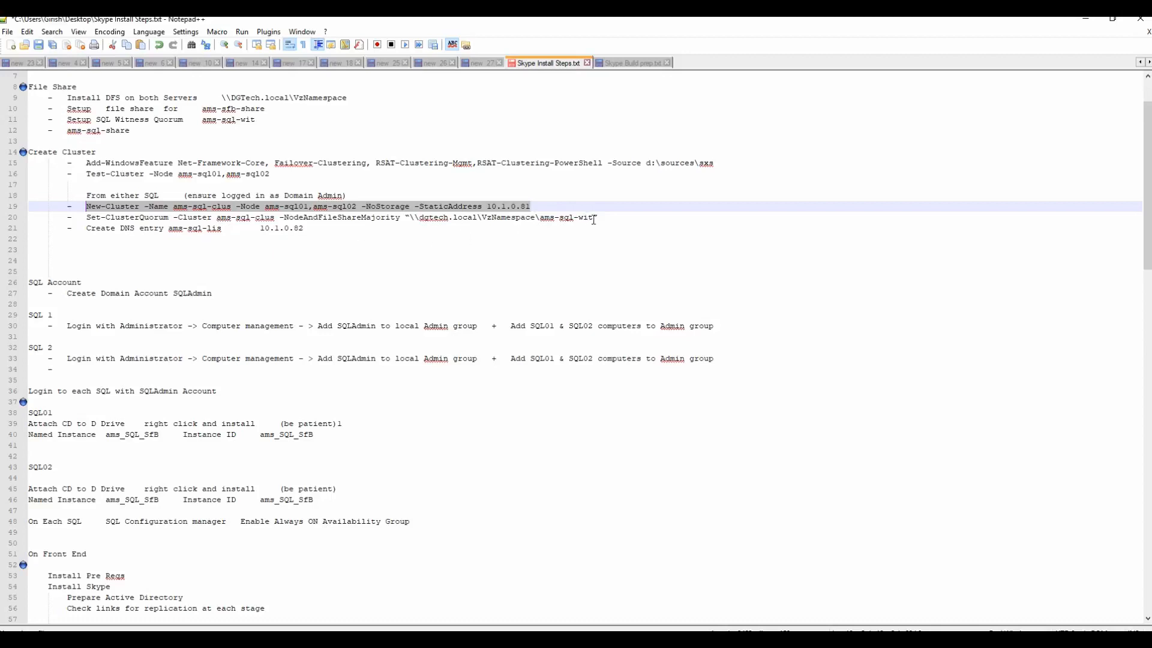
Step: Paste the Set-ClusterQuorum file share witness command into PowerShell on AMS_SQL-1
{"action": "left_click_drag", "start_coordinate": [598, 218], "coordinate": [86, 218]}
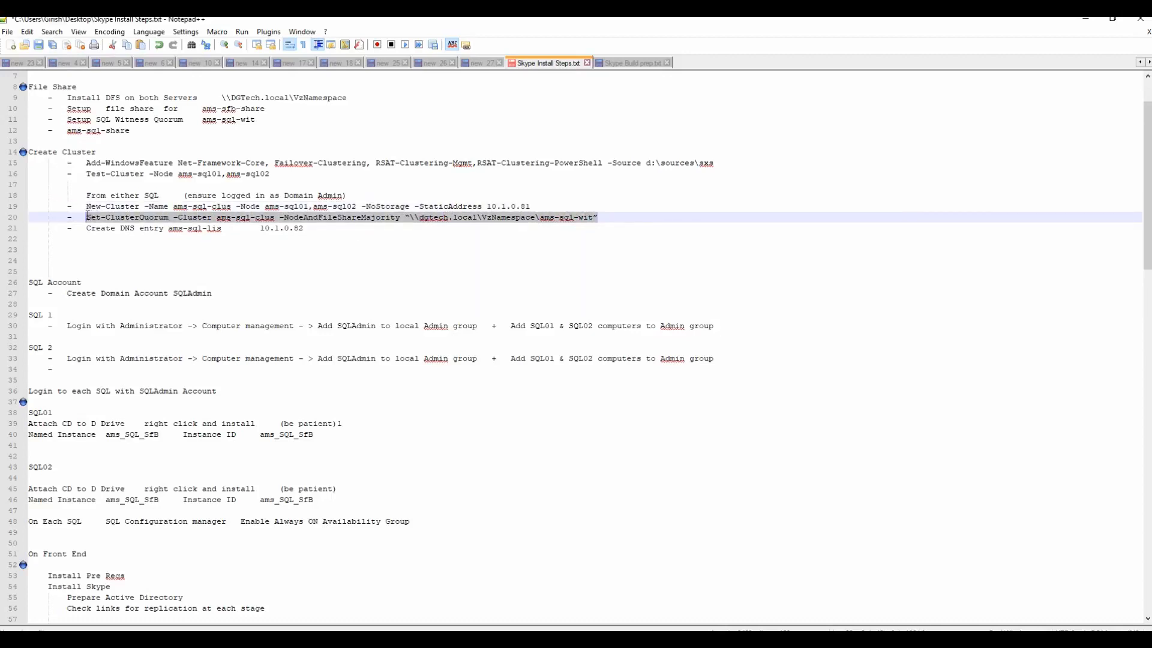
{"action": "right_click", "coordinate": [120, 219]}
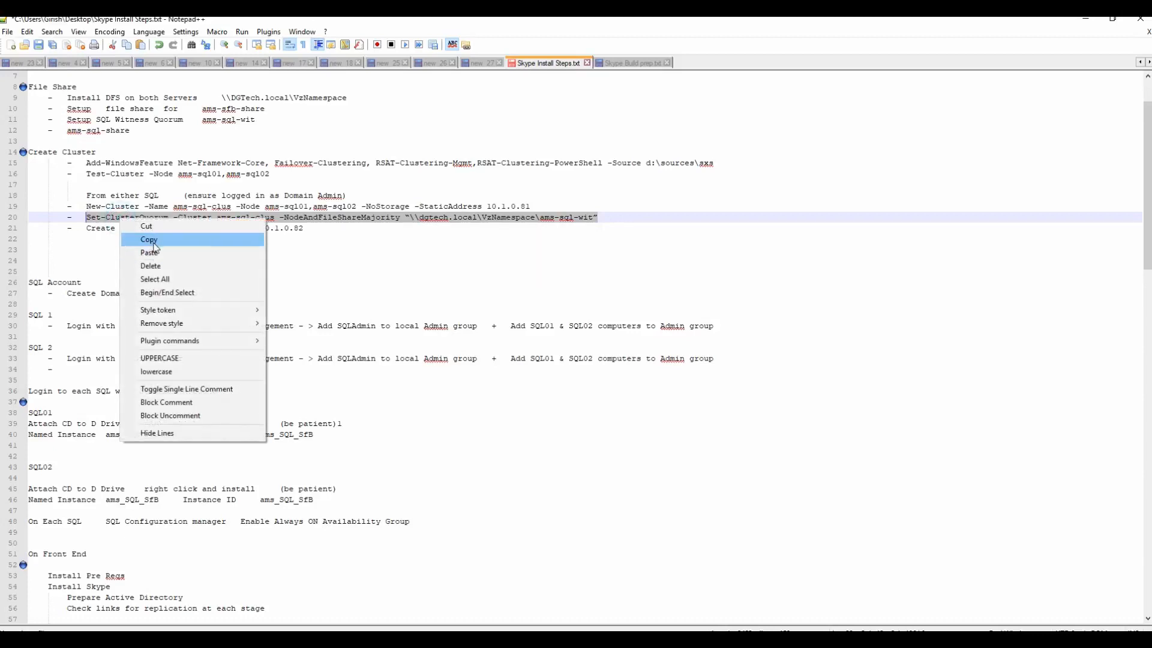
{"action": "left_click", "coordinate": [150, 240]}
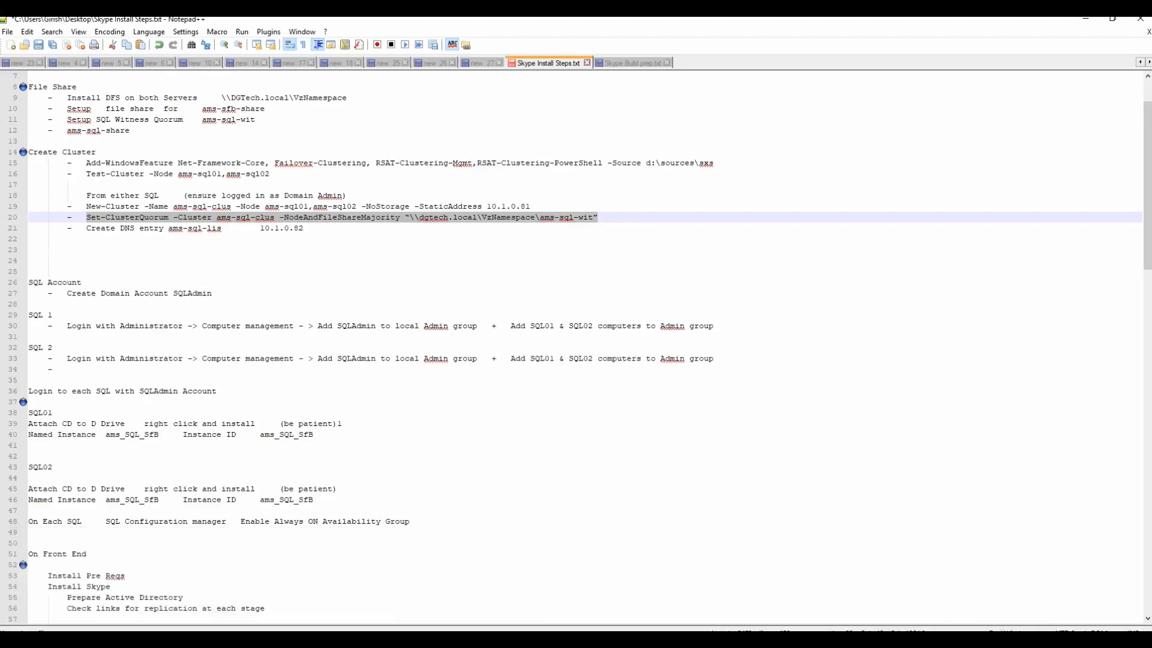
{"action": "left_click", "coordinate": [580, 602]}
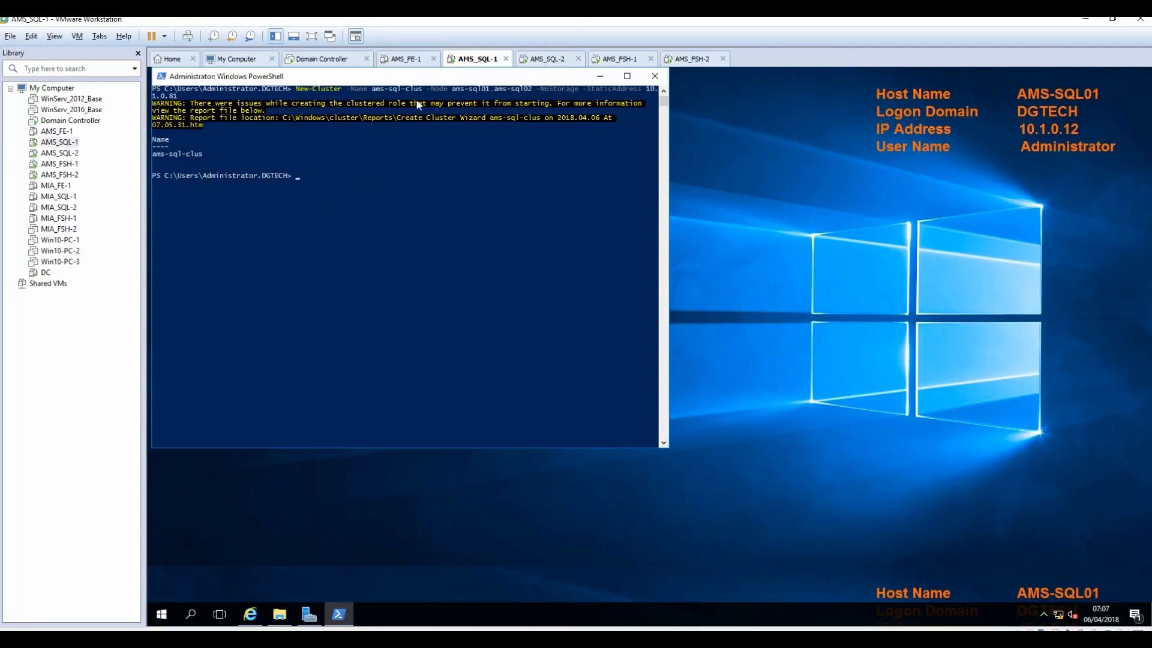
{"action": "right_click", "coordinate": [337, 153]}
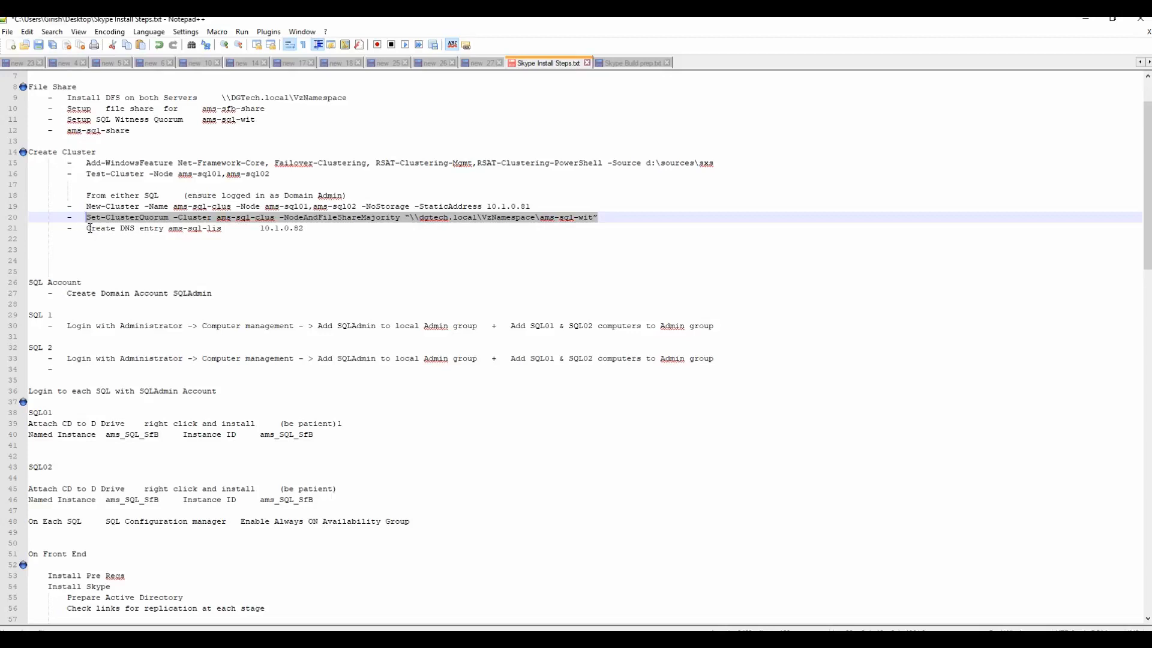
Step: Check the DNS entry line with 10.1.0.82 in the notes, then sign in to the Domain Controller
{"action": "left_click_drag", "start_coordinate": [89, 229], "coordinate": [302, 231]}
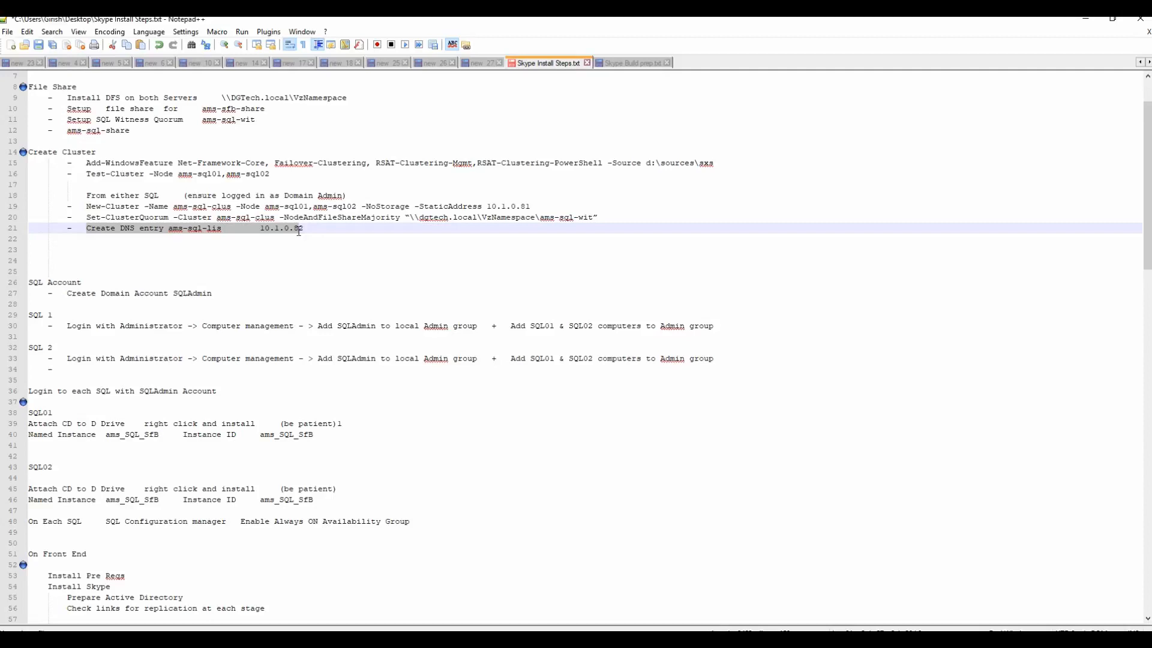
{"action": "left_click", "coordinate": [333, 231]}
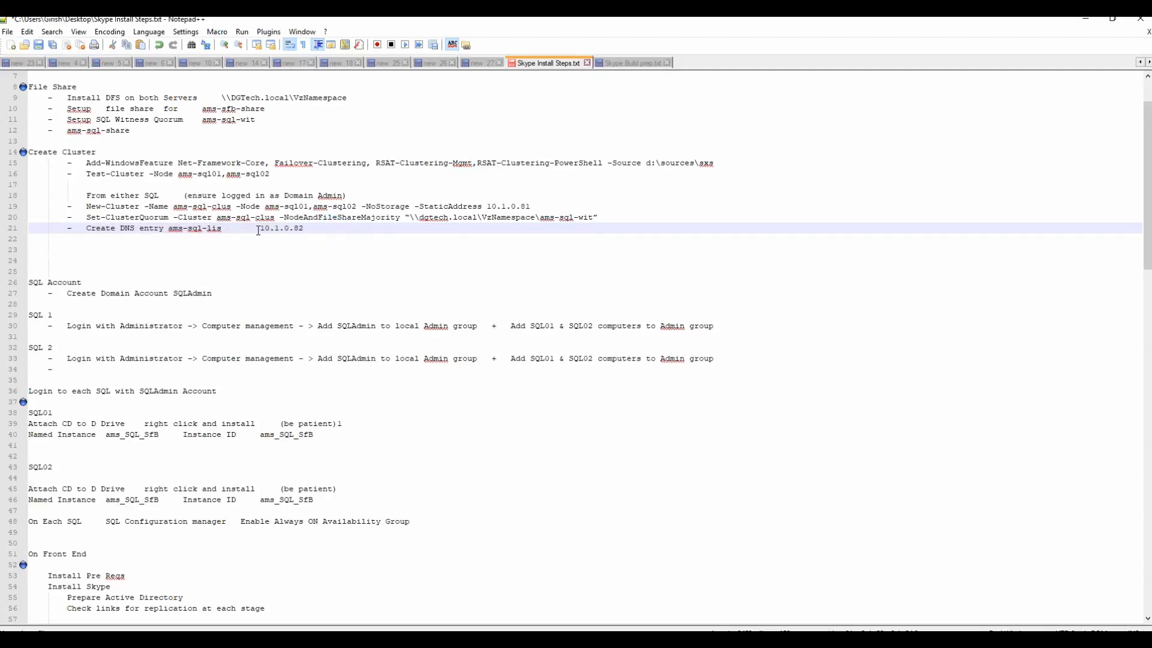
{"action": "left_click_drag", "start_coordinate": [259, 231], "coordinate": [303, 231]}
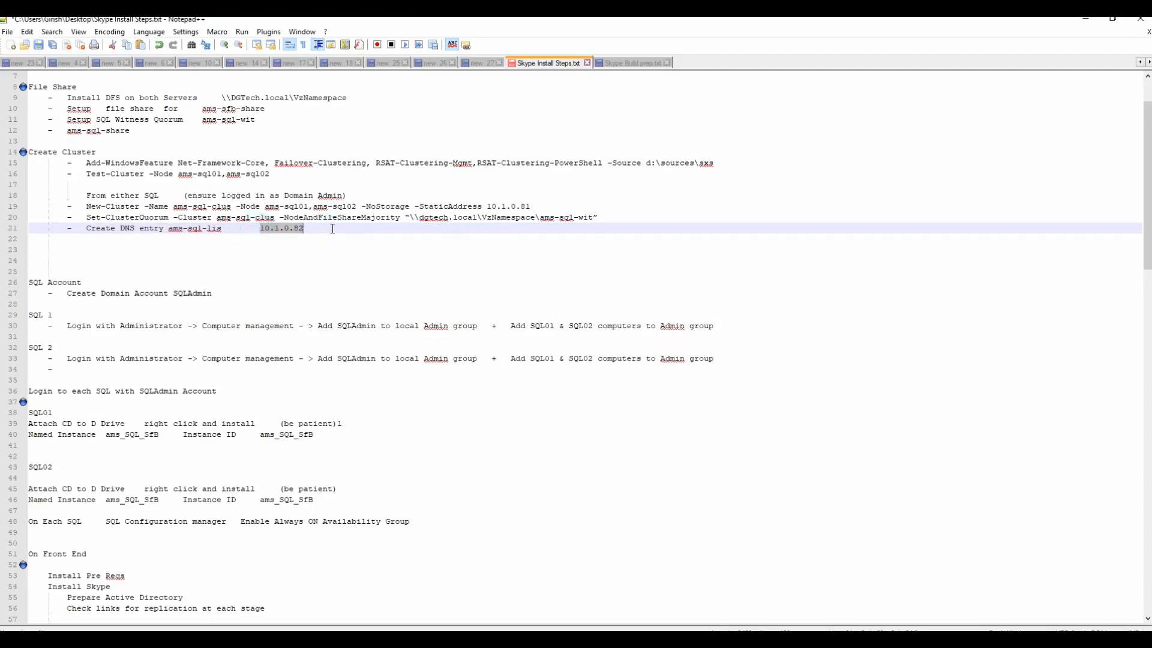
{"action": "left_click", "coordinate": [1089, 21]}
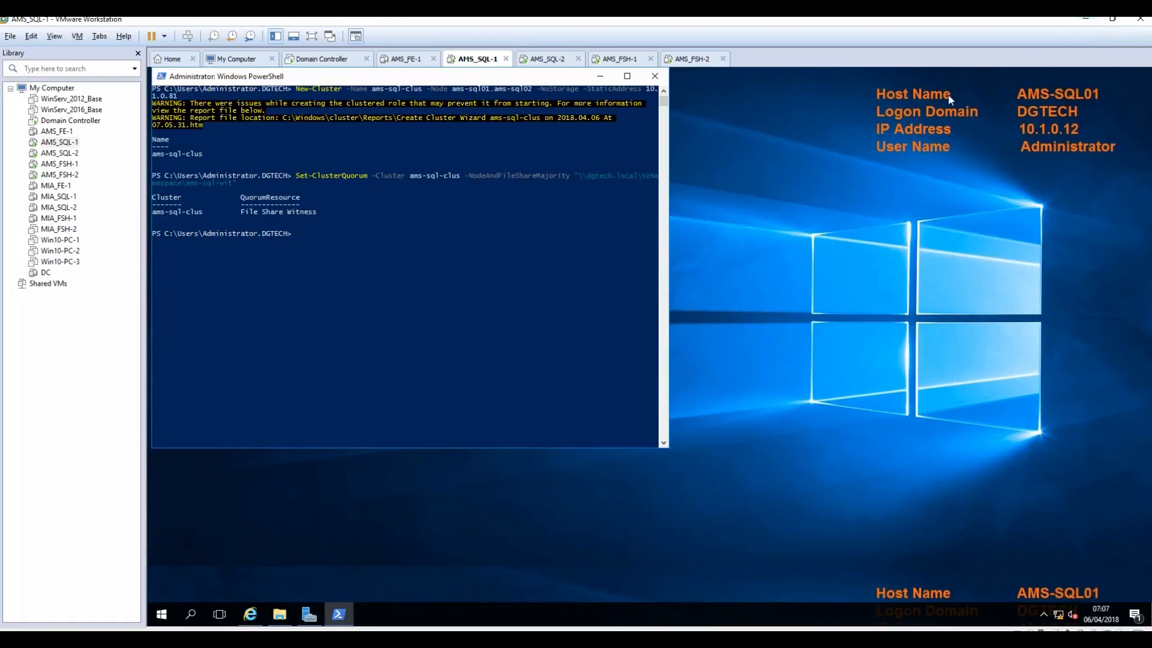
{"action": "left_click", "coordinate": [329, 58]}
{"action": "left_click", "coordinate": [188, 36]}
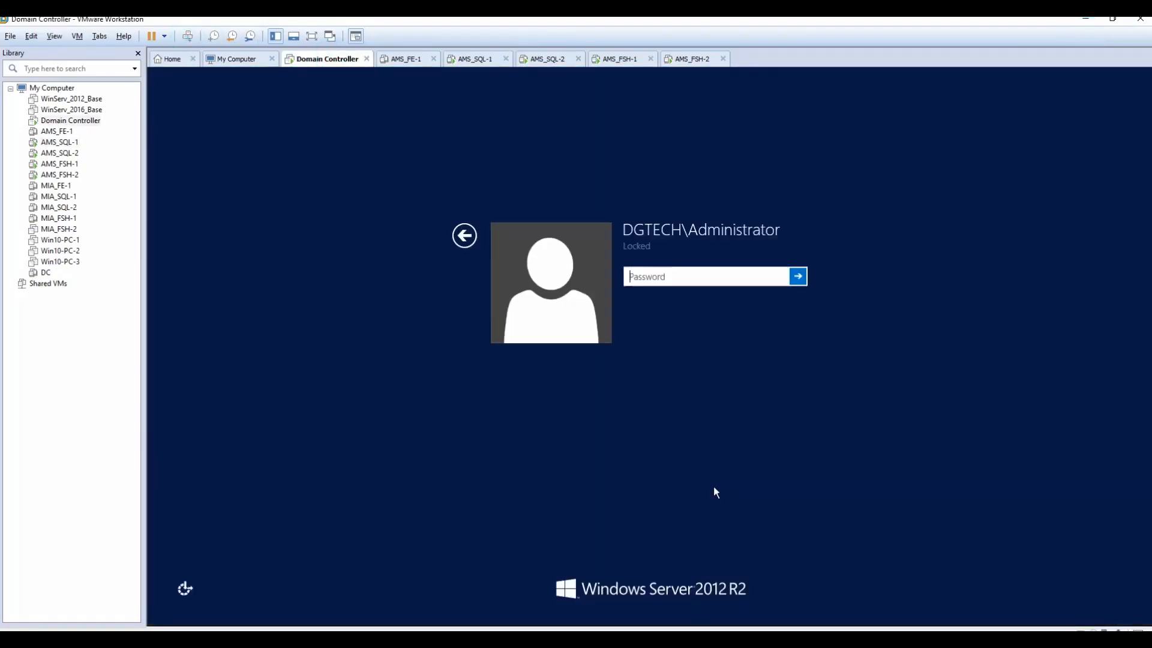
{"action": "type", "text": "Pa$$w0rd"}
{"action": "key", "text": "Return"}
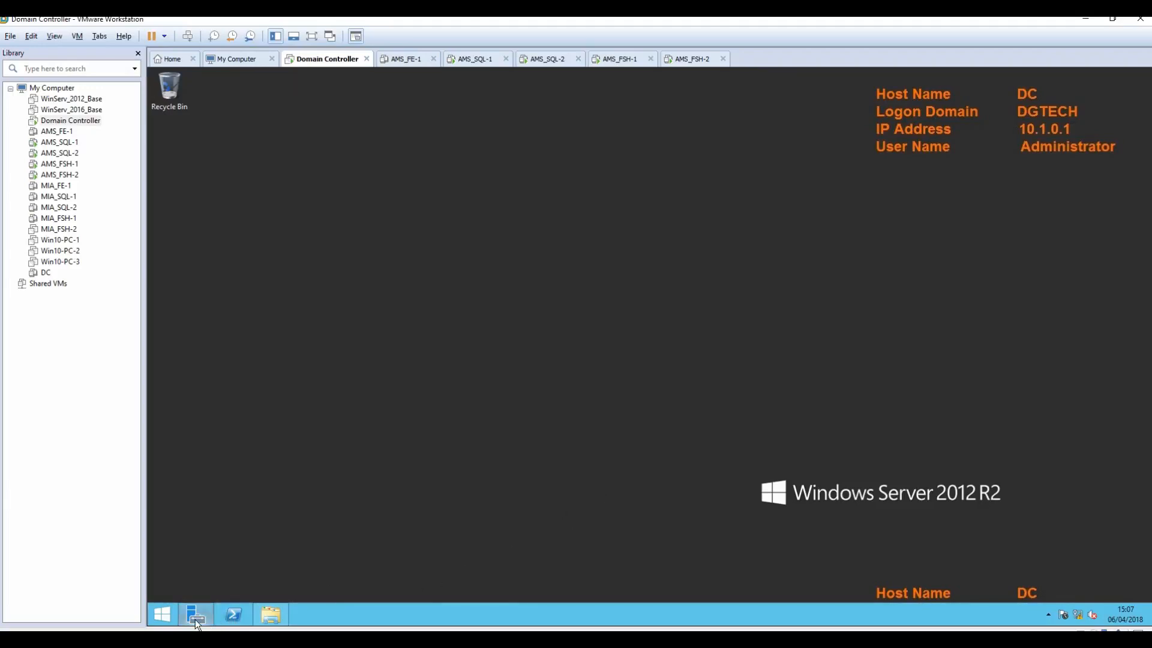
Step: Open DNS Manager from Server Manager and expand the dgtech.local forward lookup zone
{"action": "mouse_move", "coordinate": [196, 619]}
{"action": "left_click", "coordinate": [215, 571]}
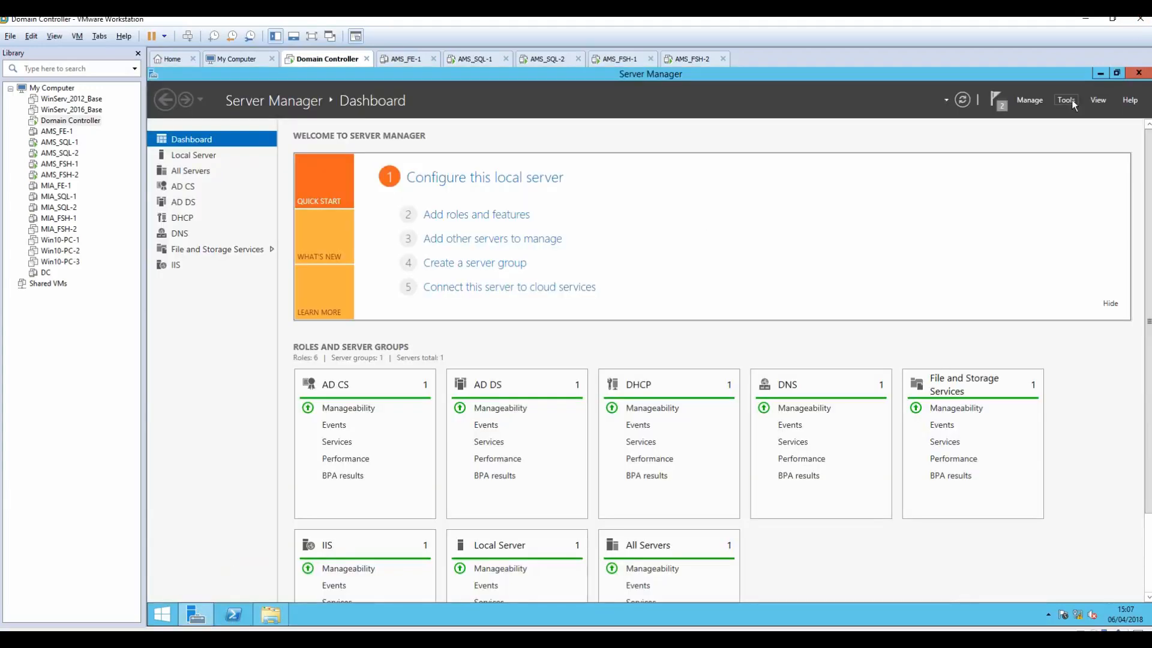
{"action": "left_click", "coordinate": [1066, 100]}
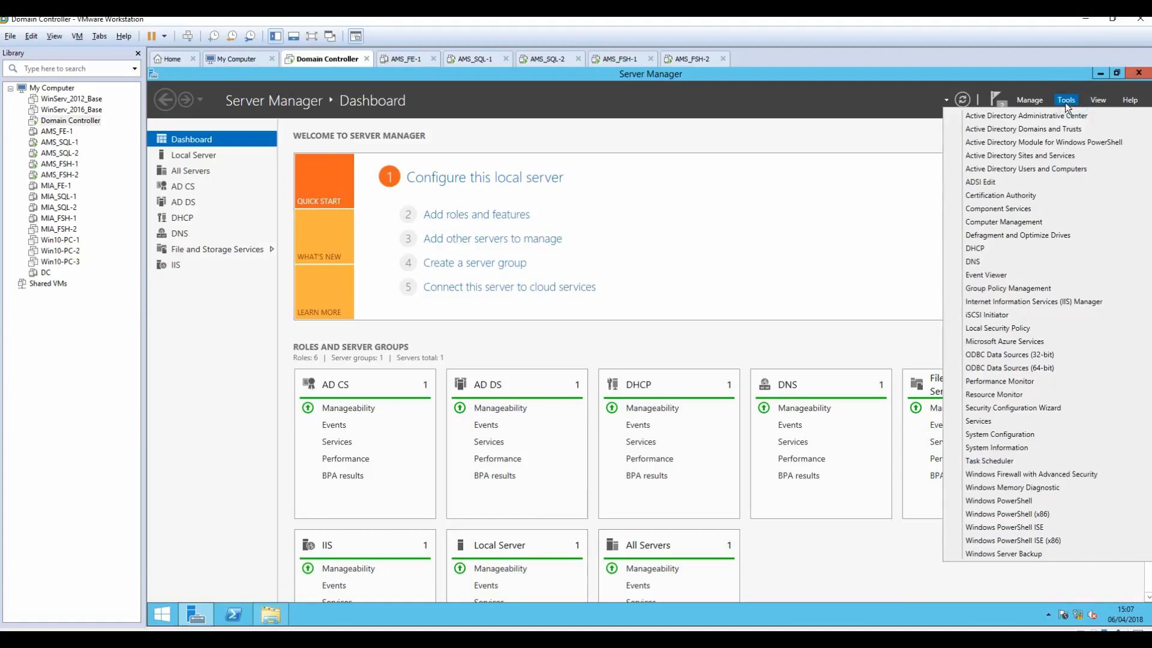
{"action": "left_click", "coordinate": [984, 263]}
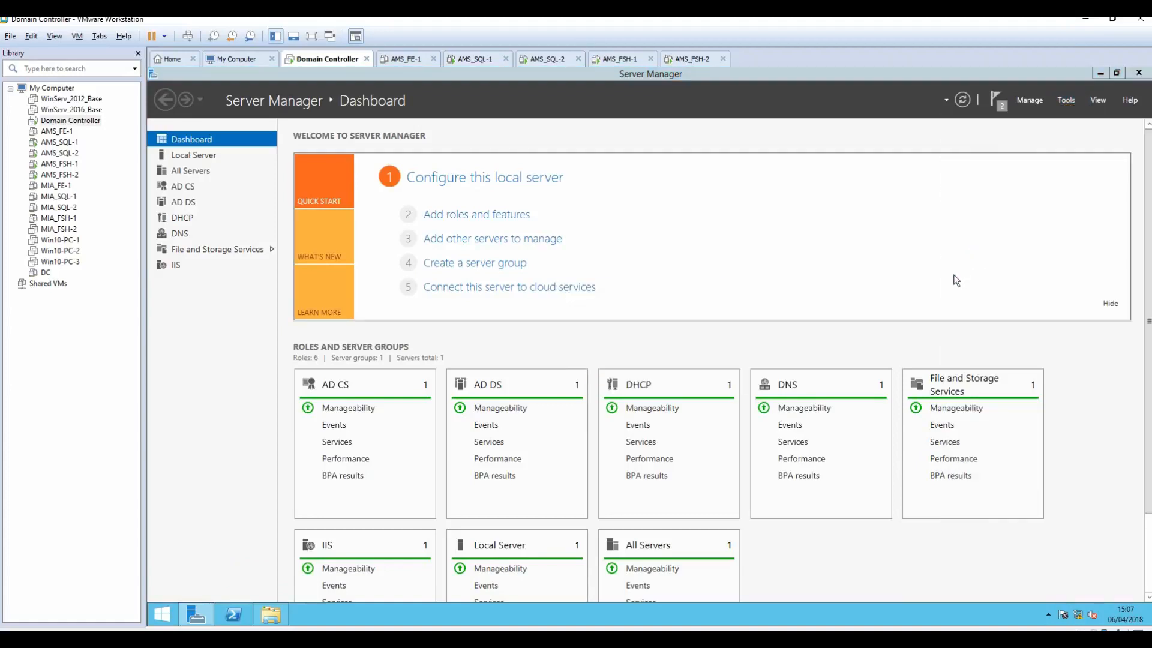
{"action": "double_click", "coordinate": [199, 163]}
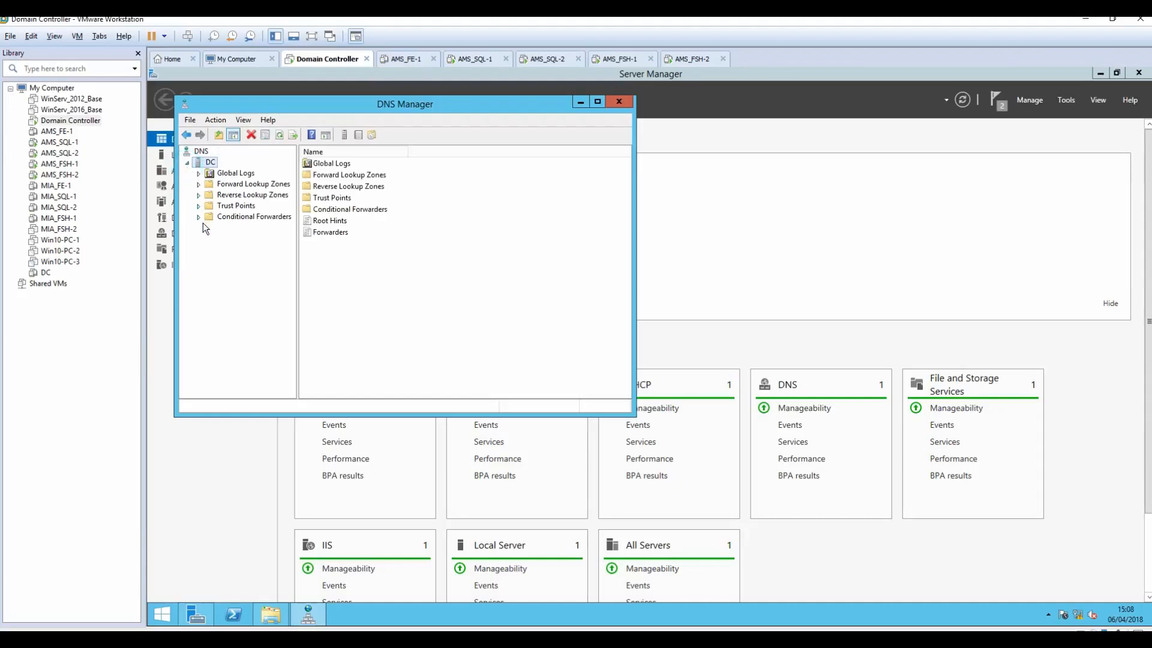
{"action": "double_click", "coordinate": [200, 184]}
{"action": "double_click", "coordinate": [213, 195]}
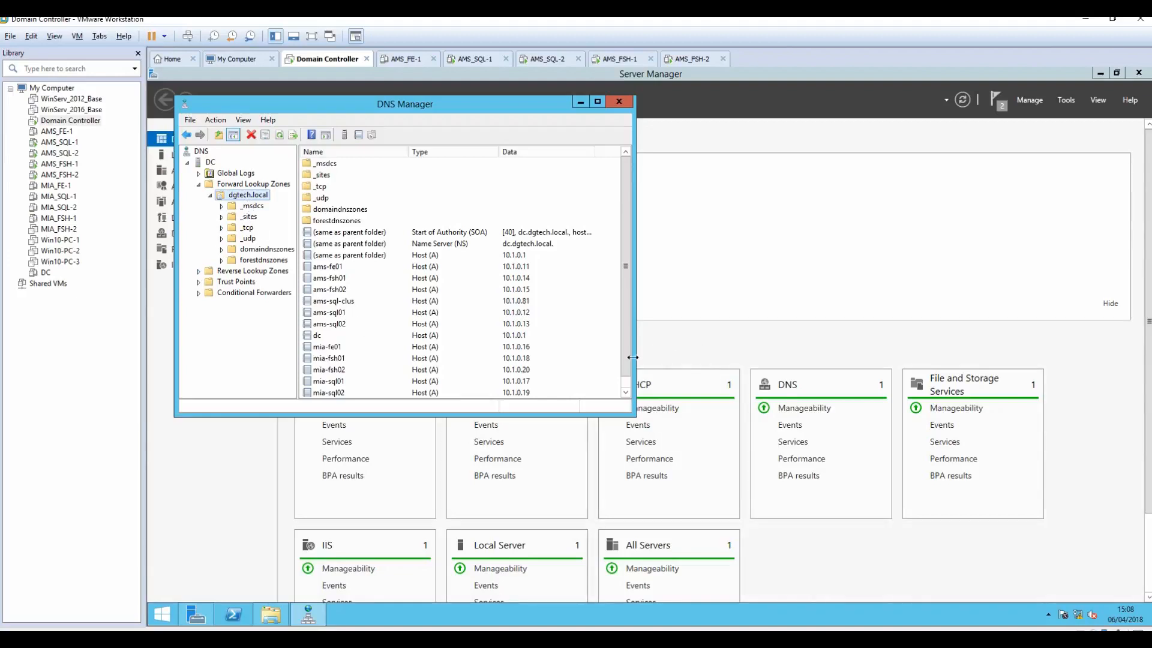
{"action": "scroll", "coordinate": [629, 364], "scroll_direction": "down", "scroll_amount": 1}
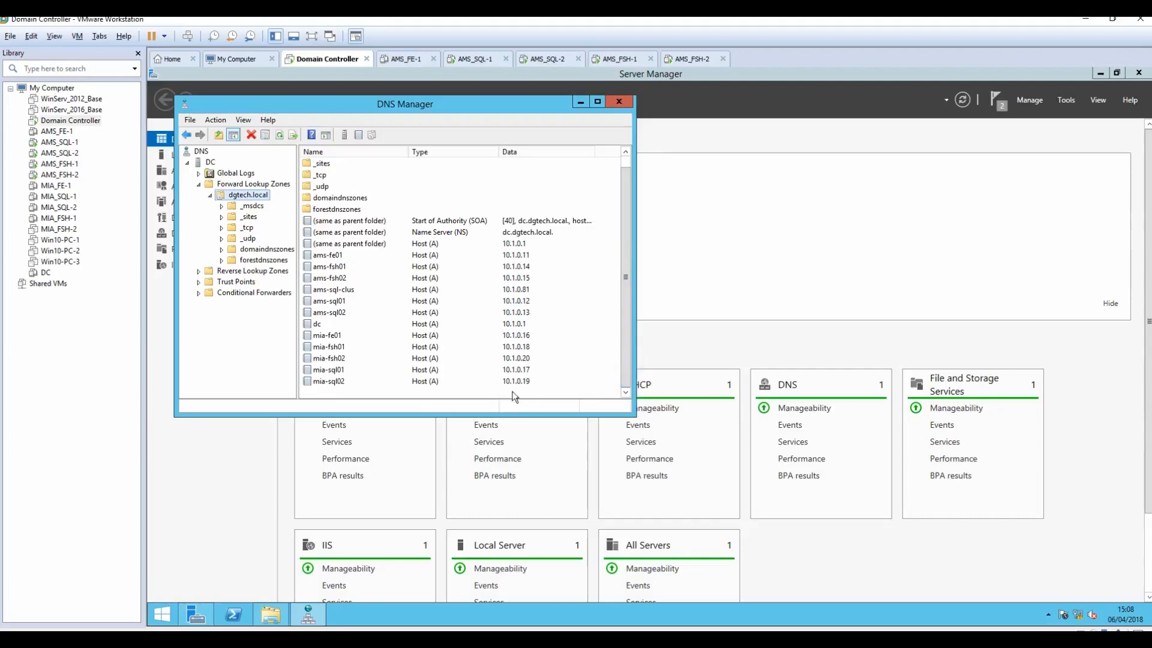
{"action": "left_click", "coordinate": [349, 390]}
{"action": "right_click", "coordinate": [348, 393]}
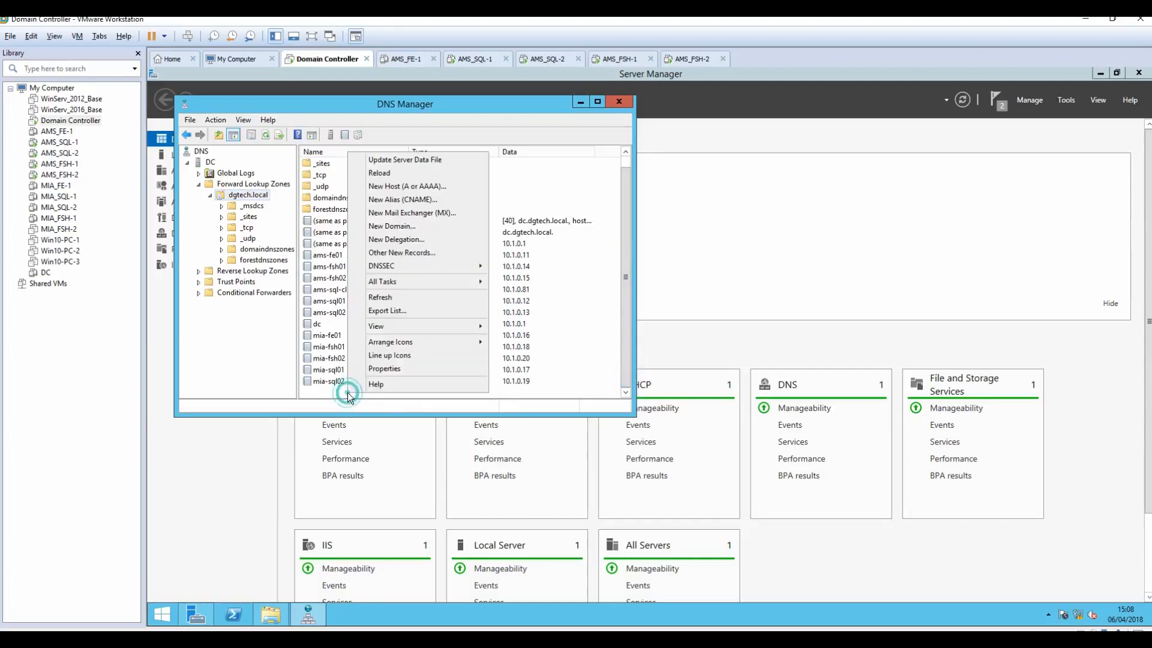
Step: Start a new host record in dgtech.local named ams-sql-lis, copied from the notes
{"action": "left_click", "coordinate": [401, 187]}
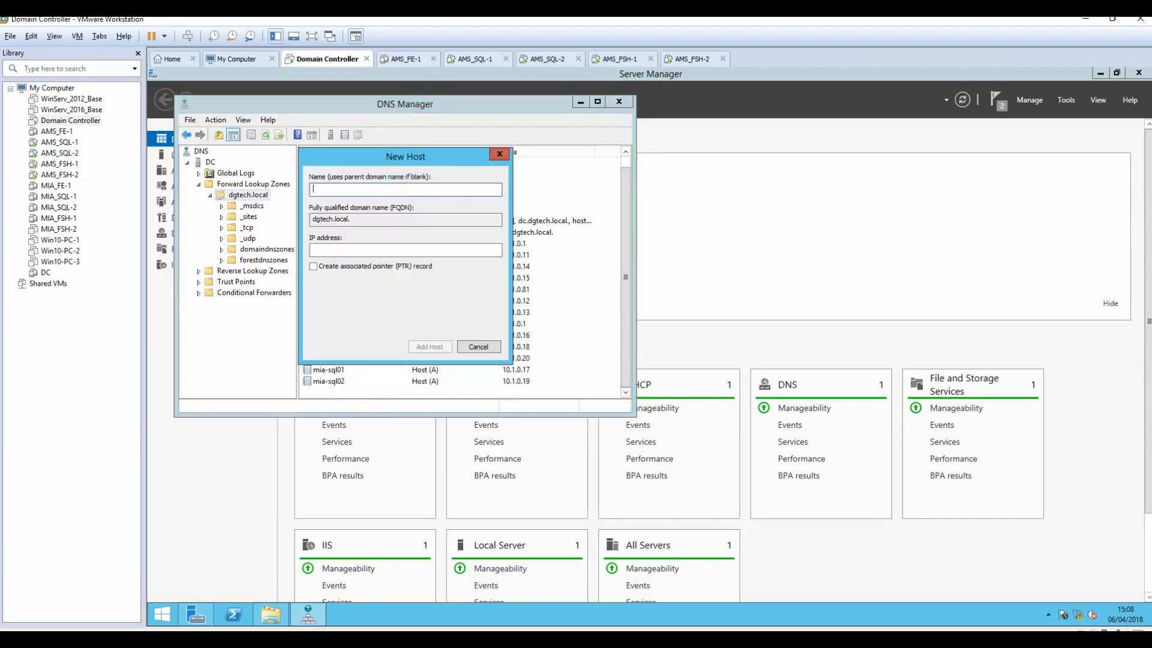
{"action": "key", "text": "alt+Tab"}
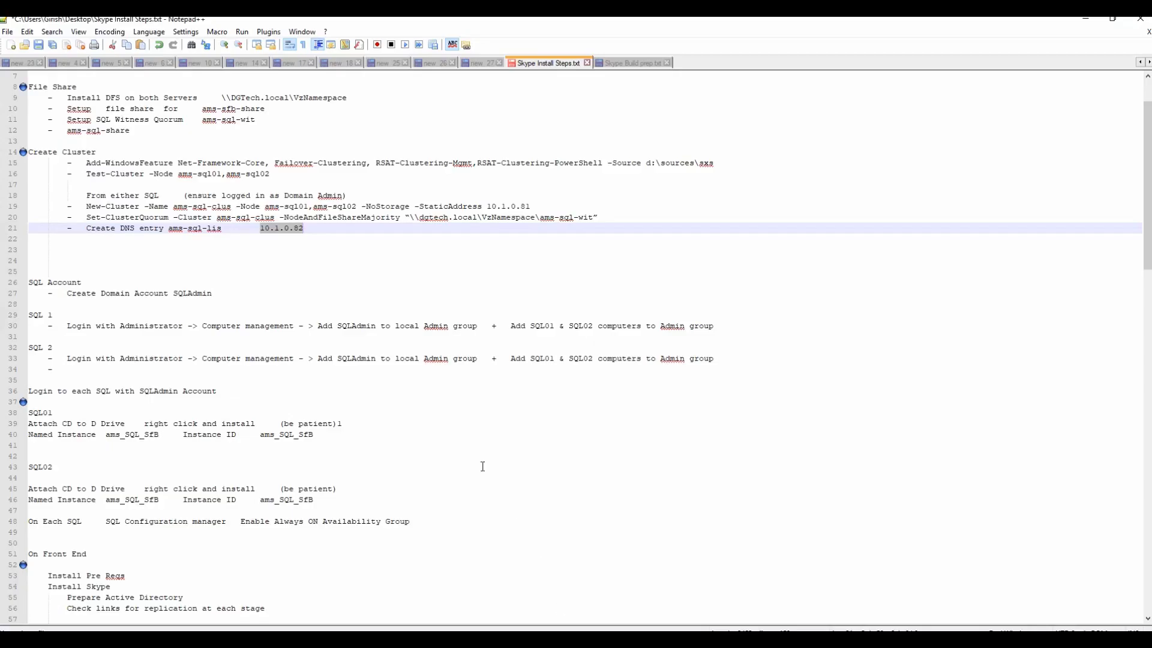
{"action": "left_click_drag", "start_coordinate": [169, 229], "coordinate": [221, 229]}
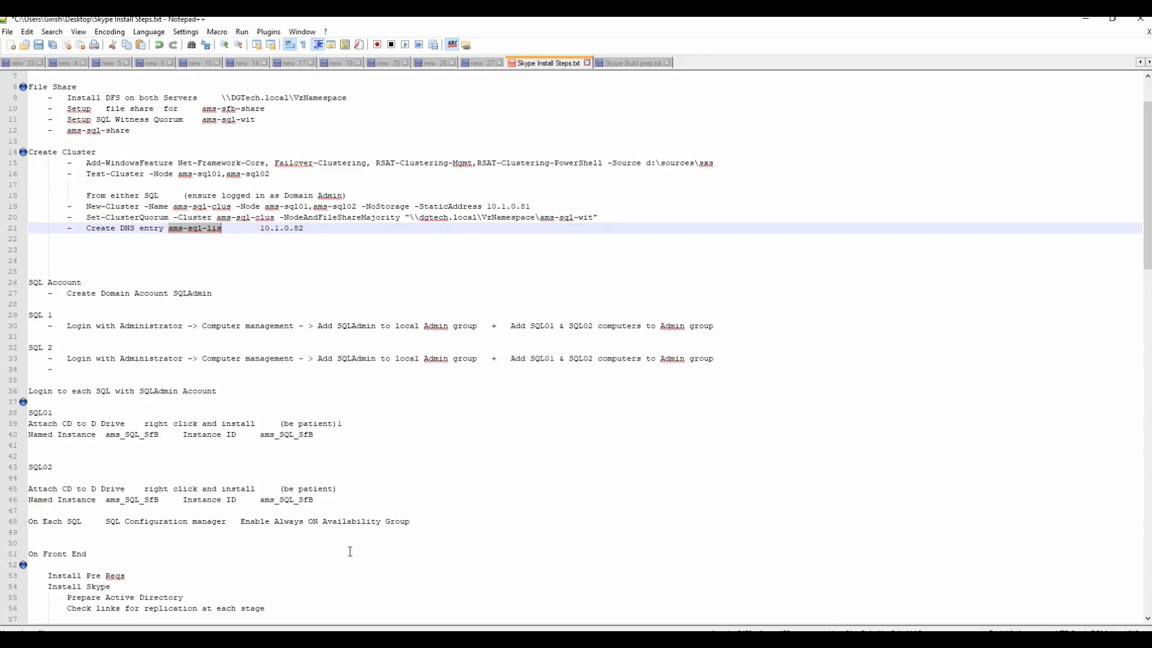
{"action": "left_click", "coordinate": [360, 639]}
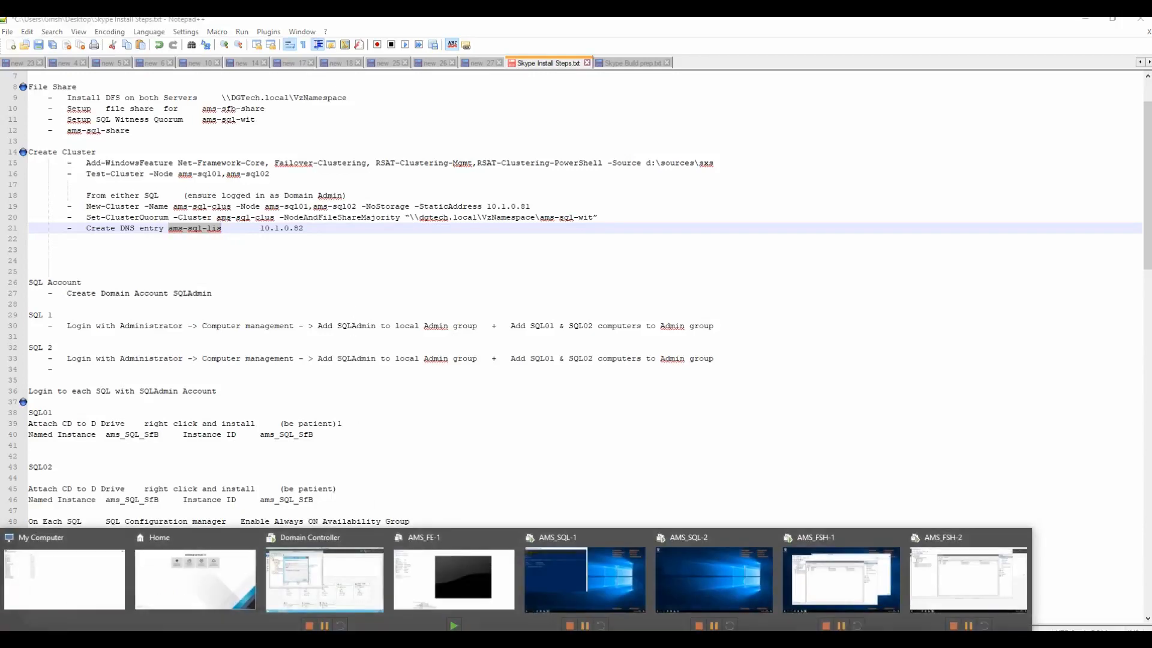
{"action": "left_click", "coordinate": [337, 598]}
{"action": "key", "text": "ctrl+v"}
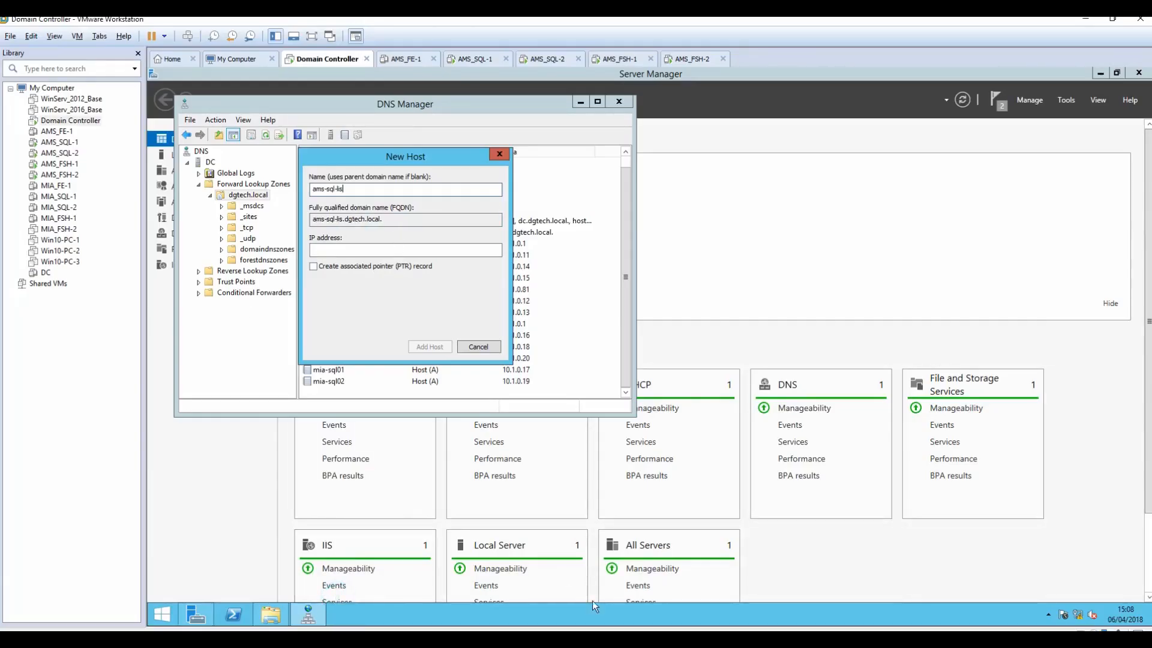
Step: Give the host the IP 10.1.0.82, add the record, and close DNS Manager
{"action": "left_click", "coordinate": [456, 639]}
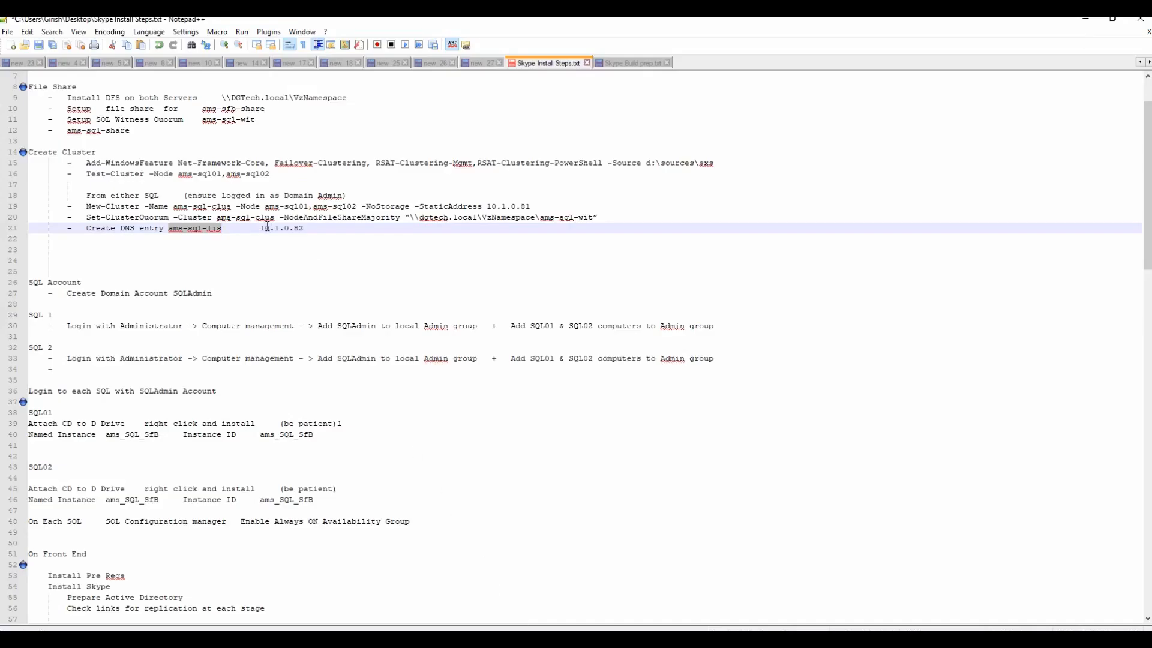
{"action": "left_click_drag", "start_coordinate": [260, 228], "coordinate": [305, 228]}
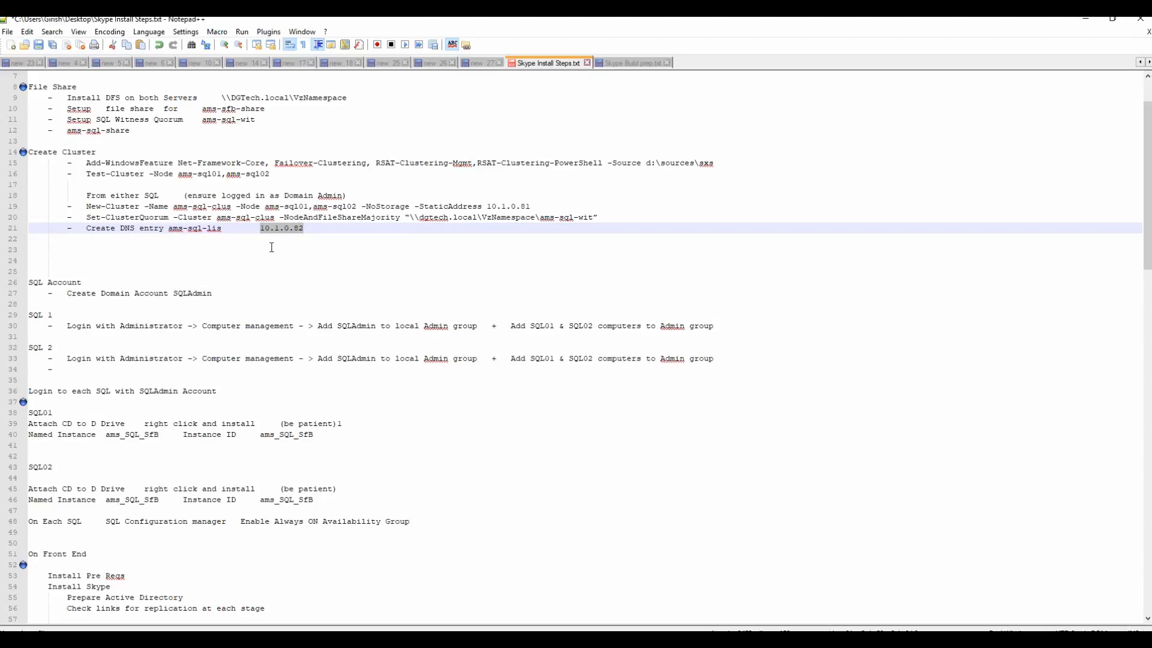
{"action": "key", "text": "alt+Tab"}
{"action": "left_click", "coordinate": [367, 249]}
{"action": "key", "text": "ctrl+v"}
{"action": "left_click", "coordinate": [430, 347]}
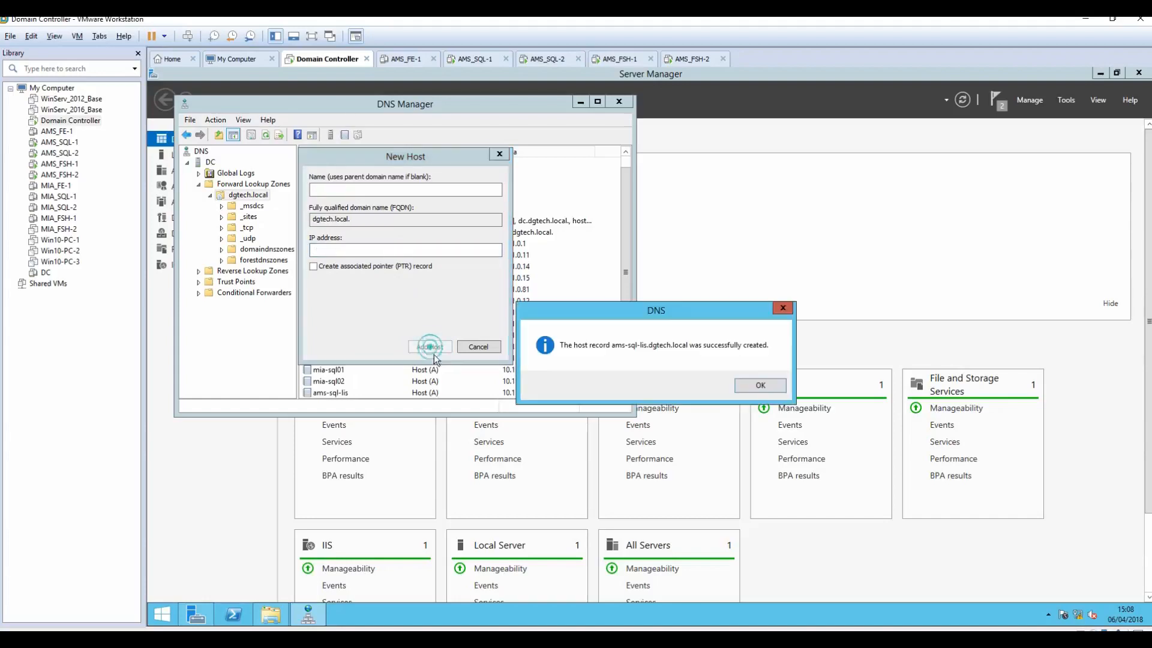
{"action": "left_click", "coordinate": [757, 385]}
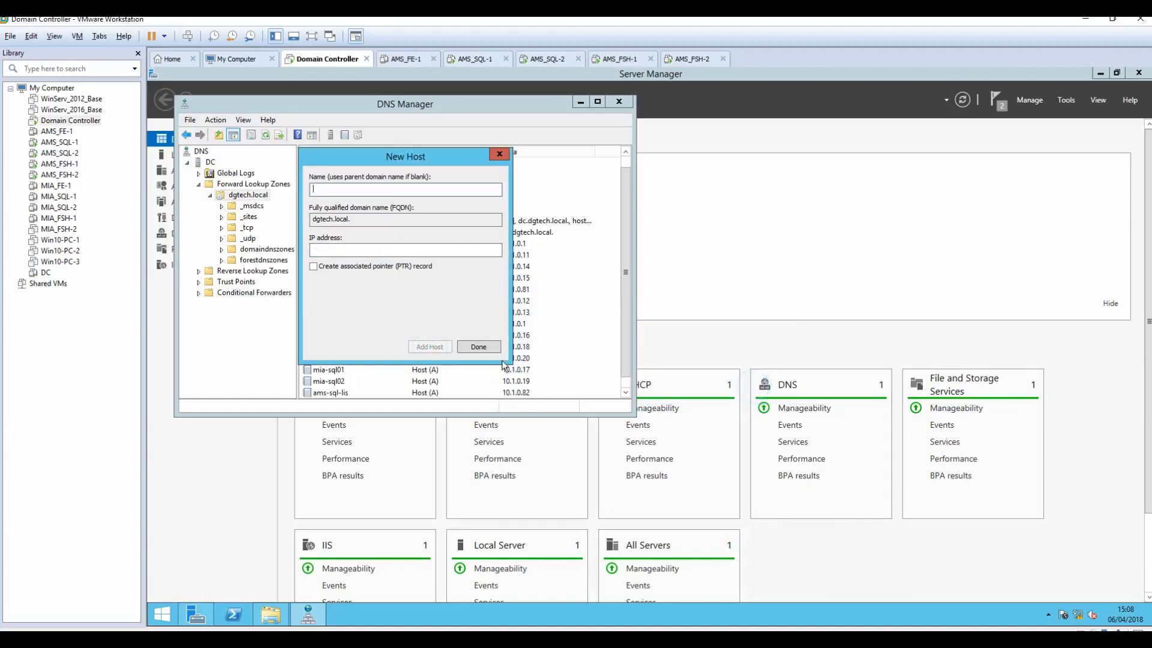
{"action": "left_click", "coordinate": [480, 347]}
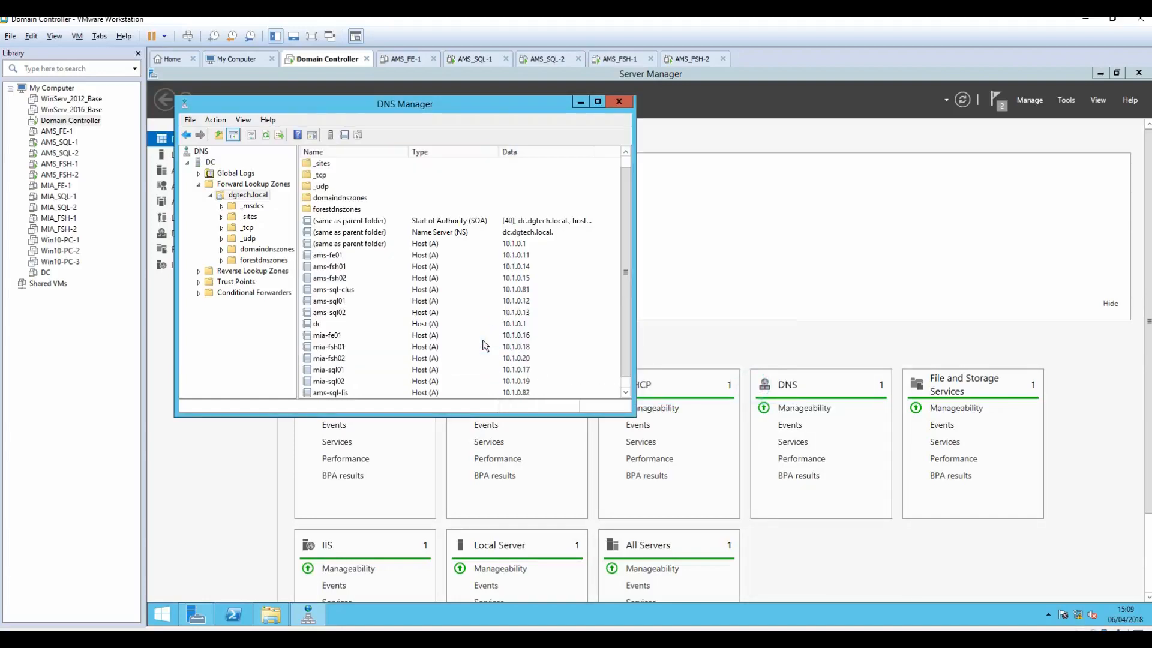
{"action": "left_click", "coordinate": [580, 102]}
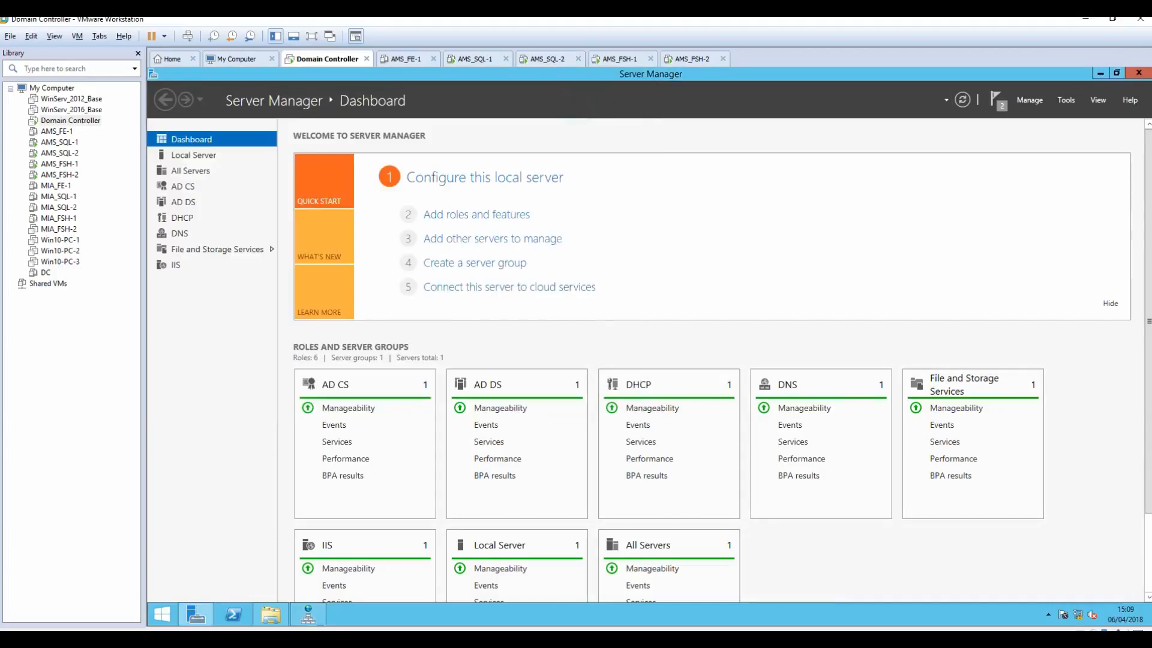
Step: Review the SQL Account through SQL 2 steps in the install notes
{"action": "left_click", "coordinate": [603, 639]}
{"action": "scroll", "coordinate": [581, 399], "scroll_direction": "down", "scroll_amount": 3}
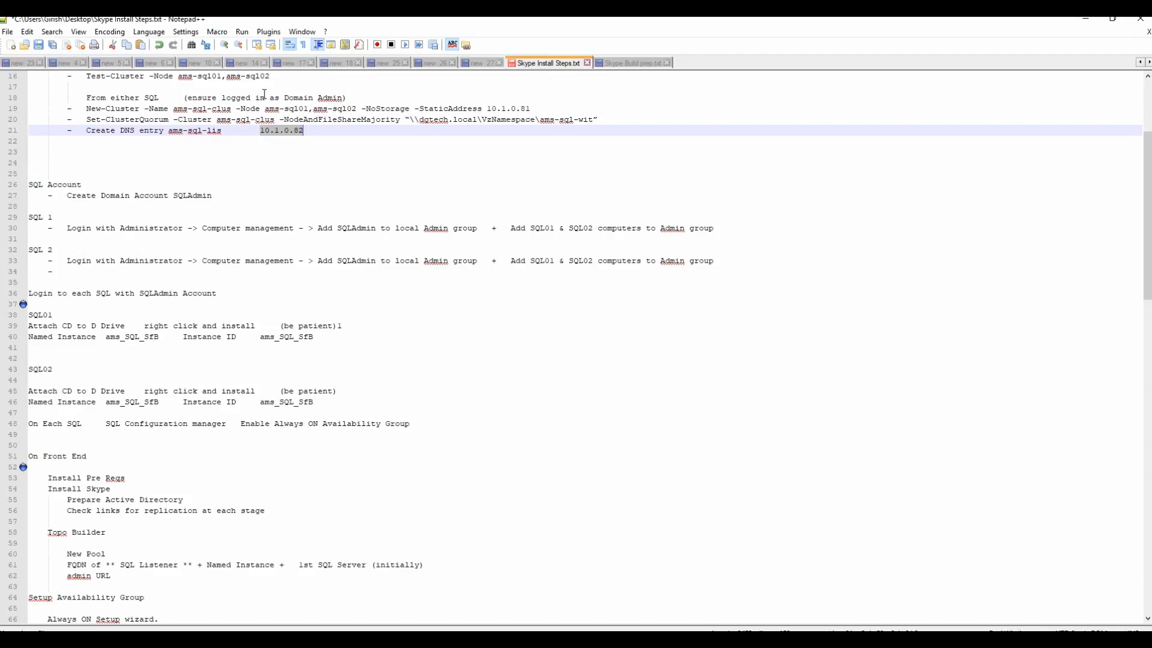
{"action": "left_click_drag", "start_coordinate": [29, 184], "coordinate": [284, 274]}
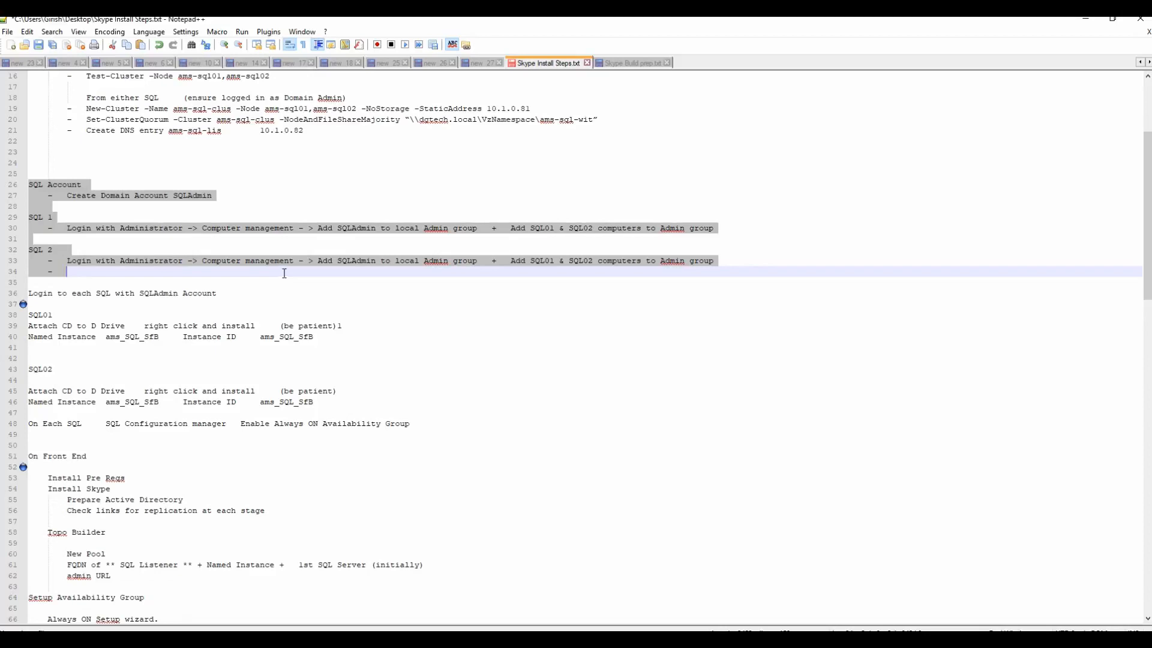
Step: Open Active Directory Users and Computers and bring up the New menu on dgtech.local's Users container
{"action": "left_click", "coordinate": [1074, 21]}
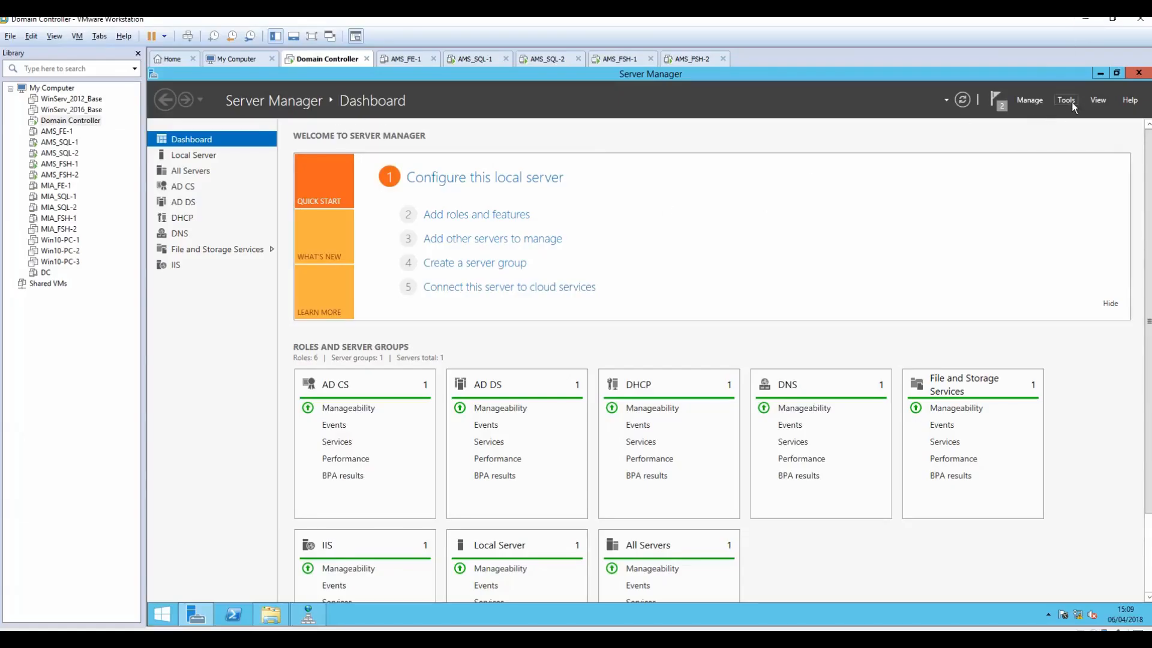
{"action": "left_click", "coordinate": [1067, 100]}
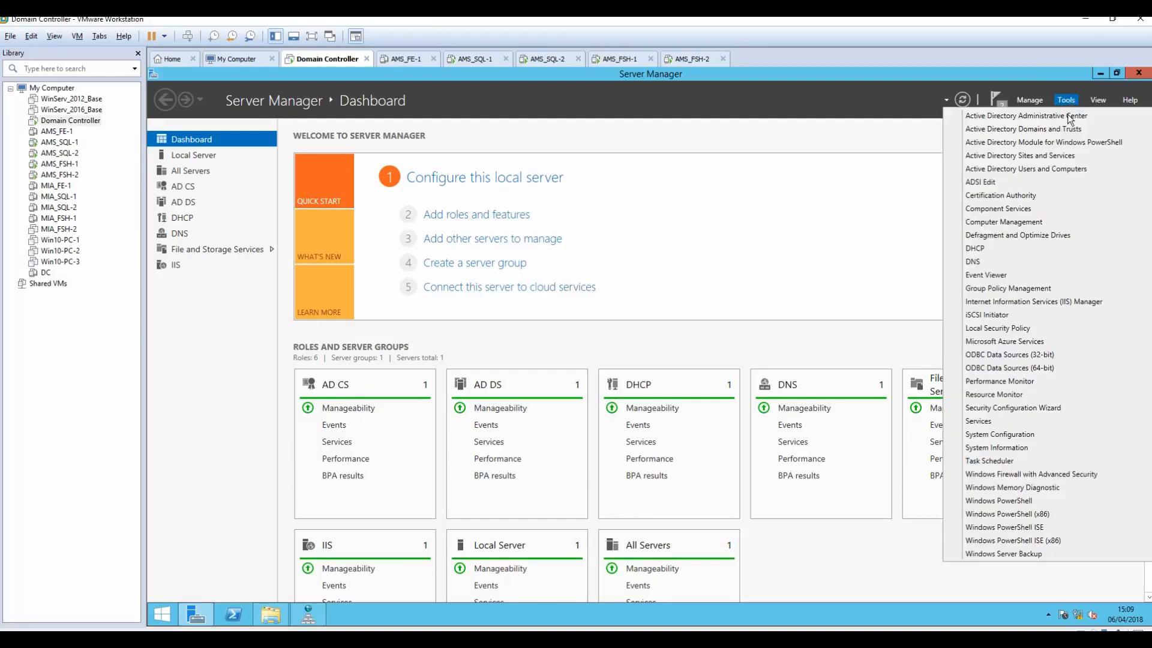
{"action": "left_click", "coordinate": [1040, 171]}
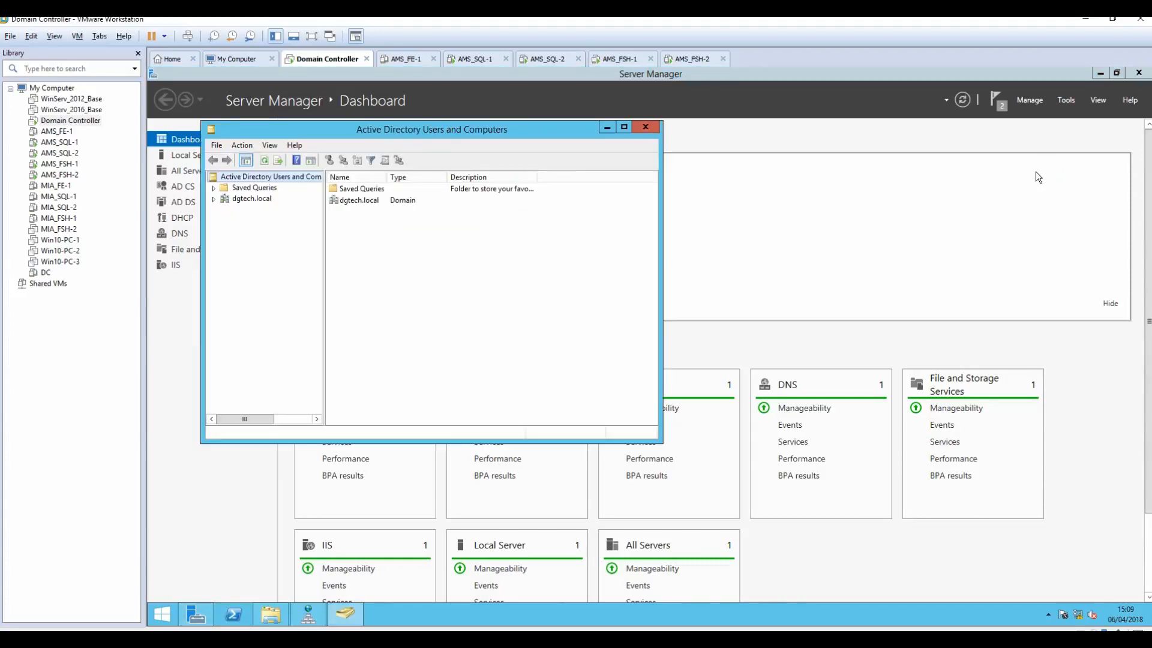
{"action": "left_click", "coordinate": [213, 199]}
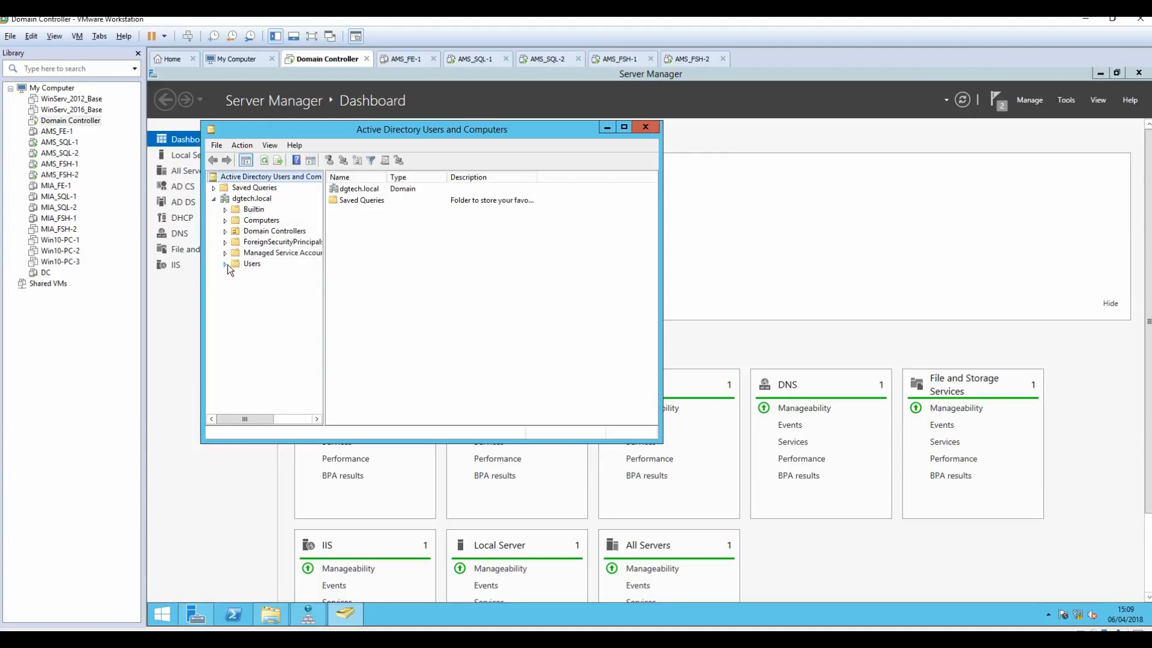
{"action": "left_click", "coordinate": [252, 264]}
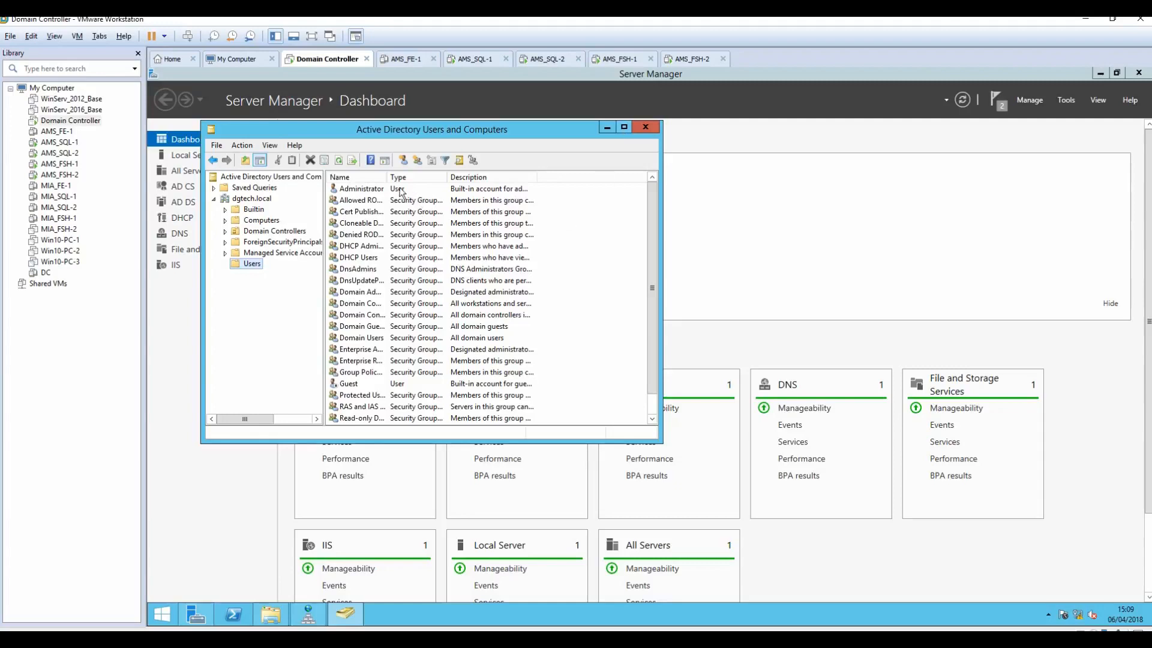
{"action": "left_click_drag", "start_coordinate": [387, 177], "coordinate": [418, 177]}
{"action": "left_click_drag", "start_coordinate": [650, 290], "coordinate": [646, 340]}
{"action": "right_click", "coordinate": [618, 318]}
{"action": "mouse_move", "coordinate": [653, 348]}
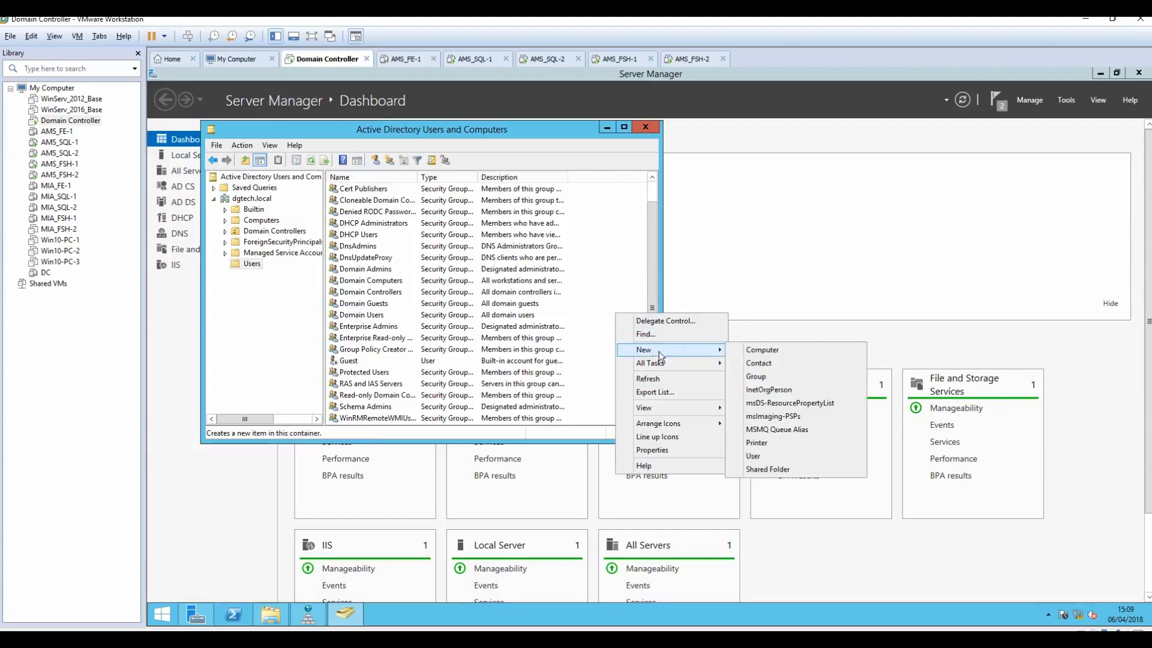
Step: Start a new domain user with first name SQL, last name Admin, logon SQLAdmin
{"action": "left_click", "coordinate": [768, 455]}
{"action": "type", "text": "SQLAdmin"}
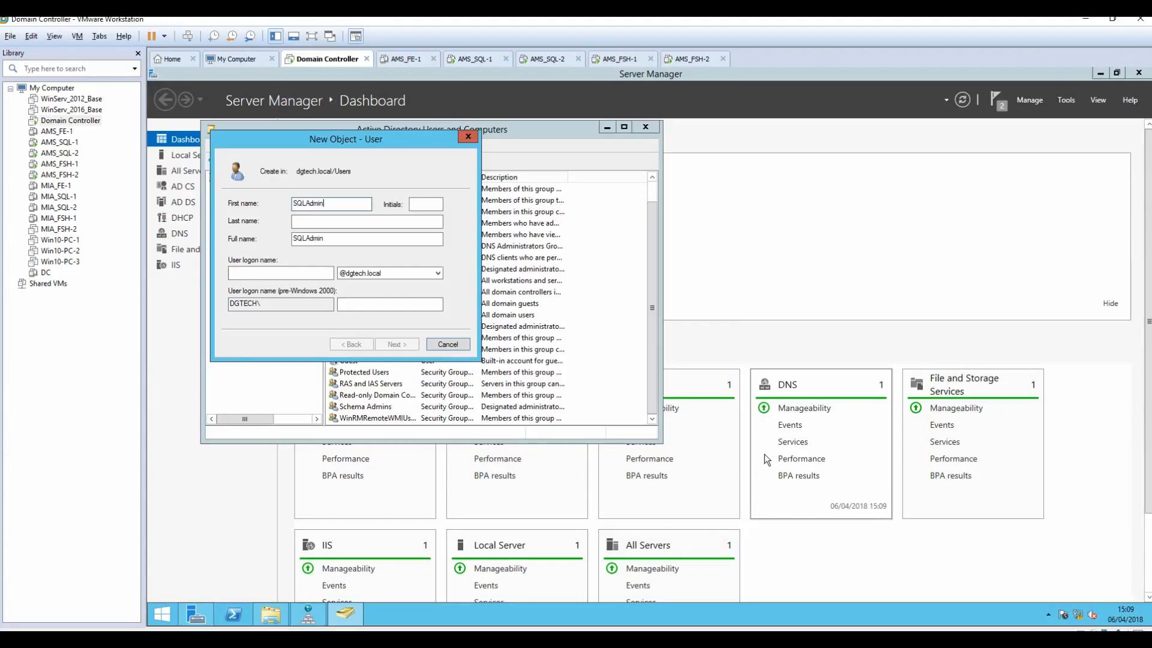
{"action": "key", "text": "BackSpace"}
{"action": "key", "text": "BackSpace"}
{"action": "key", "text": "BackSpace"}
{"action": "key", "text": "BackSpace"}
{"action": "key", "text": "BackSpace"}
{"action": "key", "text": "Tab"}
{"action": "type", "text": "Admin"}
{"action": "key", "text": "Tab"}
{"action": "key", "text": "Tab"}
{"action": "type", "text": "SQLAdmin"}
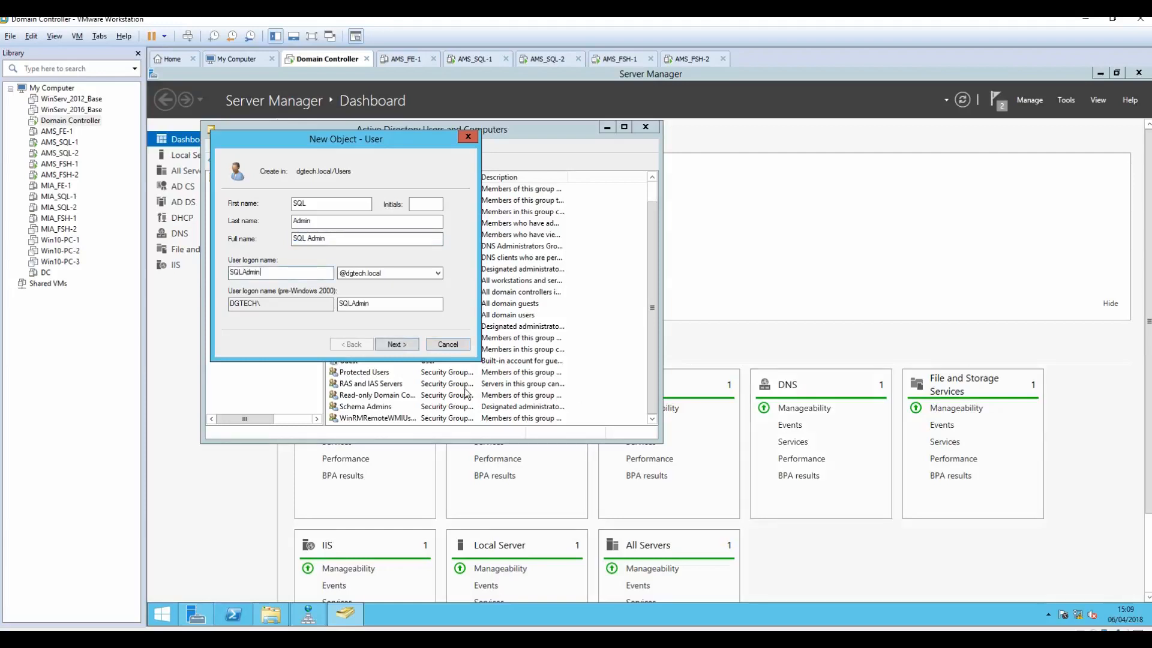
Step: Set the account password, clear 'must change password at next logon', and finish creating the user
{"action": "left_click", "coordinate": [395, 344]}
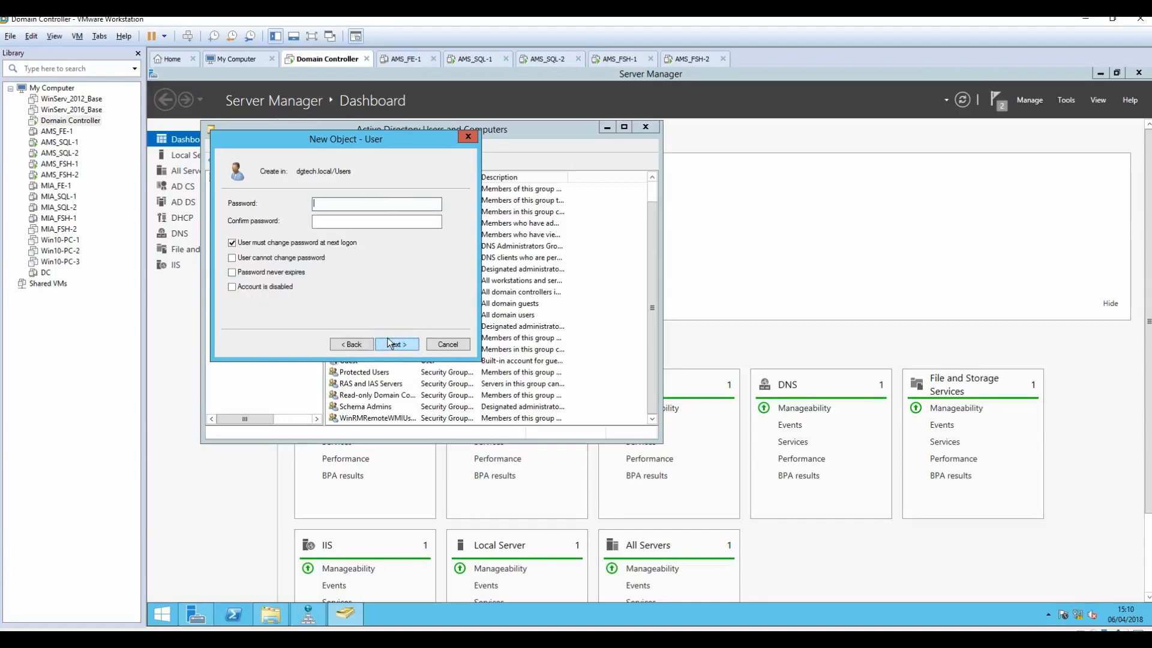
{"action": "type", "text": "Psw0rd1!"}
{"action": "key", "text": "Tab"}
{"action": "type", "text": "Passw0rd1!"}
{"action": "left_click", "coordinate": [232, 243]}
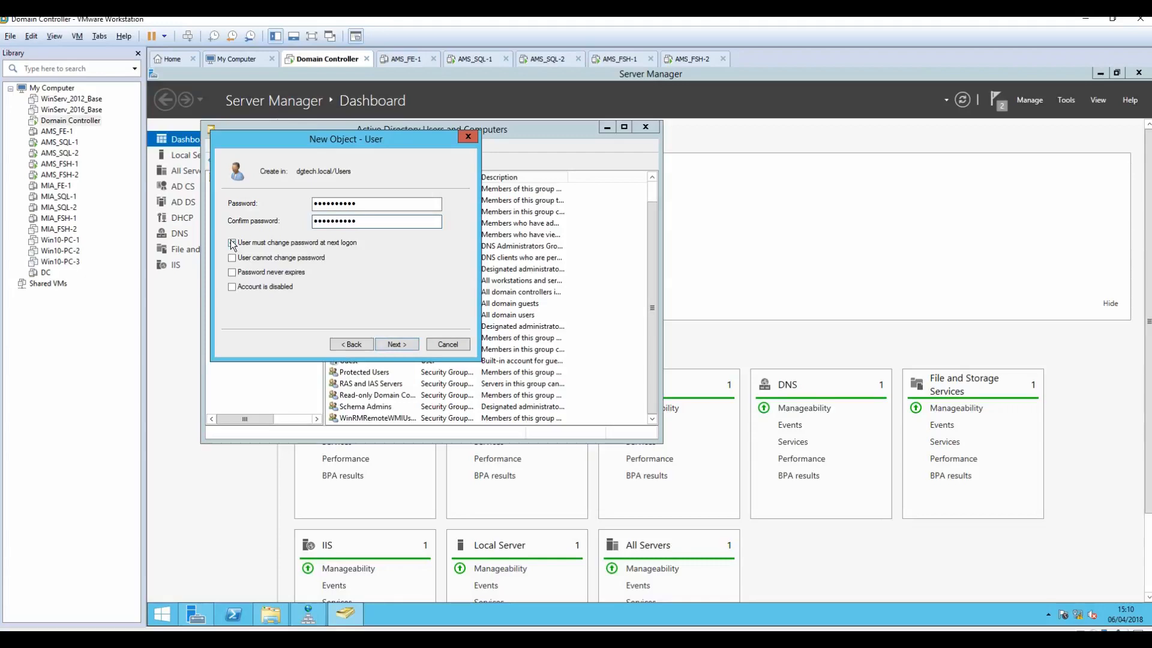
{"action": "left_click", "coordinate": [233, 273]}
{"action": "left_click", "coordinate": [233, 274]}
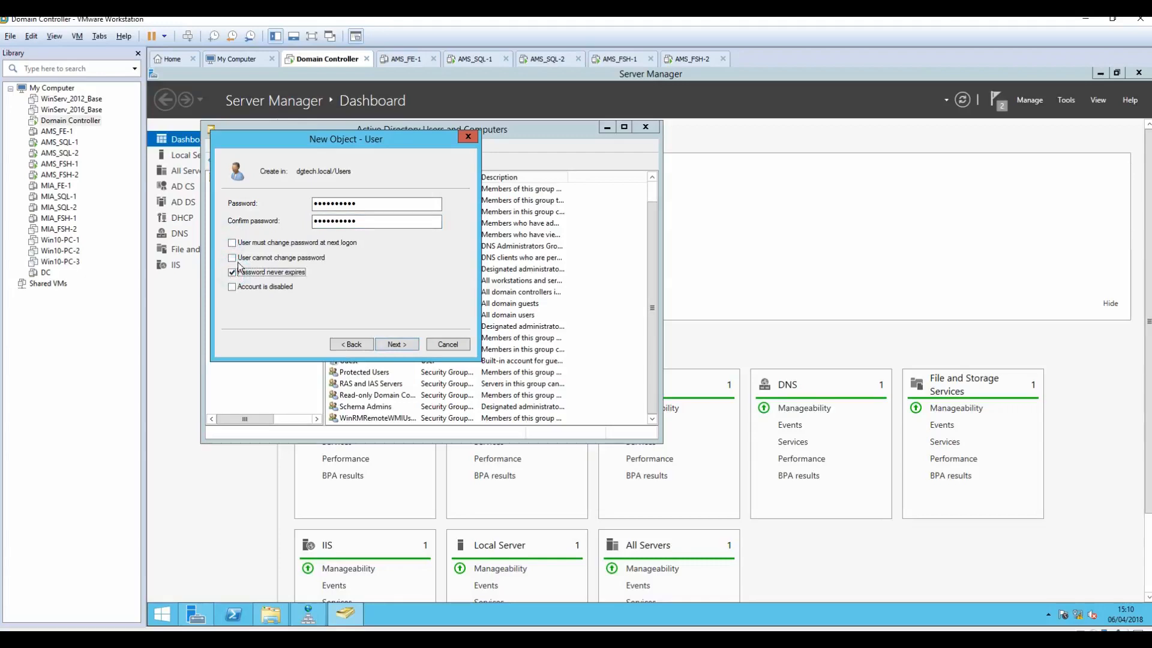
{"action": "left_click", "coordinate": [396, 345]}
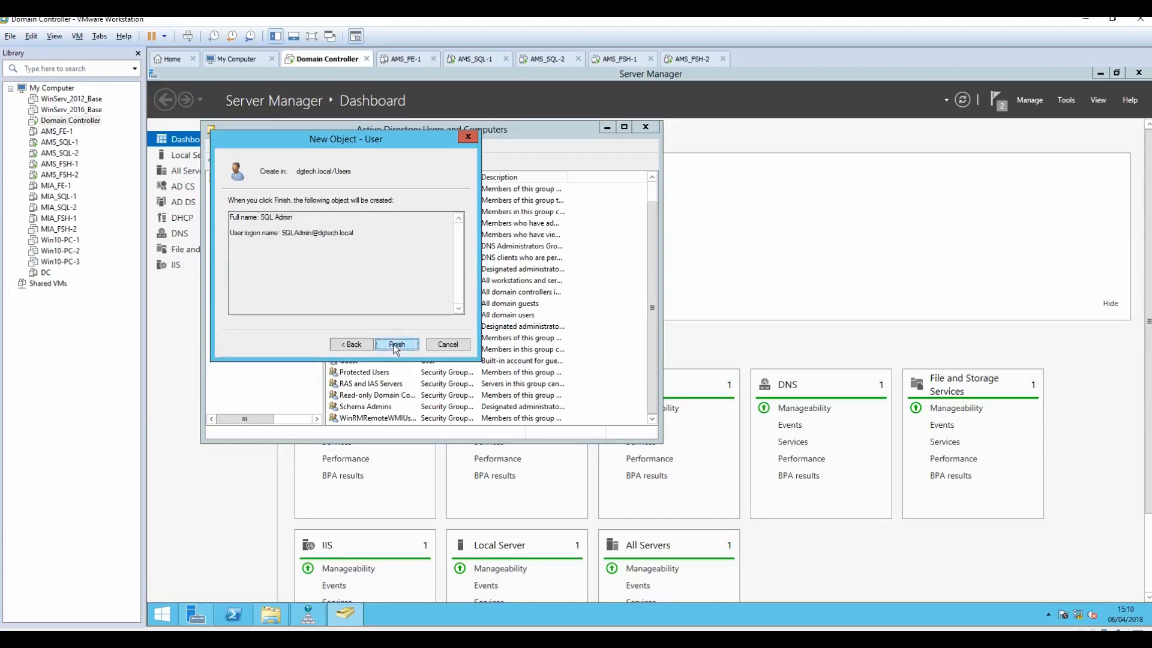
{"action": "left_click", "coordinate": [396, 345]}
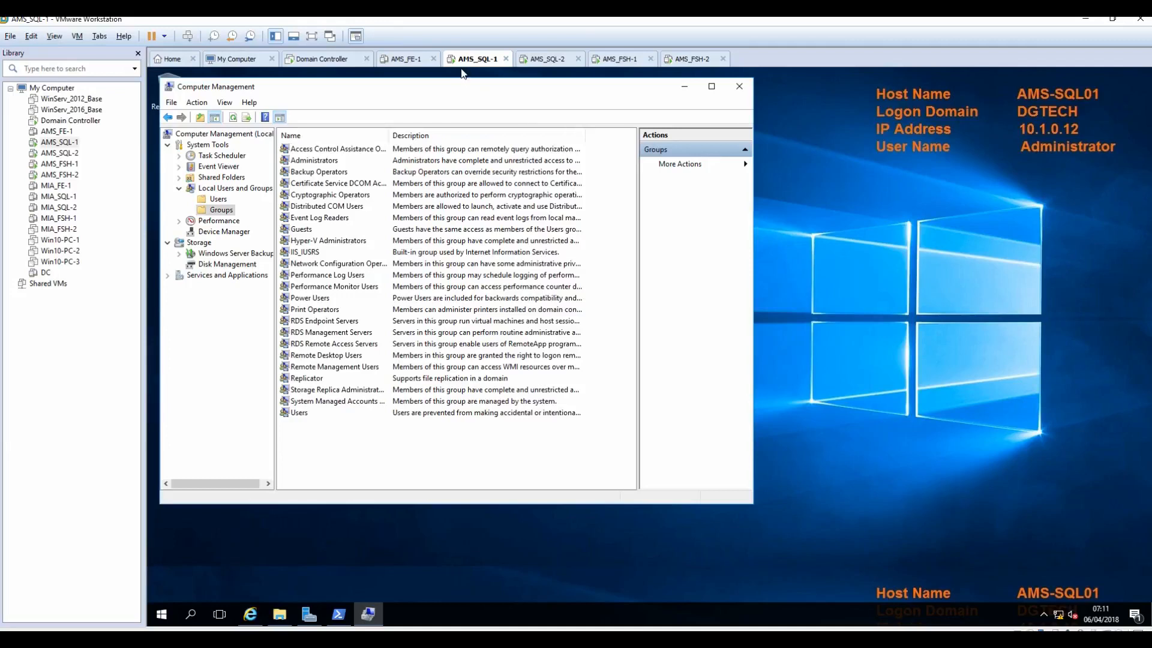
Step: Add SQLAdmin to AMS-SQL01's local Administrators group
{"action": "double_click", "coordinate": [307, 162]}
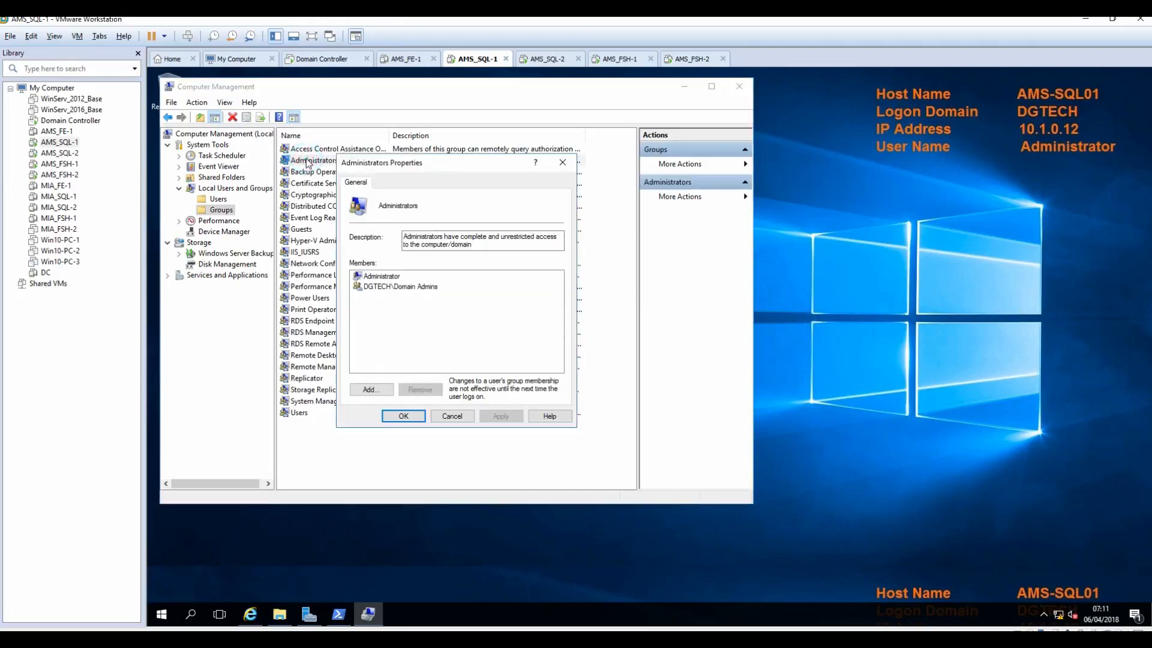
{"action": "left_click", "coordinate": [371, 391]}
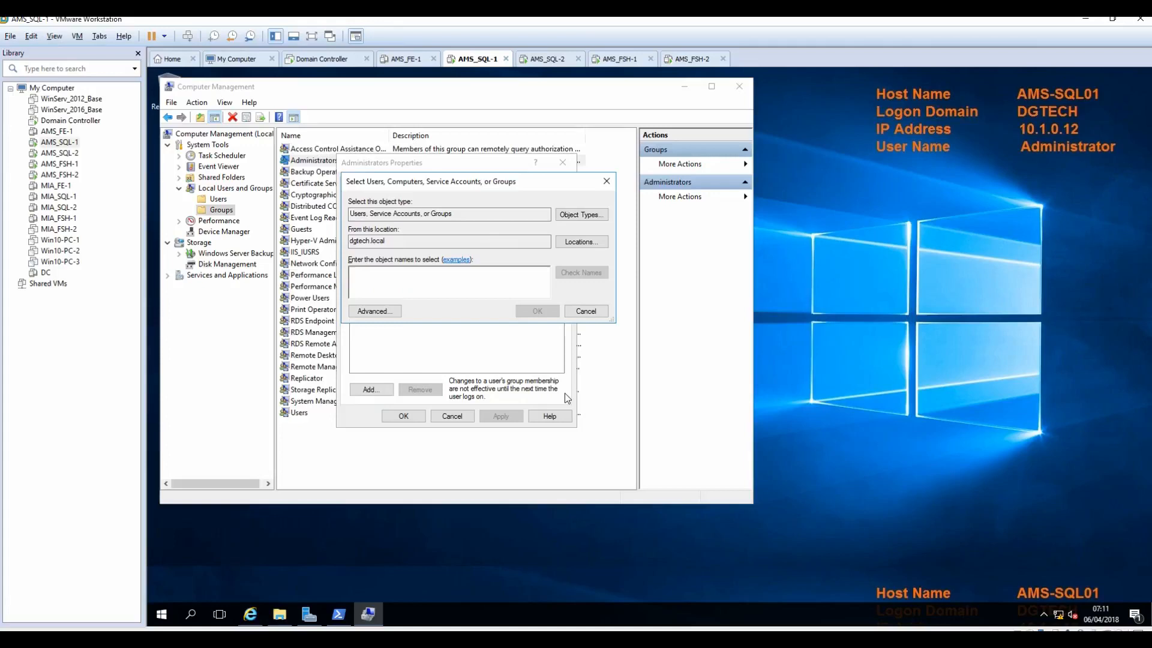
{"action": "type", "text": "sqladm"}
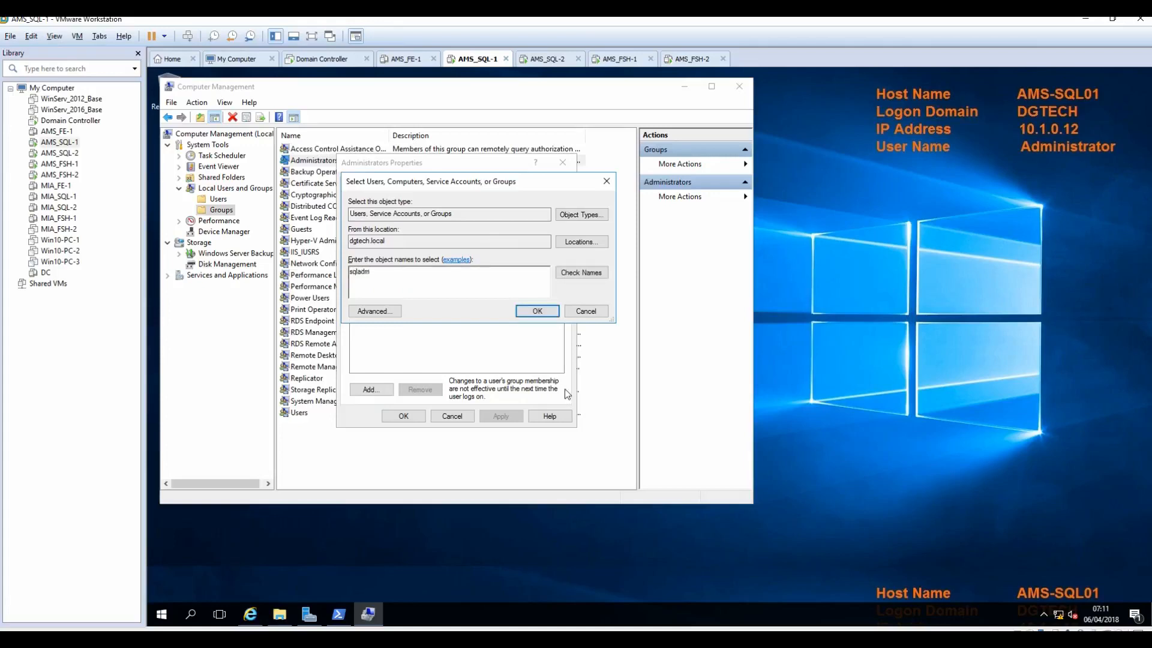
{"action": "left_click", "coordinate": [586, 274]}
{"action": "left_click", "coordinate": [531, 313]}
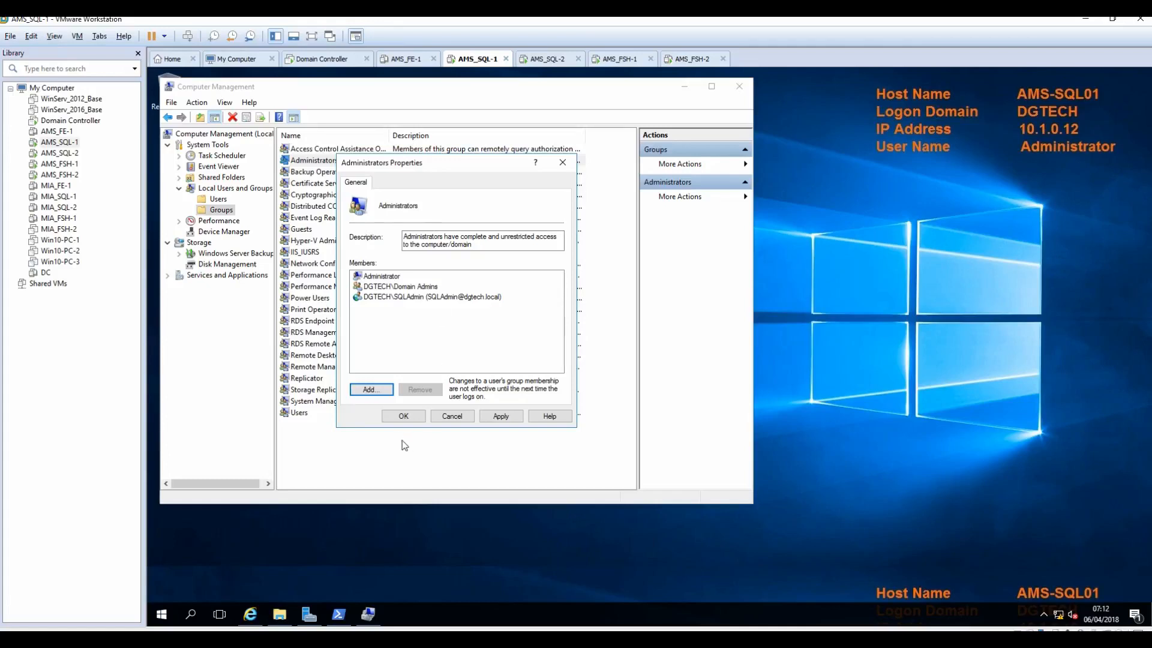
Step: Add the AMS-SQL01 and AMS-SQL02 computer accounts to Administrators and apply the change
{"action": "left_click", "coordinate": [370, 388]}
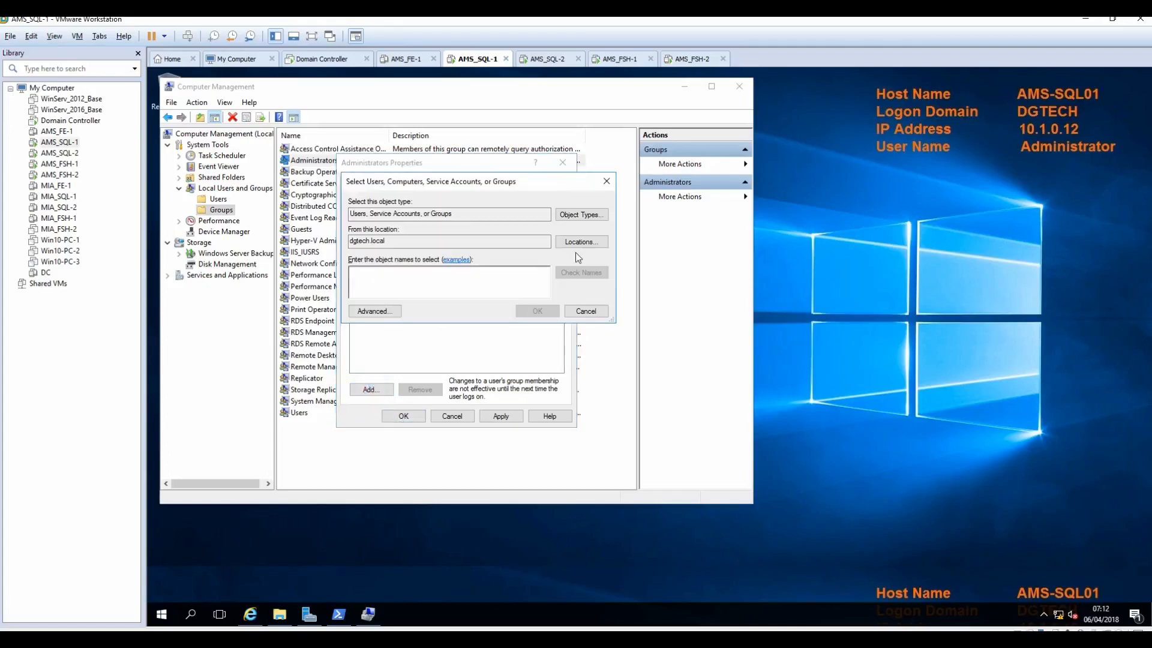
{"action": "left_click", "coordinate": [577, 242]}
{"action": "key", "text": "Return"}
{"action": "left_click", "coordinate": [589, 215]}
{"action": "left_click", "coordinate": [360, 262]}
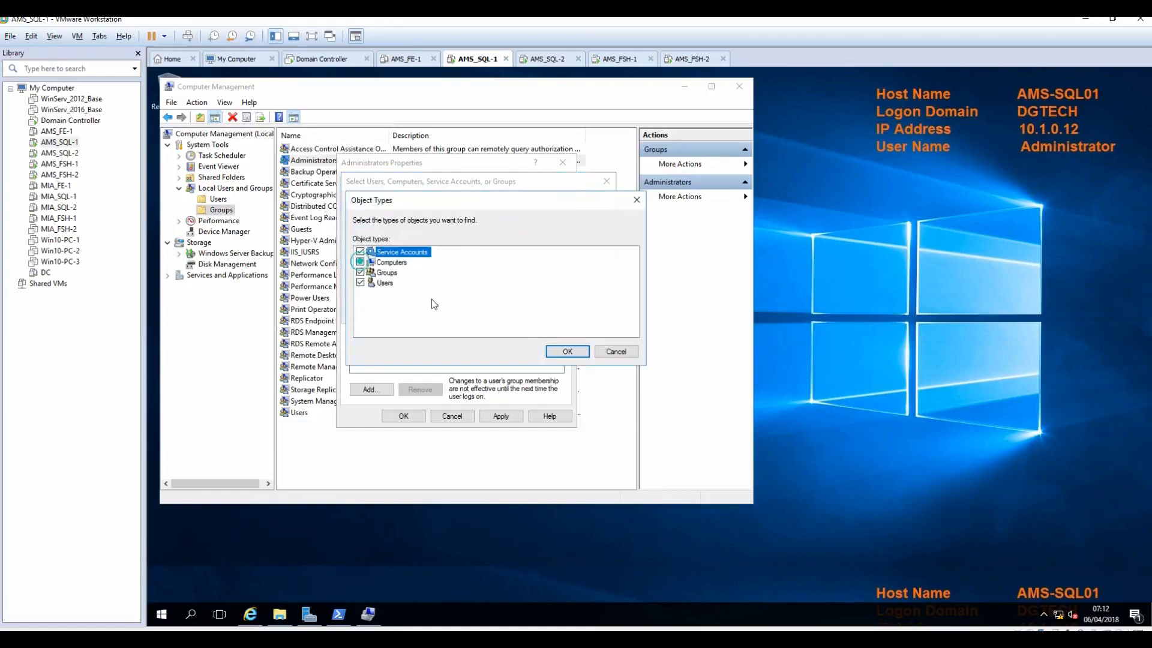
{"action": "left_click", "coordinate": [566, 352]}
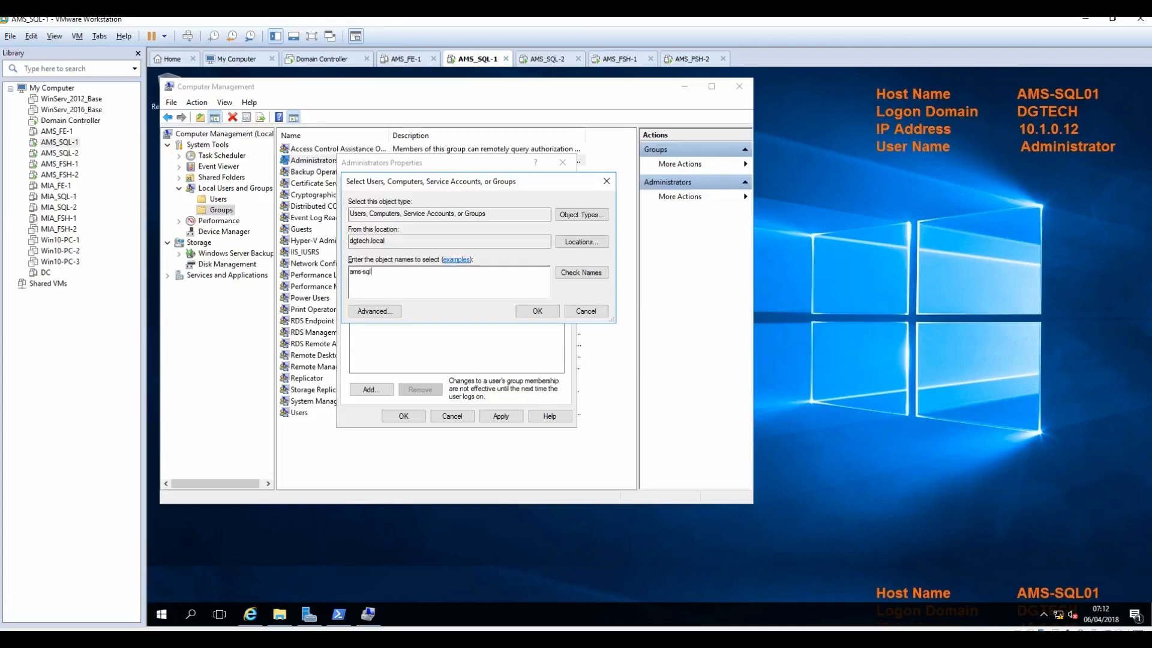
{"action": "left_click", "coordinate": [579, 273]}
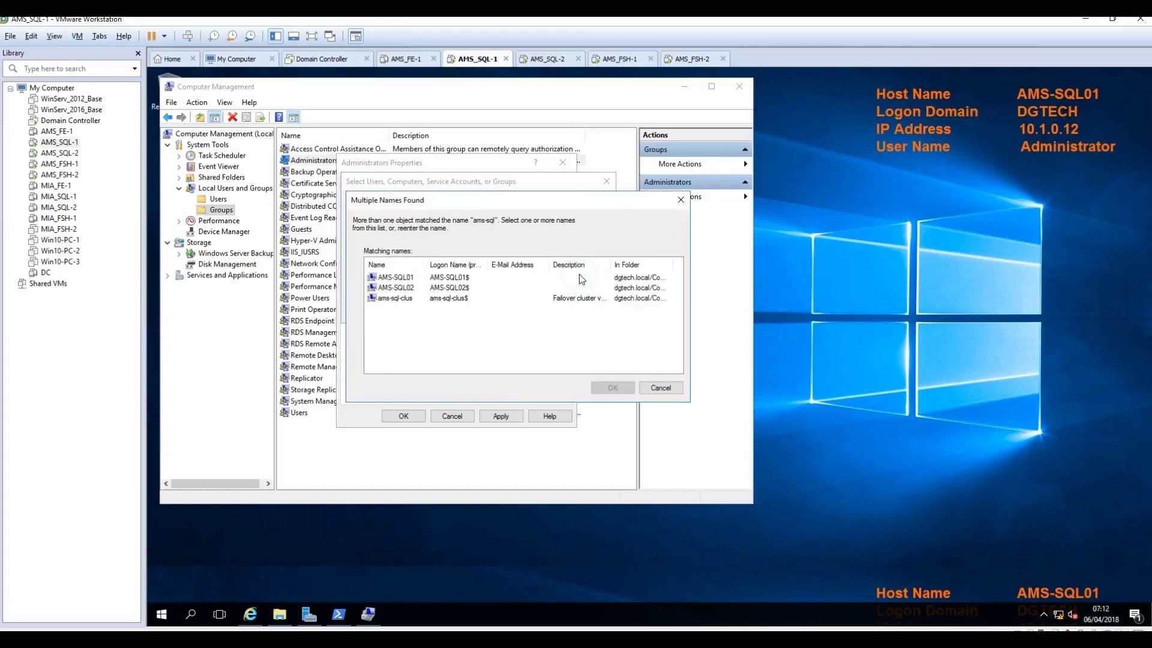
{"action": "left_click", "coordinate": [397, 287]}
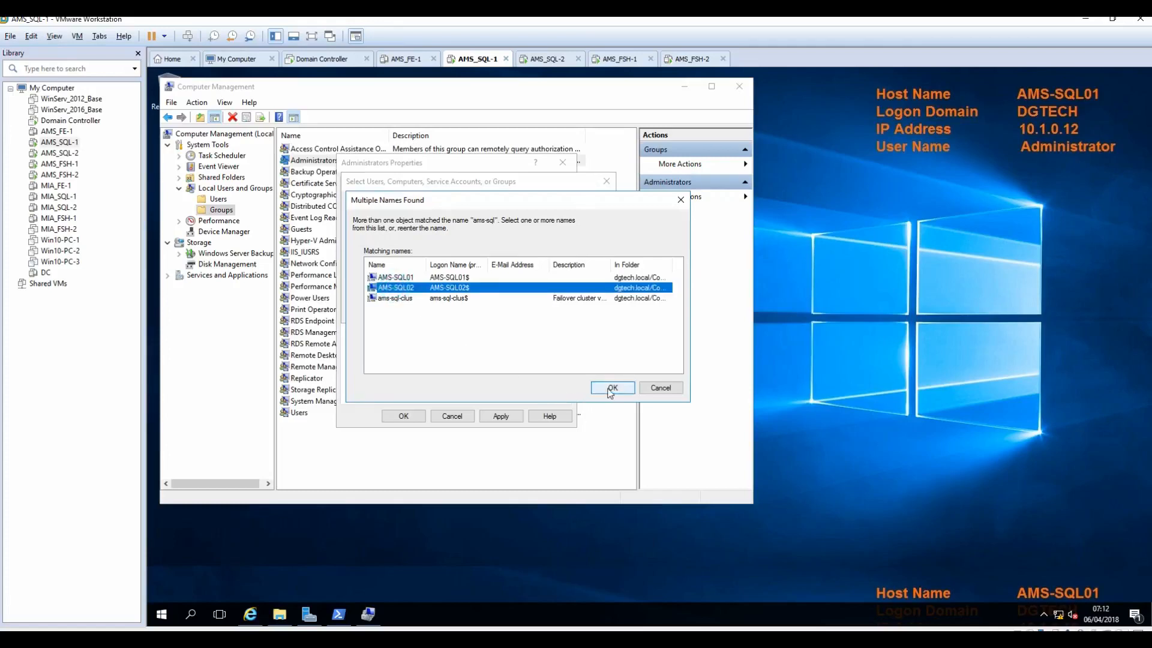
{"action": "left_click", "coordinate": [384, 277]}
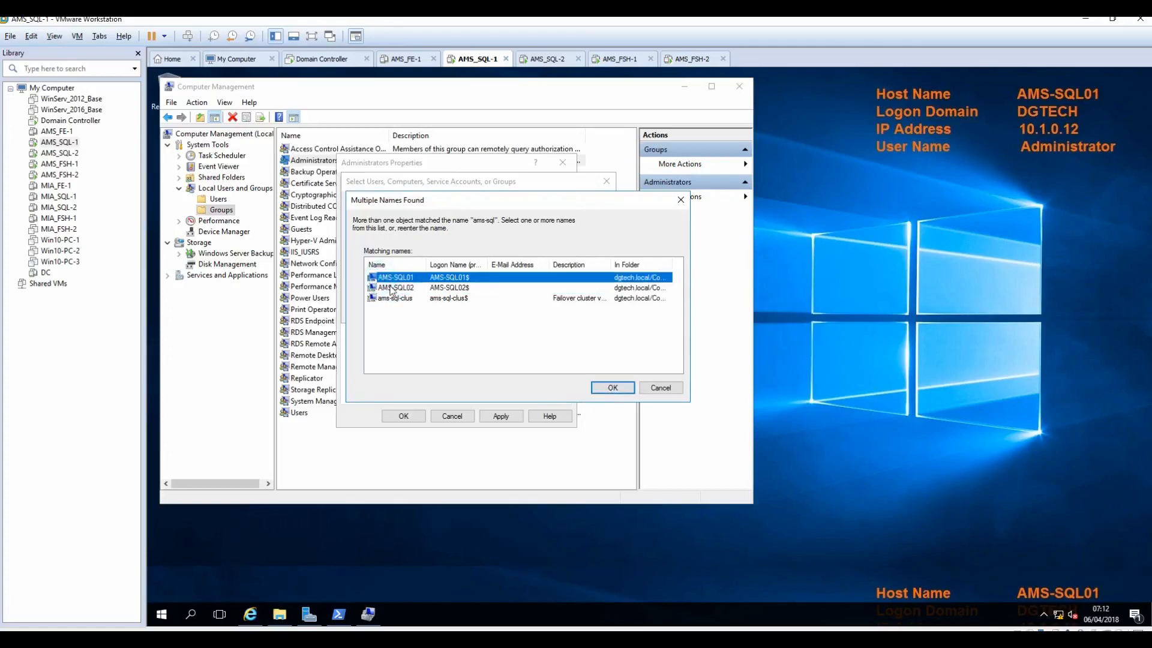
{"action": "left_click", "coordinate": [618, 390]}
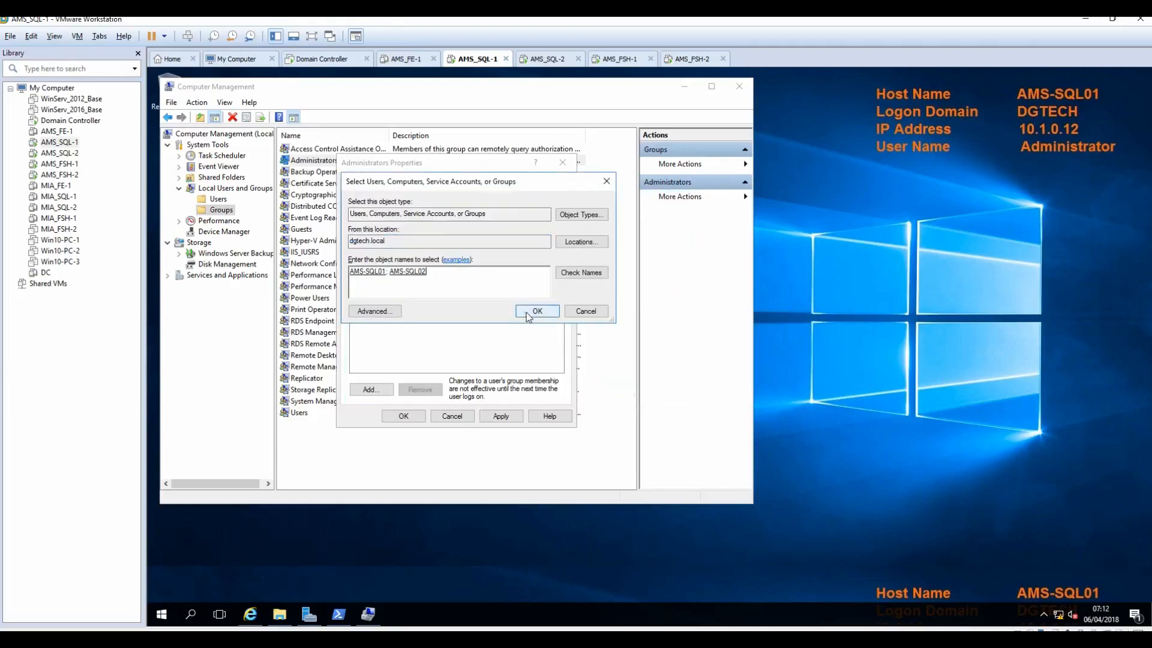
{"action": "left_click", "coordinate": [528, 312]}
{"action": "left_click", "coordinate": [508, 416]}
{"action": "left_click", "coordinate": [402, 416]}
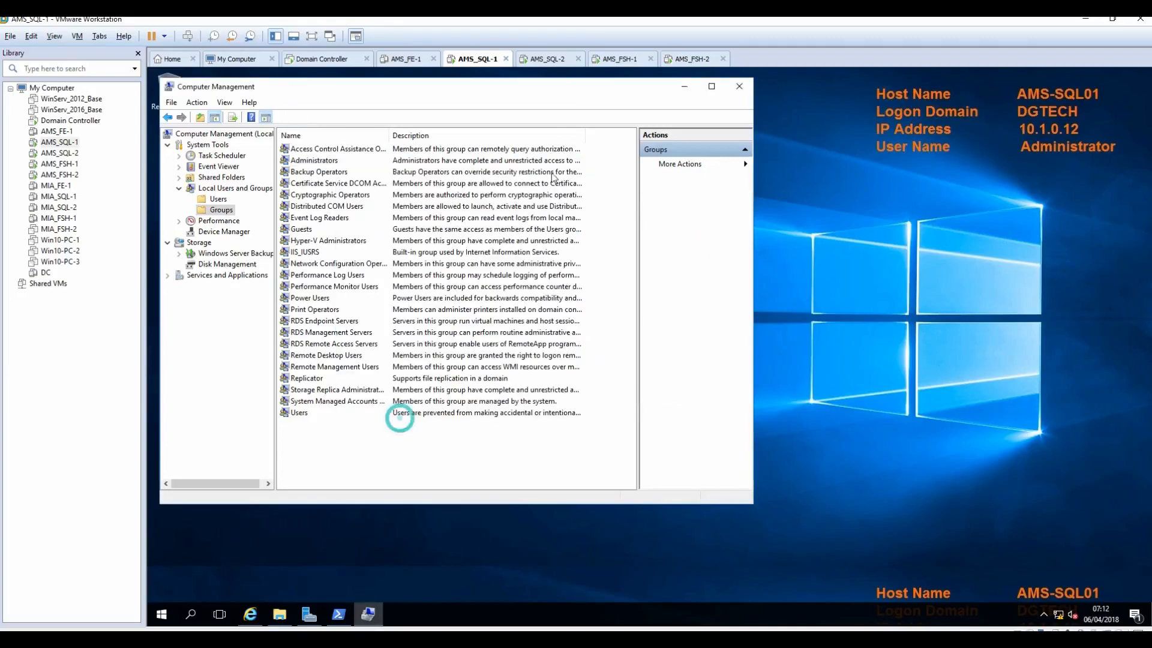
{"action": "left_click", "coordinate": [550, 60]}
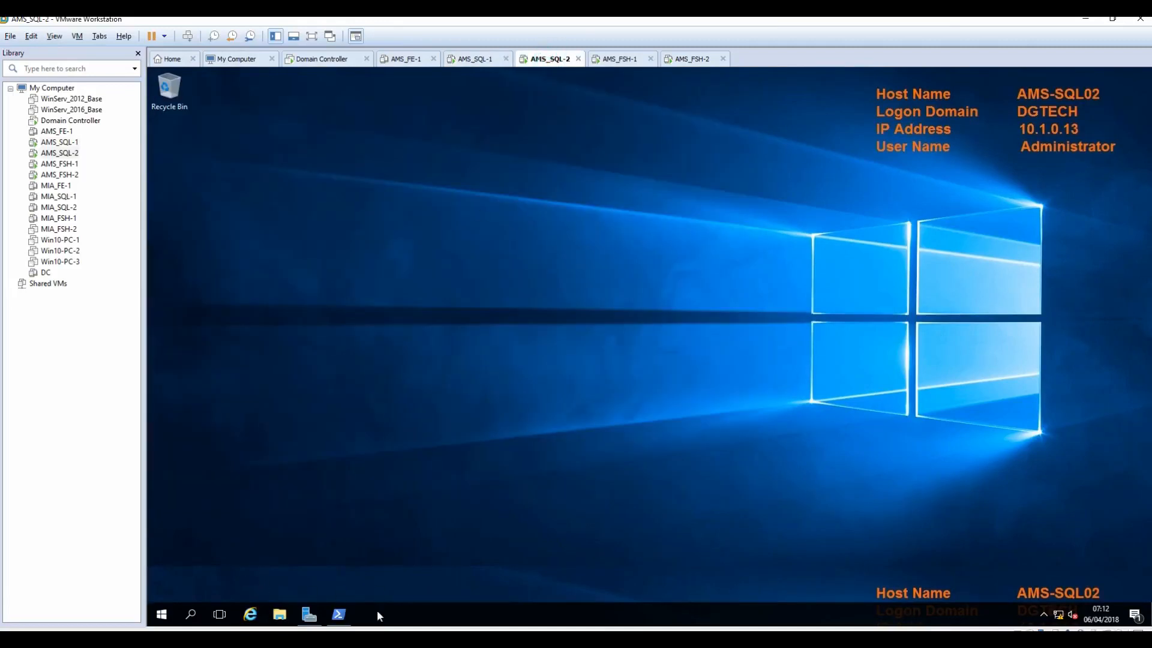
Step: Open Computer Management on AMS-SQL02 and the local Administrators group's properties
{"action": "left_click", "coordinate": [308, 614]}
{"action": "left_click", "coordinate": [615, 200]}
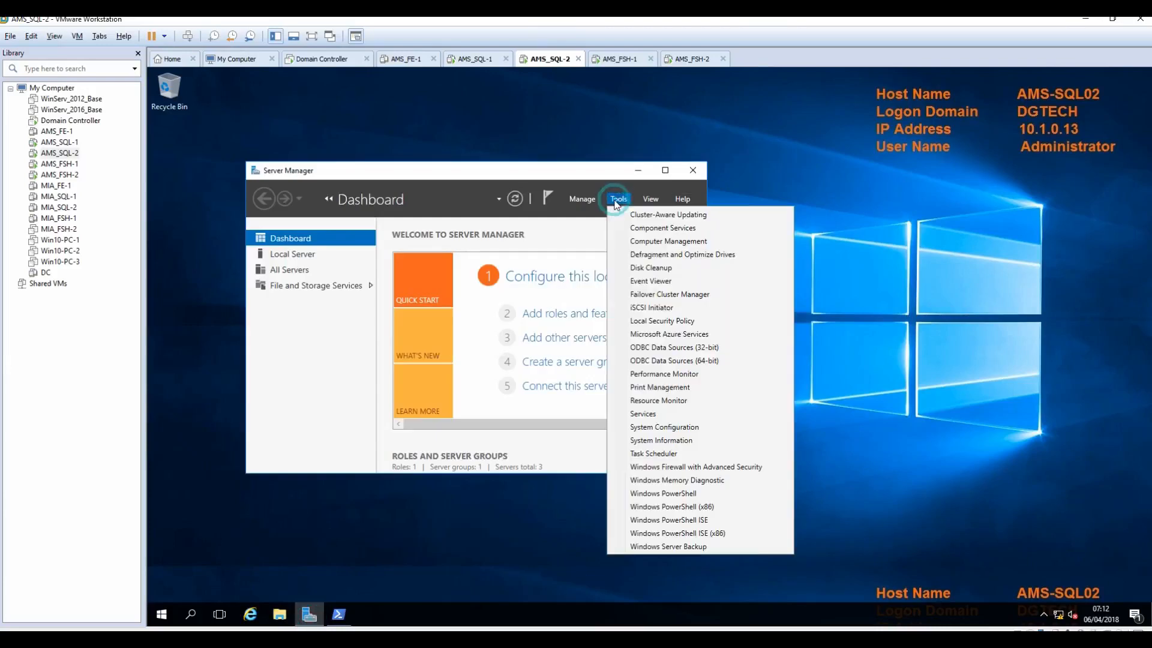
{"action": "left_click", "coordinate": [655, 242]}
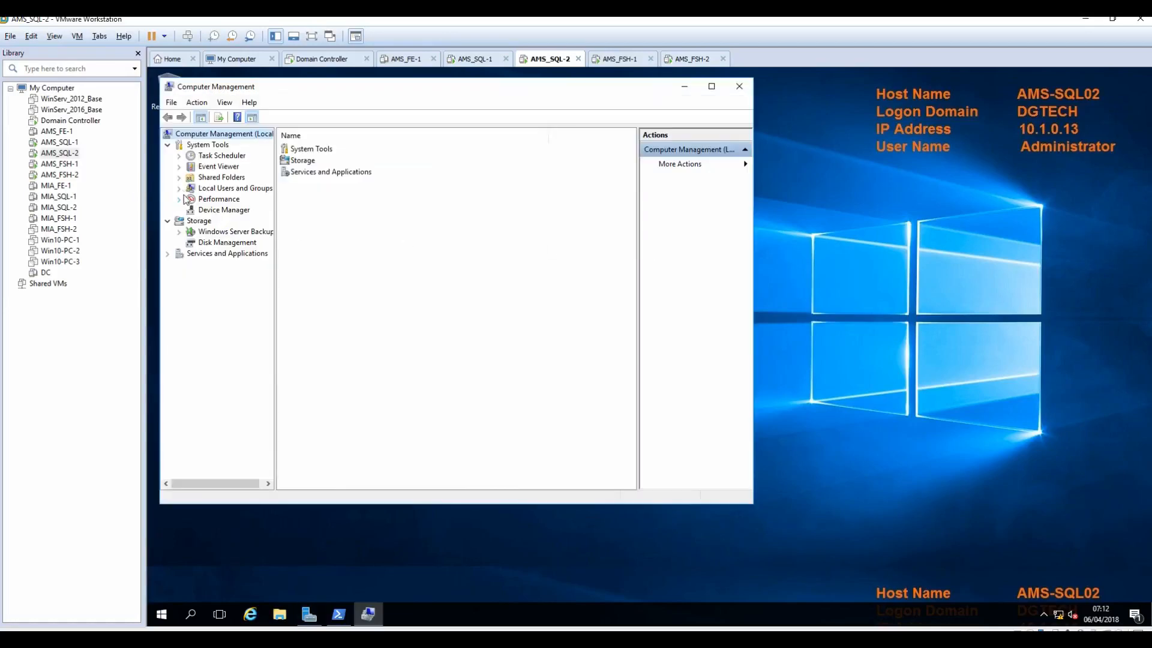
{"action": "left_click", "coordinate": [179, 188]}
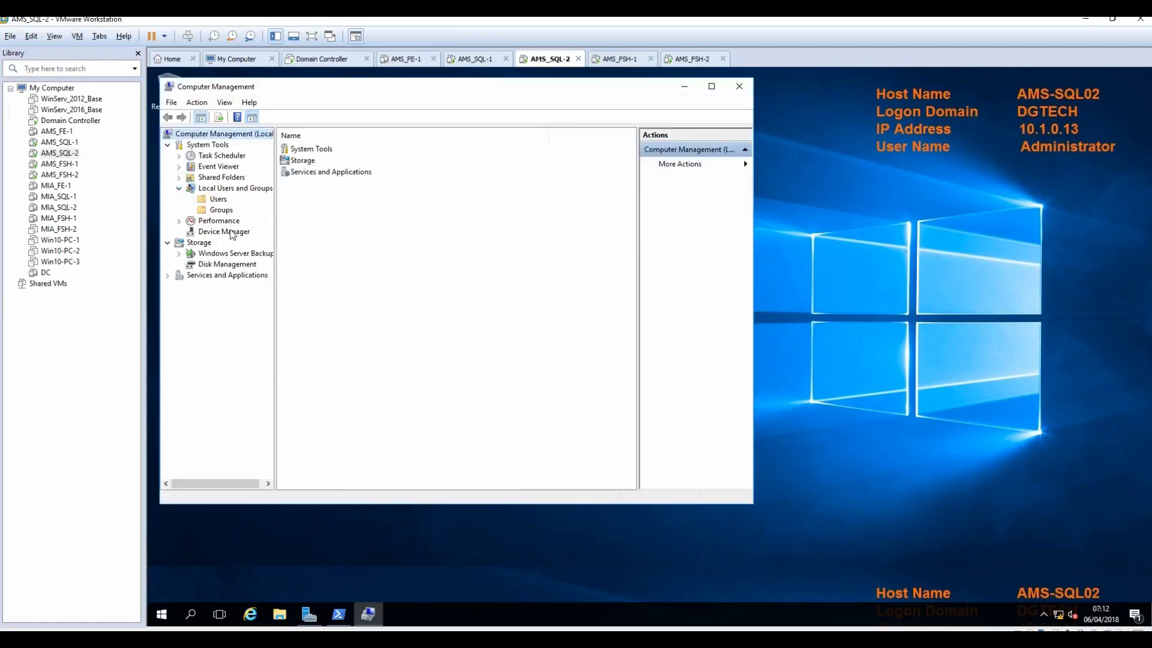
{"action": "left_click", "coordinate": [218, 199]}
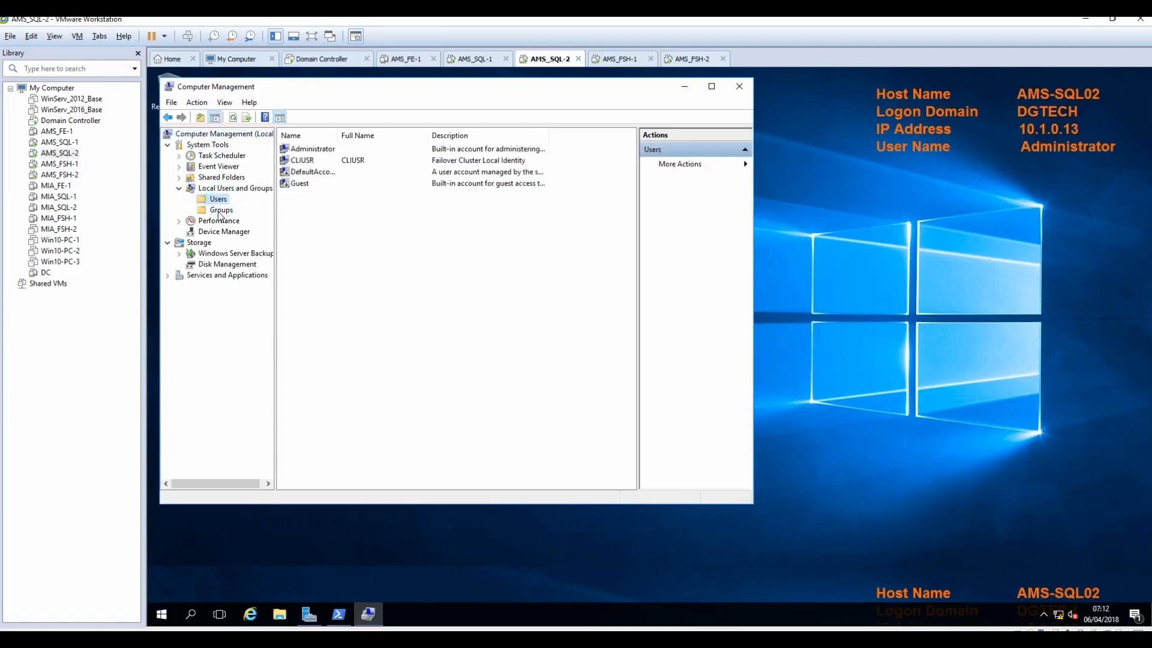
{"action": "left_click", "coordinate": [221, 210]}
{"action": "double_click", "coordinate": [311, 161]}
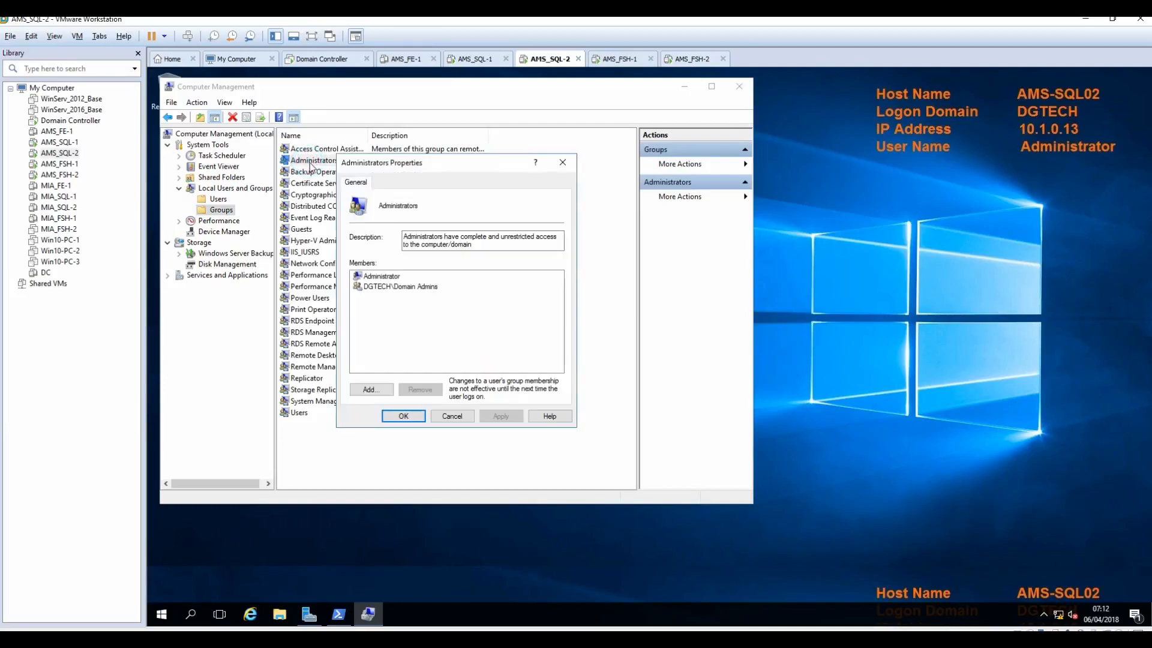
Step: Add the SQL admin domain account to the Administrators group
{"action": "left_click", "coordinate": [375, 388]}
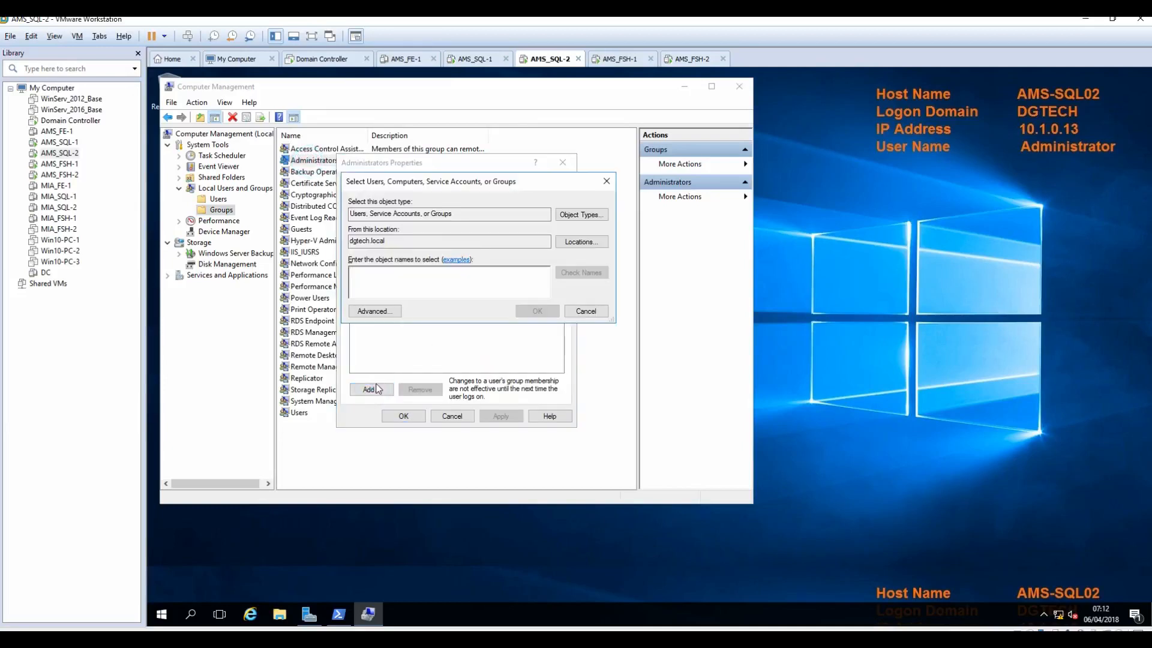
{"action": "type", "text": "sqla"}
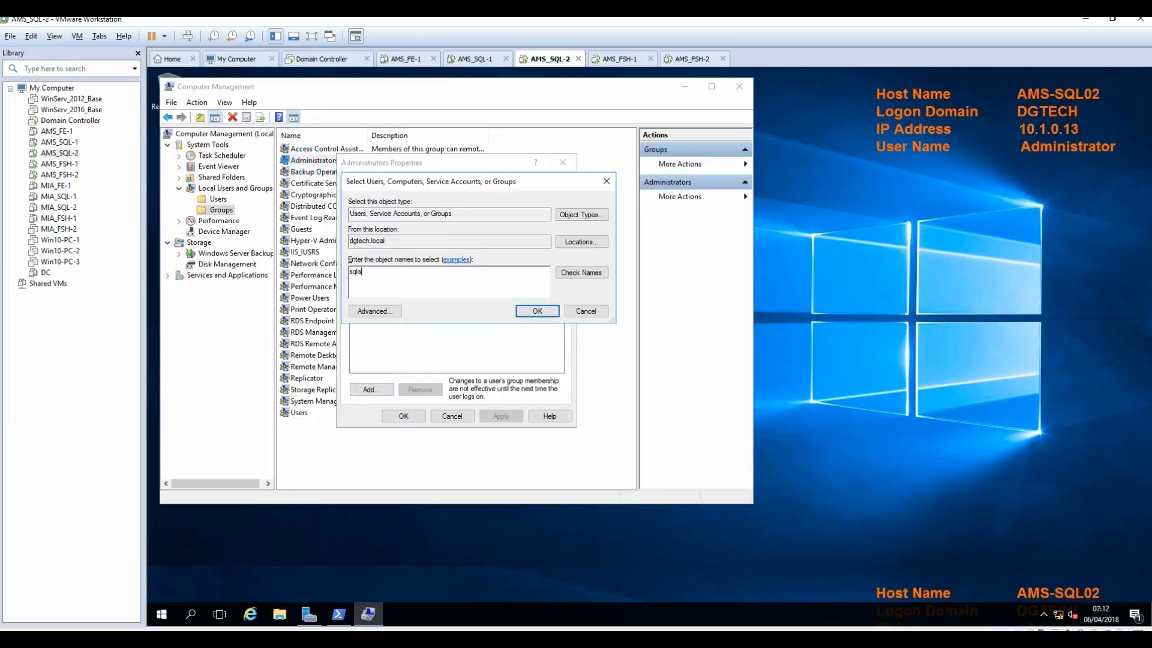
{"action": "left_click", "coordinate": [578, 271]}
{"action": "left_click", "coordinate": [535, 313]}
Step: Add the AMS-SQL01 and AMS-SQL02 computer accounts to Administrators and apply the membership
{"action": "left_click", "coordinate": [372, 389]}
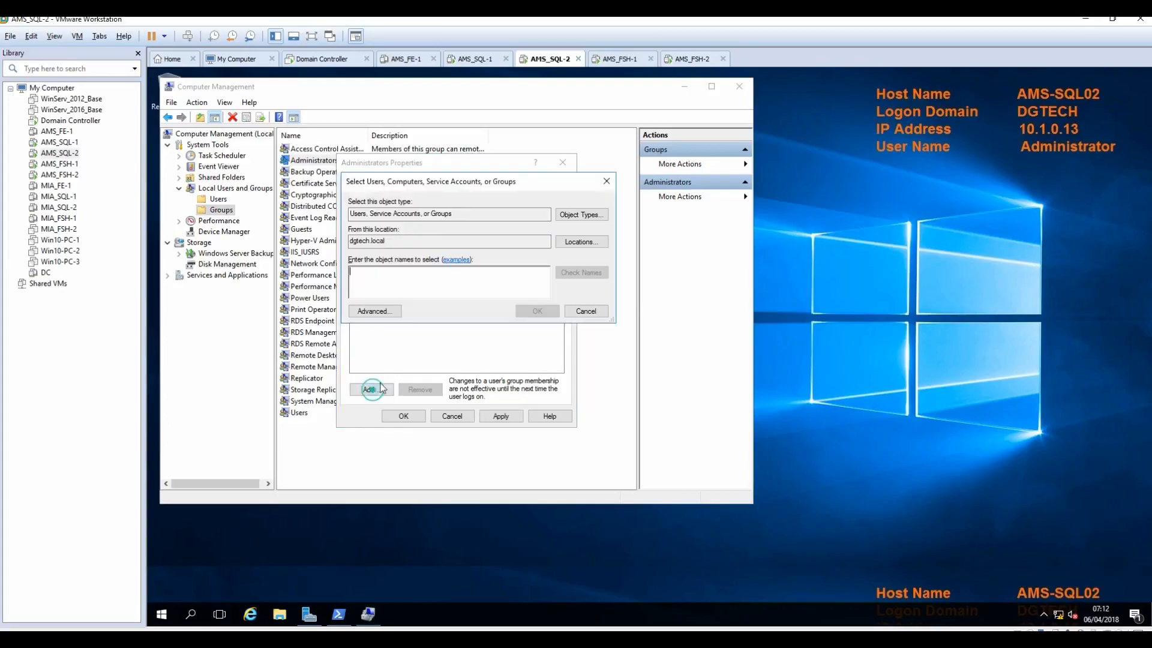
{"action": "left_click", "coordinate": [580, 216]}
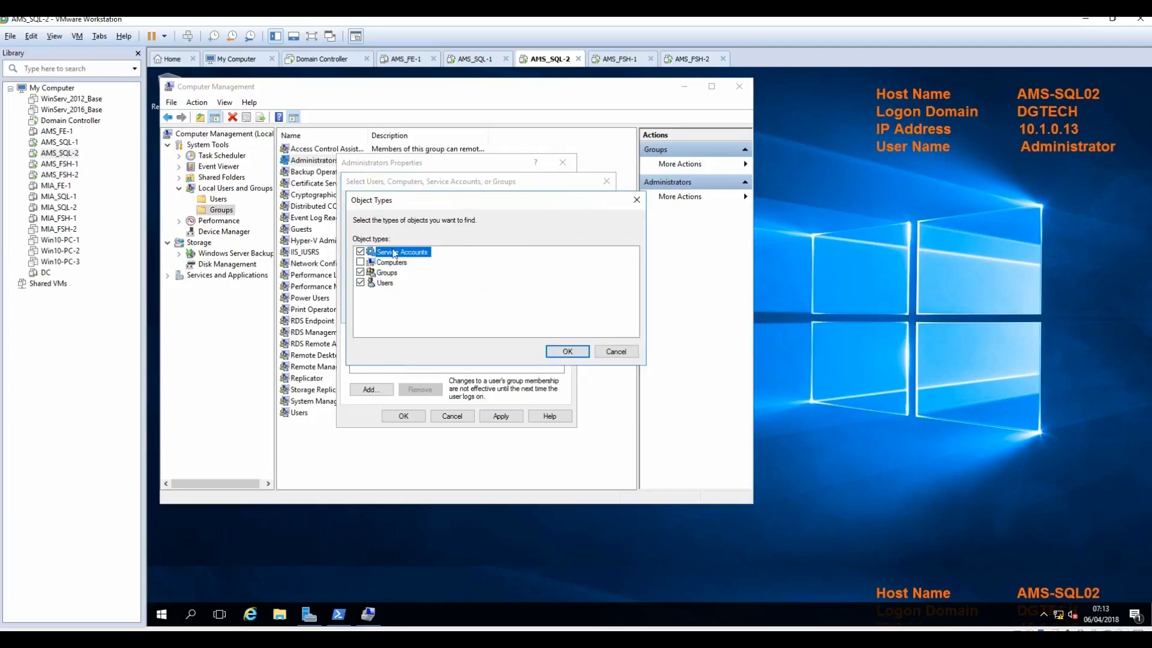
{"action": "left_click", "coordinate": [567, 352]}
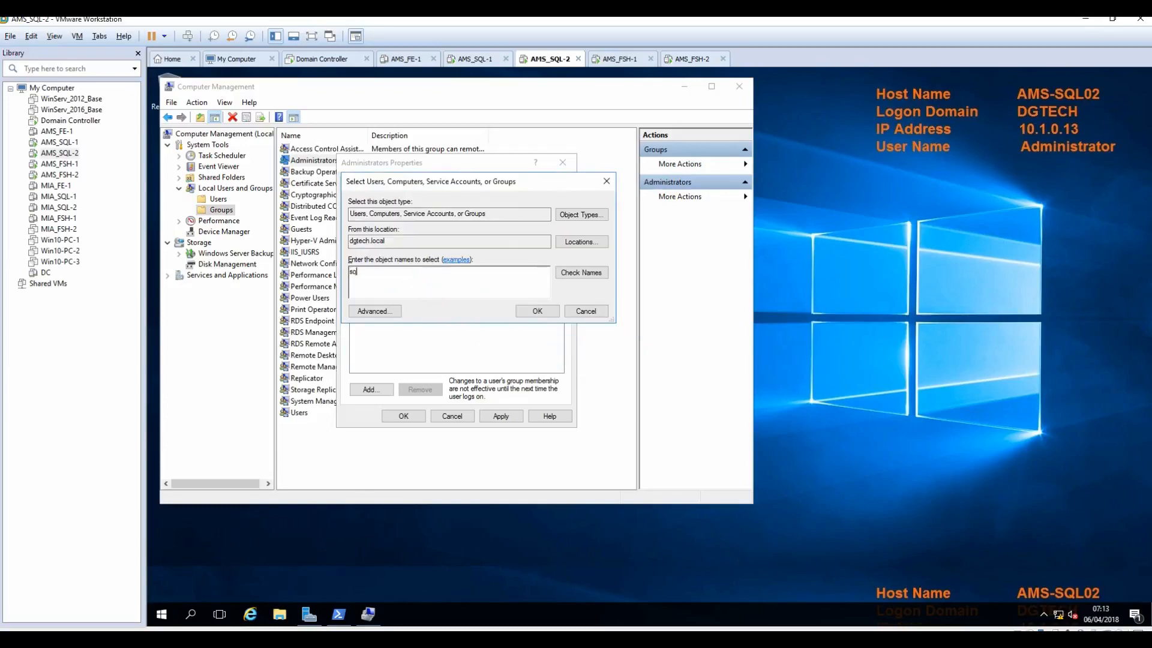
{"action": "key", "text": "BackSpace"}
{"action": "type", "text": "ams"}
{"action": "left_click", "coordinate": [580, 273]}
{"action": "left_click", "coordinate": [398, 278]}
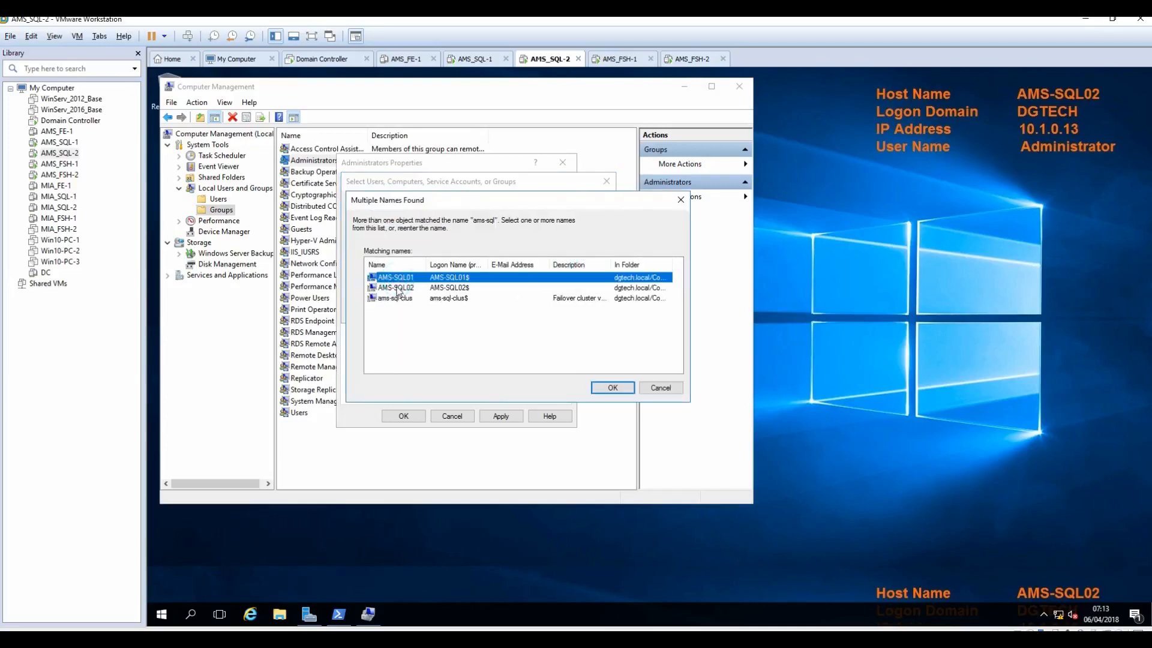
{"action": "left_click", "coordinate": [396, 288], "text": "ctrl"}
{"action": "key", "text": "Return"}
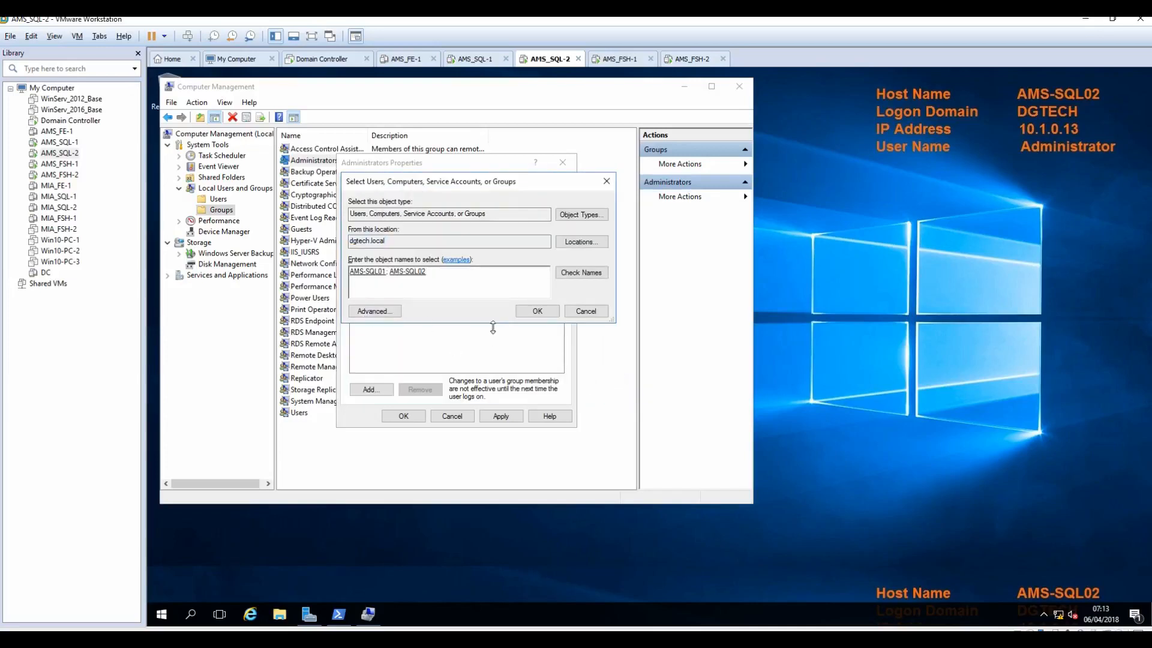
{"action": "left_click", "coordinate": [538, 312]}
{"action": "left_click", "coordinate": [498, 416]}
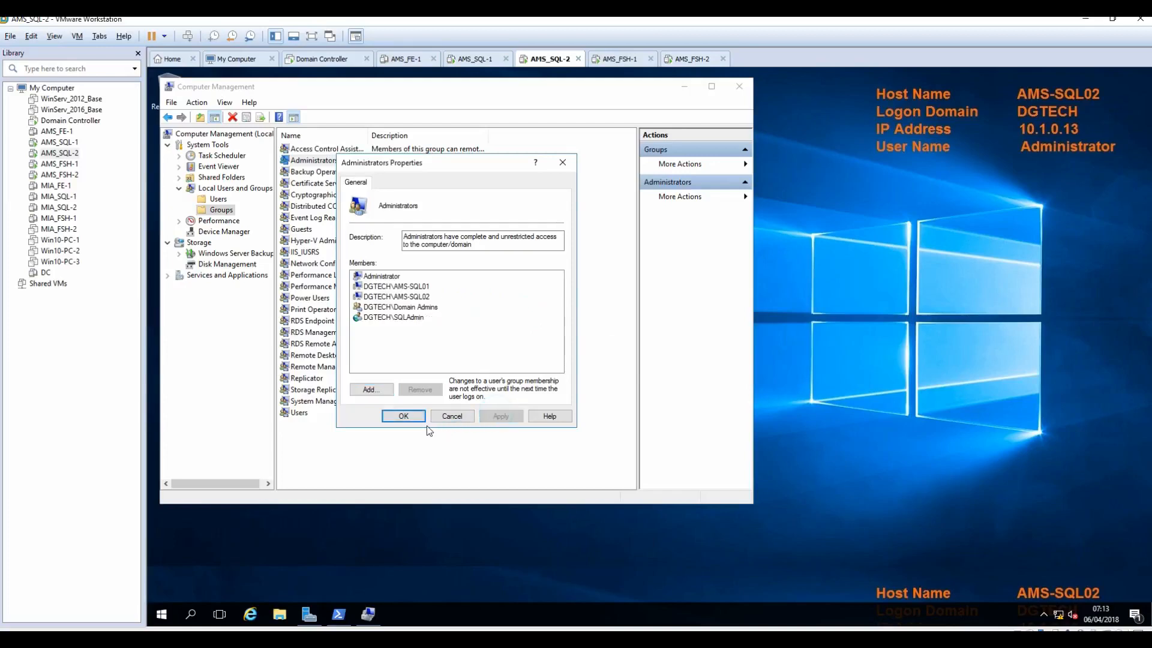
{"action": "left_click", "coordinate": [403, 416]}
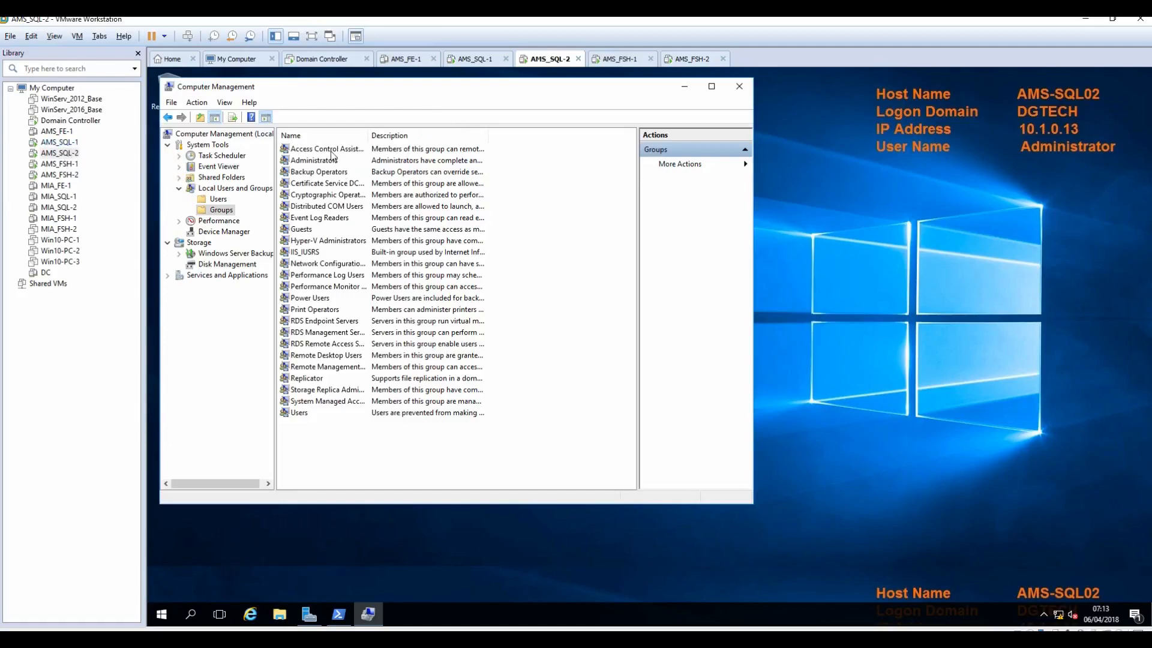
Step: Close Computer Management and sign out of AMS-SQL02
{"action": "left_click", "coordinate": [740, 87]}
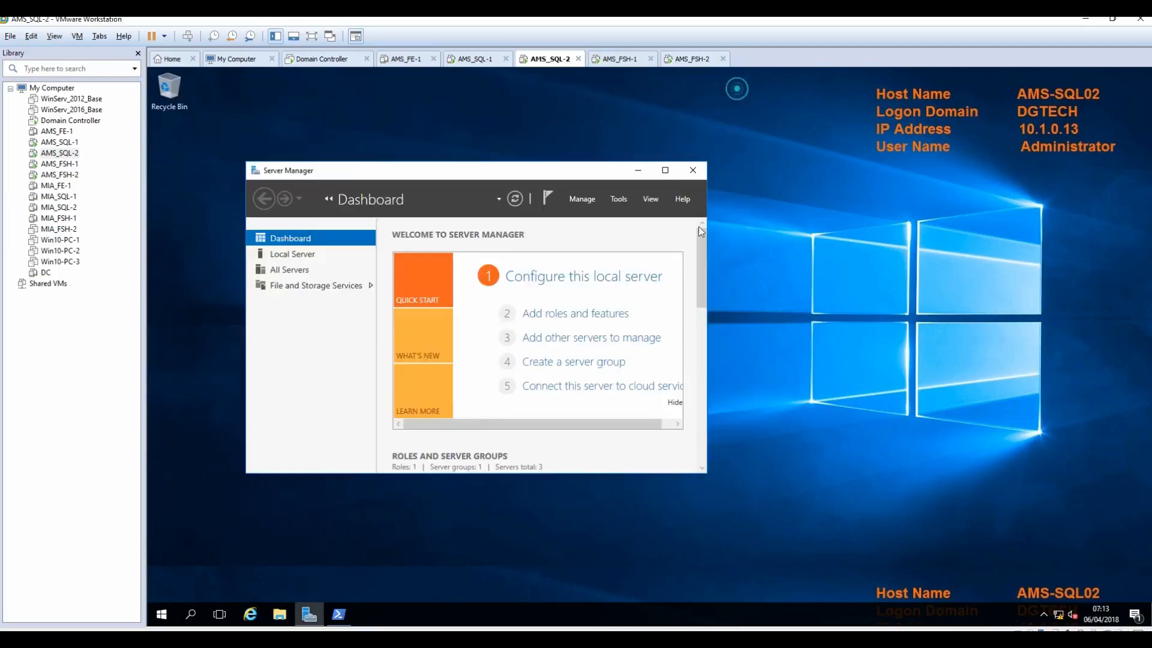
{"action": "left_click", "coordinate": [162, 615]}
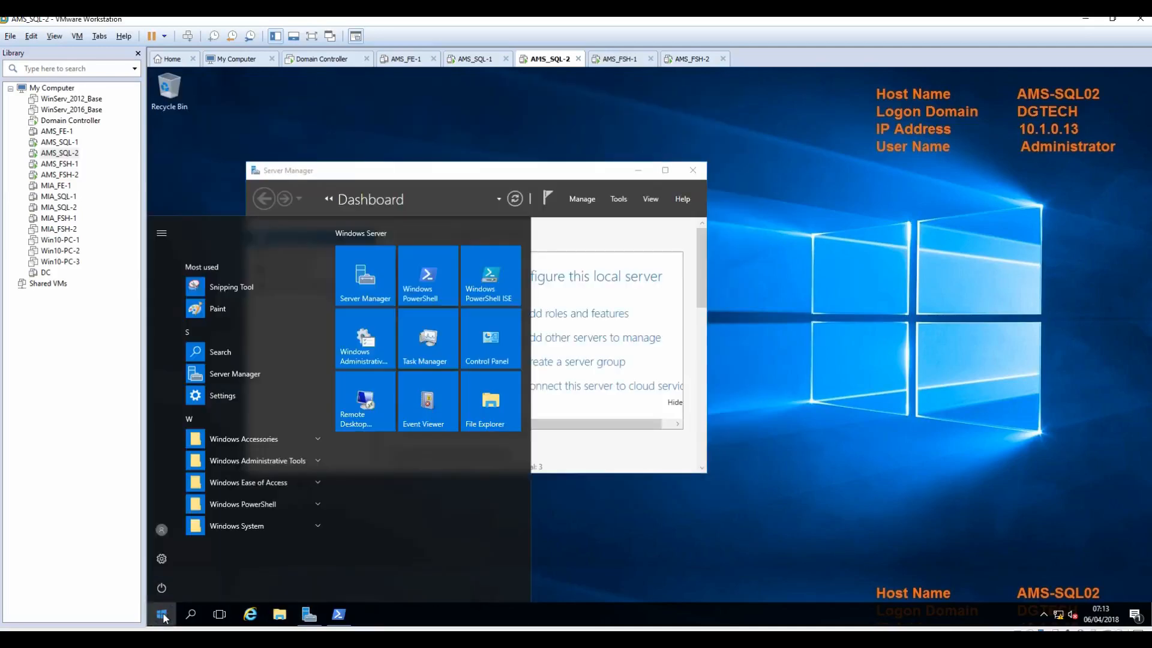
{"action": "left_click", "coordinate": [160, 592]}
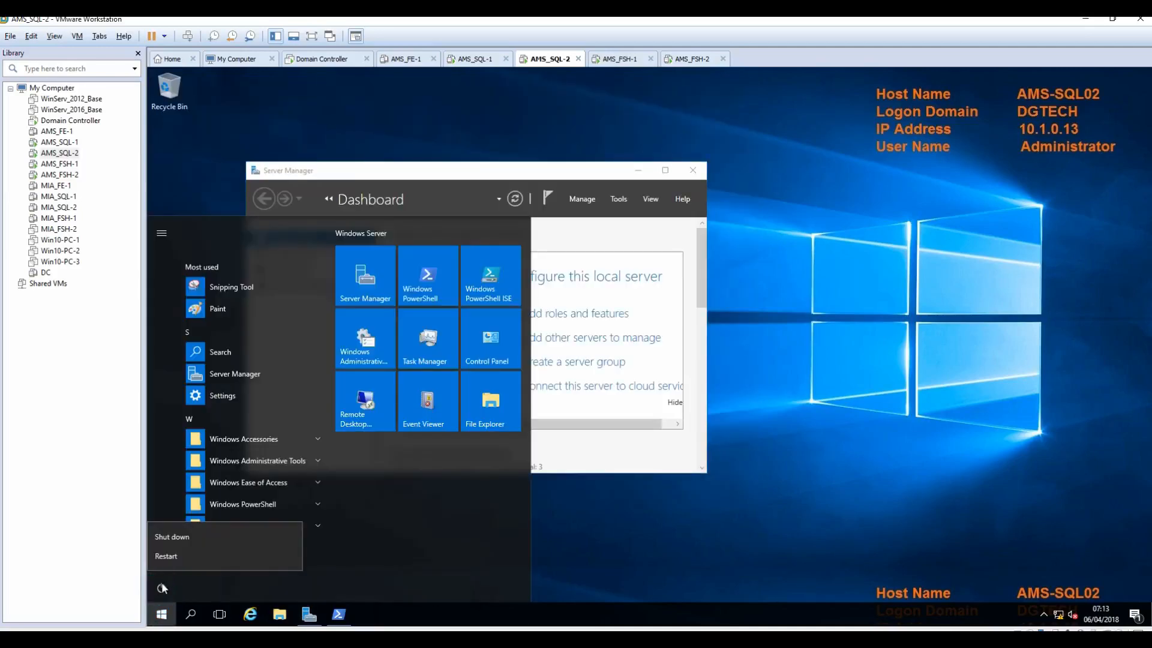
{"action": "left_click", "coordinate": [166, 564]}
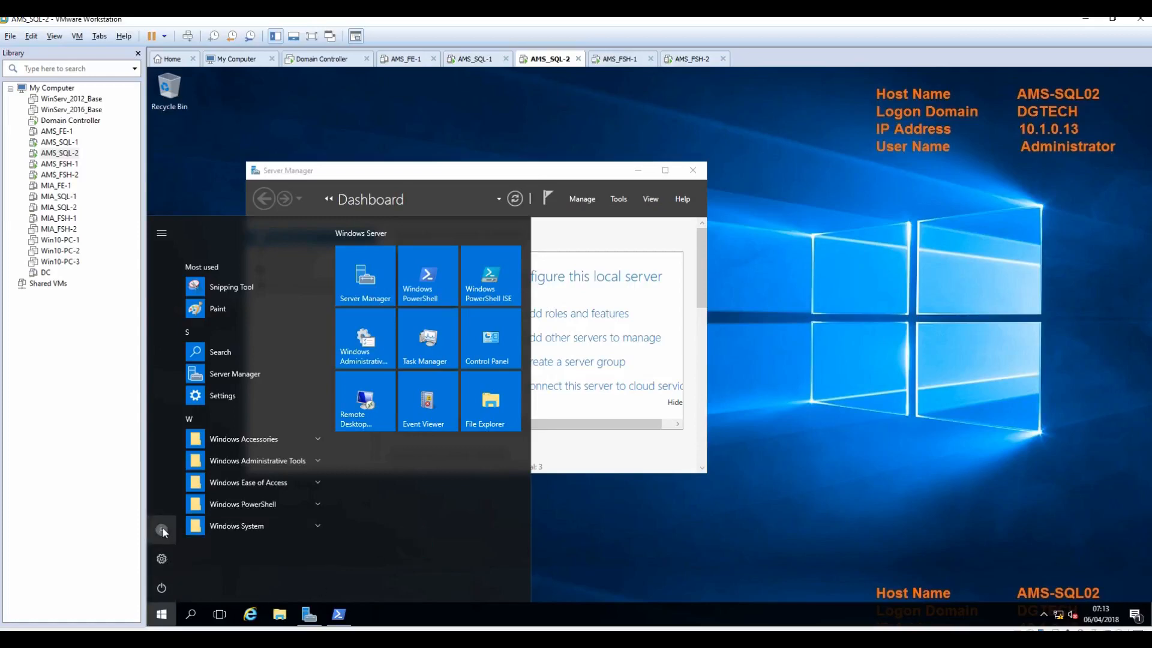
{"action": "left_click", "coordinate": [161, 529]}
{"action": "left_click", "coordinate": [174, 499]}
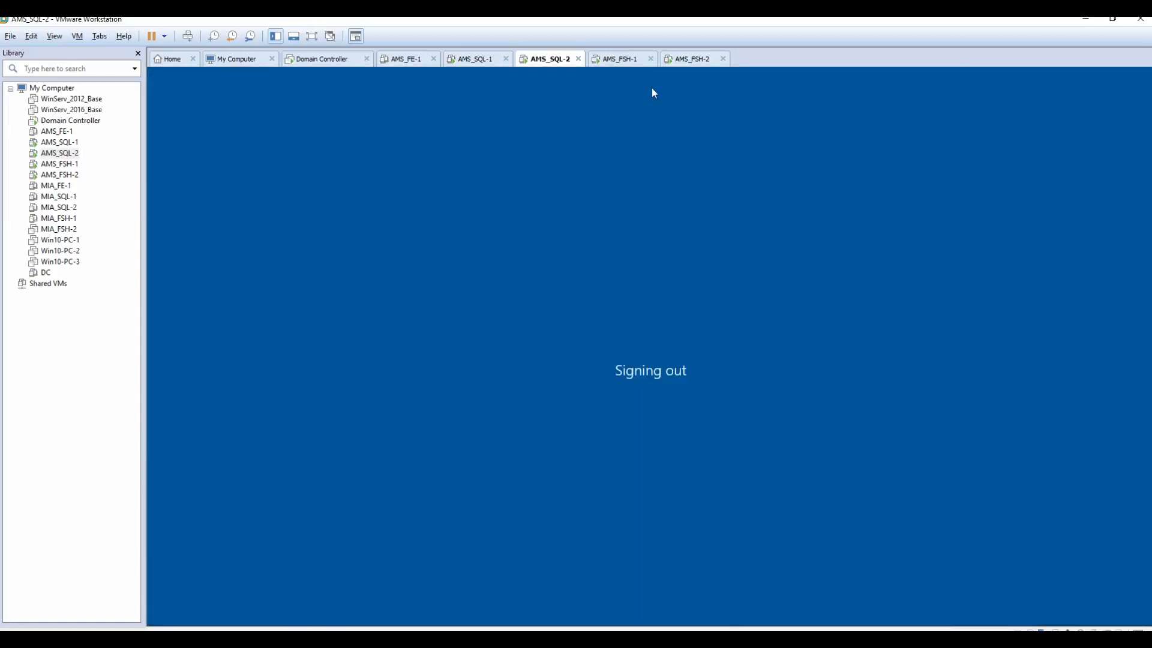
Step: Sign out of AMS-SQL01 as well, then return to the AMS_SQL-2 machine
{"action": "left_click", "coordinate": [479, 60]}
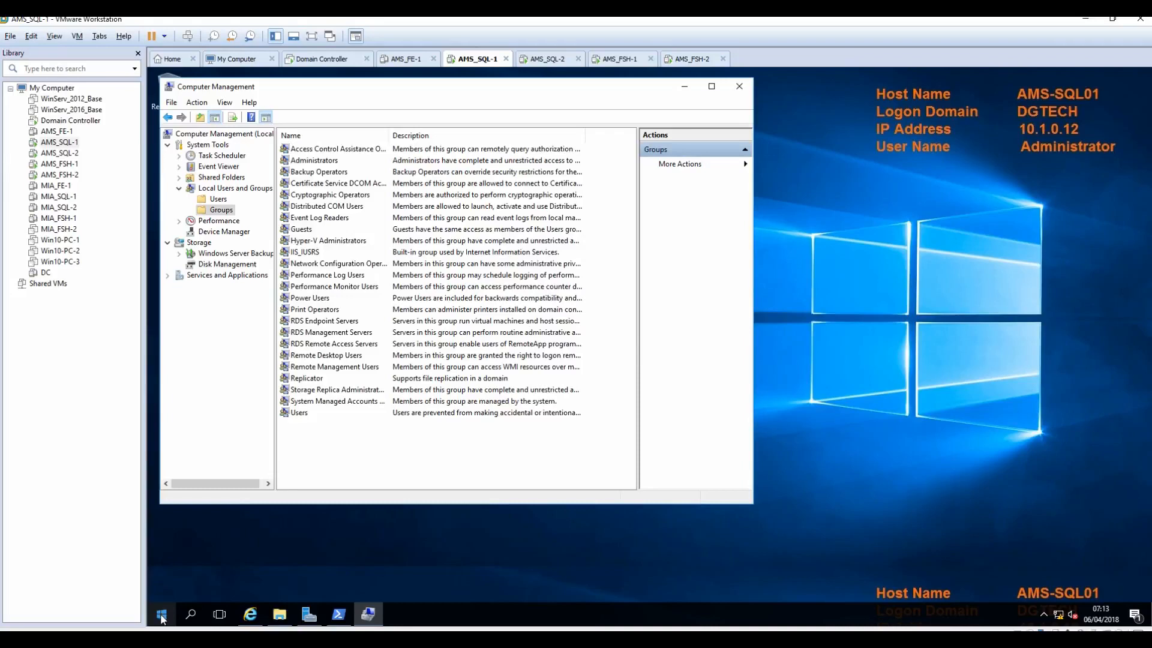
{"action": "left_click", "coordinate": [152, 611]}
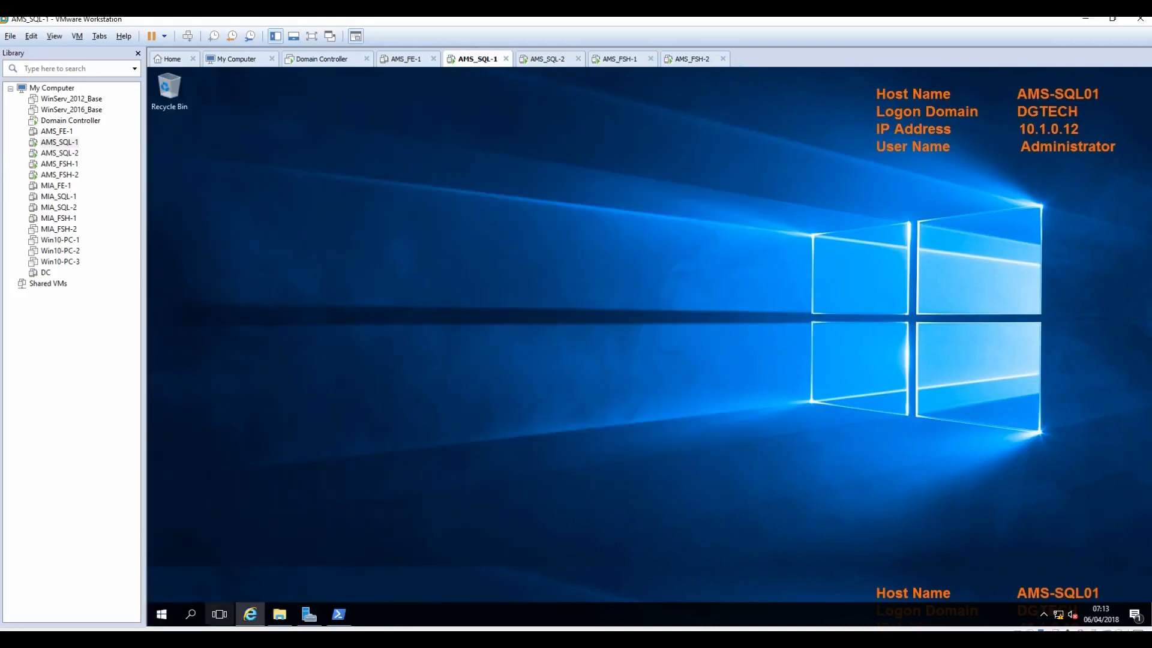
{"action": "left_click", "coordinate": [158, 611]}
{"action": "left_click", "coordinate": [162, 530]}
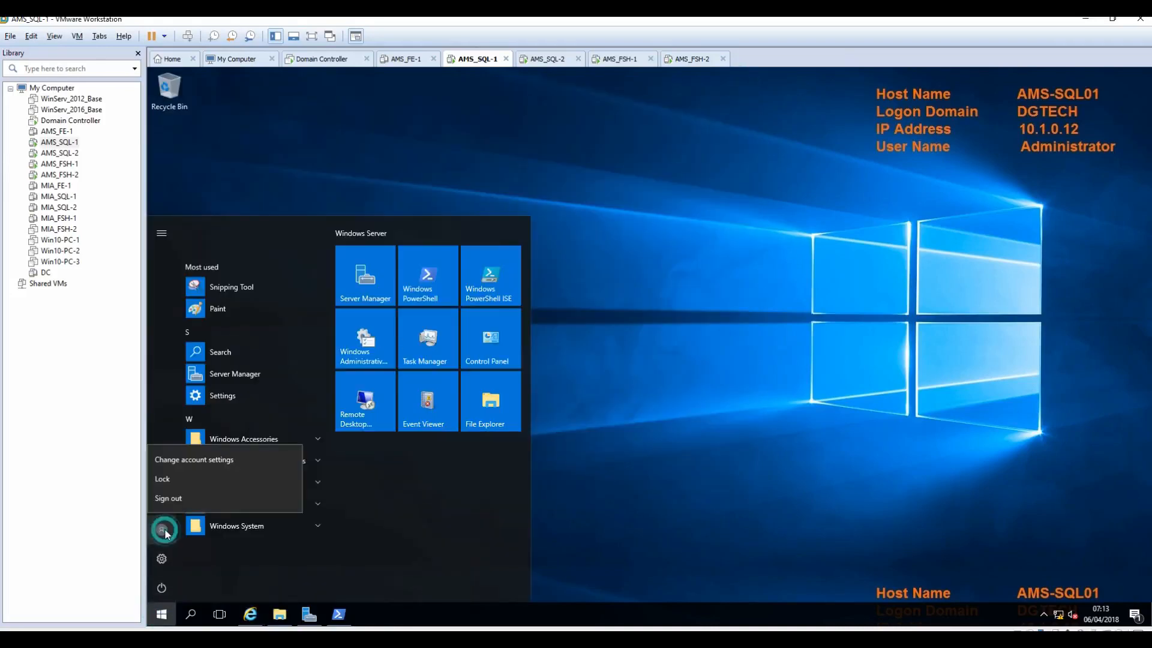
{"action": "left_click", "coordinate": [182, 500]}
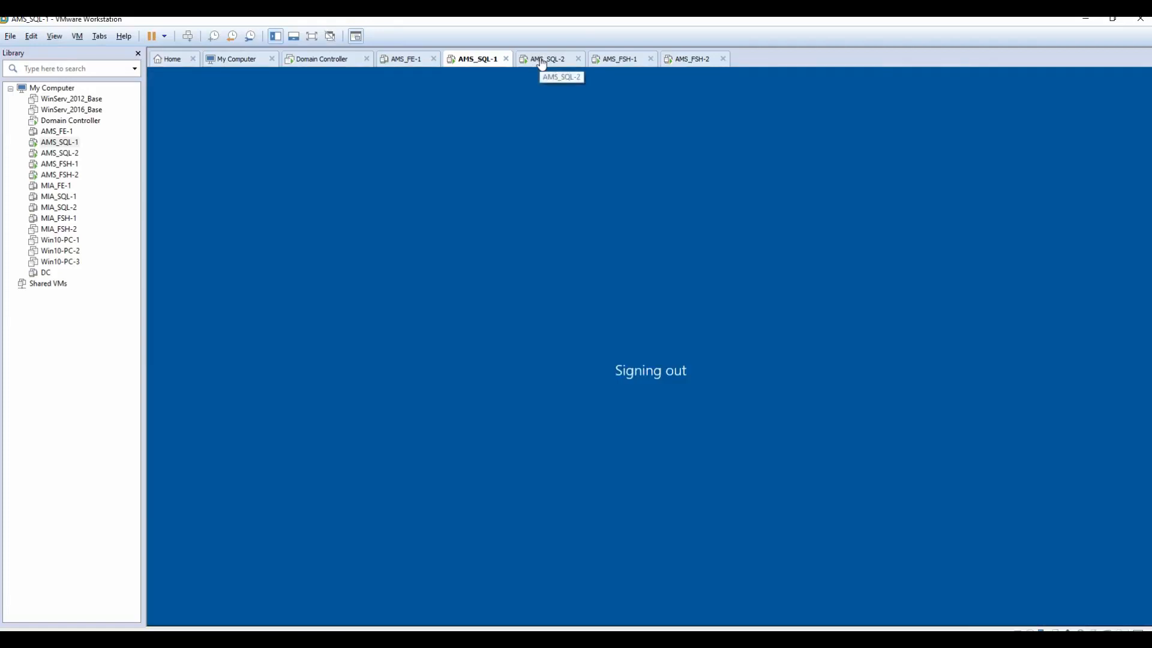
{"action": "left_click", "coordinate": [540, 60]}
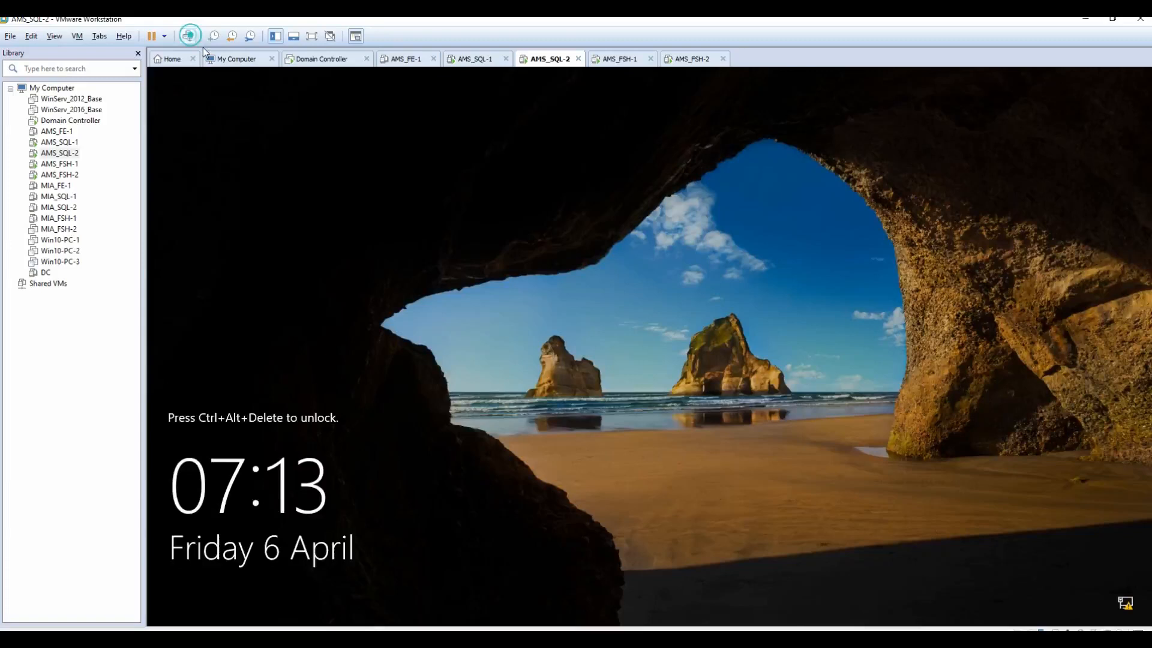
Step: Sign in as dgtech\sqladmin with its password from the current machine's lock screen
{"action": "left_click", "coordinate": [213, 594]}
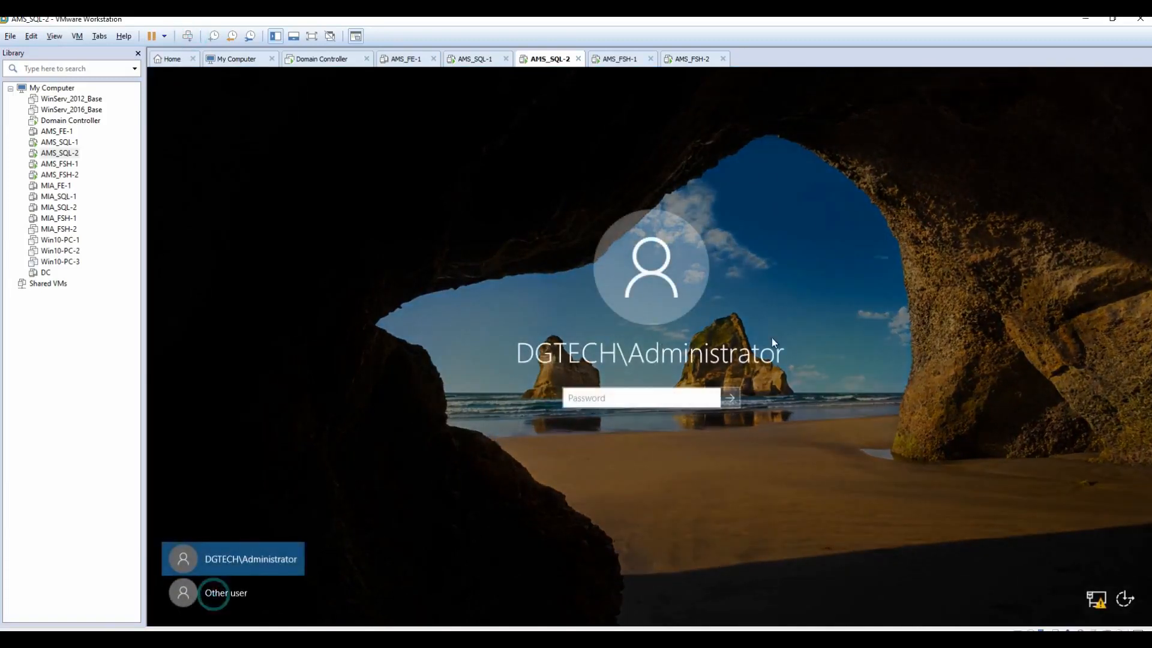
{"action": "left_click", "coordinate": [239, 597]}
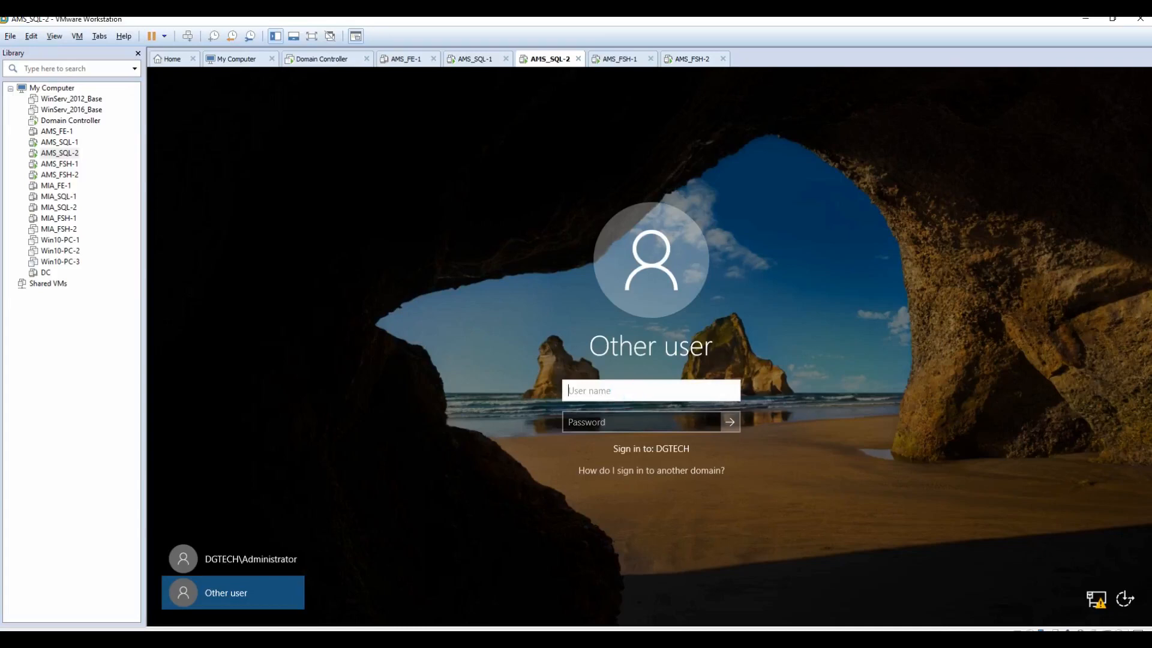
{"action": "type", "text": "dgtech\\"}
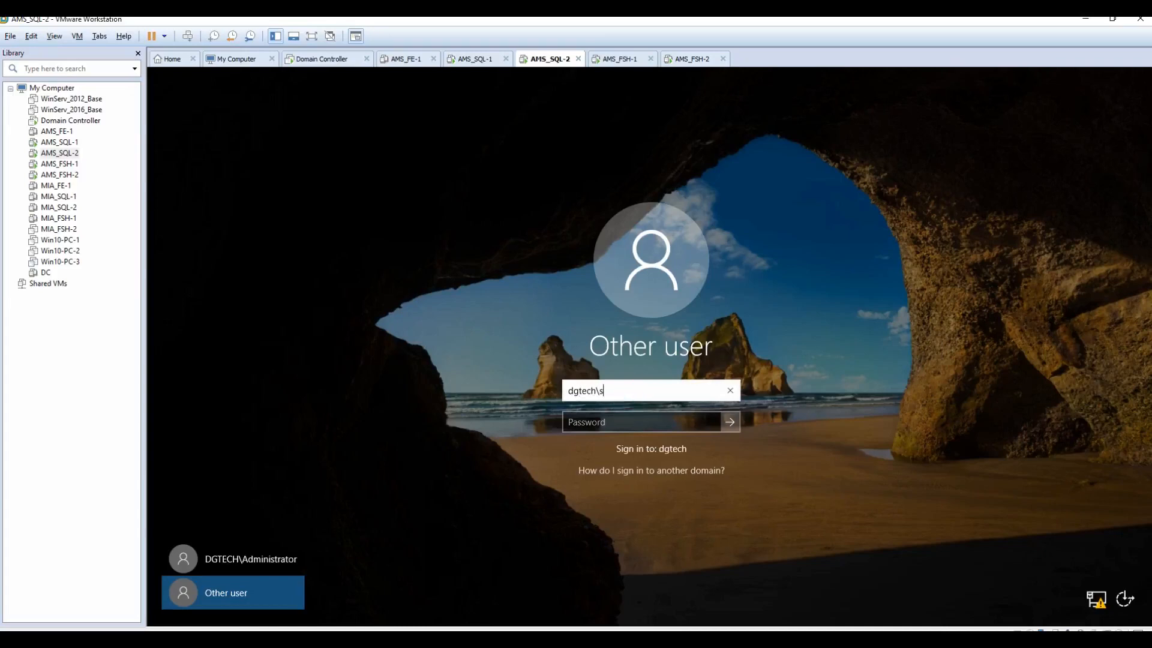
{"action": "type", "text": "sqladmin"}
{"action": "key", "text": "Tab"}
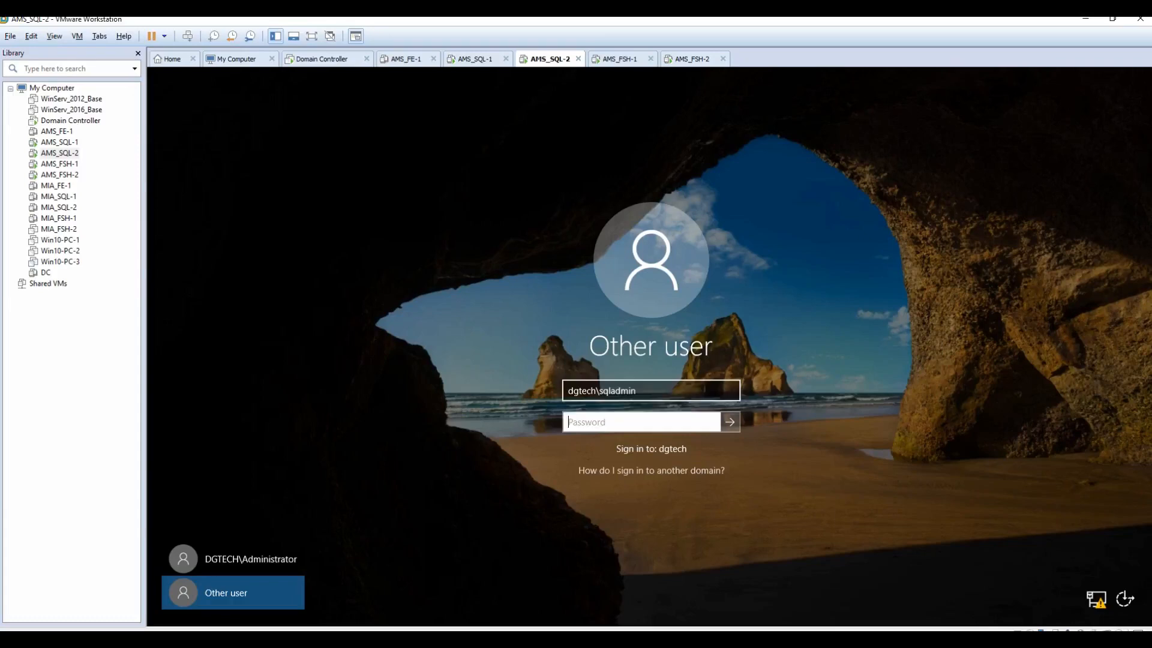
{"action": "type", "text": "P••••••••••"}
{"action": "key", "text": "Return"}
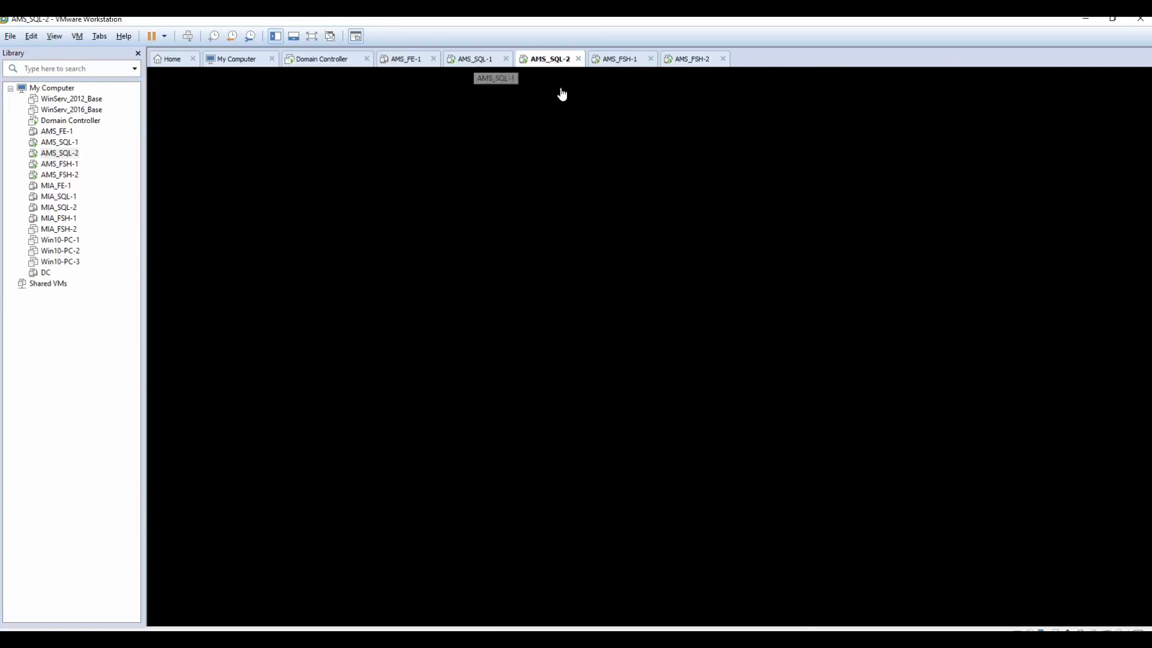
Step: Sign in to AMS-SQL01 as dgtech\sqladmin using the account password
{"action": "left_click", "coordinate": [476, 59]}
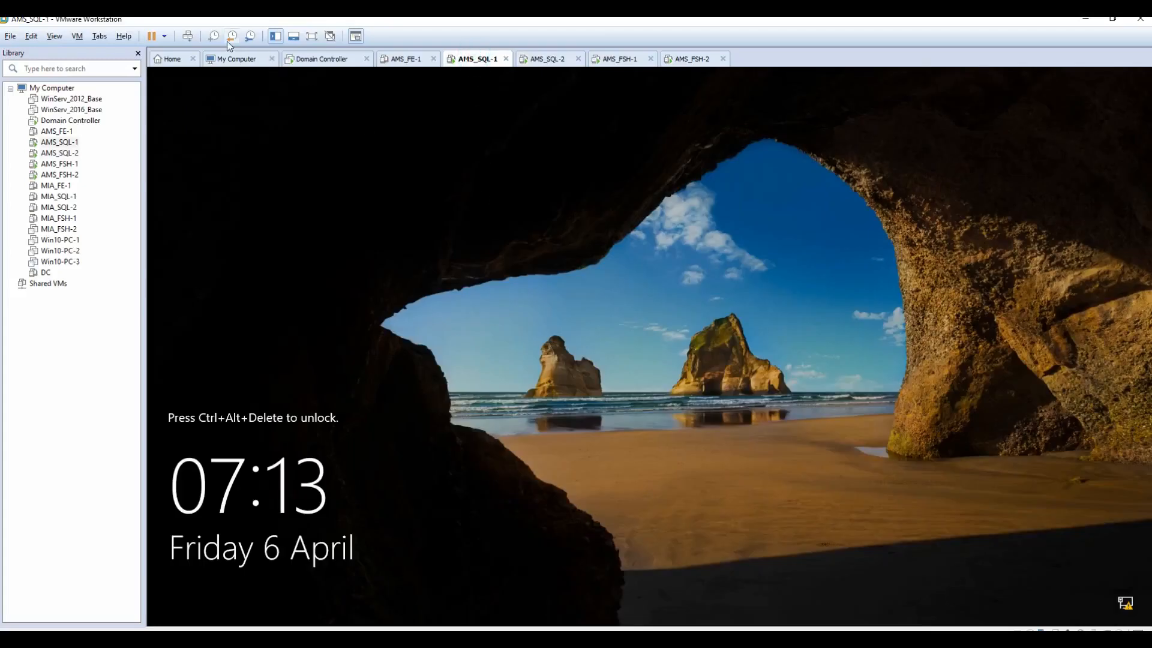
{"action": "left_click", "coordinate": [187, 37]}
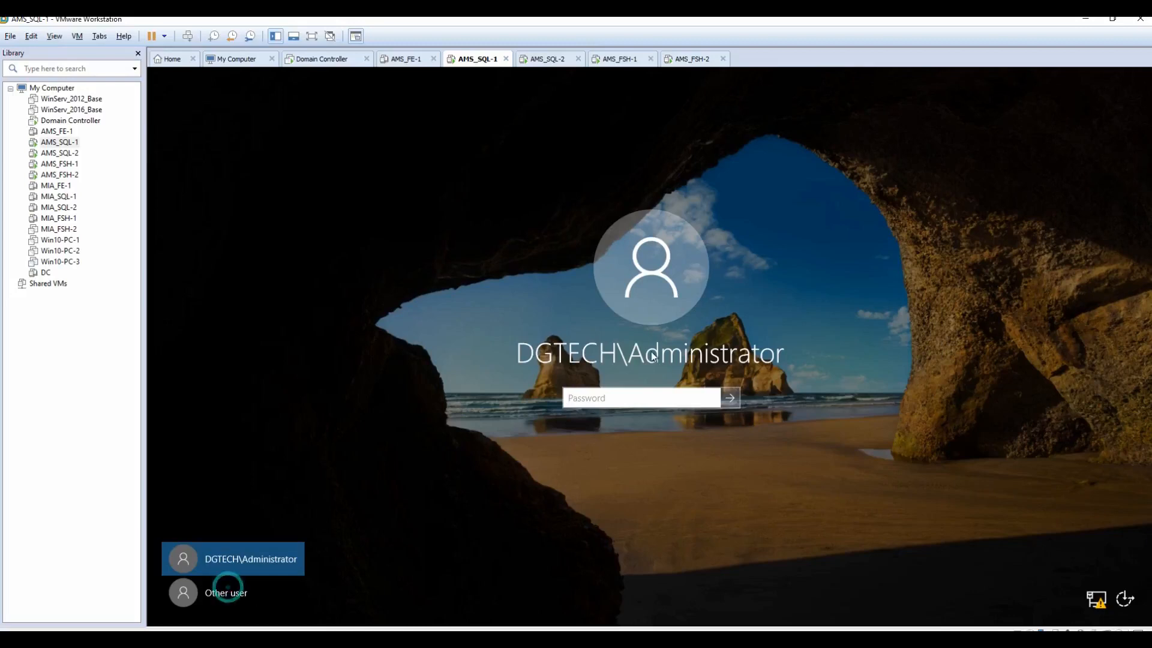
{"action": "left_click", "coordinate": [219, 592]}
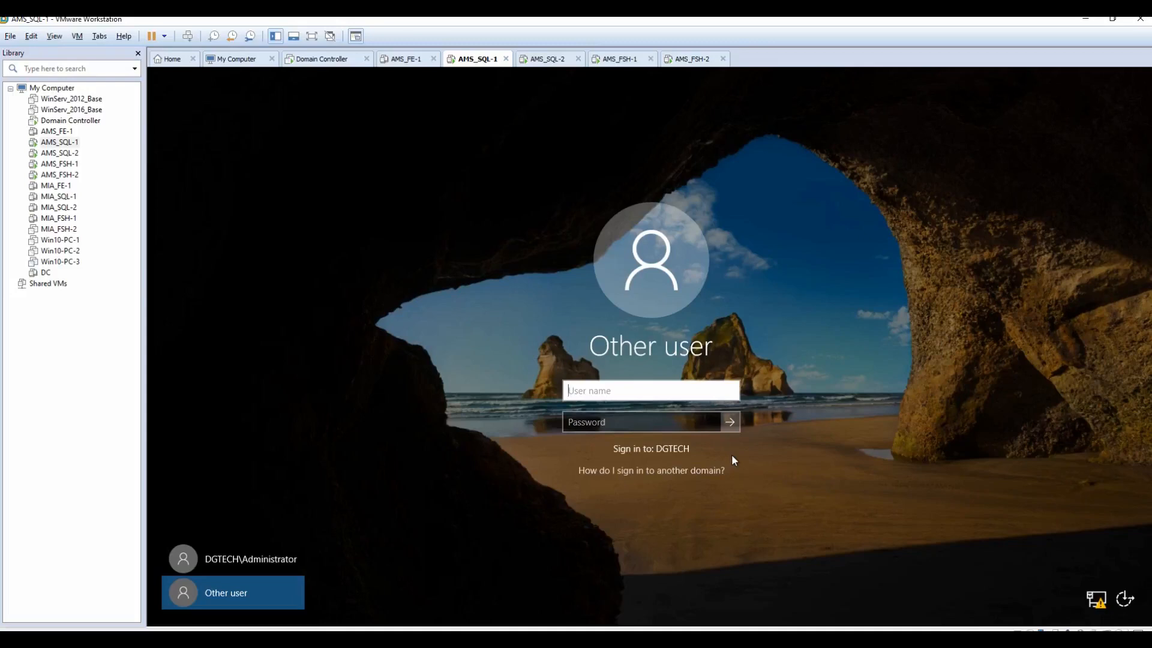
{"action": "type", "text": "dgtech\\sqladmin"}
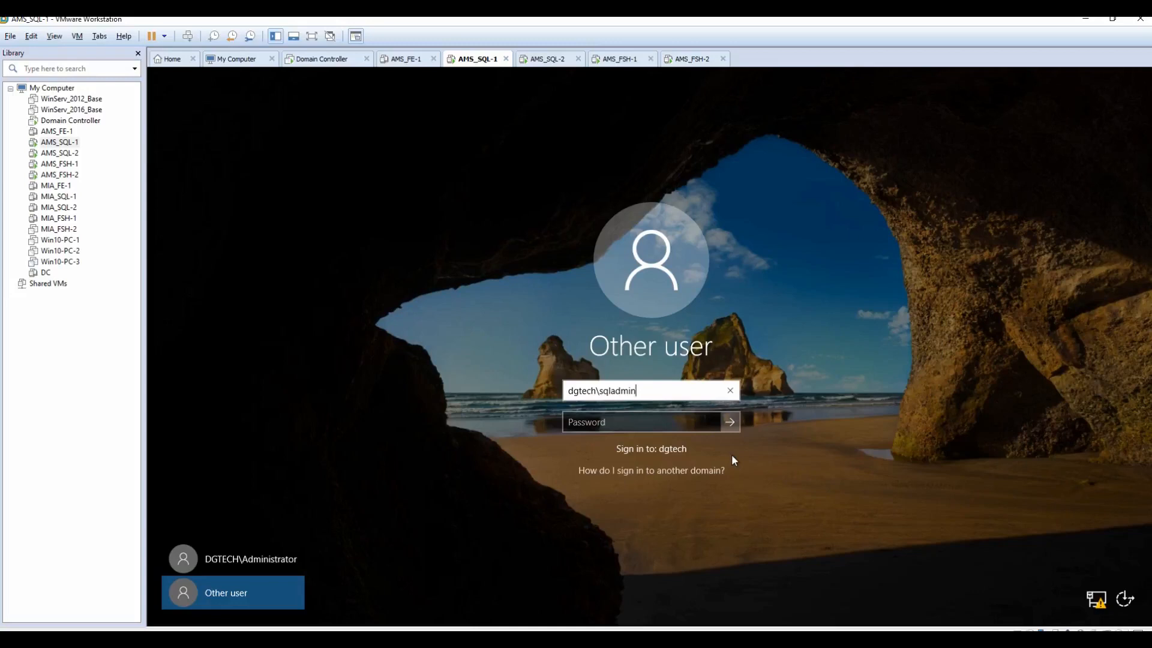
{"action": "key", "text": "Tab"}
{"action": "type", "text": "Pa$$w0rd1234"}
{"action": "key", "text": "Return"}
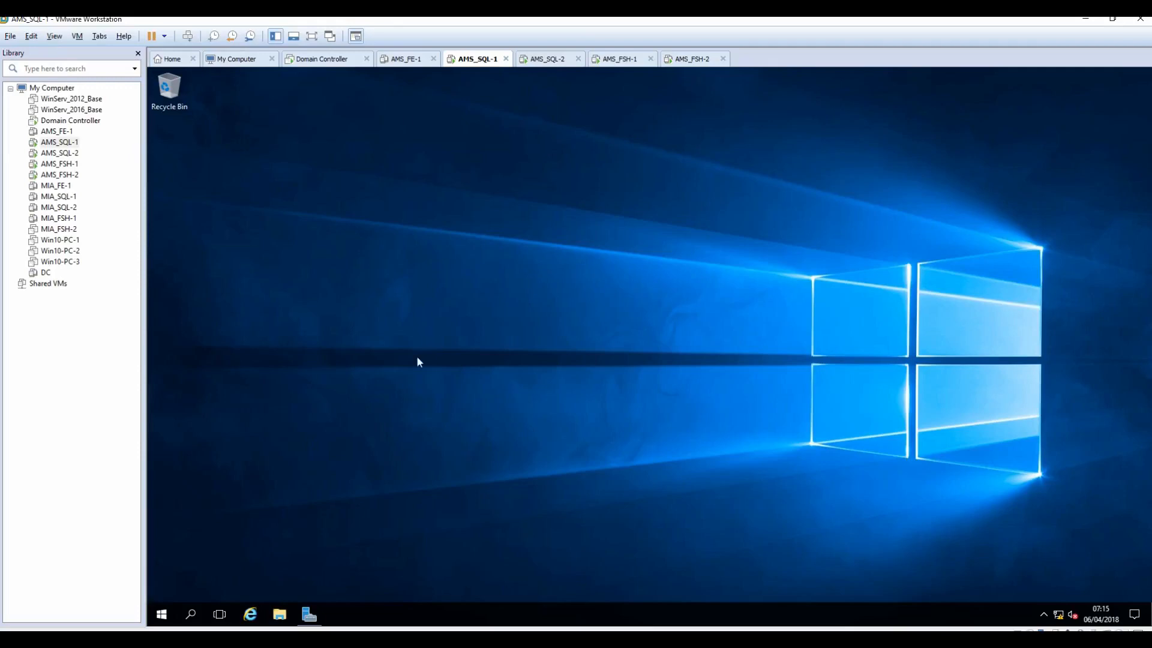
{"action": "left_click", "coordinate": [162, 614]}
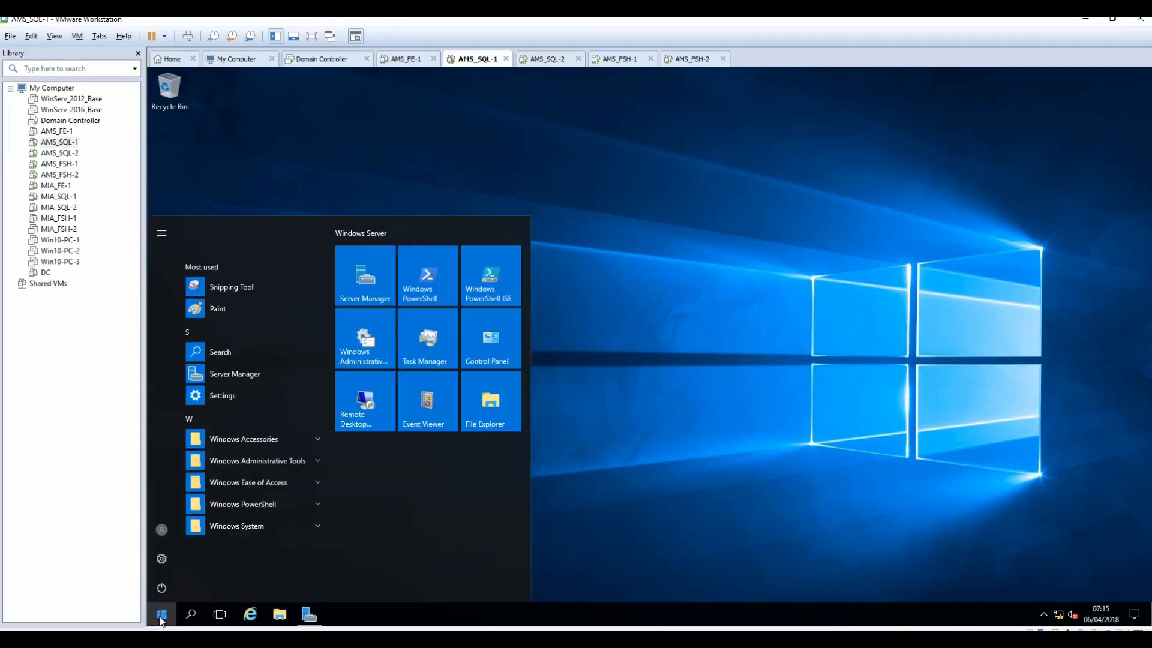
Step: Launch Failover Cluster Manager with 'fail' and expand the ams-sql-clus Storage branch
{"action": "type", "text": "fail"}
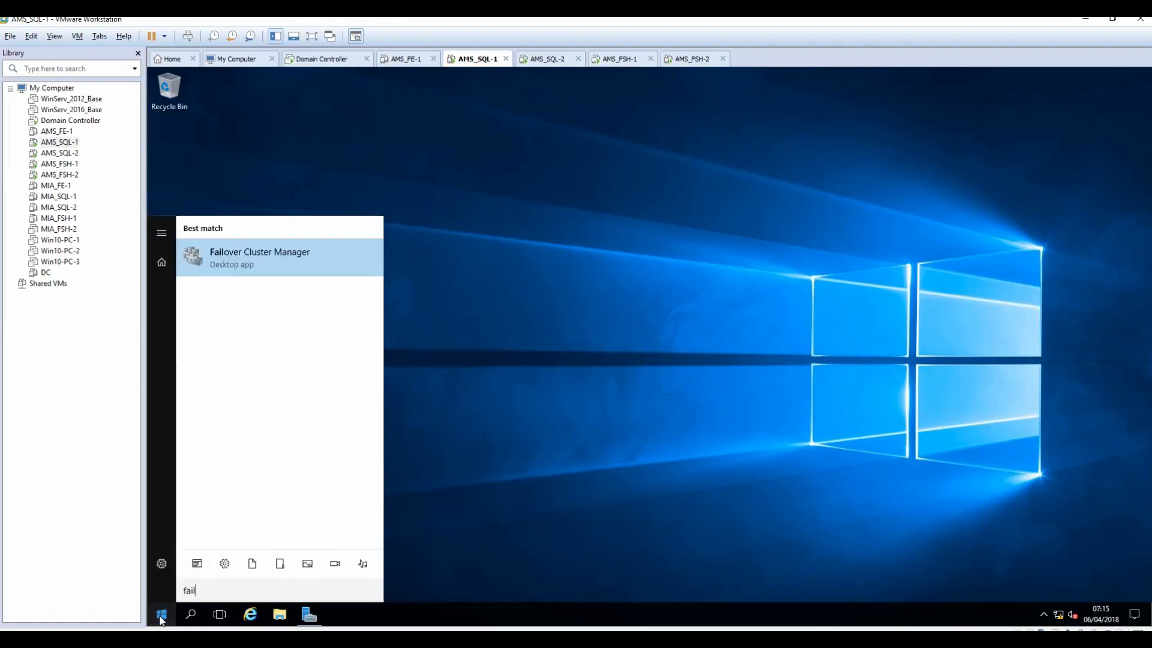
{"action": "left_click", "coordinate": [270, 257]}
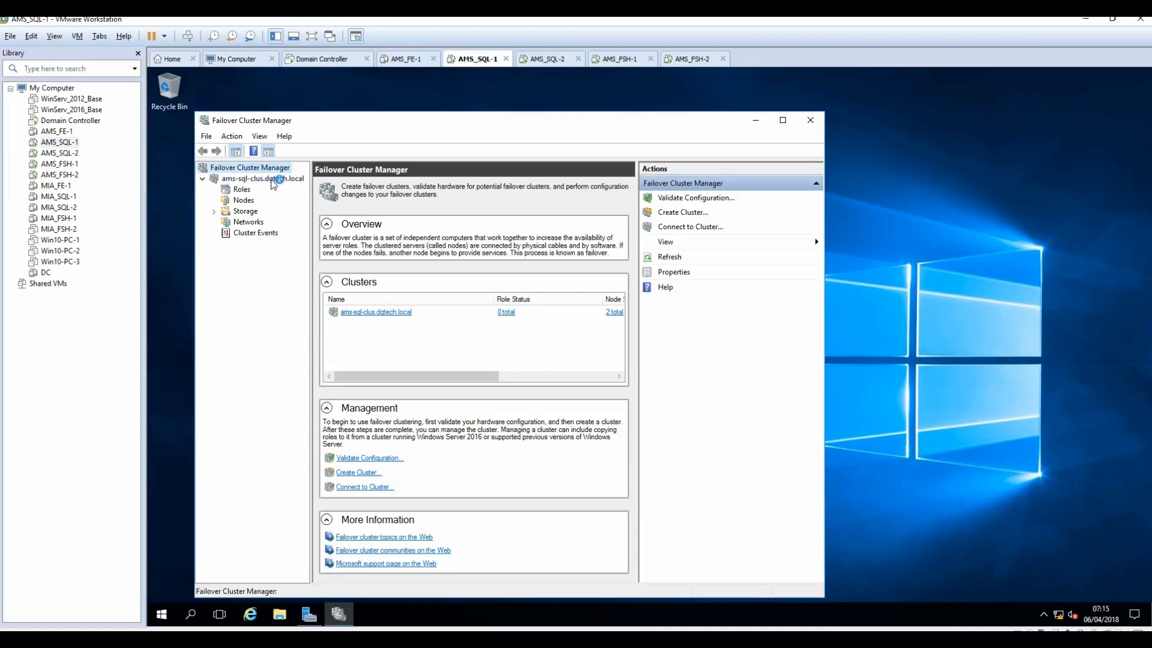
{"action": "left_click", "coordinate": [215, 211]}
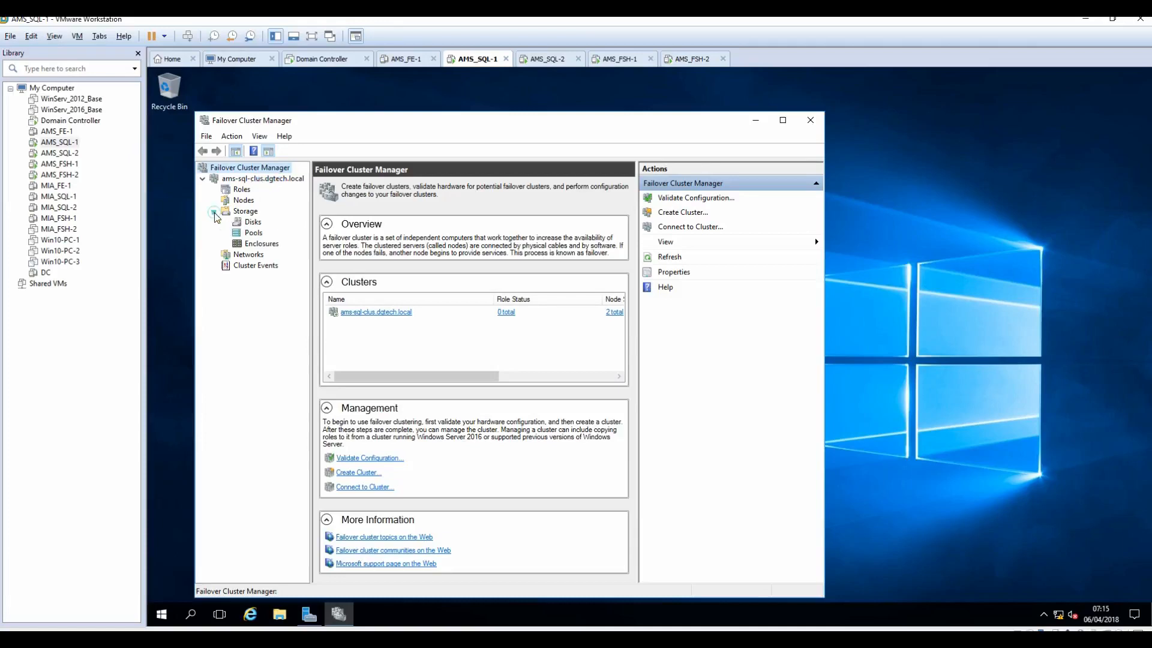
Step: Review the cluster's nodes (AMS-SQL01 and AMS-SQL02 Up), disks, pools, networks and roles, then minimize the manager
{"action": "left_click", "coordinate": [244, 201]}
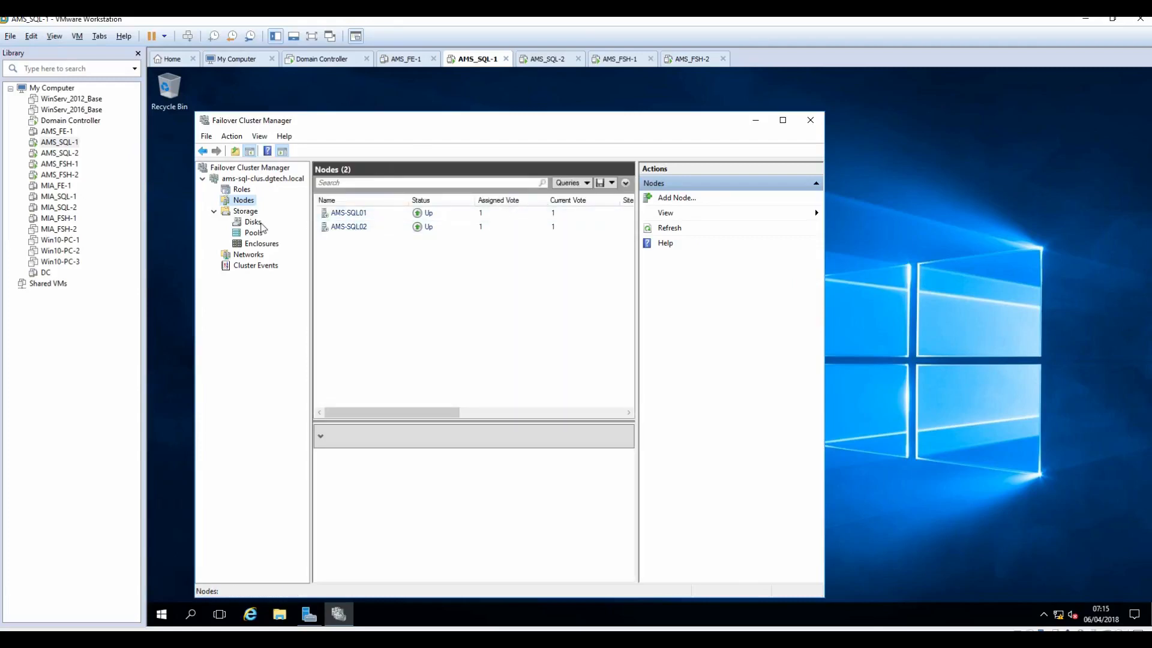
{"action": "left_click", "coordinate": [253, 223]}
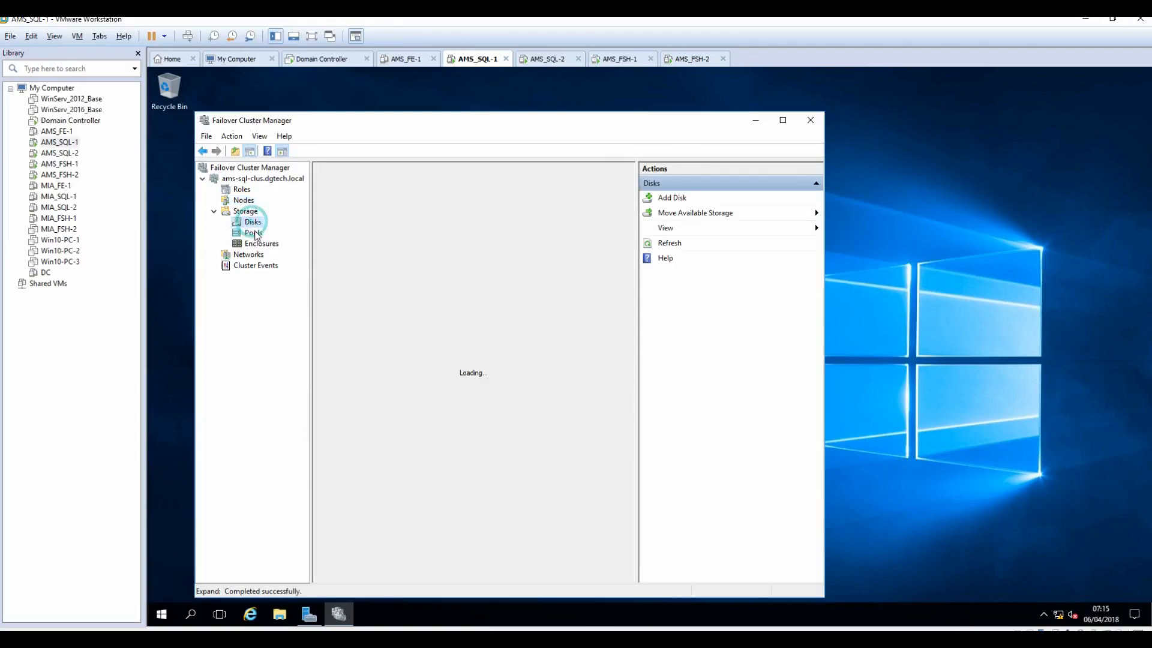
{"action": "left_click", "coordinate": [253, 233]}
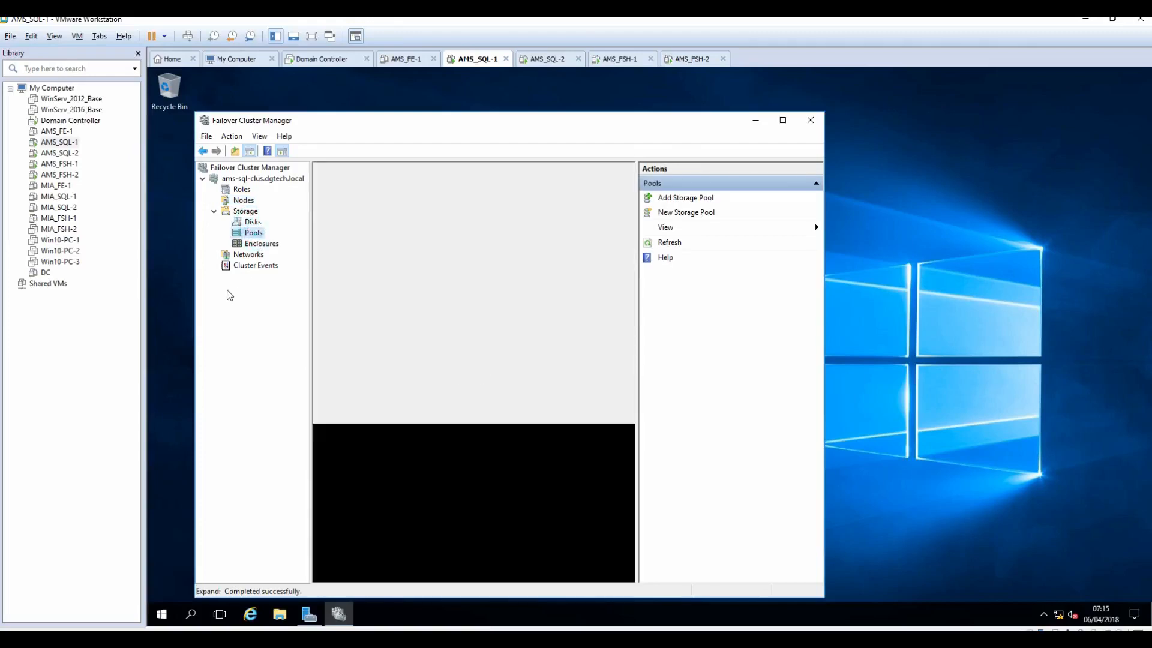
{"action": "left_click", "coordinate": [248, 257]}
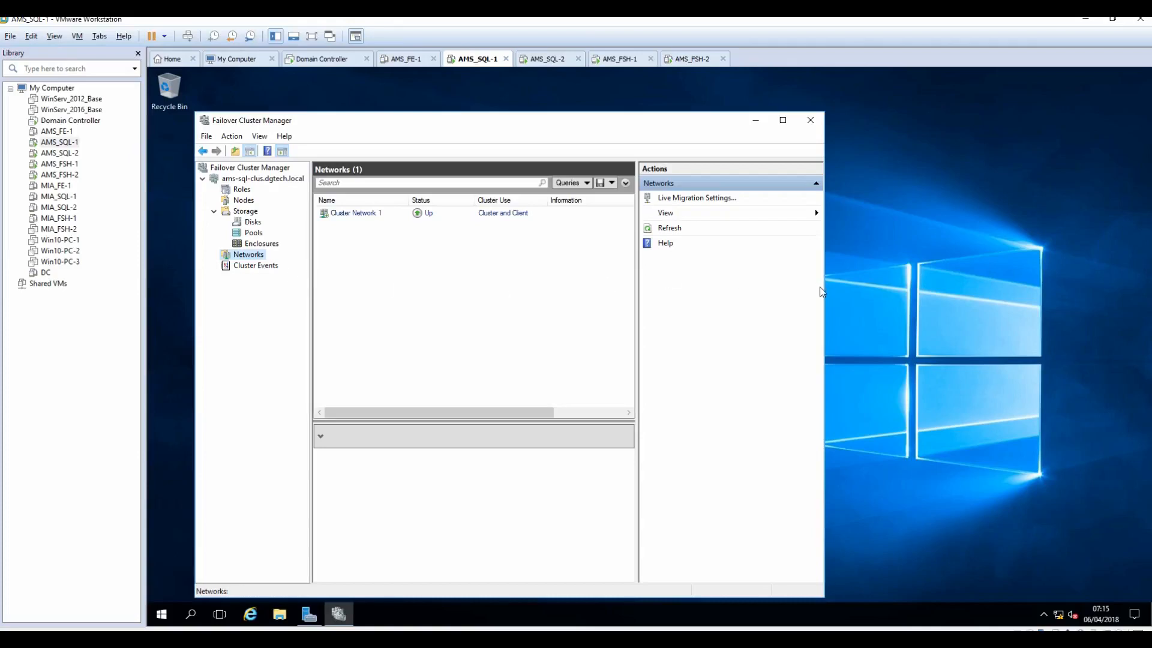
{"action": "left_click_drag", "start_coordinate": [823, 209], "coordinate": [1021, 210]}
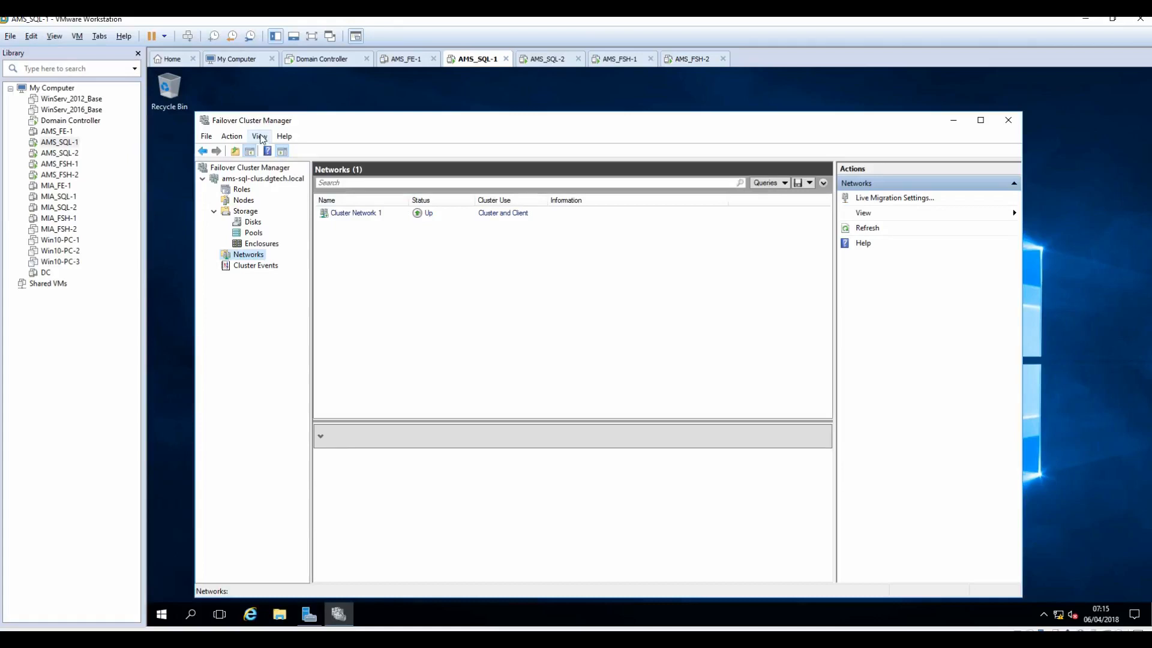
{"action": "left_click", "coordinate": [243, 190]}
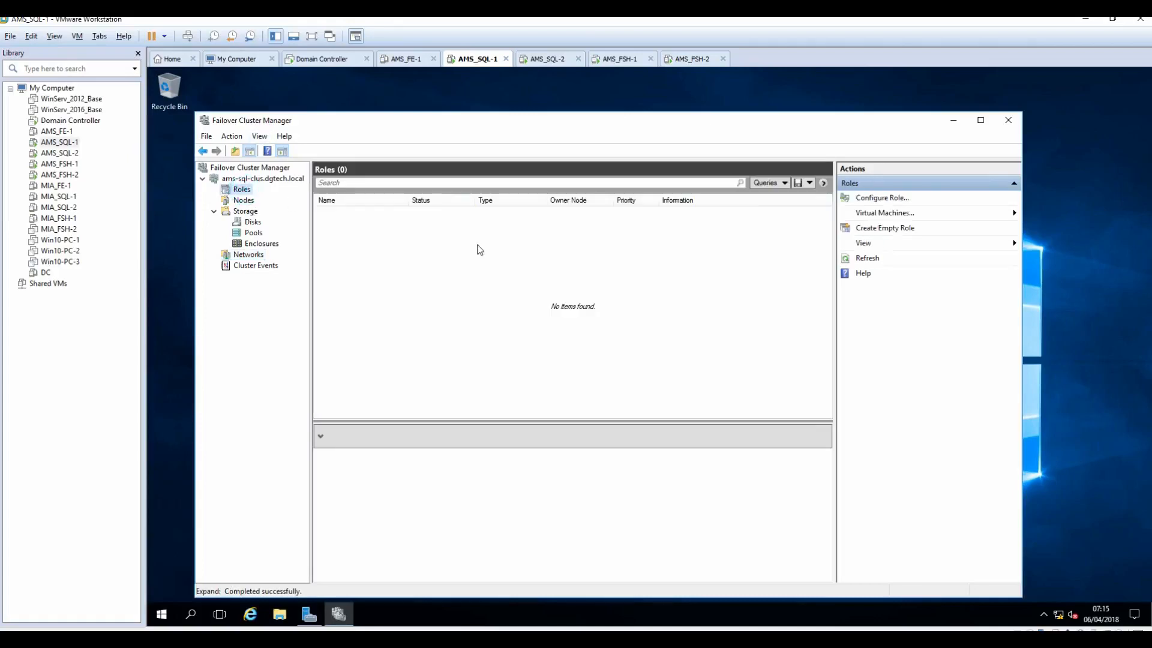
{"action": "left_click", "coordinate": [243, 200]}
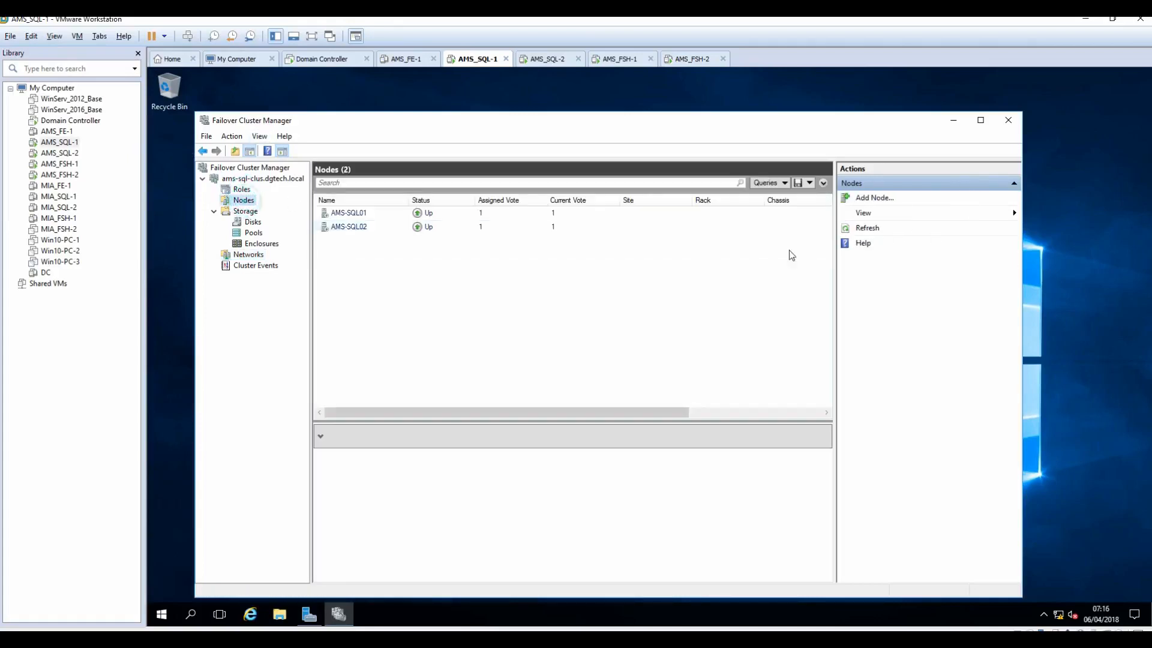
{"action": "left_click", "coordinate": [953, 120]}
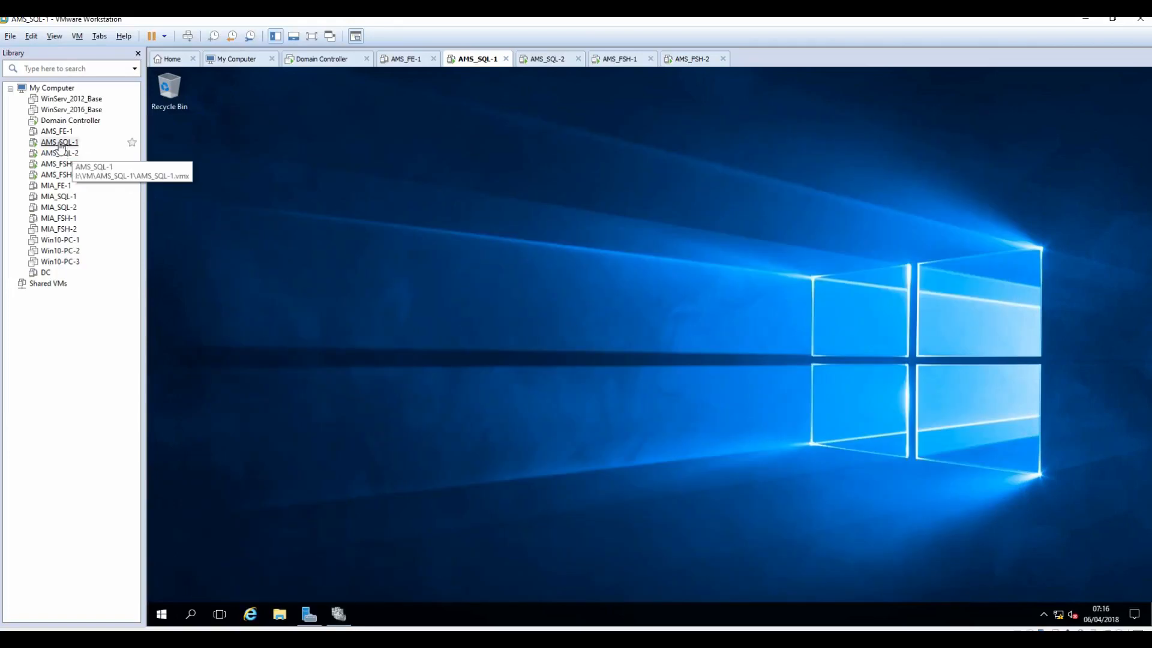
Step: Load SQLServer2014SP2-FullSlipstream-x64-ENU into AMS_SQL-1's CD/DVD (SATA) drive
{"action": "right_click", "coordinate": [59, 143]}
{"action": "left_click", "coordinate": [93, 352]}
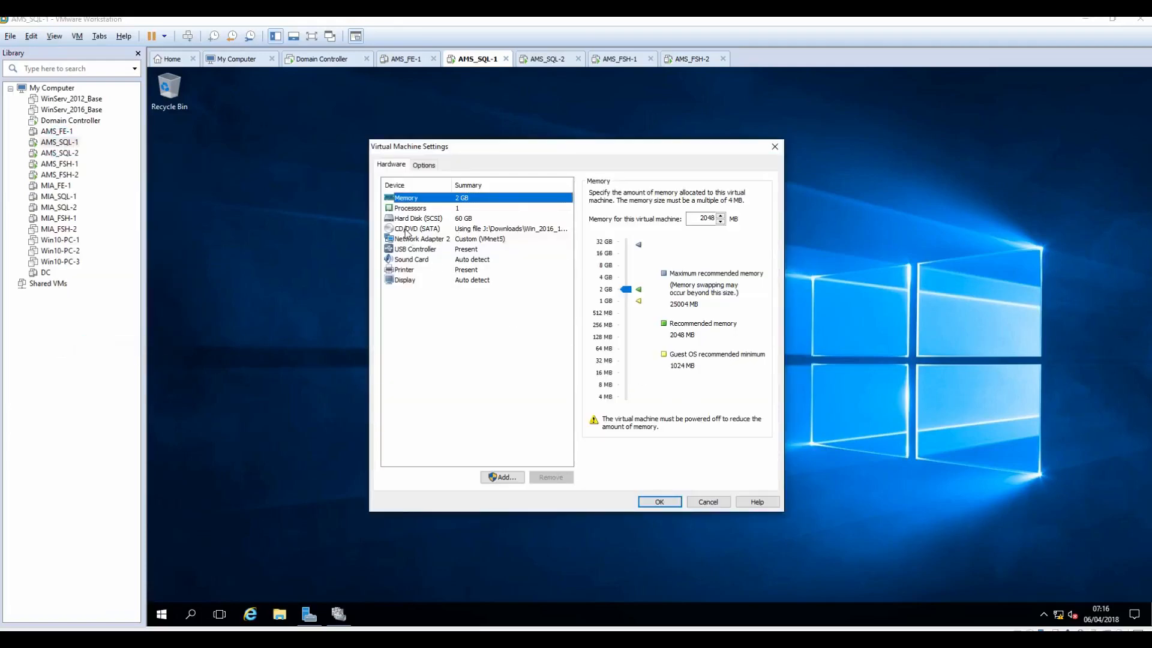
{"action": "left_click", "coordinate": [416, 228]}
{"action": "left_click", "coordinate": [743, 281]}
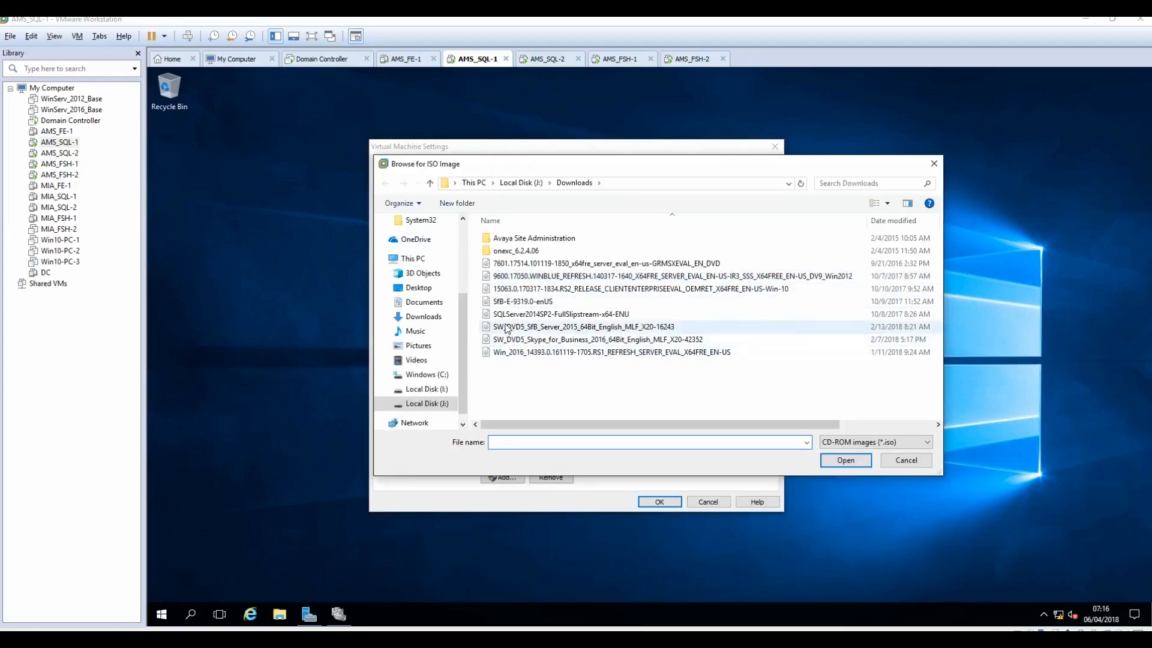
{"action": "left_click", "coordinate": [508, 315]}
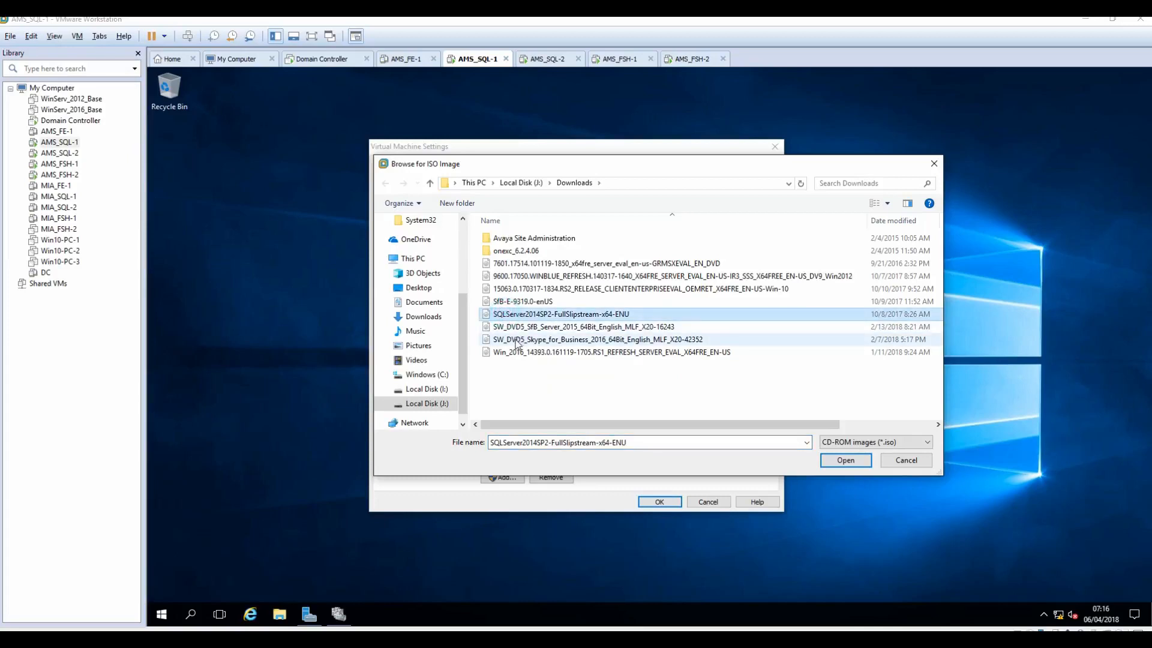
{"action": "left_click", "coordinate": [847, 462]}
{"action": "left_click", "coordinate": [661, 502]}
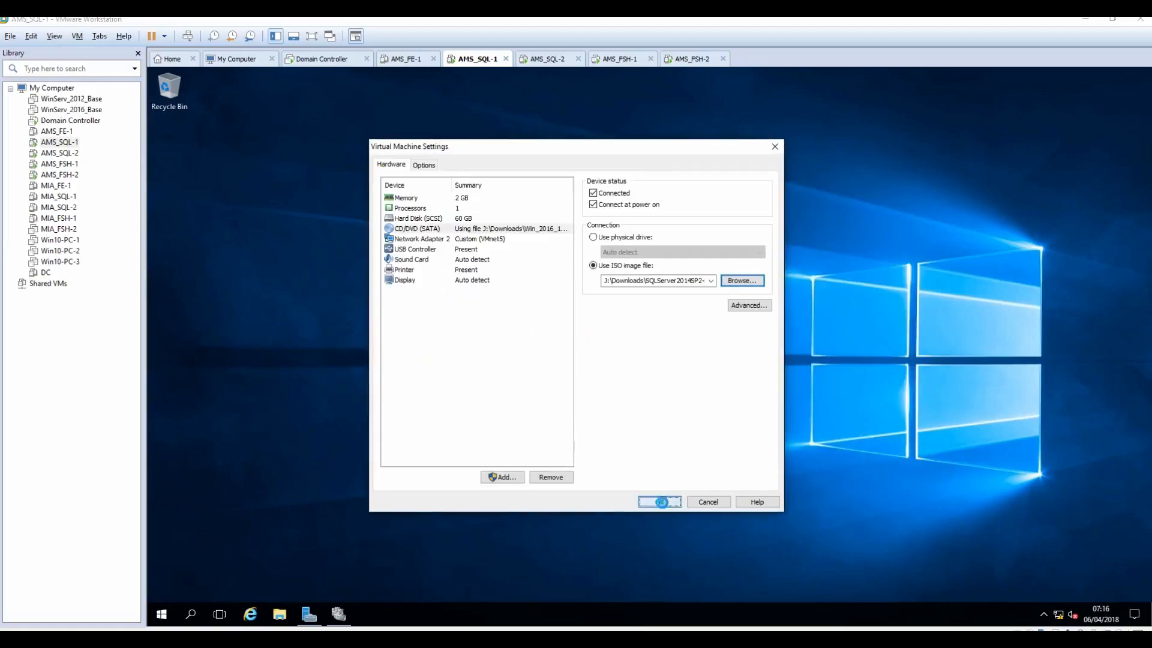
Step: Load the same SQLServer2014SP2-FullSlipstream-x64-ENU image into AMS_SQL-2's CD/DVD drive
{"action": "left_click", "coordinate": [541, 60]}
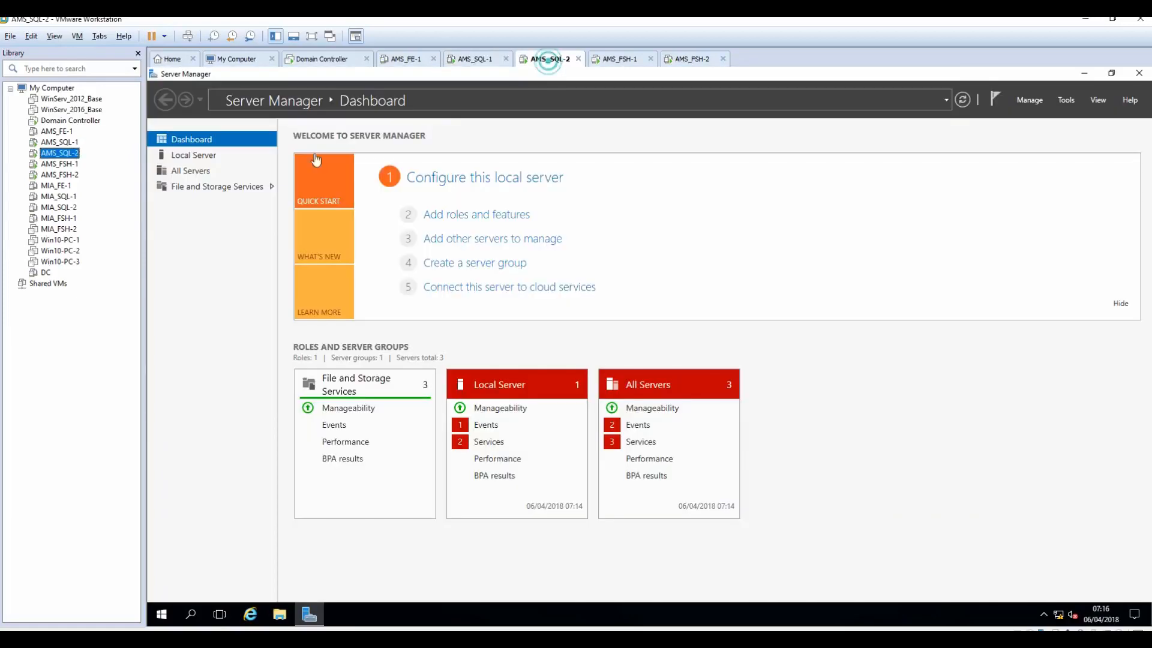
{"action": "right_click", "coordinate": [63, 156]}
{"action": "left_click", "coordinate": [94, 358]}
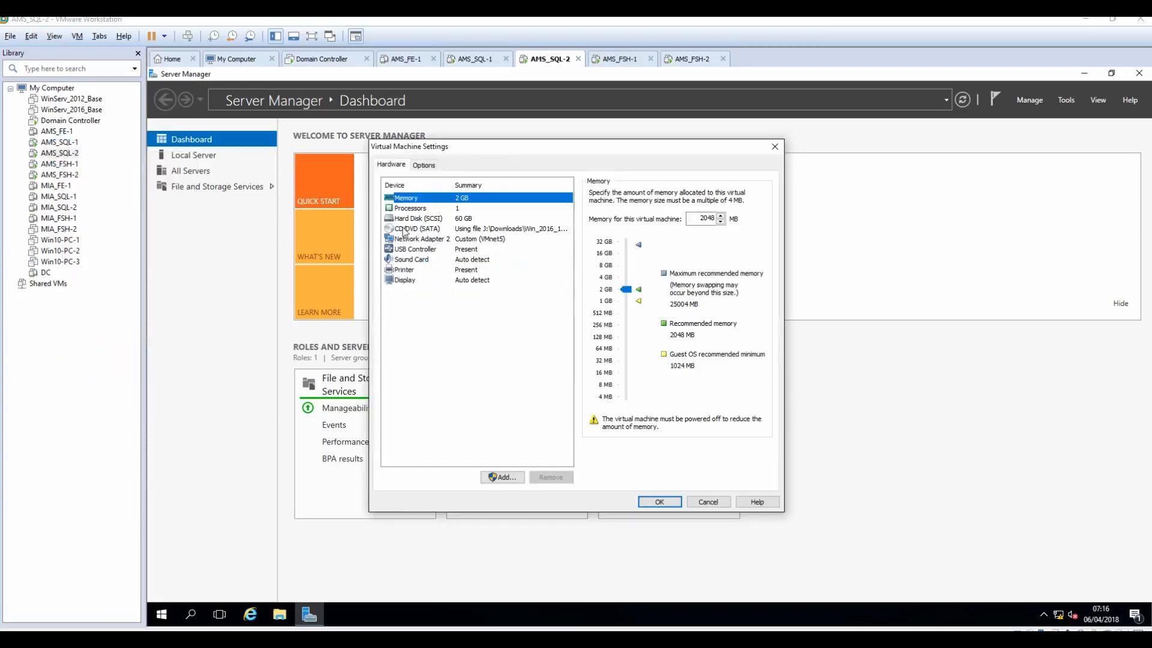
{"action": "left_click", "coordinate": [406, 229]}
{"action": "left_click", "coordinate": [742, 279]}
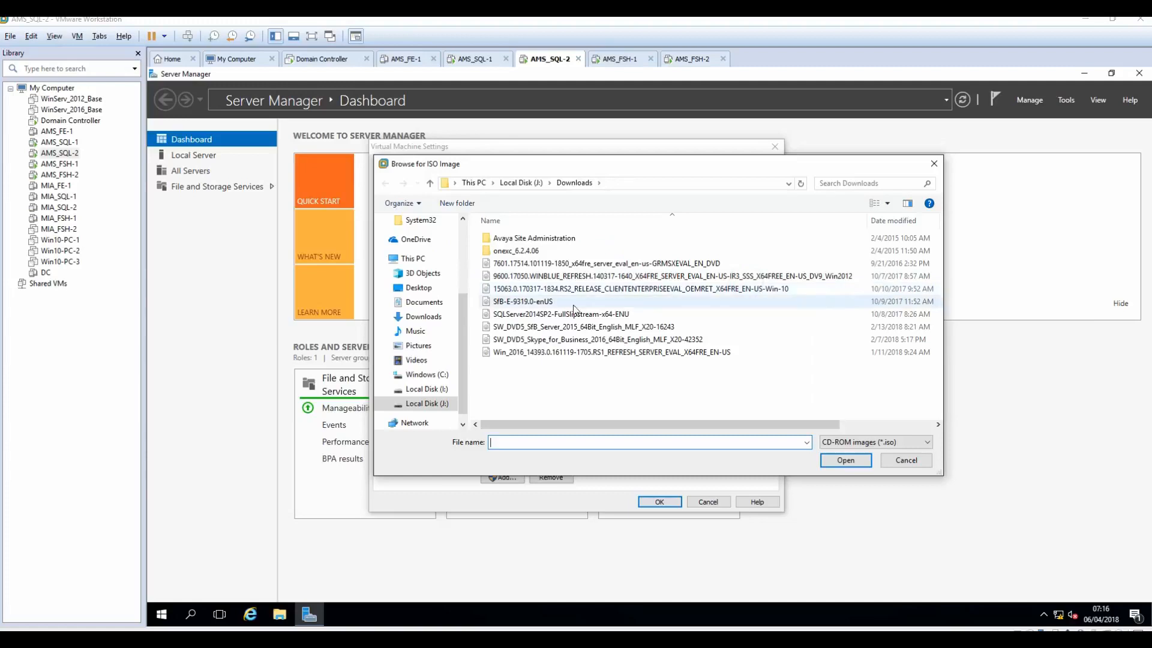
{"action": "left_click", "coordinate": [522, 316]}
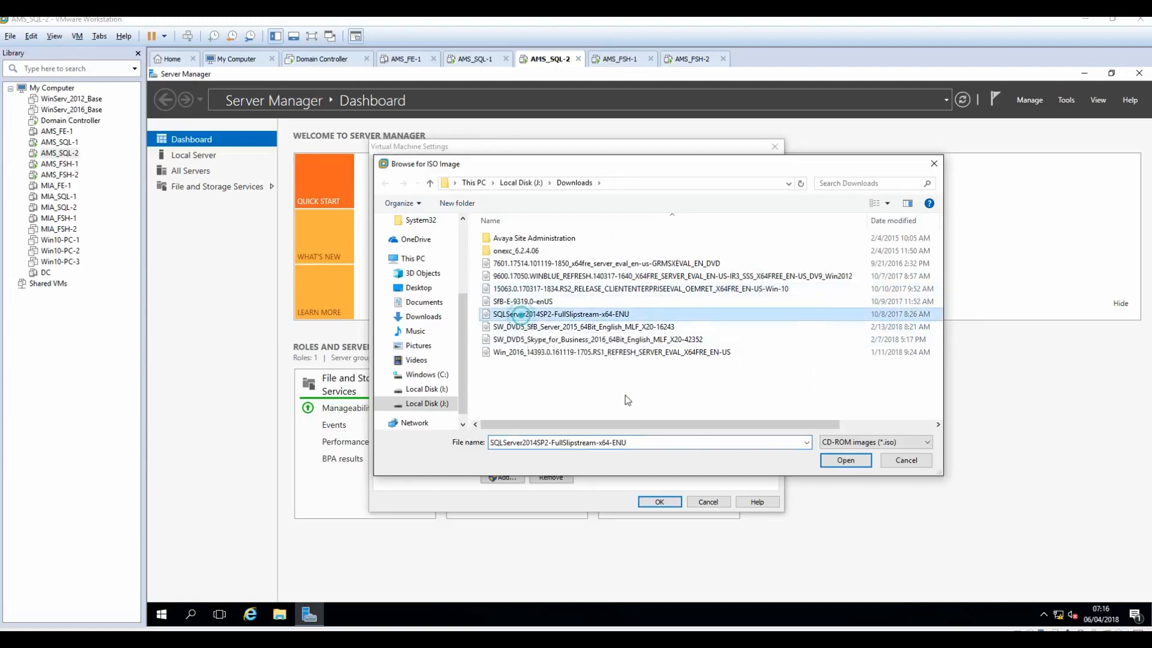
{"action": "left_click", "coordinate": [845, 460]}
{"action": "left_click", "coordinate": [659, 502]}
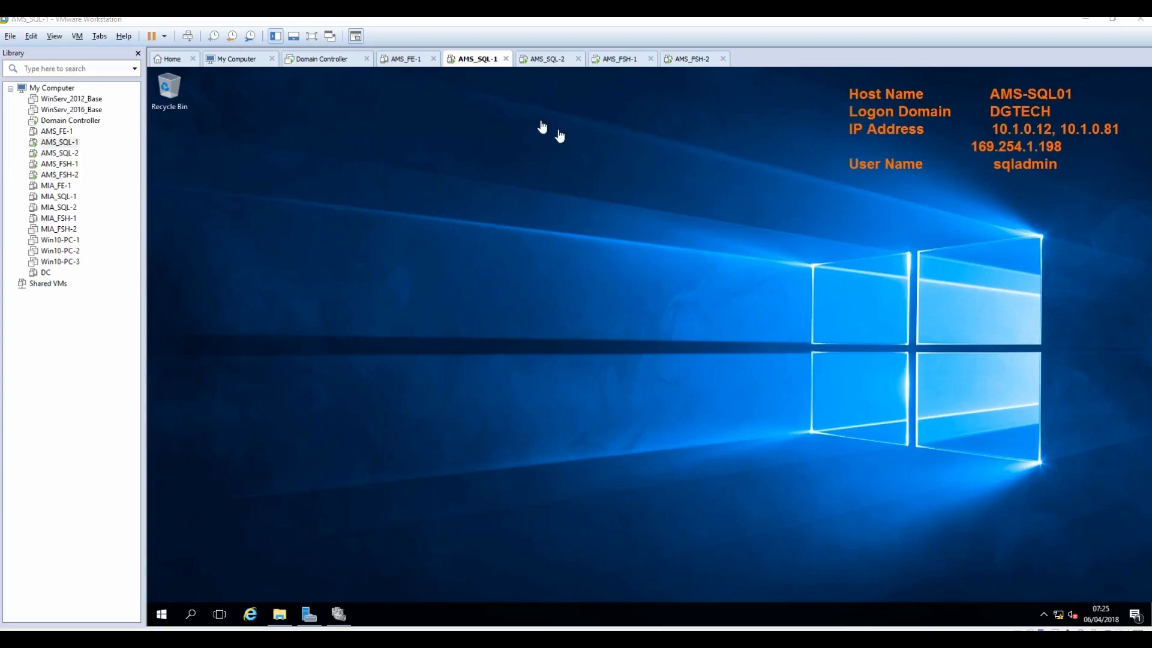
Step: On AMS_SQL-1, run SQL Server setup from the SQL2014 DVD drive and allow it to make changes
{"action": "left_click", "coordinate": [549, 60]}
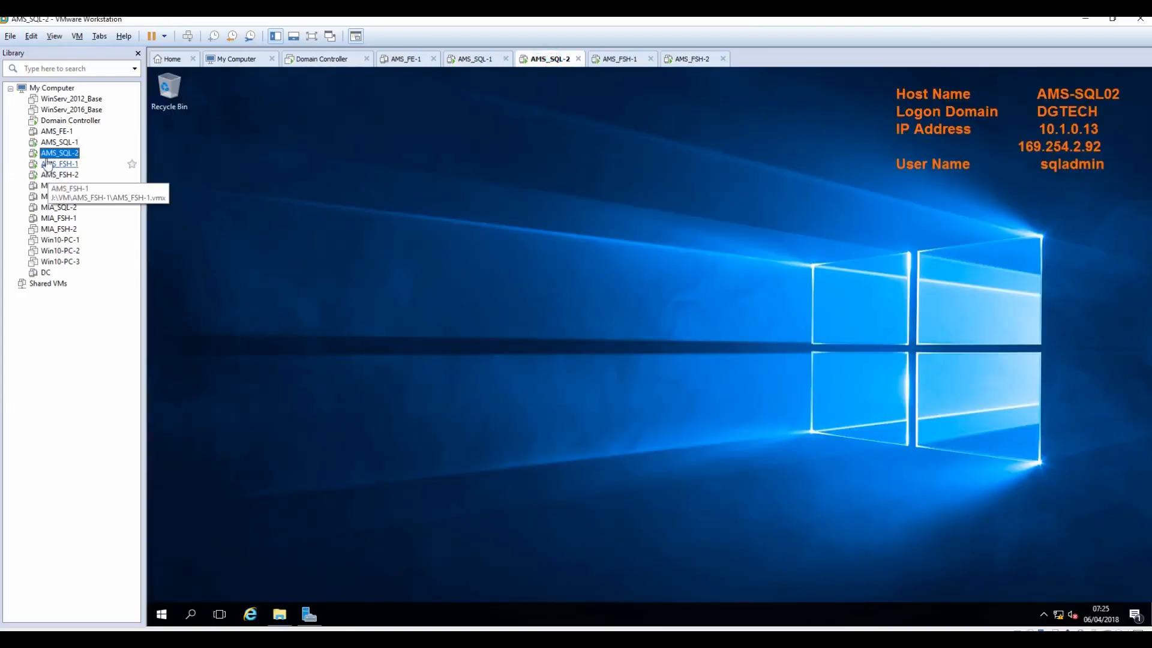
{"action": "left_click", "coordinate": [60, 142]}
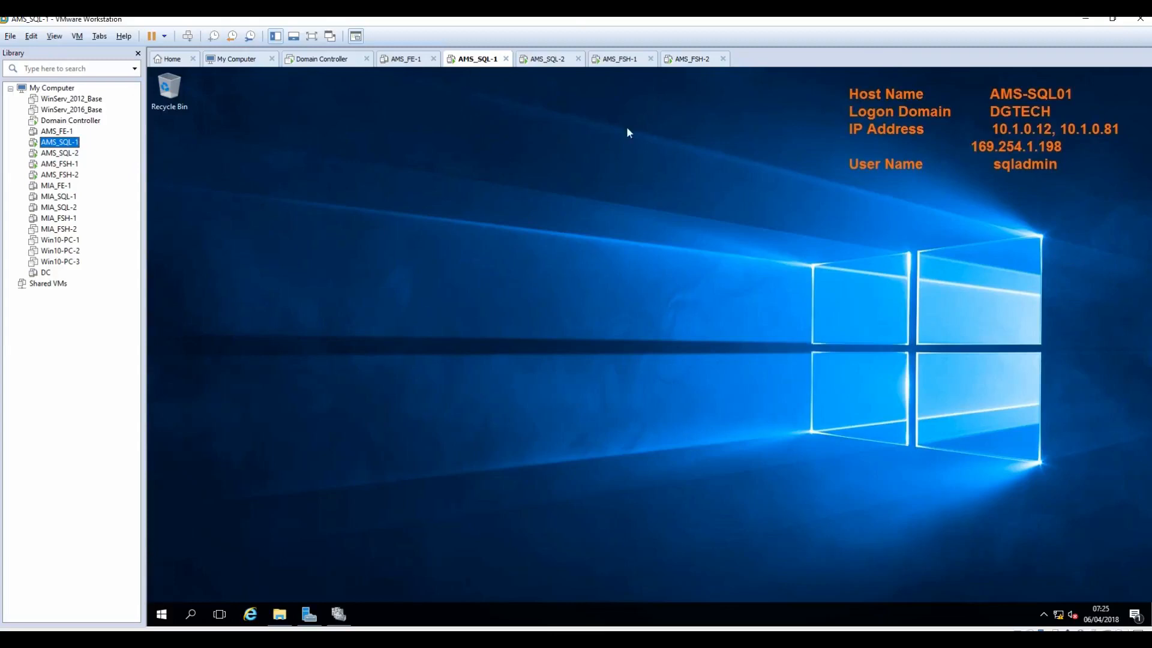
{"action": "left_click", "coordinate": [279, 615]}
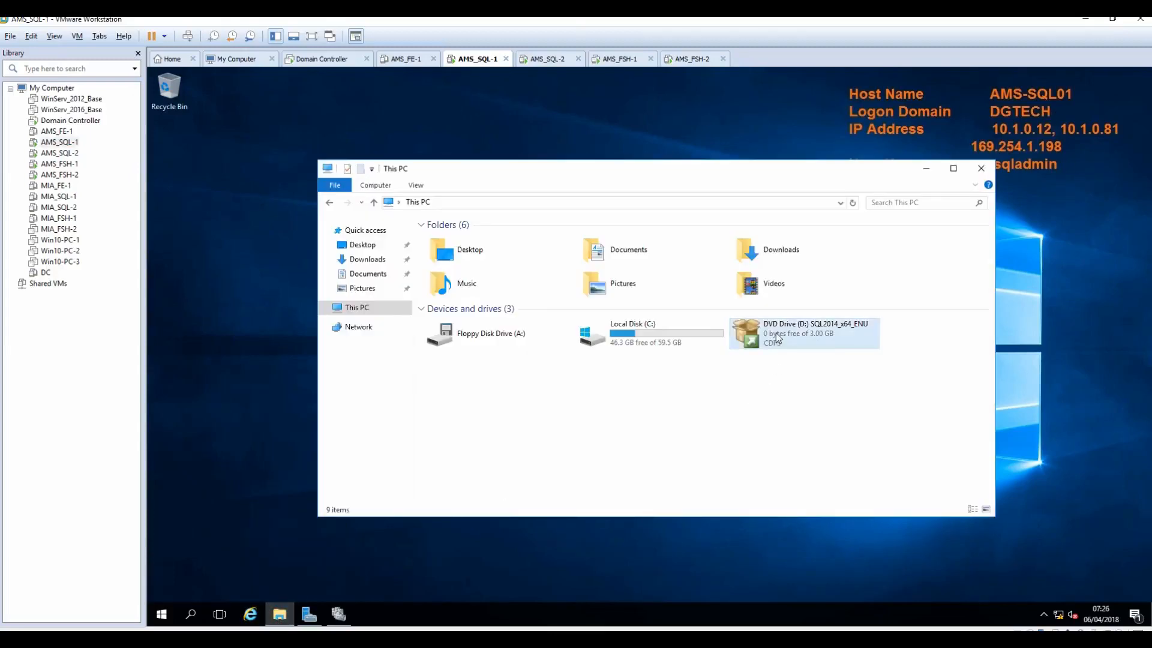
{"action": "right_click", "coordinate": [776, 337]}
{"action": "left_click", "coordinate": [808, 341]}
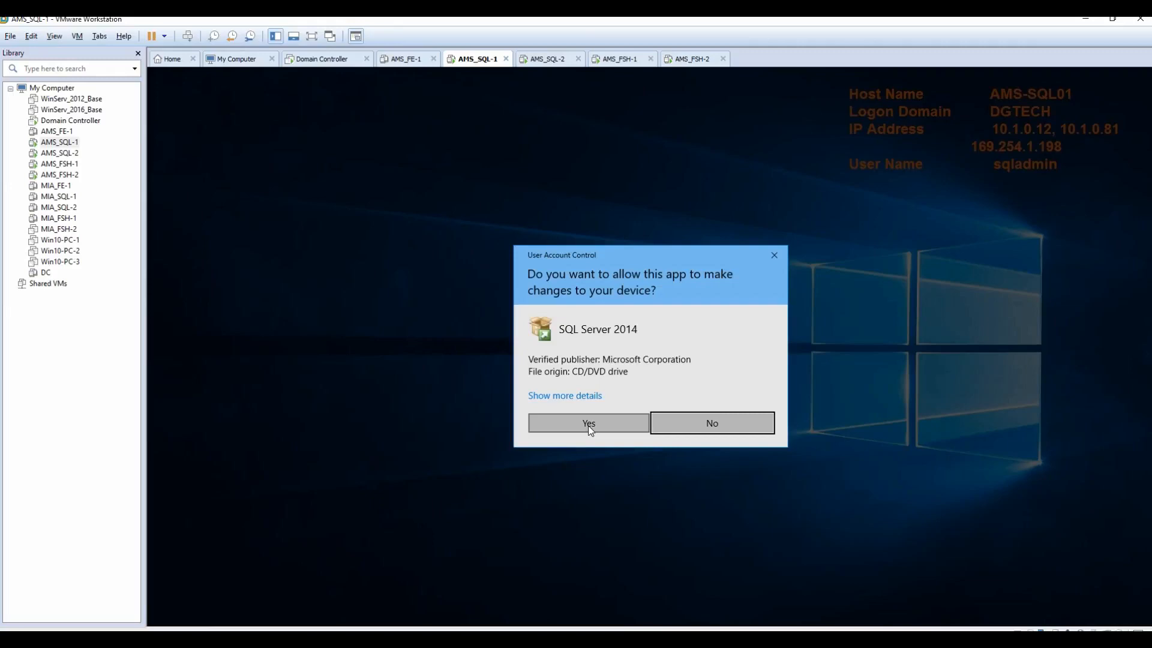
{"action": "left_click", "coordinate": [588, 425]}
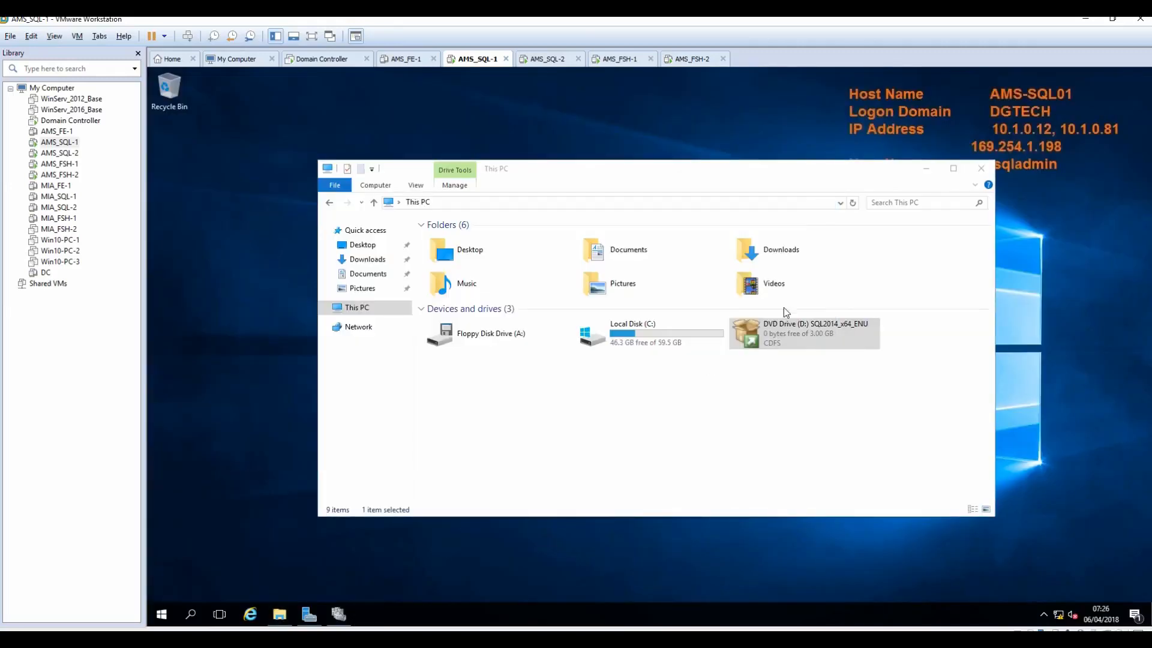
Step: In SQL Server Installation Center, choose Installation > New SQL Server stand-alone installation
{"action": "left_click", "coordinate": [925, 169]}
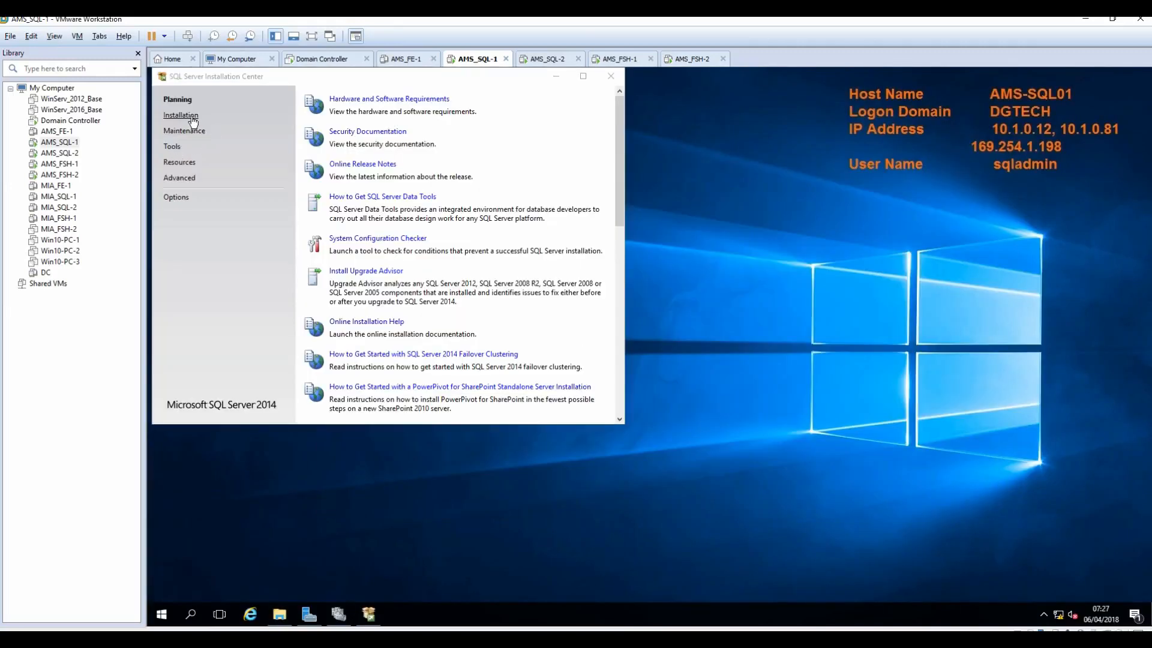
{"action": "left_click", "coordinate": [192, 117]}
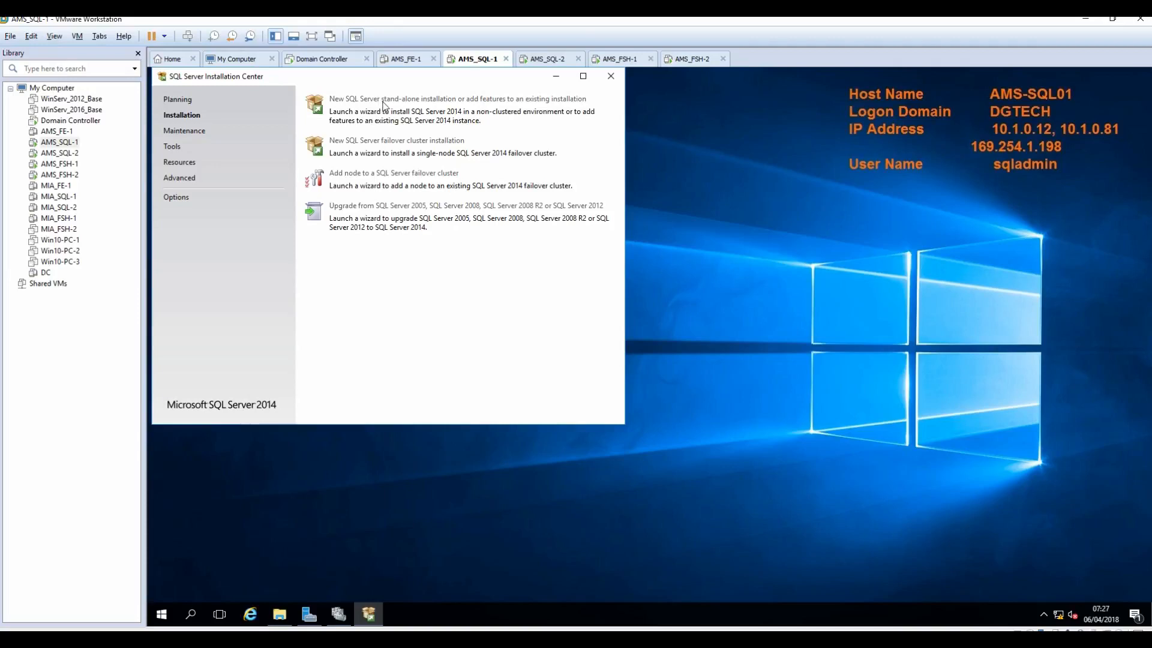
{"action": "left_click", "coordinate": [452, 99]}
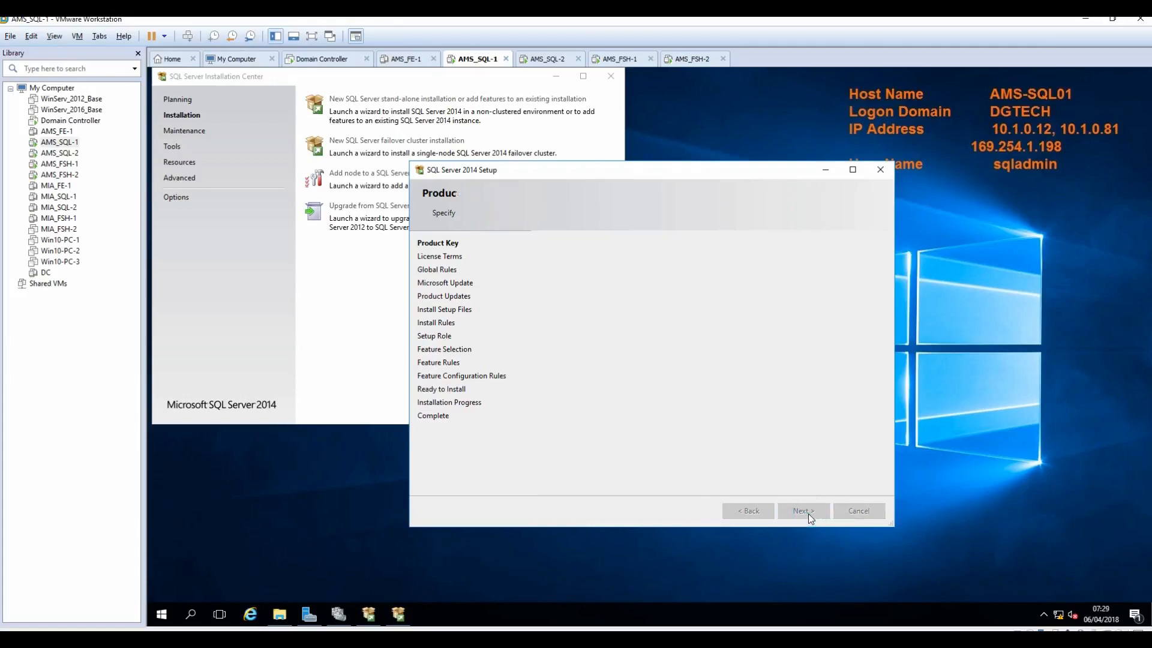
Step: Accept the SQL Server license terms and view the Global Rules details
{"action": "left_click", "coordinate": [542, 394]}
{"action": "left_click", "coordinate": [807, 514]}
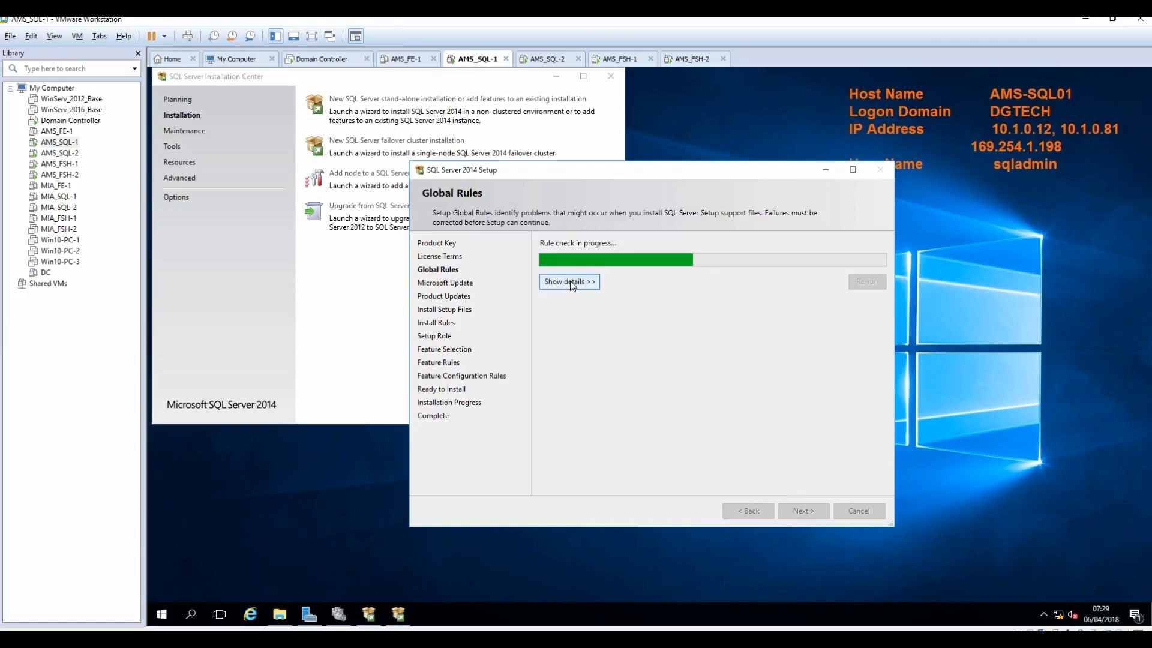
{"action": "left_click", "coordinate": [571, 284]}
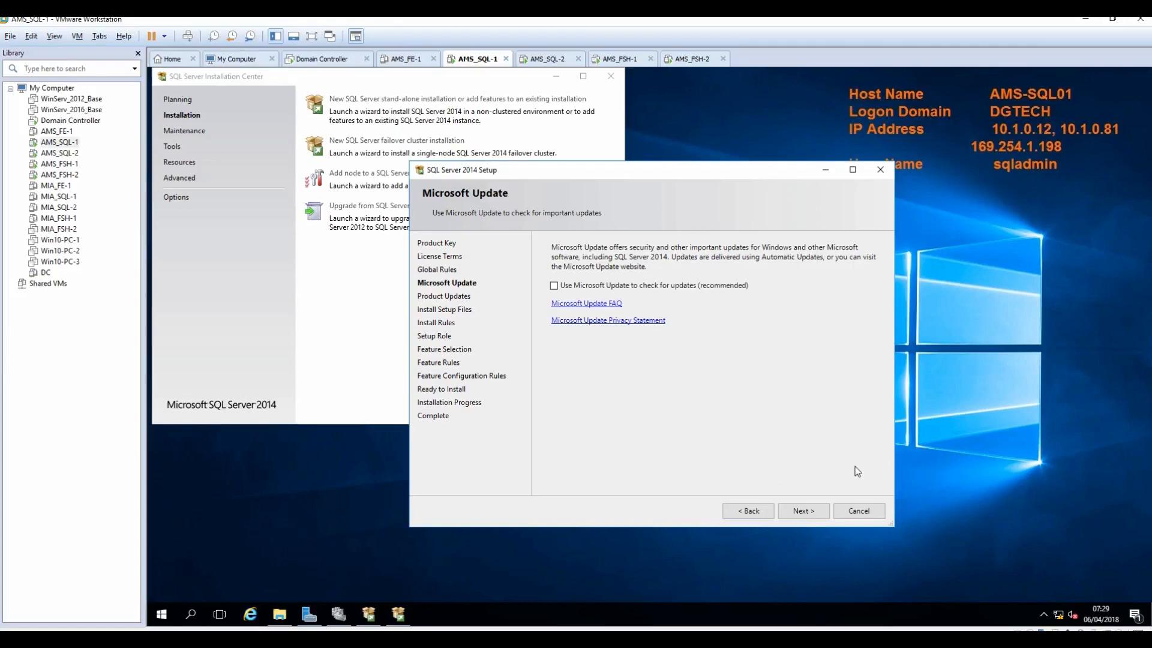
Step: Advance past Microsoft Update and Product Updates, then show Install Rules results: 6 passed, 1 warning
{"action": "left_click", "coordinate": [811, 517]}
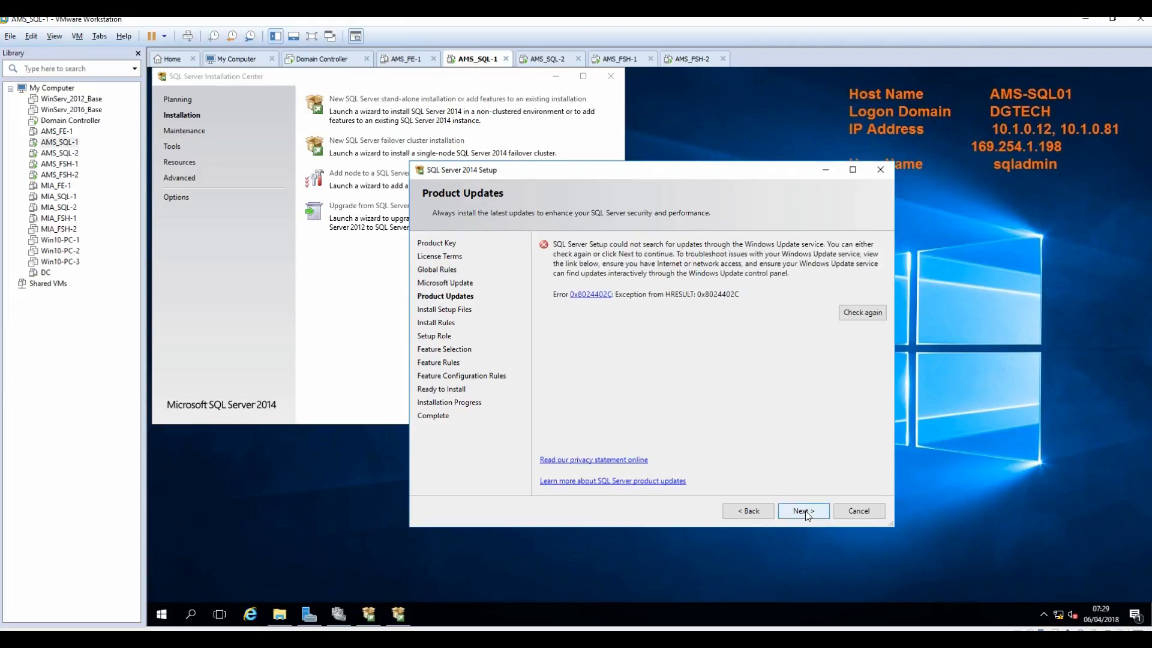
{"action": "left_click", "coordinate": [806, 513]}
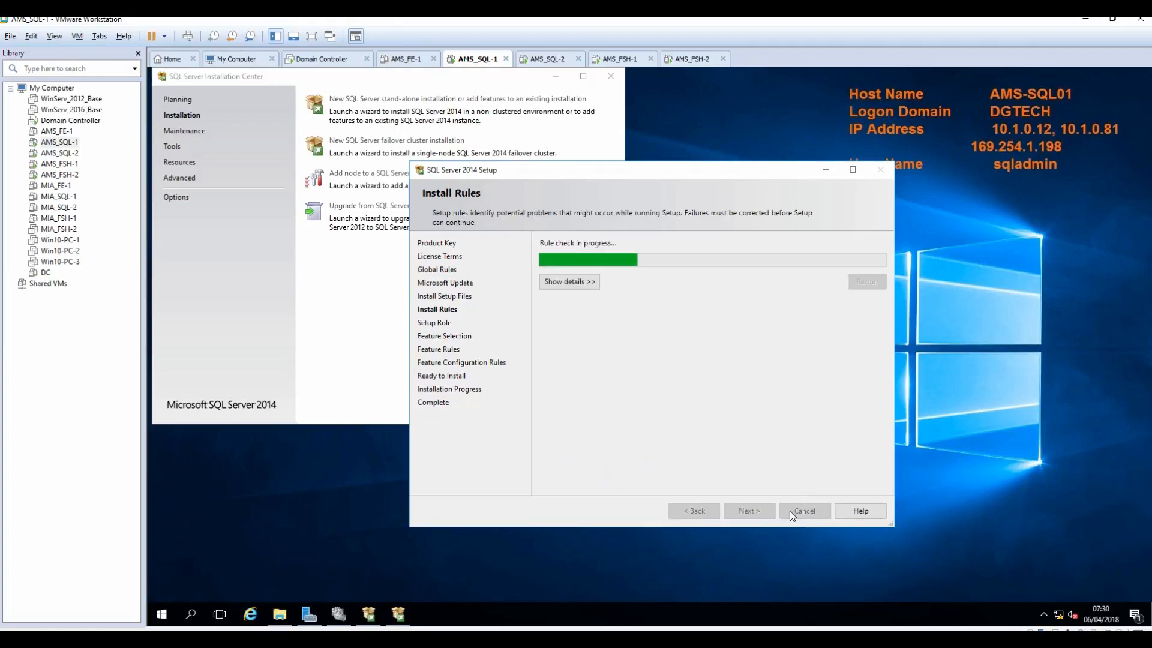
{"action": "left_click", "coordinate": [566, 283]}
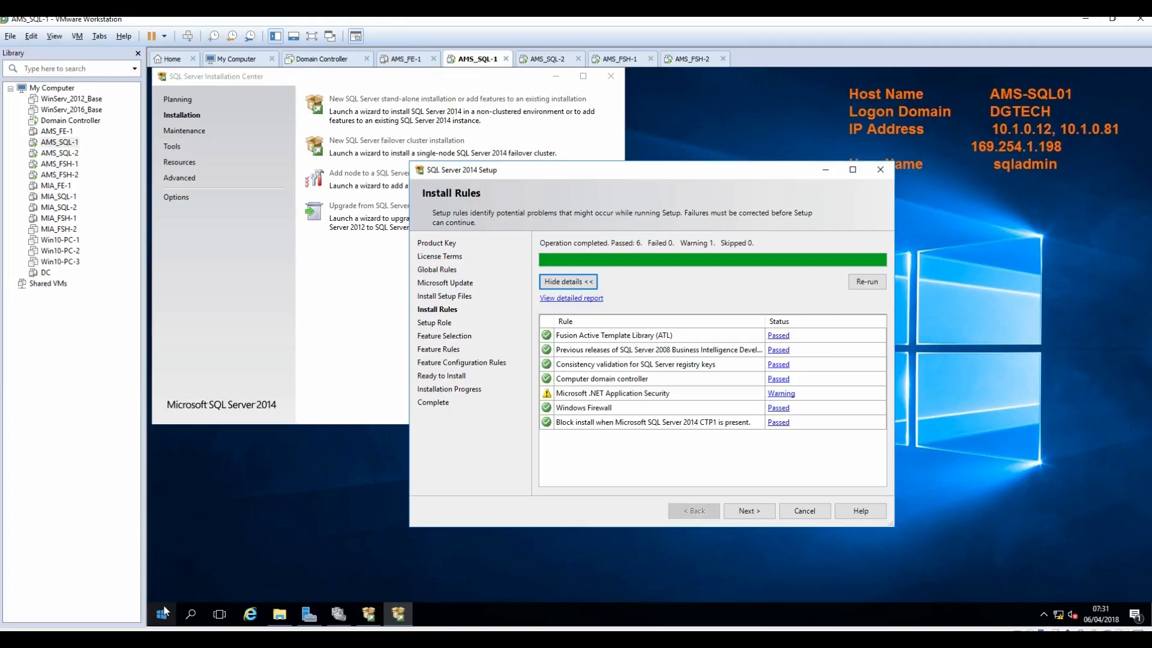
{"action": "key", "text": "super+r"}
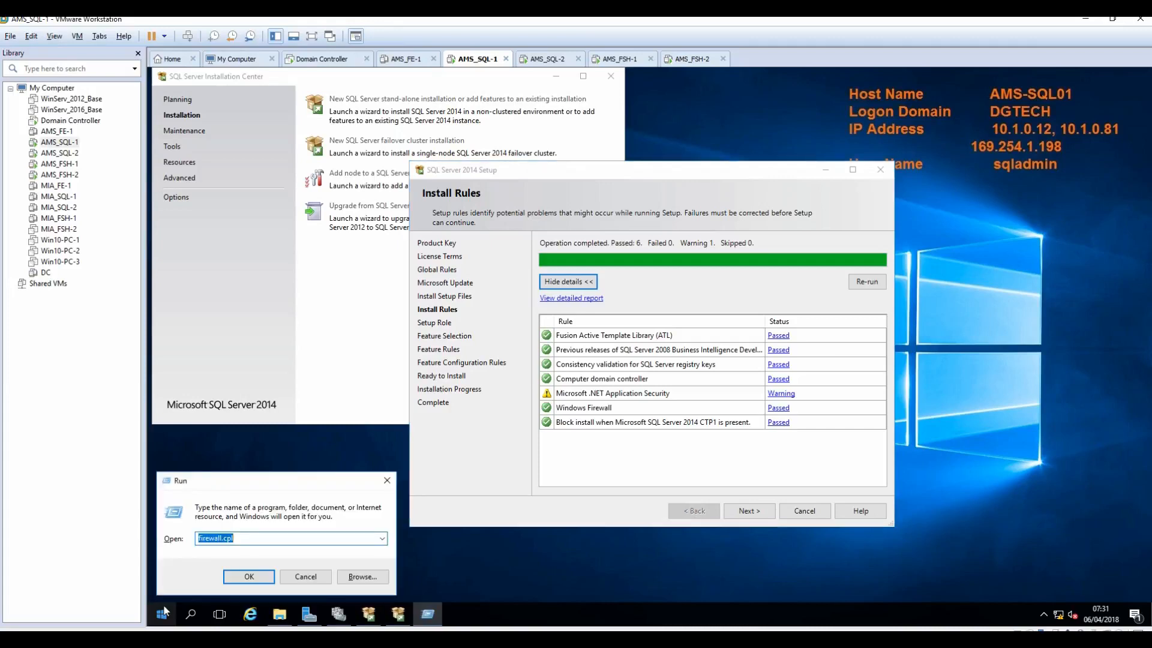
{"action": "key", "text": "Return"}
{"action": "left_click", "coordinate": [382, 298]}
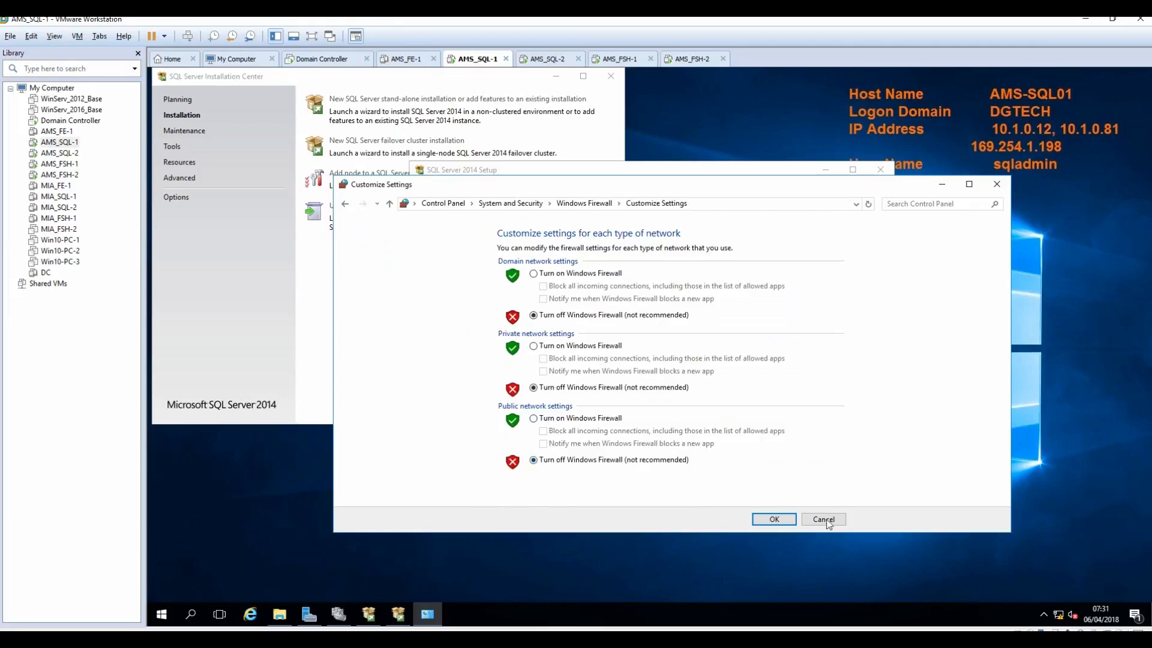
{"action": "left_click", "coordinate": [829, 523]}
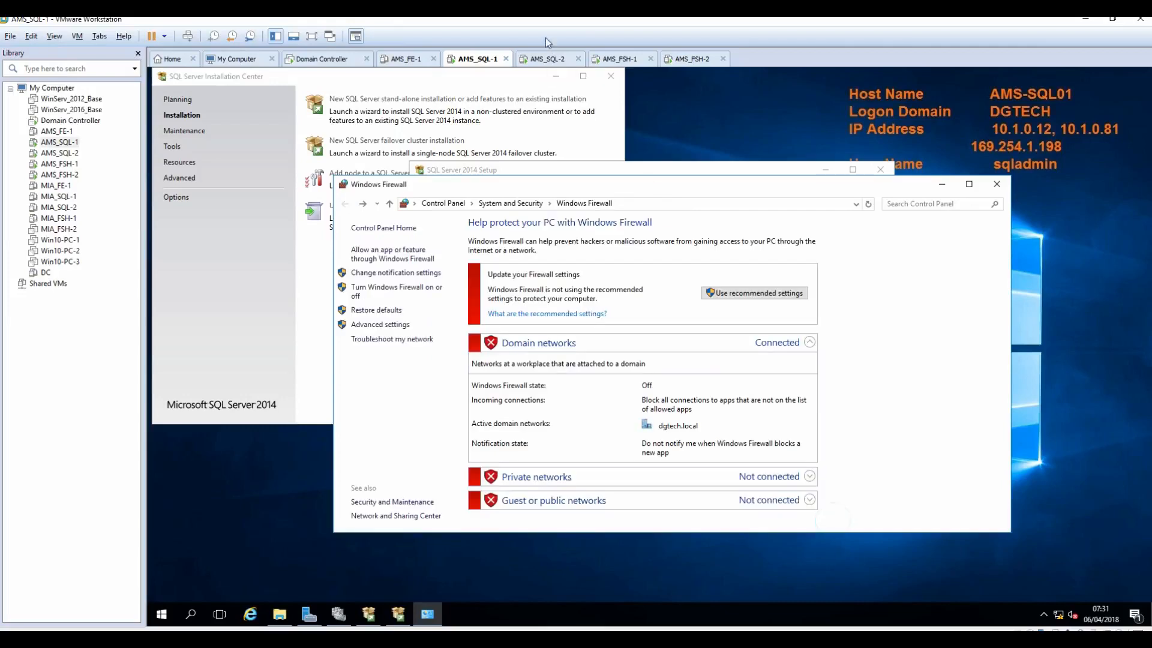
{"action": "left_click", "coordinate": [997, 184]}
{"action": "left_click", "coordinate": [543, 59]}
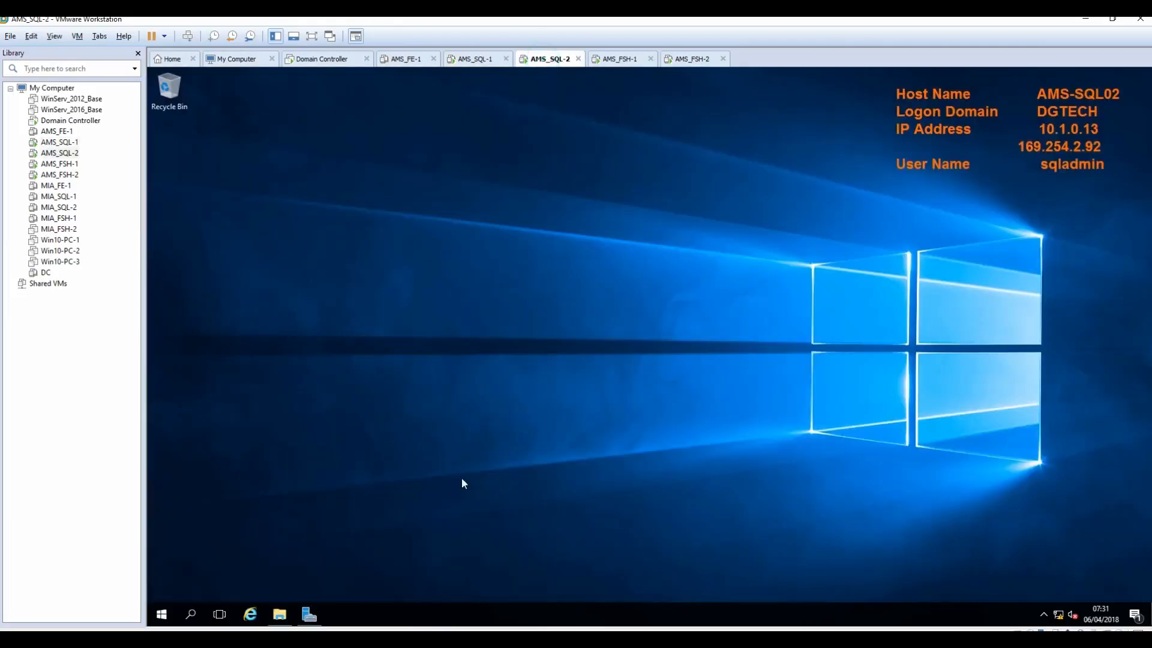
{"action": "left_click", "coordinate": [160, 617]}
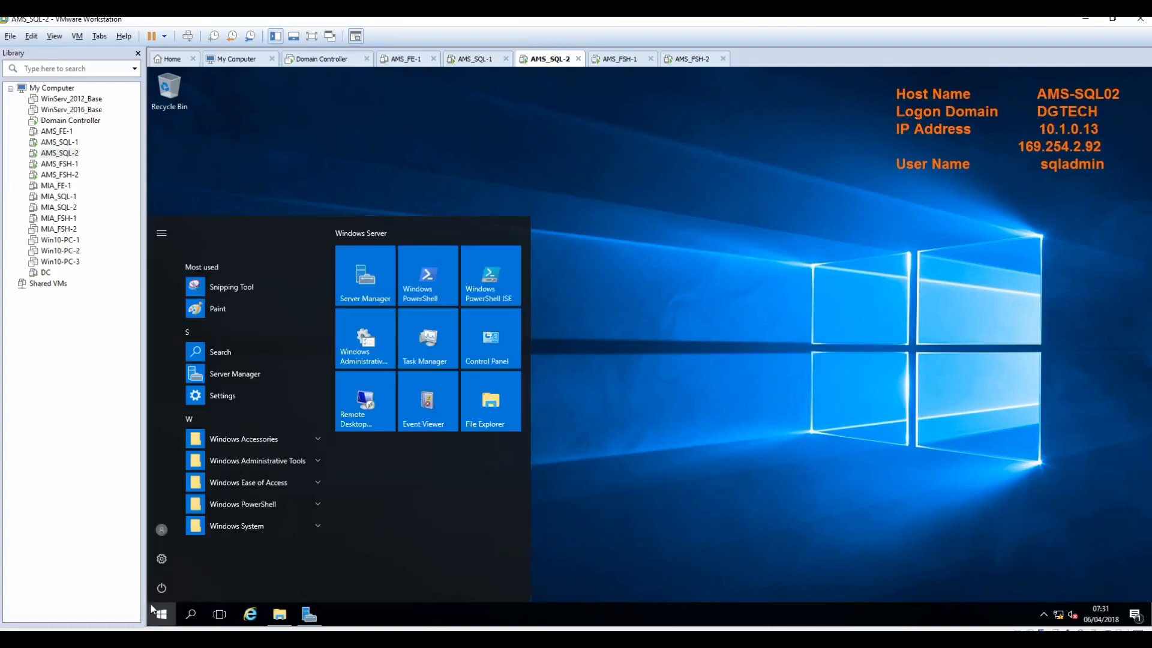
{"action": "type", "text": "firewa"}
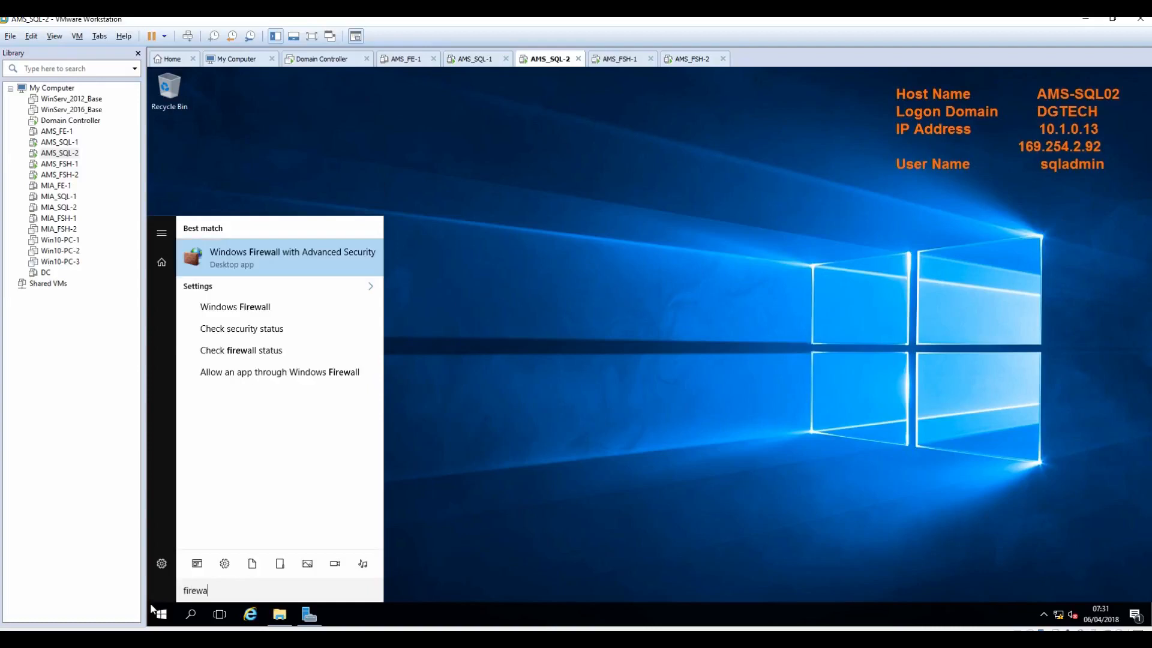
{"action": "type", "text": "ll.cpl"}
{"action": "key", "text": "Return"}
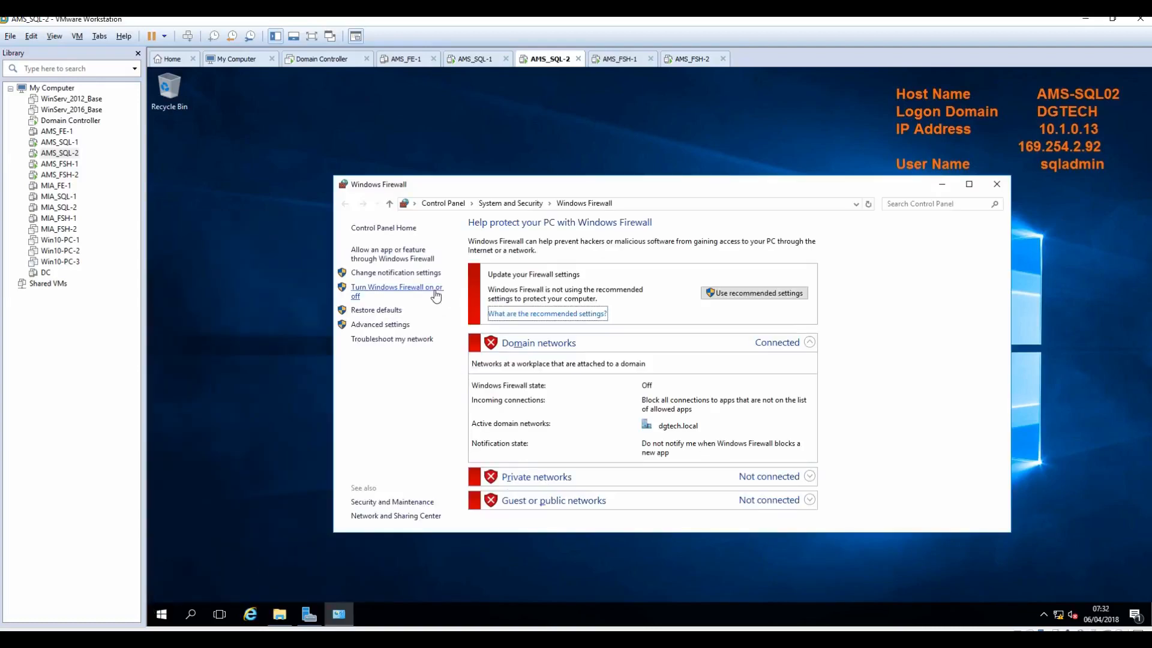
{"action": "left_click", "coordinate": [435, 294]}
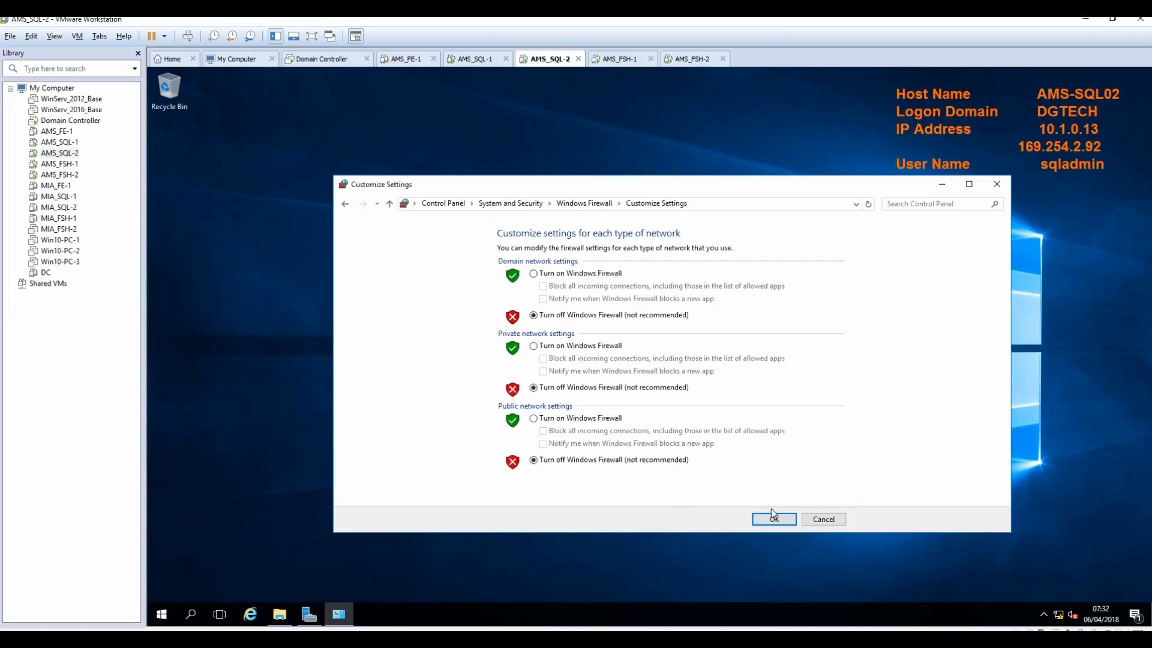
{"action": "left_click", "coordinate": [823, 520]}
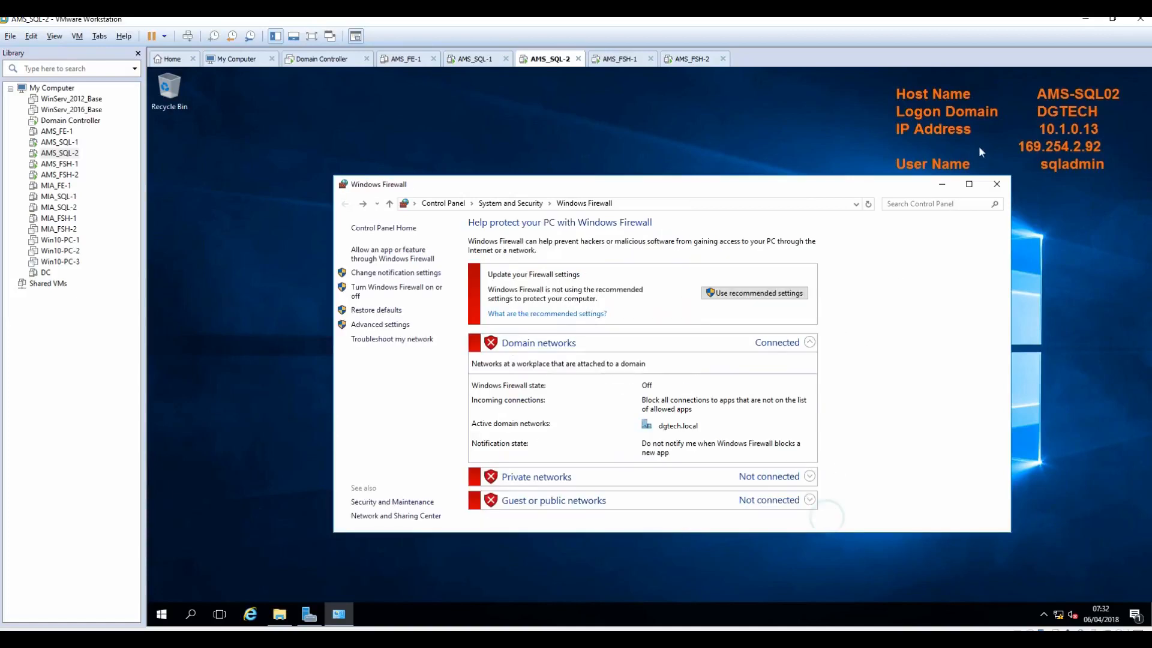
{"action": "left_click", "coordinate": [997, 184]}
{"action": "left_click", "coordinate": [473, 60]}
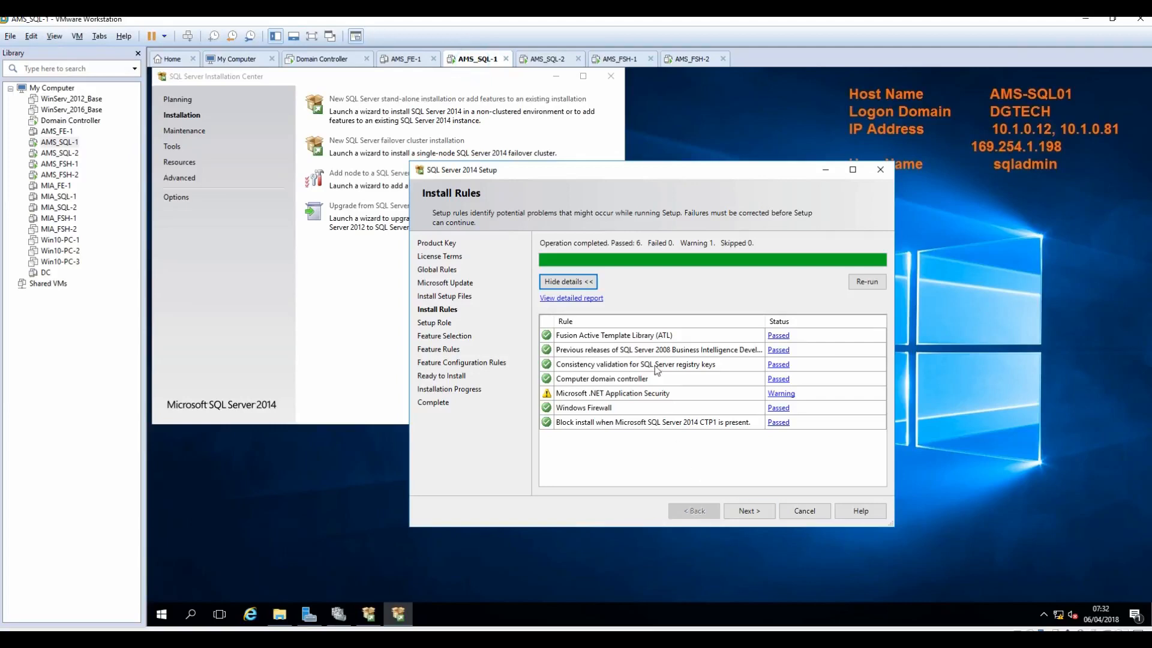
{"action": "left_click", "coordinate": [744, 514]}
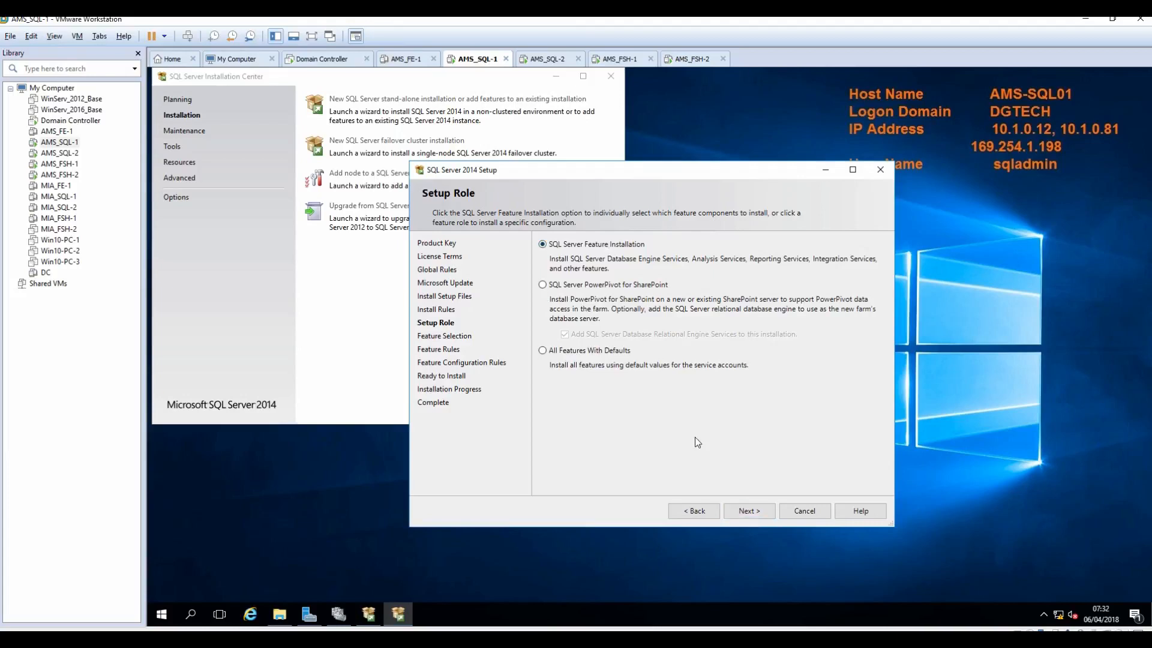
Step: Choose SQL Server Feature Installation and check Database Engine Services, Replication and Management Tools Basic and Complete
{"action": "left_click", "coordinate": [749, 514]}
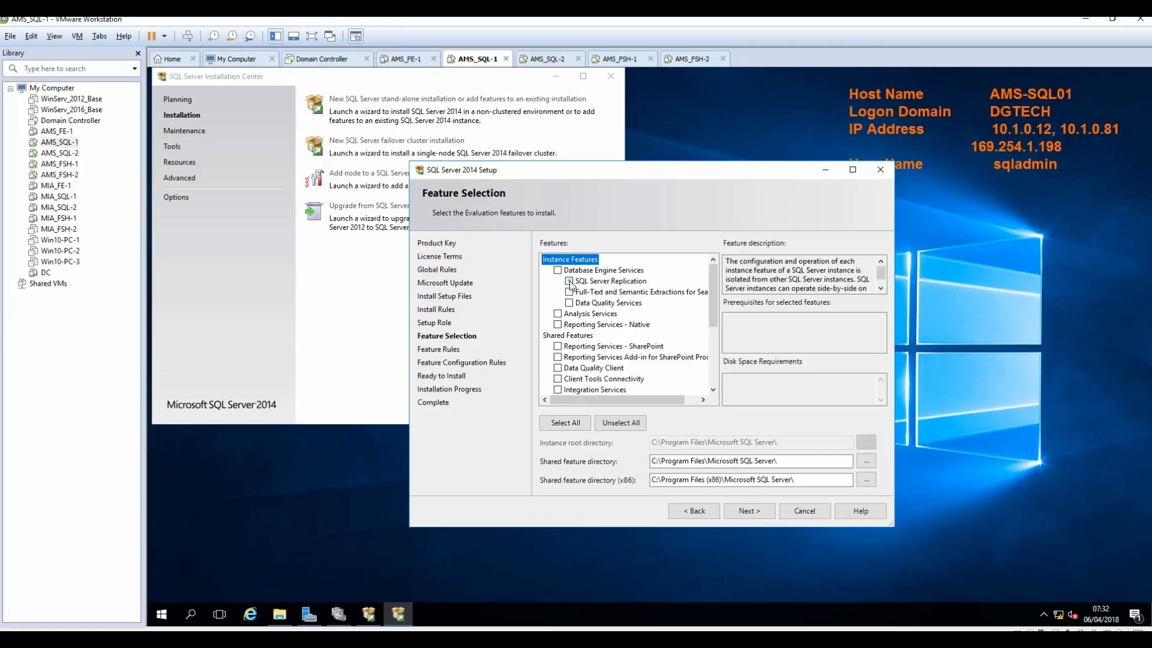
{"action": "left_click", "coordinate": [569, 281]}
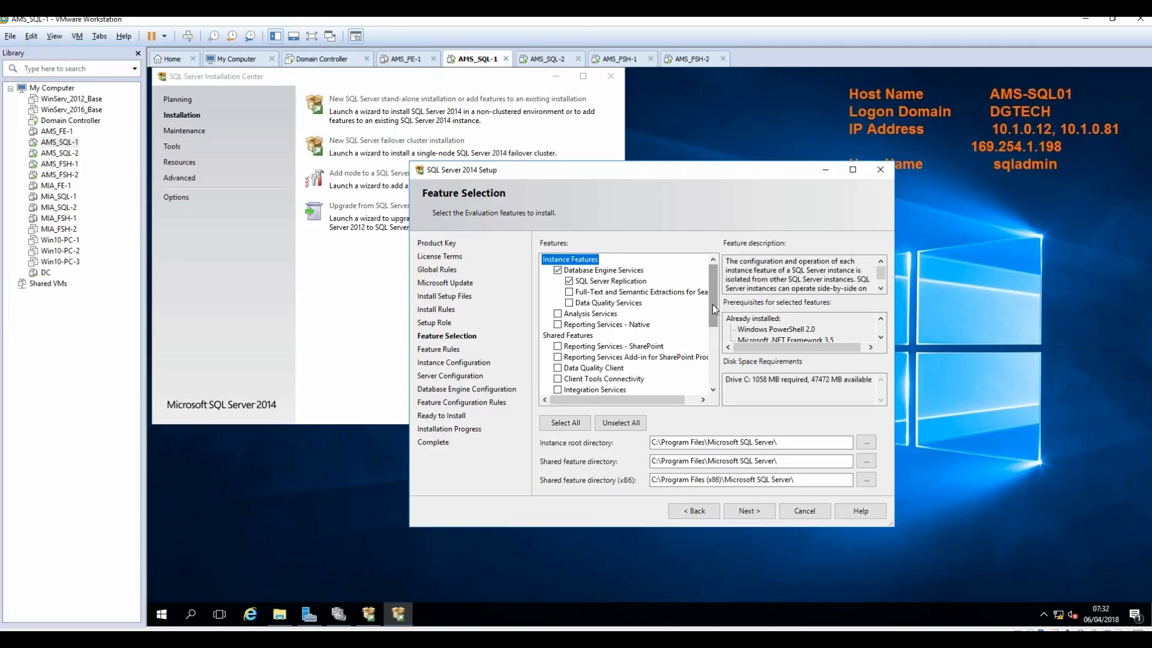
{"action": "left_click", "coordinate": [558, 325]}
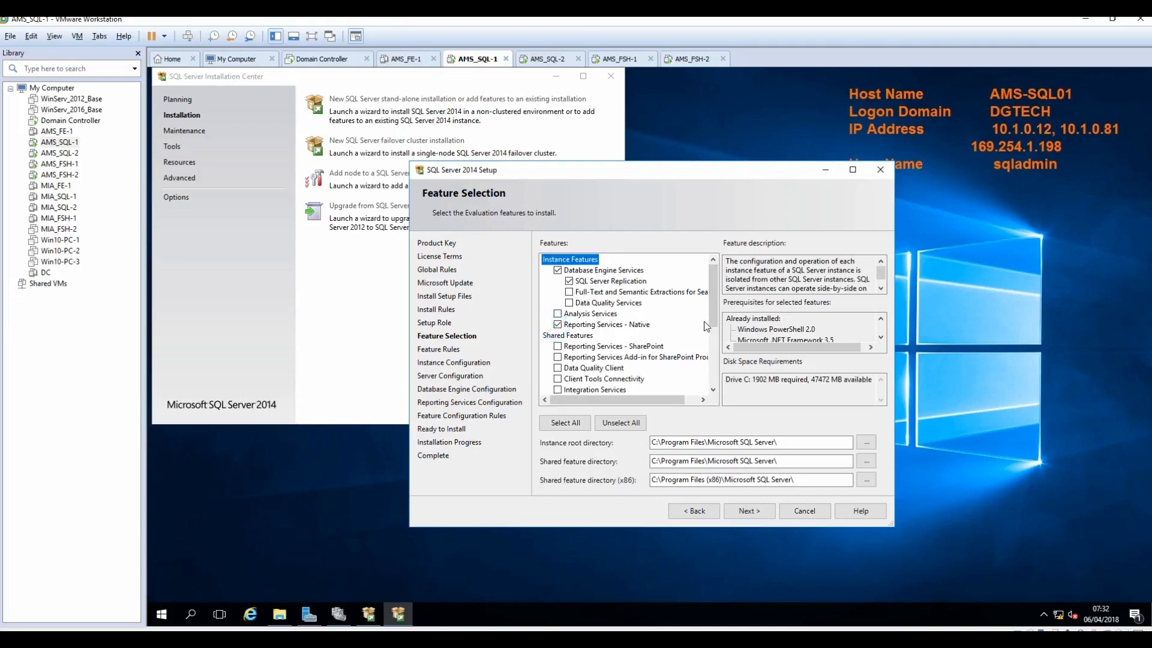
{"action": "left_click", "coordinate": [557, 326]}
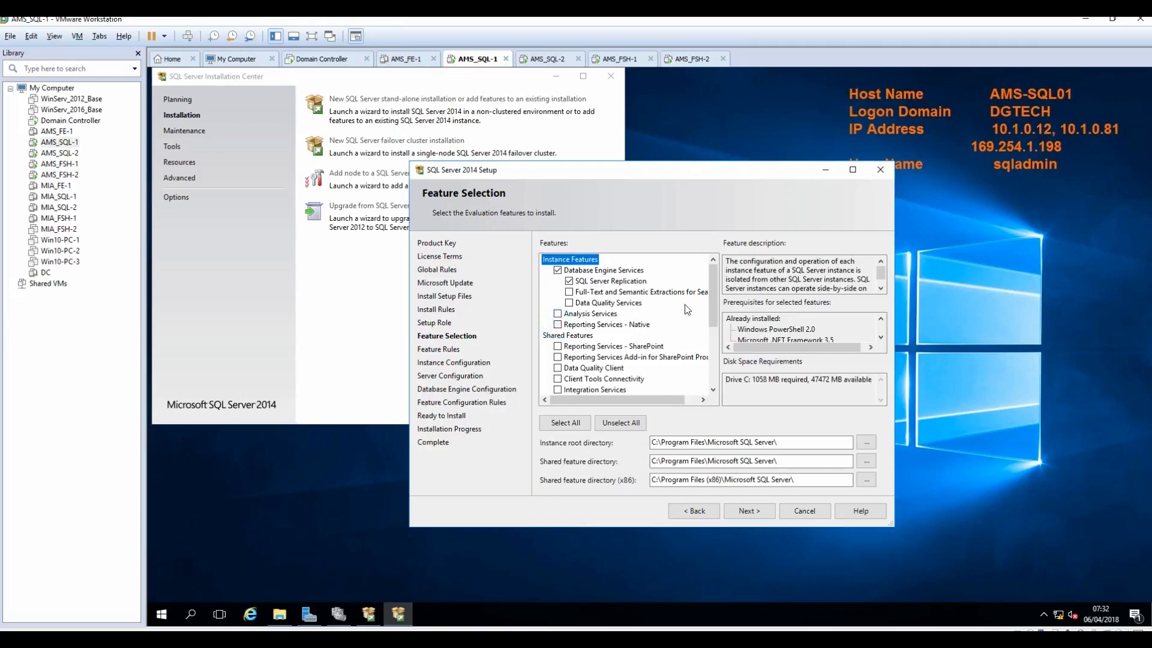
{"action": "scroll", "coordinate": [706, 324], "scroll_direction": "down", "scroll_amount": 1}
{"action": "scroll", "coordinate": [706, 324], "scroll_direction": "down", "scroll_amount": 3}
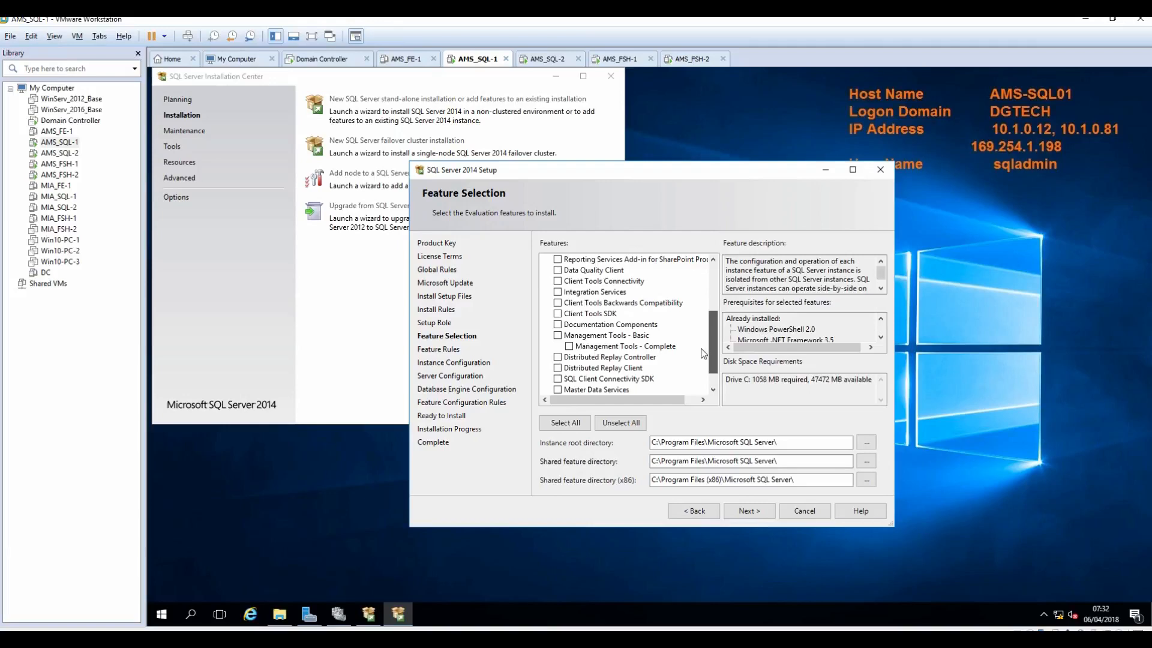
{"action": "scroll", "coordinate": [704, 359], "scroll_direction": "down", "scroll_amount": 1}
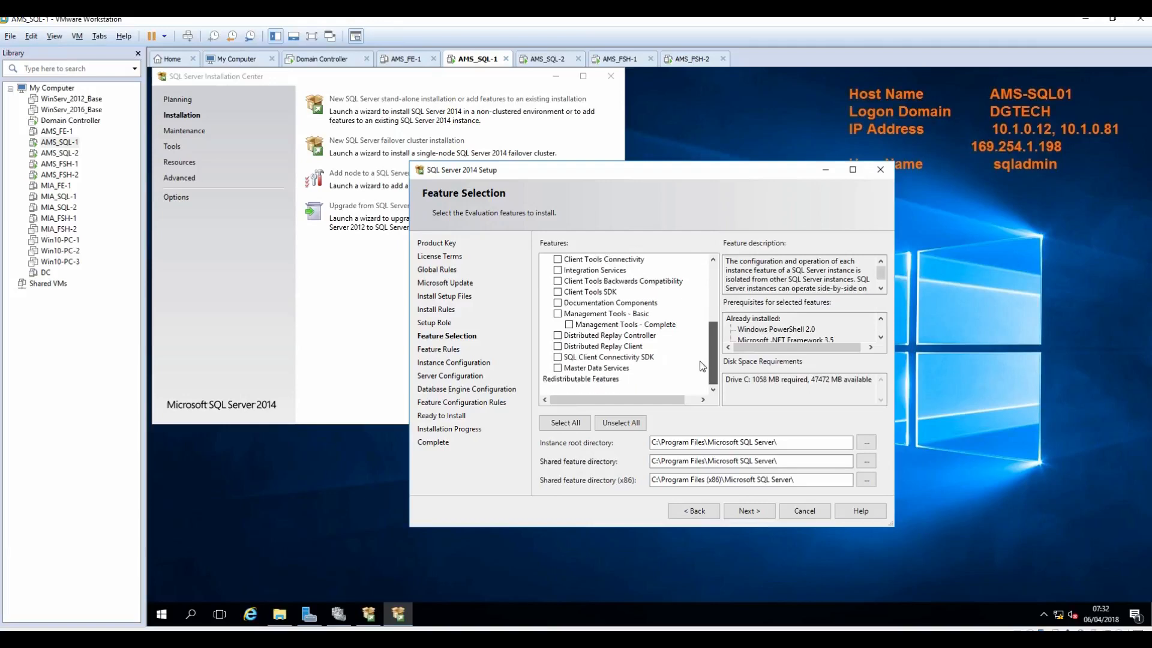
{"action": "left_click", "coordinate": [570, 324]}
Step: Move on from the Feature Selection page with these features selected
{"action": "left_click", "coordinate": [744, 517]}
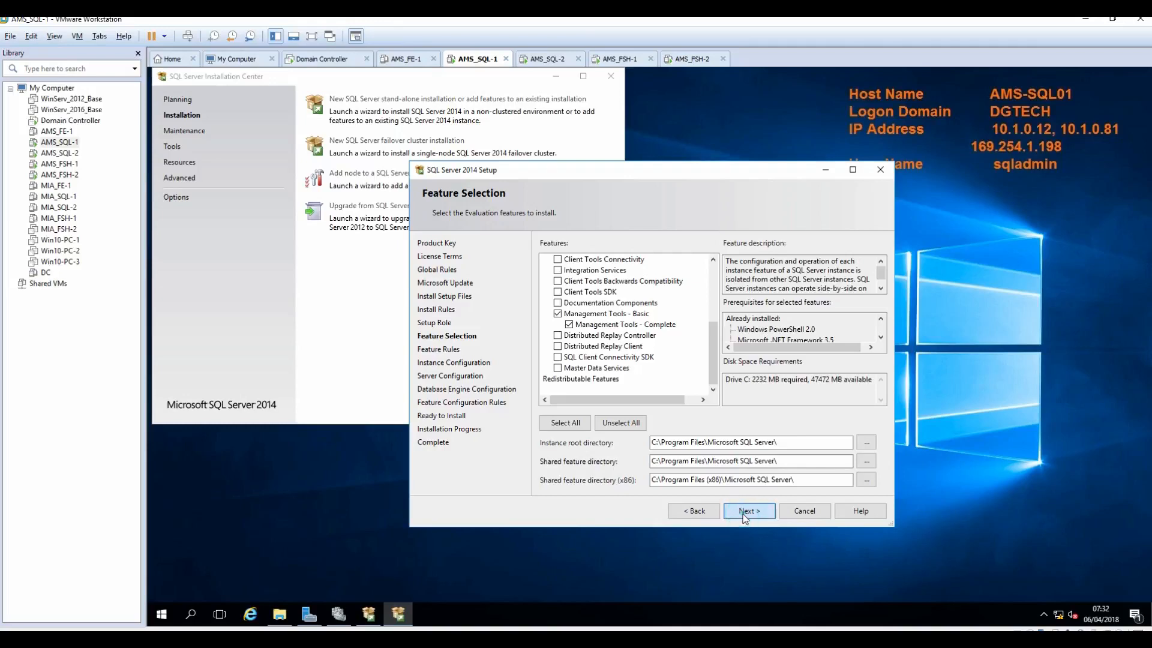
{"action": "left_click_drag", "start_coordinate": [713, 355], "coordinate": [710, 286]}
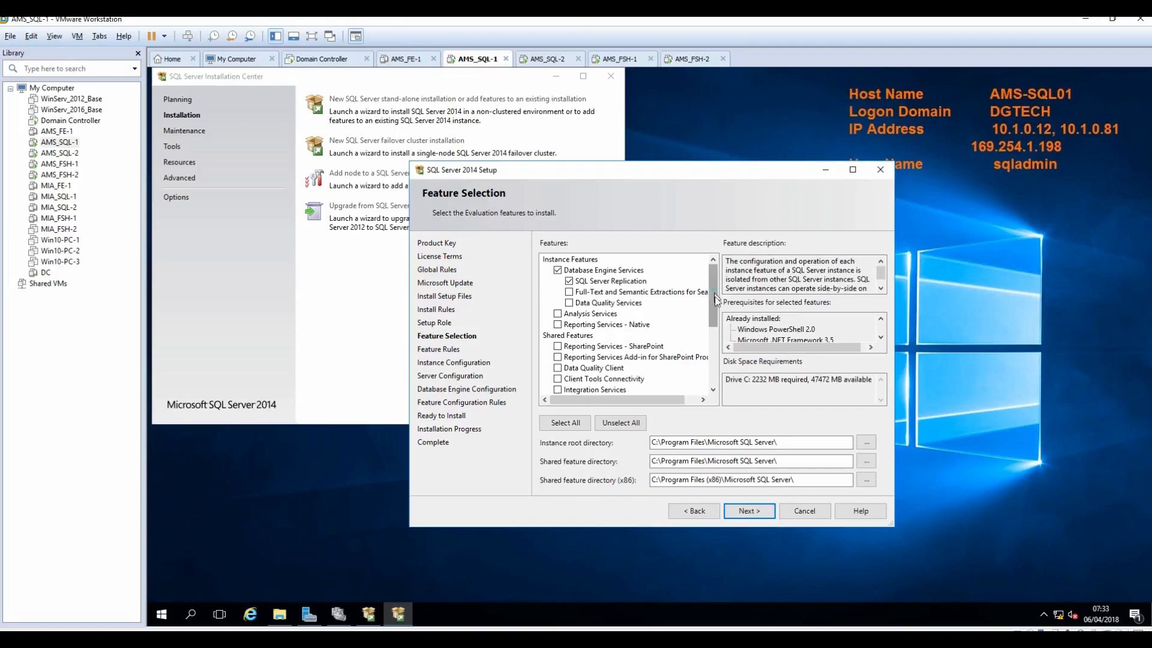
{"action": "scroll", "coordinate": [711, 324], "scroll_direction": "down", "scroll_amount": 4}
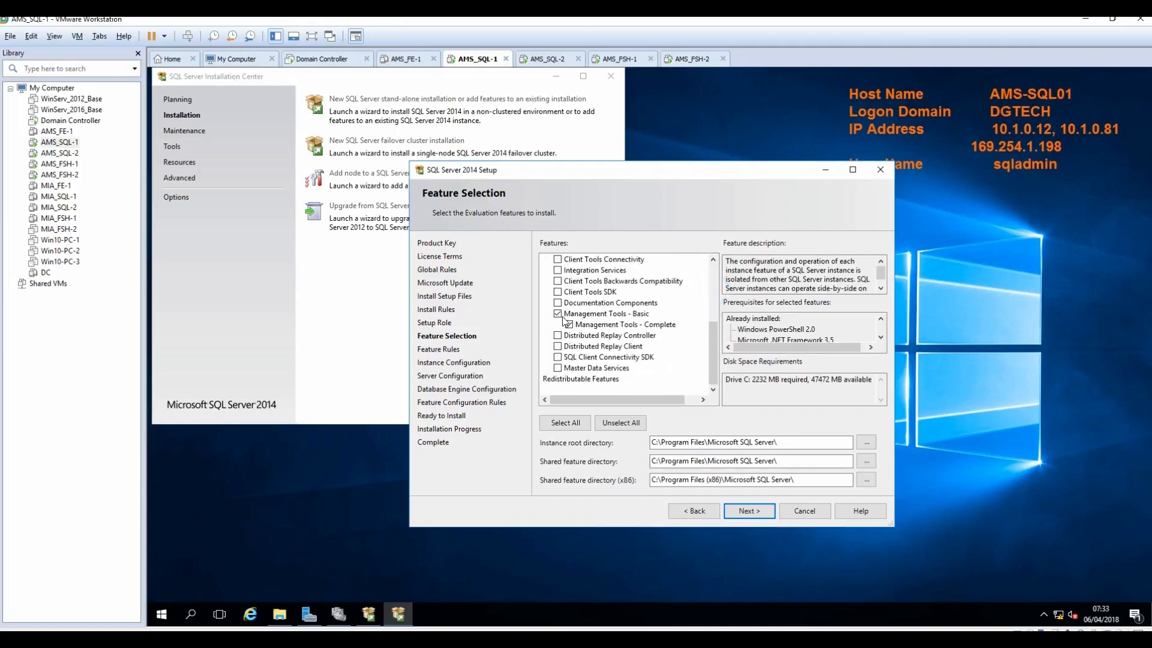
{"action": "left_click", "coordinate": [749, 510]}
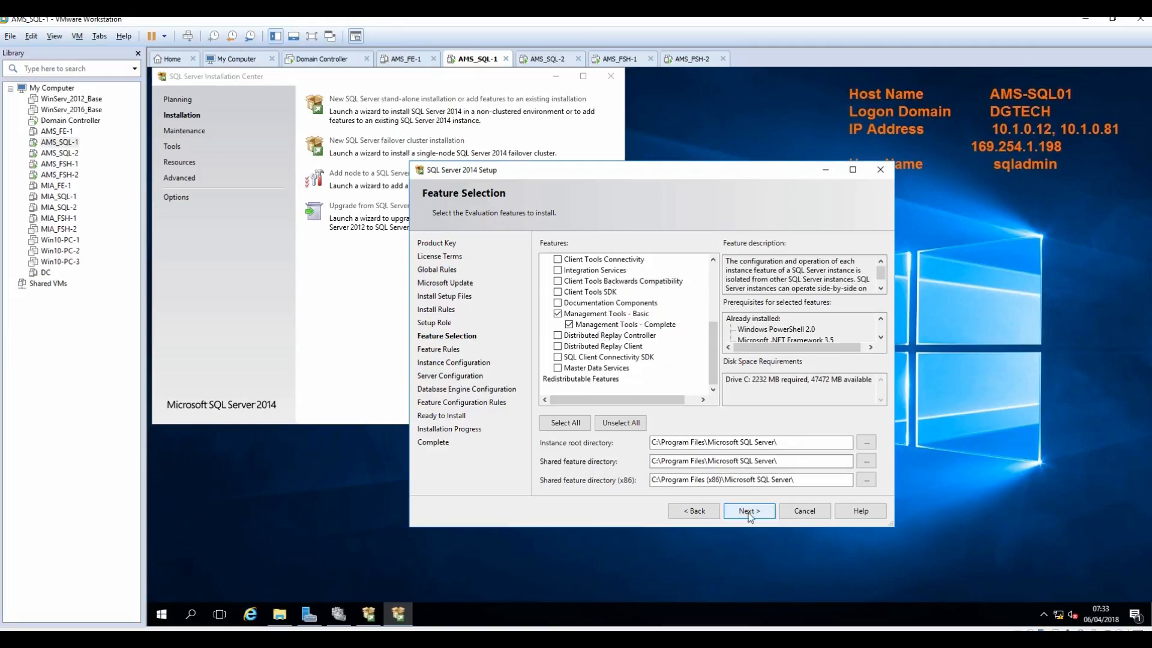
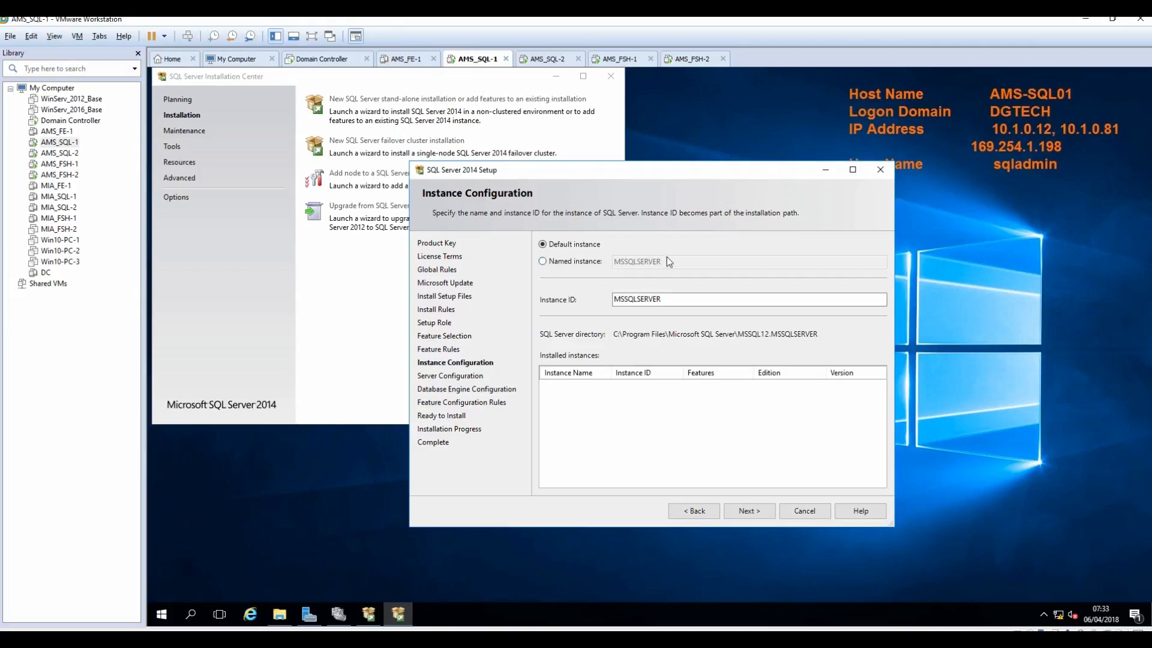
Step: Select Named instance on the Instance Configuration page and switch to the Notepad++ install notes
{"action": "left_click", "coordinate": [564, 261]}
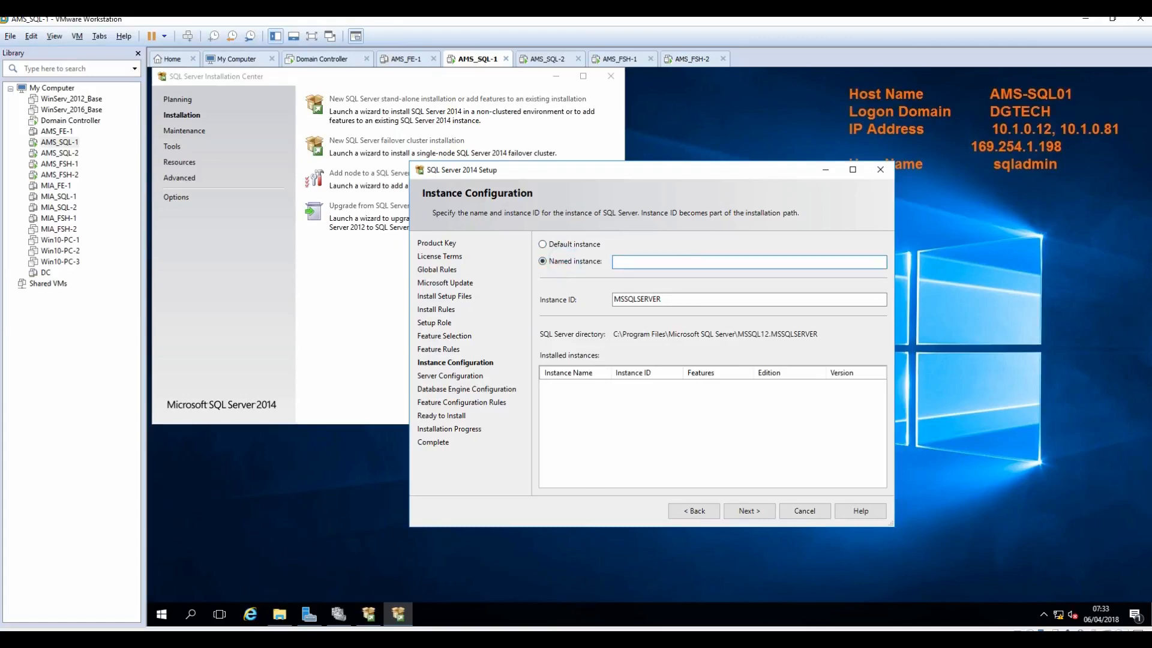
{"action": "left_click", "coordinate": [358, 639]}
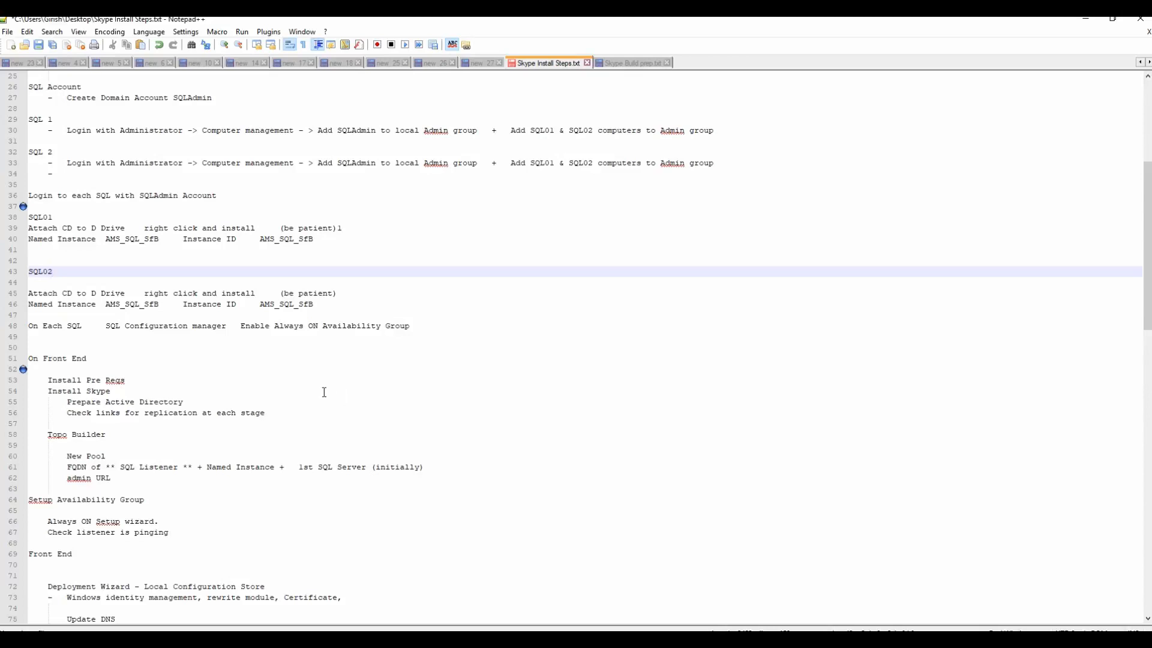
Step: Copy the instance name AMS_SQL_SfB from line 40 of the install notes
{"action": "double_click", "coordinate": [263, 239]}
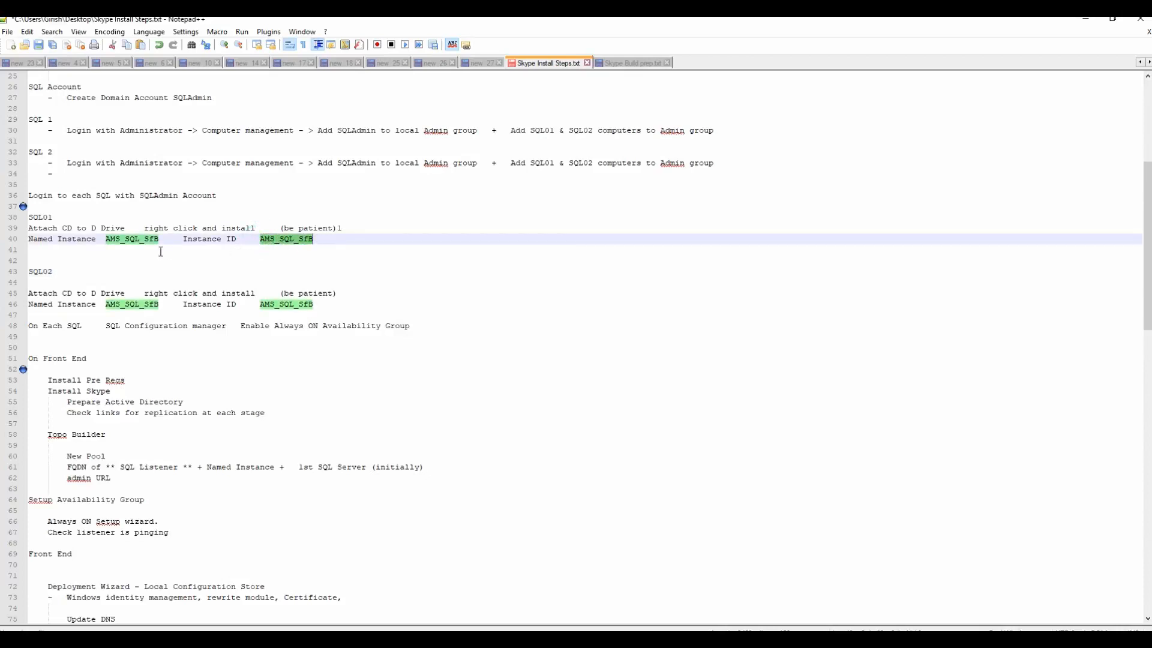
{"action": "right_click", "coordinate": [119, 240]}
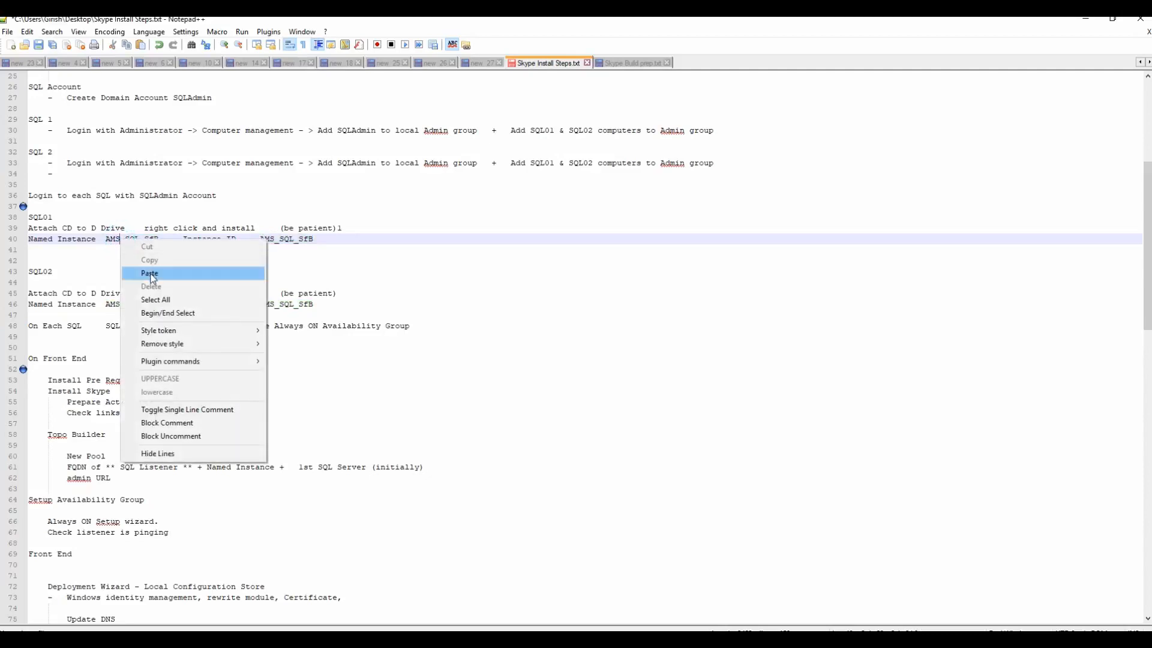
{"action": "left_click", "coordinate": [280, 261]}
{"action": "left_click_drag", "start_coordinate": [106, 239], "coordinate": [159, 239]}
{"action": "right_click", "coordinate": [148, 238]}
{"action": "left_click", "coordinate": [173, 259]}
Step: Paste AMS_SQL_SfB as the named instance so the Instance ID reads AMS_SQL_SFB, then continue
{"action": "left_click", "coordinate": [1083, 19]}
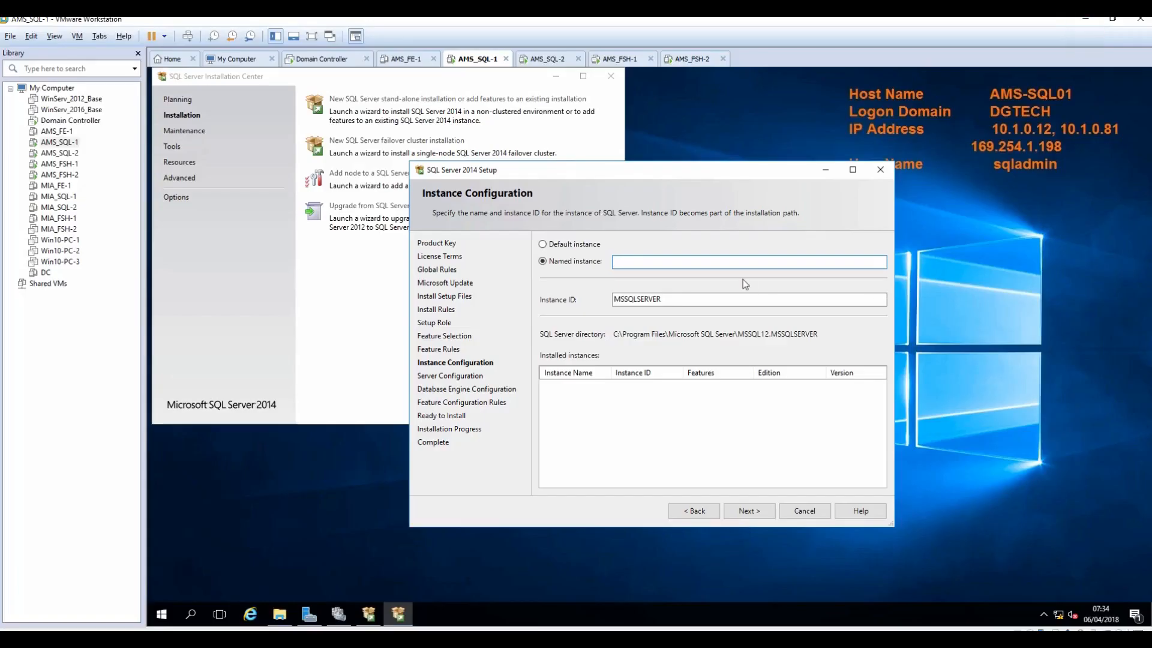
{"action": "key", "text": "ctrl+v"}
{"action": "key", "text": "Tab"}
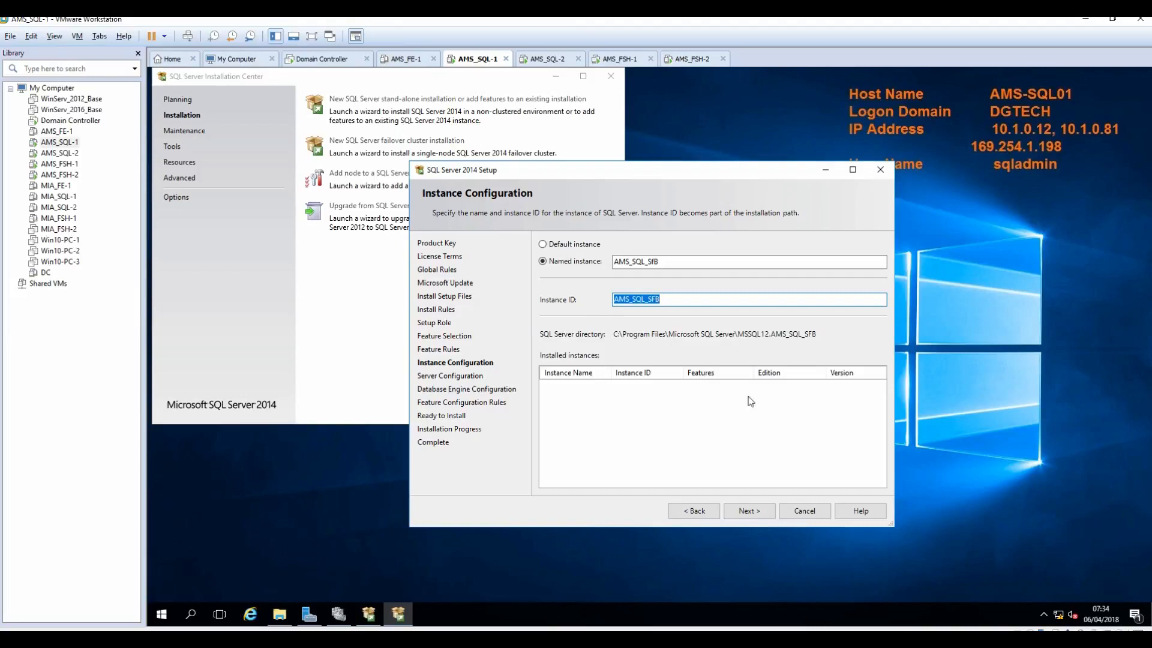
{"action": "left_click", "coordinate": [745, 512]}
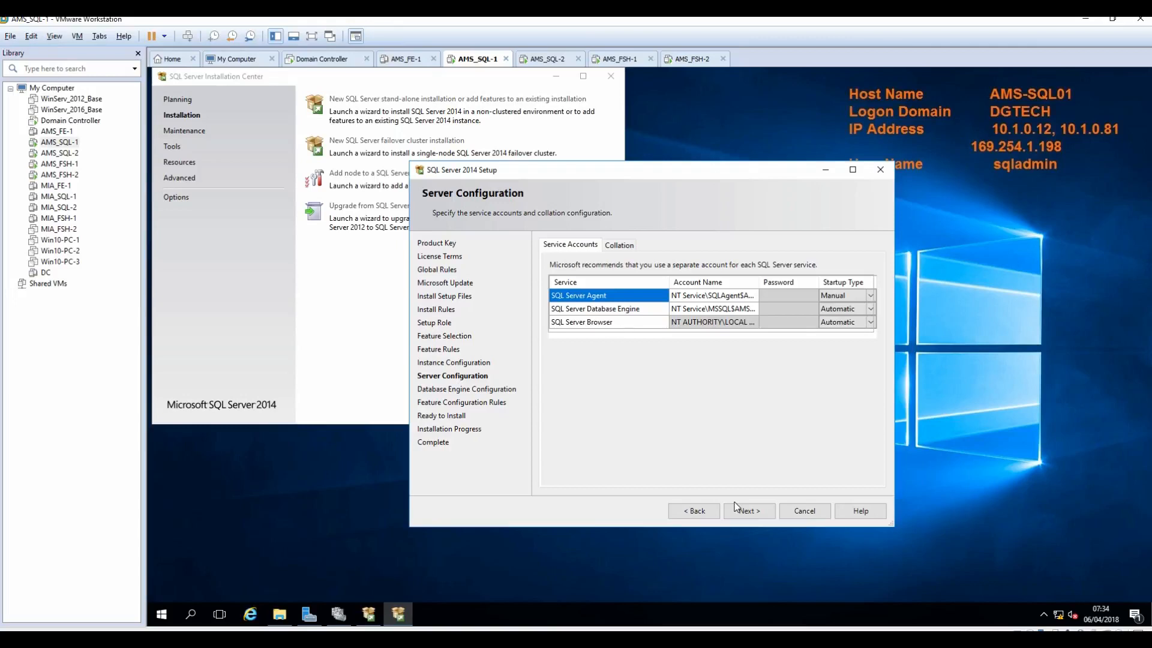
Step: Set SQL Server Agent to start Automatically under DGTech\SQLAdmin with its password
{"action": "left_click", "coordinate": [871, 297]}
{"action": "left_click", "coordinate": [837, 307]}
{"action": "left_click", "coordinate": [717, 295]}
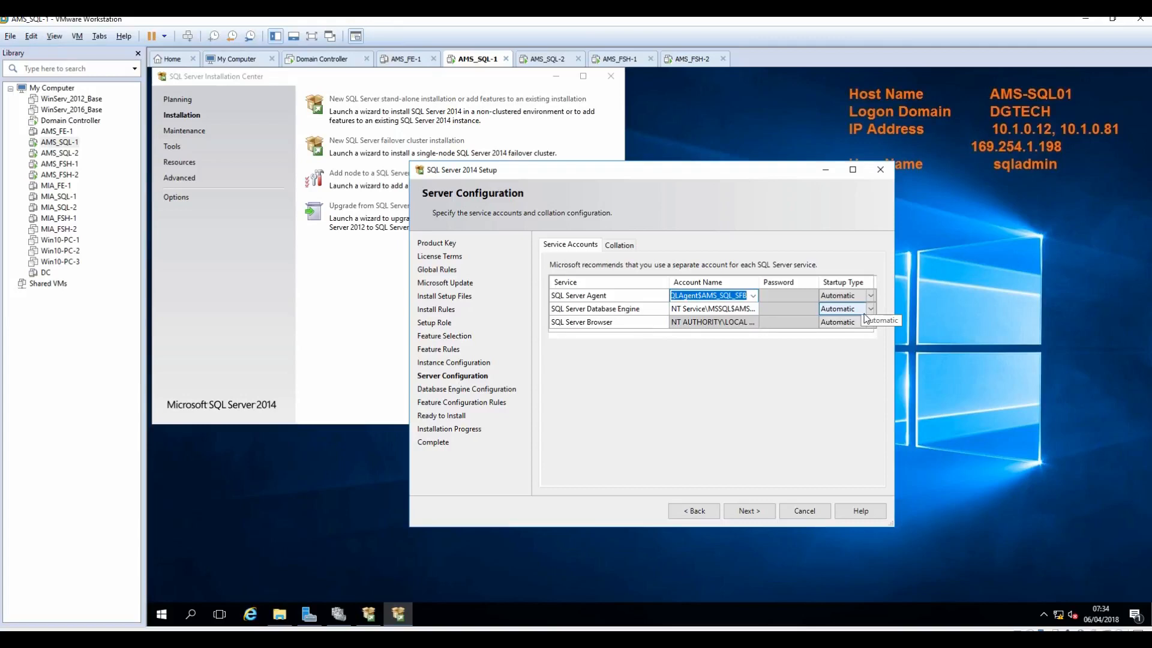
{"action": "type", "text": "DGT"}
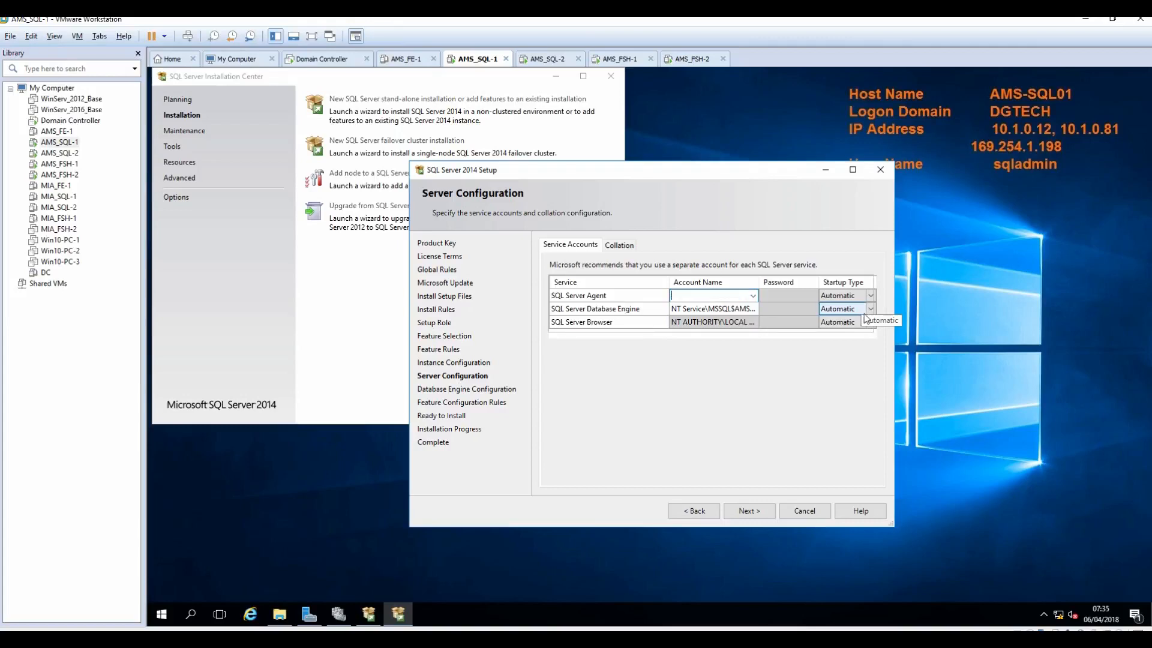
{"action": "type", "text": "ech\\SQLA"}
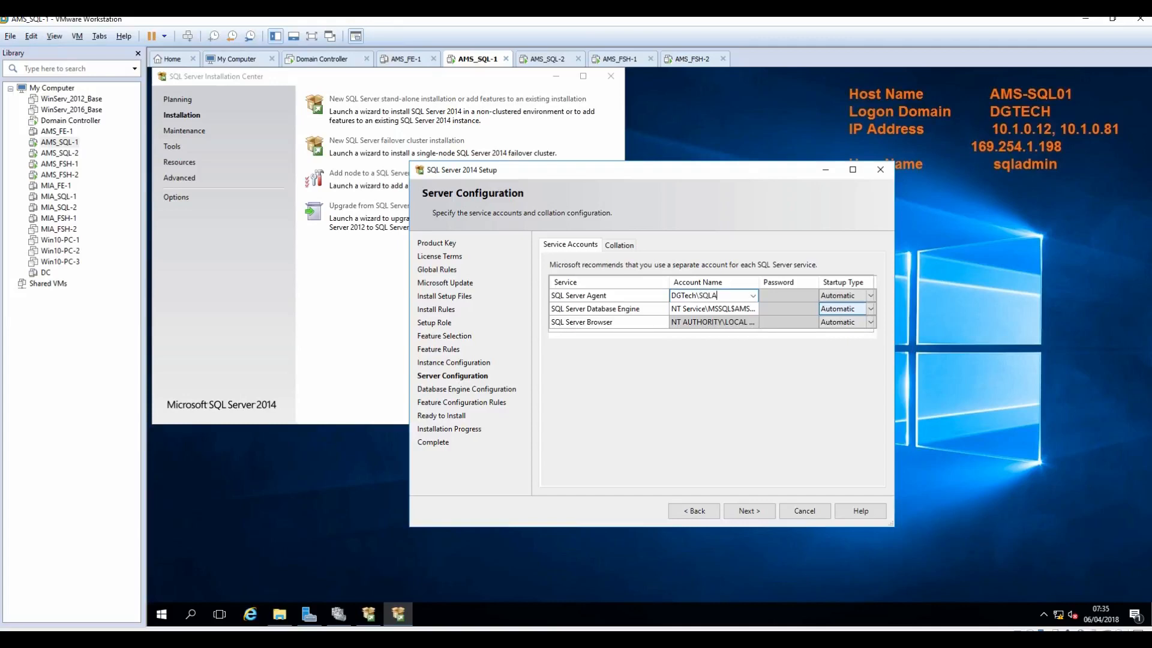
{"action": "type", "text": "dmin"}
{"action": "key", "text": "Tab"}
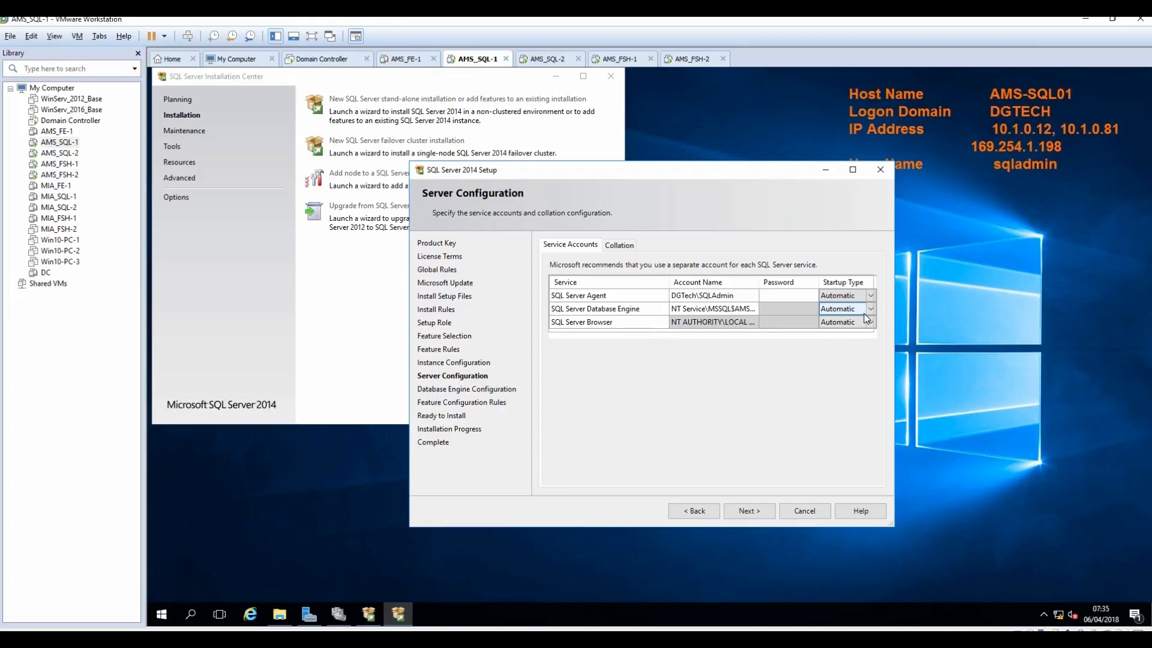
{"action": "type", "text": "••••••••••"}
Step: Run the Database Engine service under DGTech\SQLAdmin with its password, then continue
{"action": "key", "text": "Tab"}
{"action": "key", "text": "Tab"}
{"action": "key", "text": "Tab"}
{"action": "type", "text": "DGTE"}
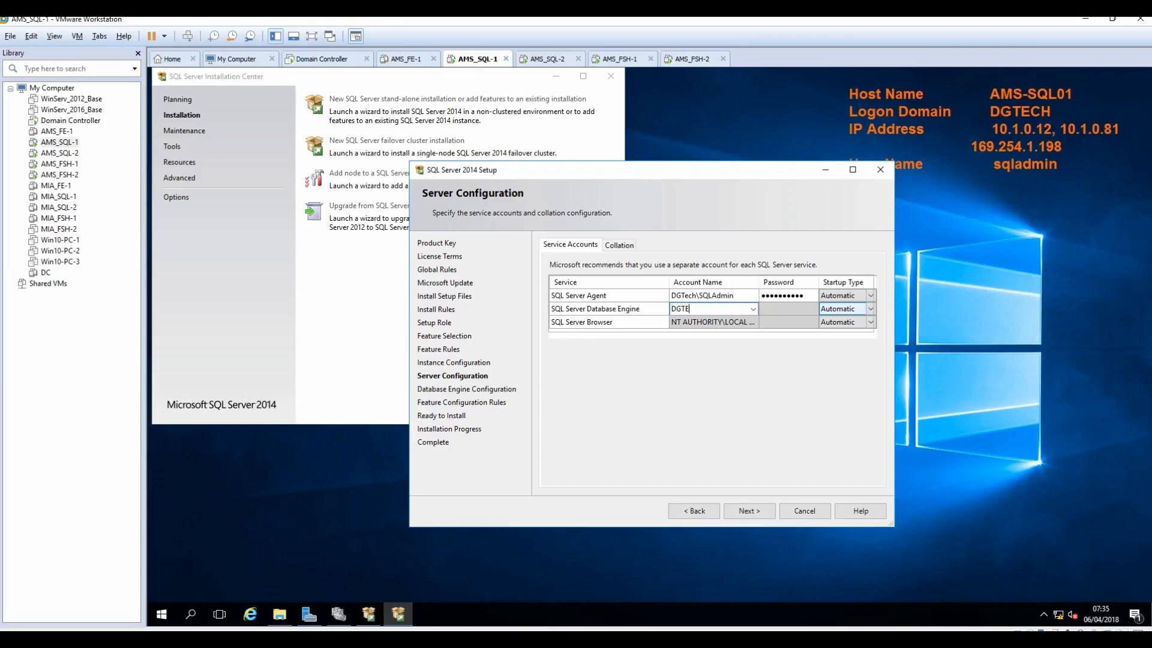
{"action": "type", "text": "ch\\SQLAdmn"}
{"action": "key", "text": "Tab"}
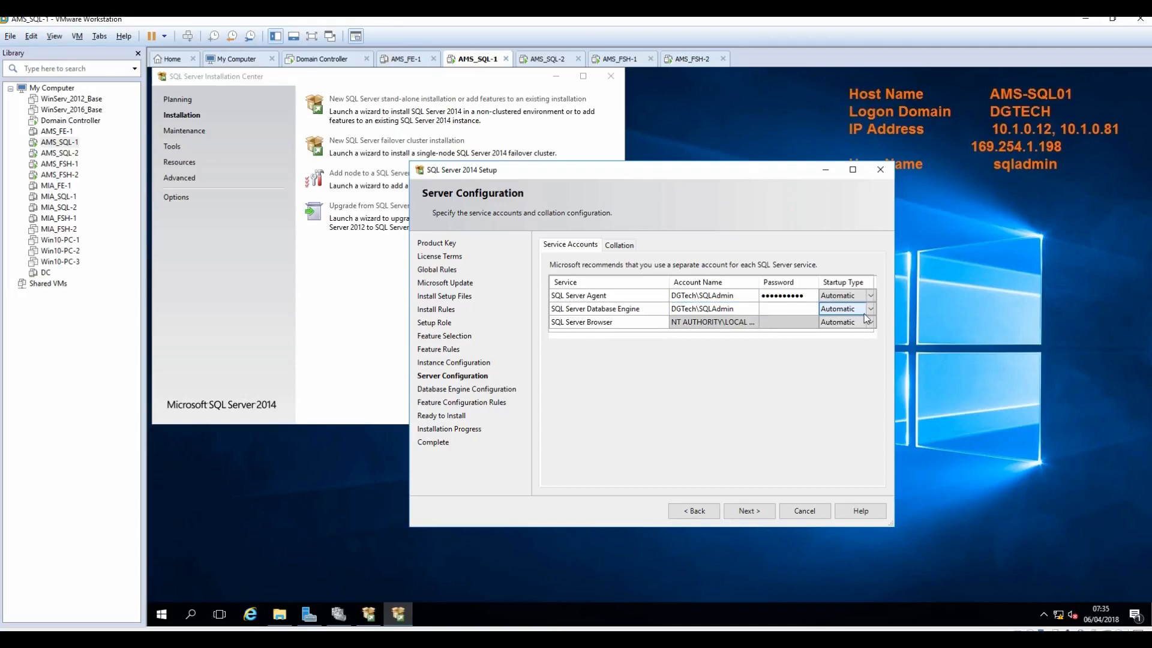
{"action": "type", "text": "********"}
{"action": "key", "text": "BackSpace"}
{"action": "key", "text": "BackSpace"}
{"action": "key", "text": "BackSpace"}
{"action": "key", "text": "BackSpace"}
{"action": "key", "text": "BackSpace"}
{"action": "key", "text": "BackSpace"}
{"action": "key", "text": "BackSpace"}
{"action": "key", "text": "BackSpace"}
{"action": "type", "text": "**********"}
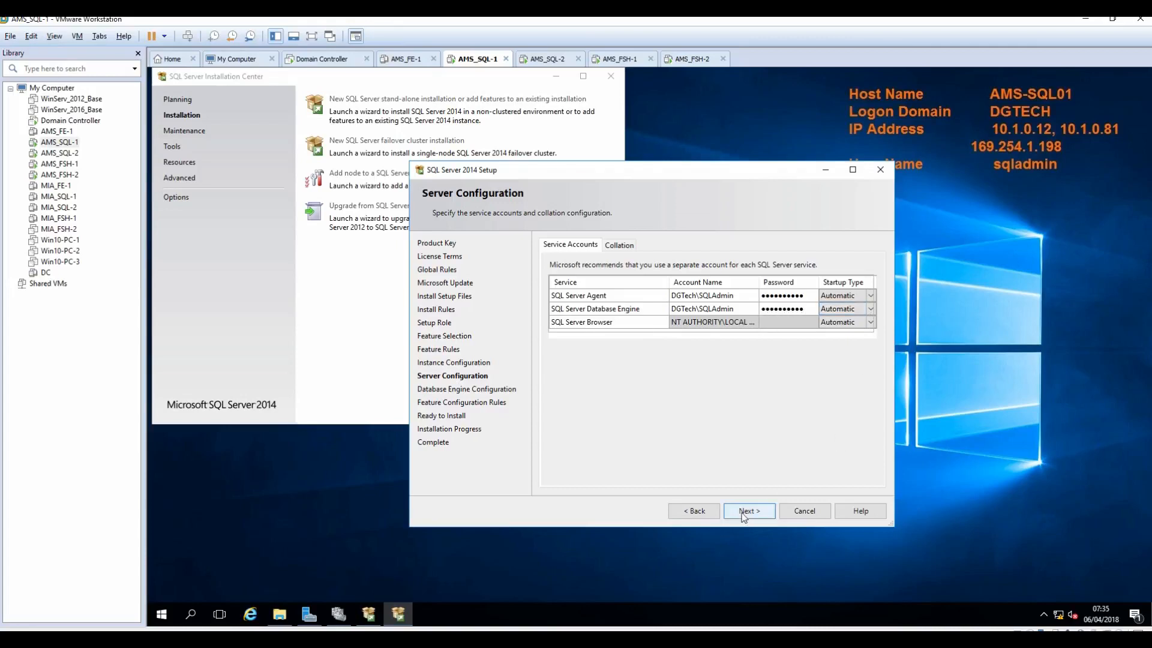
{"action": "left_click", "coordinate": [612, 247]}
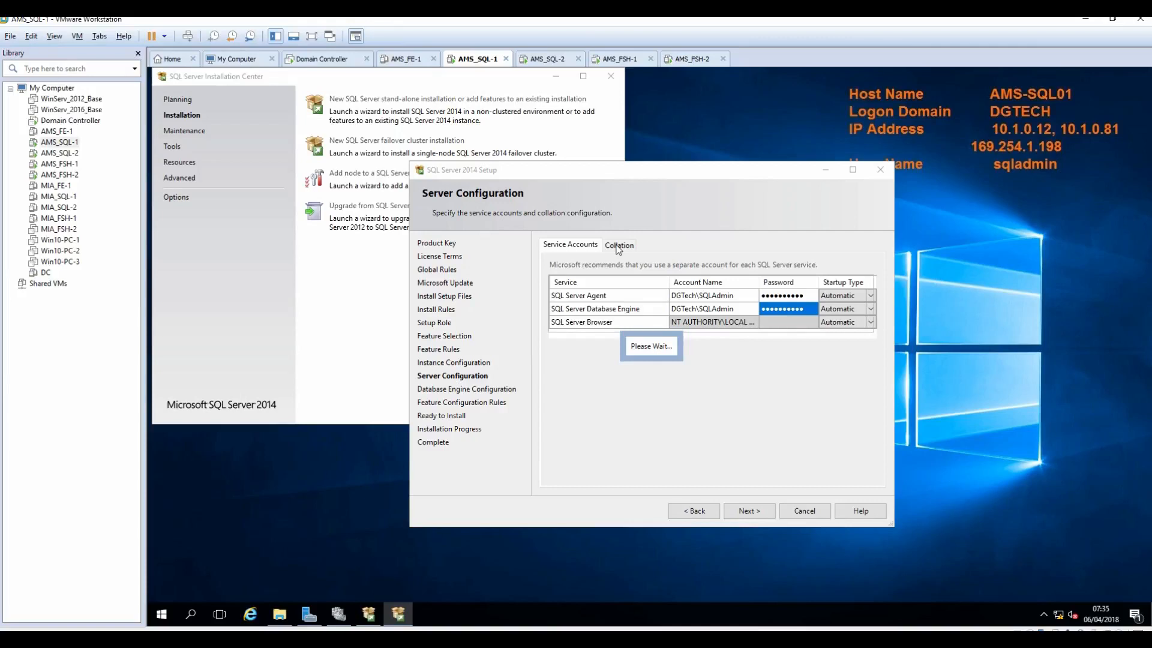
{"action": "left_click", "coordinate": [747, 510]}
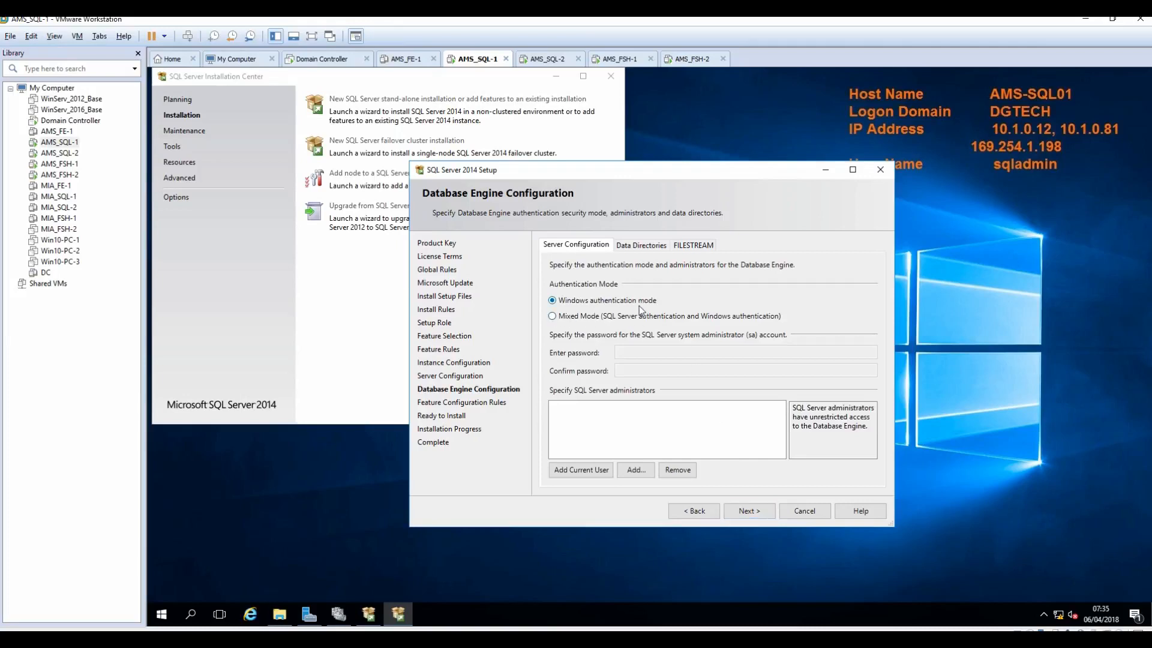
Step: Add the current user and the domain Administrator as SQL Server administrators
{"action": "left_click", "coordinate": [573, 471]}
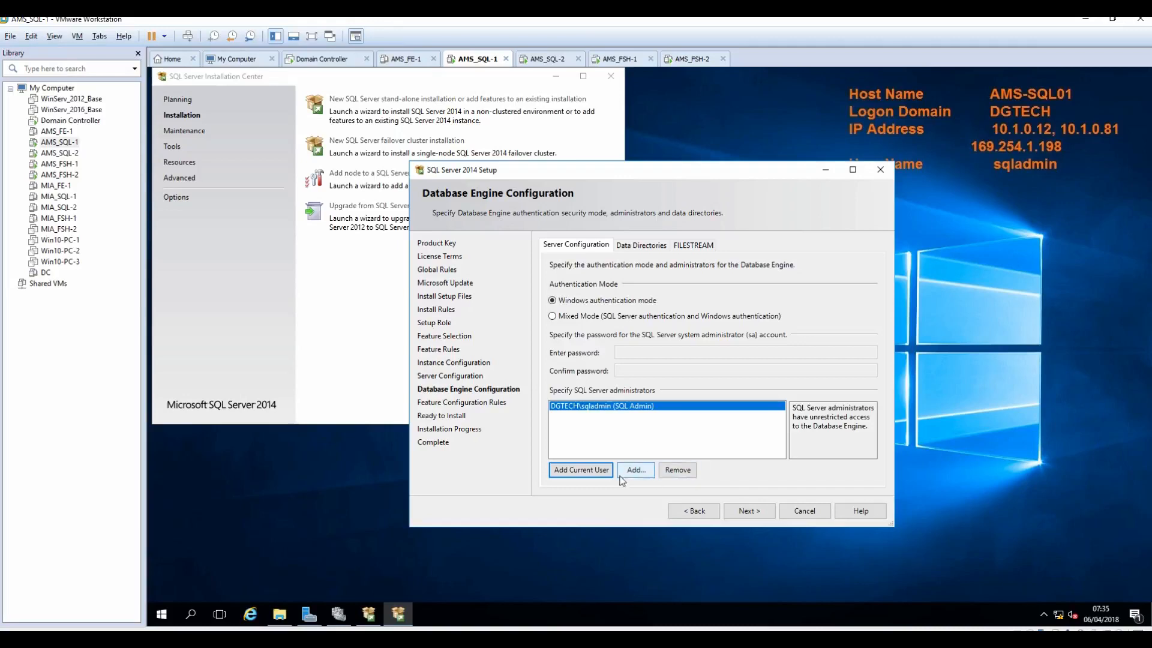
{"action": "left_click", "coordinate": [634, 474]}
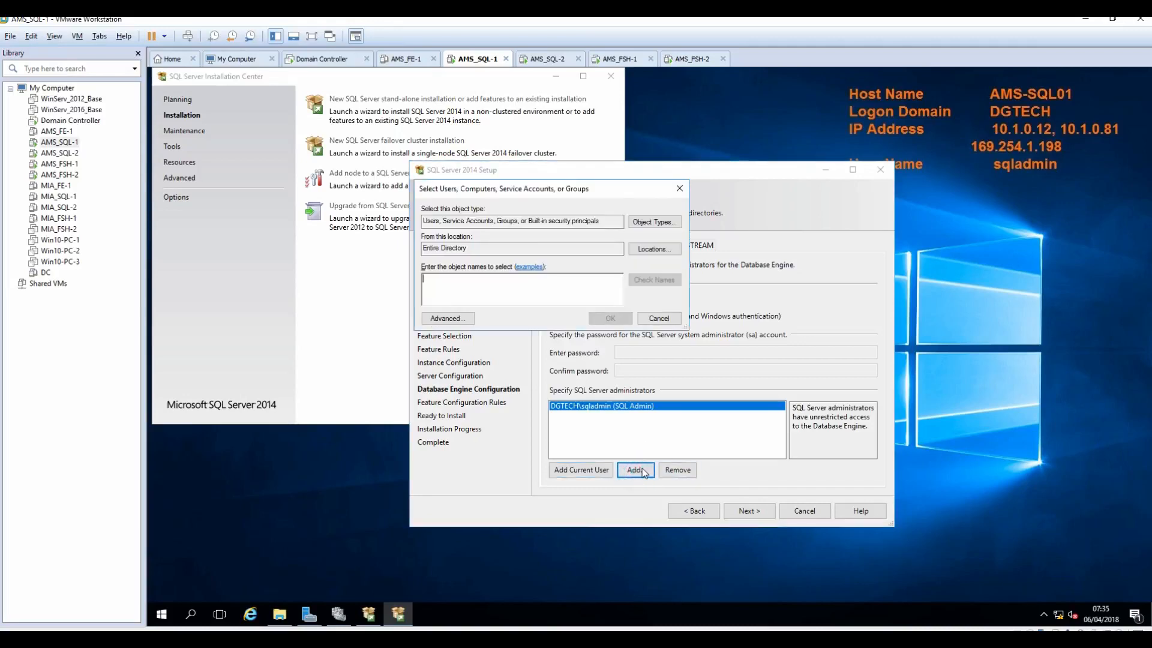
{"action": "type", "text": "adminis"}
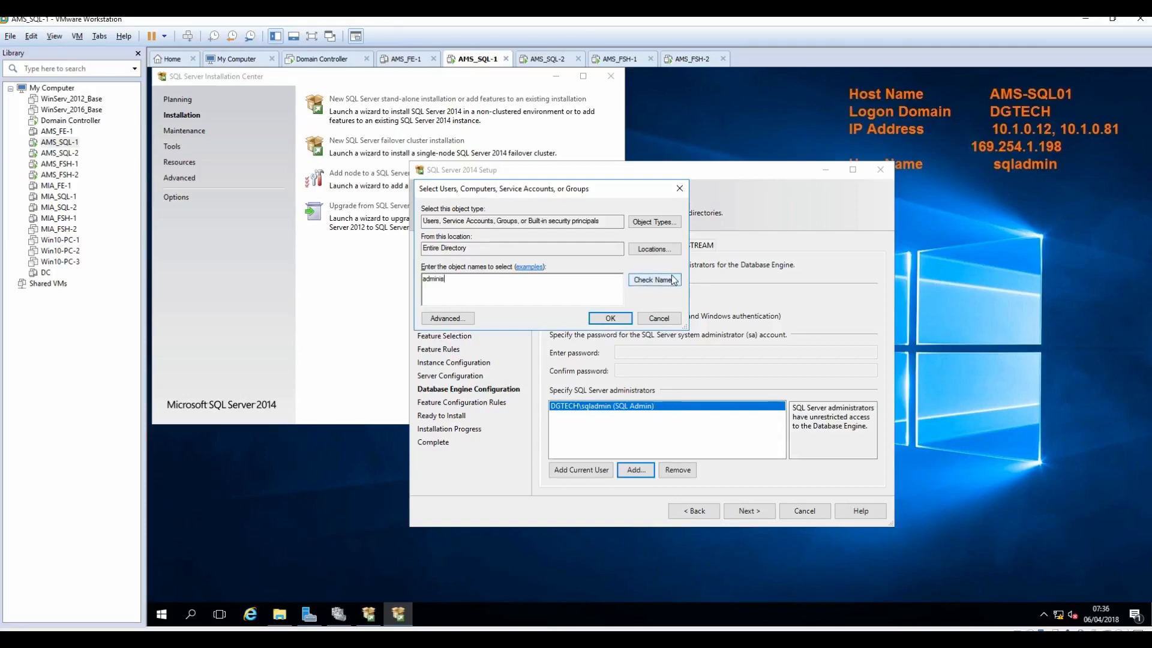
{"action": "left_click", "coordinate": [654, 280]}
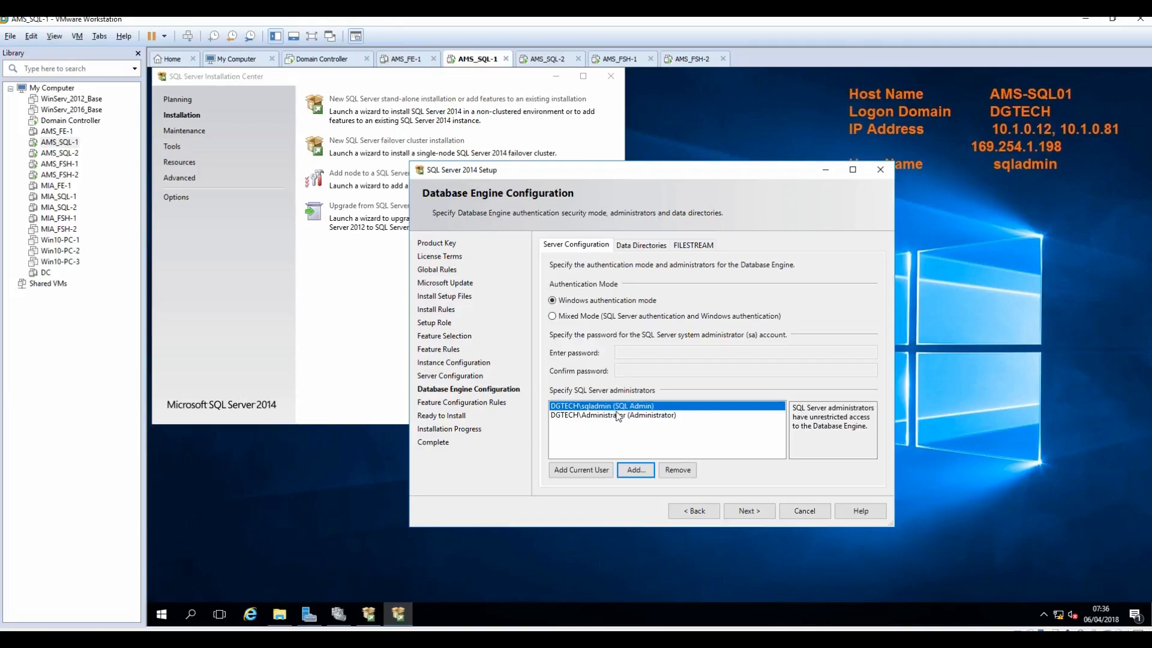
Step: Review the Data Directories and FILESTREAM settings, then continue to Ready to Install
{"action": "left_click", "coordinate": [630, 246]}
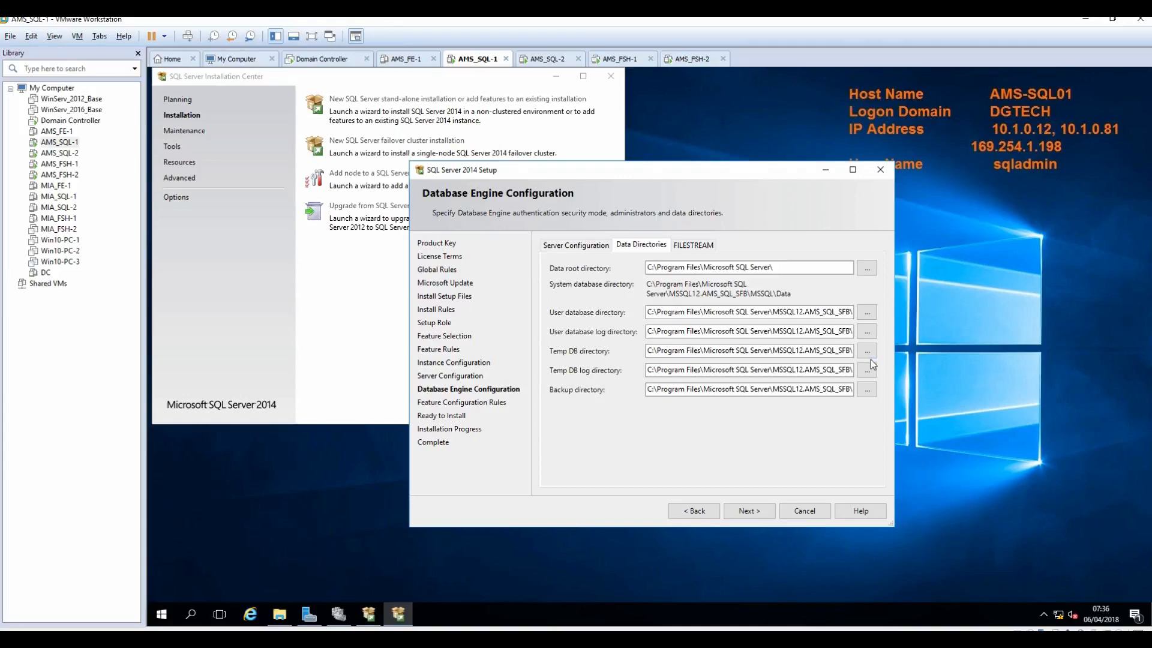
{"action": "left_click", "coordinate": [693, 246]}
{"action": "left_click", "coordinate": [635, 245]}
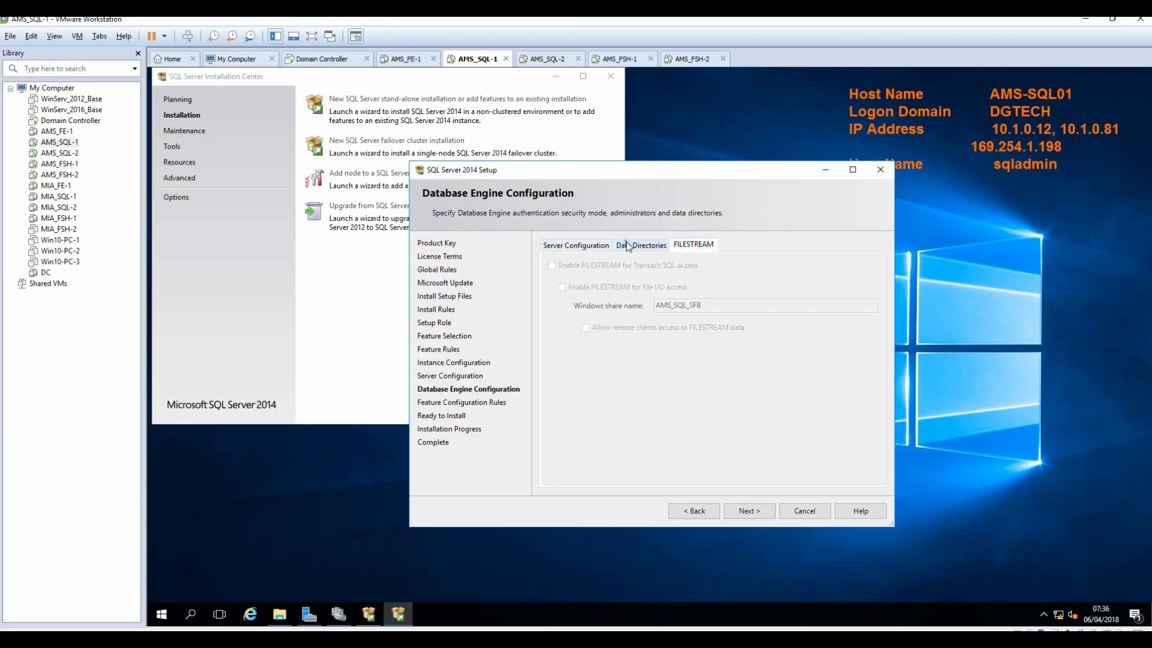
{"action": "left_click", "coordinate": [571, 246]}
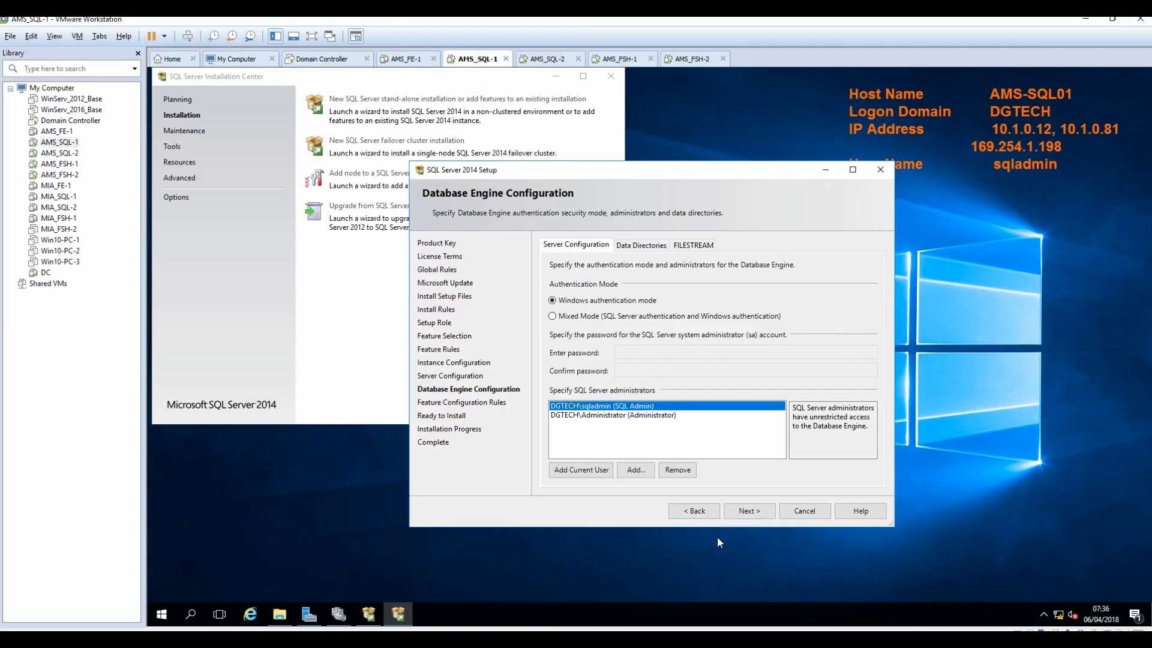
{"action": "left_click", "coordinate": [742, 512]}
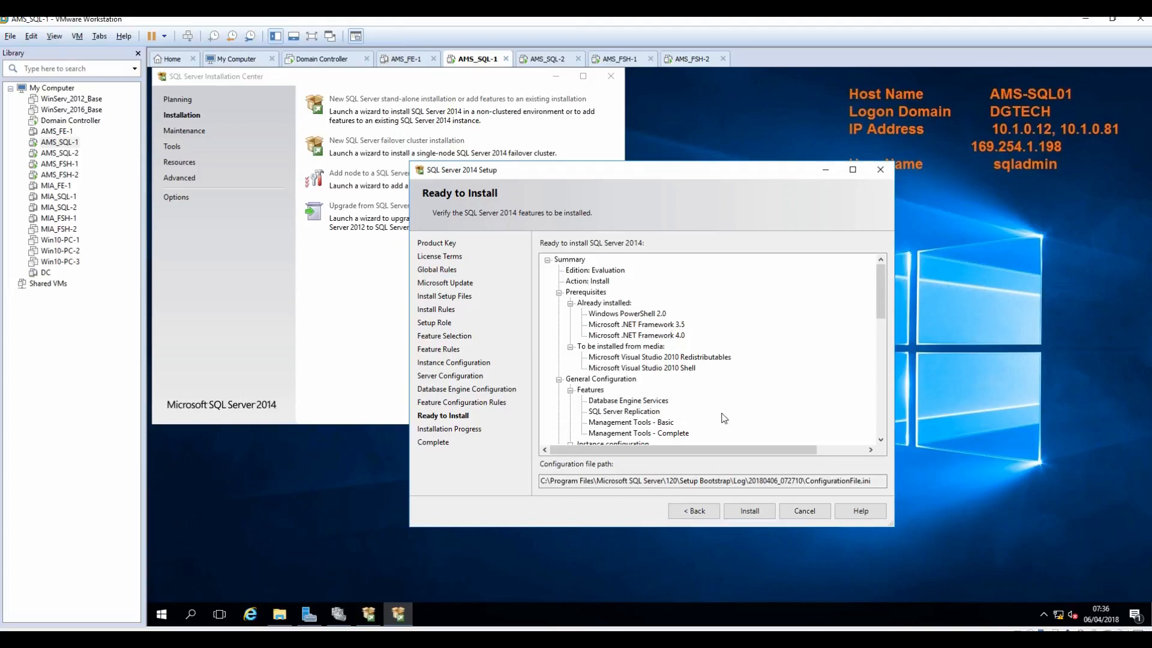
Step: Start the SQL Server 2014 install on AMS-SQL01, then switch to the AMS_SQL-2 VM
{"action": "left_click", "coordinate": [748, 513]}
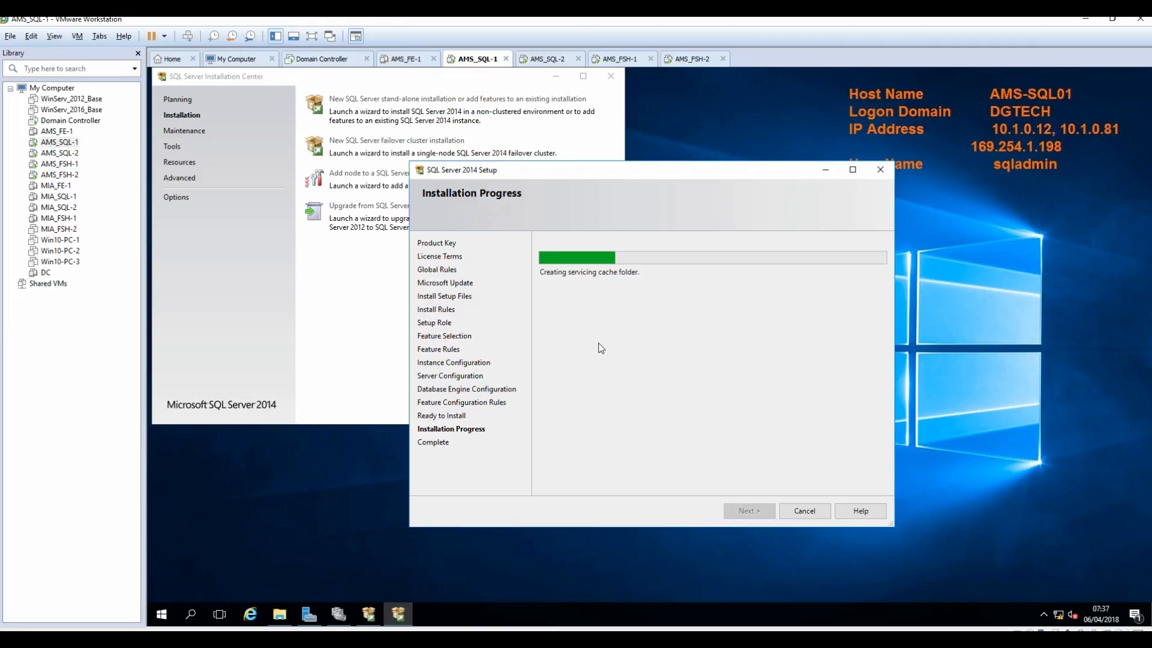
{"action": "left_click", "coordinate": [543, 65]}
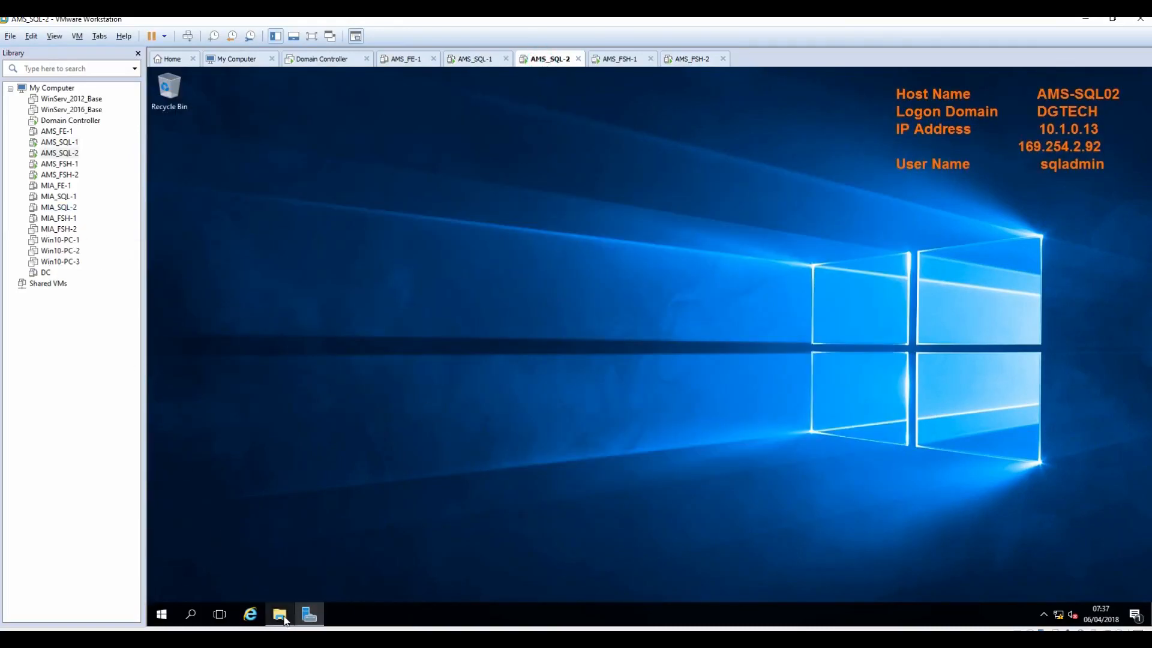
Step: Run Install from the SQL2014 DVD on AMS-SQL02, approve UAC, and show the Installation options
{"action": "mouse_move", "coordinate": [283, 618]}
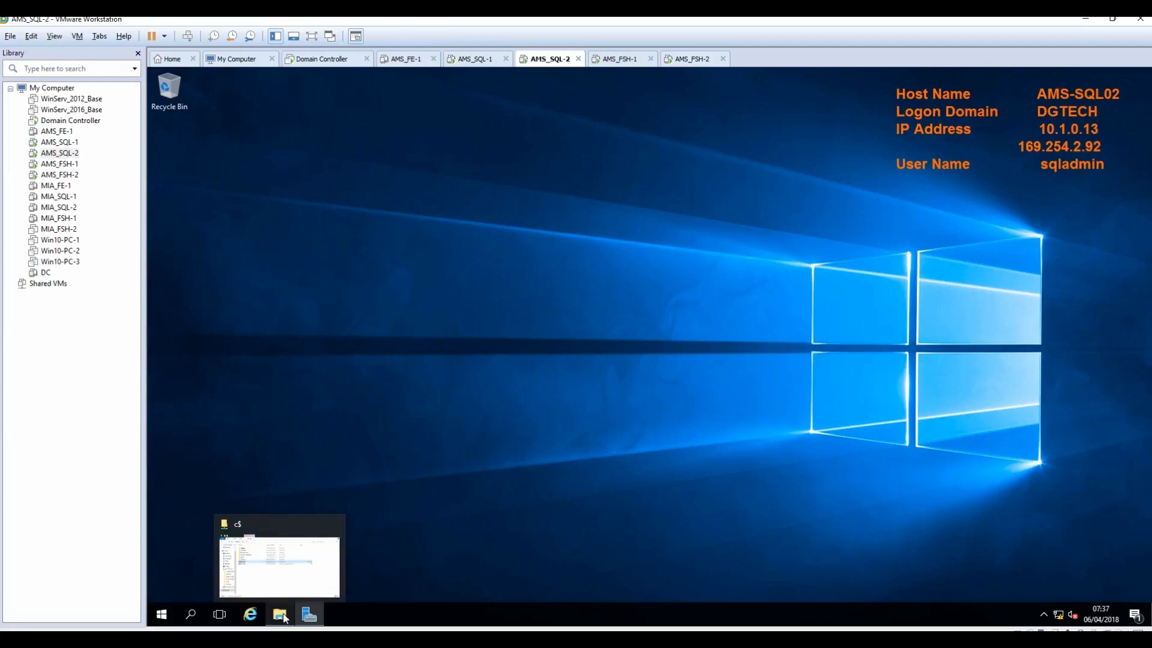
{"action": "left_click", "coordinate": [276, 579]}
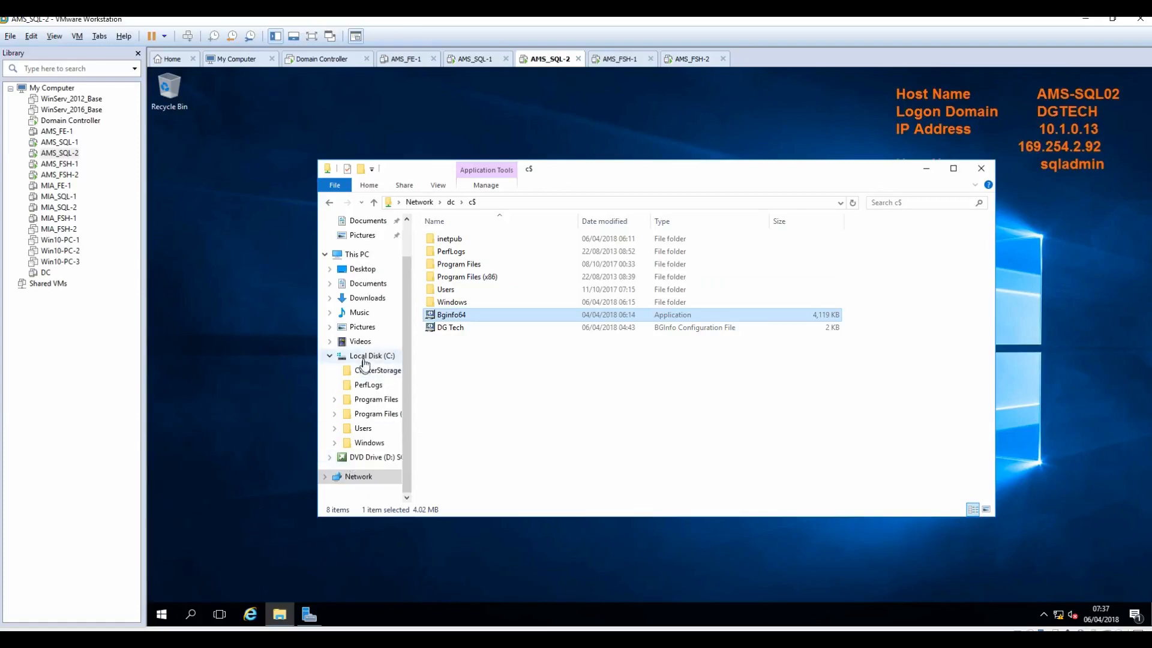
{"action": "left_click", "coordinate": [358, 254]}
{"action": "right_click", "coordinate": [775, 337]}
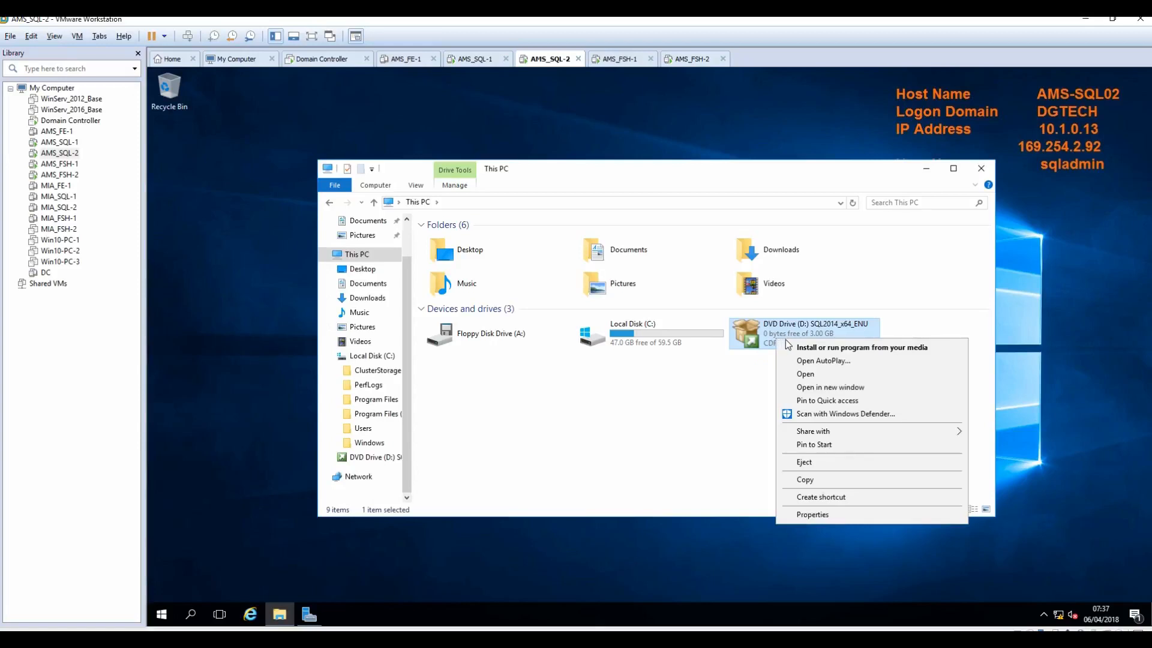
{"action": "left_click", "coordinate": [814, 349]}
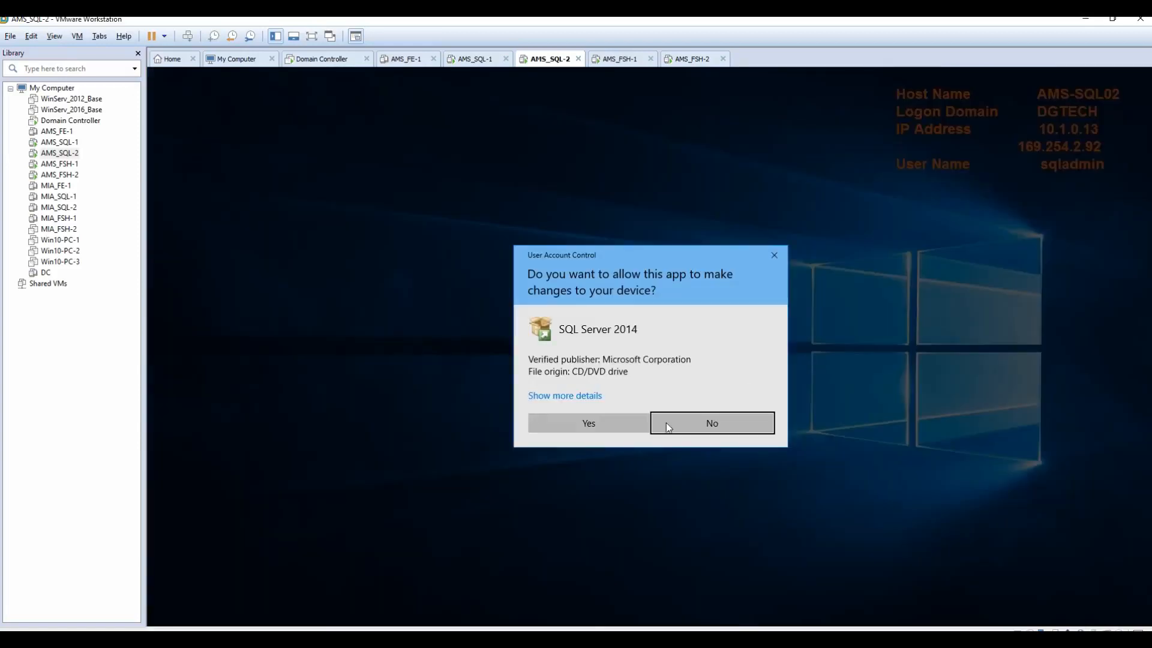
{"action": "left_click", "coordinate": [593, 426]}
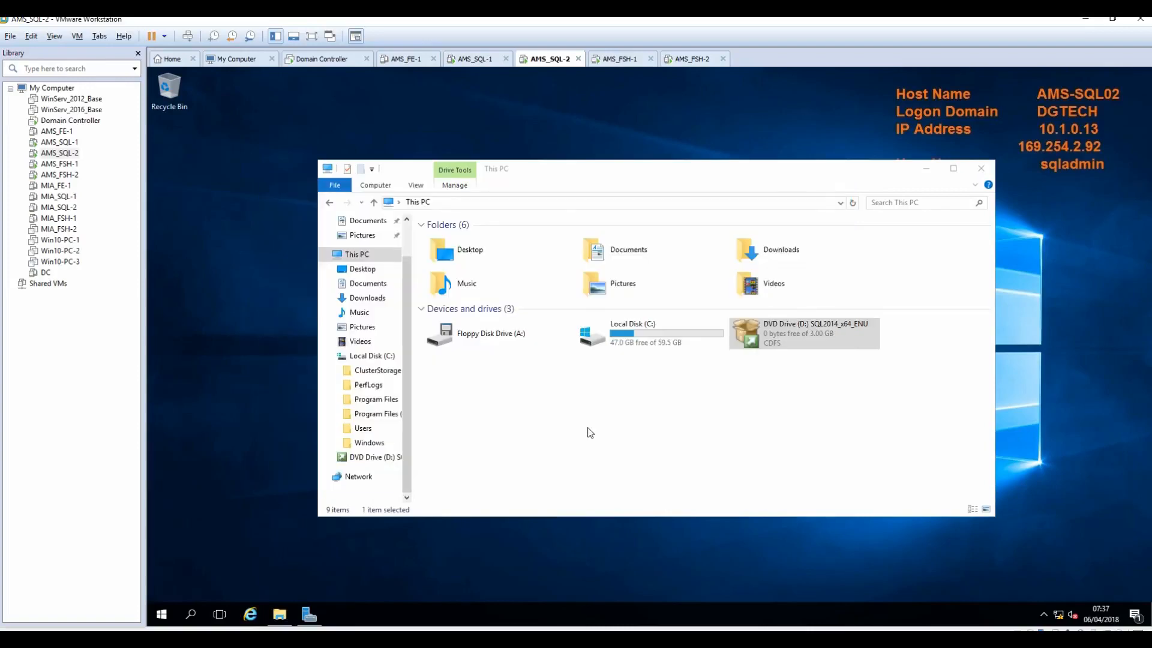
{"action": "left_click", "coordinate": [183, 119]}
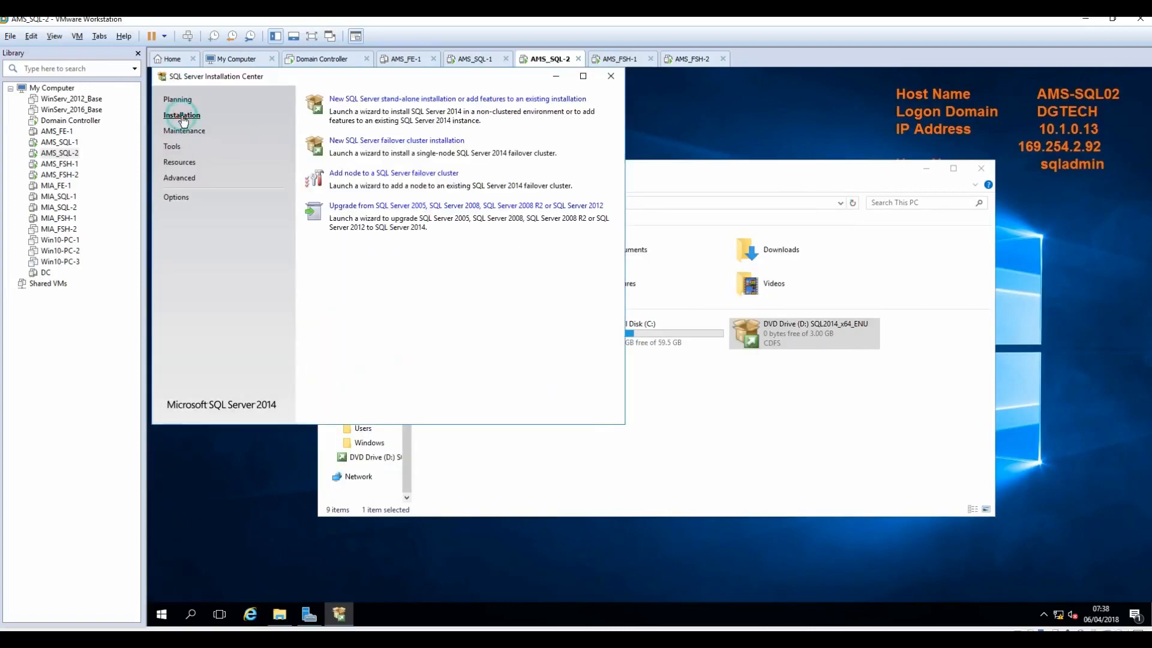
Step: Start a new stand-alone installation on the Evaluation edition and accept the license terms
{"action": "left_click", "coordinate": [391, 103]}
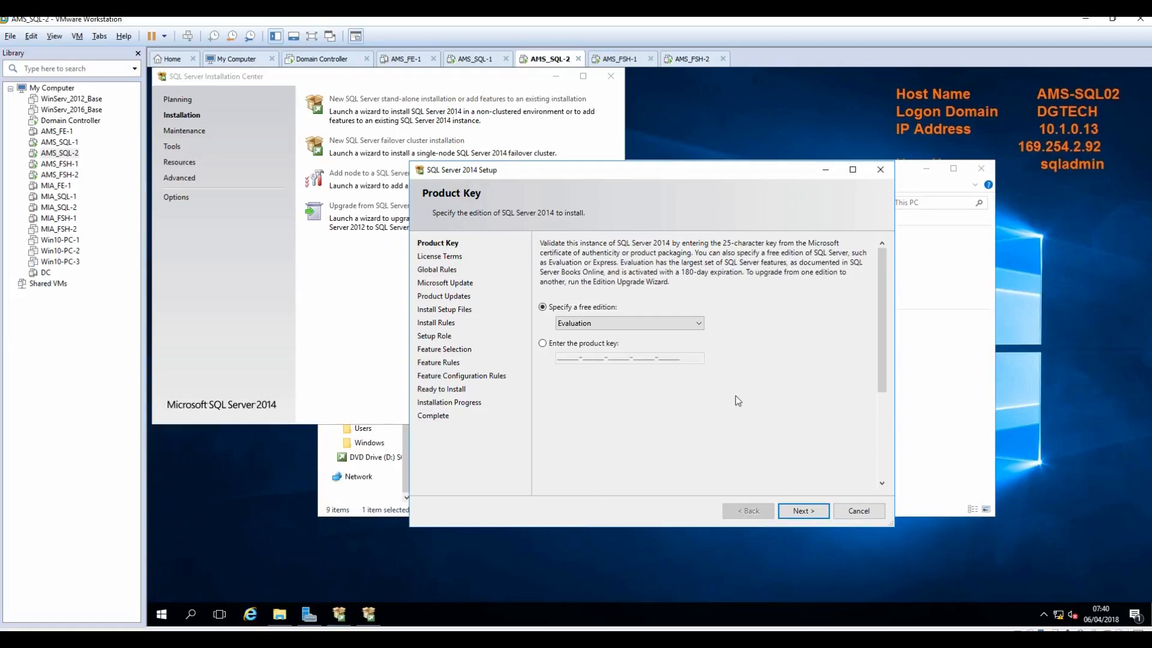
{"action": "left_click", "coordinate": [802, 513]}
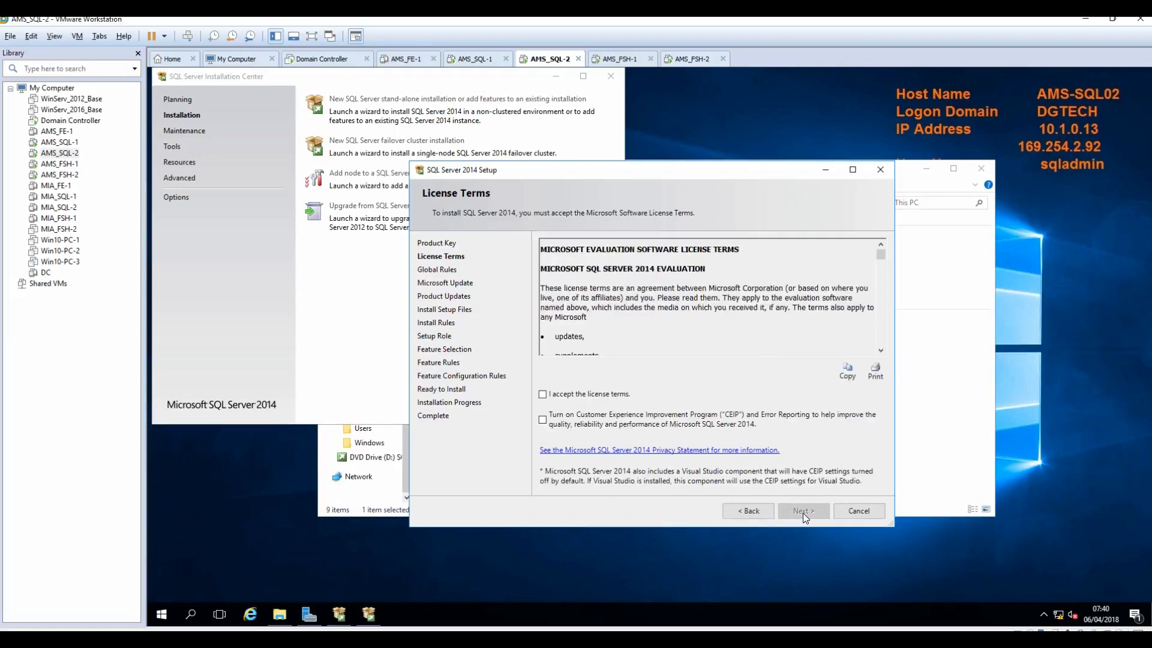
{"action": "left_click", "coordinate": [603, 394]}
{"action": "left_click", "coordinate": [802, 513]}
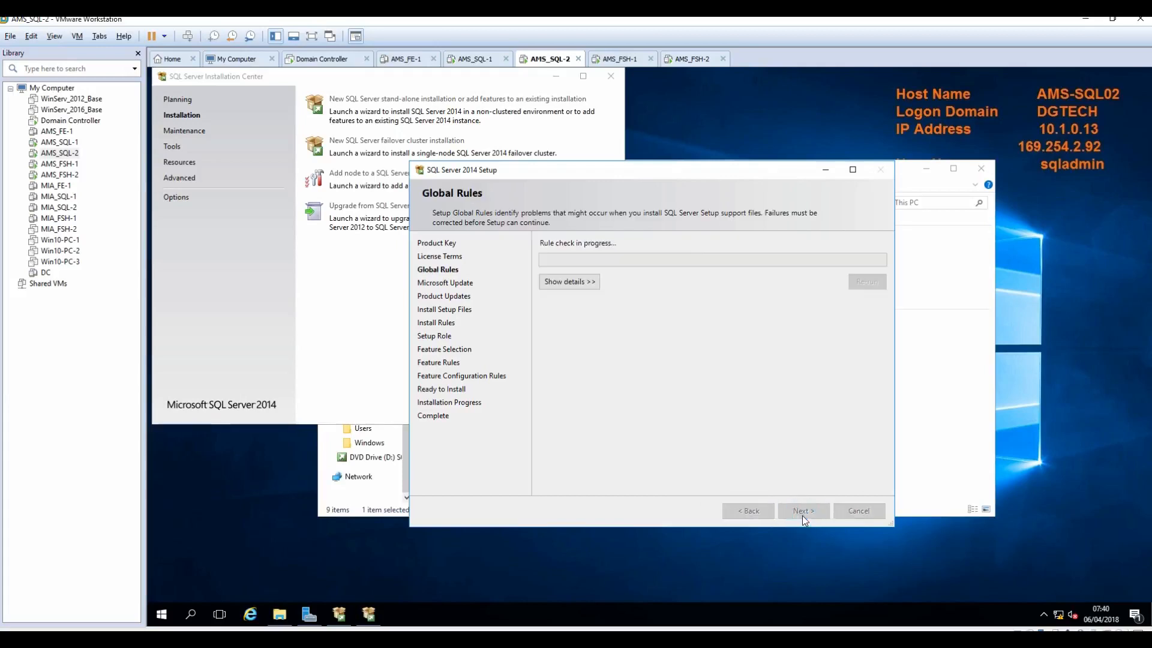
Step: Pass the rule and update checks, choose SQL Server Feature Installation, and tick Database Engine Services and Replication
{"action": "left_click", "coordinate": [563, 282]}
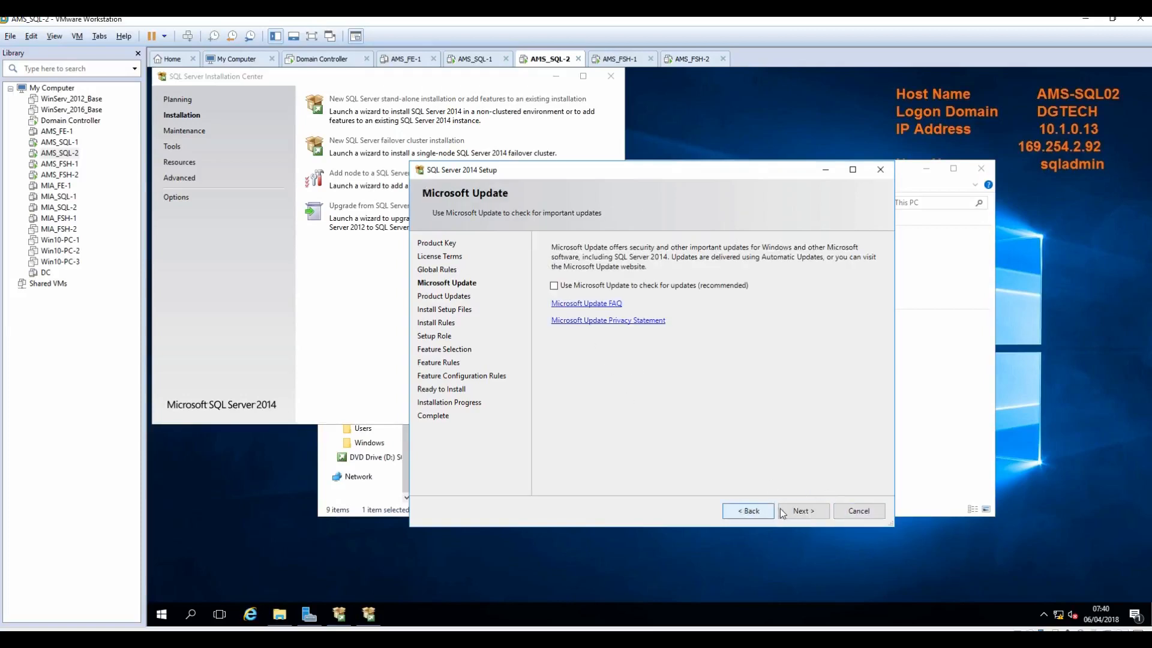
{"action": "left_click", "coordinate": [801, 513]}
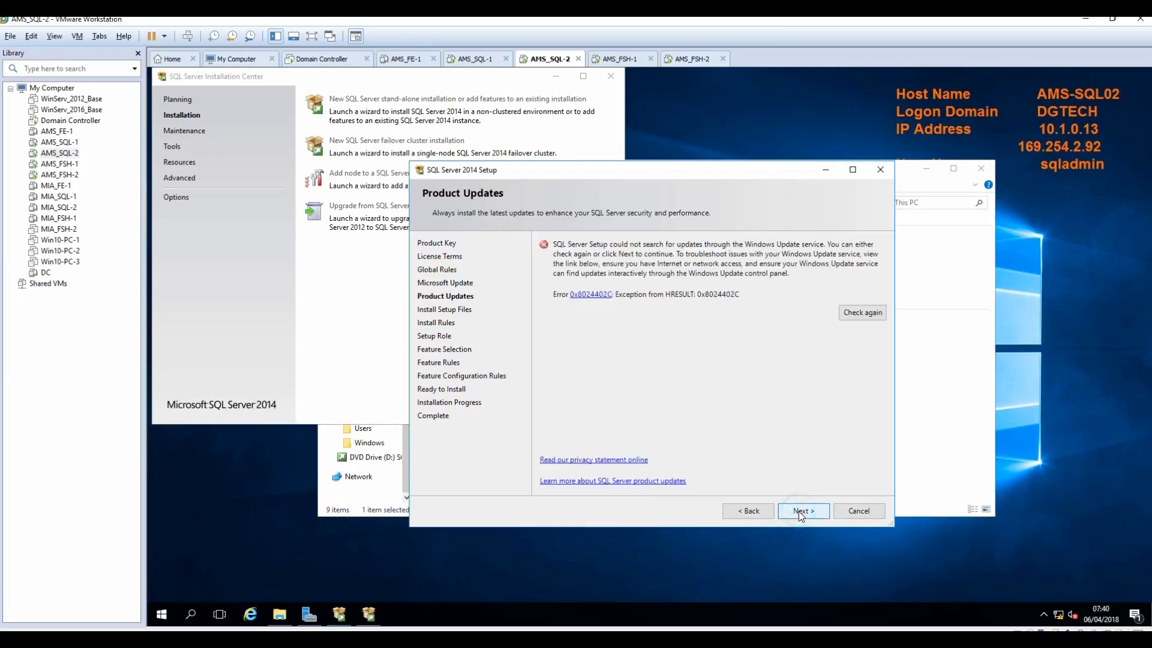
{"action": "left_click", "coordinate": [800, 513]}
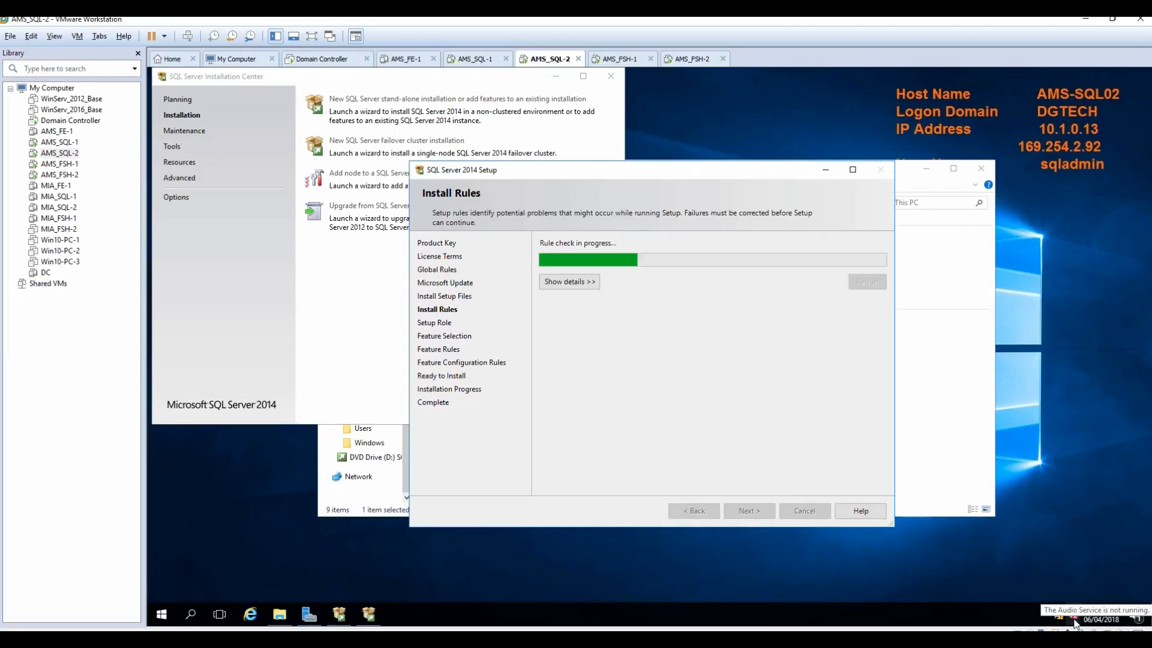
{"action": "left_click", "coordinate": [553, 282]}
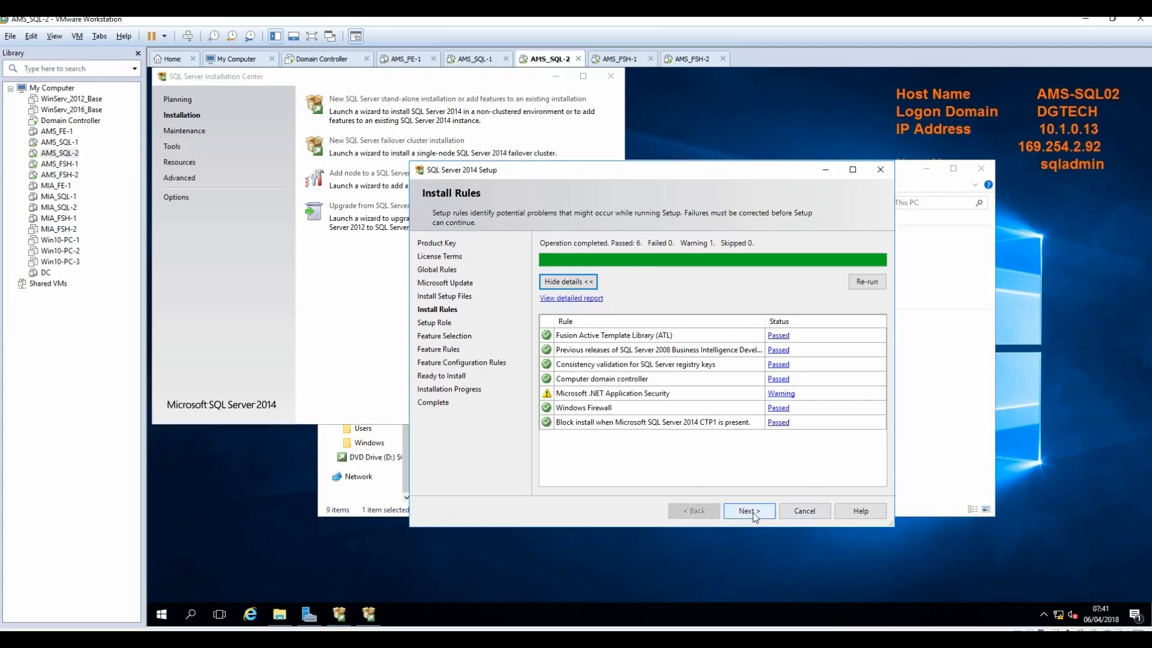
{"action": "left_click", "coordinate": [751, 511]}
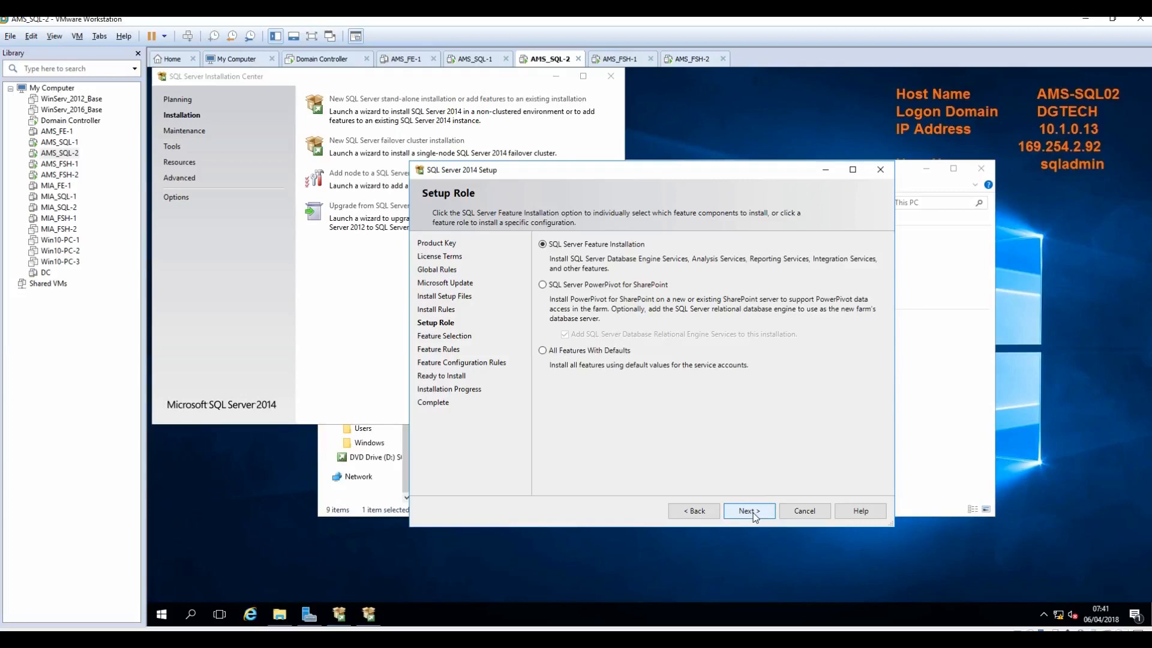
{"action": "left_click", "coordinate": [753, 512]}
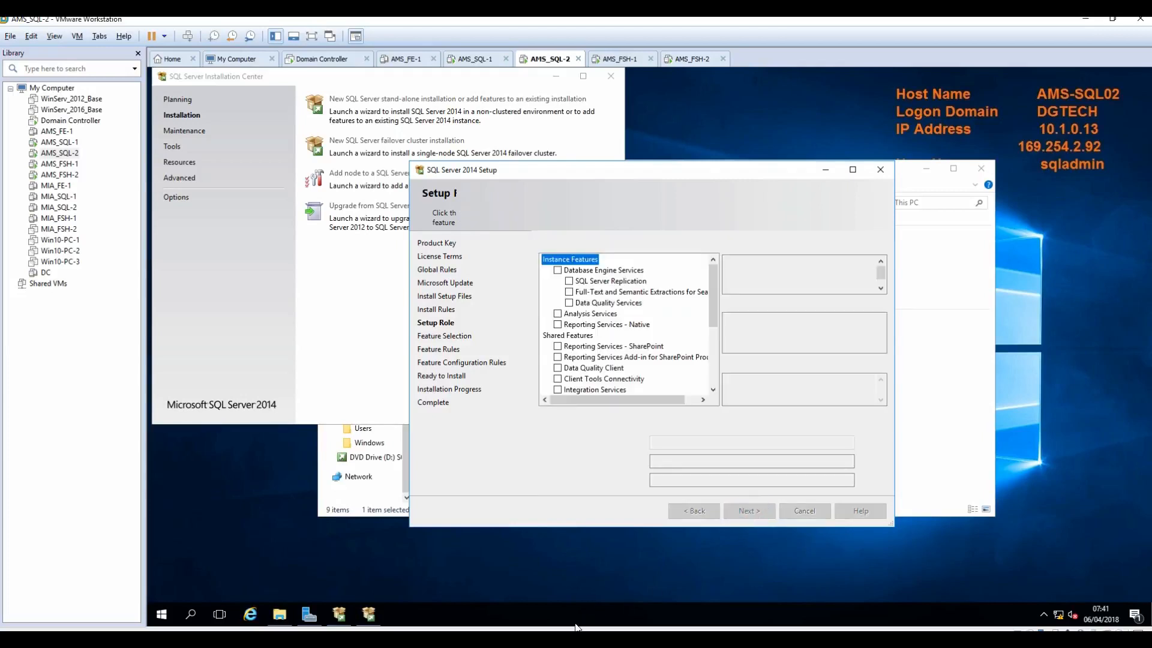
{"action": "left_click", "coordinate": [568, 282]}
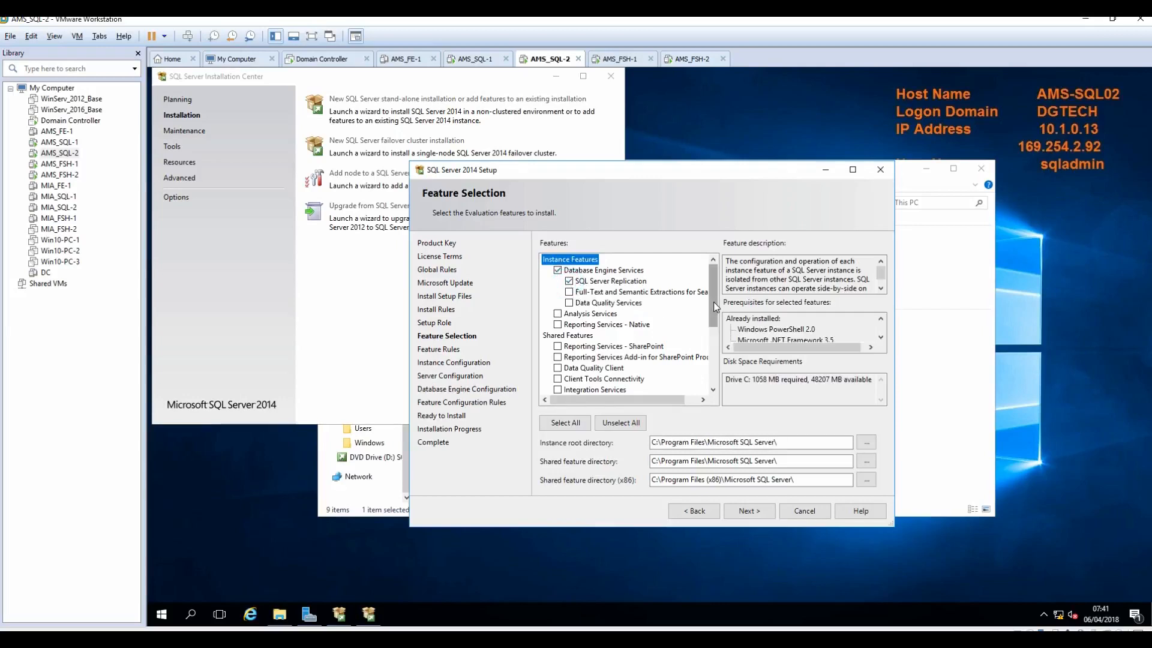
Step: Add Management Tools Basic and Complete to the selected features and continue
{"action": "left_click_drag", "start_coordinate": [713, 301], "coordinate": [711, 350]}
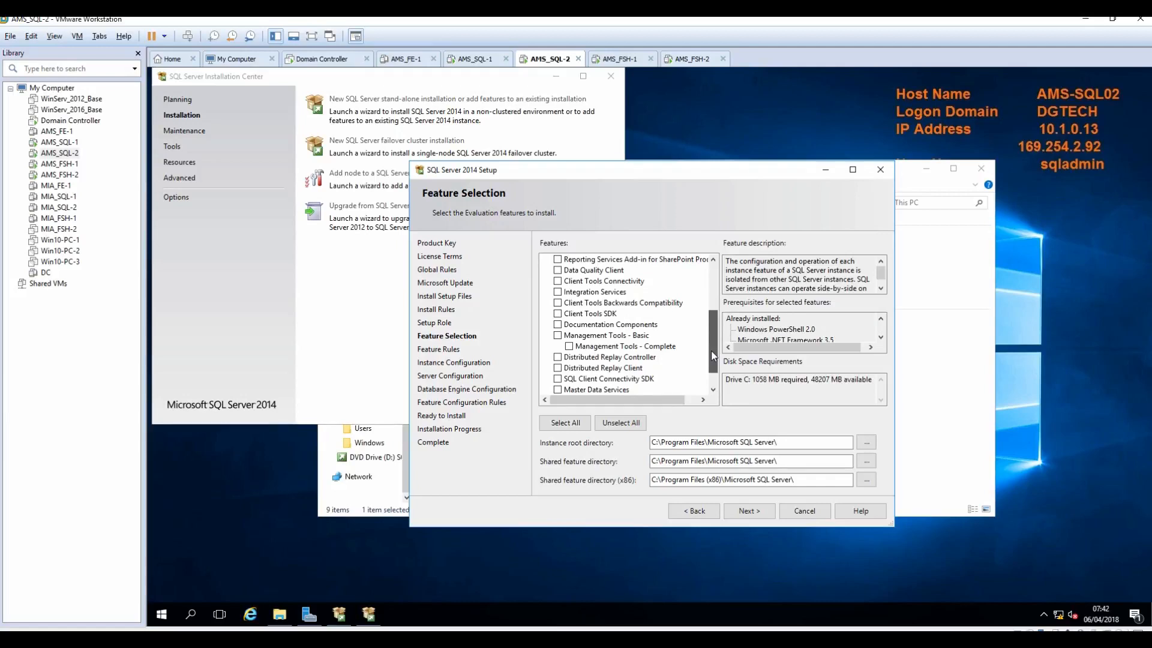
{"action": "scroll", "coordinate": [710, 365], "scroll_direction": "down", "scroll_amount": 1}
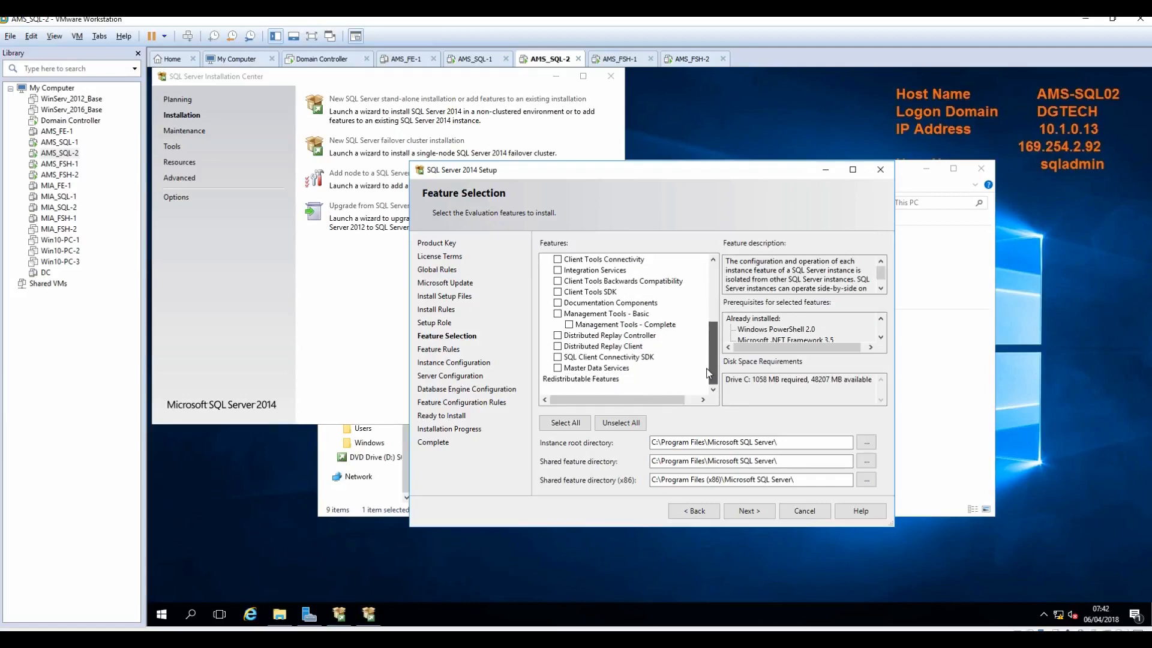
{"action": "left_click", "coordinate": [569, 324]}
{"action": "left_click", "coordinate": [747, 516]}
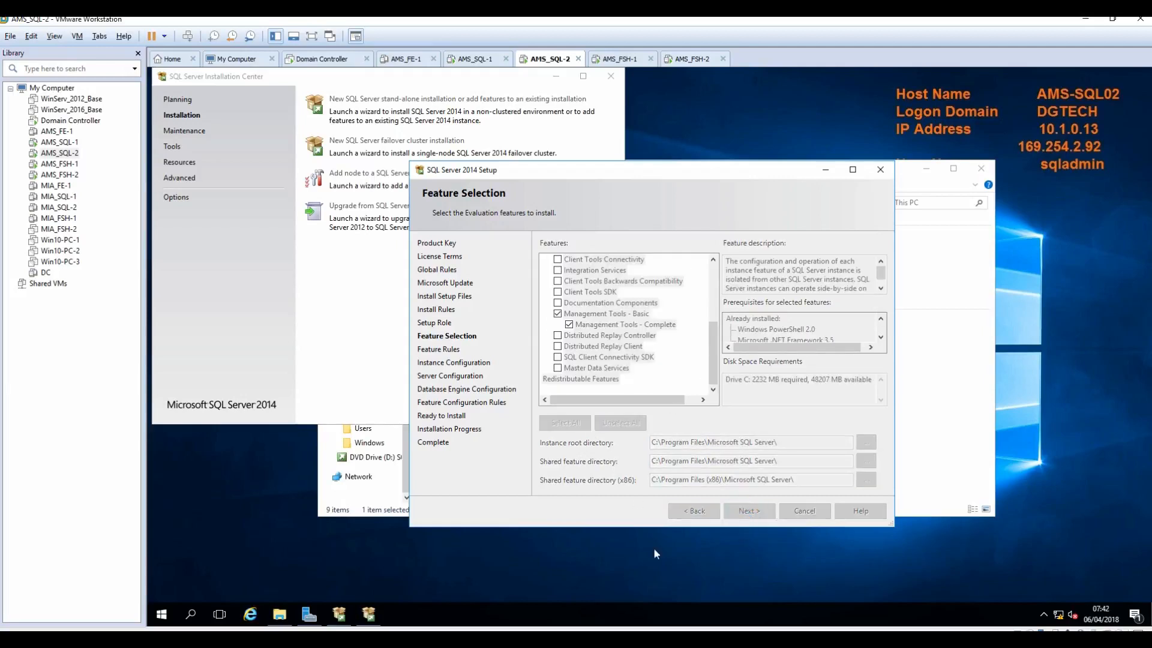
Step: Copy AMS_SQL_SfB from the install notes and choose Named instance back in setup
{"action": "key", "text": "alt+Tab"}
{"action": "right_click", "coordinate": [142, 242]}
{"action": "left_click", "coordinate": [177, 262]}
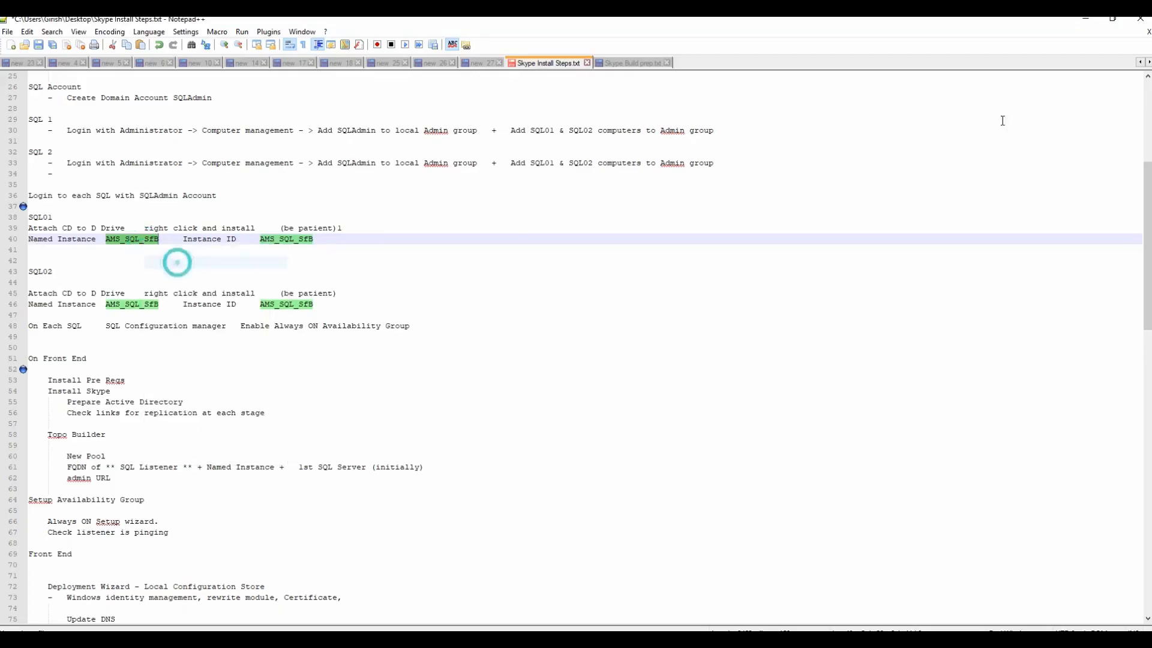
{"action": "left_click", "coordinate": [1085, 17]}
{"action": "left_click", "coordinate": [564, 264]}
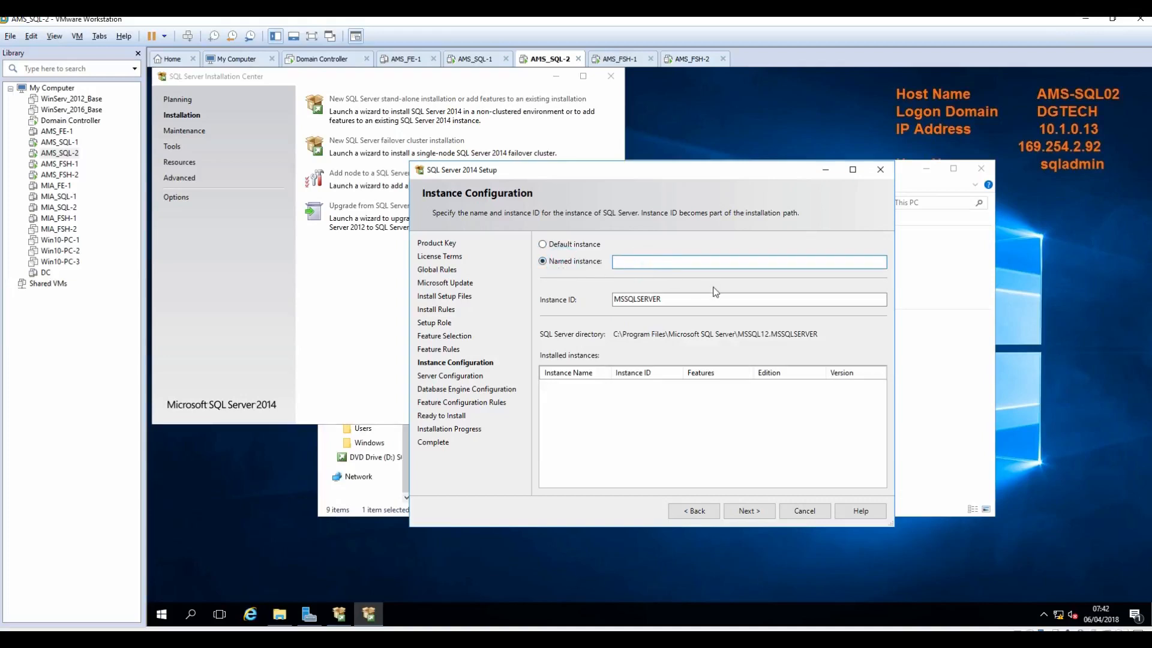
Step: Paste AMS_SQL_SfB as the instance name, auto-fill Instance ID AMS_SQL_SFB, and continue
{"action": "key", "text": "ctrl+v"}
{"action": "key", "text": "Tab"}
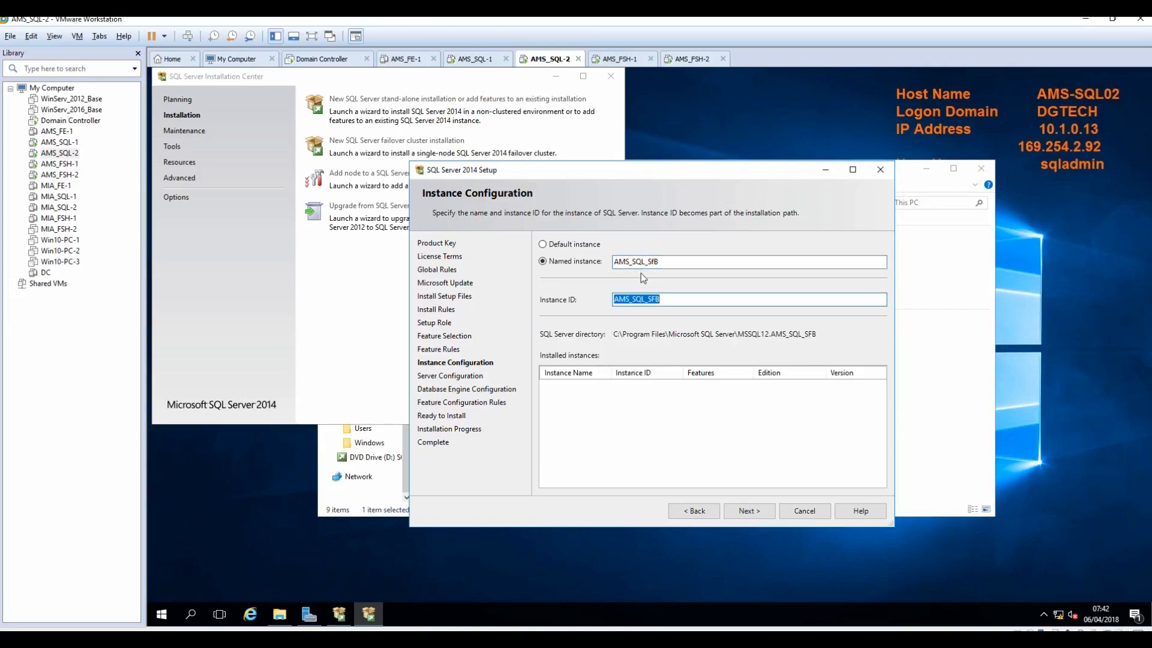
{"action": "left_click", "coordinate": [760, 511]}
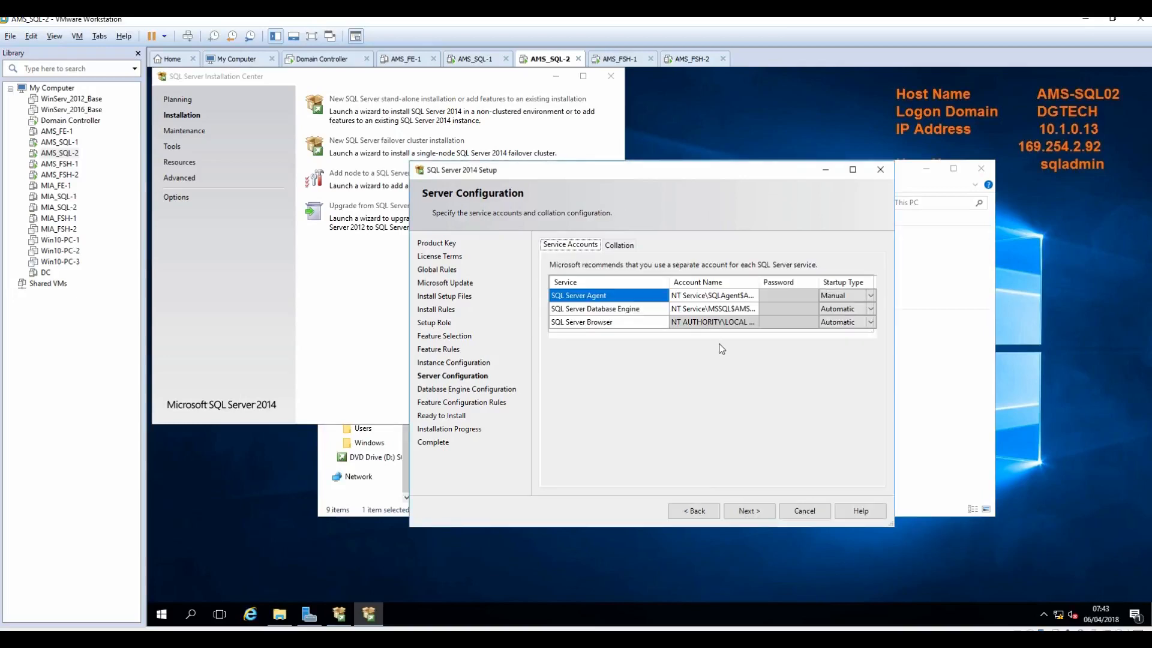
Step: Set SQL Server Agent to start automatically under the domain SQL admin account and password
{"action": "left_click", "coordinate": [714, 295]}
{"action": "left_click", "coordinate": [821, 297]}
{"action": "left_click", "coordinate": [870, 296]}
{"action": "left_click", "coordinate": [839, 307]}
{"action": "left_click", "coordinate": [714, 295]}
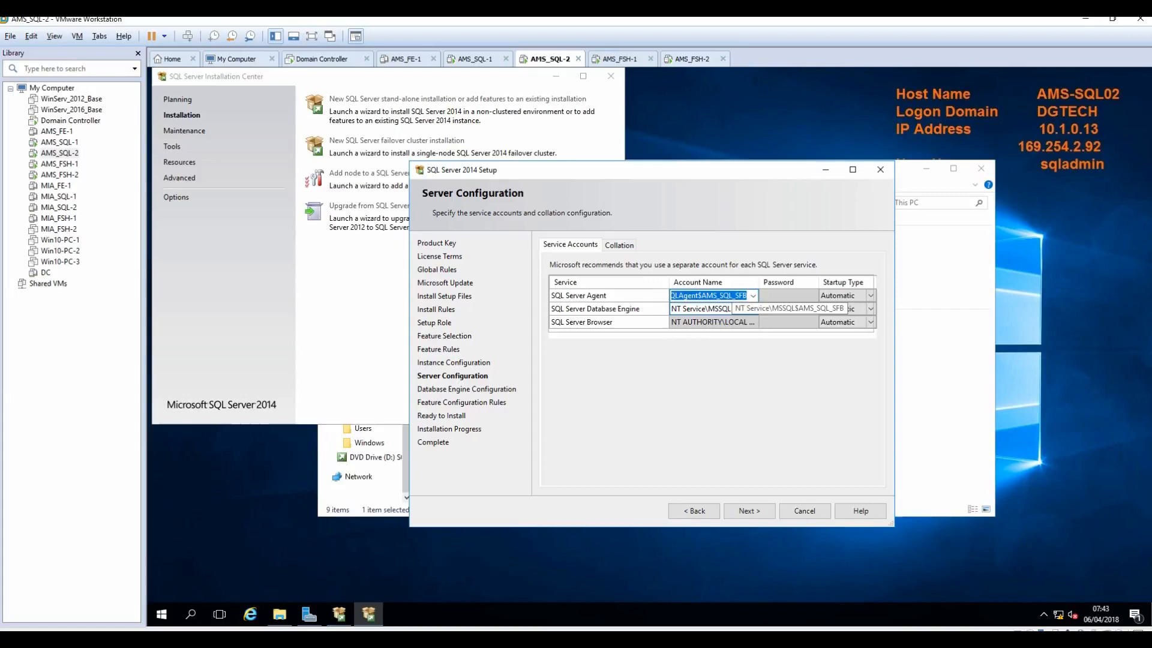
{"action": "type", "text": "DGTech\\"}
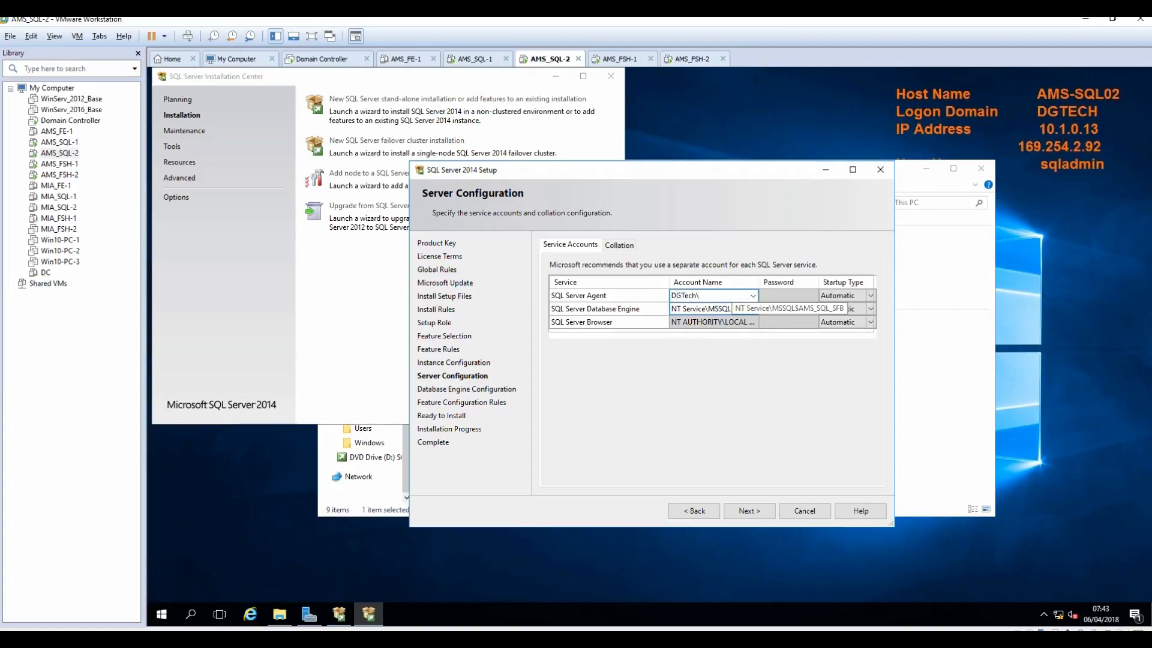
{"action": "type", "text": "SQLAdmin"}
{"action": "key", "text": "Tab"}
{"action": "type", "text": "********"}
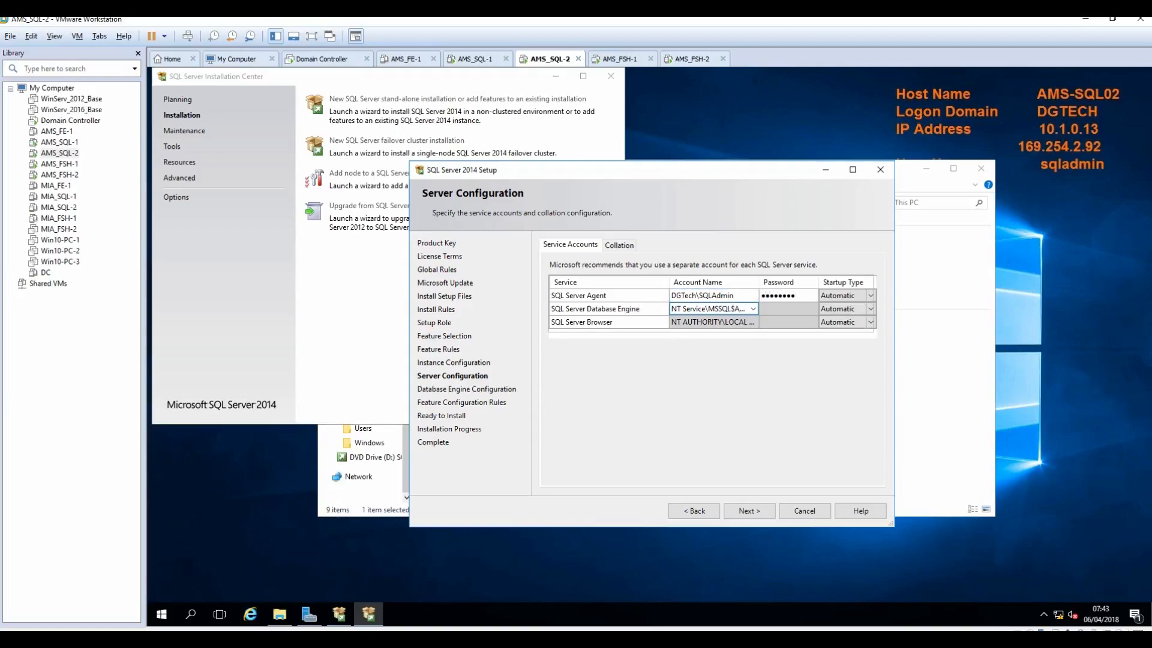
{"action": "type", "text": "**"}
{"action": "key", "text": "Tab"}
Step: Run the Database Engine service under the domain SQL admin account with its password
{"action": "left_click", "coordinate": [733, 308]}
{"action": "left_click", "coordinate": [733, 307]}
{"action": "type", "text": "DGTech\\SQLAdmin"}
{"action": "key", "text": "Tab"}
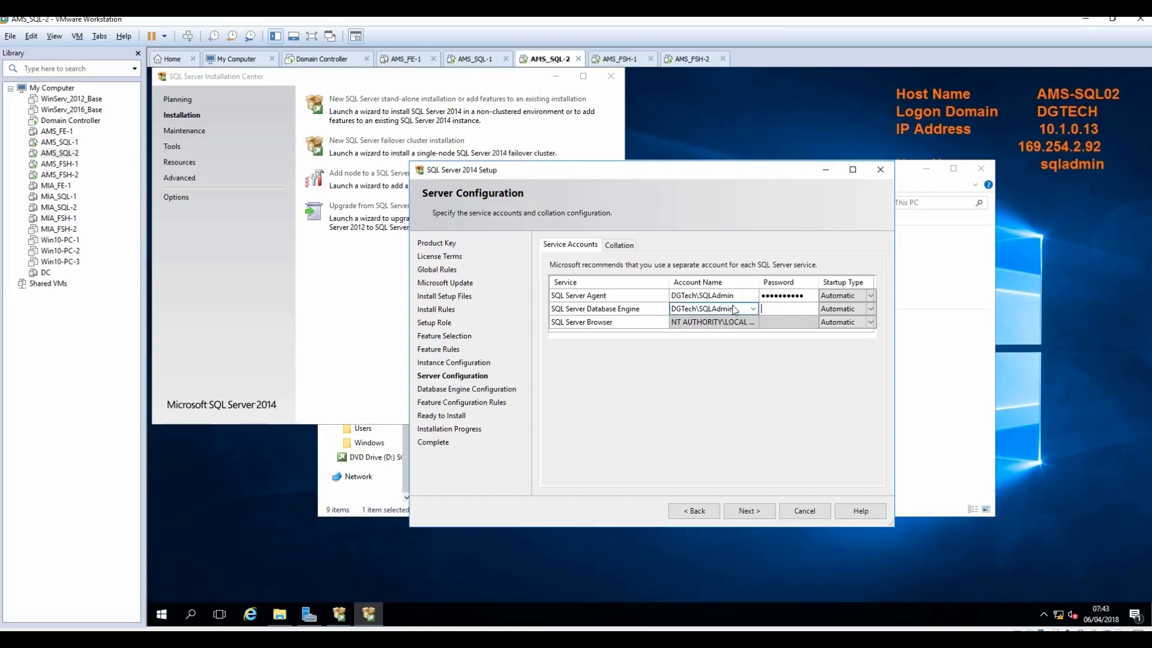
{"action": "type", "text": "**********"}
{"action": "left_click", "coordinate": [748, 513]}
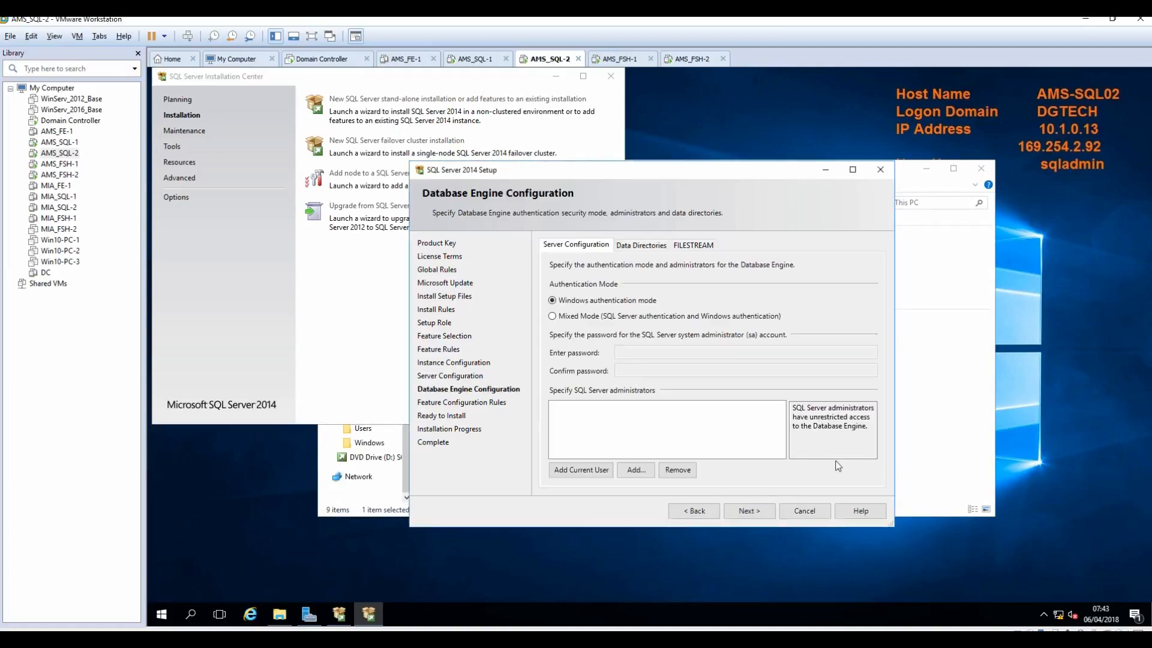
Step: Add the current user and the verified domain Administrator account as SQL Server administrators
{"action": "left_click", "coordinate": [569, 471]}
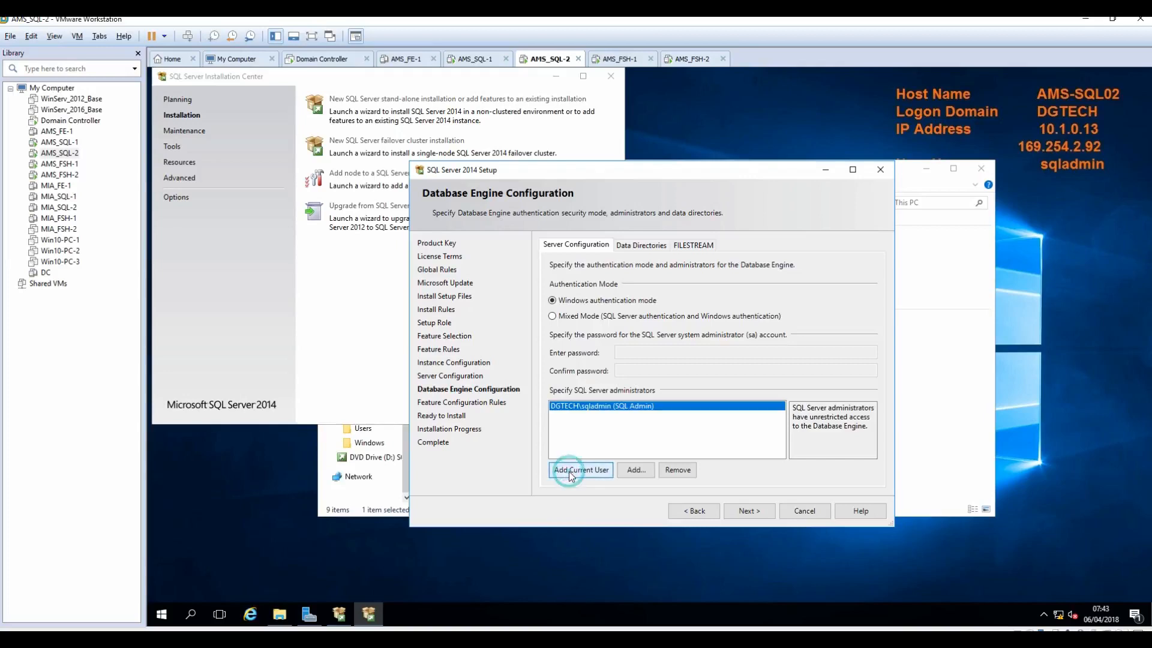
{"action": "left_click", "coordinate": [635, 471]}
{"action": "type", "text": "Administr"}
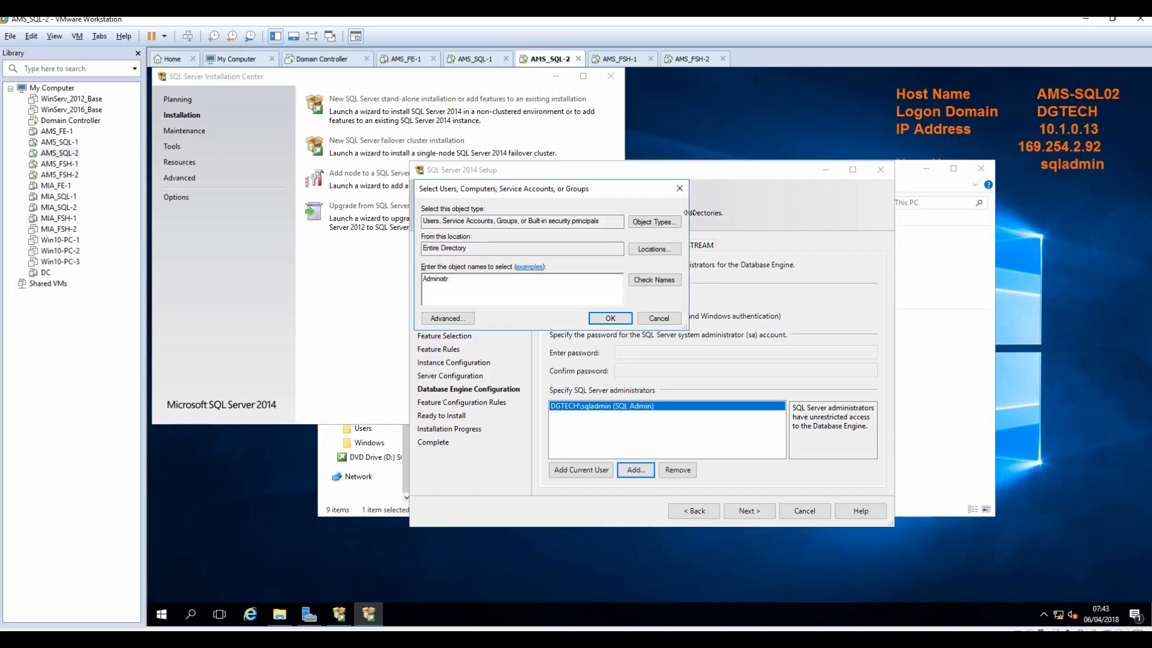
{"action": "left_click", "coordinate": [652, 281]}
{"action": "left_click", "coordinate": [618, 319]}
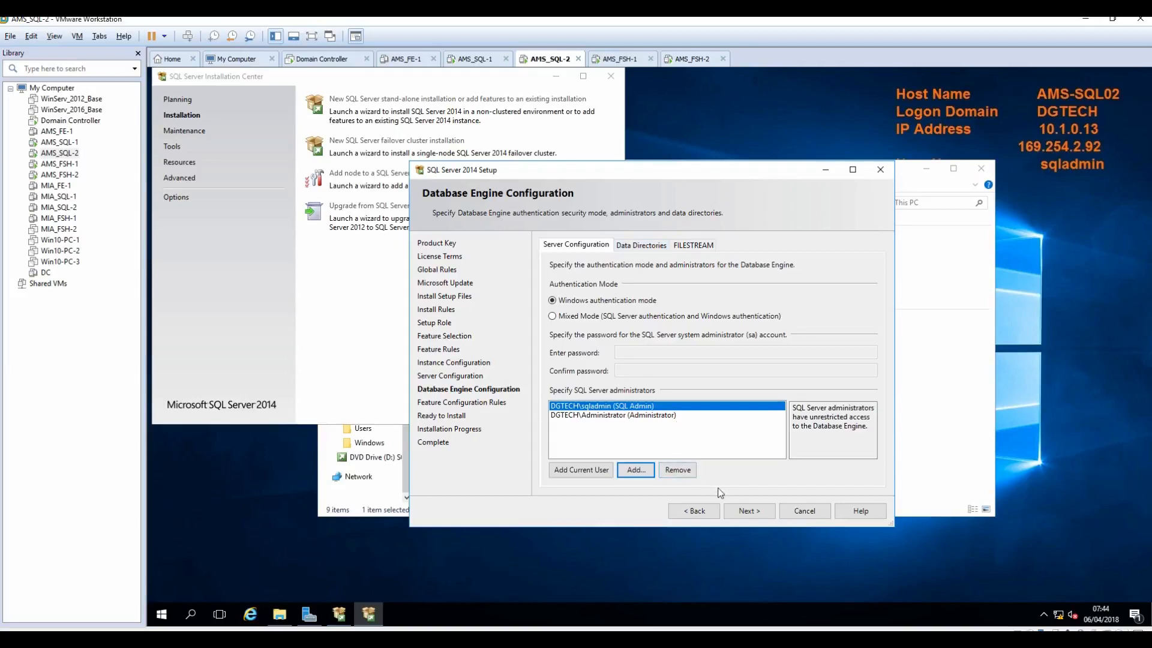
{"action": "left_click", "coordinate": [757, 514]}
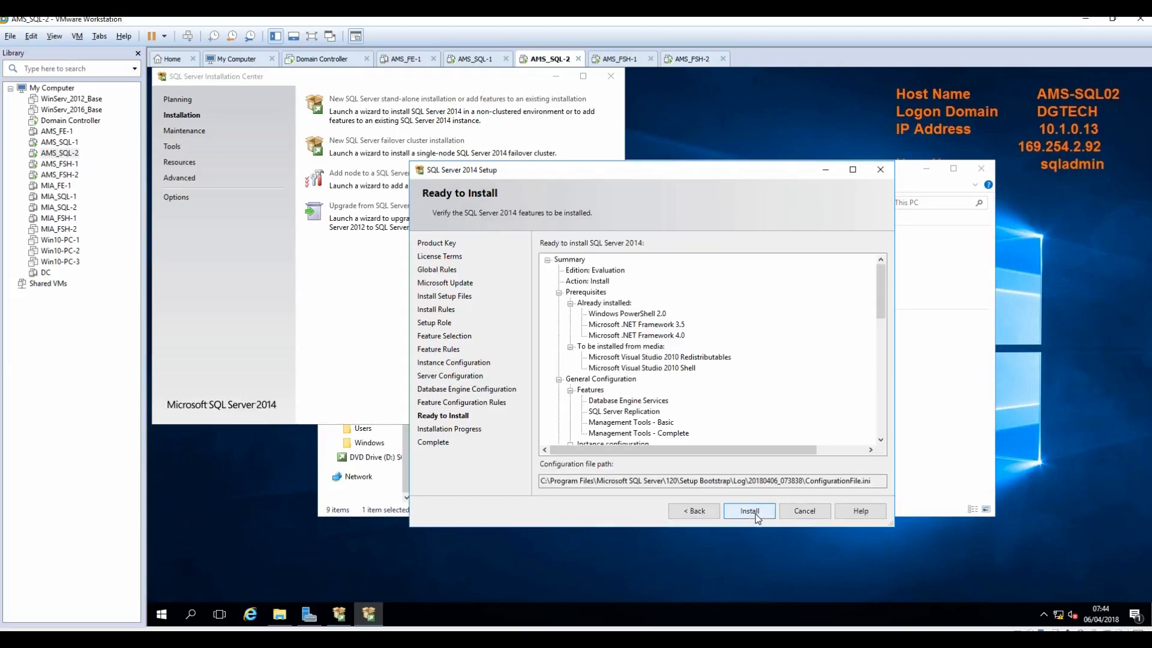
Step: Start the SQL Server 2014 install, check AMS_SQL-1's progress, then close AMS_SQL-2's completed setup
{"action": "left_click", "coordinate": [749, 515]}
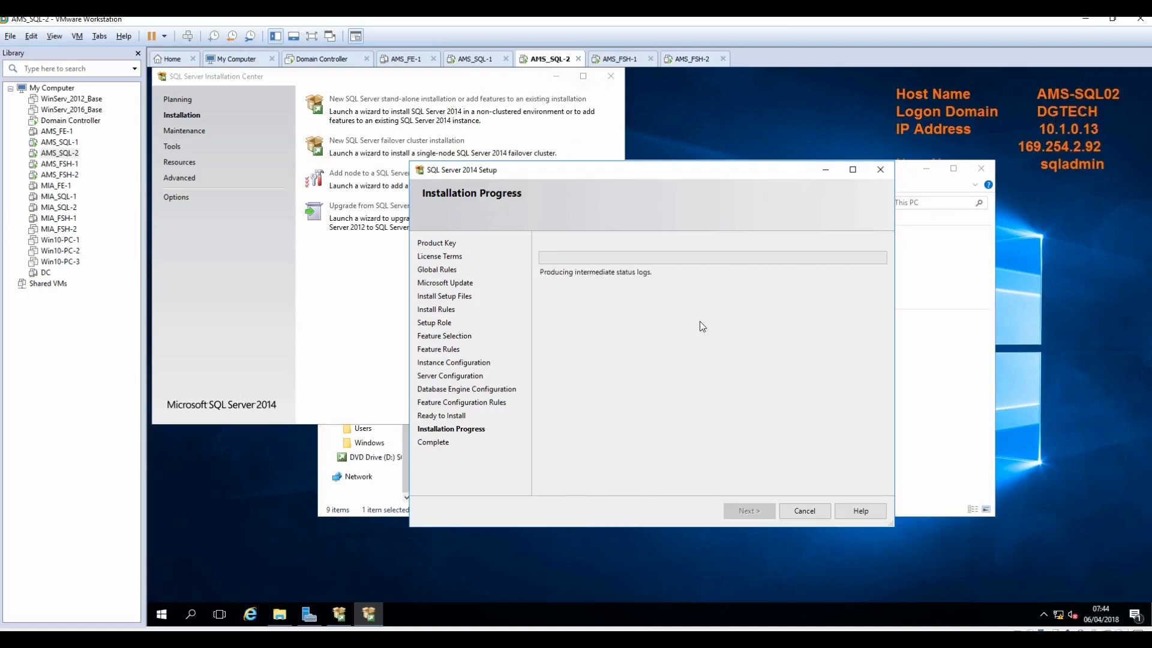
{"action": "left_click", "coordinate": [476, 60]}
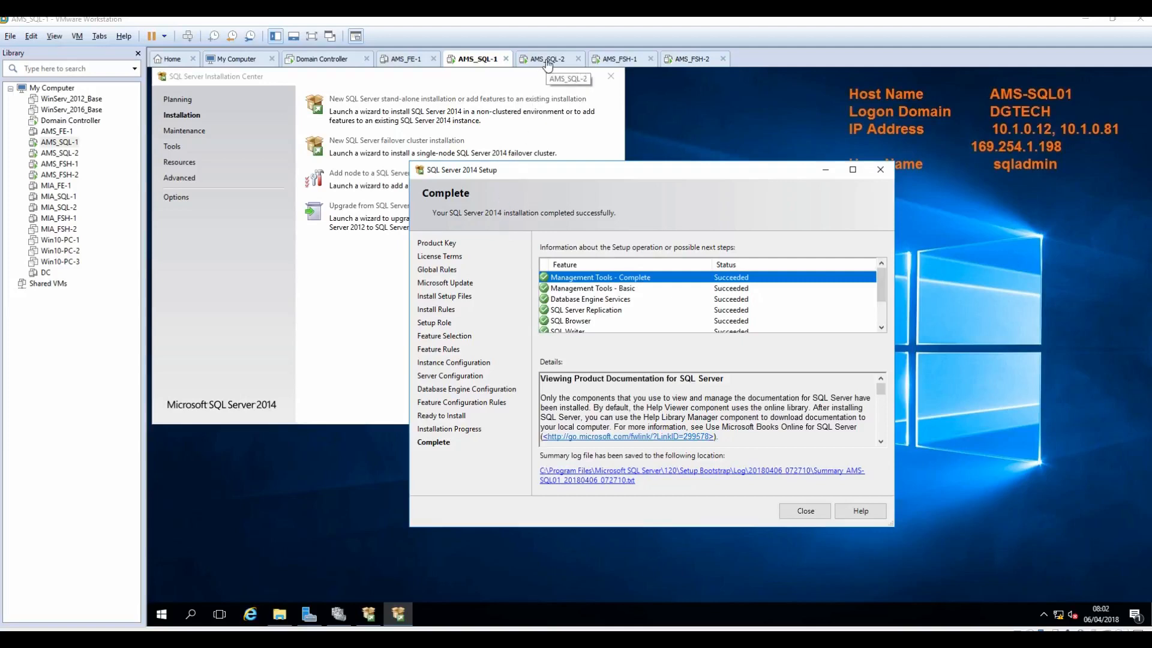
{"action": "left_click", "coordinate": [548, 64]}
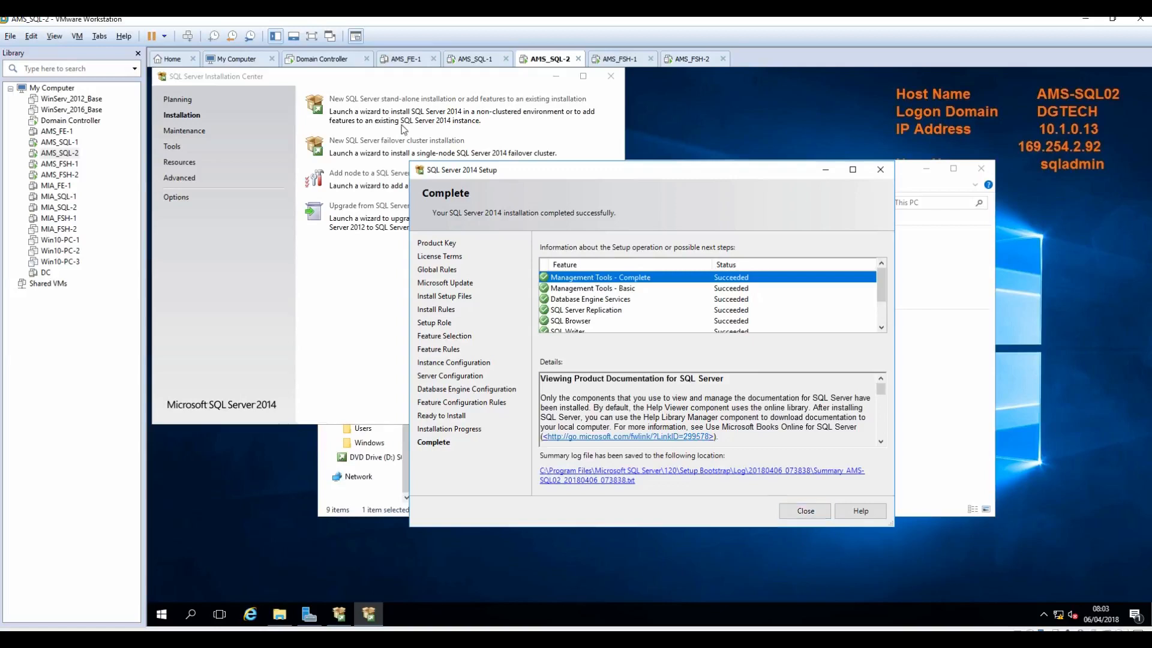
{"action": "left_click", "coordinate": [806, 510]}
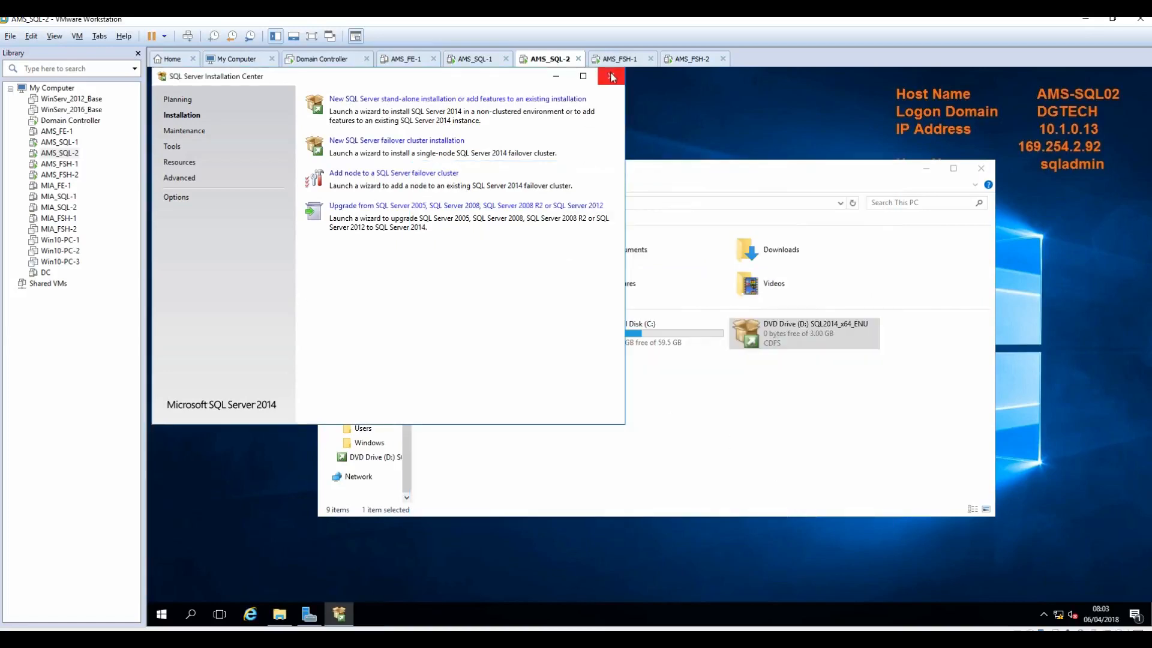
Step: Close the Installation Center, This PC and finished setup windows on both SQL VMs
{"action": "left_click", "coordinate": [611, 76]}
{"action": "left_click", "coordinate": [981, 169]}
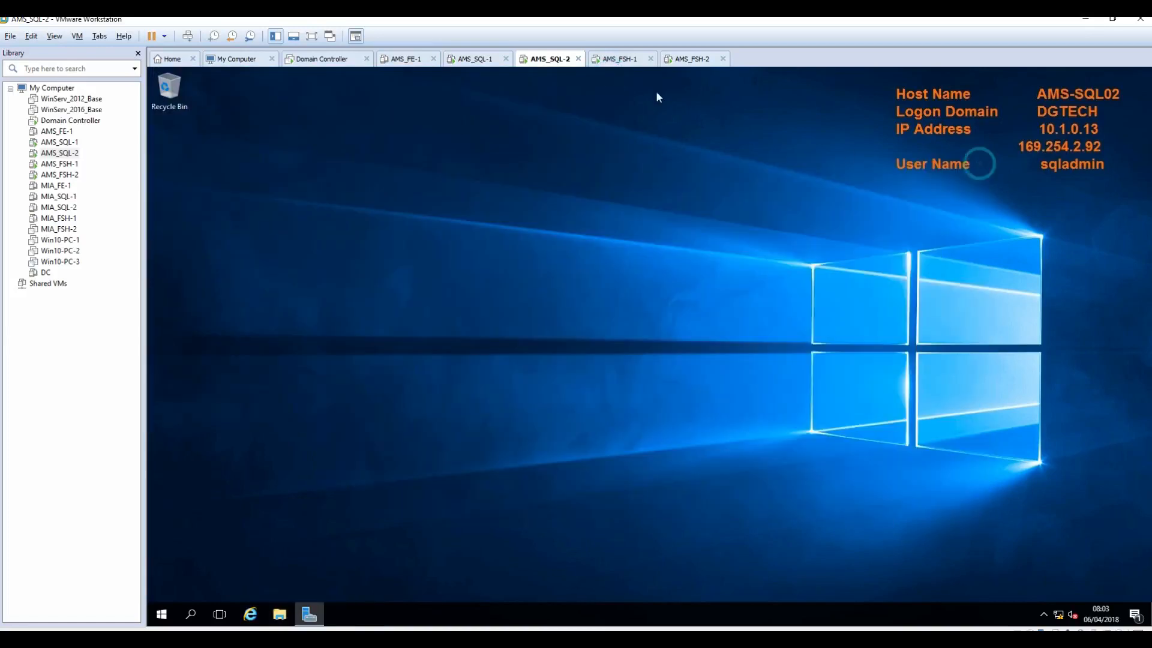
{"action": "left_click", "coordinate": [486, 63]}
{"action": "left_click", "coordinate": [804, 511]}
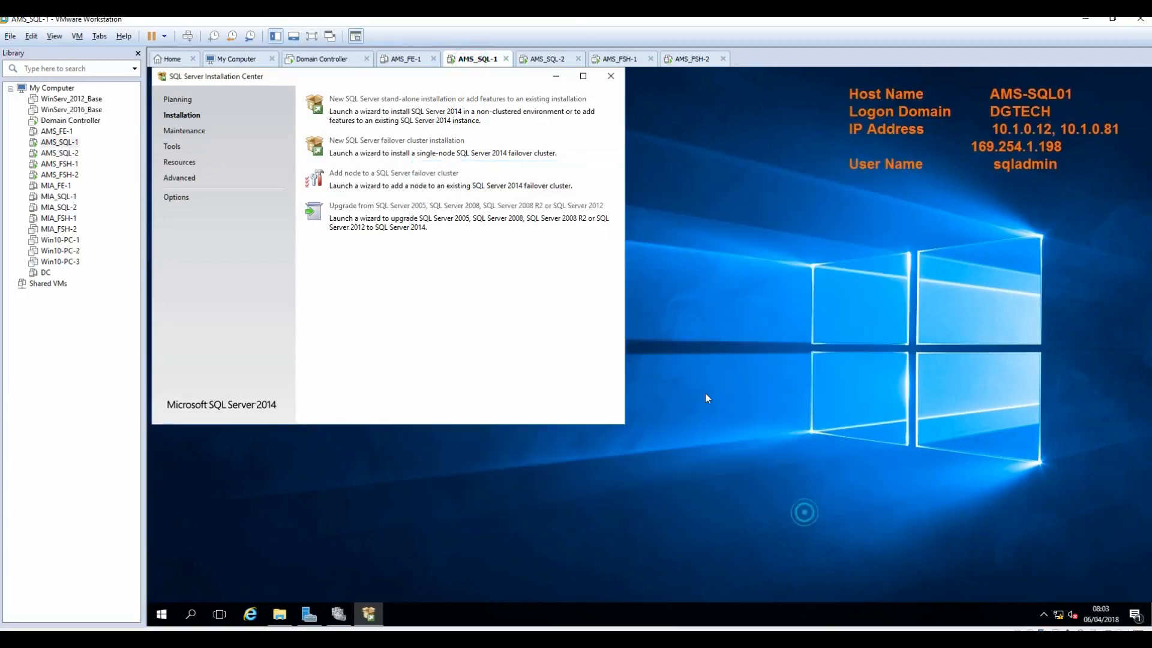
{"action": "left_click", "coordinate": [611, 77]}
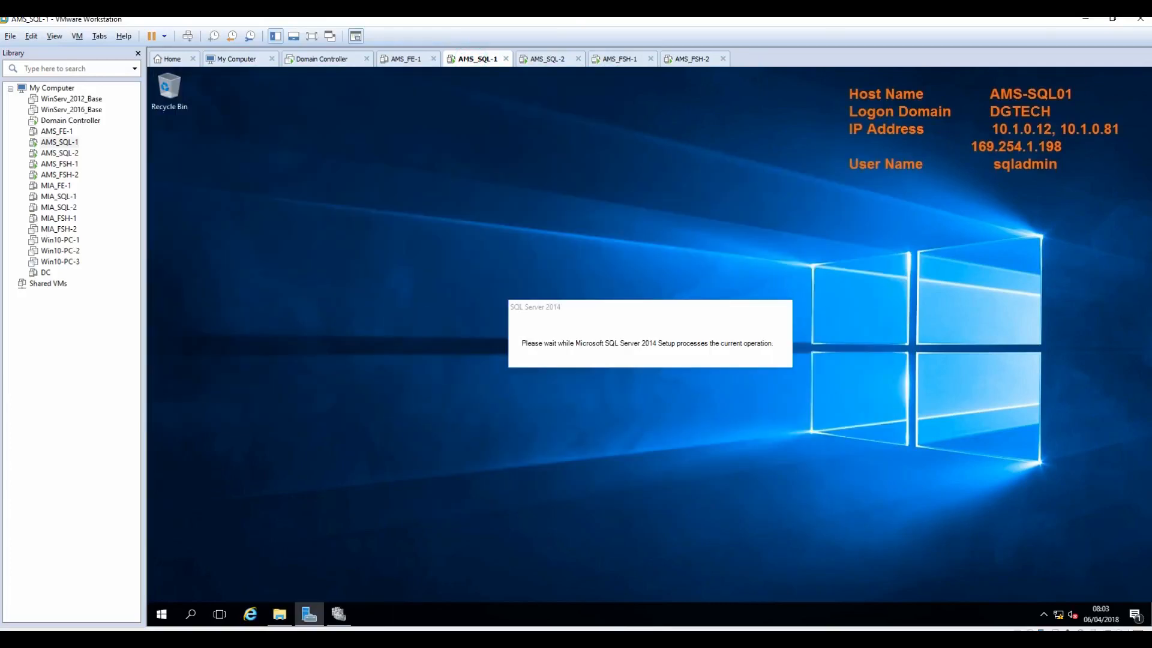
Step: Check the Always ON note, then launch SQL Server 2014 Configuration Manager on AMS_SQL-1 as admin
{"action": "key", "text": "alt+Tab"}
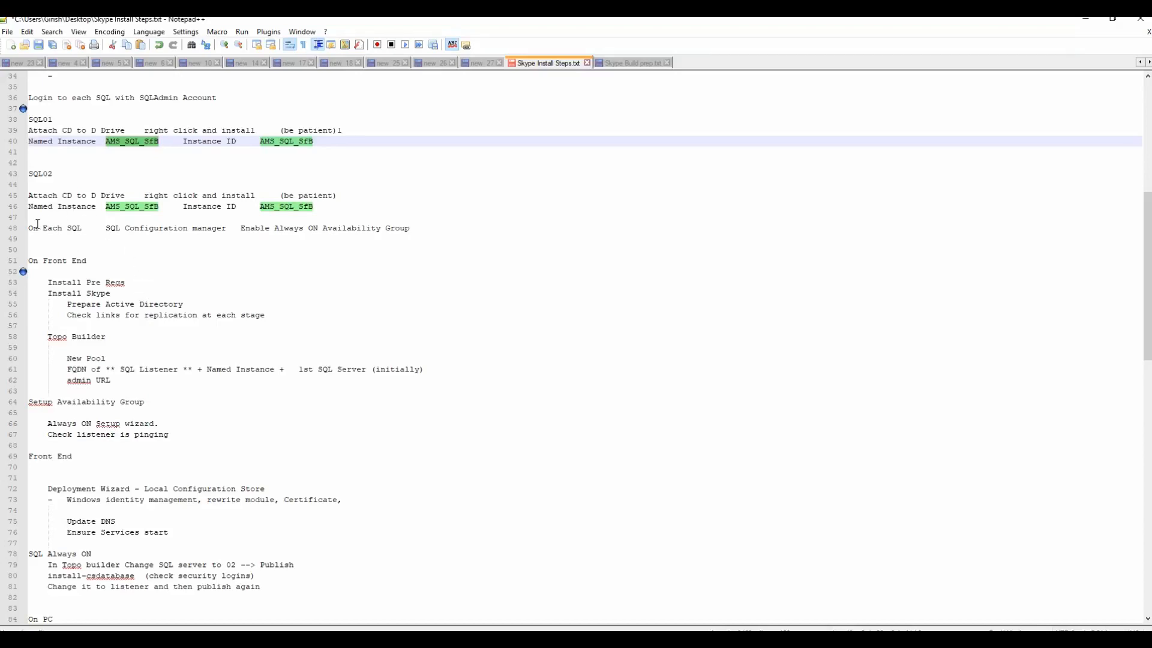
{"action": "left_click_drag", "start_coordinate": [28, 228], "coordinate": [414, 231]}
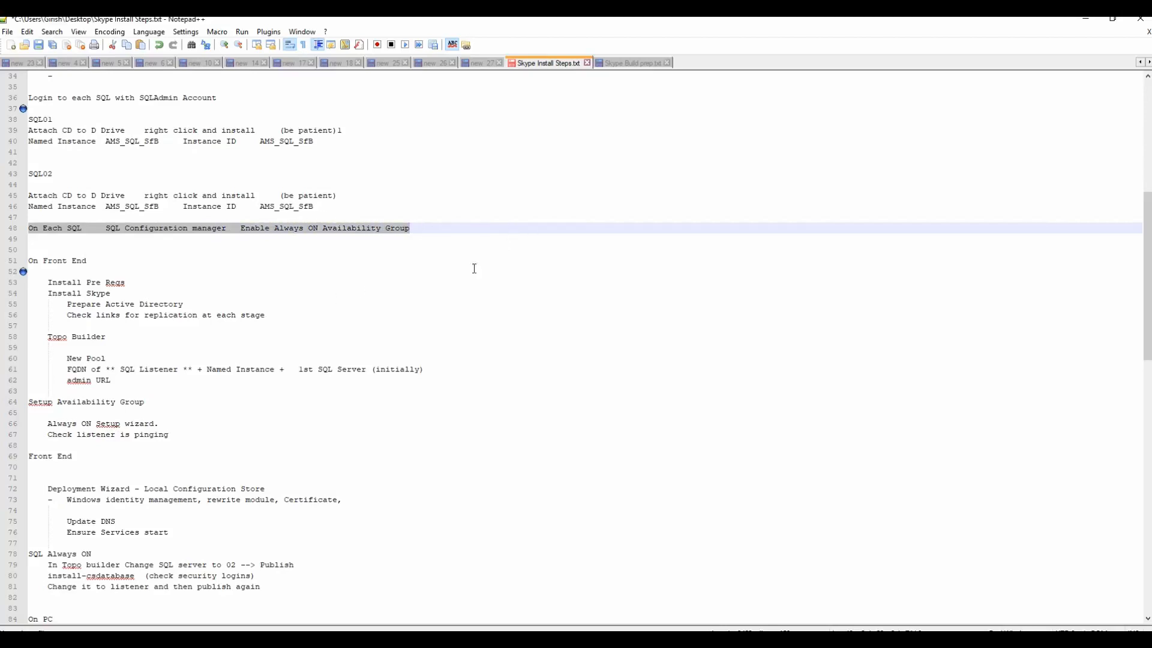
{"action": "left_click", "coordinate": [1085, 18]}
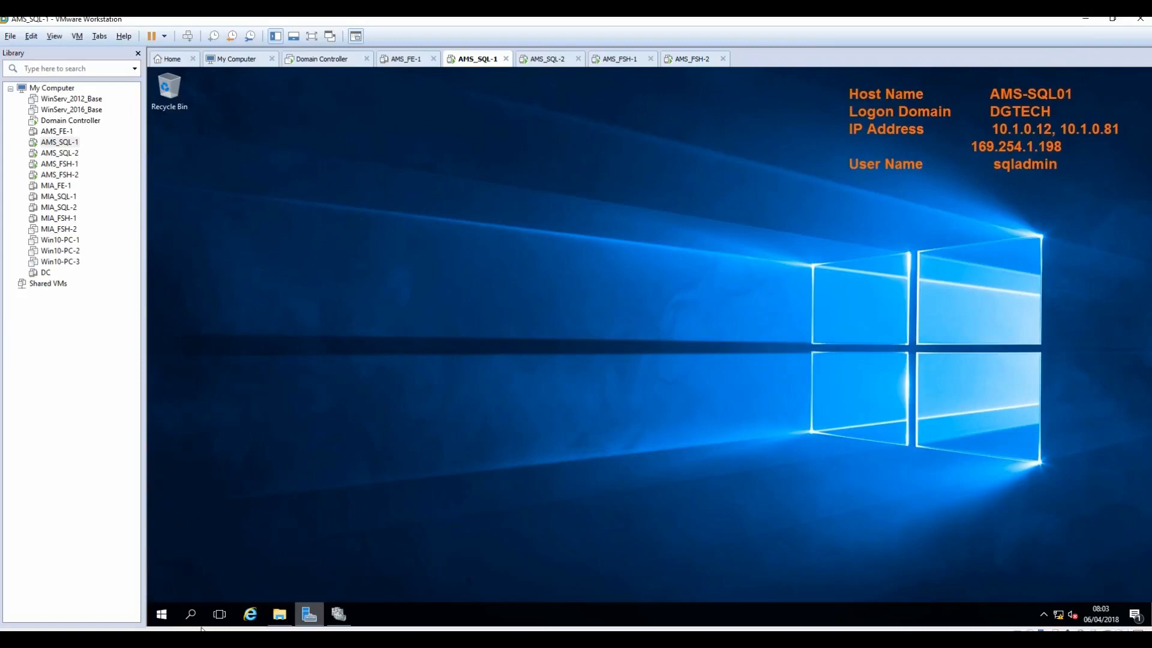
{"action": "left_click", "coordinate": [162, 617]}
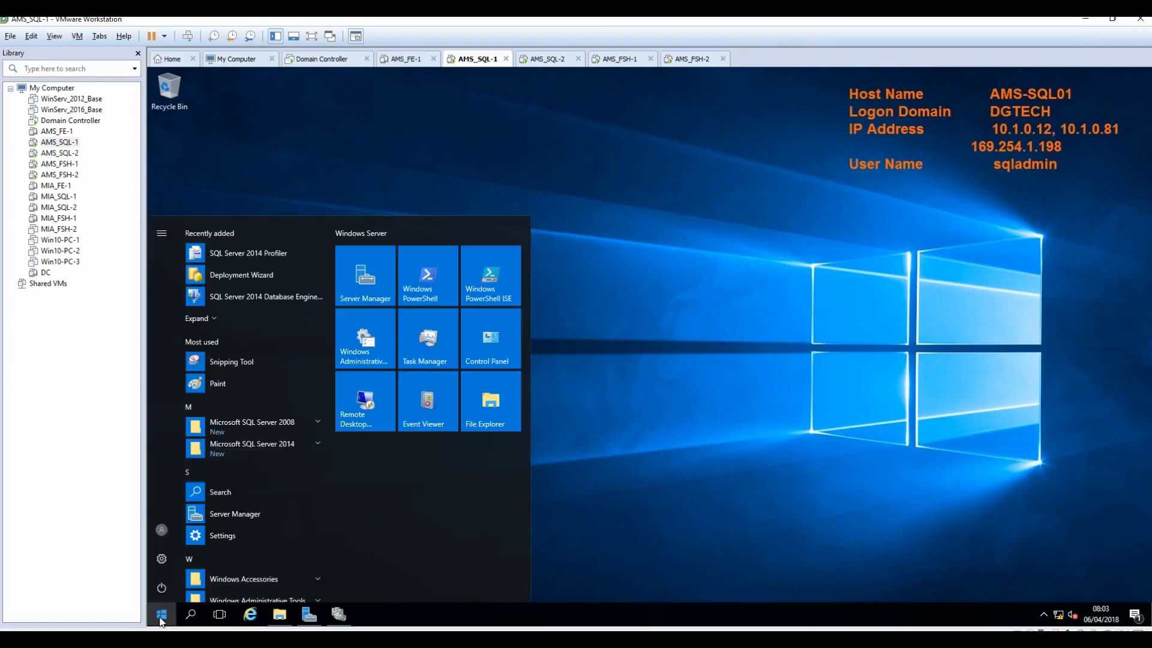
{"action": "left_click", "coordinate": [318, 445]}
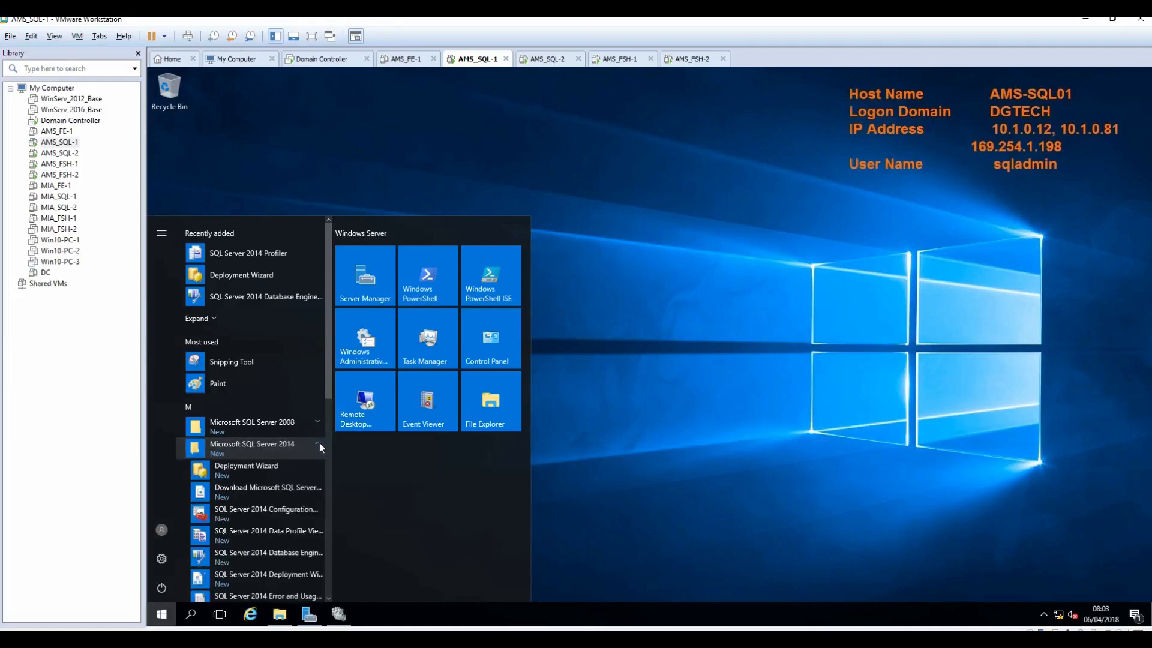
{"action": "scroll", "coordinate": [319, 441], "scroll_direction": "down", "scroll_amount": 3}
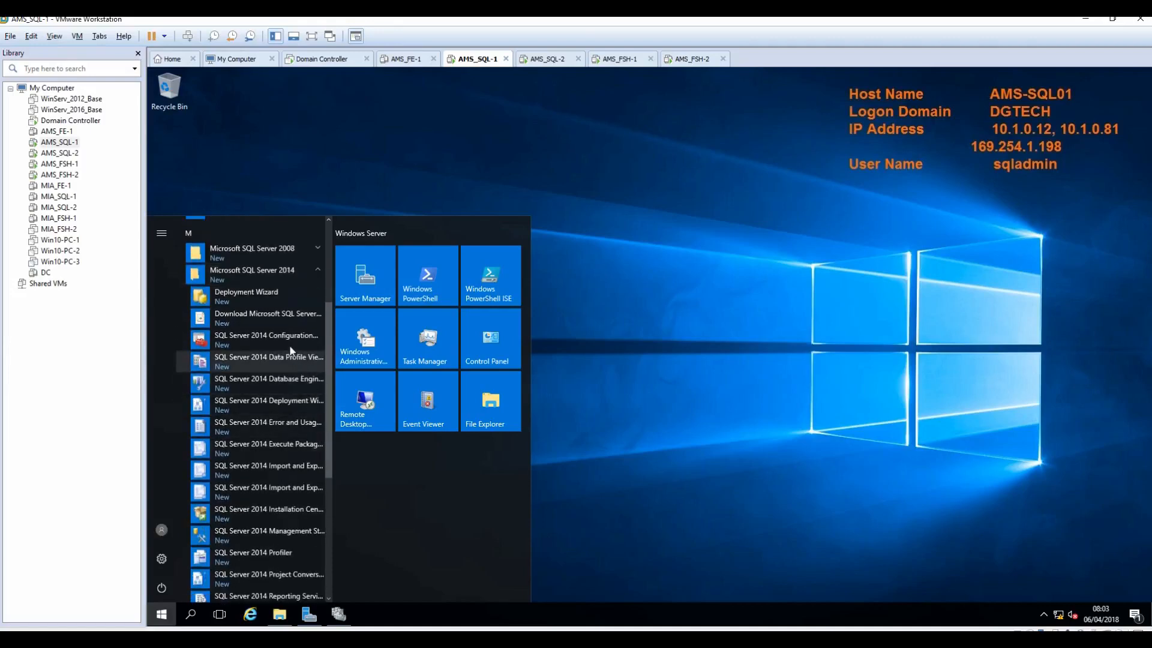
{"action": "left_click", "coordinate": [288, 340]}
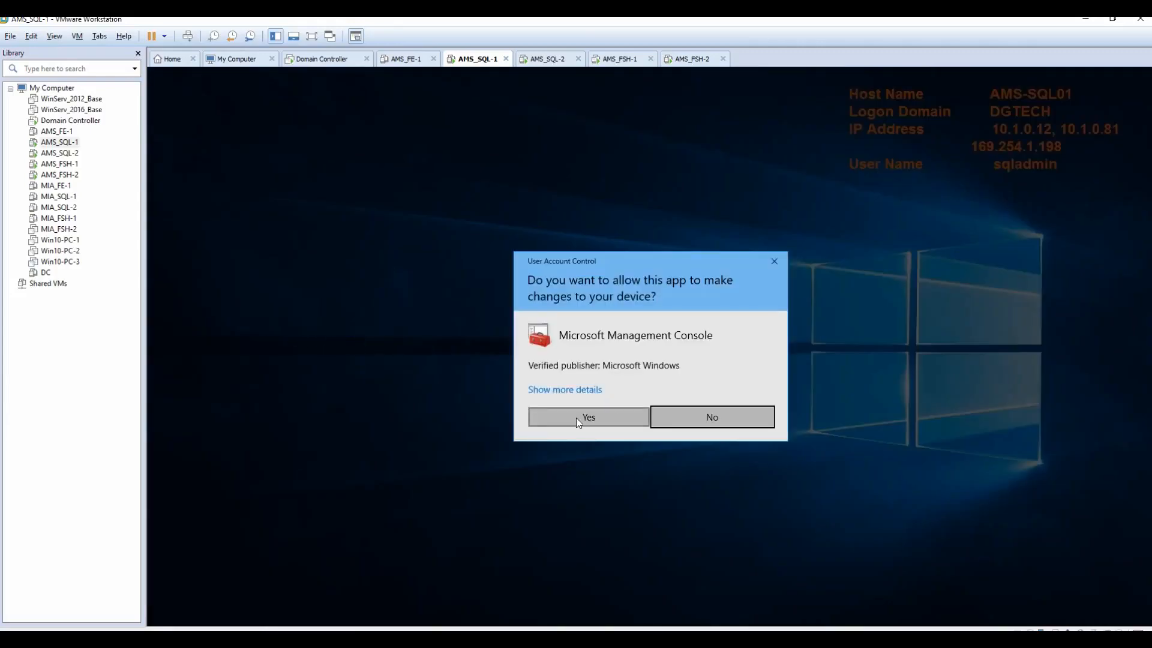
{"action": "left_click", "coordinate": [576, 418]}
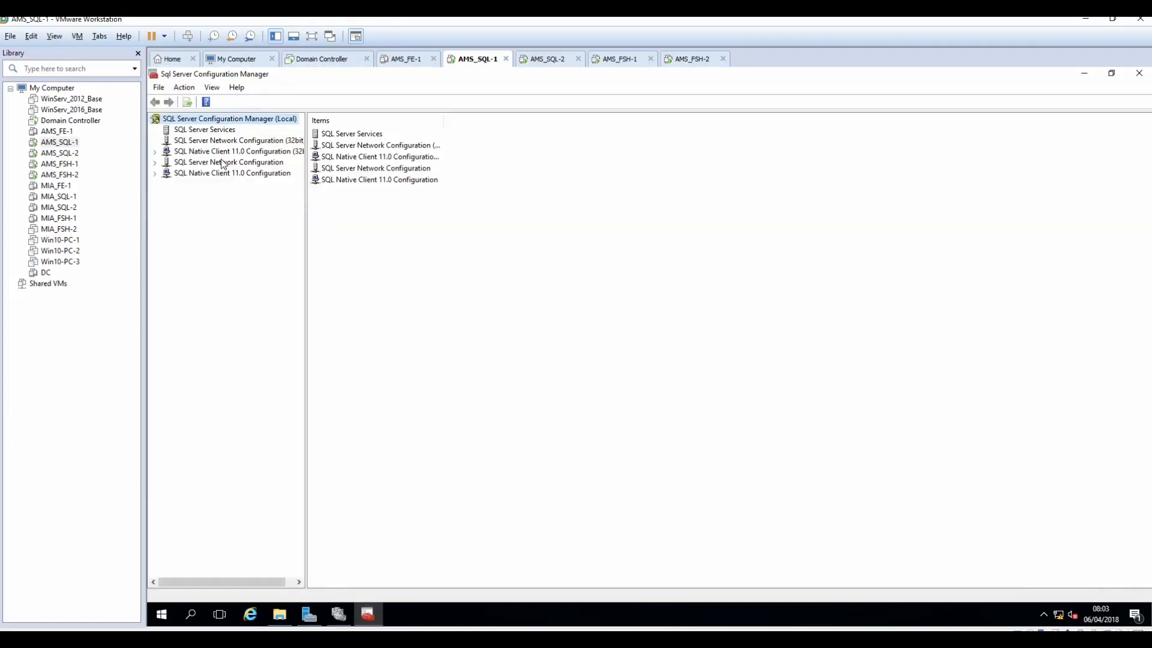
Step: Enable AlwaysOn Availability Groups in the SQL Server (AMS_SQL_SFB) service properties and apply
{"action": "left_click", "coordinate": [204, 129]}
{"action": "left_click_drag", "start_coordinate": [383, 115], "coordinate": [466, 119]}
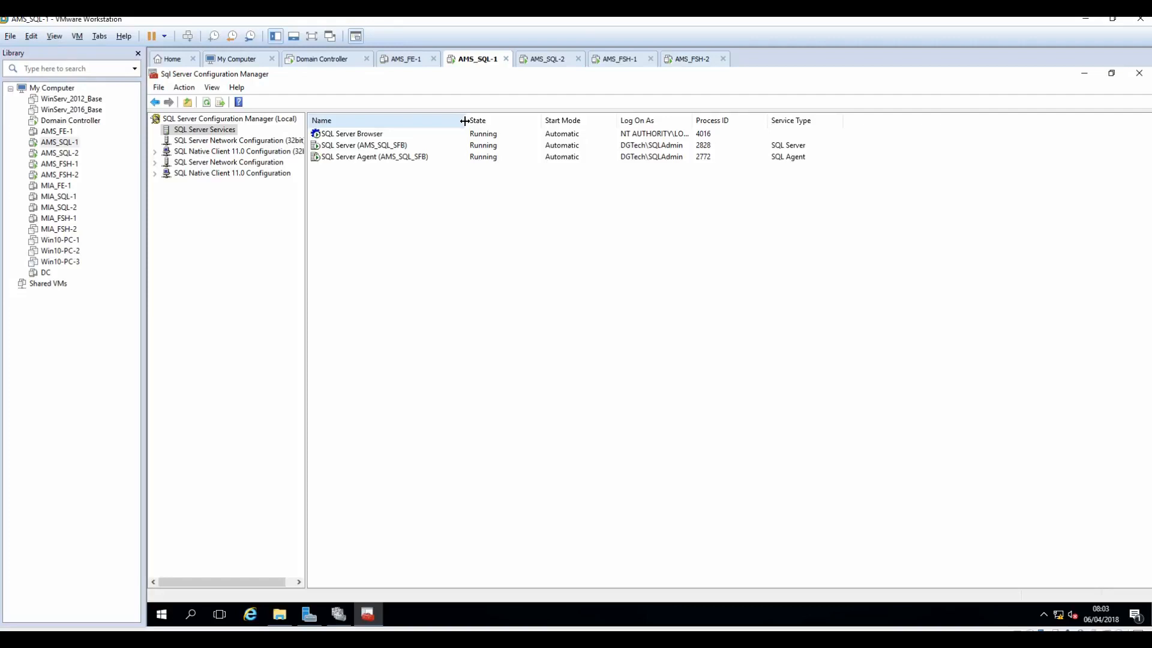
{"action": "left_click", "coordinate": [340, 148]}
{"action": "right_click", "coordinate": [340, 148]}
{"action": "left_click", "coordinate": [375, 224]}
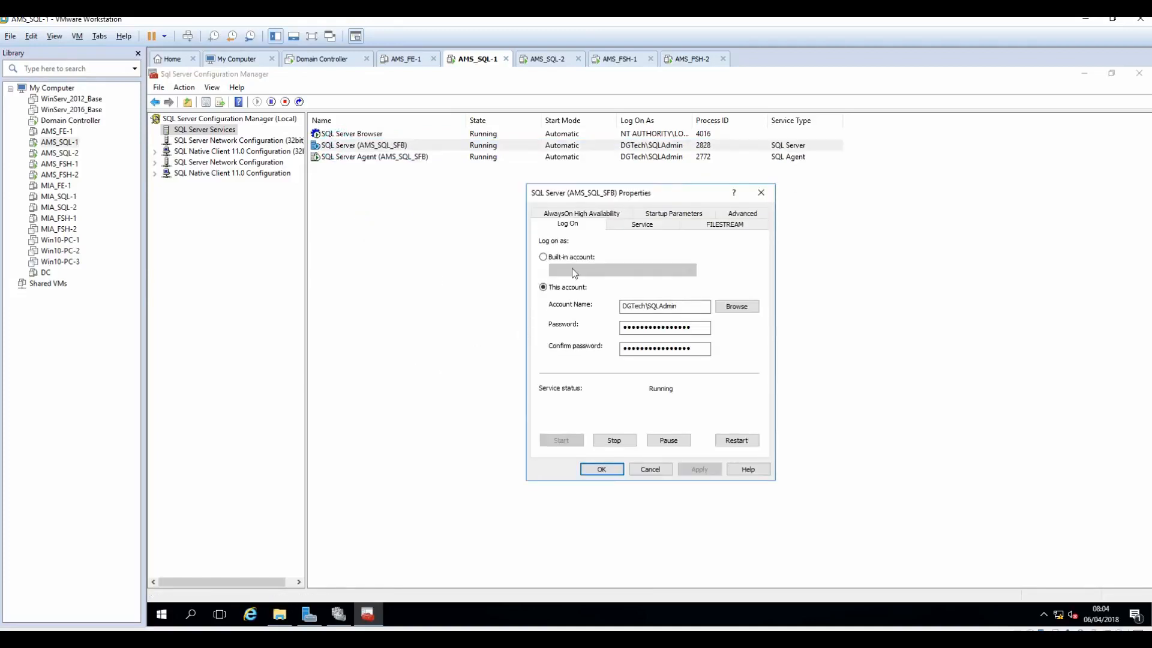
{"action": "left_click", "coordinate": [594, 216]}
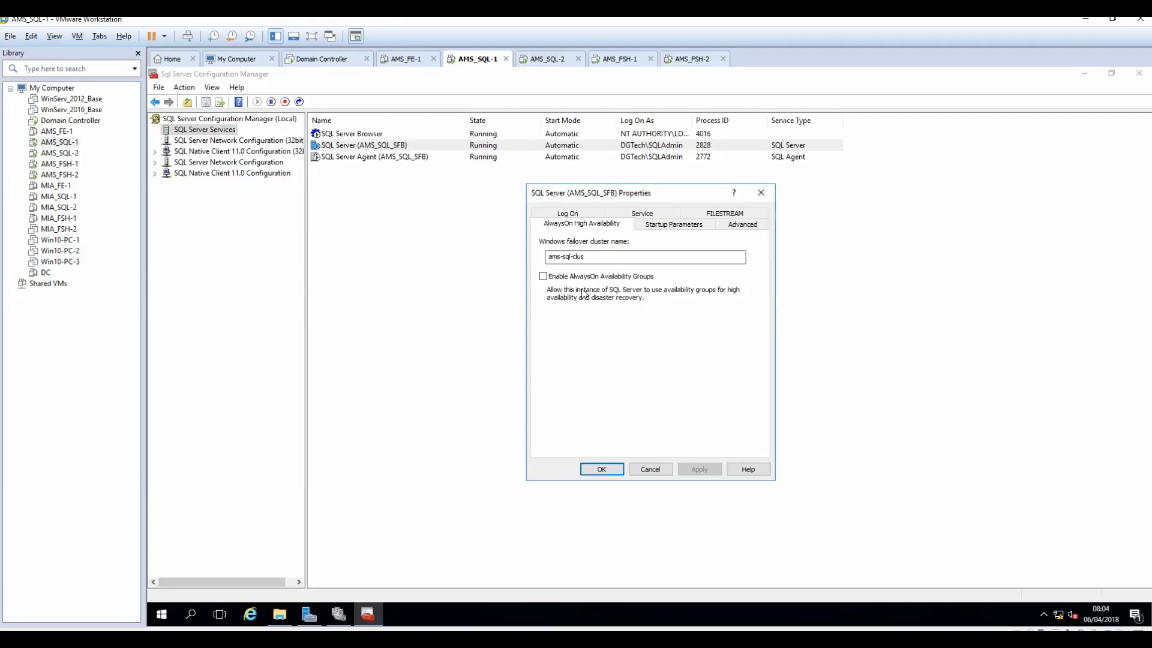
{"action": "left_click", "coordinate": [544, 277]}
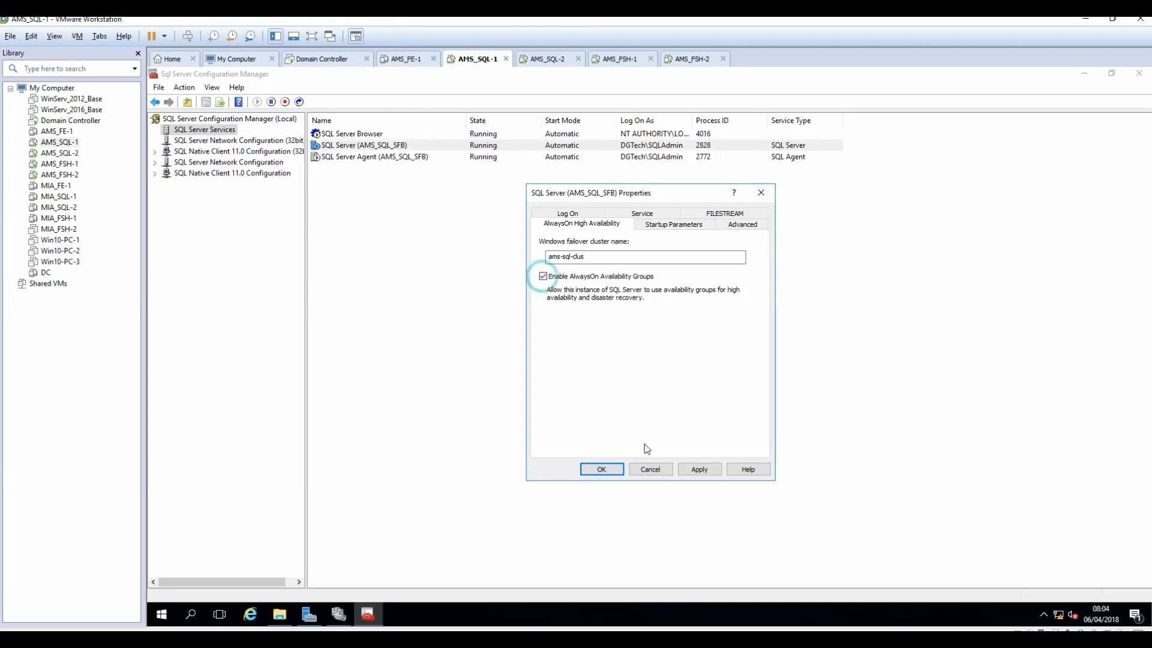
{"action": "left_click", "coordinate": [699, 470]}
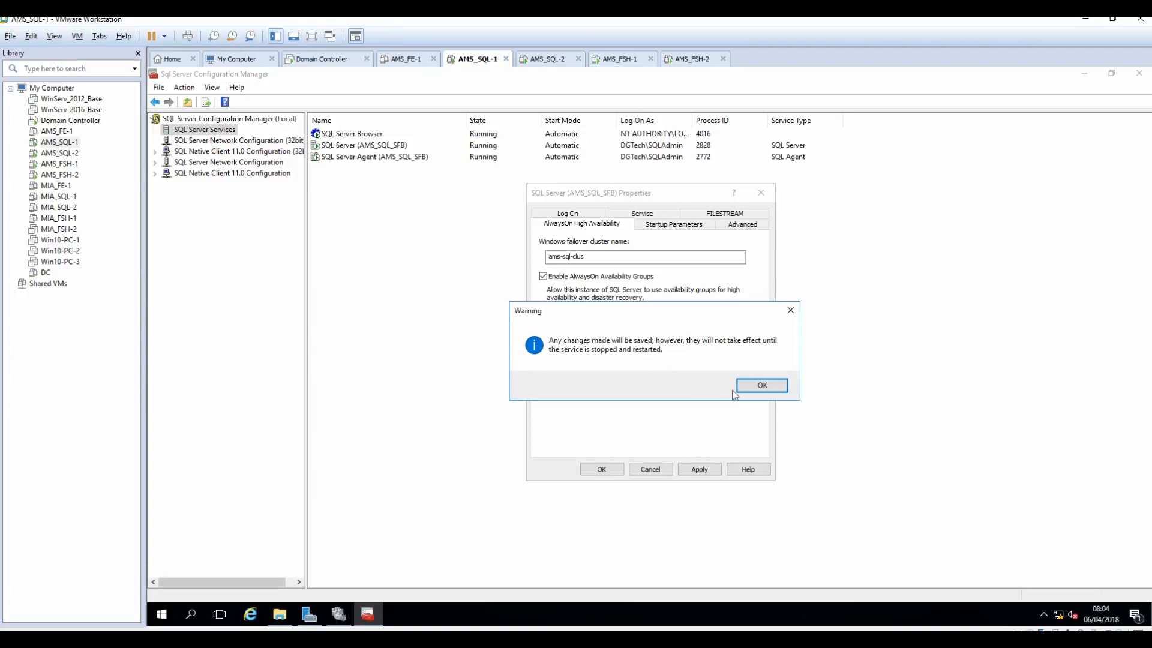
{"action": "left_click", "coordinate": [761, 387]}
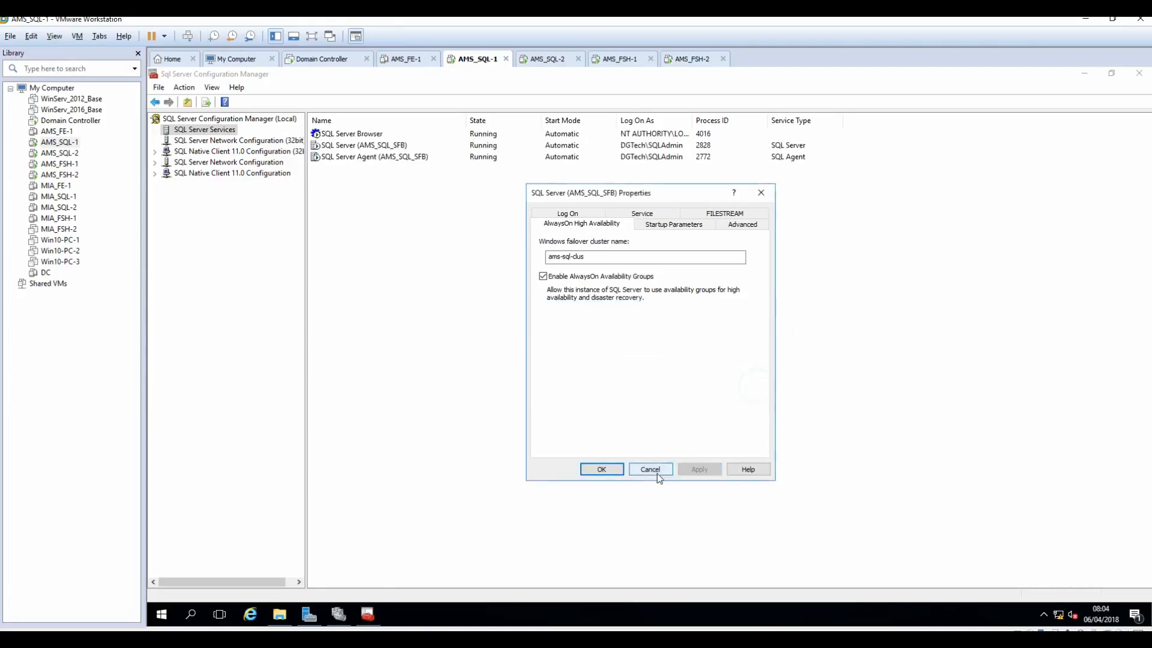
{"action": "left_click", "coordinate": [602, 469]}
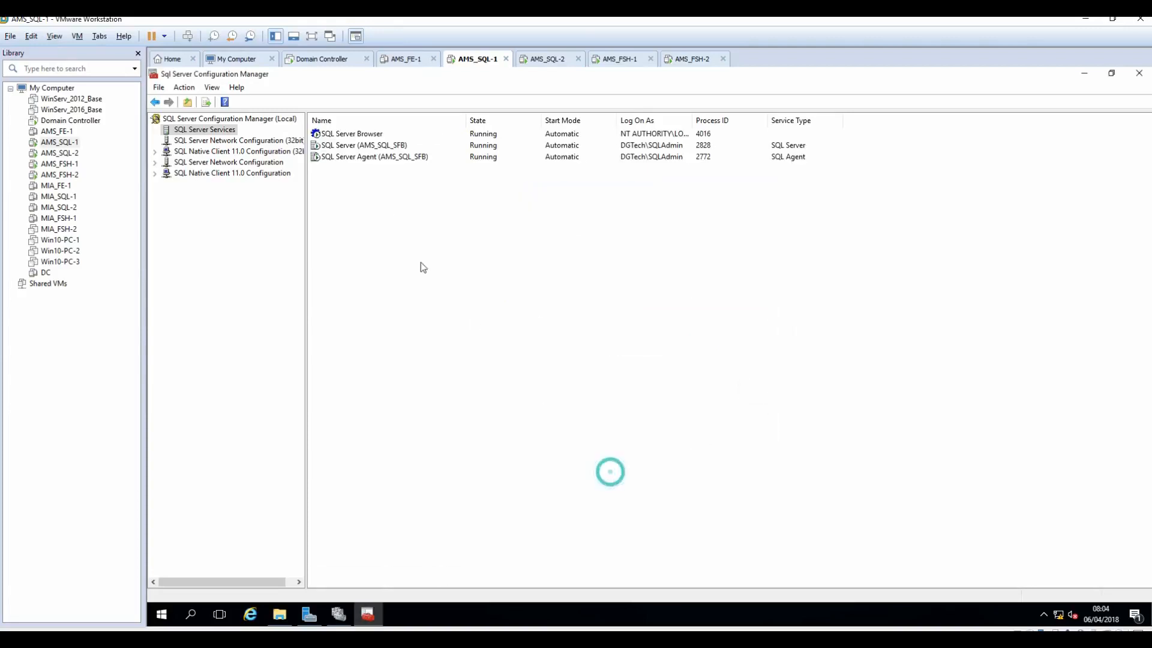
Step: Restart the SQL Server (AMS_SQL_SFB) service, then move to the AMS_SQL-2 VM
{"action": "right_click", "coordinate": [351, 145]}
{"action": "left_click", "coordinate": [390, 206]}
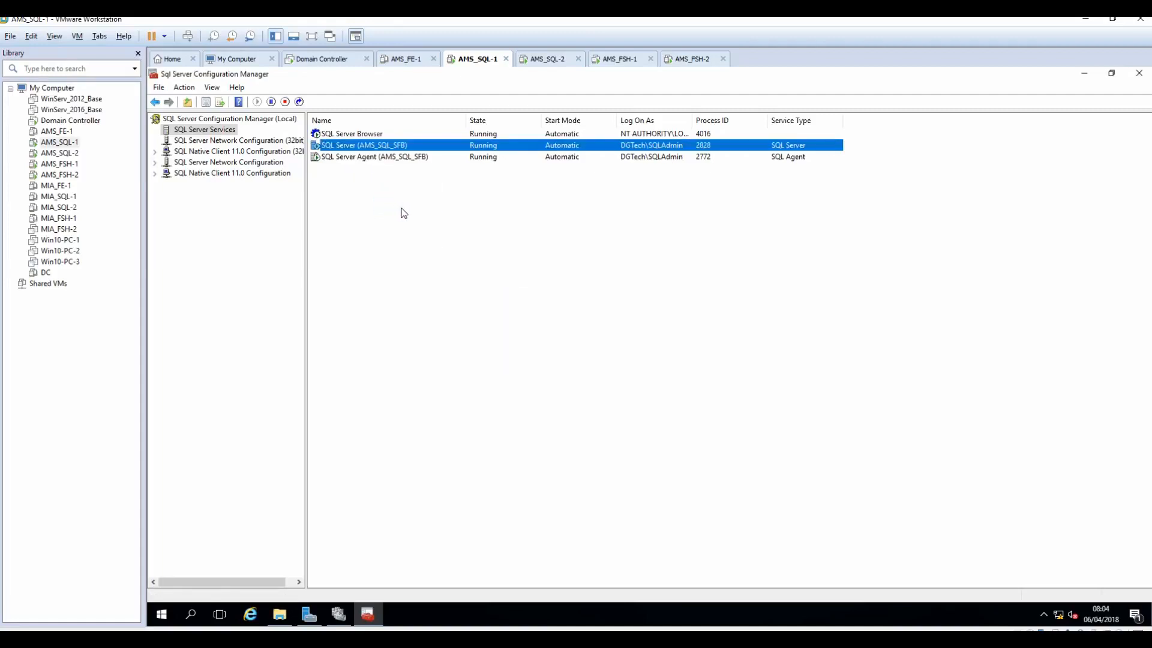
{"action": "left_click", "coordinate": [546, 58]}
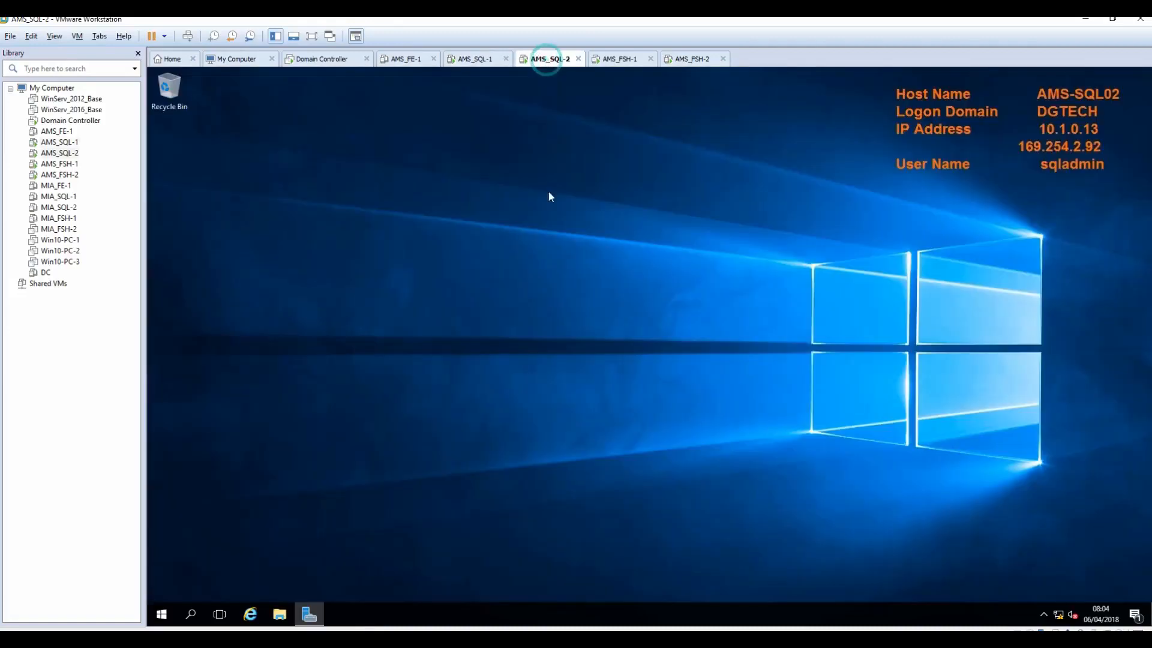
Step: Launch SQL Server 2014 Configuration Manager on AMS_SQL-2 with admin rights
{"action": "left_click", "coordinate": [162, 618]}
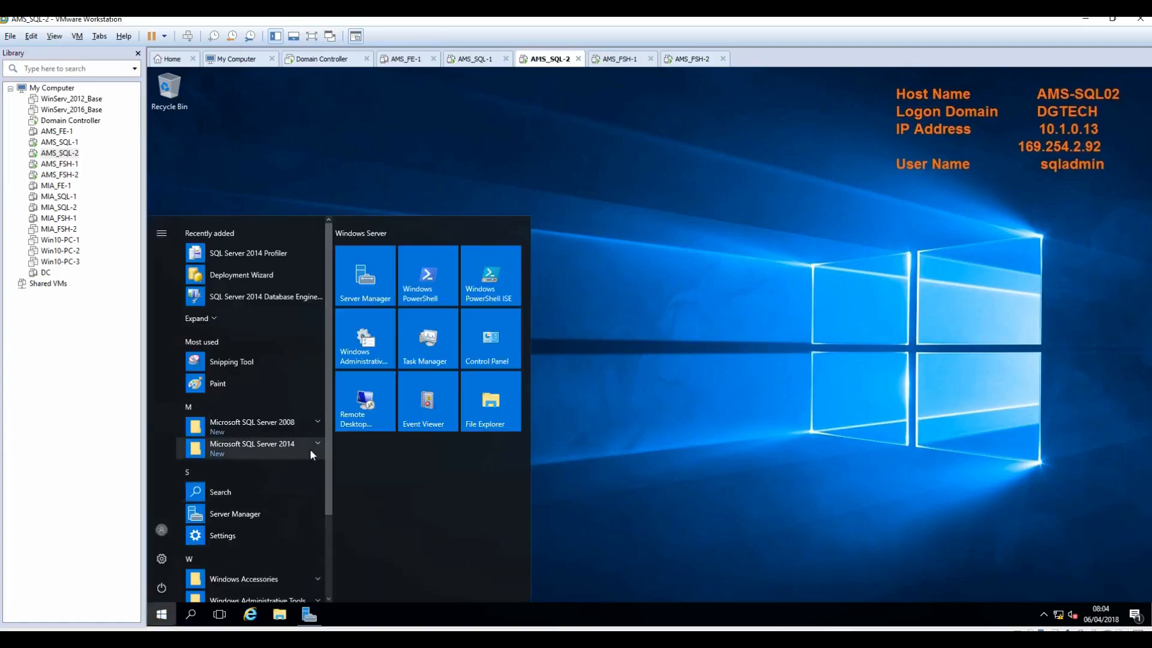
{"action": "left_click", "coordinate": [316, 447]}
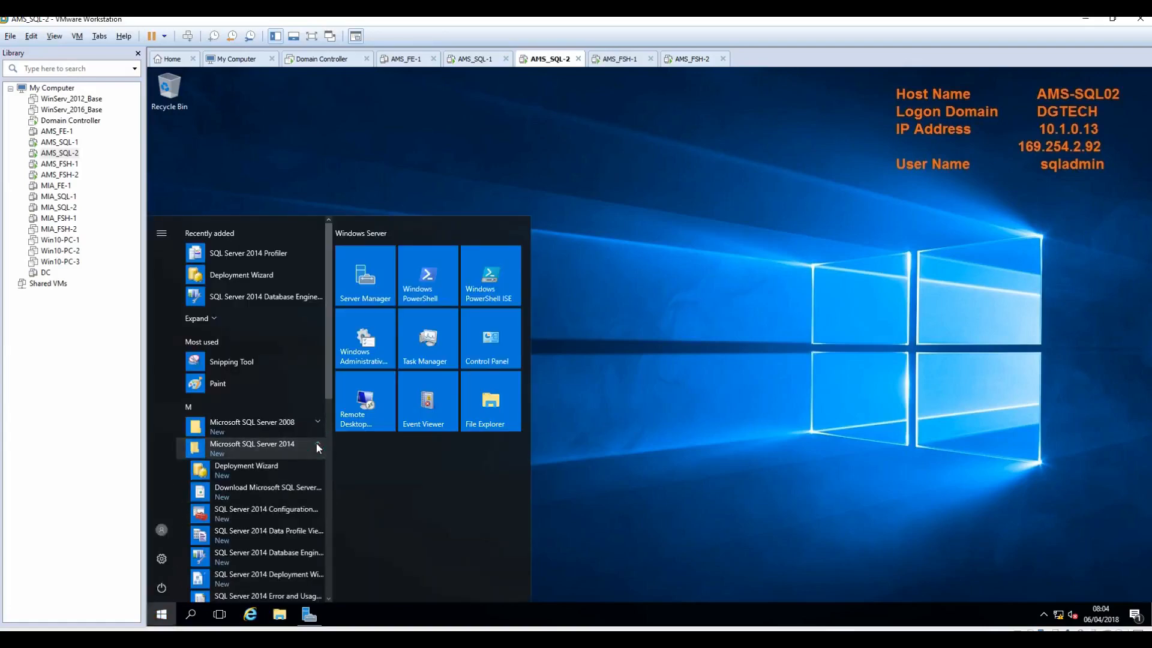
{"action": "left_click", "coordinate": [294, 513]}
{"action": "left_click", "coordinate": [632, 418]}
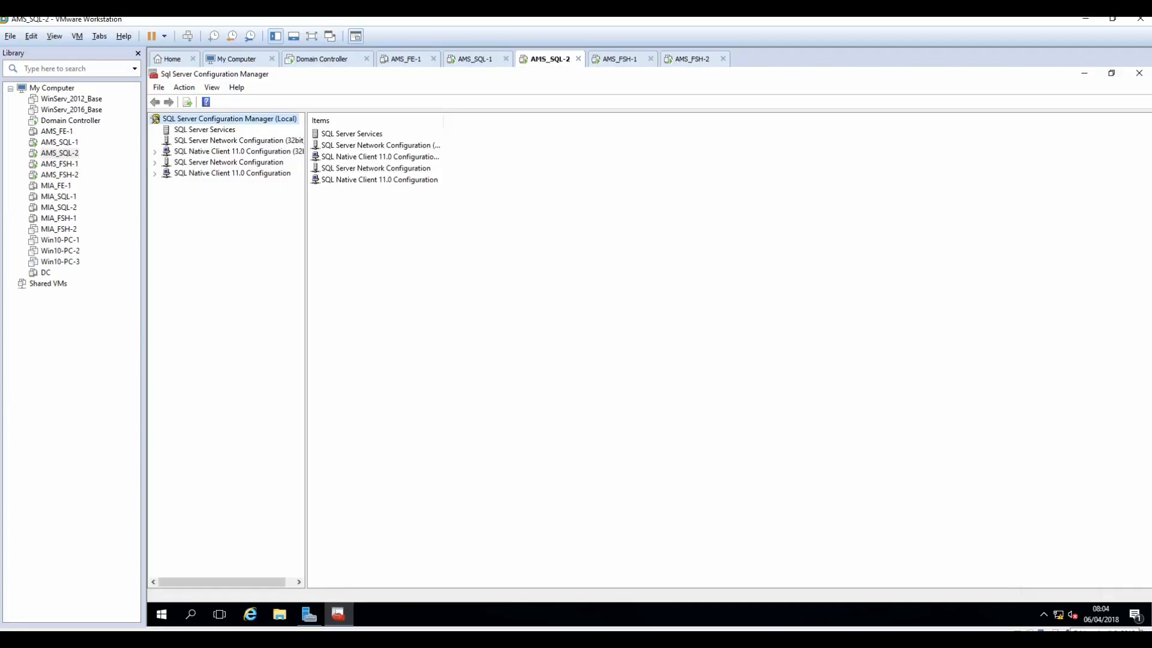
Step: Enable AlwaysOn Availability Groups for the SQL Server (AMS_SQL_SFB) service and apply the change
{"action": "left_click", "coordinate": [205, 129]}
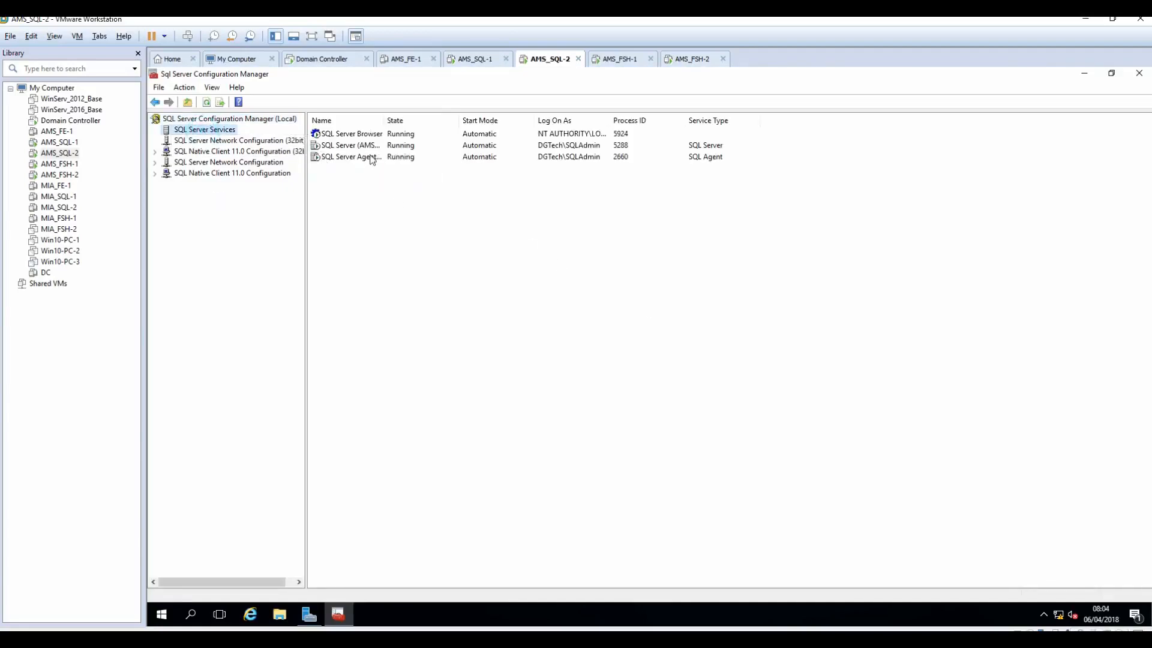
{"action": "left_click_drag", "start_coordinate": [386, 120], "coordinate": [477, 121]}
{"action": "right_click", "coordinate": [354, 148]}
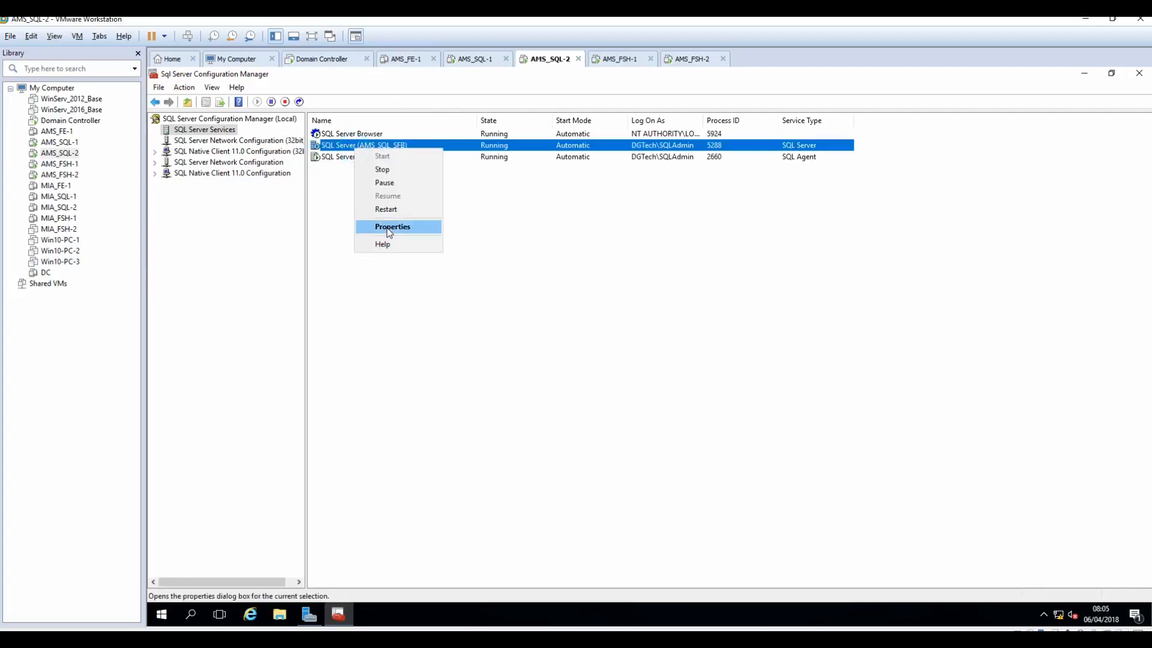
{"action": "left_click", "coordinate": [386, 226]}
{"action": "left_click", "coordinate": [567, 214]}
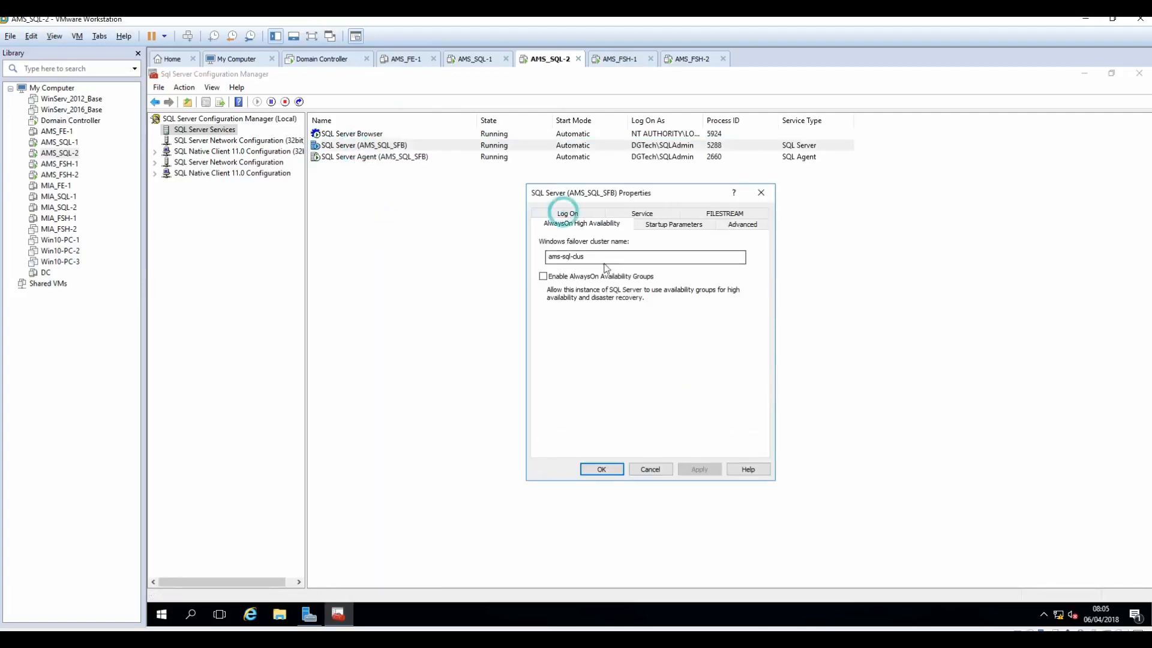
{"action": "left_click", "coordinate": [541, 276]}
{"action": "left_click", "coordinate": [542, 277]}
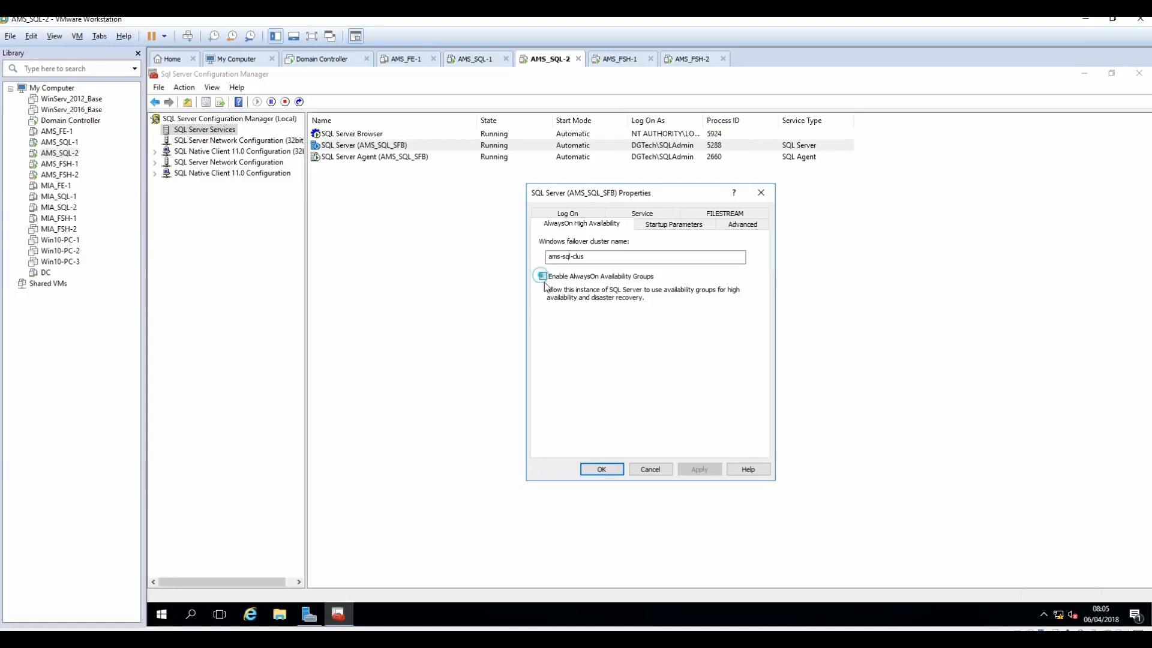
{"action": "left_click", "coordinate": [705, 472]}
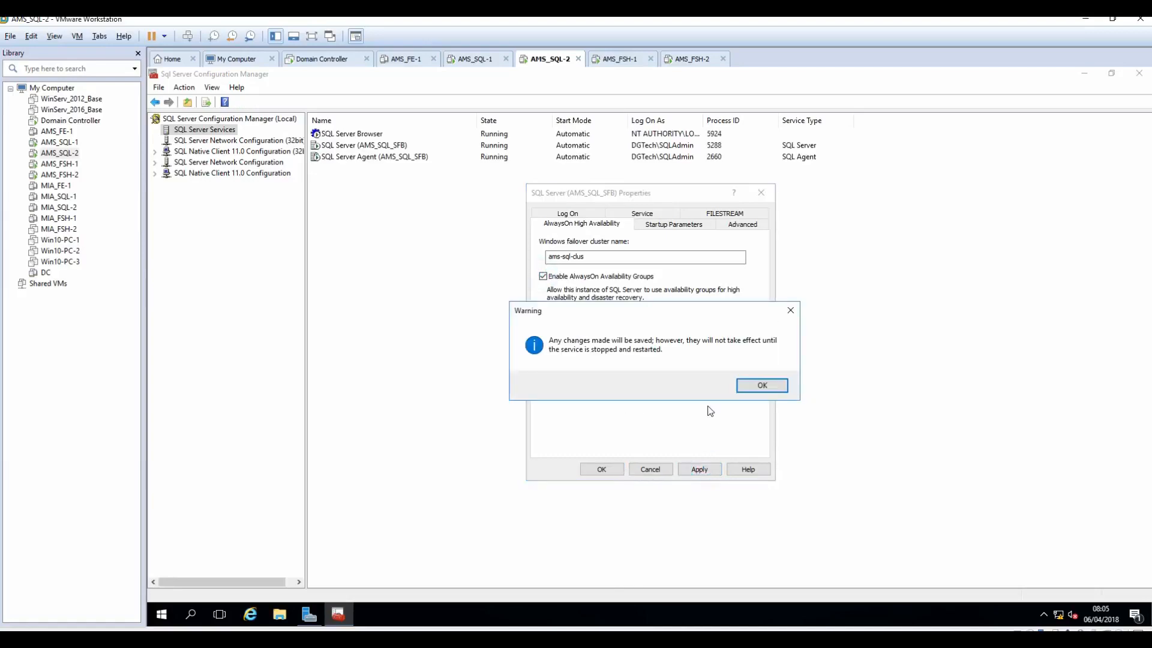
{"action": "left_click", "coordinate": [760, 385]}
{"action": "left_click", "coordinate": [603, 469]}
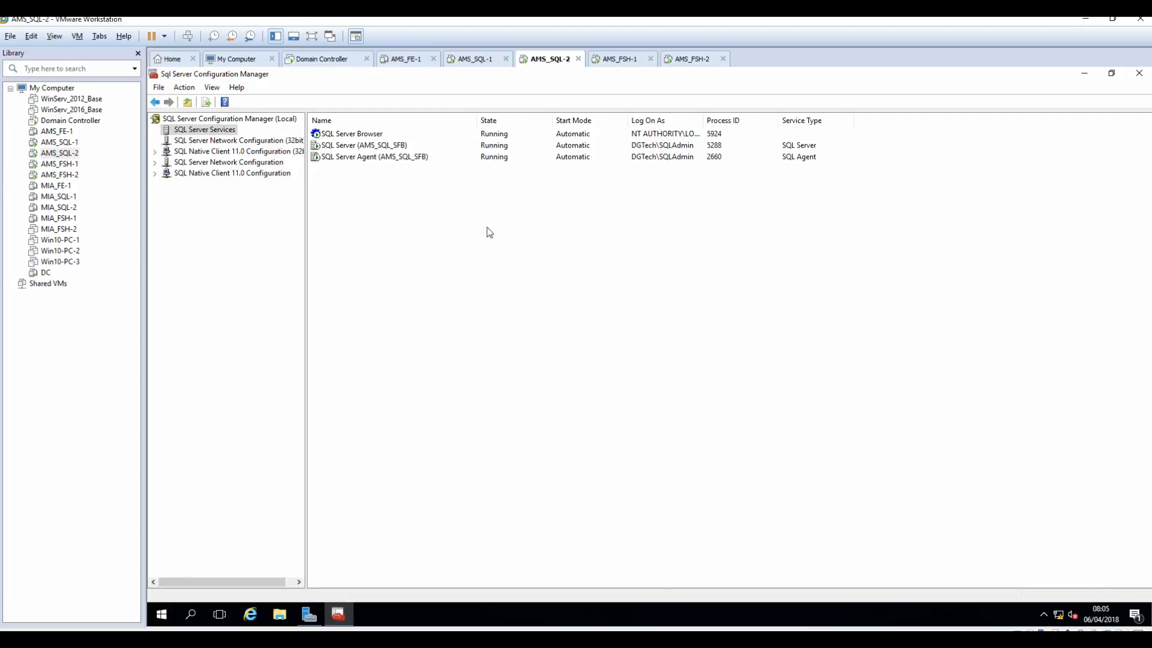
Step: Restart the SQL Server (AMS_SQL_SFB) service, then return to the AMS_SQL-1 VM
{"action": "left_click", "coordinate": [347, 147]}
{"action": "right_click", "coordinate": [344, 145]}
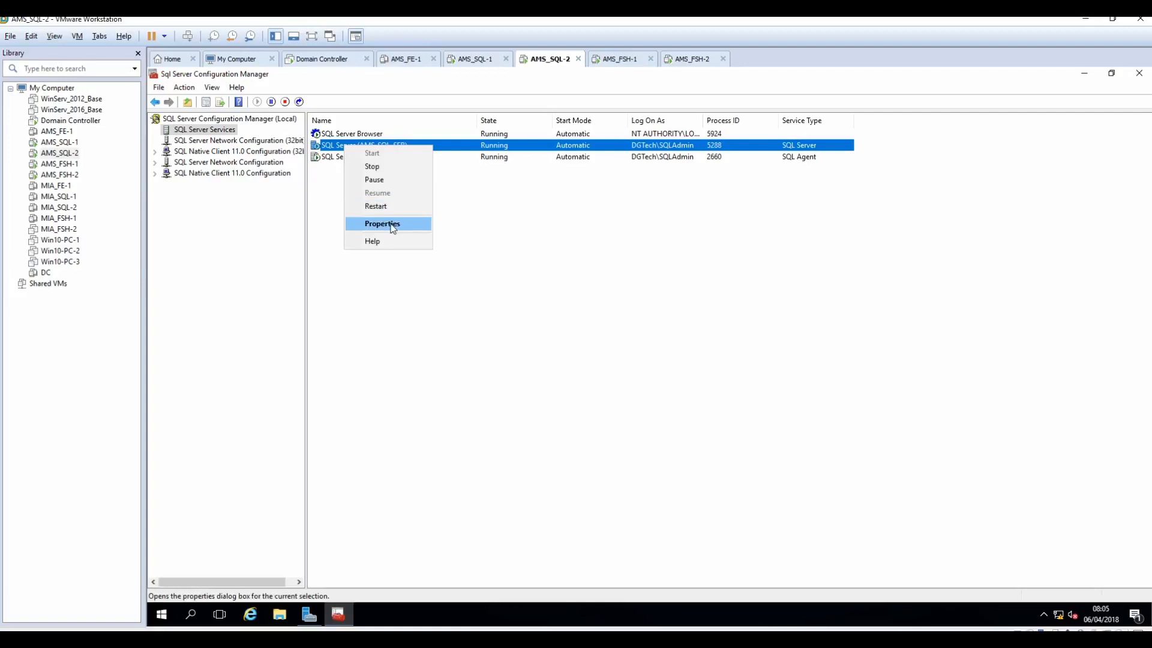
{"action": "left_click", "coordinate": [377, 206]}
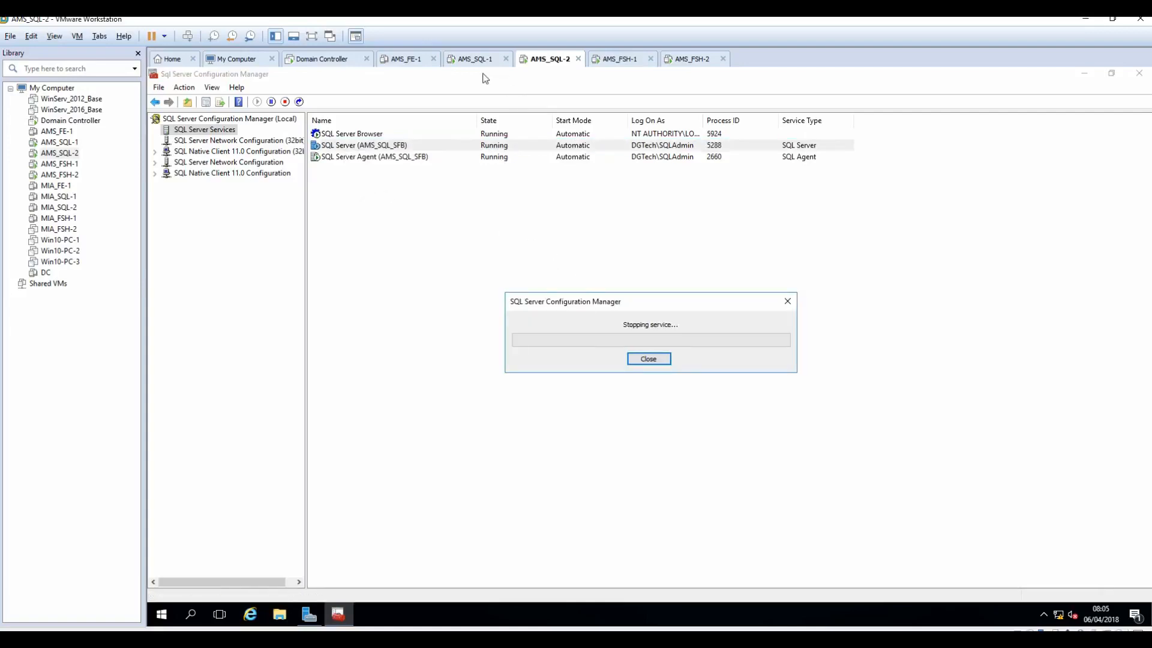
{"action": "left_click", "coordinate": [470, 60]}
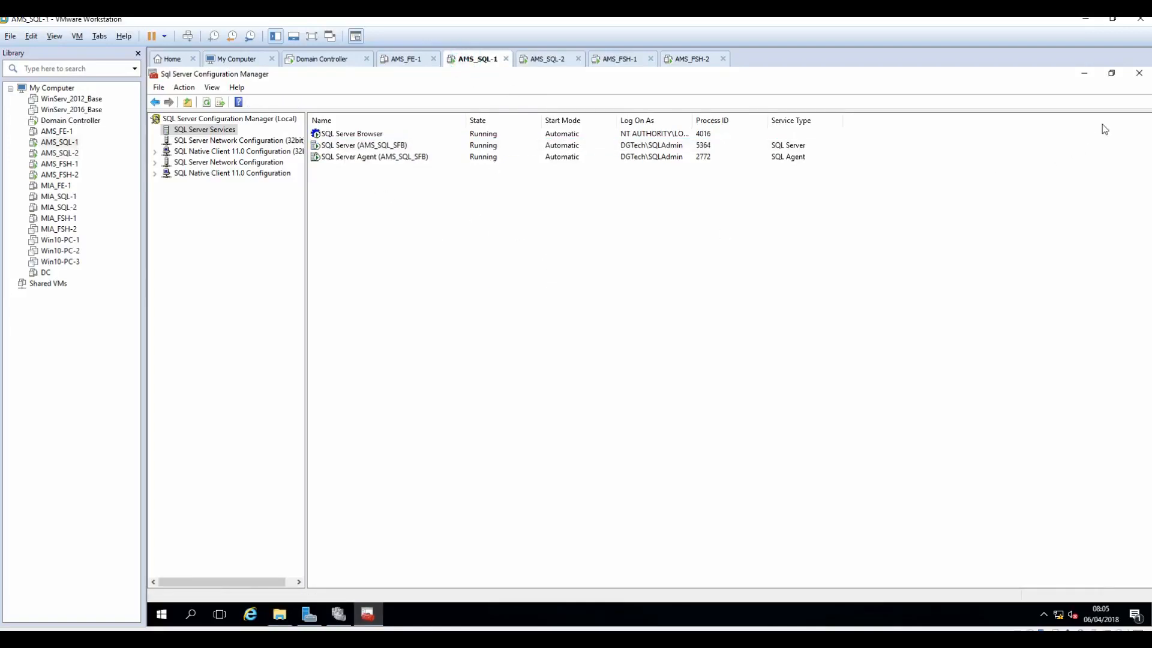
Step: Pin SQL Server 2014 Management Studio to Start and launch it
{"action": "left_click", "coordinate": [1084, 74]}
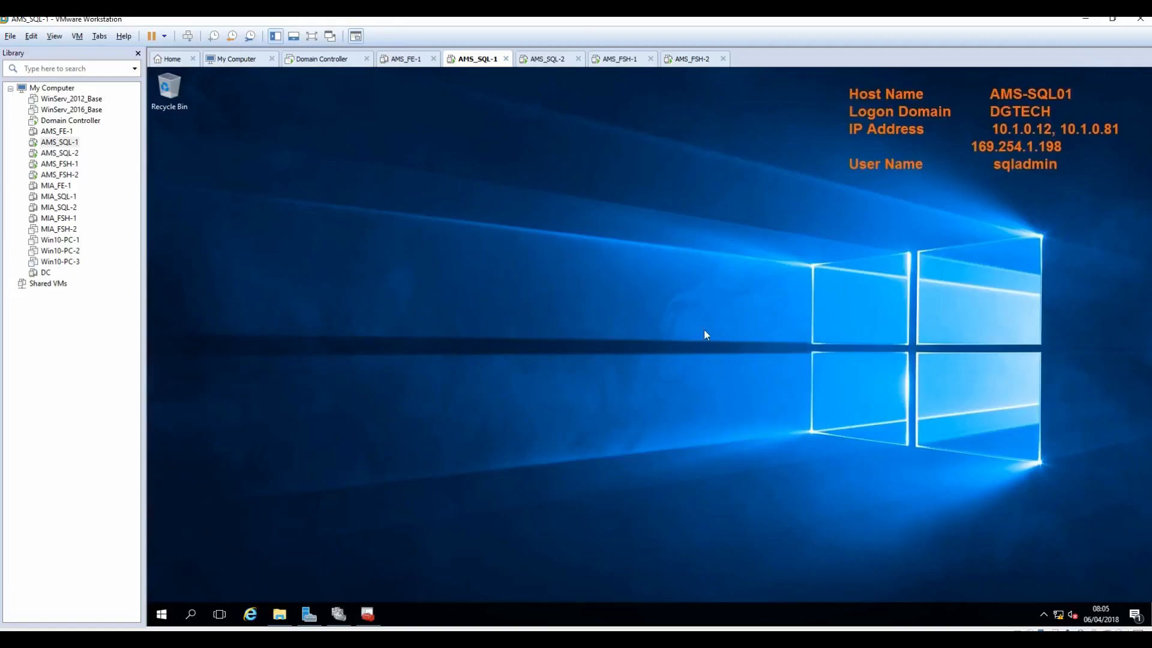
{"action": "left_click", "coordinate": [157, 614]}
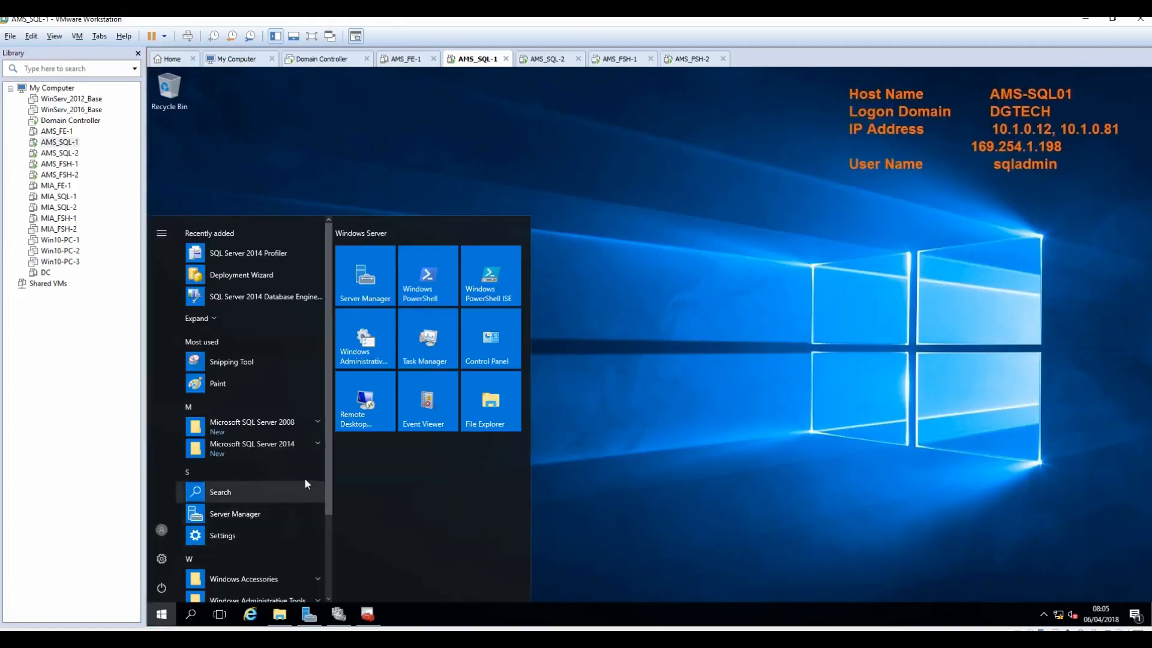
{"action": "left_click", "coordinate": [318, 445]}
{"action": "scroll", "coordinate": [317, 445], "scroll_direction": "down", "scroll_amount": 4}
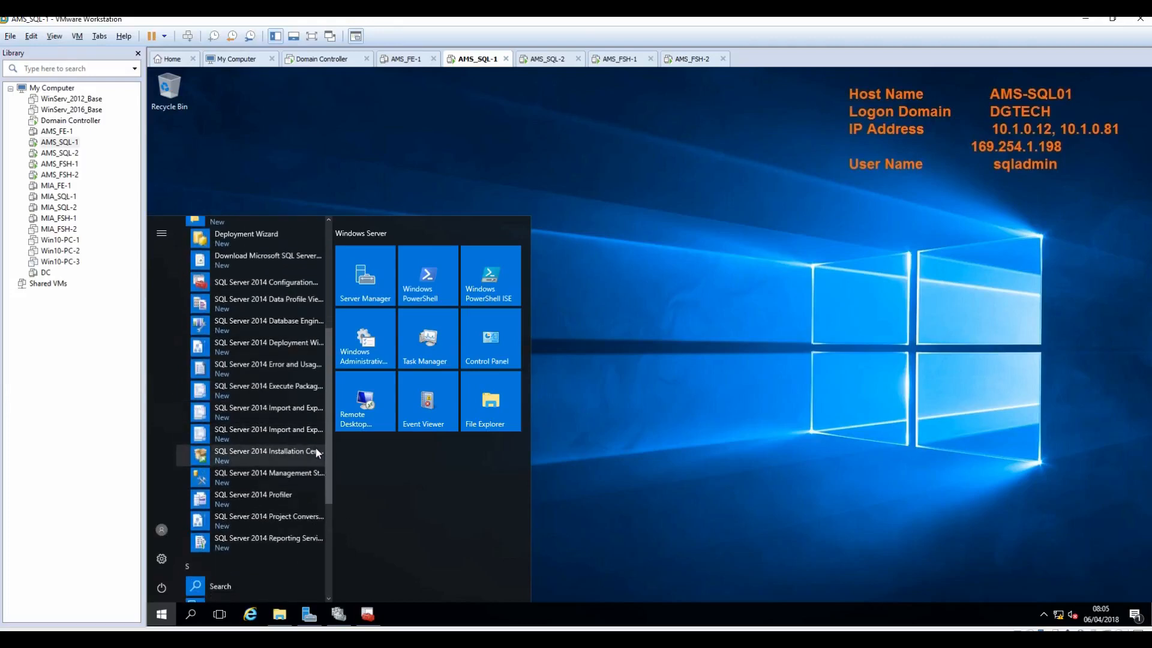
{"action": "right_click", "coordinate": [225, 477]}
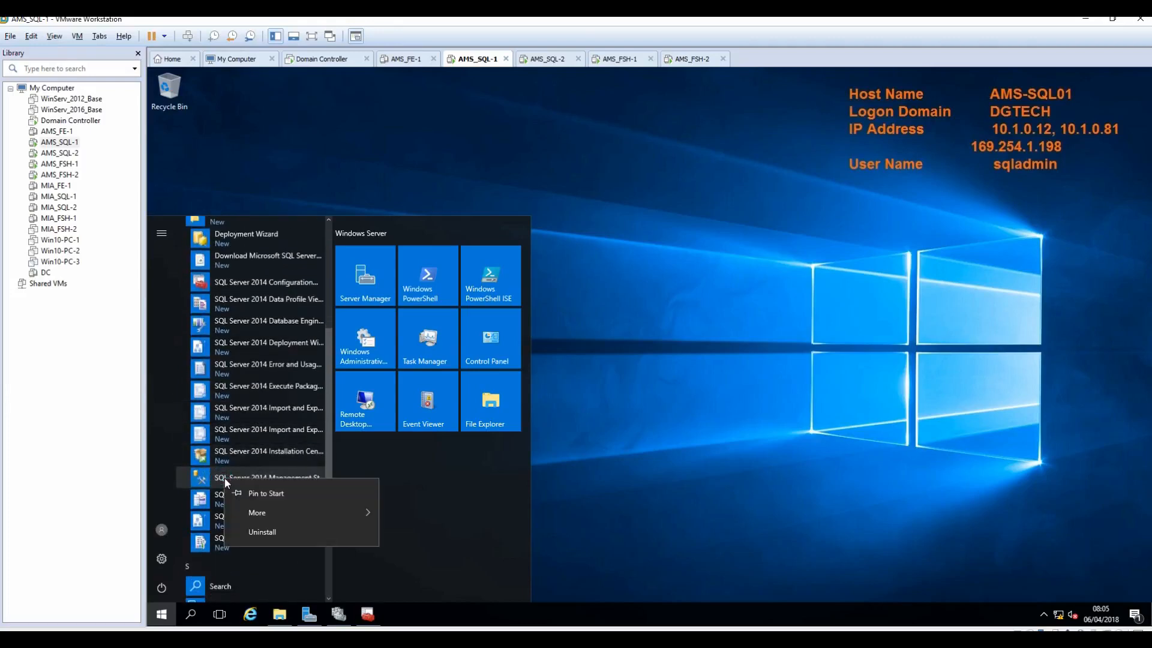
{"action": "left_click", "coordinate": [256, 491]}
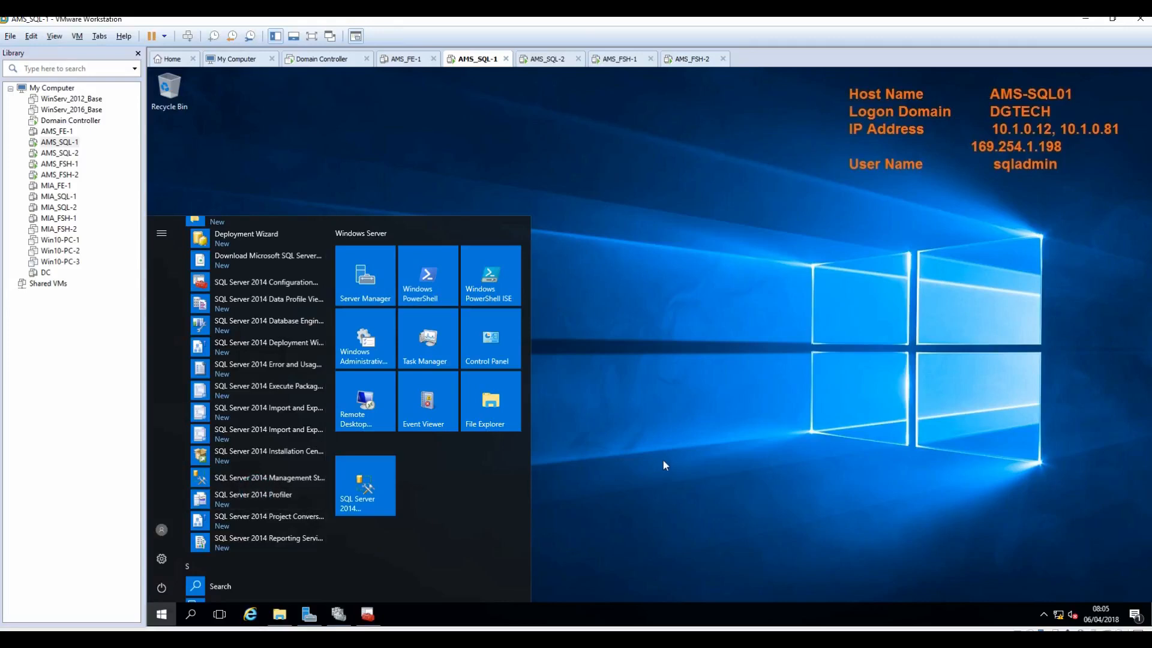
{"action": "left_click", "coordinate": [353, 492]}
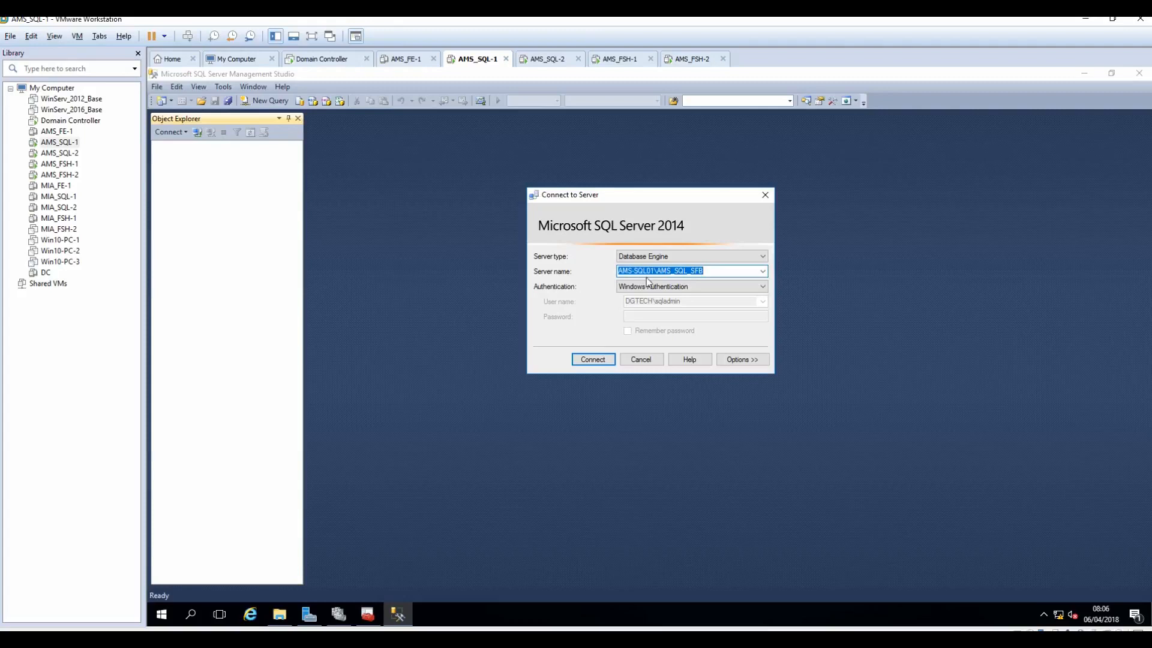
Step: Connect to AMS-SQL01\AMS_SQL_SFB and expand Databases, System Databases and AlwaysOn Availability Groups
{"action": "left_click", "coordinate": [596, 360]}
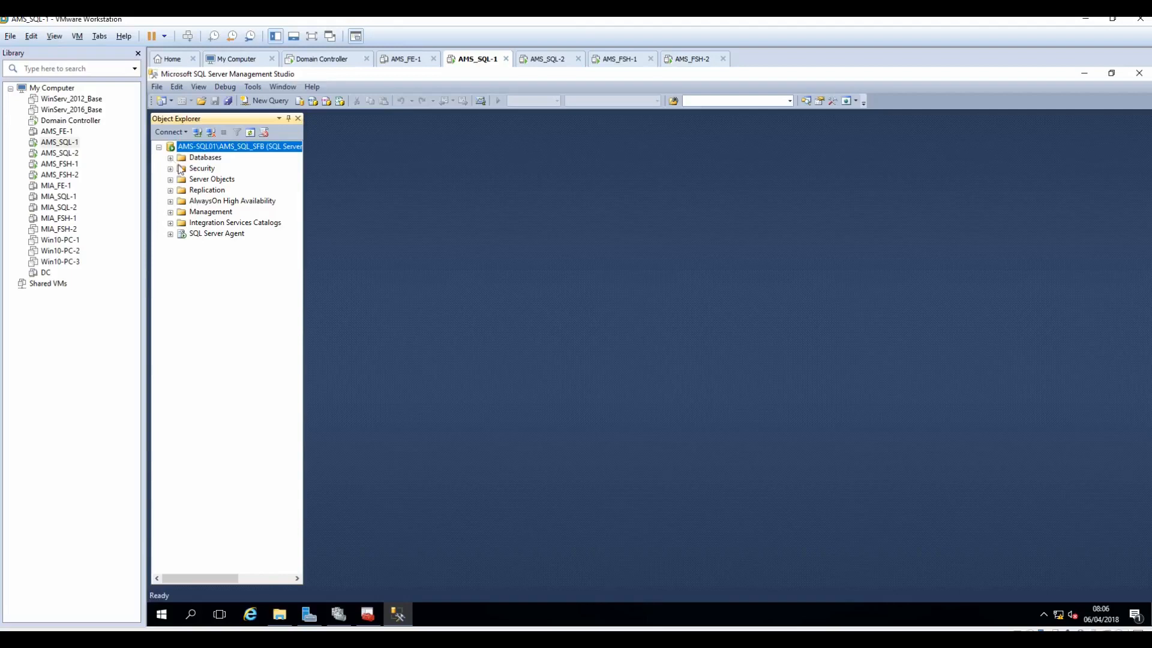
{"action": "left_click", "coordinate": [170, 158]}
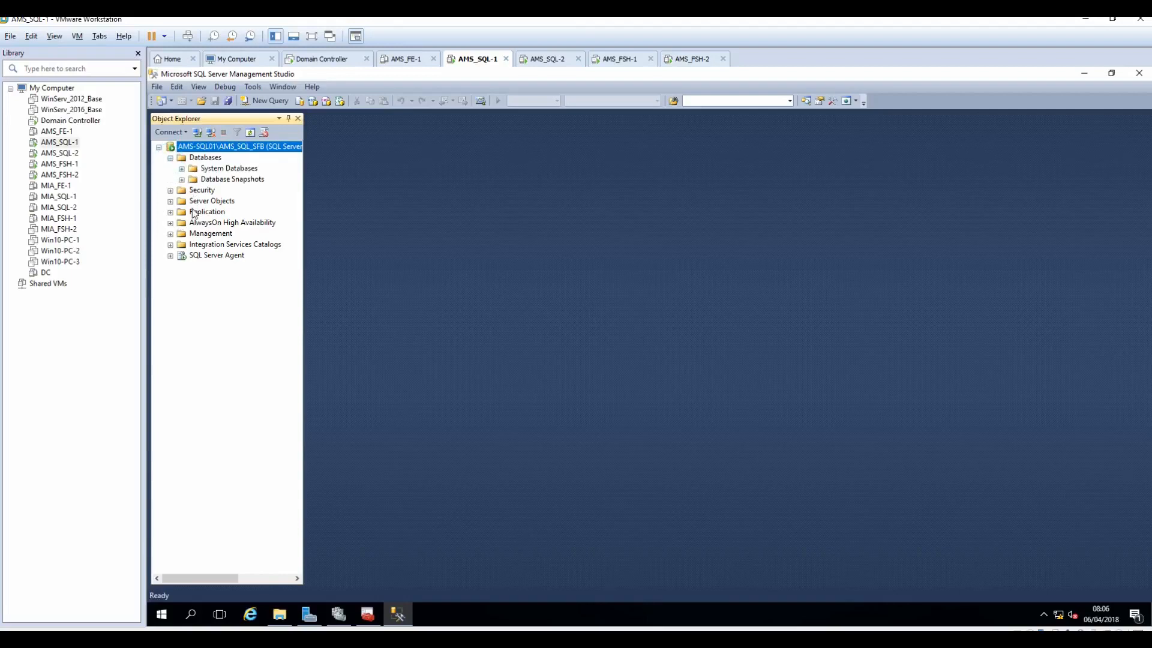
{"action": "left_click", "coordinate": [170, 223]}
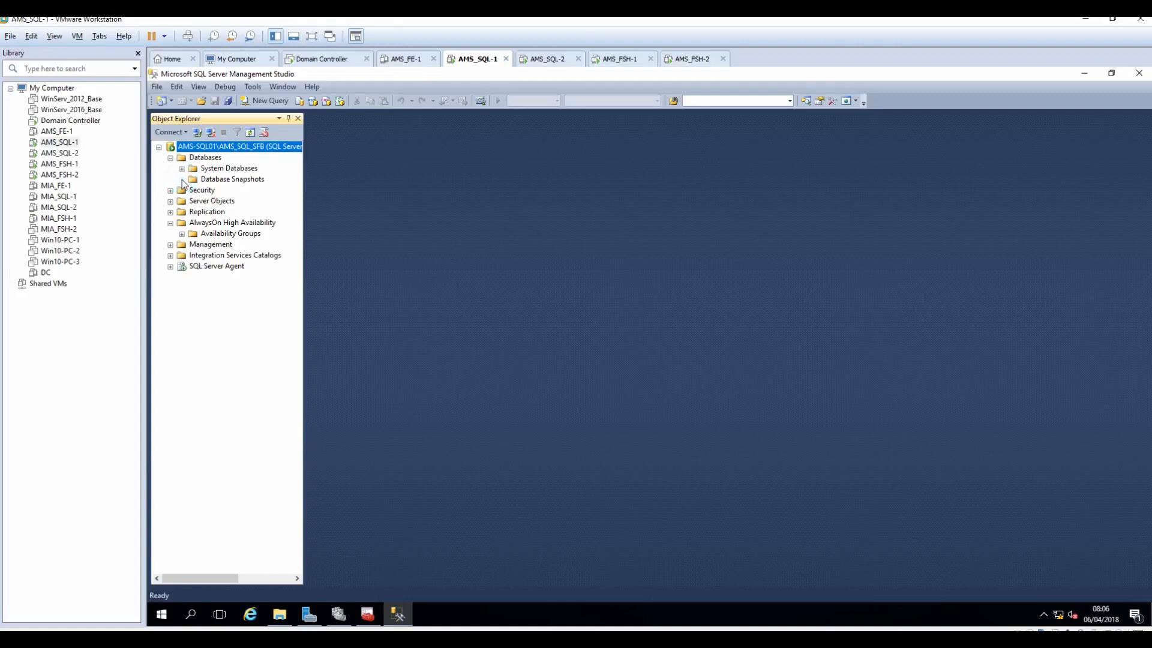
{"action": "left_click", "coordinate": [182, 169]}
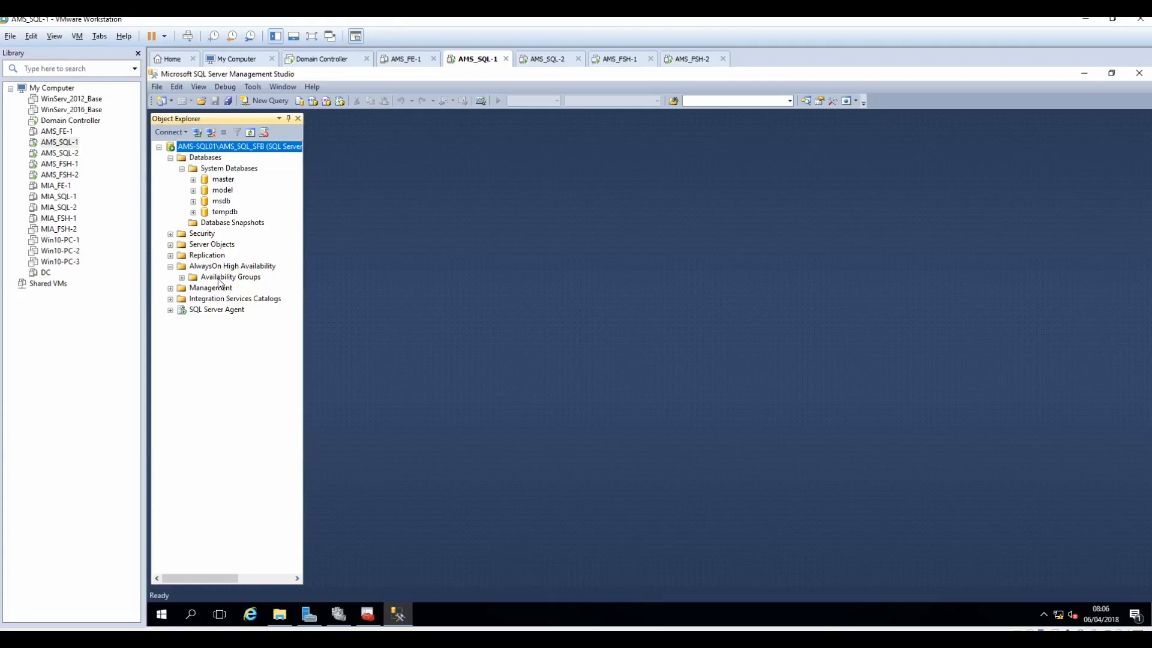
{"action": "left_click", "coordinate": [181, 278]}
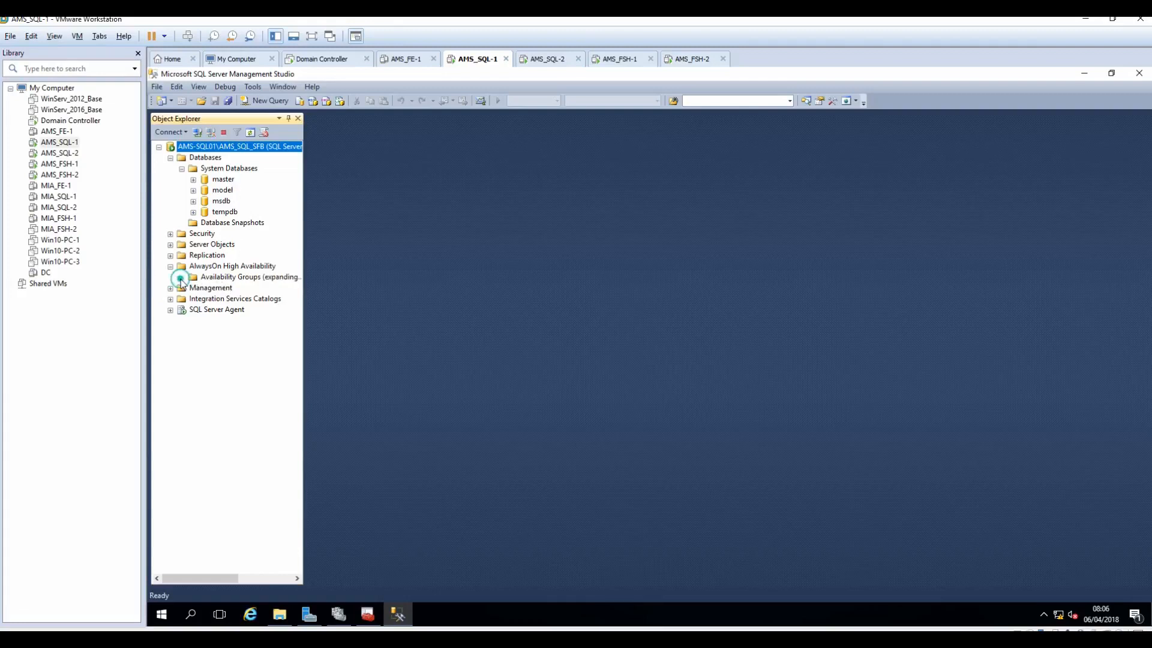
{"action": "left_click", "coordinate": [223, 280]}
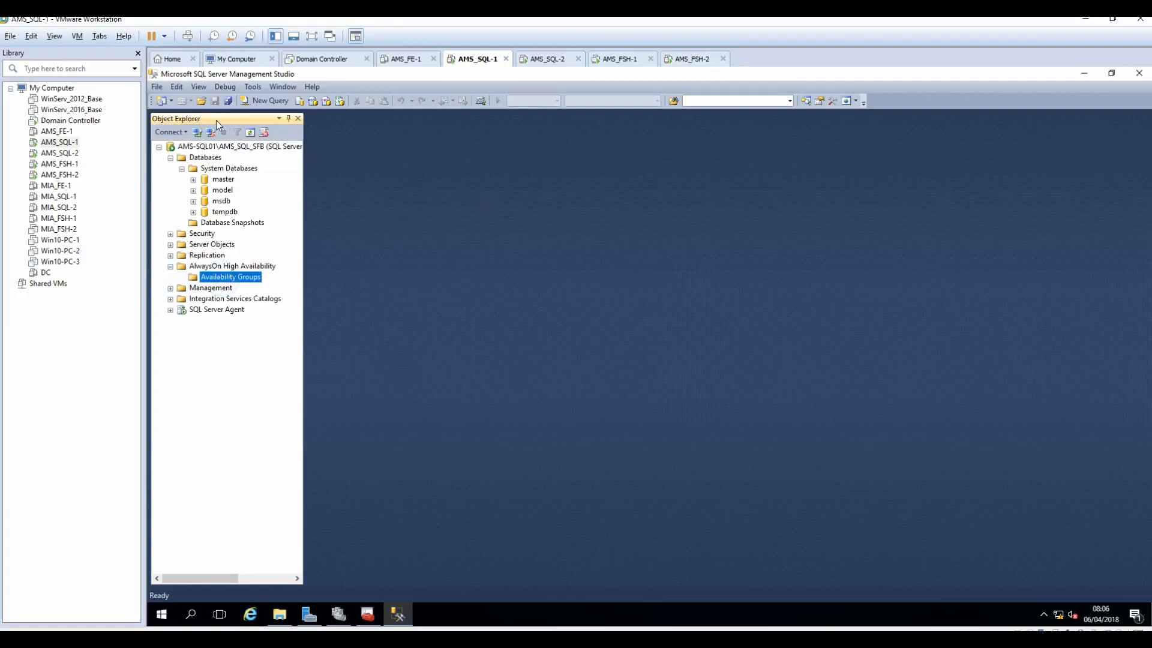
Step: Connect Object Explorer to the Database Engine AMS-SQL02\AMS_SQL_SFB, then bring up the Skype install notes
{"action": "left_click", "coordinate": [170, 132]}
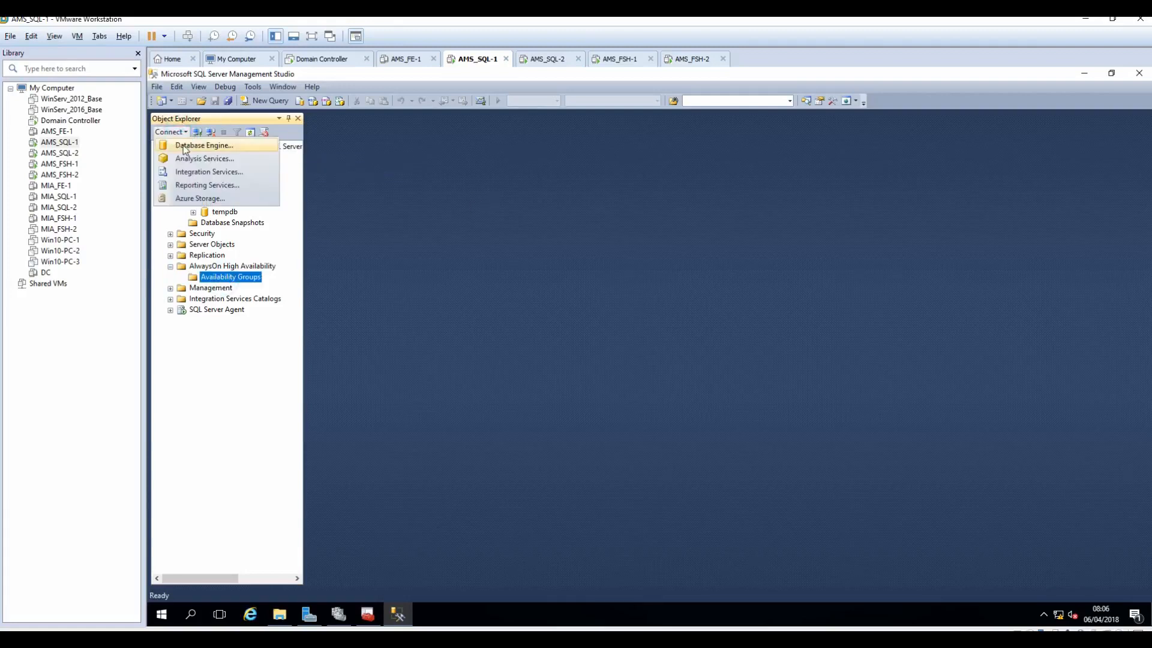
{"action": "left_click", "coordinate": [184, 147]}
{"action": "left_click", "coordinate": [650, 272]}
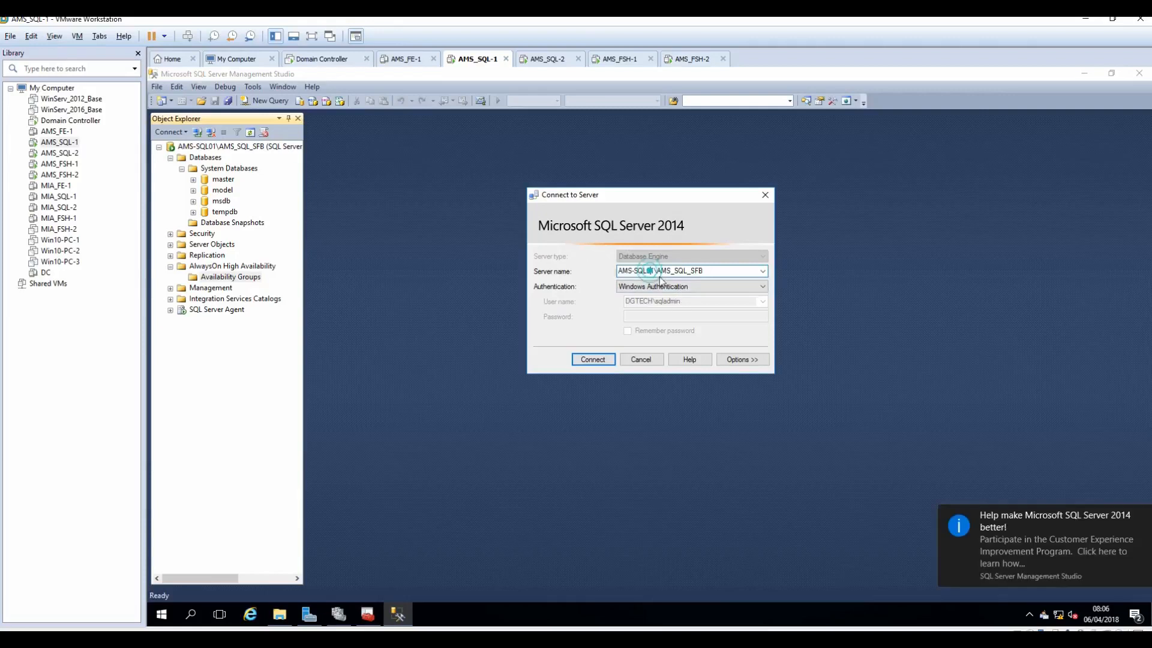
{"action": "key", "text": "BackSpace"}
{"action": "type", "text": "2"}
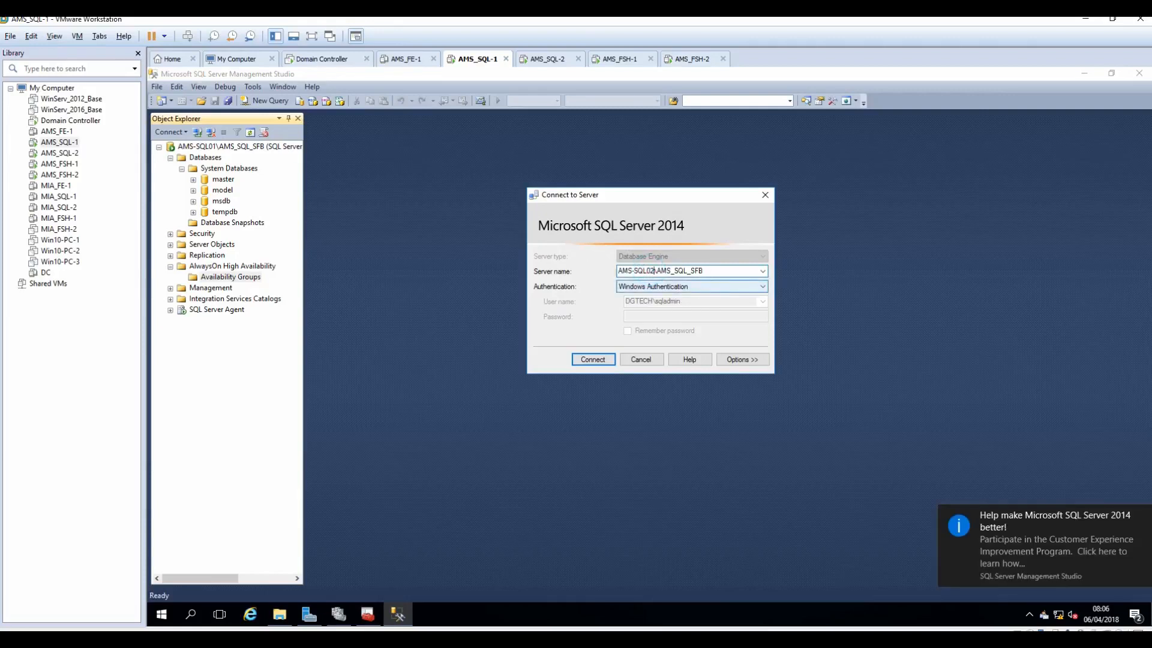
{"action": "left_click", "coordinate": [594, 360]}
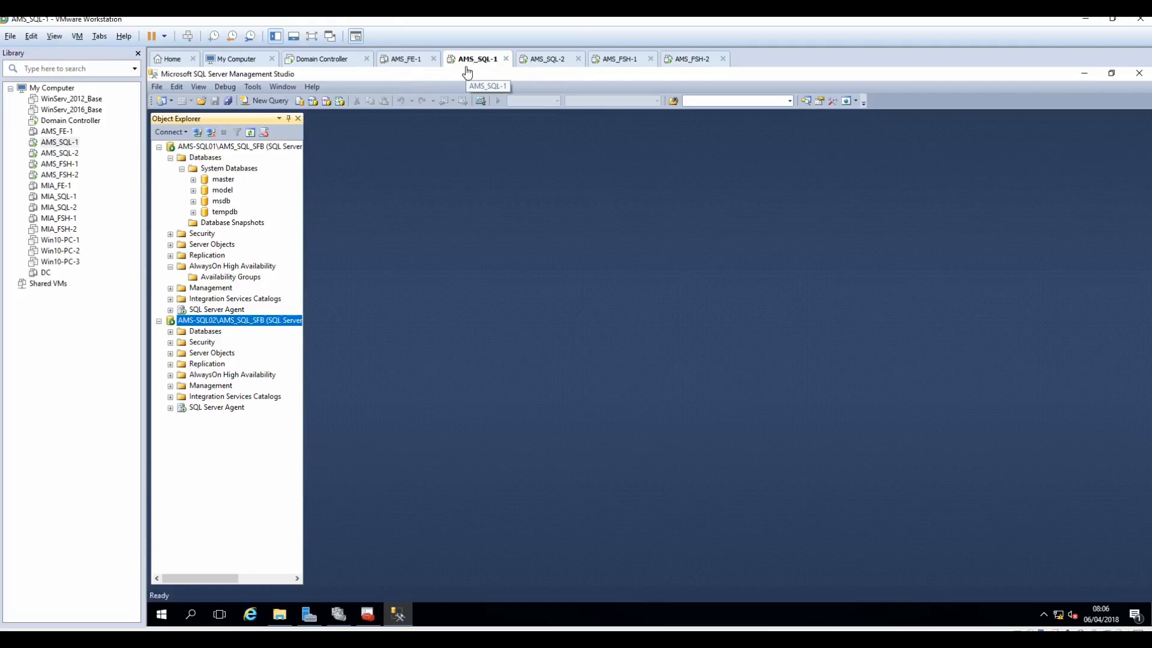
{"action": "key", "text": "alt+Tab"}
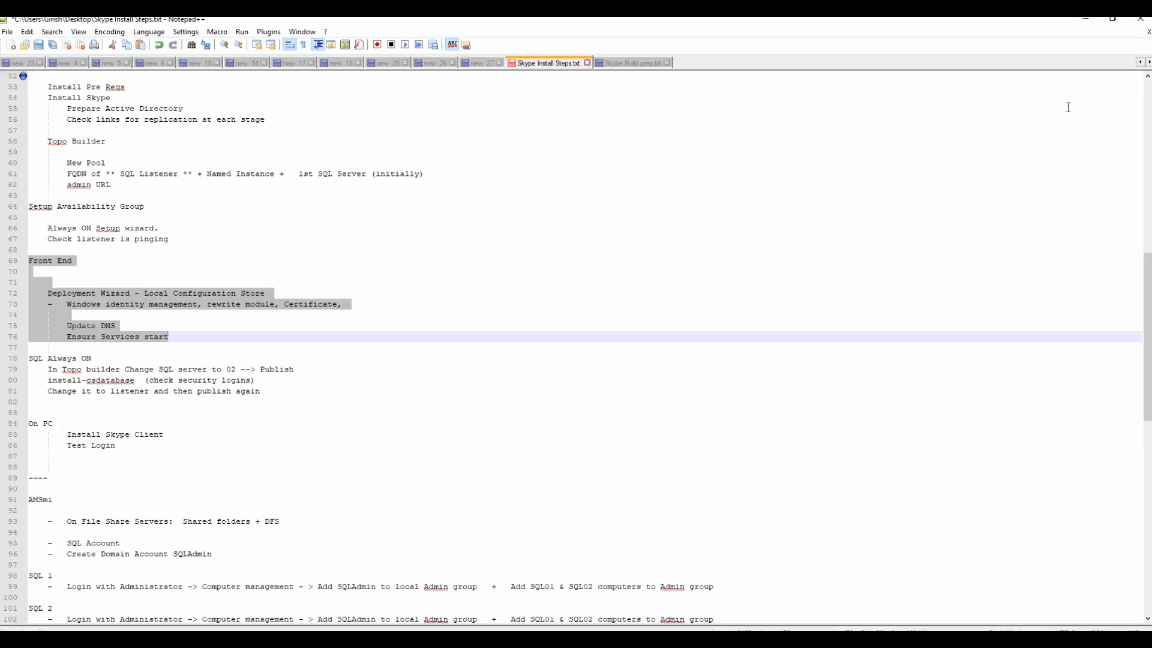
Step: Power on the AMS_FE-1 virtual machine and sign in to it
{"action": "left_click", "coordinate": [1085, 19]}
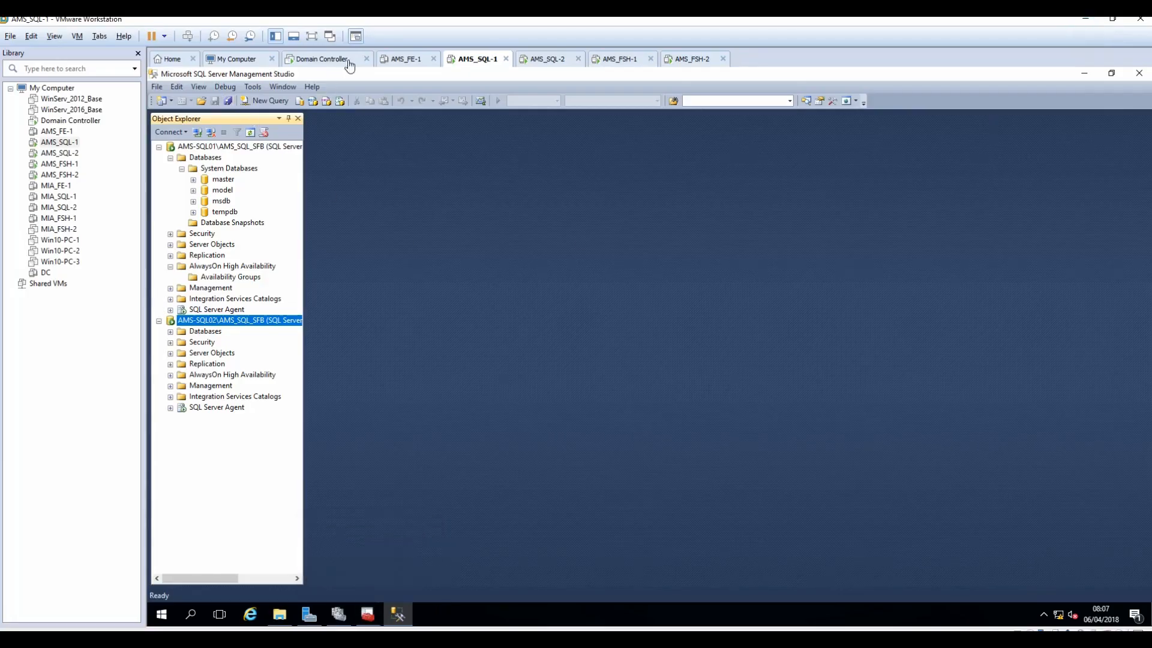
{"action": "left_click", "coordinate": [408, 59]}
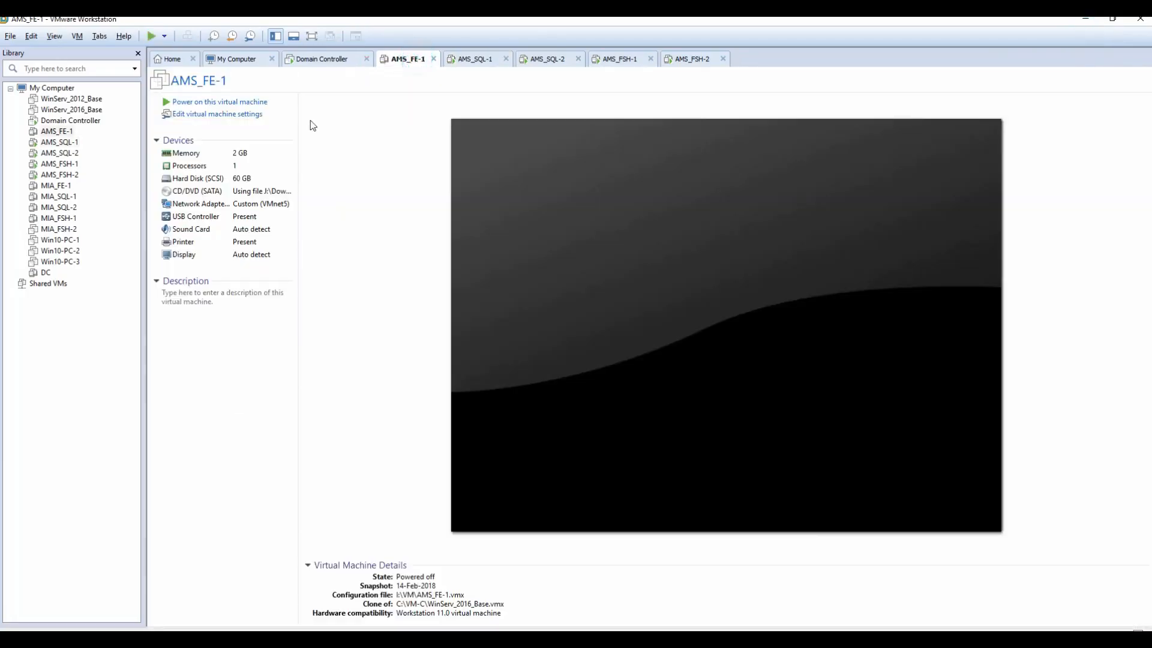
{"action": "left_click", "coordinate": [152, 37]}
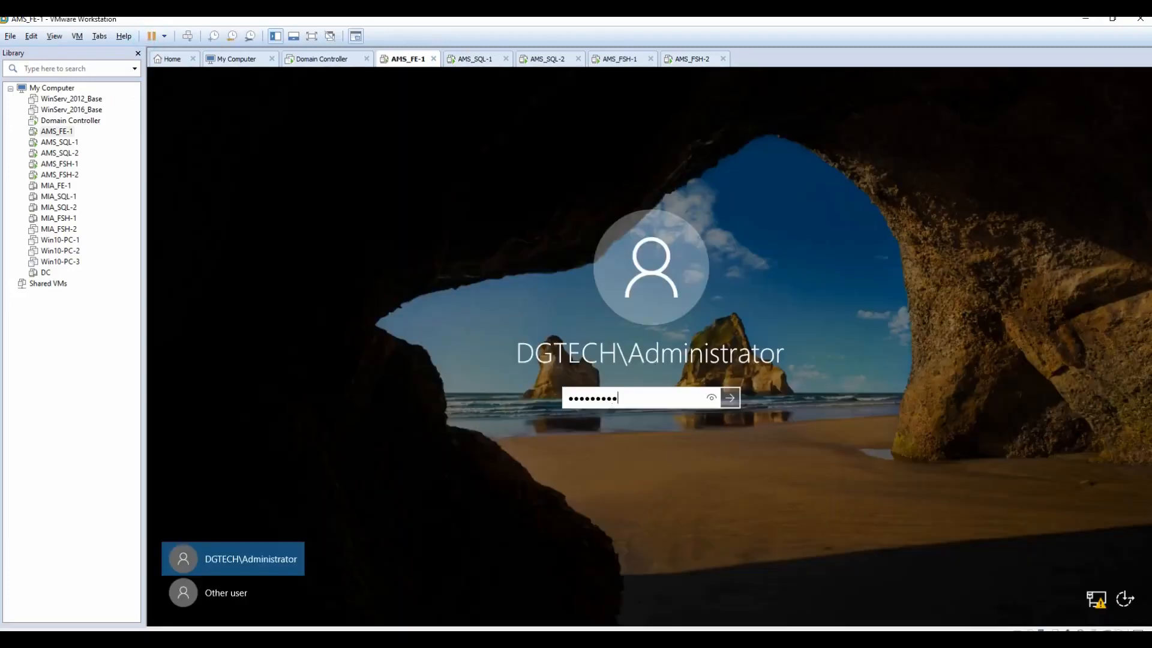
{"action": "key", "text": "Return"}
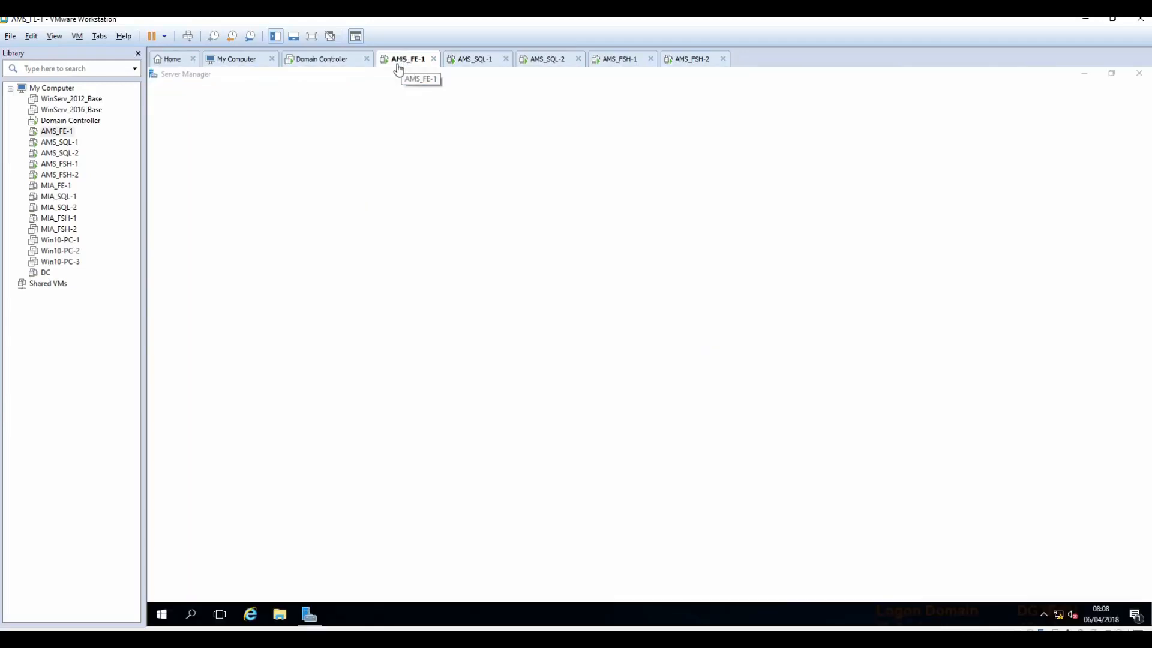
Step: Copy the full Add-WindowsFeature Front End prerequisites command from Skype Build prep.txt
{"action": "left_click", "coordinate": [1086, 73]}
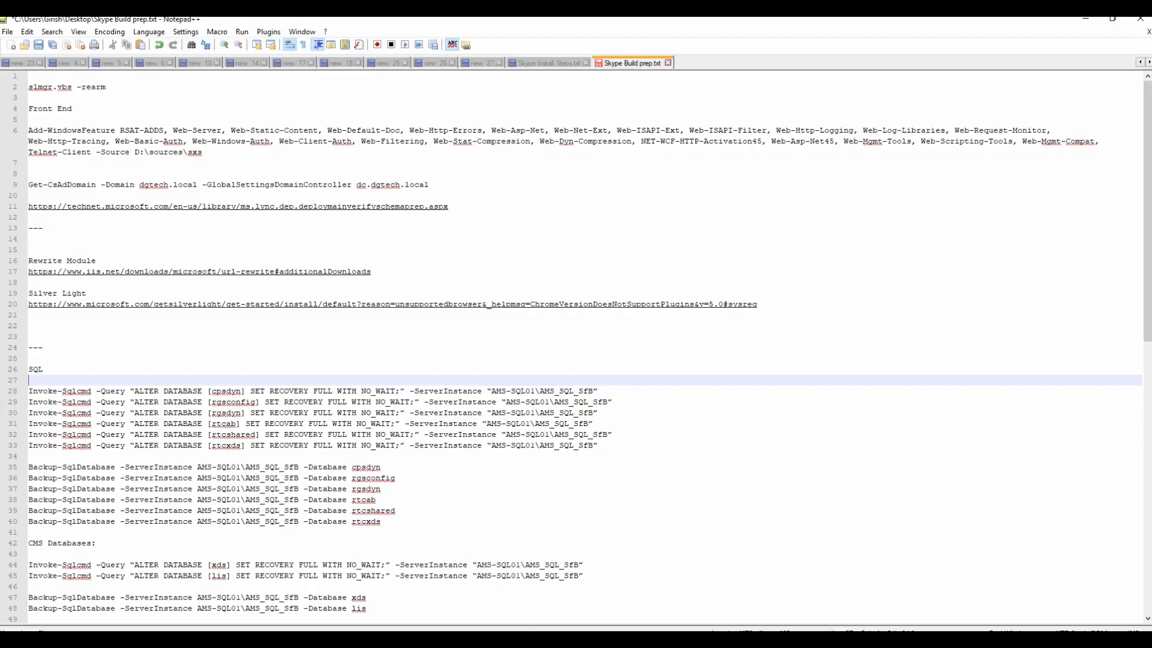
{"action": "left_click", "coordinate": [215, 156]}
{"action": "left_click_drag", "start_coordinate": [216, 156], "coordinate": [4, 131]}
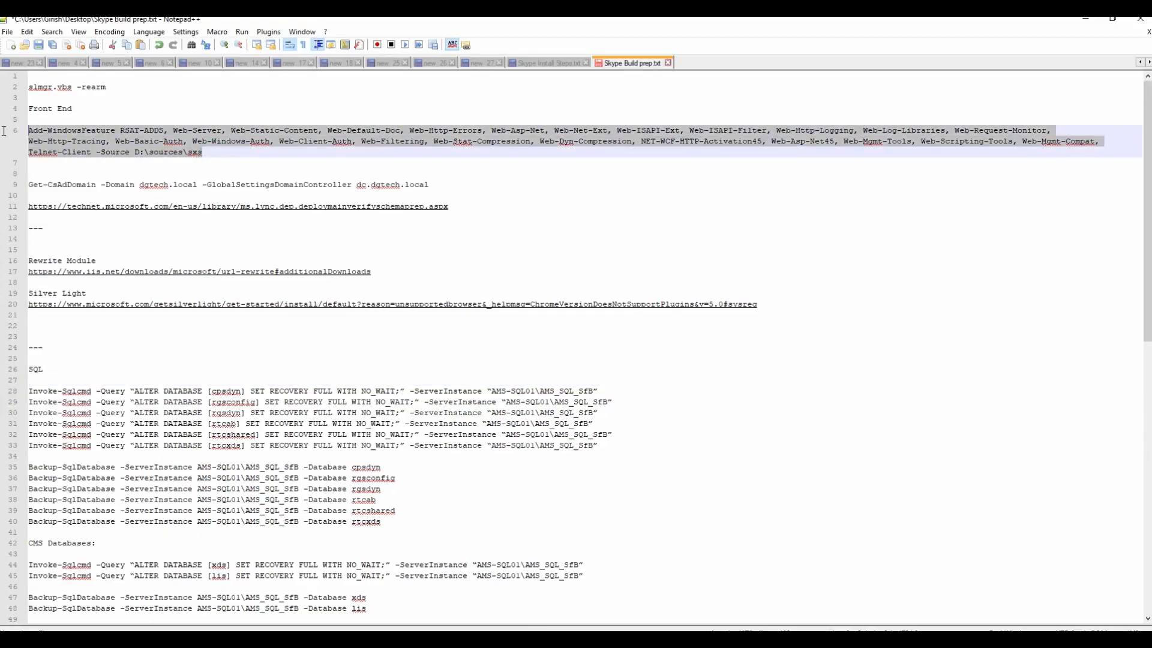
{"action": "right_click", "coordinate": [83, 131]}
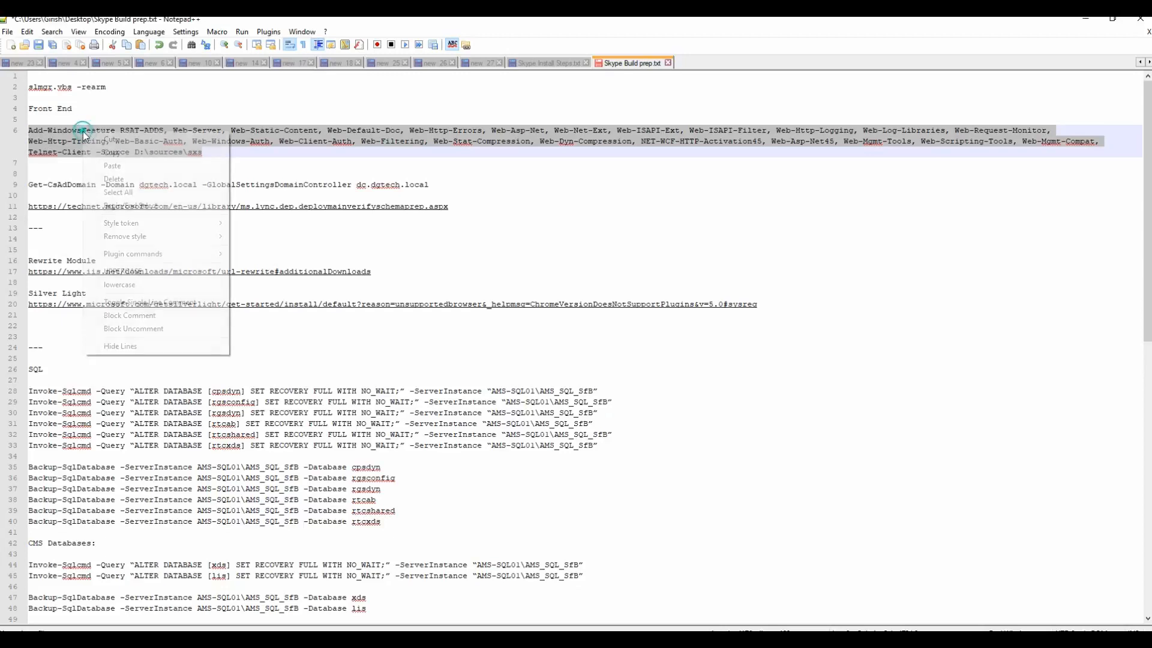
{"action": "left_click", "coordinate": [111, 152]}
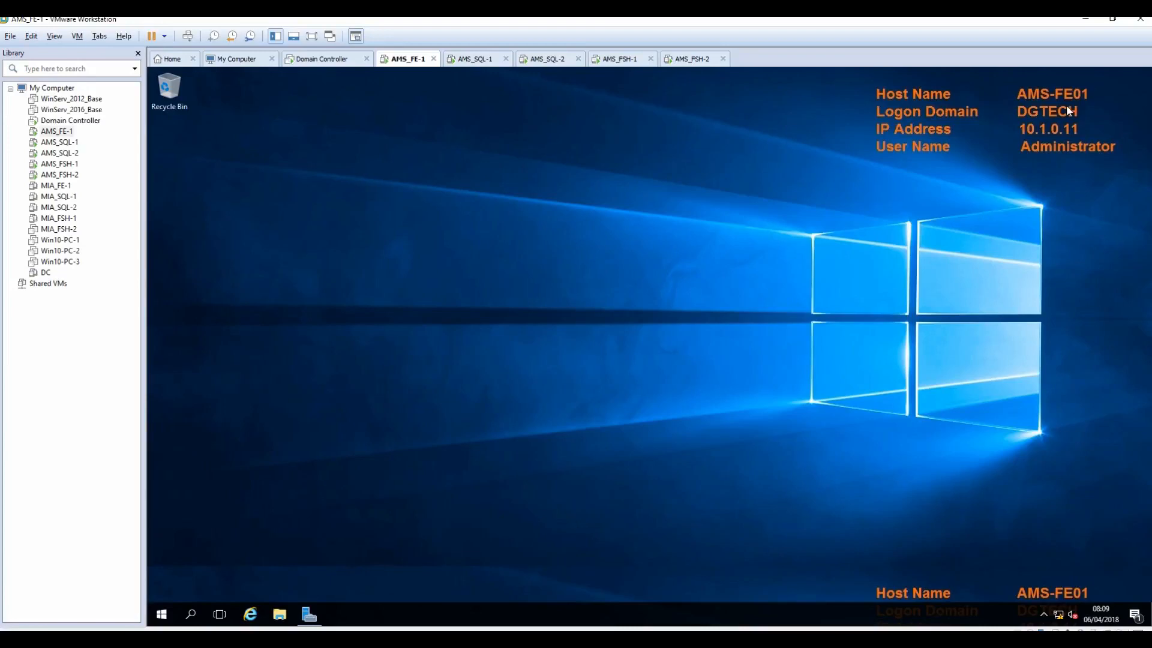
Step: Paste the Add-WindowsFeature command into PowerShell to install IIS and other Front End prerequisites
{"action": "left_click", "coordinate": [159, 613]}
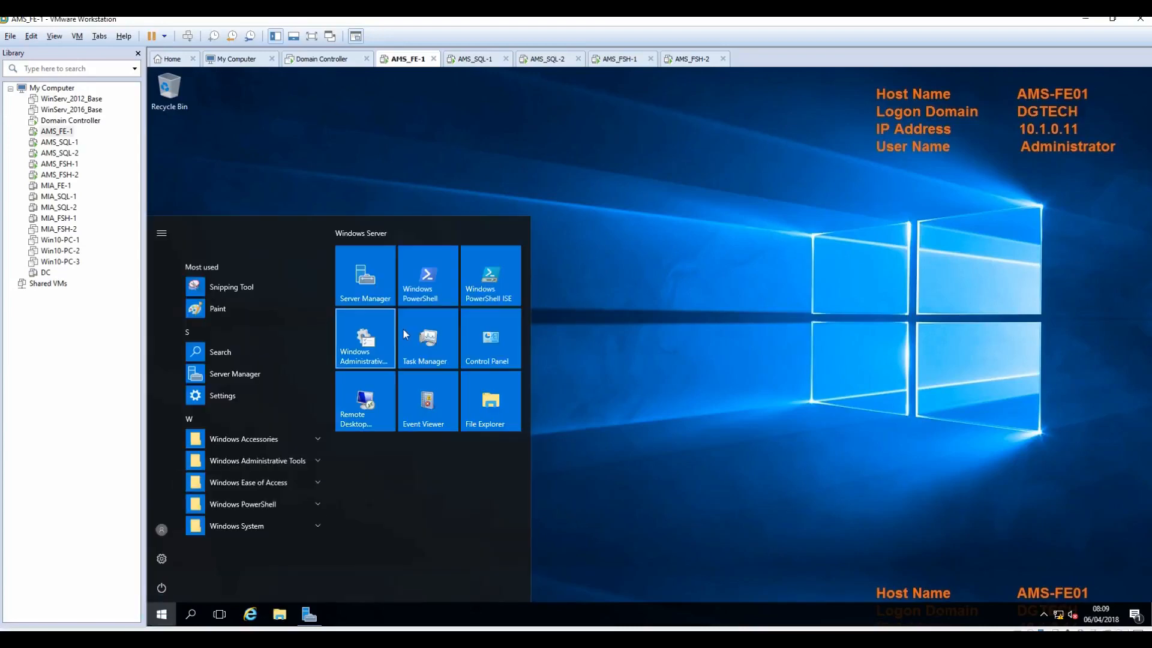
{"action": "left_click", "coordinate": [431, 293]}
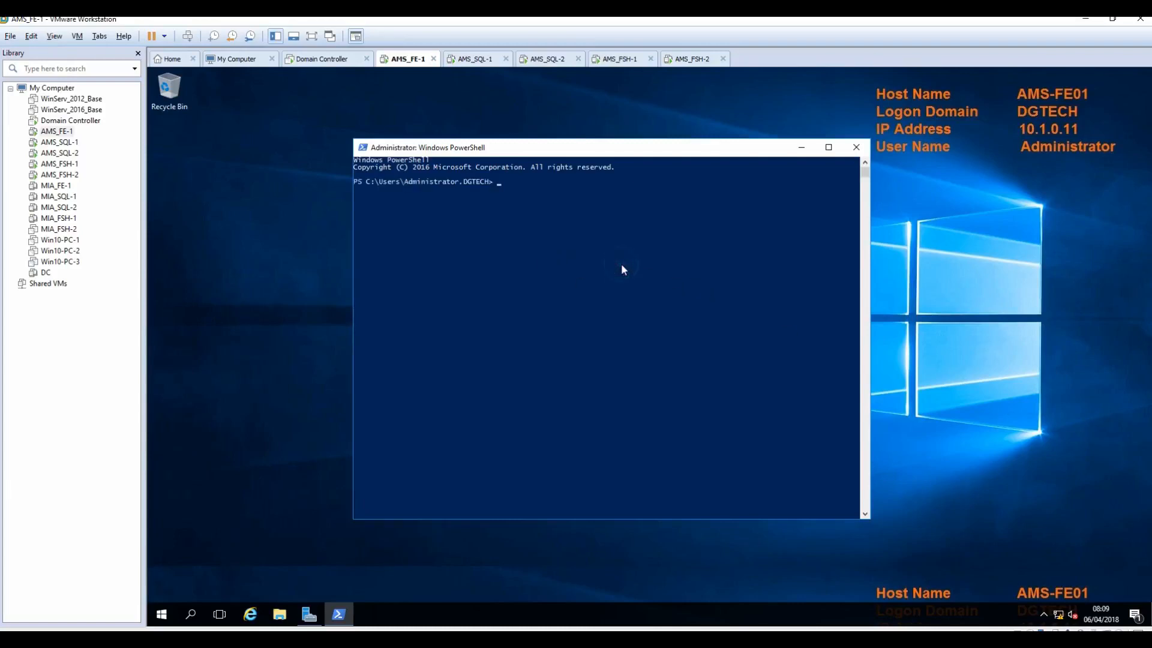
{"action": "key", "text": "ctrl+v"}
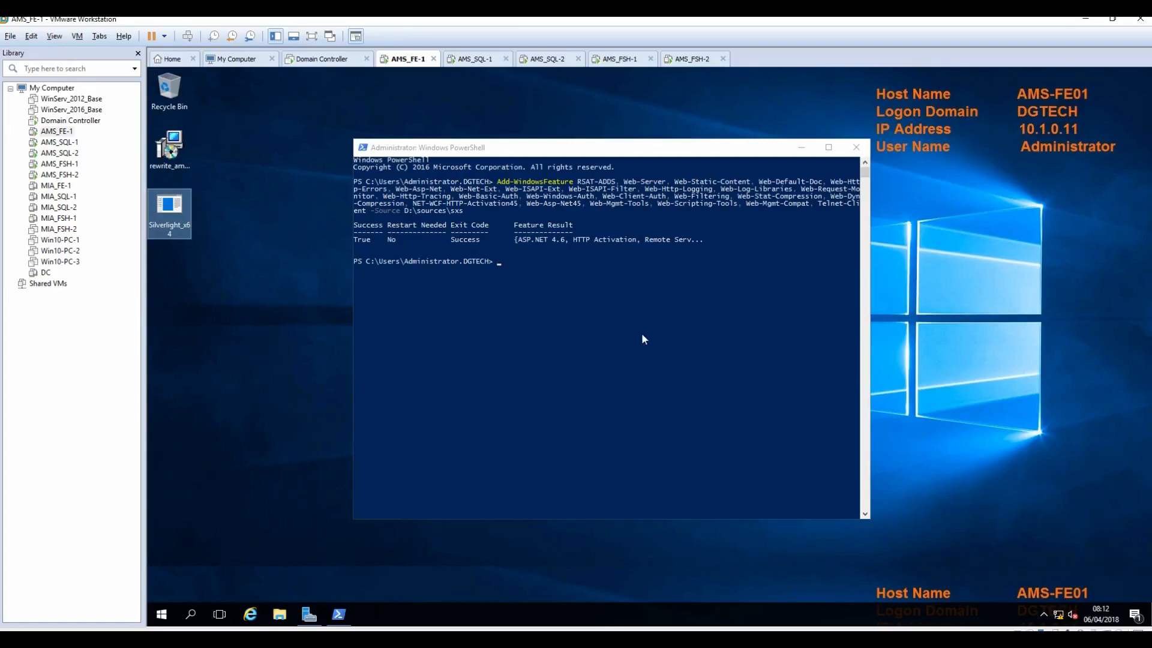
Step: Restart AMS_FE-1 with shutdown -r and dismiss the sign-out notice
{"action": "left_click", "coordinate": [616, 318]}
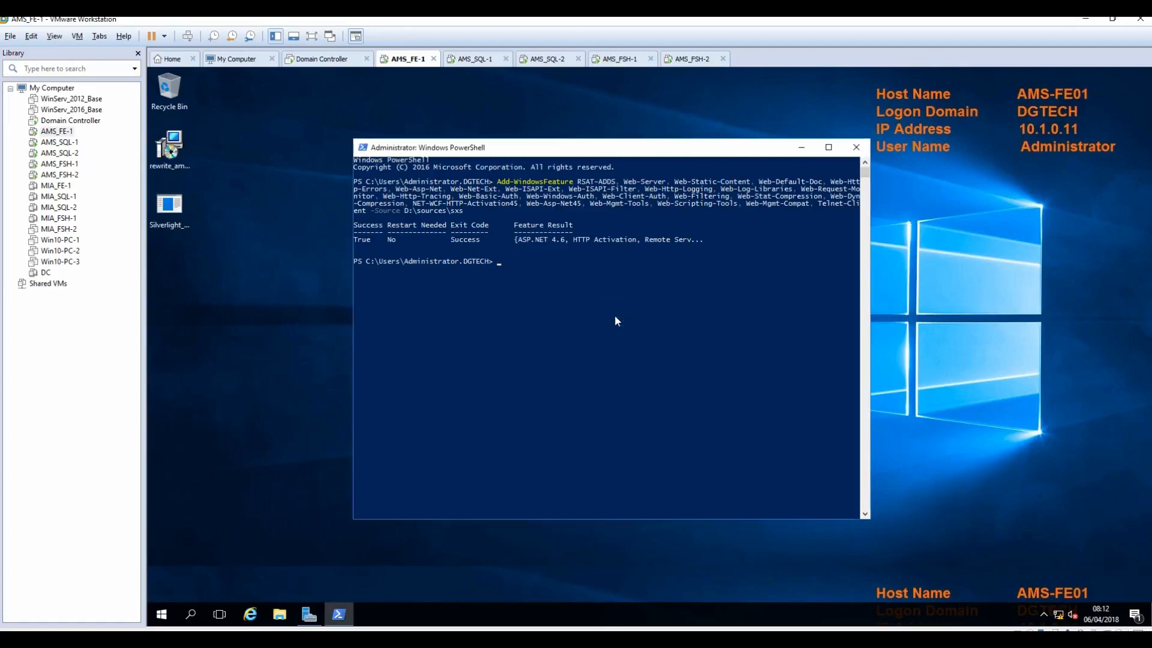
{"action": "type", "text": "shutdown -r"}
{"action": "key", "text": "Return"}
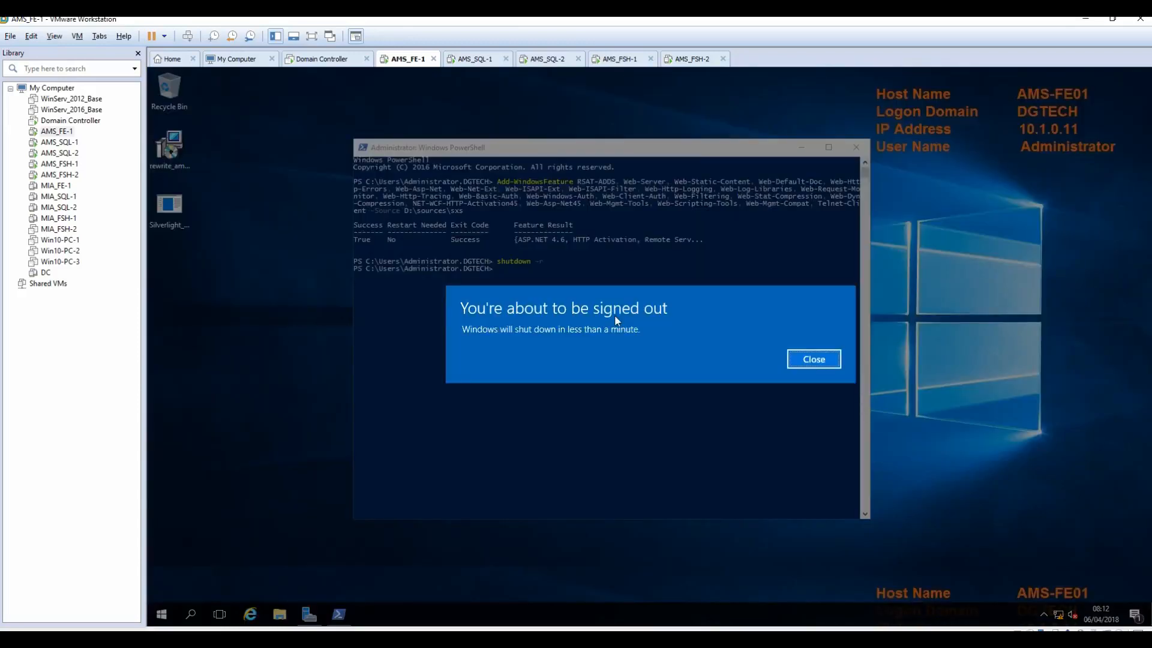
{"action": "left_click", "coordinate": [834, 362]}
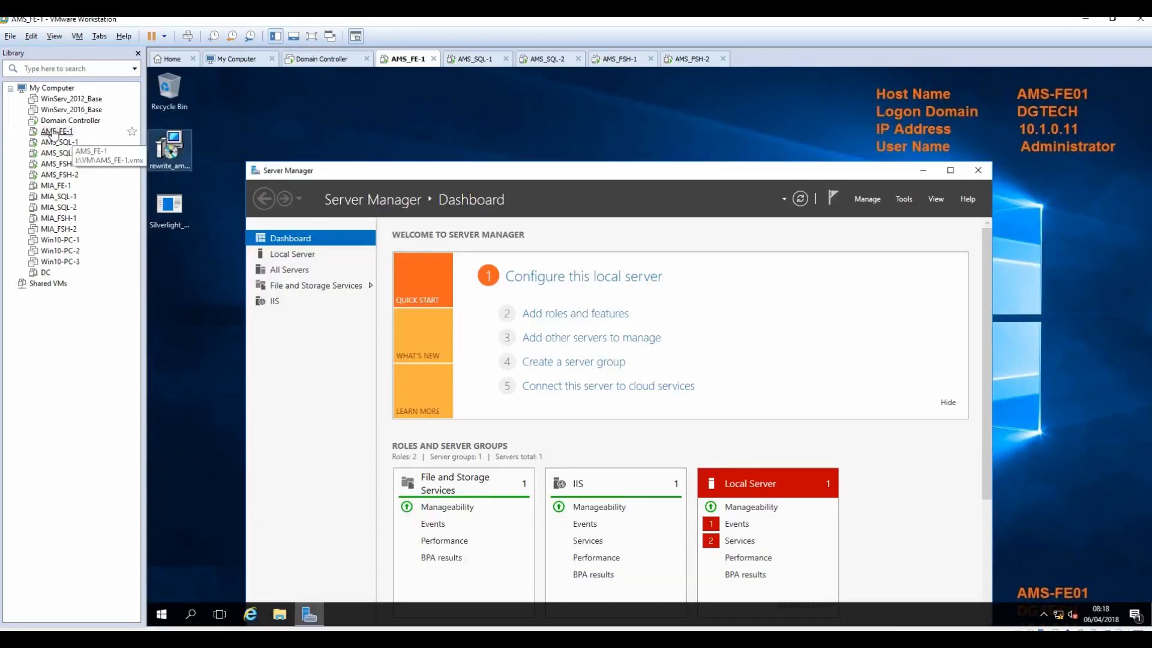
{"action": "right_click", "coordinate": [54, 132]}
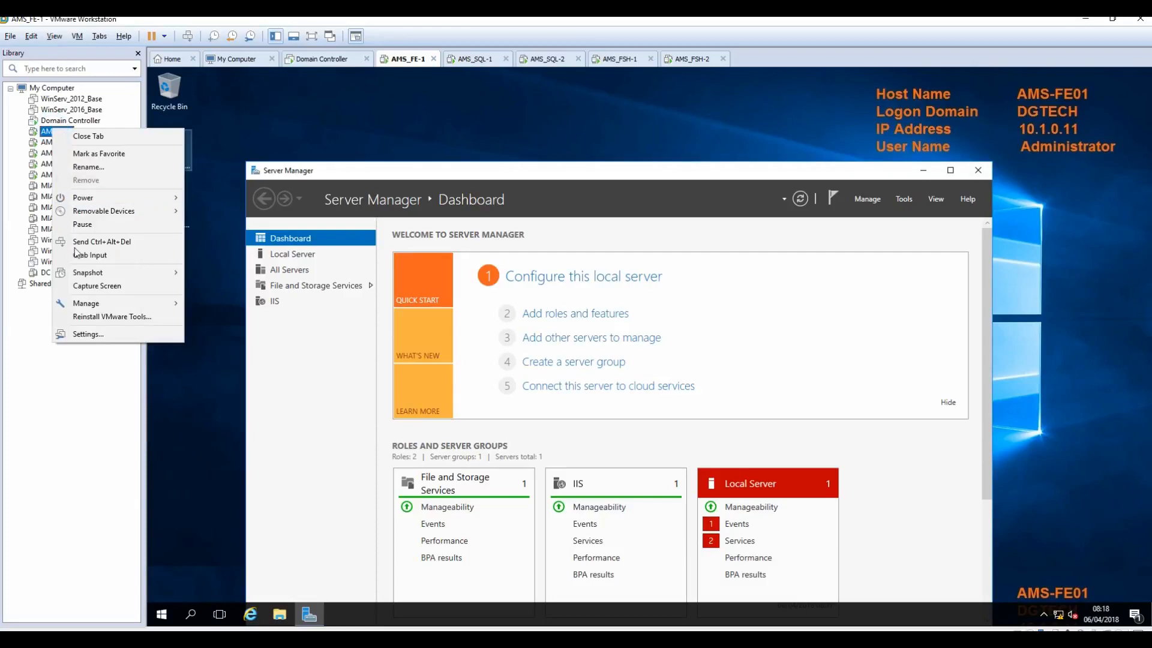
Step: Mount the Skype for Business Server 2015 ISO in AMS_FE-1's CD/DVD (SATA) drive and minimize Server Manager
{"action": "left_click", "coordinate": [86, 334]}
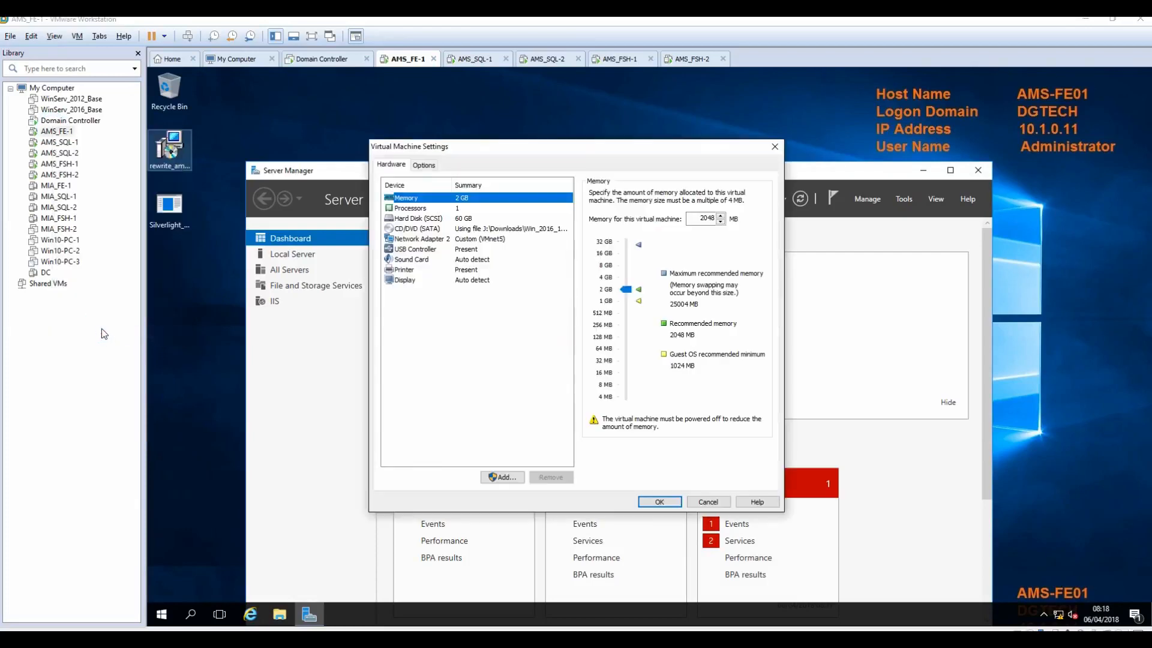
{"action": "left_click", "coordinate": [431, 232]}
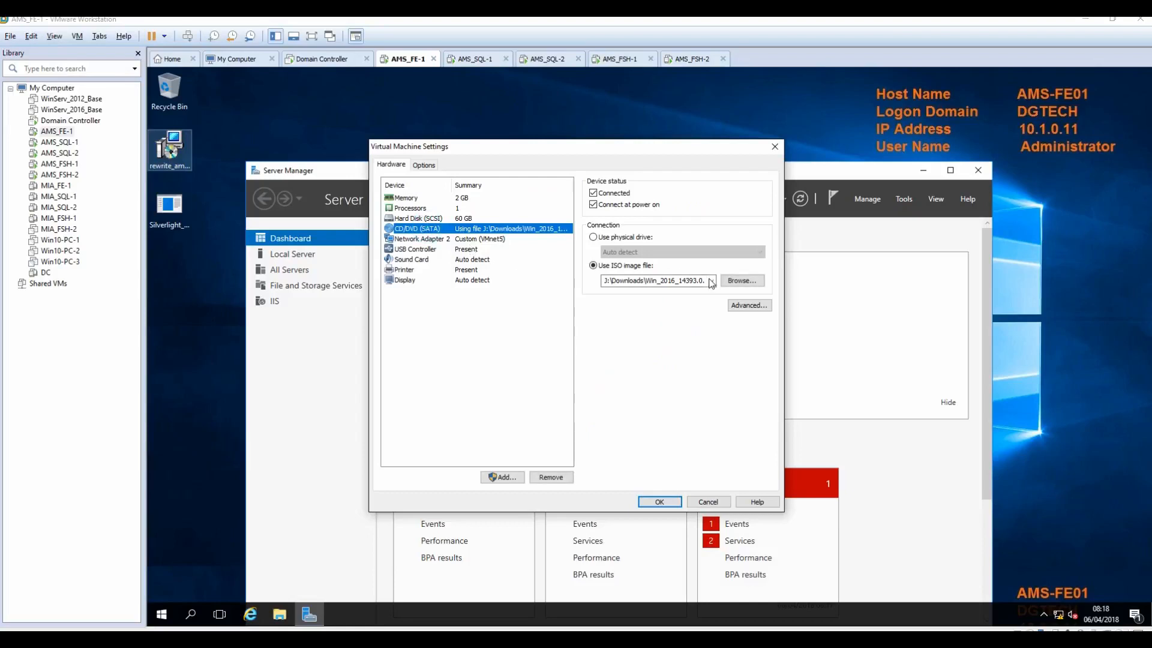
{"action": "left_click", "coordinate": [734, 283]}
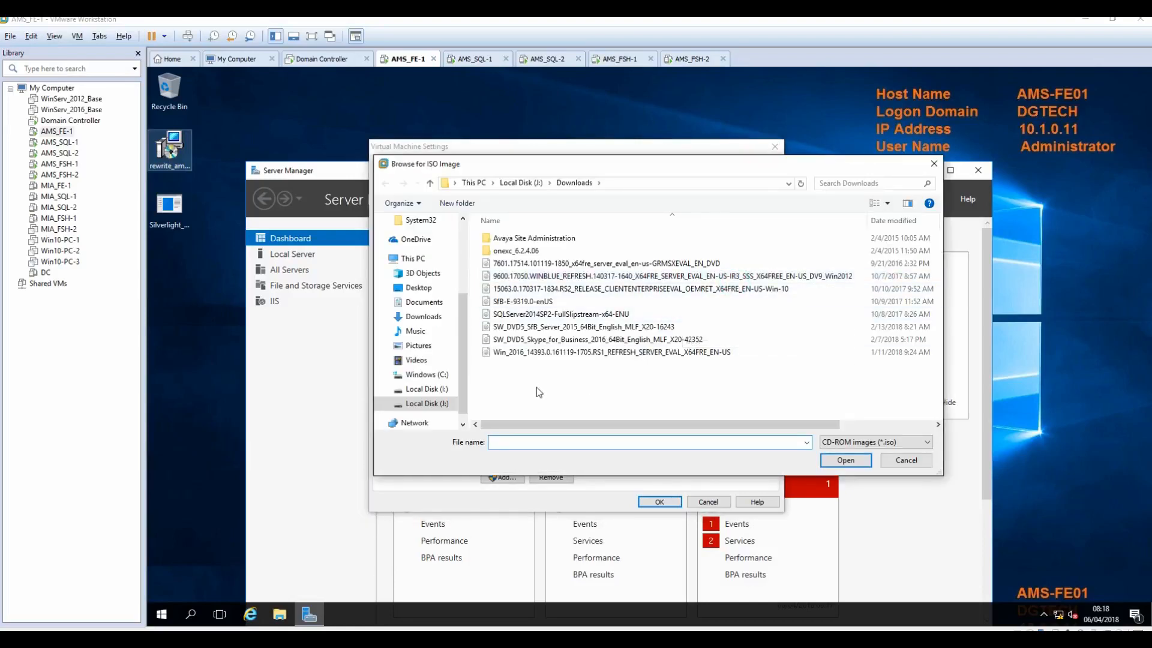
{"action": "left_click", "coordinate": [509, 328]}
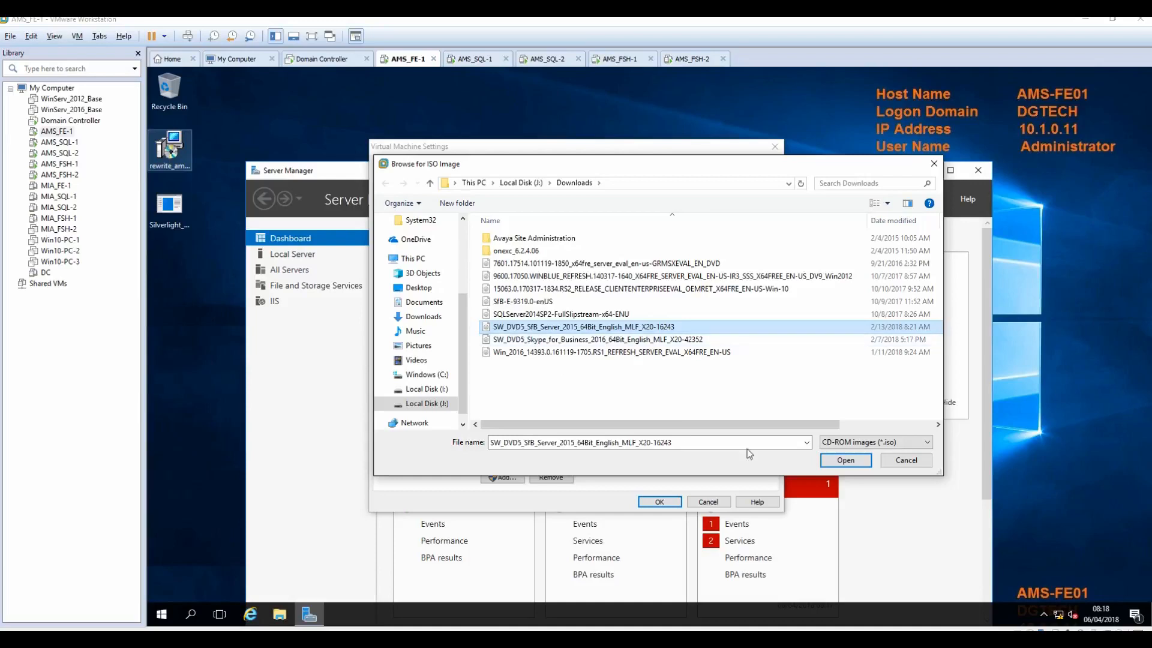
{"action": "left_click", "coordinate": [844, 461]}
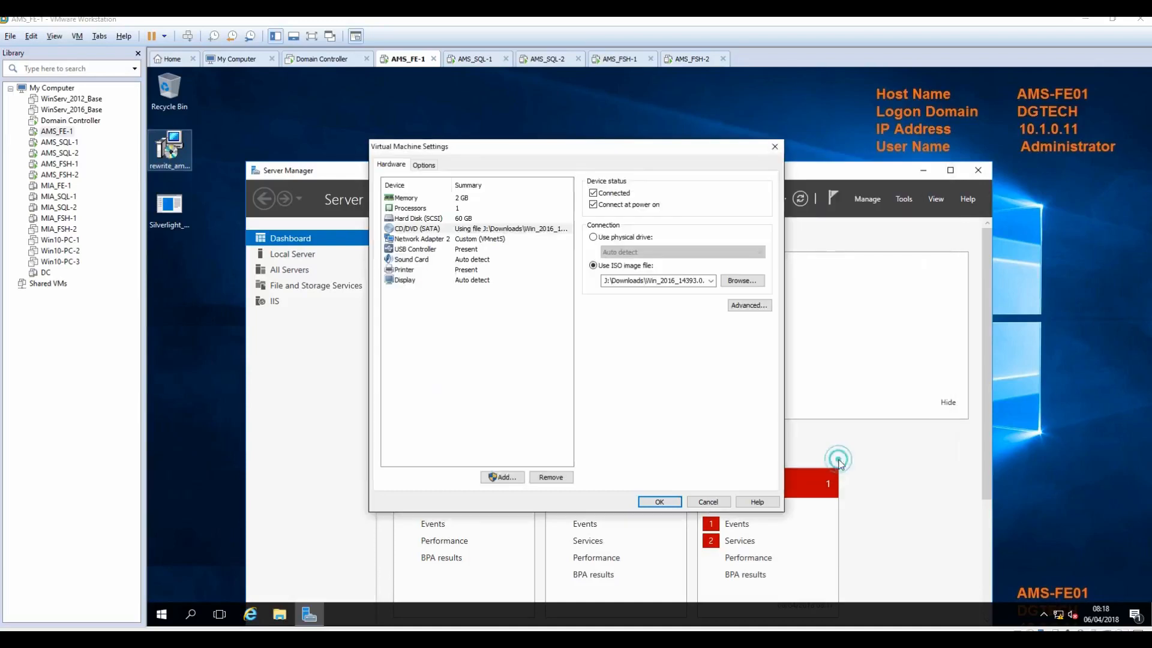
{"action": "left_click", "coordinate": [663, 502]}
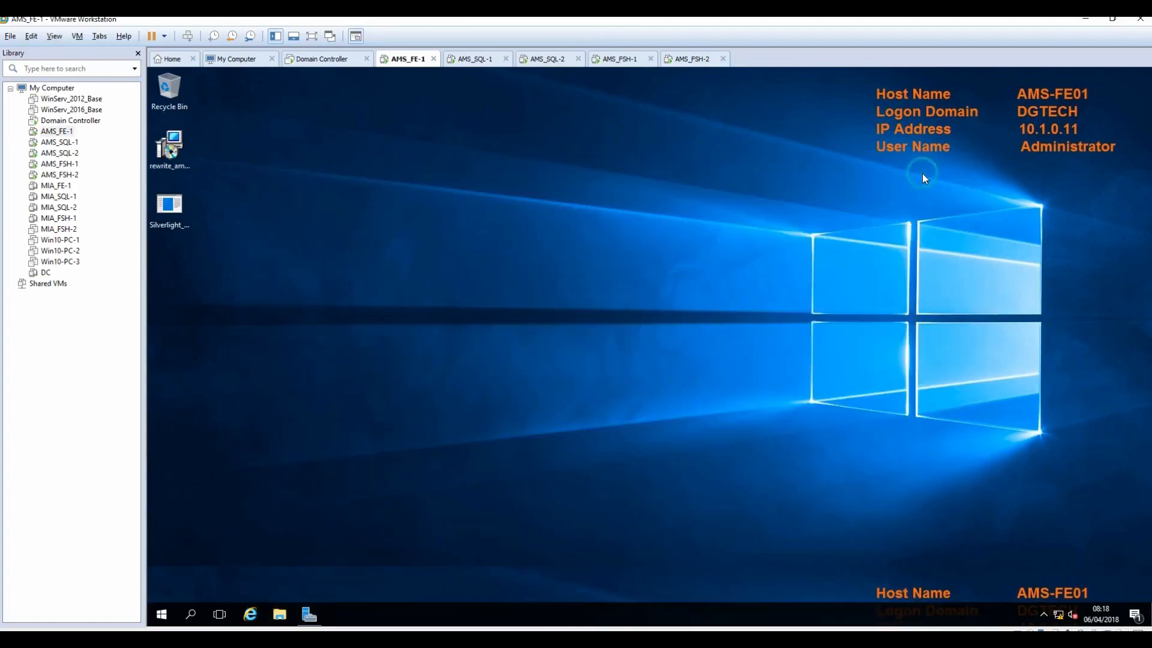
{"action": "left_click", "coordinate": [922, 172]}
Step: Run Setup.exe from the disc, choose Don't check for updates, accept the license, and install Core Components
{"action": "key", "text": "super+e"}
{"action": "left_click", "coordinate": [1009, 553]}
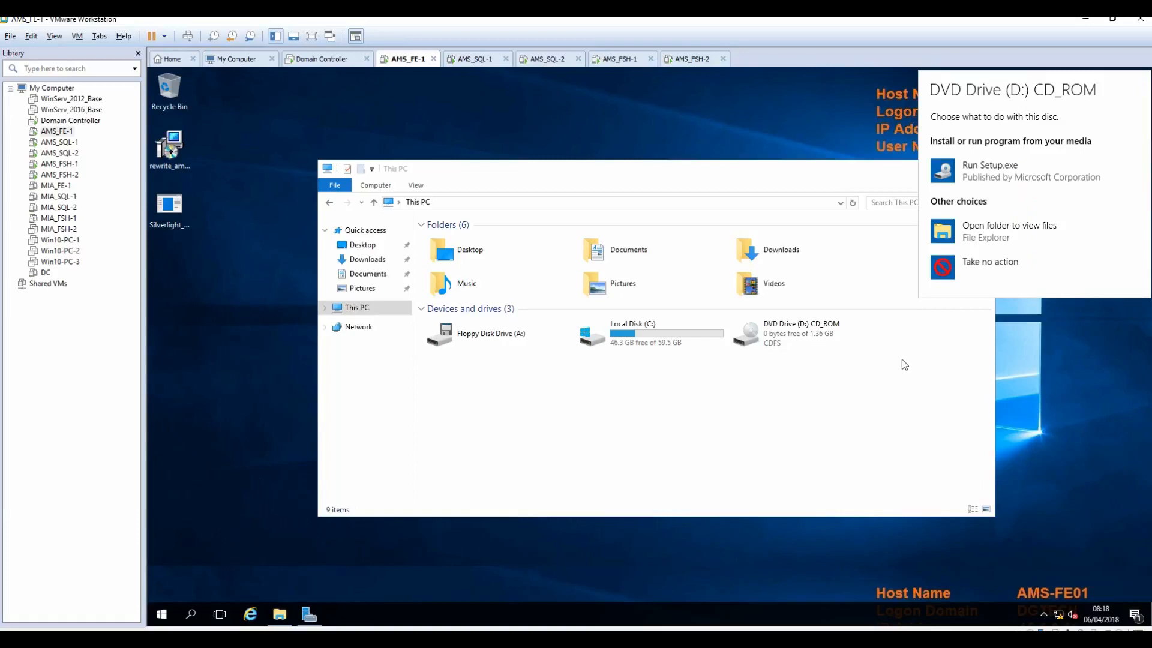
{"action": "left_click", "coordinate": [1000, 166]}
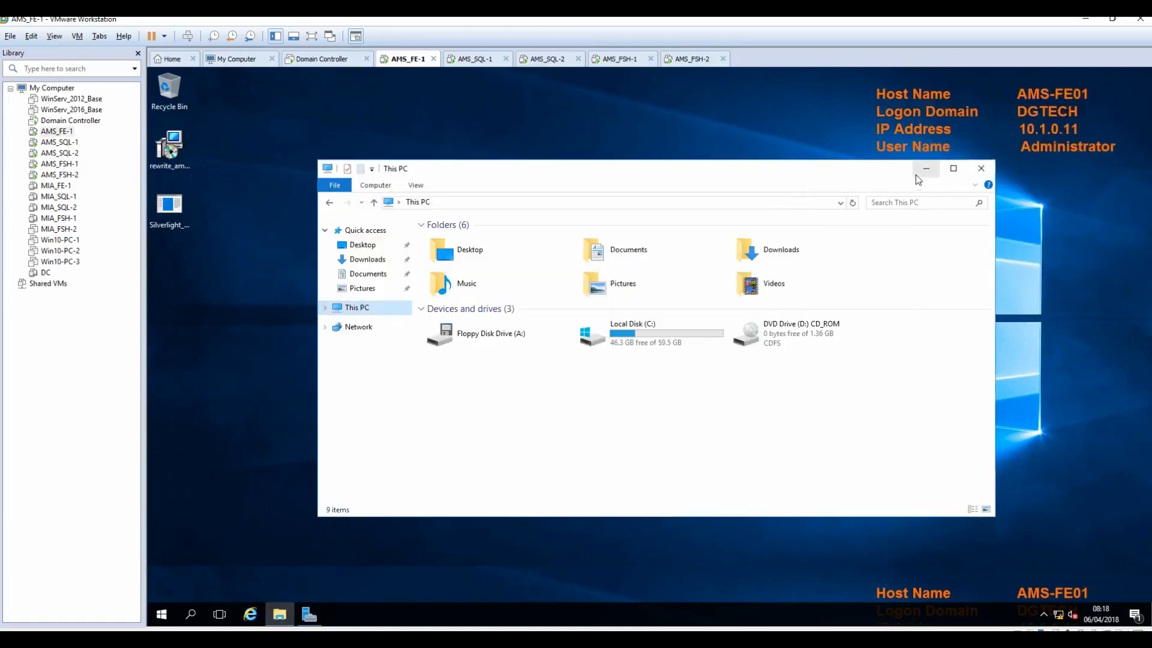
{"action": "left_click", "coordinate": [926, 169]}
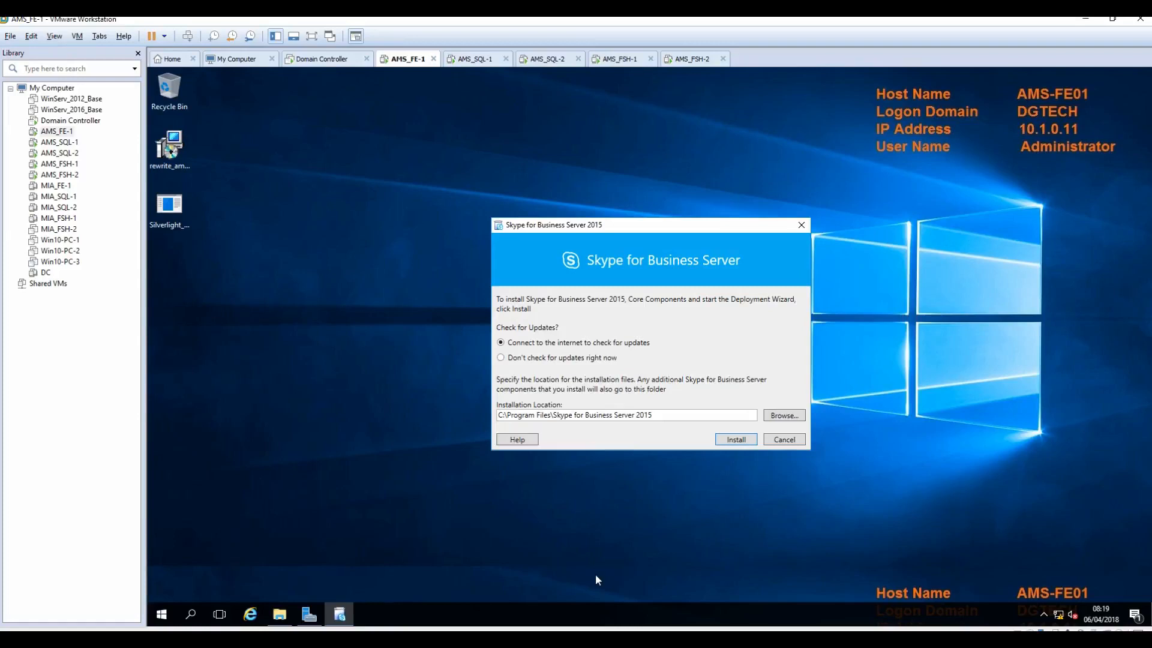
{"action": "left_click", "coordinate": [539, 359]}
{"action": "left_click", "coordinate": [730, 441]}
{"action": "left_click", "coordinate": [545, 419]}
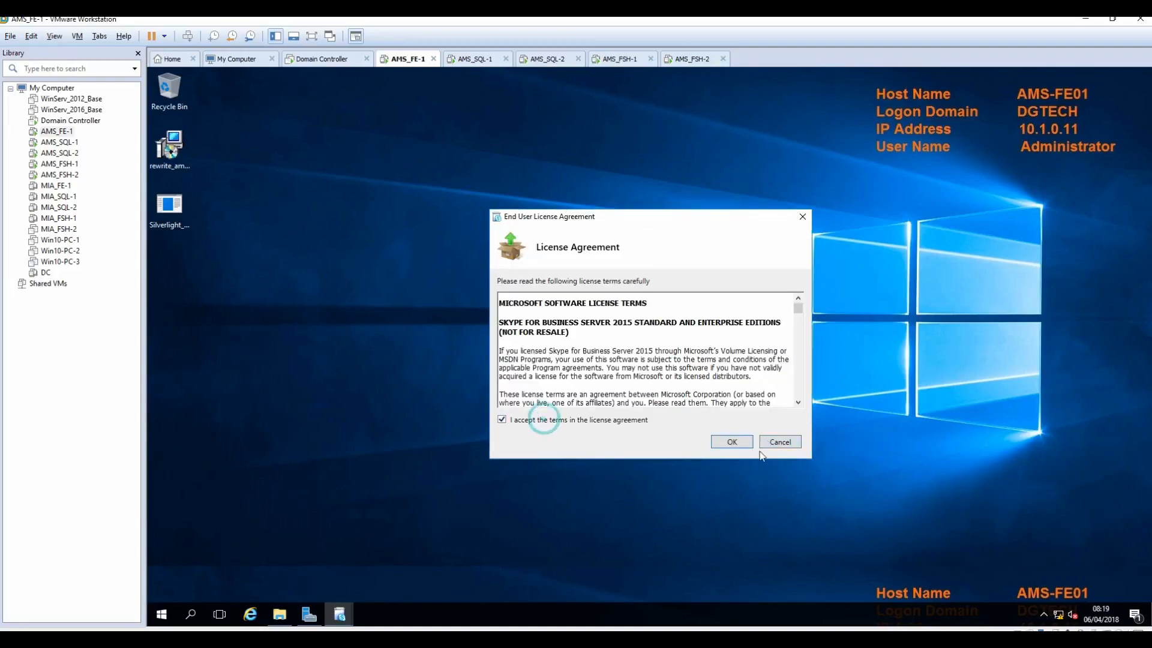
{"action": "left_click", "coordinate": [732, 442]}
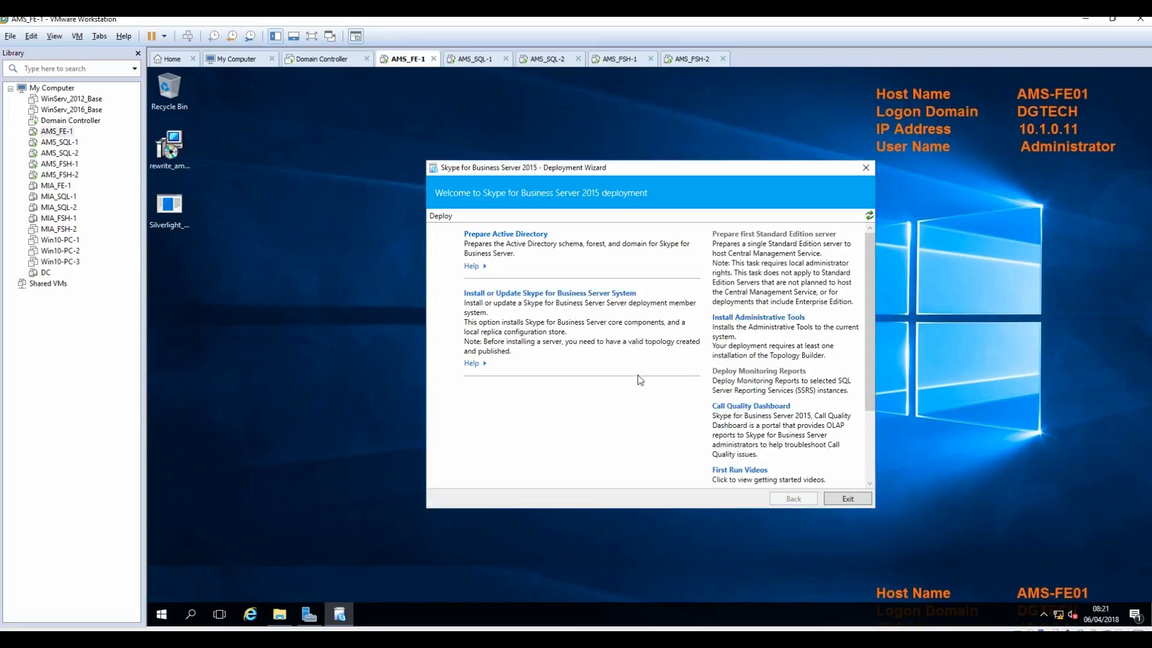
Step: Install the Administrative Tools from the Deployment Wizard through to Finish
{"action": "left_click", "coordinate": [770, 322]}
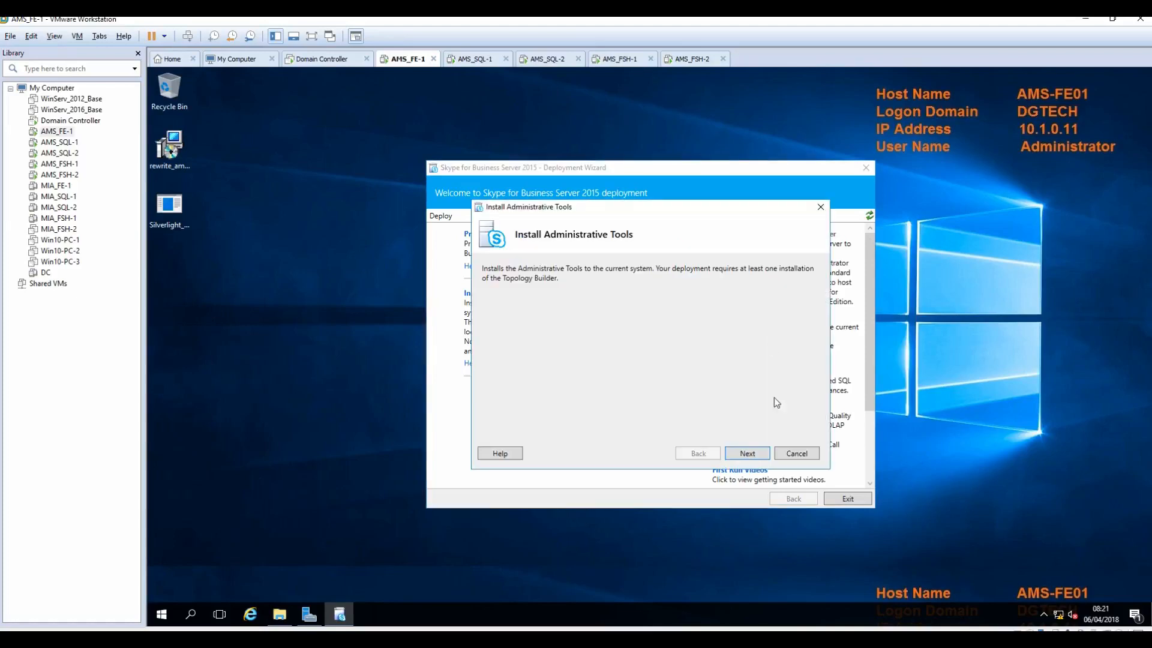
{"action": "left_click", "coordinate": [745, 451]}
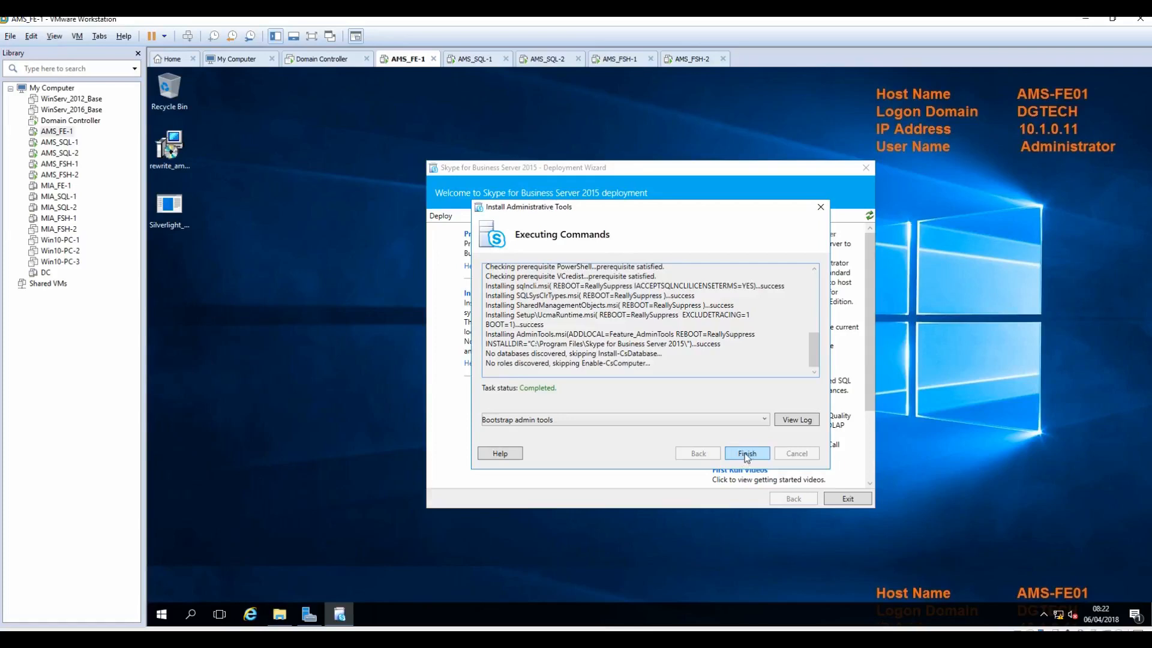
{"action": "left_click", "coordinate": [747, 455]}
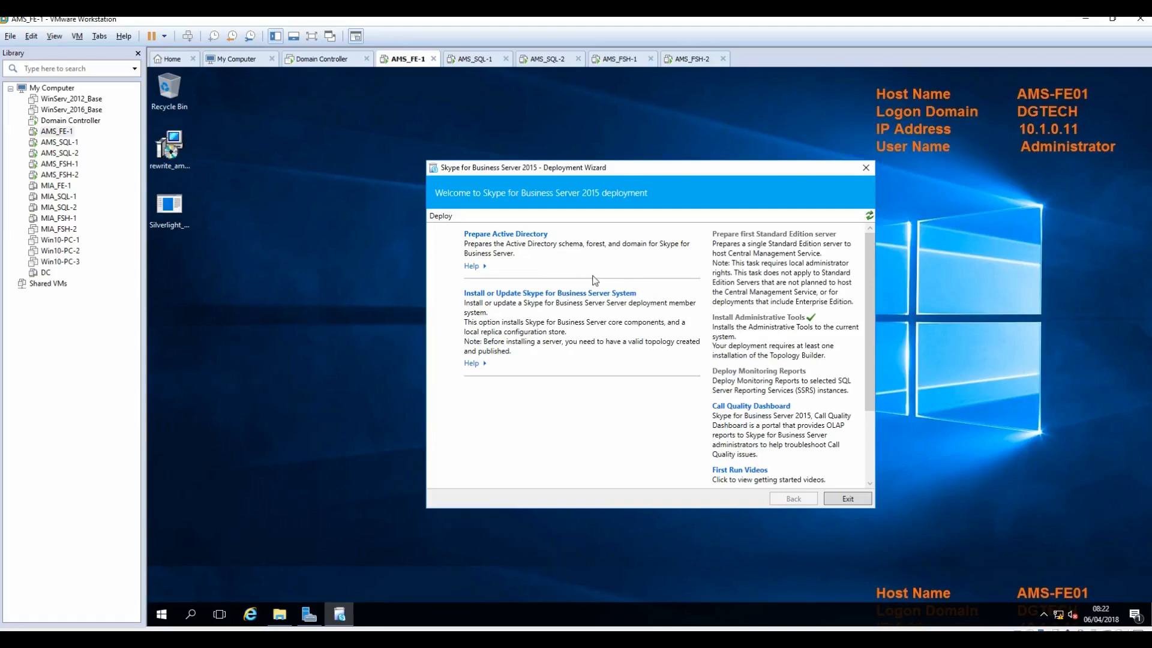
Step: Under Prepare Active Directory, run Step 1 Prepare Schema until it reports Complete
{"action": "left_click", "coordinate": [502, 238]}
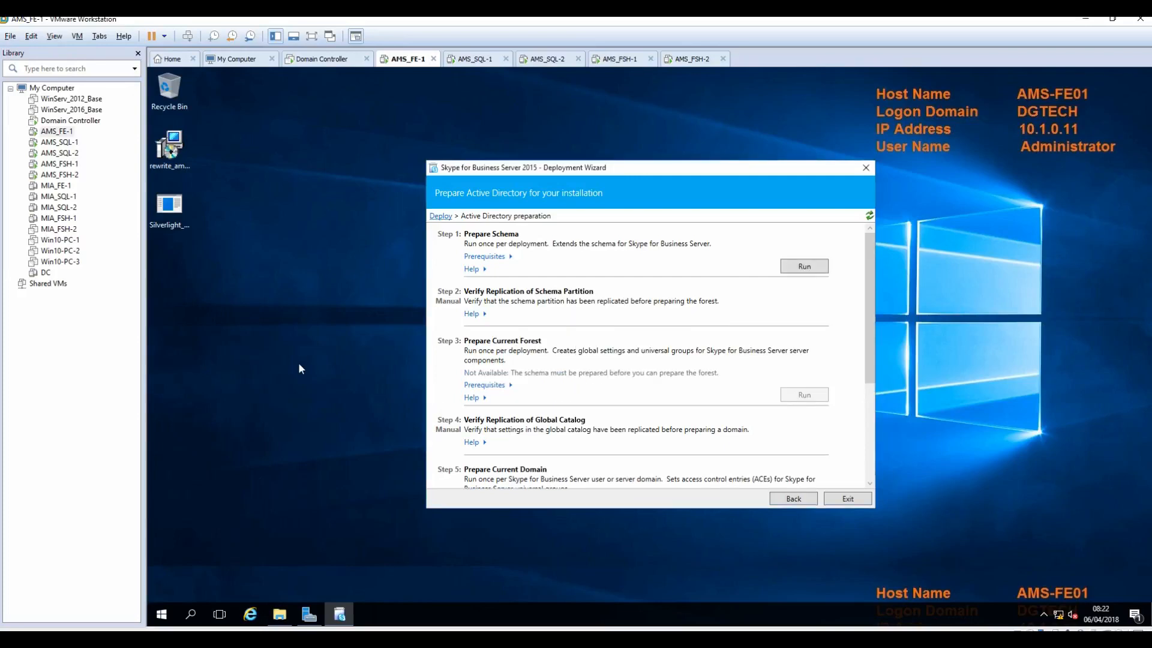
{"action": "left_click", "coordinate": [487, 258]}
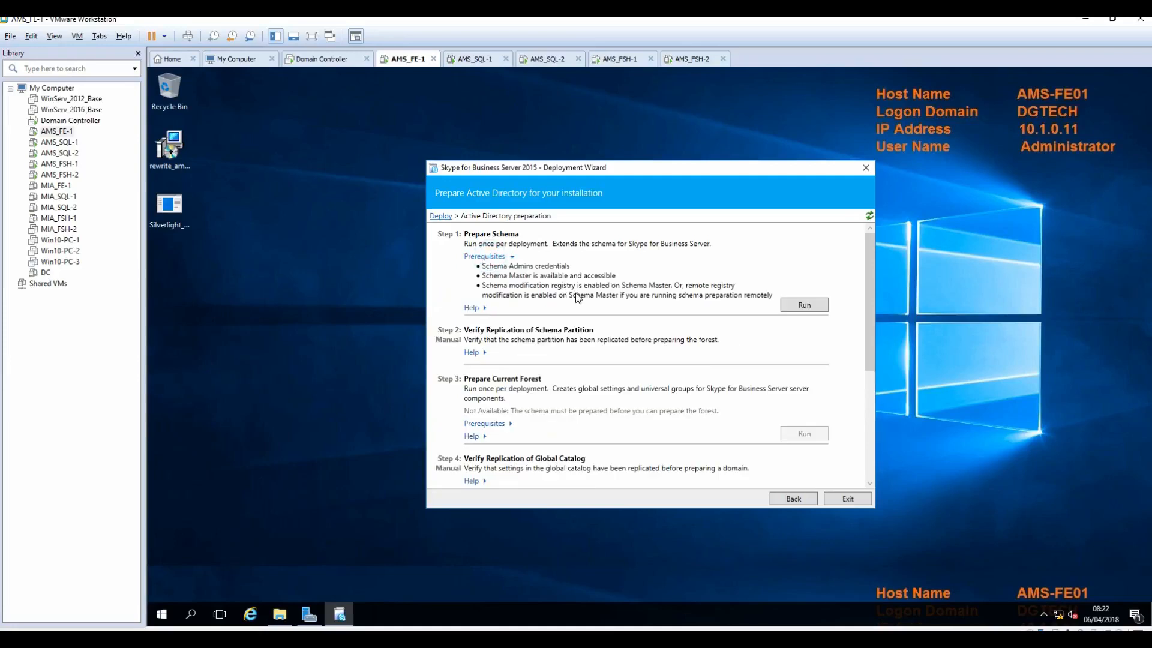
{"action": "left_click", "coordinate": [800, 305]}
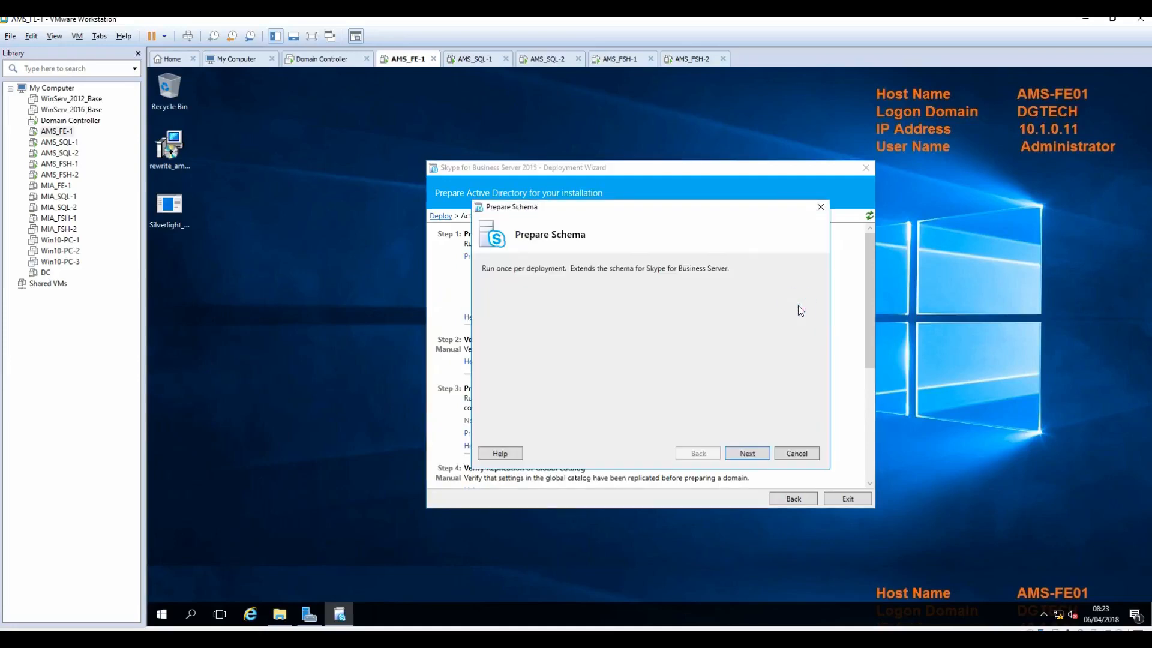
{"action": "left_click", "coordinate": [746, 454]}
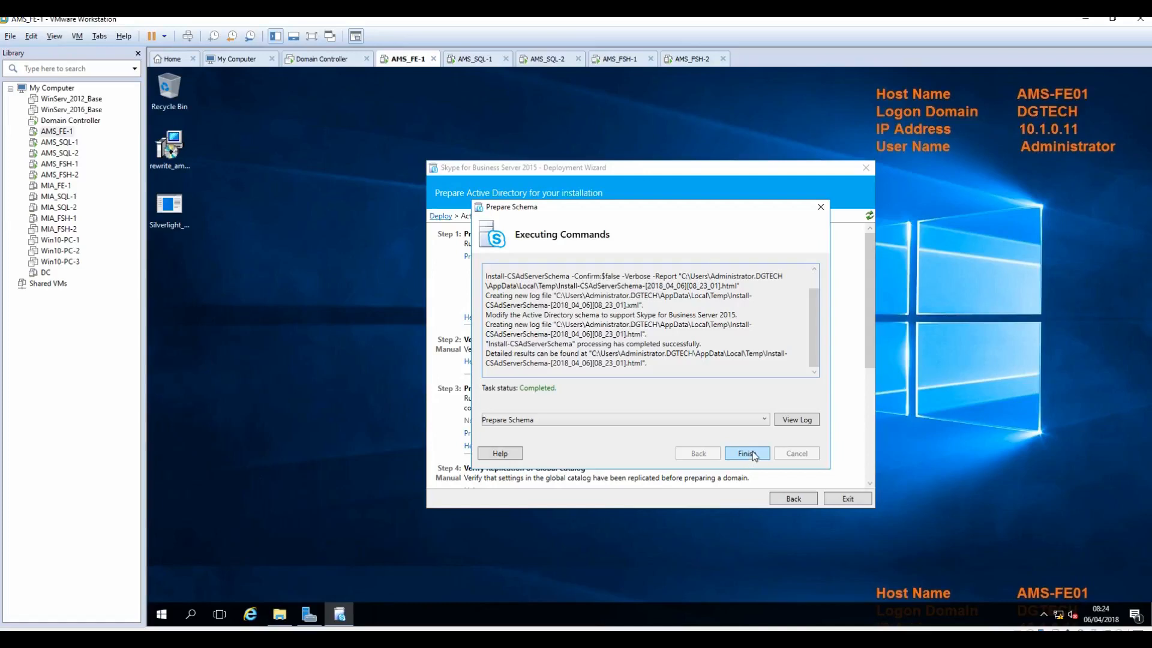
{"action": "left_click", "coordinate": [747, 453]}
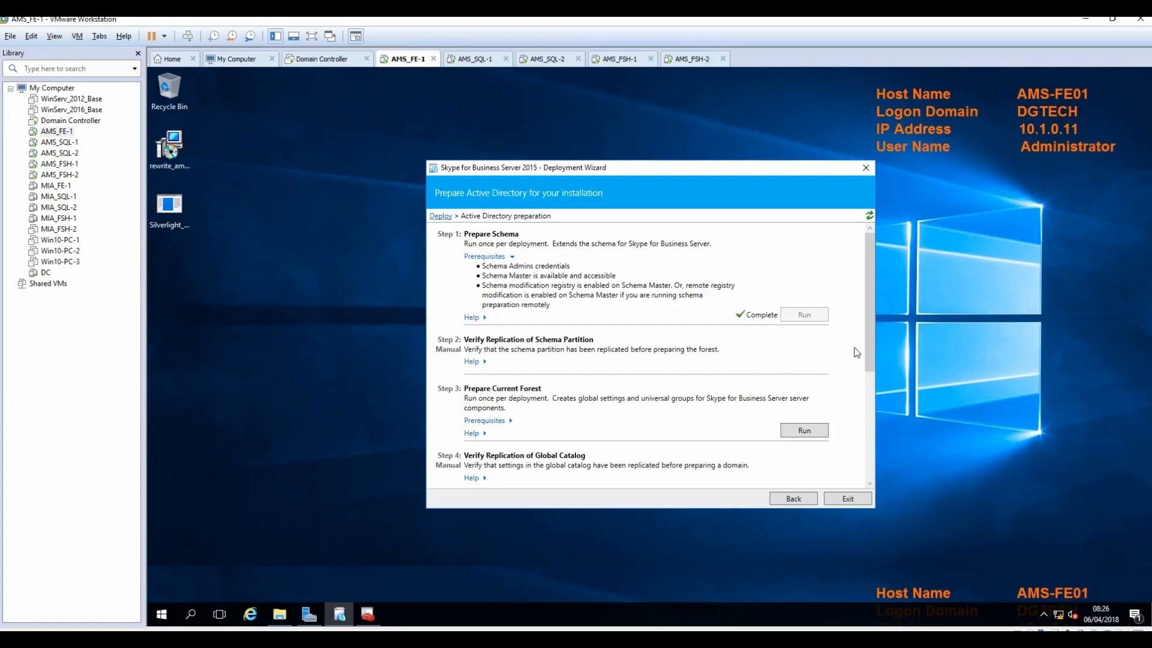
{"action": "left_click_drag", "start_coordinate": [873, 329], "coordinate": [866, 365]}
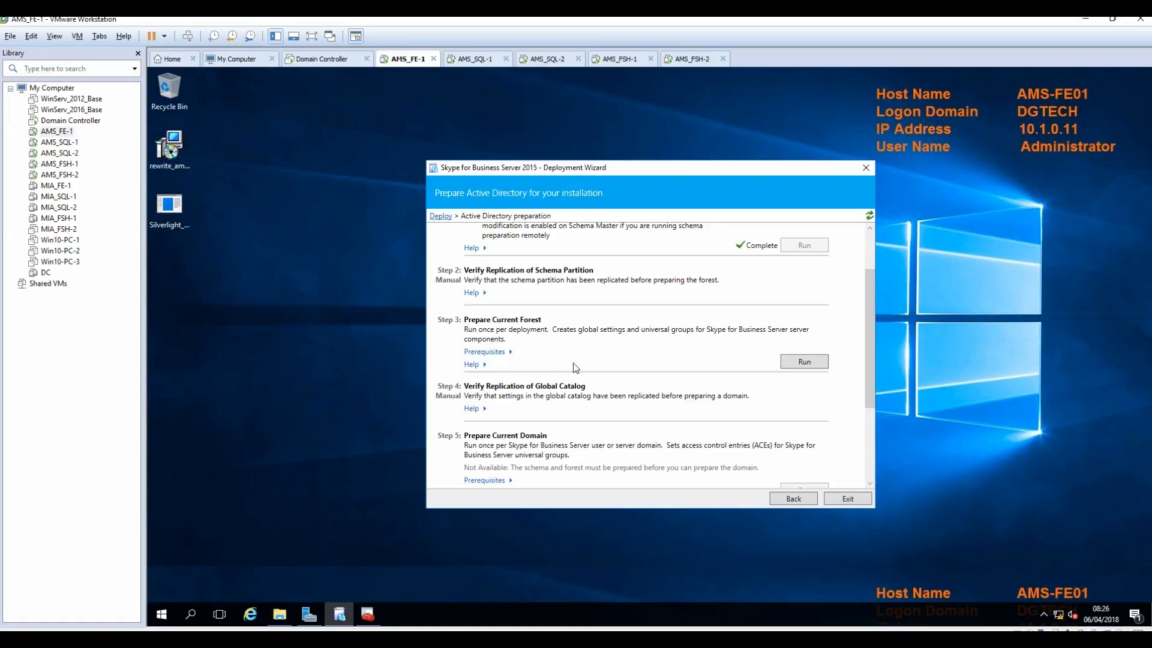
Step: Run Step 3 Prepare Current Forest, keeping universal groups in the local domain, then scroll to Step 5
{"action": "left_click", "coordinate": [483, 352]}
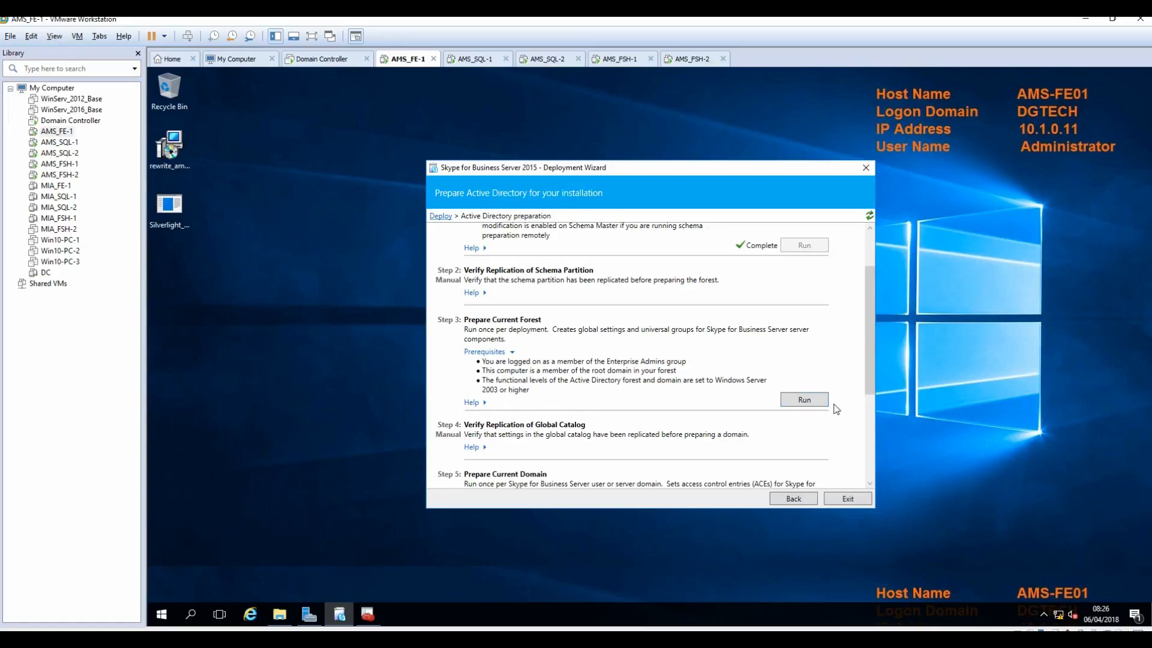
{"action": "left_click", "coordinate": [798, 401]}
{"action": "left_click", "coordinate": [741, 457]}
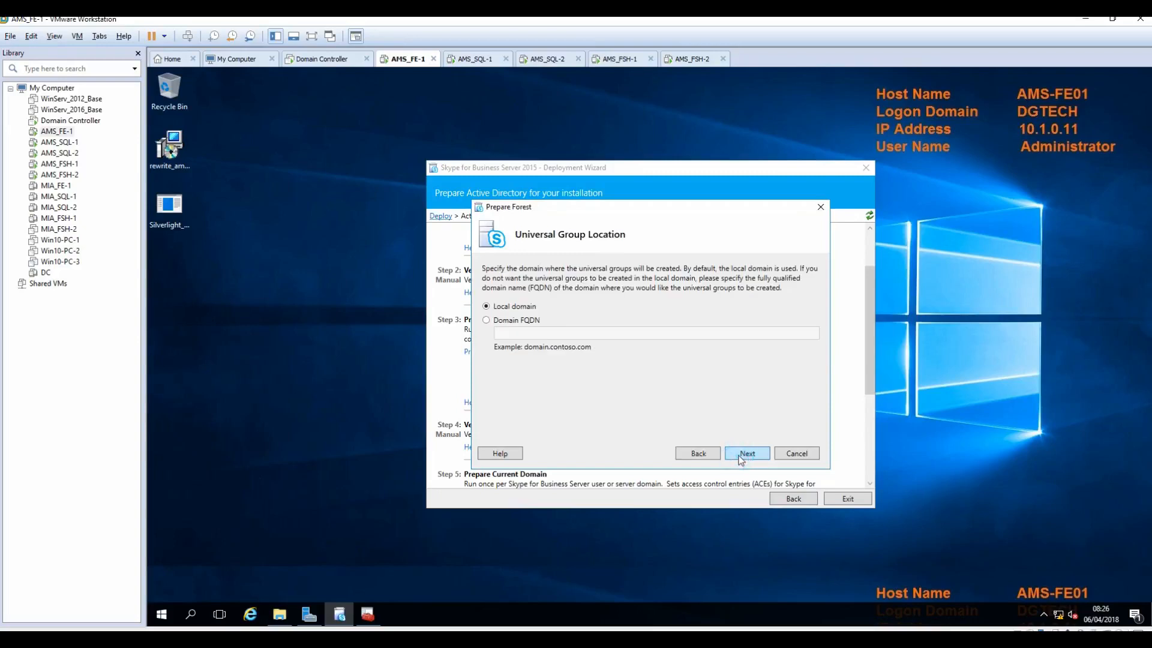
{"action": "left_click", "coordinate": [741, 458]}
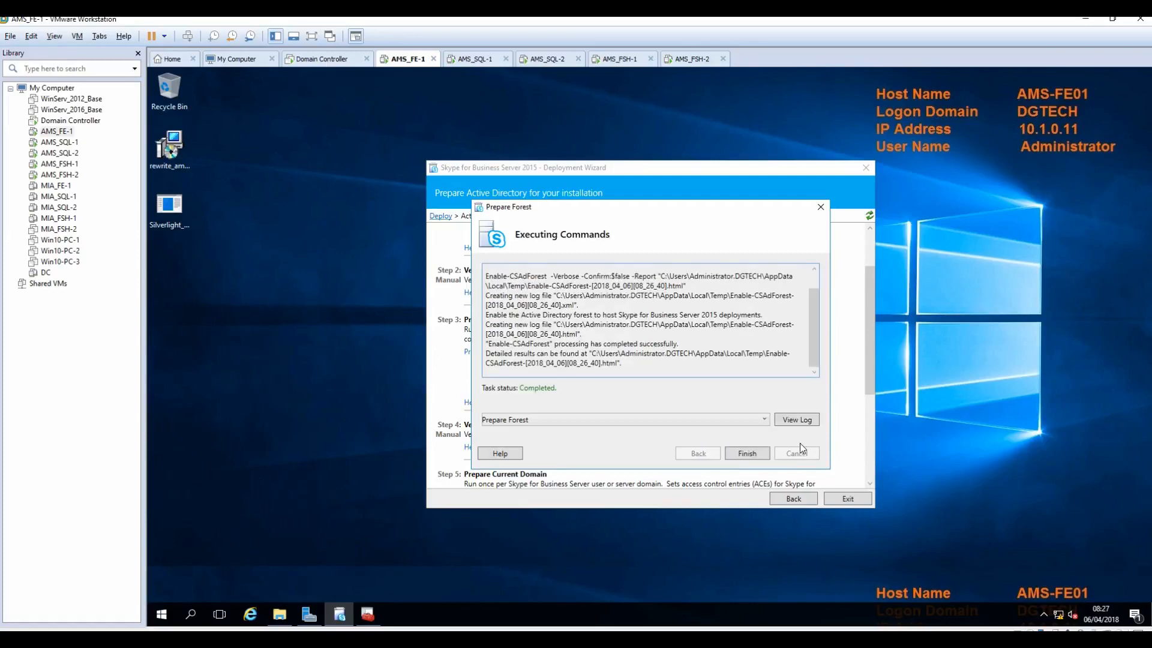
{"action": "left_click", "coordinate": [747, 455]}
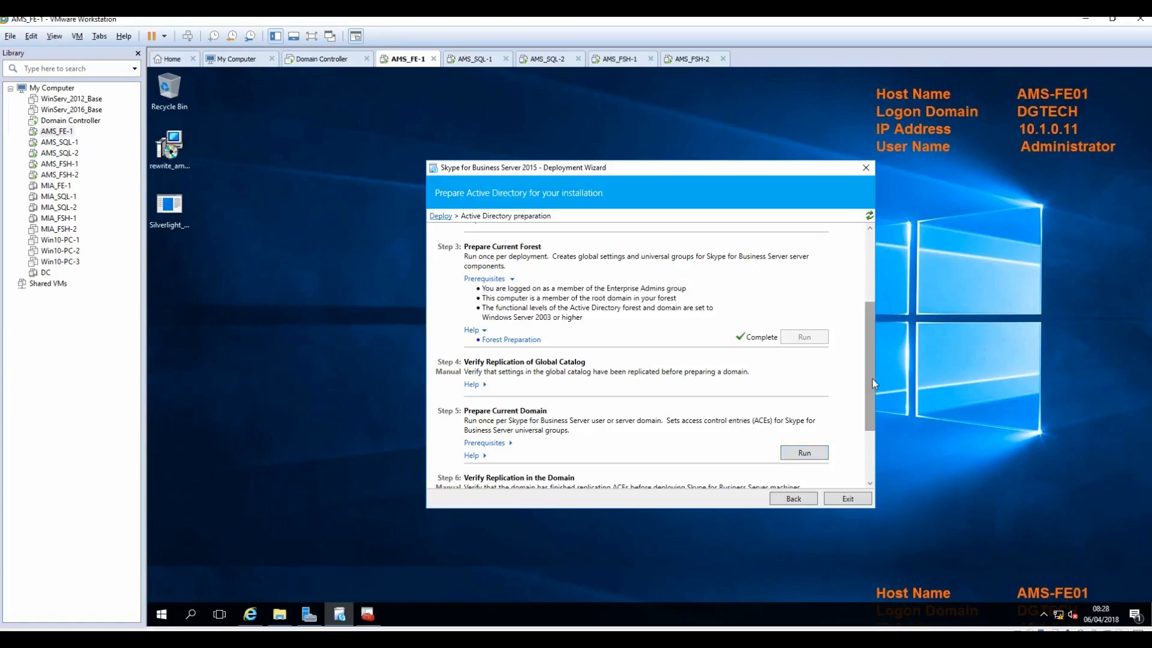
{"action": "left_click_drag", "start_coordinate": [872, 379], "coordinate": [873, 417]}
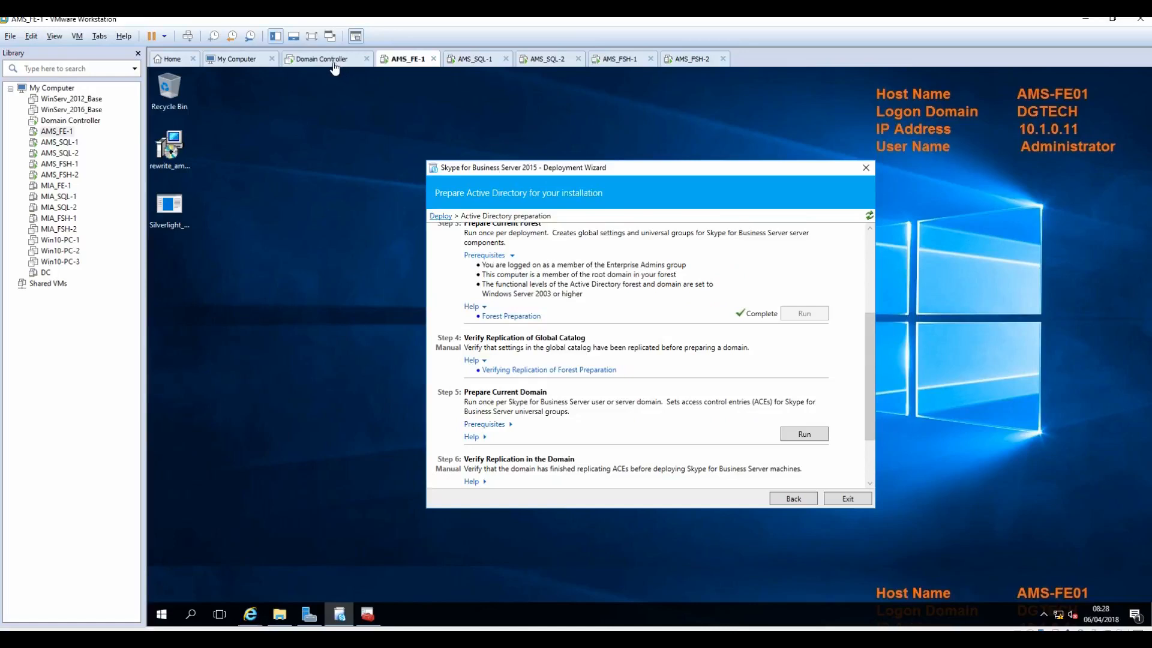
{"action": "left_click", "coordinate": [332, 59]}
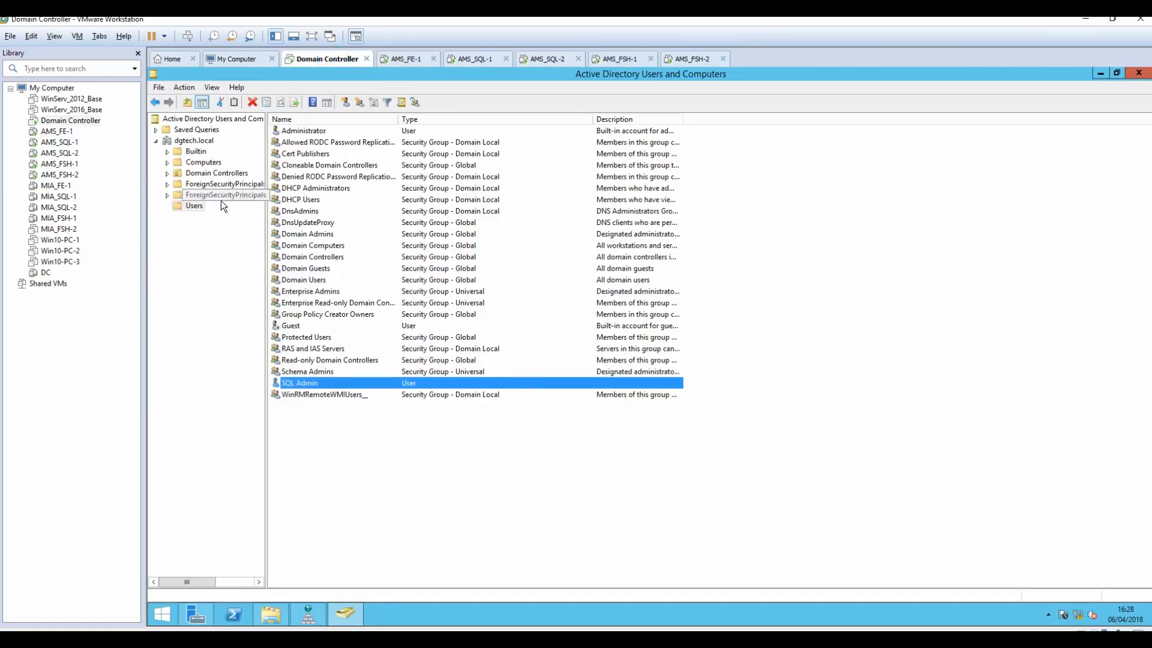
{"action": "left_click", "coordinate": [192, 206]}
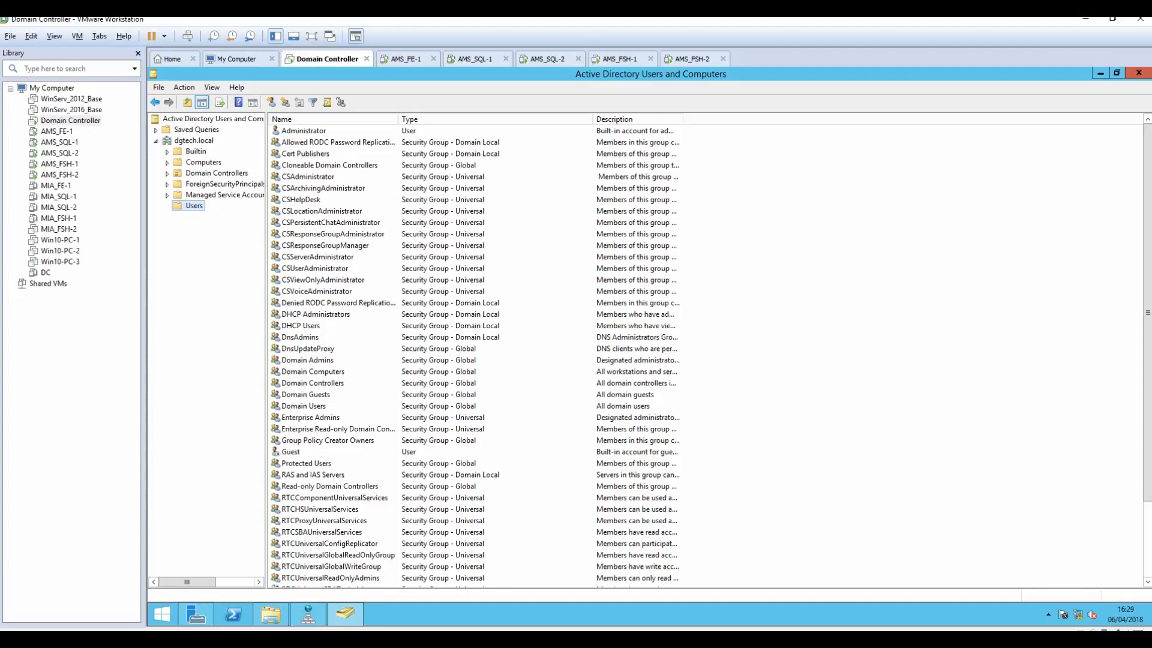
{"action": "key", "text": "alt+Tab"}
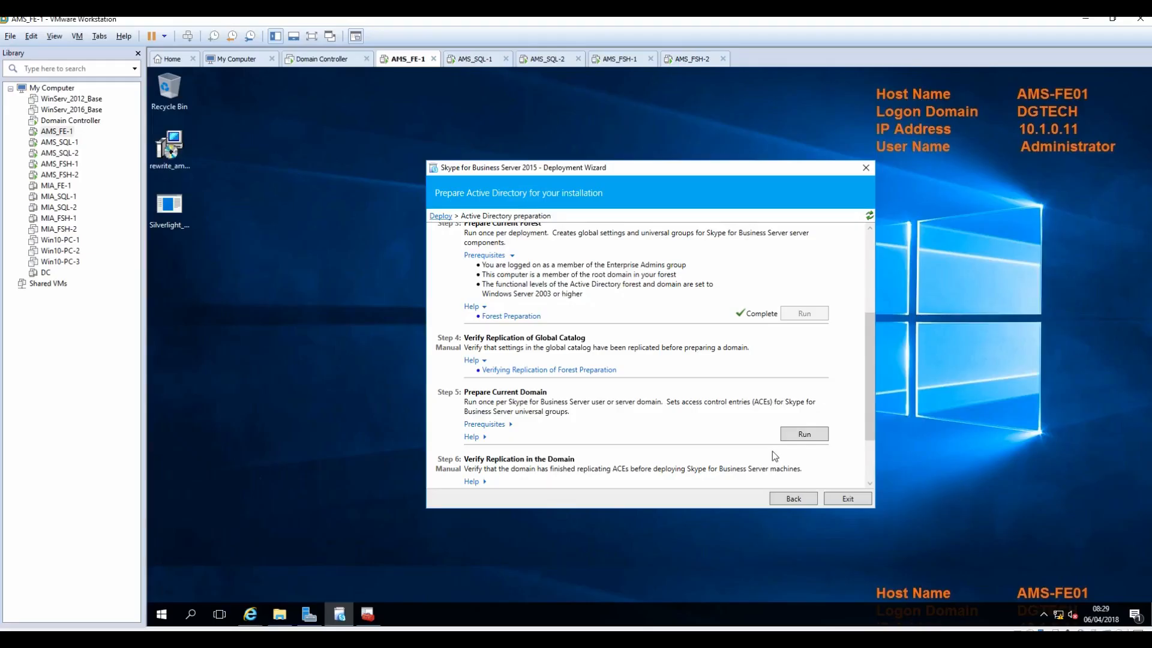
Step: Run Step 5 Prepare Current Domain until it reports Complete
{"action": "left_click", "coordinate": [808, 438]}
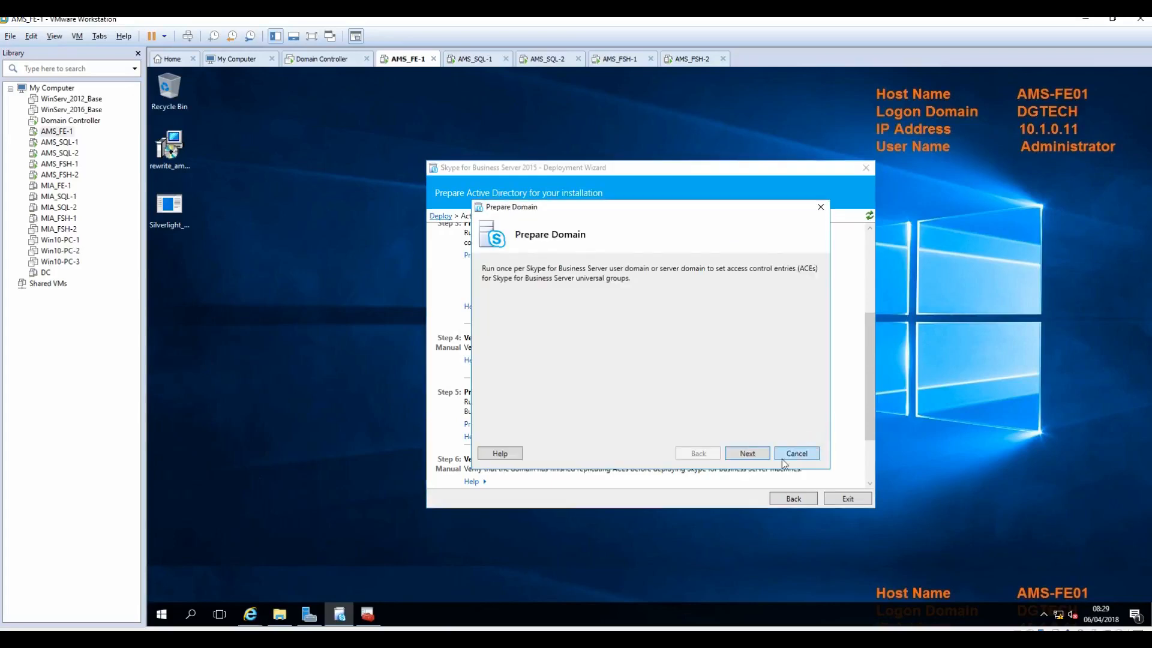
{"action": "left_click", "coordinate": [754, 456]}
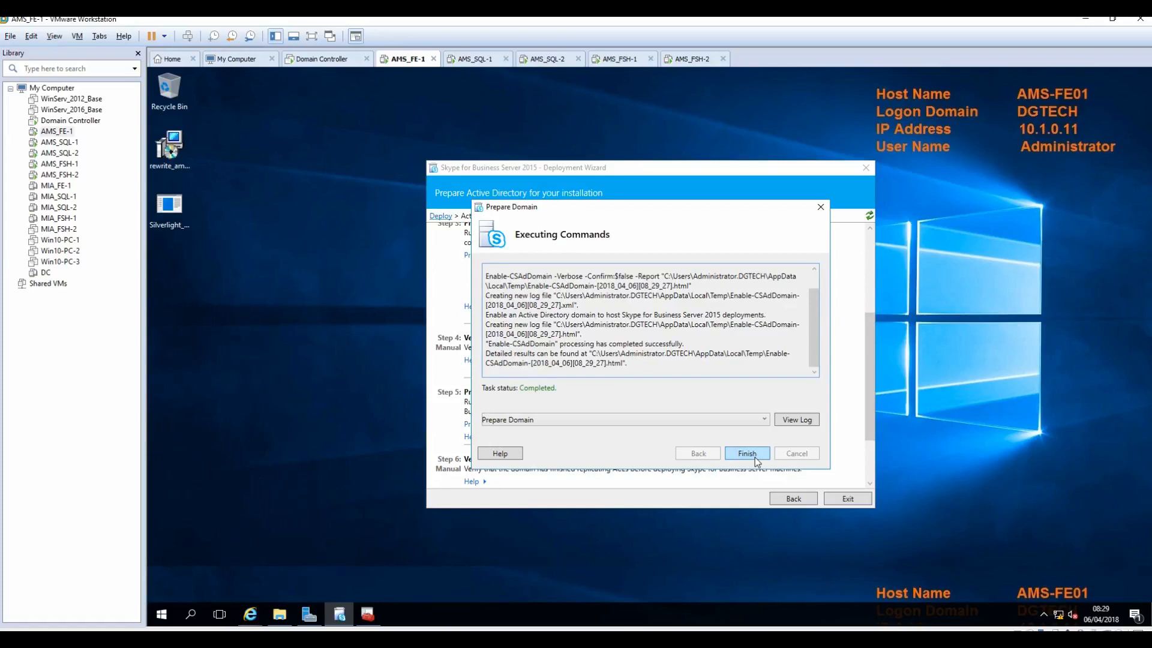
{"action": "left_click", "coordinate": [755, 459]}
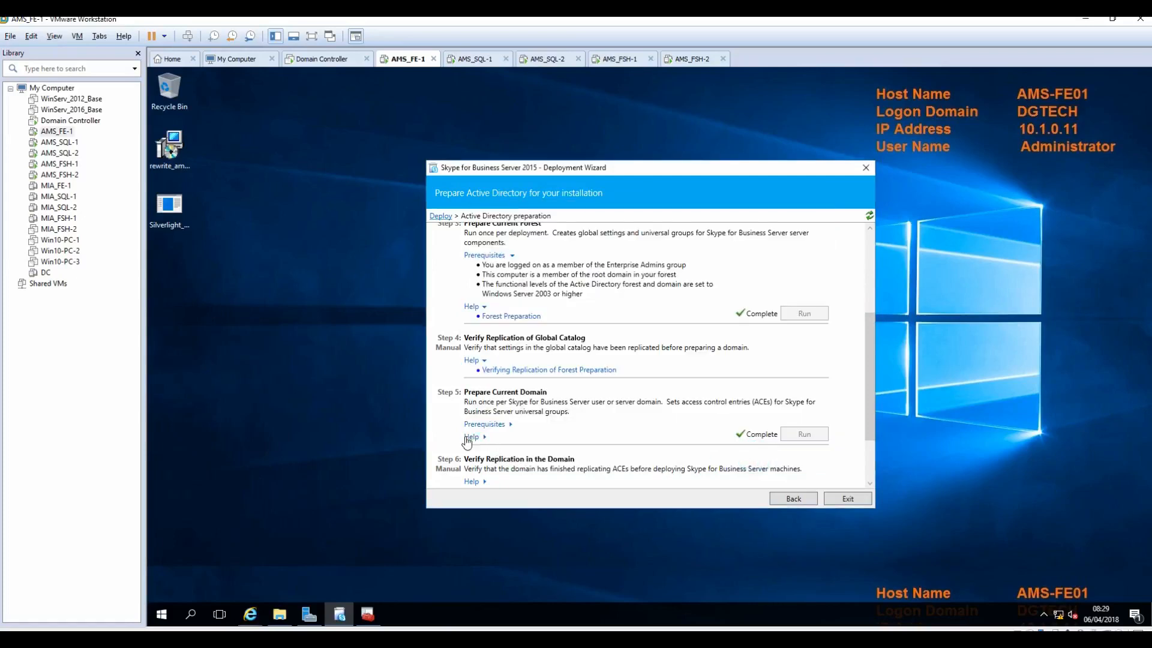
Step: Expand the Prerequisites and Help sections for Step 5
{"action": "left_click", "coordinate": [480, 424]}
{"action": "scroll", "coordinate": [540, 428], "scroll_direction": "down", "scroll_amount": 1}
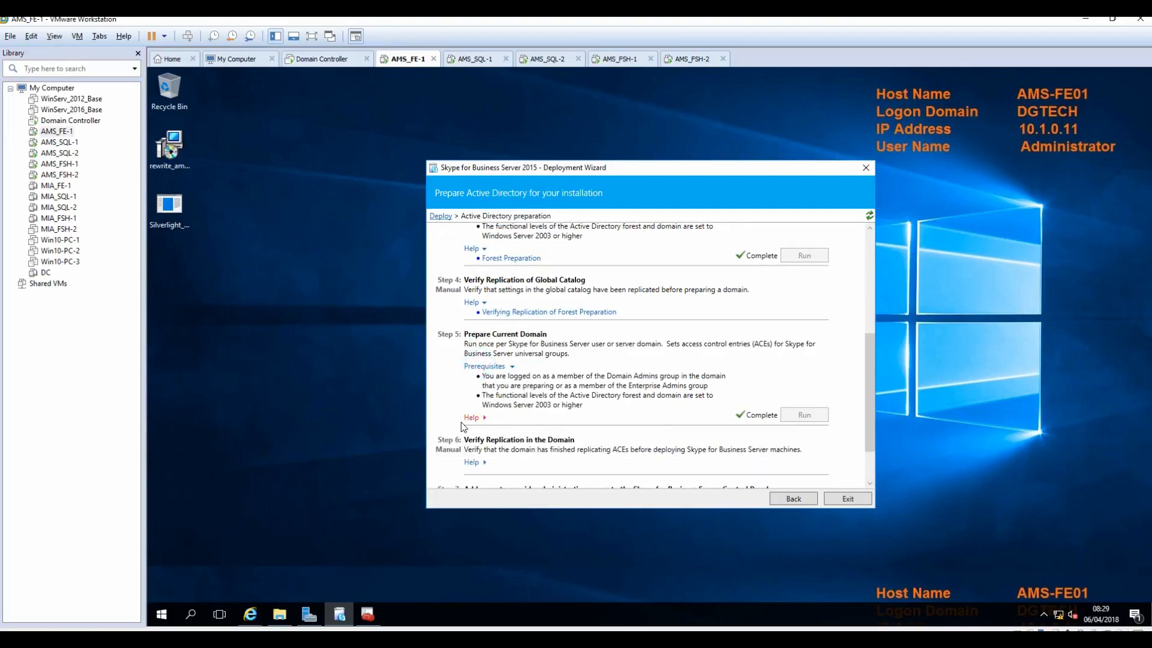
{"action": "left_click", "coordinate": [471, 418]}
Step: Open the Domain Preparation help page, hide the failed browser, and launch an administrator PowerShell
{"action": "left_click", "coordinate": [513, 428]}
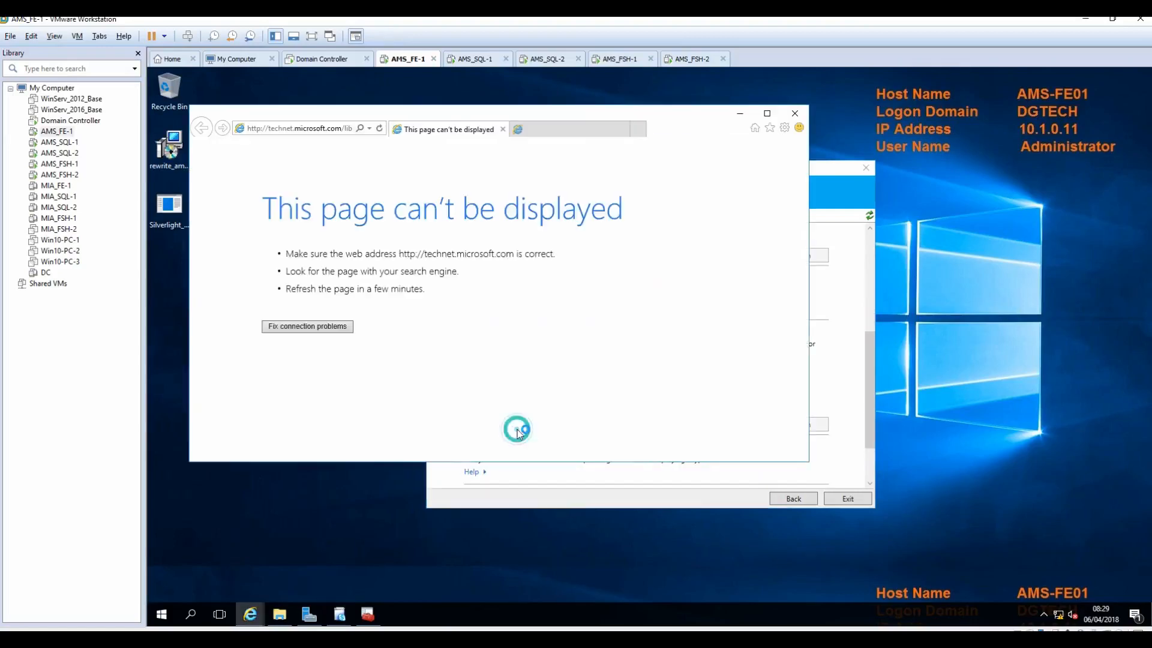
{"action": "left_click", "coordinate": [328, 132]}
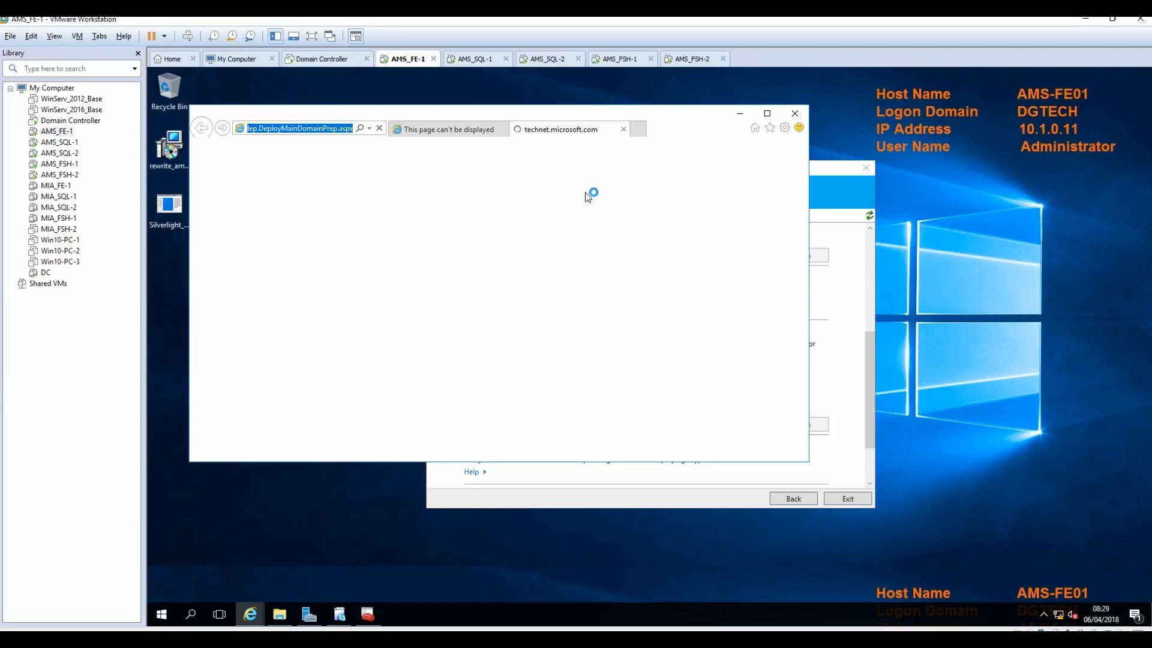
{"action": "left_click", "coordinate": [742, 118]}
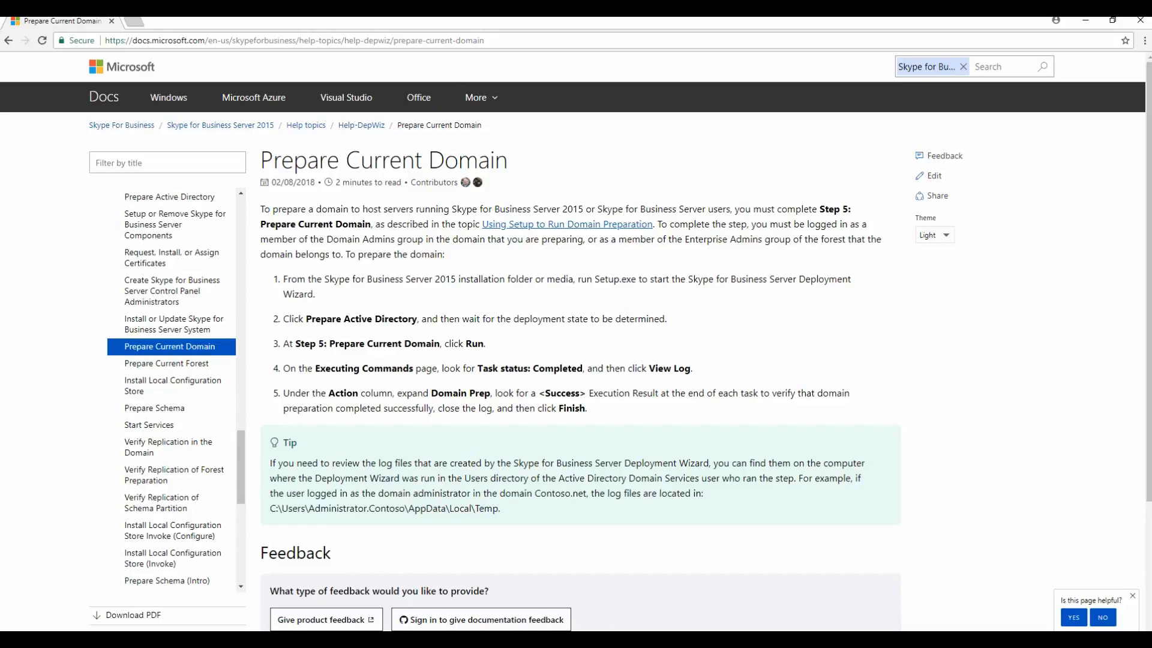
{"action": "mouse_move", "coordinate": [633, 643]}
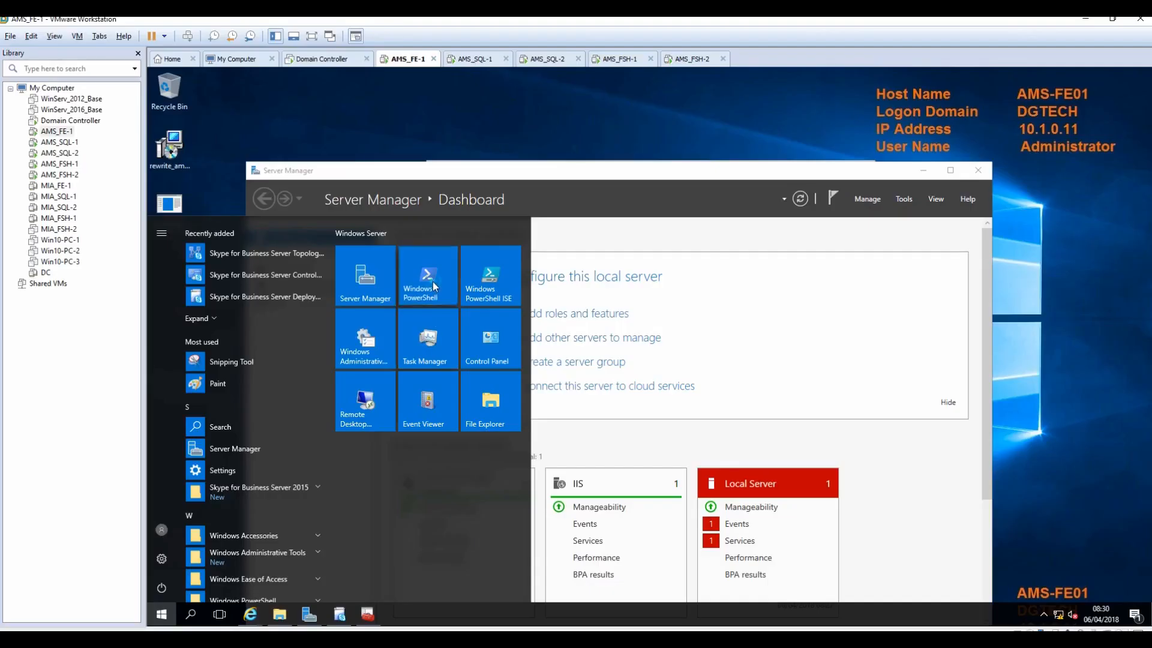
{"action": "left_click", "coordinate": [433, 282]}
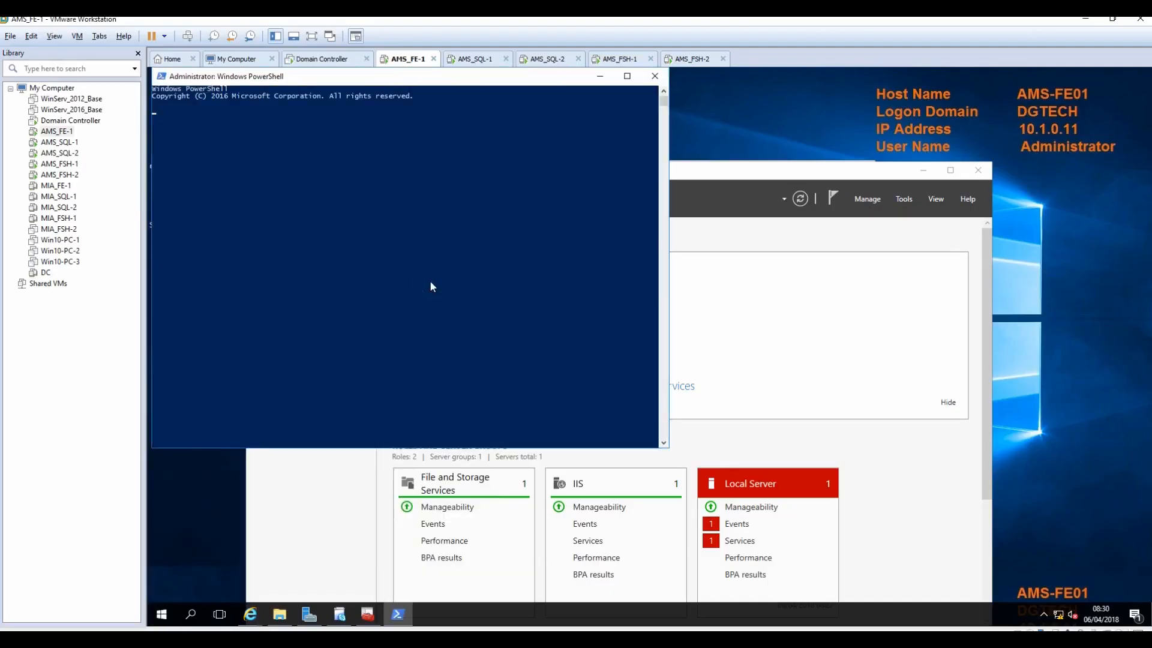
Step: Run Get-CsAdDomain to confirm LC_DOMAINSETTINGS_STATE_READY, then switch to the Domain Controller VM
{"action": "right_click", "coordinate": [430, 282]}
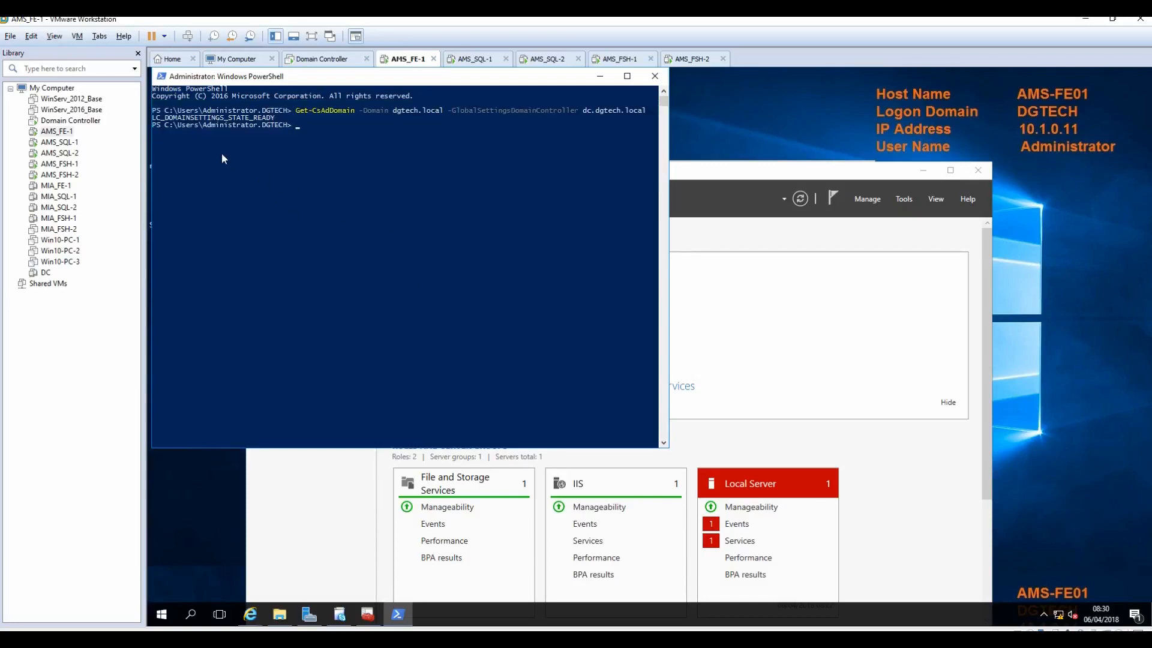
{"action": "left_click", "coordinate": [747, 175]}
{"action": "left_click", "coordinate": [924, 171]}
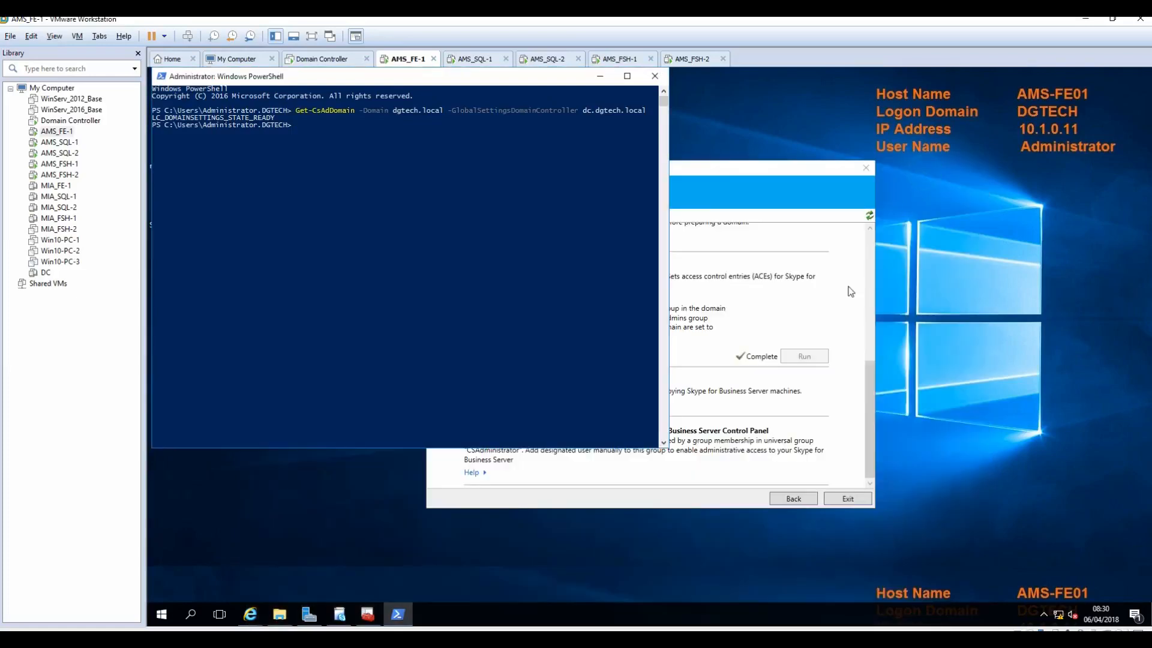
{"action": "left_click", "coordinate": [665, 504]}
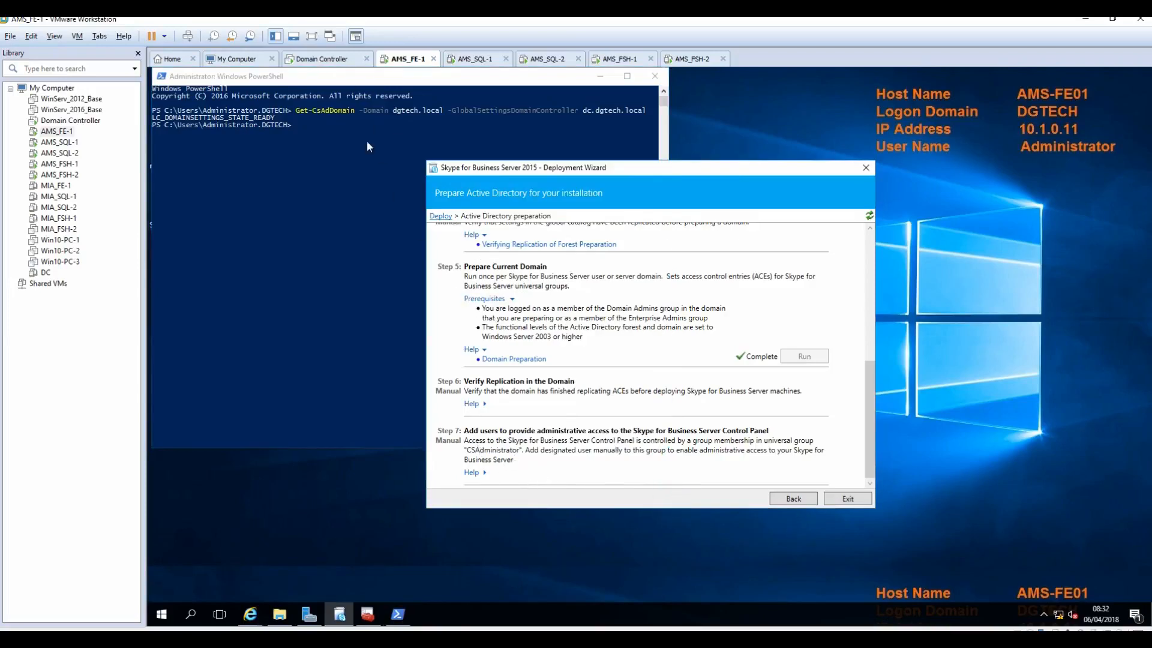
{"action": "left_click", "coordinate": [323, 62]}
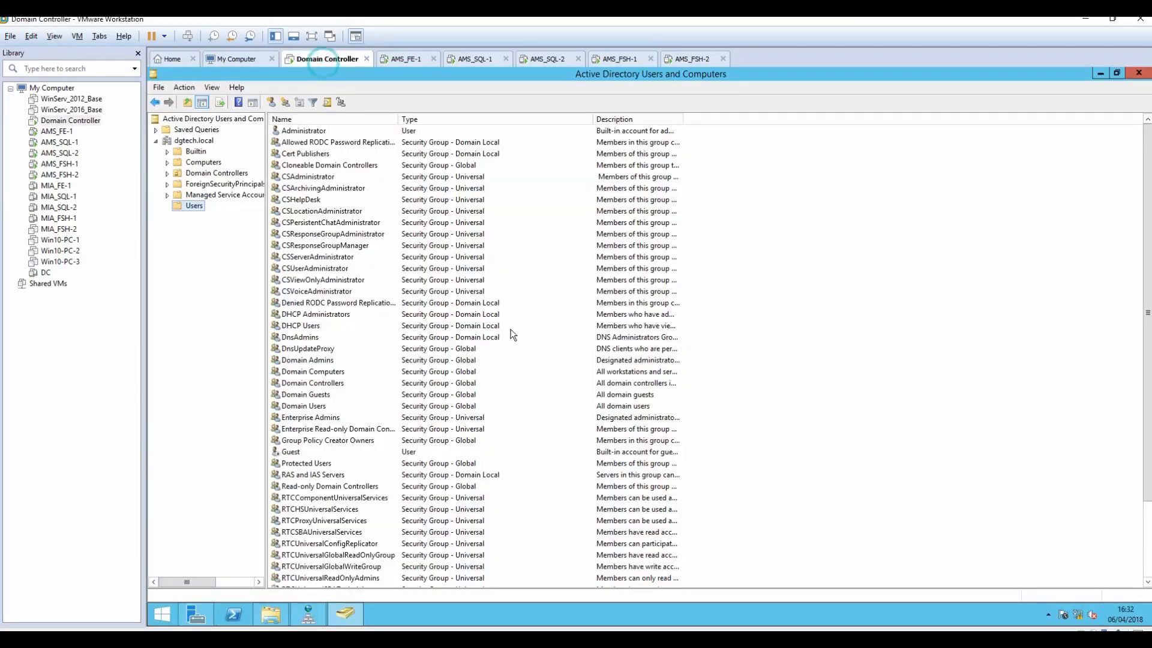
Step: Add the Administrator account to the CSAdministrator group and minimize Active Directory Users and Computers
{"action": "double_click", "coordinate": [306, 132]}
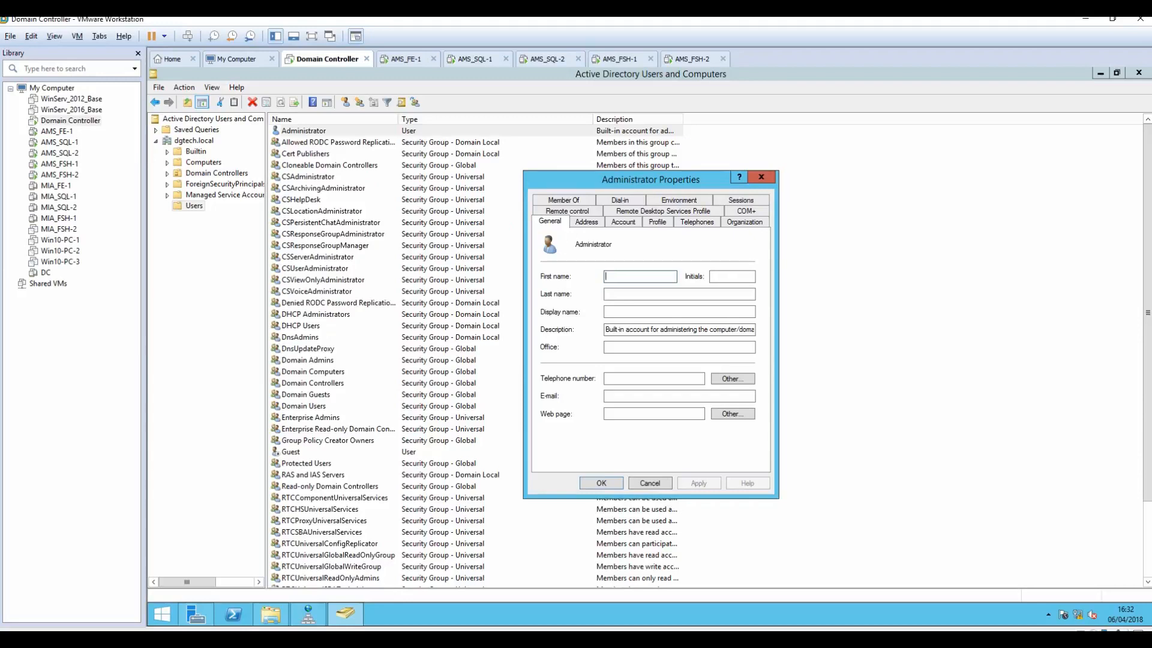
{"action": "left_click", "coordinate": [576, 201]}
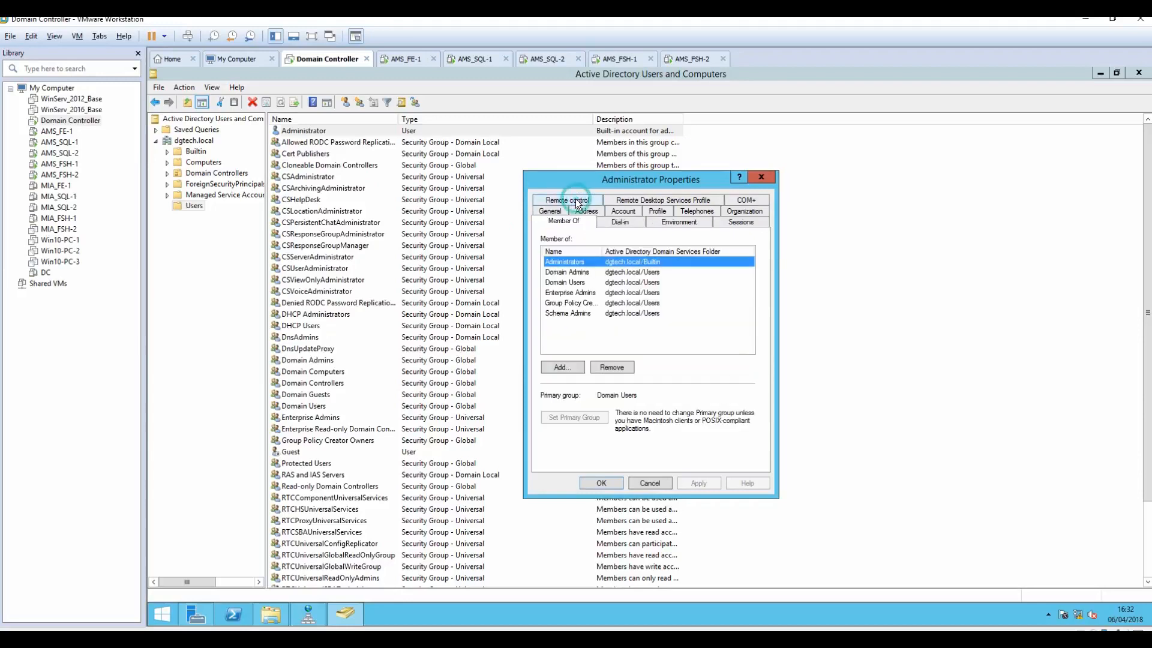
{"action": "left_click", "coordinate": [571, 367]}
{"action": "type", "text": "csadminis"}
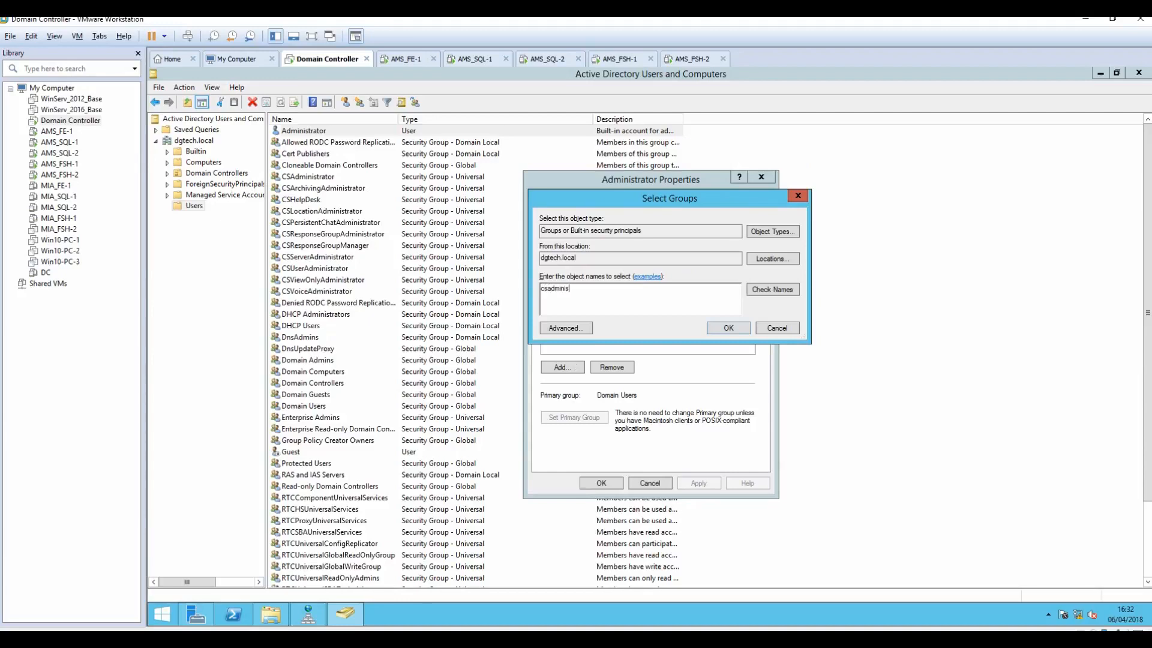
{"action": "left_click", "coordinate": [779, 286]}
{"action": "key", "text": "Return"}
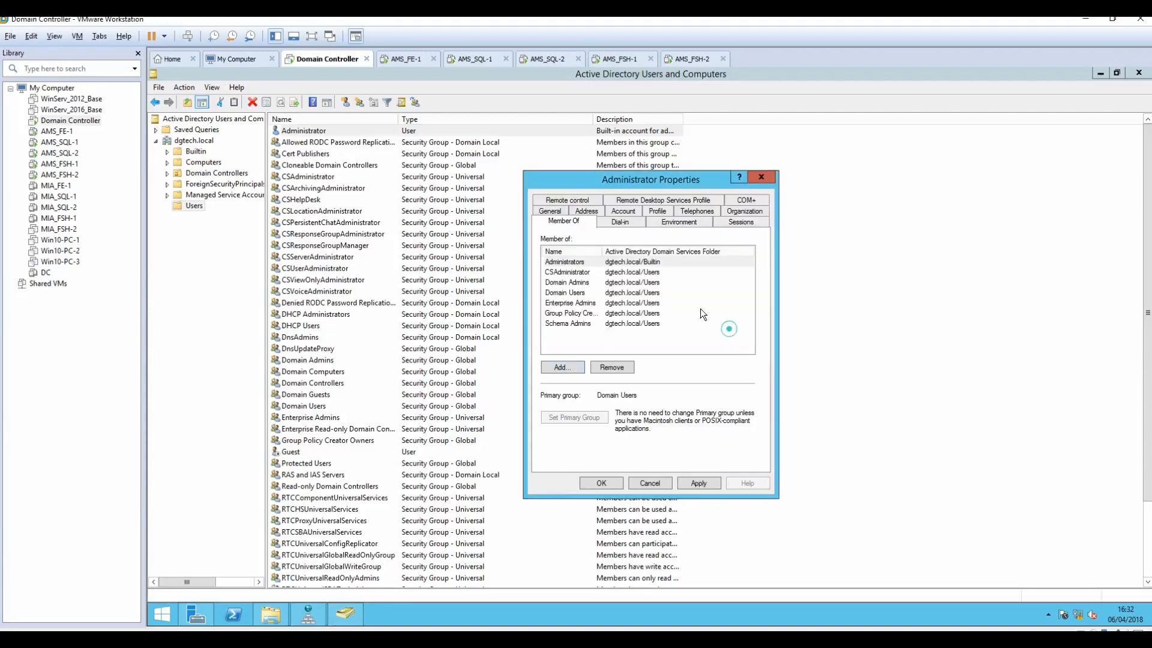
{"action": "left_click", "coordinate": [698, 484]}
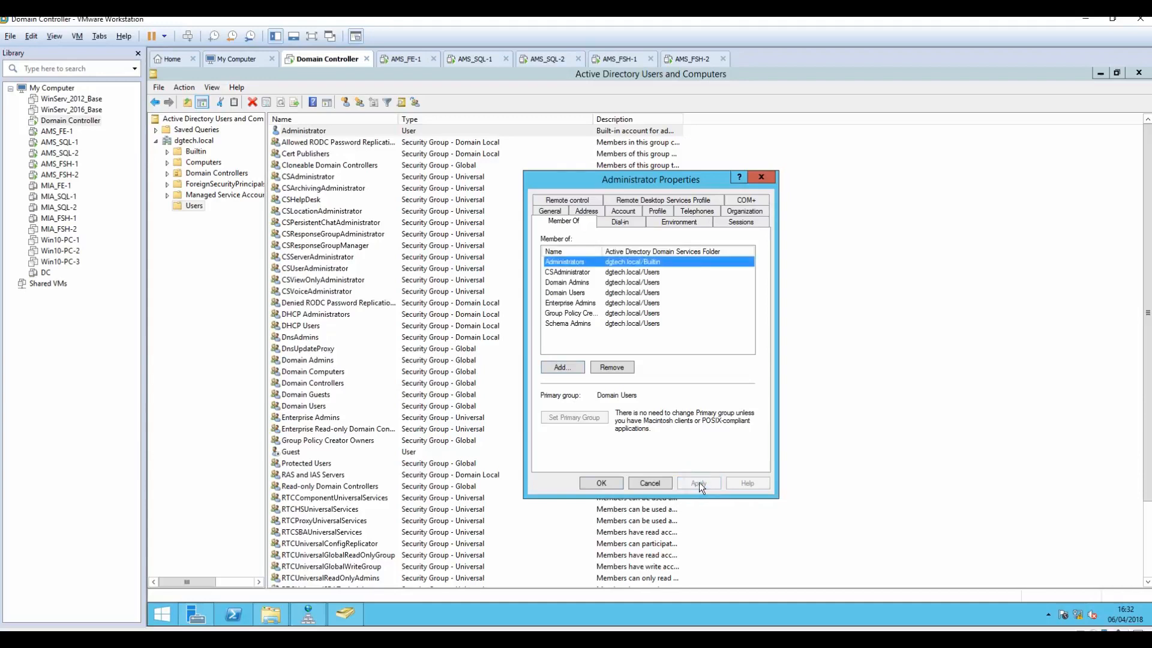
{"action": "left_click", "coordinate": [600, 483]}
{"action": "left_click", "coordinate": [1105, 72]}
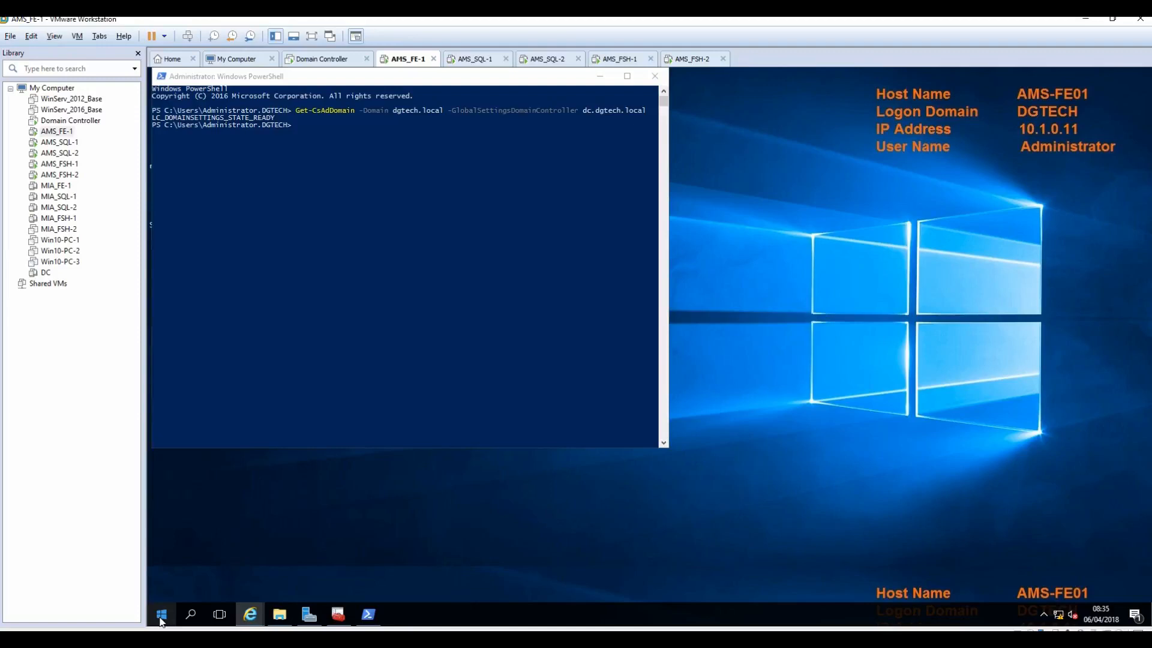
Step: Search the Start menu for 'topology', then return to the Start menu when nothing turns up
{"action": "left_click", "coordinate": [161, 615]}
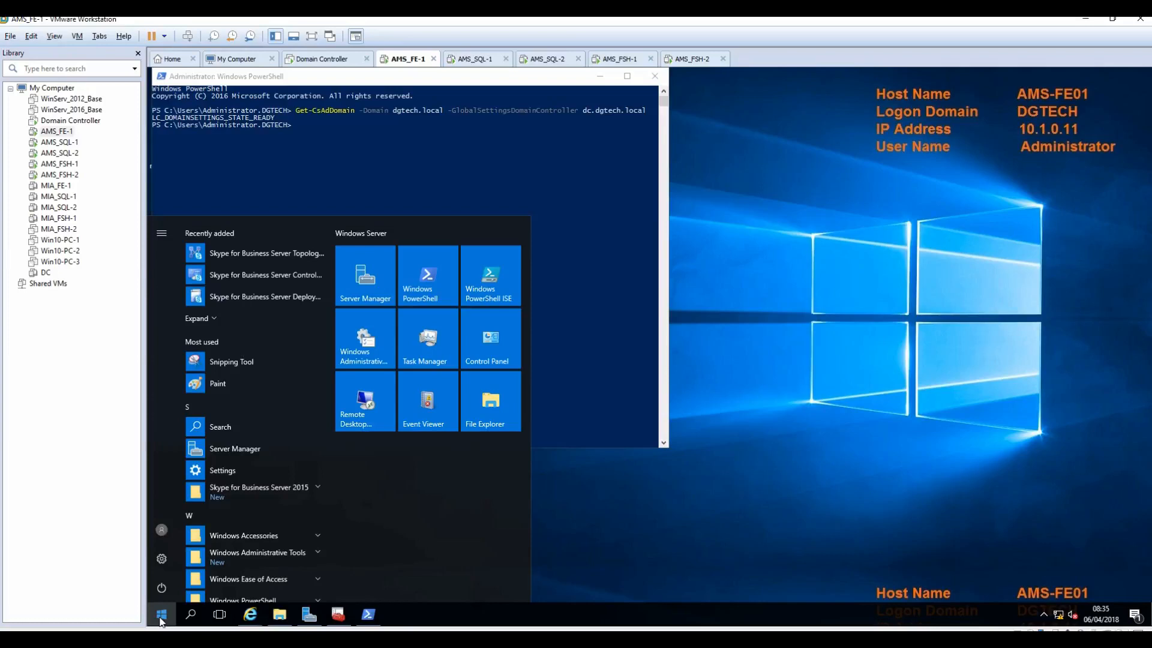
{"action": "type", "text": "topo"}
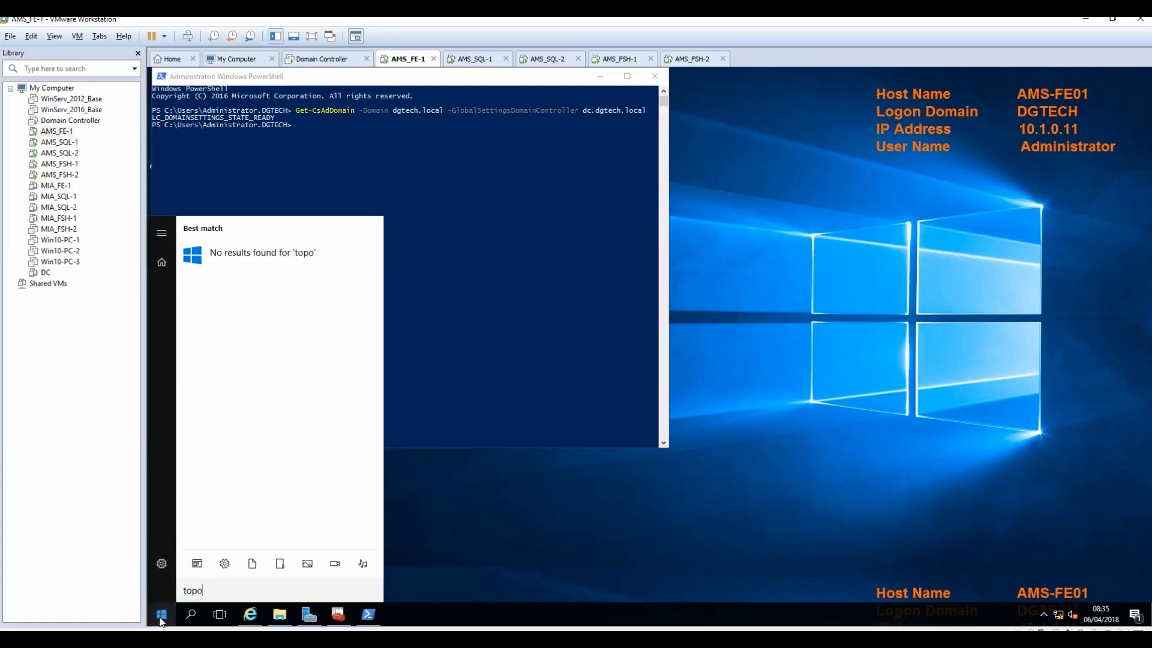
{"action": "type", "text": "lo"}
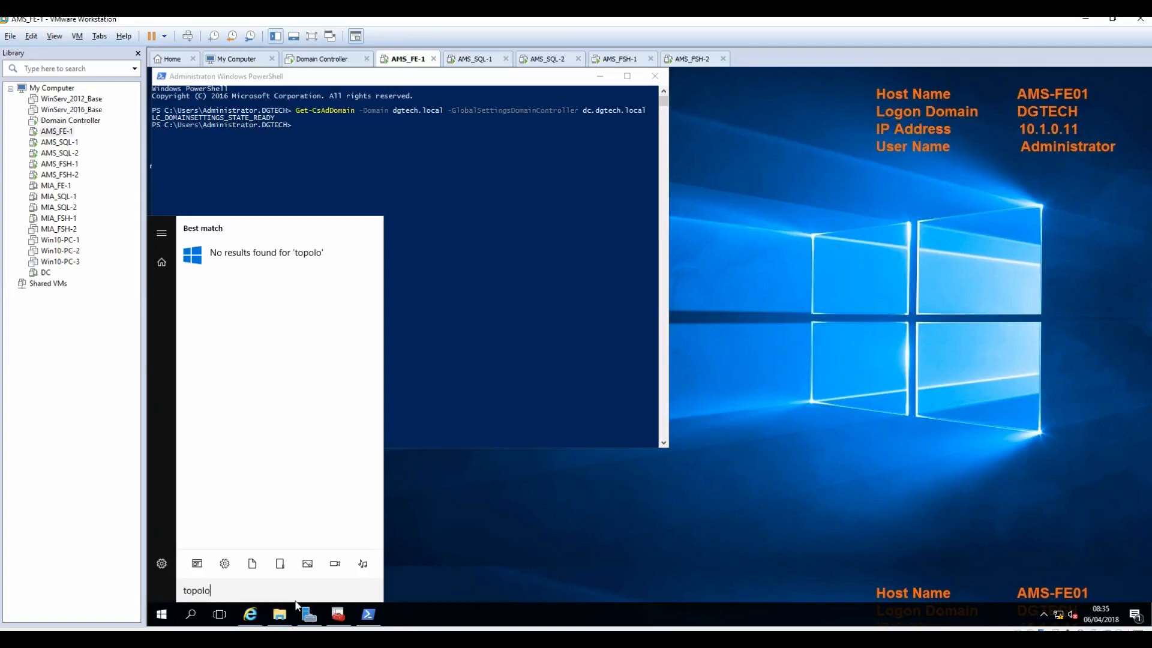
{"action": "type", "text": "gy"}
{"action": "left_click", "coordinate": [469, 549]}
{"action": "left_click", "coordinate": [163, 616]}
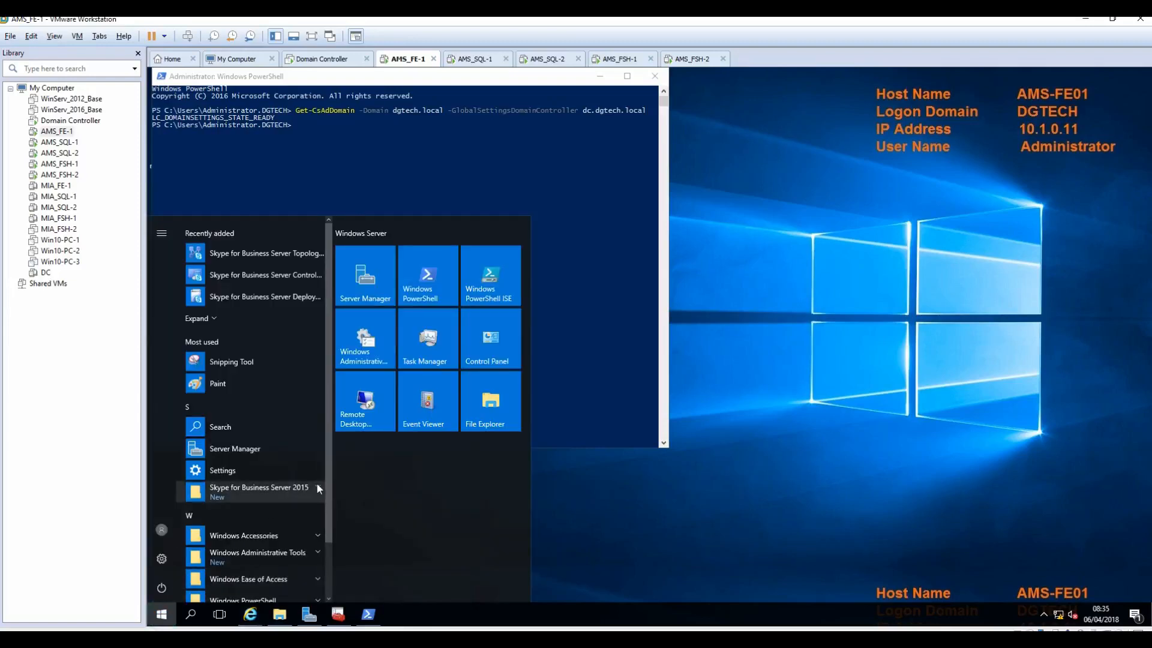
Step: Pin Topology Builder and two other Skype for Business Server tools to Start, then launch Topology Builder
{"action": "right_click", "coordinate": [278, 256]}
{"action": "left_click", "coordinate": [312, 267]}
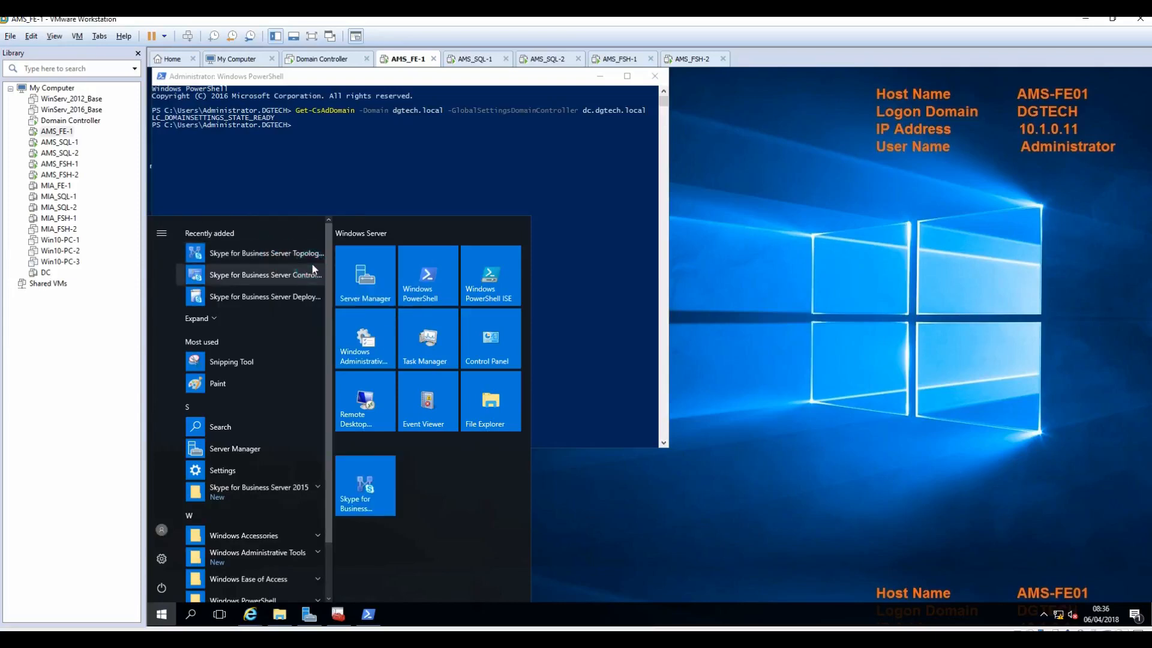
{"action": "right_click", "coordinate": [267, 273]}
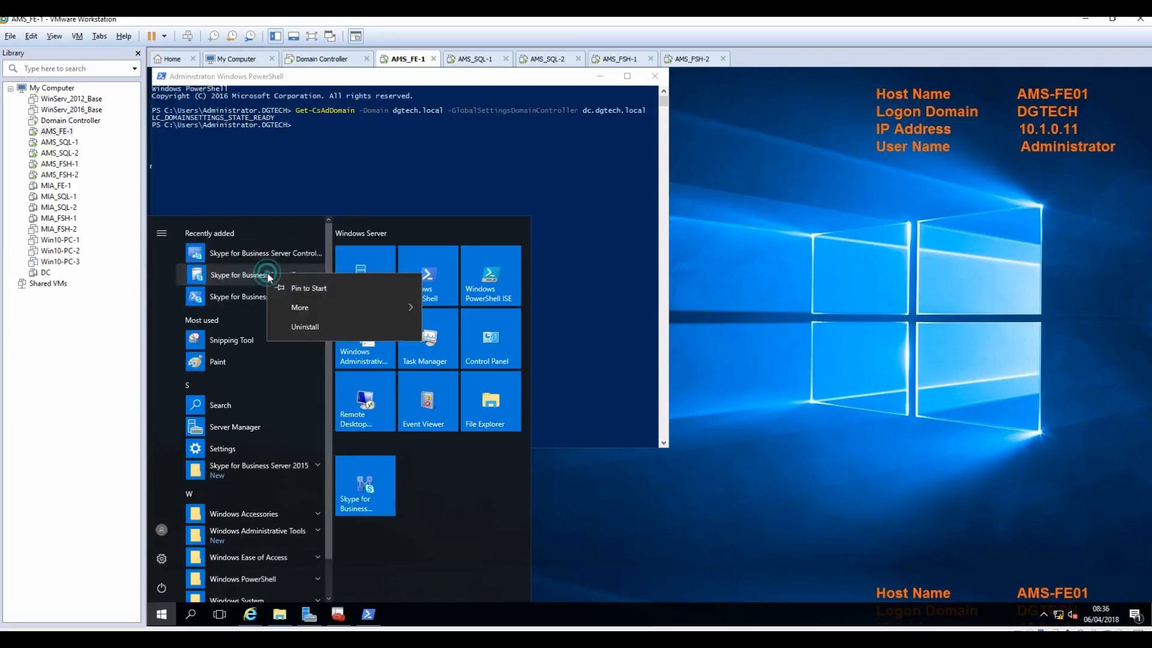
{"action": "left_click", "coordinate": [302, 285]}
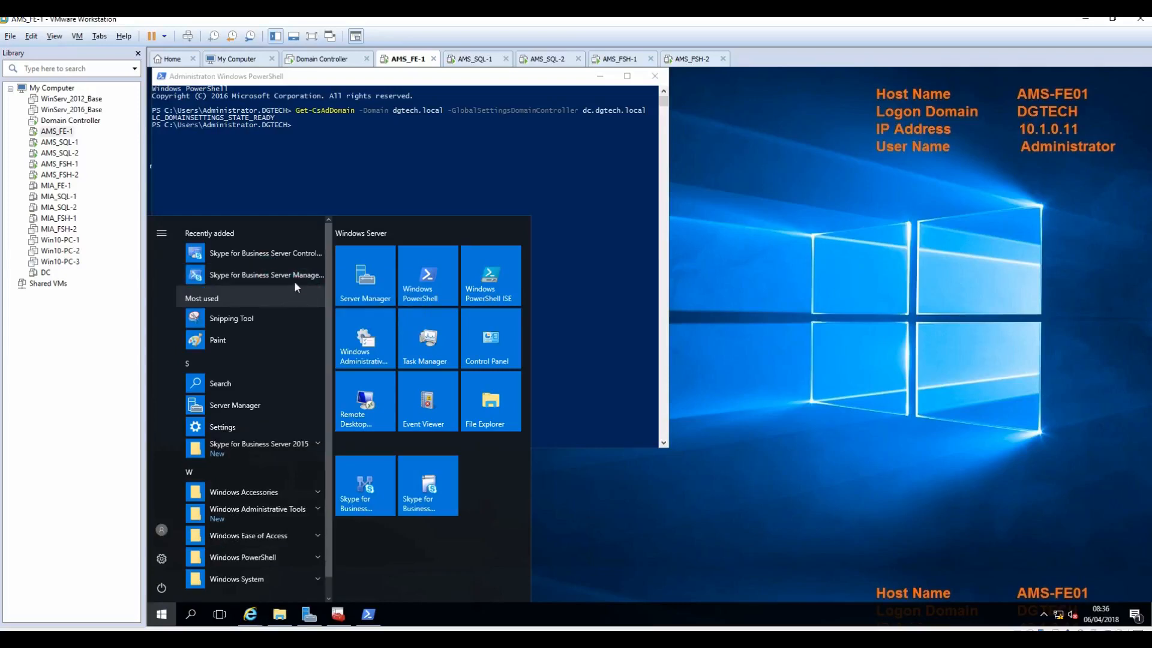
{"action": "right_click", "coordinate": [293, 275]}
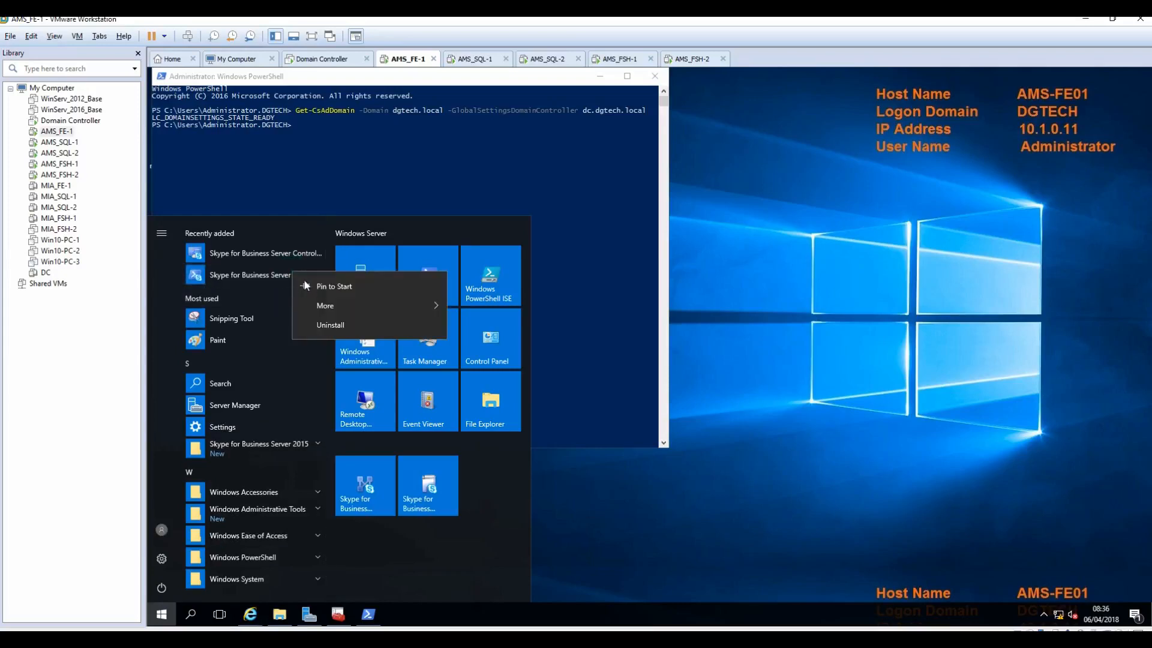
{"action": "left_click", "coordinate": [320, 291]}
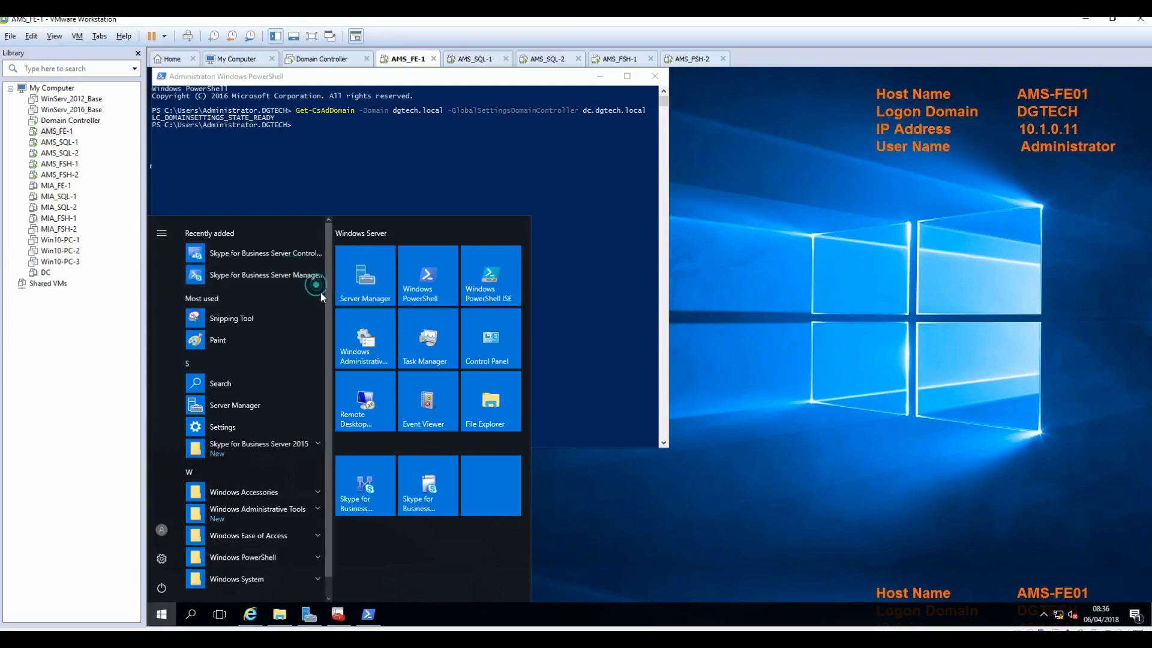
{"action": "left_click", "coordinate": [373, 490]}
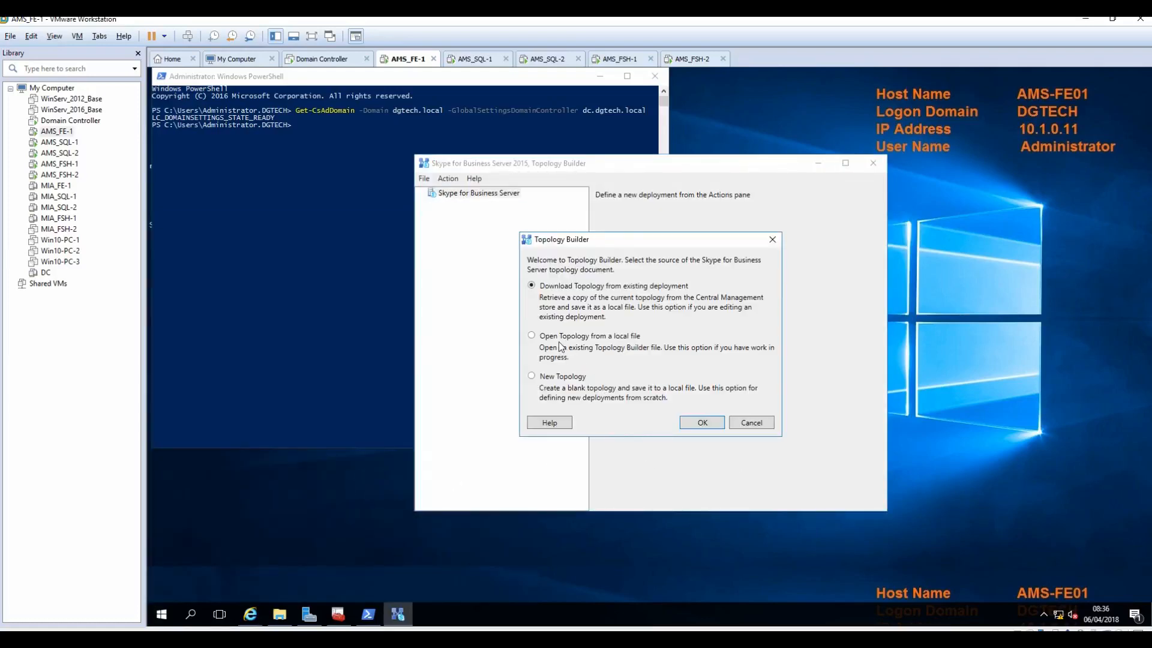
Step: Create a new topology file named Friday with primary SIP domain dgtech.com and no extra domains
{"action": "left_click", "coordinate": [559, 378]}
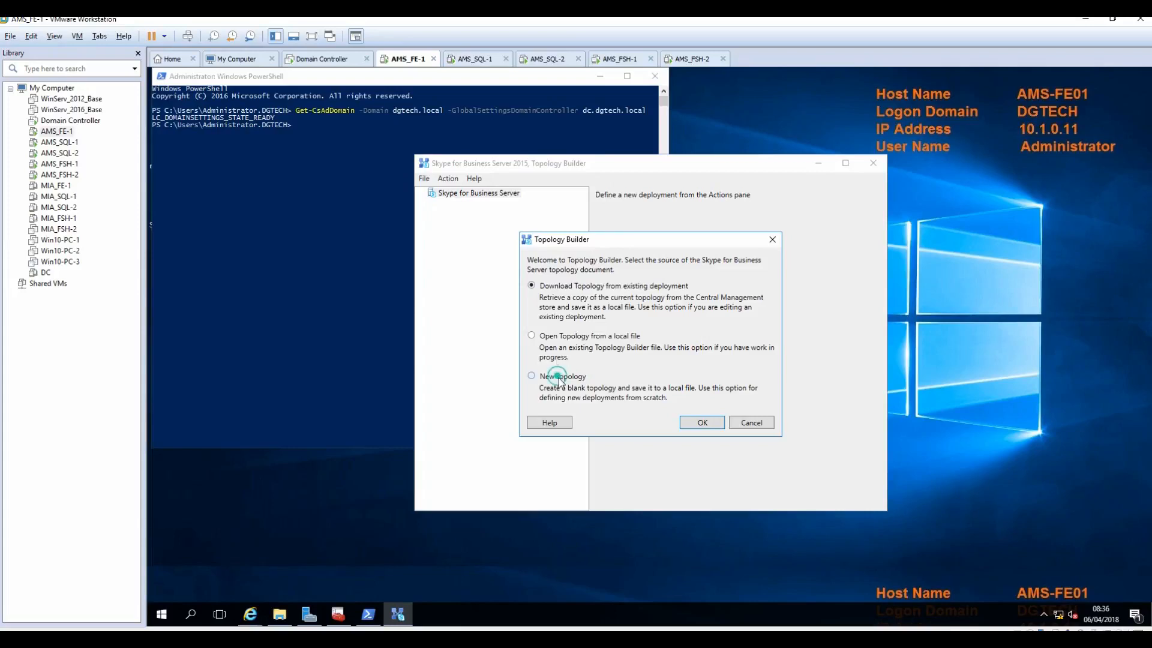
{"action": "left_click", "coordinate": [694, 423]}
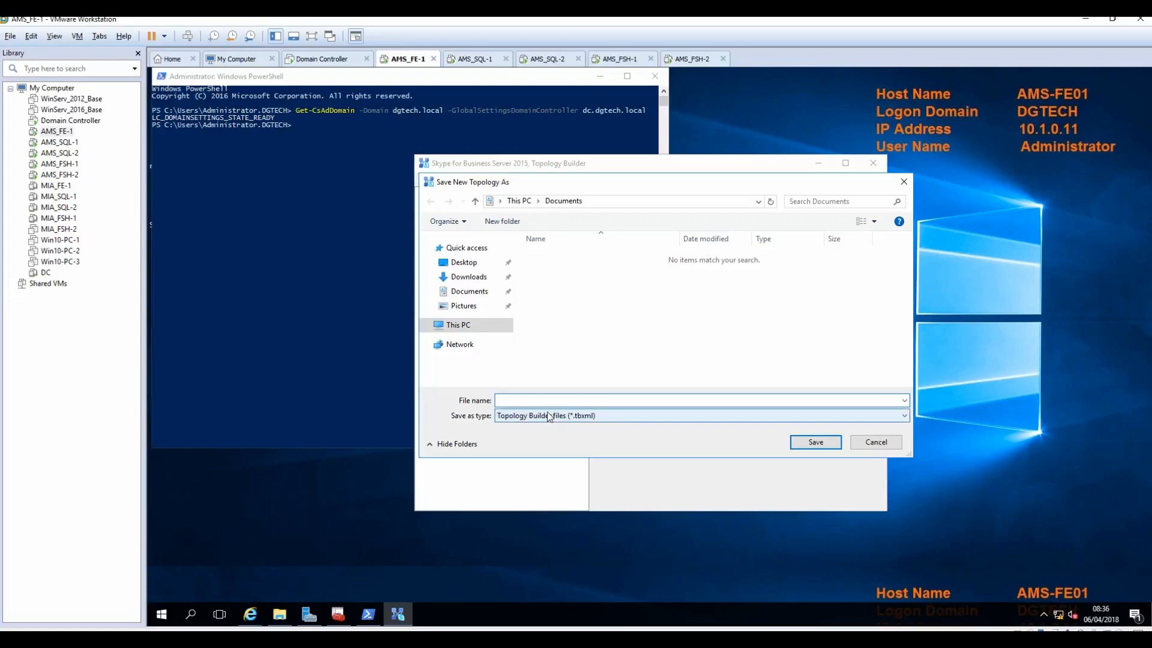
{"action": "type", "text": "Friday"}
{"action": "left_click", "coordinate": [811, 442]}
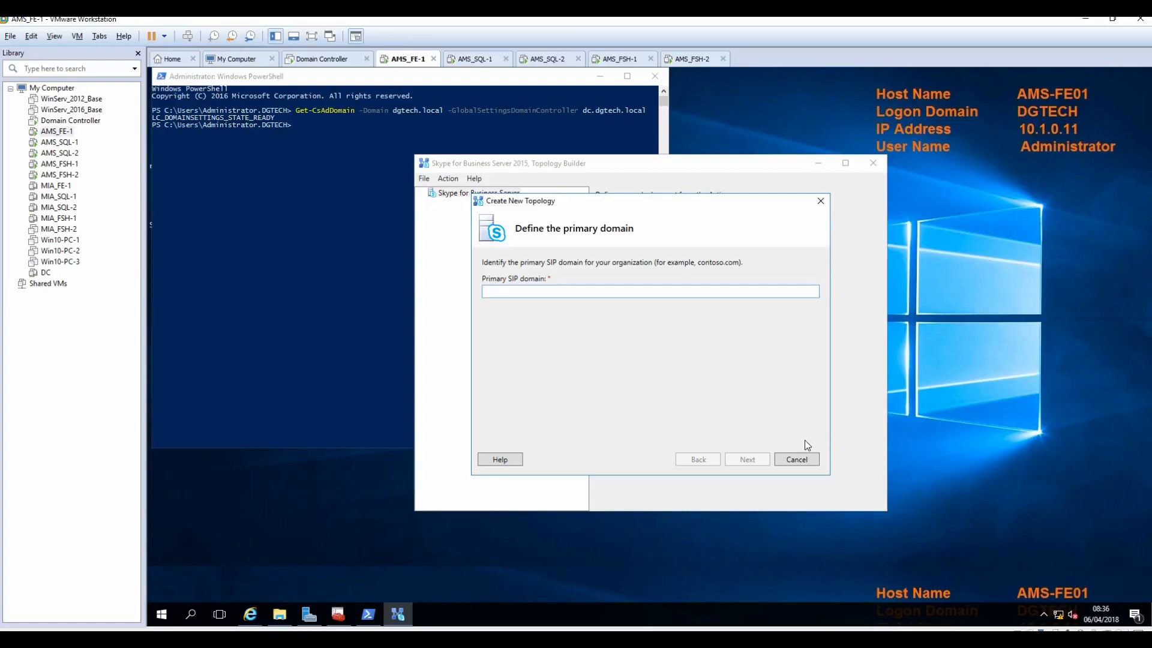
{"action": "type", "text": "dgtech.com"}
{"action": "left_click", "coordinate": [744, 462]}
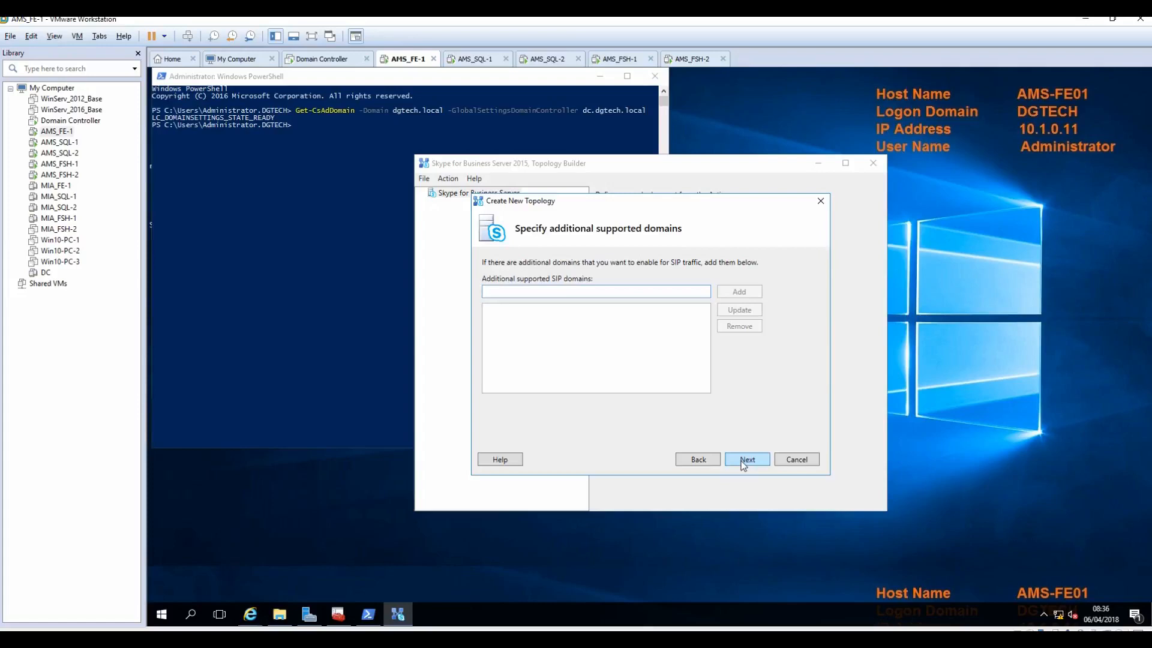
{"action": "left_click", "coordinate": [742, 460]}
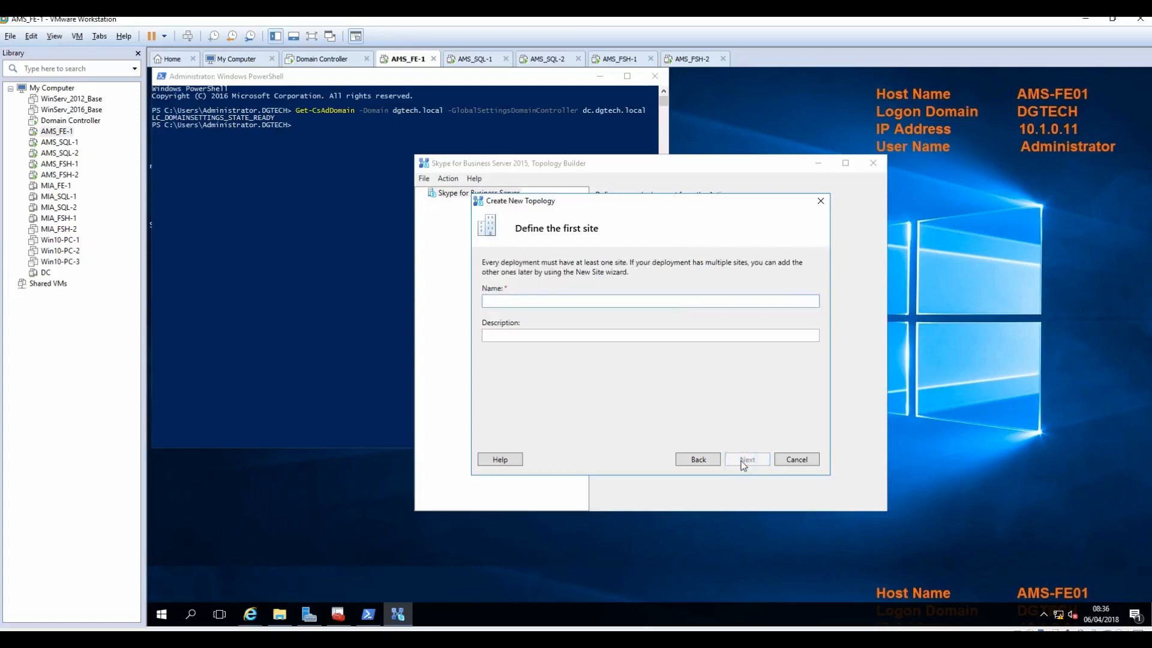
Step: Define the first site Amsterdam with city Schipol and country/region Amsterdam
{"action": "type", "text": "Amsterdam"}
{"action": "left_click", "coordinate": [743, 461]}
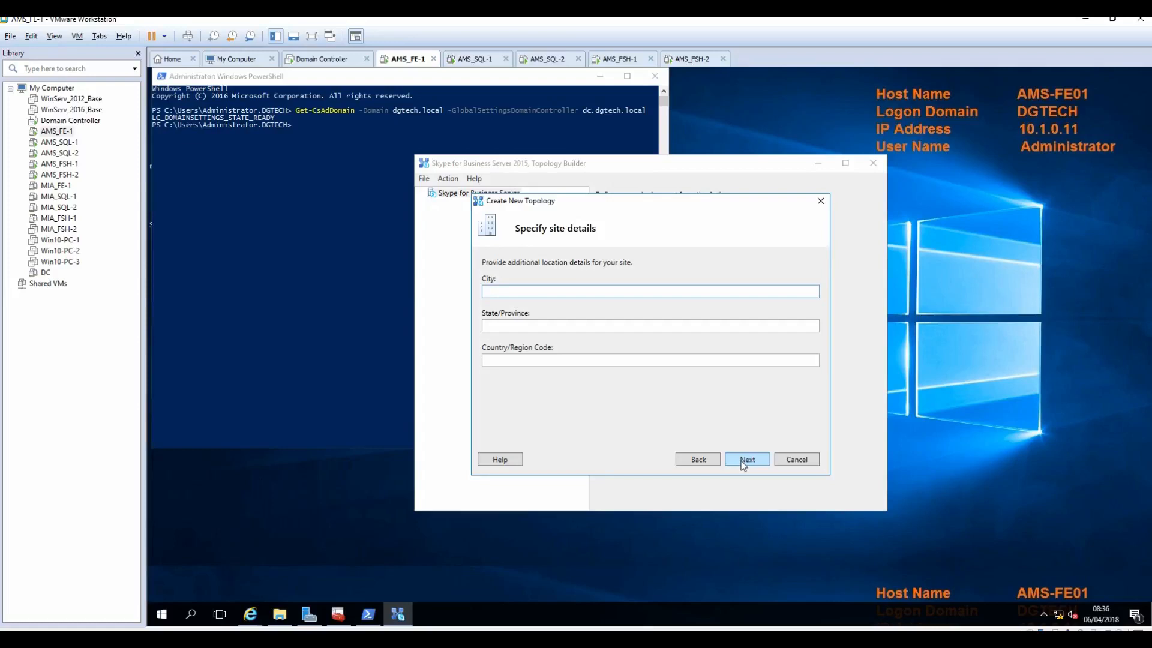
{"action": "type", "text": "Schipol"}
{"action": "key", "text": "Tab"}
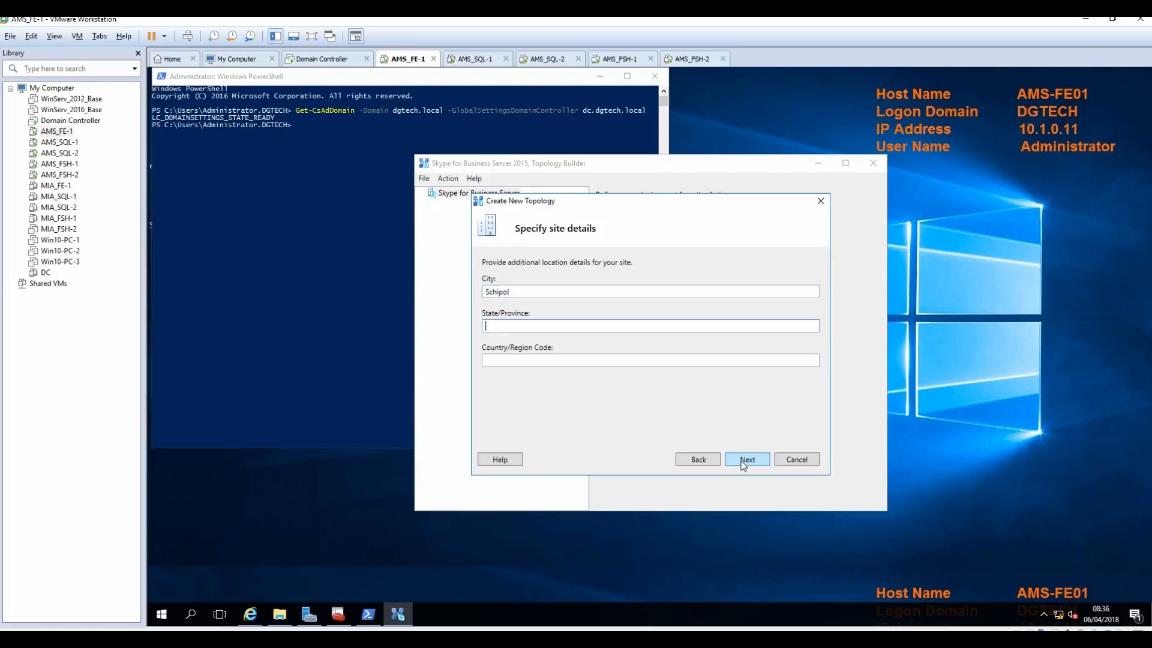
{"action": "type", "text": "A"}
{"action": "key", "text": "BackSpace"}
{"action": "key", "text": "Tab"}
{"action": "type", "text": "Amsterdam"}
{"action": "left_click", "coordinate": [746, 459]}
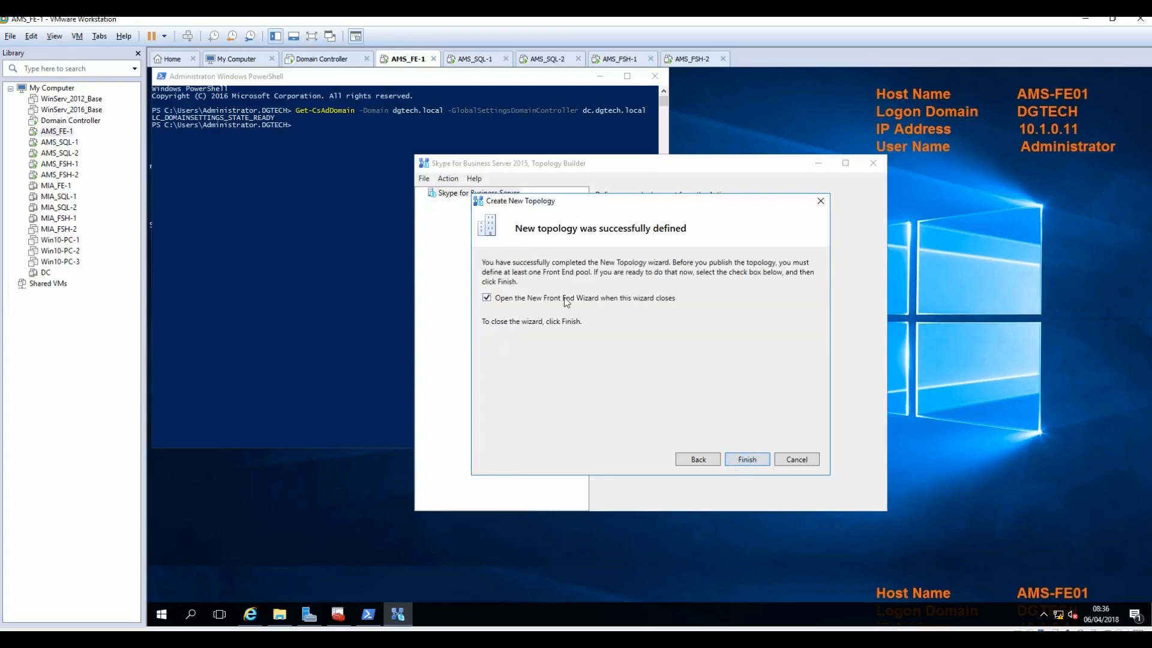
Step: Finish the topology and start a Front End pool with FQDN ams-sfb-pool
{"action": "left_click", "coordinate": [760, 463]}
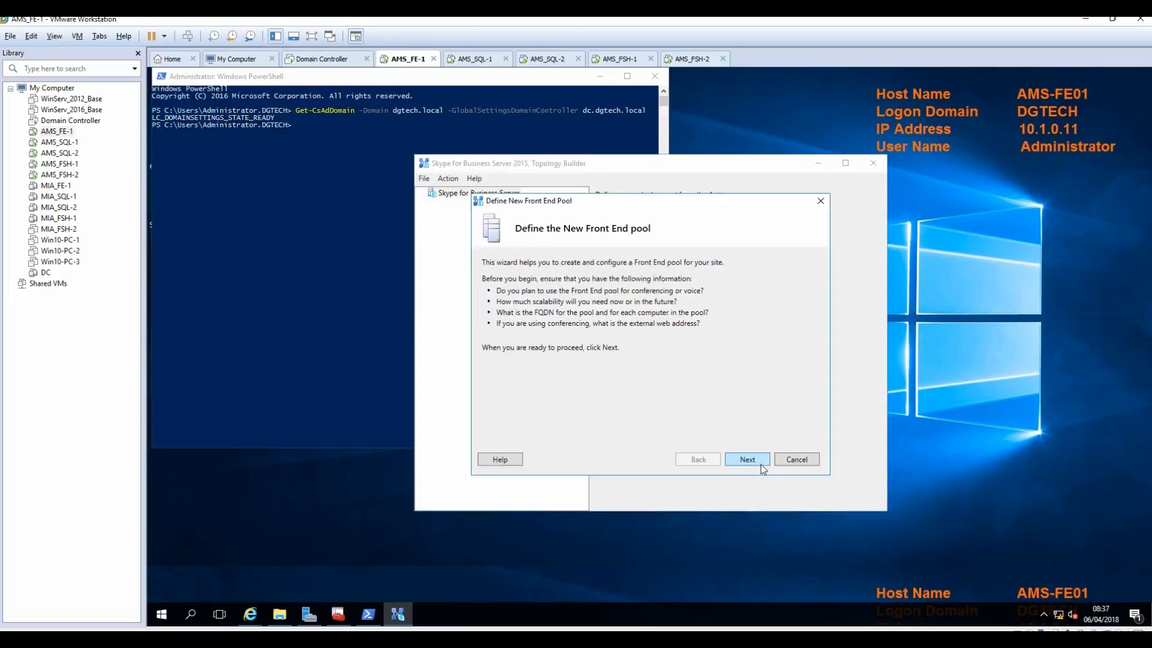
{"action": "left_click", "coordinate": [758, 460]}
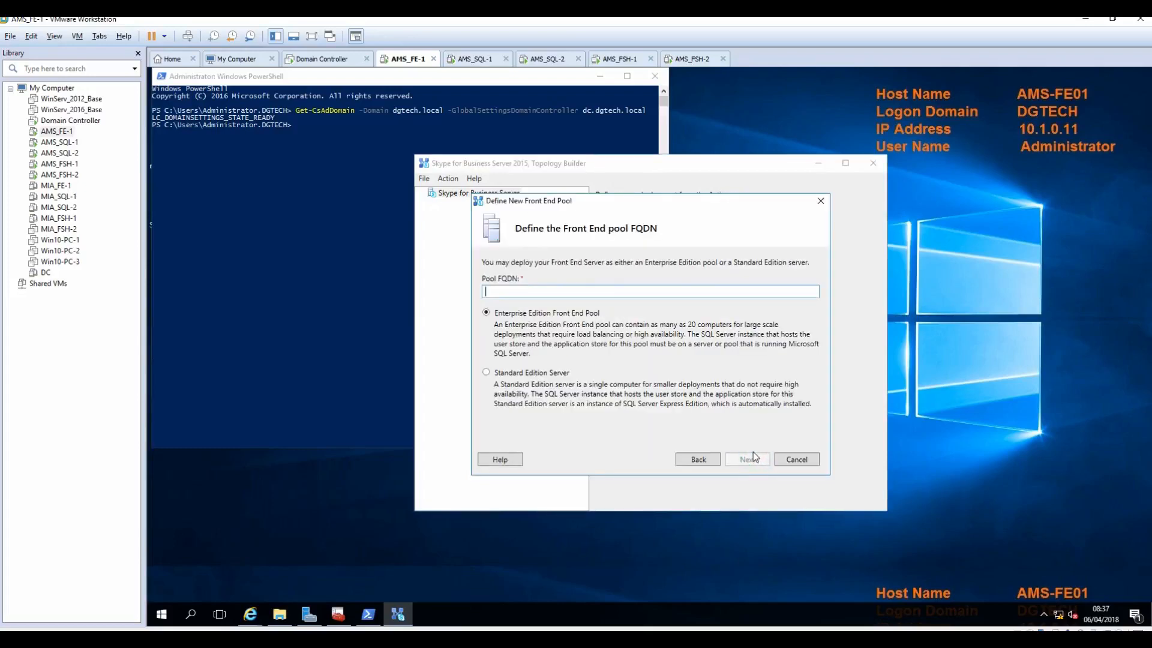
{"action": "type", "text": "ams"}
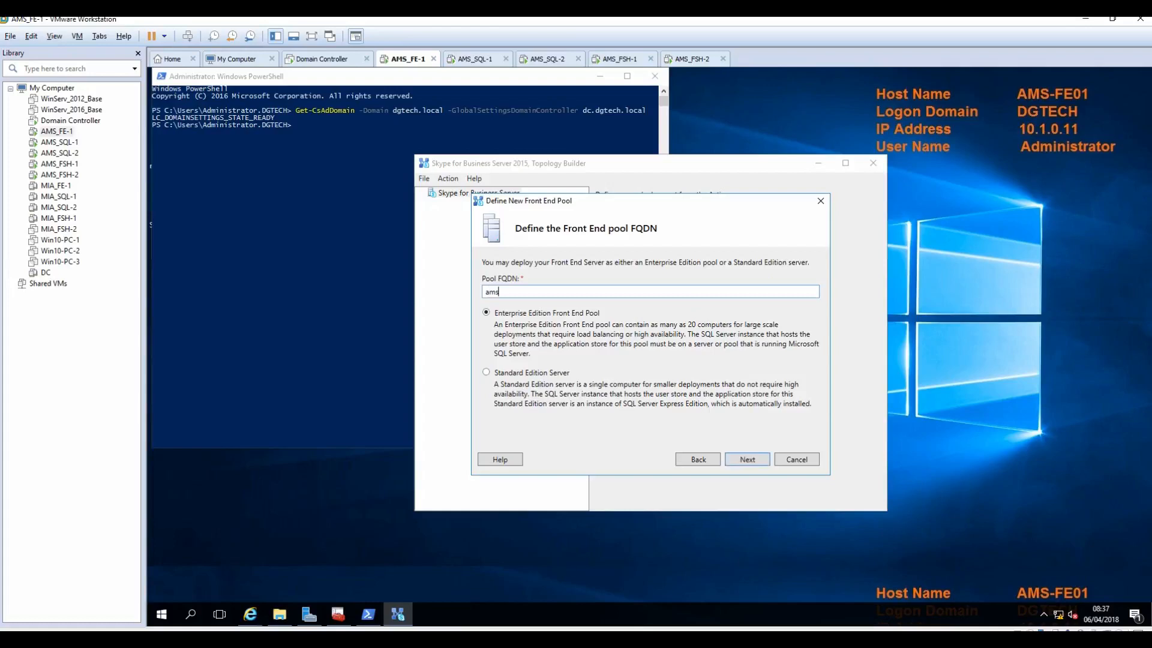
{"action": "type", "text": "-sfb-pool"}
{"action": "left_click", "coordinate": [745, 459]}
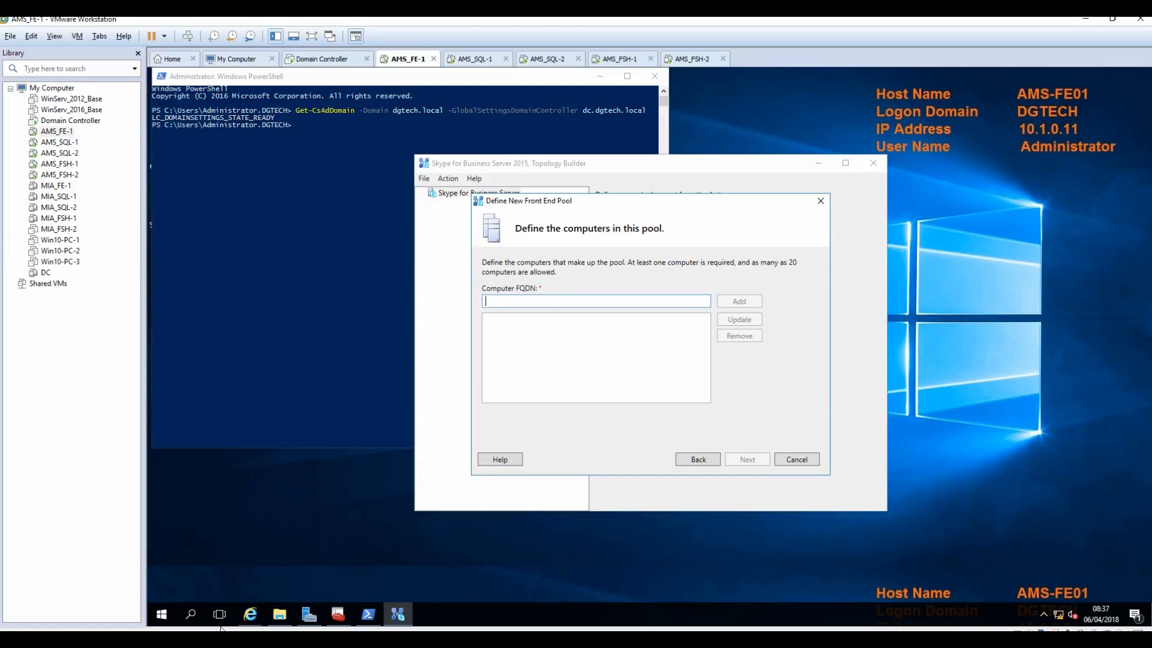
Step: Add AMS-FE01.dgtech.local as the pool's computer and tick Conferencing among the features
{"action": "left_click", "coordinate": [159, 618]}
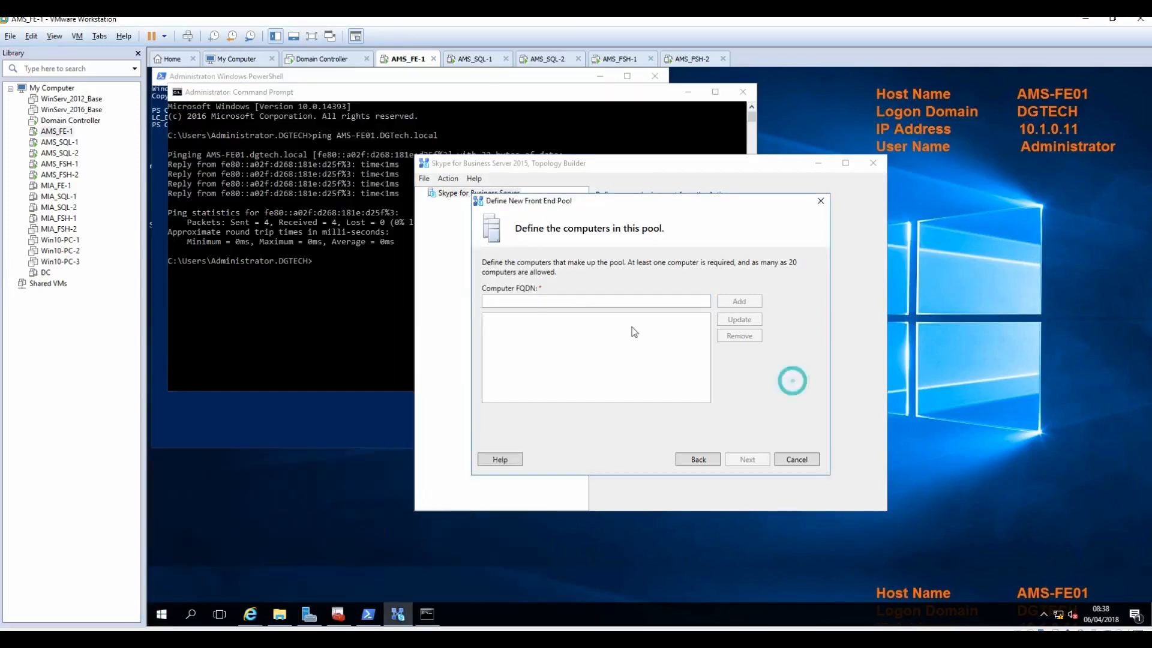
{"action": "left_click", "coordinate": [609, 303]}
{"action": "type", "text": "AMS-FE01.dgtech.local"}
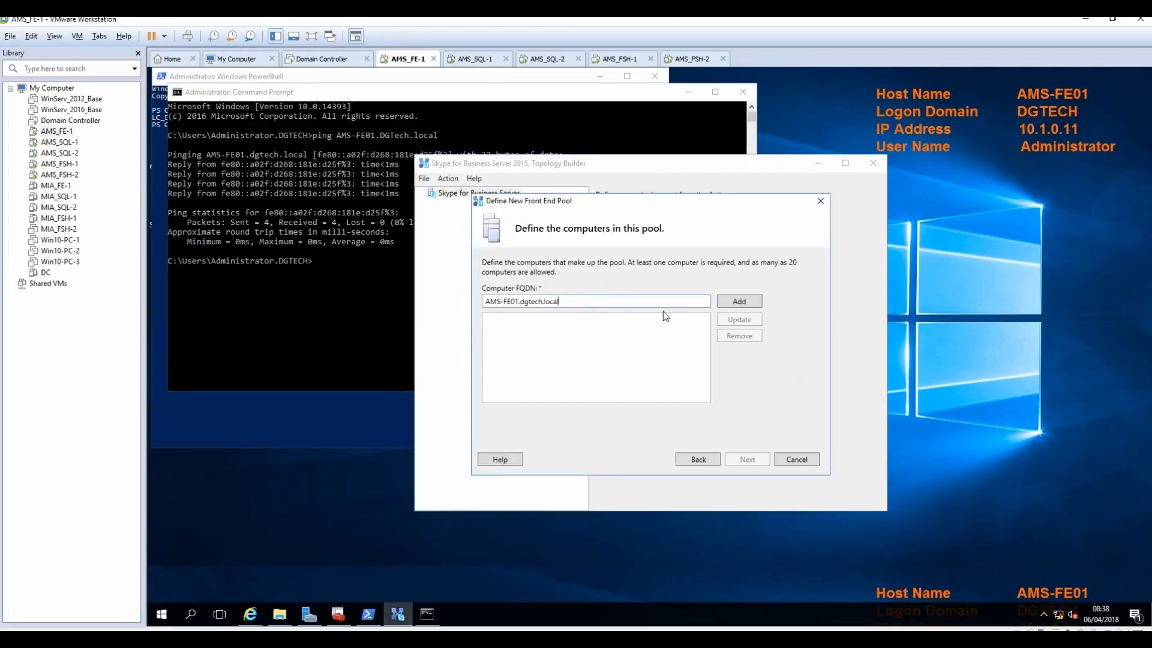
{"action": "left_click", "coordinate": [739, 302]}
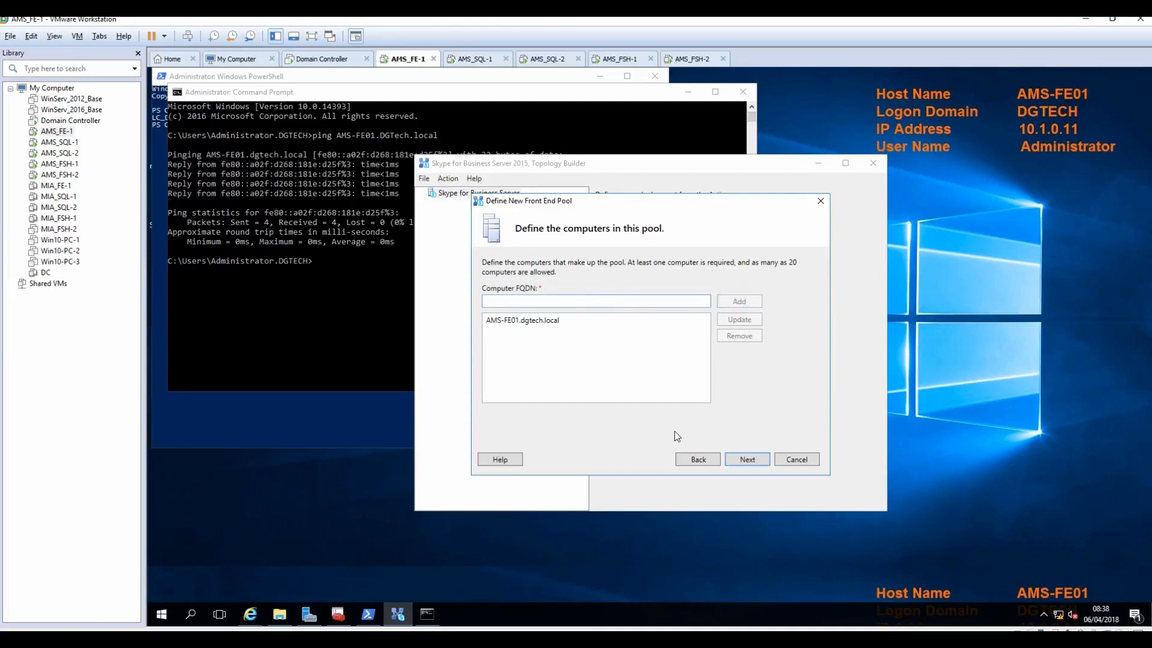
{"action": "left_click", "coordinate": [515, 322]}
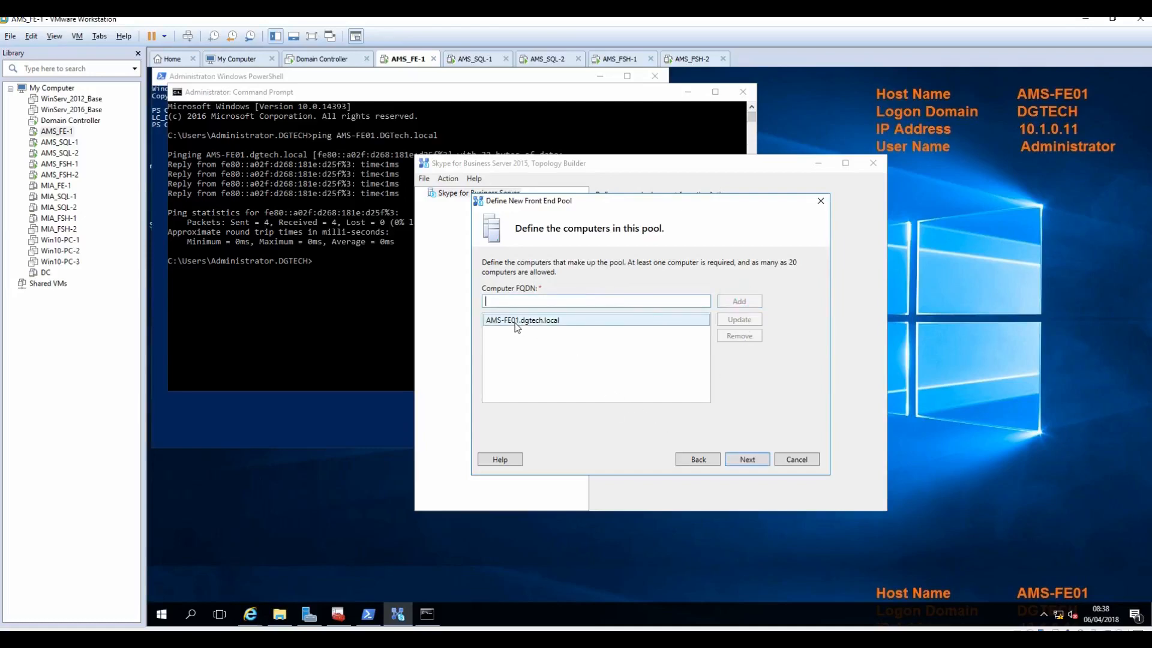
{"action": "left_click", "coordinate": [744, 459]}
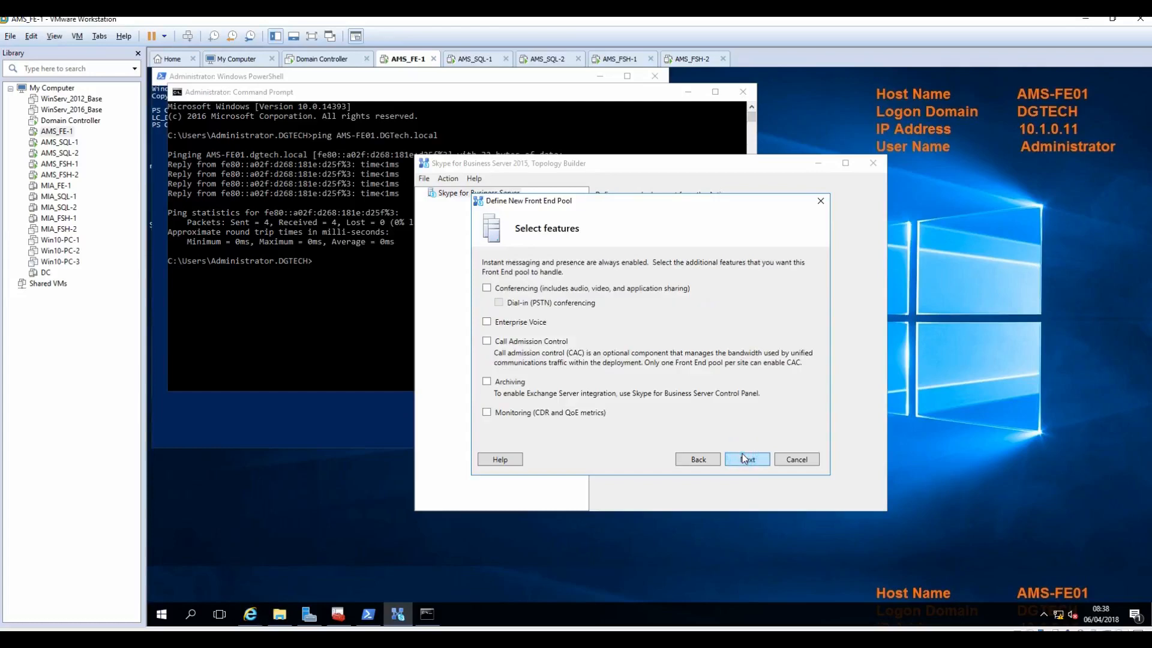
{"action": "left_click", "coordinate": [501, 289]}
Step: Enable Enterprise Voice, keep Mediation Server collocated, and skip the Edge pool association
{"action": "left_click", "coordinate": [516, 324]}
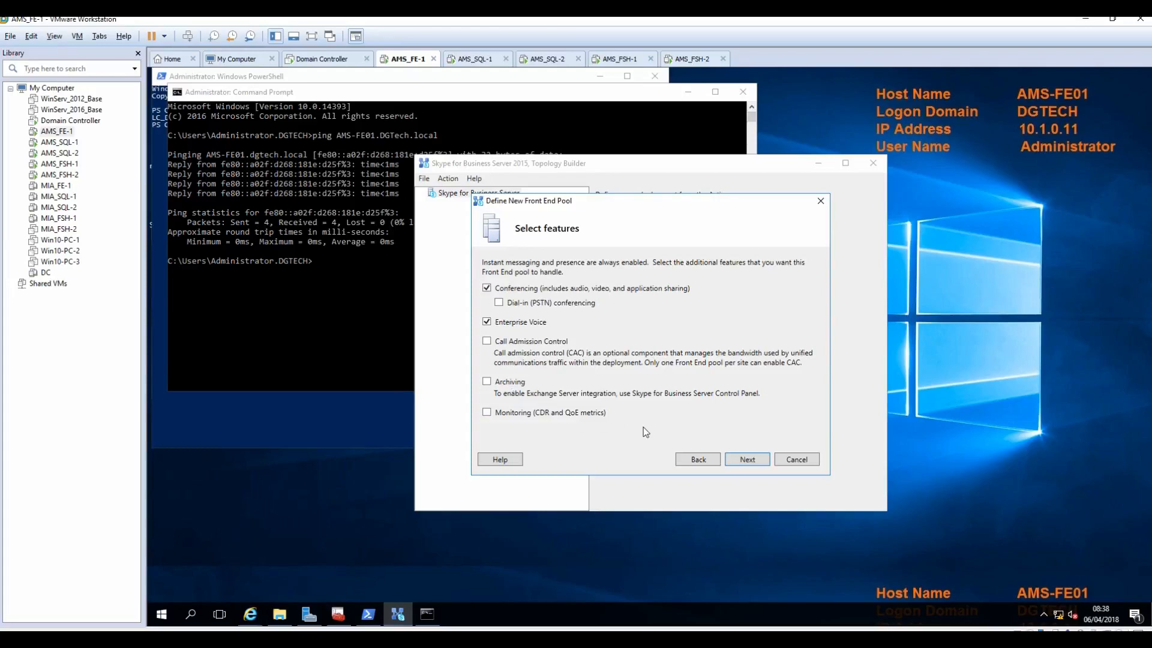
{"action": "left_click", "coordinate": [747, 459]}
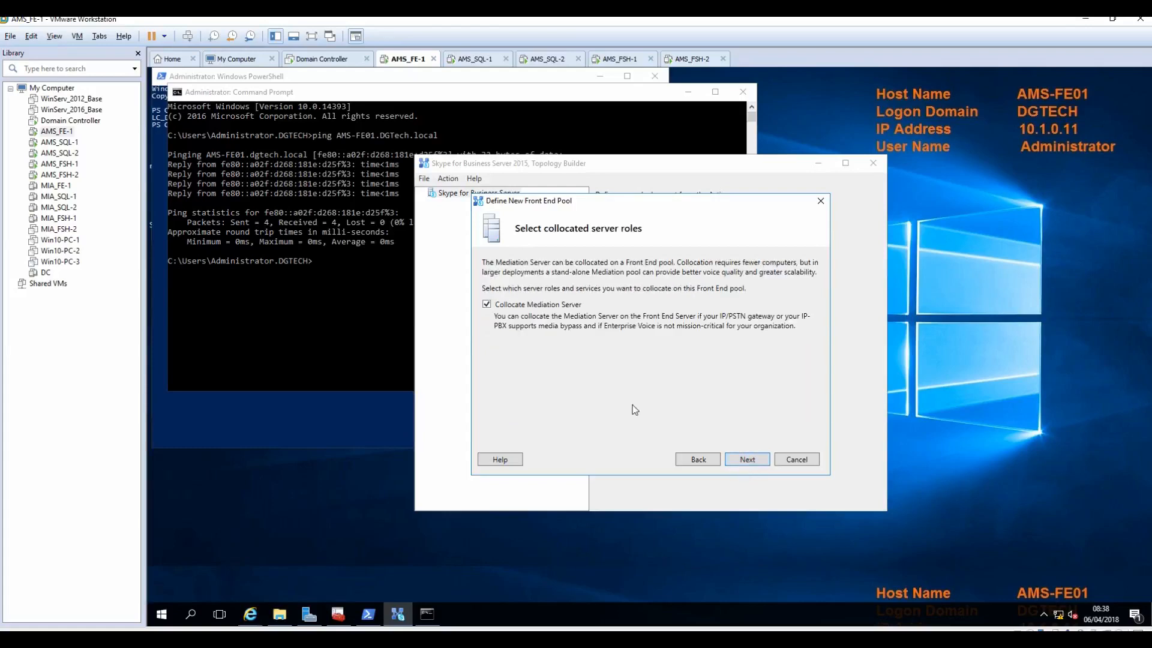
{"action": "left_click", "coordinate": [744, 462]}
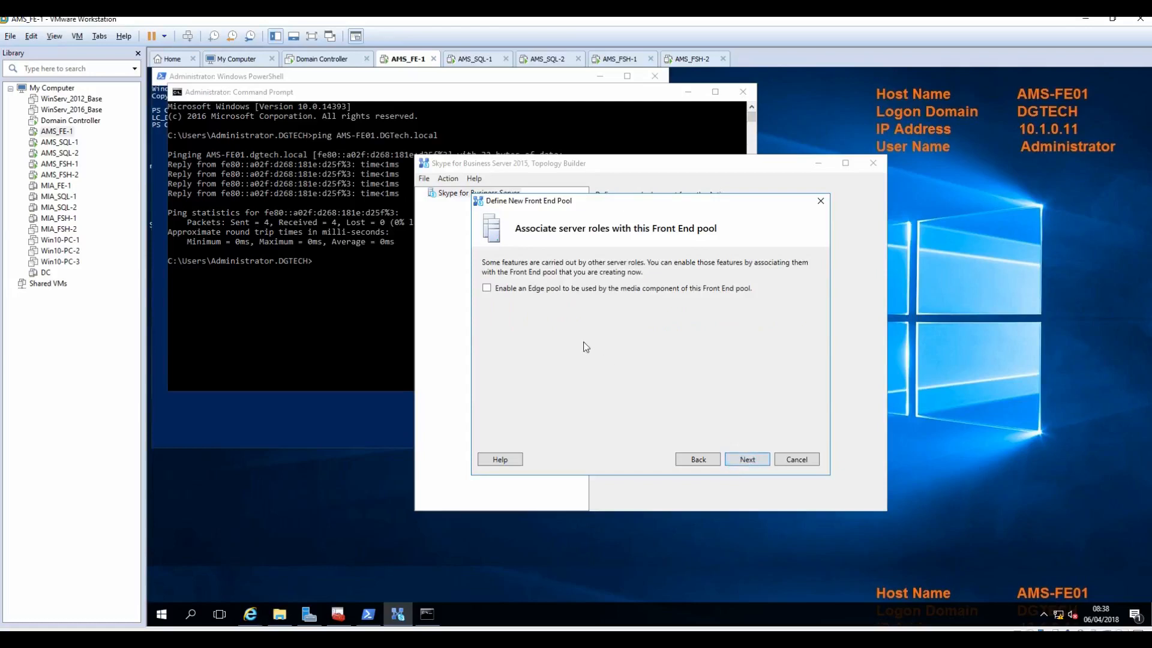
{"action": "left_click", "coordinate": [747, 460]}
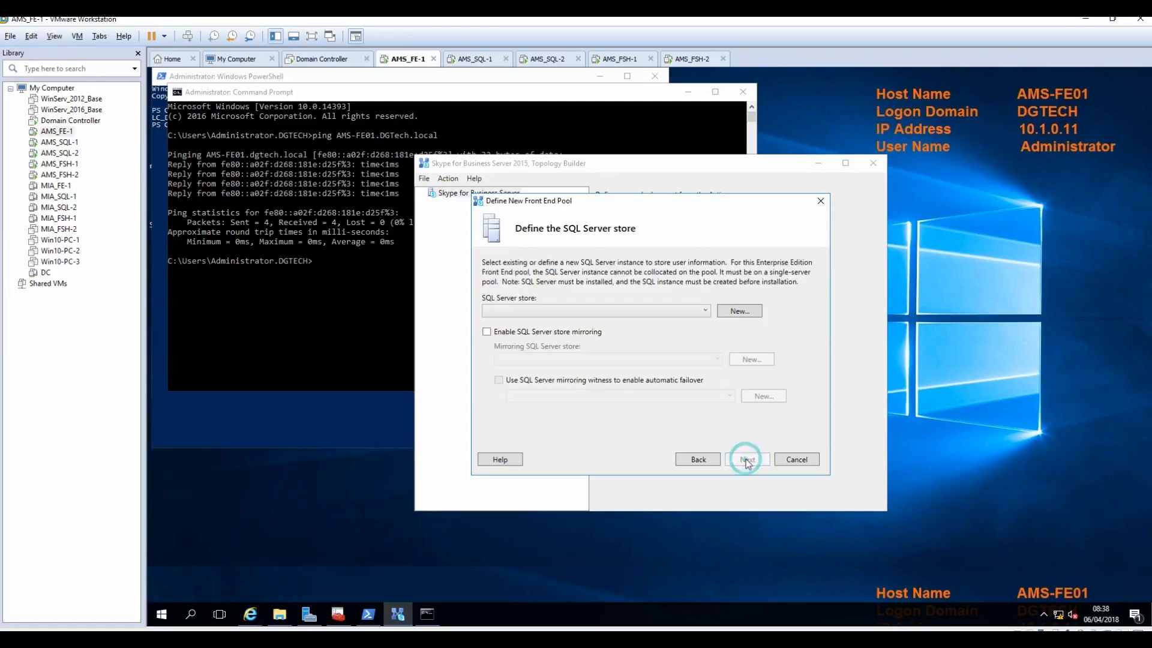
Step: Find no existing SQL Server store and begin defining a new one
{"action": "left_click", "coordinate": [688, 312]}
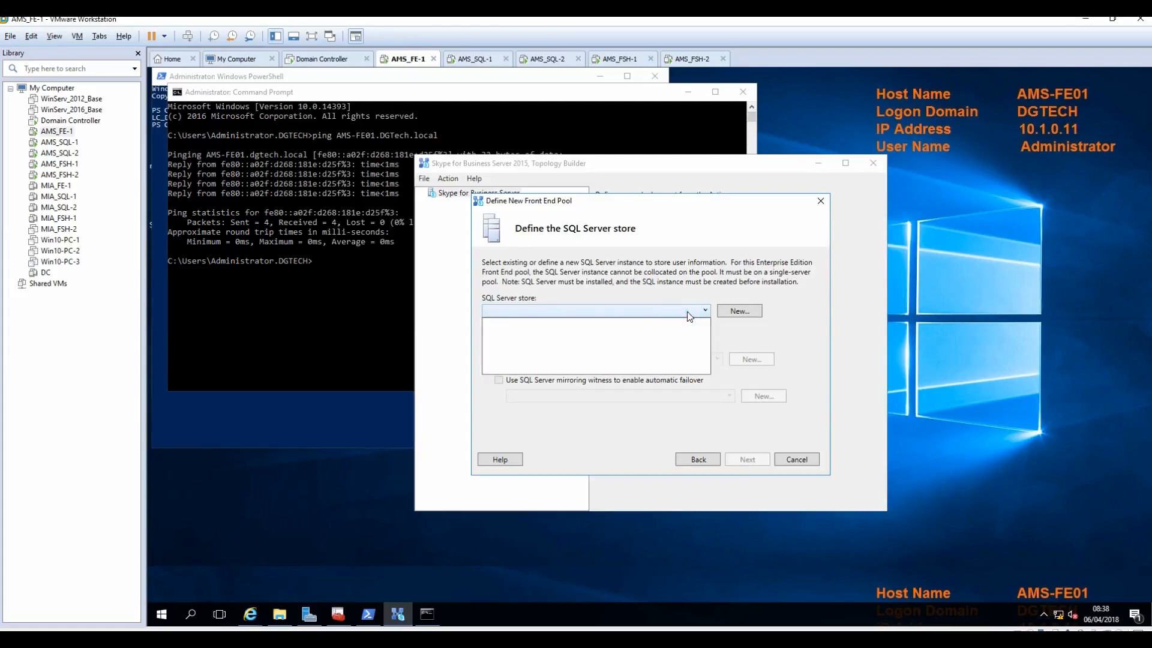
{"action": "left_click", "coordinate": [789, 330]}
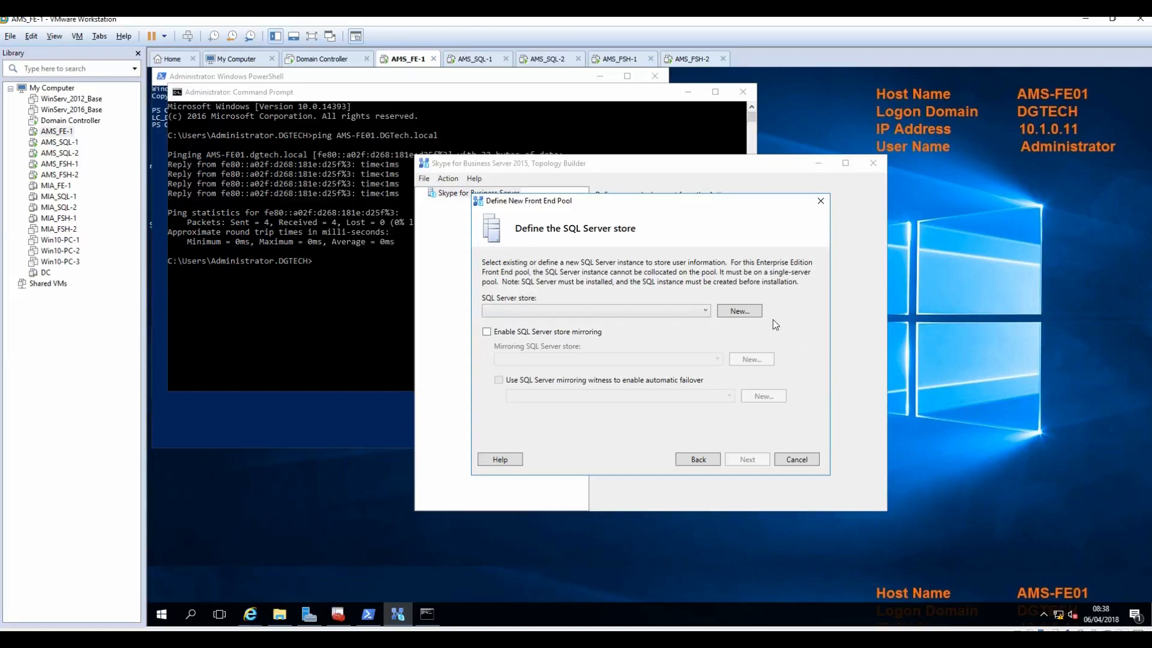
{"action": "left_click", "coordinate": [744, 316]}
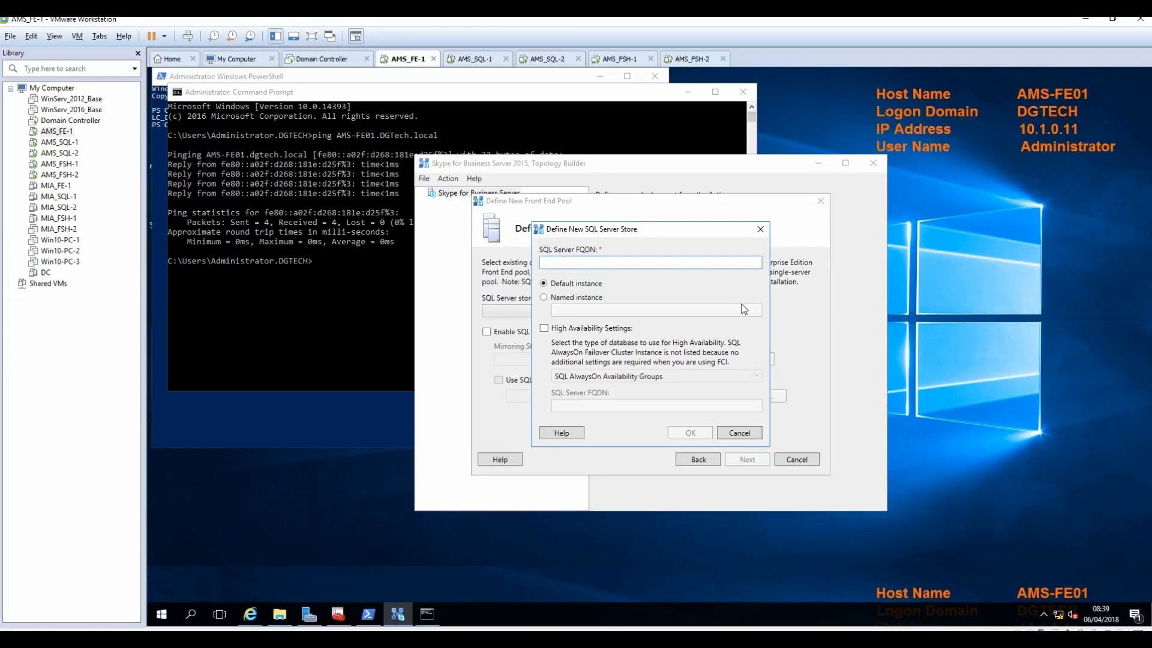
Step: Tick High Availability Settings for the store, leaving SQL AlwaysOn Availability Groups as the type
{"action": "left_click", "coordinate": [565, 332]}
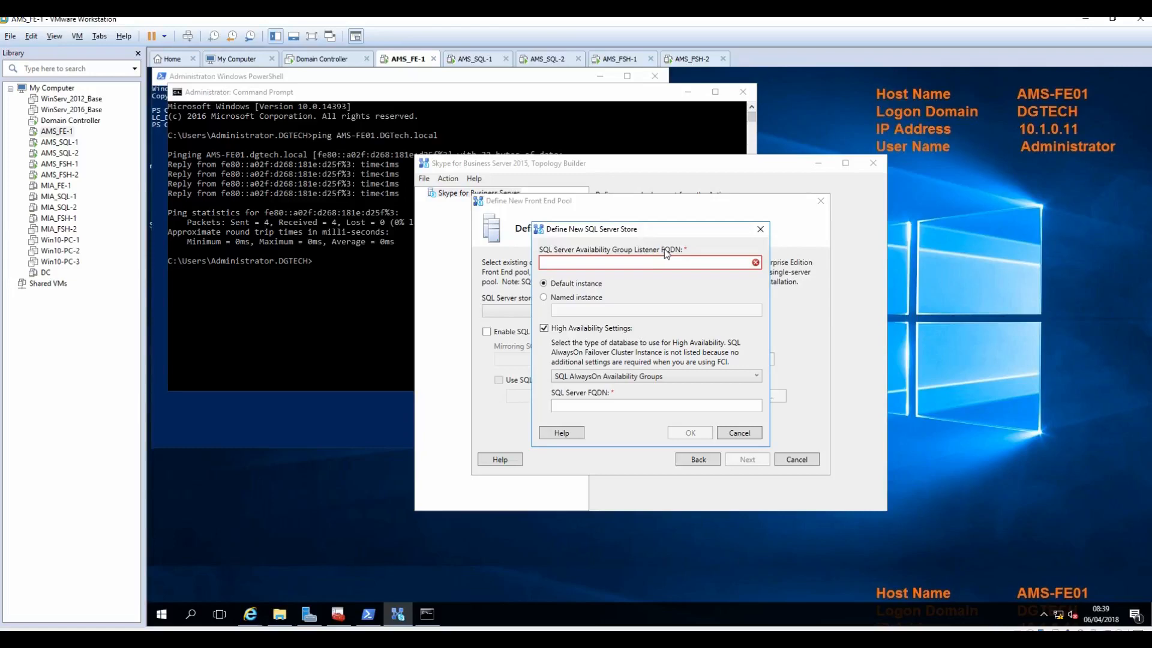
{"action": "left_click", "coordinate": [560, 329]}
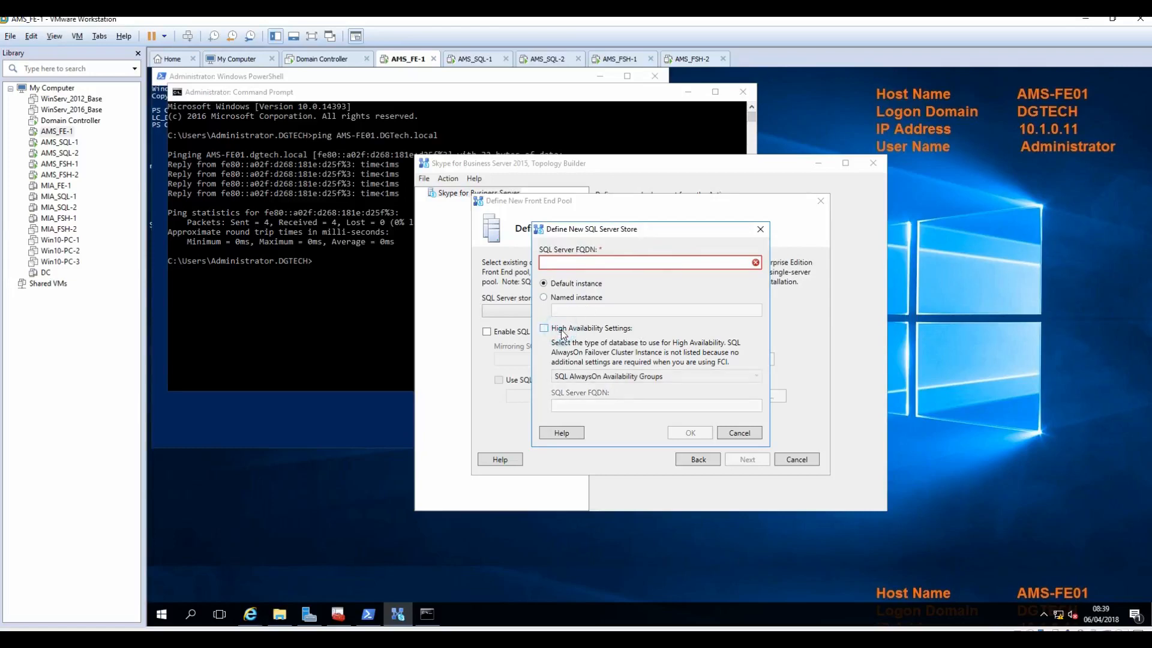
{"action": "left_click", "coordinate": [562, 335]}
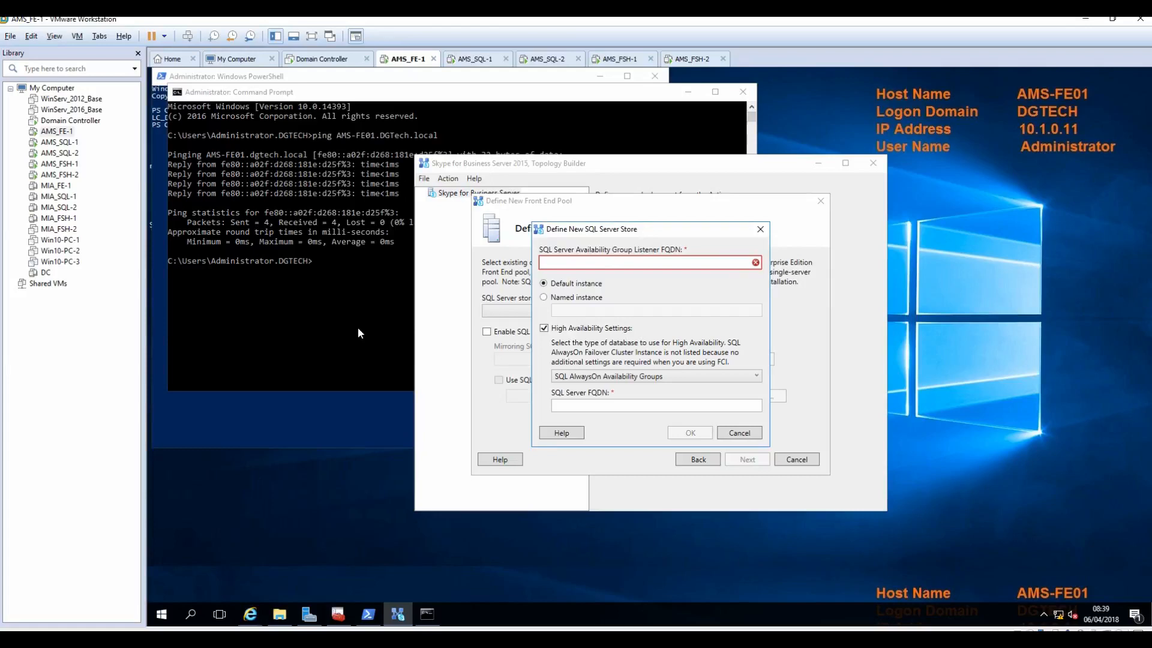
Step: Ping ams-sql-lis.dgtech.local from the VM's command prompt, checking the install notes for the name
{"action": "left_click", "coordinate": [328, 306]}
{"action": "type", "text": "ping "}
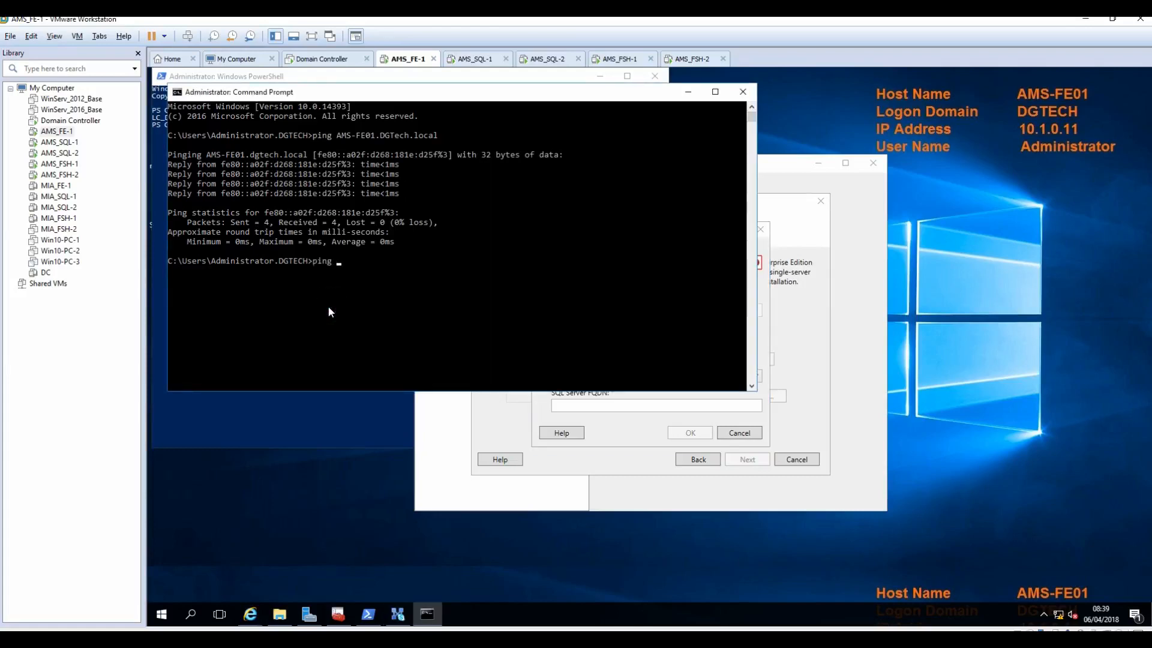
{"action": "type", "text": "ams-"}
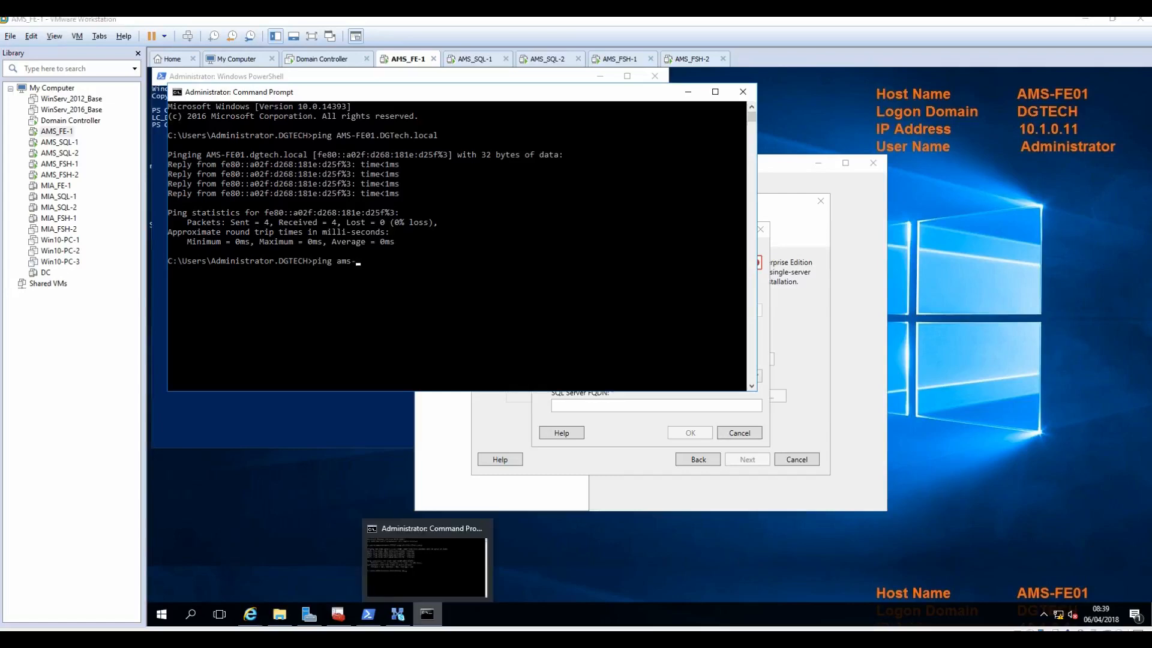
{"action": "left_click", "coordinate": [433, 638]}
{"action": "scroll", "coordinate": [345, 319], "scroll_direction": "up", "scroll_amount": 5}
{"action": "scroll", "coordinate": [344, 319], "scroll_direction": "up", "scroll_amount": 4}
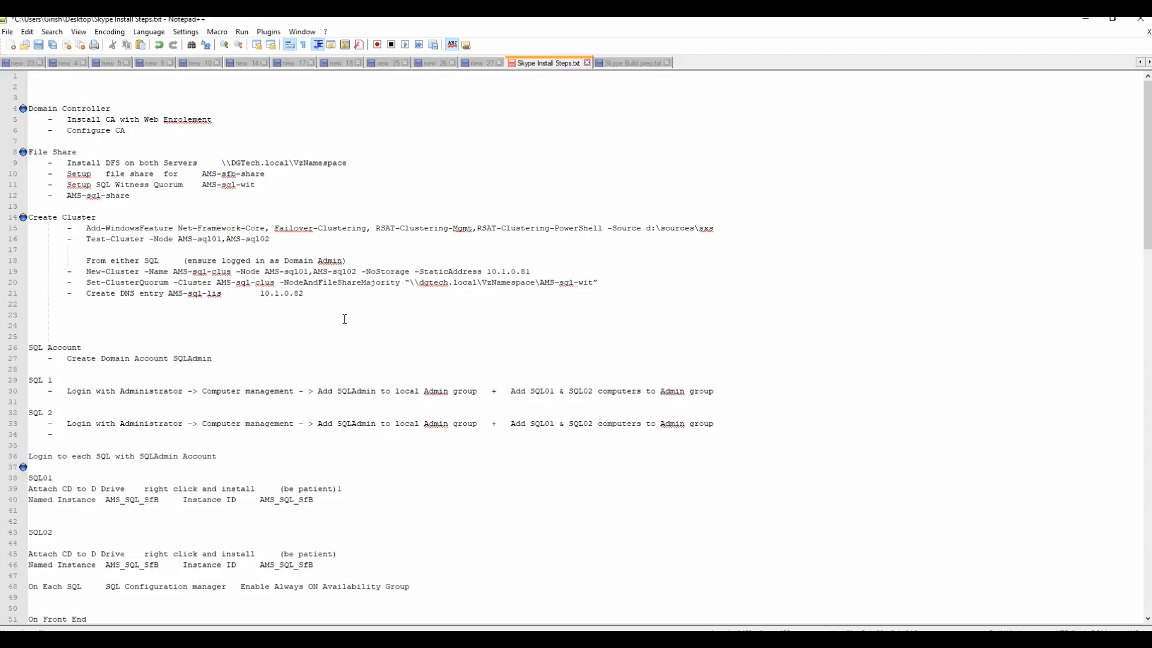
{"action": "scroll", "coordinate": [345, 319], "scroll_direction": "down", "scroll_amount": 7}
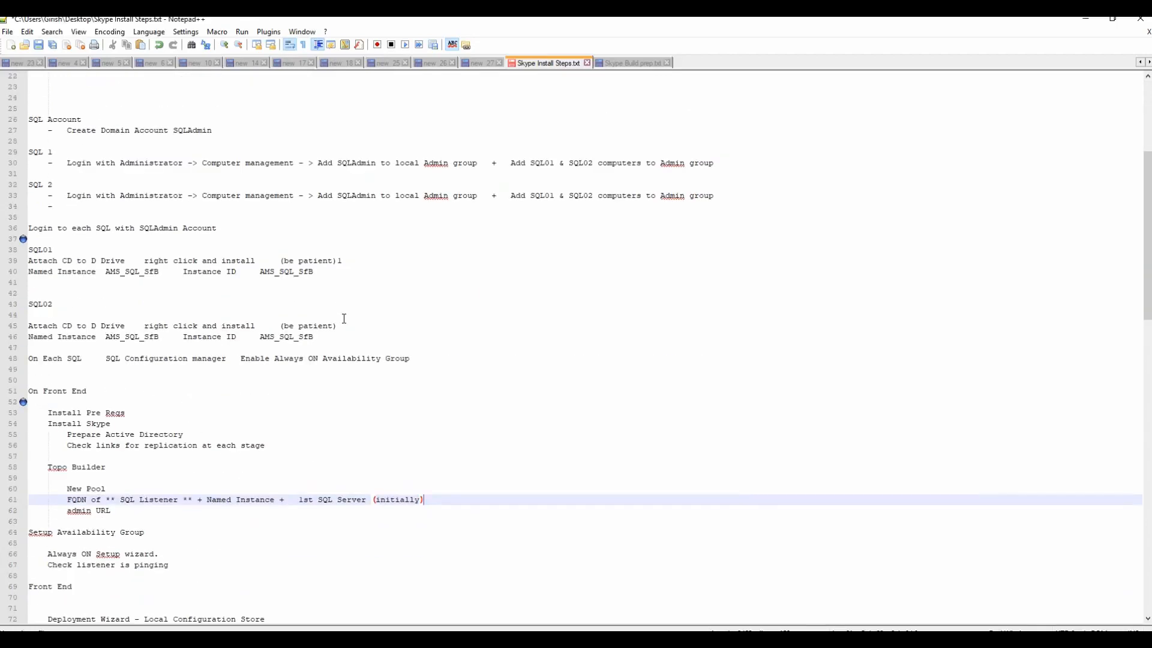
{"action": "scroll", "coordinate": [343, 318], "scroll_direction": "up", "scroll_amount": 3}
{"action": "key", "text": "alt+Tab"}
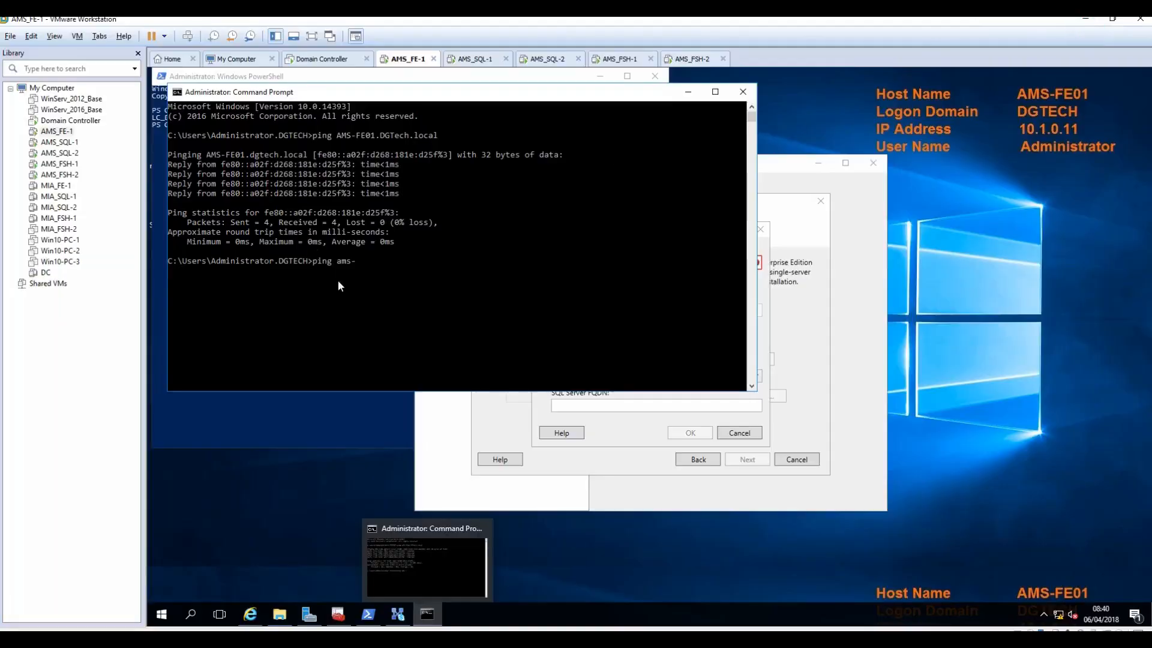
{"action": "left_click", "coordinate": [445, 318]}
{"action": "key", "text": "BackSpace"}
{"action": "key", "text": "BackSpace"}
{"action": "key", "text": "BackSpace"}
{"action": "key", "text": "BackSpace"}
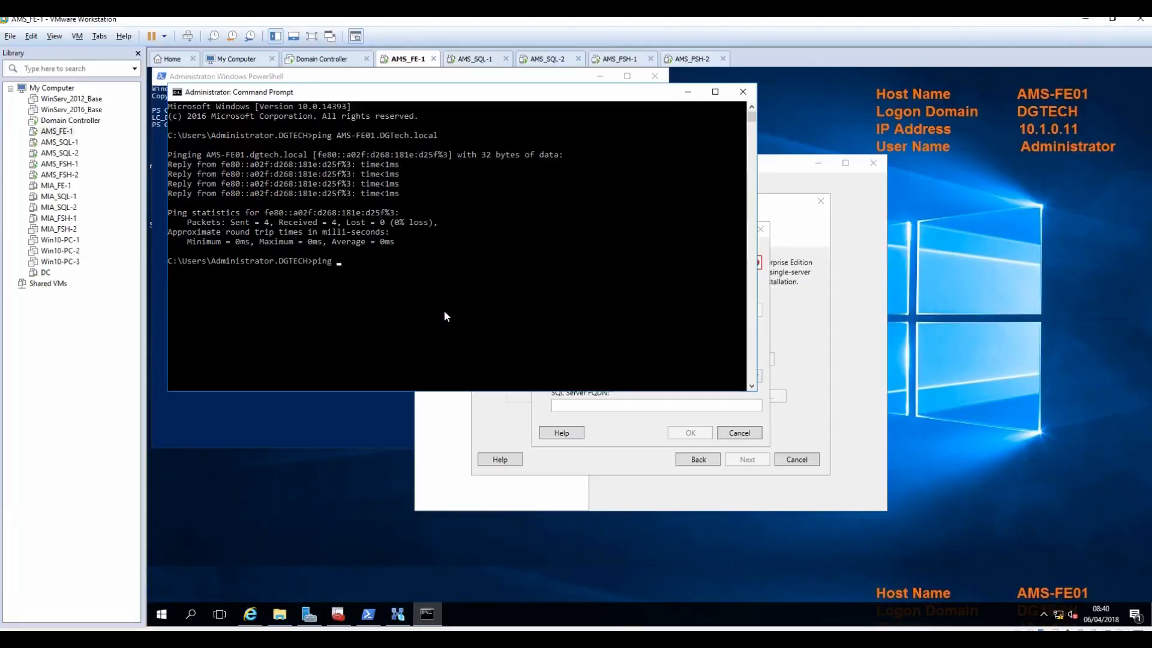
{"action": "type", "text": "ams-sql-lis.dgtech.local"}
{"action": "key", "text": "Return"}
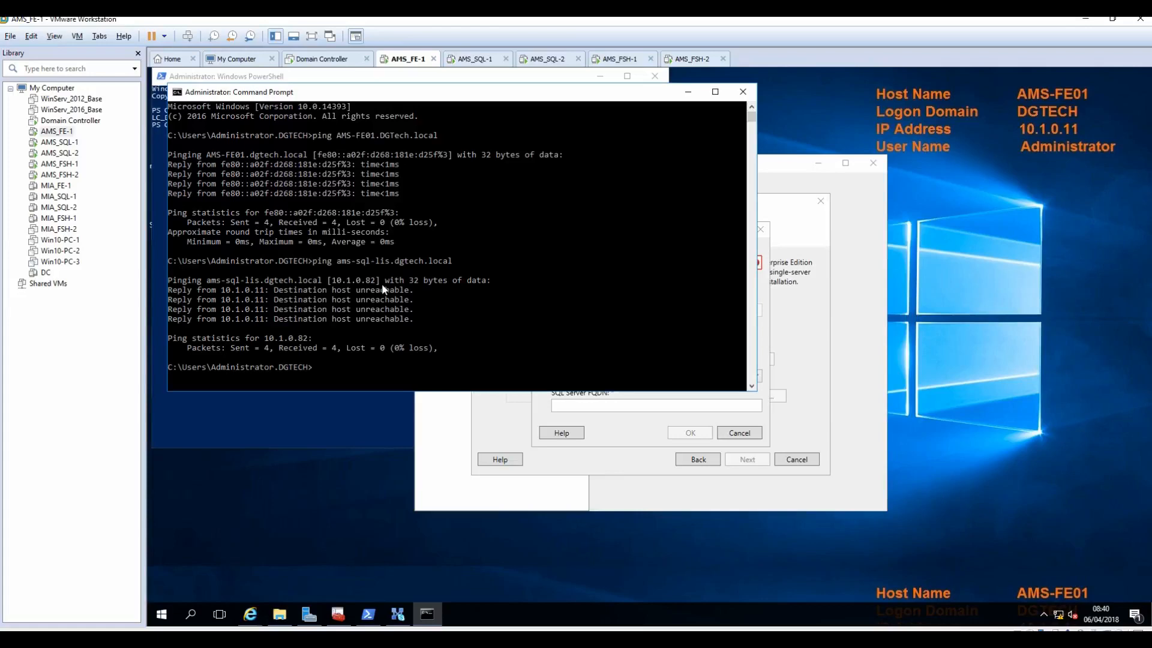
Step: Copy ams-sql-lis.dgtech.local from the ping output into the store's Listener FQDN box
{"action": "left_click_drag", "start_coordinate": [337, 261], "coordinate": [431, 261]}
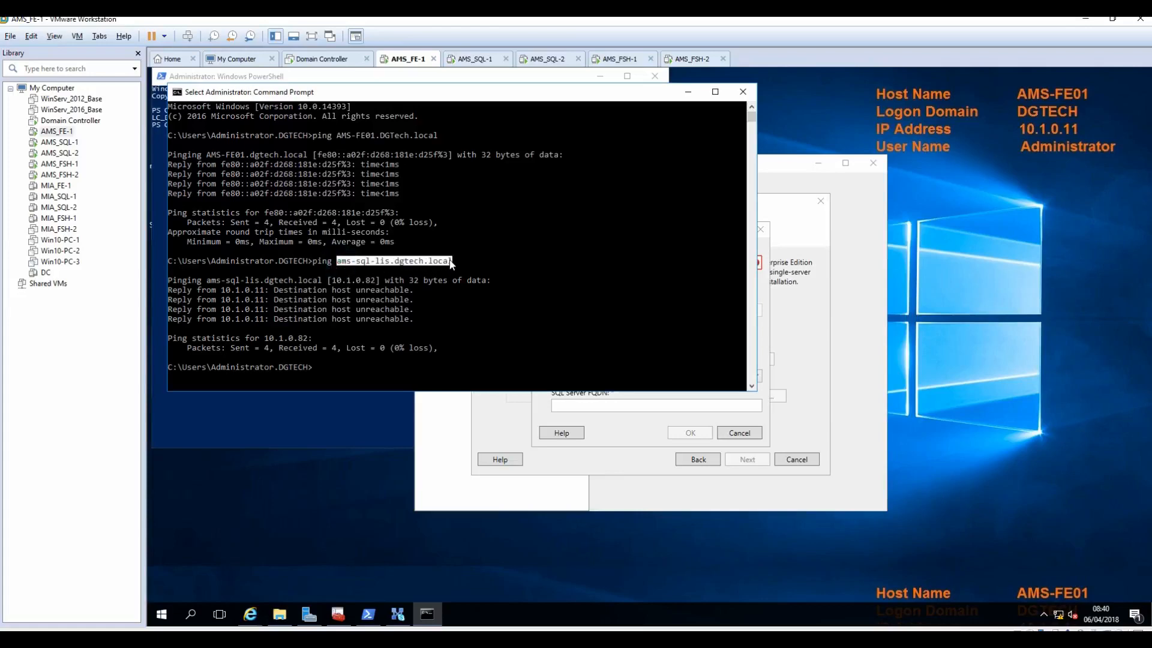
{"action": "key", "text": "ctrl+c"}
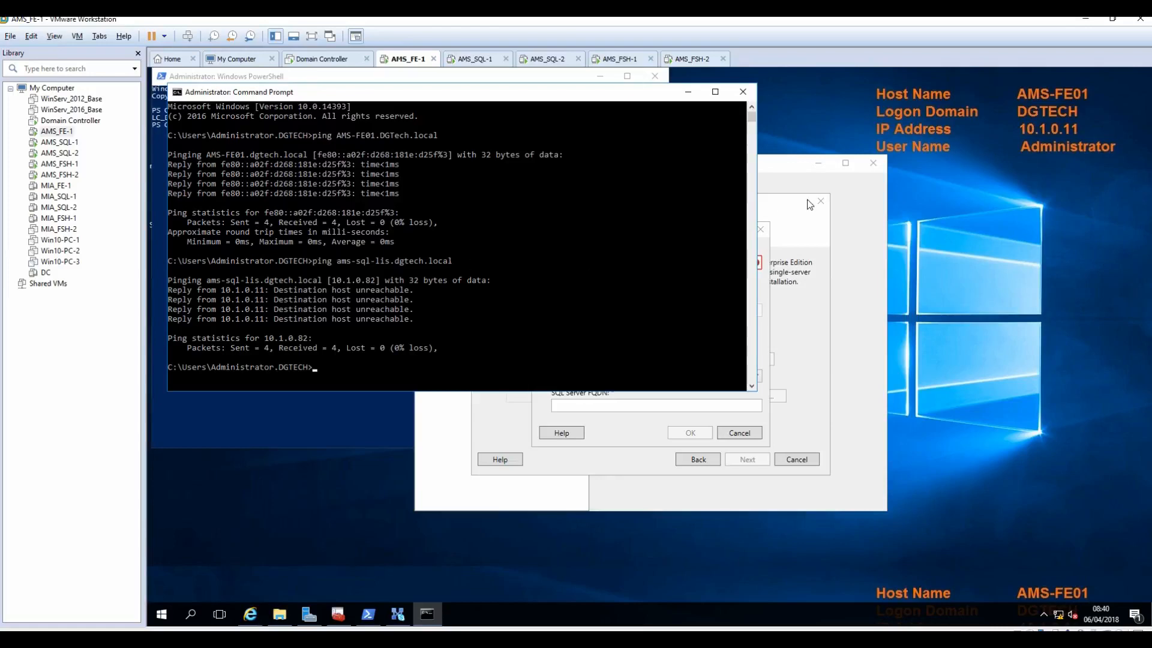
{"action": "left_click", "coordinate": [766, 243]}
{"action": "left_click", "coordinate": [702, 260]}
{"action": "key", "text": "ctrl+v"}
{"action": "key", "text": "Tab"}
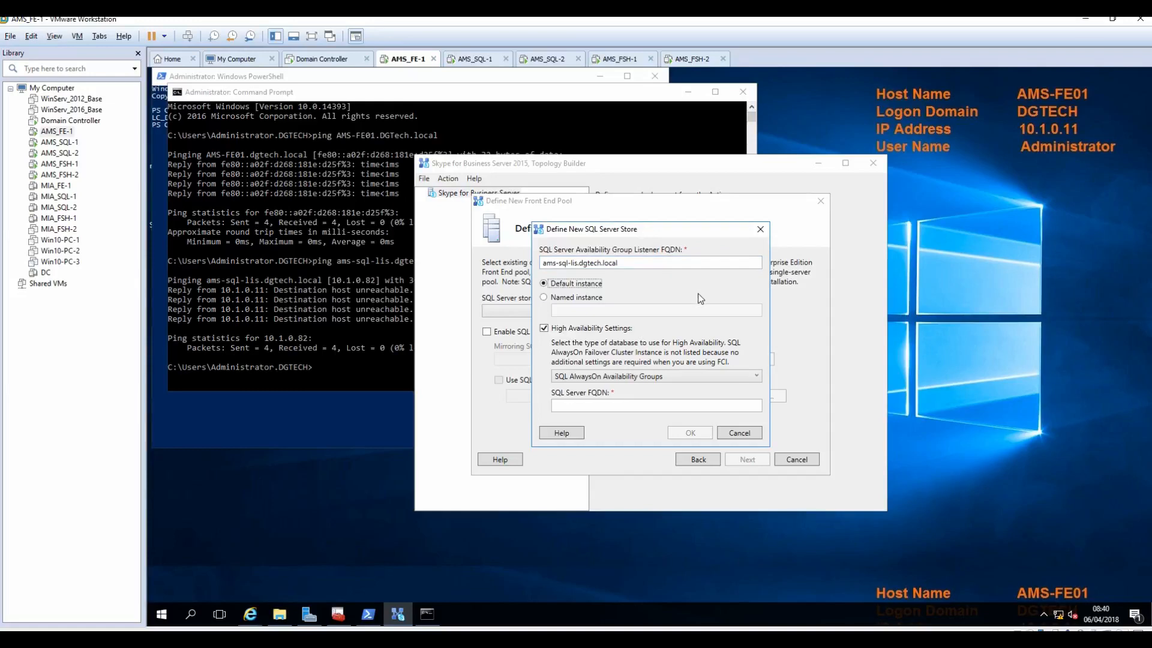
Step: Select Named instance and paste AMS_SQL_SfB, copied from the Notepad++ install notes
{"action": "left_click", "coordinate": [578, 298]}
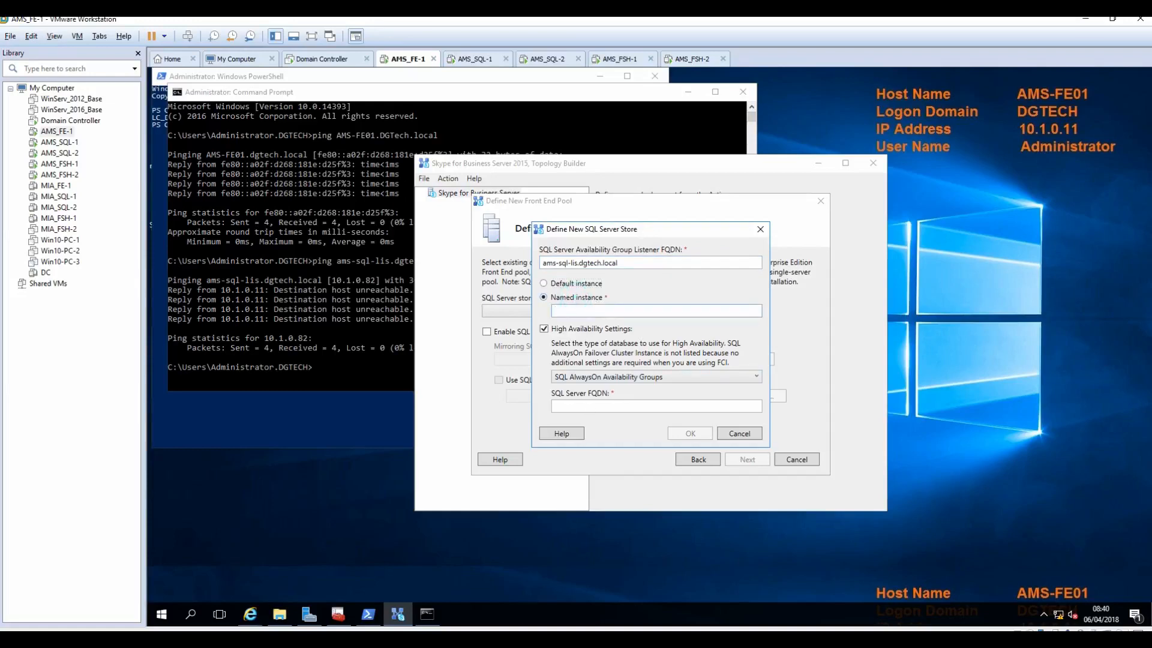
{"action": "key", "text": "alt+Tab"}
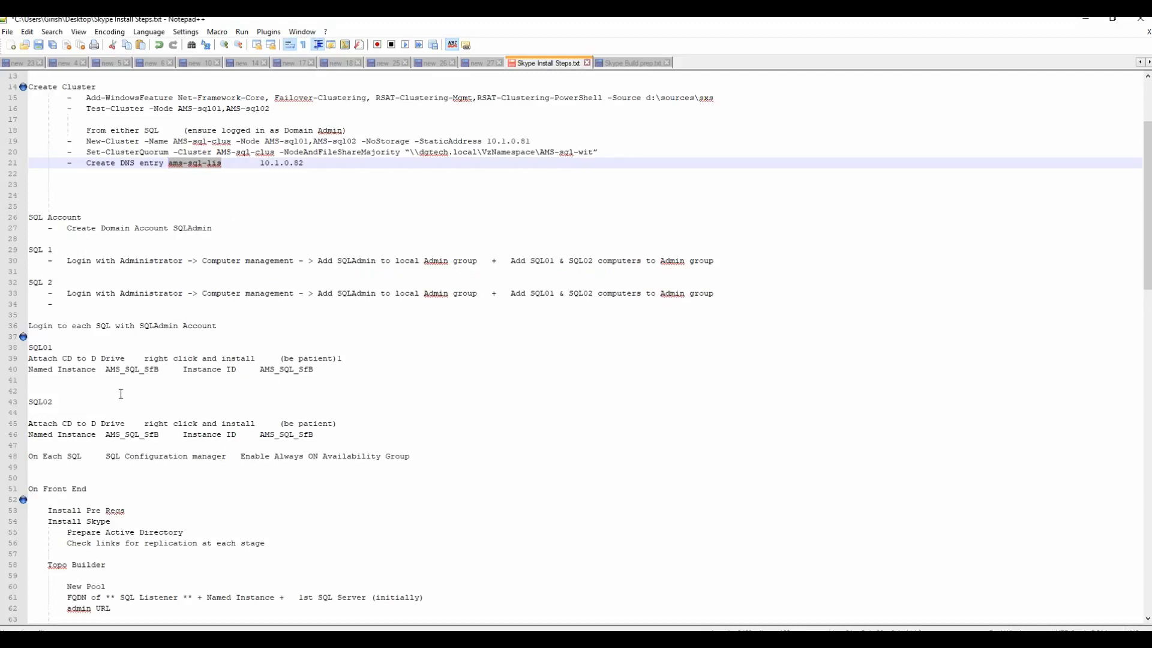
{"action": "left_click_drag", "start_coordinate": [106, 370], "coordinate": [158, 371]}
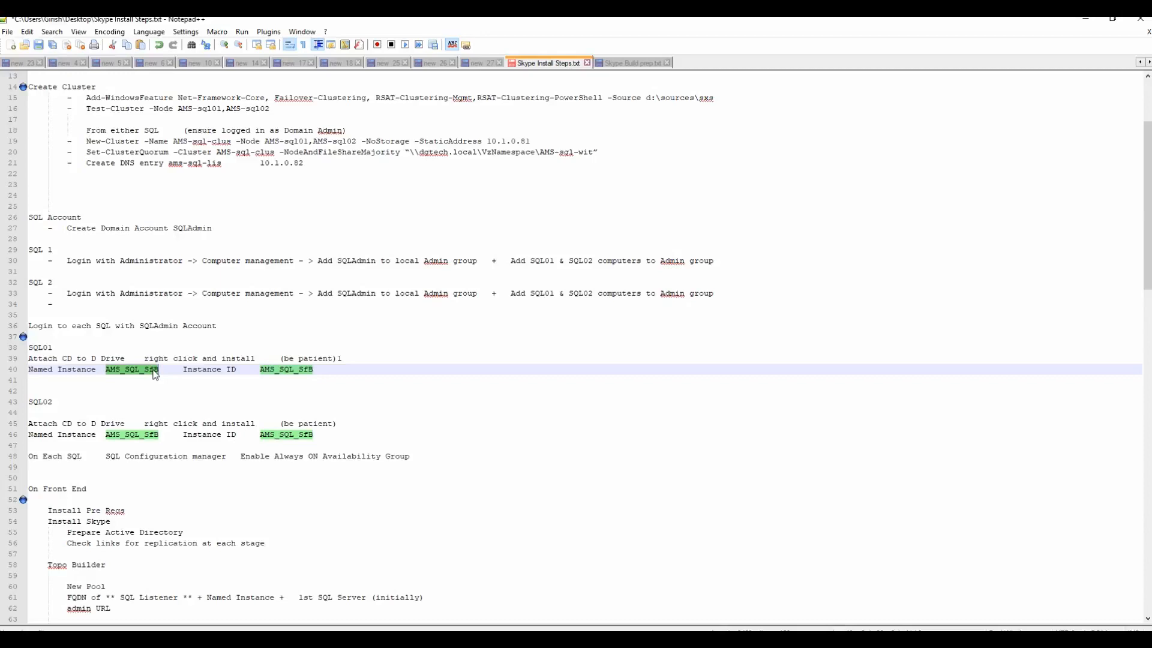
{"action": "right_click", "coordinate": [155, 372]}
{"action": "left_click", "coordinate": [181, 388]}
{"action": "left_click", "coordinate": [1085, 19]}
{"action": "left_click", "coordinate": [556, 311]}
{"action": "key", "text": "ctrl+v"}
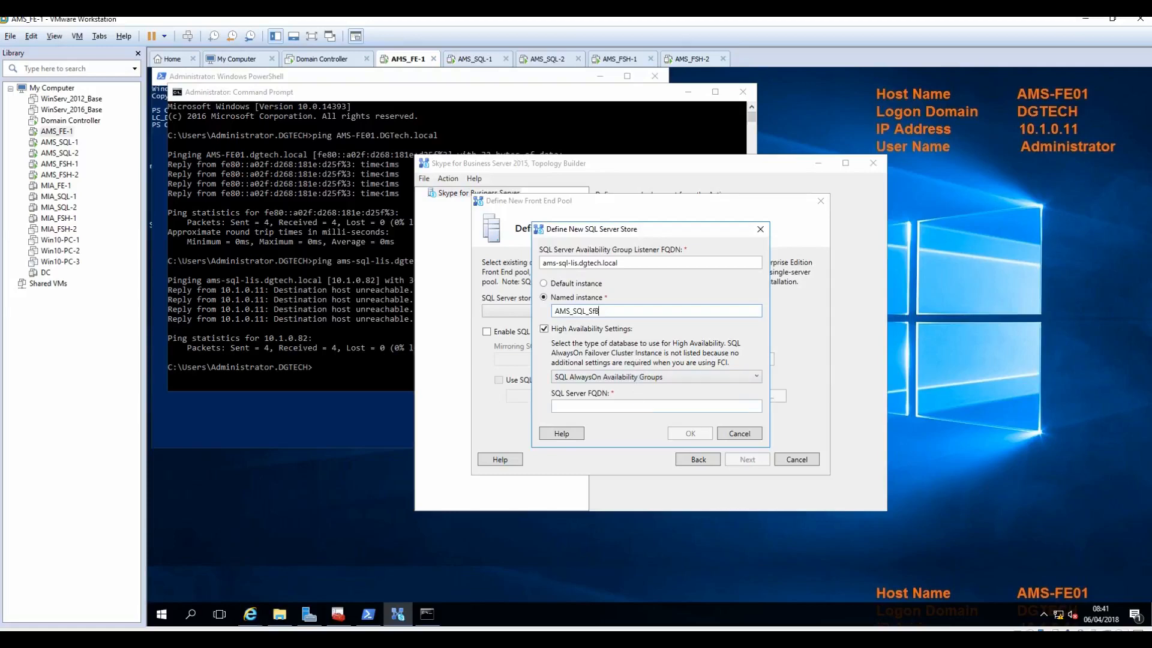
{"action": "left_click", "coordinate": [576, 405]}
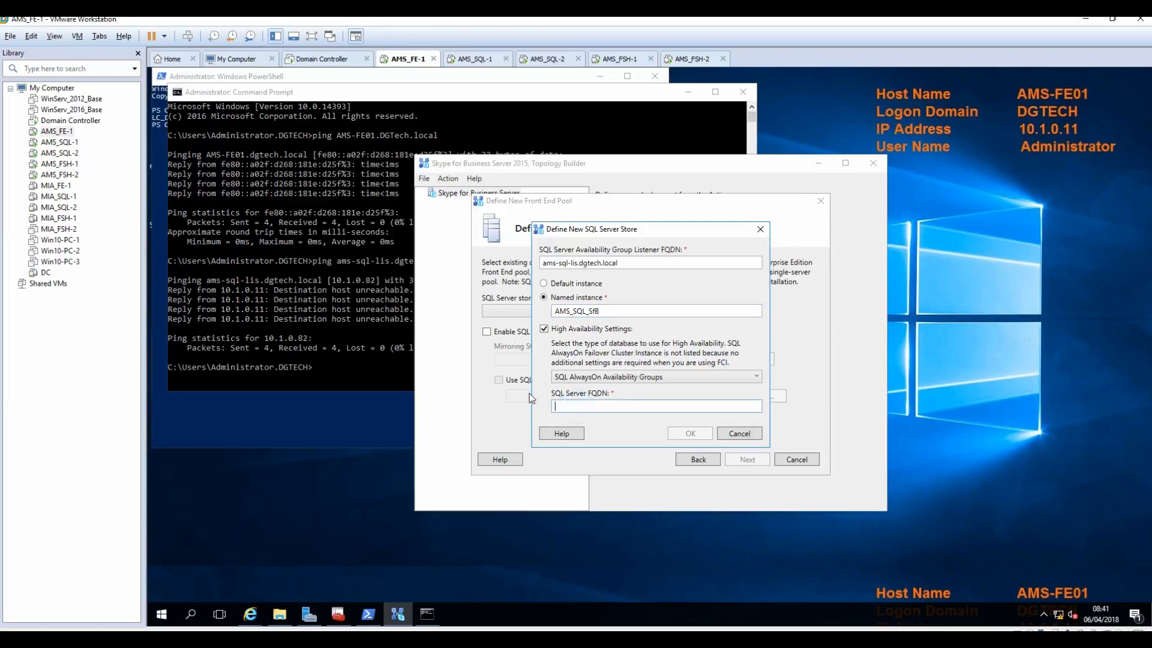
Step: Ping AMS-SQL01.dgtech.local from the command prompt
{"action": "left_click", "coordinate": [358, 364]}
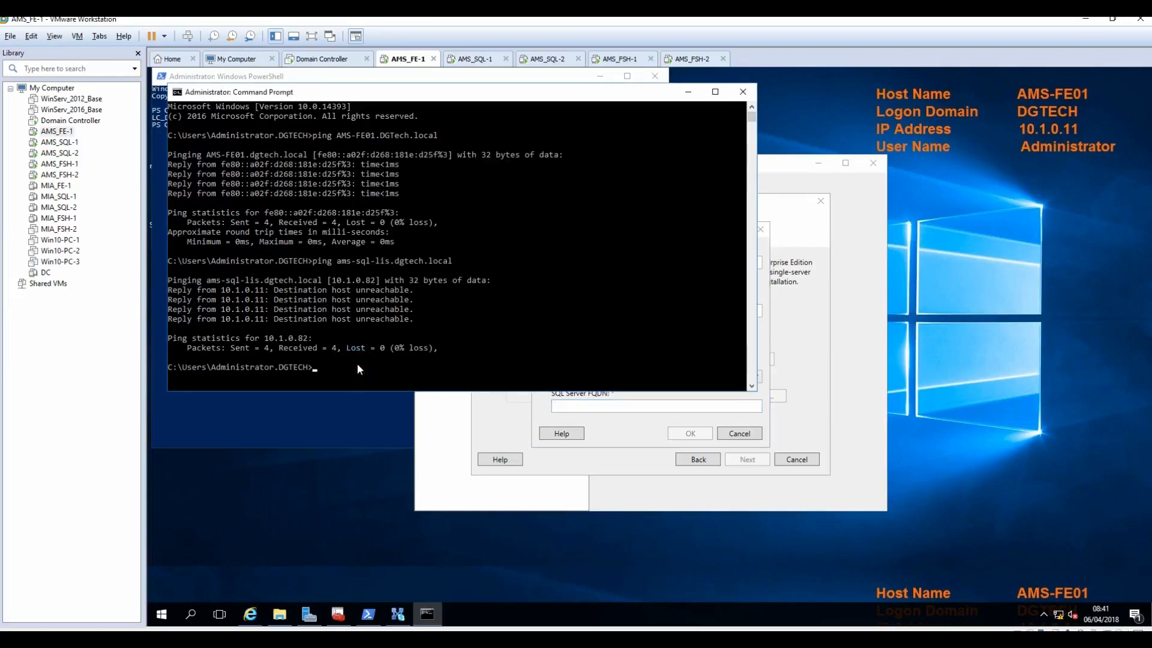
{"action": "type", "text": "ping AMS-SQL01.dgtech.local"}
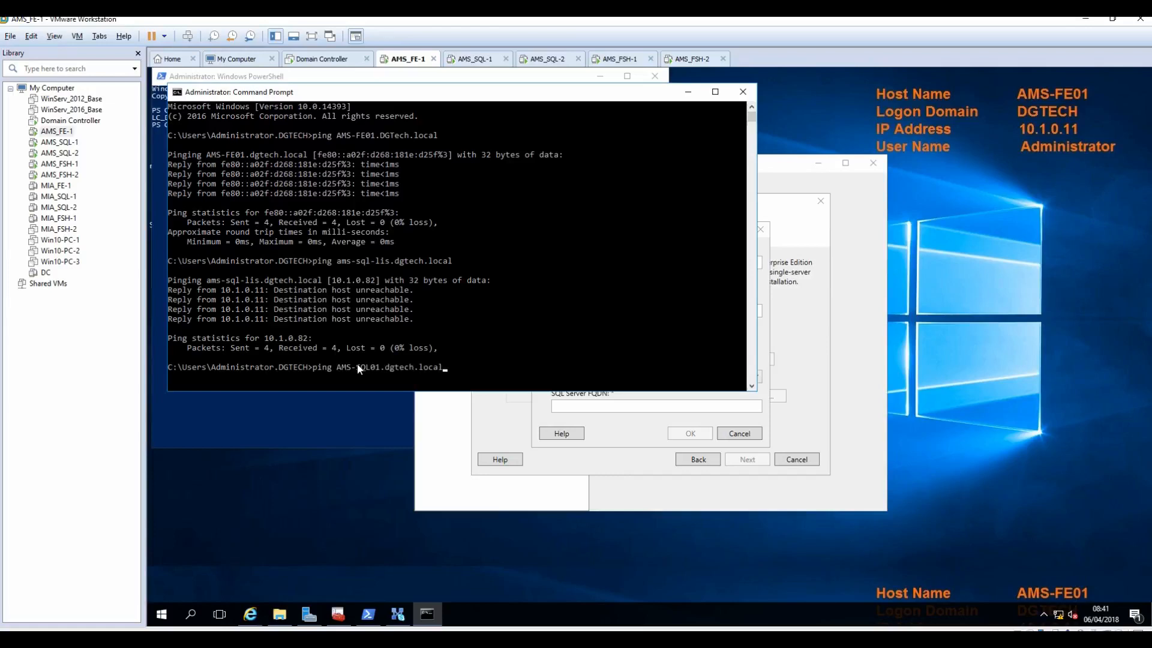
{"action": "key", "text": "Return"}
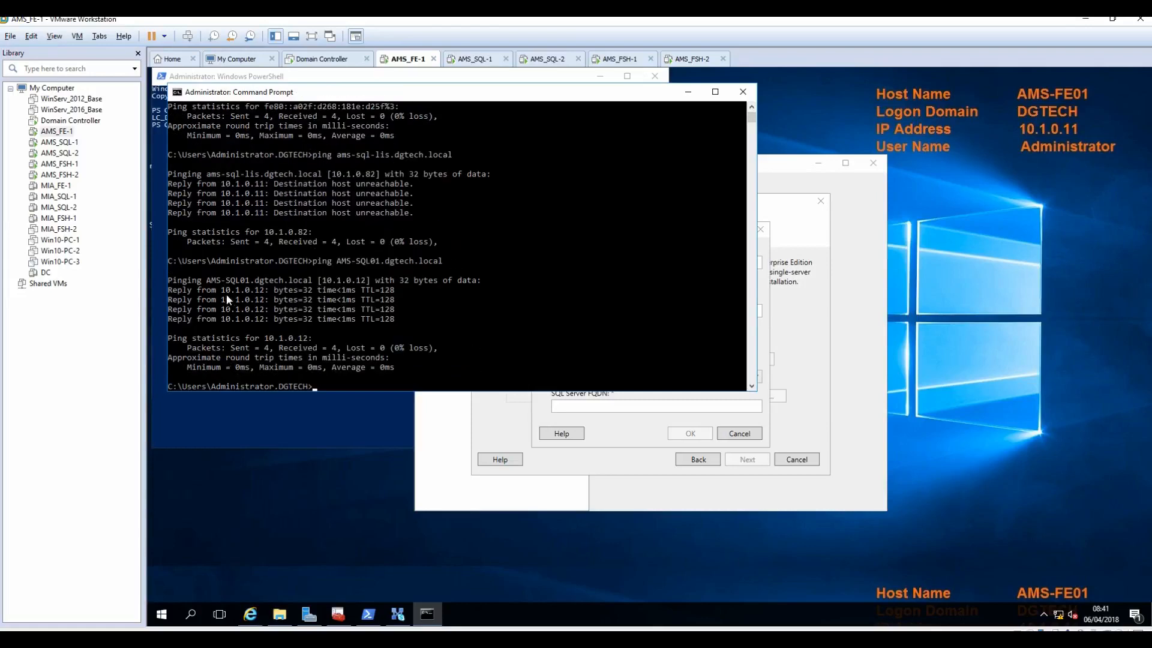
Step: Copy AMS-SQL01.dgtech.local into SQL Server FQDN and confirm the new store with OK
{"action": "left_click", "coordinate": [210, 286]}
{"action": "left_click_drag", "start_coordinate": [206, 283], "coordinate": [311, 286]}
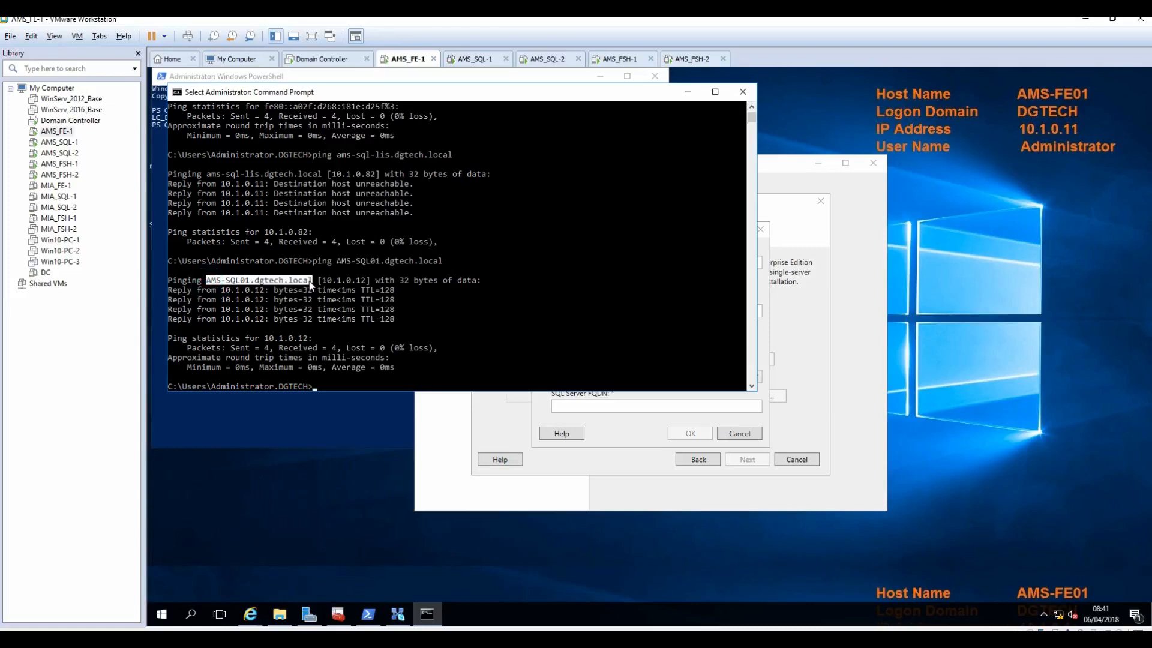
{"action": "key", "text": "ctrl+c"}
{"action": "left_click", "coordinate": [767, 341]}
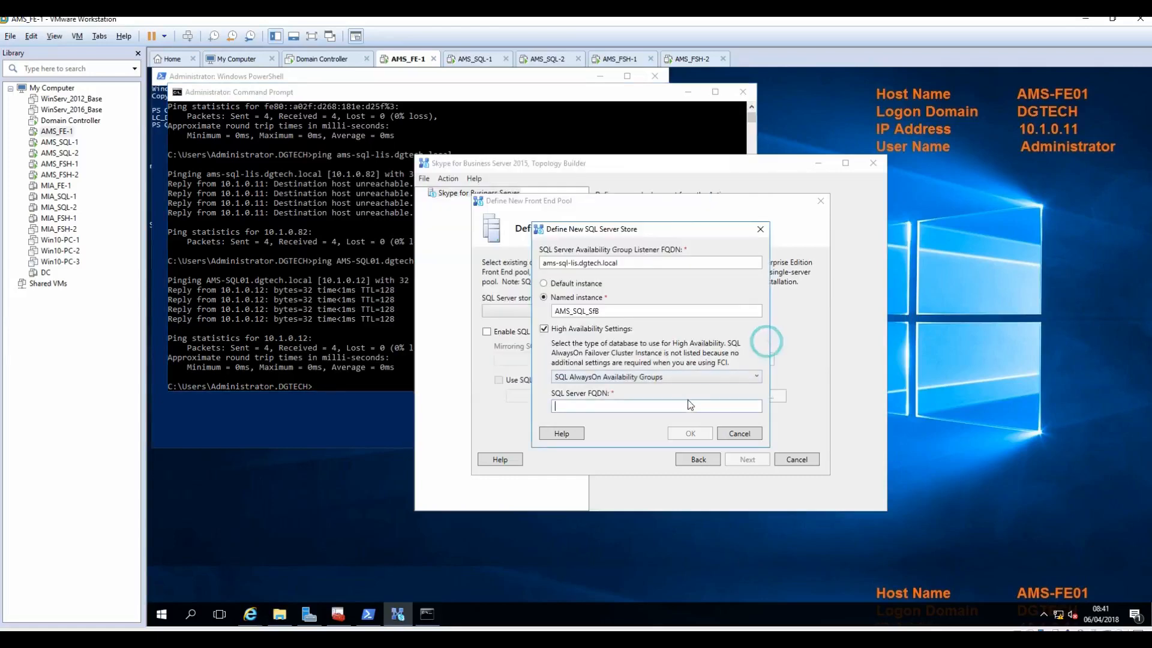
{"action": "key", "text": "ctrl+v"}
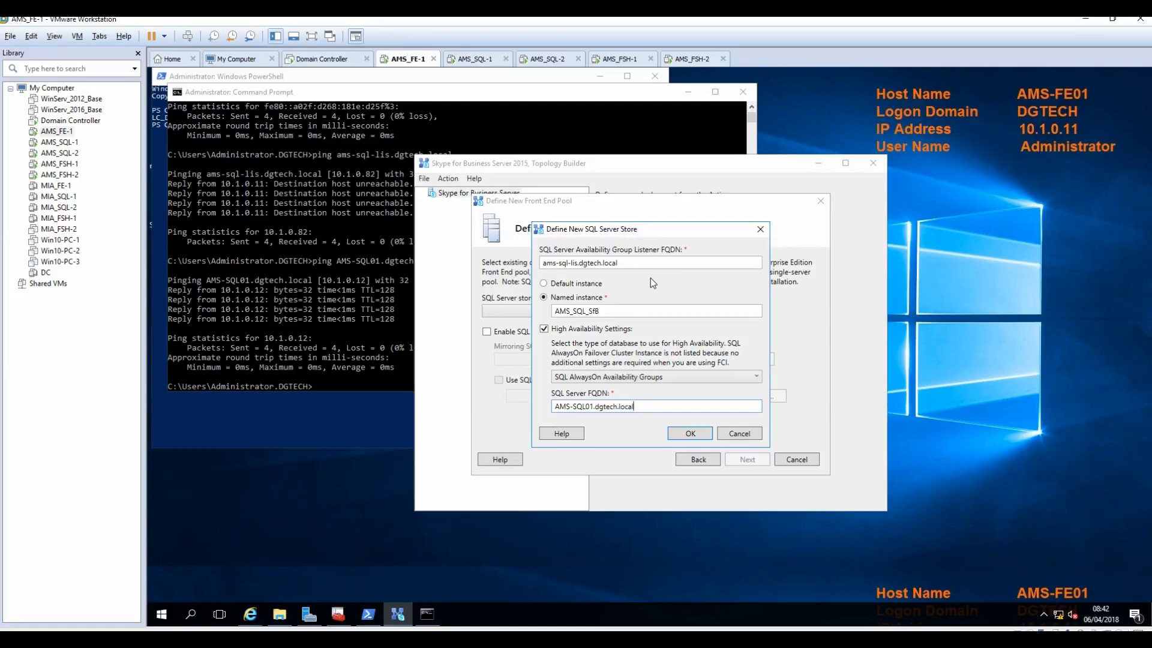
{"action": "left_click", "coordinate": [689, 435]}
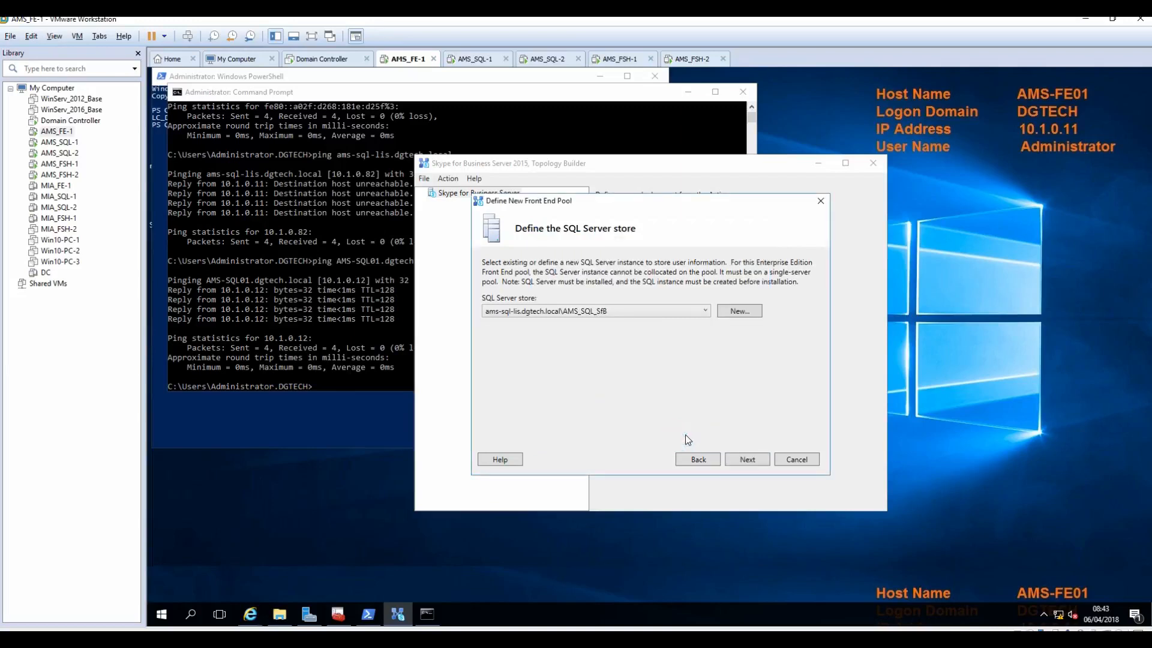
Step: Choose to define a new file store with dgtech.local as the file server FQDN
{"action": "left_click", "coordinate": [745, 460]}
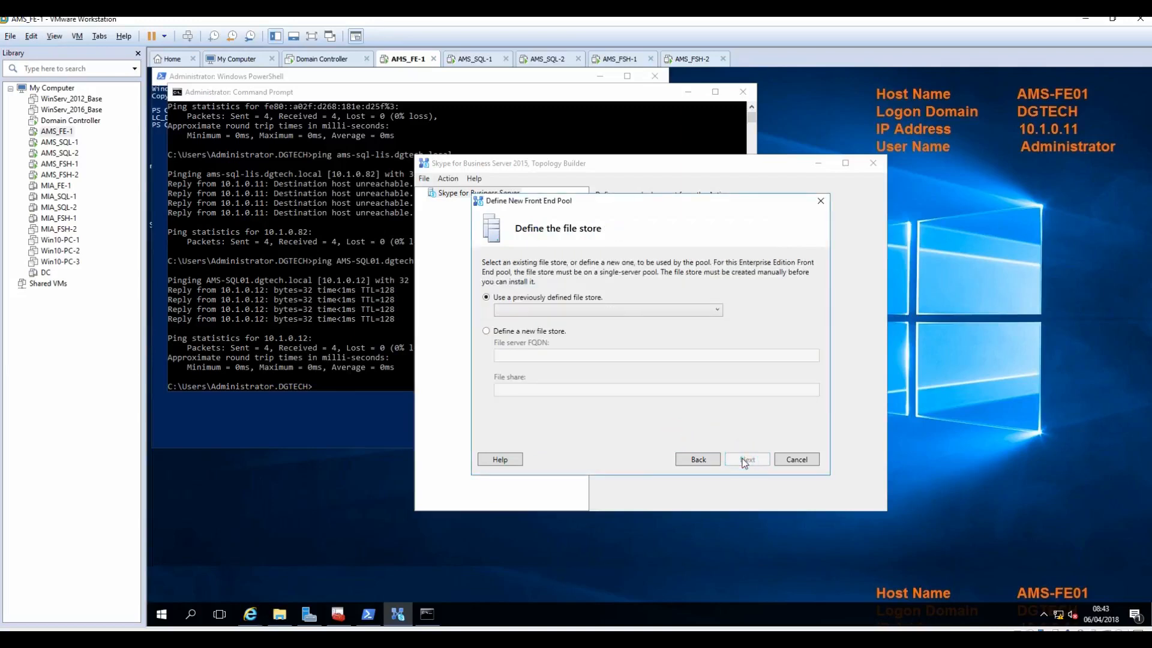
{"action": "left_click", "coordinate": [530, 332]}
{"action": "left_click", "coordinate": [529, 354]}
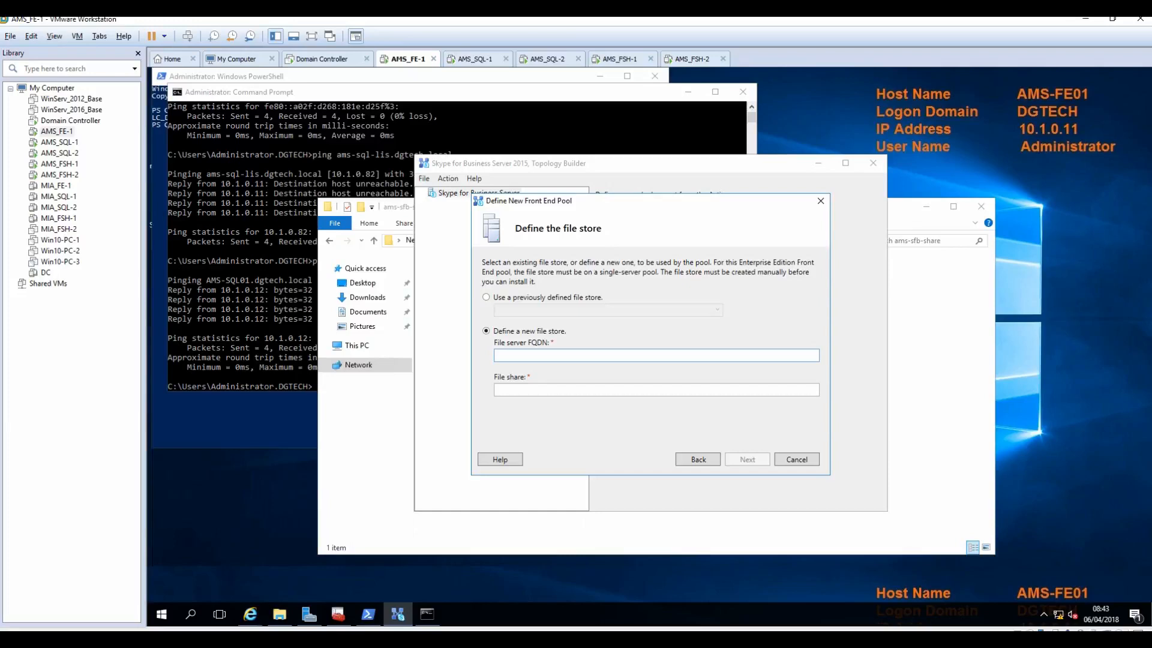
{"action": "key", "text": "ctrl+v"}
{"action": "left_click_drag", "start_coordinate": [545, 356], "coordinate": [463, 359]}
{"action": "left_click", "coordinate": [531, 390]}
Step: Copy vznamespace\ams-sfb-share from Explorer's address bar into the file share and continue
{"action": "left_click", "coordinate": [412, 401]}
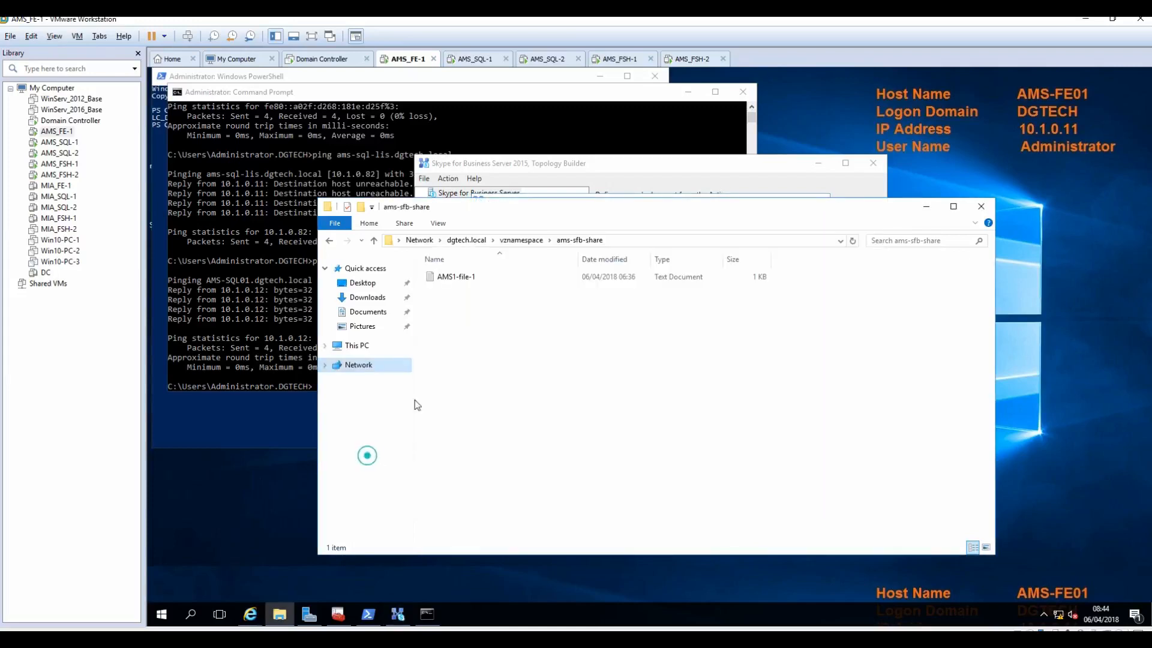
{"action": "left_click", "coordinate": [639, 240]}
{"action": "left_click_drag", "start_coordinate": [539, 241], "coordinate": [445, 241]}
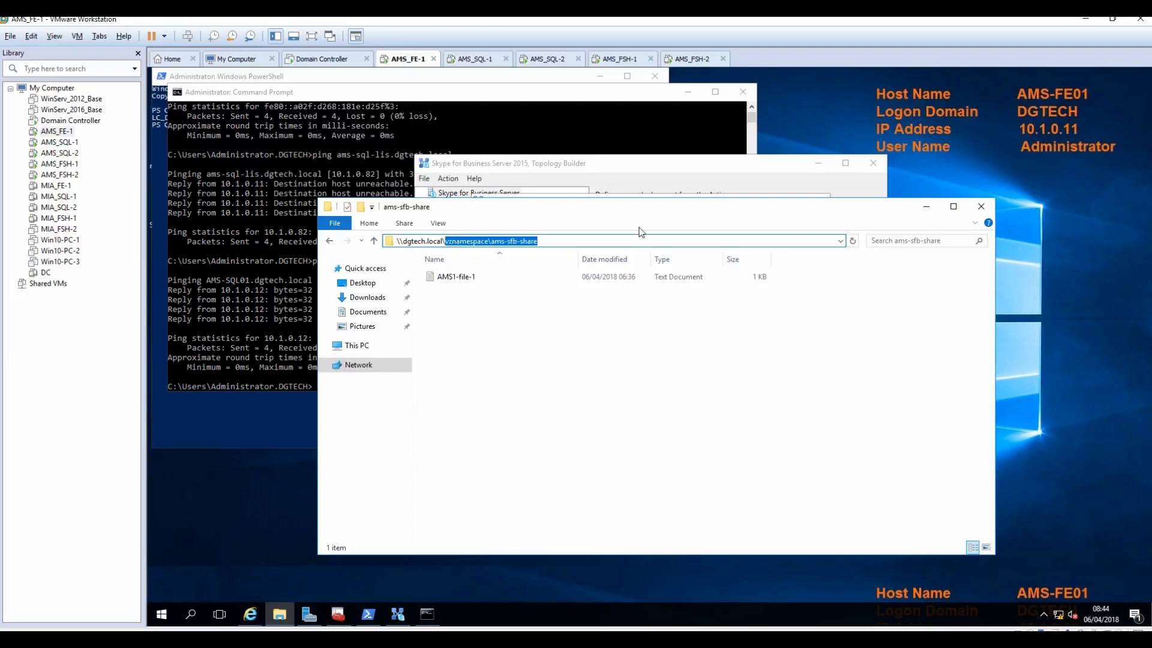
{"action": "left_click", "coordinate": [925, 209]}
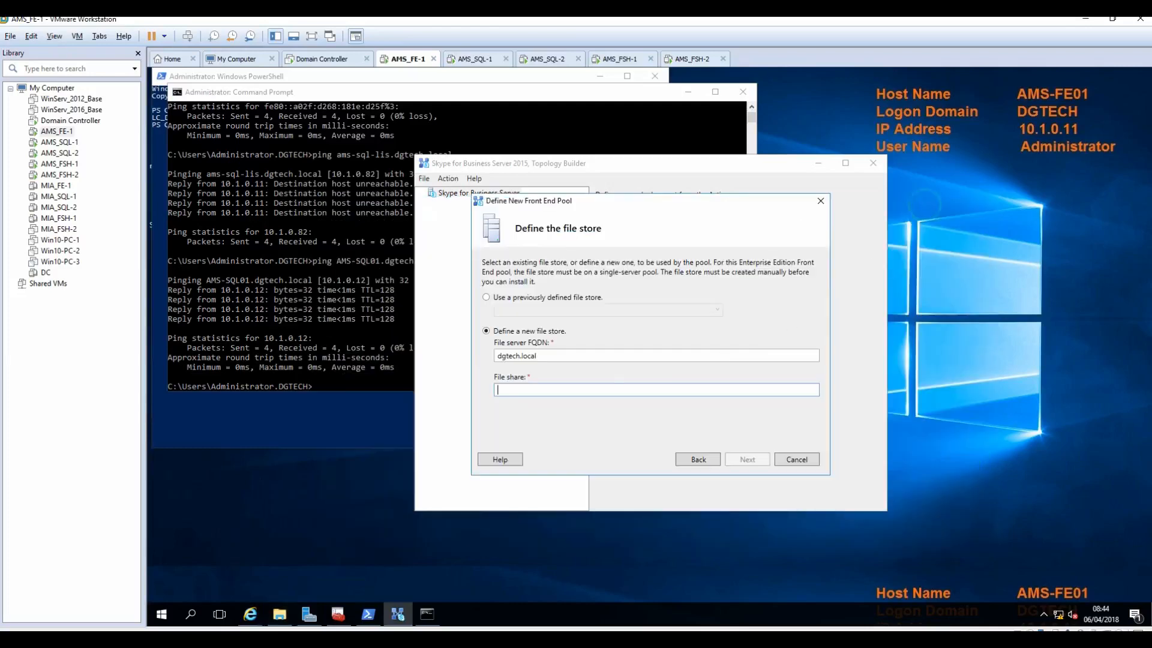
{"action": "key", "text": "ctrl+v"}
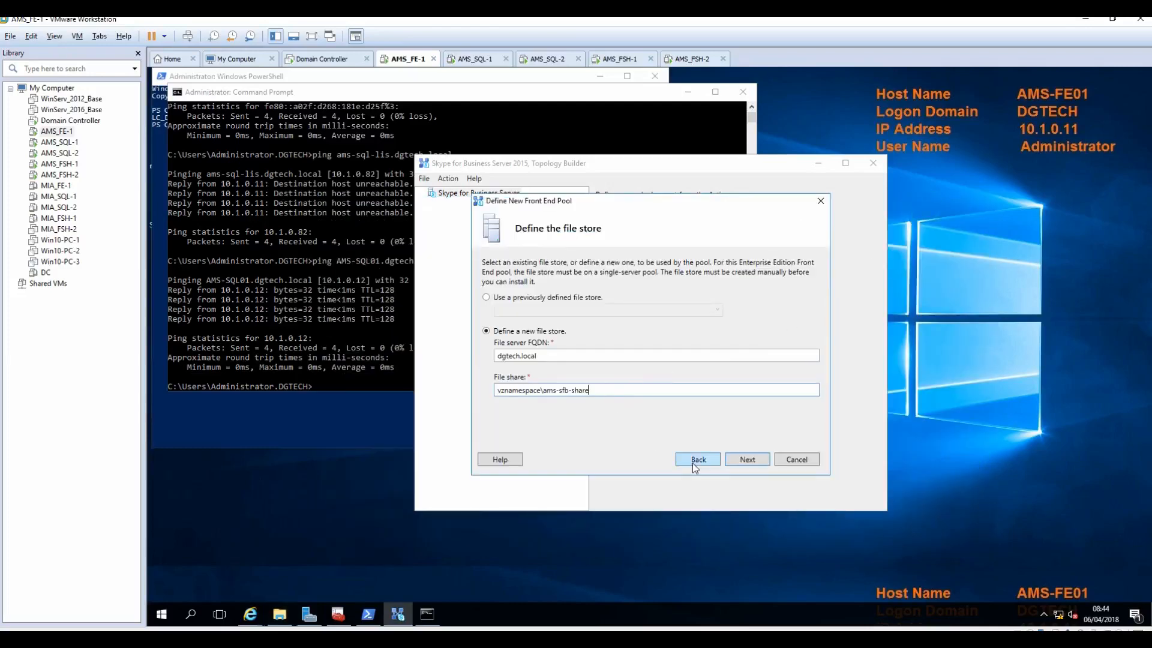
{"action": "left_click", "coordinate": [742, 459]}
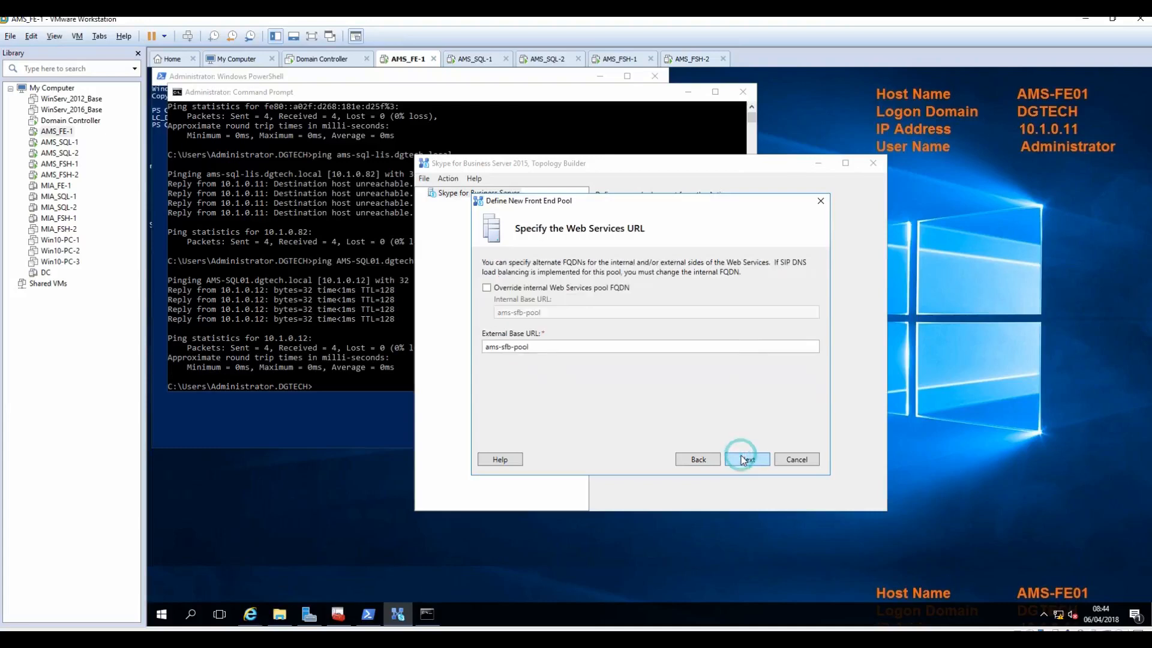
Step: Override the web services URLs, naming the internal one ams-web-int and the external ams-web
{"action": "left_click", "coordinate": [543, 288]}
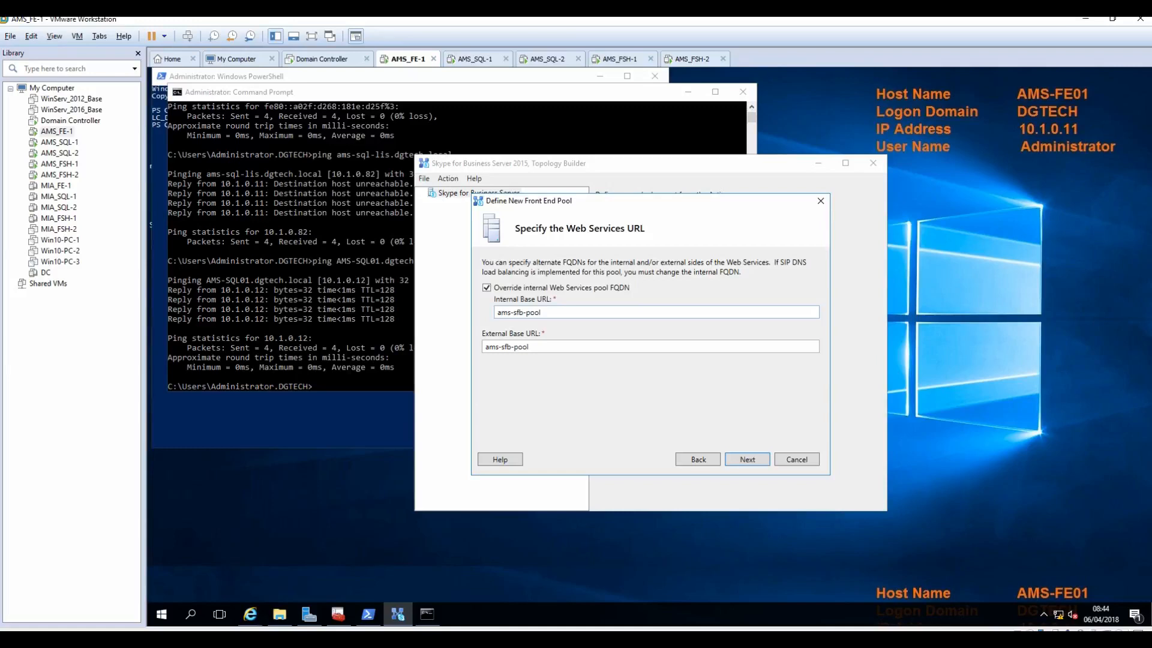
{"action": "triple_click", "coordinate": [521, 314]}
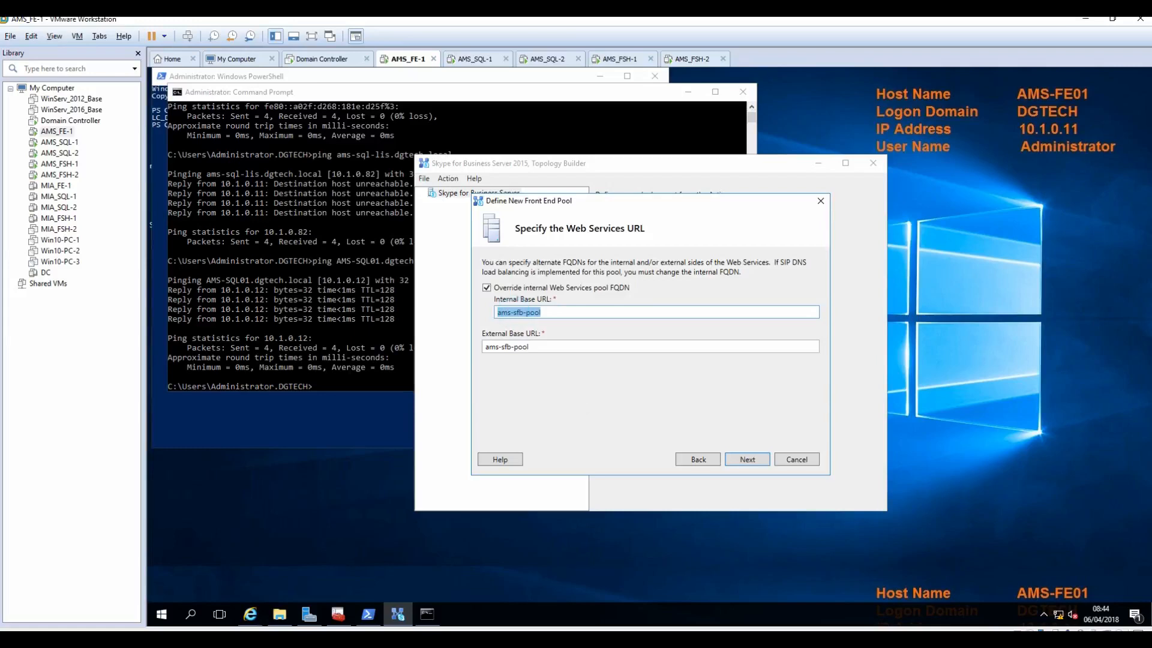
{"action": "left_click", "coordinate": [563, 310]}
{"action": "key", "text": "BackSpace"}
{"action": "key", "text": "BackSpace"}
{"action": "key", "text": "BackSpace"}
{"action": "type", "text": "web-int"}
{"action": "key", "text": "Delete"}
{"action": "key", "text": "Delete"}
{"action": "key", "text": "Delete"}
{"action": "key", "text": "Tab"}
{"action": "key", "text": "End"}
{"action": "key", "text": "BackSpace"}
{"action": "key", "text": "BackSpace"}
{"action": "key", "text": "BackSpace"}
{"action": "key", "text": "BackSpace"}
{"action": "key", "text": "BackSpace"}
{"action": "key", "text": "BackSpace"}
{"action": "key", "text": "BackSpace"}
{"action": "key", "text": "BackSpace"}
{"action": "type", "text": "web"}
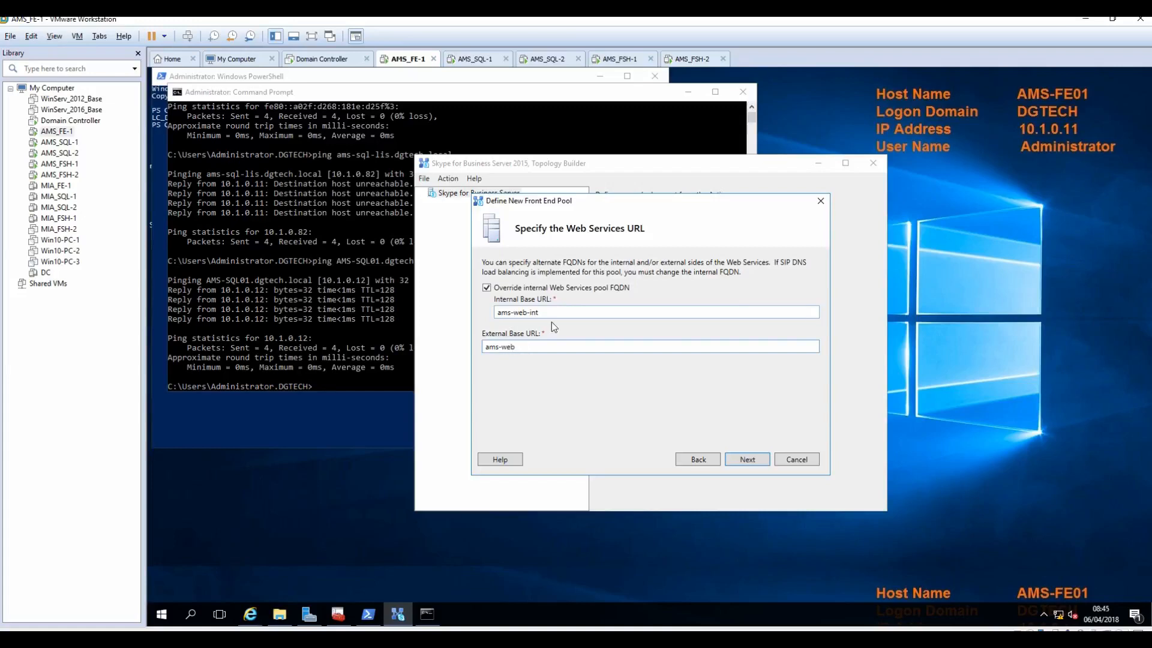
Step: Untick the Office Web Apps Server association and finish the pool wizard
{"action": "left_click", "coordinate": [746, 462]}
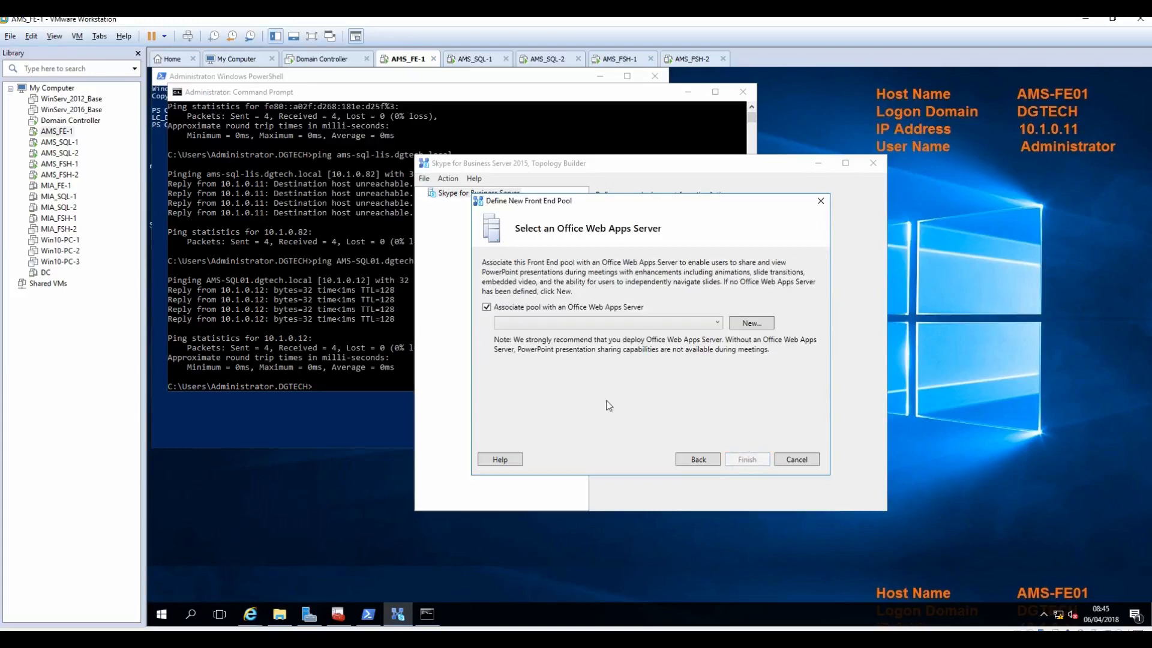
{"action": "left_click", "coordinate": [487, 307]}
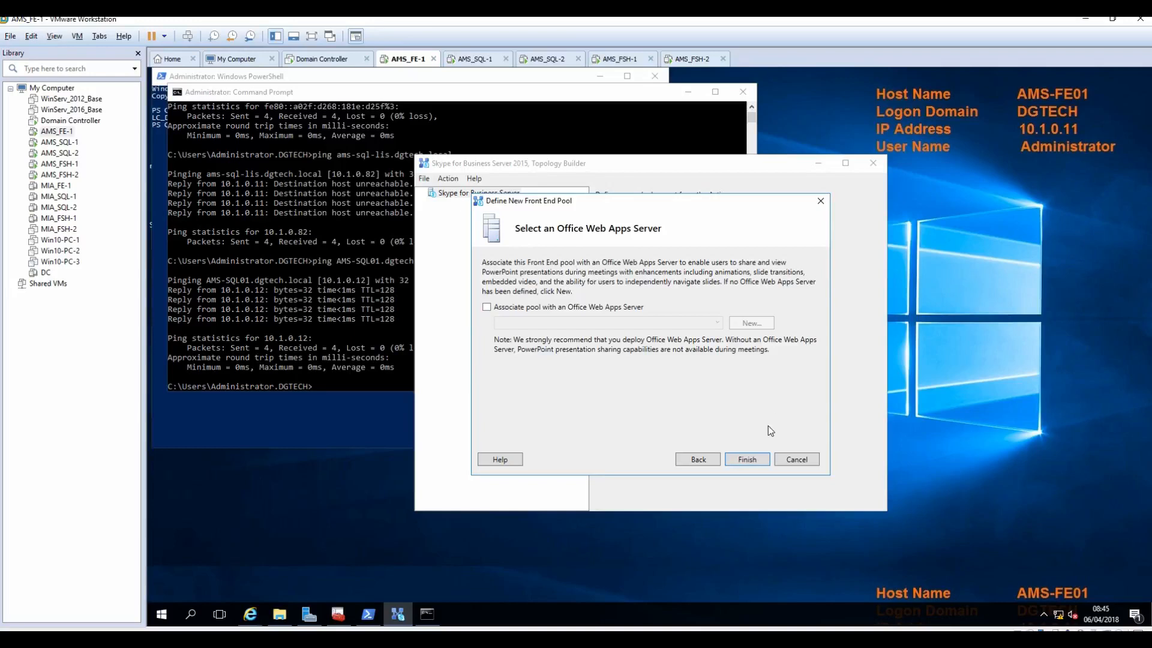
{"action": "left_click", "coordinate": [748, 459]}
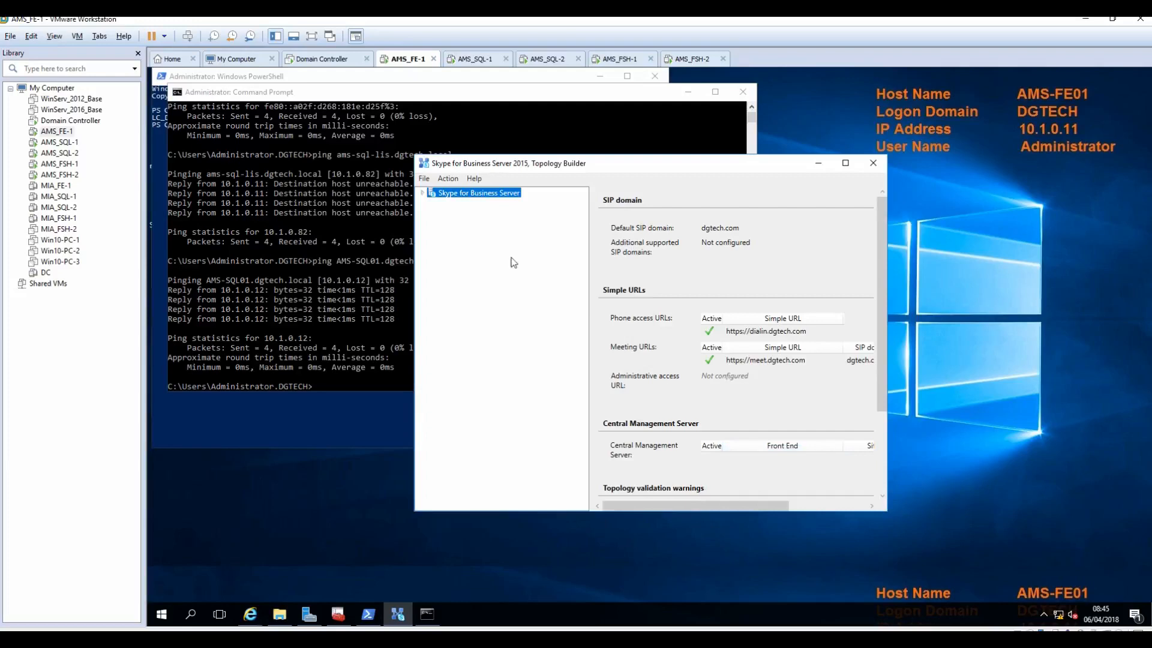
Step: Maximize Topology Builder and open Edit Properties for the Skype for Business Server root
{"action": "left_click", "coordinate": [422, 193]}
{"action": "left_click", "coordinate": [846, 164]}
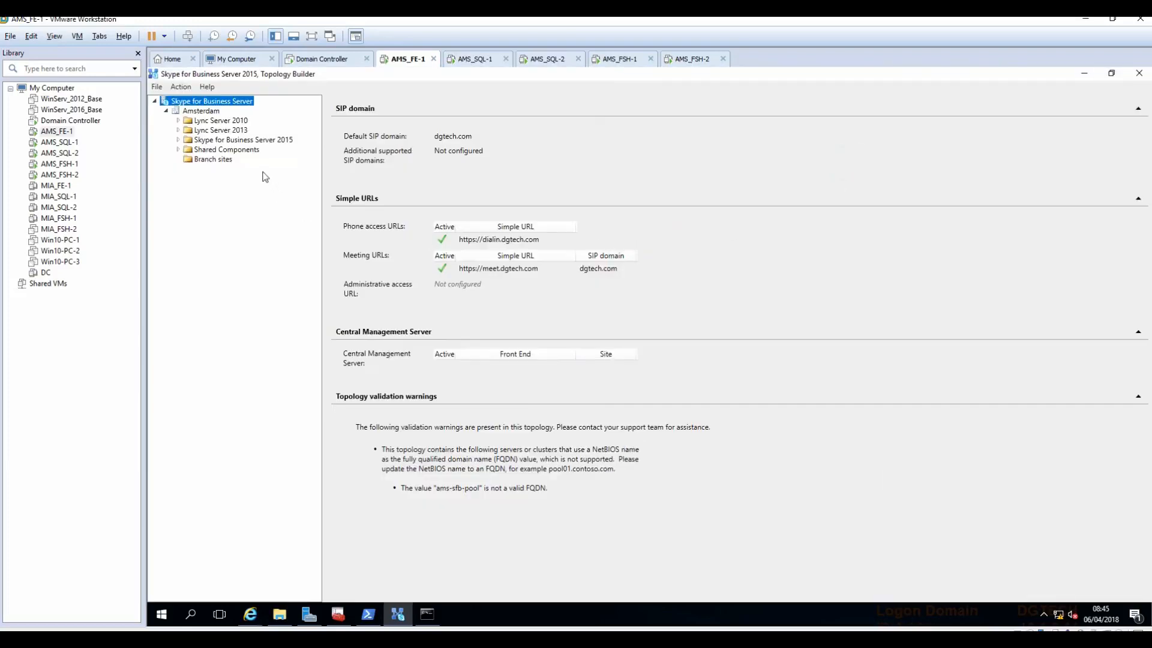
{"action": "left_click", "coordinate": [201, 112]}
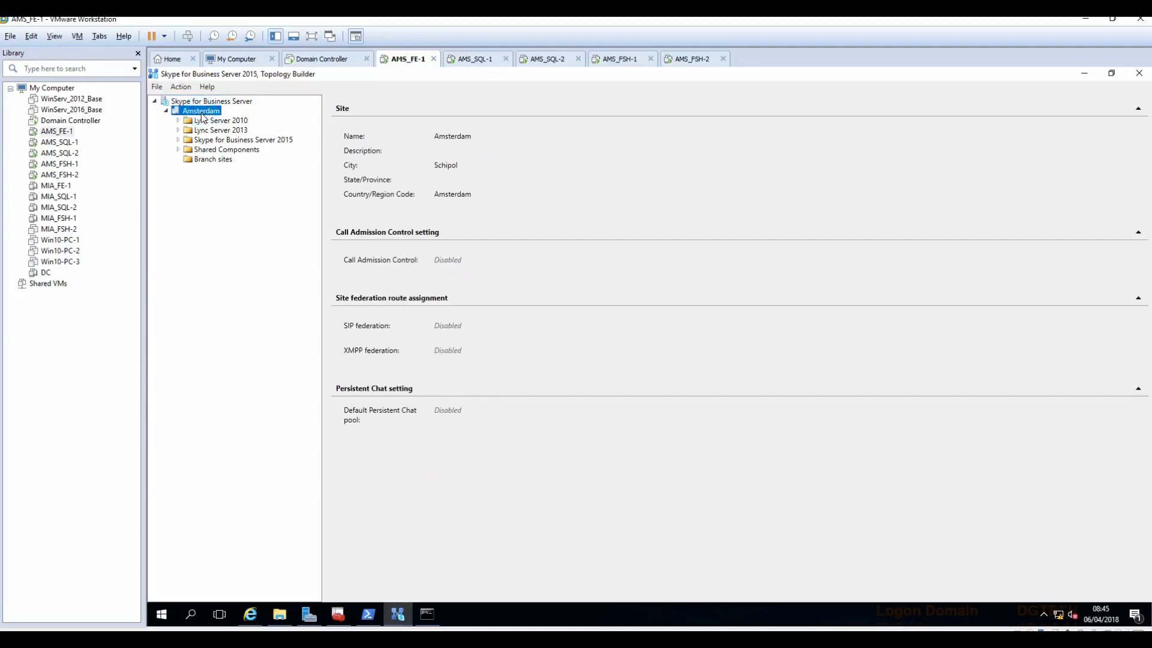
{"action": "left_click", "coordinate": [205, 105]}
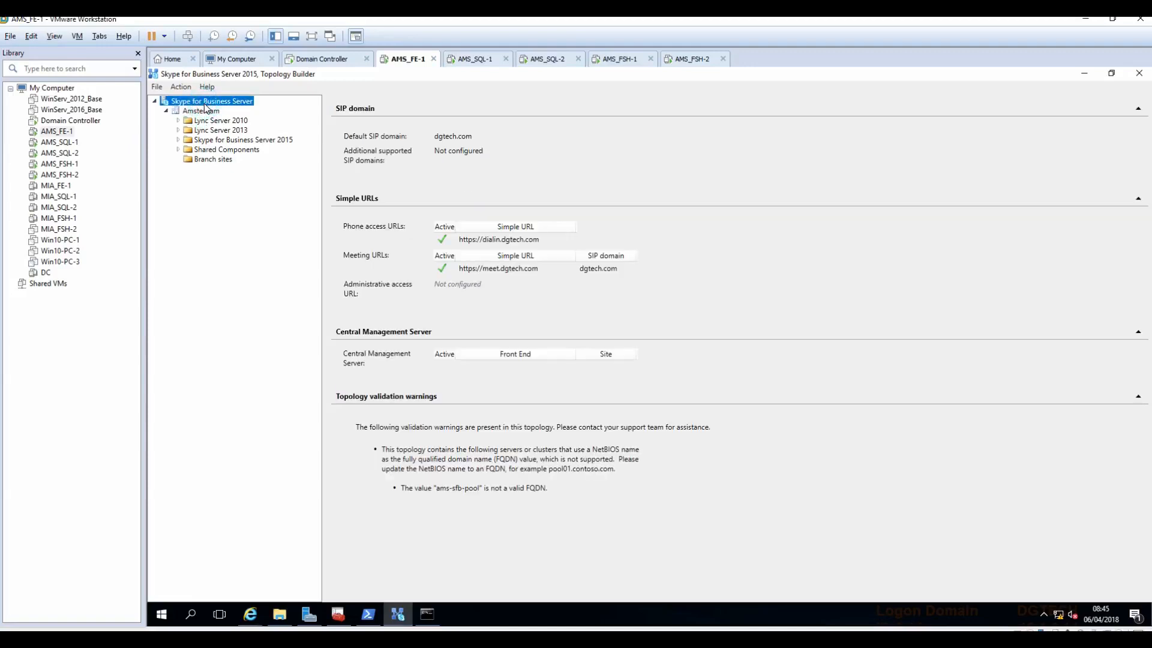
{"action": "right_click", "coordinate": [206, 108]}
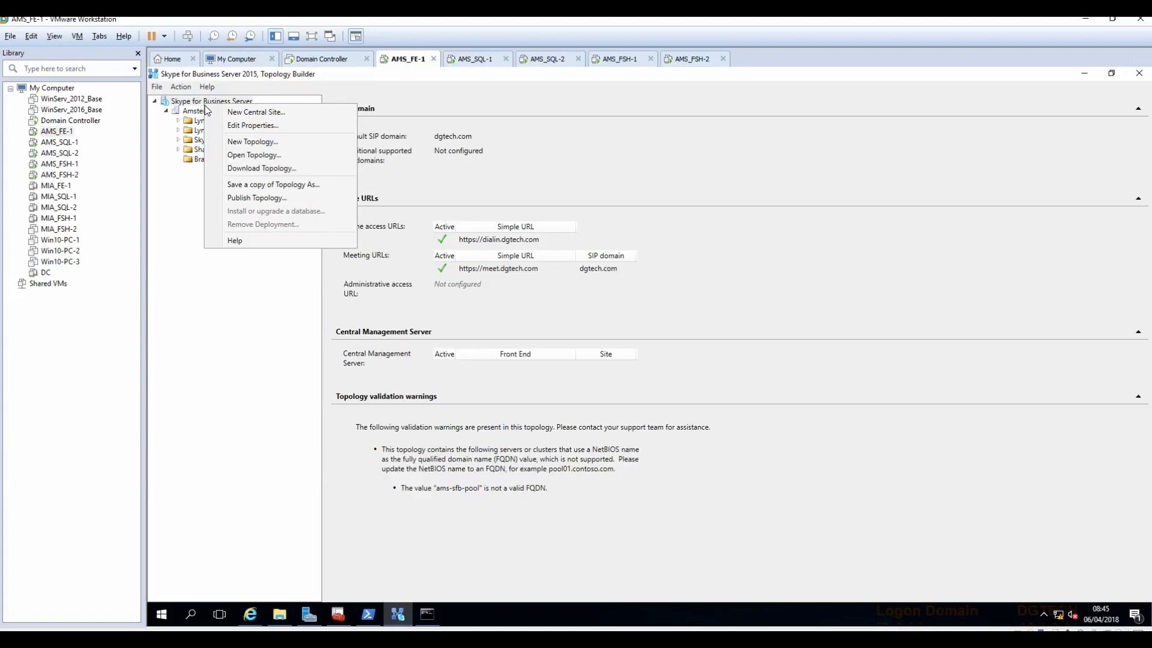
{"action": "left_click", "coordinate": [243, 125]}
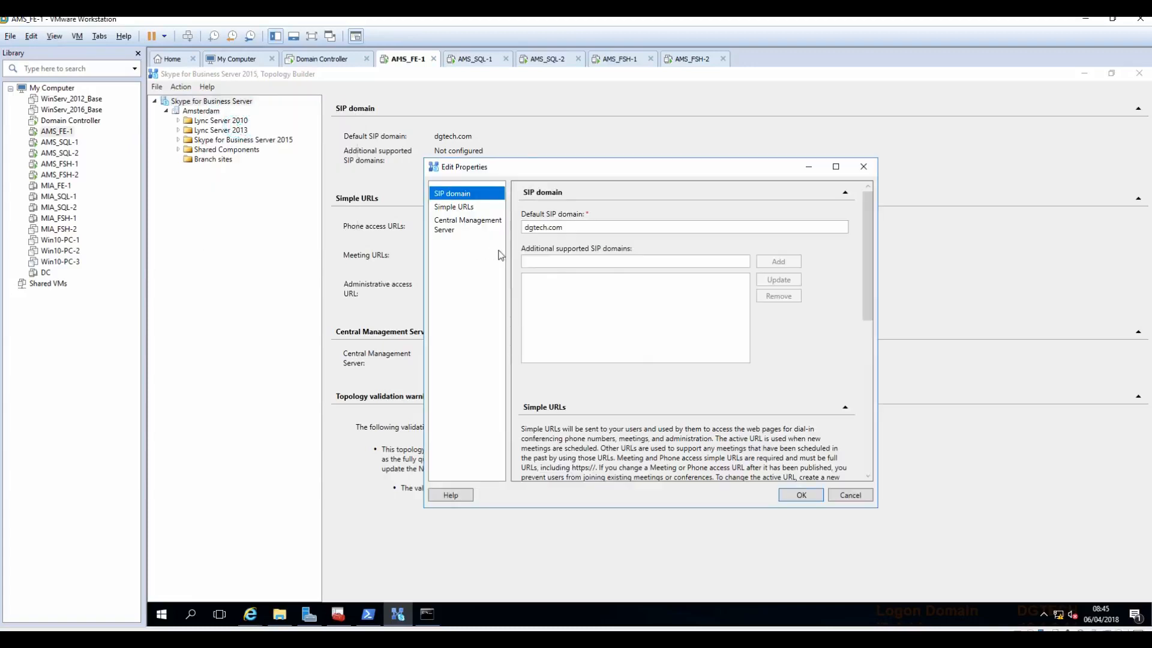
{"action": "left_click", "coordinate": [452, 208]}
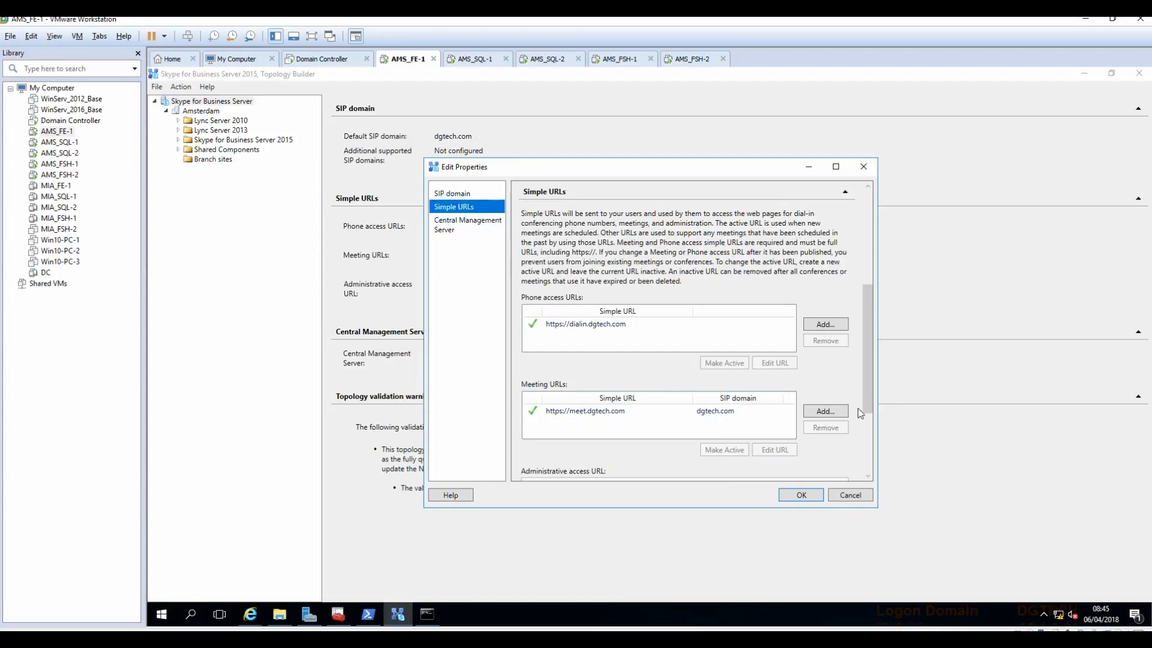
{"action": "scroll", "coordinate": [758, 428], "scroll_direction": "down", "scroll_amount": 3}
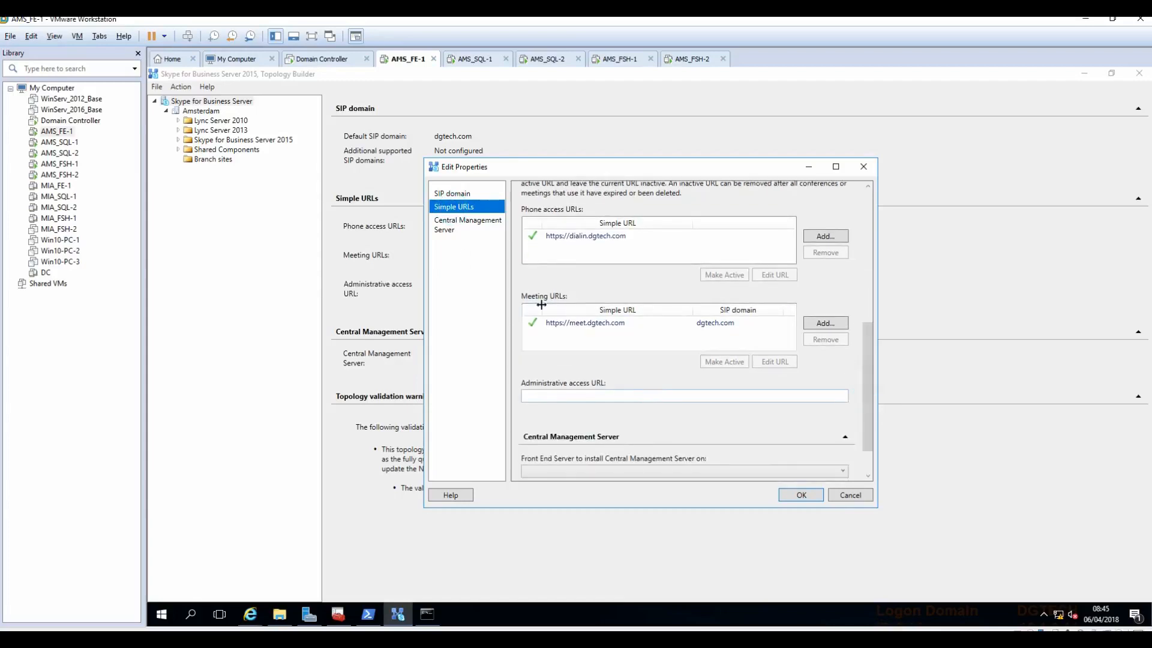
{"action": "left_click", "coordinate": [577, 395]}
{"action": "type", "text": "admin."}
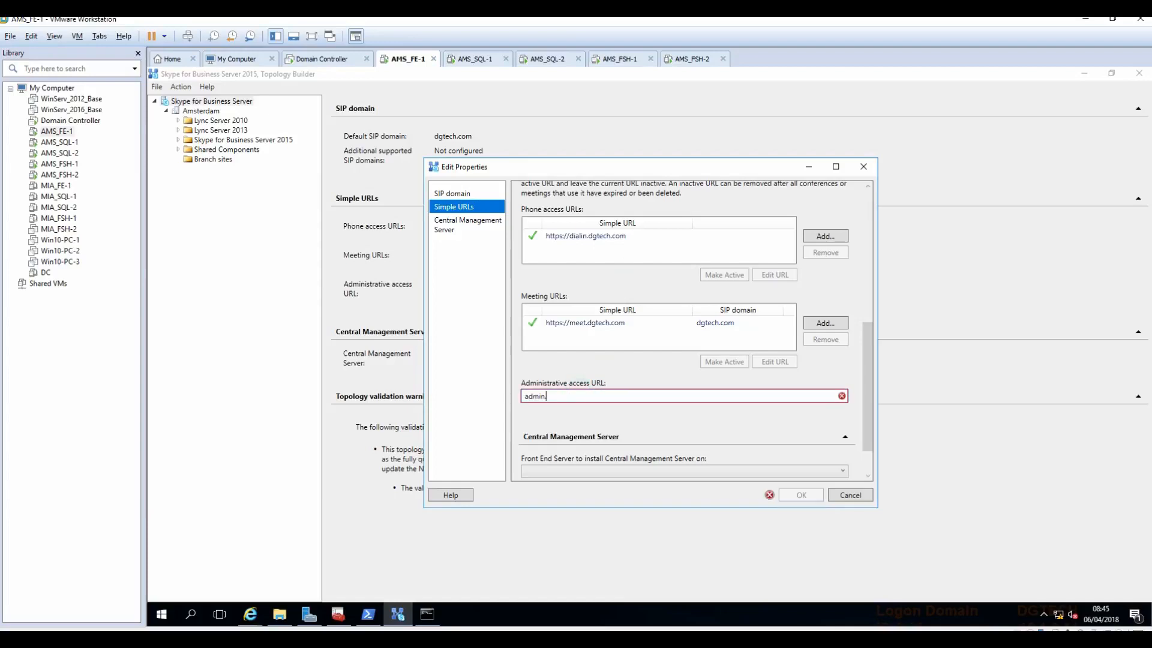
{"action": "key", "text": "BackSpace"}
{"action": "key", "text": "BackSpace"}
{"action": "key", "text": "BackSpace"}
{"action": "key", "text": "BackSpace"}
{"action": "key", "text": "BackSpace"}
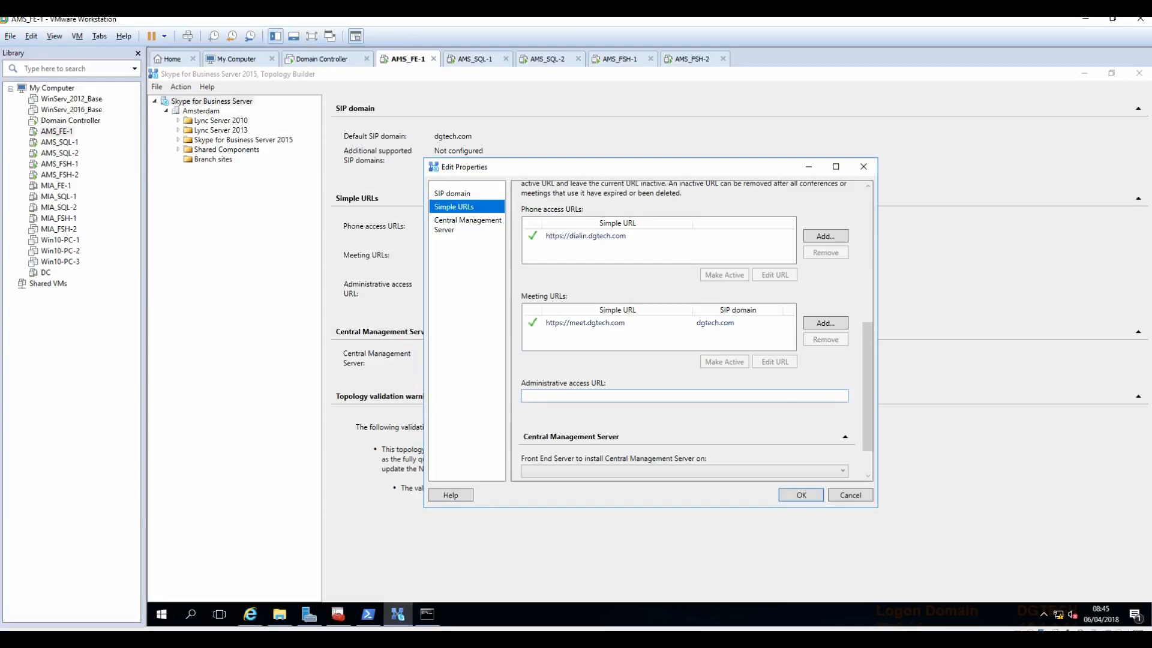
{"action": "type", "text": "https://admin.dgtech.com"}
{"action": "left_click_drag", "start_coordinate": [868, 423], "coordinate": [869, 442]}
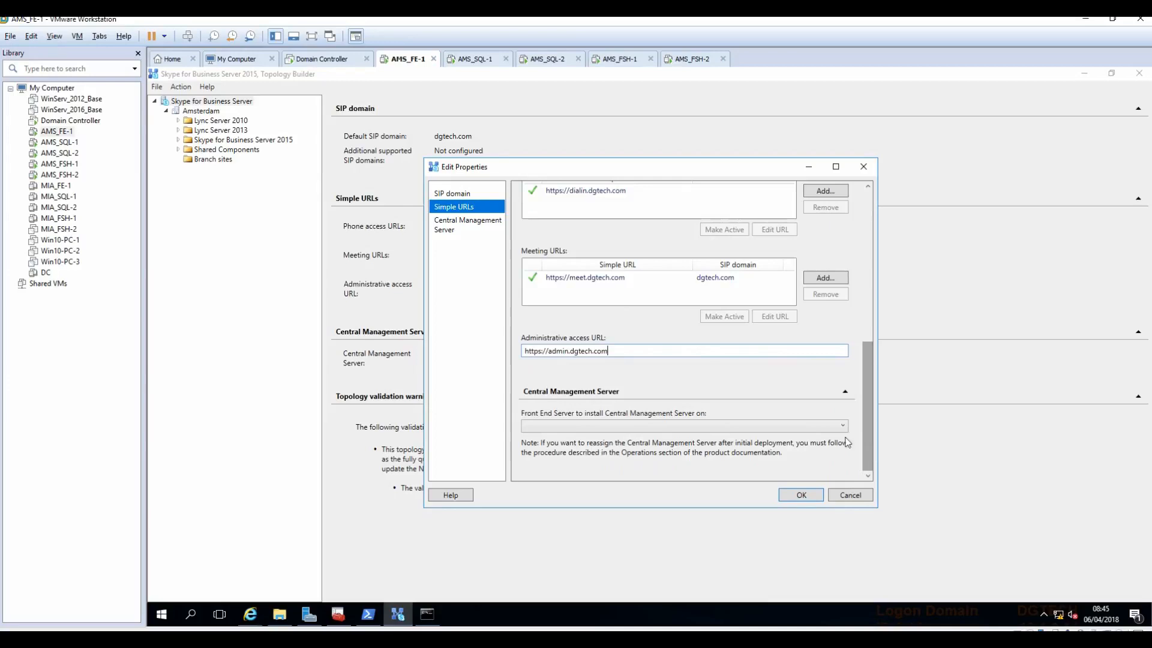
{"action": "left_click", "coordinate": [800, 499]}
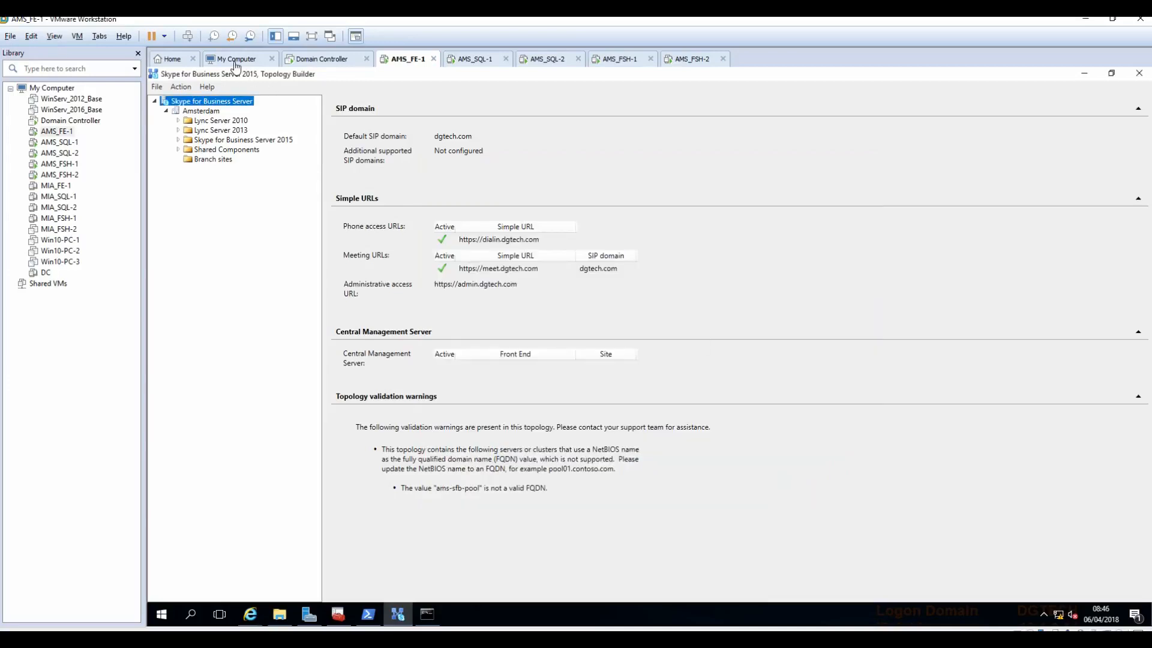
Step: Switch to the domain controller, unlock it with the account password, and open DNS Manager
{"action": "left_click", "coordinate": [312, 59]}
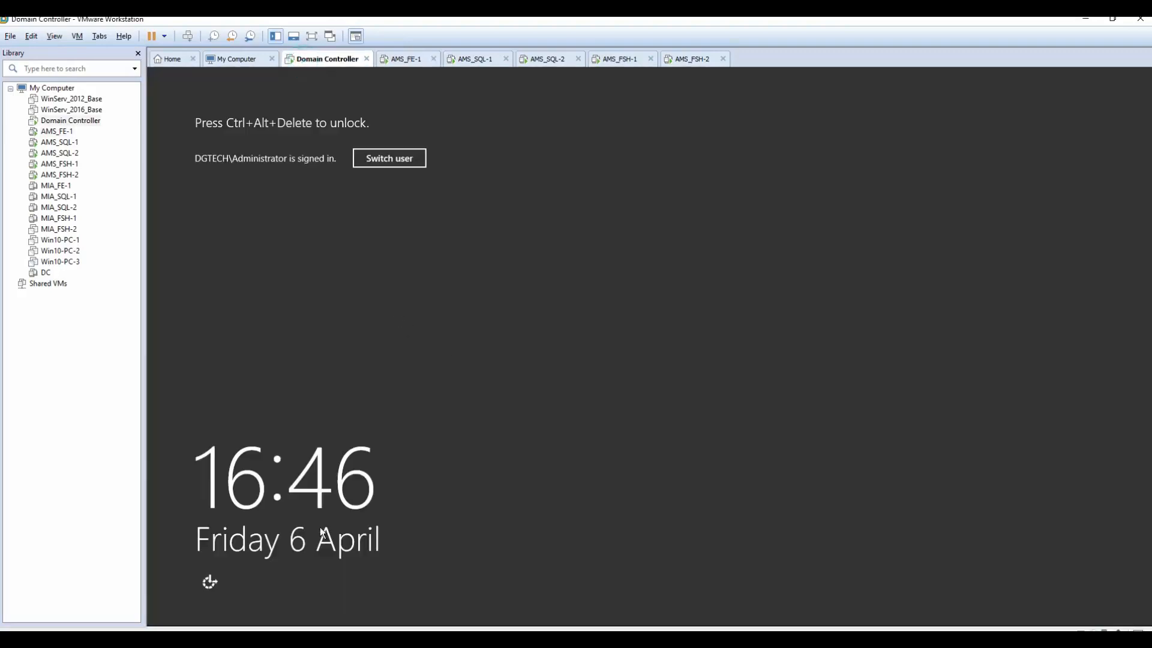
{"action": "left_click", "coordinate": [188, 36]}
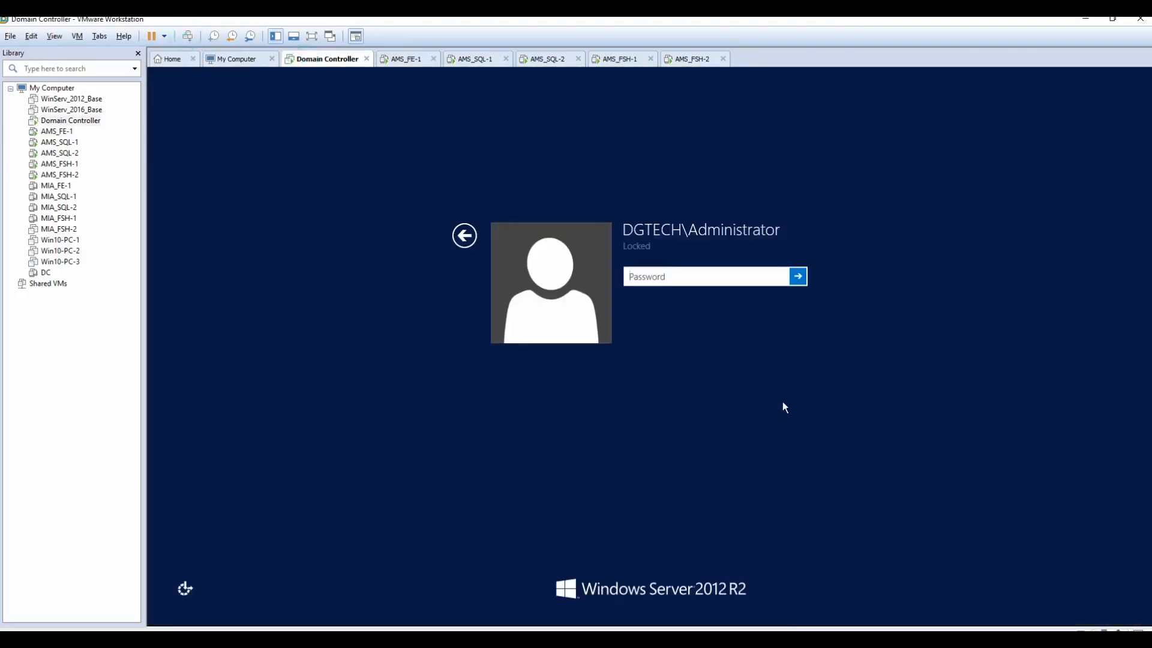
{"action": "type", "text": "***********"}
{"action": "key", "text": "Return"}
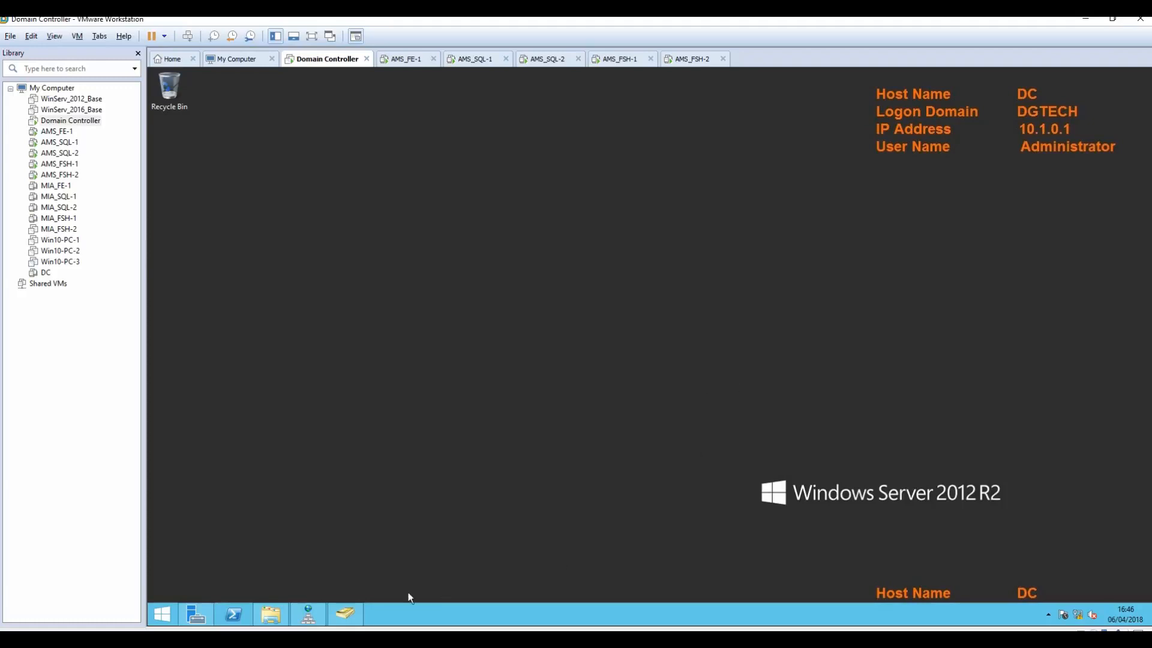
{"action": "left_click", "coordinate": [355, 613]}
{"action": "left_click", "coordinate": [309, 613]}
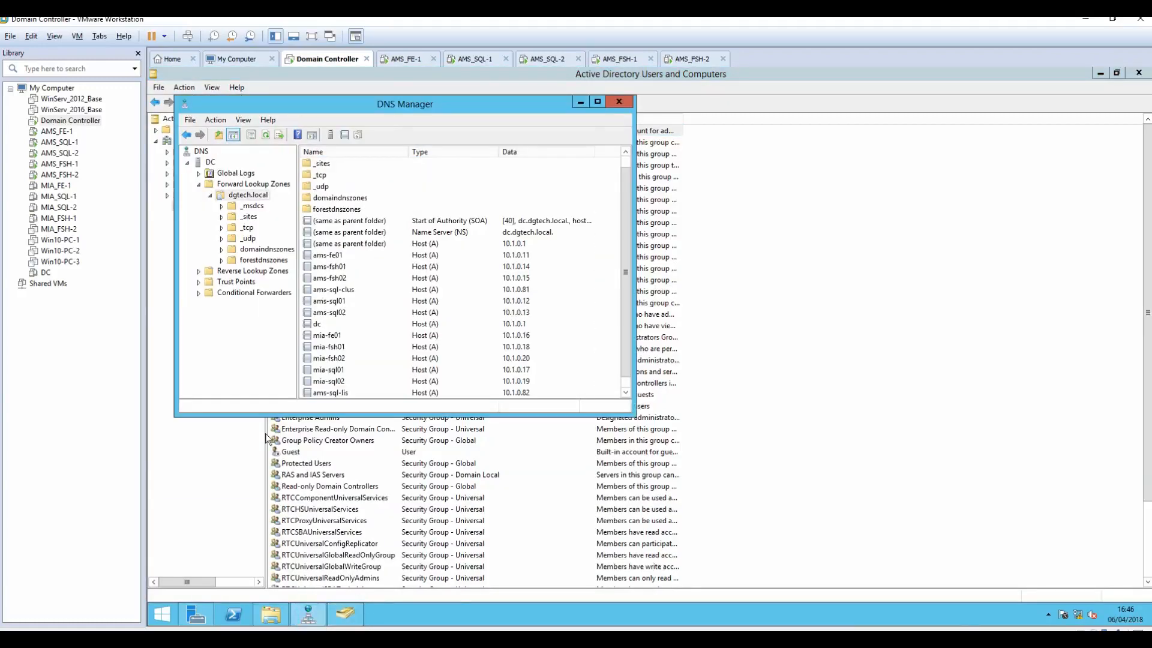
Step: Create AD-integrated primary zone dgtech.com allowing nonsecure and secure dynamic updates
{"action": "right_click", "coordinate": [243, 196]}
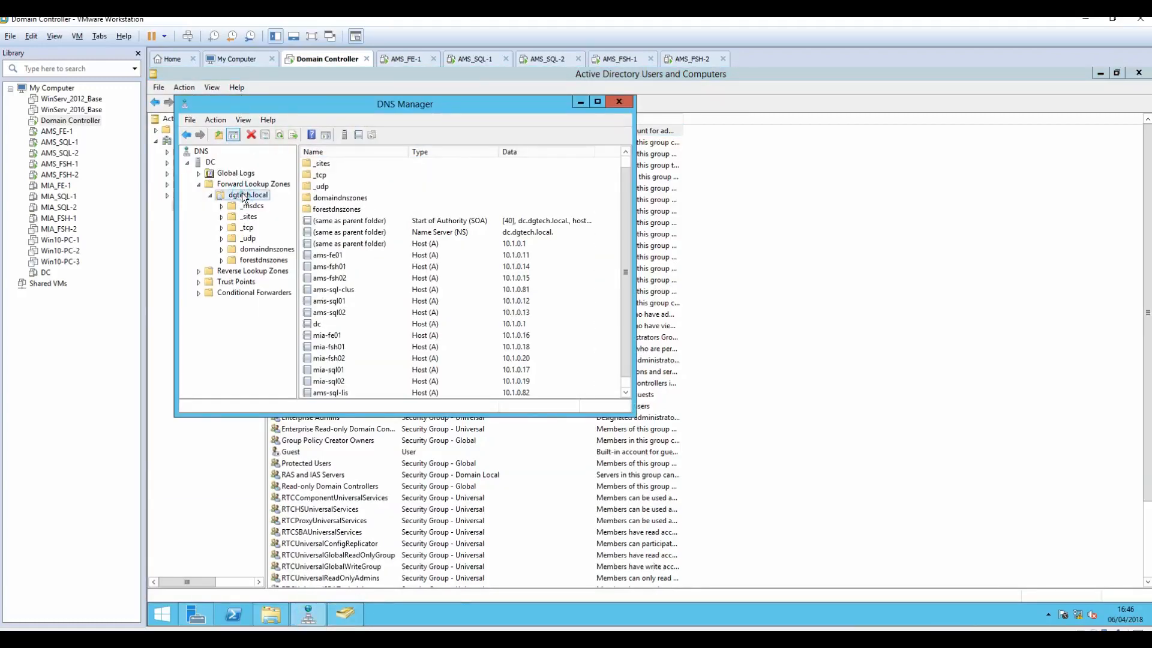
{"action": "left_click", "coordinate": [243, 186]}
{"action": "right_click", "coordinate": [240, 183]}
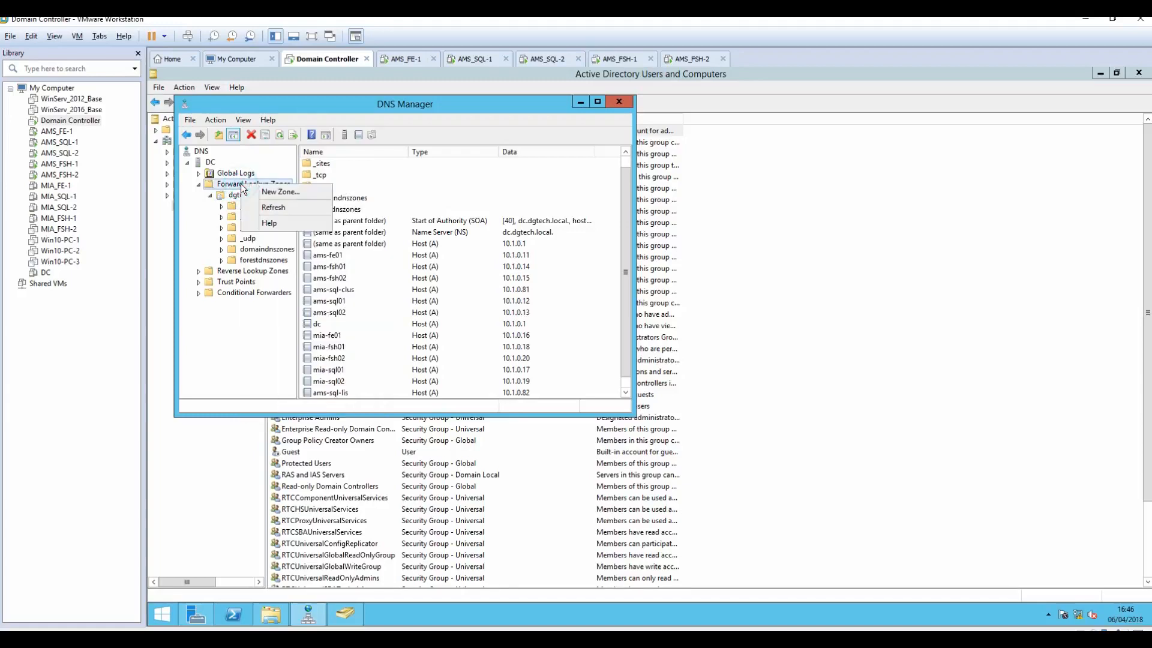
{"action": "left_click", "coordinate": [267, 193]}
{"action": "left_click", "coordinate": [419, 328]}
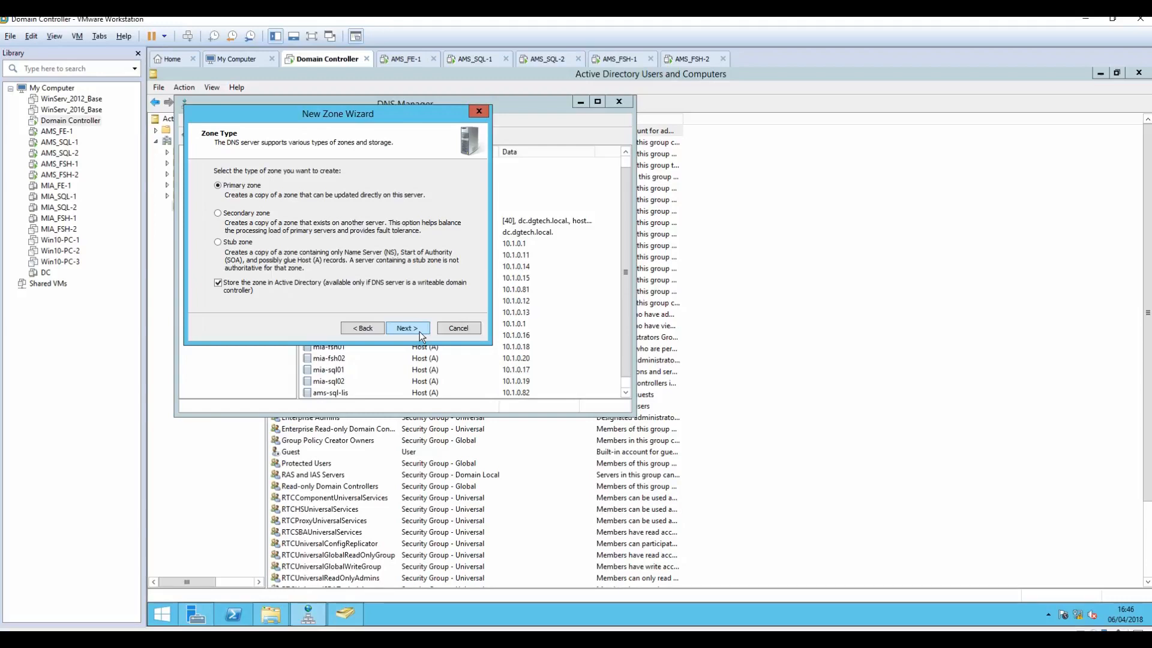
{"action": "left_click", "coordinate": [416, 332]}
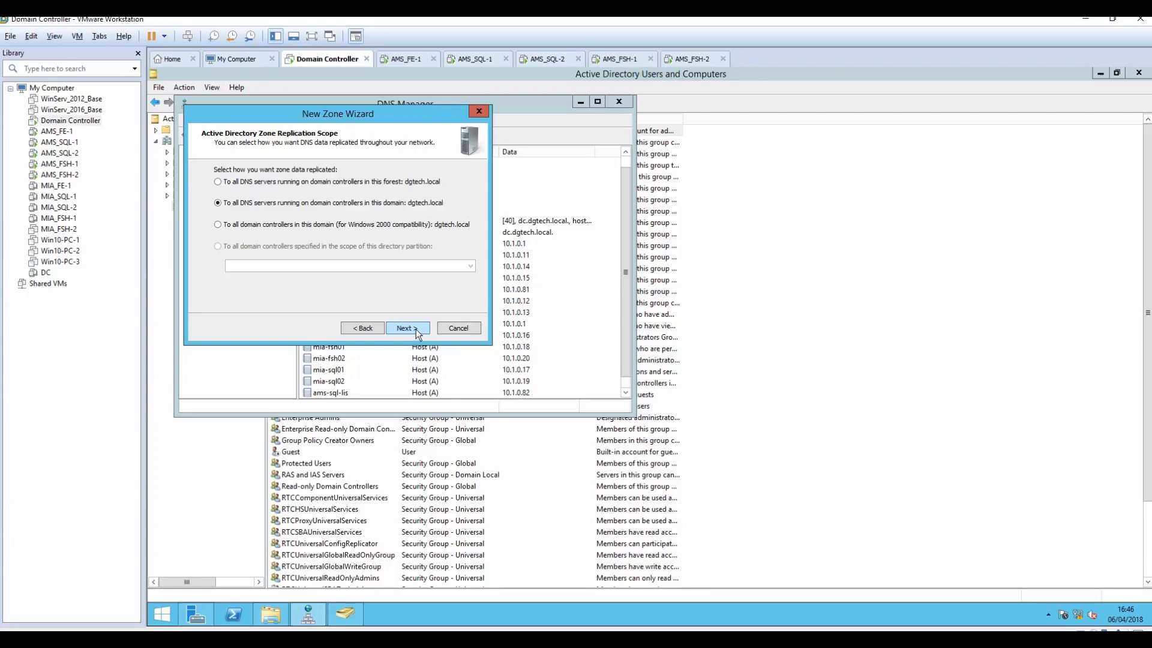
{"action": "left_click", "coordinate": [416, 329]}
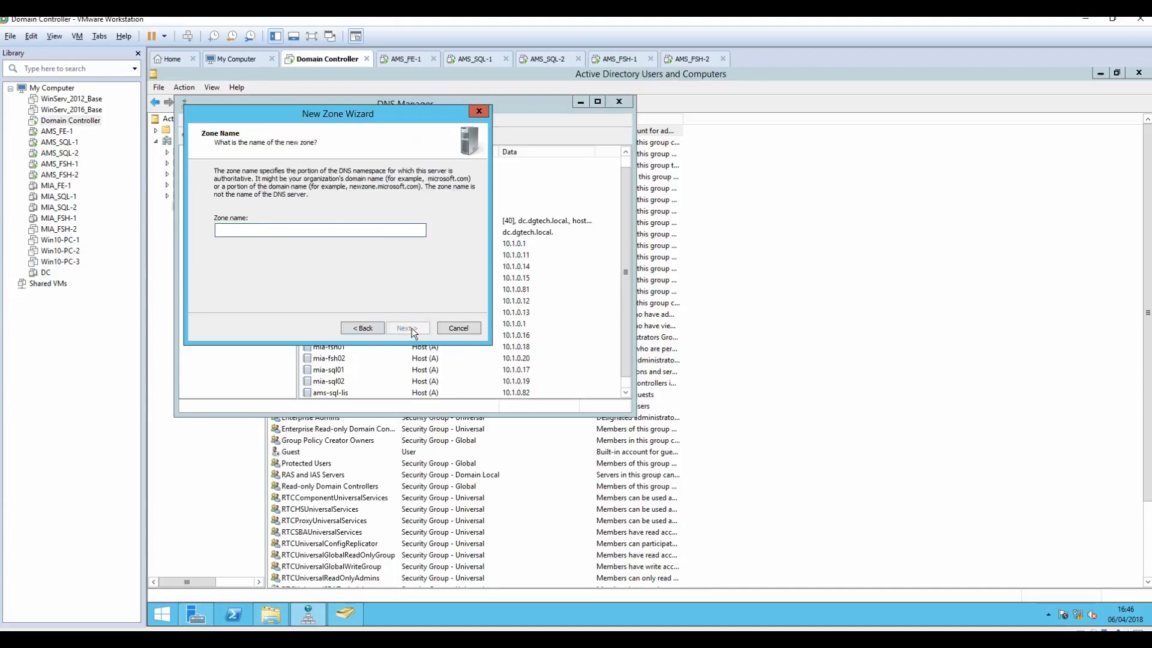
{"action": "type", "text": "dgtech.com"}
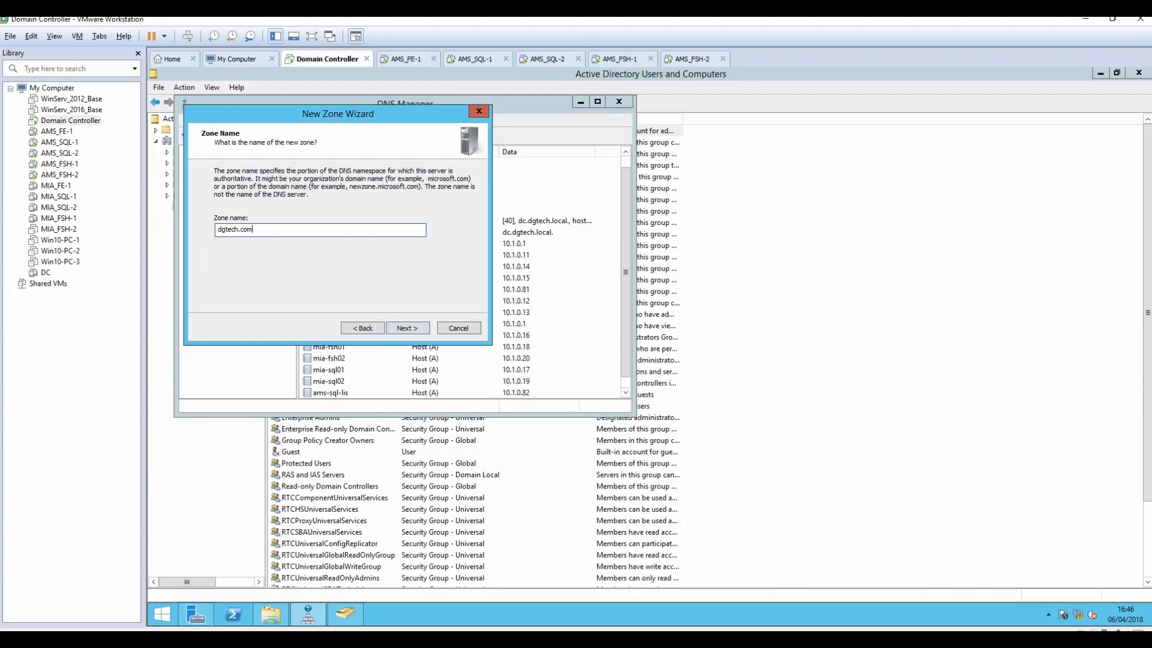
{"action": "left_click", "coordinate": [404, 330]}
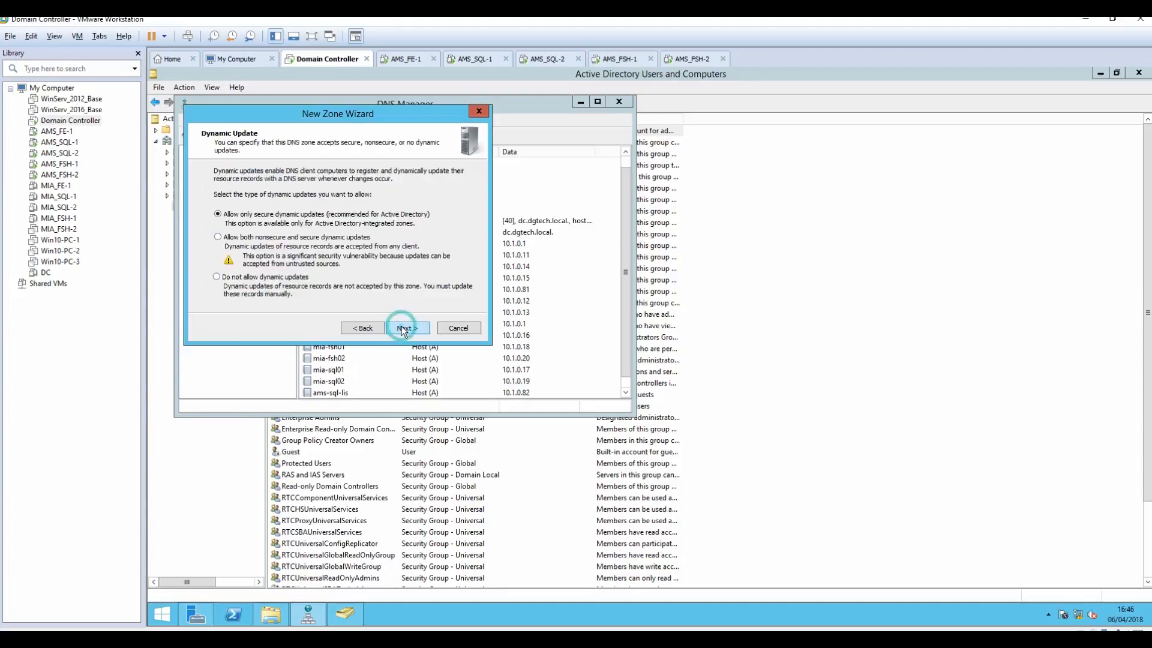
{"action": "left_click", "coordinate": [312, 237]}
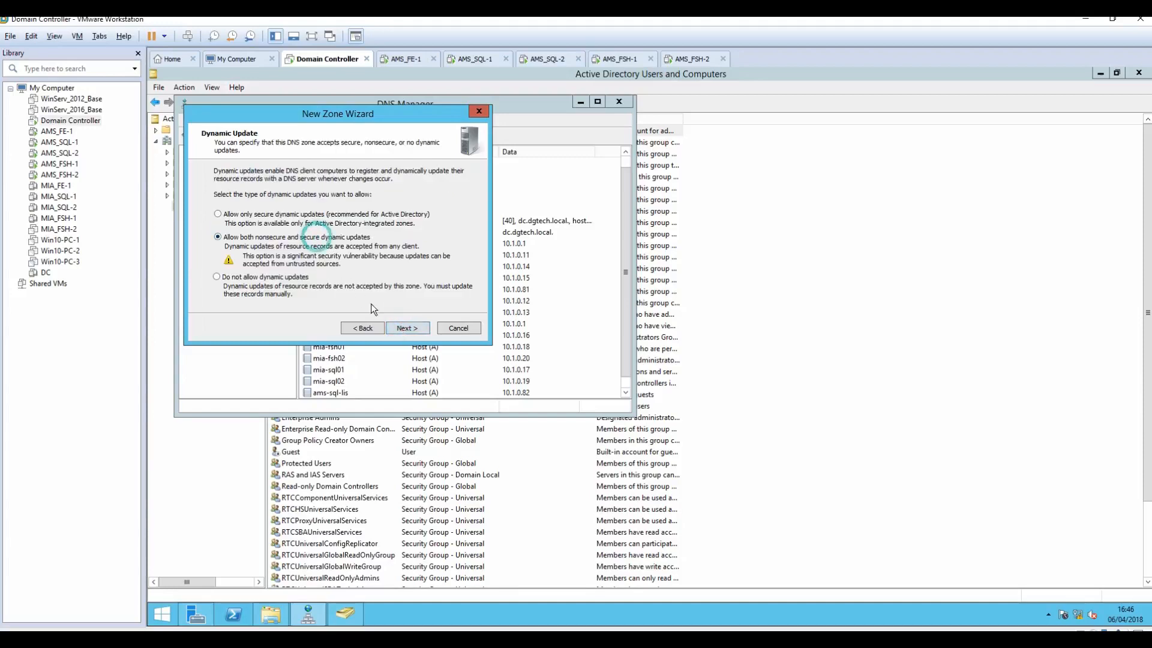
{"action": "left_click", "coordinate": [400, 330]}
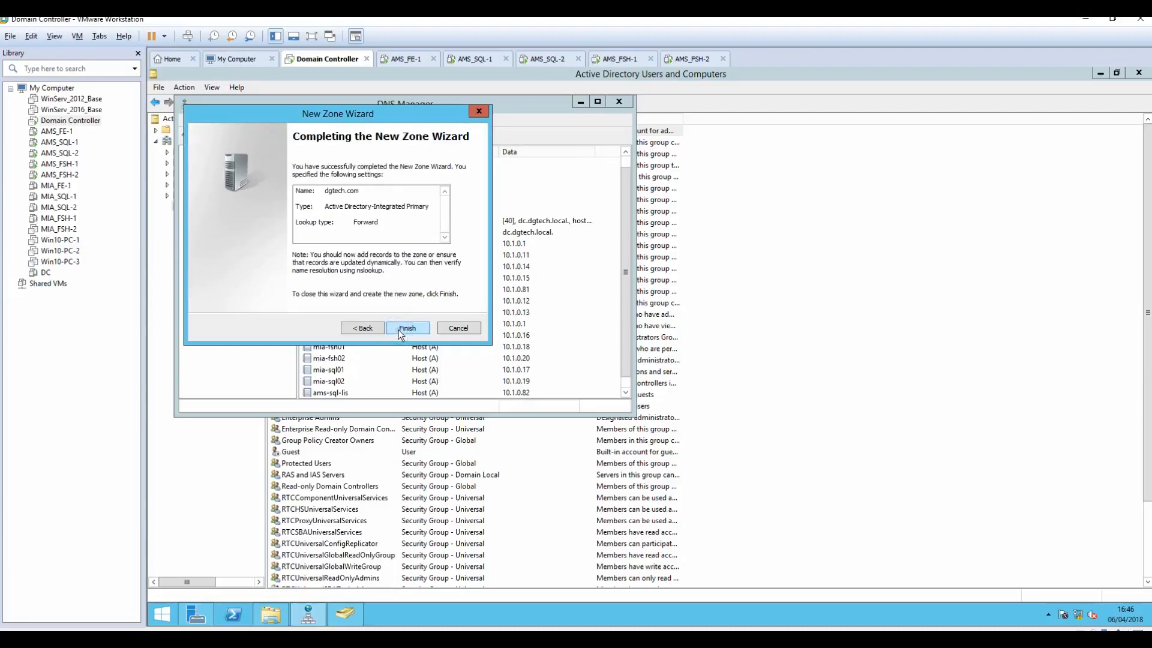
{"action": "left_click", "coordinate": [400, 334]}
{"action": "left_click", "coordinate": [211, 271]}
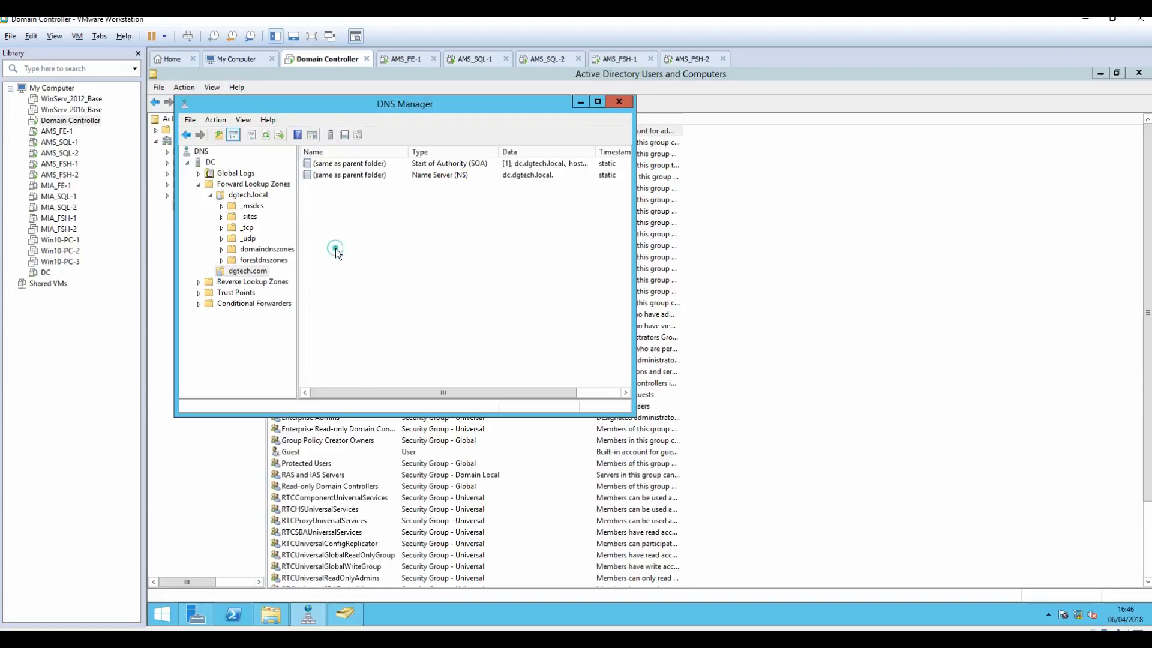
Step: Add a host (A) record meet pointing to 10.1.0.11 in dgtech.com
{"action": "right_click", "coordinate": [336, 248]}
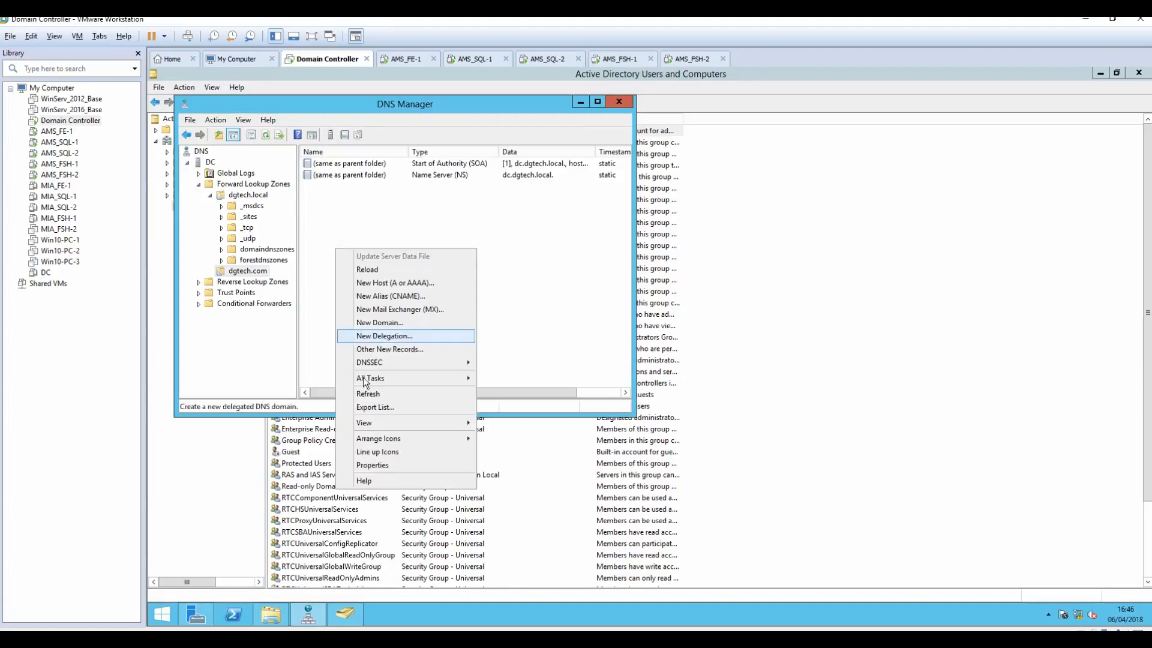
{"action": "left_click", "coordinate": [394, 283]}
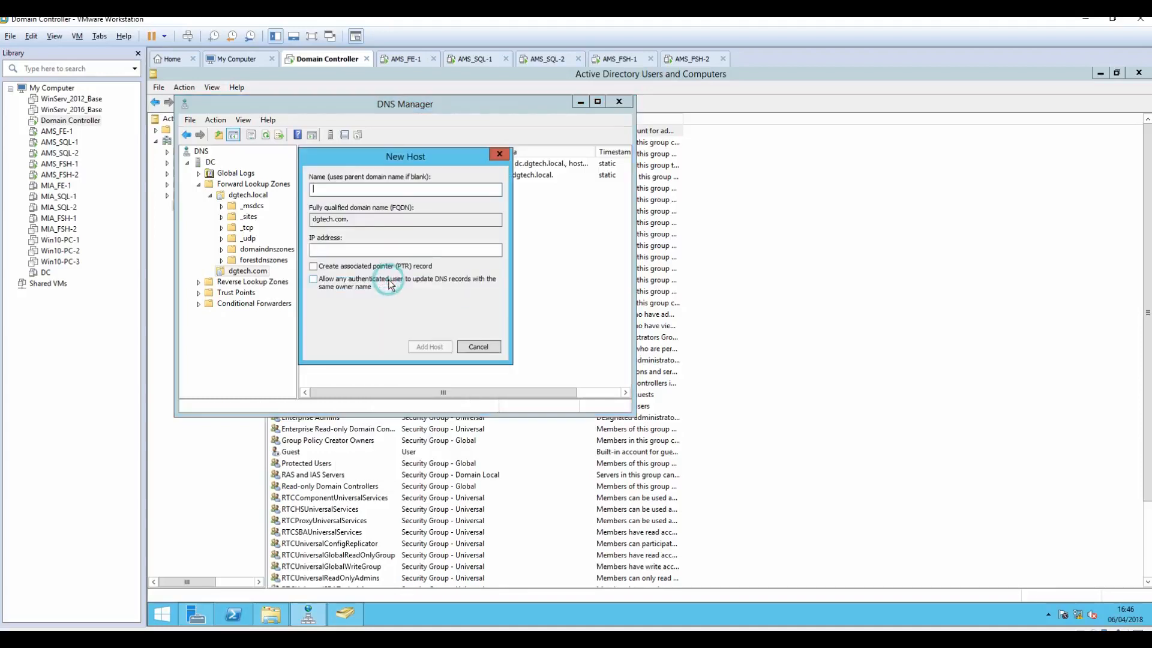
{"action": "type", "text": "meet"}
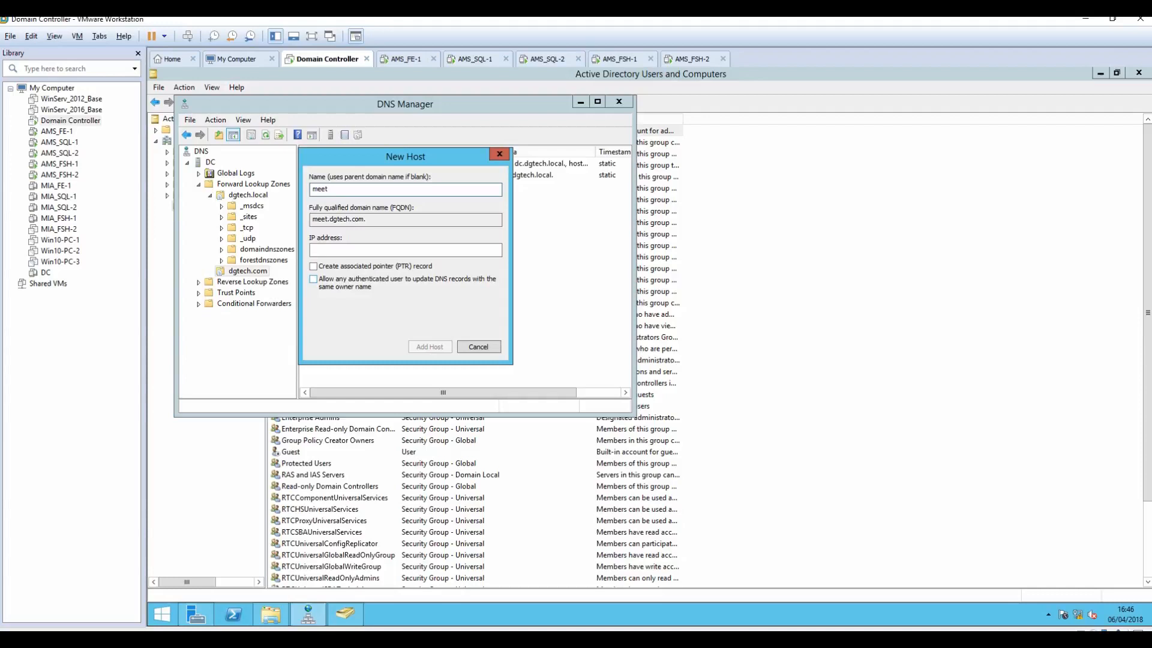
{"action": "key", "text": "Tab"}
{"action": "key", "text": "Tab"}
{"action": "key", "text": "Tab"}
{"action": "key", "text": "shift+Tab"}
{"action": "left_click", "coordinate": [410, 60]}
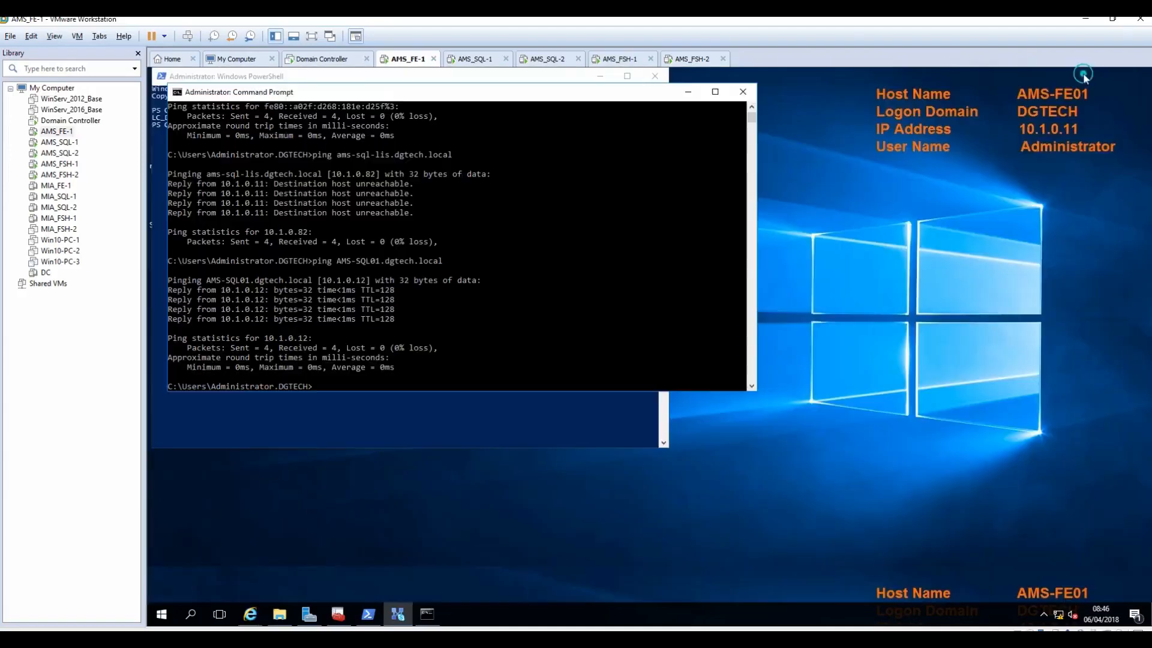
{"action": "left_click", "coordinate": [318, 60]}
{"action": "type", "text": "10.1.0.11"}
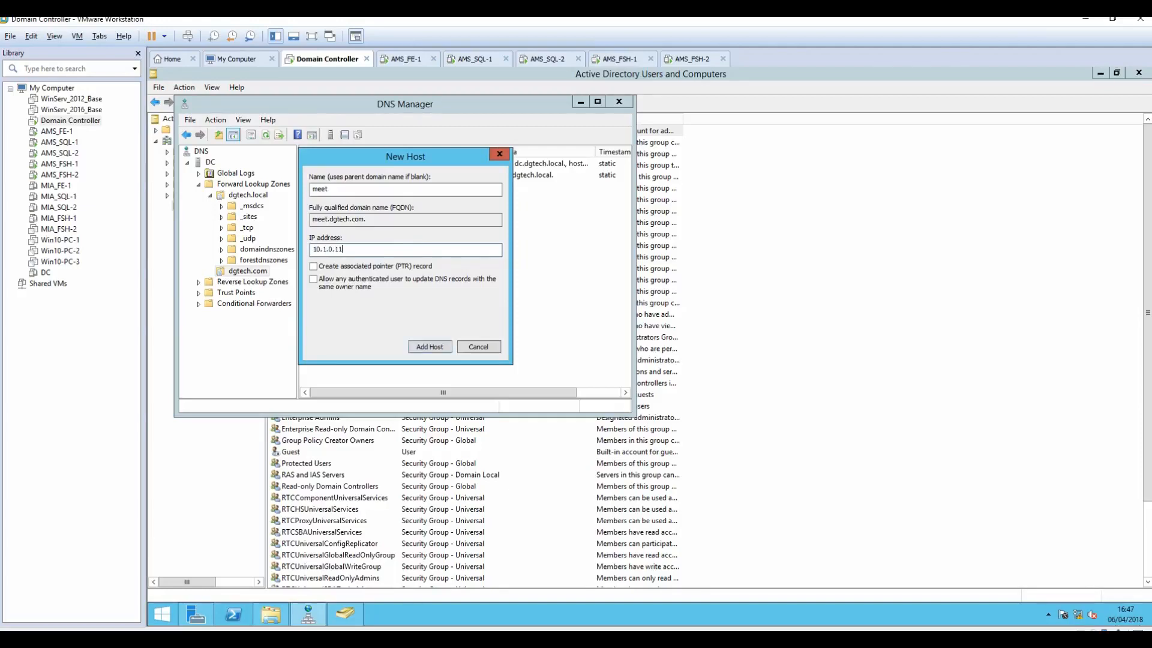
{"action": "left_click", "coordinate": [438, 348]}
{"action": "left_click", "coordinate": [747, 385]}
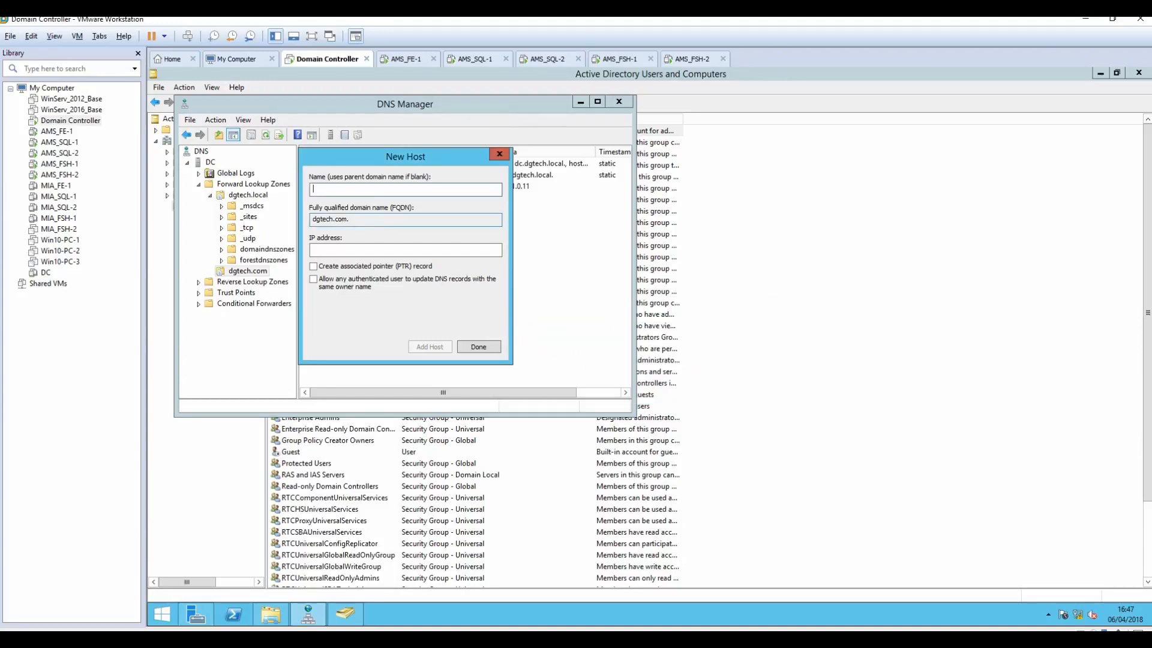
Step: Add a host record dialin pointing to 10.1.0.11
{"action": "type", "text": "dialin"}
{"action": "left_click", "coordinate": [392, 249]}
{"action": "type", "text": "10.1.0.11"}
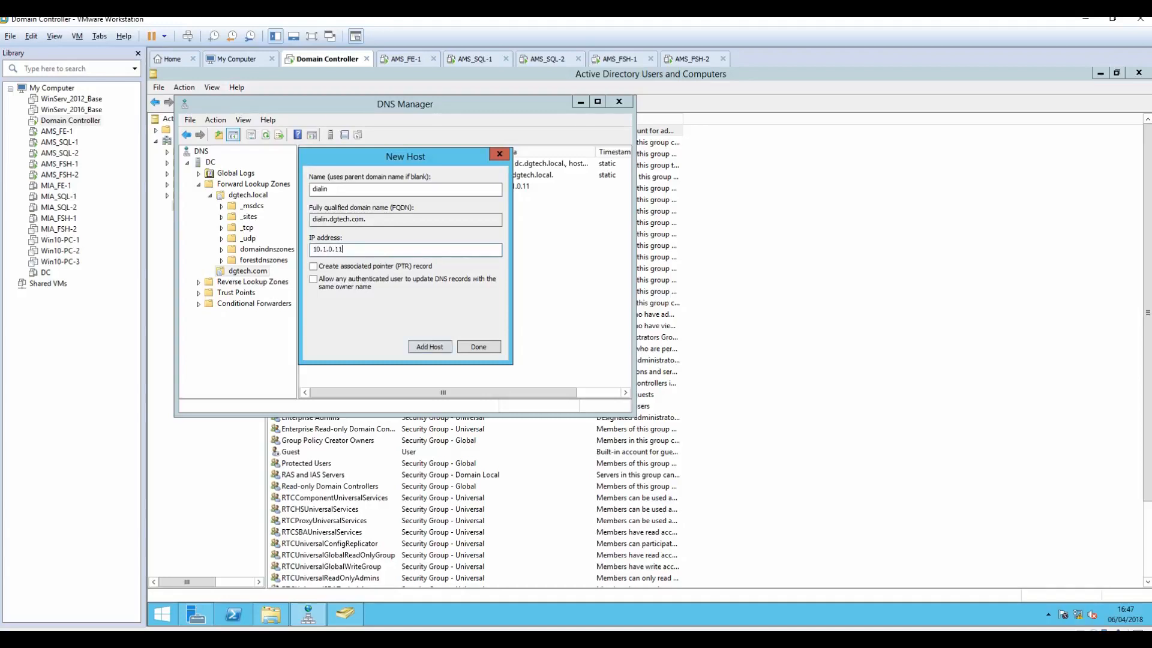
{"action": "left_click", "coordinate": [425, 346]}
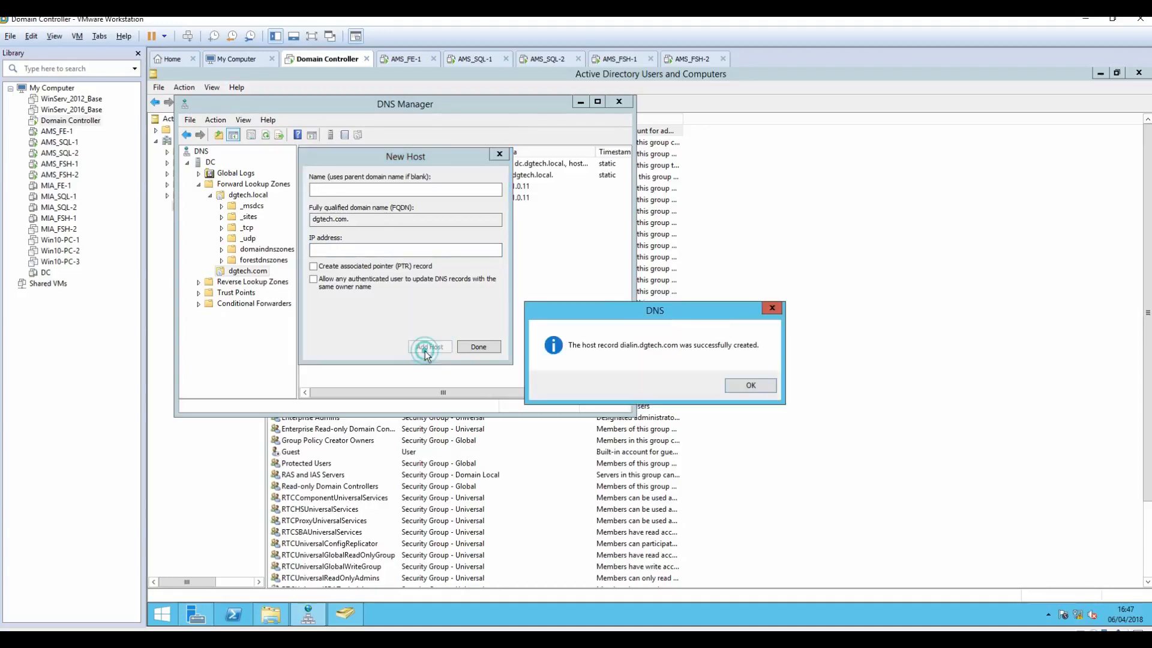
{"action": "left_click", "coordinate": [751, 385]}
Step: Add a host record admin pointing to 10.1.0.11 and close the New Host dialog
{"action": "type", "text": "admin"}
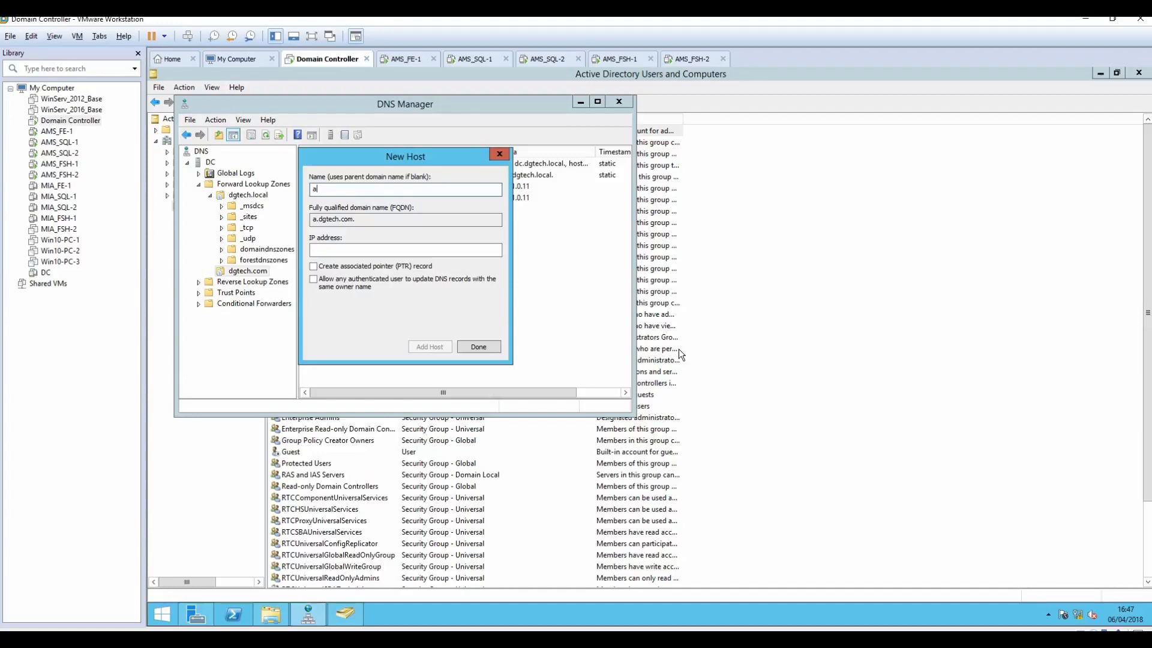
{"action": "key", "text": "Tab"}
{"action": "key", "text": "Tab"}
{"action": "type", "text": "10.1.0.11"}
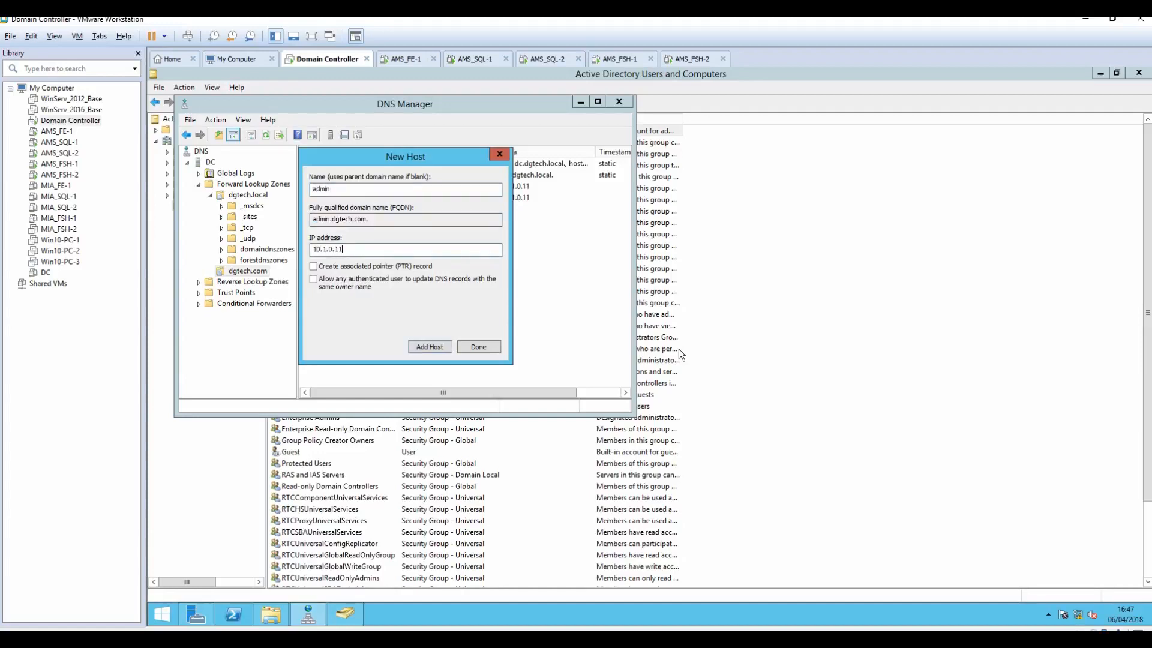
{"action": "left_click", "coordinate": [421, 347]}
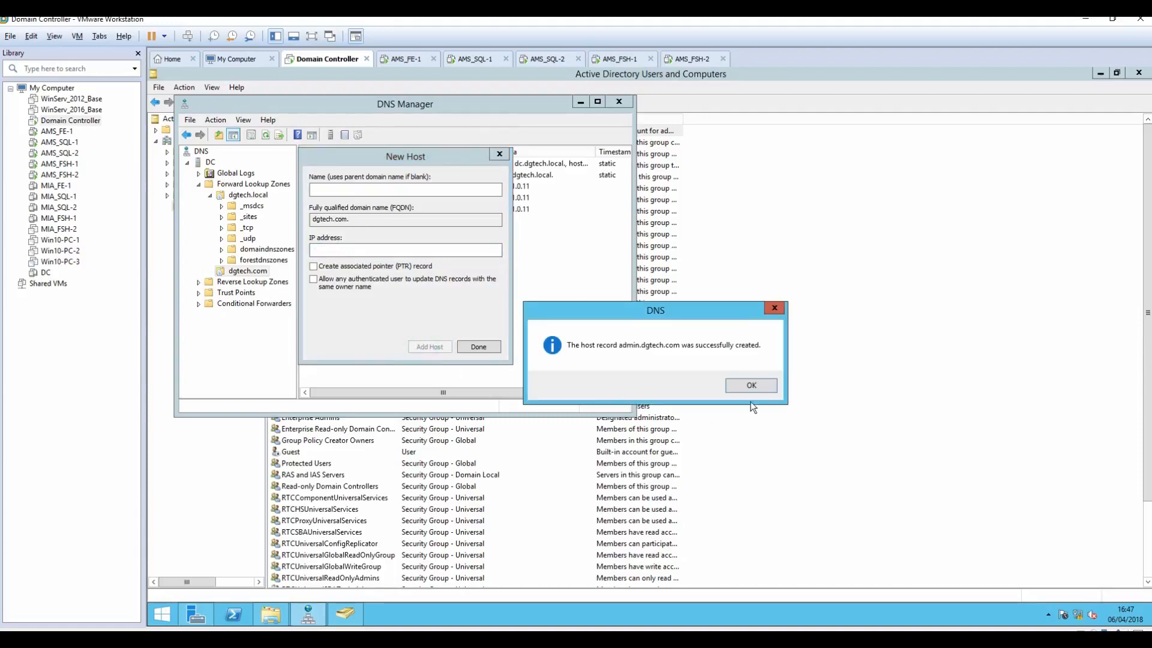
{"action": "left_click", "coordinate": [751, 385]}
{"action": "left_click", "coordinate": [488, 347]}
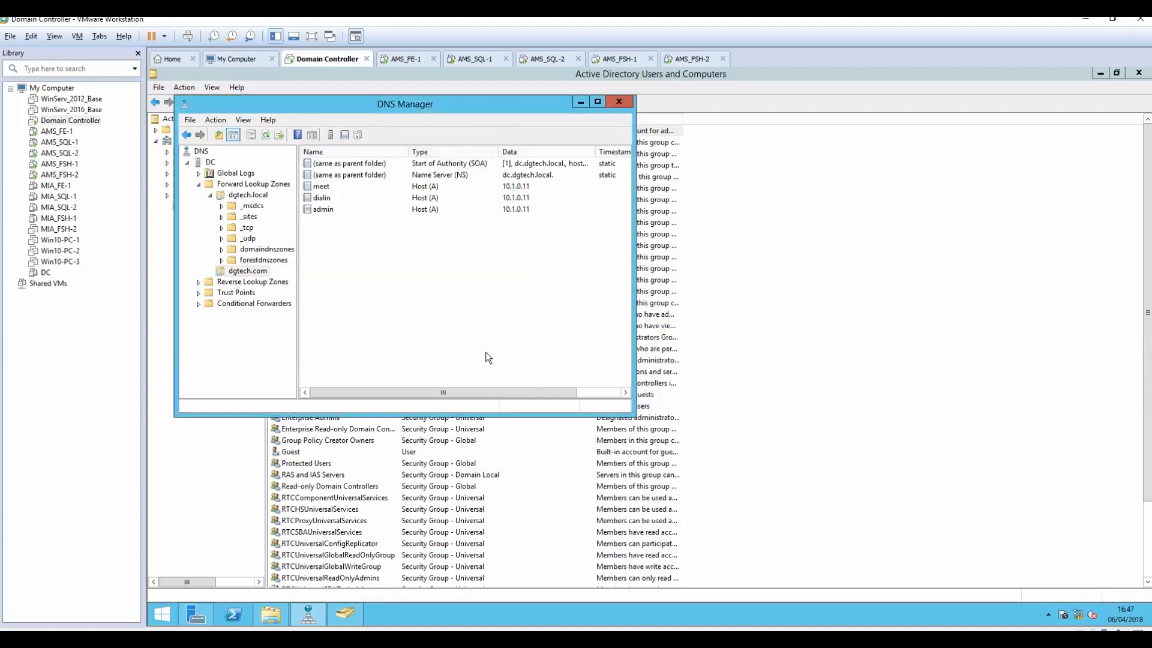
Step: Through New Host, add lyncdiscoverinternal with IP 10.1.0.11, then close the dialog
{"action": "right_click", "coordinate": [322, 259]}
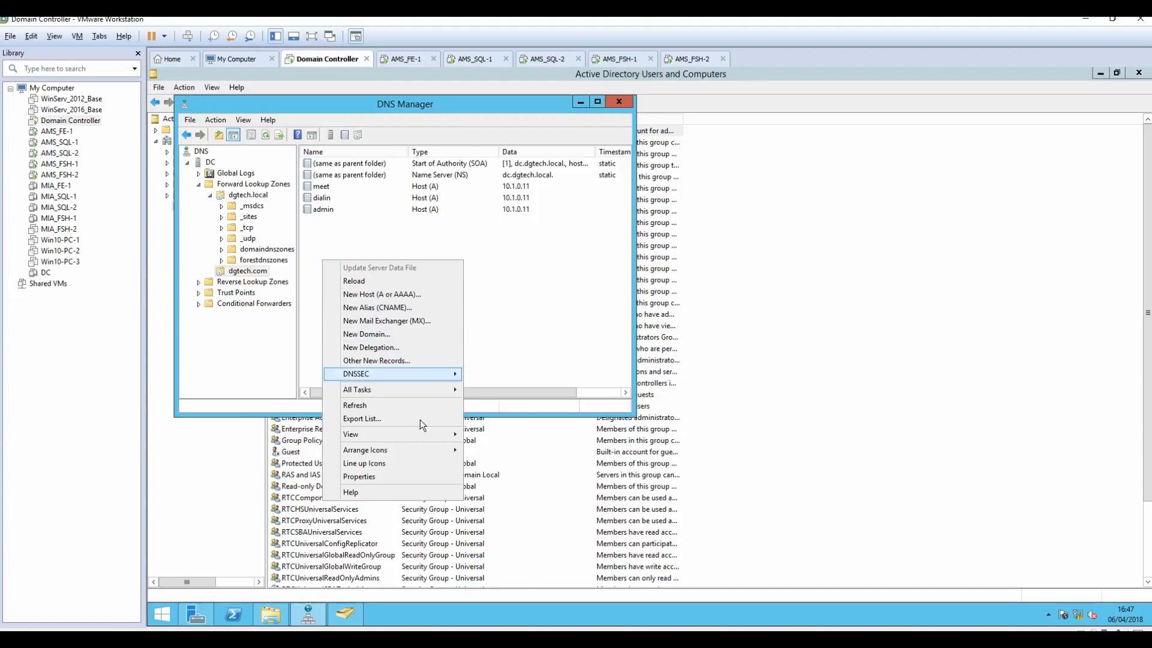
{"action": "left_click", "coordinate": [365, 297]}
{"action": "type", "text": "l"}
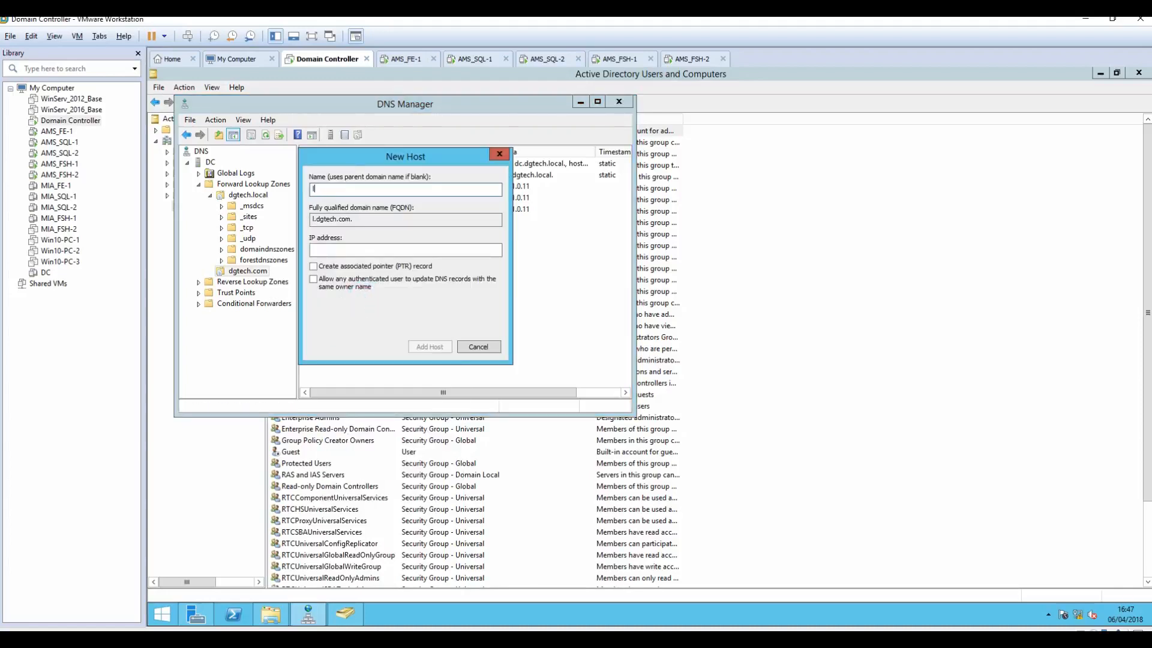
{"action": "type", "text": "yncdiscoverinternal"}
{"action": "key", "text": "Tab"}
{"action": "key", "text": "Tab"}
{"action": "key", "text": "Tab"}
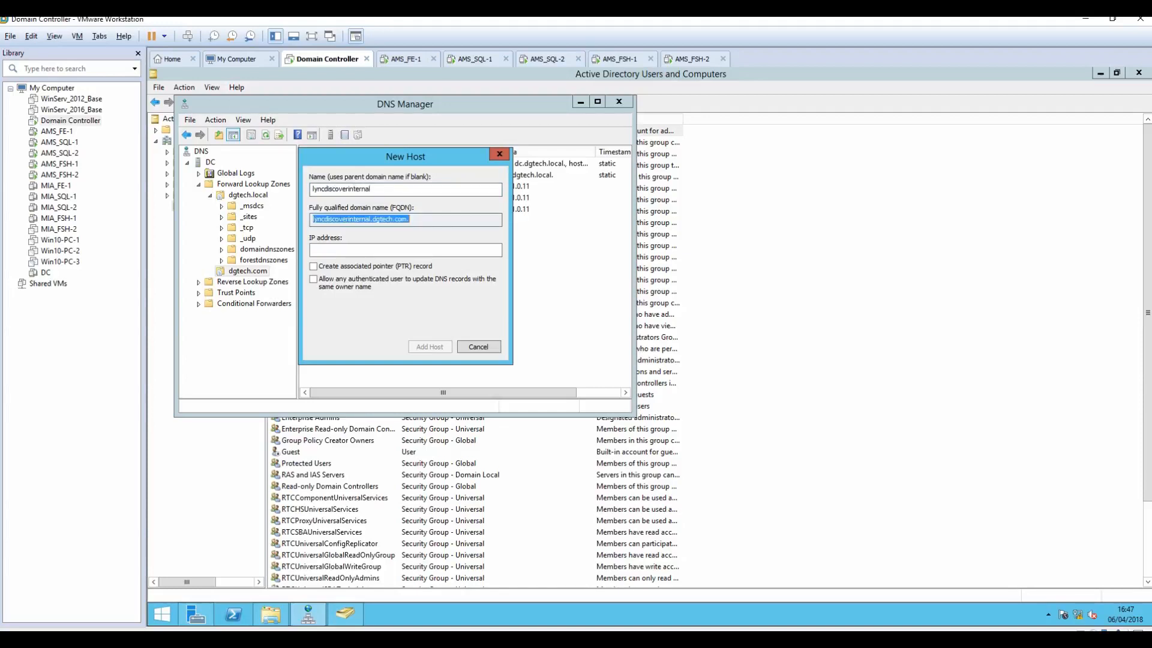
{"action": "key", "text": "shift+Tab"}
{"action": "type", "text": "1"}
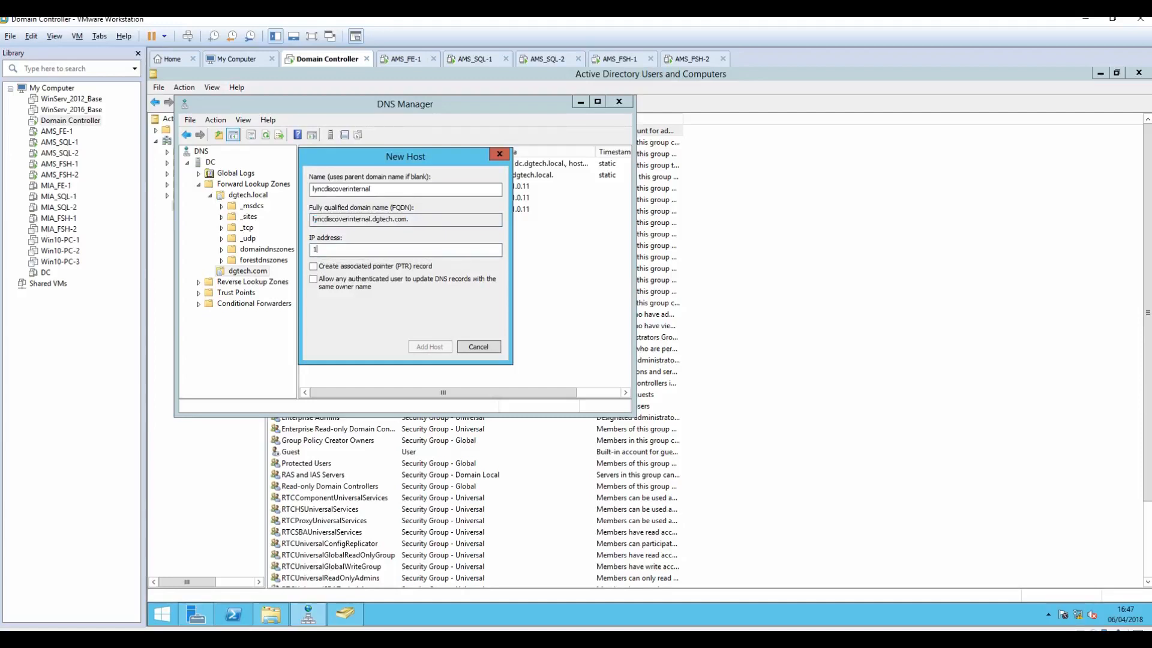
{"action": "type", "text": "0.1.0.11"}
{"action": "left_click", "coordinate": [425, 347]}
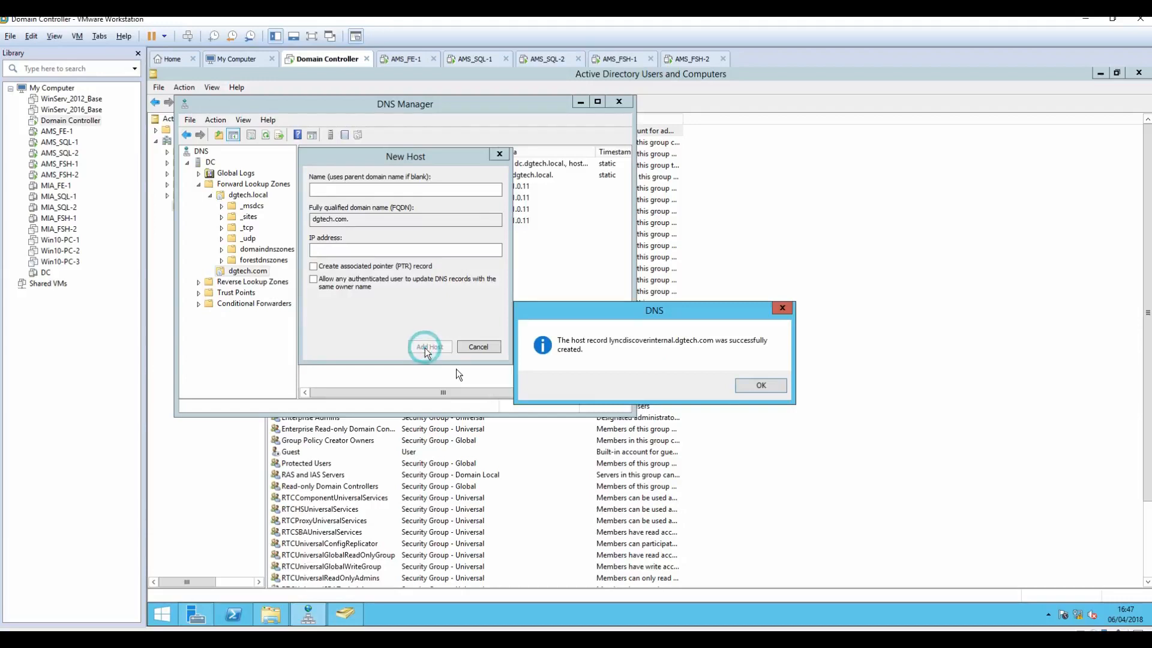
{"action": "left_click", "coordinate": [743, 390]}
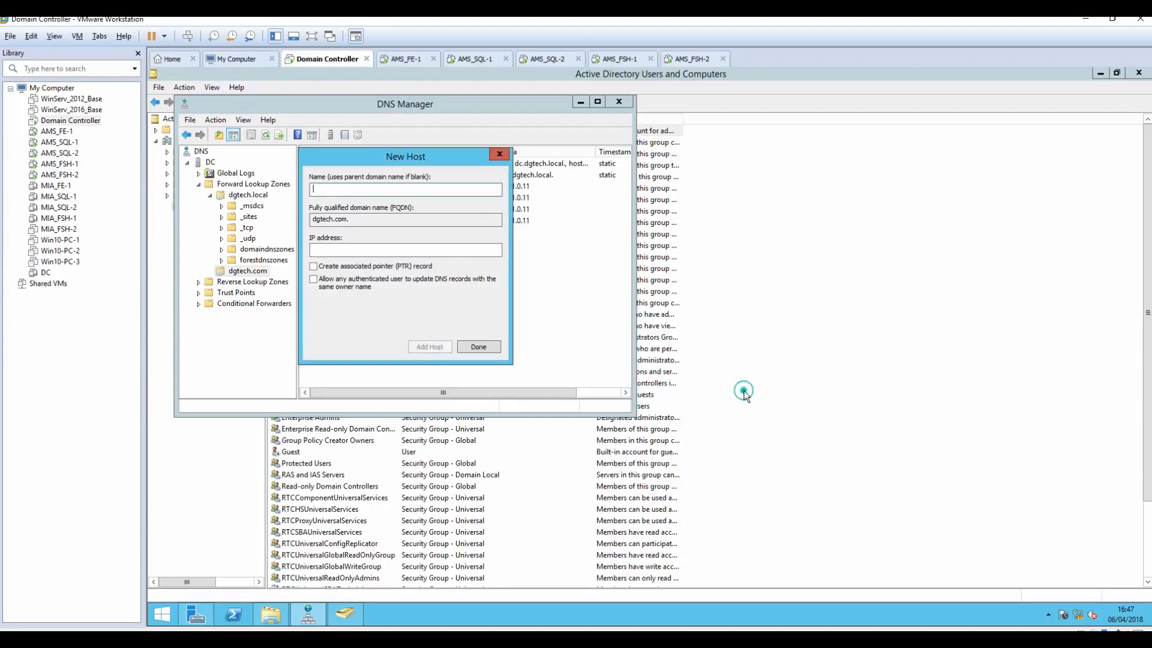
{"action": "left_click", "coordinate": [465, 347]}
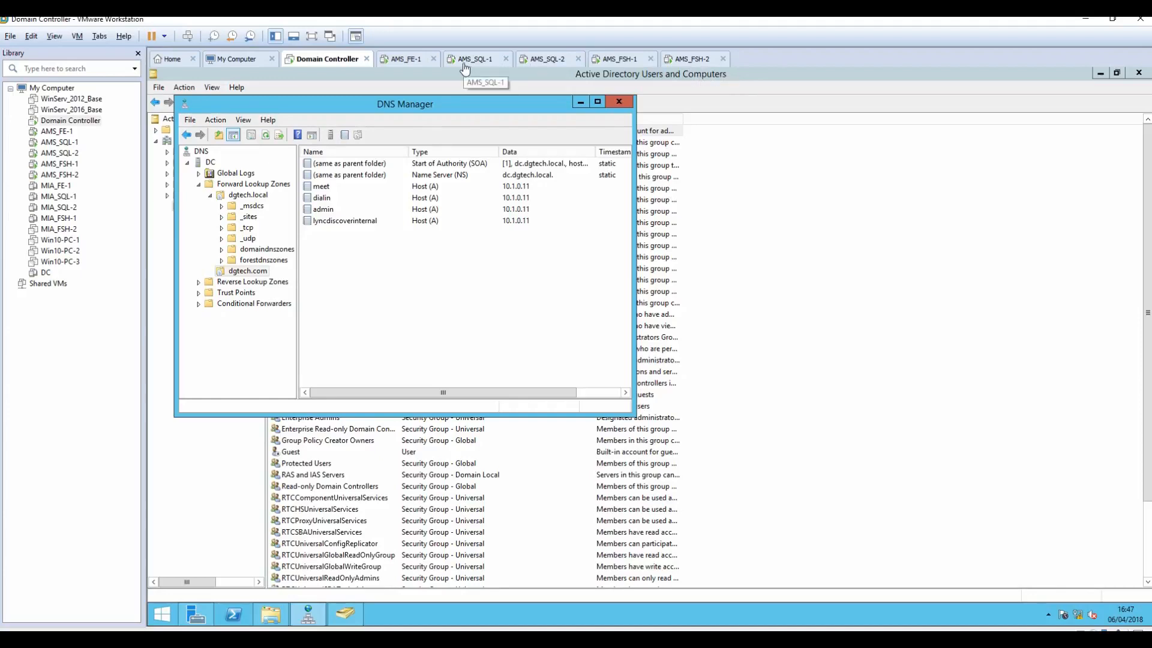
Step: On AMS_FE-1, ping admin.dgtech.com to confirm replies from 10.1.0.11, then minimize the prompt
{"action": "left_click", "coordinate": [388, 63]}
{"action": "left_click", "coordinate": [560, 354]}
{"action": "type", "text": "ping "}
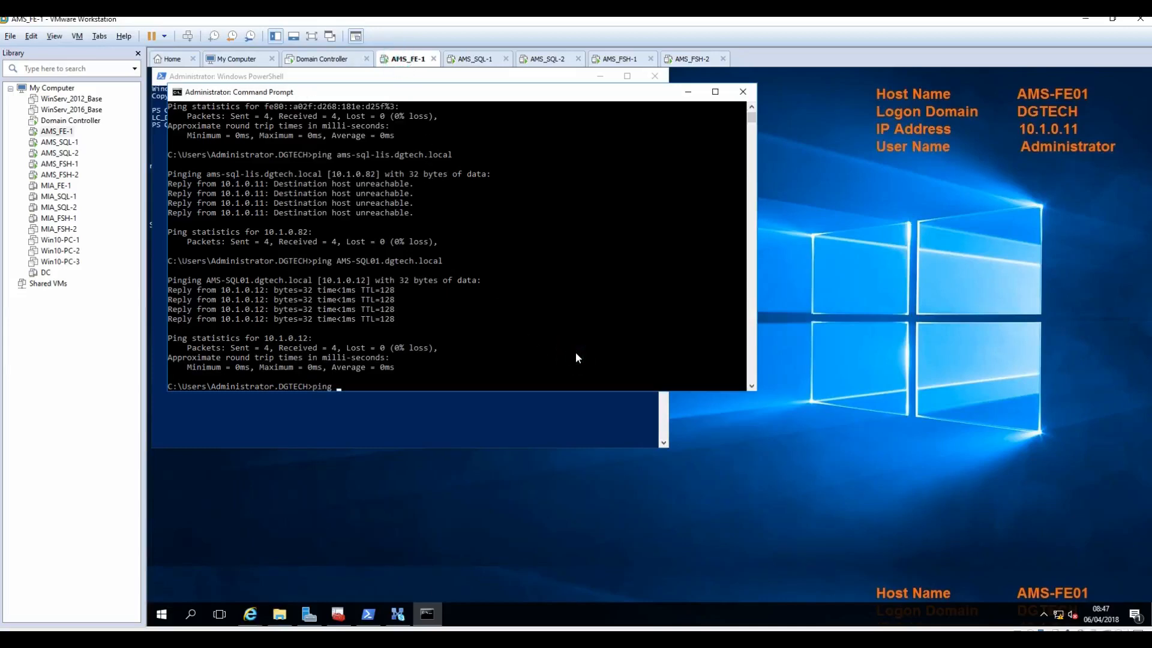
{"action": "type", "text": "admin.dgtech."}
{"action": "type", "text": "com"}
{"action": "key", "text": "Return"}
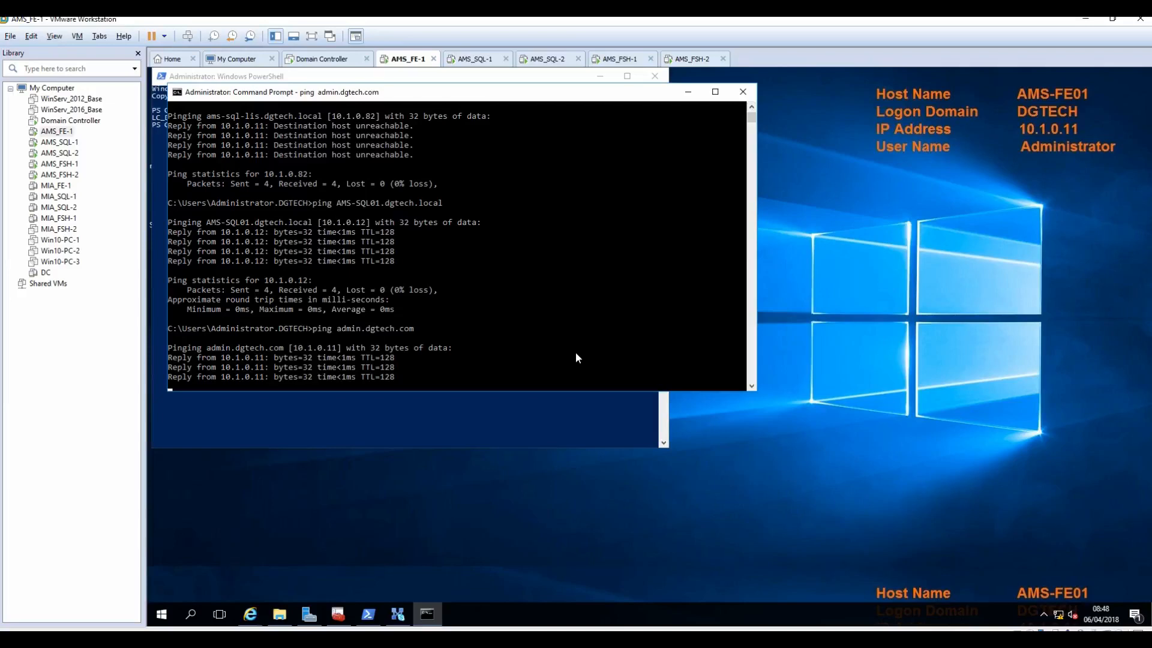
{"action": "left_click", "coordinate": [688, 92]}
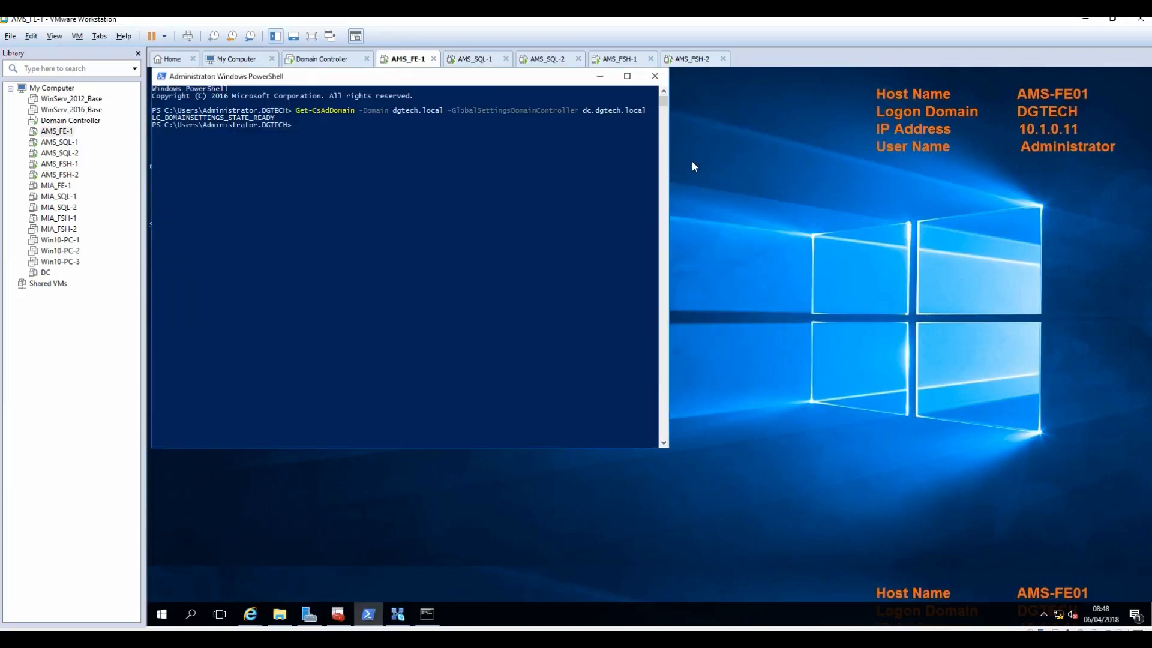
Step: Expand Shared Components and the Front End pools in Topology Builder to show ams-sfb-pool's AMS-FE01.dgtech.local server
{"action": "left_click", "coordinate": [398, 613]}
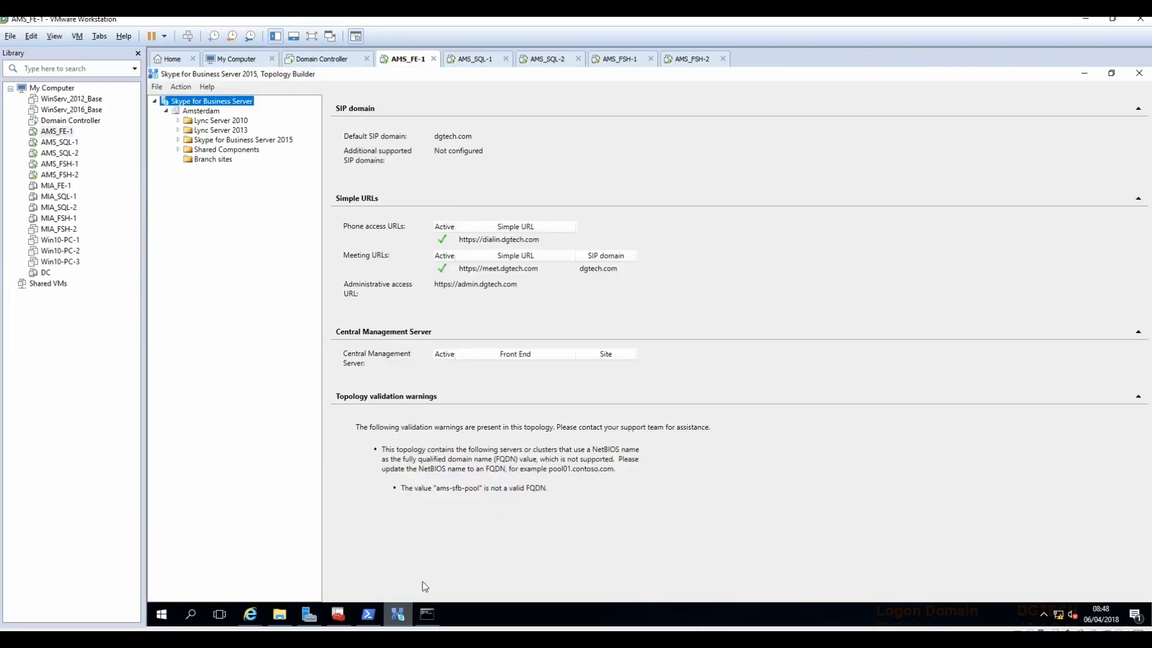
{"action": "left_click", "coordinate": [178, 150]}
{"action": "left_click", "coordinate": [178, 139]}
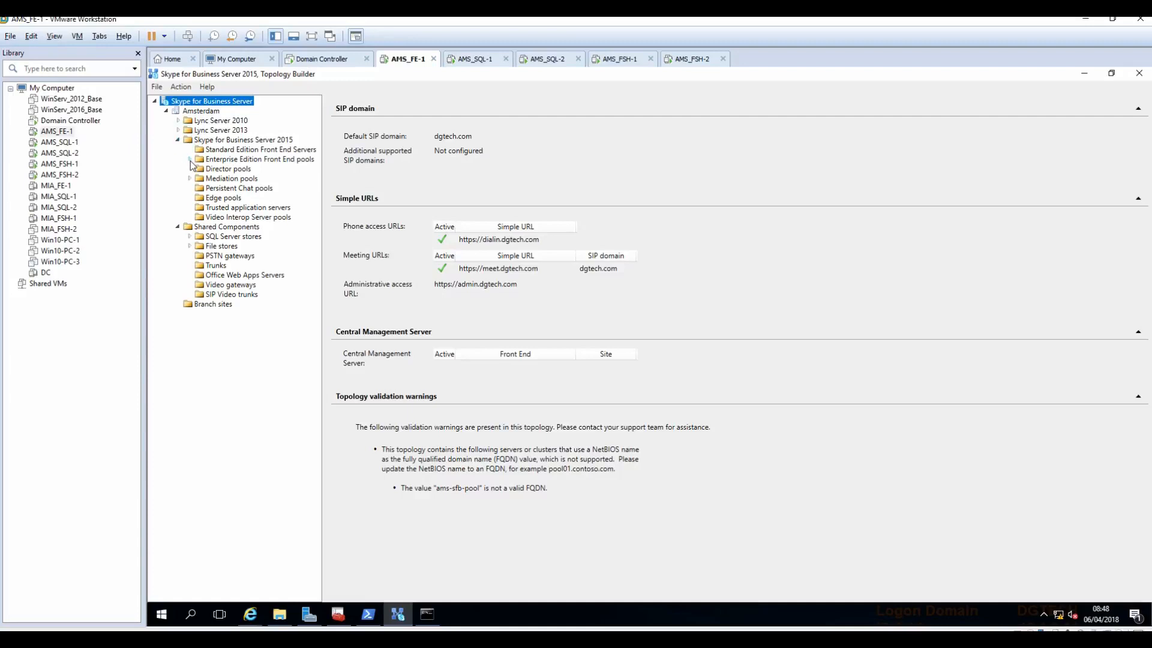
{"action": "left_click", "coordinate": [189, 160]}
{"action": "left_click", "coordinate": [200, 168]}
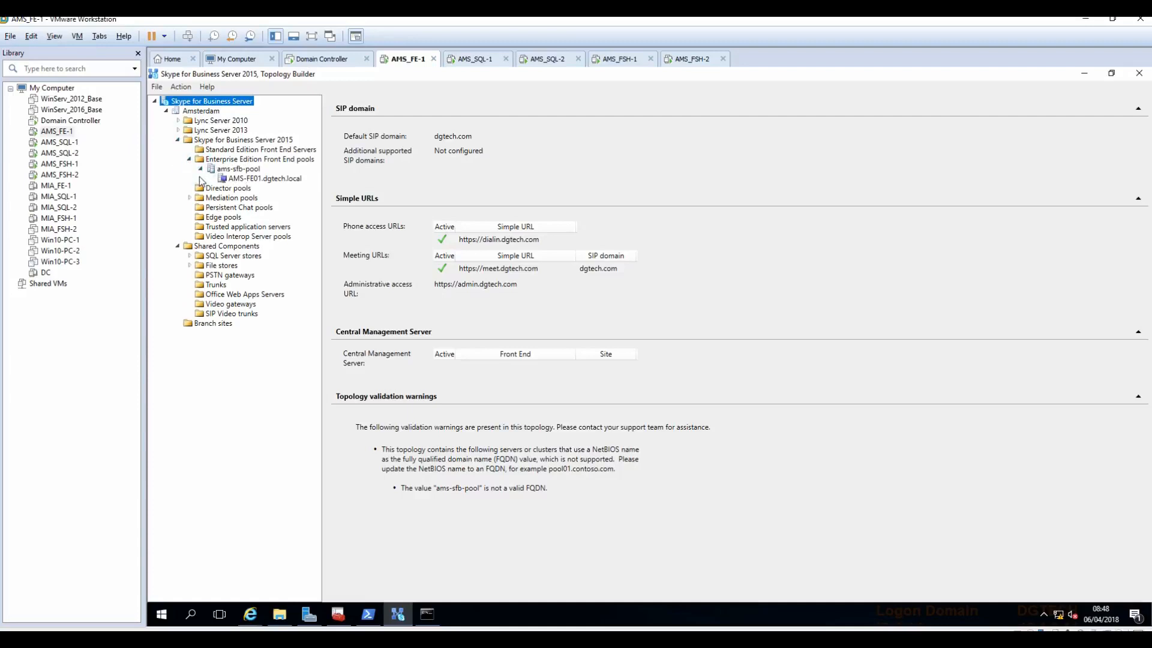
{"action": "left_click", "coordinate": [249, 180]}
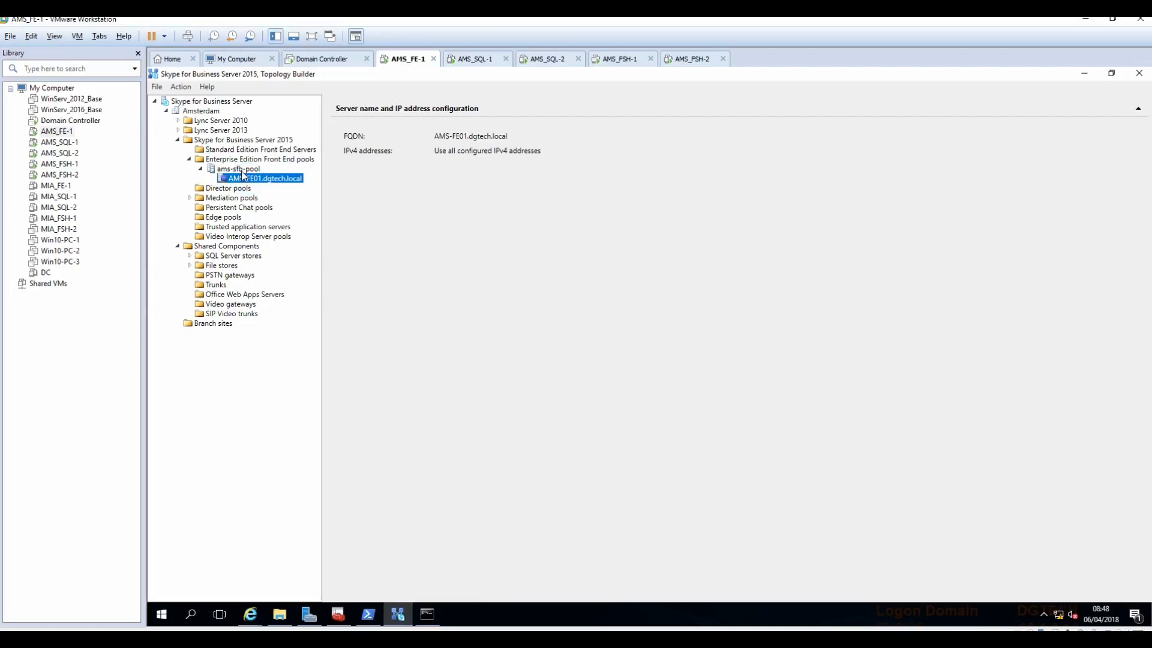
Step: Inspect the ams-sfb-pool details, its file store and AMS-FE01 settings, then restore down the window
{"action": "right_click", "coordinate": [241, 171]}
{"action": "left_click", "coordinate": [207, 407]}
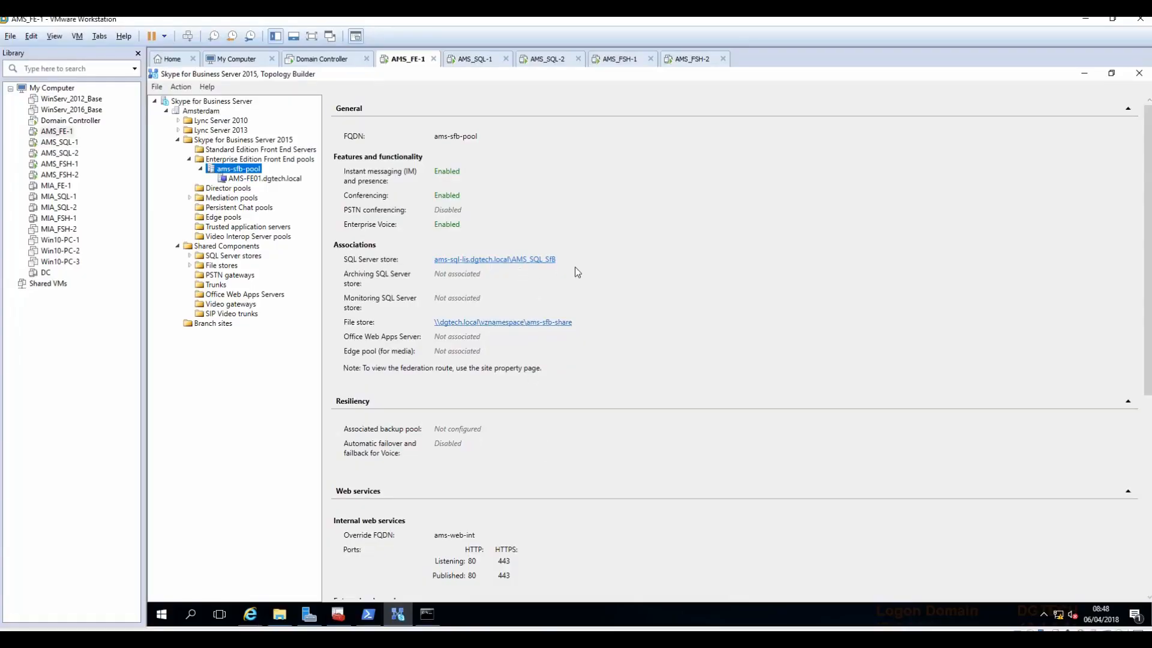
{"action": "left_click", "coordinate": [530, 325]}
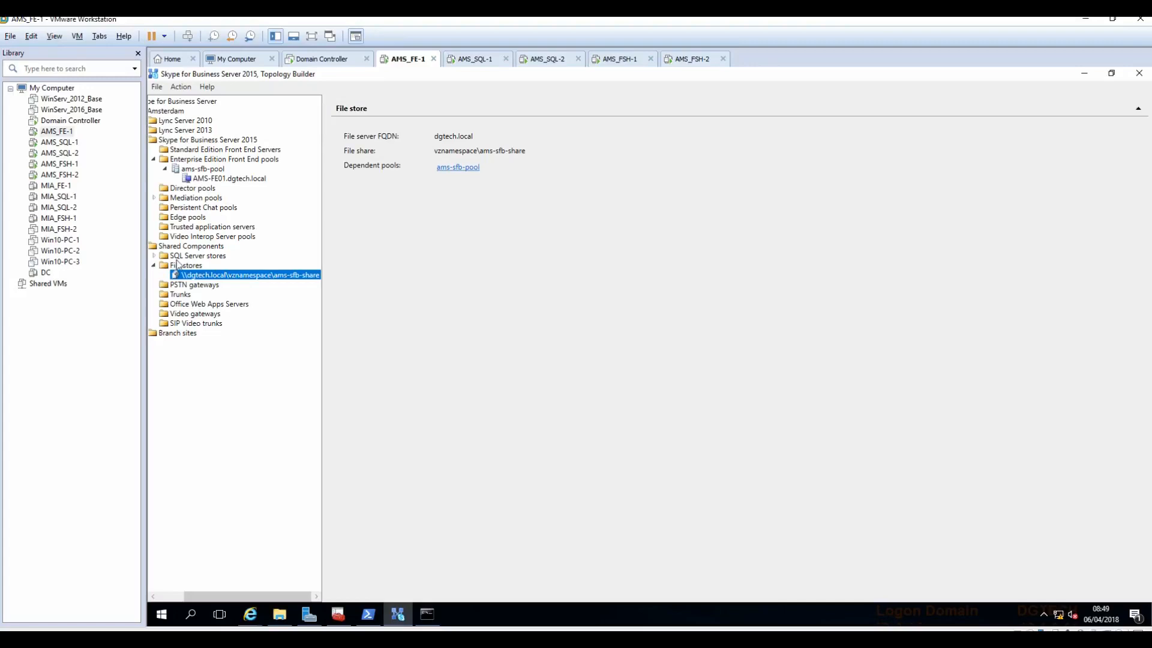
{"action": "left_click", "coordinate": [210, 180]}
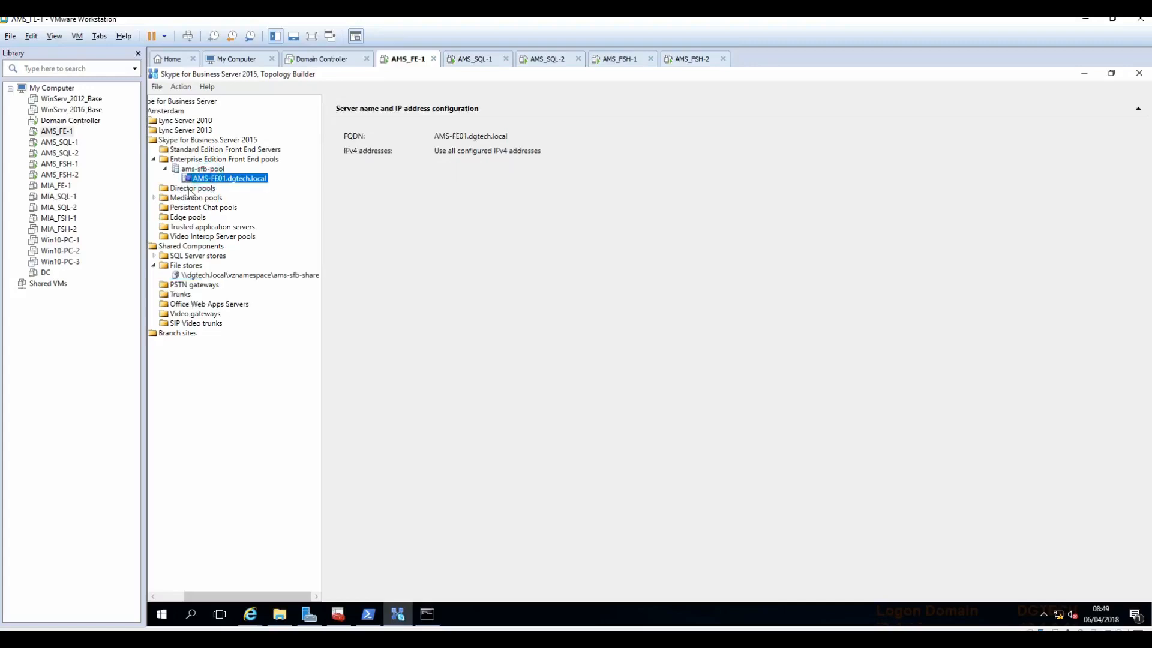
{"action": "left_click_drag", "start_coordinate": [269, 597], "coordinate": [189, 588]}
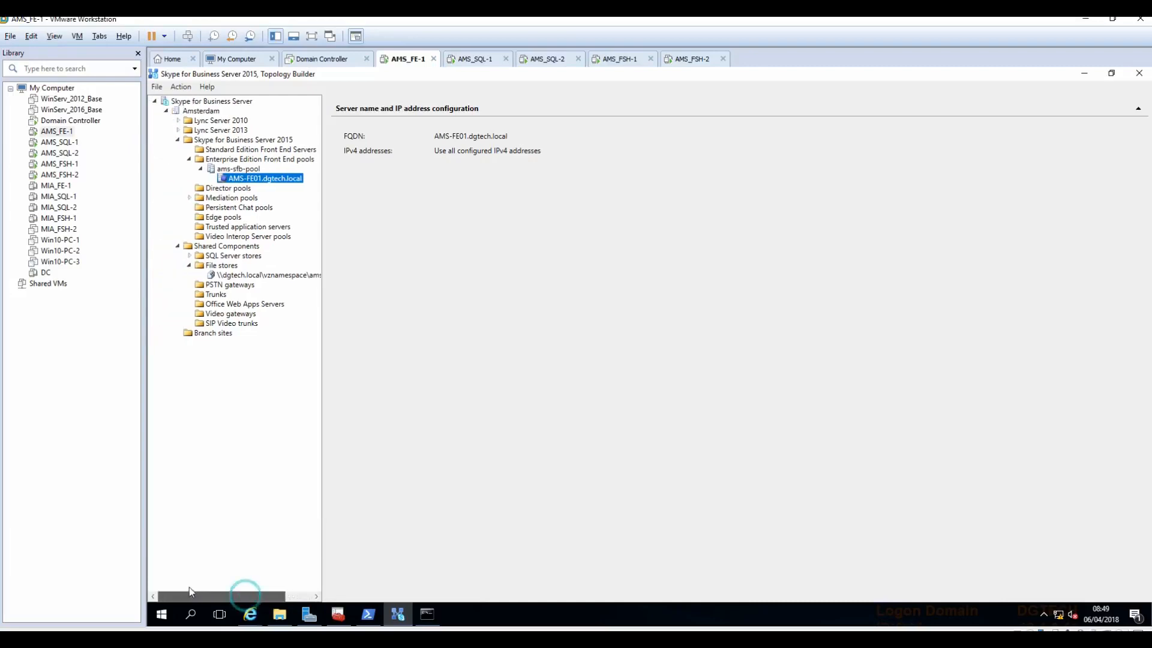
{"action": "left_click", "coordinate": [1111, 73]}
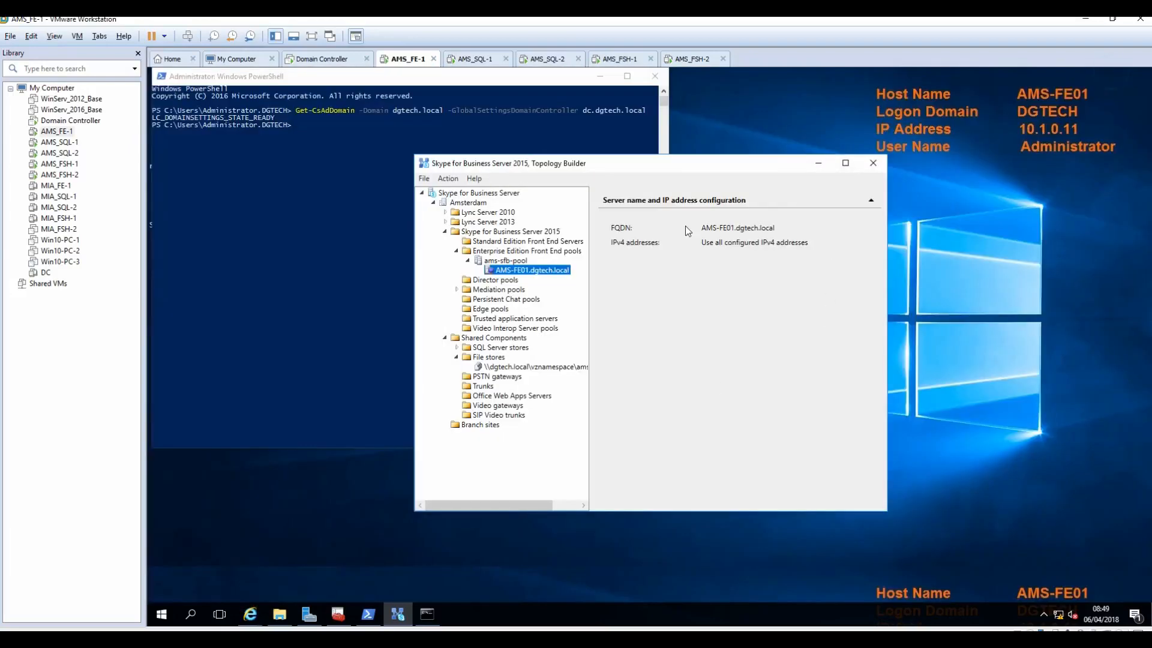
Step: Start Publish Topology from the root node, keeping ams-sfb-pool Amsterdam as Central Management Server
{"action": "left_click", "coordinate": [463, 193]}
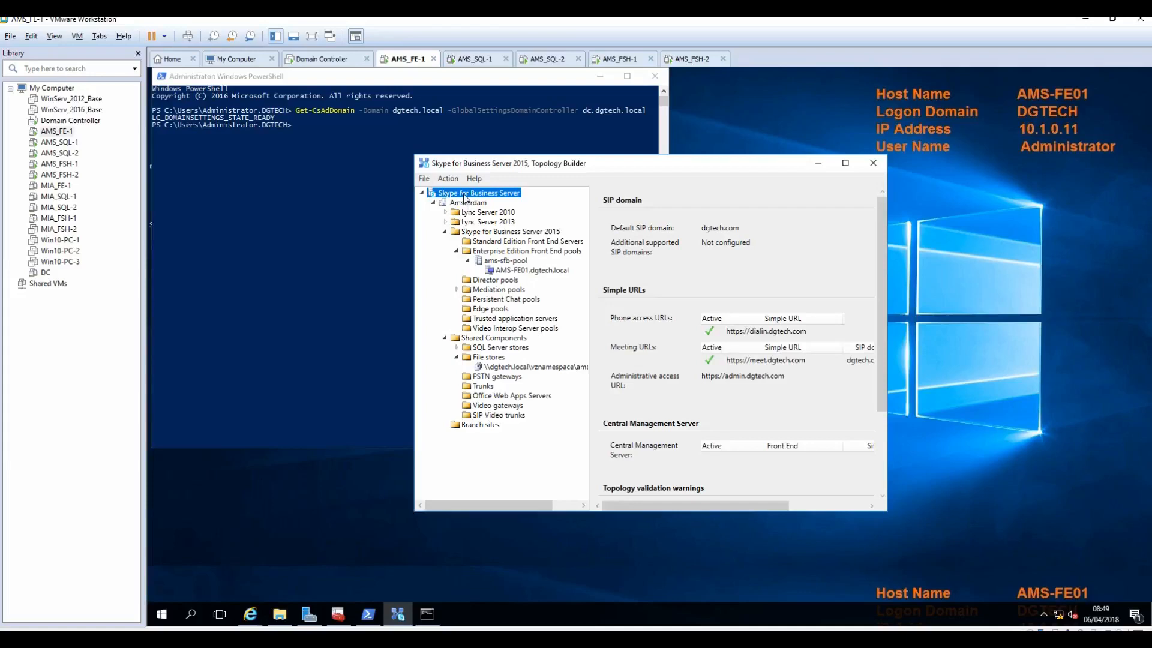
{"action": "right_click", "coordinate": [503, 196]}
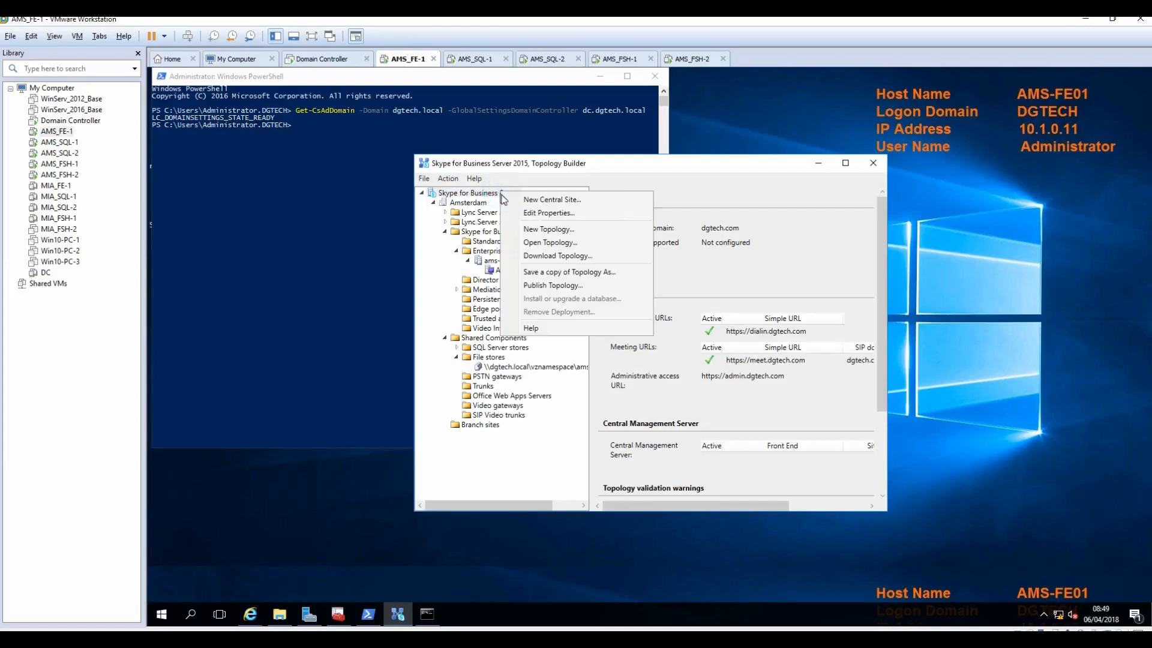
{"action": "left_click", "coordinate": [553, 285]}
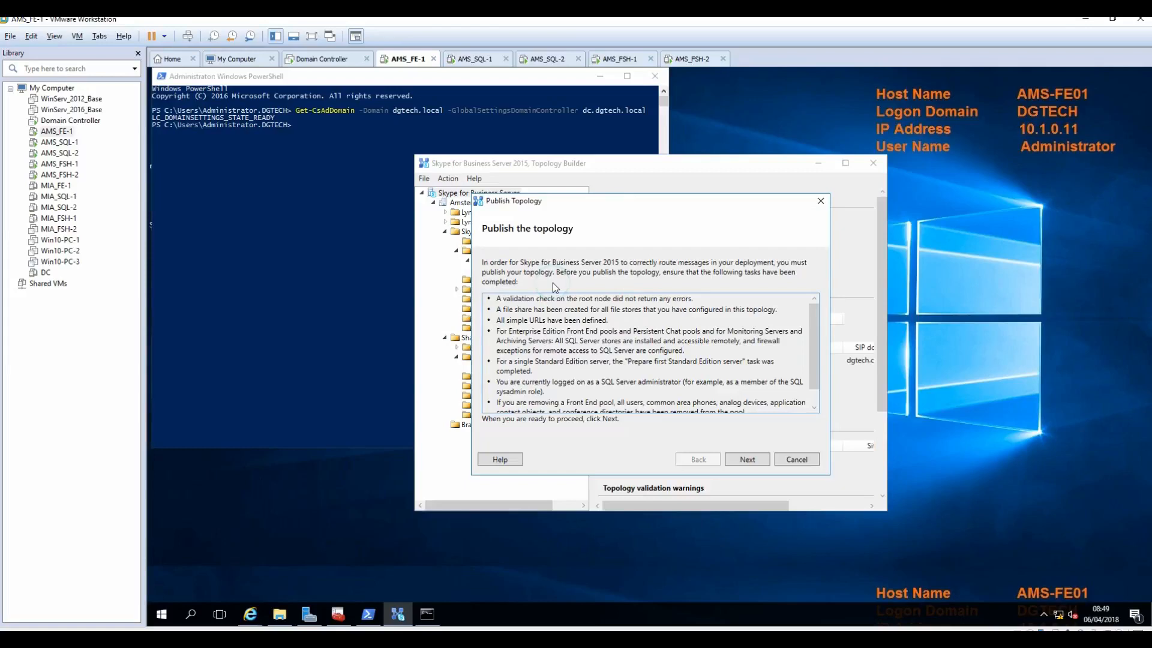
{"action": "left_click", "coordinate": [751, 463]}
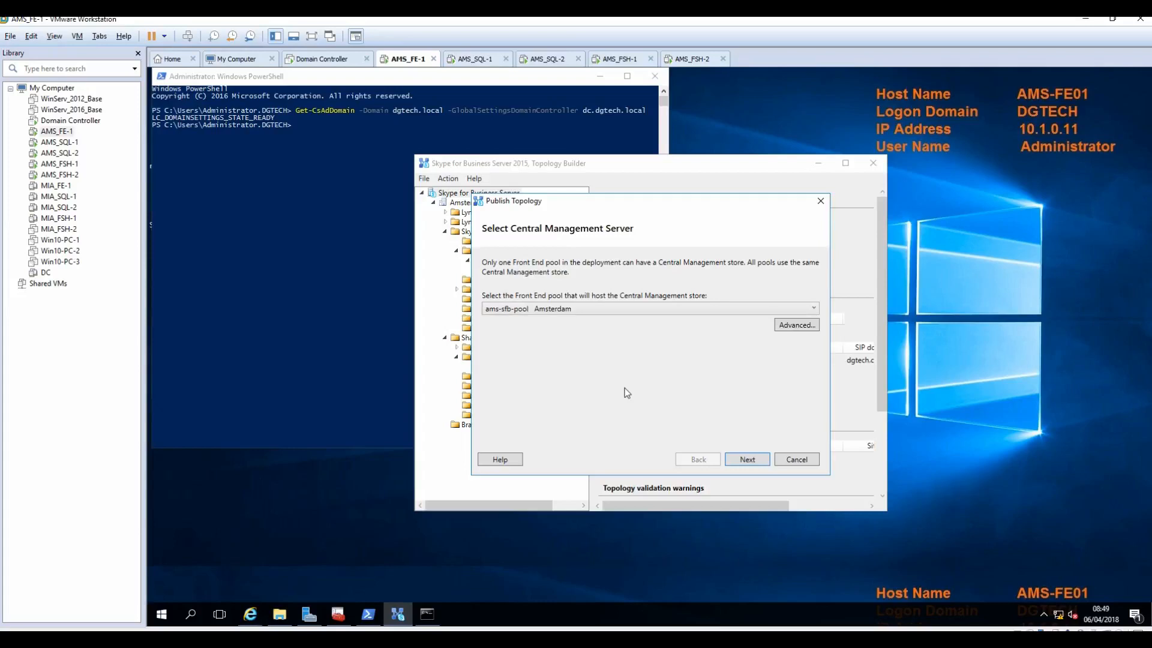
{"action": "left_click", "coordinate": [746, 460]}
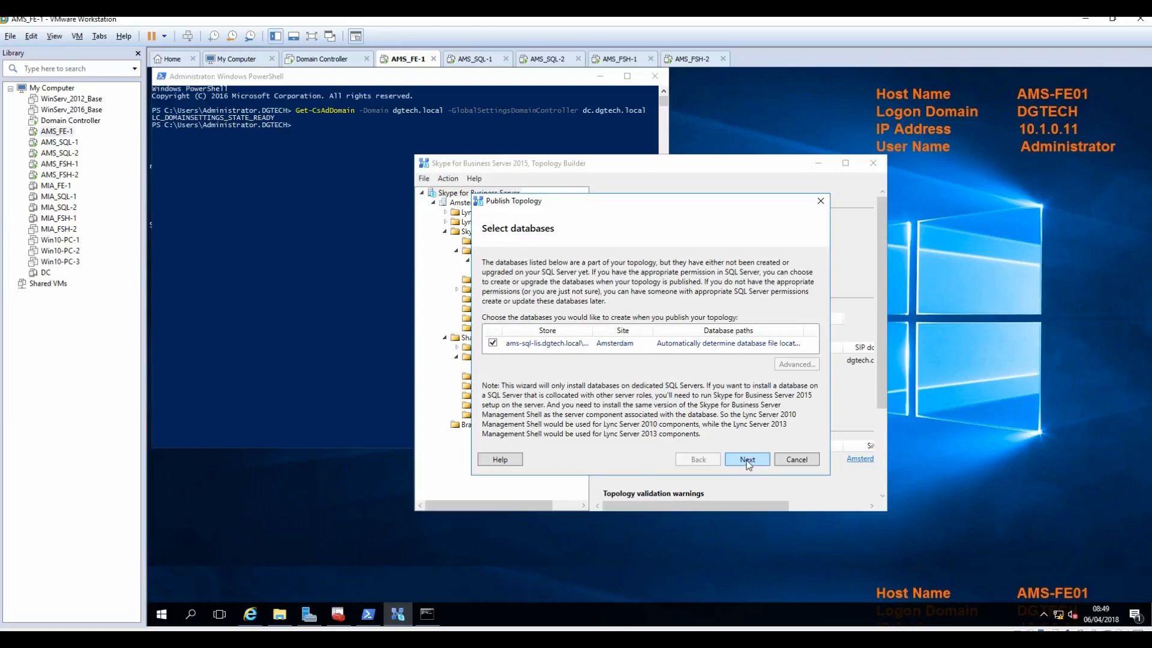
Step: Publish with the ams-sql-lis.dgtech.local database, review the warning steps, and open the NextSteps to-do list
{"action": "left_click", "coordinate": [746, 460]}
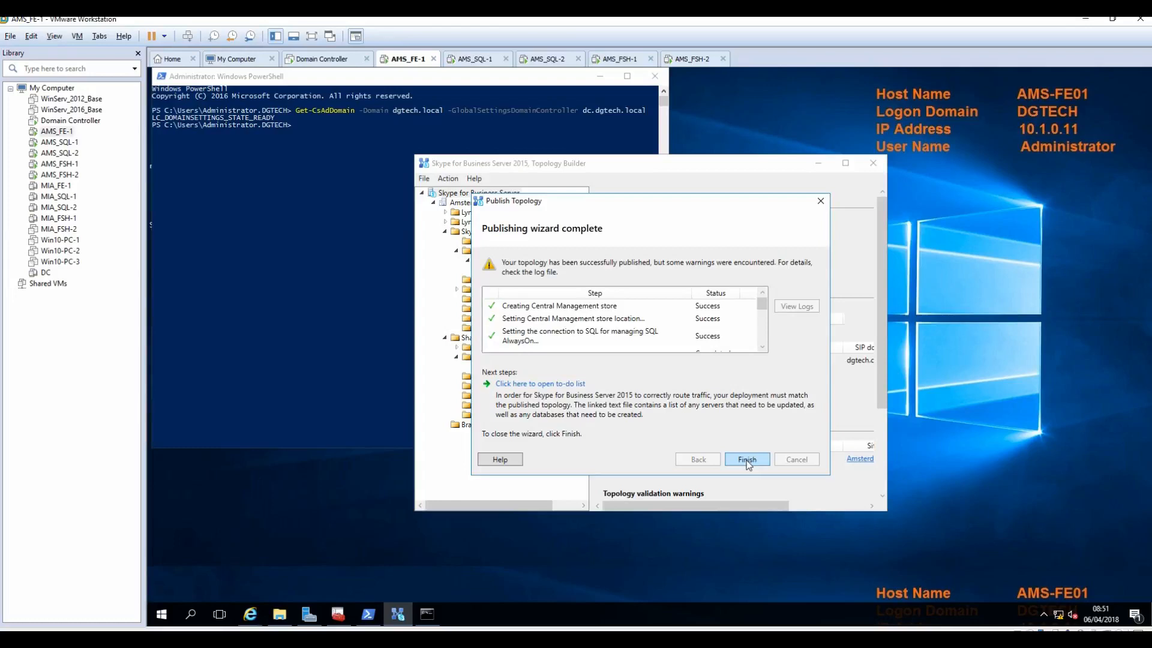
{"action": "left_click_drag", "start_coordinate": [763, 310], "coordinate": [764, 336]}
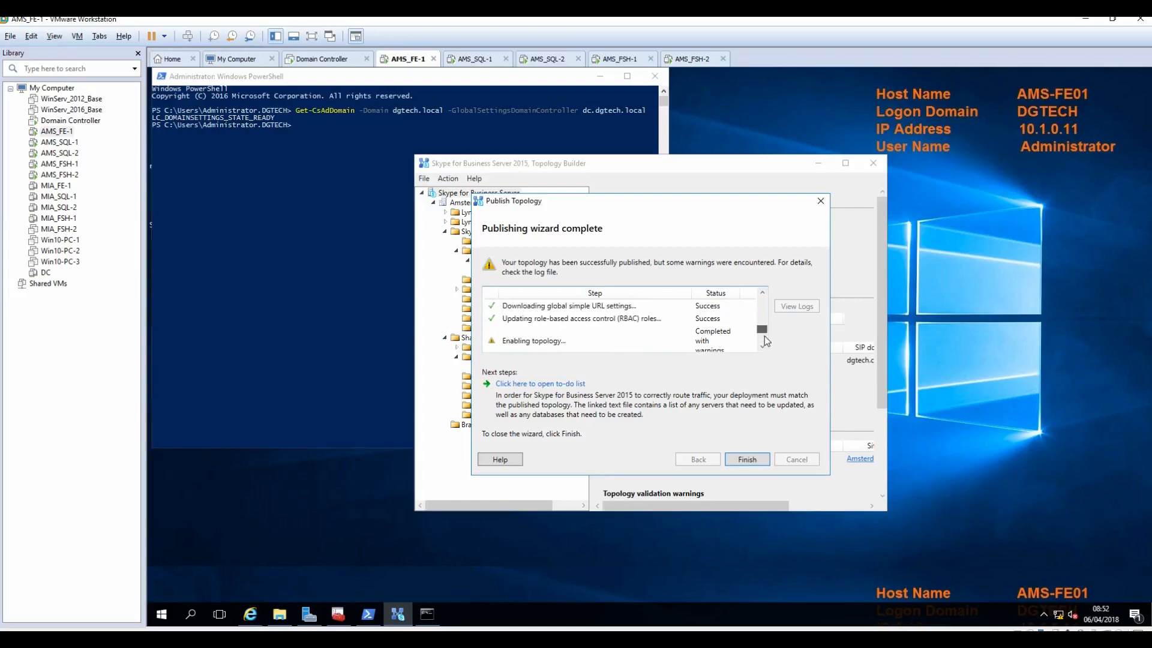
{"action": "left_click", "coordinate": [566, 384]}
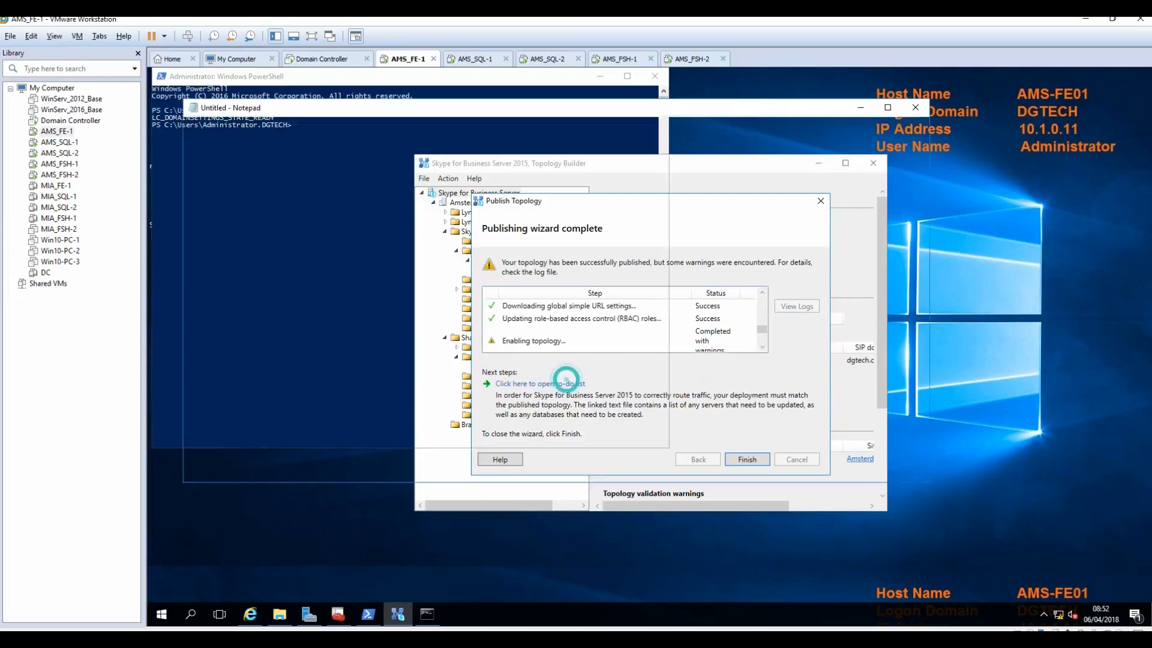
{"action": "left_click", "coordinate": [914, 108]}
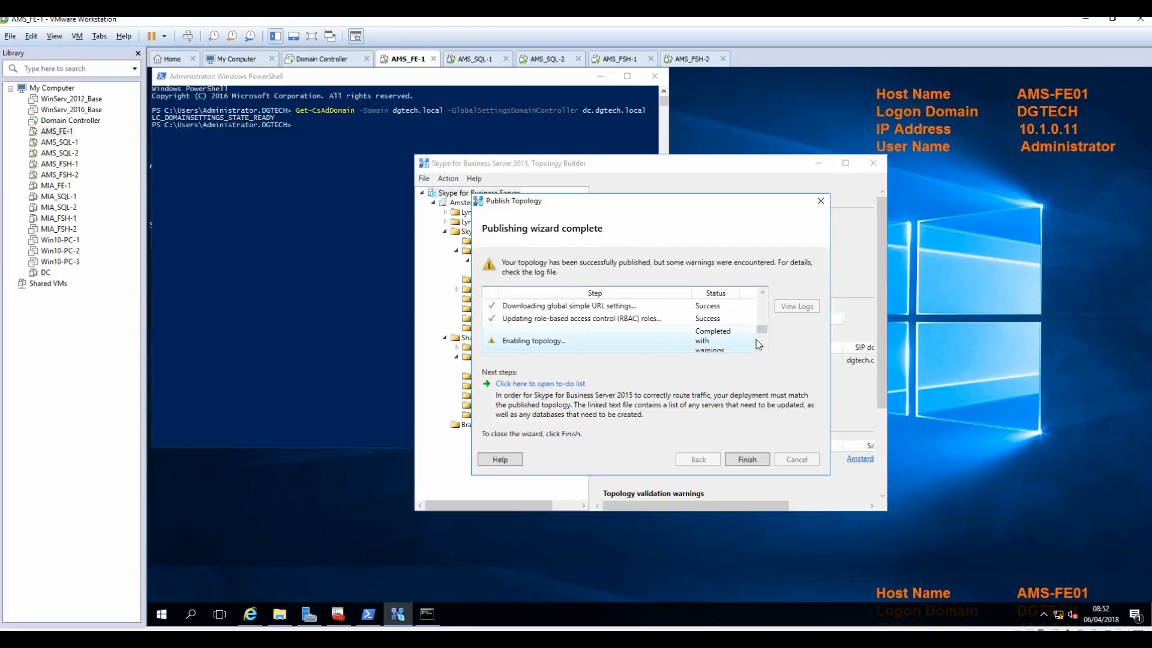
{"action": "left_click", "coordinate": [762, 330]}
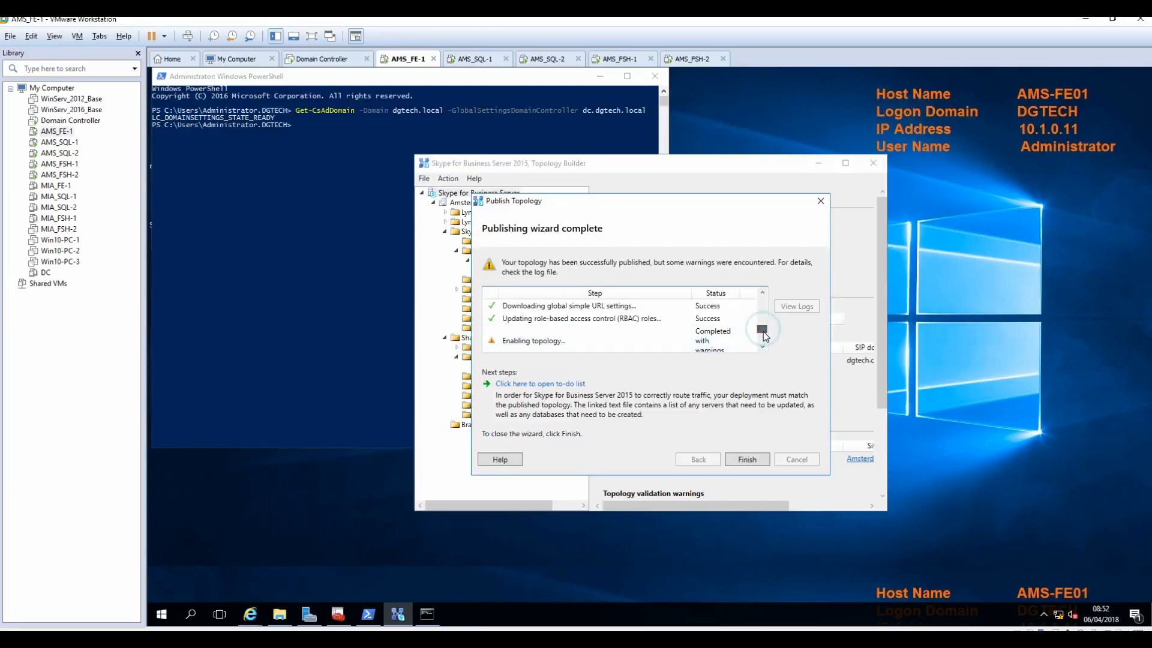
{"action": "left_click_drag", "start_coordinate": [762, 329], "coordinate": [767, 307]}
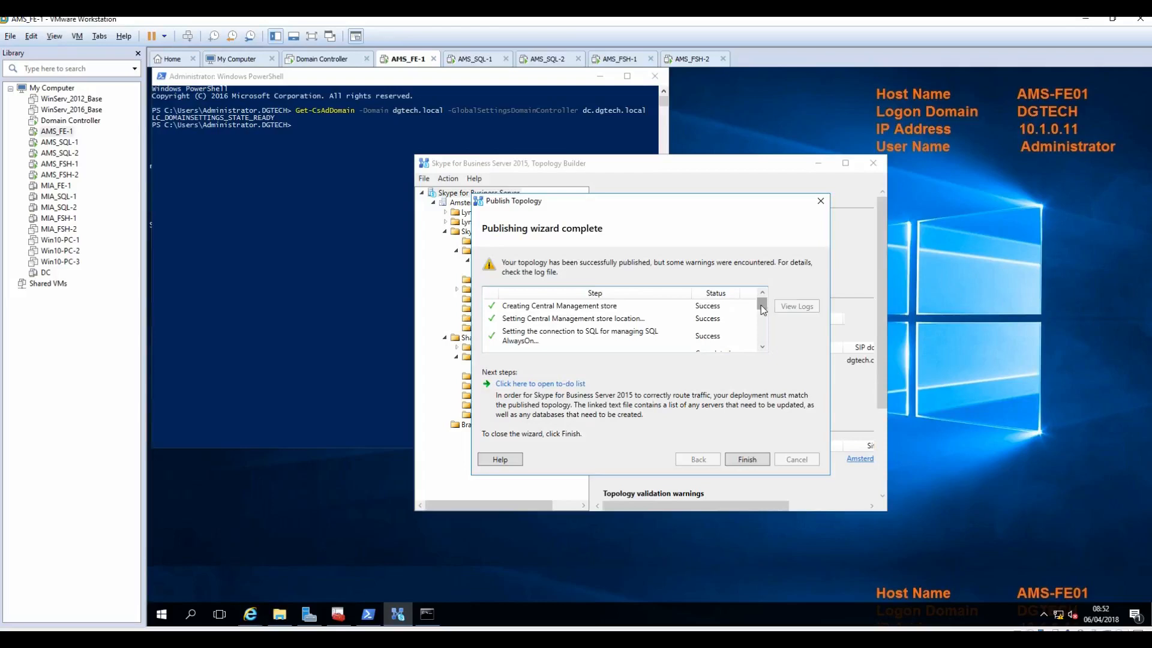
{"action": "left_click_drag", "start_coordinate": [762, 304], "coordinate": [761, 346]}
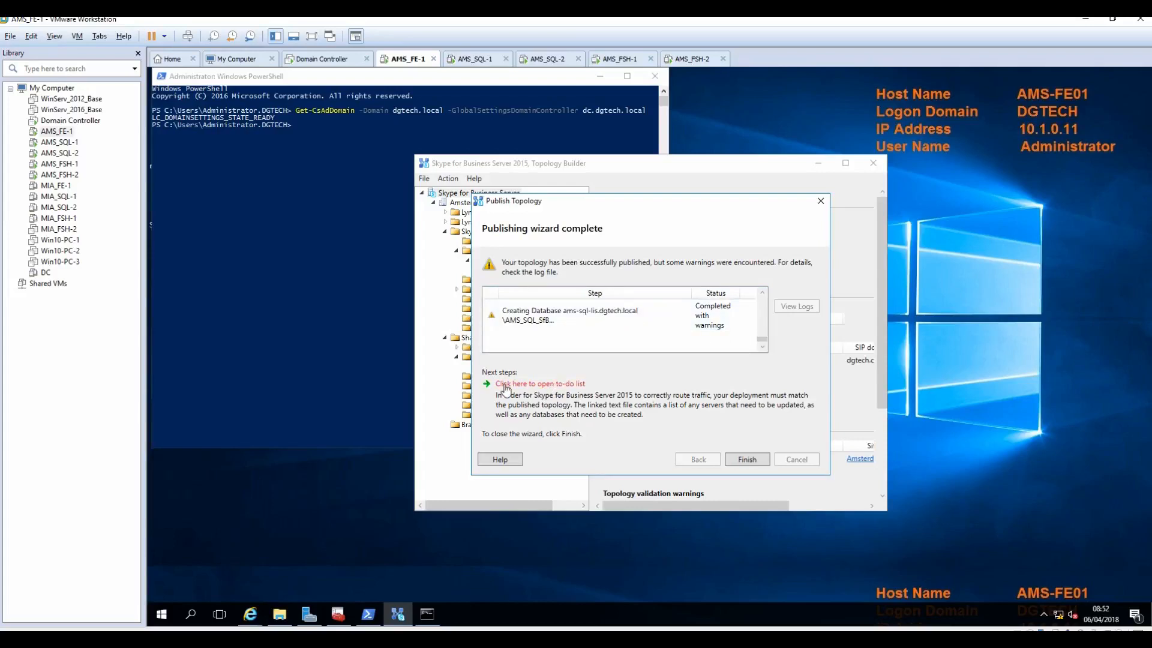
{"action": "left_click", "coordinate": [557, 390]}
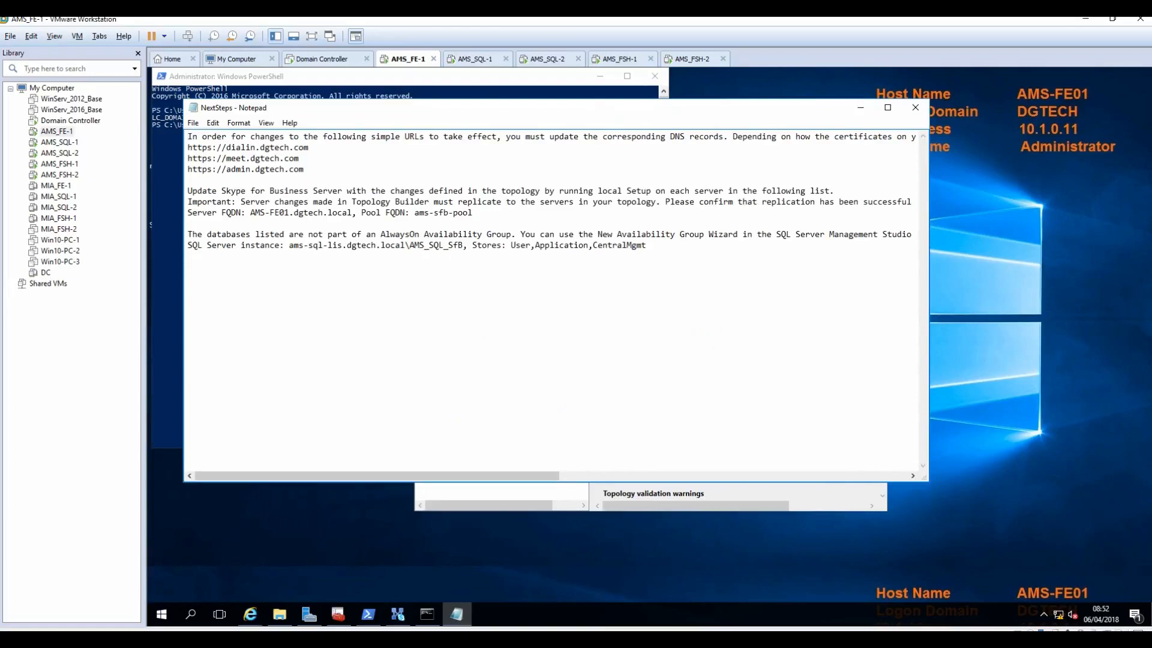
Step: Highlight the NextSteps notes on DNS simple URLs and running Setup on each server
{"action": "left_click_drag", "start_coordinate": [304, 170], "coordinate": [188, 137]}
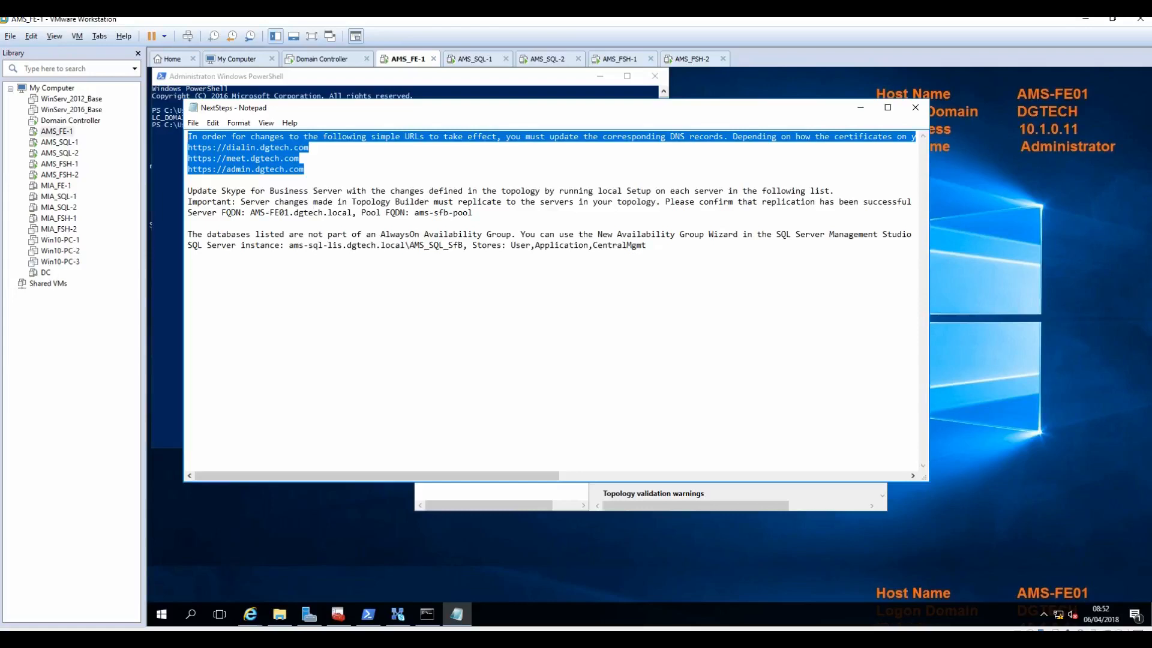
{"action": "left_click_drag", "start_coordinate": [648, 246], "coordinate": [636, 245]}
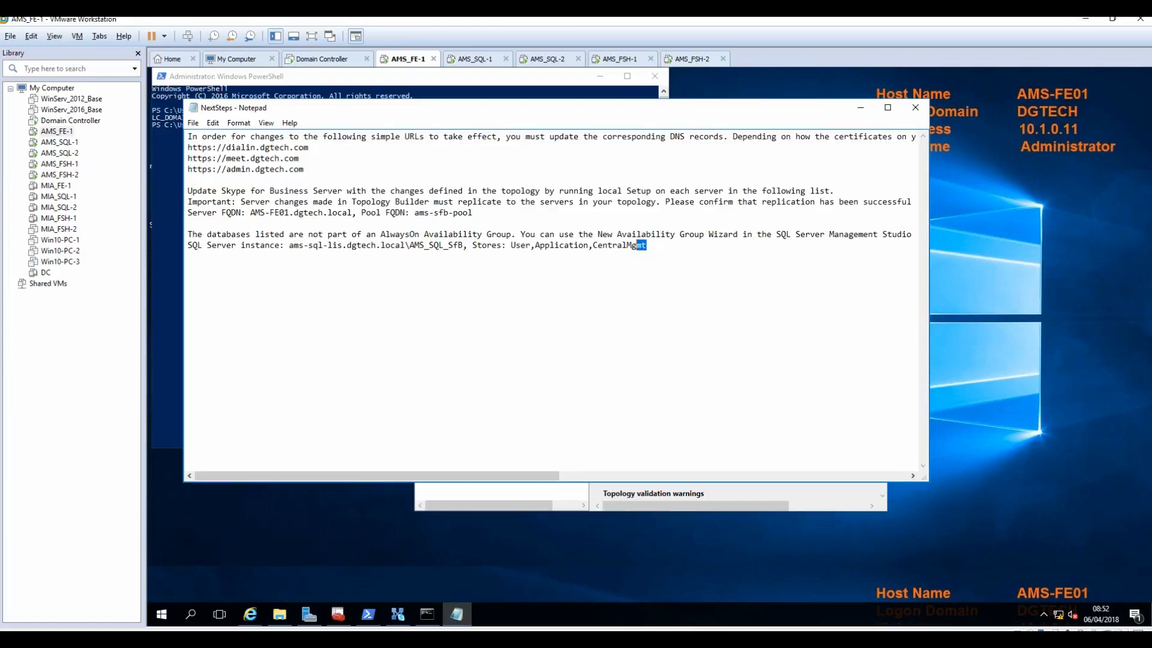
{"action": "left_click_drag", "start_coordinate": [193, 190], "coordinate": [454, 190]}
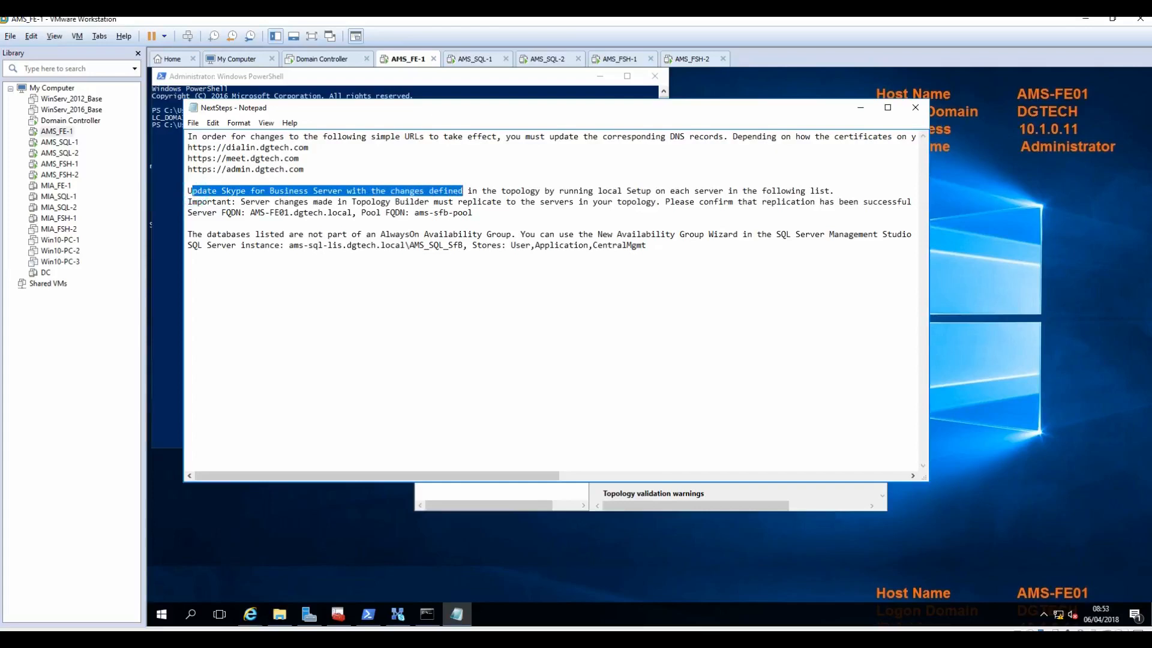
{"action": "left_click_drag", "start_coordinate": [593, 191], "coordinate": [829, 190]}
Step: Highlight the AlwaysOn Availability Group database note, minimize Notepad, and finish the publishing wizard
{"action": "mouse_move", "coordinate": [188, 234]}
{"action": "left_mouse_down"}
{"action": "mouse_move", "coordinate": [647, 245]}
{"action": "mouse_move", "coordinate": [187, 256]}
{"action": "left_mouse_up"}
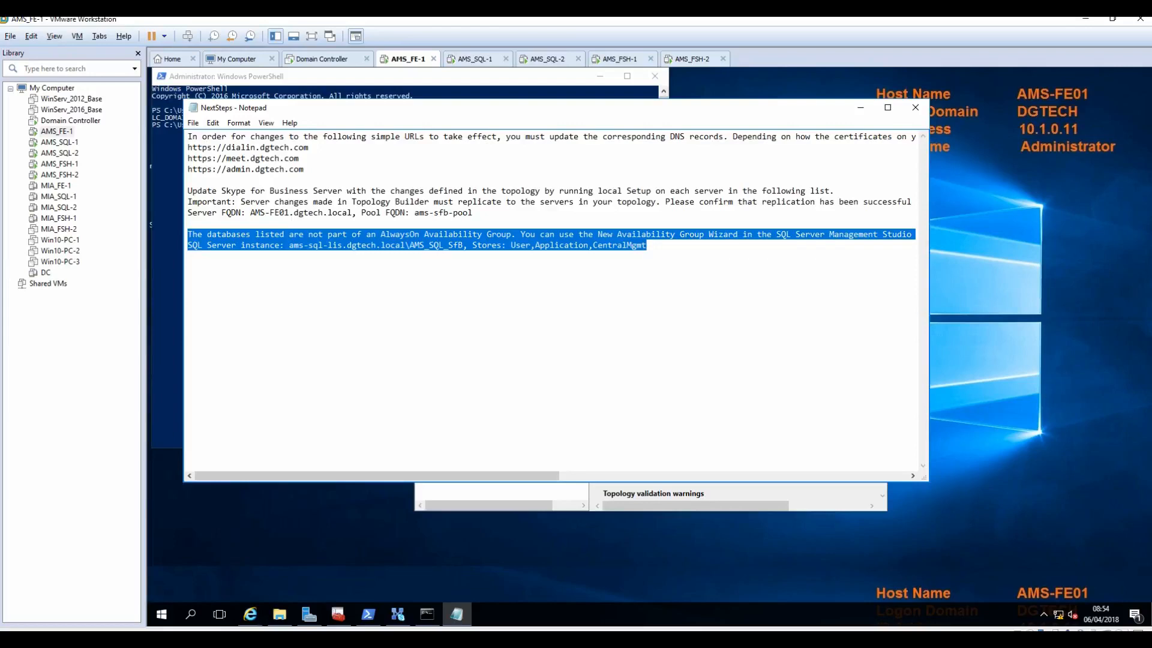
{"action": "left_click", "coordinate": [607, 234]}
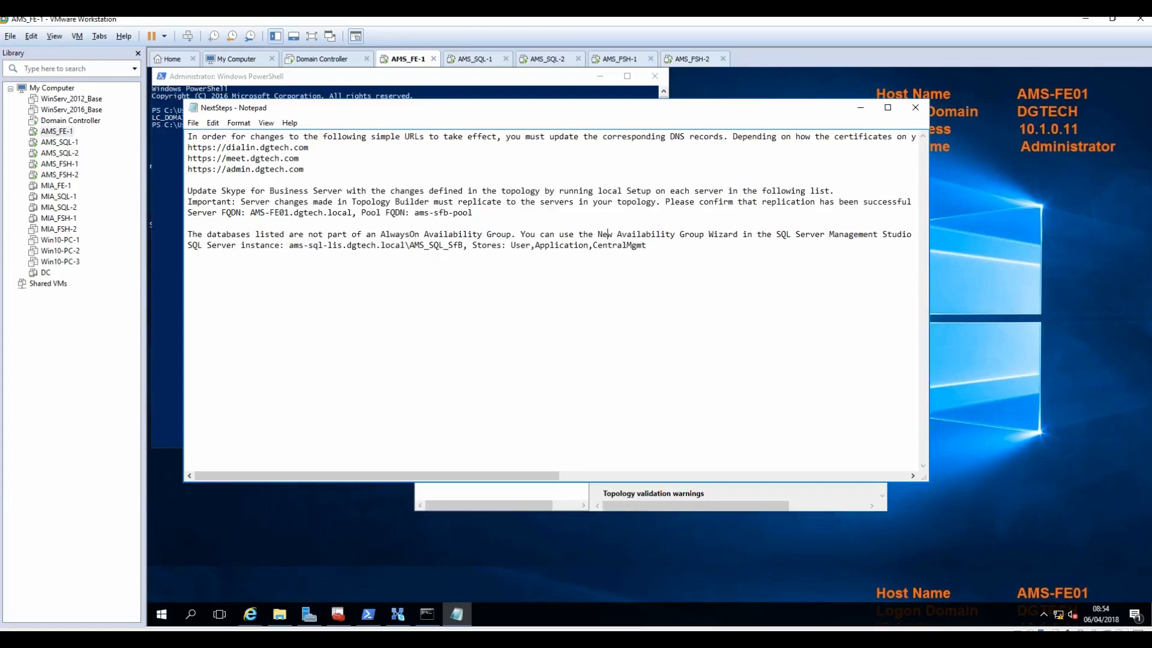
{"action": "left_click_drag", "start_coordinate": [606, 234], "coordinate": [646, 245]}
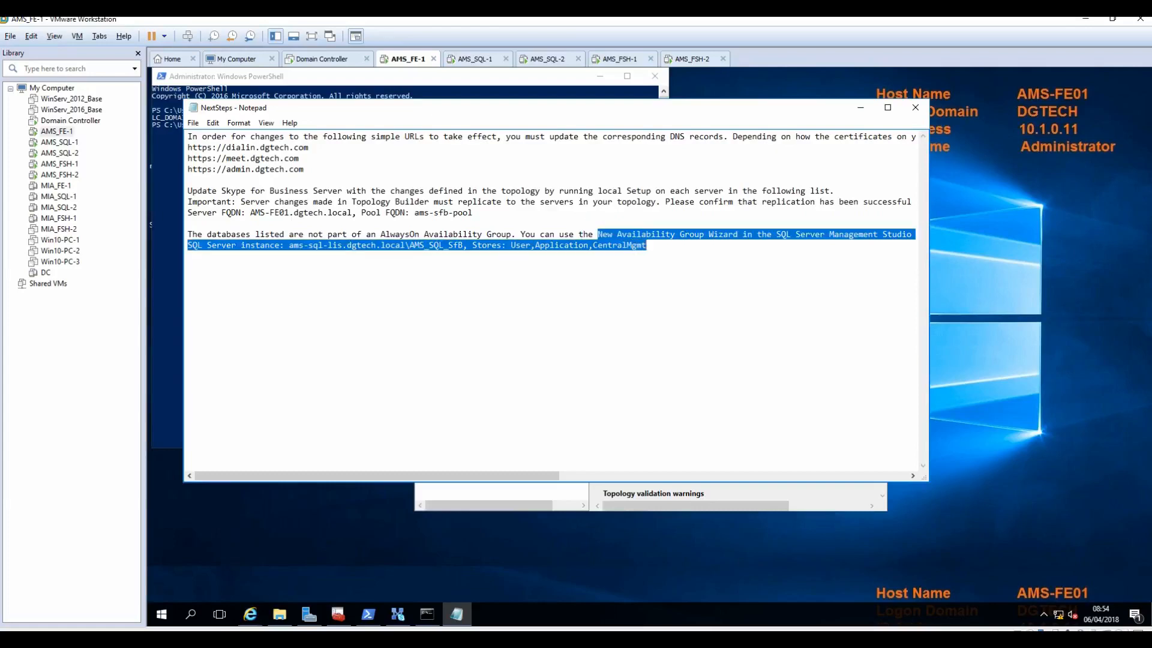
{"action": "left_click", "coordinate": [694, 252]}
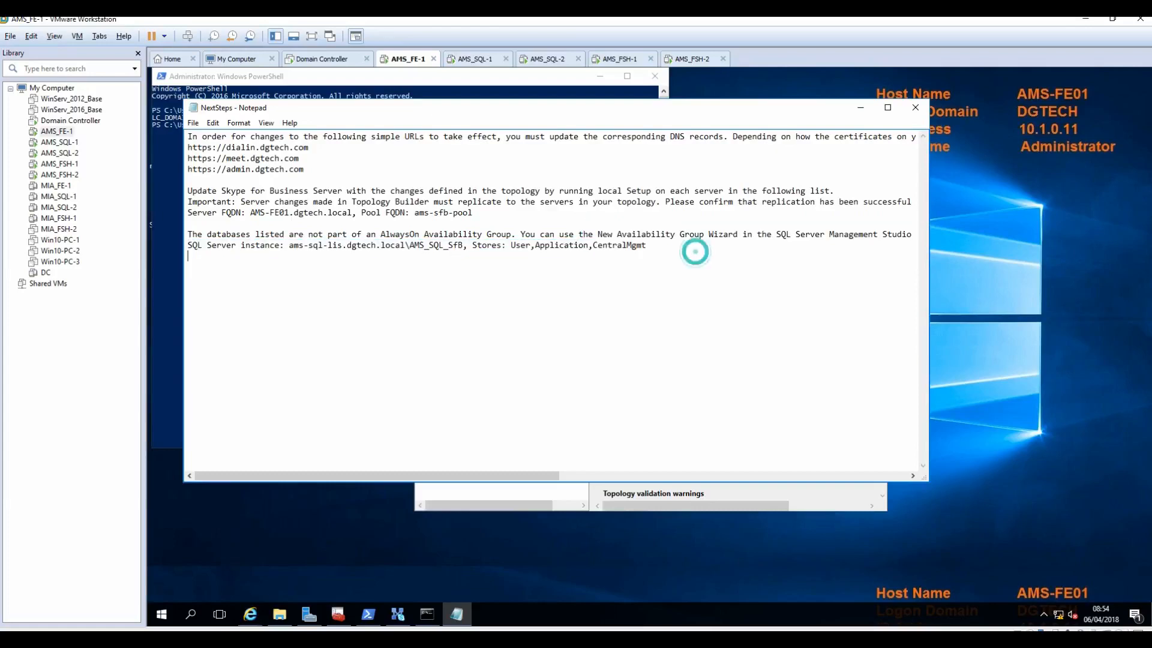
{"action": "left_click", "coordinate": [860, 108]}
{"action": "left_click", "coordinate": [747, 459]}
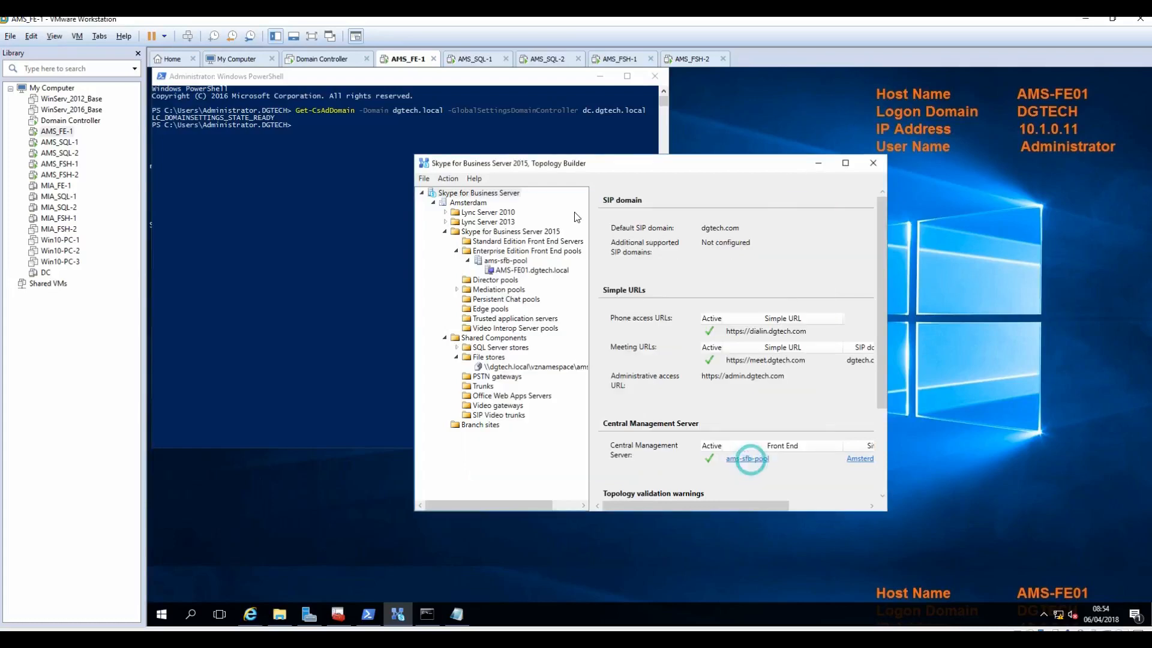
Step: Sign in to the AMS_SQL-1 VM with the SQL administrator's password and close Management Studio
{"action": "left_click", "coordinate": [477, 60]}
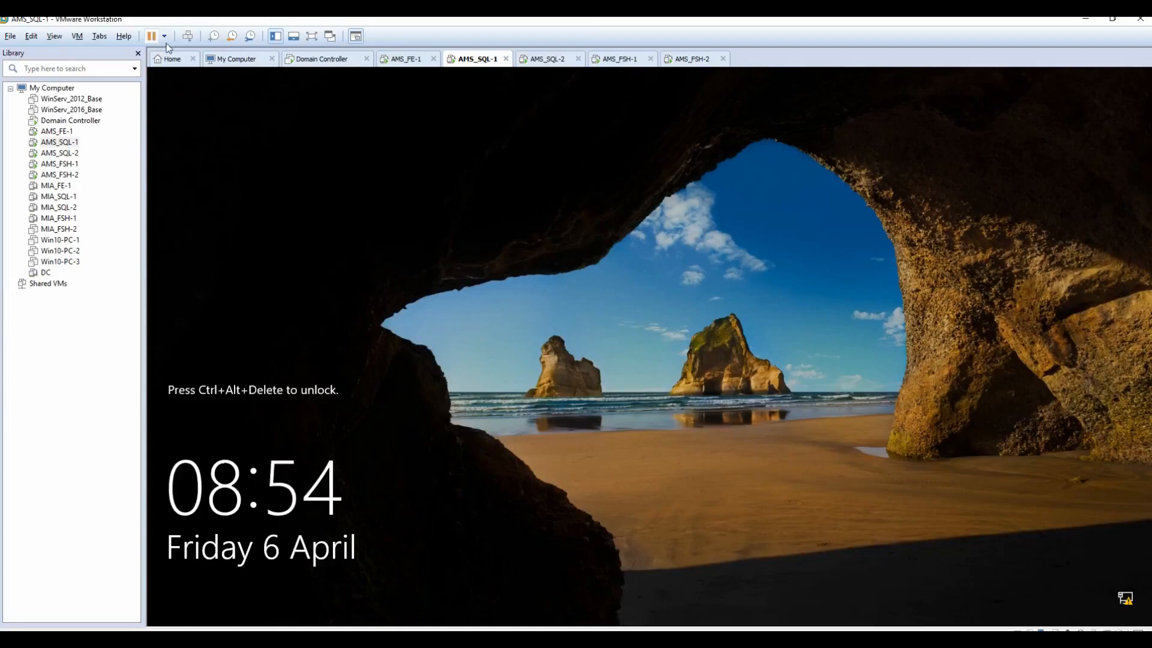
{"action": "left_click", "coordinate": [187, 36]}
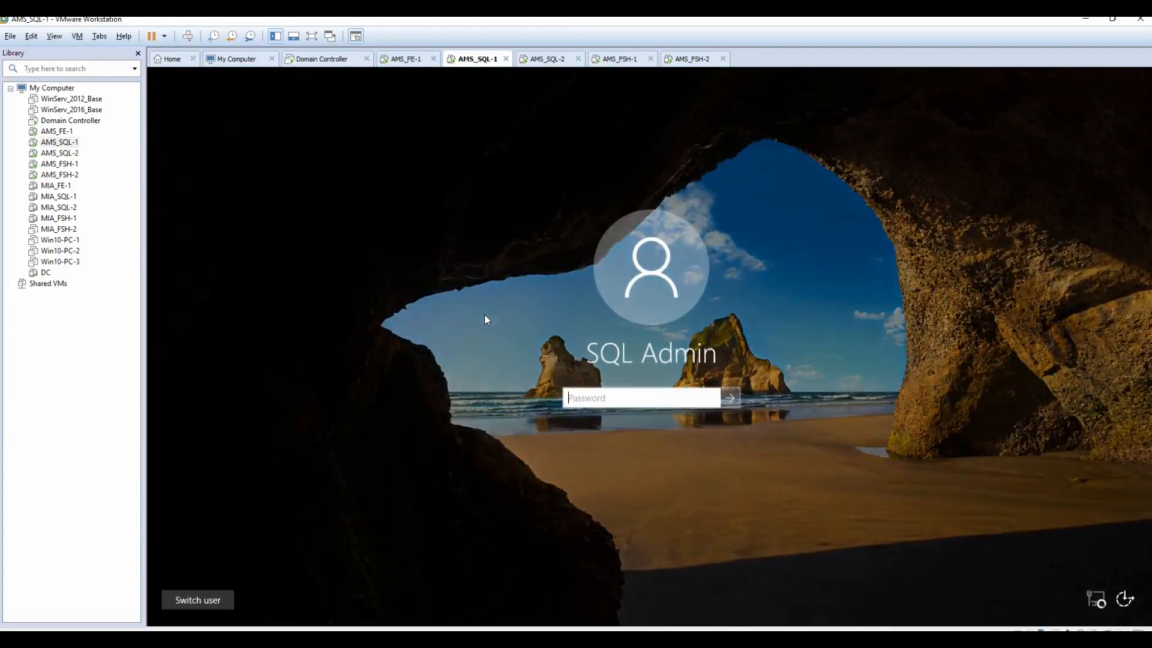
{"action": "type", "text": "Pa$$w0rd"}
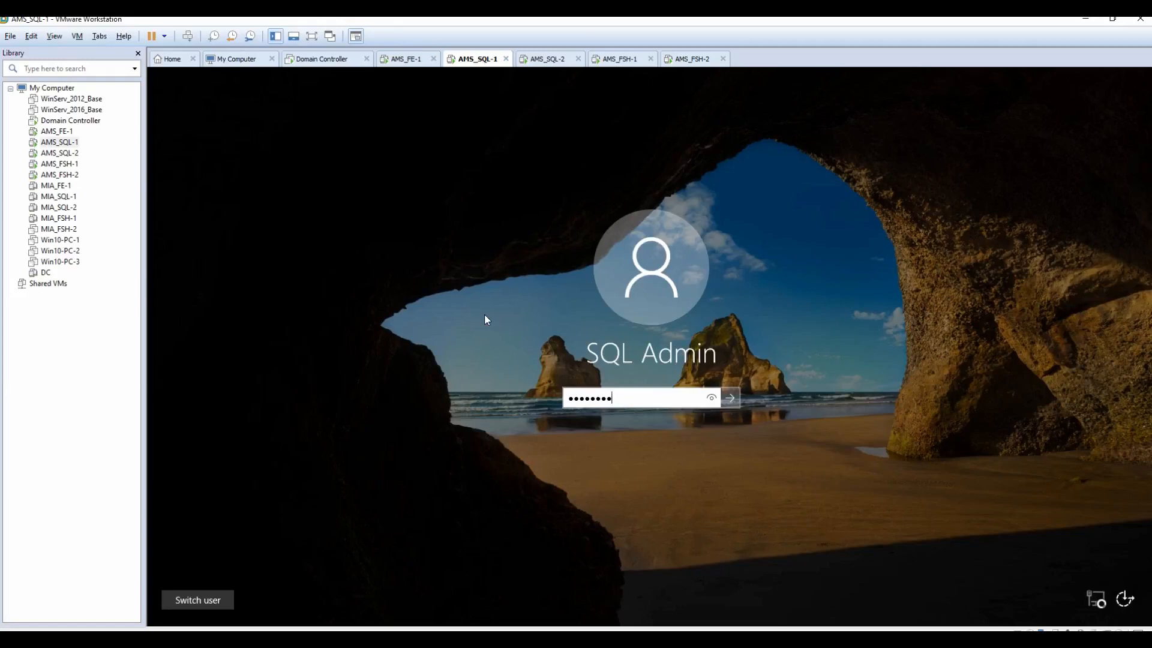
{"action": "type", "text": "12"}
{"action": "key", "text": "Return"}
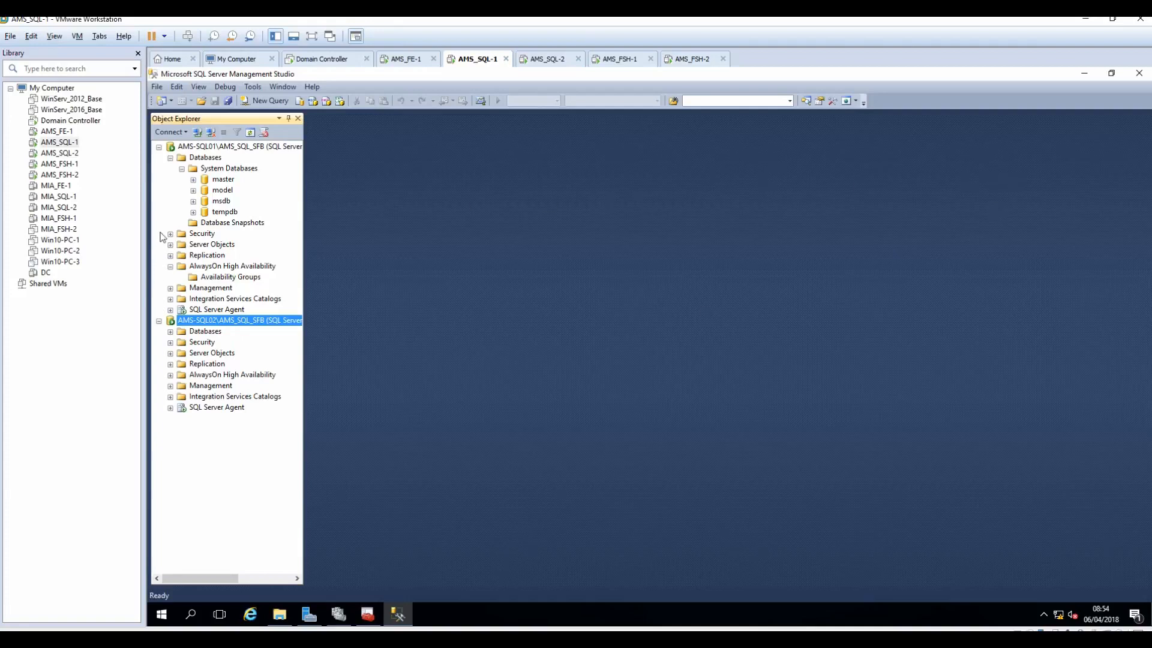
{"action": "left_click", "coordinate": [1133, 74]}
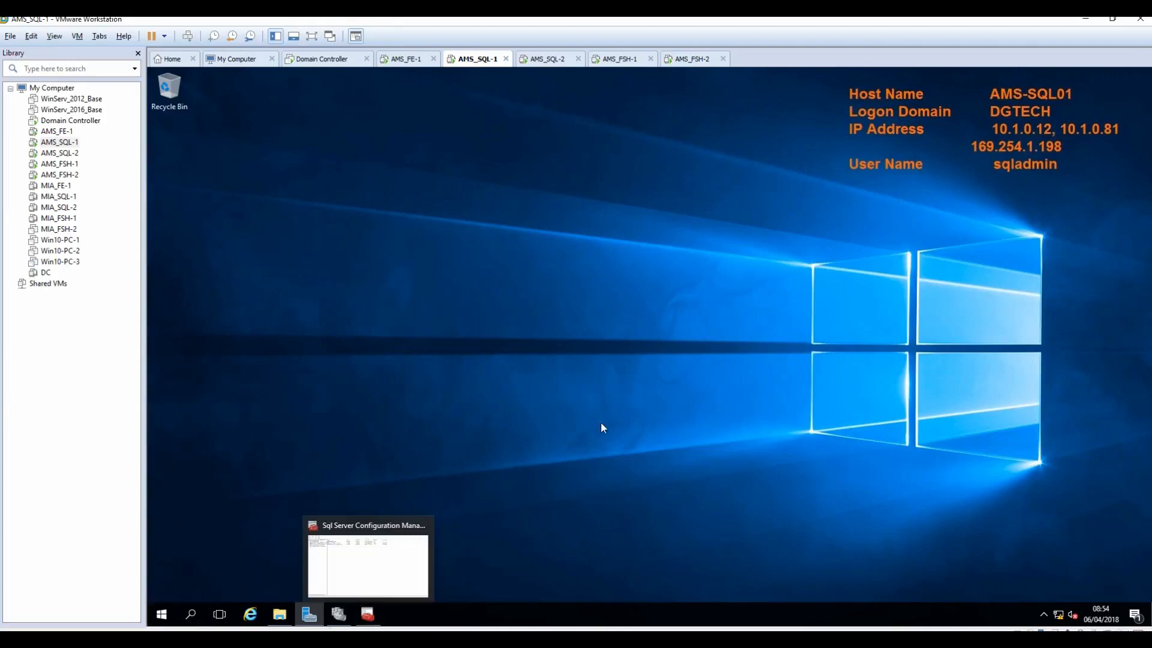
Step: Launch SQL Server 2014 Management Studio and connect to AMS-SQL01, checking its Skype for Business databases
{"action": "mouse_move", "coordinate": [373, 610]}
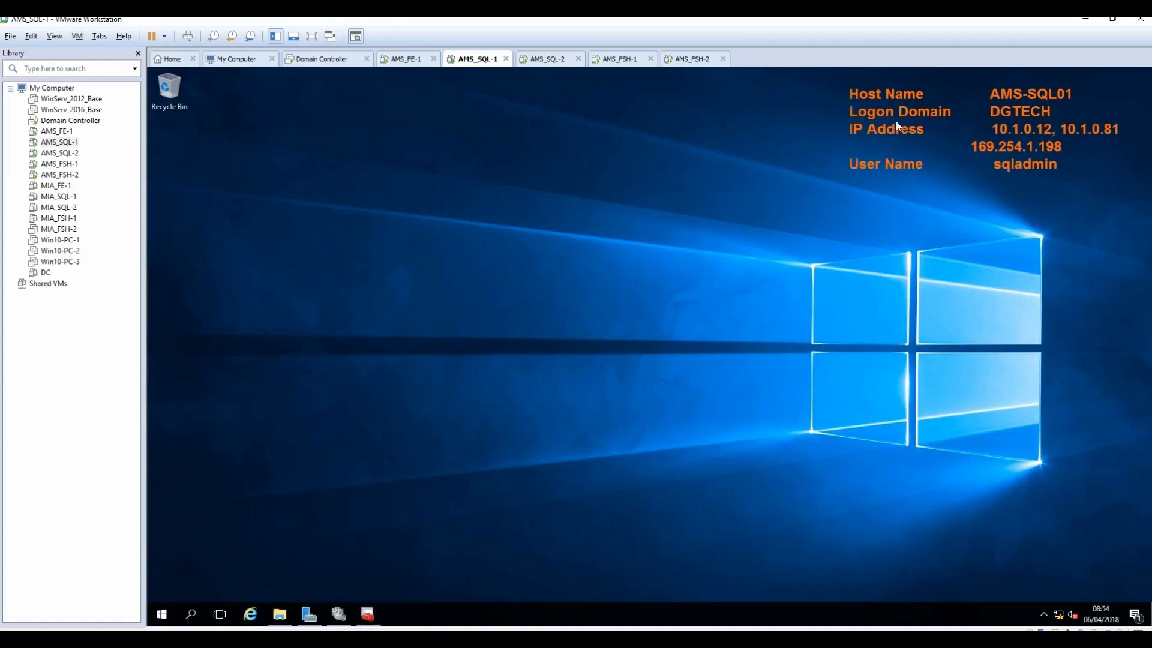
{"action": "left_click", "coordinate": [160, 615]}
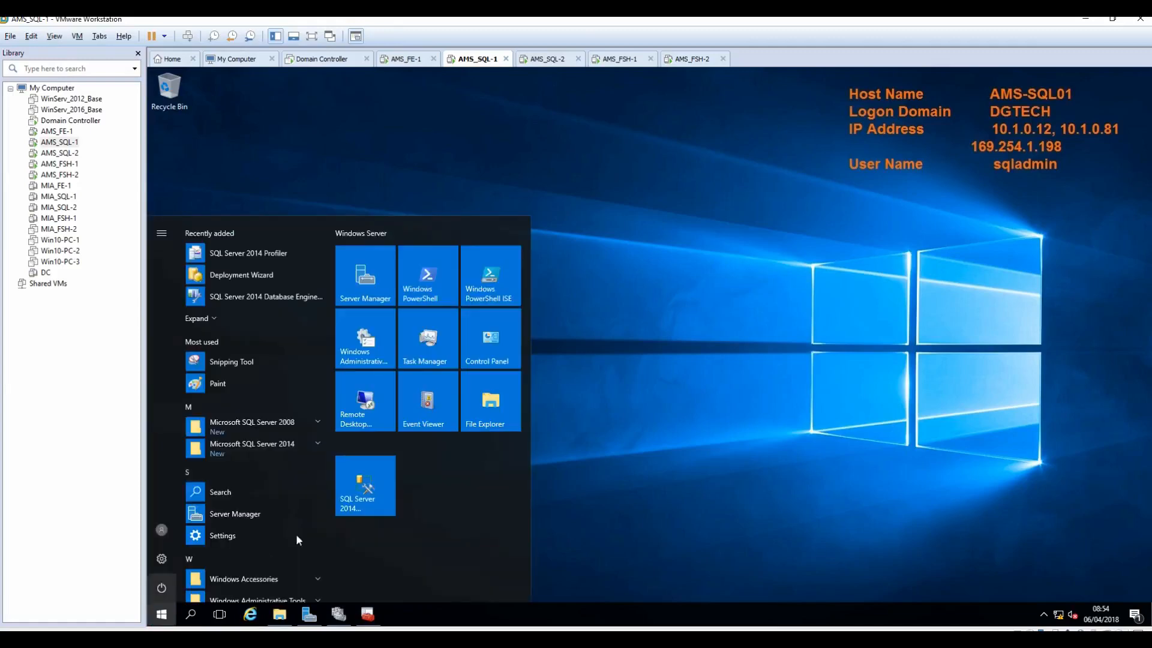
{"action": "left_click", "coordinate": [372, 485]}
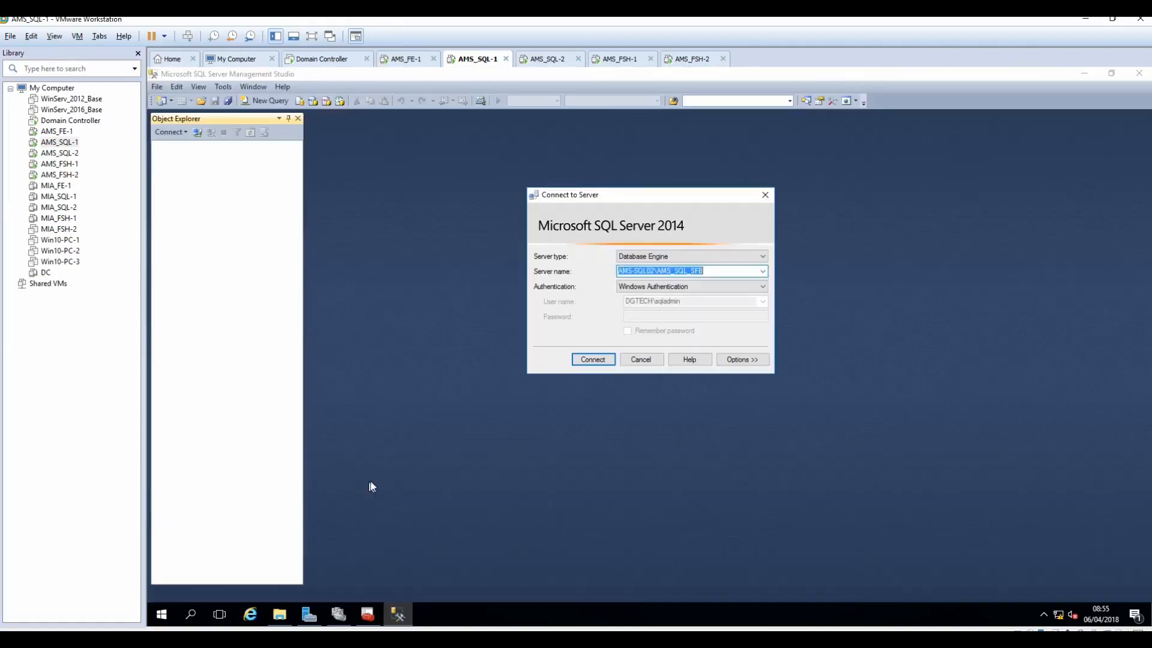
{"action": "left_click", "coordinate": [650, 270]}
{"action": "key", "text": "Delete"}
{"action": "type", "text": "1"}
{"action": "left_click", "coordinate": [582, 361]}
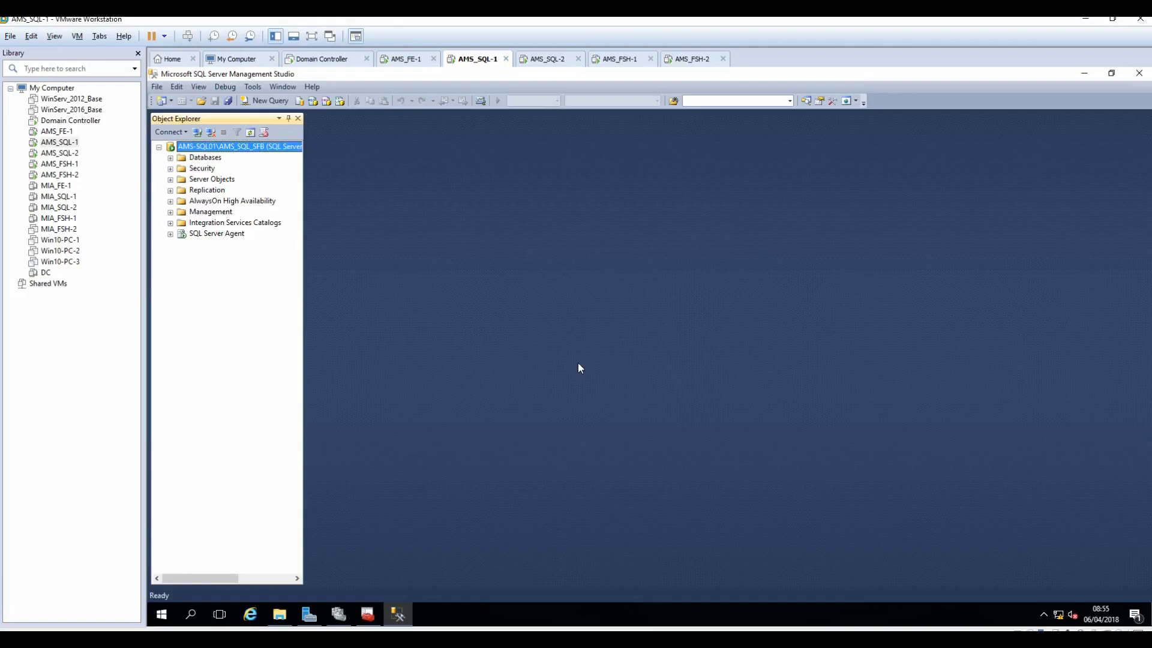
{"action": "left_click", "coordinate": [169, 158]}
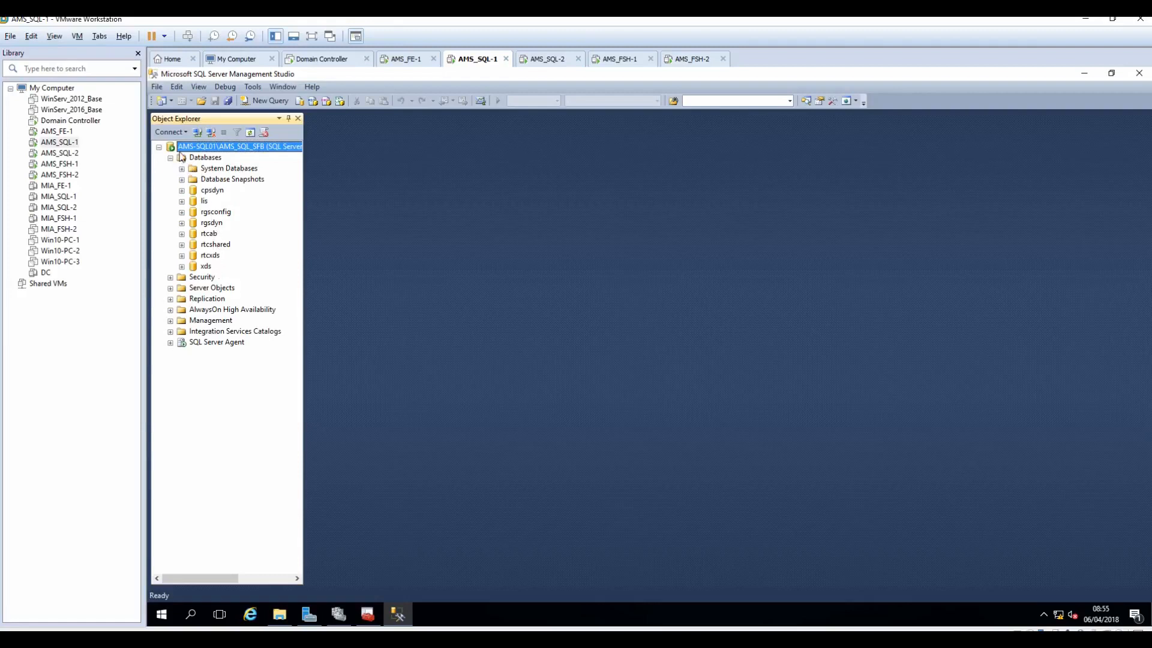
{"action": "left_click", "coordinate": [159, 147]}
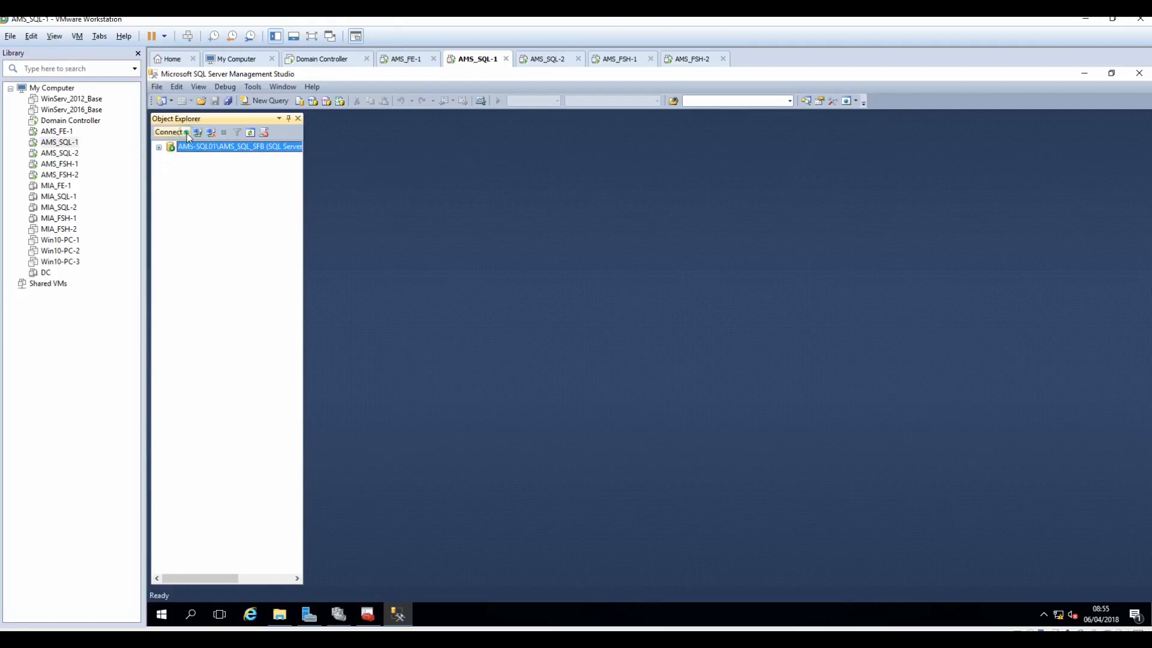
Step: Also connect to AMS-SQL02\AMS_SQL_SFB and browse its databases and system databases
{"action": "left_click", "coordinate": [187, 133]}
{"action": "left_click", "coordinate": [193, 149]}
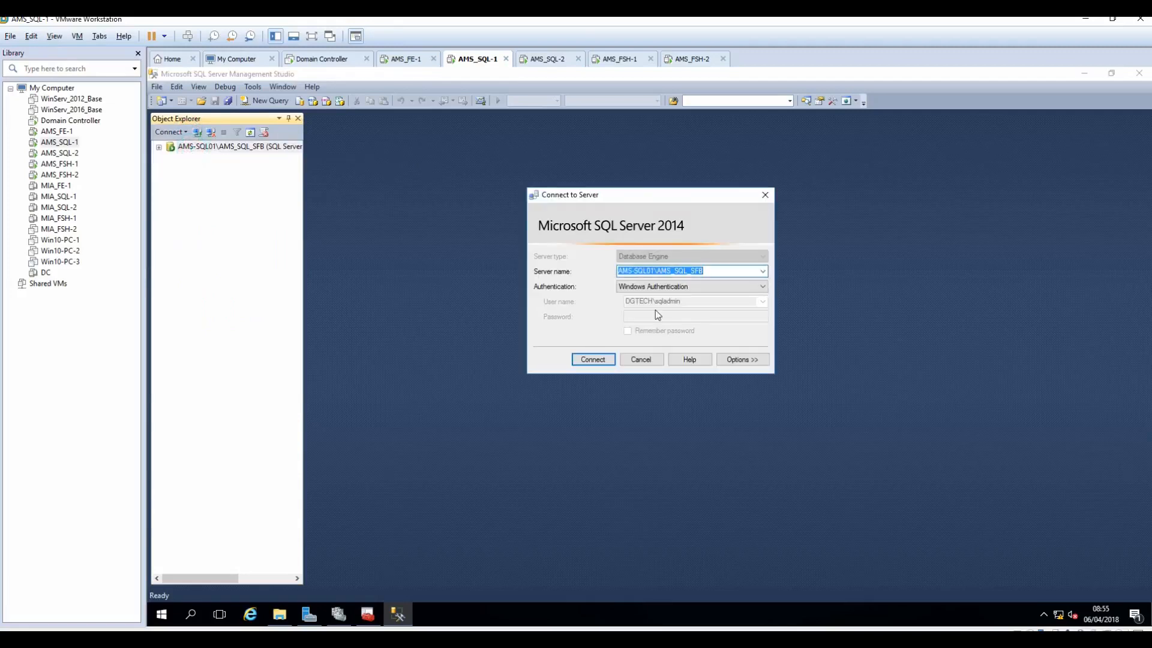
{"action": "left_click", "coordinate": [654, 271]}
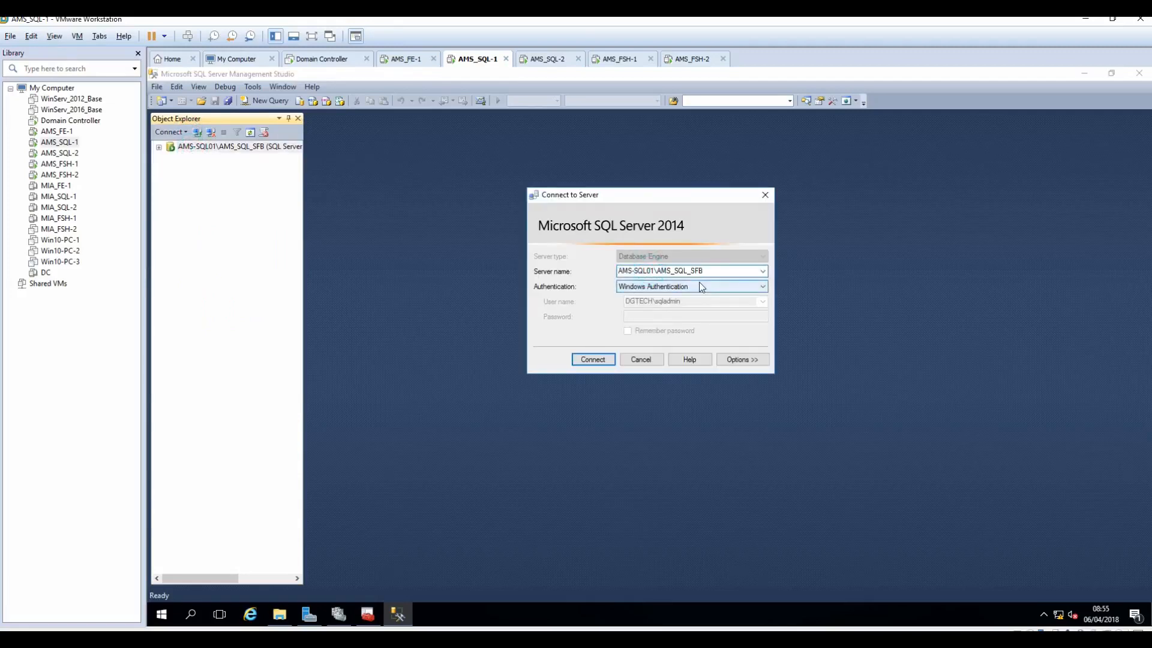
{"action": "key", "text": "BackSpace"}
{"action": "type", "text": "2"}
{"action": "left_click", "coordinate": [585, 361]}
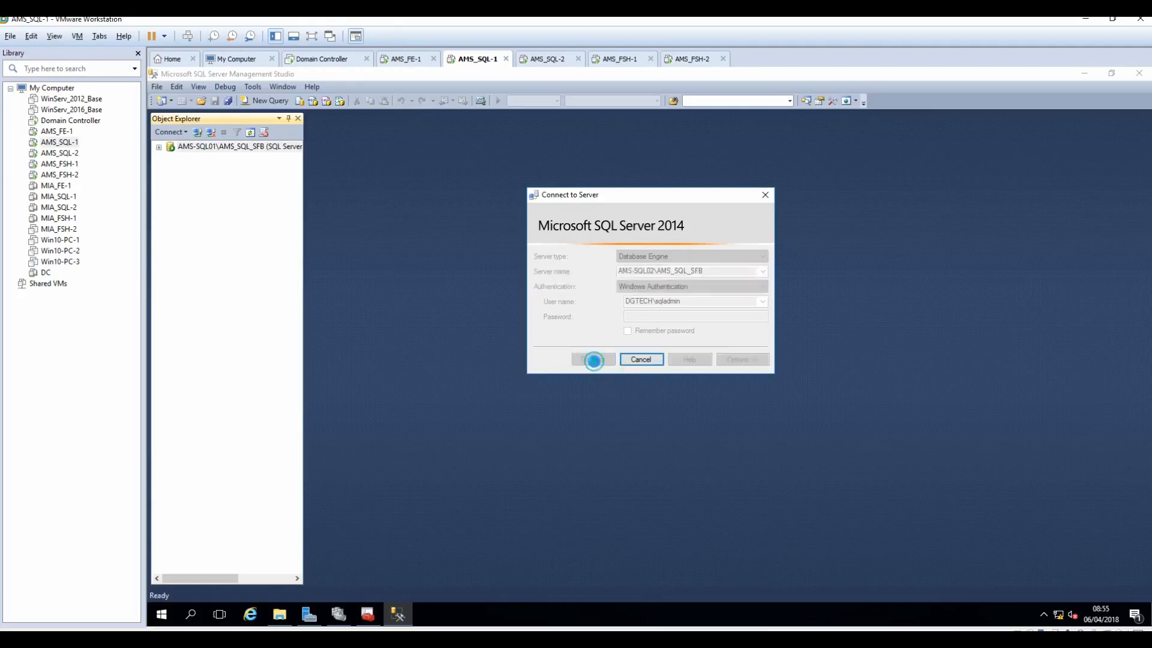
{"action": "left_click", "coordinate": [171, 168]}
{"action": "left_click", "coordinate": [182, 179]}
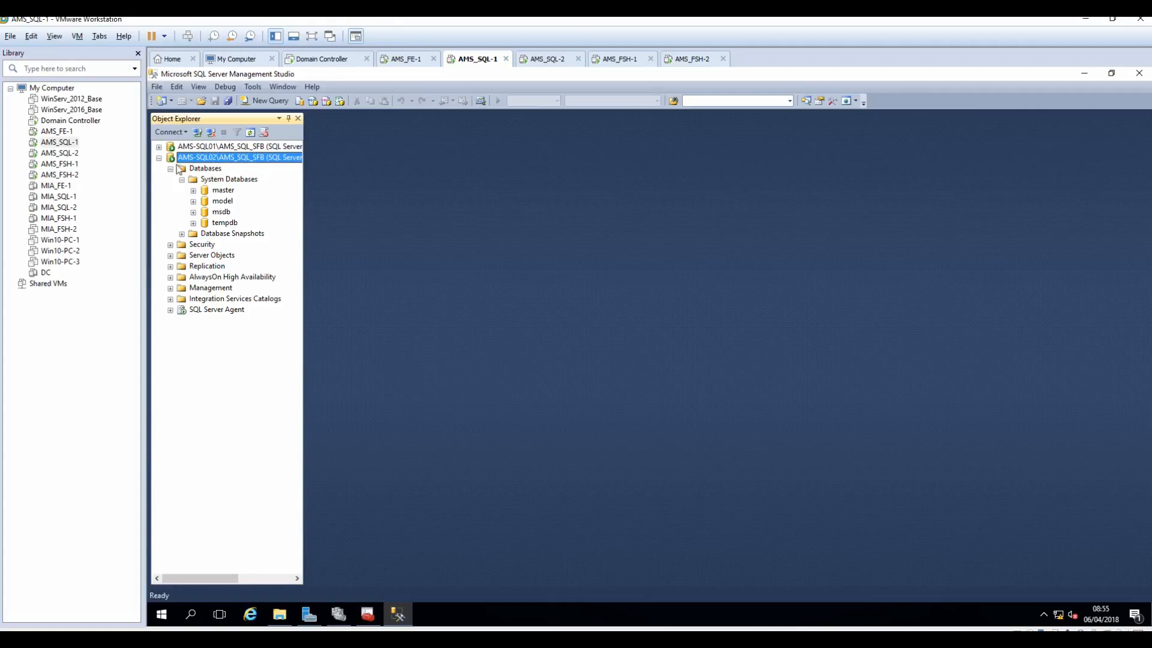
{"action": "left_click", "coordinate": [159, 157]}
Step: Expand AMS-SQL01's AlwaysOn High Availability and bring up the Availability Groups actions
{"action": "left_click", "coordinate": [159, 147]}
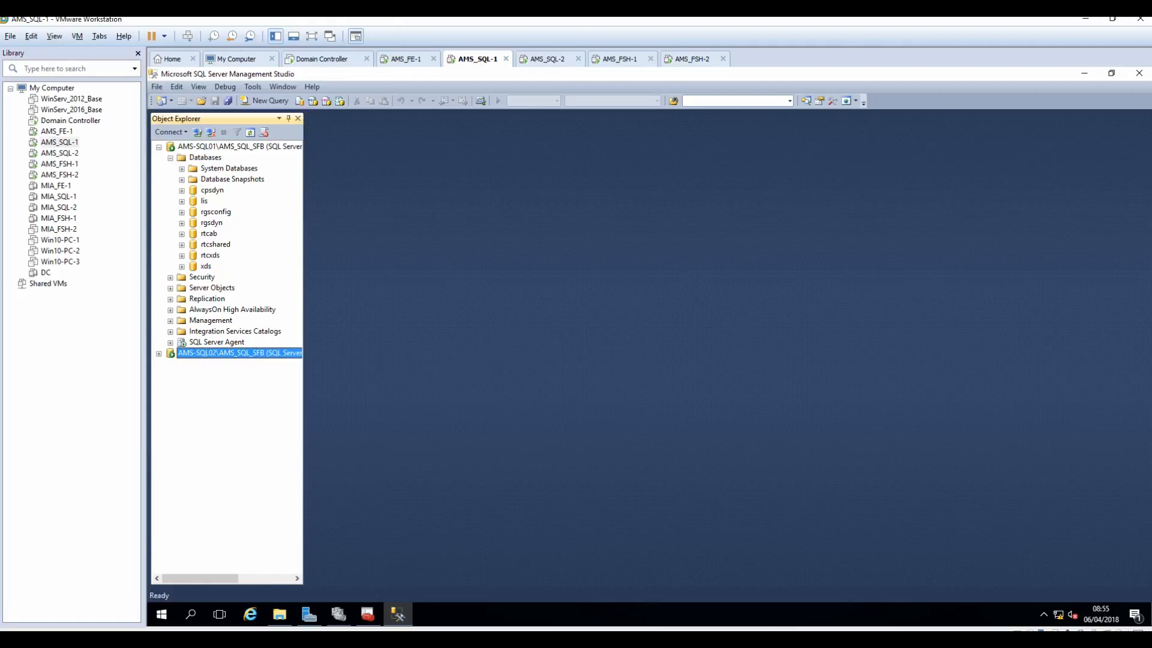
{"action": "left_click", "coordinate": [171, 310]}
{"action": "left_click", "coordinate": [182, 321]}
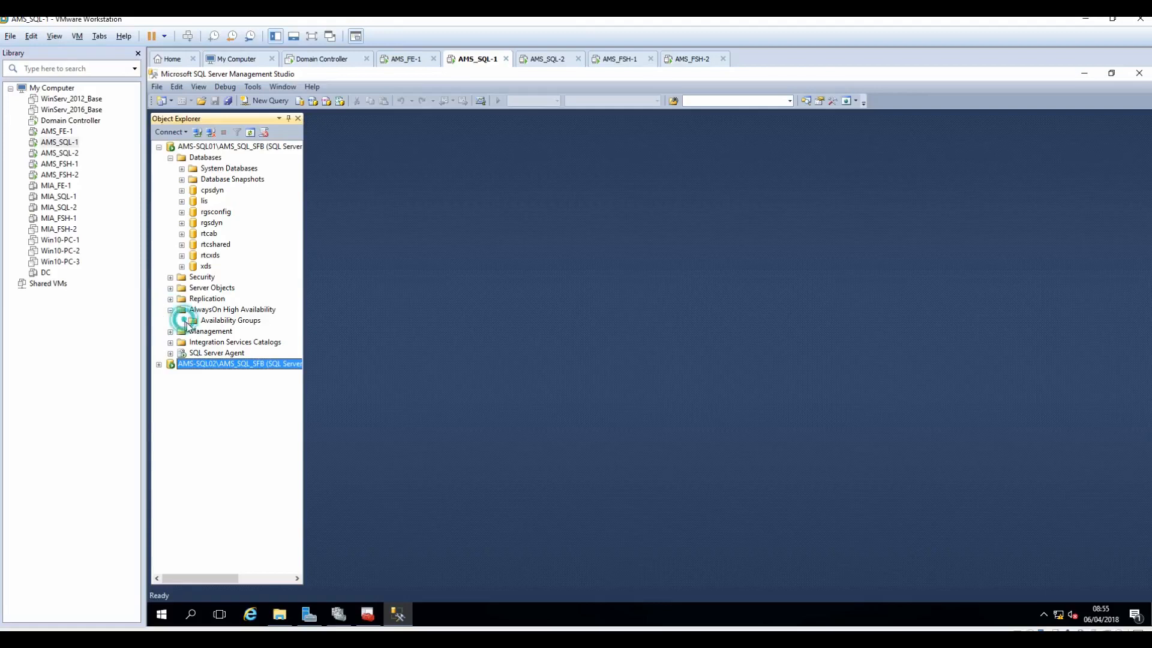
{"action": "left_click", "coordinate": [225, 322]}
{"action": "right_click", "coordinate": [224, 323]}
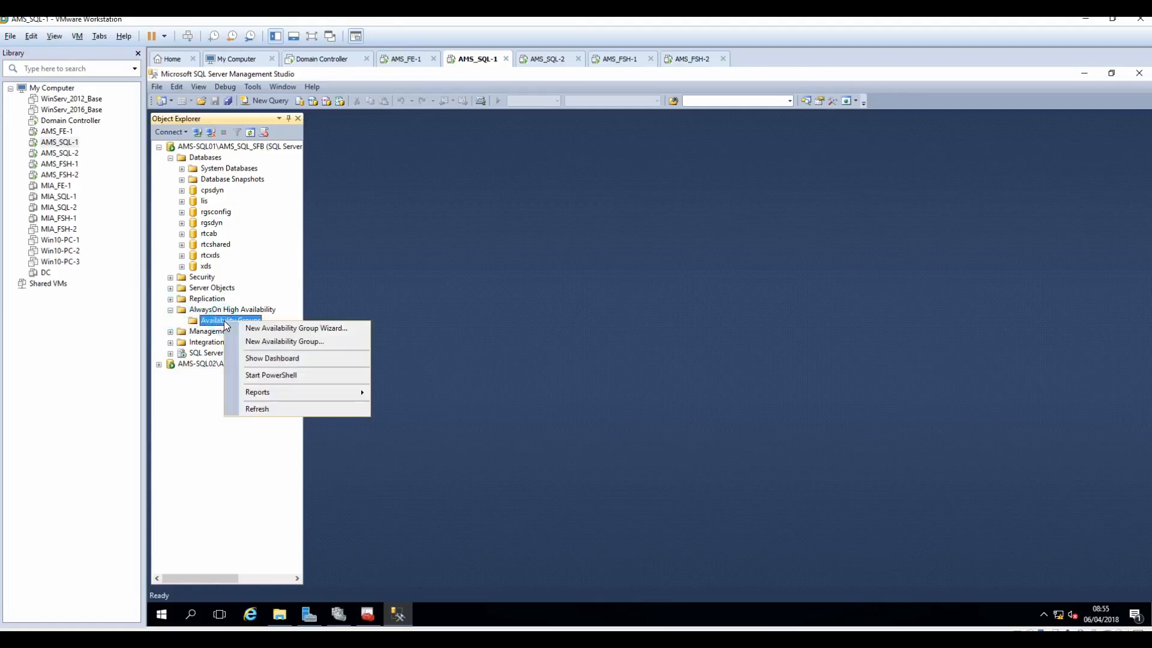
Step: Start the New Availability Group Wizard named 'AMS SFB AG' and inspect the lis and cpsdyn database rows
{"action": "left_click", "coordinate": [278, 334]}
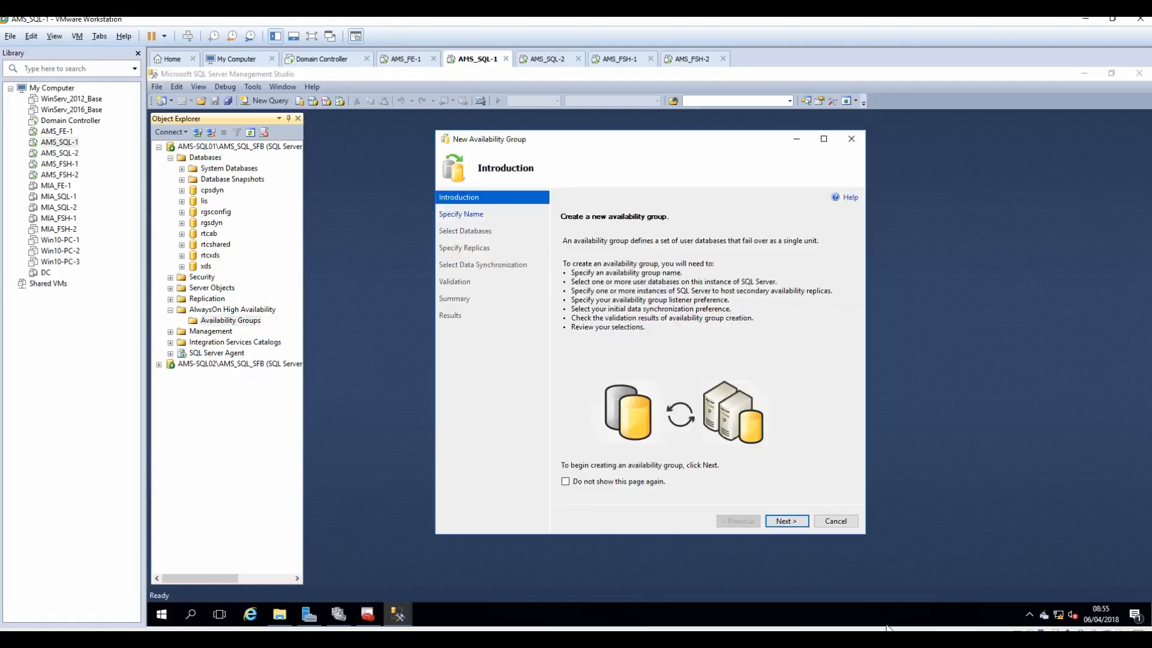
{"action": "left_click", "coordinate": [793, 522]}
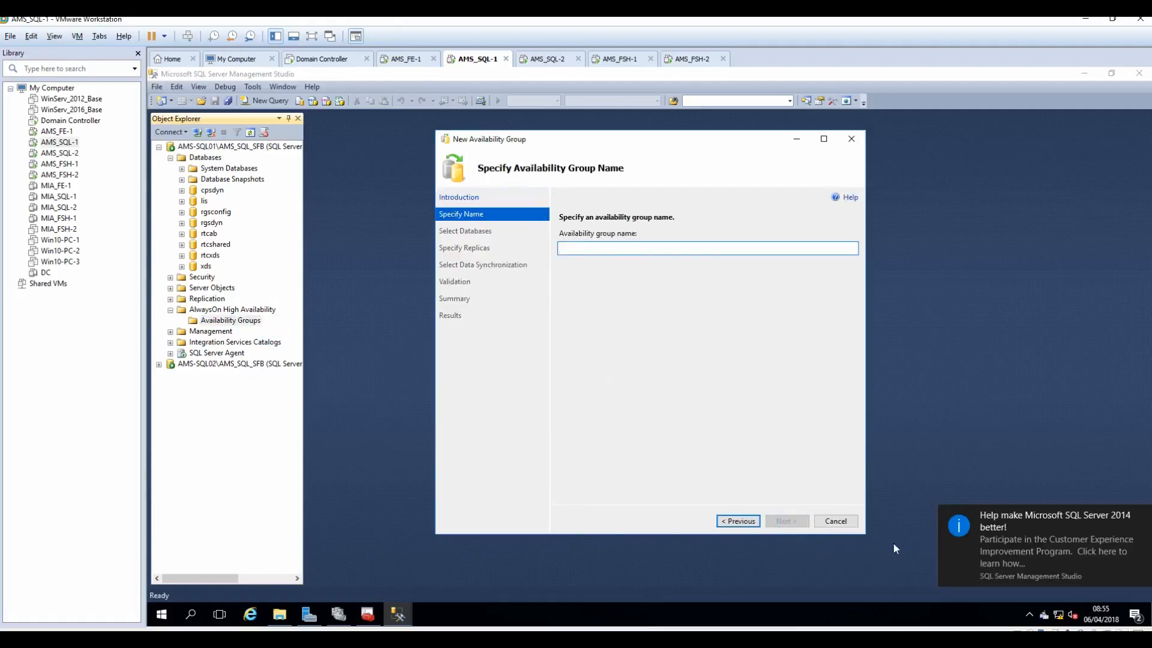
{"action": "left_click", "coordinate": [1144, 516]}
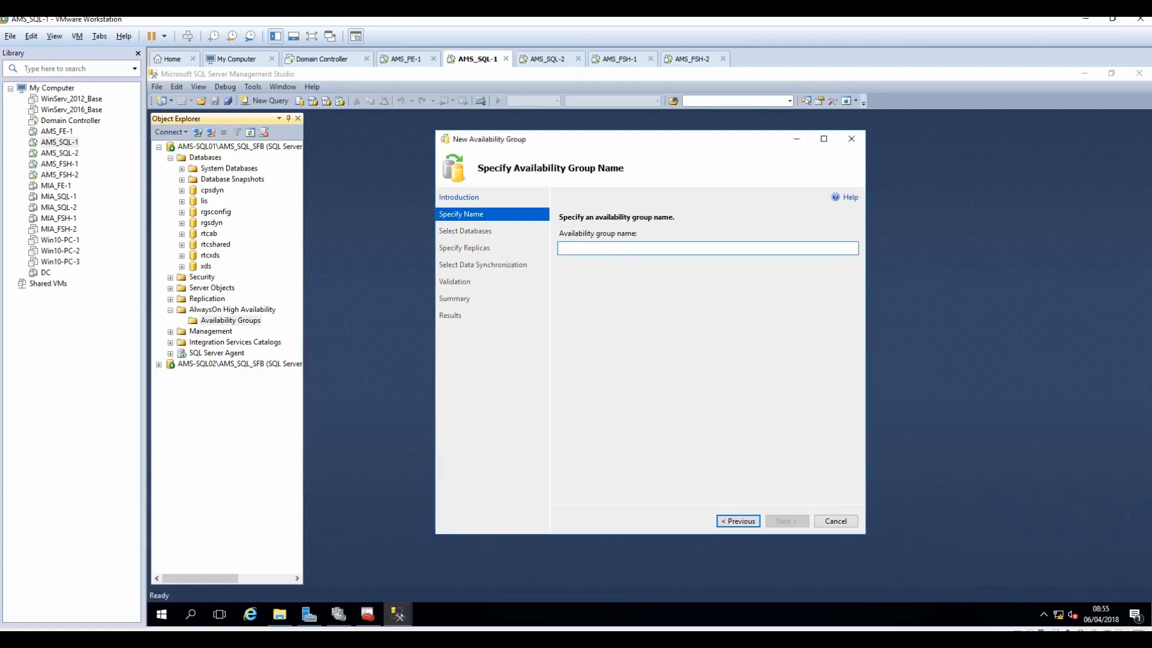
{"action": "type", "text": "AM"}
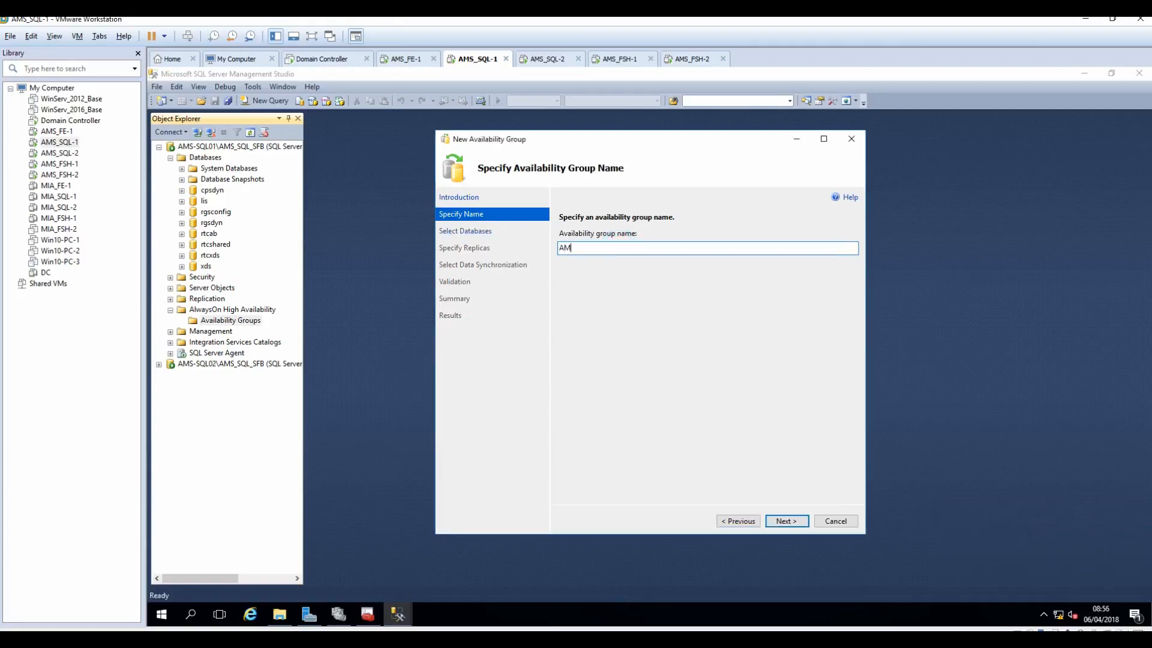
{"action": "type", "text": "S SFB AG"}
{"action": "left_click", "coordinate": [789, 523]}
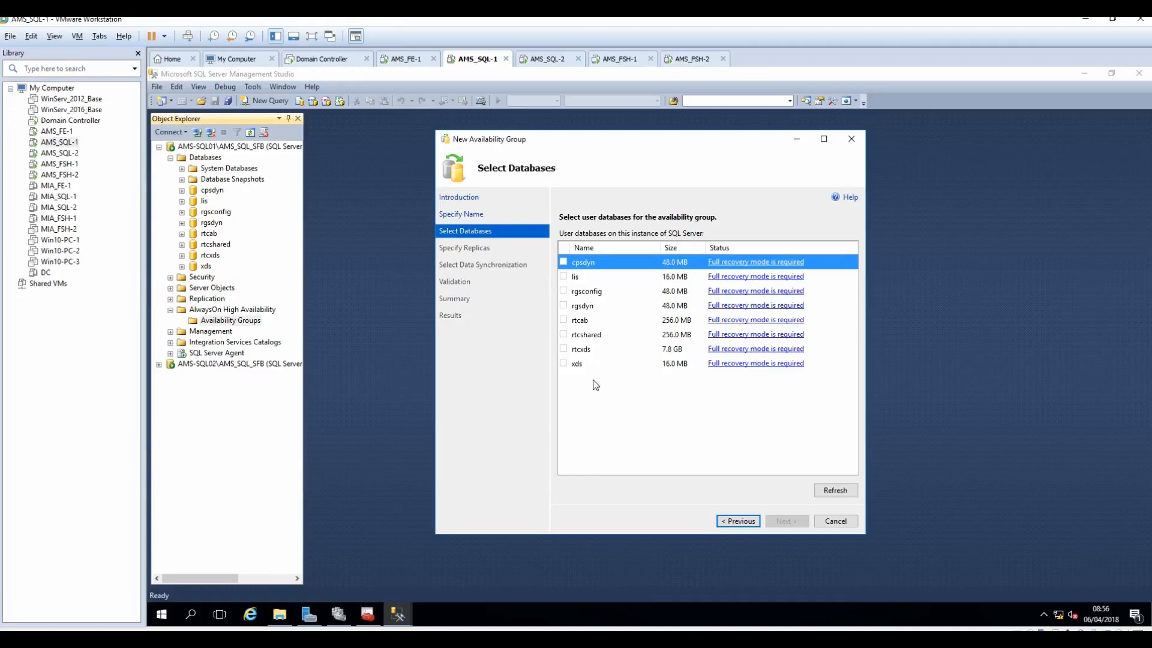
{"action": "left_click", "coordinate": [563, 277]}
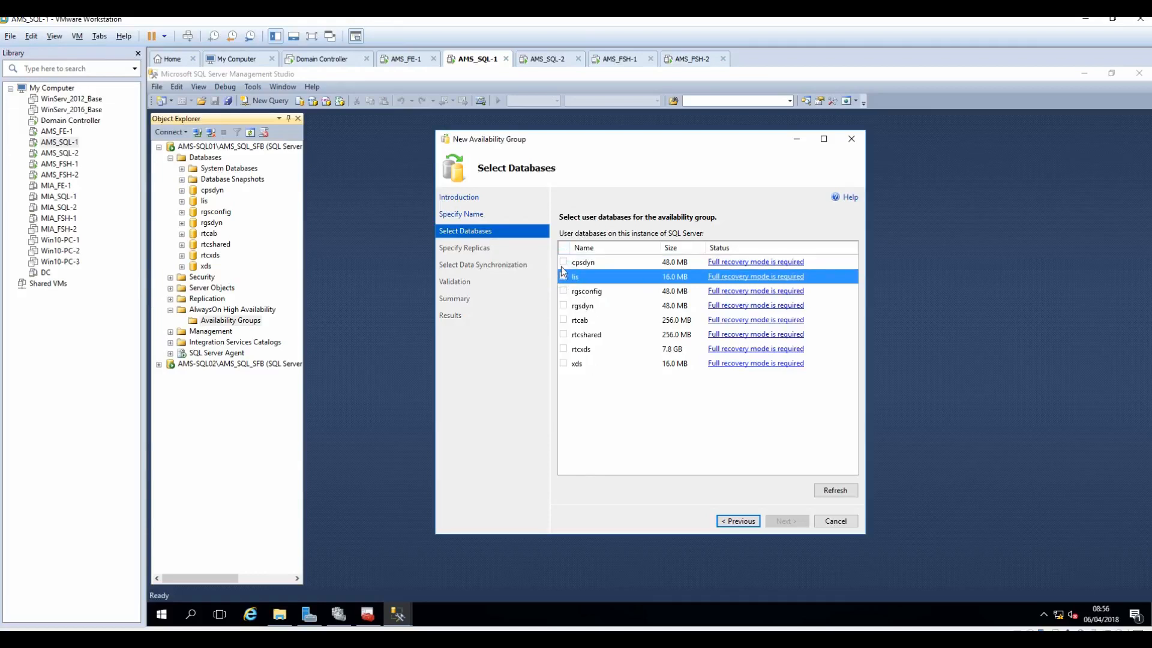
{"action": "left_click", "coordinate": [563, 262]}
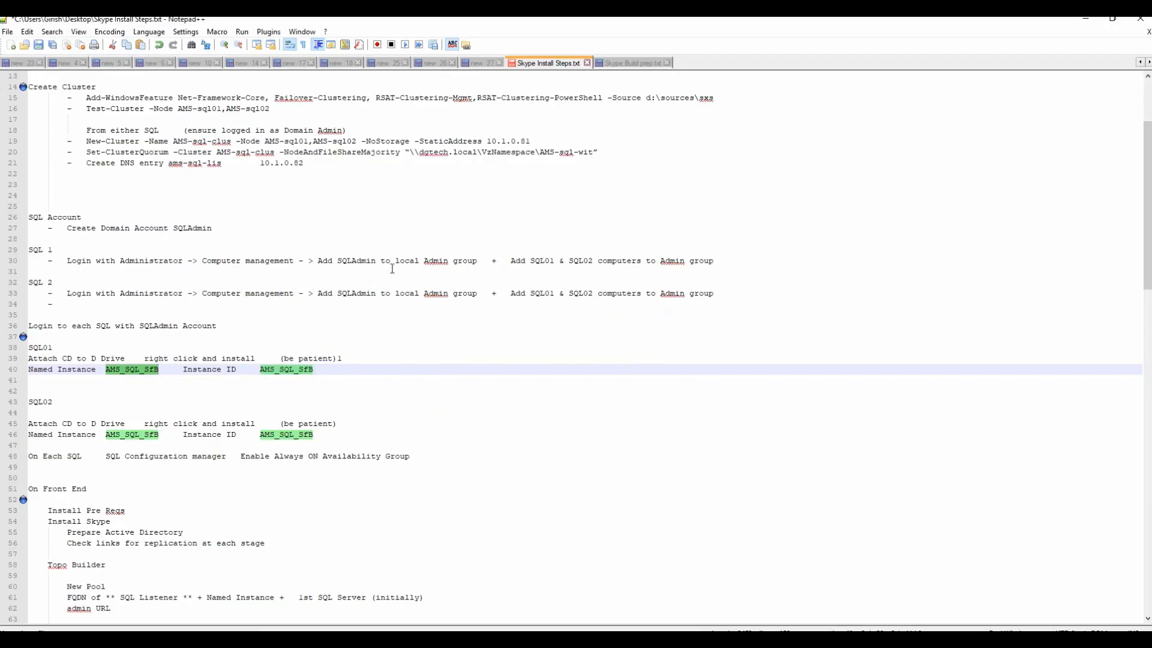
Step: Select line 28 of Skype Build prep.txt, the cpsdyn full-recovery command, then return to VMware
{"action": "left_click", "coordinate": [637, 63]}
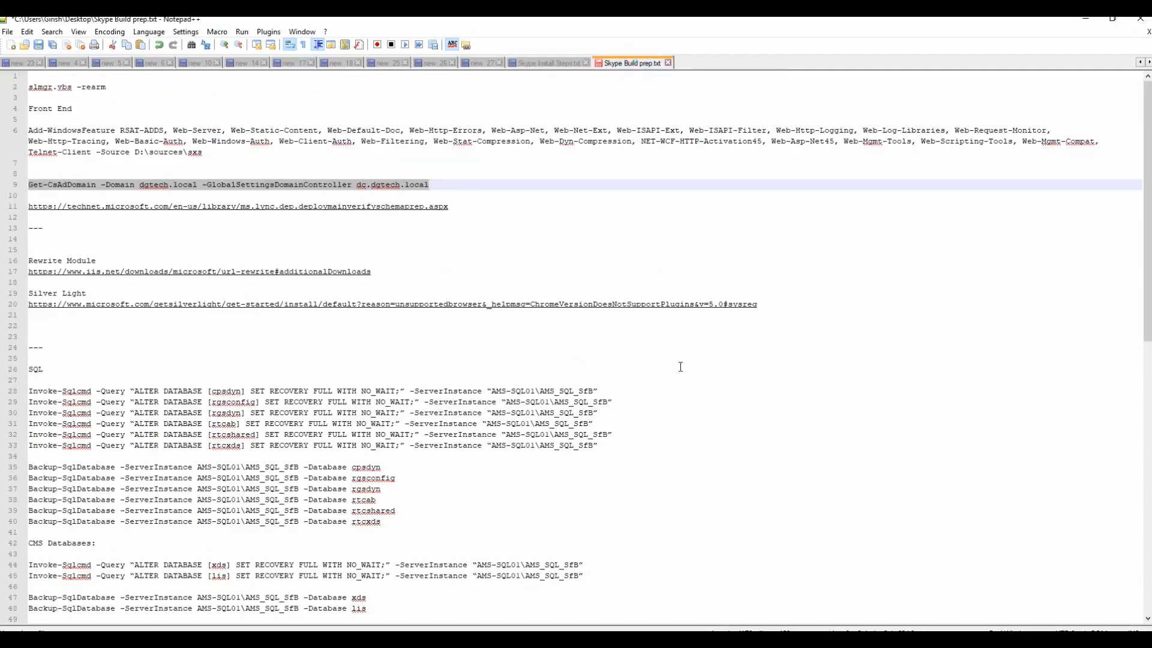
{"action": "scroll", "coordinate": [680, 367], "scroll_direction": "down", "scroll_amount": 3}
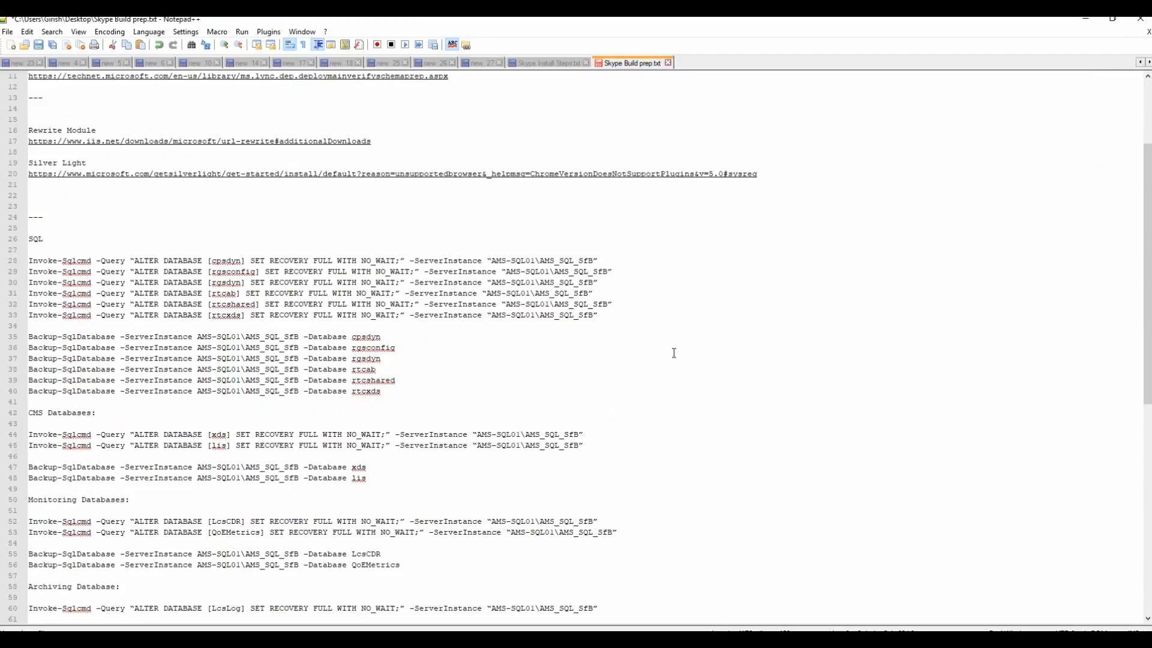
{"action": "left_click", "coordinate": [607, 258]}
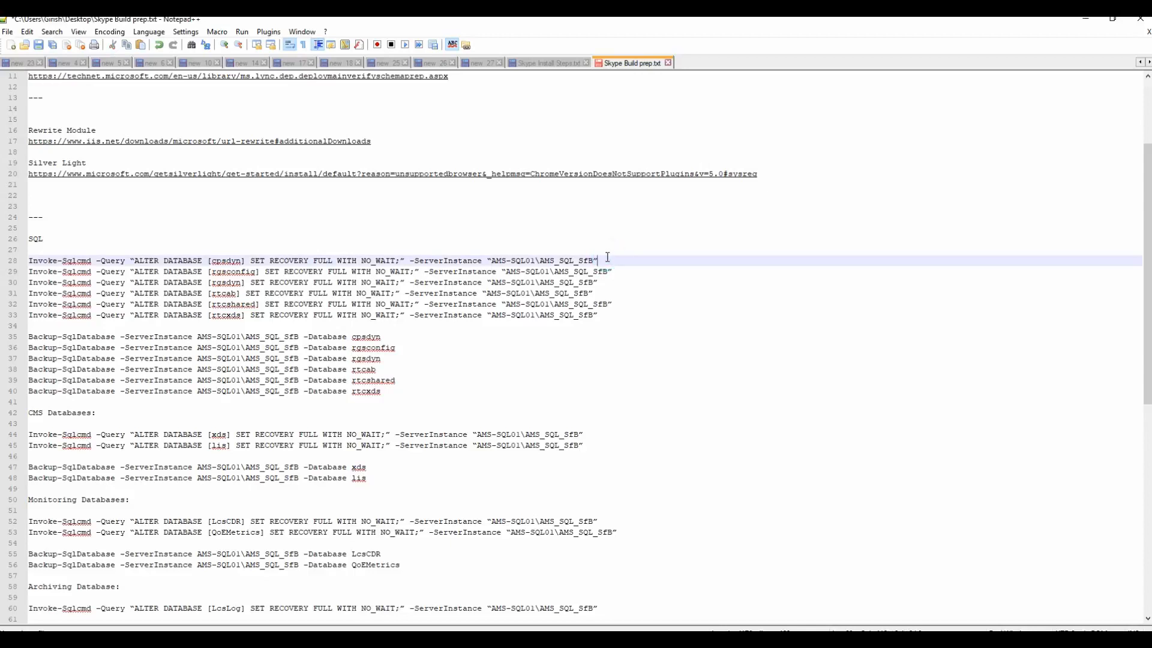
{"action": "key", "text": "shift+Home"}
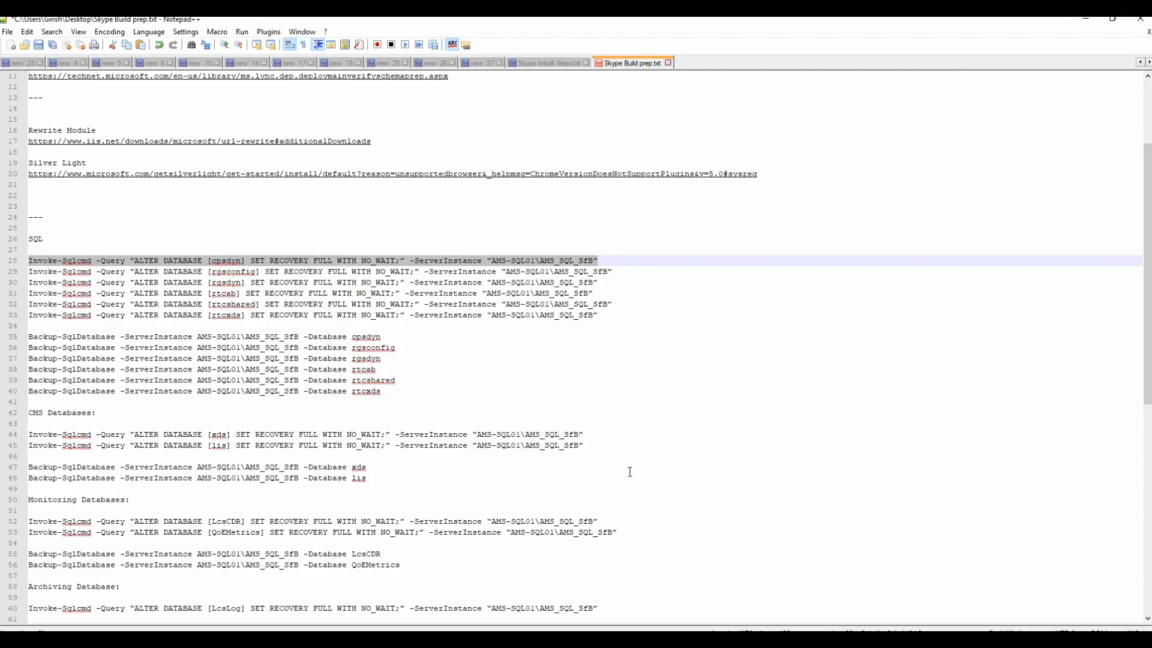
{"action": "key", "text": "alt+Tab"}
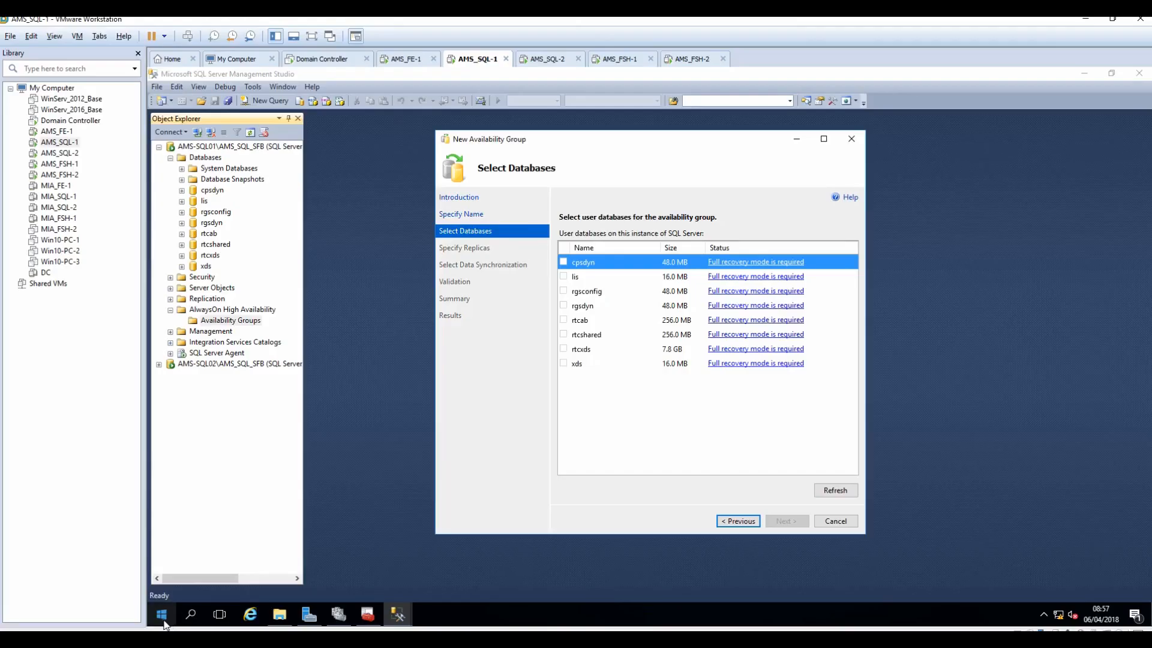
Step: Open Windows PowerShell as administrator in the SQL01 guest
{"action": "left_click", "coordinate": [165, 622]}
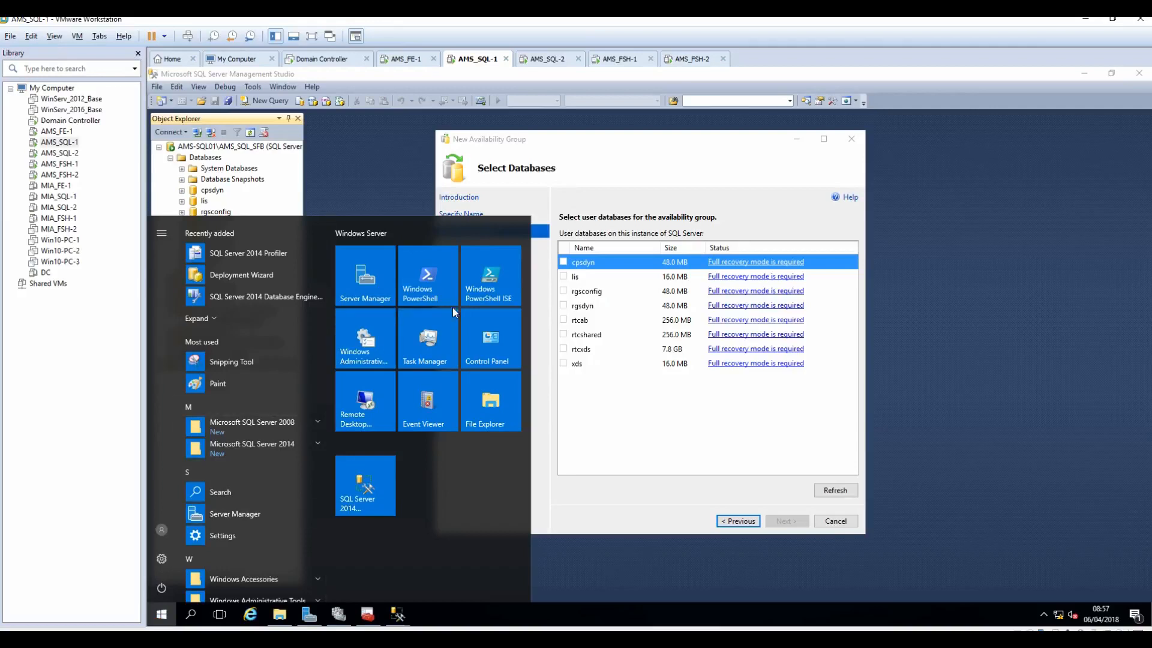
{"action": "right_click", "coordinate": [430, 286]}
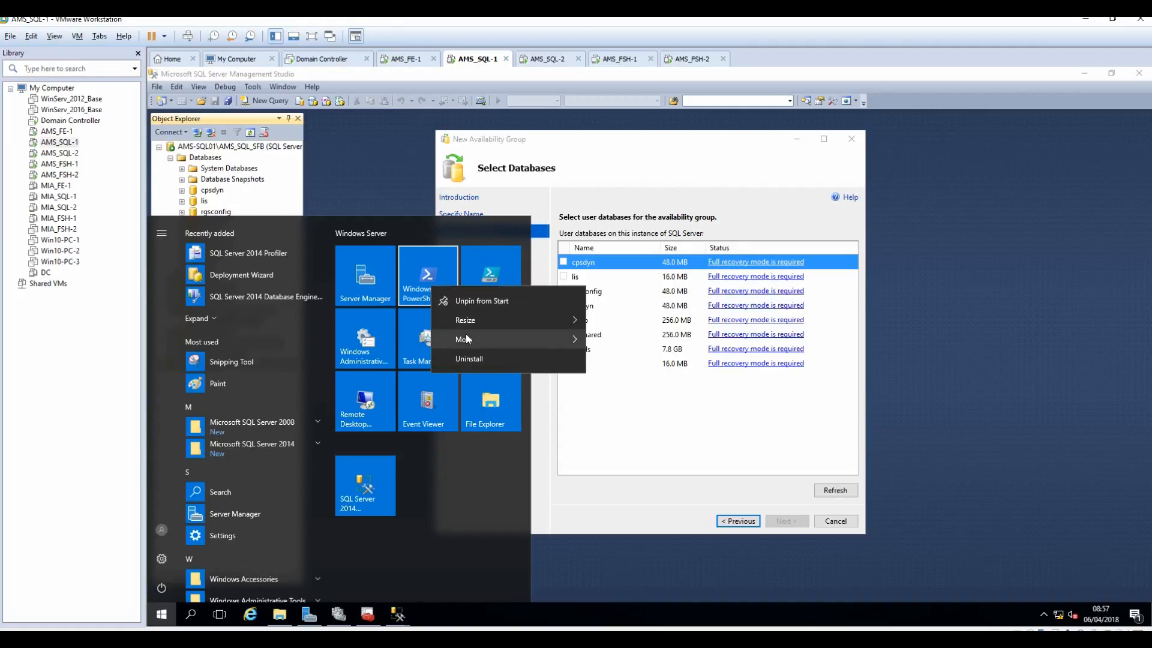
{"action": "mouse_move", "coordinate": [473, 340]}
{"action": "left_click", "coordinate": [646, 383]}
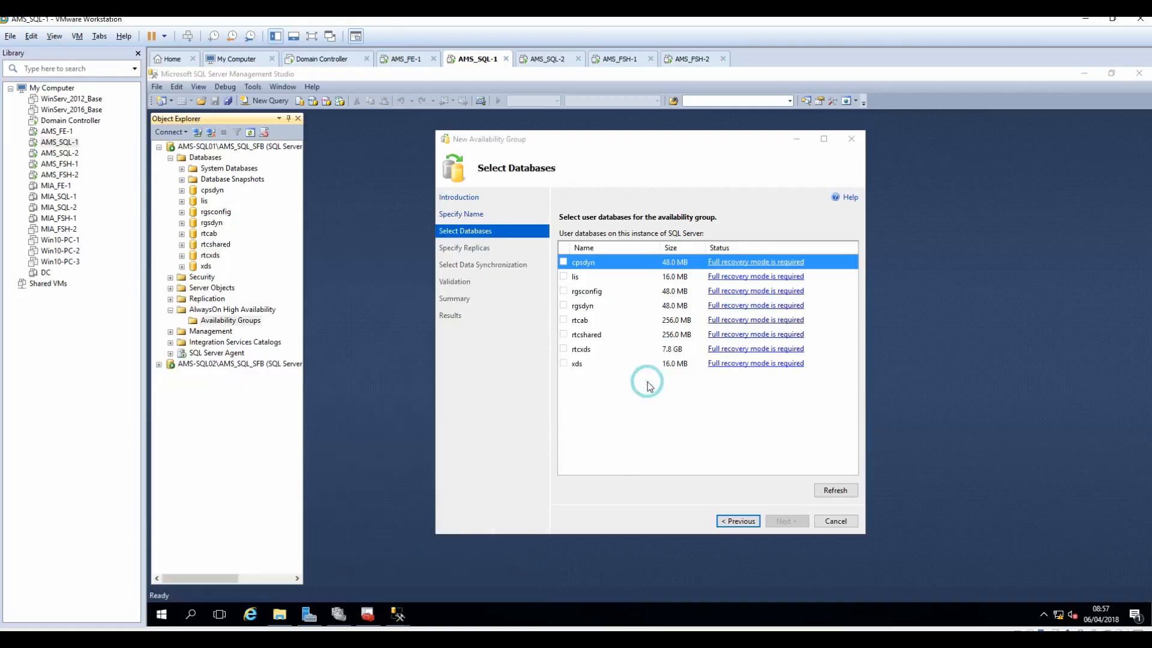
{"action": "left_click", "coordinate": [610, 419]}
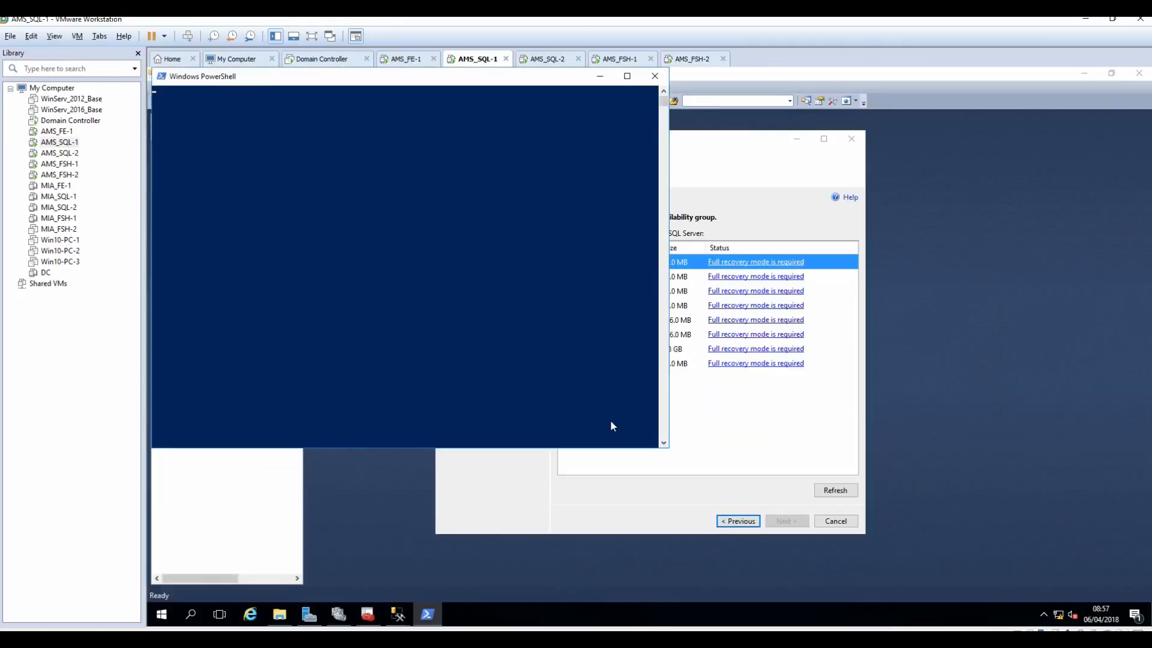
Step: Place the VMware window beside the notes and copy the cpsdyn recovery command from line 28
{"action": "key", "text": "alt+Tab"}
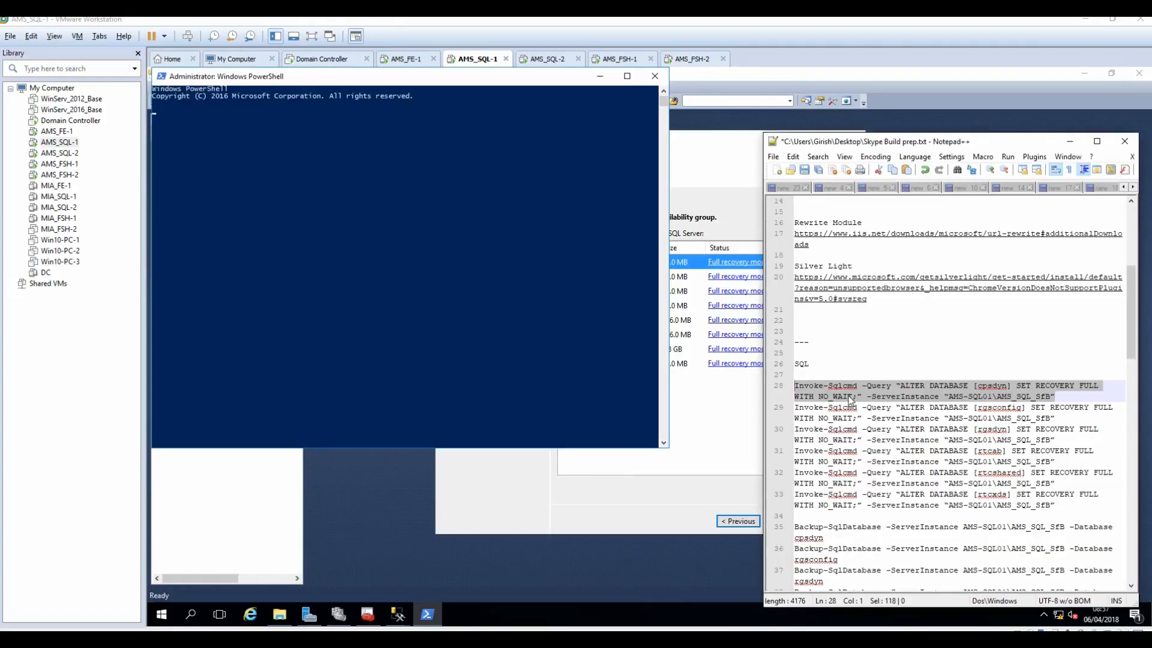
{"action": "double_click", "coordinate": [847, 21]}
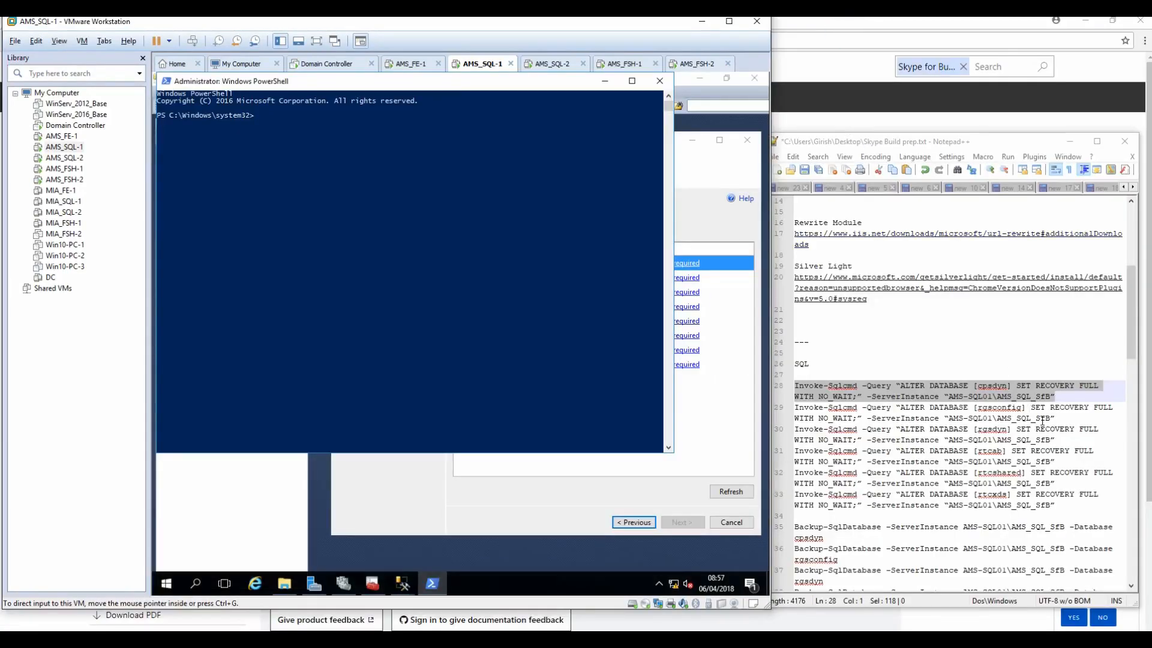
{"action": "right_click", "coordinate": [1006, 393]}
{"action": "left_click", "coordinate": [1034, 414]}
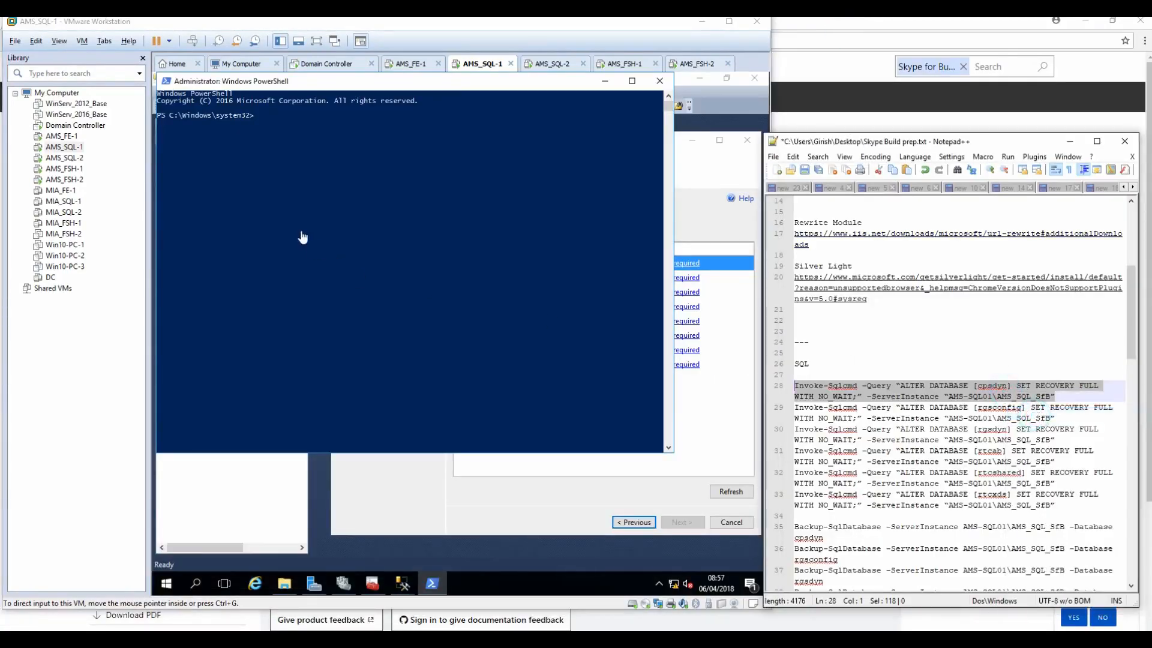
Step: Paste the cpsdyn full-recovery command into PowerShell, then select the commands on lines 29–33
{"action": "left_click", "coordinate": [301, 169]}
{"action": "right_click", "coordinate": [301, 167]}
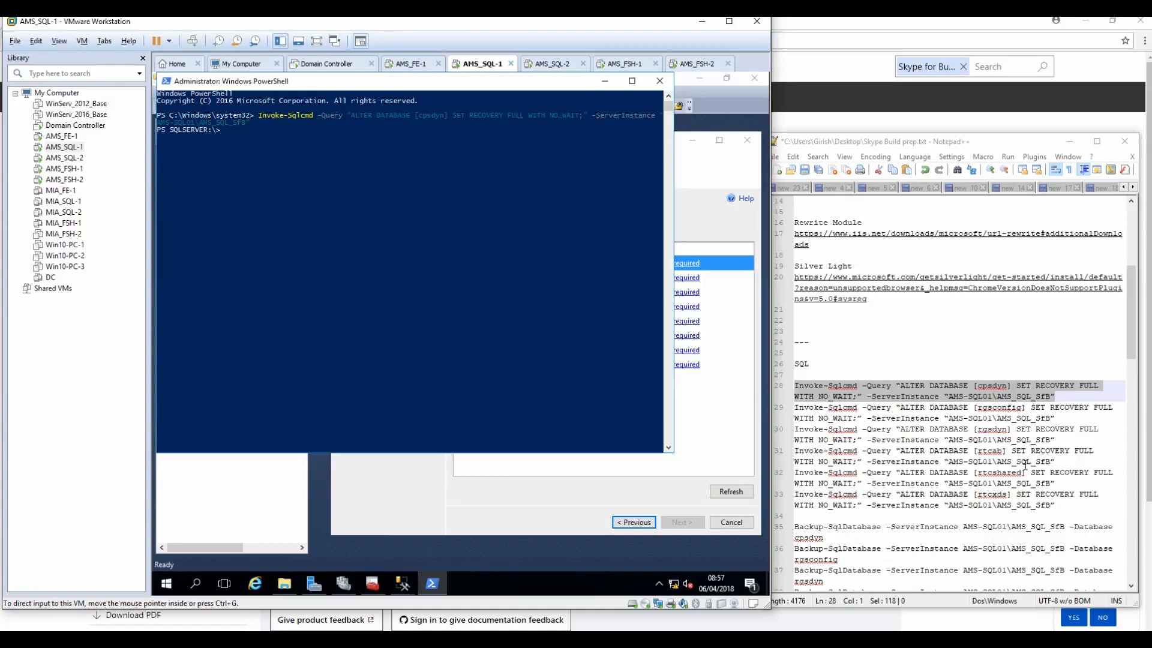
{"action": "left_click", "coordinate": [1056, 419]}
{"action": "key", "text": "shift+Home"}
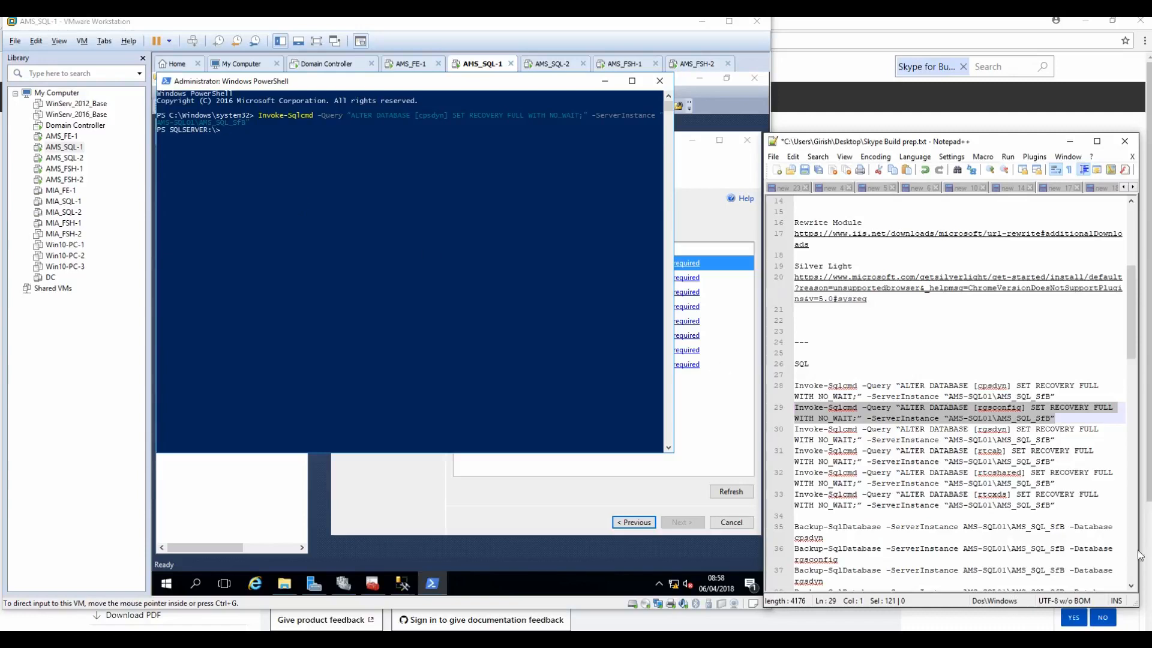
{"action": "left_click", "coordinate": [1062, 505]}
{"action": "left_click_drag", "start_coordinate": [1061, 505], "coordinate": [710, 408]}
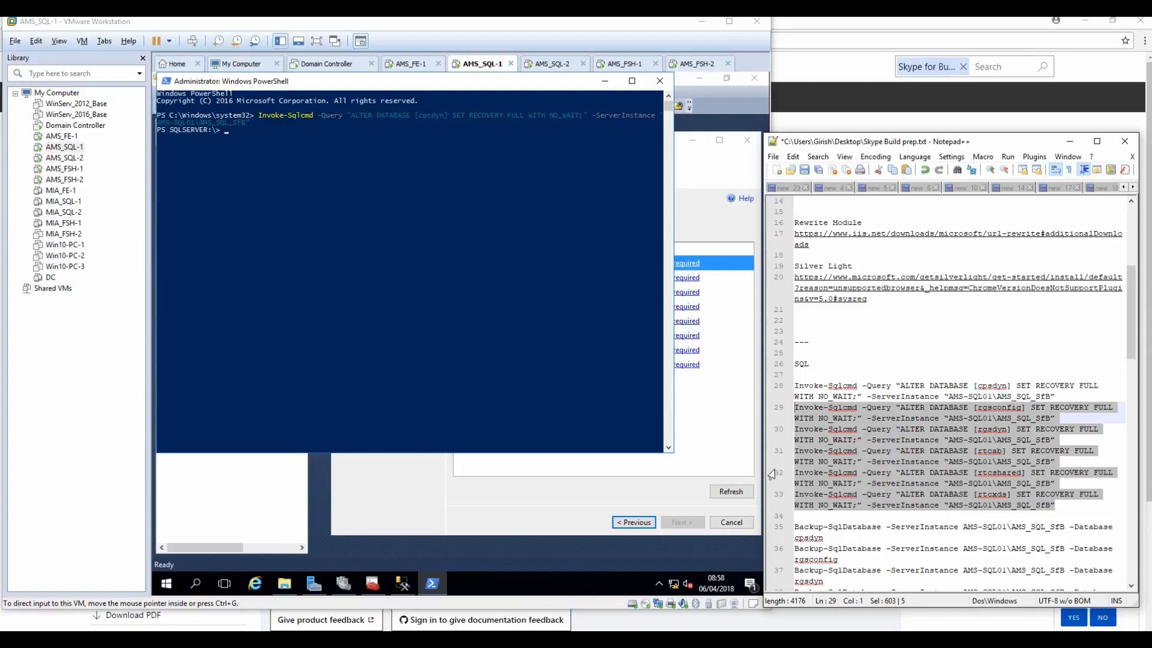
Step: Paste and run the rgsconfig, rgsdyn, rtcab, rtcshared and rtcxds full-recovery commands in PowerShell
{"action": "left_click", "coordinate": [256, 177]}
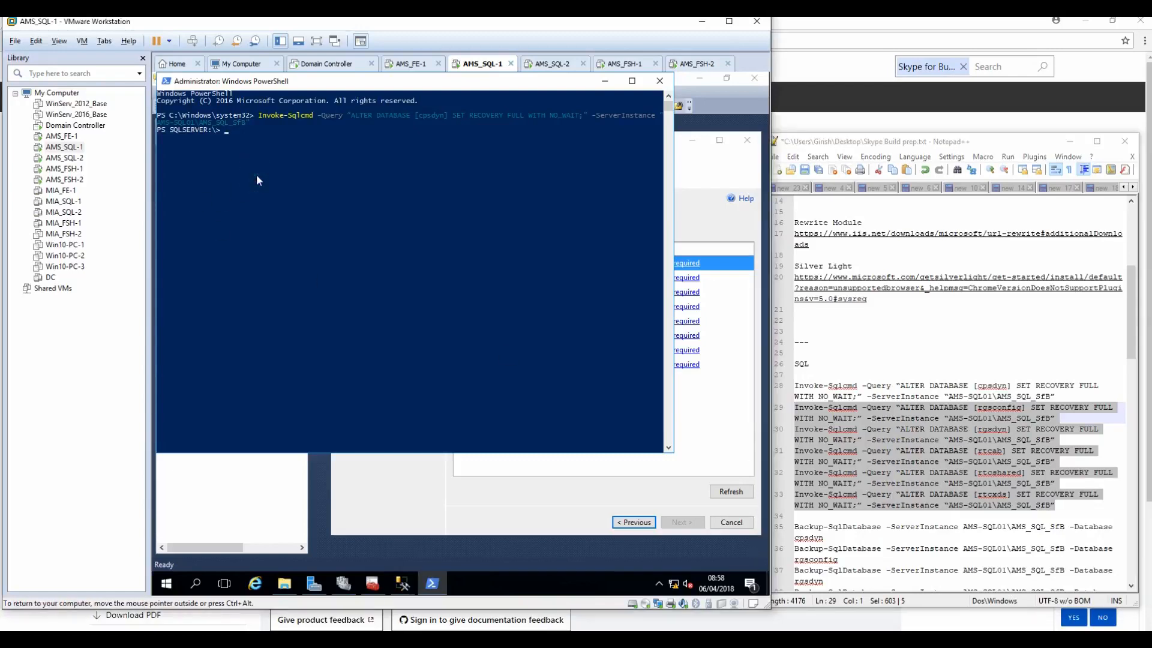
{"action": "right_click", "coordinate": [940, 425]}
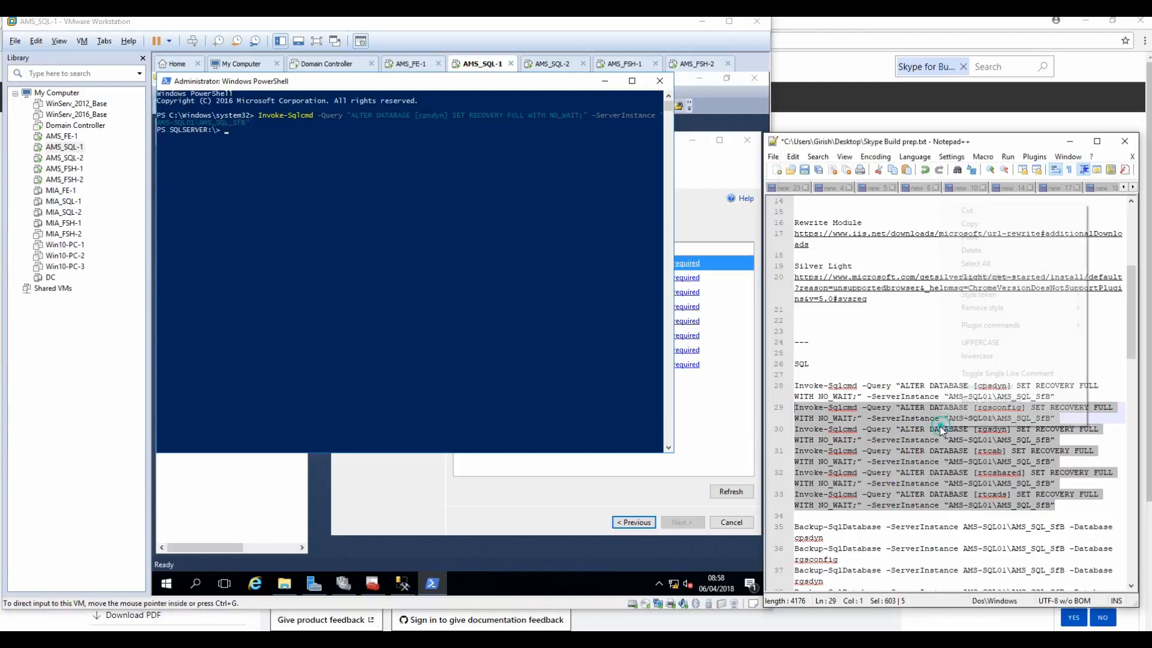
{"action": "left_click", "coordinate": [955, 227]}
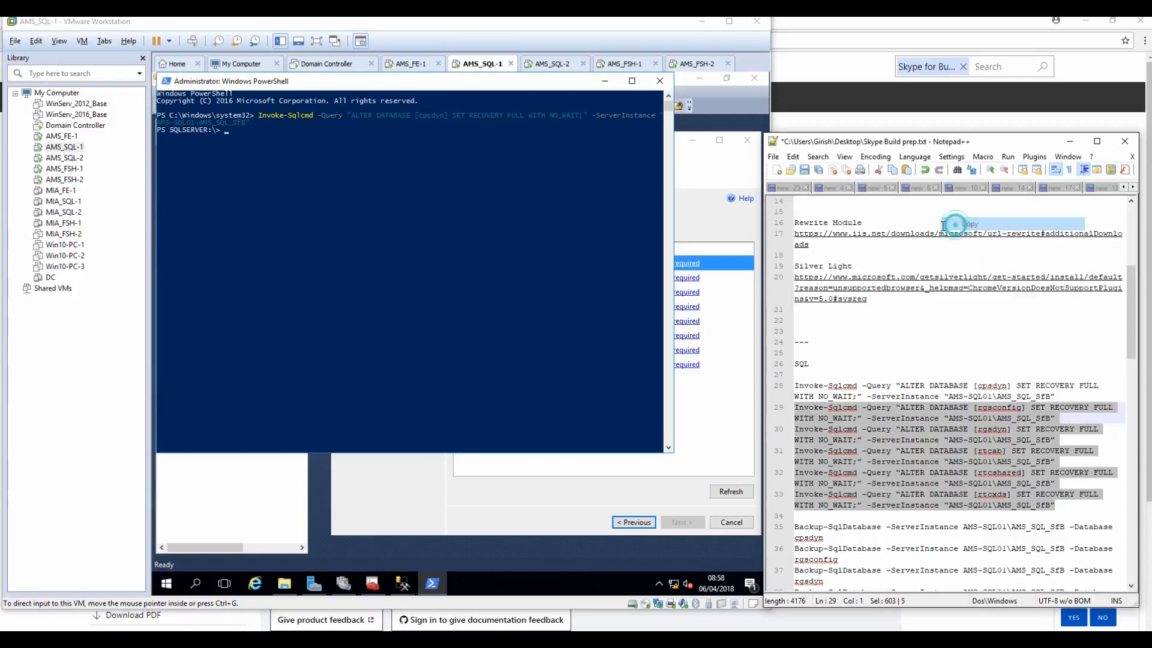
{"action": "left_click", "coordinate": [328, 199]}
{"action": "right_click", "coordinate": [328, 197]}
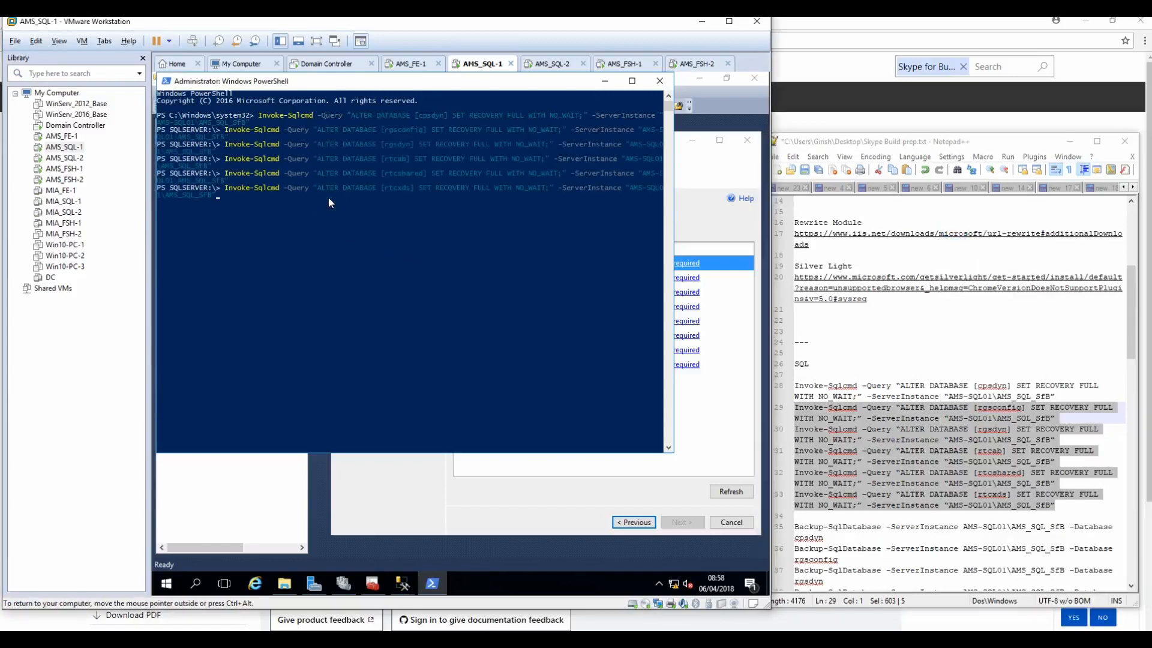
{"action": "key", "text": "Return"}
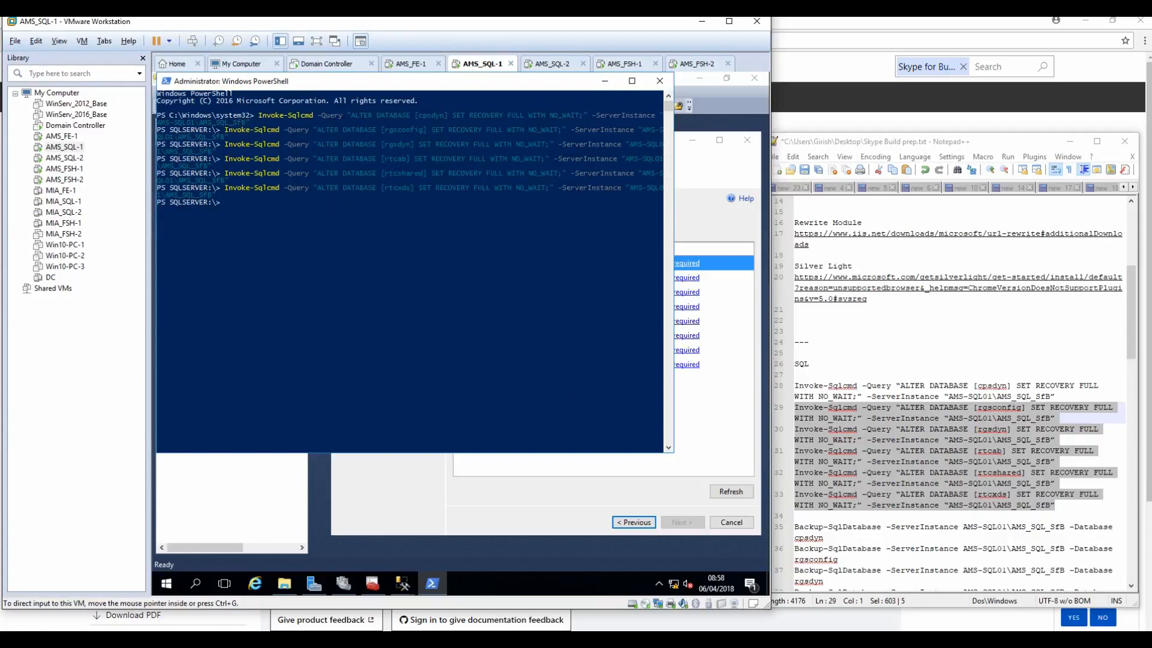
{"action": "left_click_drag", "start_coordinate": [824, 537], "coordinate": [794, 528]}
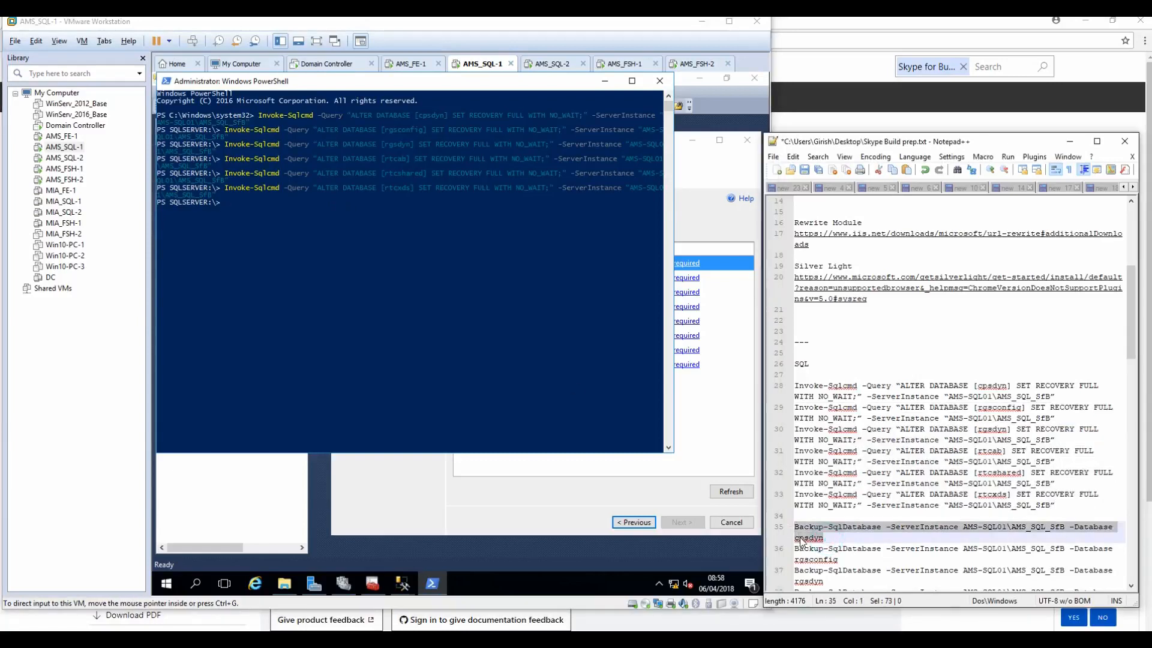
Step: Clear the PowerShell console with cls and paste the cpsdyn full backup command
{"action": "left_click", "coordinate": [356, 292]}
{"action": "type", "text": "cls"}
{"action": "key", "text": "Return"}
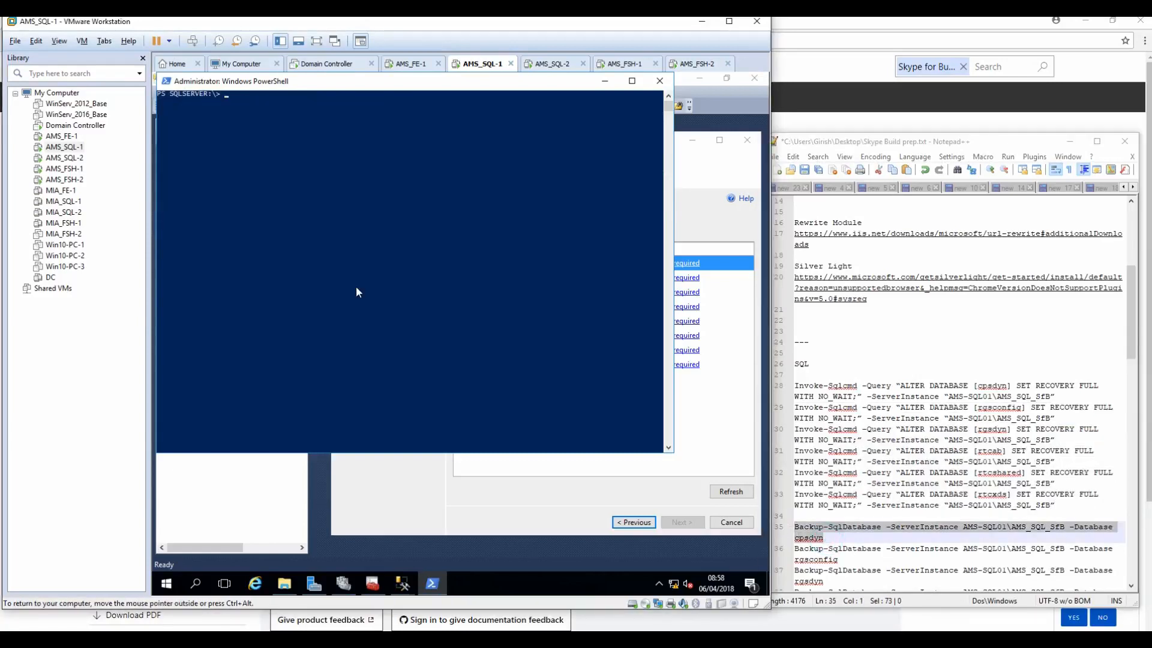
{"action": "right_click", "coordinate": [351, 190]}
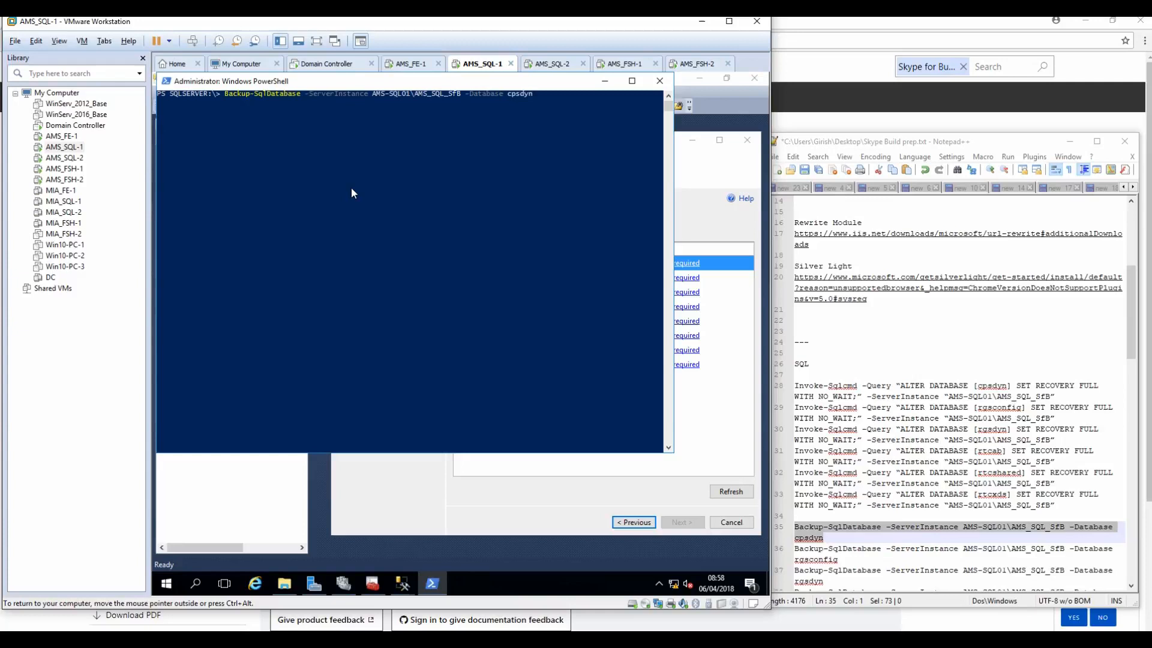
Step: Run full backups of rgsconfig, rgsdyn, rtcab, rtcshared and rtcxds from the prepared commands
{"action": "left_click", "coordinate": [847, 549]}
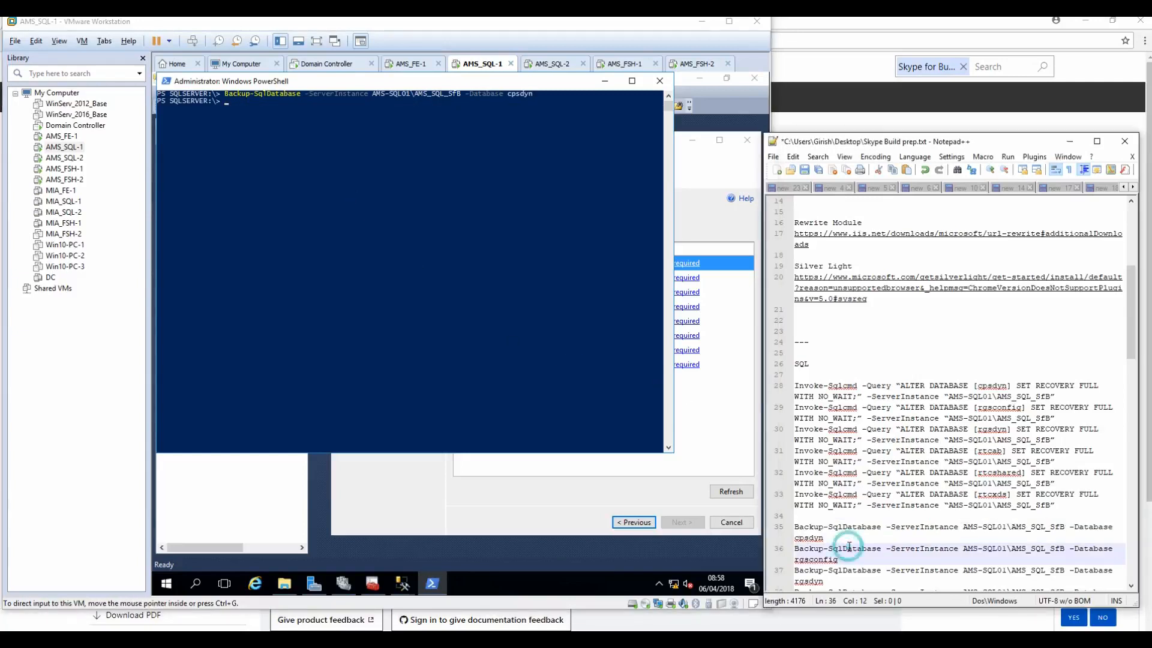
{"action": "scroll", "coordinate": [840, 547], "scroll_direction": "down", "scroll_amount": 3}
{"action": "left_click_drag", "start_coordinate": [830, 546], "coordinate": [793, 451]}
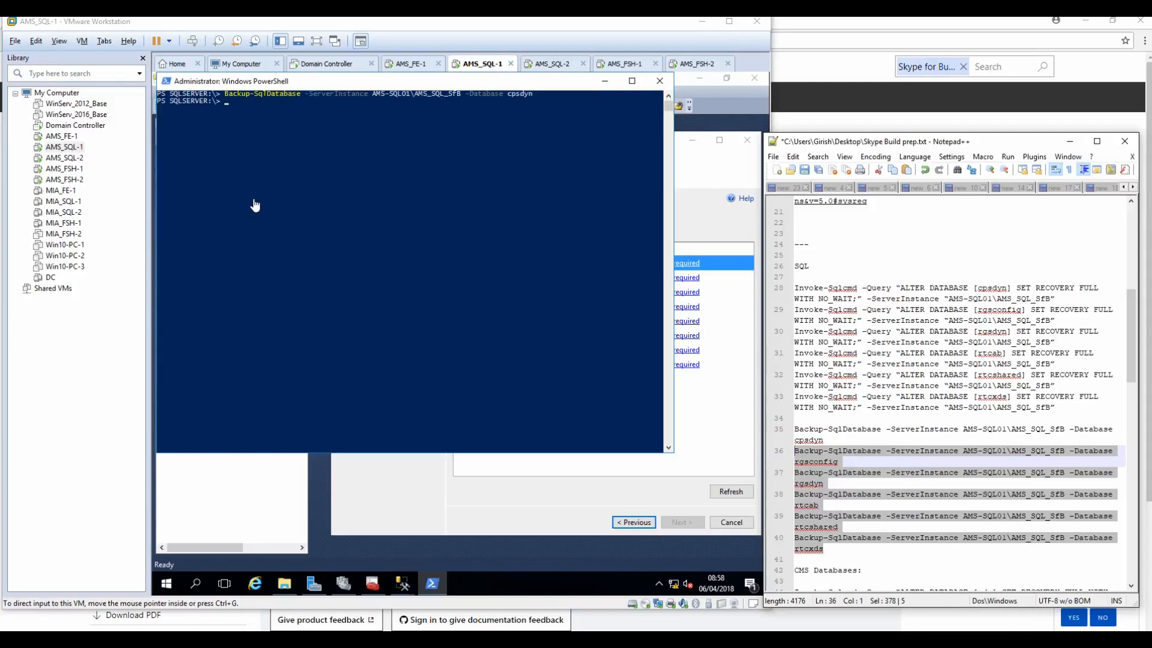
{"action": "left_click", "coordinate": [261, 179]}
{"action": "right_click", "coordinate": [261, 178]}
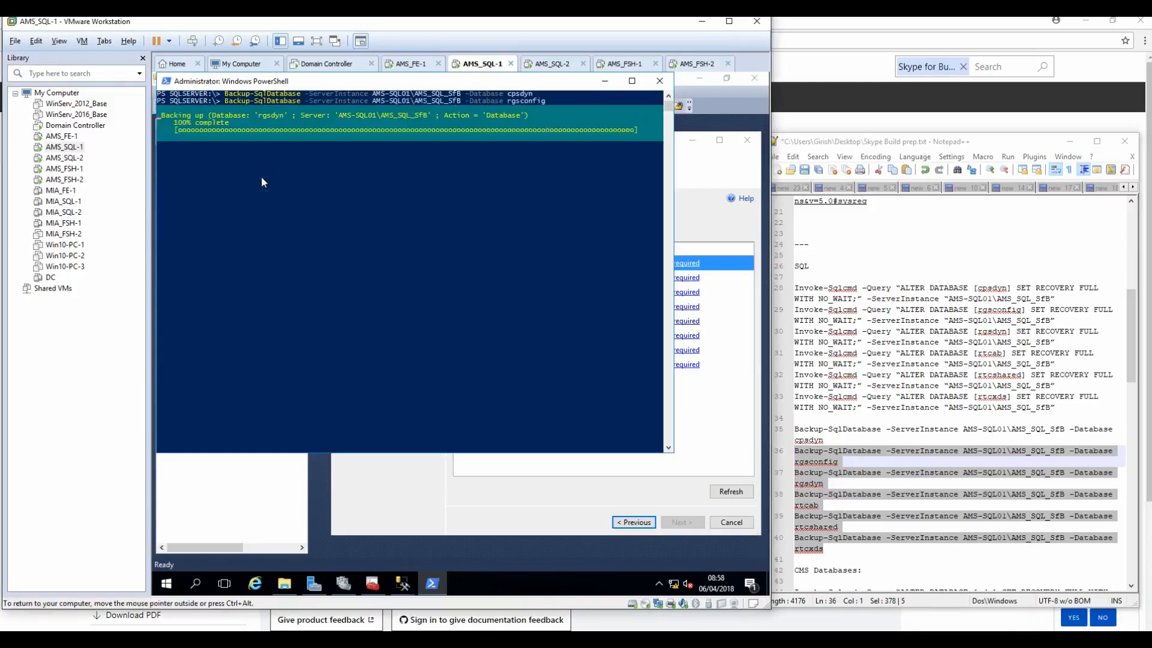
{"action": "key", "text": "Return"}
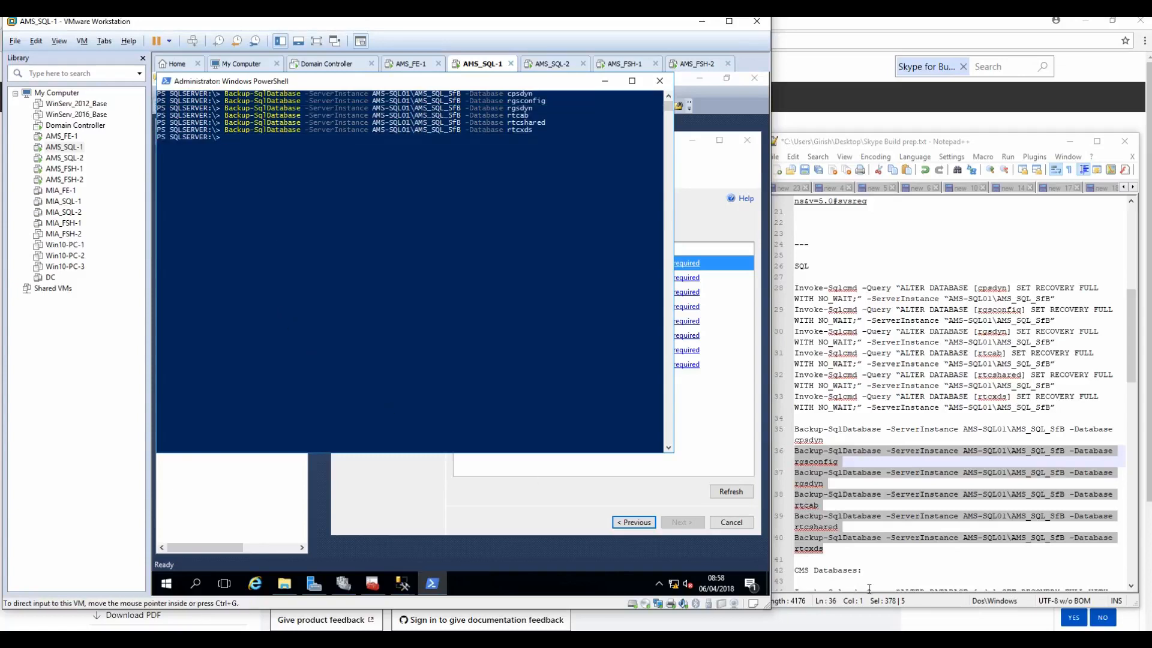
Step: Select the xds full-recovery command in the notes, ready for PowerShell
{"action": "left_click", "coordinate": [900, 548]}
{"action": "scroll", "coordinate": [885, 528], "scroll_direction": "down", "scroll_amount": 6}
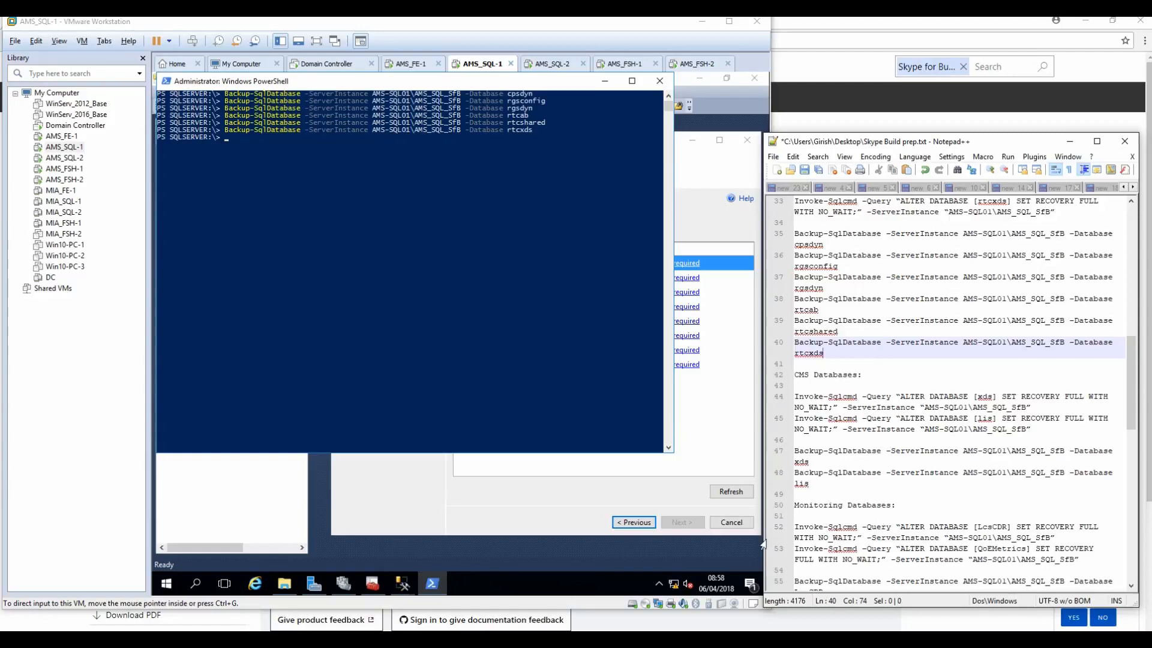
{"action": "left_click_drag", "start_coordinate": [1036, 408], "coordinate": [765, 400]}
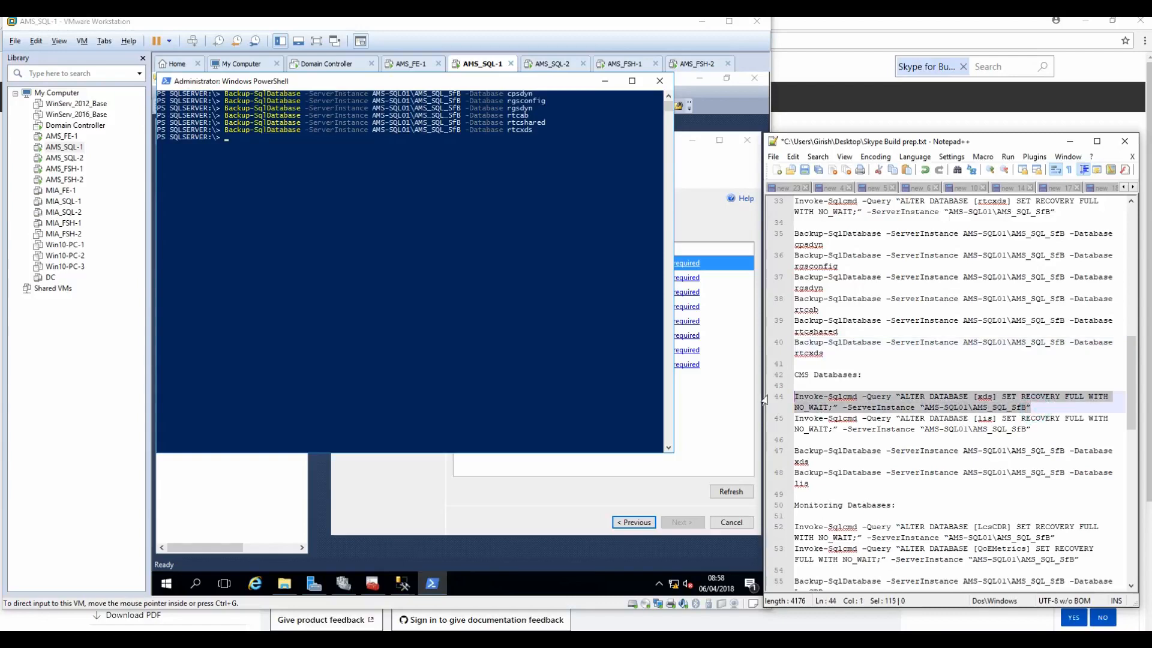
{"action": "left_click", "coordinate": [442, 272]}
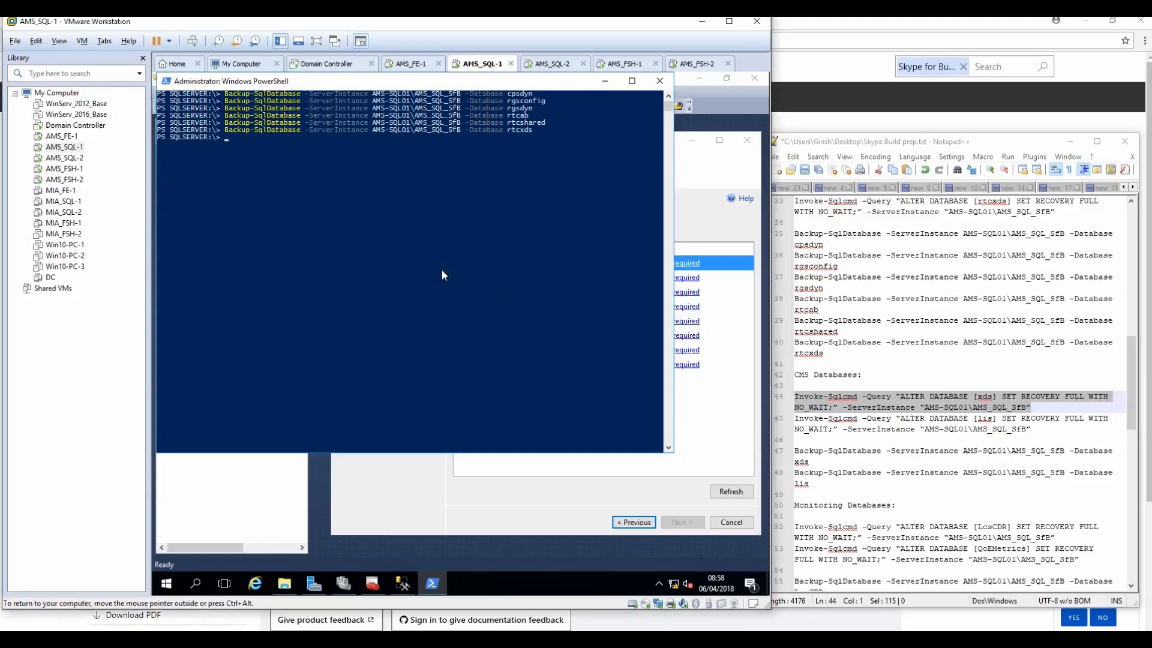
Step: Clear the console and set the xds and lis databases to full recovery
{"action": "type", "text": "cls"}
{"action": "key", "text": "Return"}
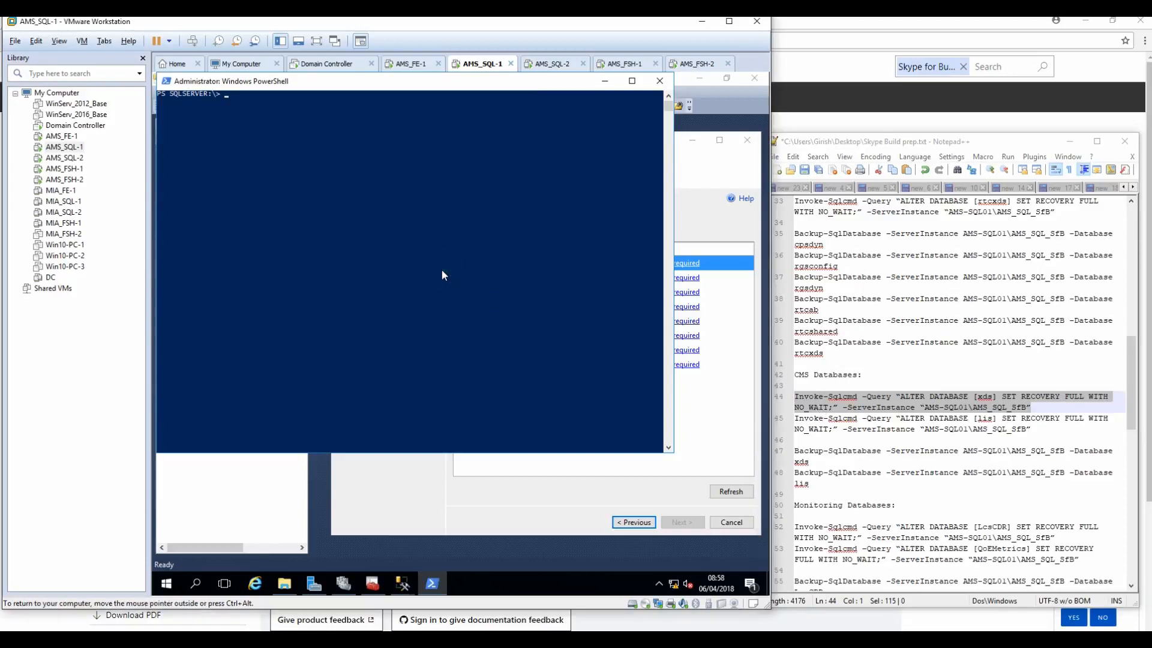
{"action": "right_click", "coordinate": [400, 227]}
{"action": "key", "text": "Return"}
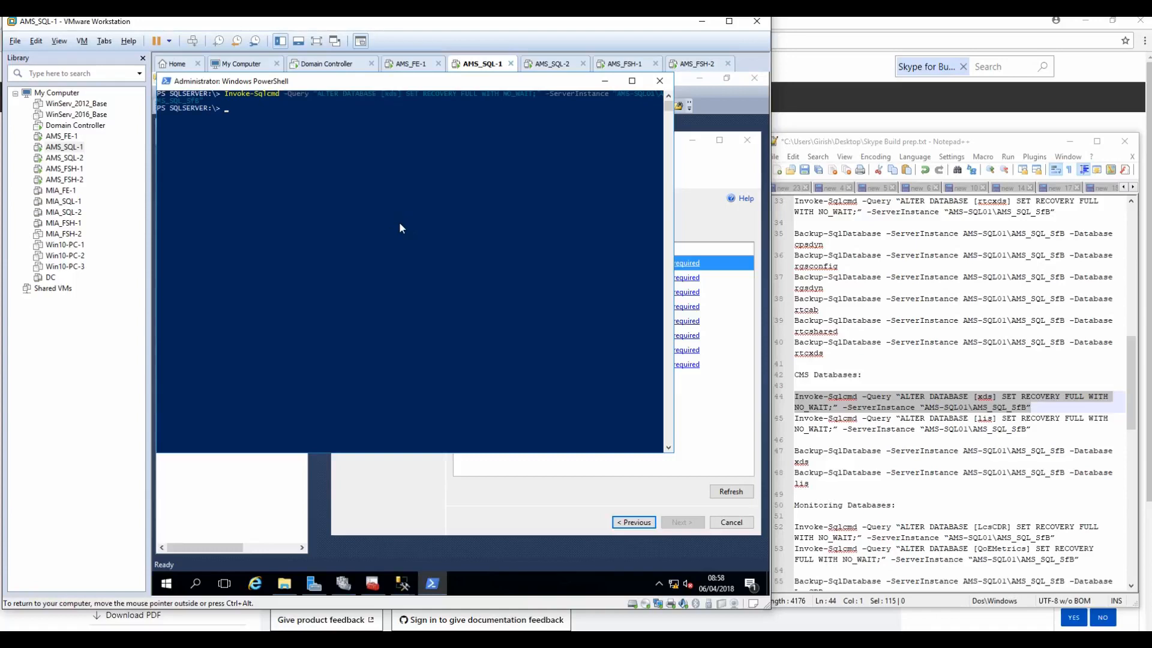
{"action": "left_click_drag", "start_coordinate": [1039, 431], "coordinate": [750, 424]}
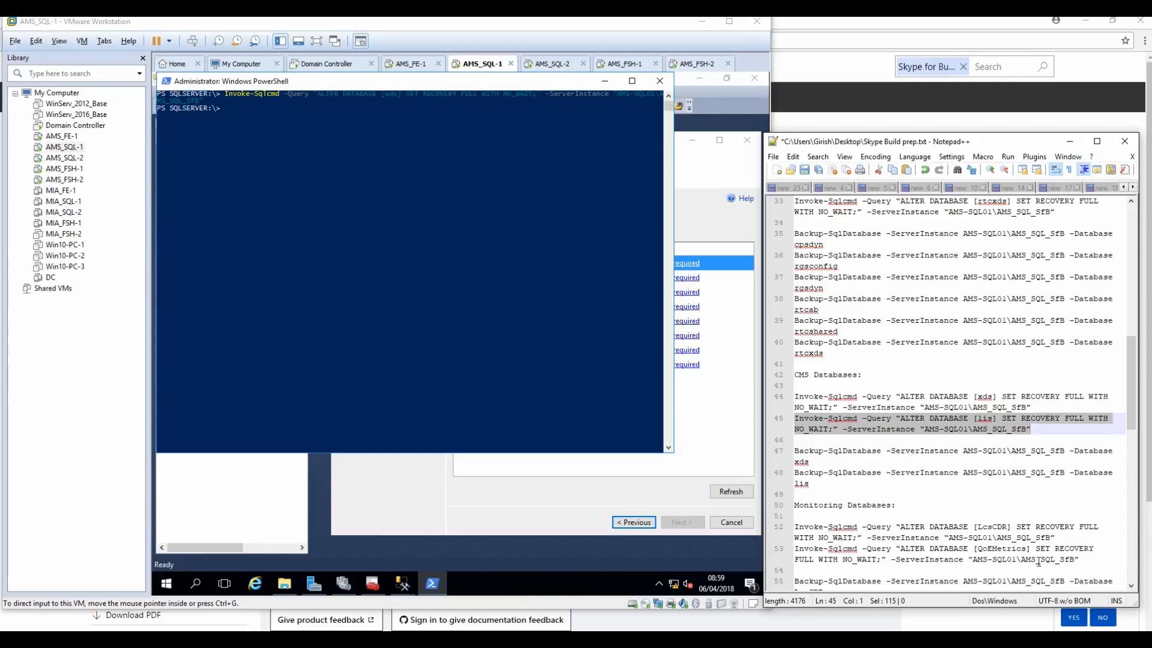
{"action": "left_click", "coordinate": [351, 178]}
{"action": "right_click", "coordinate": [350, 174]}
{"action": "key", "text": "Return"}
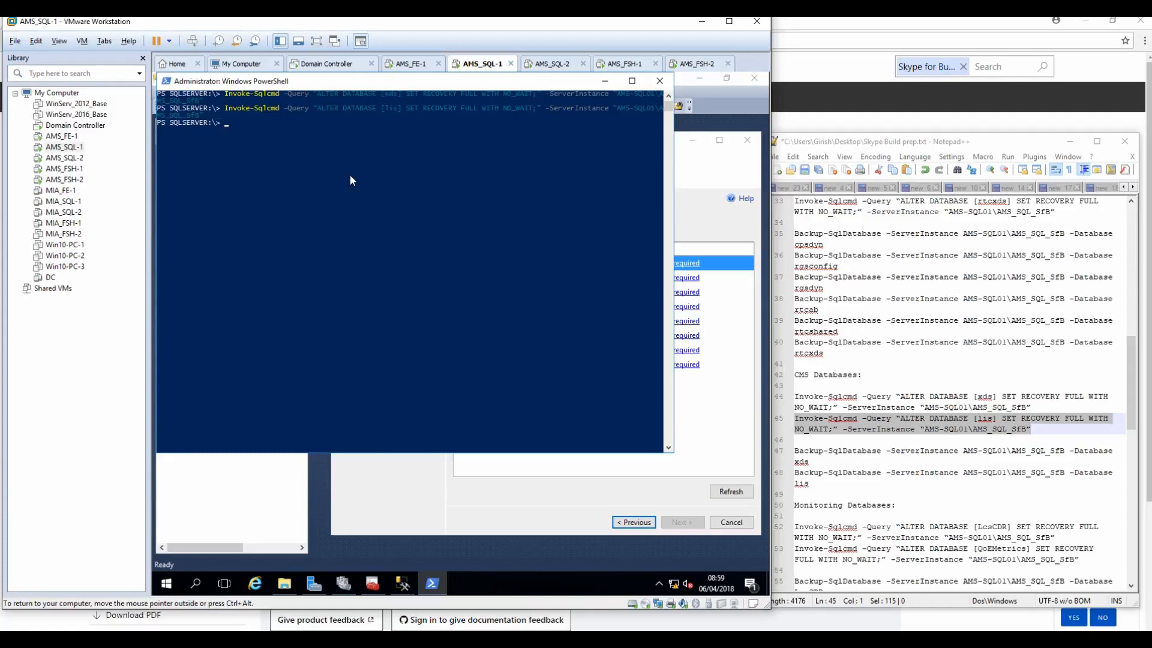
Step: Run the Backup-SqlDatabase commands for xds and lis
{"action": "left_click", "coordinate": [835, 463]}
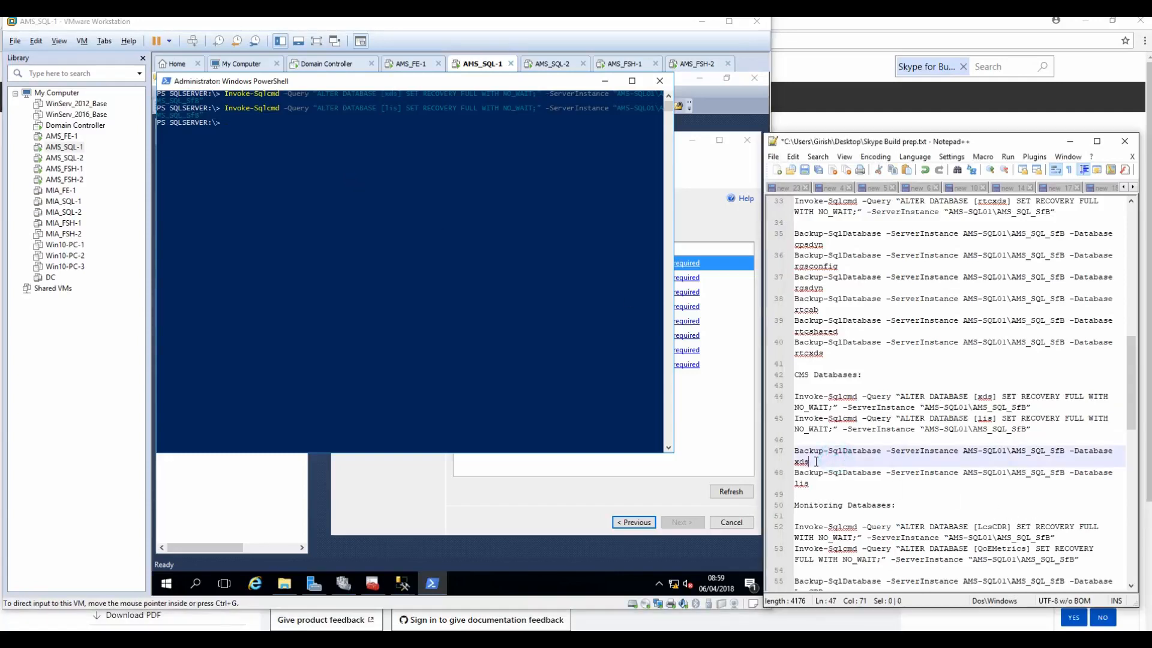
{"action": "left_click_drag", "start_coordinate": [817, 463], "coordinate": [768, 450]}
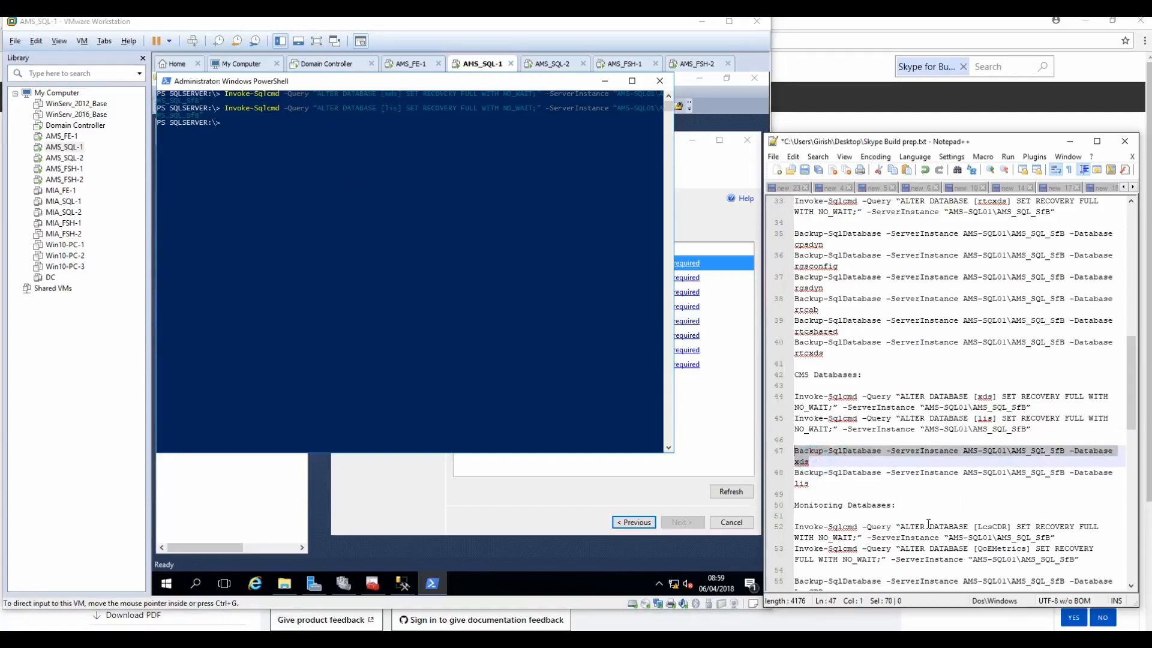
{"action": "left_click_drag", "start_coordinate": [827, 484], "coordinate": [780, 450]}
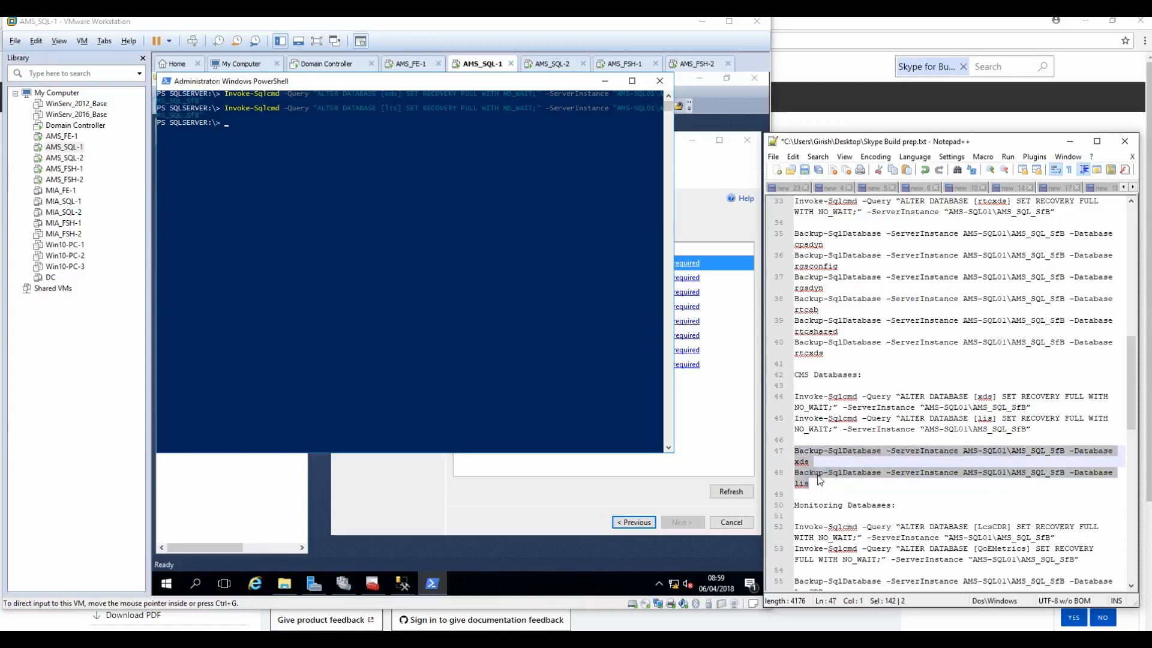
{"action": "left_click", "coordinate": [267, 194]}
{"action": "right_click", "coordinate": [265, 183]}
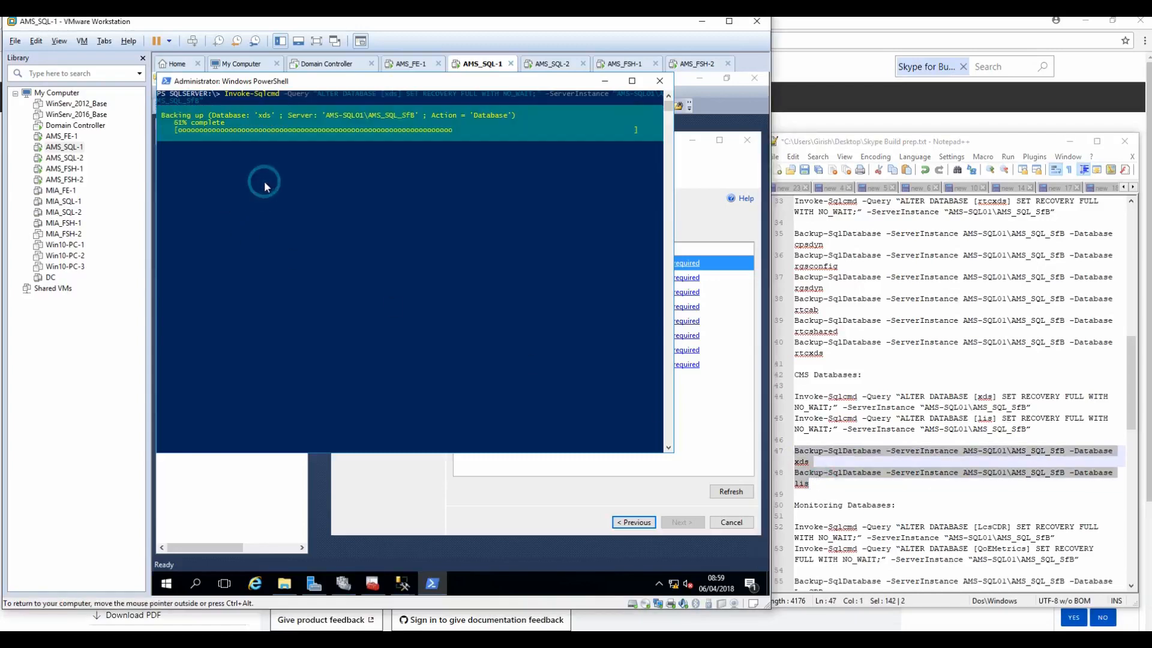
{"action": "key", "text": "Return"}
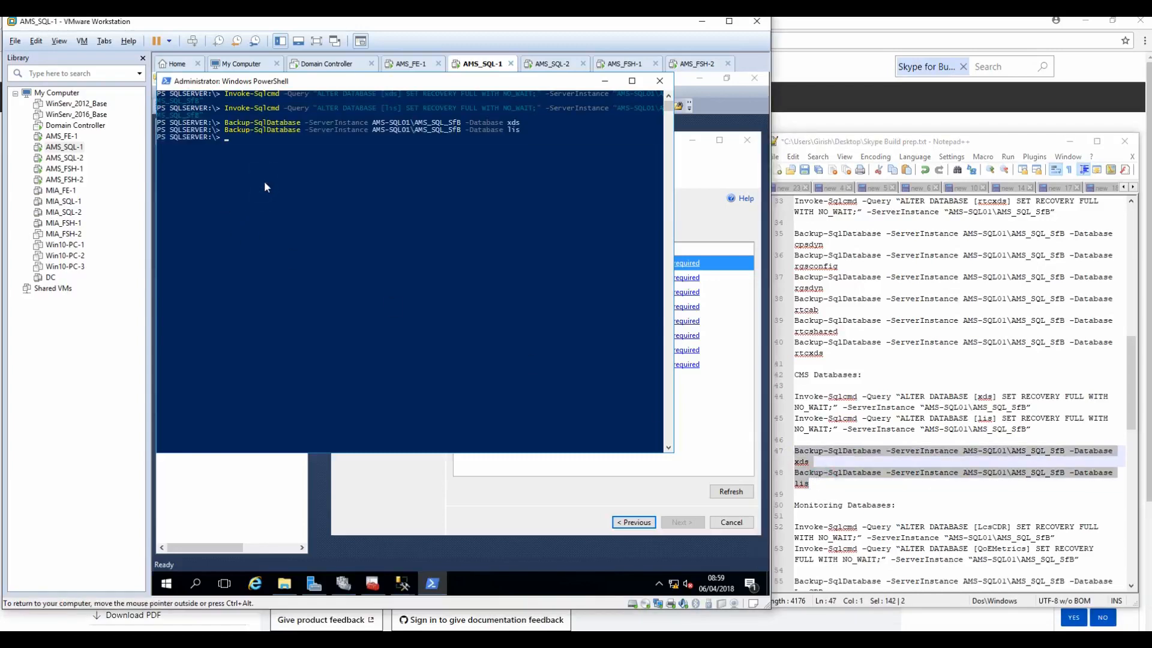
Step: Maximize the command notes and highlight the monitoring and archiving database commands
{"action": "left_click", "coordinate": [994, 140]}
{"action": "double_click", "coordinate": [995, 142]}
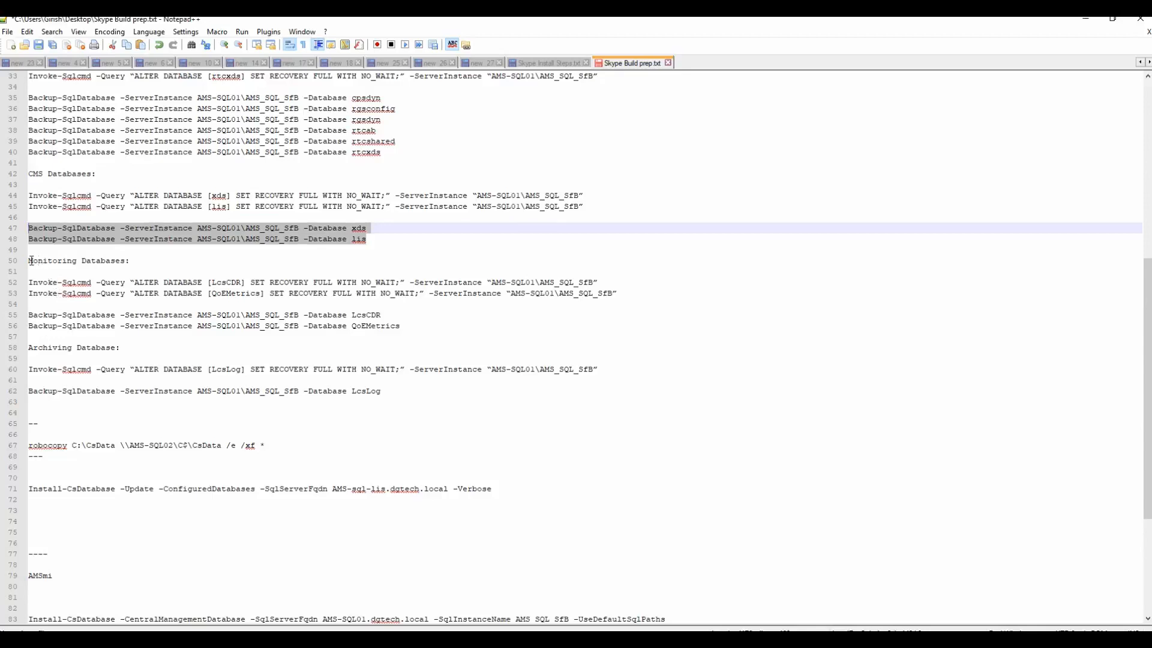
{"action": "left_click_drag", "start_coordinate": [29, 261], "coordinate": [157, 353]}
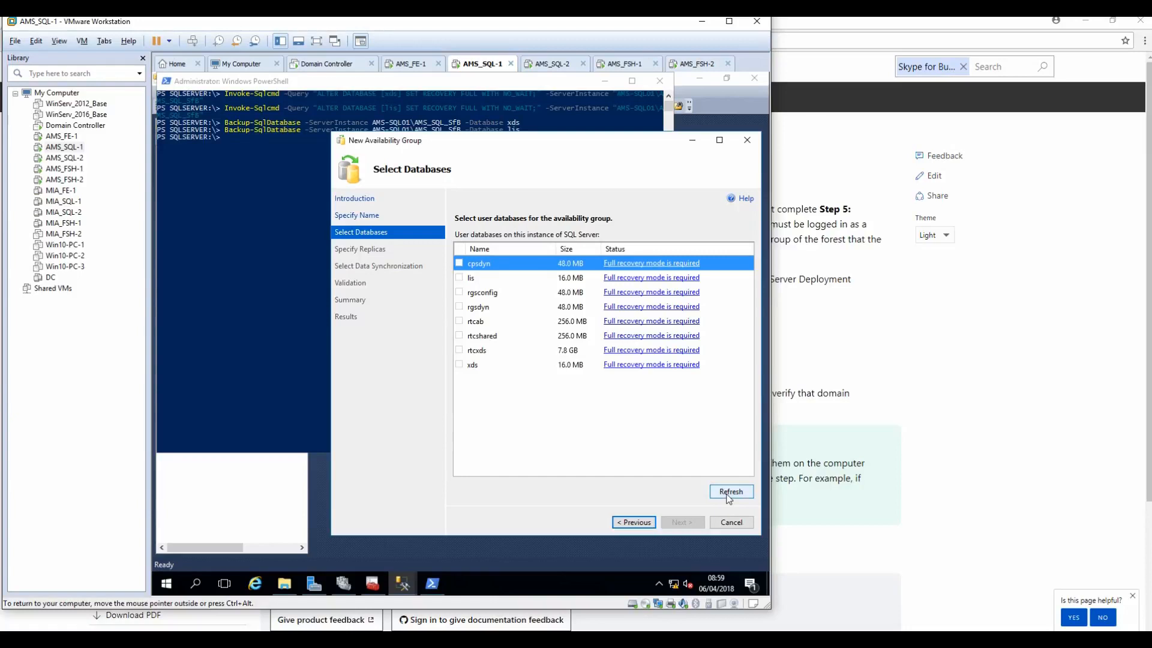
Step: Refresh and select cpsdyn, lis, rgsconfig, rgsdyn, rtcab, rtcshared, rtcxds and xds for the group
{"action": "left_click", "coordinate": [727, 495]}
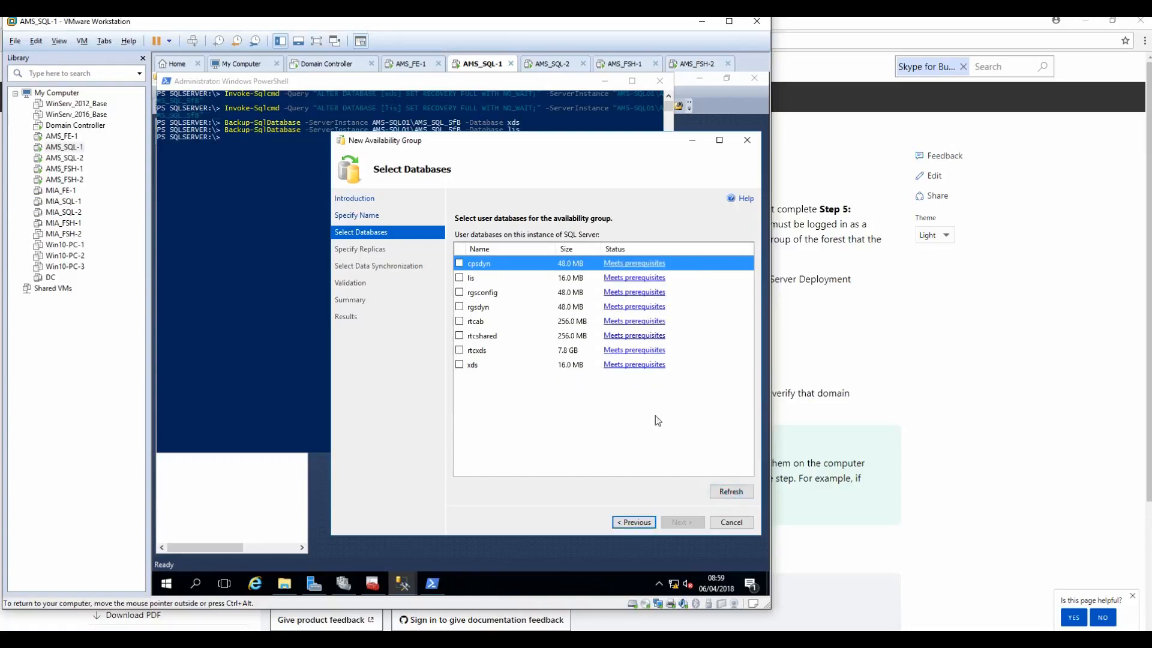
{"action": "left_click", "coordinate": [460, 264]}
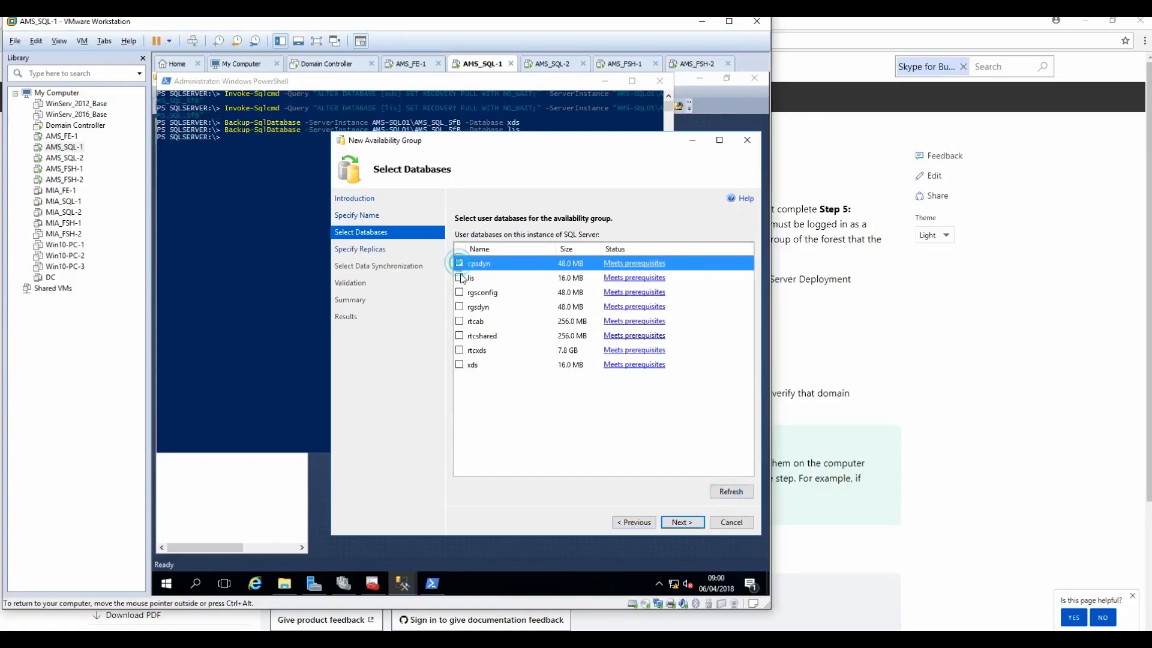
{"action": "left_click", "coordinate": [459, 278]}
{"action": "left_click", "coordinate": [460, 292]}
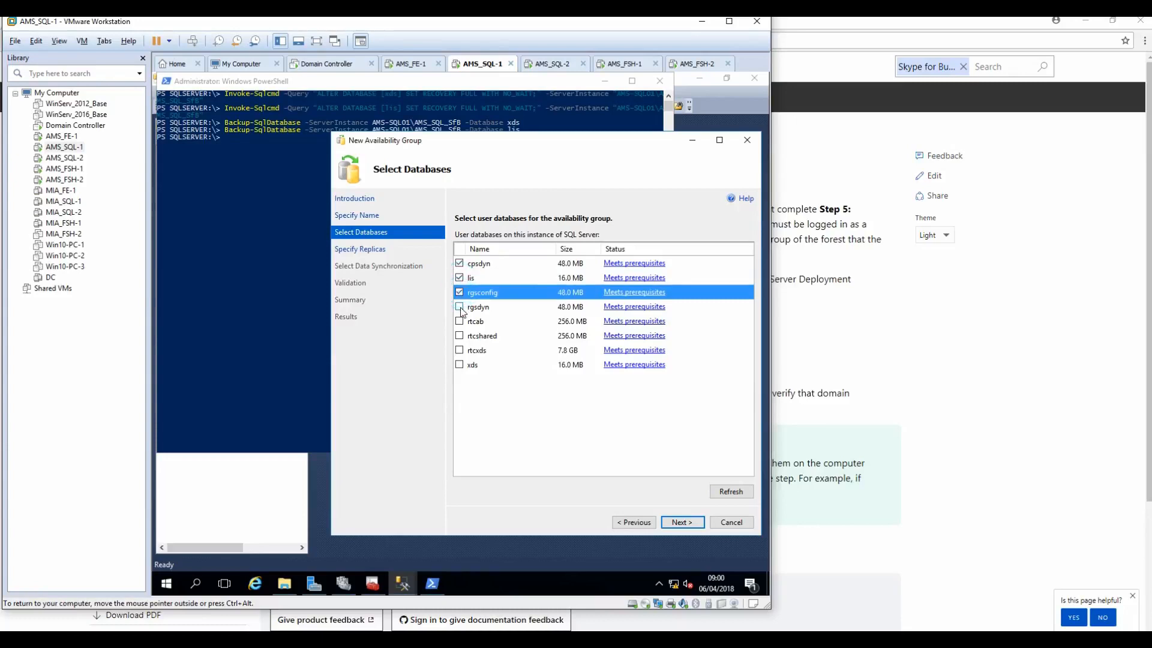
{"action": "left_click", "coordinate": [460, 306]}
{"action": "left_click", "coordinate": [459, 321]}
{"action": "left_click", "coordinate": [460, 336]}
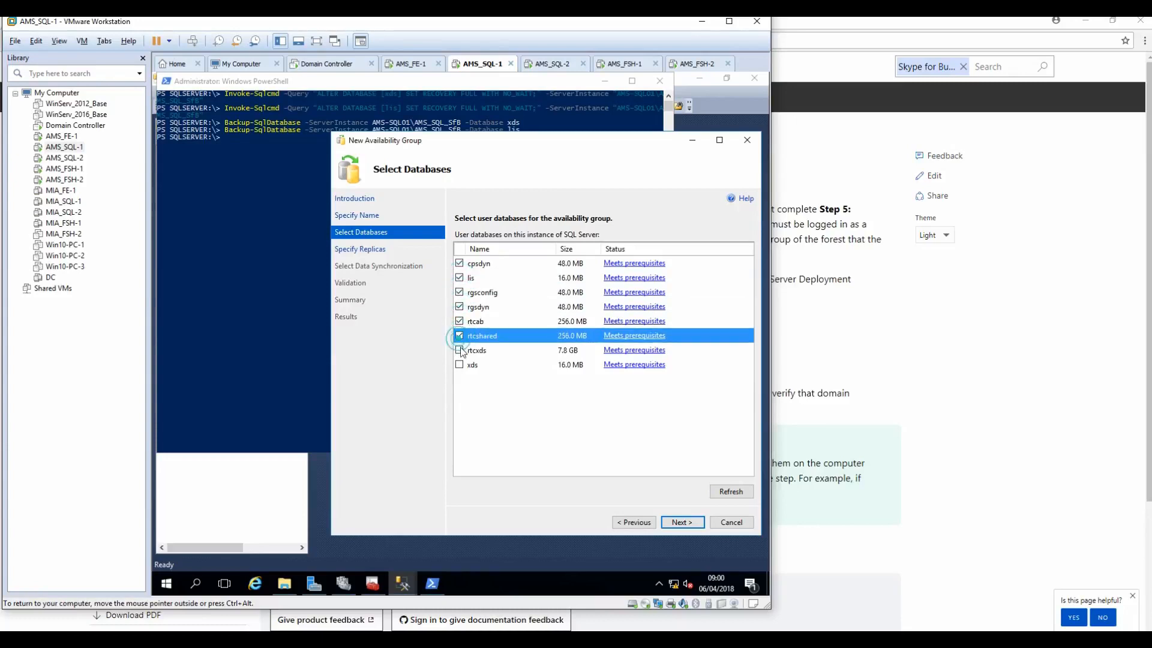
{"action": "left_click", "coordinate": [460, 350]}
{"action": "left_click", "coordinate": [459, 364]}
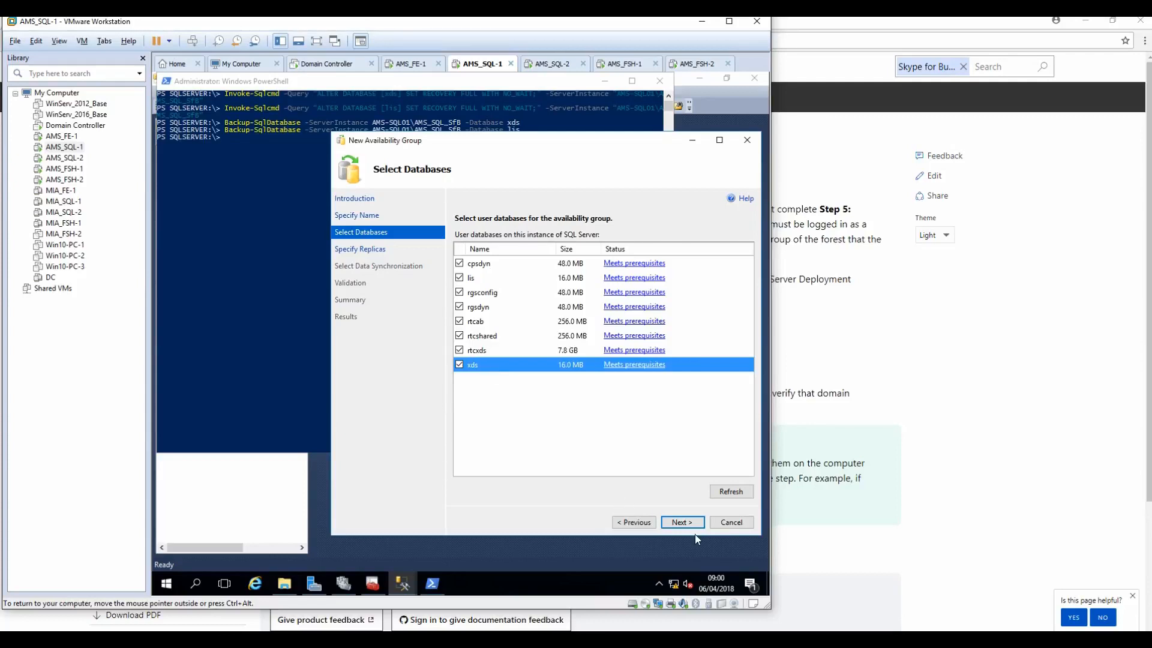
{"action": "left_click", "coordinate": [682, 522]}
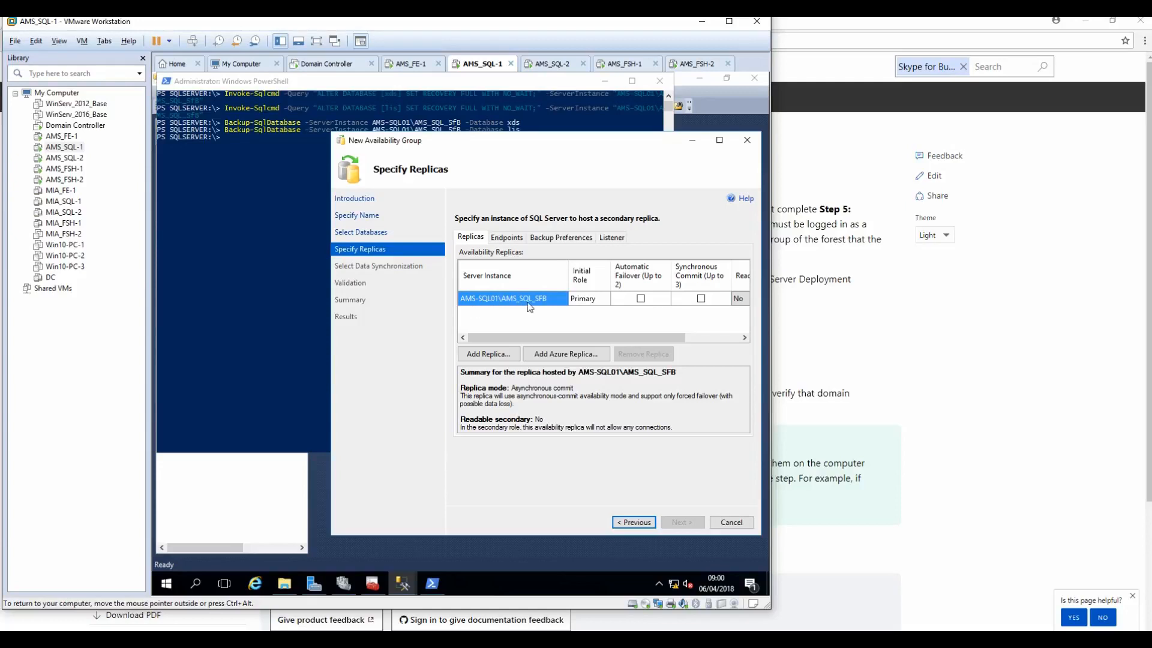
Step: Add AMS-SQL02 as a replica and enable automatic failover on both replicas
{"action": "left_click", "coordinate": [491, 354]}
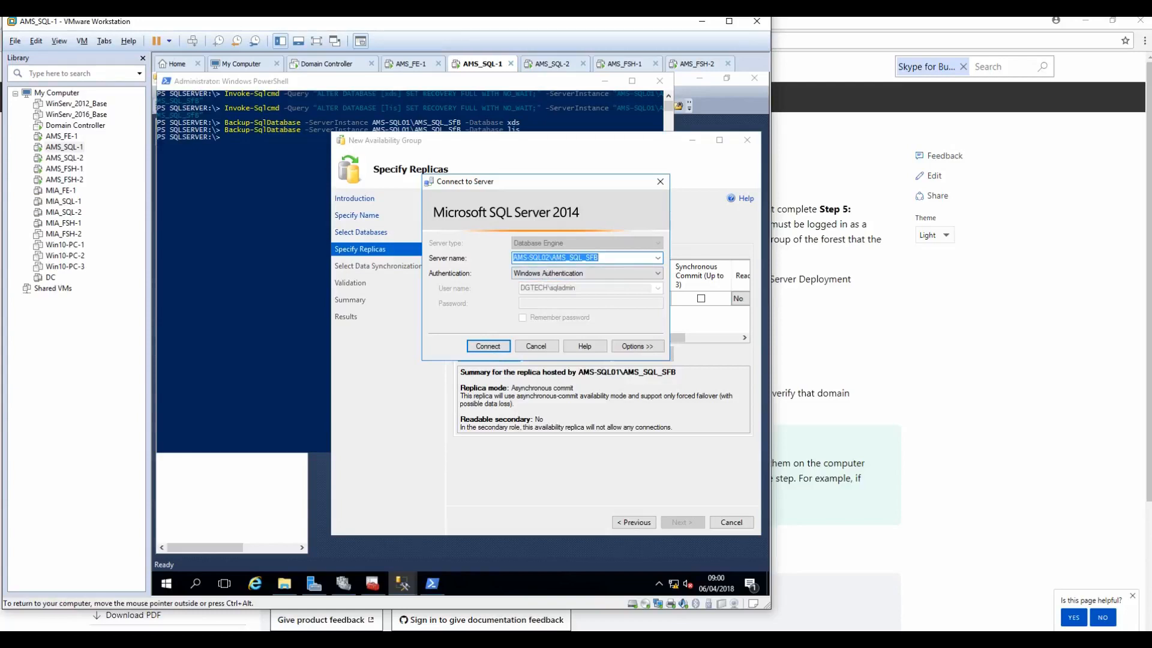
{"action": "left_click", "coordinate": [483, 348]}
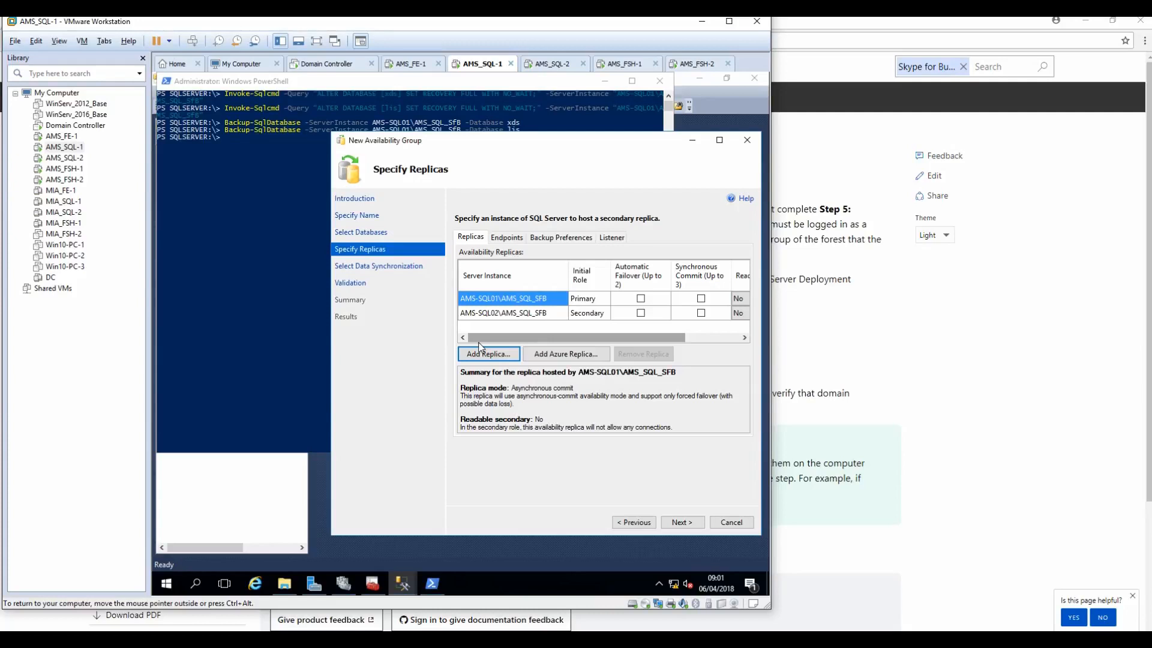
{"action": "left_click", "coordinate": [641, 298]}
{"action": "left_click", "coordinate": [641, 313]}
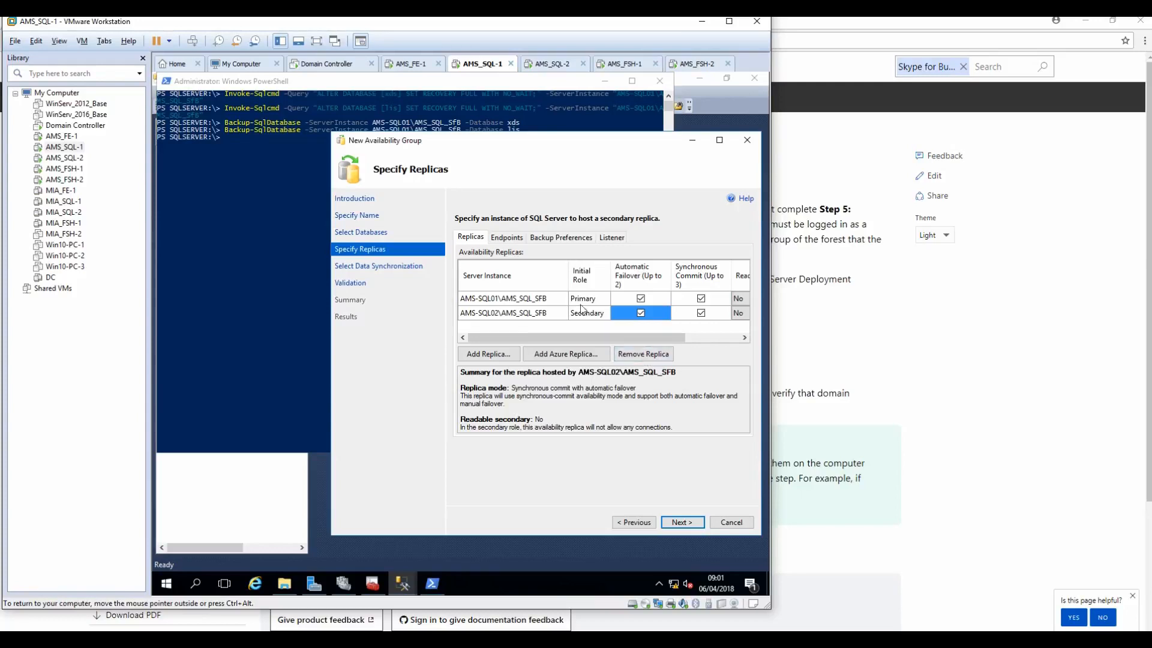
Step: Review the Endpoints, Backup Preferences and Listener settings and maximize the wizard
{"action": "left_click", "coordinate": [504, 237]}
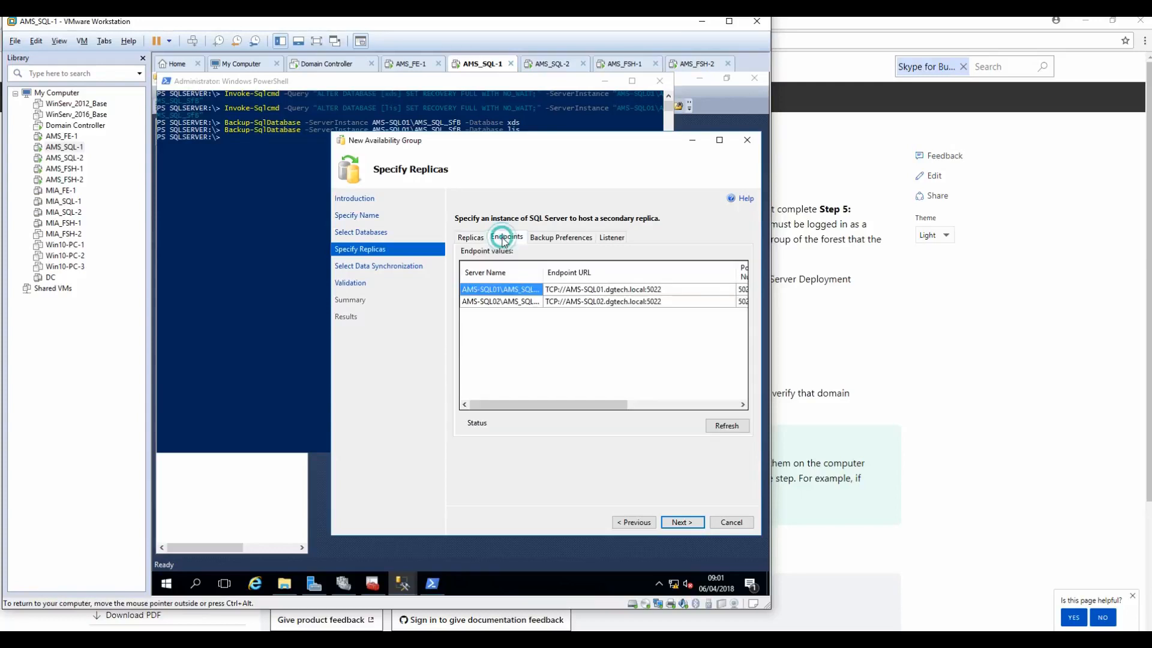
{"action": "left_click", "coordinate": [536, 240]}
{"action": "left_click", "coordinate": [614, 240]}
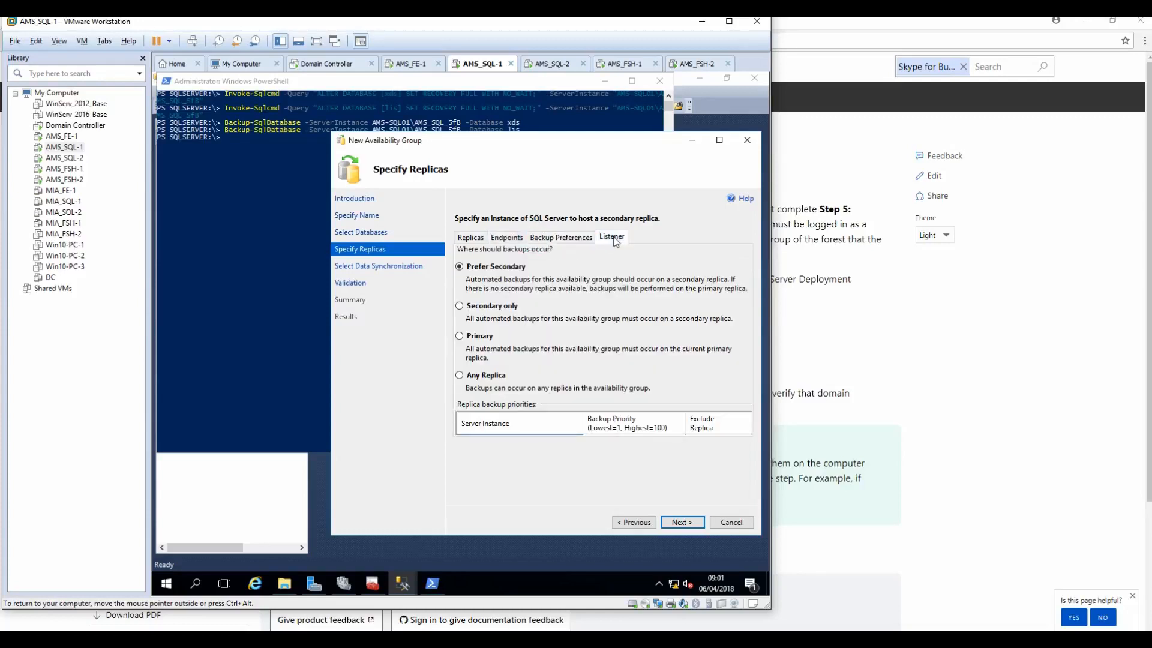
{"action": "left_click", "coordinate": [720, 142]}
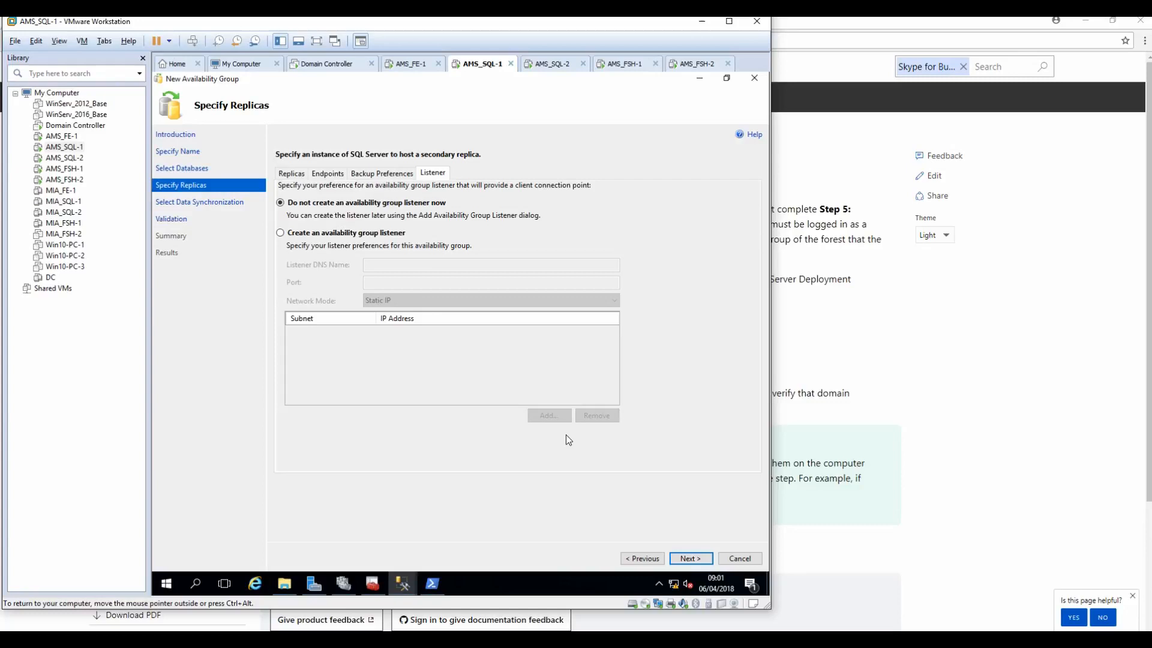
Step: Create an availability group listener named ams-sql-lis, copied from the Skype Install Steps notes
{"action": "left_click", "coordinate": [335, 232]}
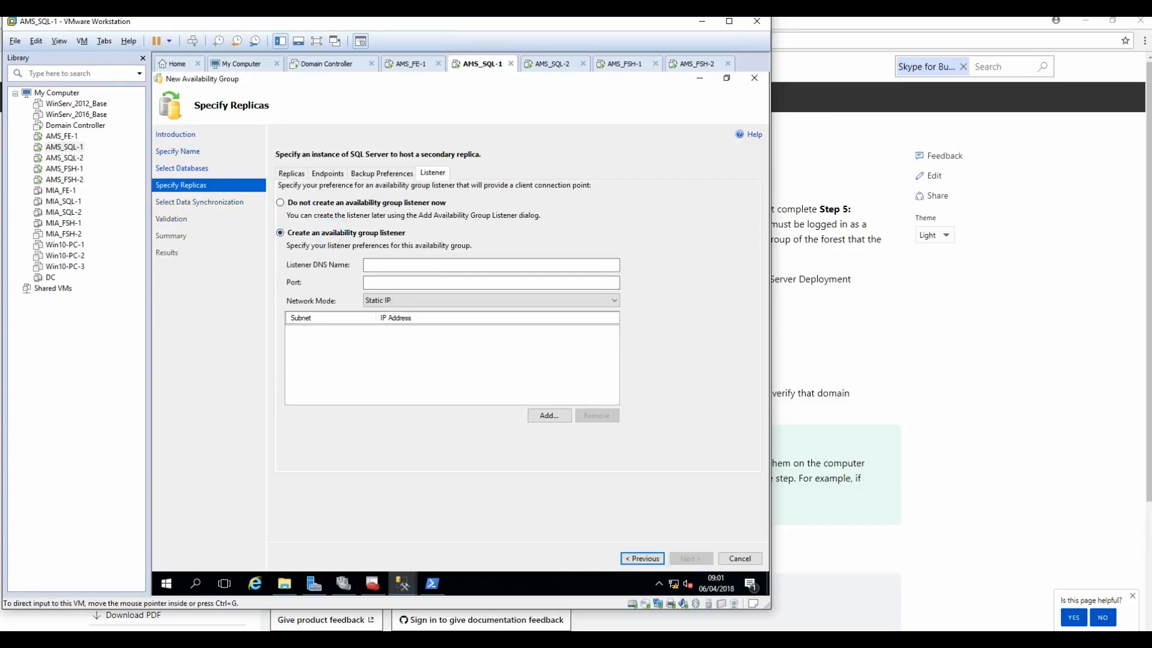
{"action": "key", "text": "alt+Tab"}
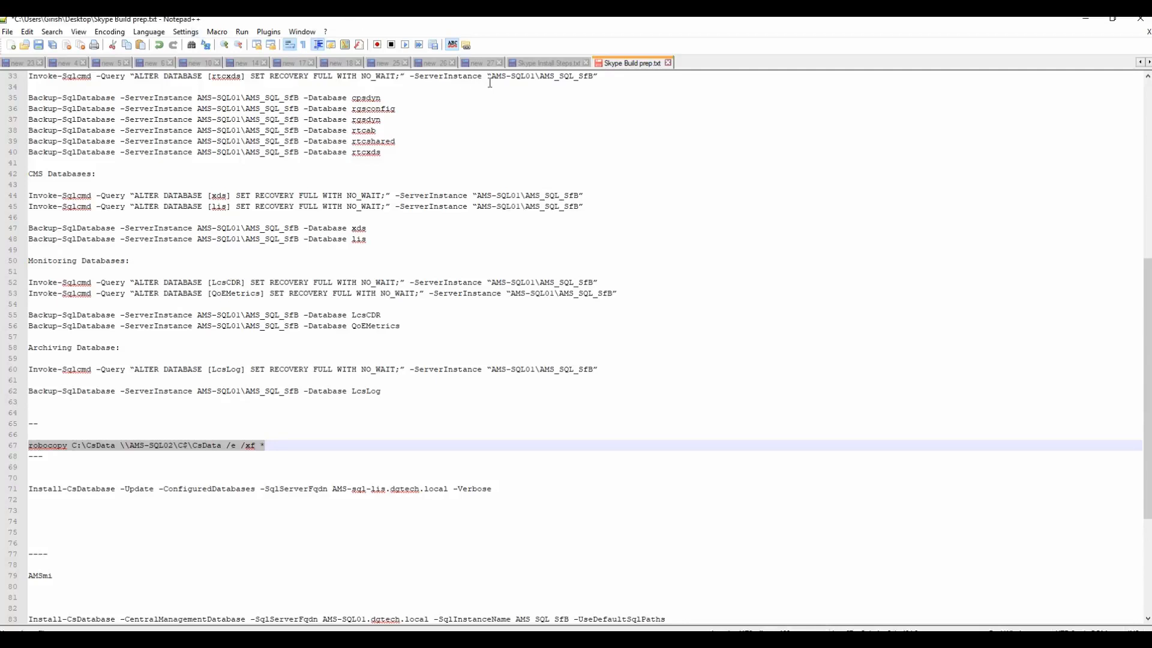
{"action": "left_click", "coordinate": [528, 62]}
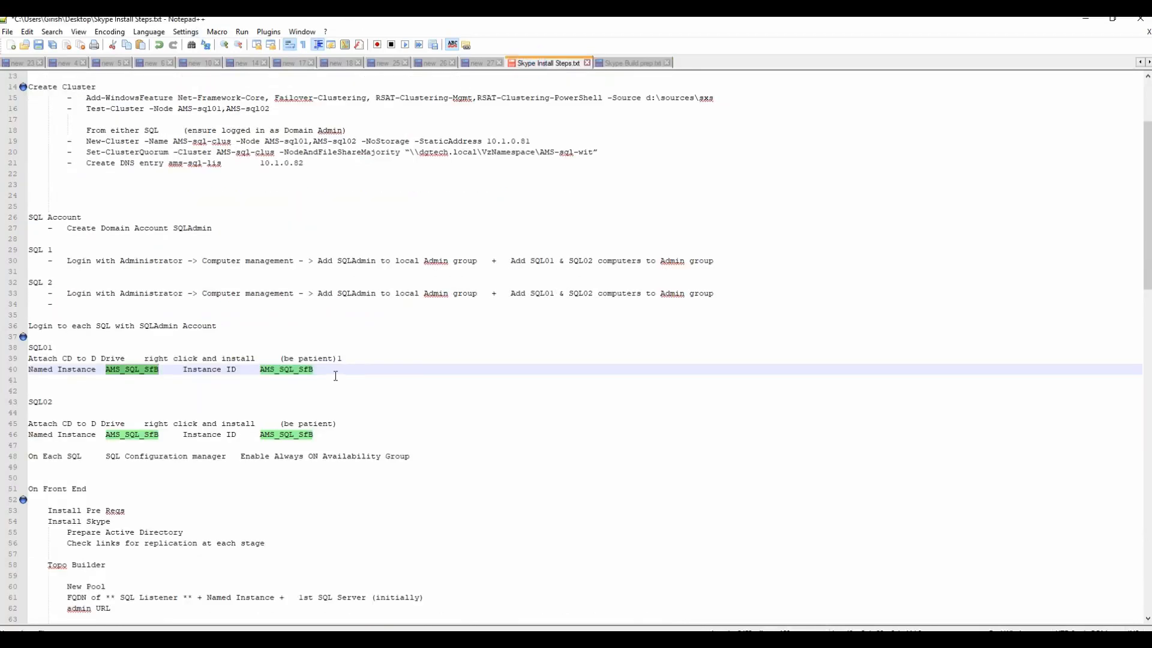
{"action": "left_click_drag", "start_coordinate": [169, 164], "coordinate": [221, 164]}
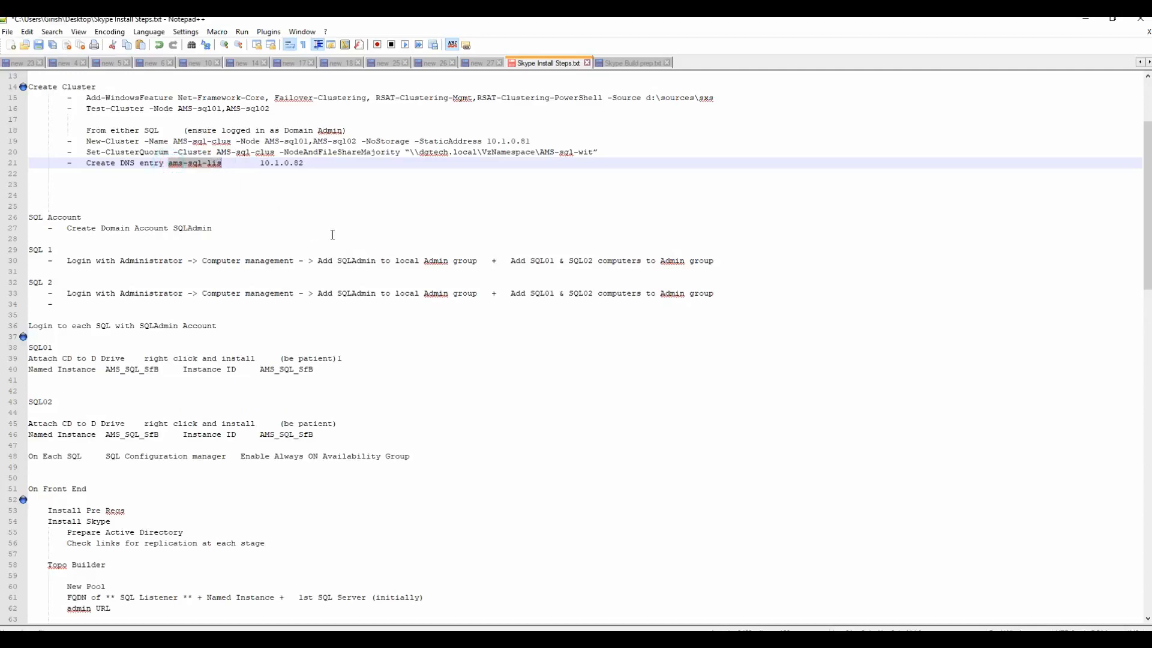
{"action": "right_click", "coordinate": [209, 165]}
{"action": "left_click", "coordinate": [237, 186]}
{"action": "mouse_move", "coordinate": [456, 639]}
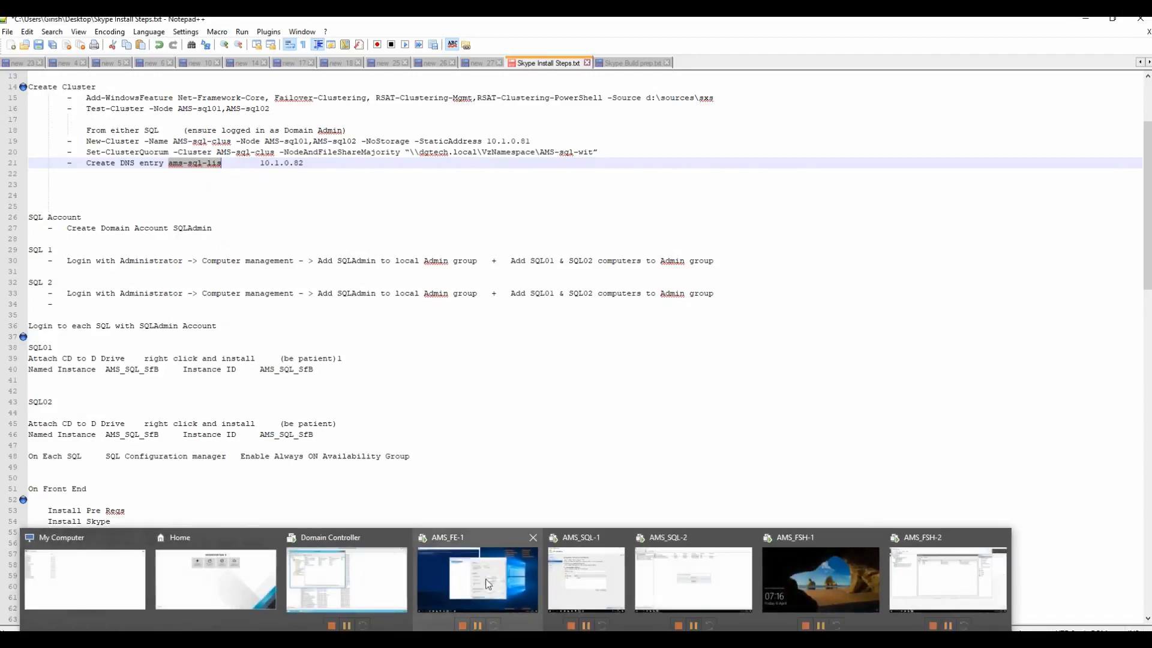
{"action": "left_click", "coordinate": [485, 577]}
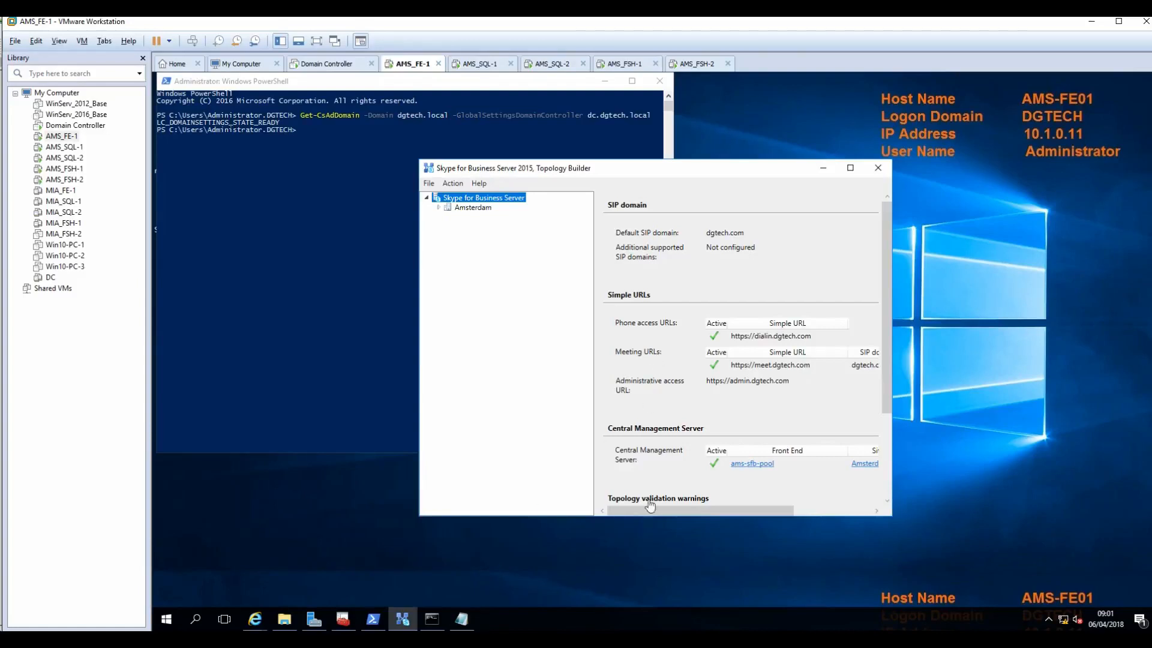
{"action": "left_click", "coordinate": [474, 64]}
{"action": "left_click", "coordinate": [471, 266]}
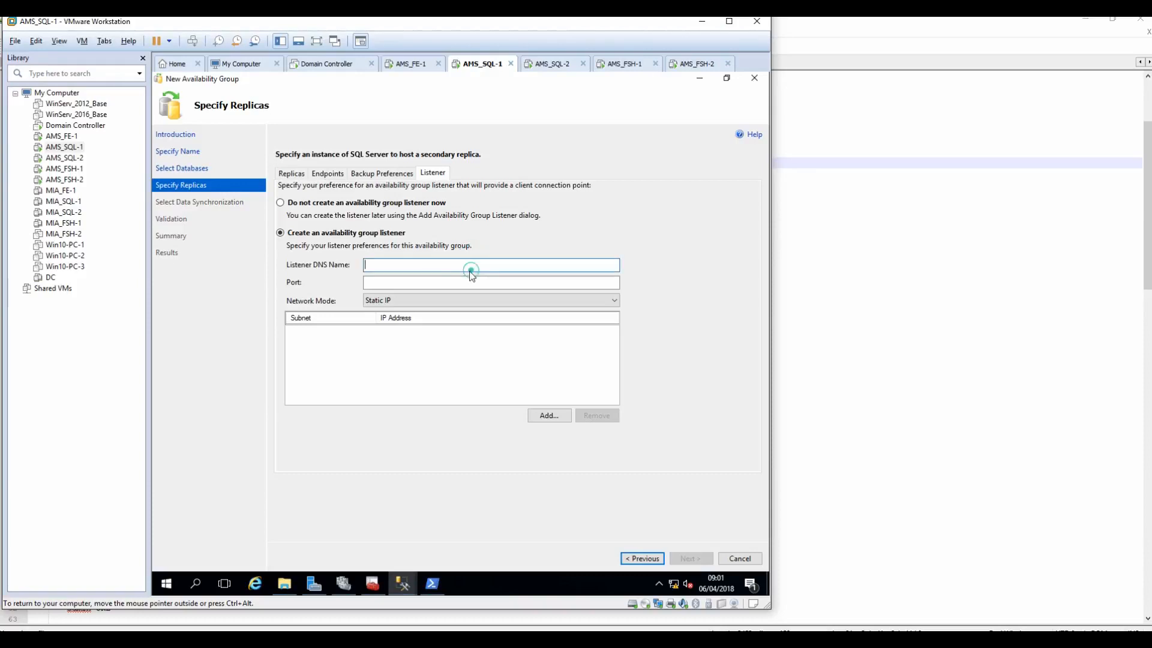
Step: Set the listener port to 1433
{"action": "left_click", "coordinate": [458, 285]}
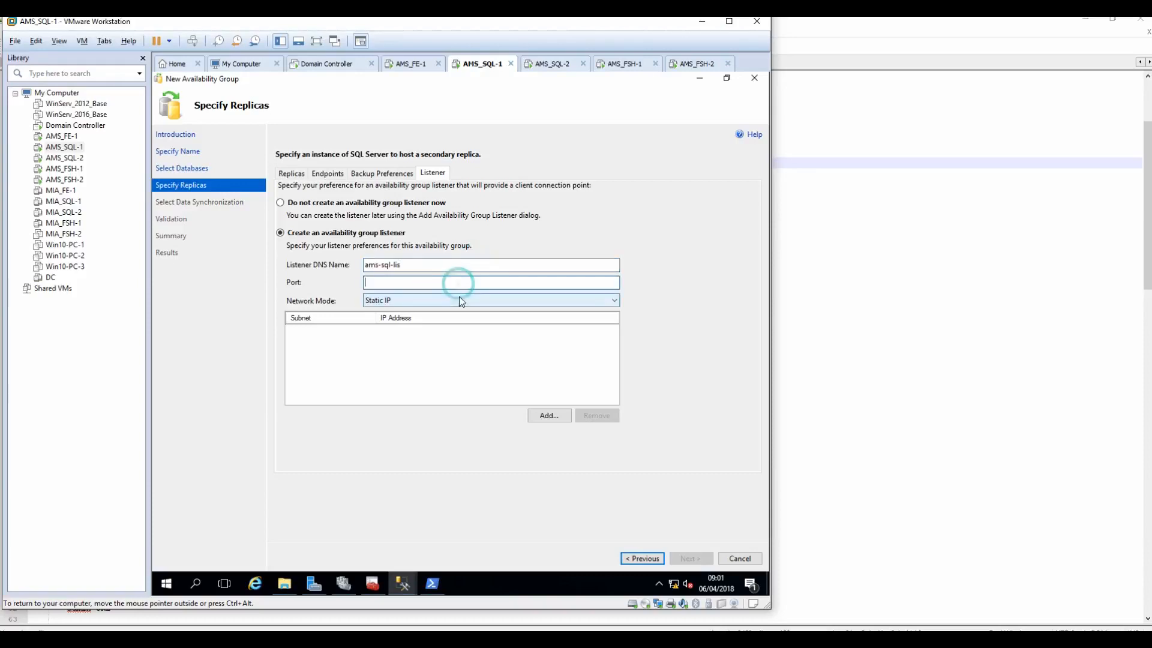
{"action": "left_click", "coordinate": [493, 639]}
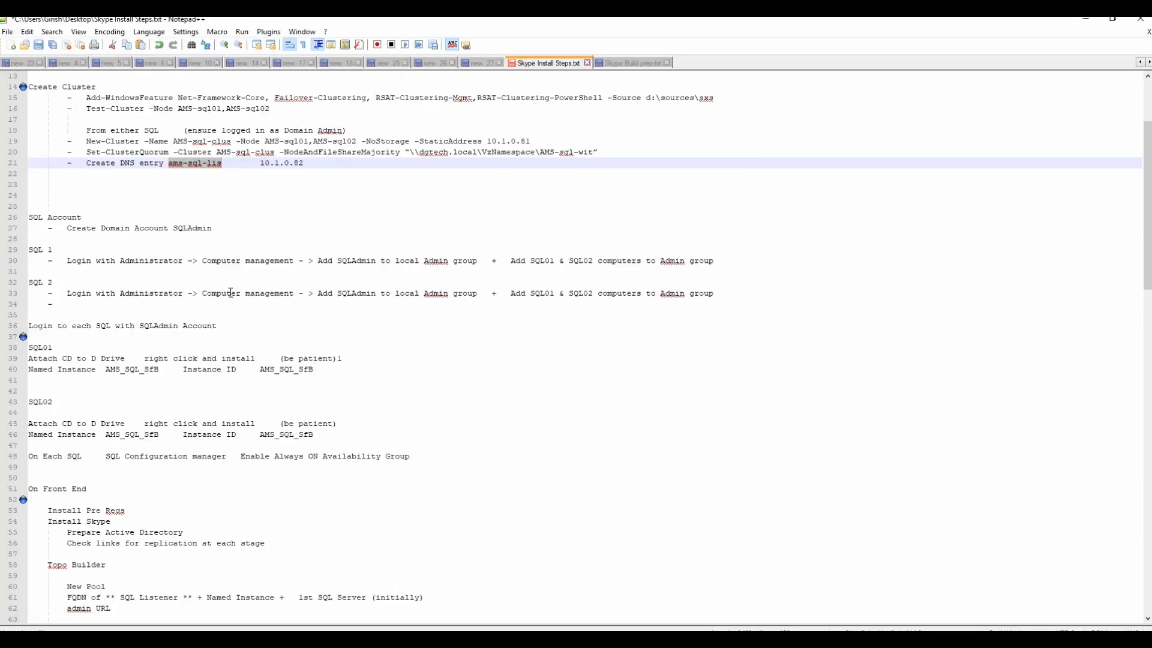
{"action": "left_click", "coordinate": [258, 164]}
{"action": "left_click_drag", "start_coordinate": [286, 163], "coordinate": [304, 163]}
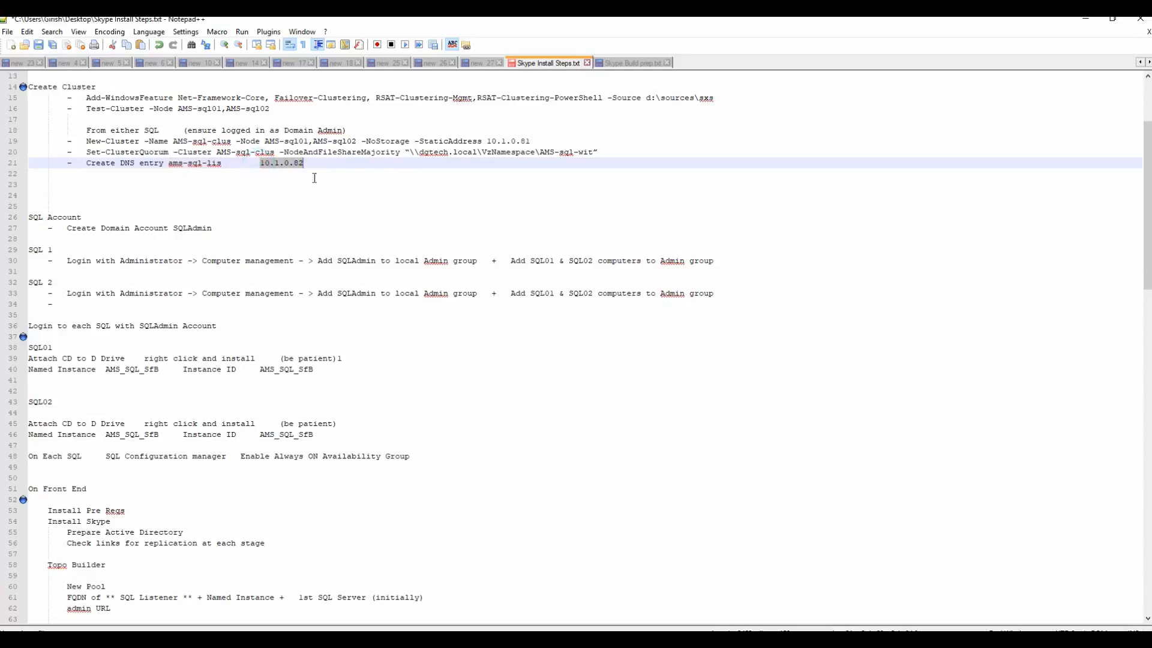
{"action": "mouse_move", "coordinate": [545, 639]}
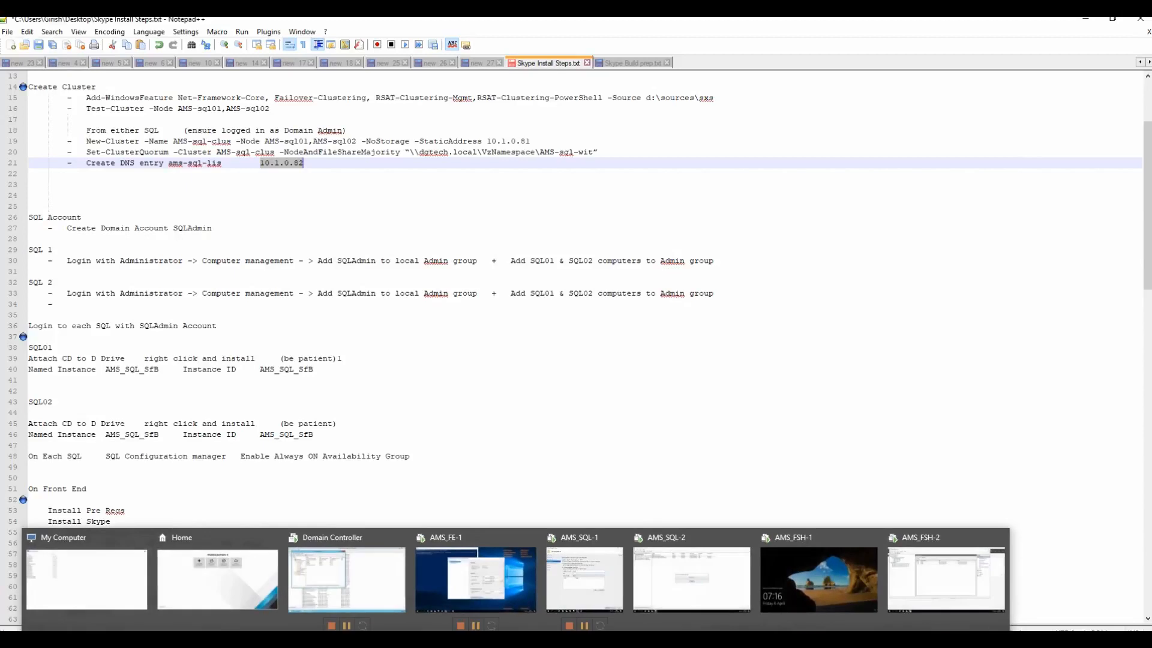
{"action": "left_click", "coordinate": [585, 592]}
{"action": "type", "text": "10.1."}
{"action": "key", "text": "BackSpace"}
{"action": "key", "text": "BackSpace"}
{"action": "key", "text": "BackSpace"}
{"action": "key", "text": "BackSpace"}
{"action": "key", "text": "BackSpace"}
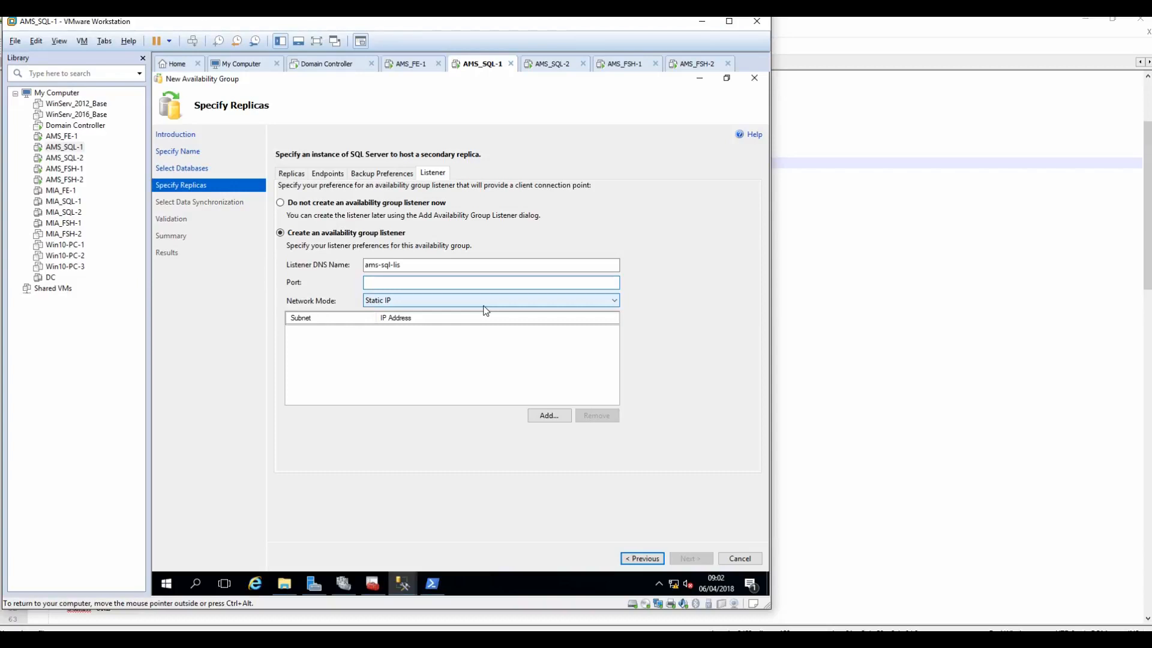
{"action": "type", "text": "1433"}
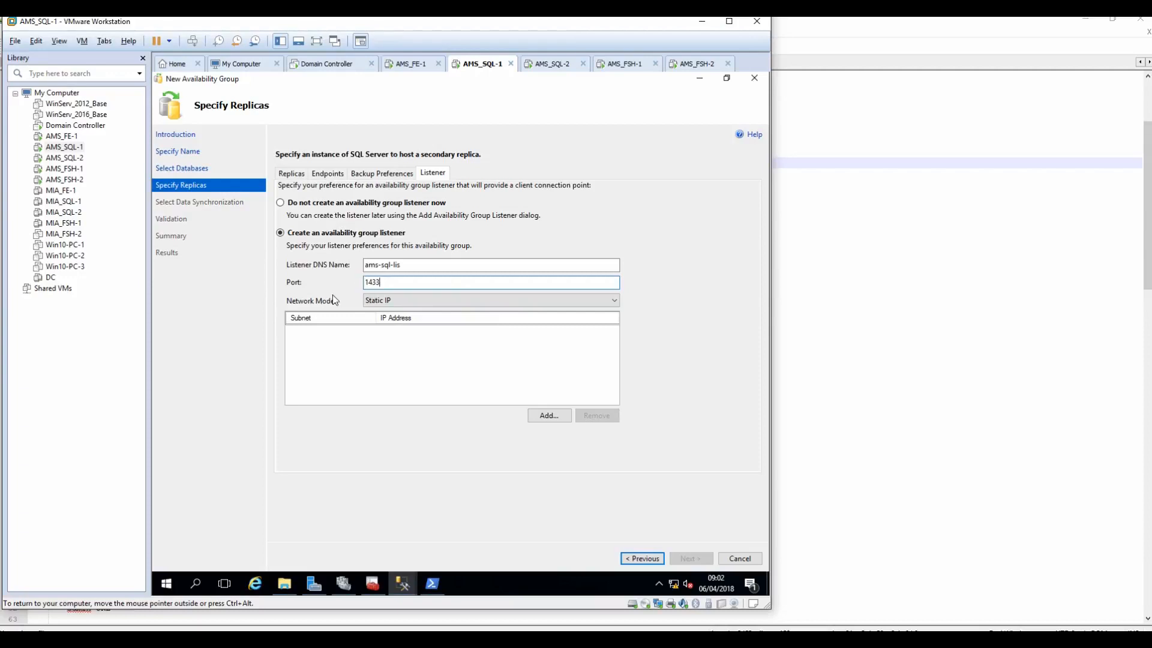
Step: Add static IPv4 address 10.1.0.82 to the listener and proceed to data synchronization
{"action": "left_click", "coordinate": [545, 416]}
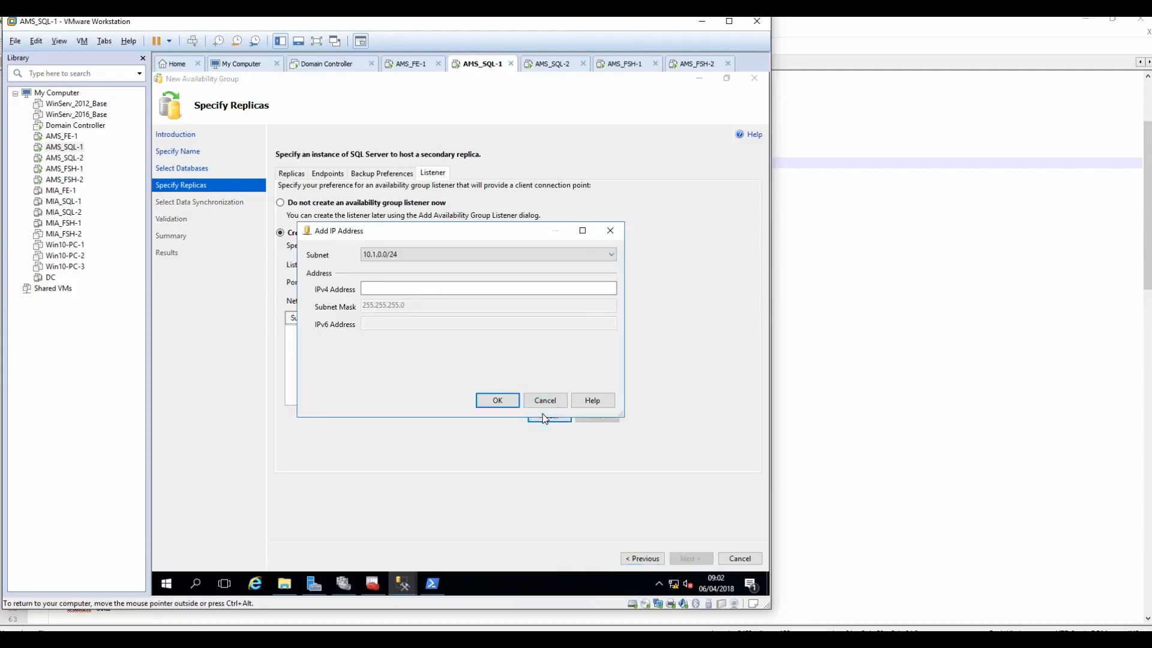
{"action": "left_click", "coordinate": [450, 289]}
{"action": "type", "text": "10.1.0.82"}
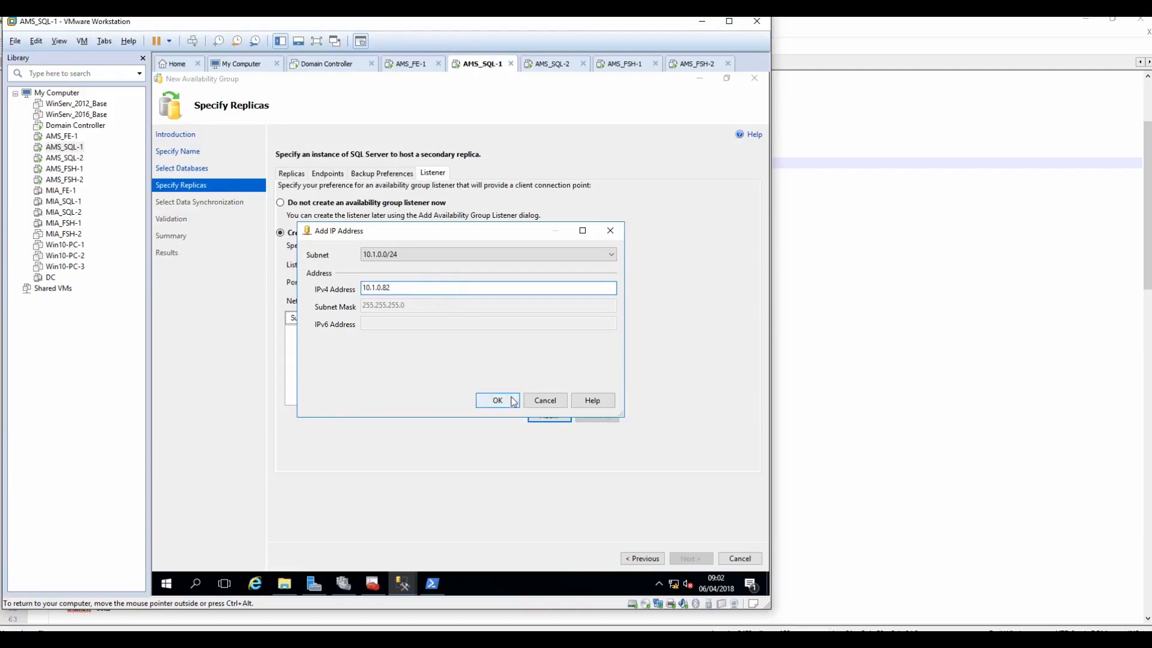
{"action": "left_click", "coordinate": [498, 401]}
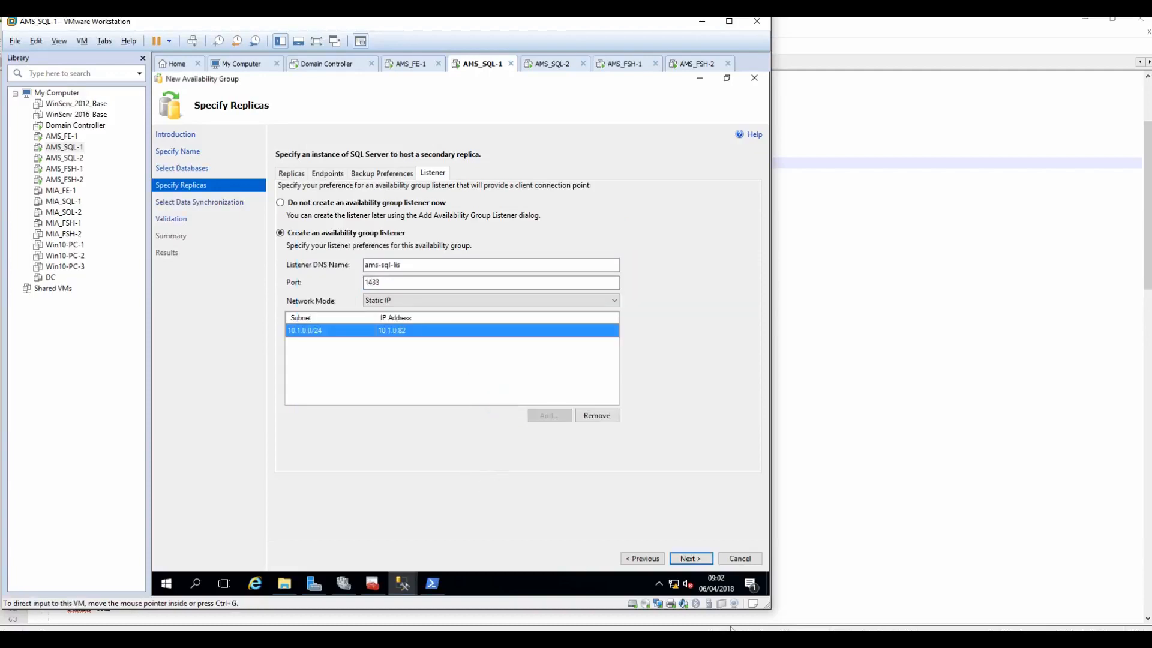
{"action": "left_click", "coordinate": [691, 558]}
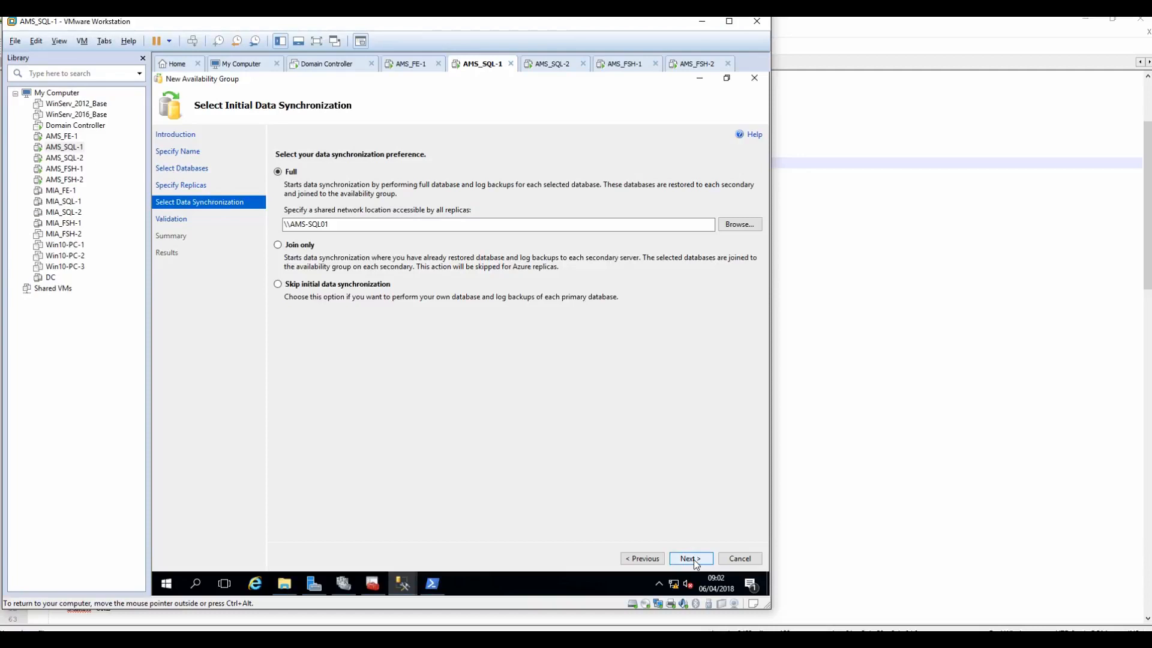
Step: Browse for the shared backup folder, cancel without choosing, and switch to AMS_FSH-1
{"action": "left_click", "coordinate": [735, 227]}
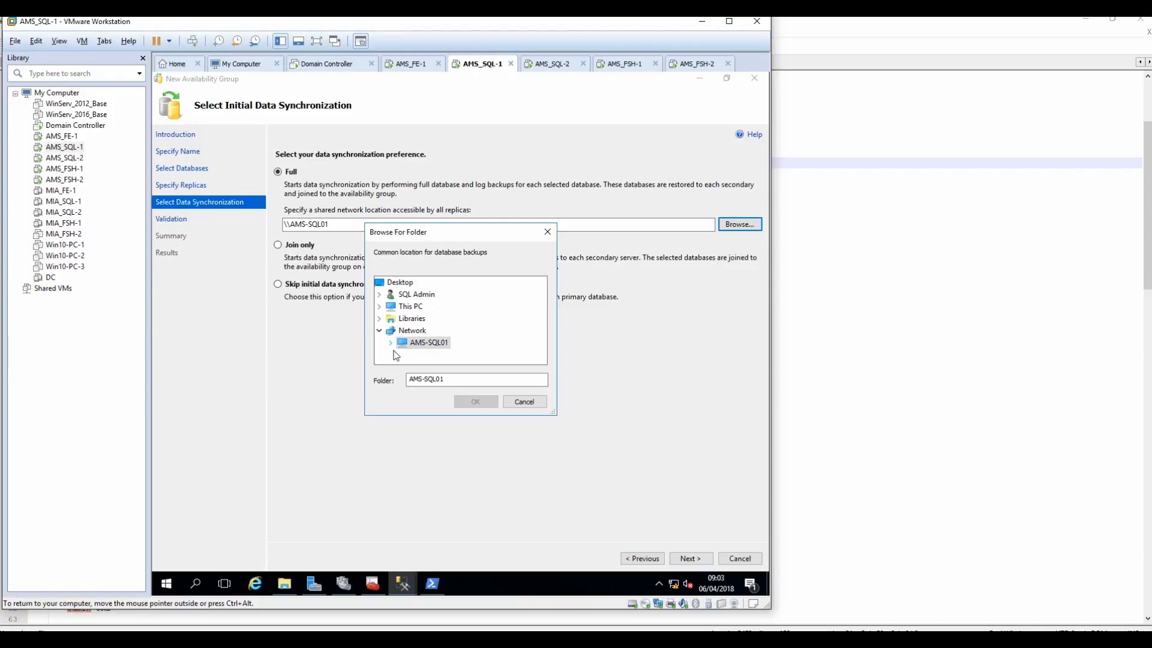
{"action": "left_click", "coordinate": [525, 401]}
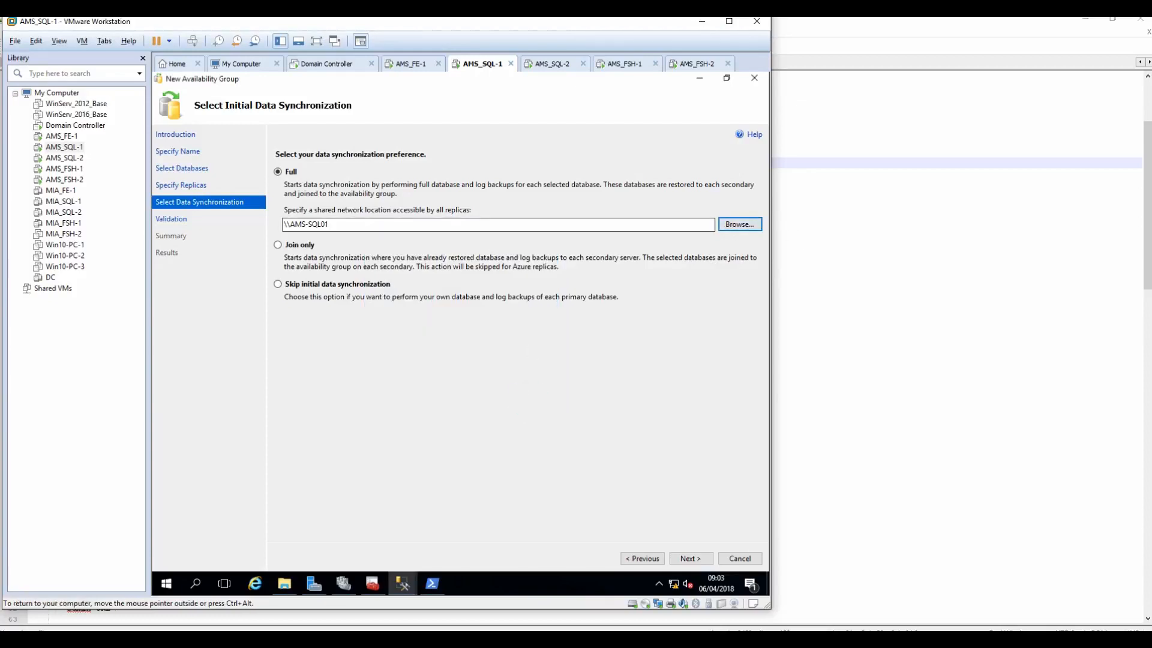
{"action": "left_click", "coordinate": [624, 64]}
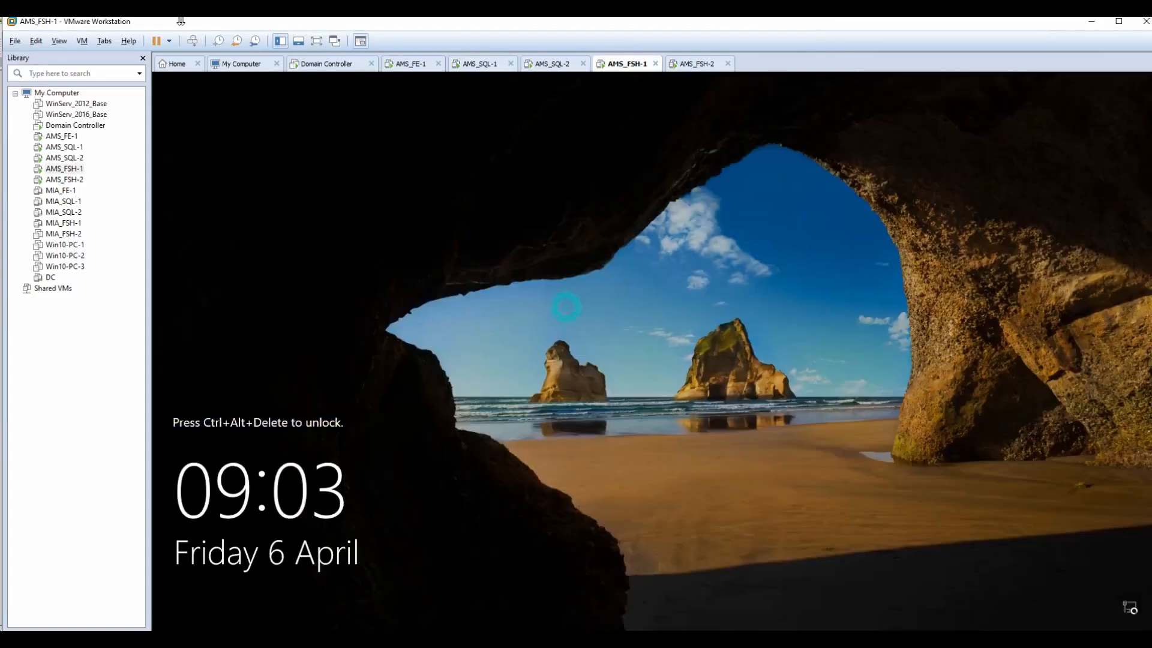
Step: Sign in to AMS_FSH-1 with Ctrl+Alt+Del and the account password
{"action": "left_click", "coordinate": [192, 41]}
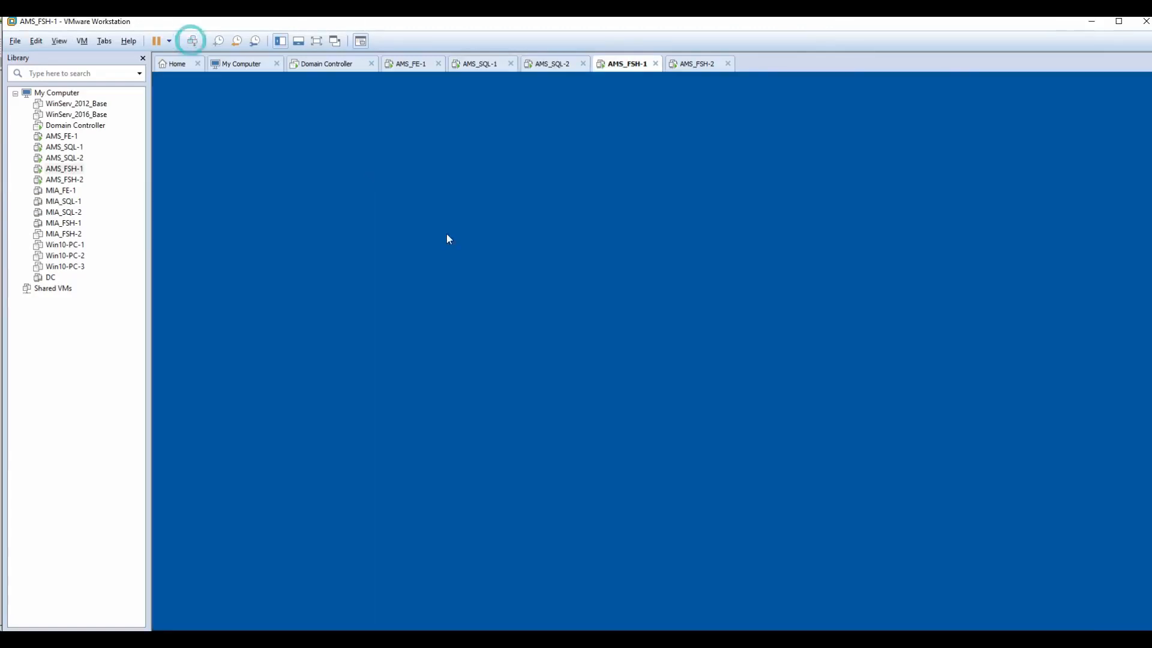
{"action": "key", "text": "Caps_Lock"}
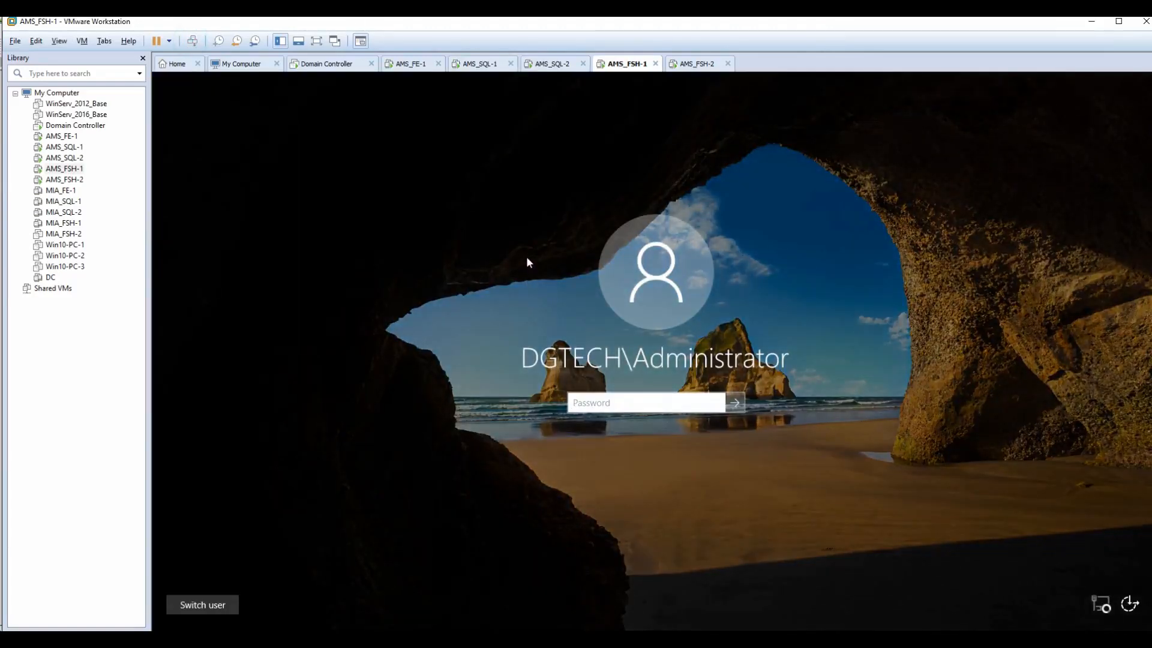
{"action": "type", "text": "••••••••••"}
{"action": "key", "text": "Return"}
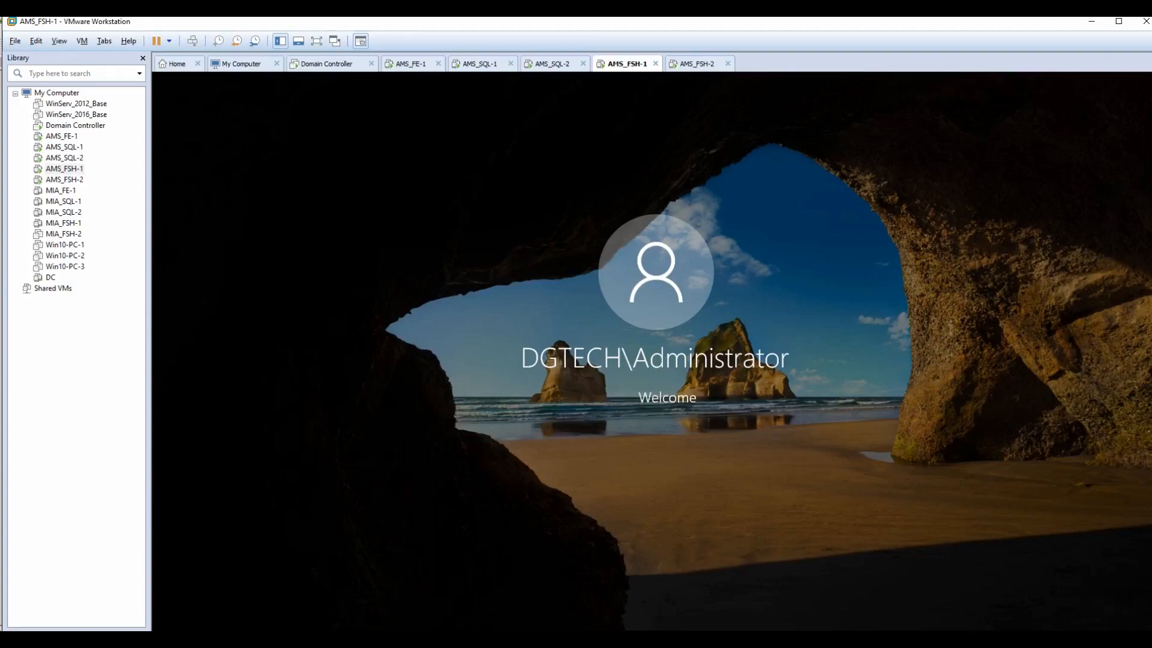
Step: Open File Explorer on AMS_SQL-1 to enter a network path
{"action": "left_click", "coordinate": [480, 68]}
{"action": "left_click", "coordinate": [287, 584]}
{"action": "left_click", "coordinate": [534, 201]}
Step: Navigate Explorer to \\AMS-FSH01\ams-sql-share and copy its full path
{"action": "type", "text": "\\\\"}
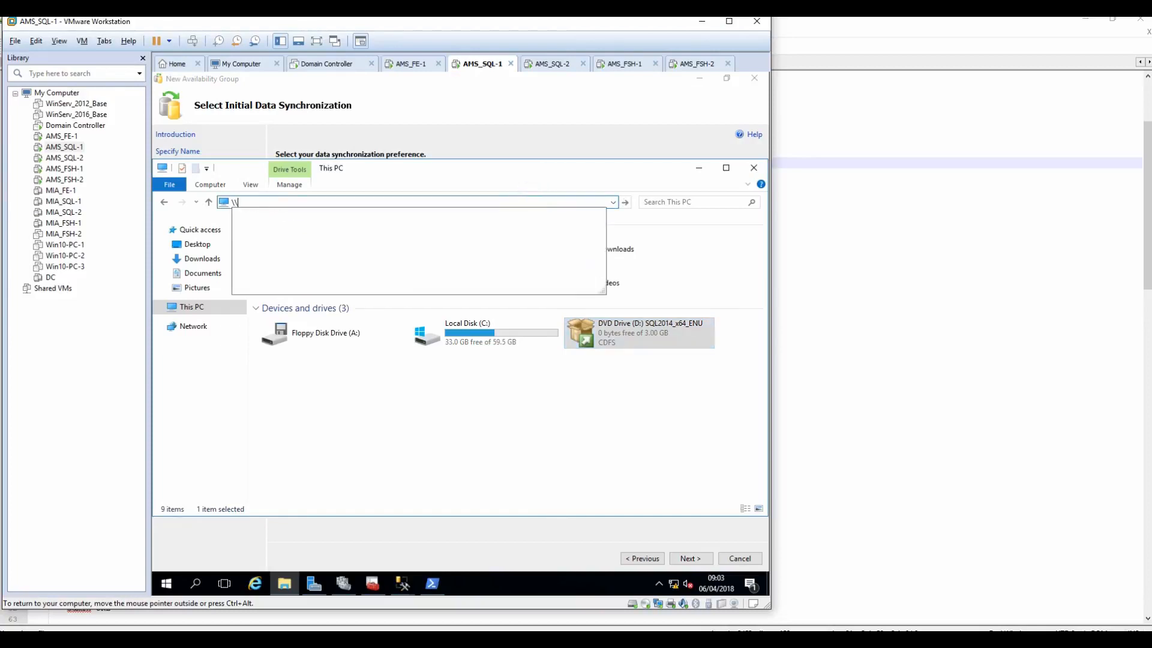
{"action": "type", "text": "AMS"}
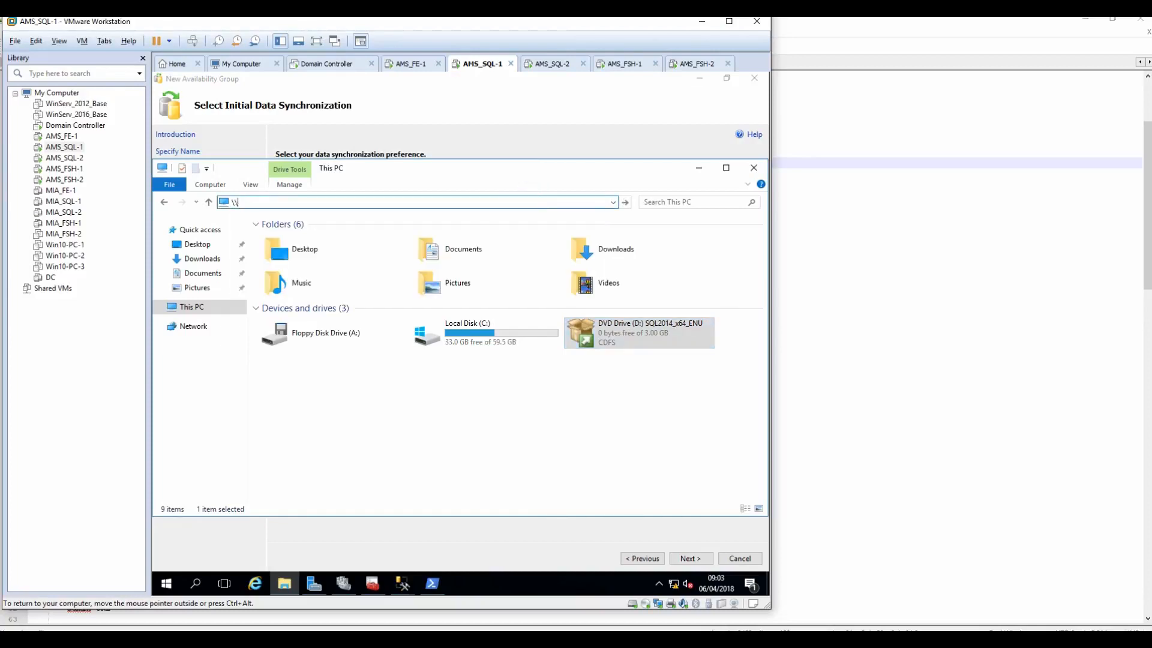
{"action": "type", "text": "-FSH01\\"}
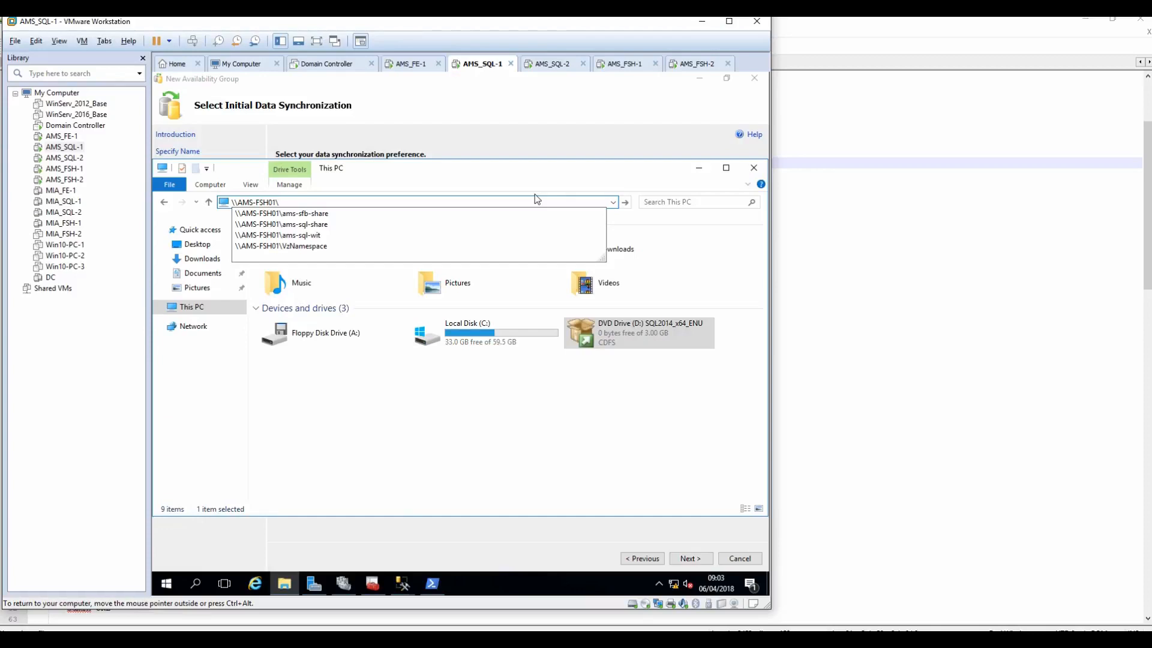
{"action": "key", "text": "Down"}
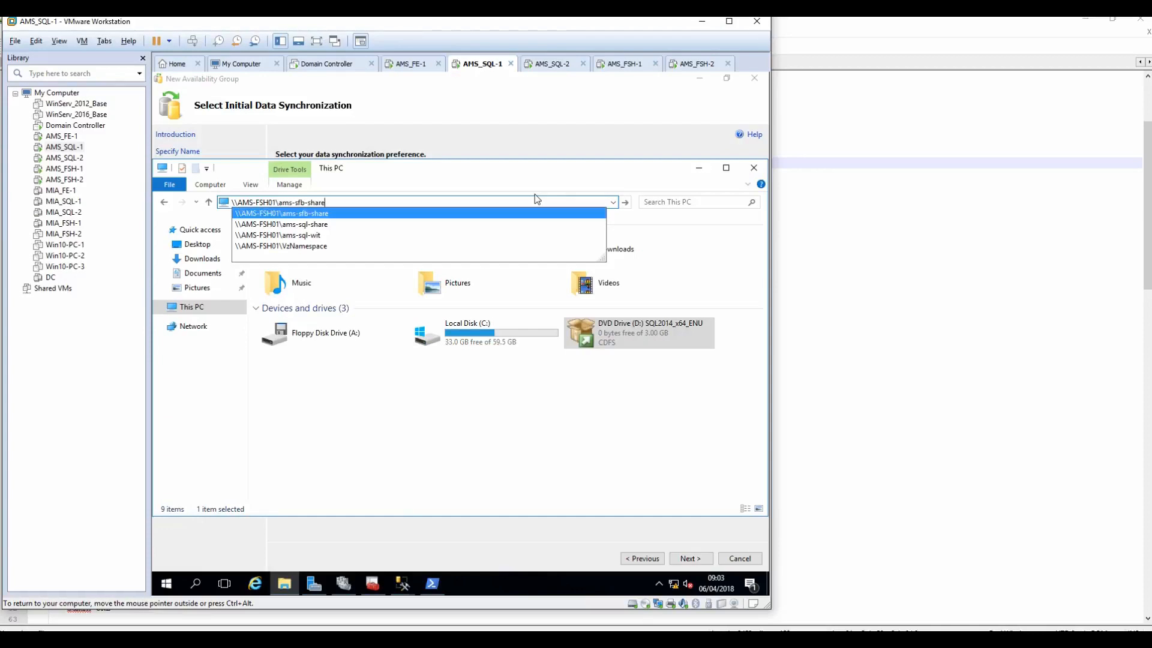
{"action": "key", "text": "Down"}
{"action": "key", "text": "Return"}
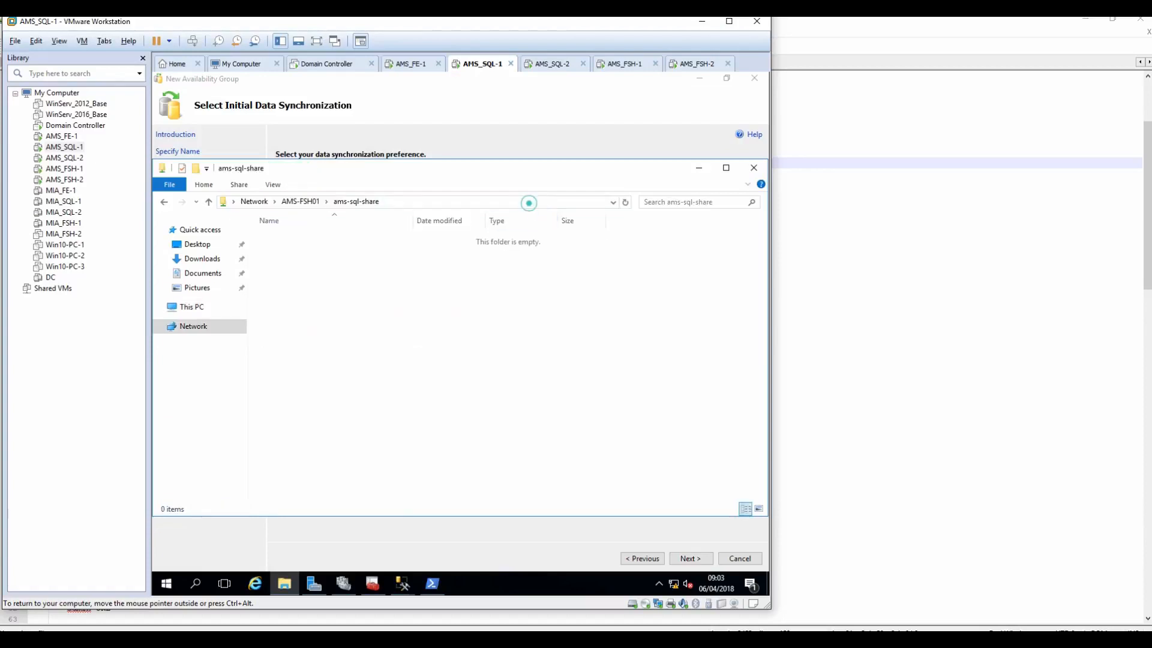
{"action": "left_click", "coordinate": [527, 203]}
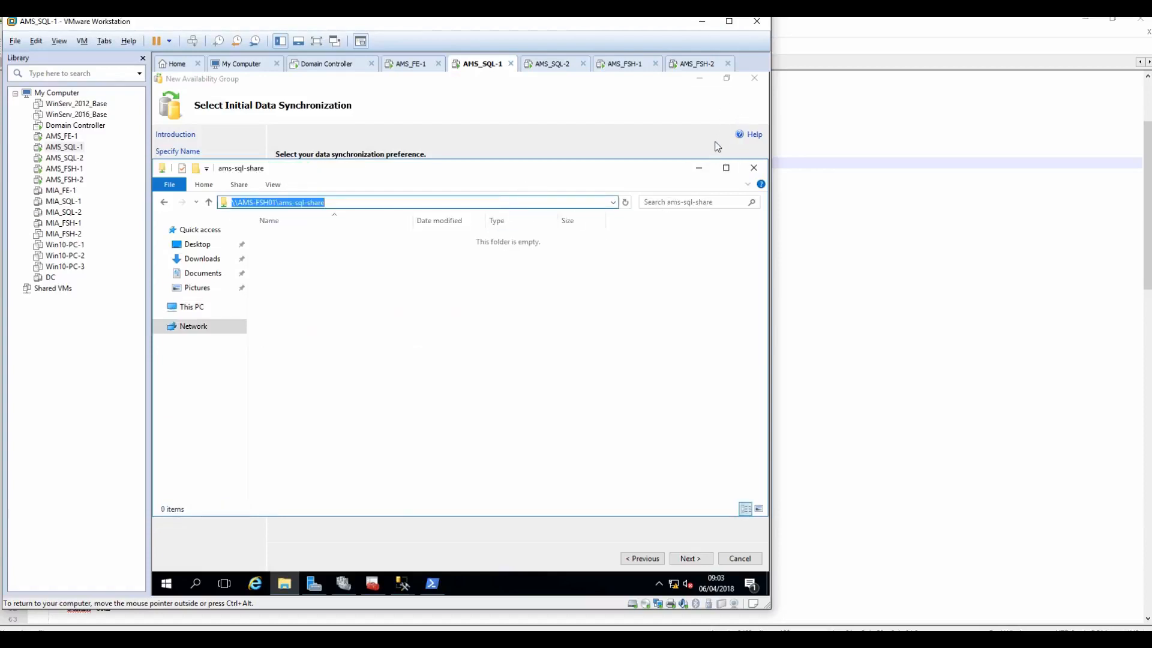
{"action": "left_click", "coordinate": [732, 21]}
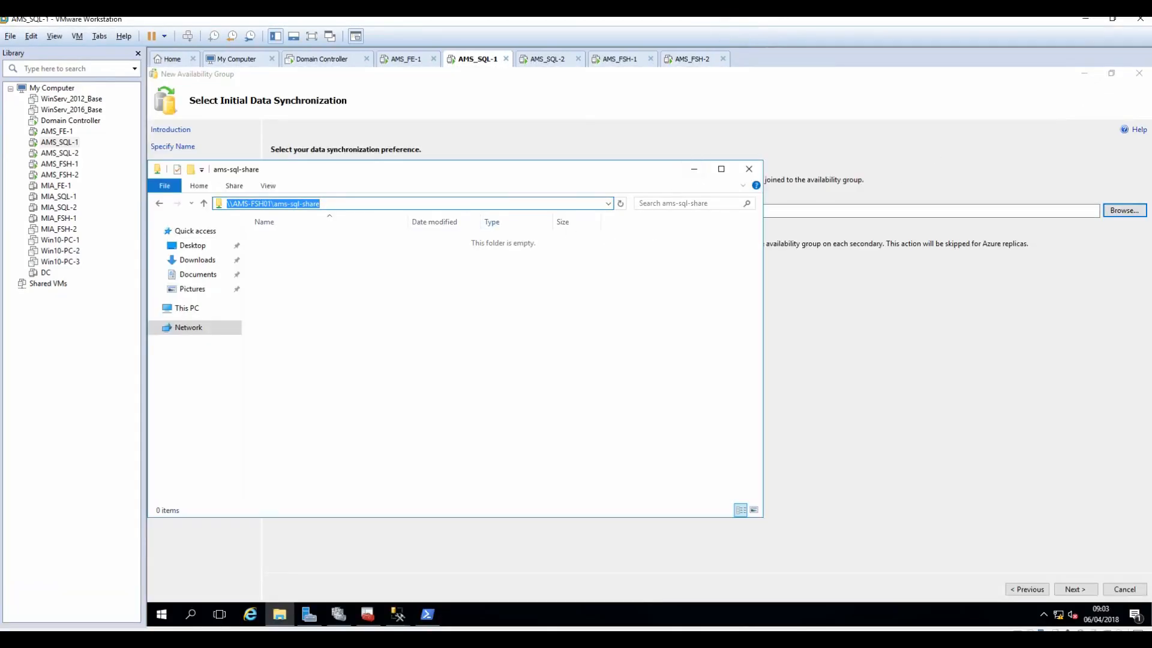
{"action": "right_click", "coordinate": [314, 204]}
{"action": "left_click", "coordinate": [343, 241]}
Step: Replace the wizard's shared network location with \\AMS-FSH01\ams-sql-share and move to validation
{"action": "left_click", "coordinate": [693, 170]}
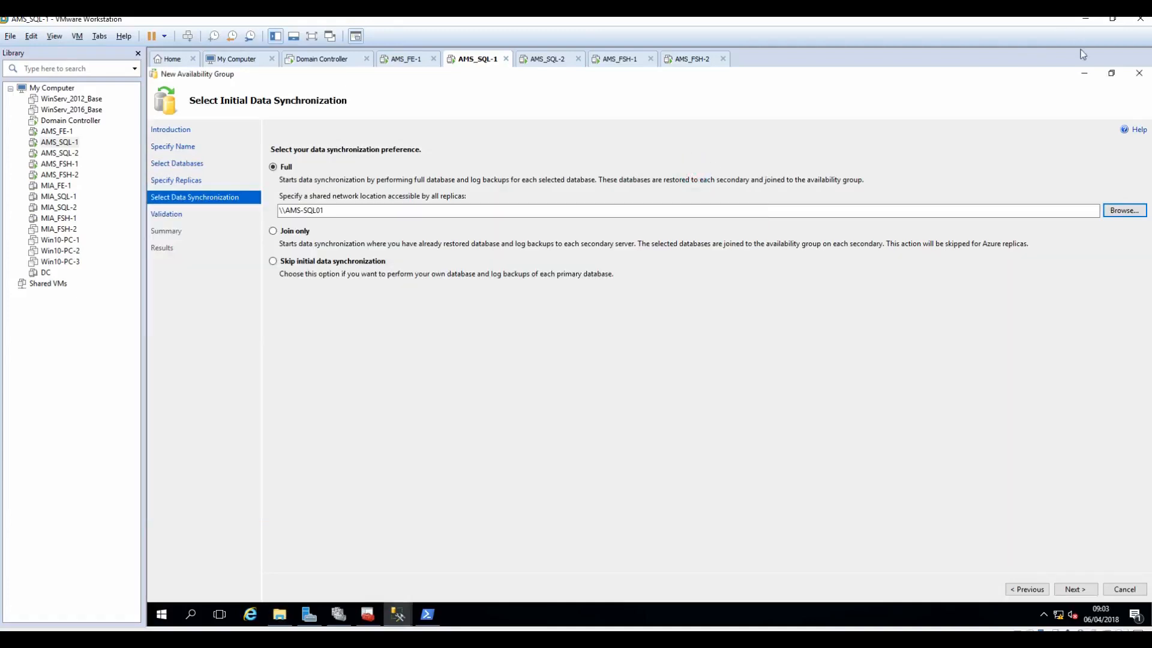
{"action": "left_click", "coordinate": [1111, 73]}
{"action": "left_click", "coordinate": [536, 294]}
{"action": "key", "text": "ctrl+a"}
{"action": "key", "text": "ctrl+v"}
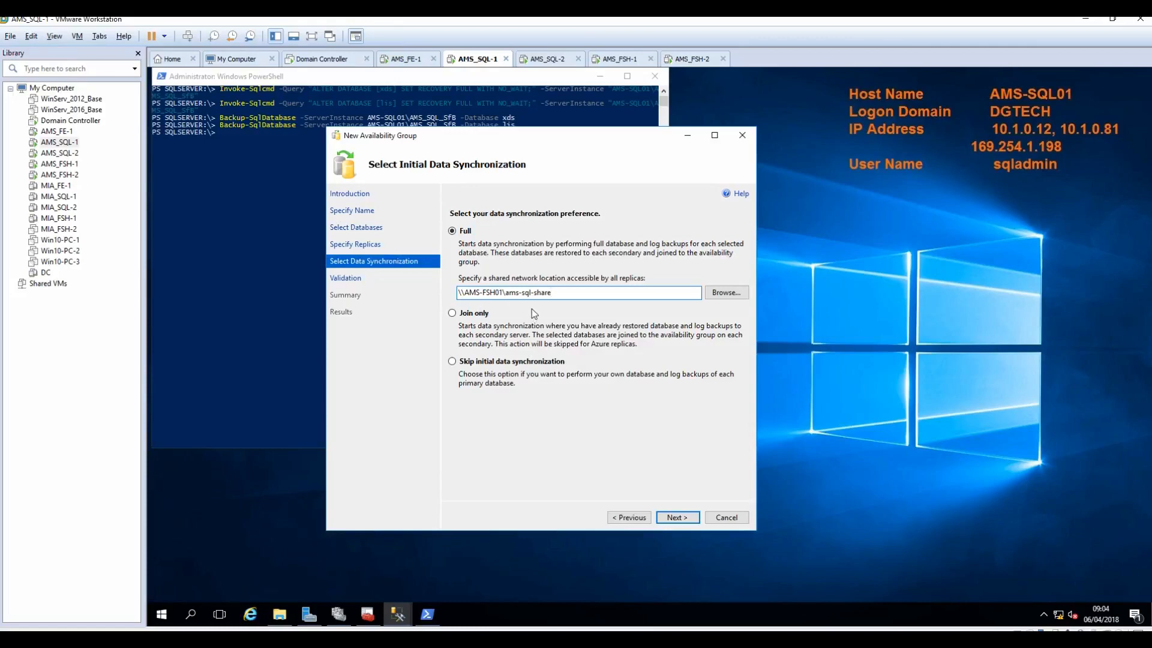
{"action": "left_click", "coordinate": [676, 520]}
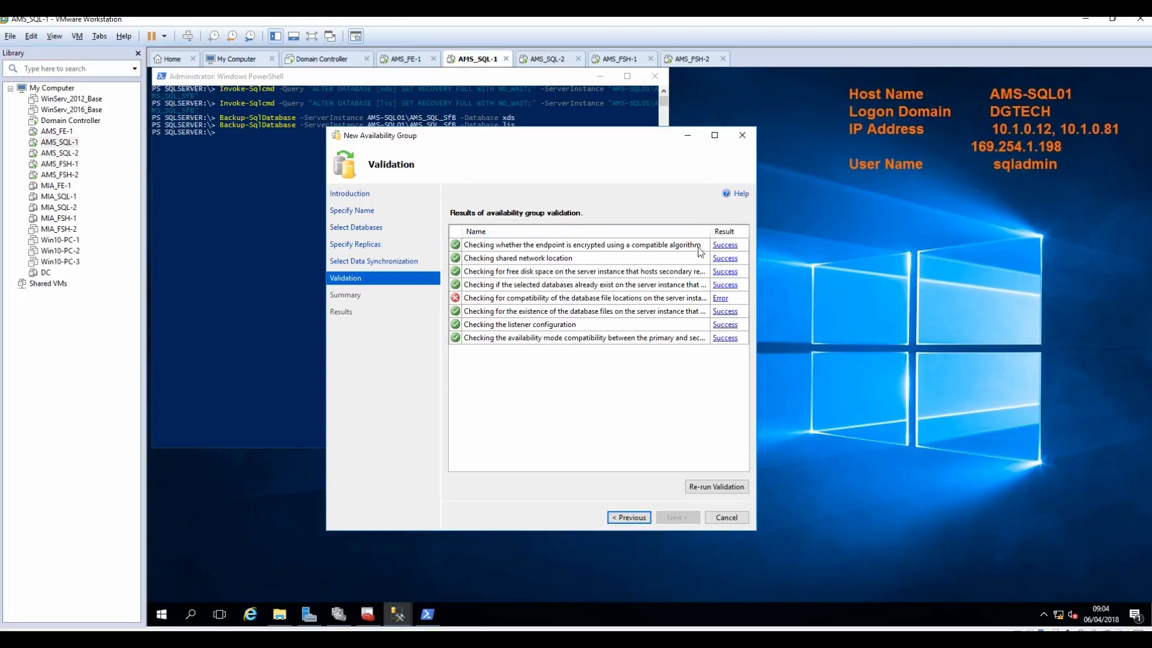
Step: Read the file location error: C:\CsData database folders are missing on AMS-SQL02
{"action": "left_click", "coordinate": [719, 299]}
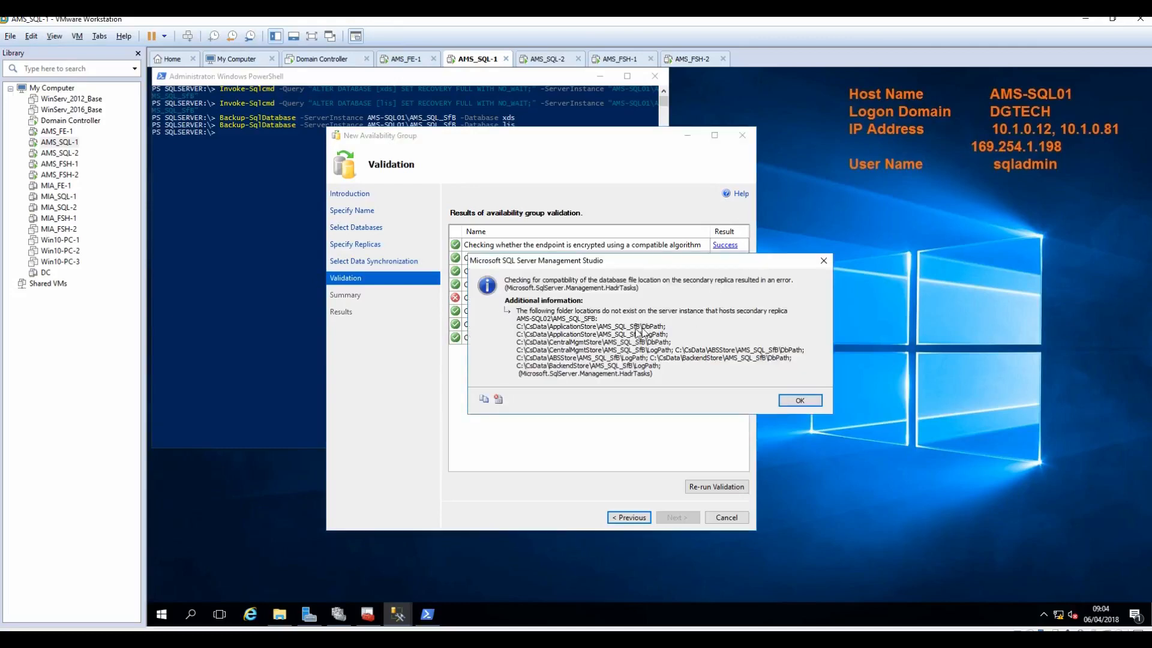
{"action": "left_click", "coordinate": [800, 401]}
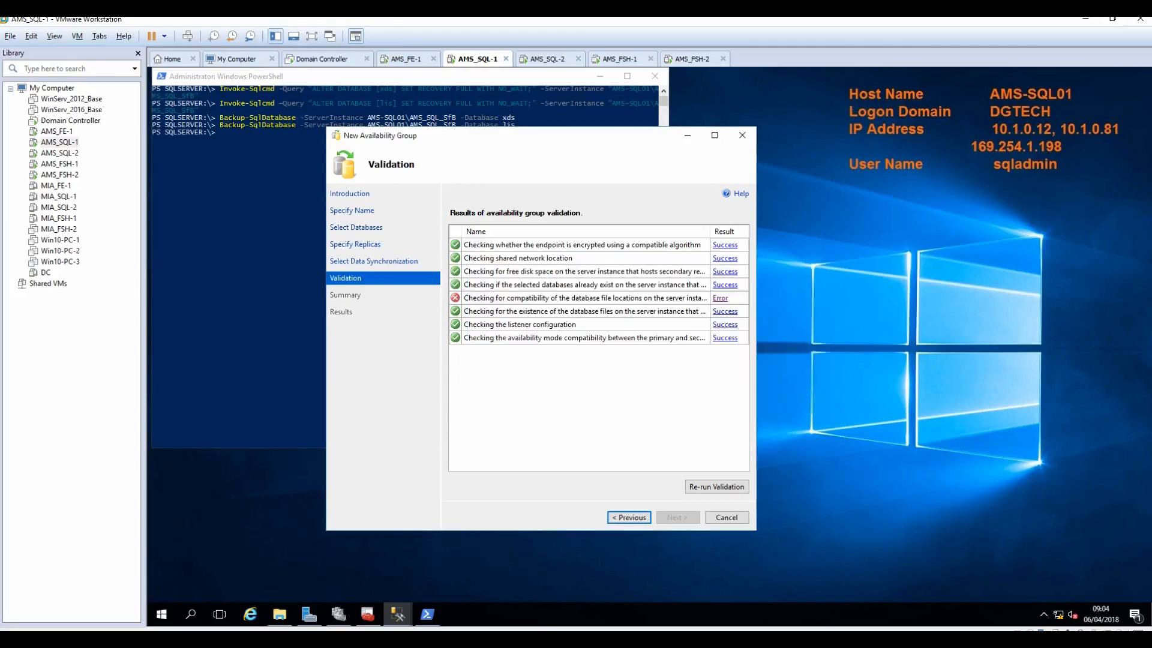
{"action": "key", "text": "alt+Tab"}
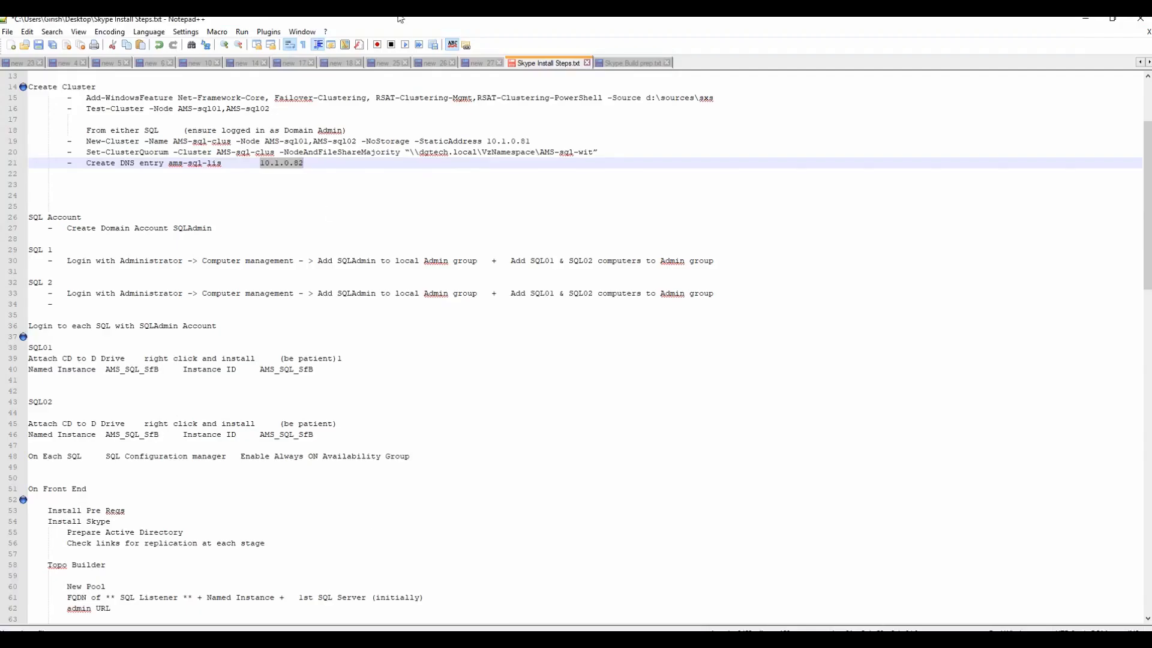
Step: Copy 'robocopy C:\CsData \\AMS-SQL02\C$\CsData /e /xf *' from Skype Build prep.txt
{"action": "left_click", "coordinate": [633, 63]}
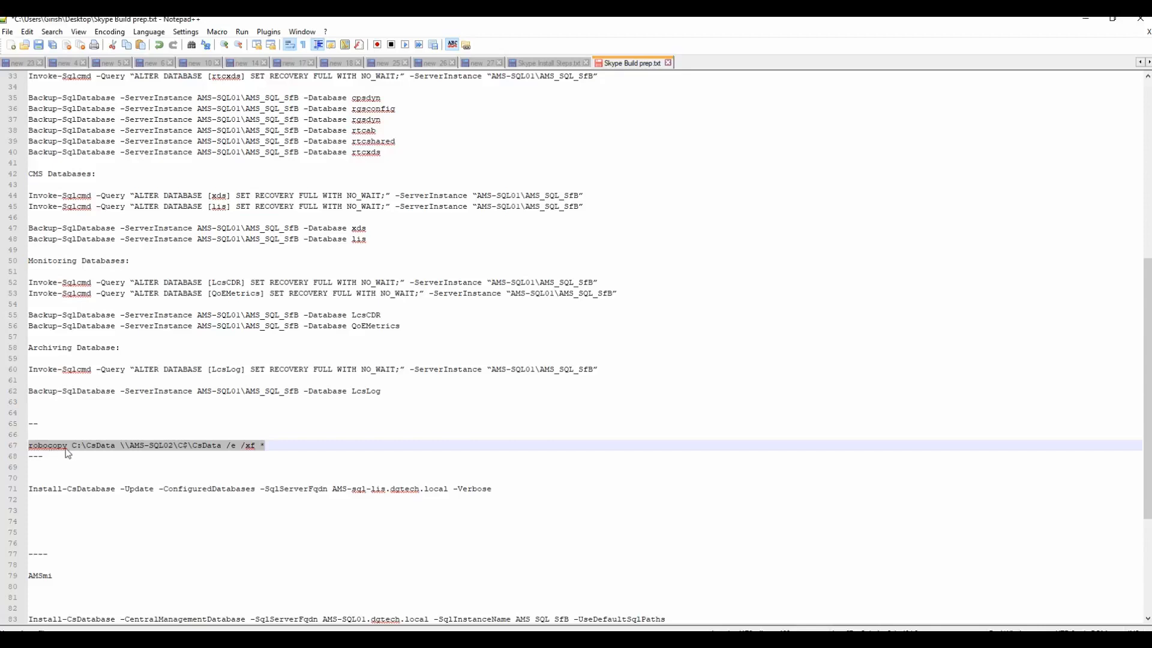
{"action": "right_click", "coordinate": [154, 451]}
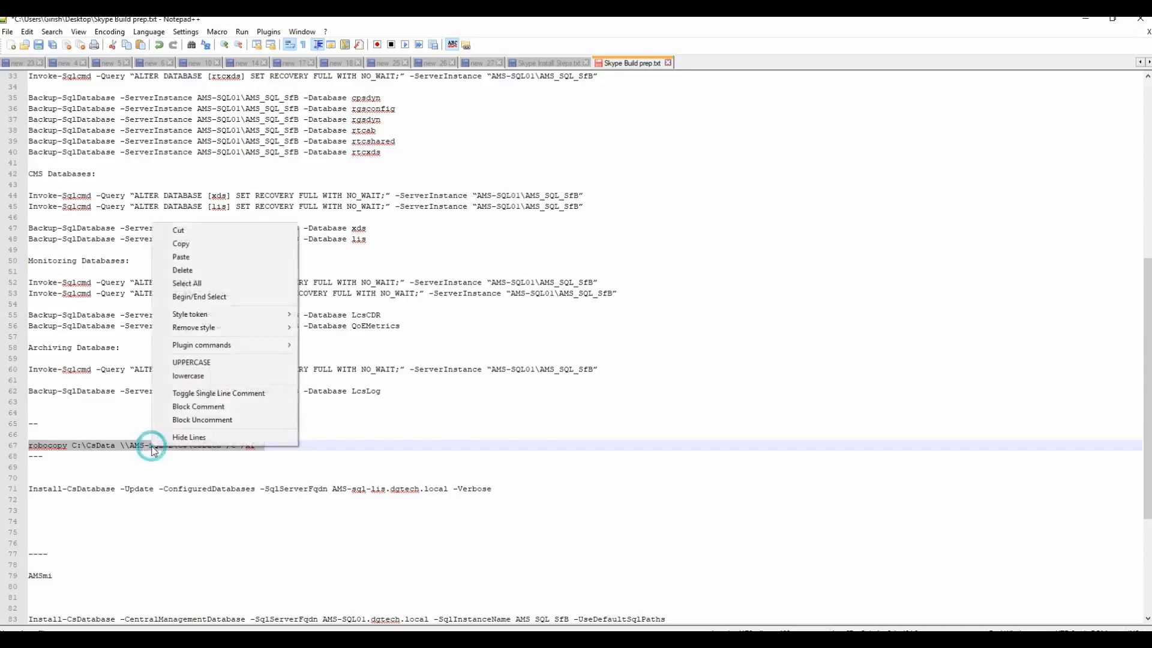
{"action": "left_click", "coordinate": [189, 246]}
{"action": "left_click", "coordinate": [1085, 19]}
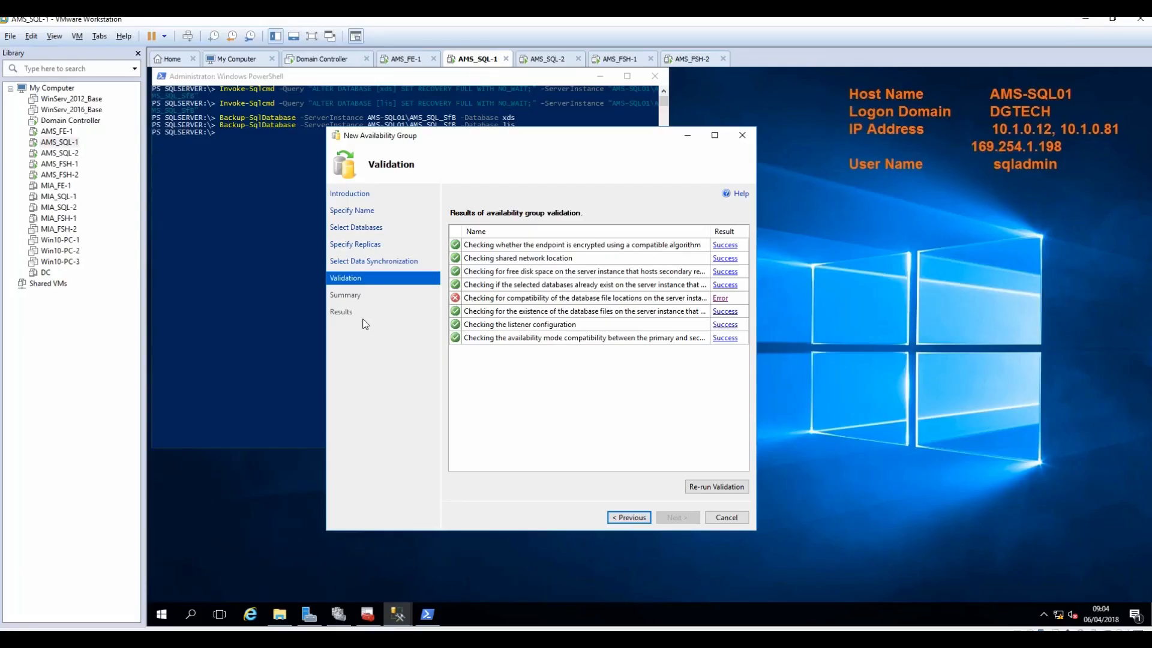
Step: Open an administrator Command Prompt on AMS_SQL-1, accepting the UAC prompt
{"action": "left_click", "coordinate": [162, 614]}
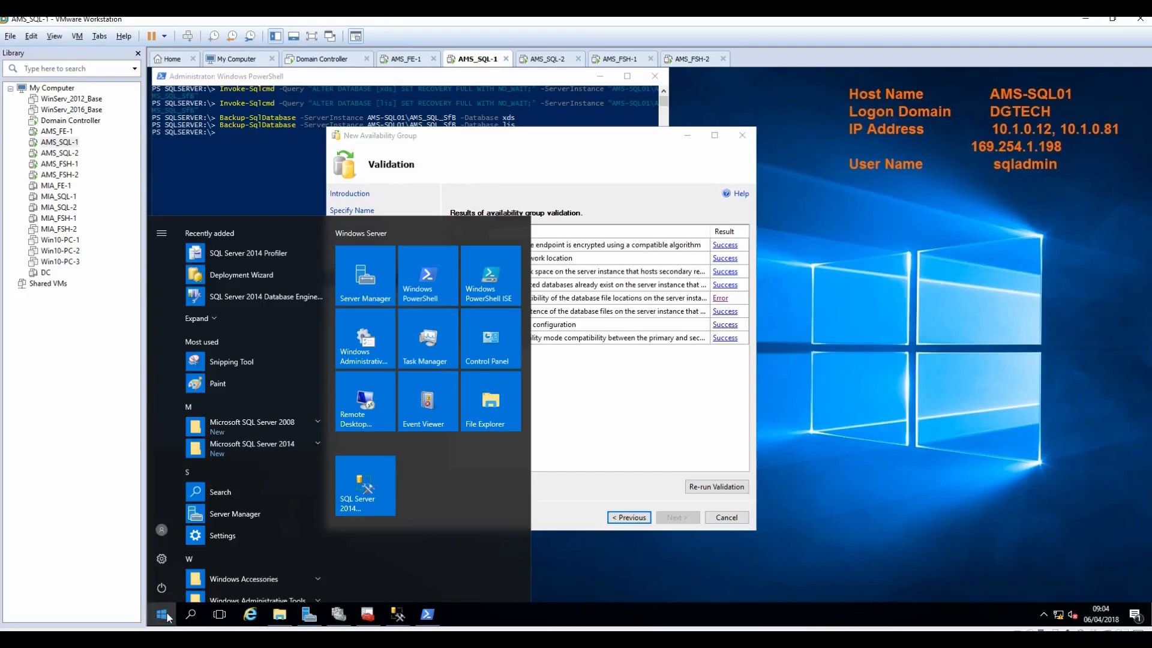
{"action": "type", "text": "c"}
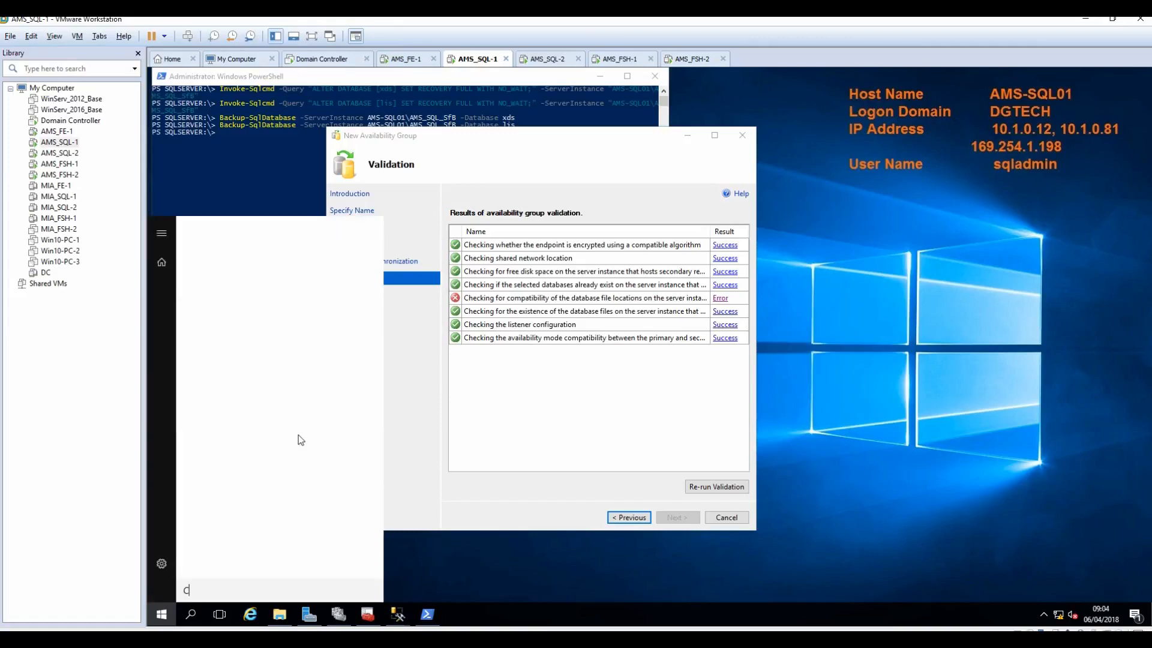
{"action": "type", "text": "MD"}
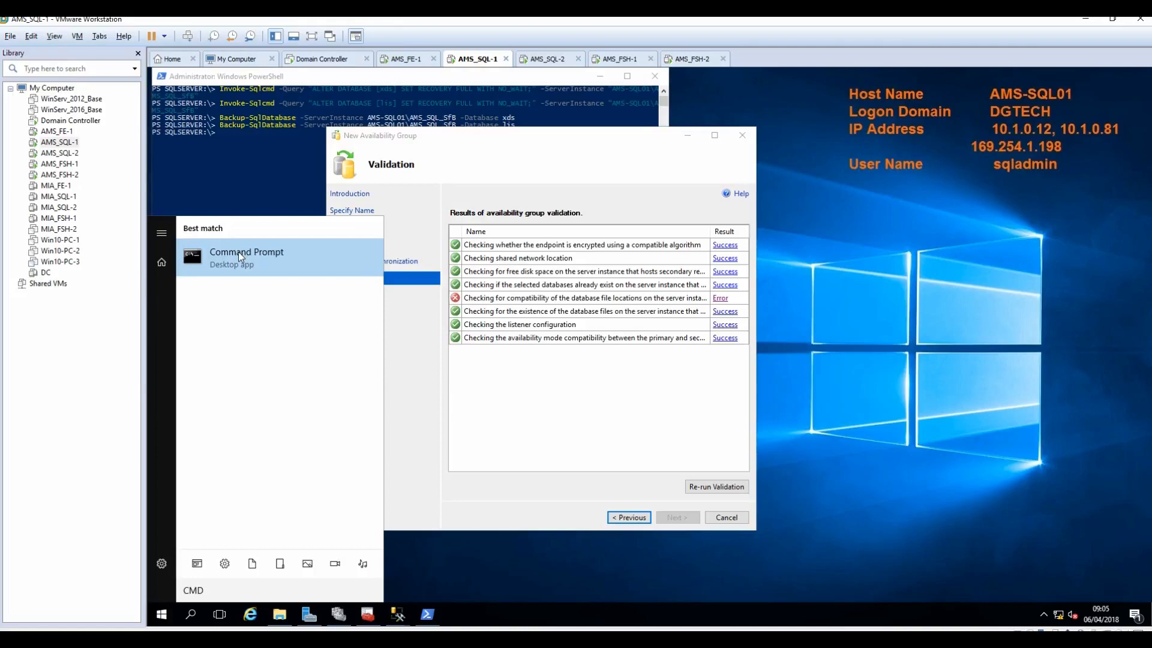
{"action": "right_click", "coordinate": [239, 251]}
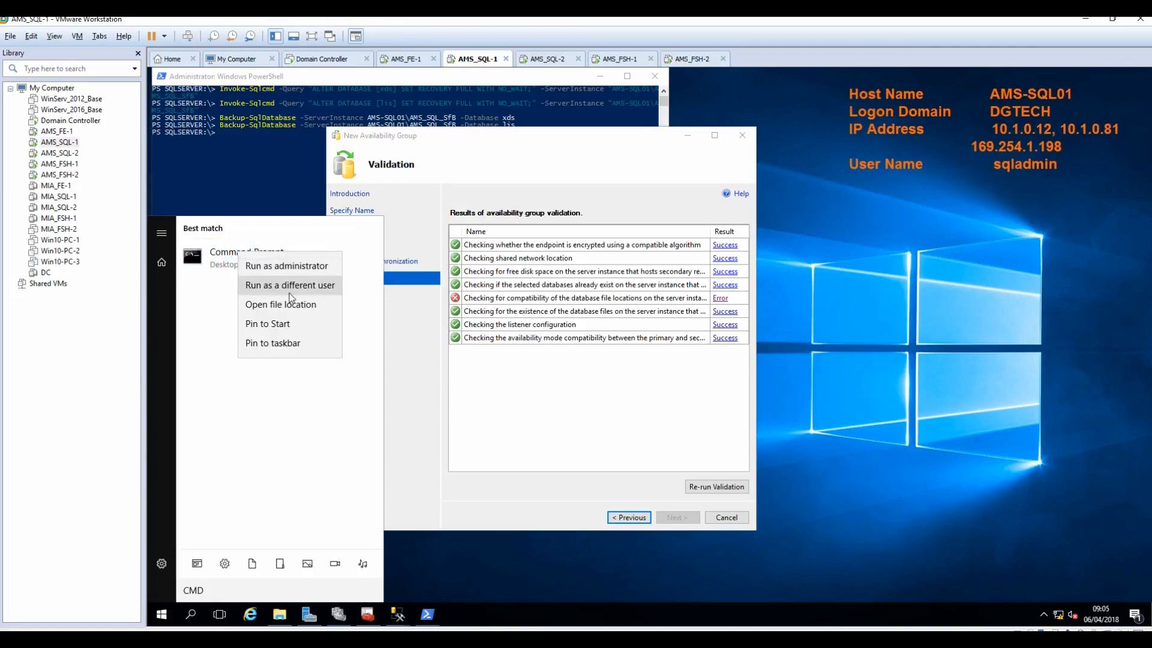
{"action": "left_click", "coordinate": [288, 267]}
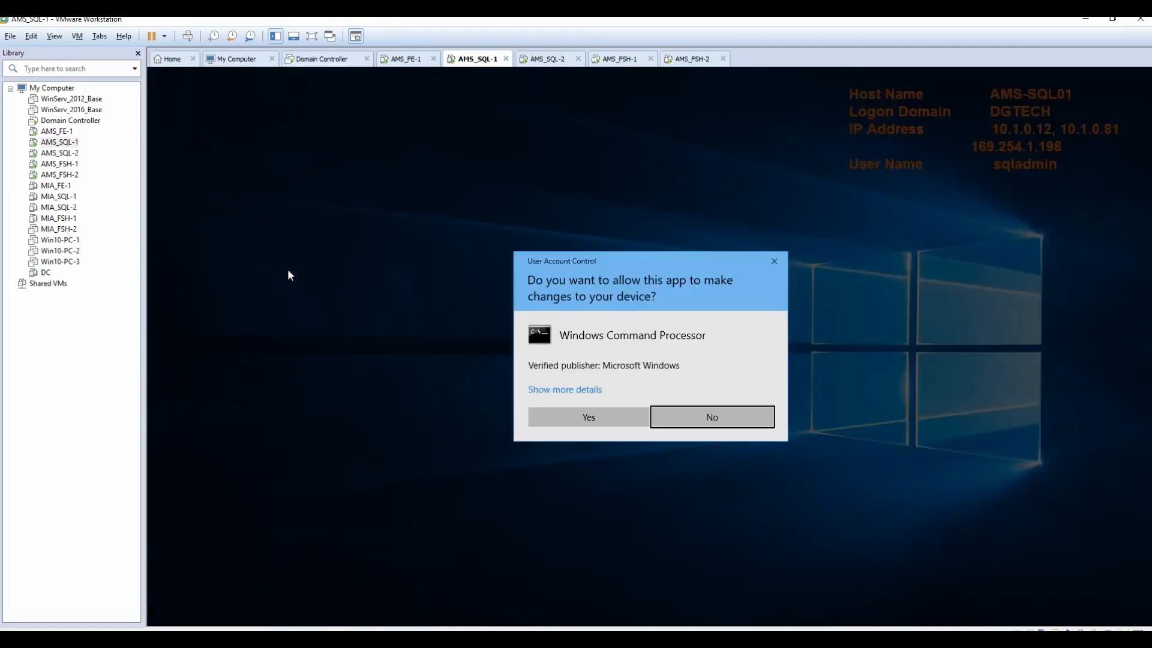
{"action": "left_click", "coordinate": [605, 418]}
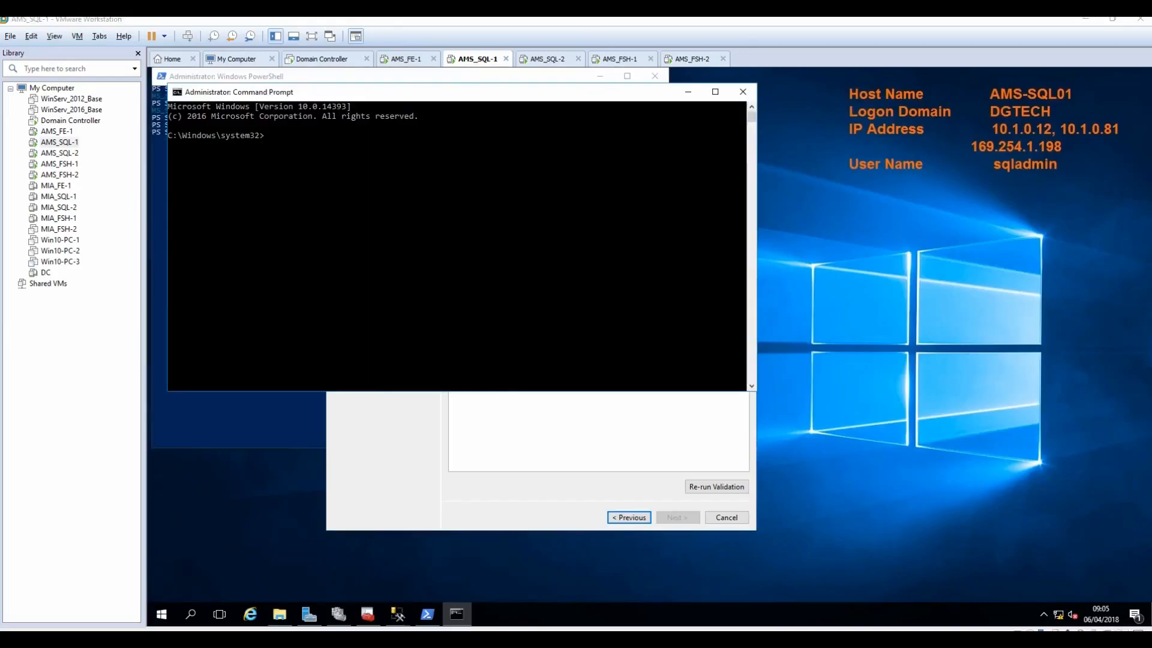
Step: Paste and run the robocopy command from the notes to copy the C:\CsData folder tree to AMS-SQL02
{"action": "left_click", "coordinate": [528, 639]}
{"action": "right_click", "coordinate": [201, 447]}
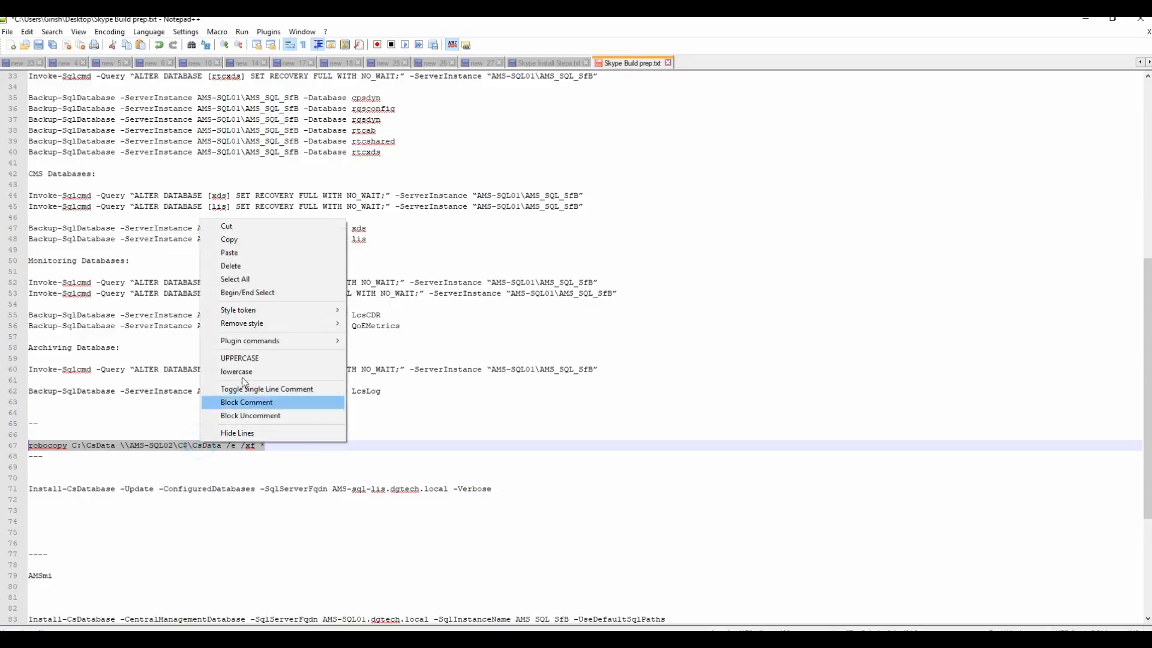
{"action": "left_click", "coordinate": [236, 239]}
{"action": "left_click", "coordinate": [1098, 19]}
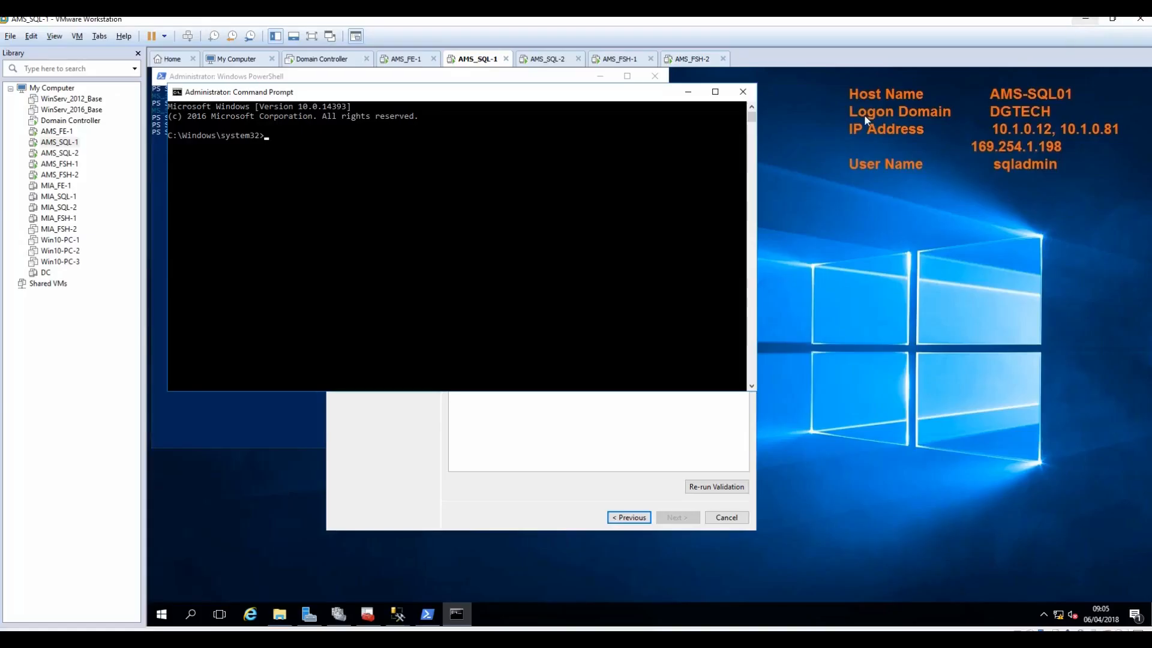
{"action": "right_click", "coordinate": [315, 165]}
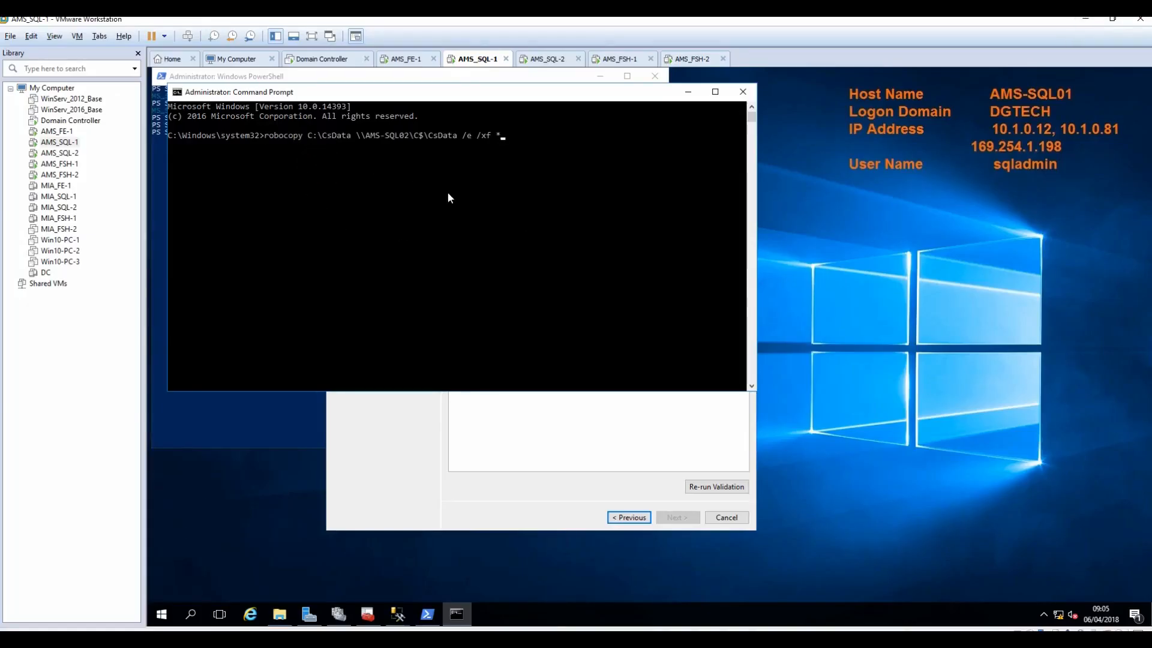
{"action": "key", "text": "Return"}
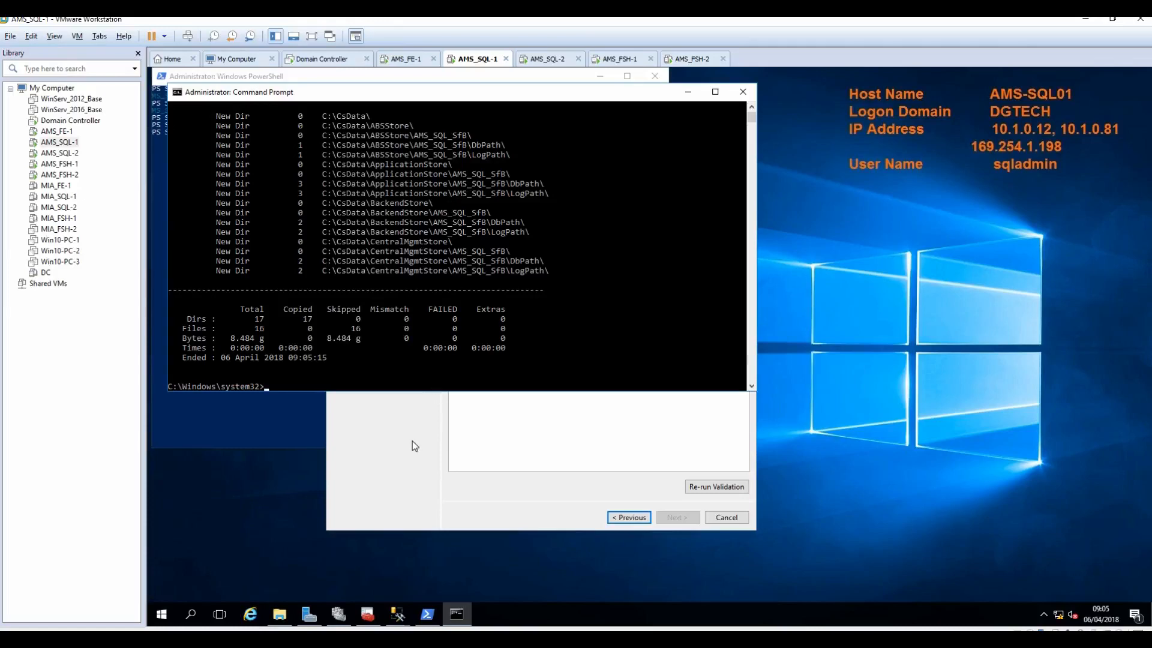
{"action": "left_click", "coordinate": [389, 457]}
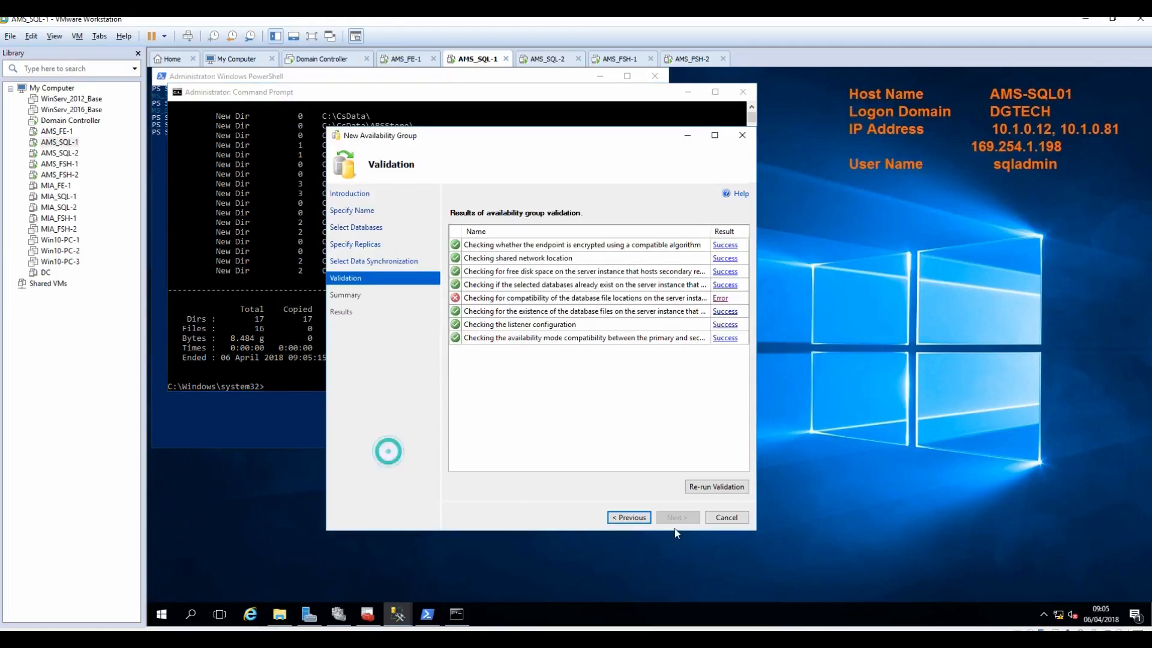
Step: Re-run validation until all checks pass, finish the wizard to create AMS SFB AG, and view task details
{"action": "left_click", "coordinate": [712, 492]}
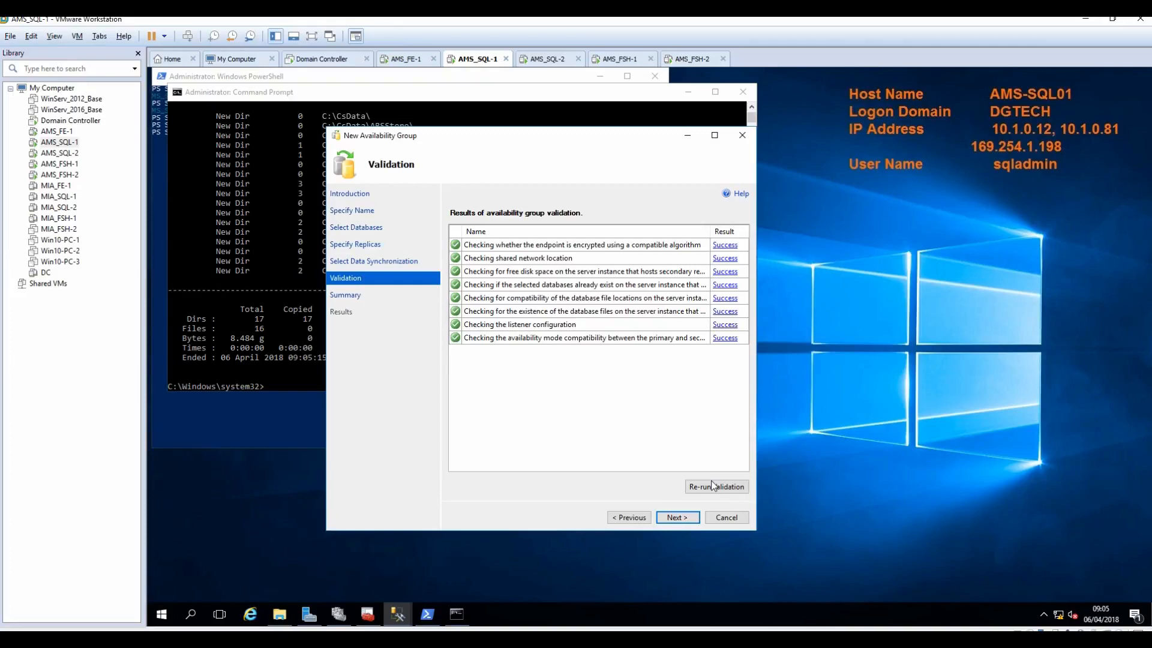
{"action": "left_click", "coordinate": [675, 519]}
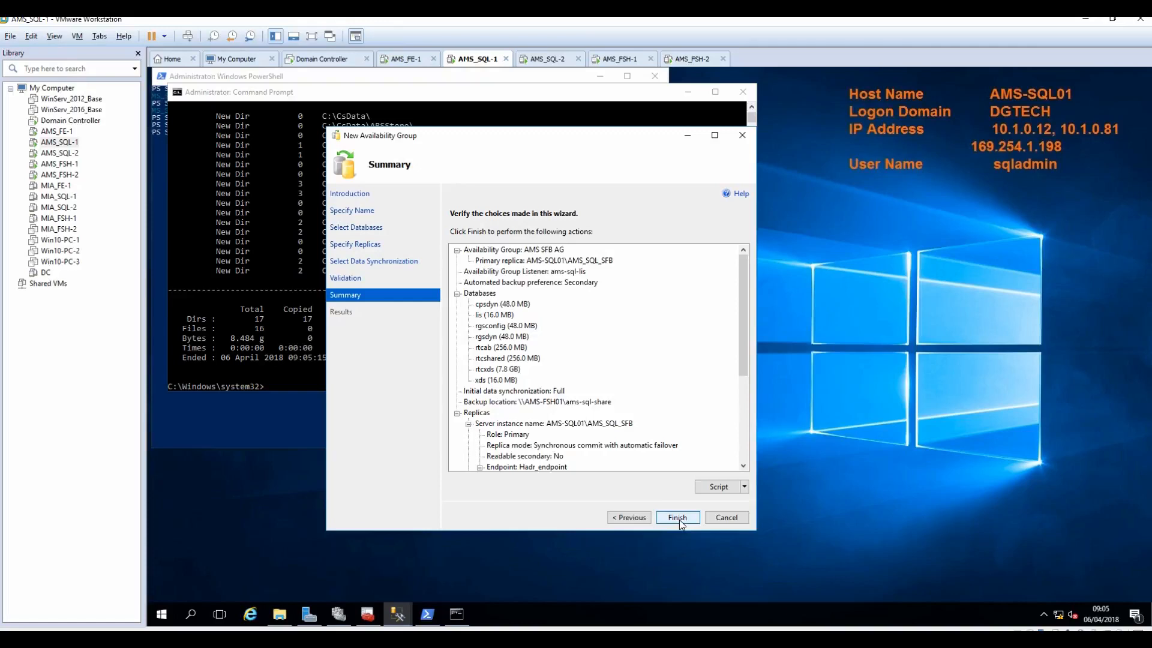
{"action": "left_click", "coordinate": [679, 520]}
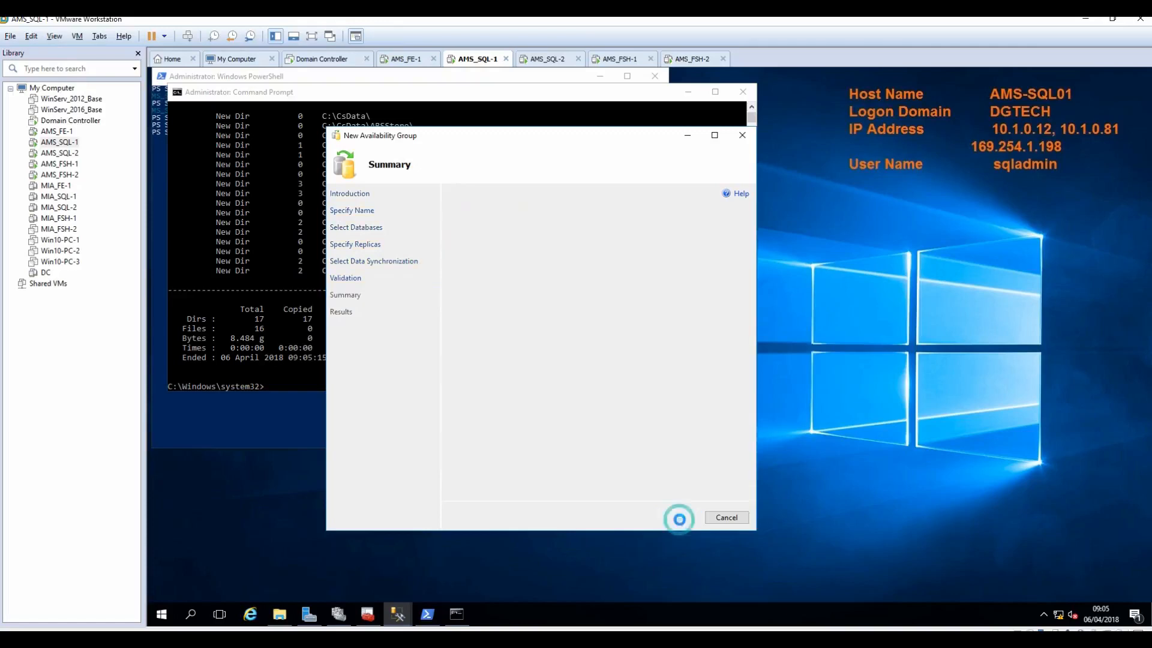
{"action": "left_click", "coordinate": [458, 262]}
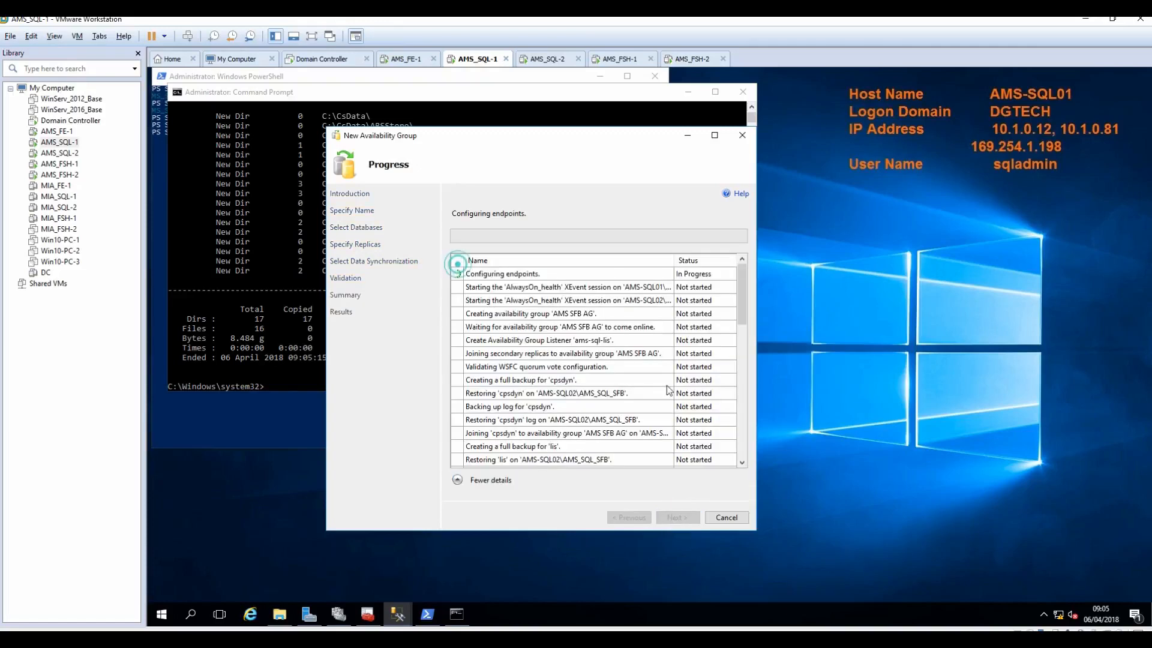
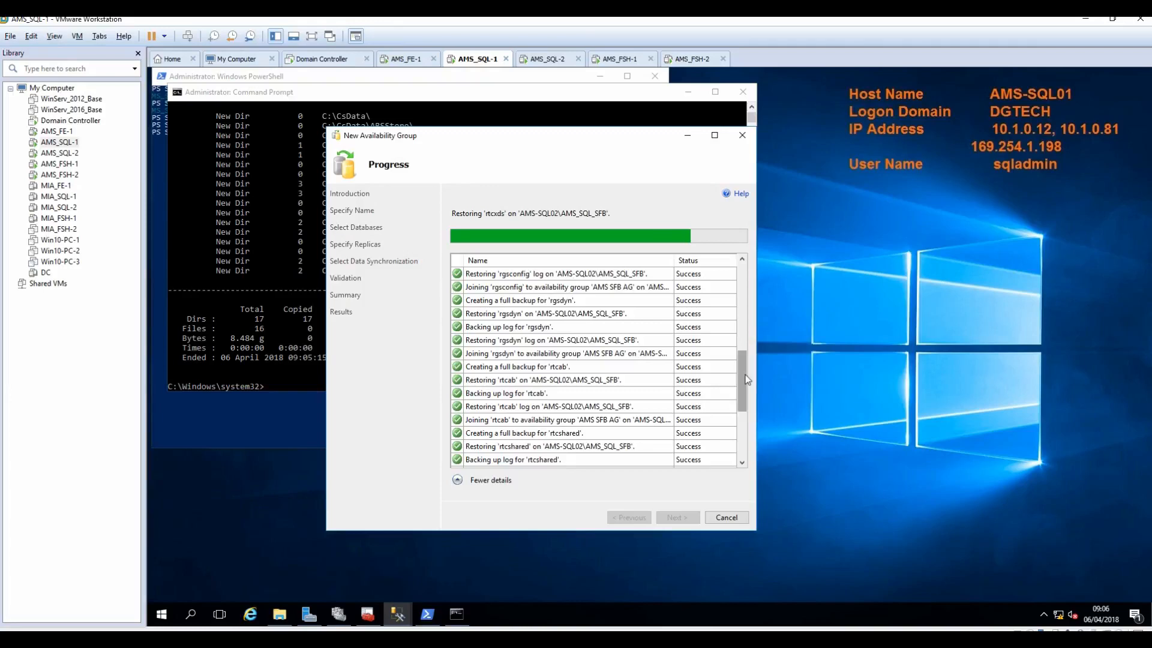
Step: Confirm every step creating 'AMS SFB AG' reports Success, then close the wizard
{"action": "left_click_drag", "start_coordinate": [739, 383], "coordinate": [737, 444]}
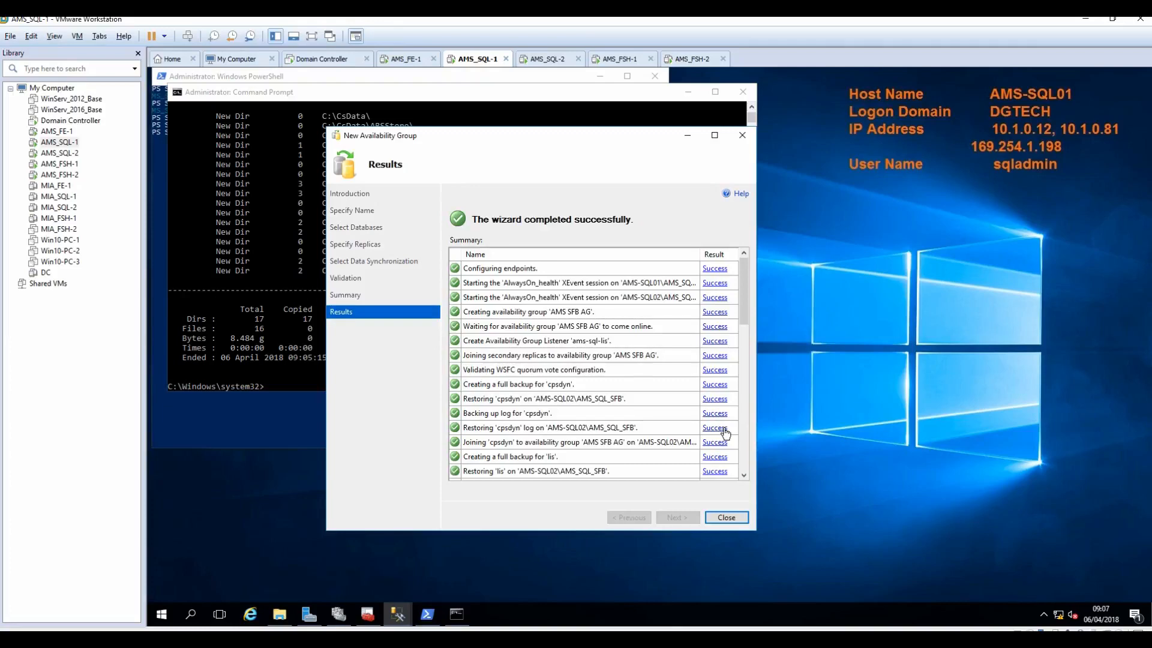
{"action": "left_click_drag", "start_coordinate": [745, 318], "coordinate": [736, 497]}
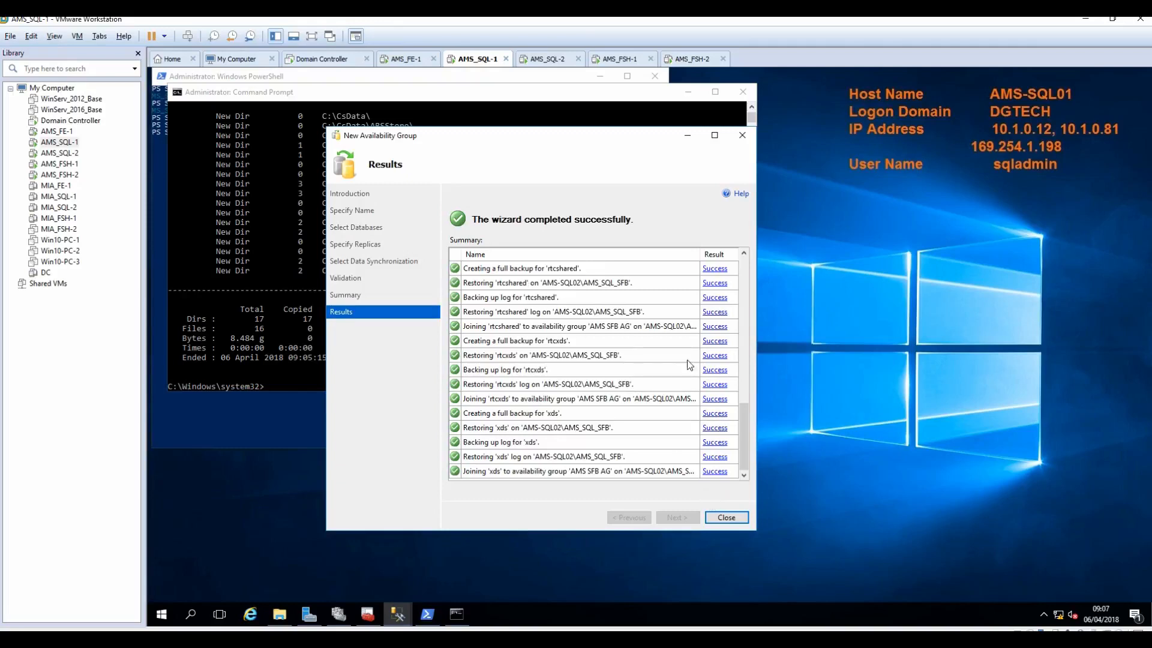
{"action": "left_click_drag", "start_coordinate": [742, 445], "coordinate": [727, 277]}
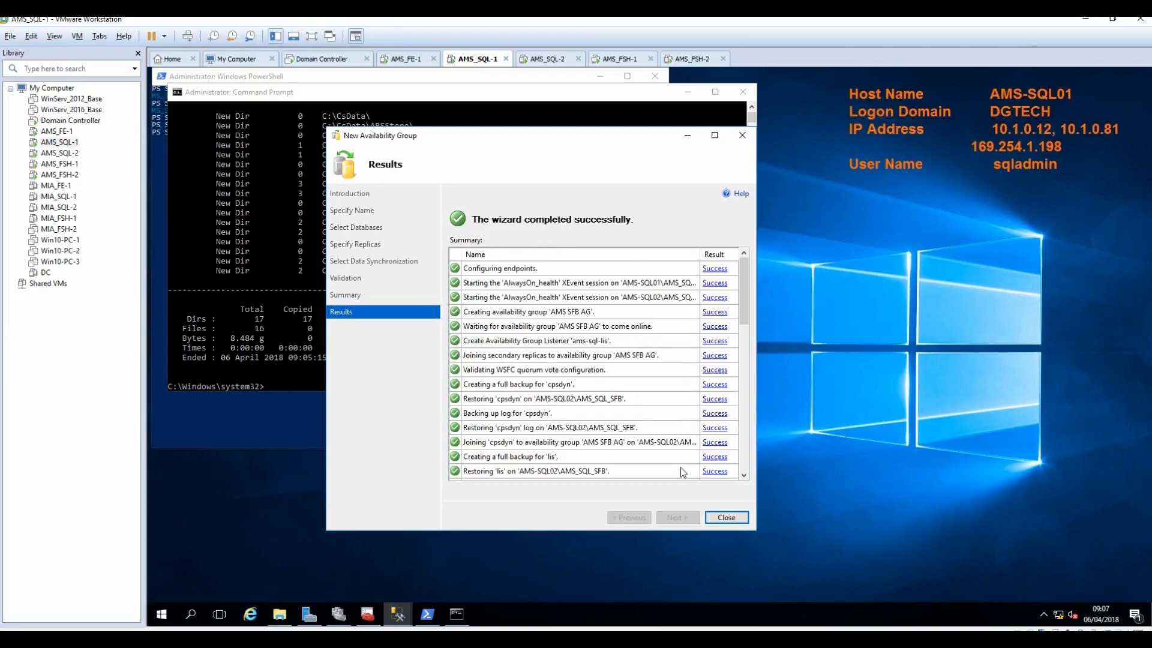
{"action": "left_click", "coordinate": [728, 518]}
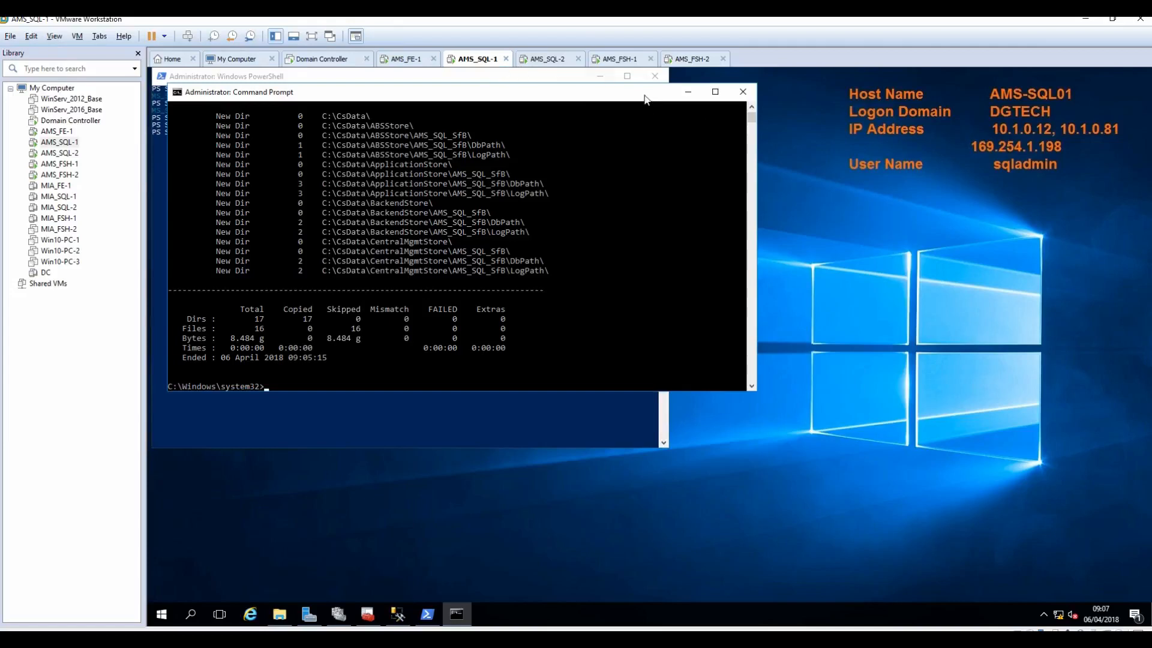
Step: Bring SQL Server Management Studio forward and expand AMS-SQL02's databases
{"action": "left_click", "coordinate": [688, 91]}
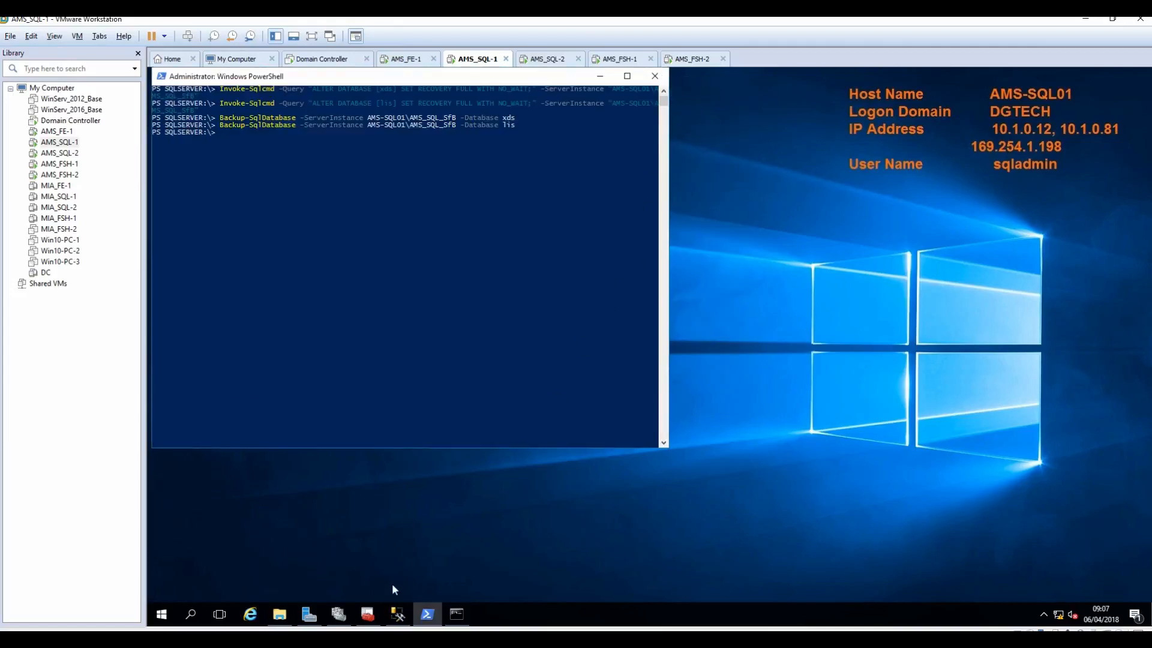
{"action": "mouse_move", "coordinate": [398, 617]}
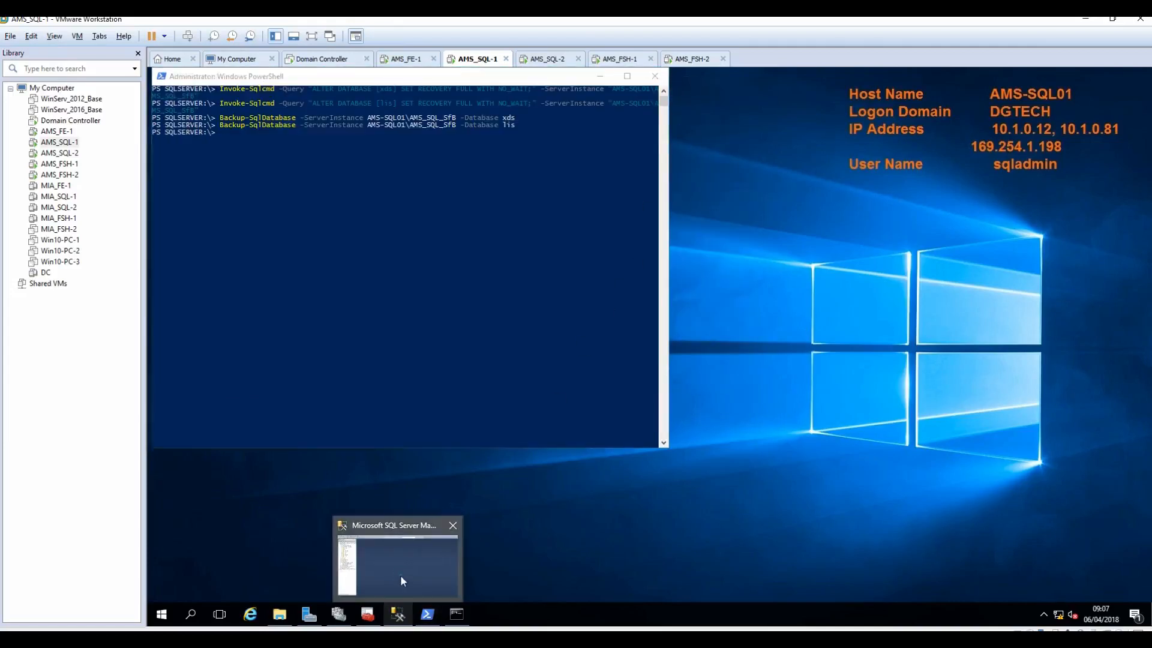
{"action": "left_click", "coordinate": [401, 577]}
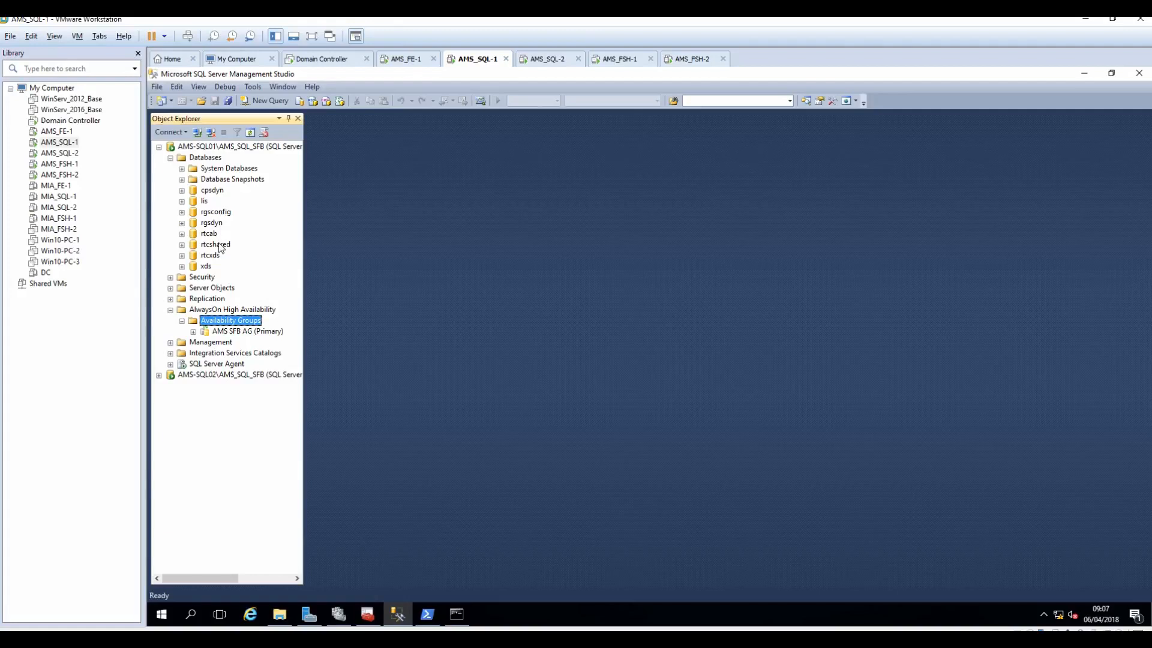
{"action": "left_click", "coordinate": [158, 375]}
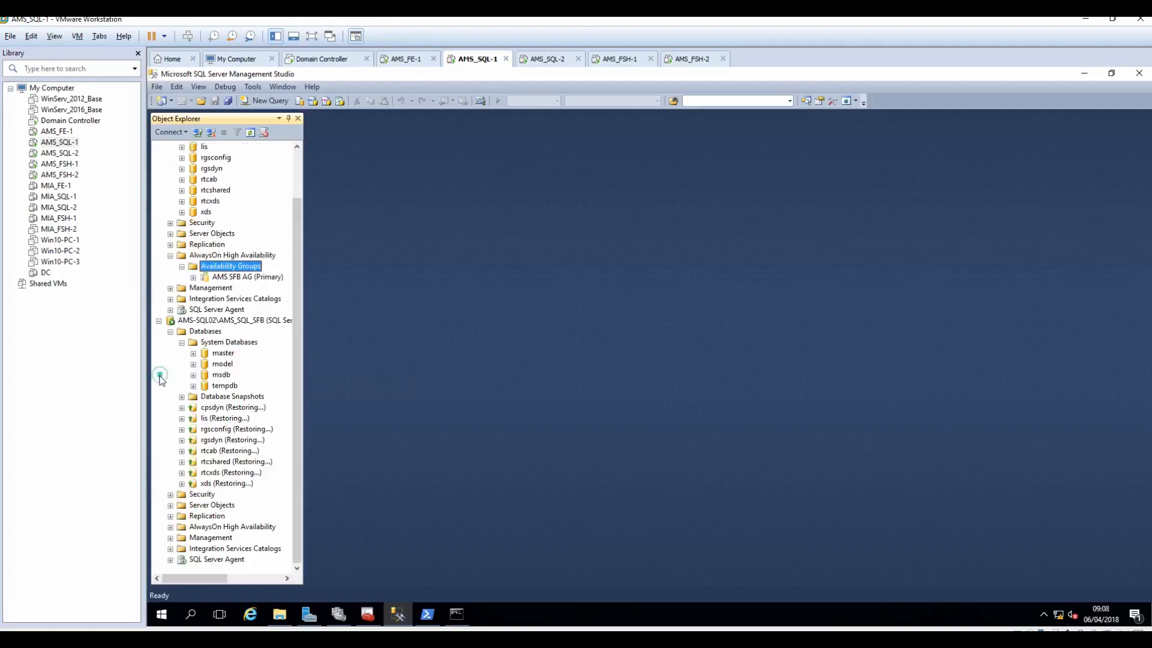
{"action": "scroll", "coordinate": [169, 171], "scroll_direction": "up", "scroll_amount": 2}
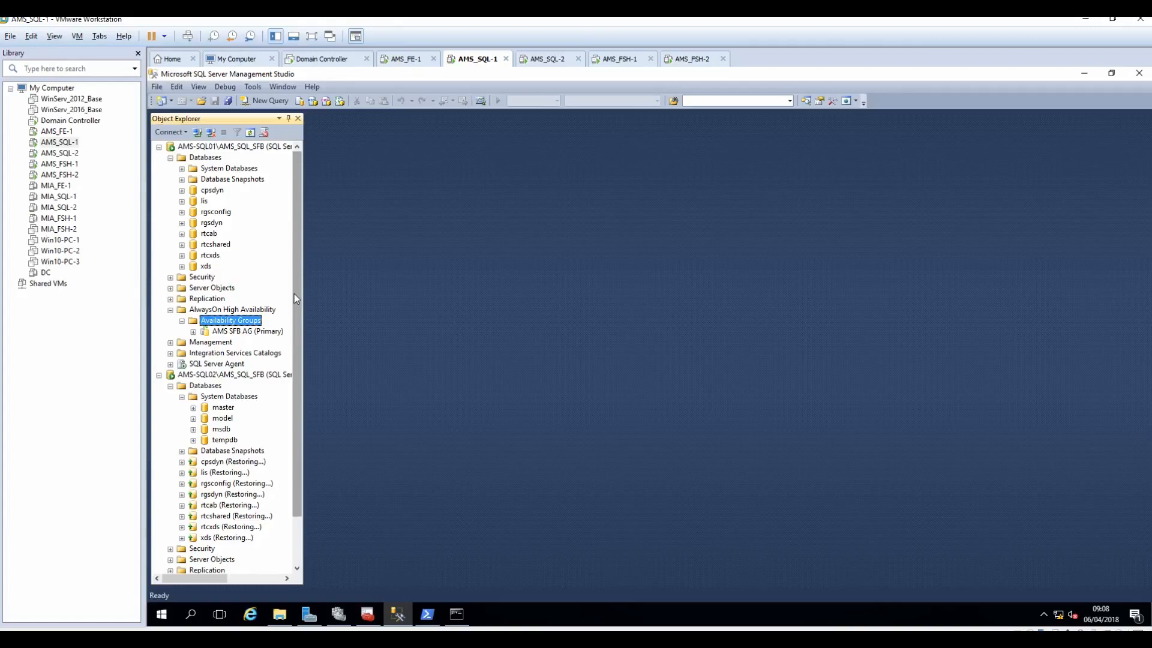
Step: Refresh AMS-SQL01 and AMS-SQL02 and check their databases' synchronization state
{"action": "left_click", "coordinate": [233, 150]}
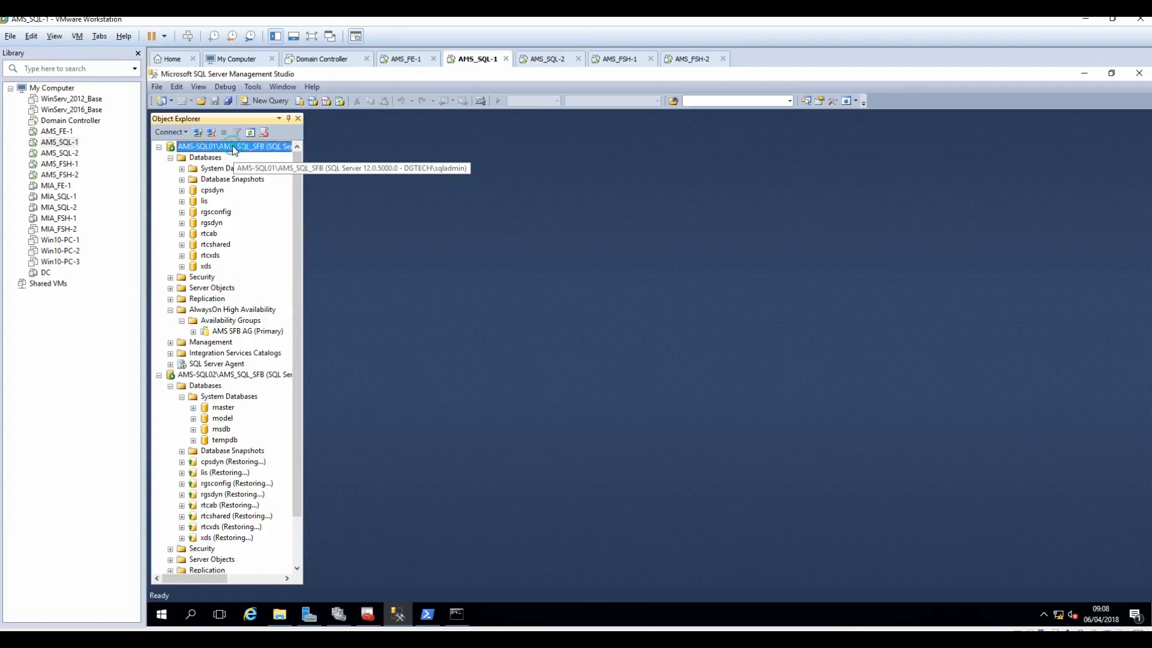
{"action": "left_click", "coordinate": [250, 132]}
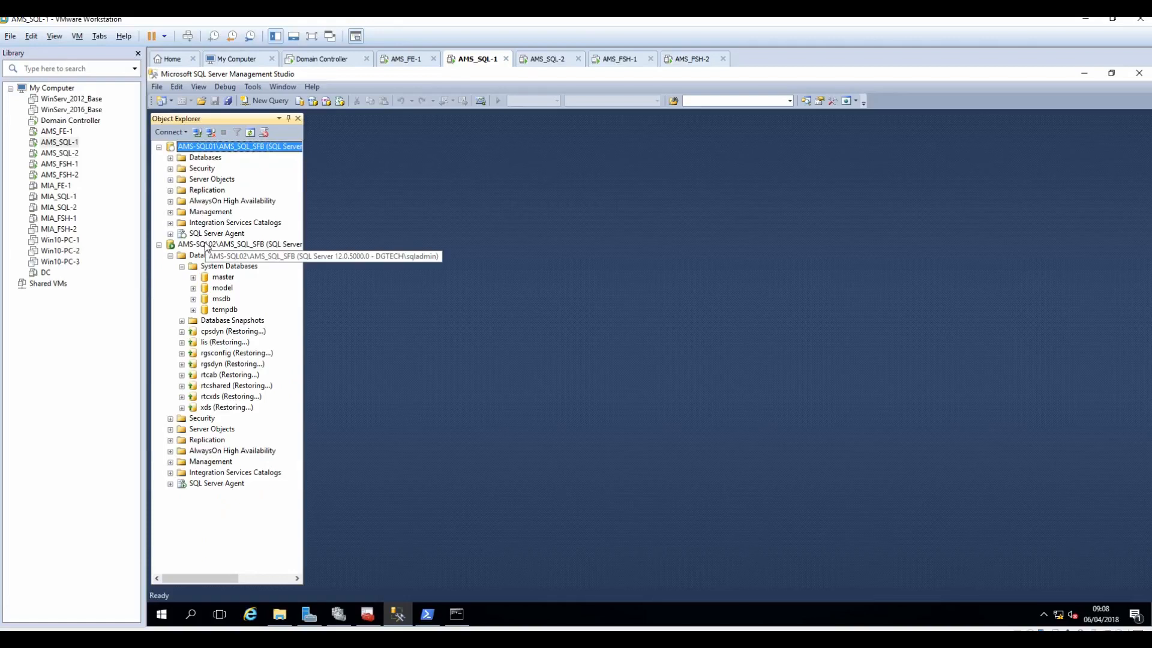
{"action": "left_click", "coordinate": [206, 245]}
{"action": "left_click", "coordinate": [250, 132]}
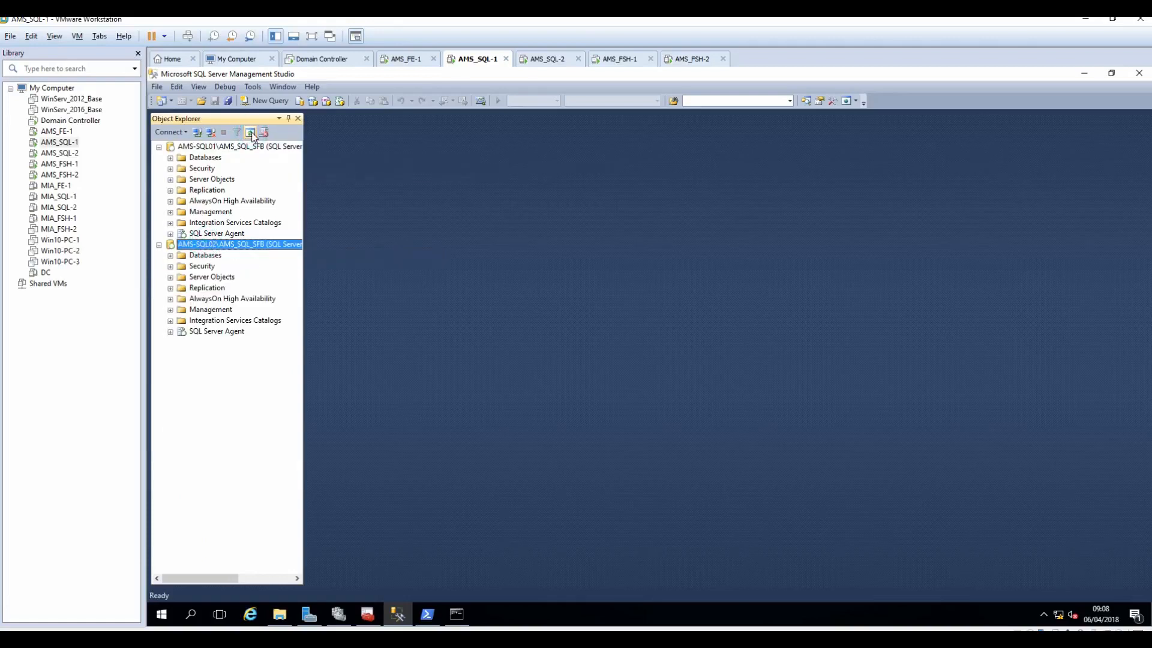
{"action": "left_click", "coordinate": [171, 256]}
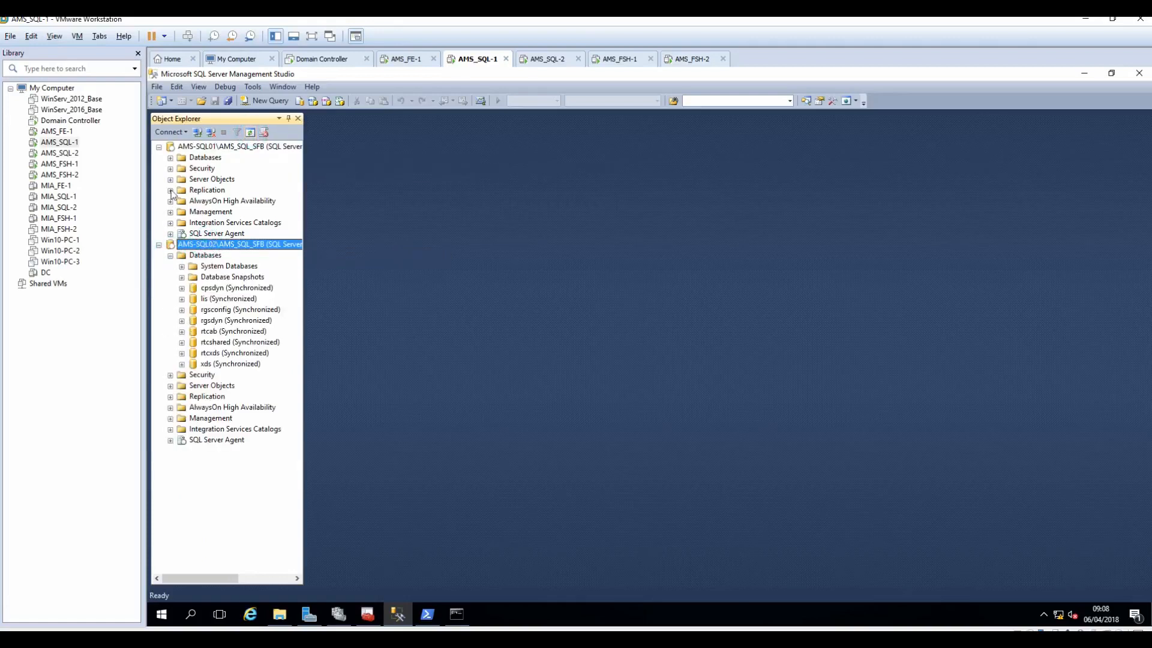
{"action": "left_click", "coordinate": [170, 157]}
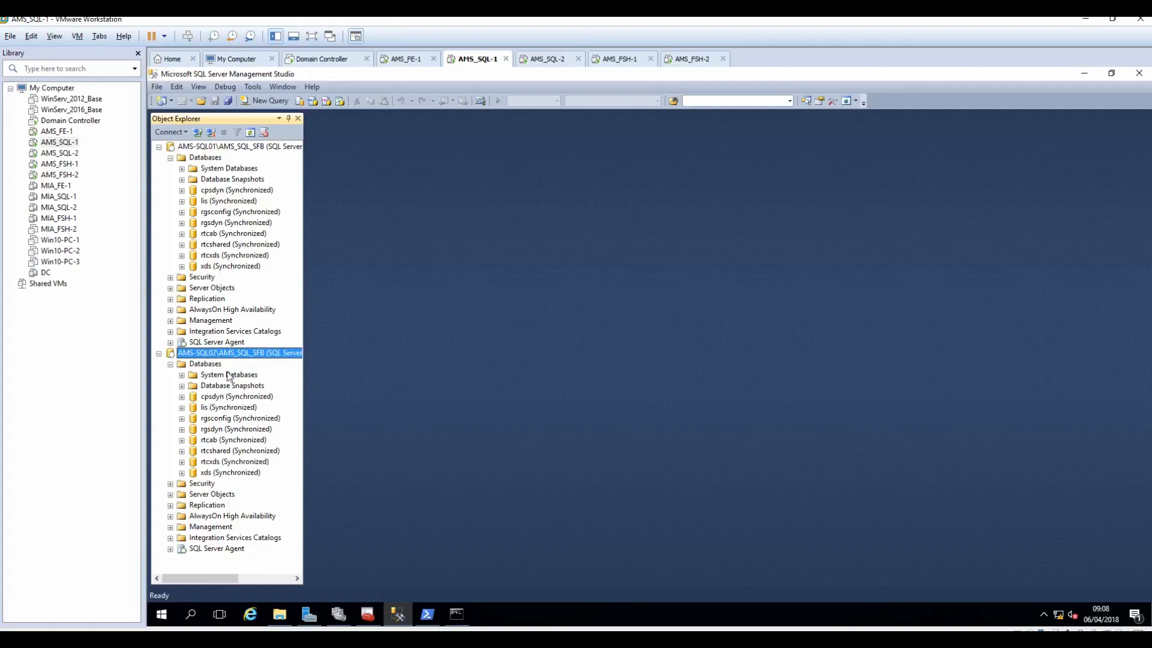
{"action": "left_click", "coordinate": [170, 158]}
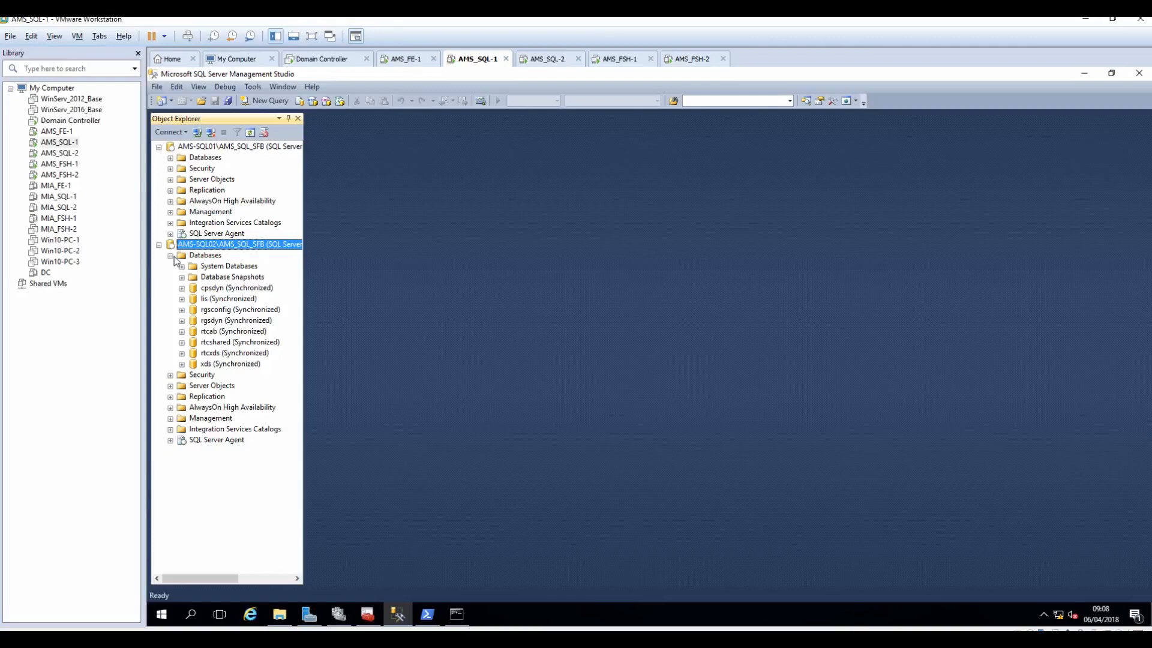
{"action": "left_click", "coordinate": [171, 256]}
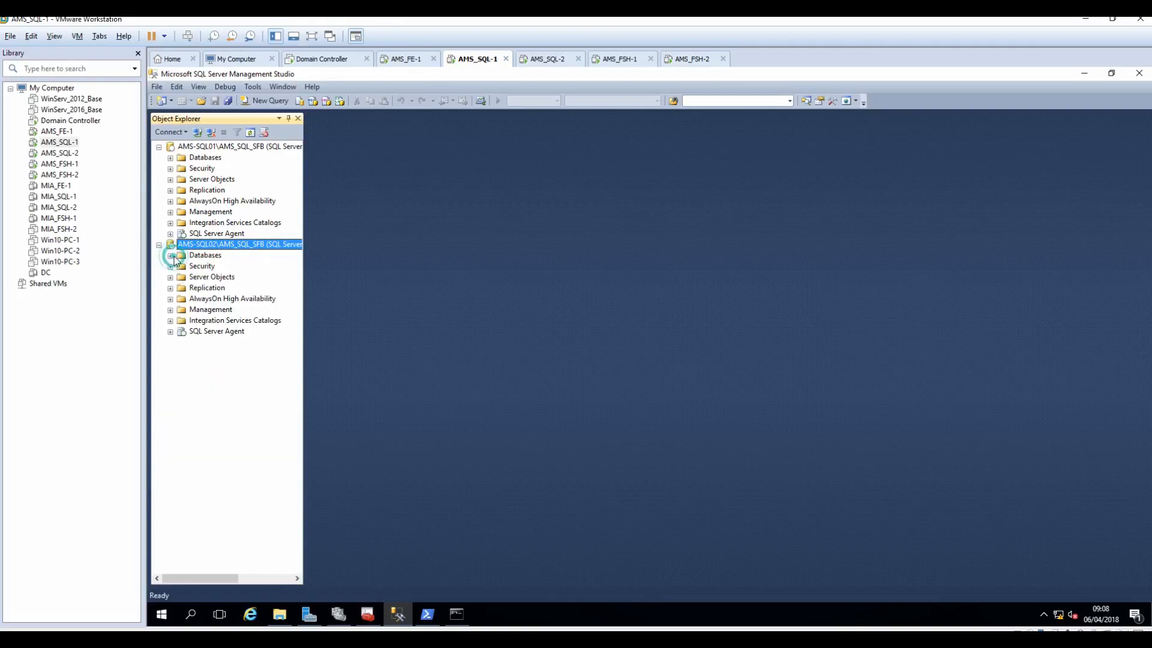
Step: Expand AMS SFB AG to show the AMS-SQL01 primary and AMS-SQL02 secondary replicas
{"action": "left_click", "coordinate": [170, 201]}
{"action": "left_click", "coordinate": [182, 212]}
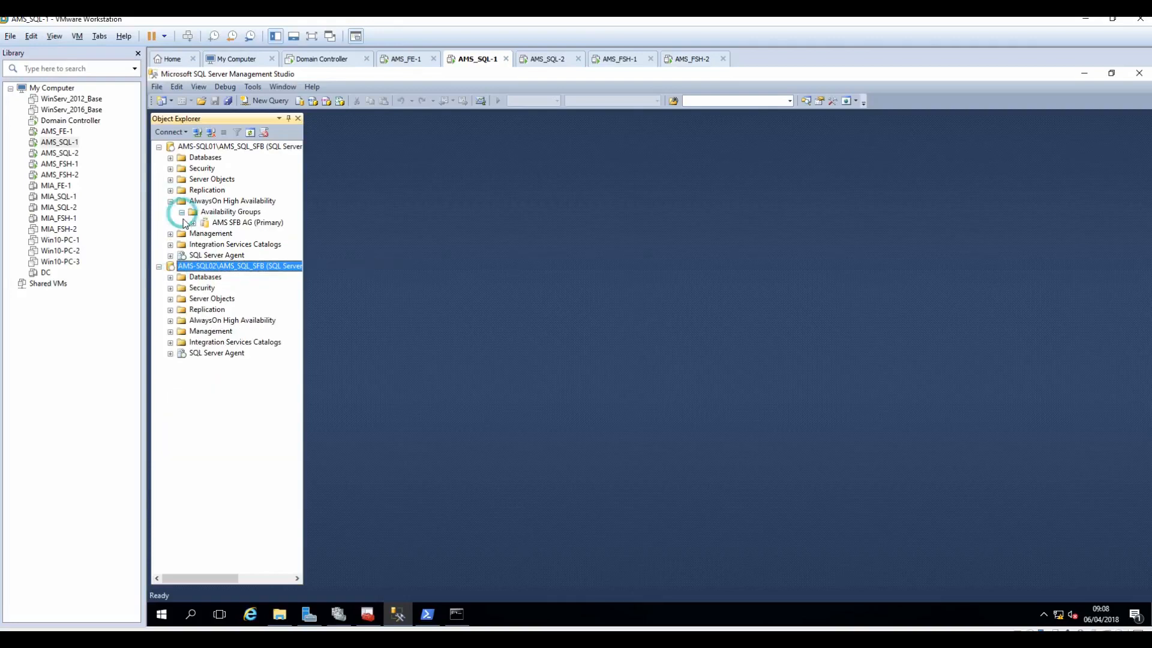
{"action": "left_click", "coordinate": [193, 222]}
{"action": "left_click_drag", "start_coordinate": [306, 241], "coordinate": [350, 242]}
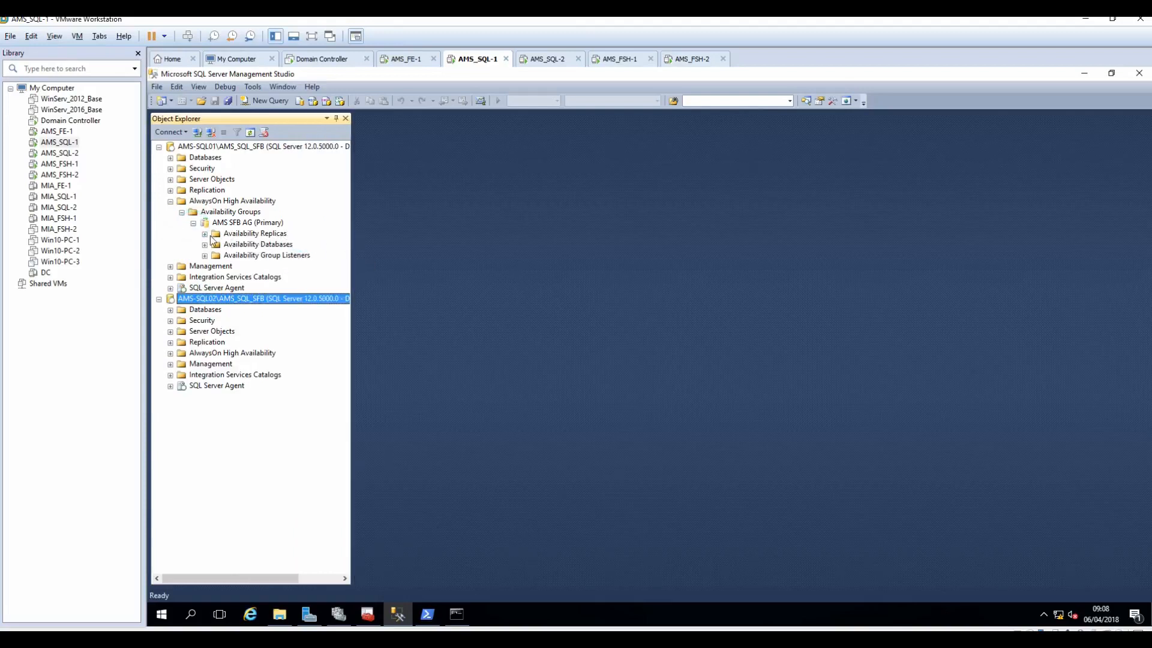
{"action": "left_click", "coordinate": [204, 234]}
{"action": "left_click_drag", "start_coordinate": [351, 276], "coordinate": [416, 276]}
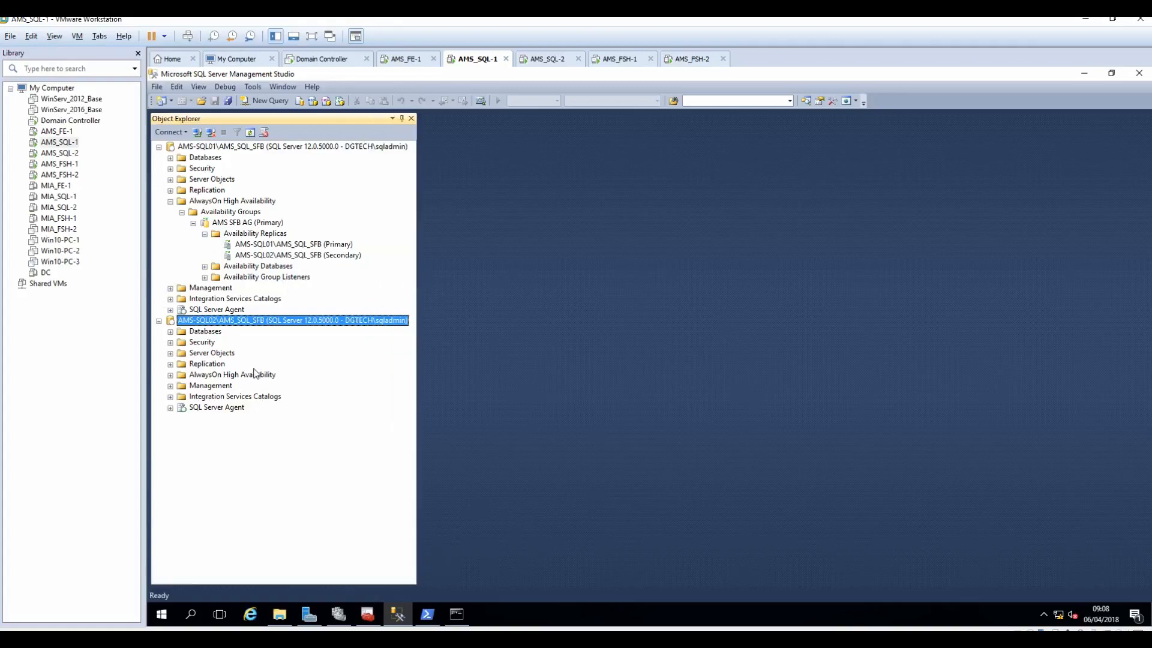
{"action": "left_click", "coordinate": [297, 243]}
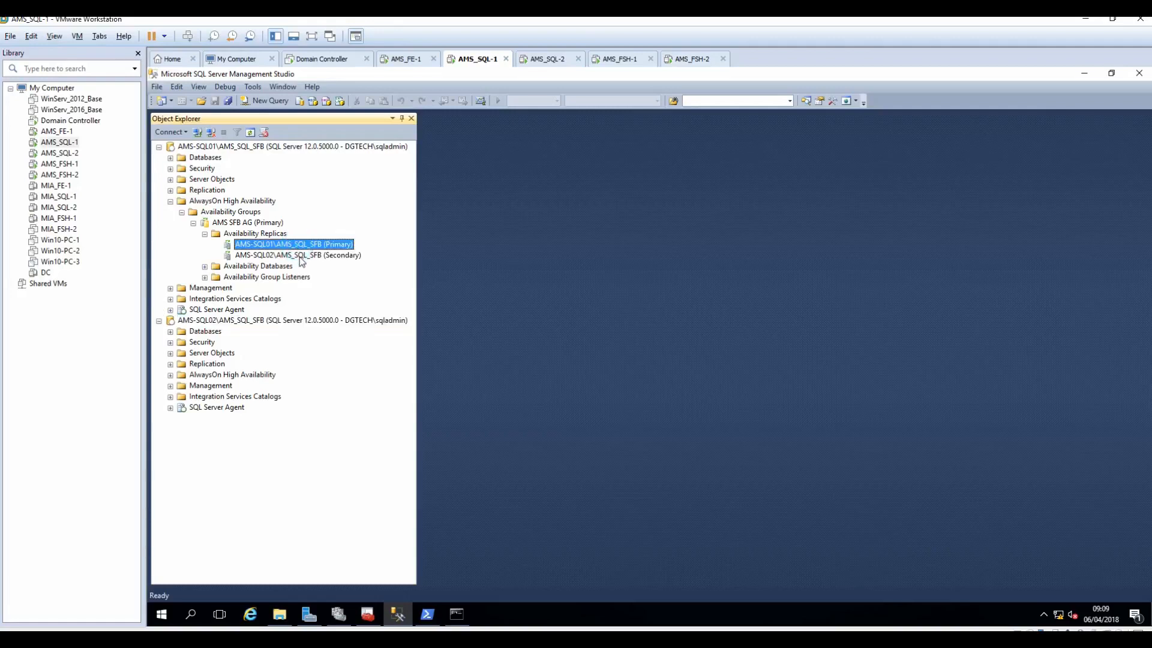
{"action": "left_click", "coordinate": [300, 255]}
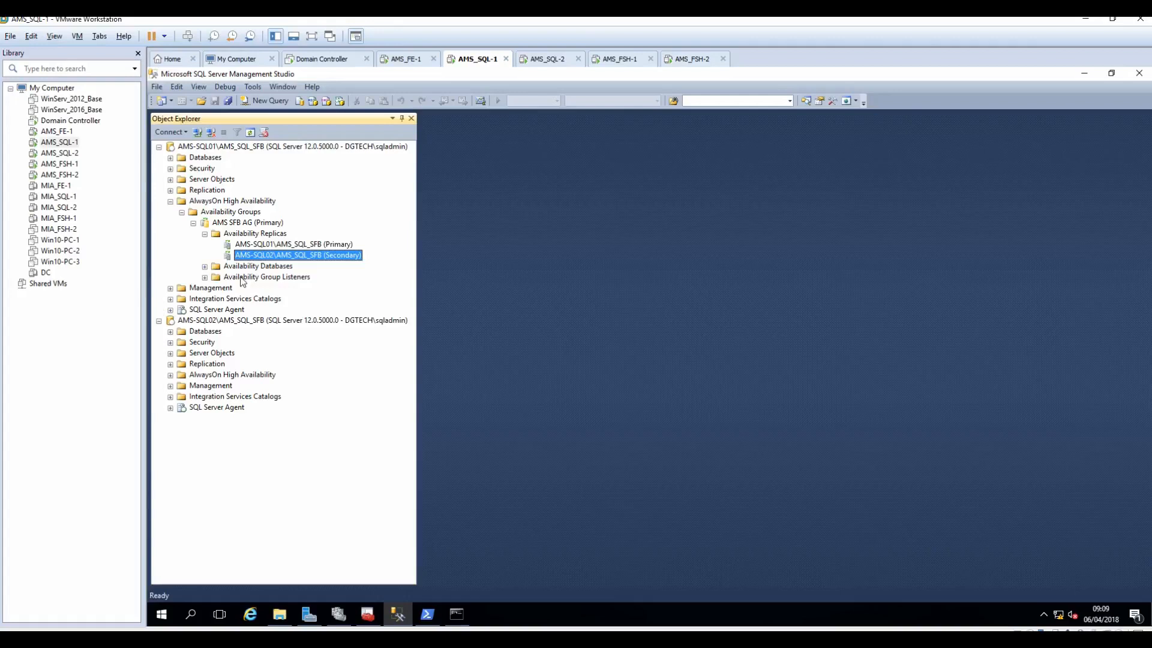
Step: Review the availability group's eight databases and ams-sql-lis listener, then switch to AMS_FE-1
{"action": "left_click", "coordinate": [204, 266]}
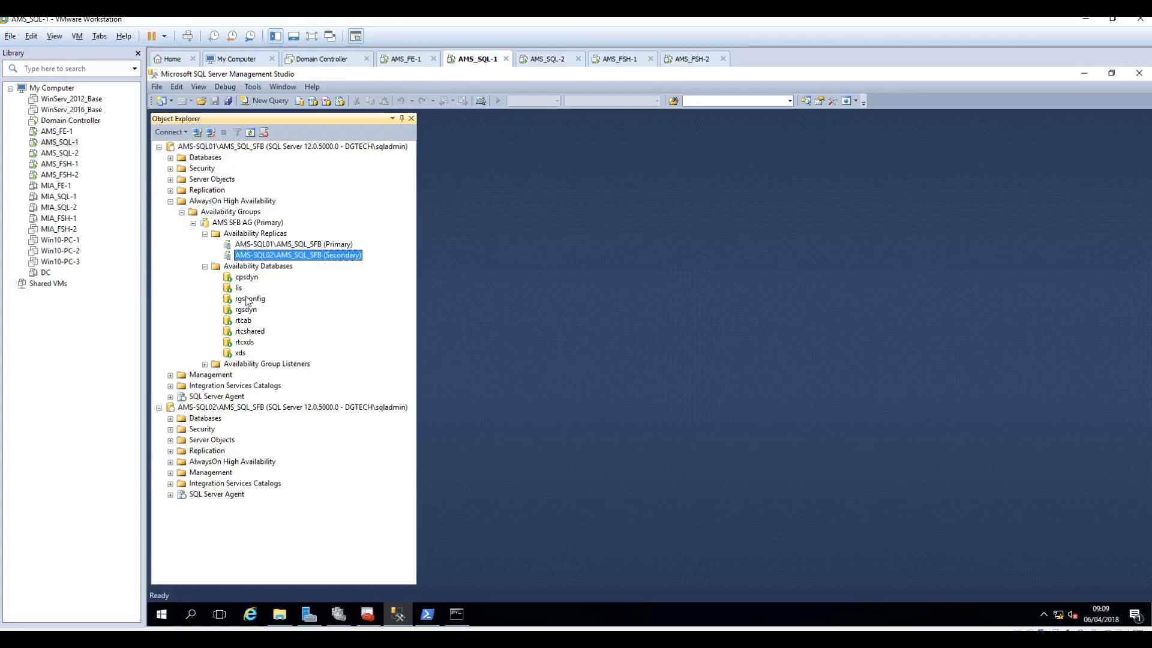
{"action": "left_click", "coordinate": [205, 364]}
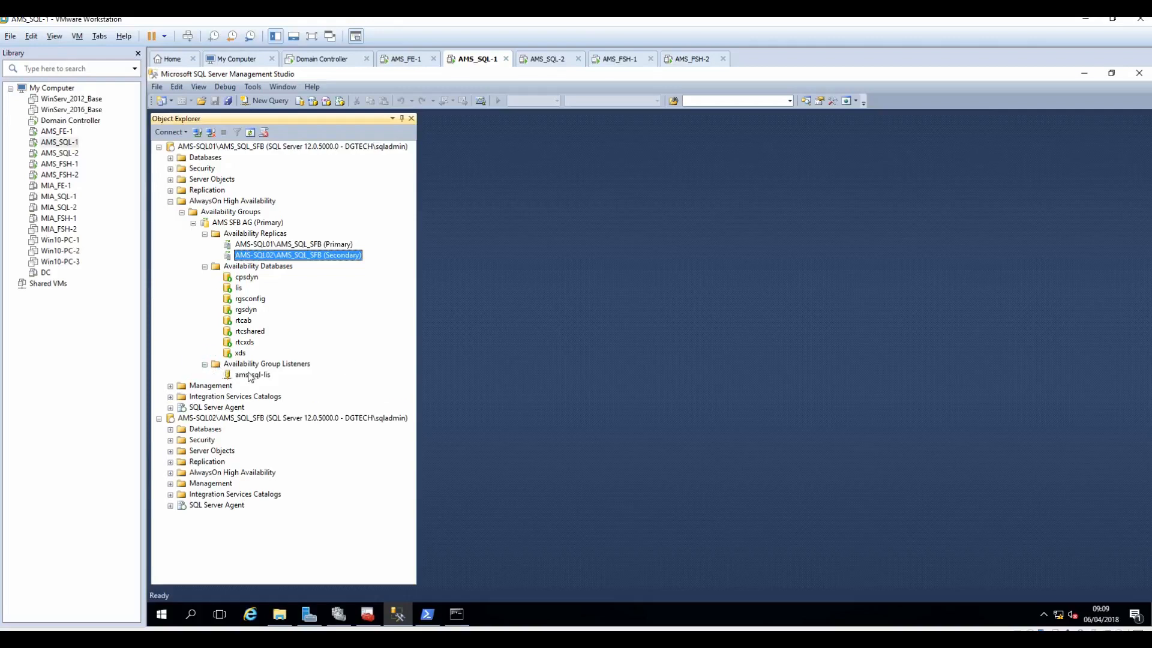
{"action": "left_click", "coordinate": [252, 375]}
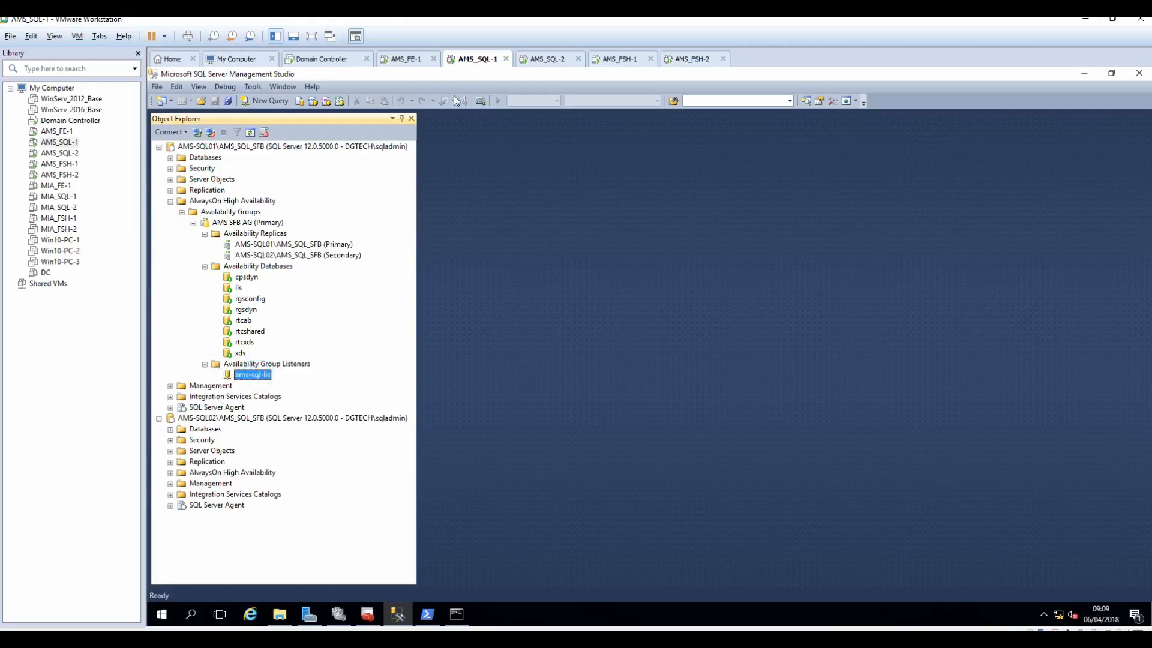
{"action": "left_click", "coordinate": [406, 58]}
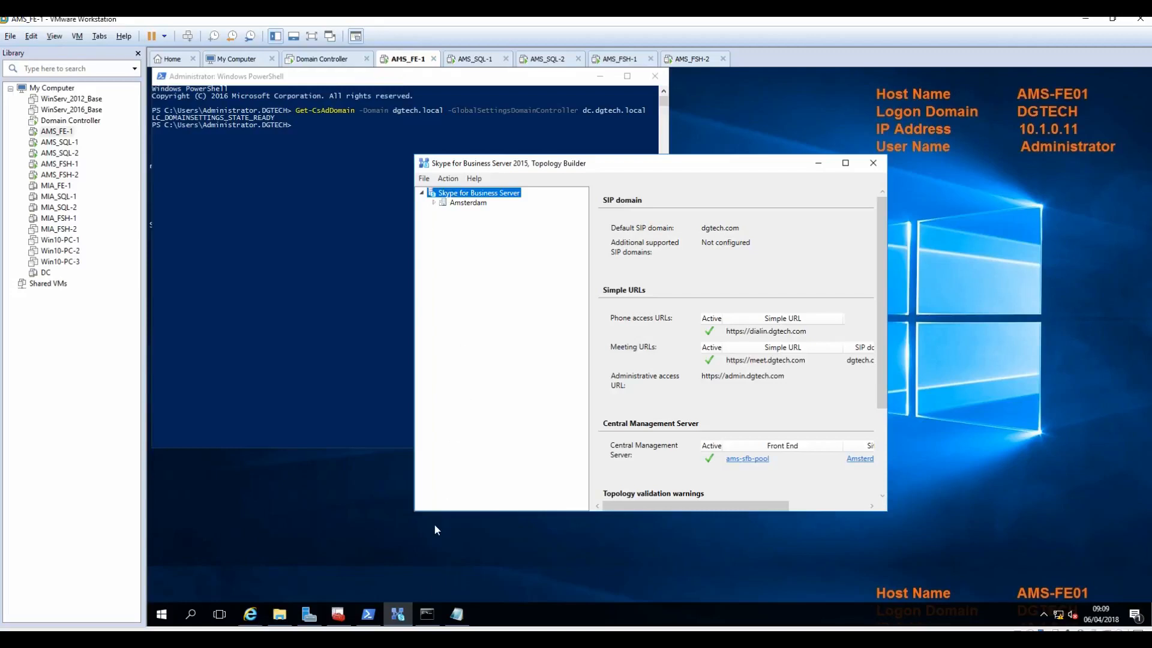
Step: Ping ams-sql-lis.dgtech.local from AMS_FE-1 and confirm four replies from 10.1.0.82
{"action": "left_click", "coordinate": [427, 615]}
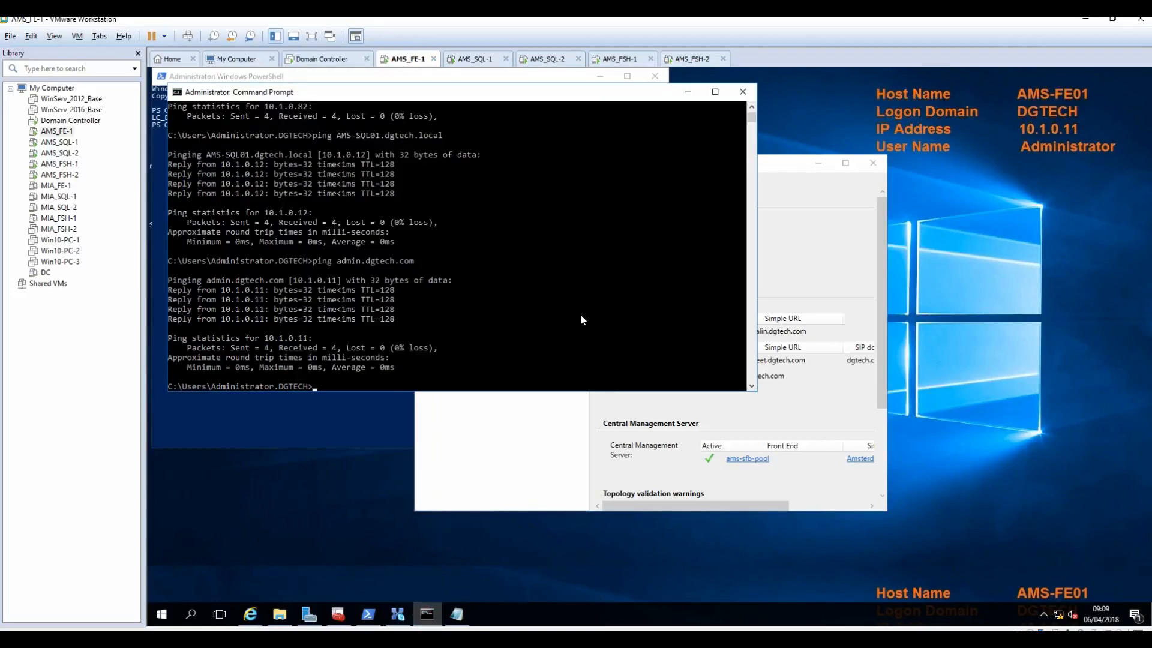
{"action": "type", "text": "ping ams-sql-lis.dgtech.local"}
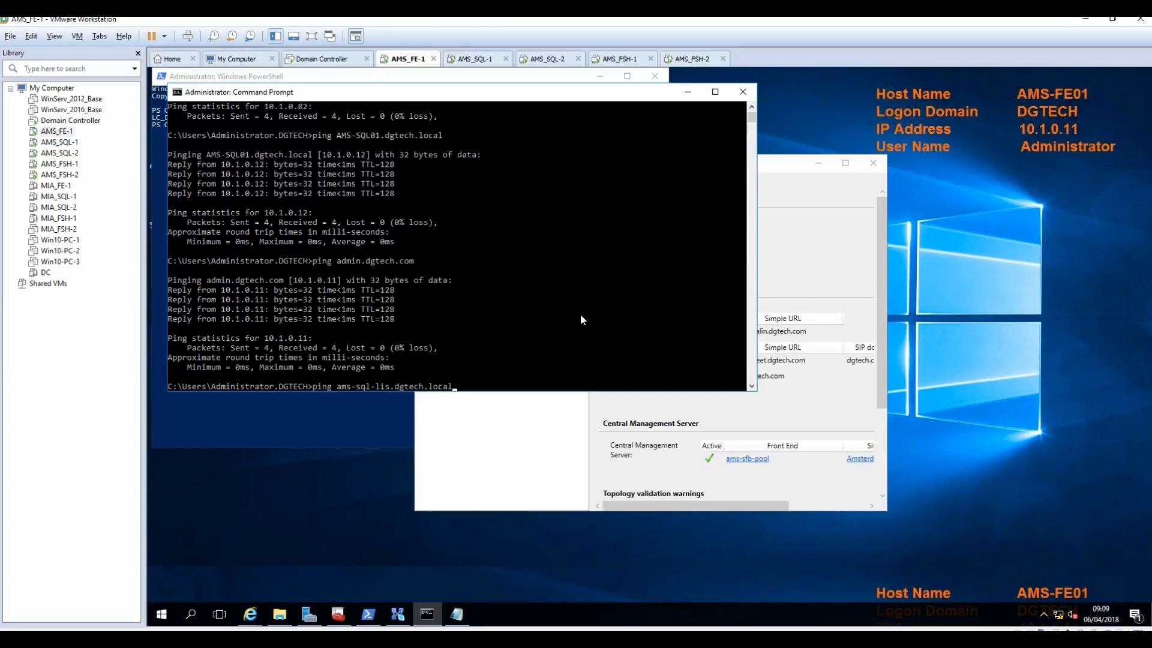
{"action": "key", "text": "Return"}
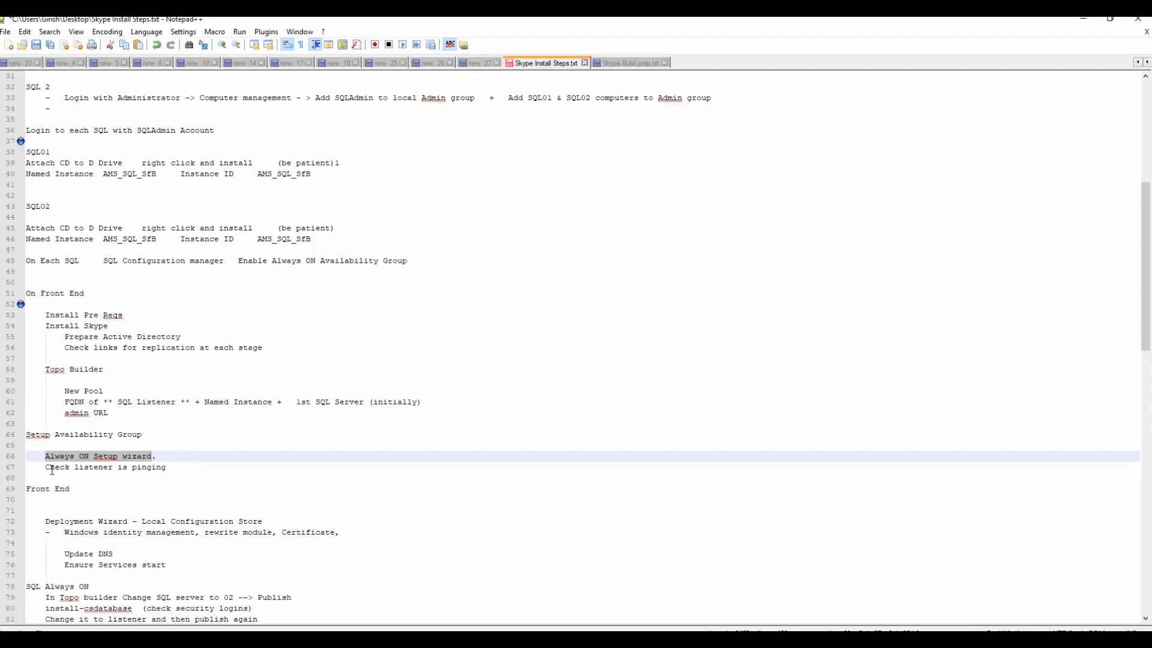
Step: Review the Front End section of Skype Install Steps.txt, minimize Notepad++, and return to AMS_FE-1
{"action": "left_click_drag", "start_coordinate": [49, 466], "coordinate": [168, 467]}
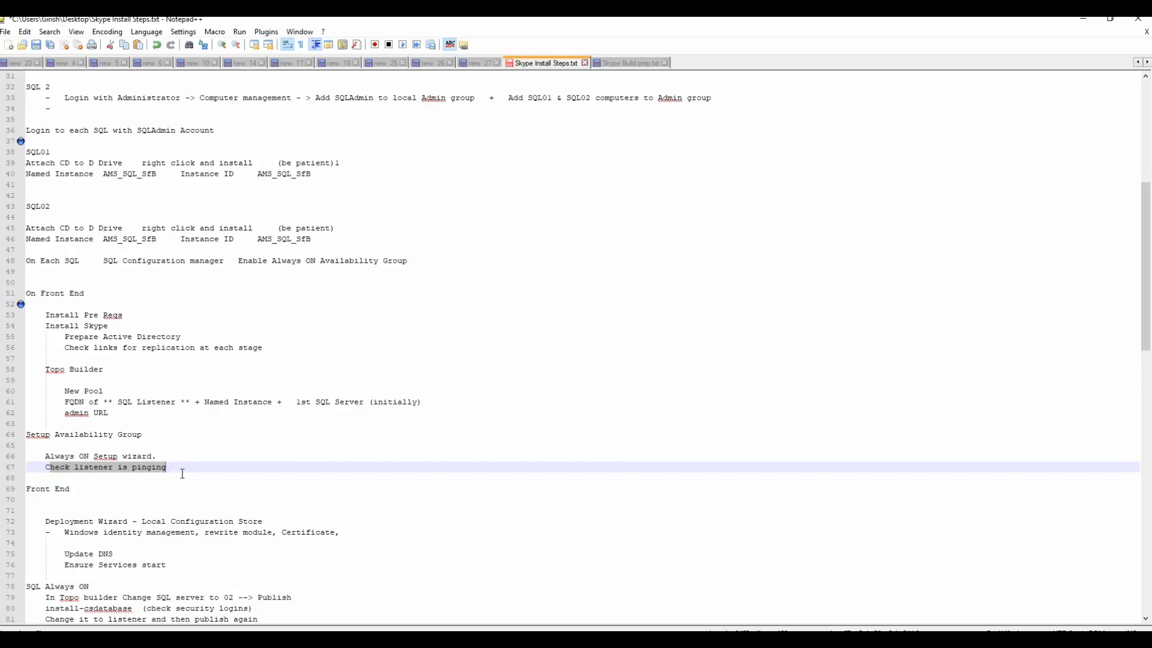
{"action": "scroll", "coordinate": [183, 474], "scroll_direction": "down", "scroll_amount": 3}
{"action": "scroll", "coordinate": [183, 473], "scroll_direction": "down", "scroll_amount": 2}
{"action": "left_click_drag", "start_coordinate": [27, 327], "coordinate": [383, 377]}
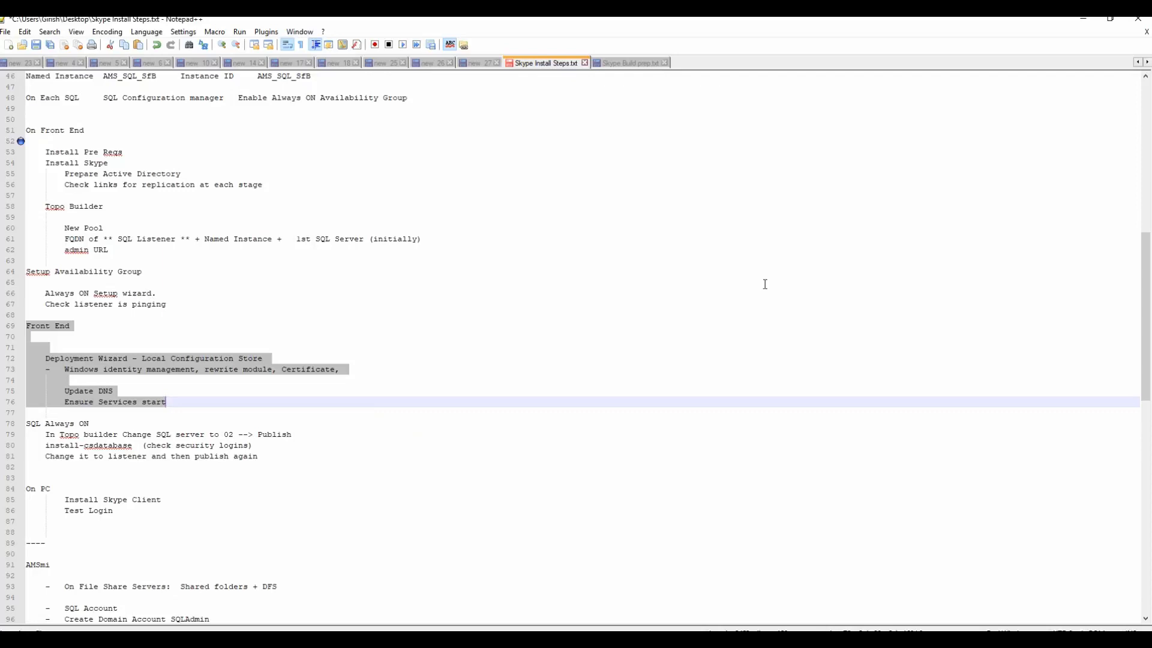
{"action": "left_click", "coordinate": [1093, 20]}
{"action": "left_click", "coordinate": [393, 59]}
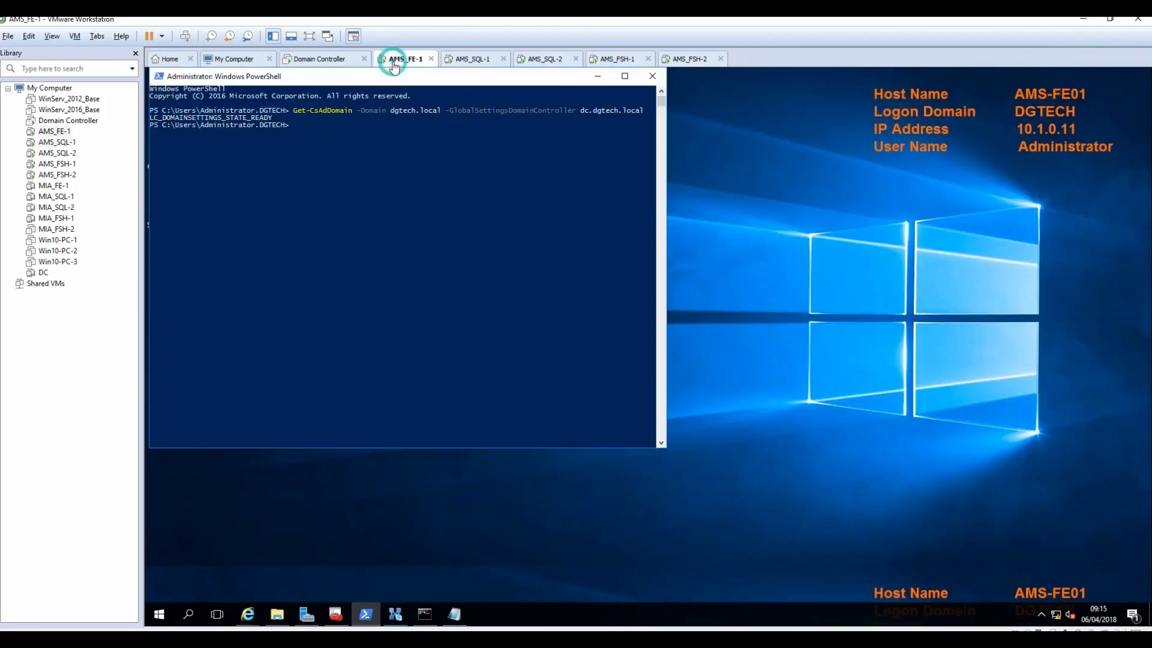
Step: Close Topology Builder and open the Deployment Wizard's Install or Update Skype for Business Server System page
{"action": "left_click_drag", "start_coordinate": [535, 78], "coordinate": [672, 132]}
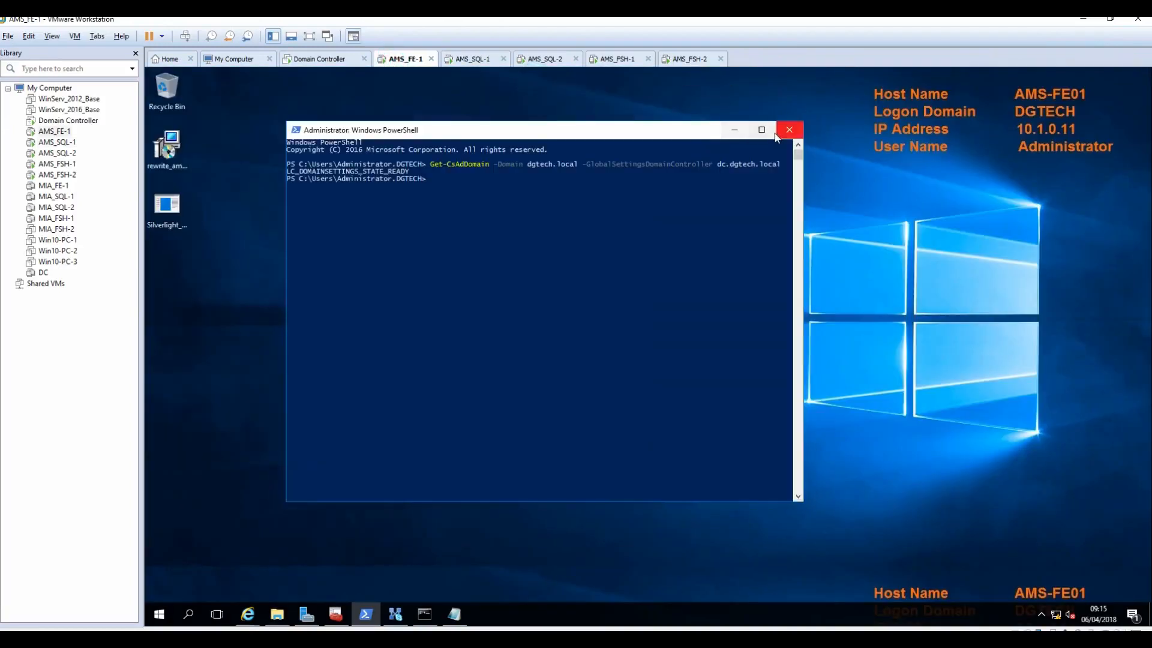
{"action": "left_click", "coordinate": [396, 614]}
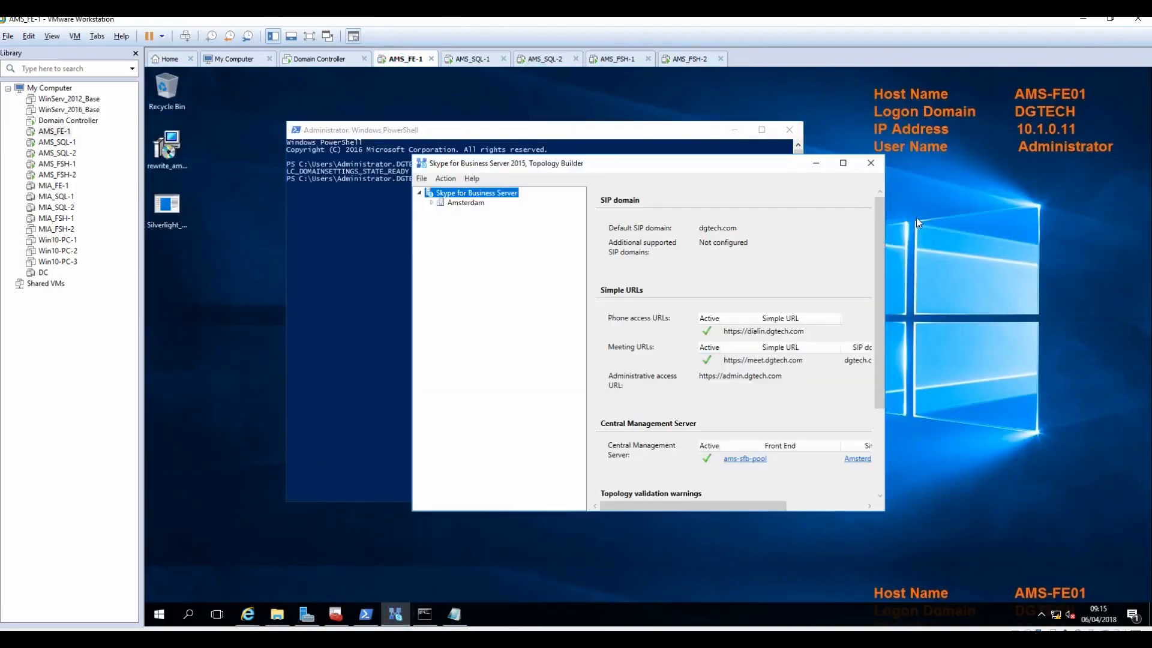
{"action": "left_click", "coordinate": [870, 164]}
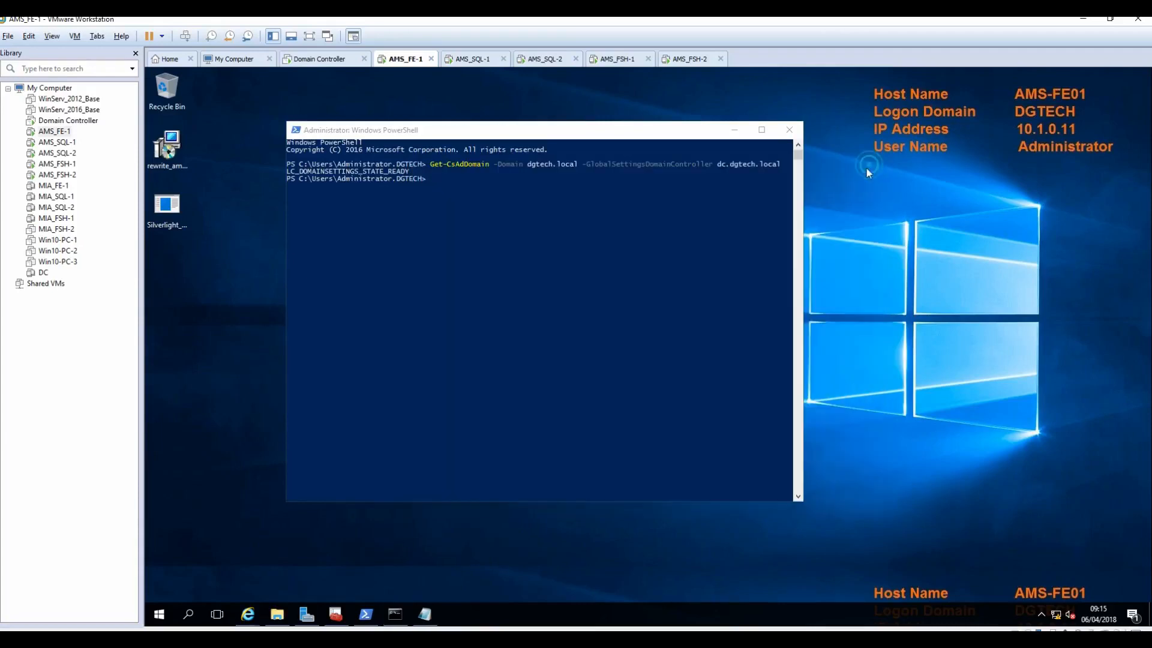
{"action": "left_click", "coordinate": [158, 618]}
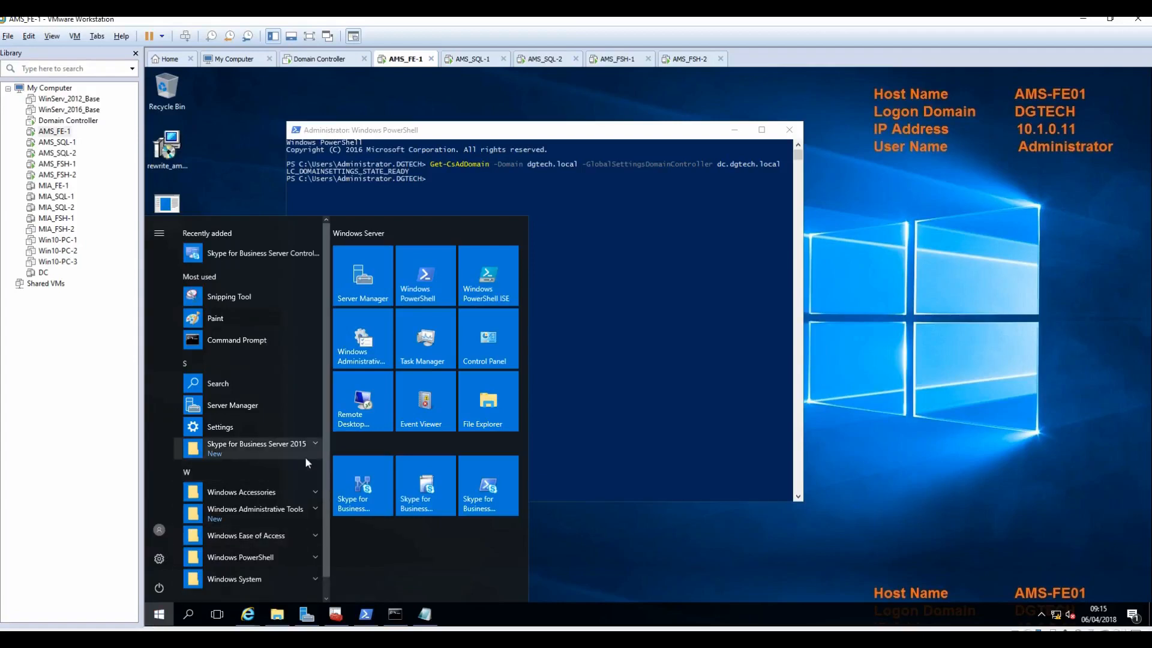
{"action": "left_click", "coordinate": [437, 495]}
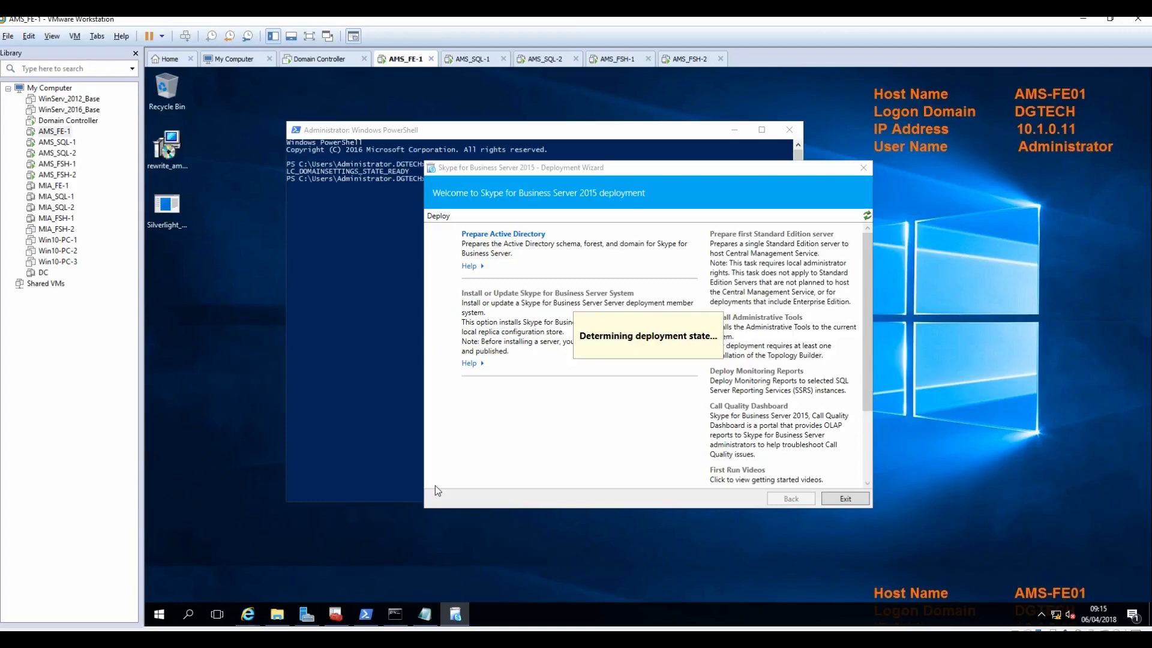
{"action": "left_click", "coordinate": [537, 293]}
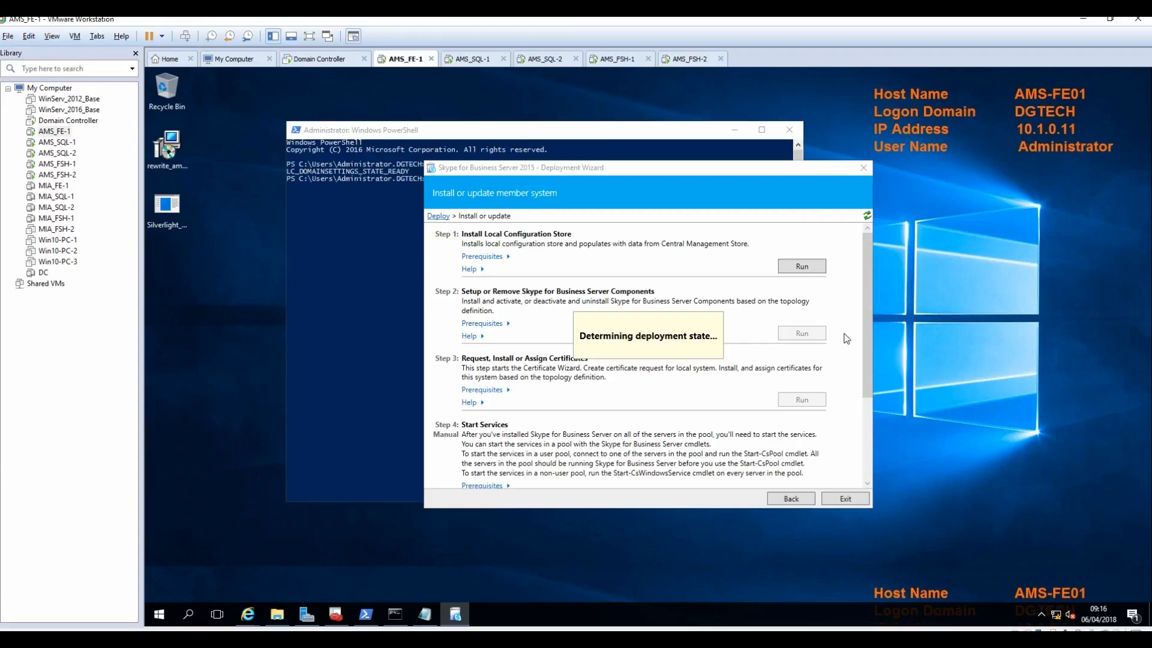
Step: Run Step 1, installing the local configuration store directly from the Central Management store
{"action": "left_click", "coordinate": [802, 267]}
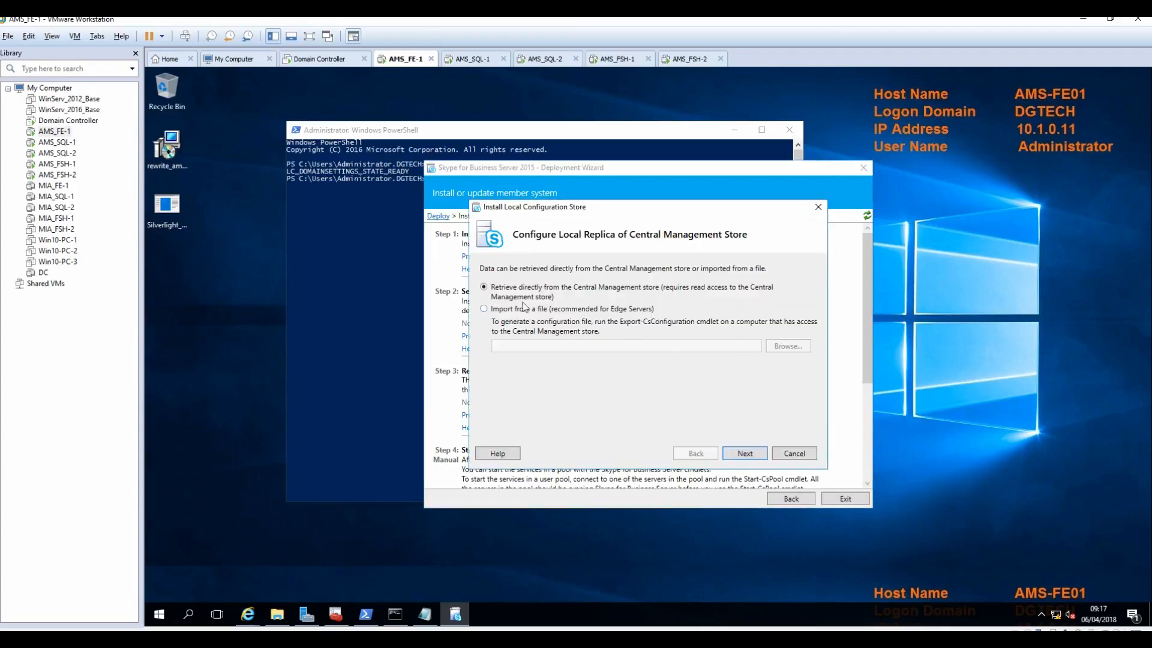
{"action": "left_click", "coordinate": [744, 455]}
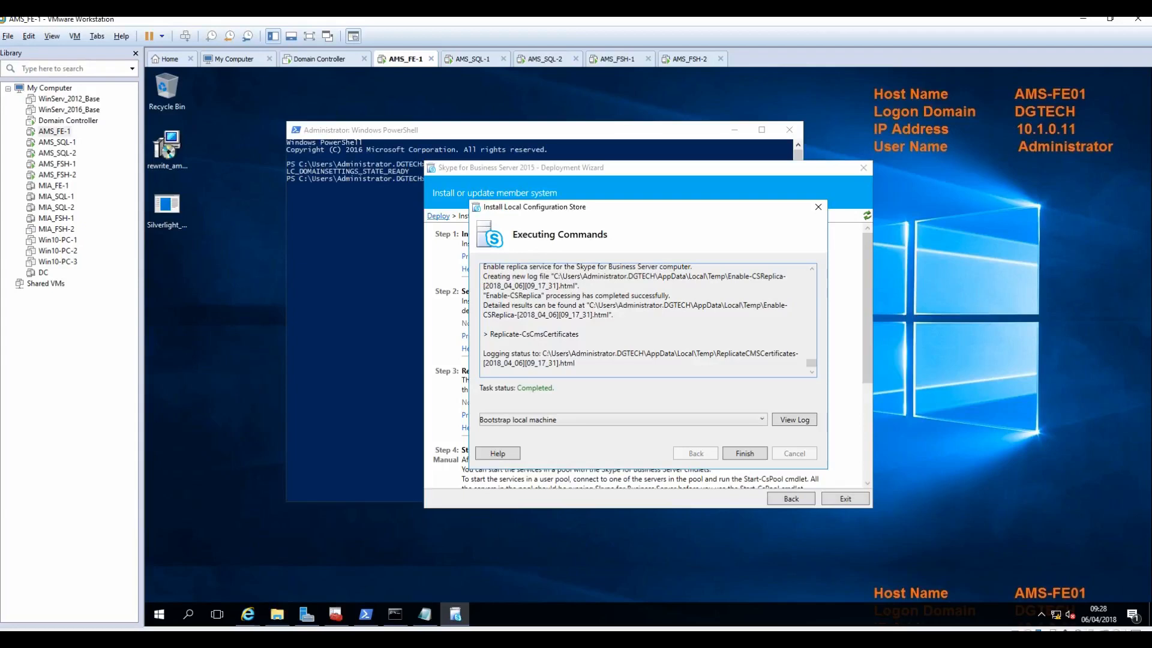
{"action": "left_click", "coordinate": [744, 454]}
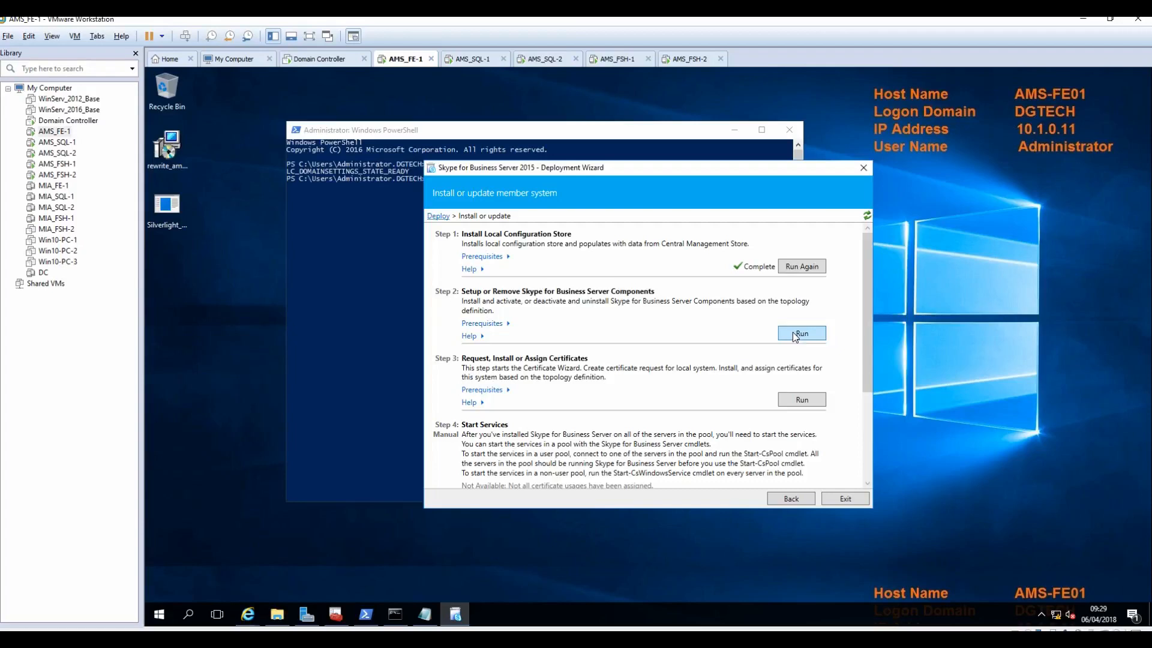
Step: Attempt Step 2 component setup, then start Server Manager's Add Roles and Features Wizard
{"action": "left_click", "coordinate": [795, 334]}
{"action": "left_click", "coordinate": [749, 455]}
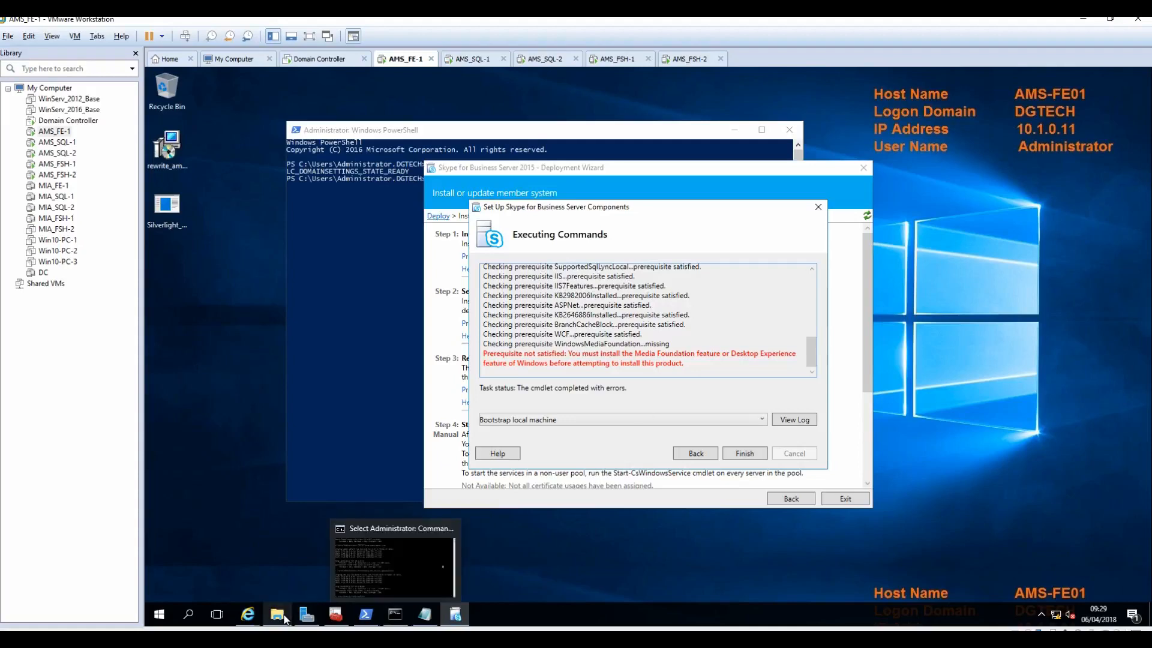
{"action": "left_click", "coordinate": [304, 615]}
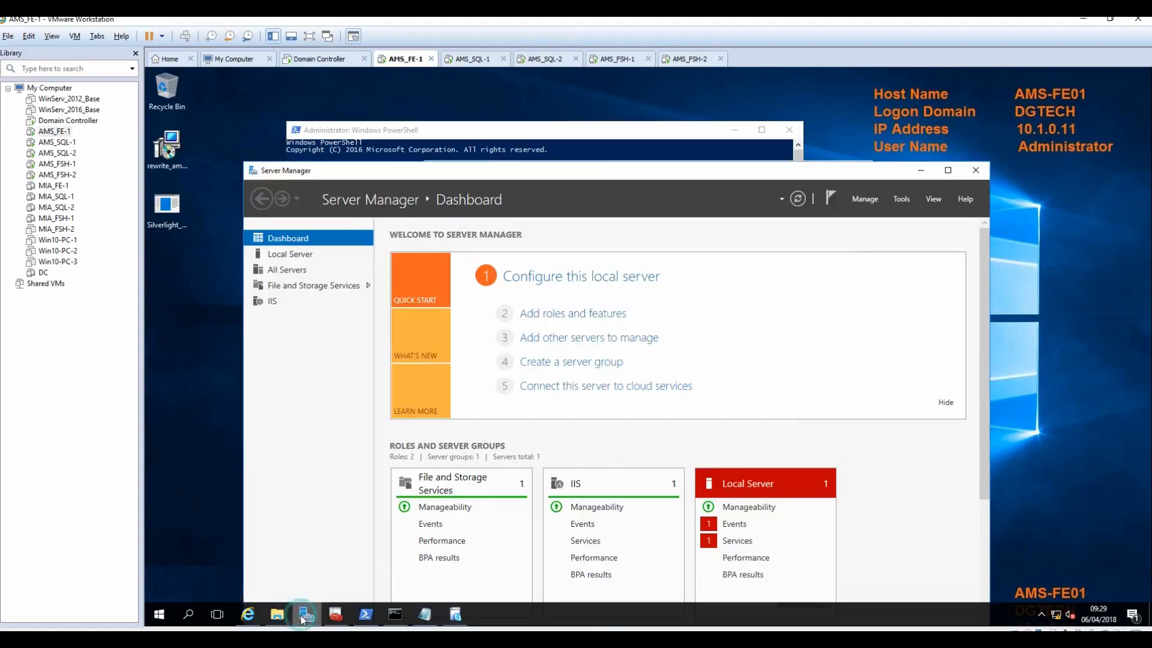
{"action": "left_click", "coordinate": [595, 319]}
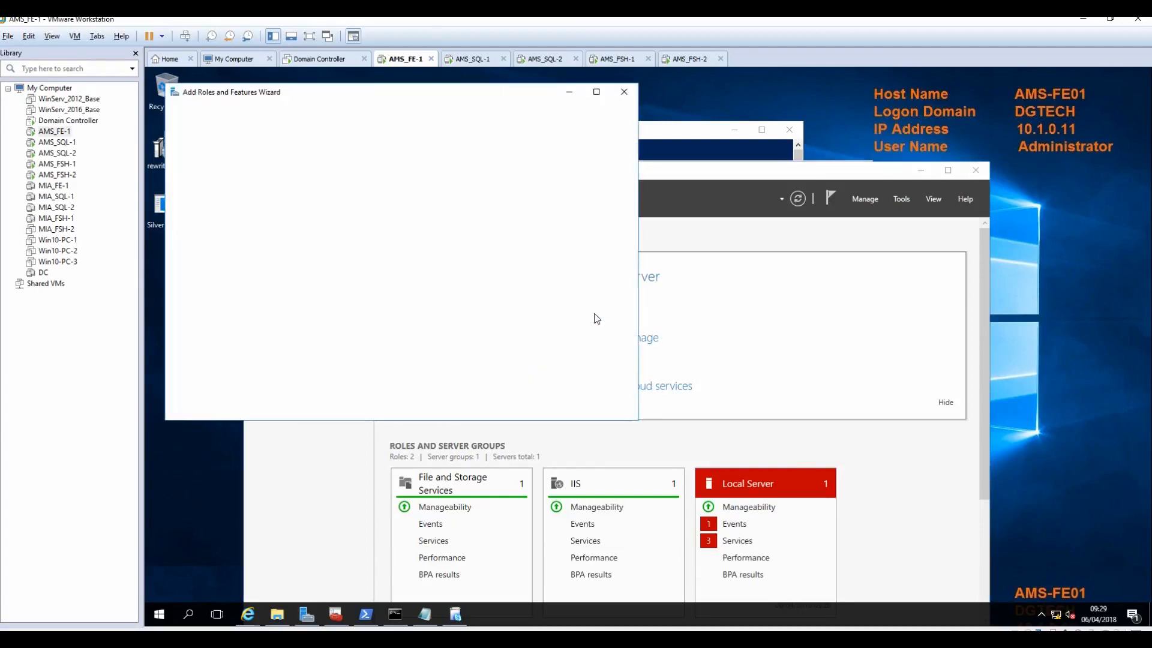
{"action": "left_click", "coordinate": [489, 407]}
{"action": "left_click", "coordinate": [488, 408]}
{"action": "left_click", "coordinate": [489, 408]}
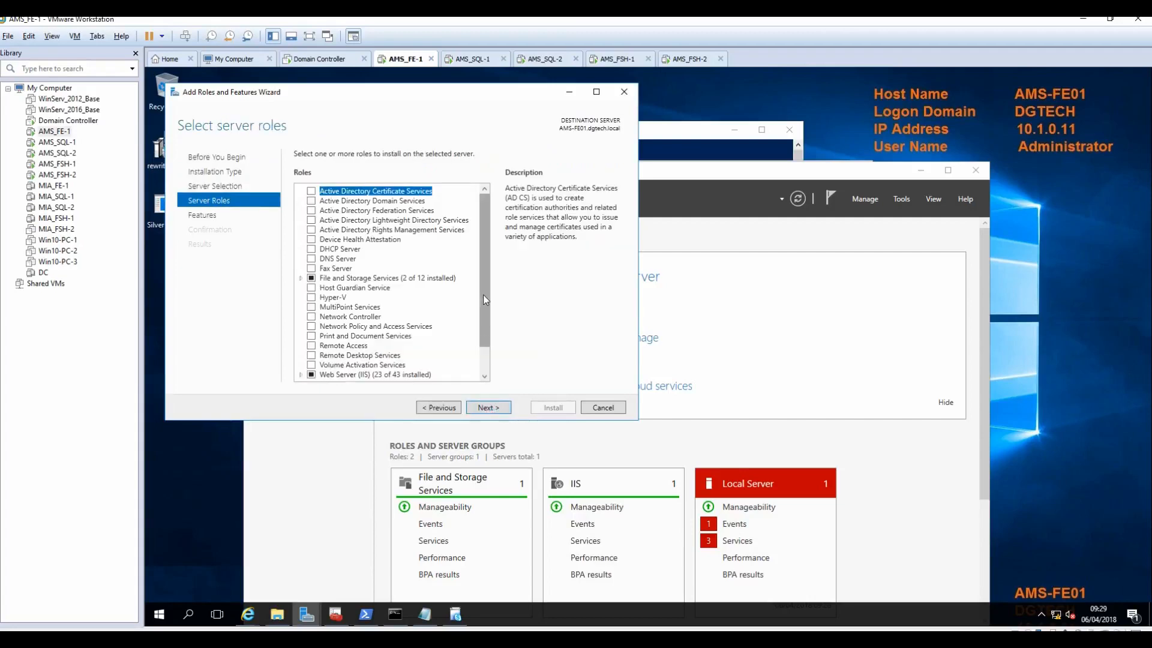
Step: Select Windows Identity Foundation 3.5 on the Features page, rechecking the Skype prerequisite error
{"action": "scroll", "coordinate": [484, 299], "scroll_direction": "down", "scroll_amount": 1}
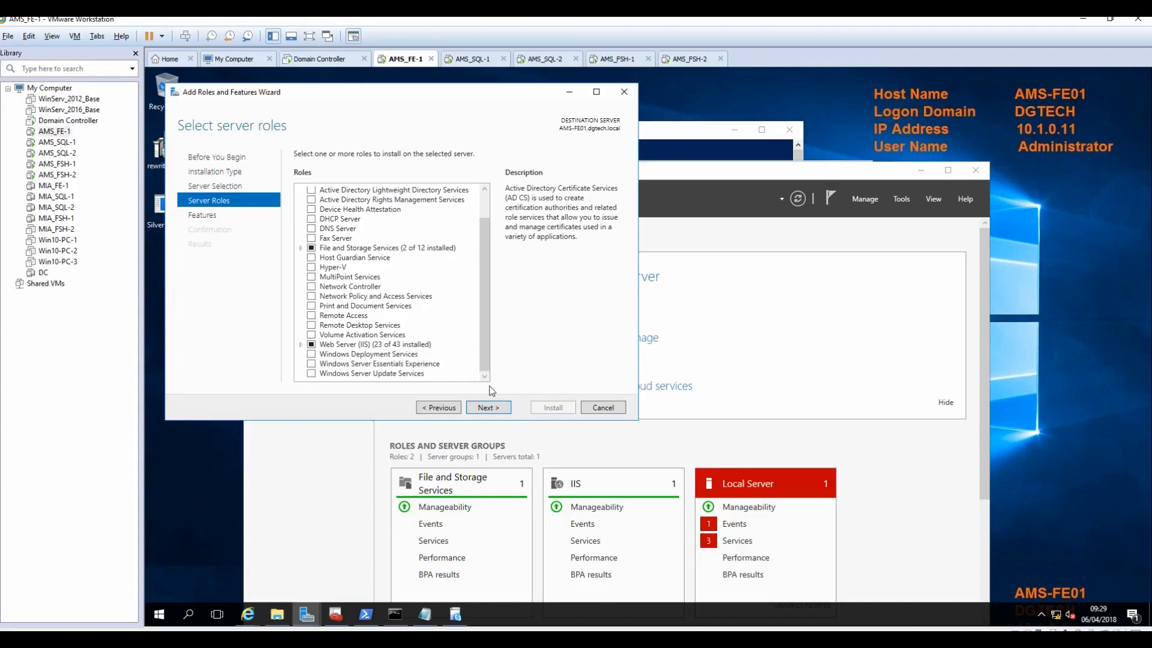
{"action": "left_click", "coordinate": [447, 408]}
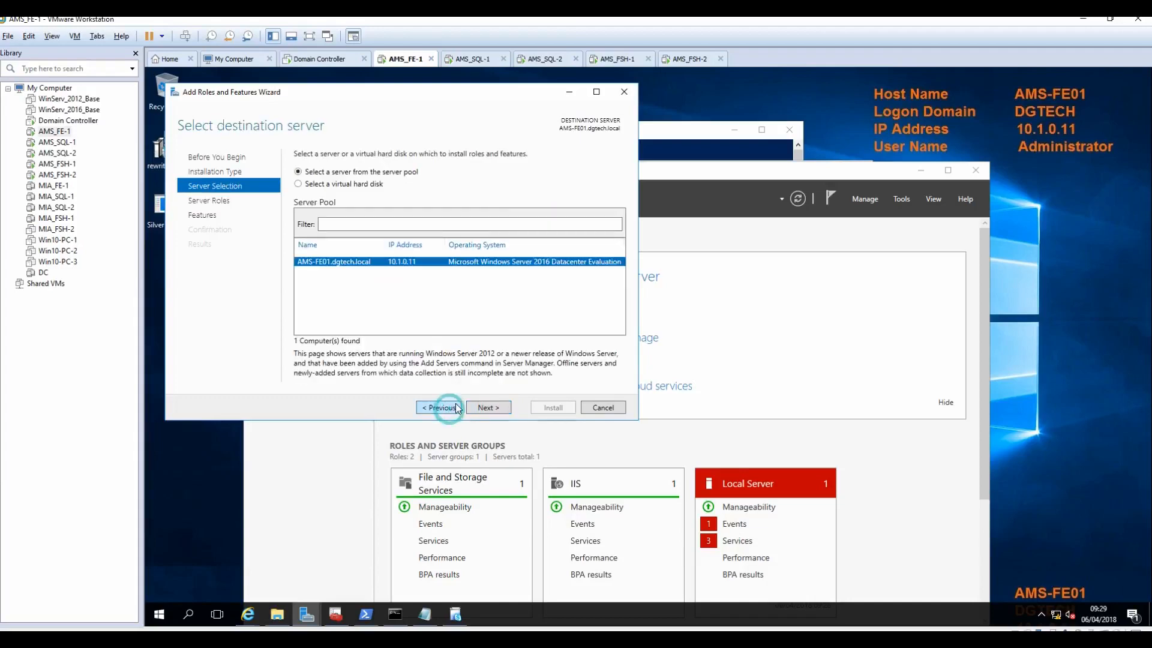
{"action": "left_click", "coordinate": [480, 407]}
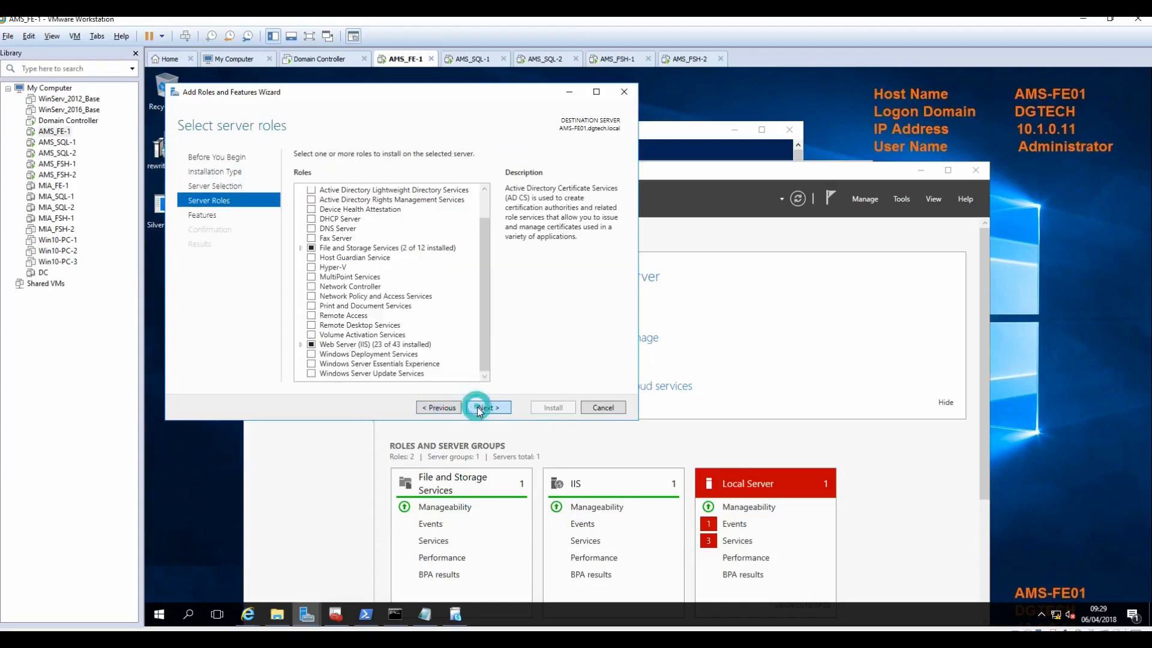
{"action": "left_click", "coordinate": [480, 410]}
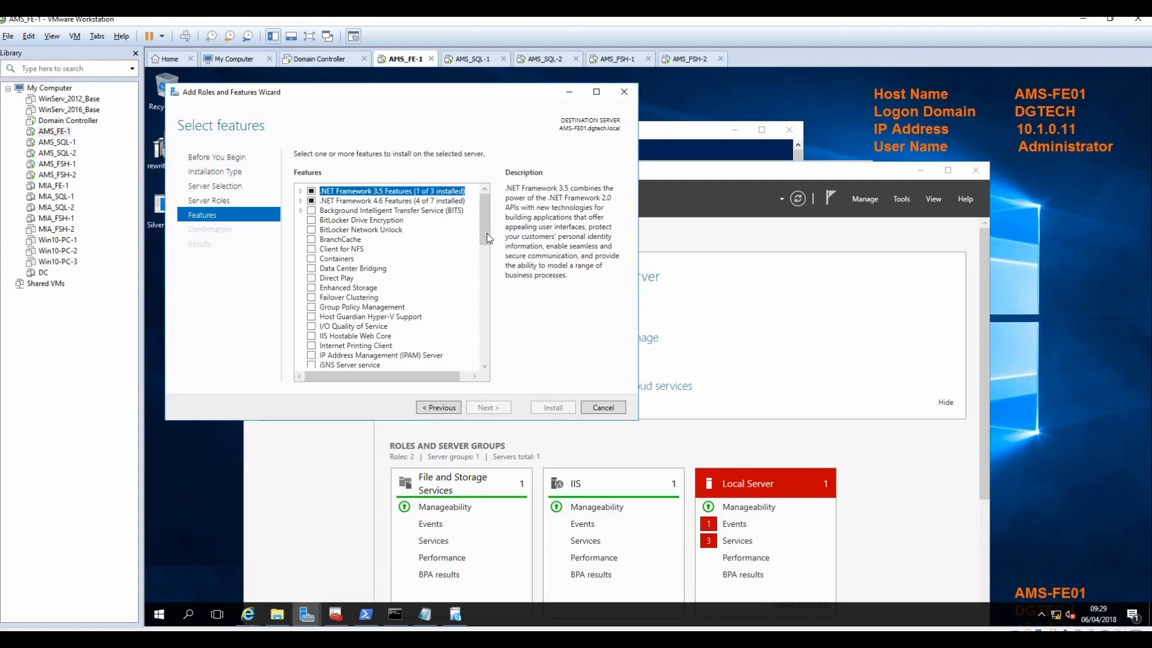
{"action": "left_click_drag", "start_coordinate": [486, 237], "coordinate": [497, 338]}
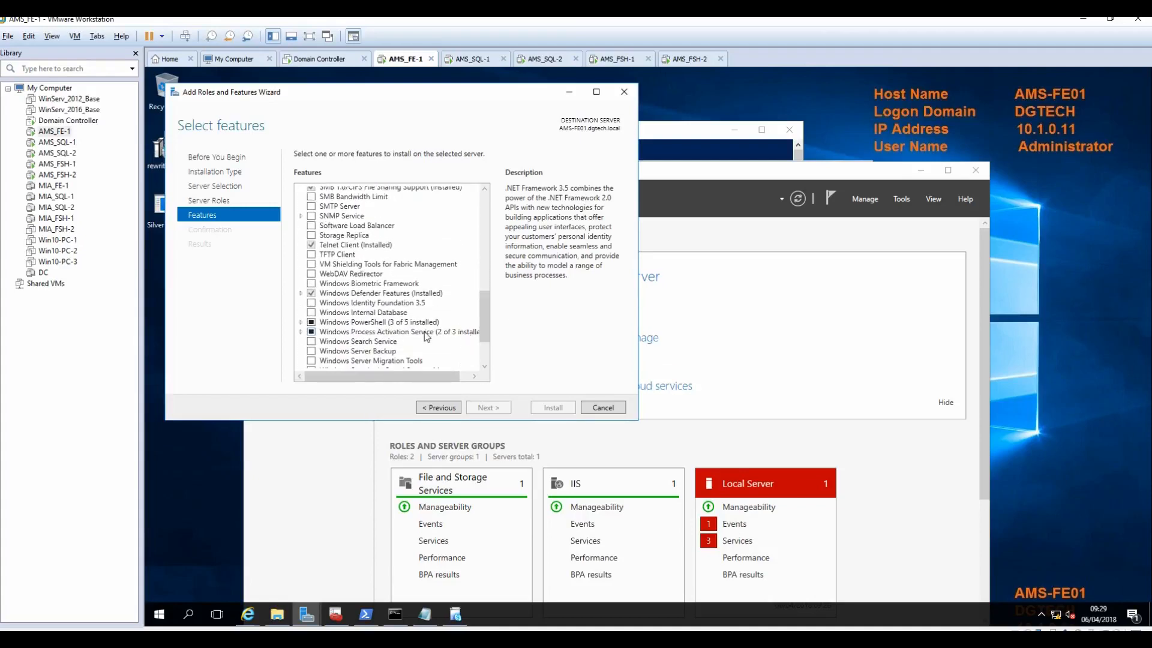
{"action": "left_click", "coordinate": [311, 302]}
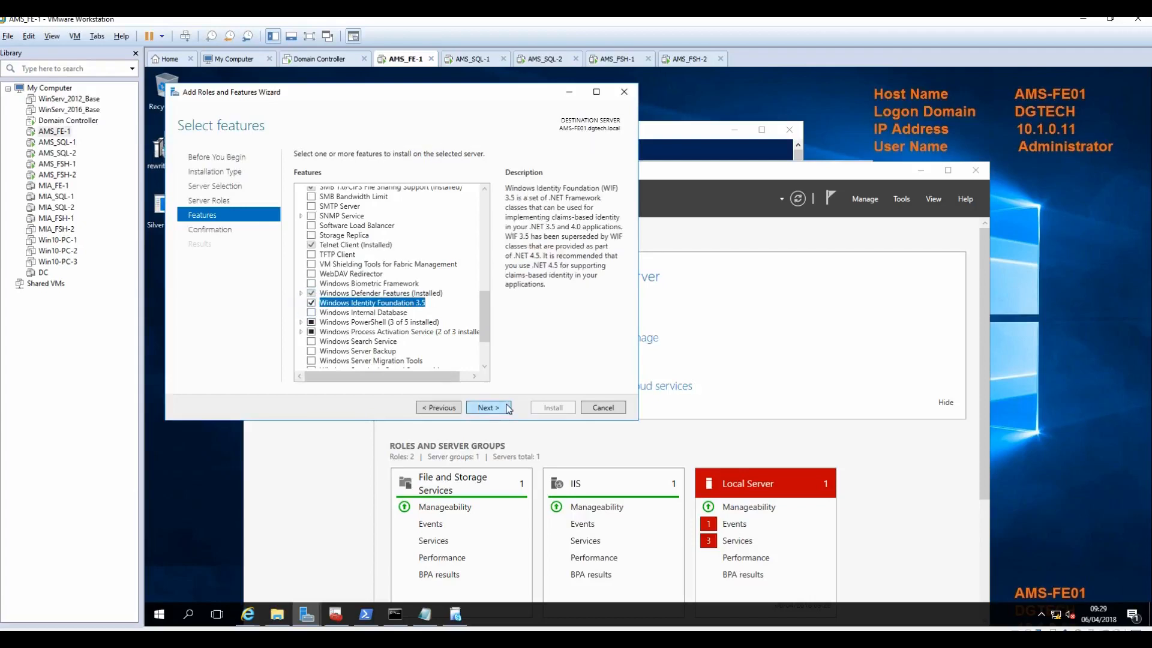
{"action": "left_click", "coordinate": [455, 615]}
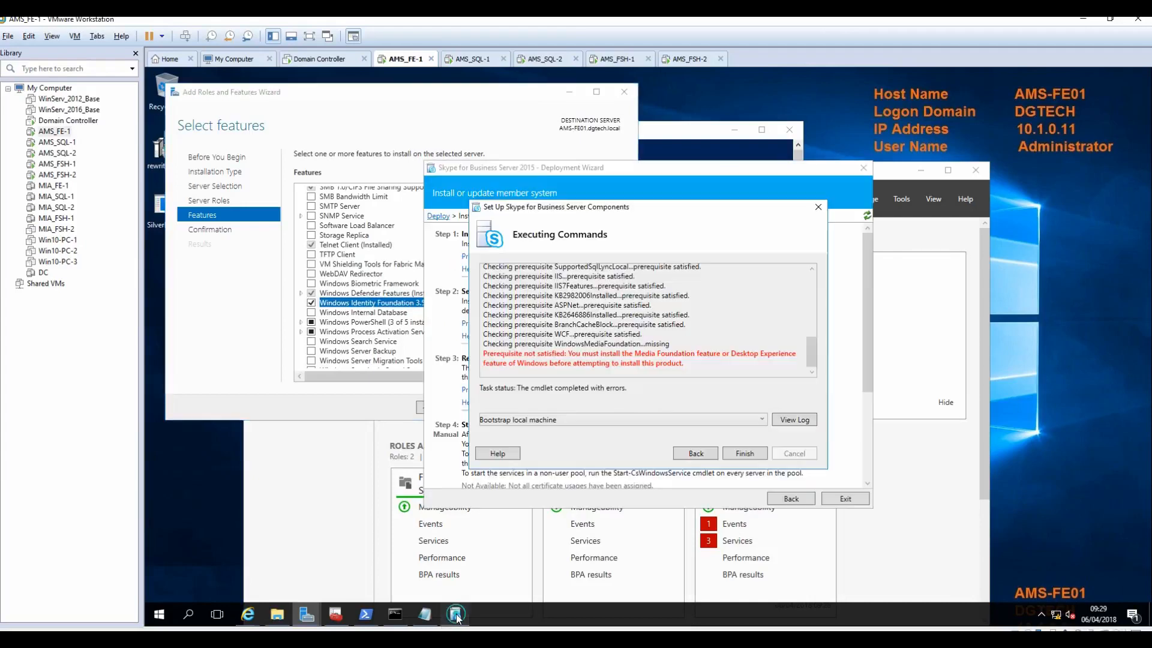
{"action": "left_click", "coordinate": [456, 615]}
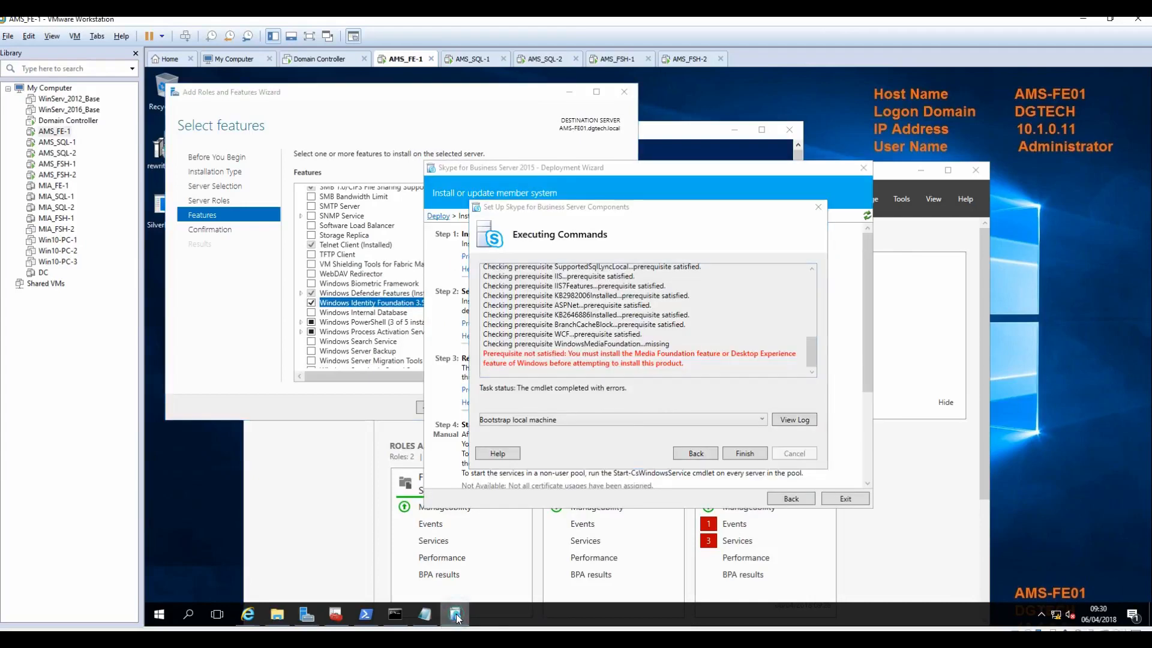
{"action": "left_click", "coordinate": [358, 407]}
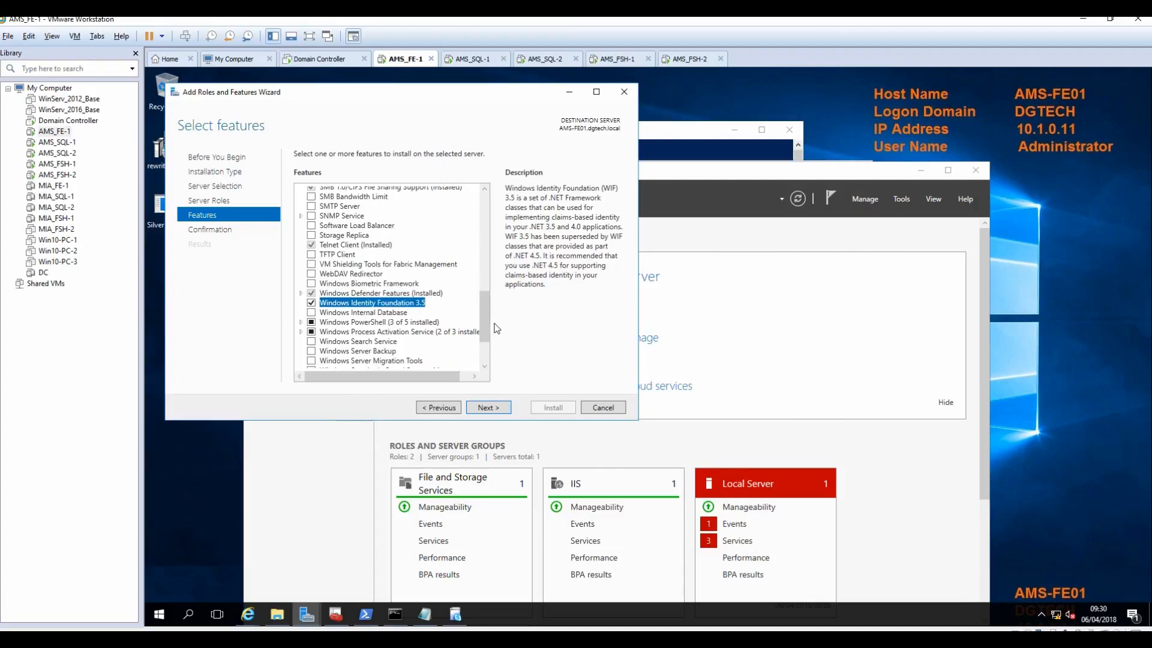
Step: Add Media Foundation and set the alternate source path to d:\sources\sxs
{"action": "left_click_drag", "start_coordinate": [487, 334], "coordinate": [492, 280]}
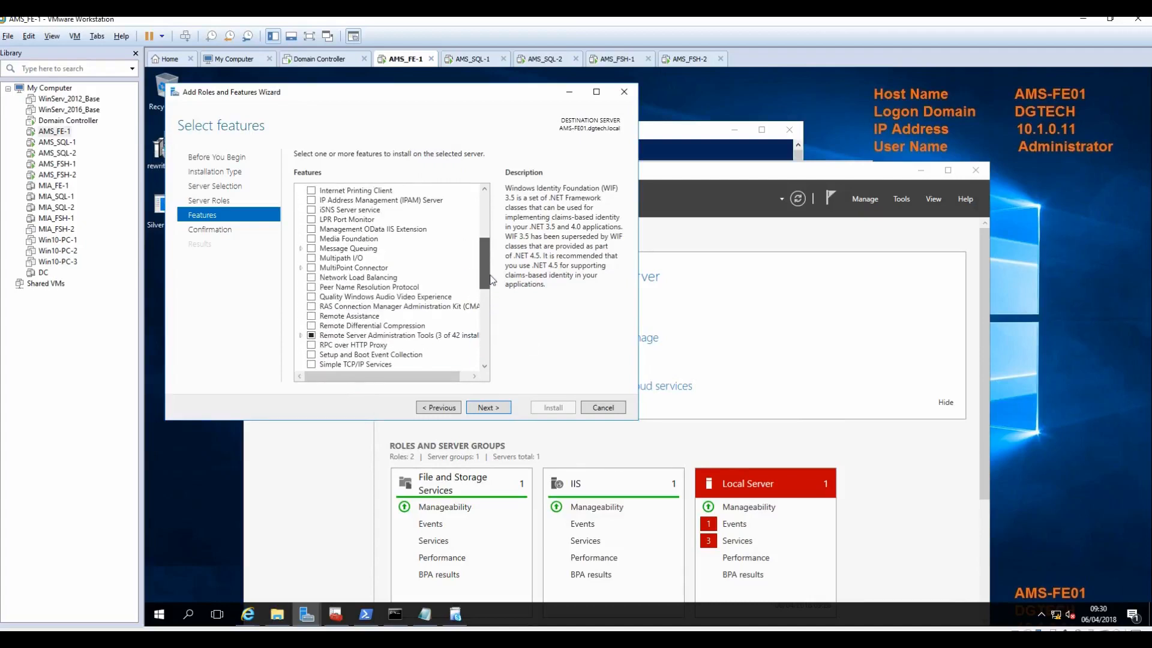
{"action": "left_click", "coordinate": [311, 239]}
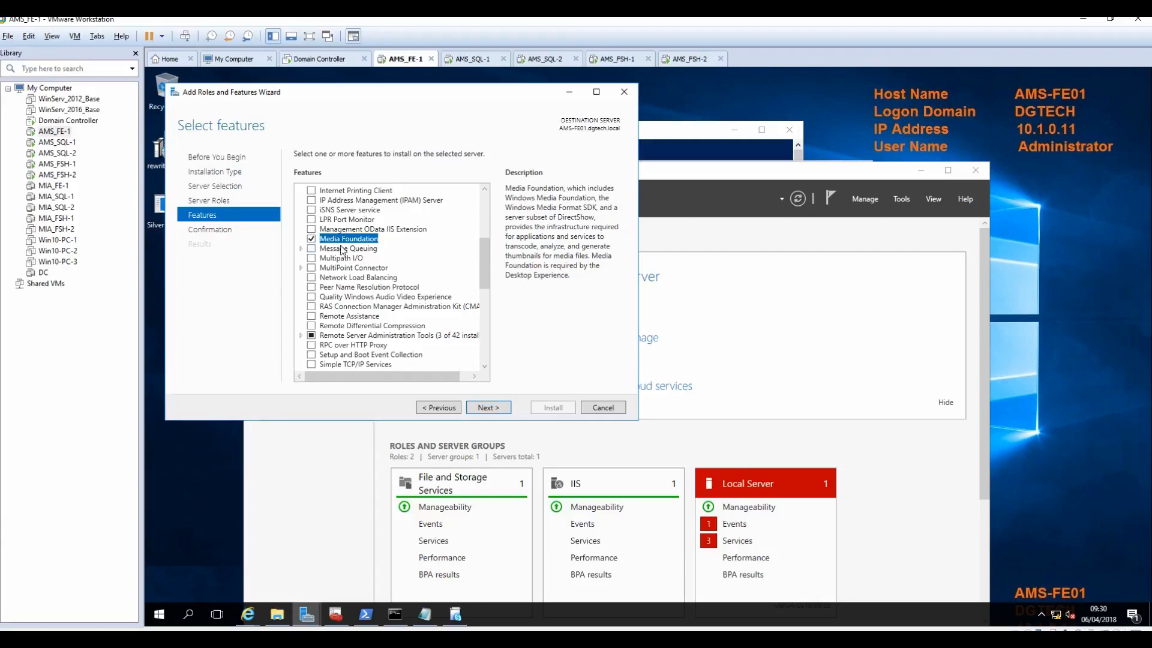
{"action": "left_click_drag", "start_coordinate": [485, 264], "coordinate": [490, 357]}
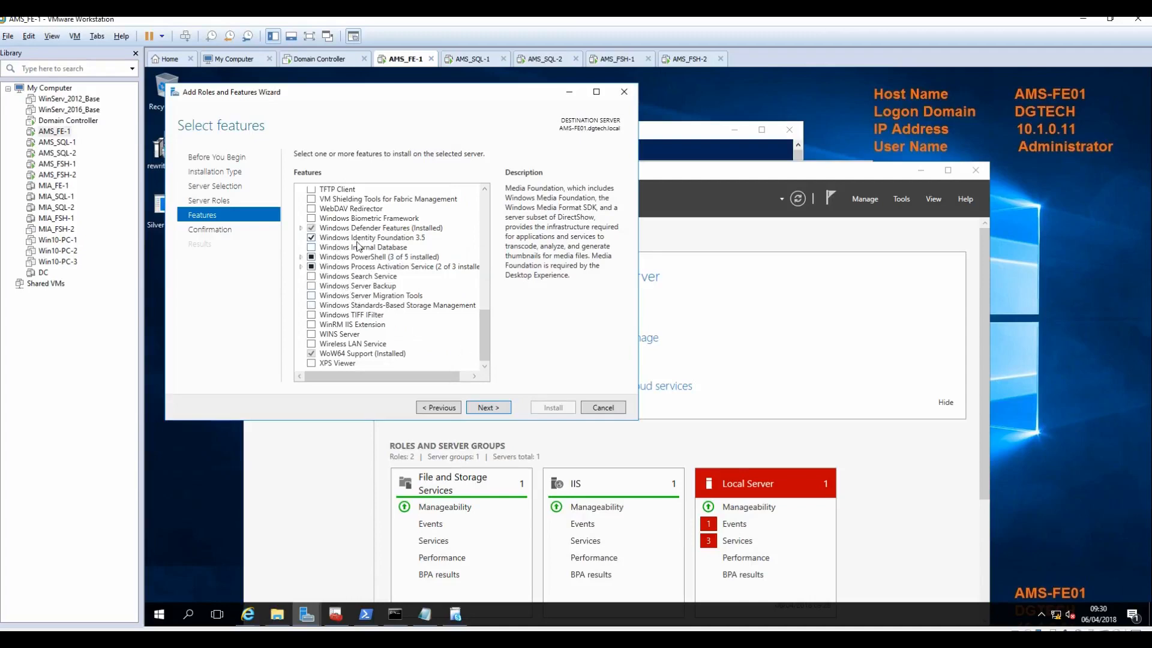
{"action": "left_click", "coordinate": [486, 408]}
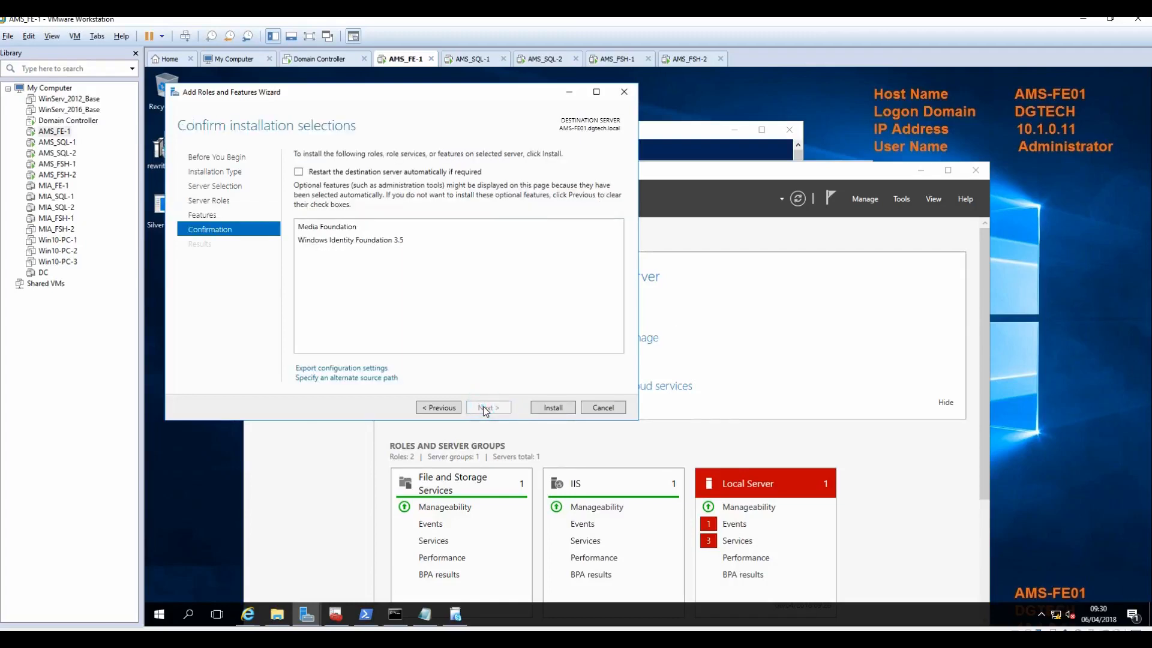
{"action": "left_click", "coordinate": [355, 377]}
{"action": "left_click", "coordinate": [354, 368]}
{"action": "type", "text": "d:\\"}
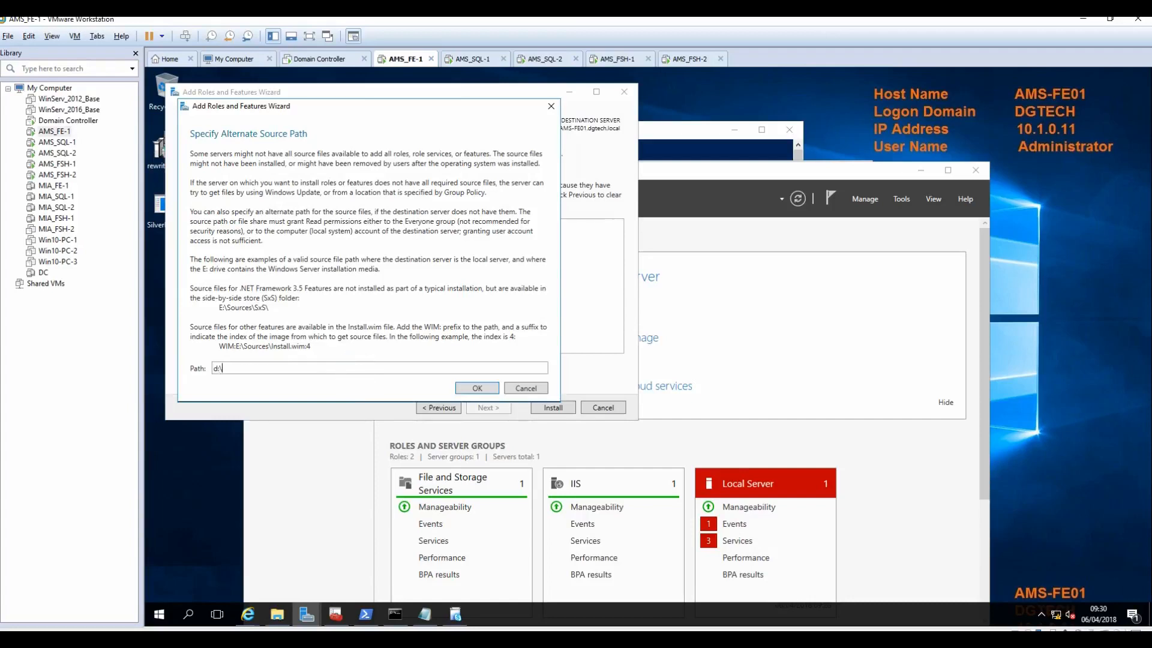
{"action": "type", "text": "sources\\sxs"}
{"action": "left_click", "coordinate": [491, 390]}
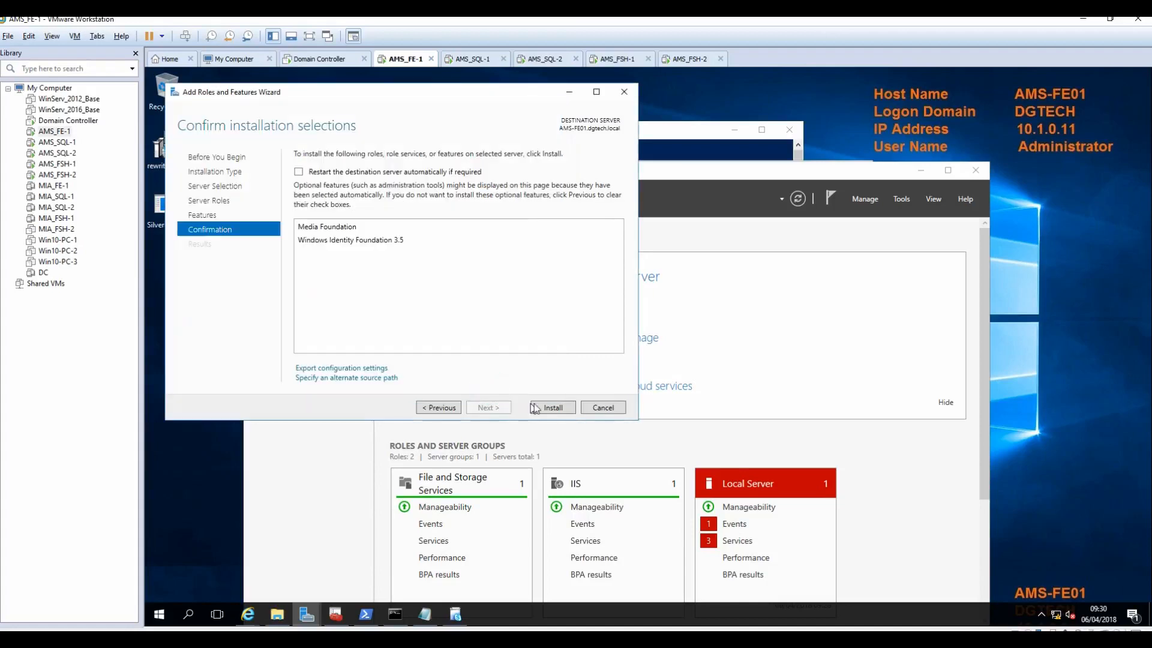
Step: Install the two features, then rerun Step 2 component setup, which fails on RewriteModule
{"action": "left_click", "coordinate": [552, 407]}
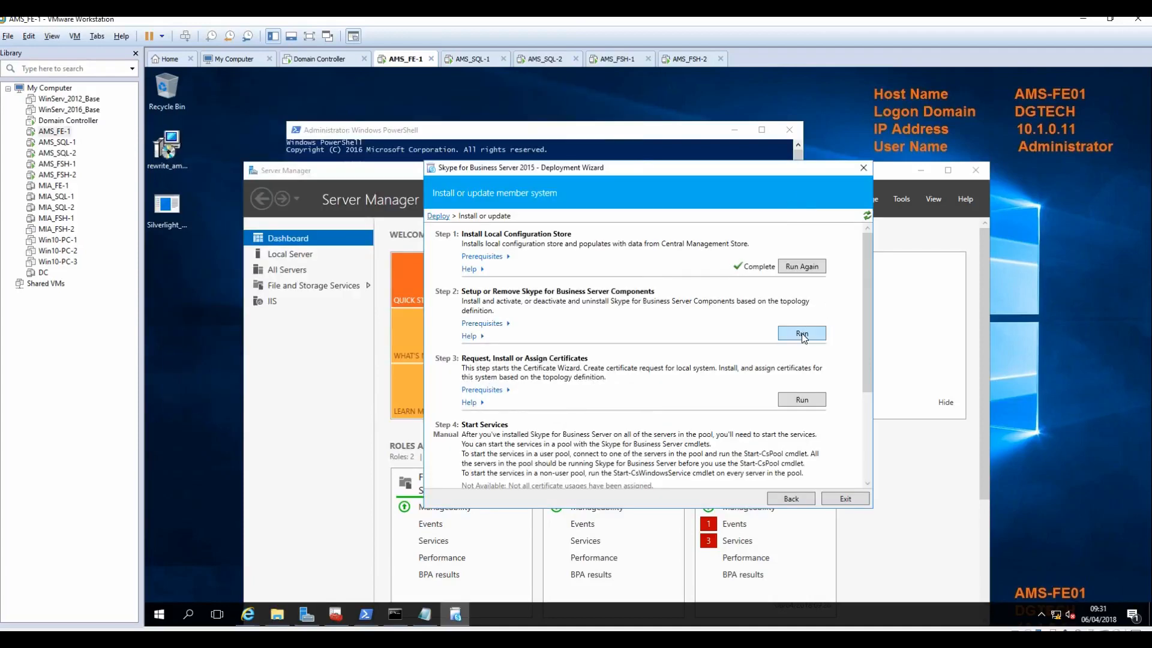
{"action": "left_click", "coordinate": [801, 334]}
{"action": "left_click", "coordinate": [744, 453]}
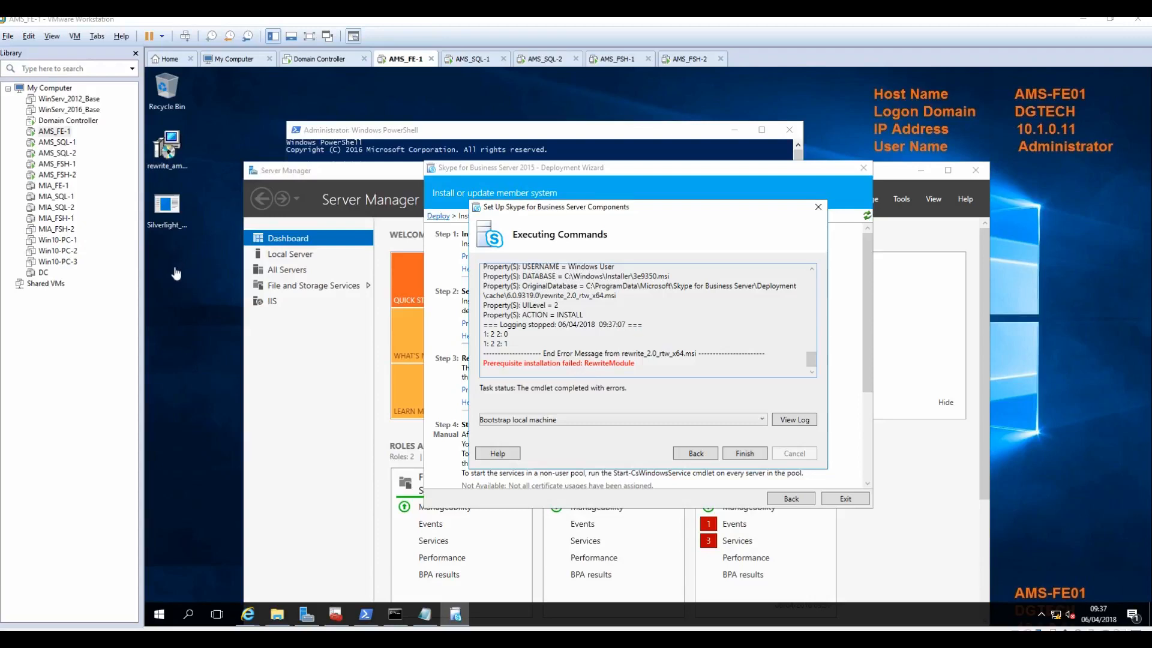
Step: Install IIS URL Rewrite Module 2 from rewrite_amd64_en-US and close the failed setup log
{"action": "left_click", "coordinate": [171, 150]}
{"action": "left_click", "coordinate": [172, 154]}
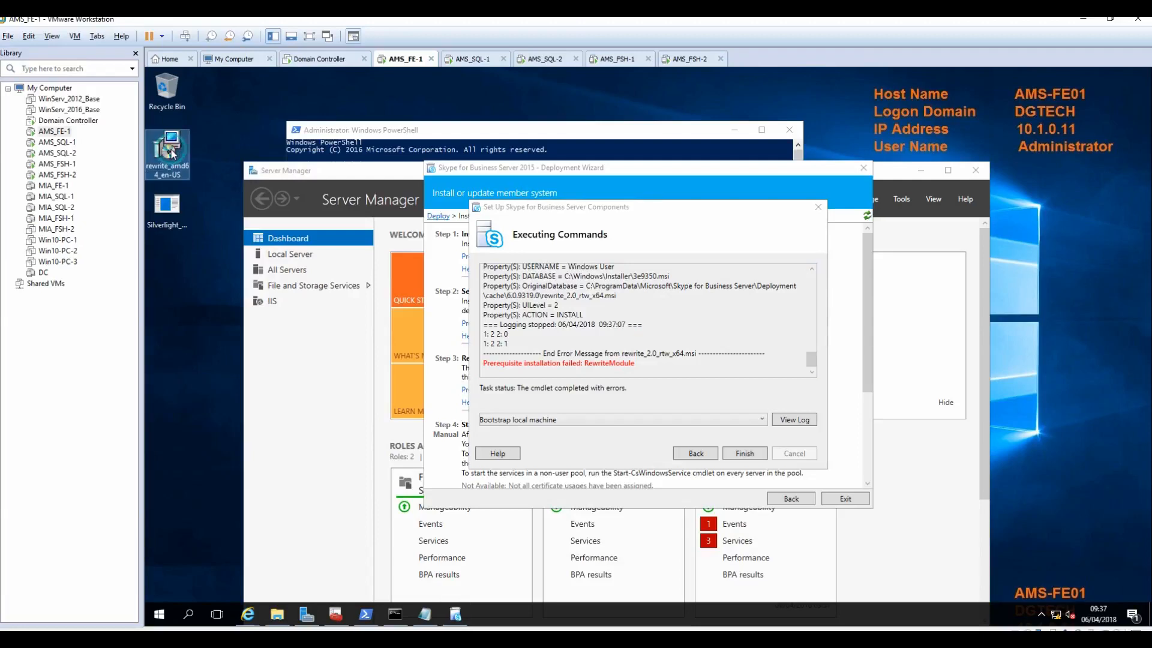
{"action": "double_click", "coordinate": [172, 153]}
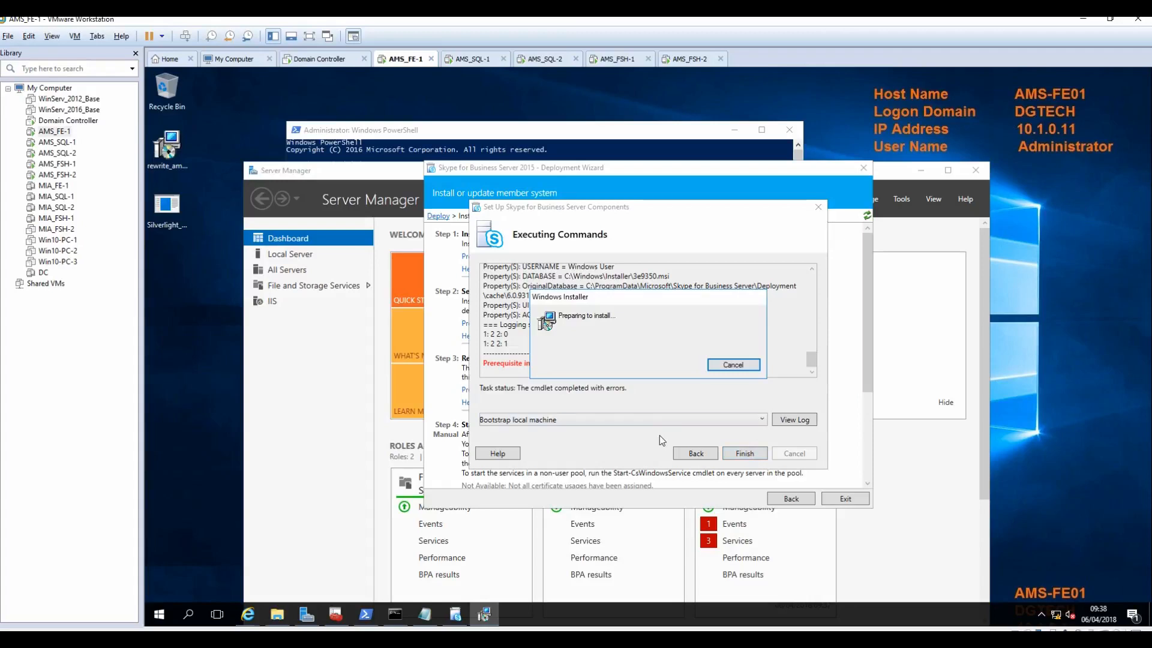
{"action": "left_click", "coordinate": [603, 405]}
{"action": "left_click", "coordinate": [696, 434]}
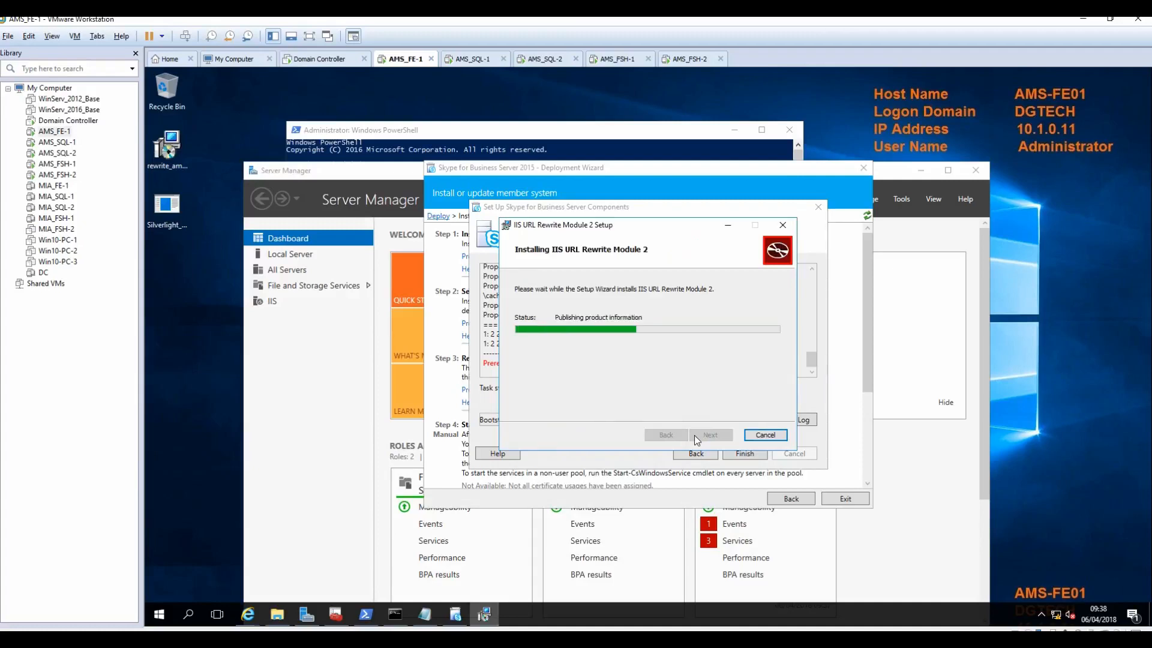
{"action": "left_click", "coordinate": [695, 435]}
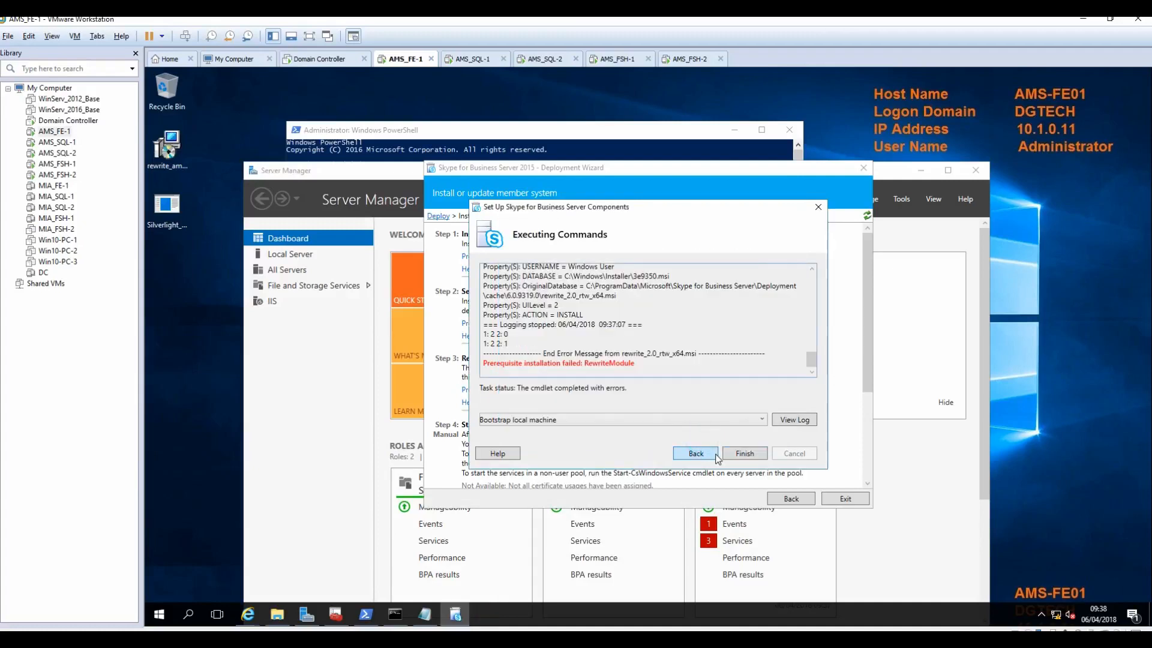
{"action": "left_click", "coordinate": [742, 453]}
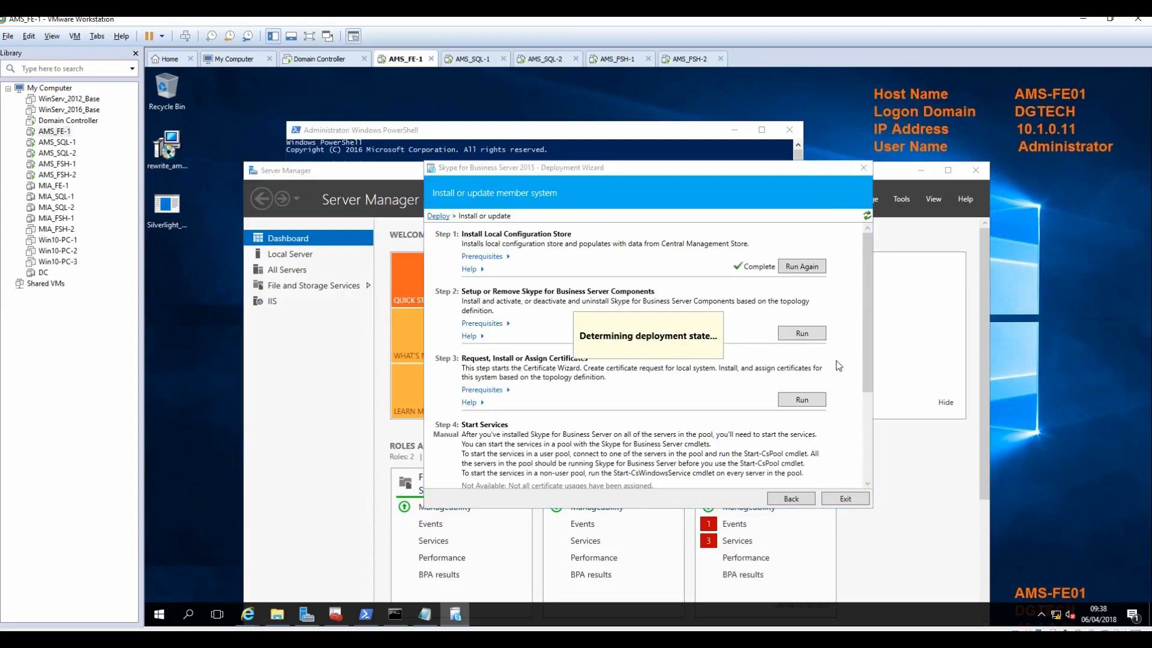
Step: Run Step 2 component setup again and finish once its task status shows Completed
{"action": "left_click", "coordinate": [802, 334]}
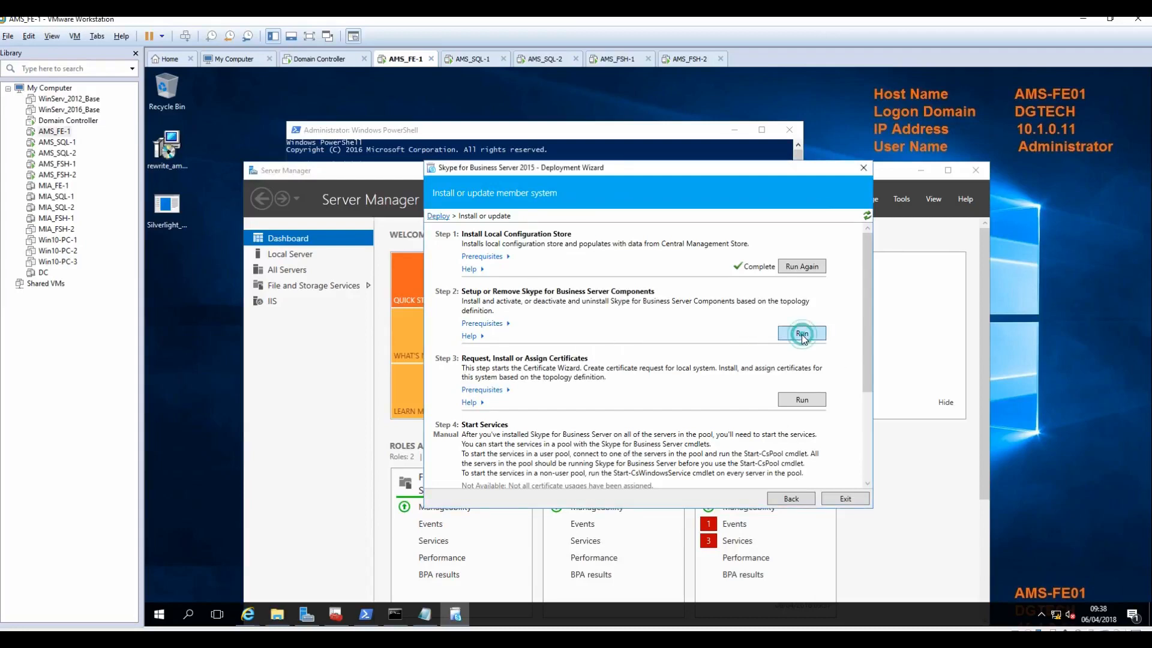
{"action": "left_click", "coordinate": [747, 456]}
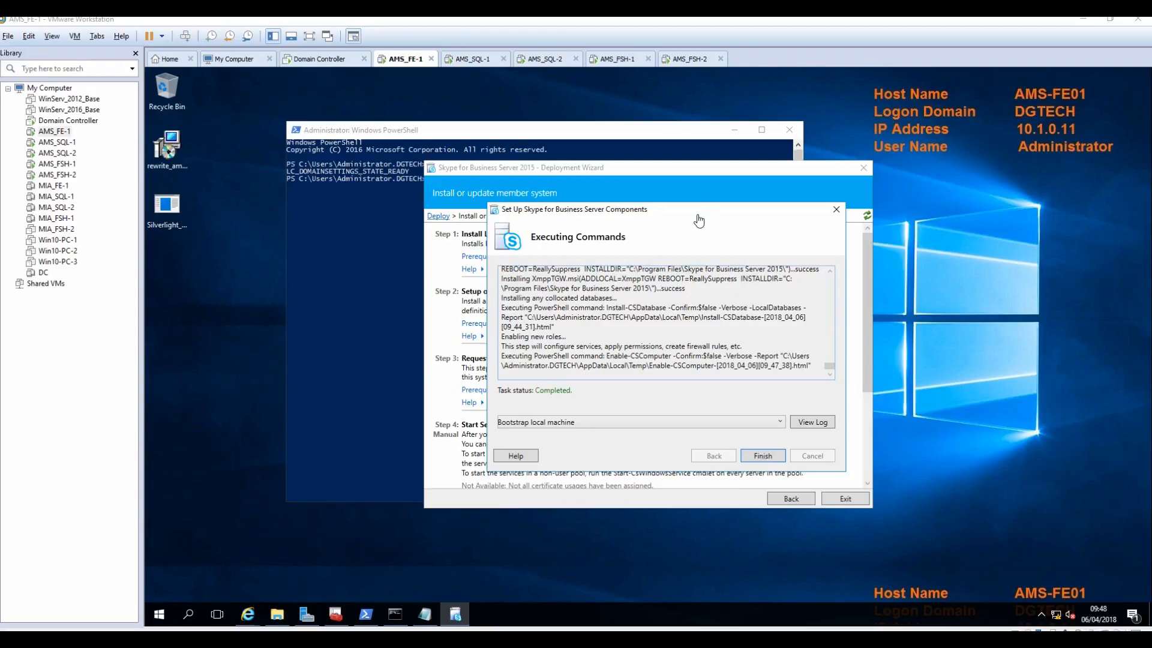
{"action": "left_click", "coordinate": [761, 458]}
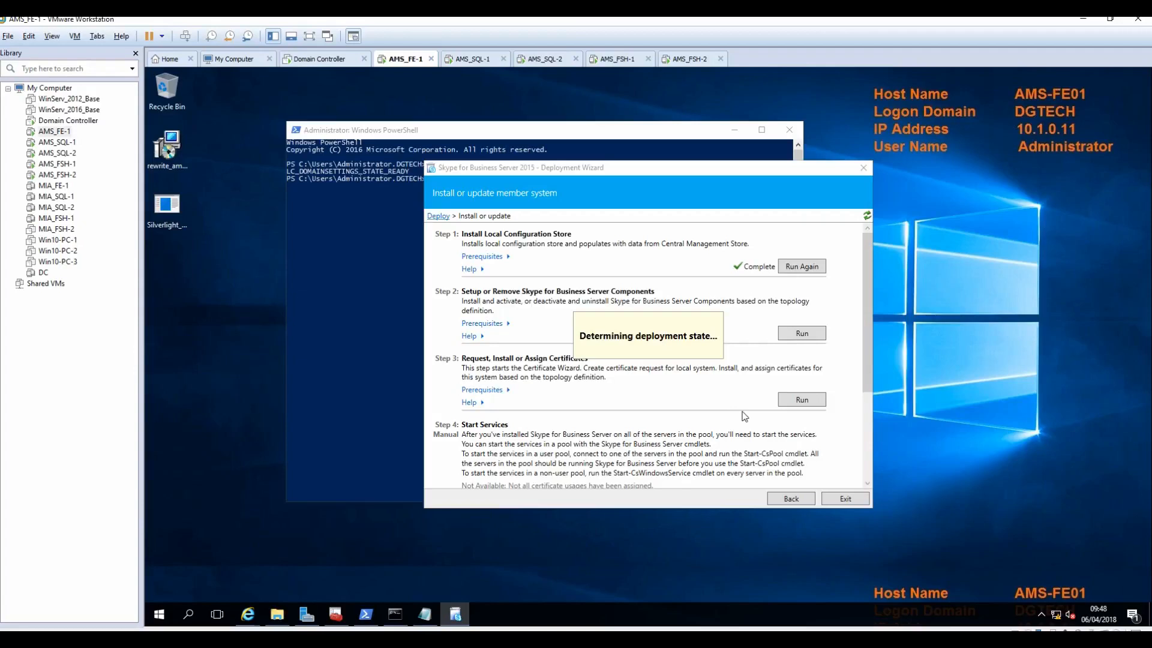
Step: Request the default certificate for organization IT in Slough, Berkshire, United Kingdom, covering all SIP domains
{"action": "left_click", "coordinate": [801, 400]}
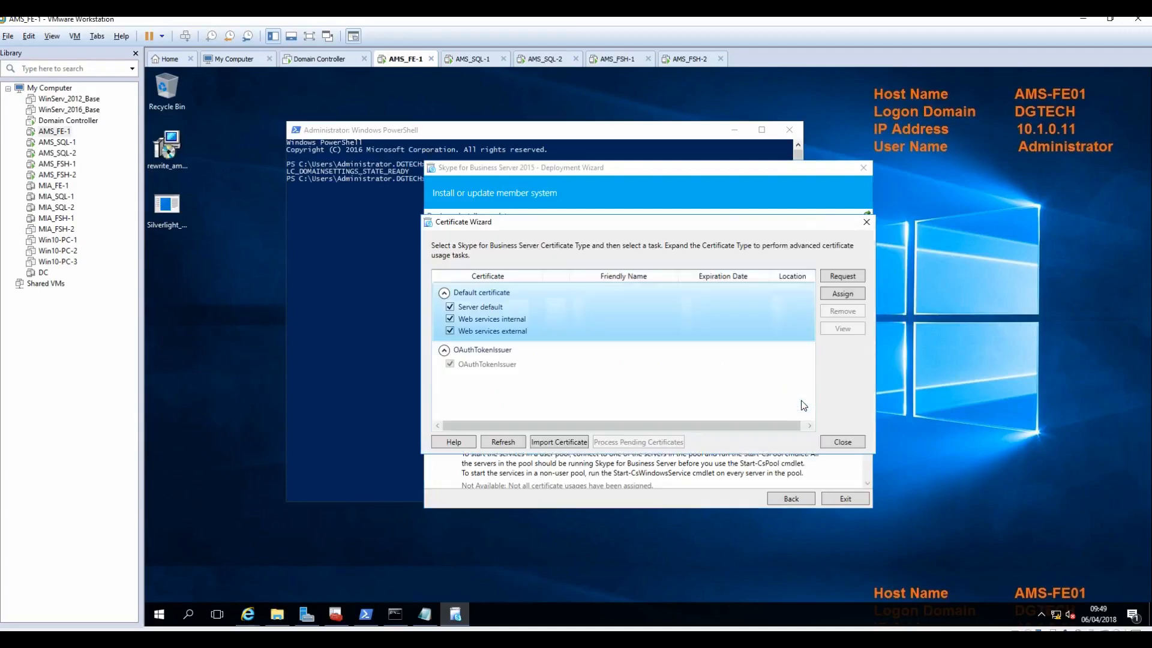
{"action": "left_click", "coordinate": [841, 277]}
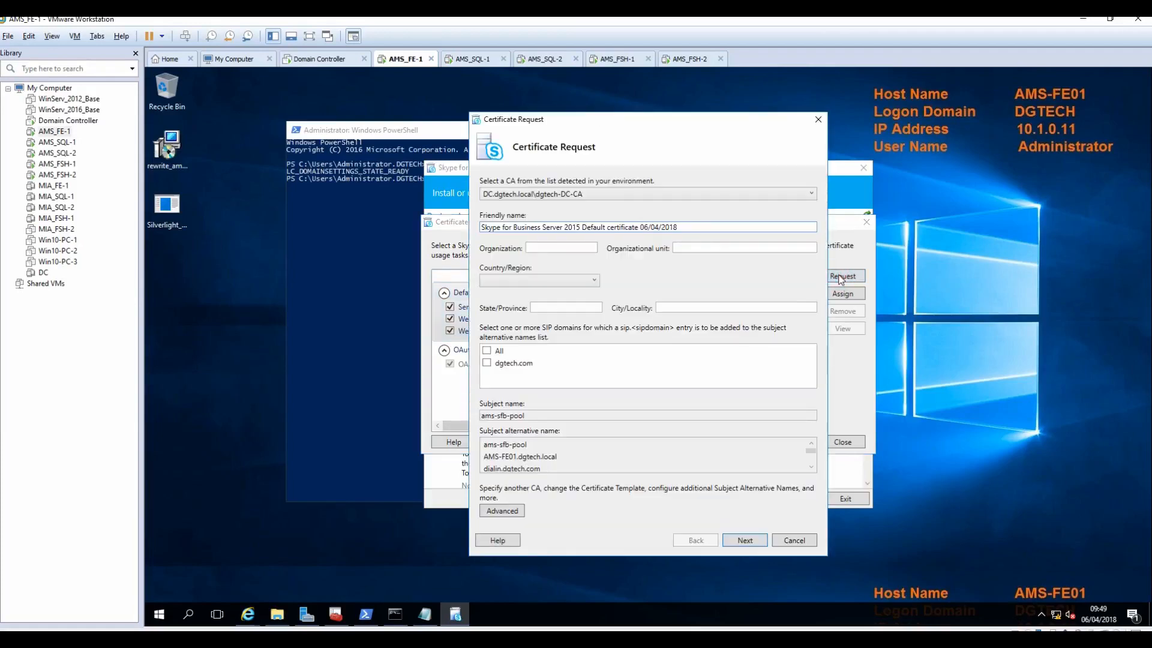
{"action": "left_click", "coordinate": [560, 247]}
{"action": "type", "text": "ITIT"}
{"action": "key", "text": "Tab"}
{"action": "type", "text": "un"}
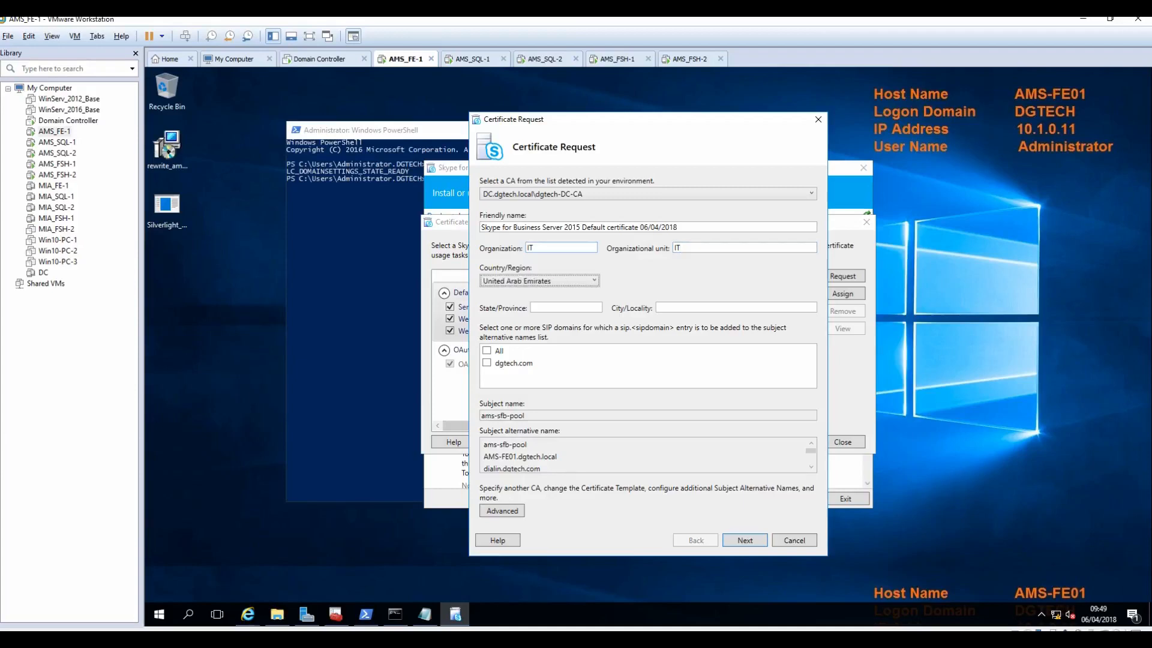
{"action": "left_click", "coordinate": [533, 282]}
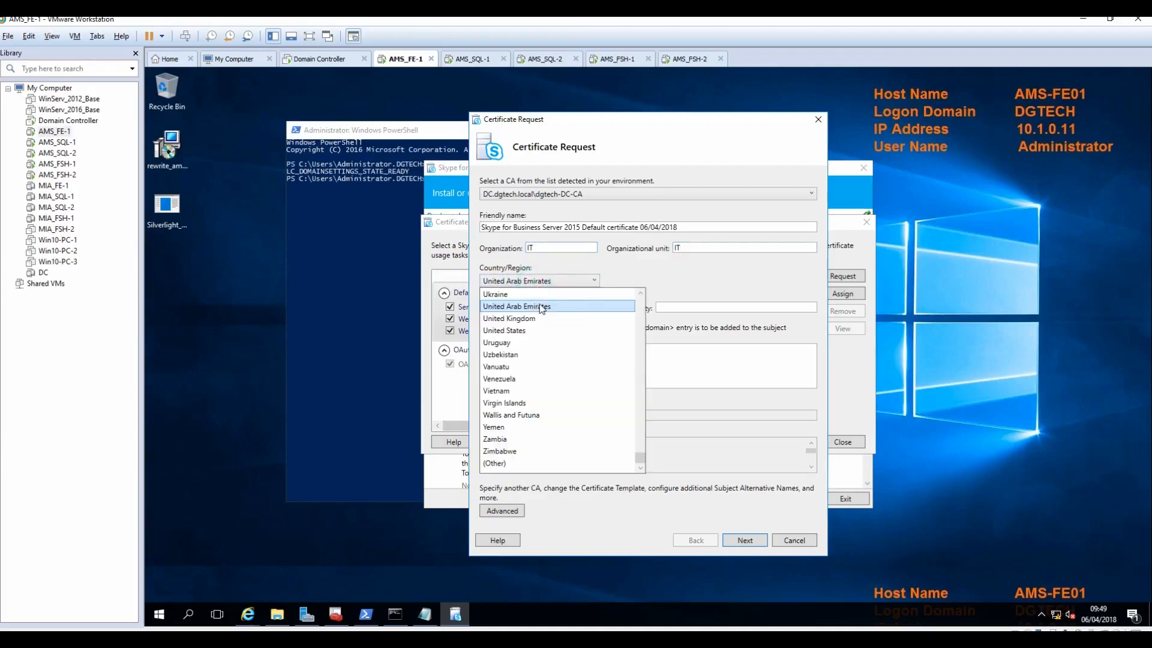
{"action": "left_click", "coordinate": [525, 319]}
{"action": "left_click", "coordinate": [561, 306]}
{"action": "type", "text": "B"}
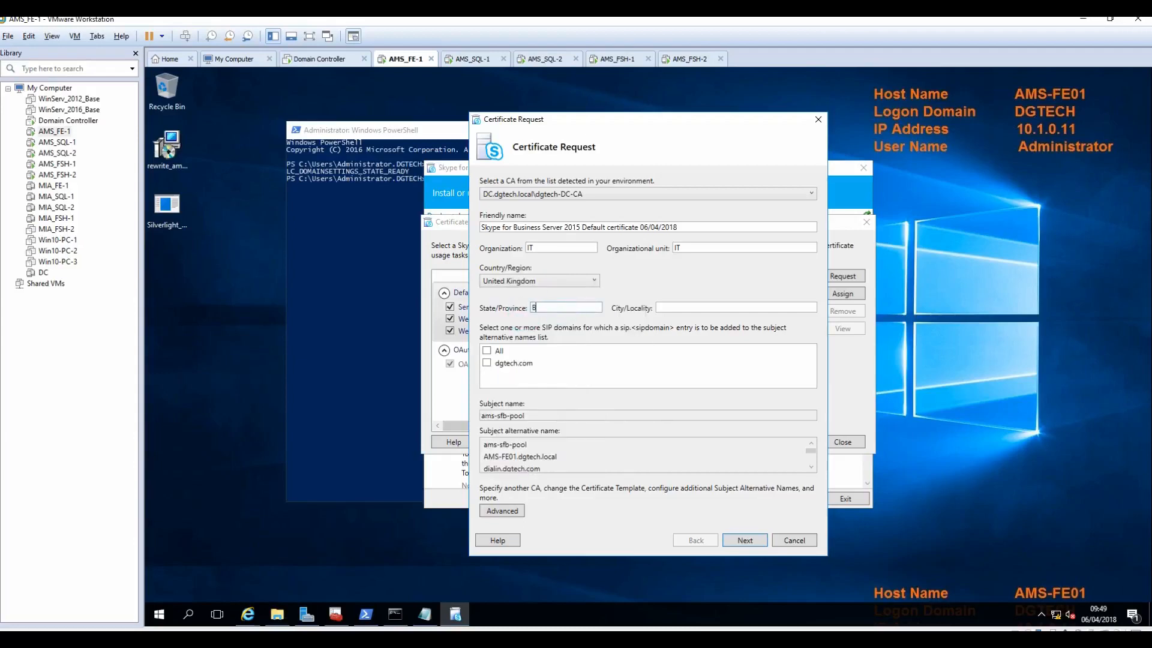
{"action": "type", "text": "erkshire"}
{"action": "key", "text": "Tab"}
{"action": "type", "text": "Slough"}
{"action": "left_click", "coordinate": [486, 350]}
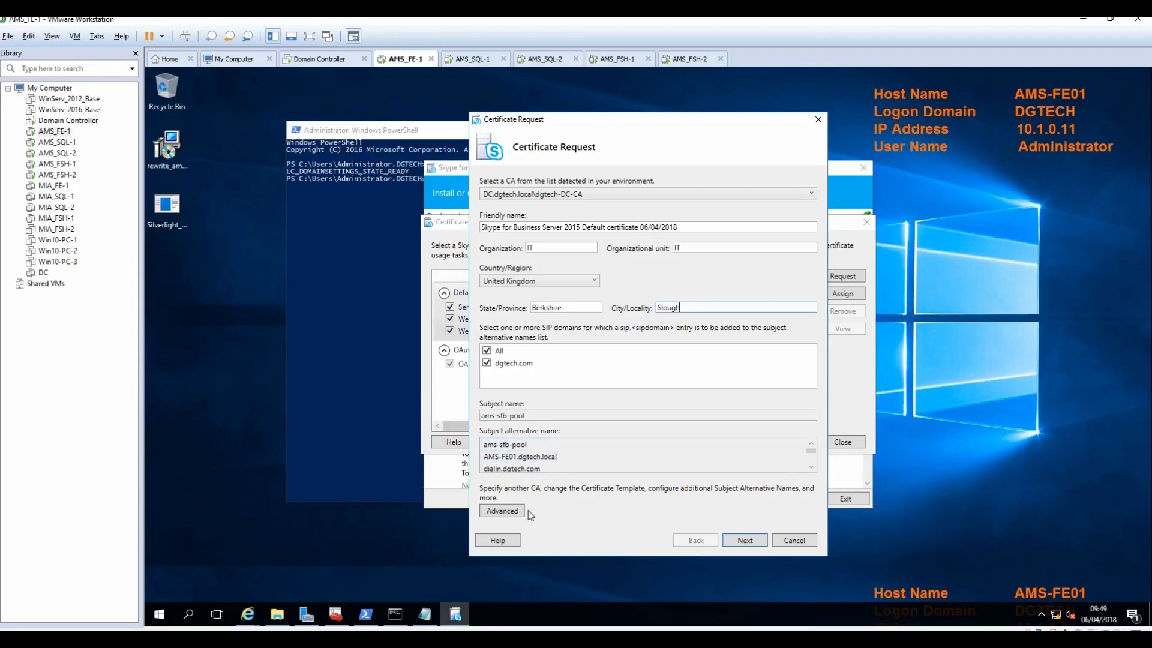
Step: Submit the request to dgtech-DC-CA and assign the issued certificate to the server usages
{"action": "left_click", "coordinate": [747, 541]}
{"action": "left_click", "coordinate": [749, 367]}
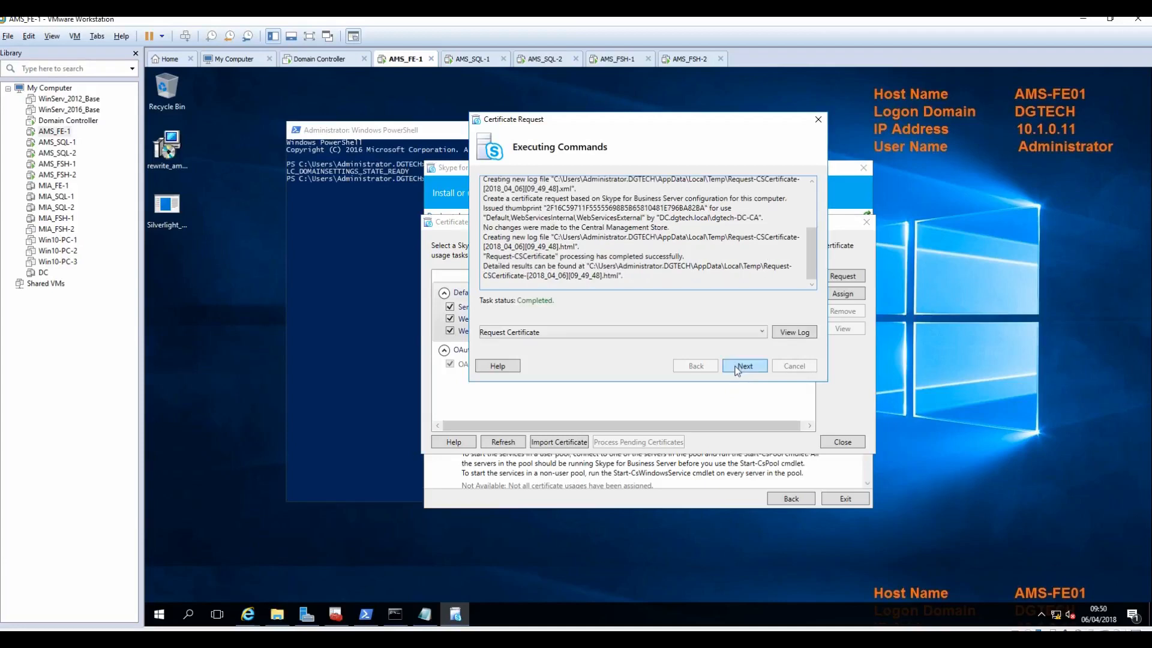
{"action": "left_click", "coordinate": [737, 371]}
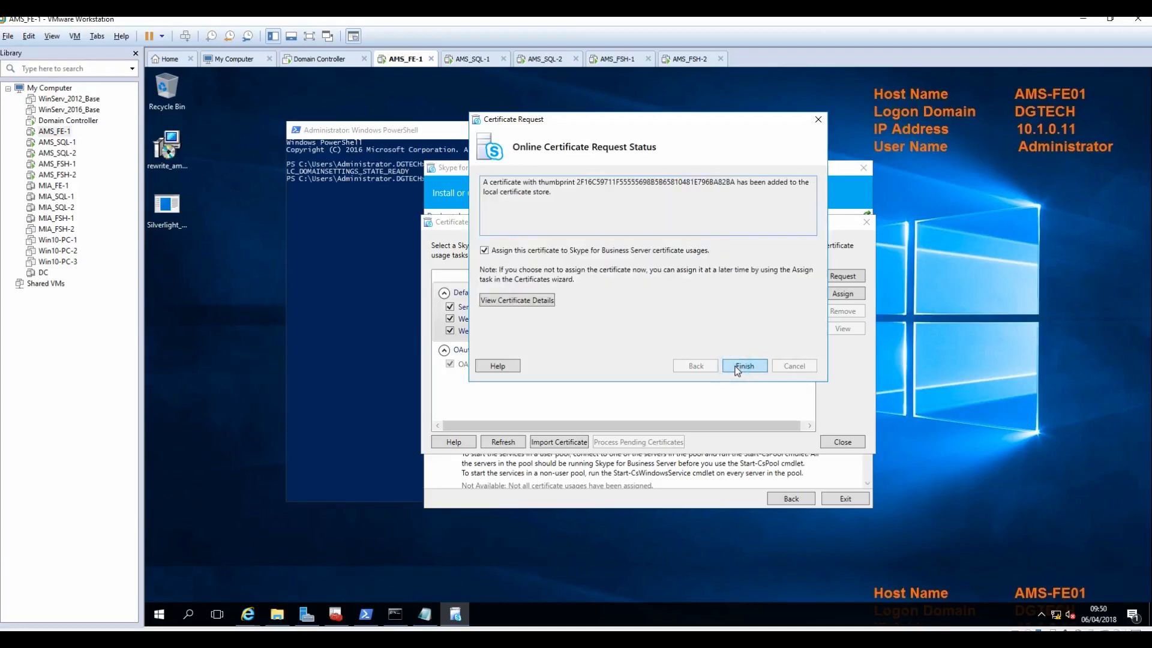
{"action": "left_click", "coordinate": [538, 302]}
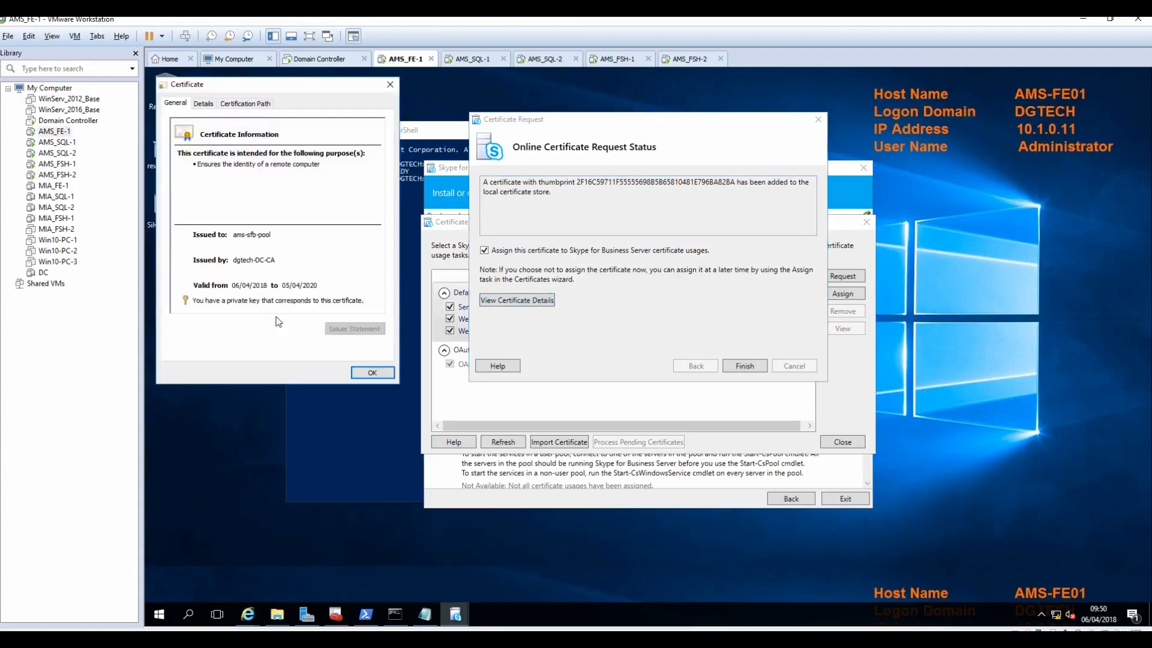
{"action": "left_click", "coordinate": [372, 372]}
{"action": "left_click", "coordinate": [746, 365]}
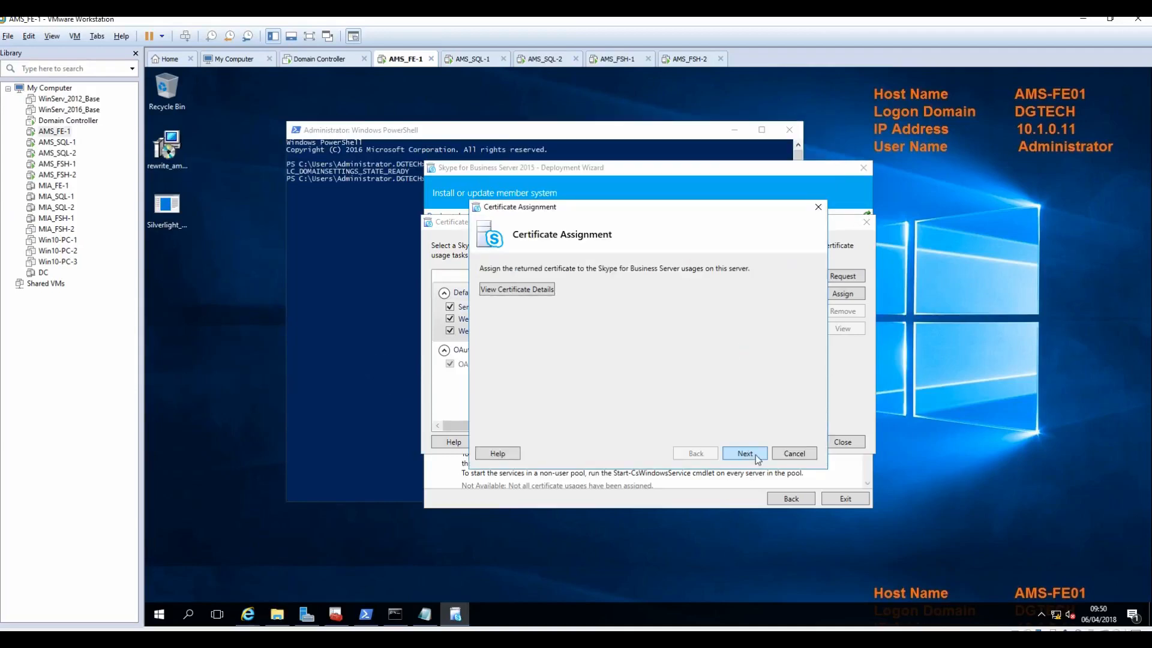
{"action": "left_click", "coordinate": [745, 453]}
{"action": "left_click", "coordinate": [754, 455]}
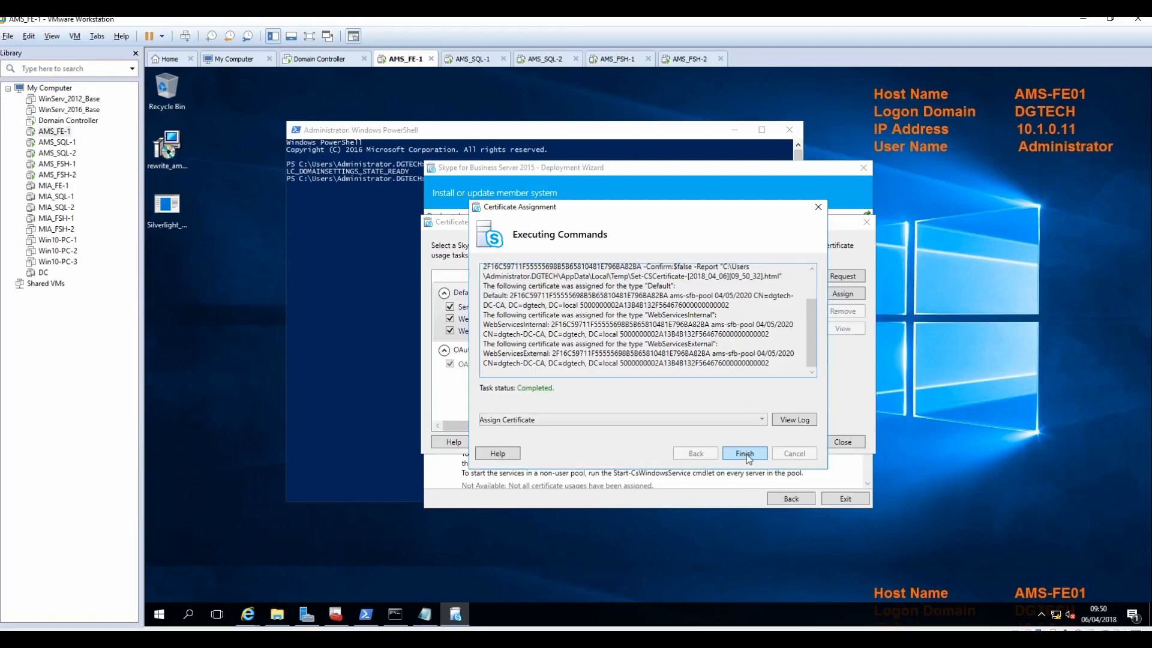
{"action": "left_click", "coordinate": [745, 454]}
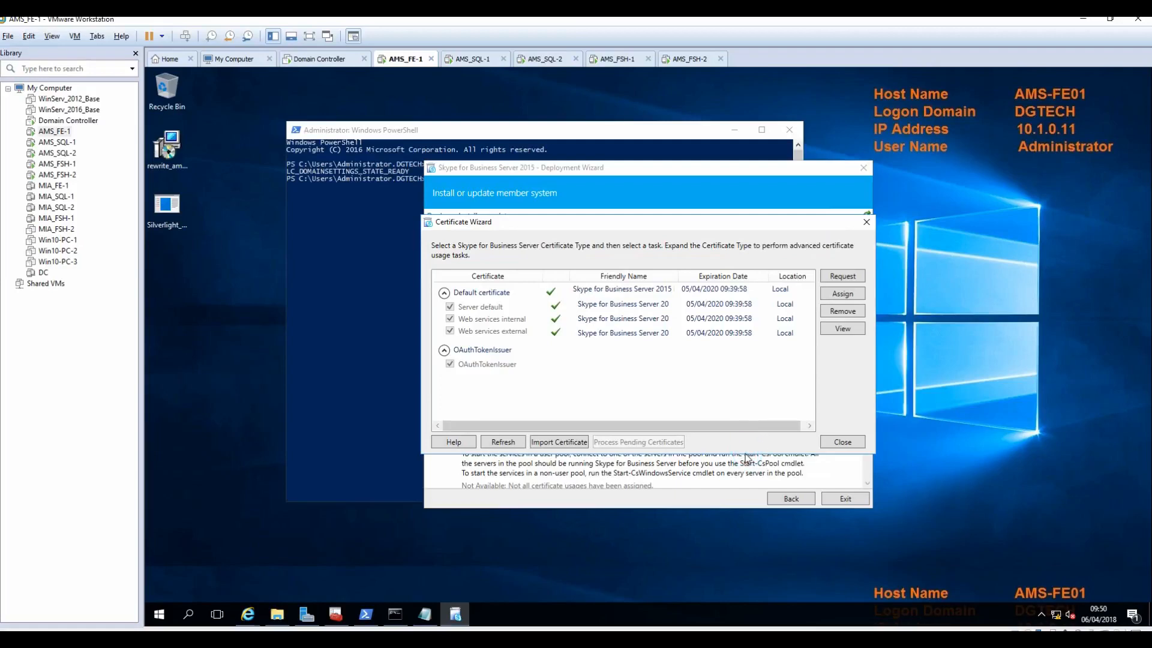
Step: Request and receive the OAuthTokenIssuer certificate, checking its issued details
{"action": "left_click", "coordinate": [470, 357]}
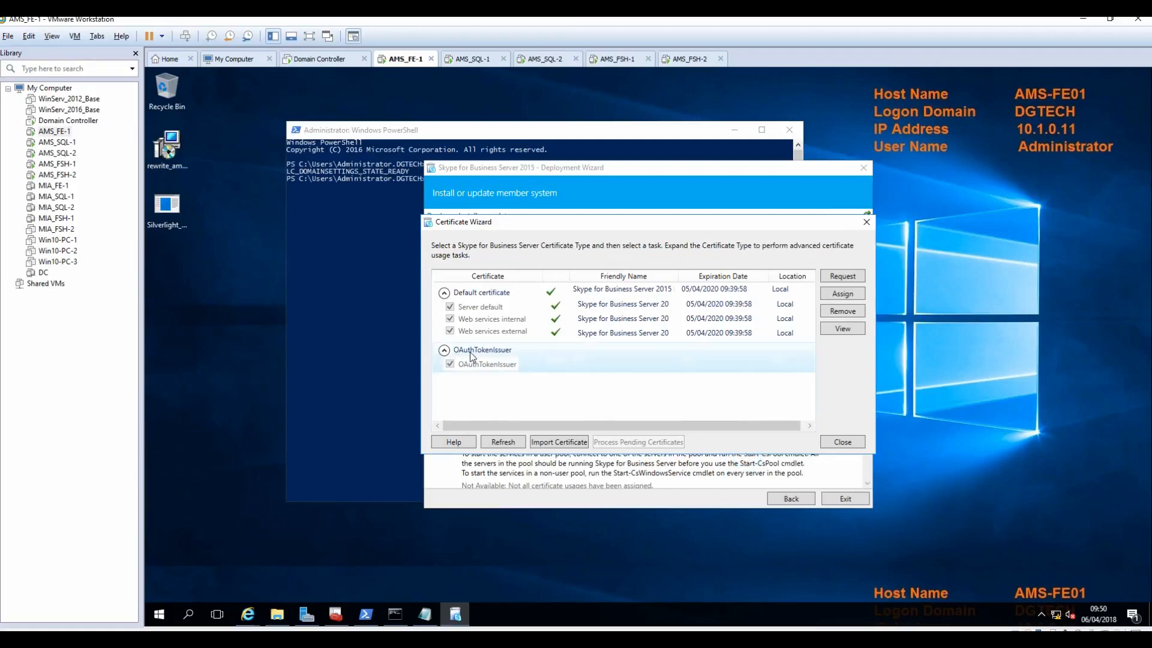
{"action": "left_click", "coordinate": [845, 278]}
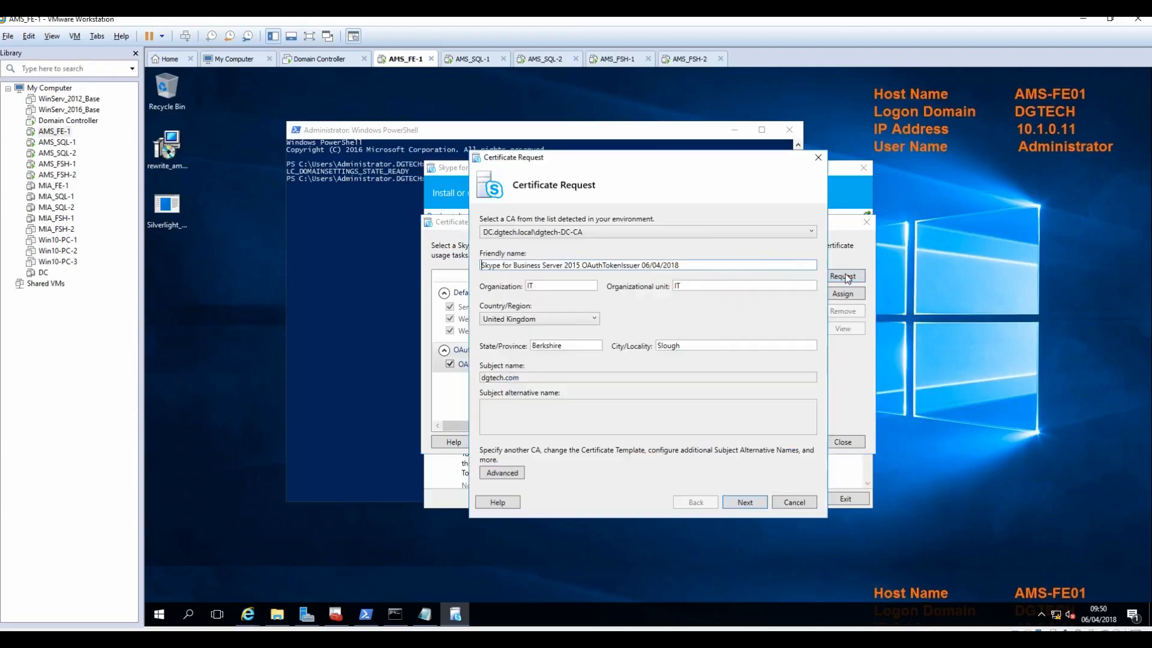
{"action": "left_click", "coordinate": [750, 504]}
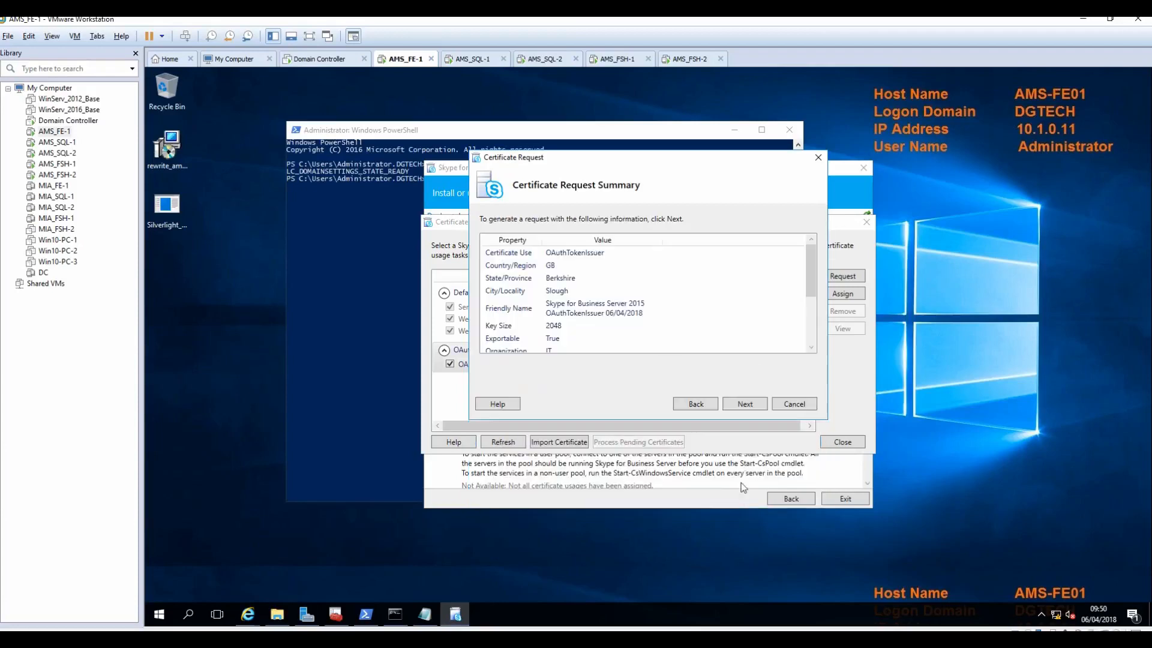
{"action": "left_click", "coordinate": [745, 405]}
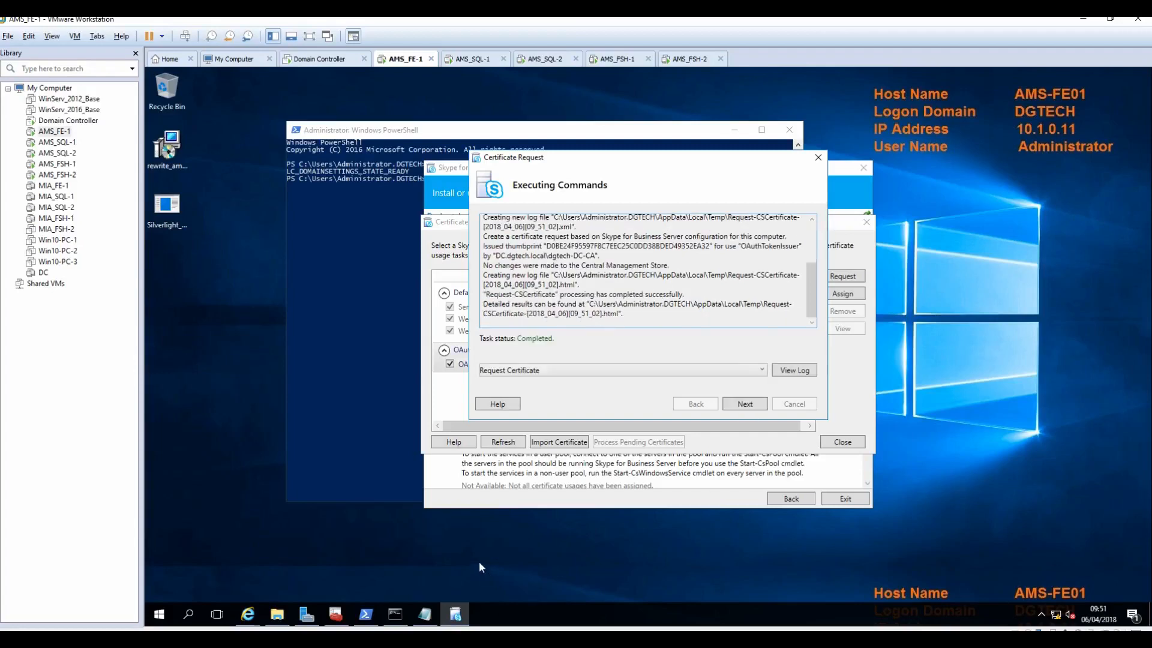
{"action": "left_click", "coordinate": [751, 405]}
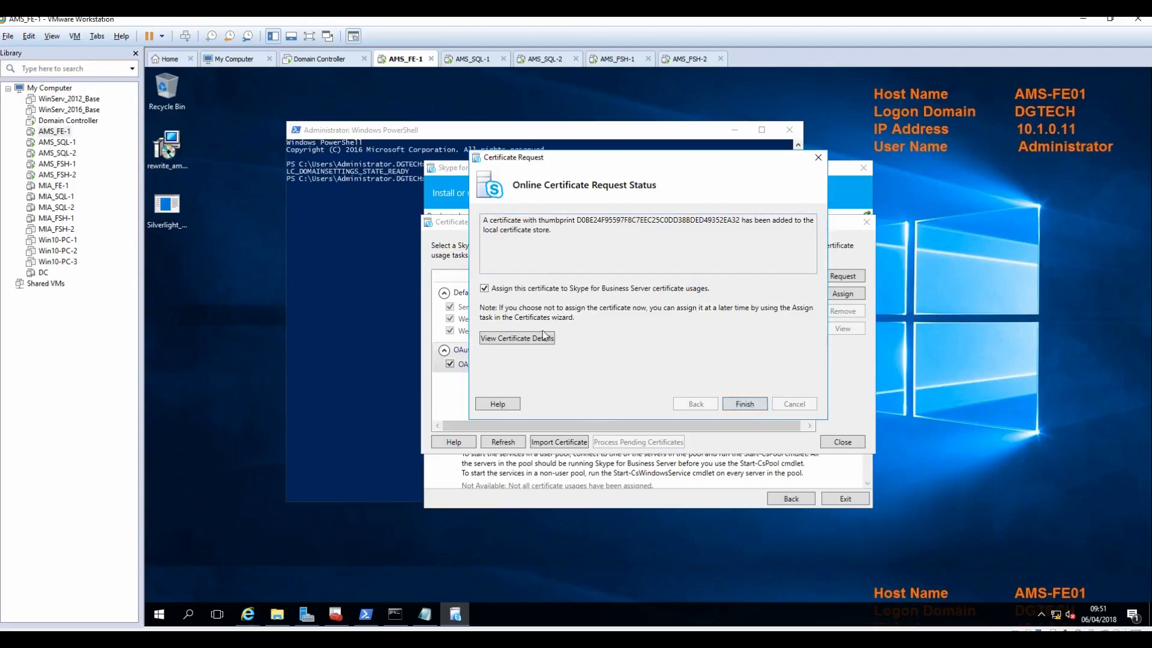
{"action": "left_click", "coordinate": [516, 338]}
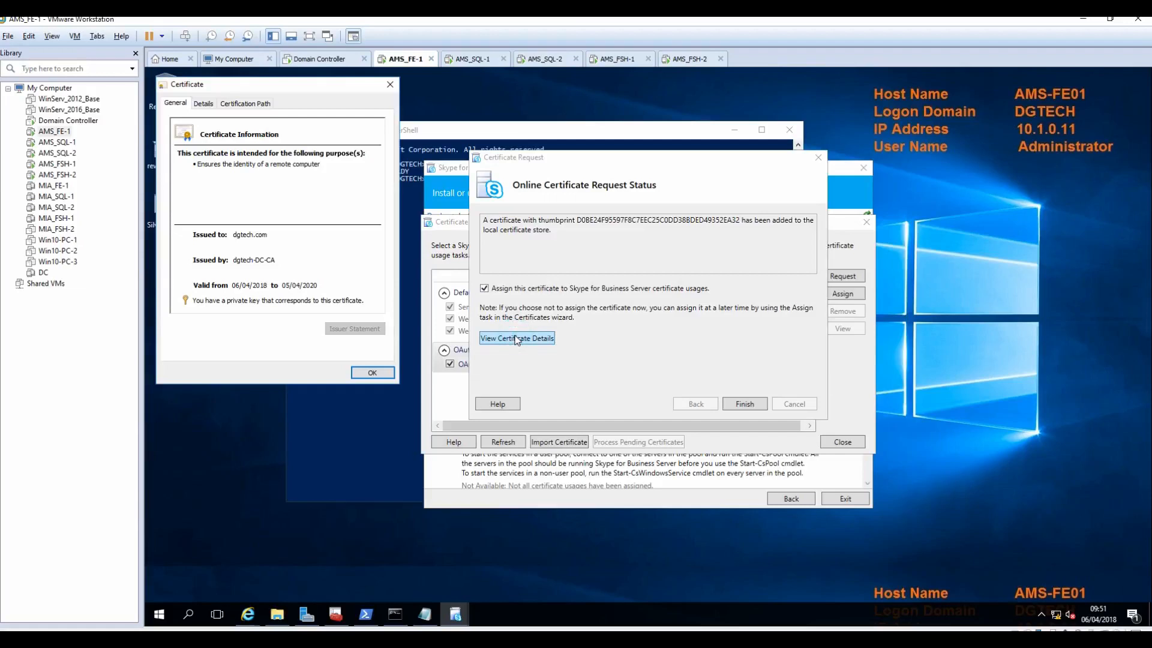
{"action": "left_click", "coordinate": [371, 373]}
Step: Assign the OAuthTokenIssuer certificate and close the Certificate Wizard so Step 3 shows Complete
{"action": "left_click", "coordinate": [746, 403]}
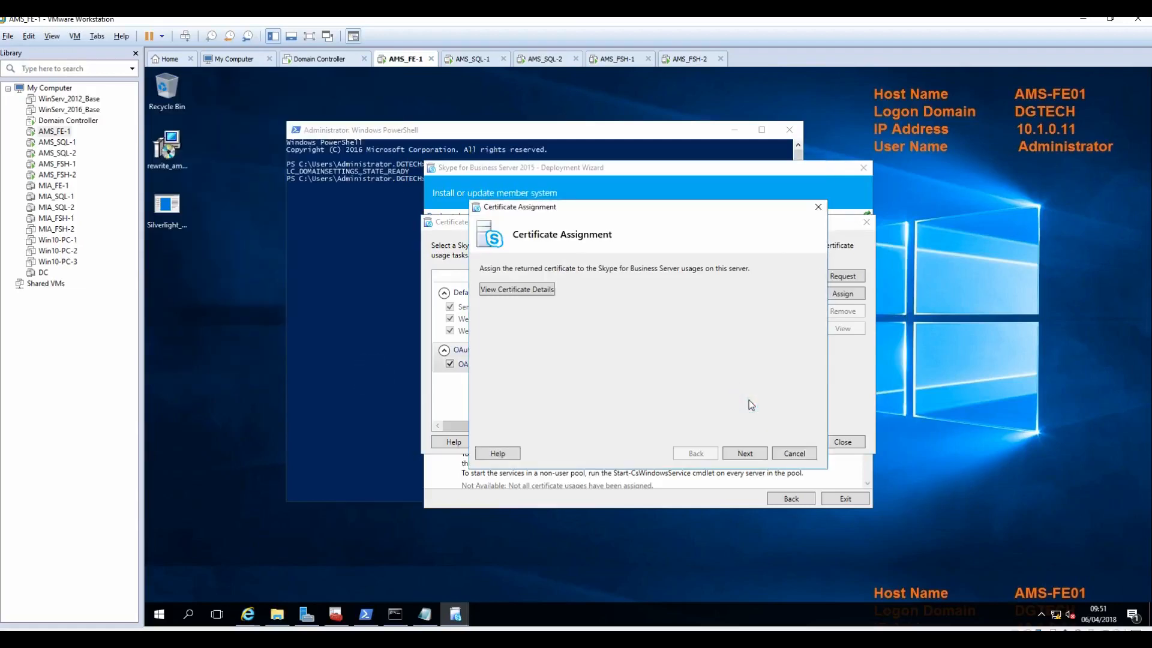
{"action": "left_click", "coordinate": [747, 456]}
{"action": "left_click", "coordinate": [746, 455]}
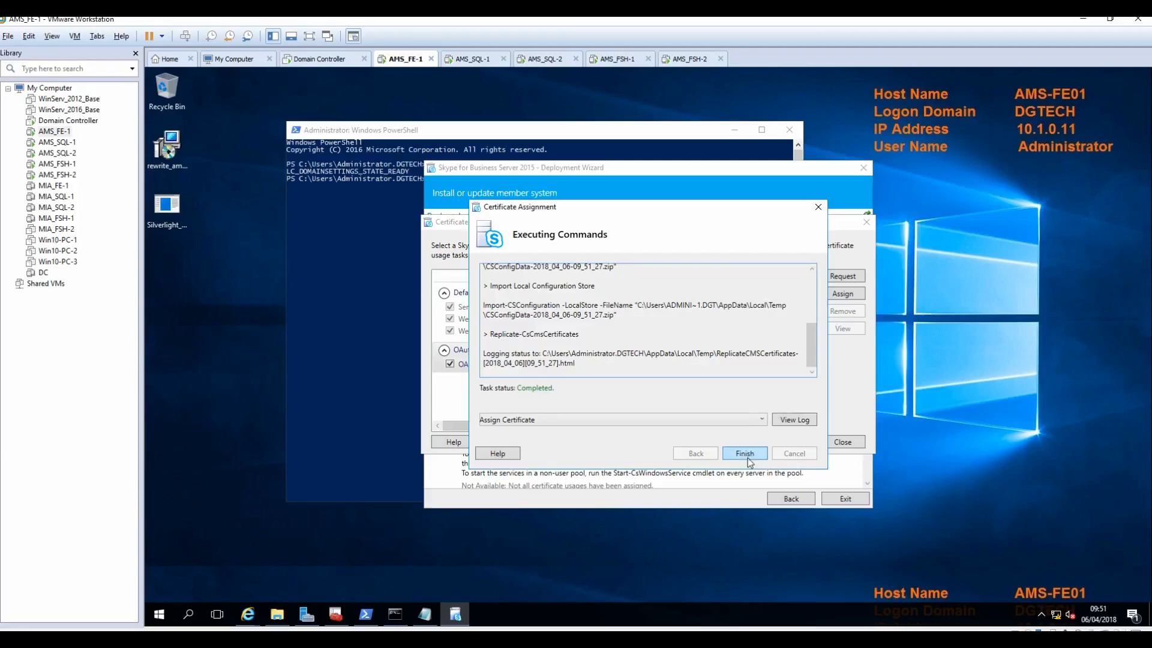
{"action": "left_click", "coordinate": [745, 453]}
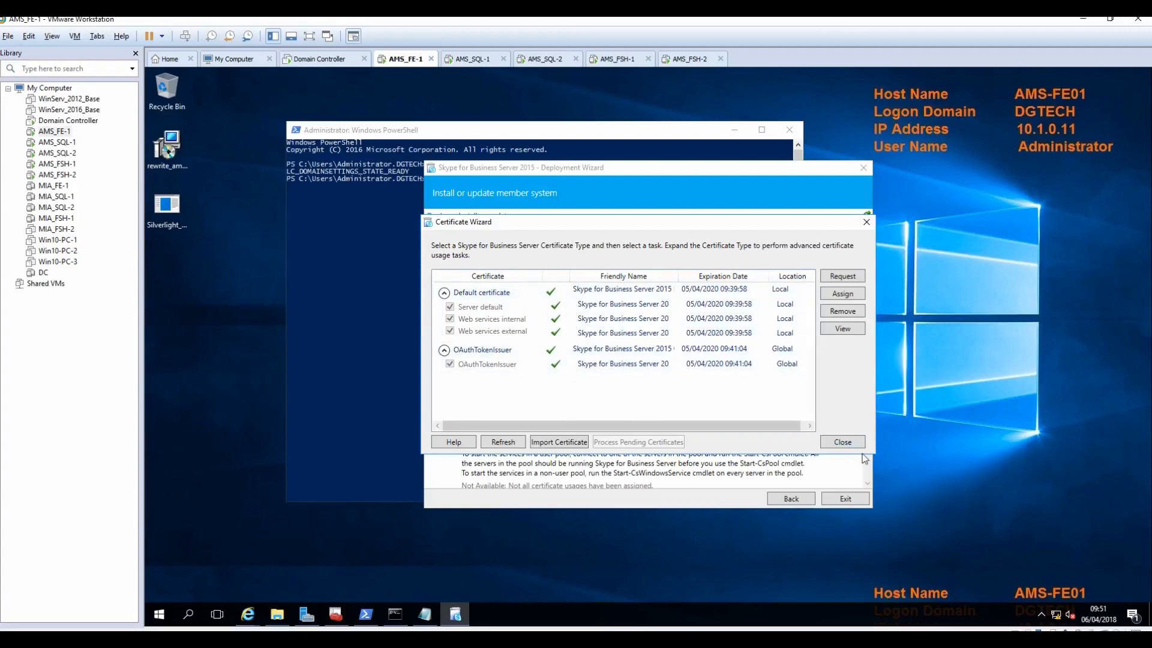
{"action": "left_click", "coordinate": [842, 442]}
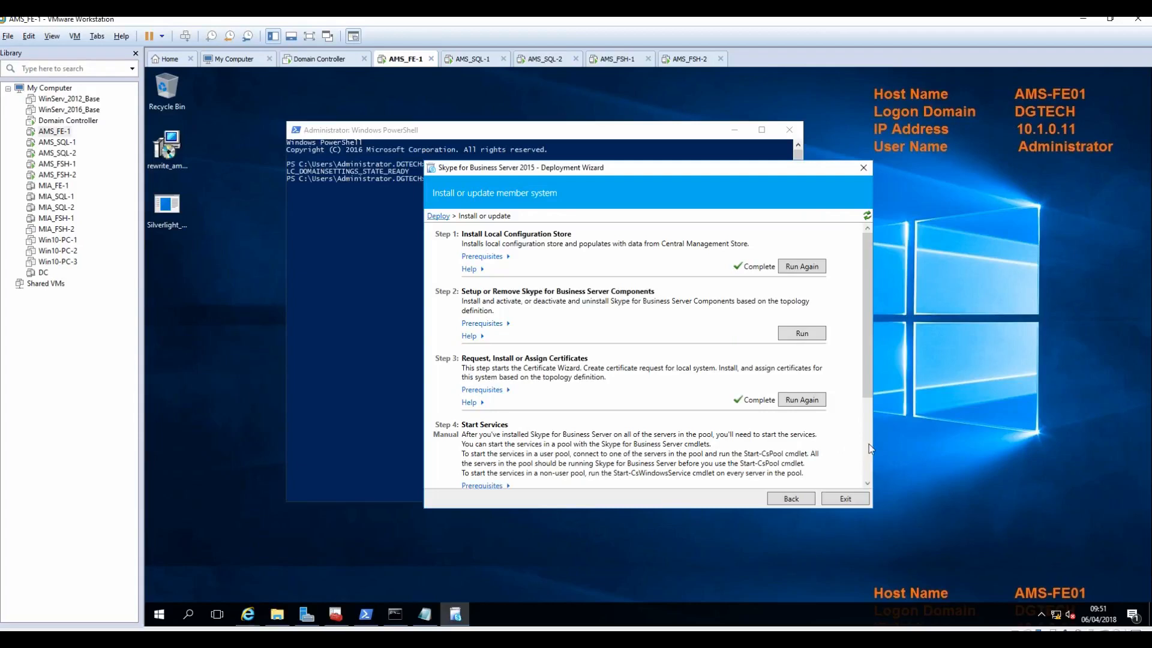
{"action": "left_click", "coordinate": [867, 445]}
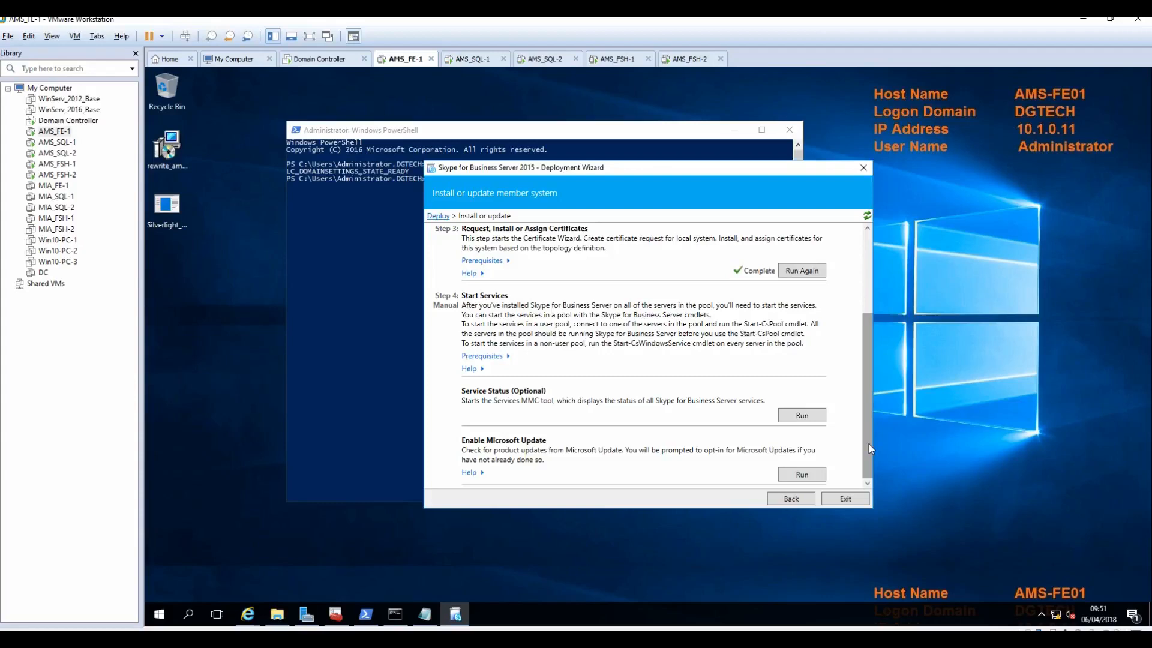
Step: Close the Deployment Wizard and restart the AMS_FE-1 guest via Power > Restart Guest
{"action": "left_click", "coordinate": [861, 171]}
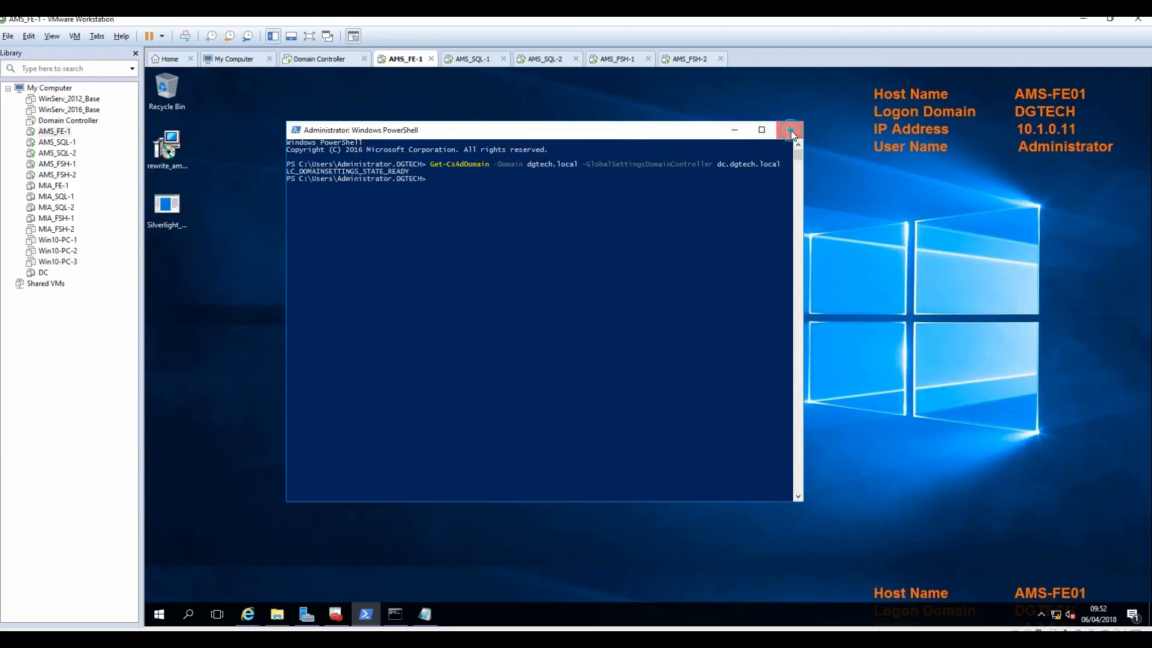
{"action": "right_click", "coordinate": [55, 134]}
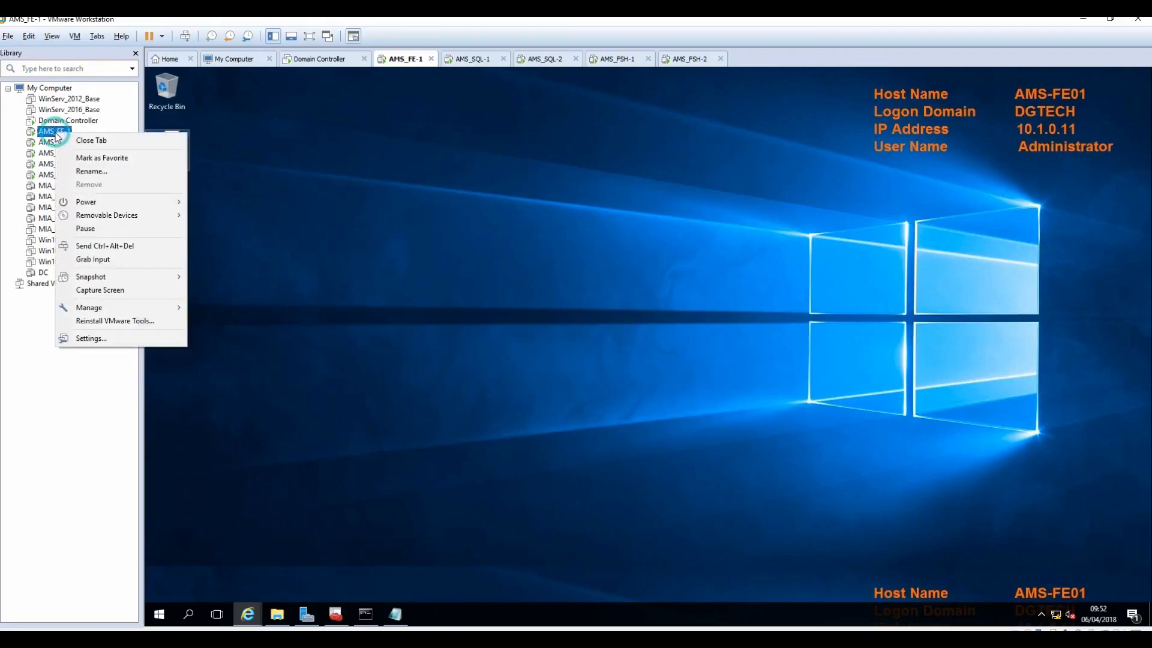
{"action": "mouse_move", "coordinate": [135, 204]}
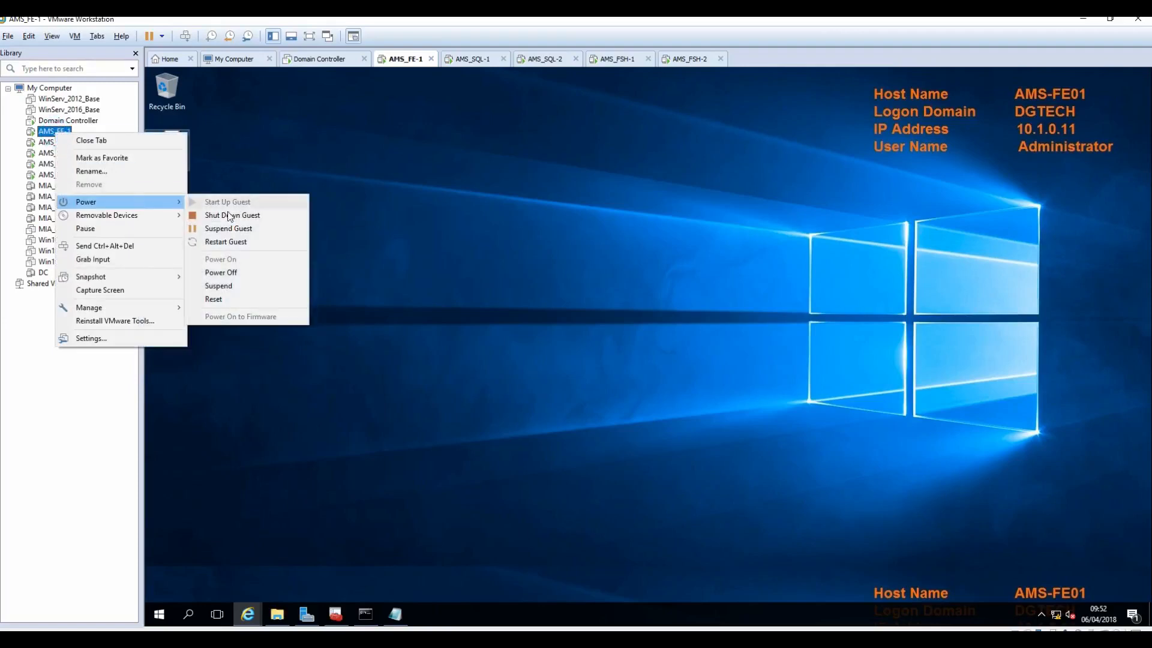
{"action": "left_click", "coordinate": [235, 243]}
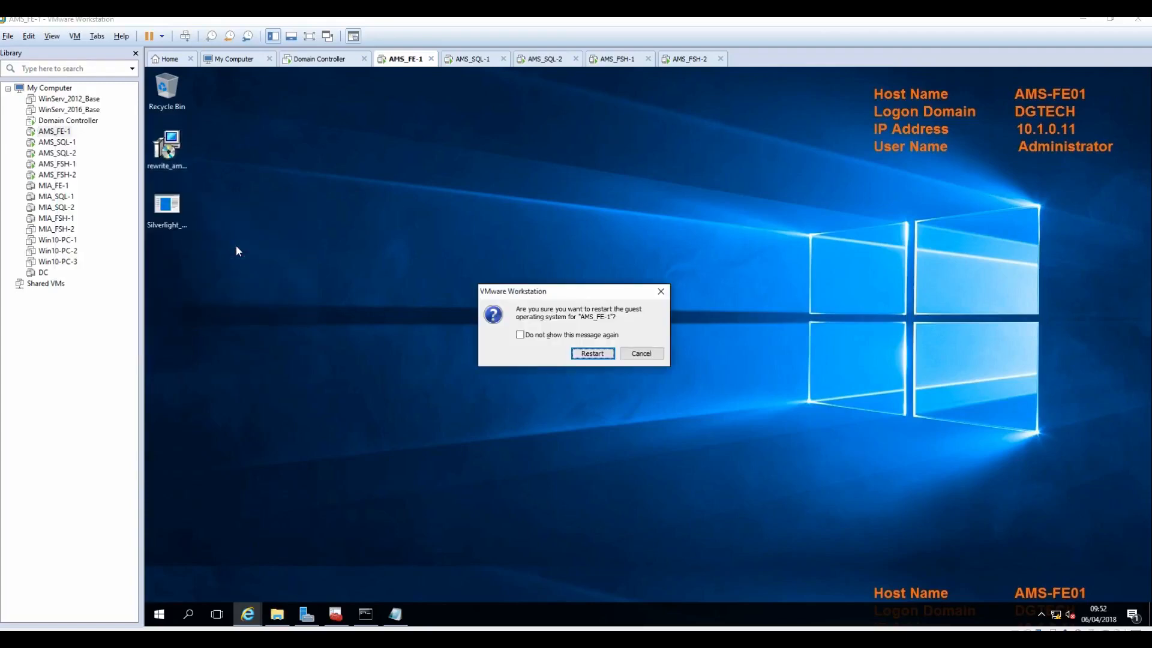
{"action": "left_click", "coordinate": [593, 353]}
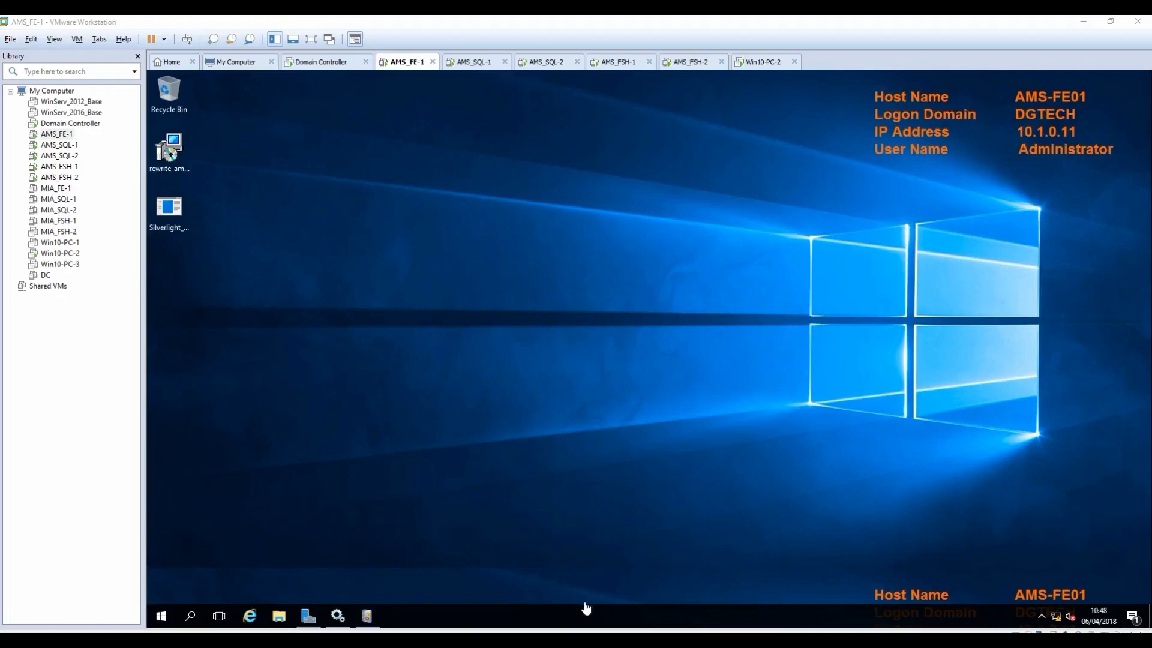
Step: Highlight the Deployment Wizard lines, then the SQL Always ON lines in the notes, and minimize Notepad++
{"action": "left_click", "coordinate": [588, 640]}
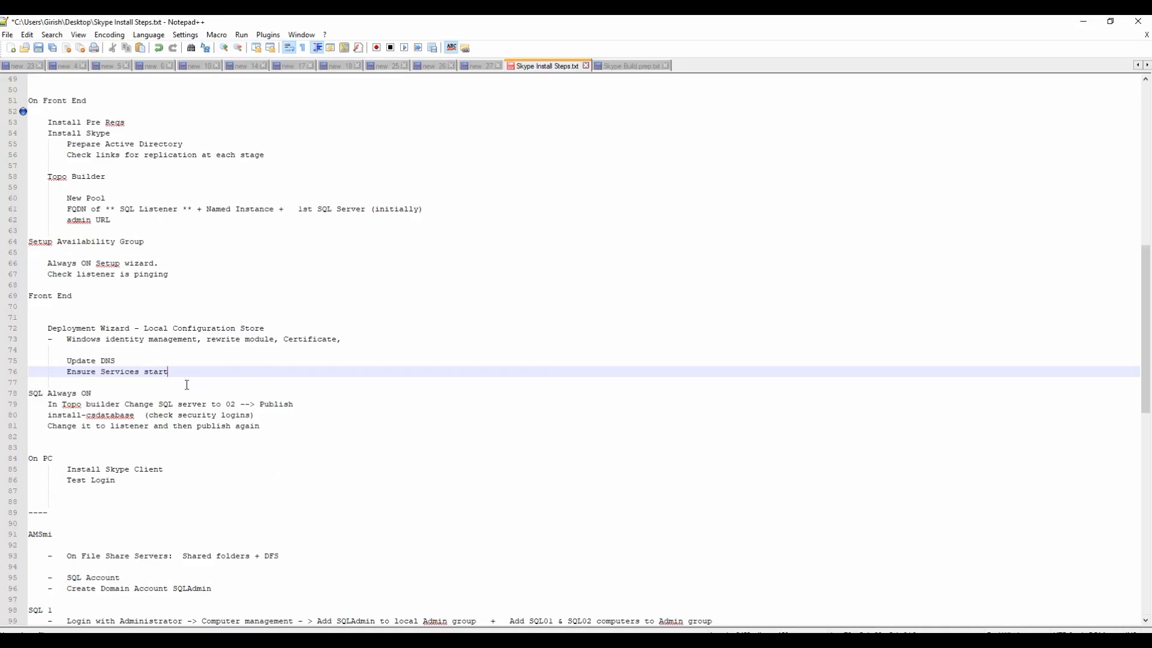
{"action": "left_click_drag", "start_coordinate": [43, 328], "coordinate": [360, 350]}
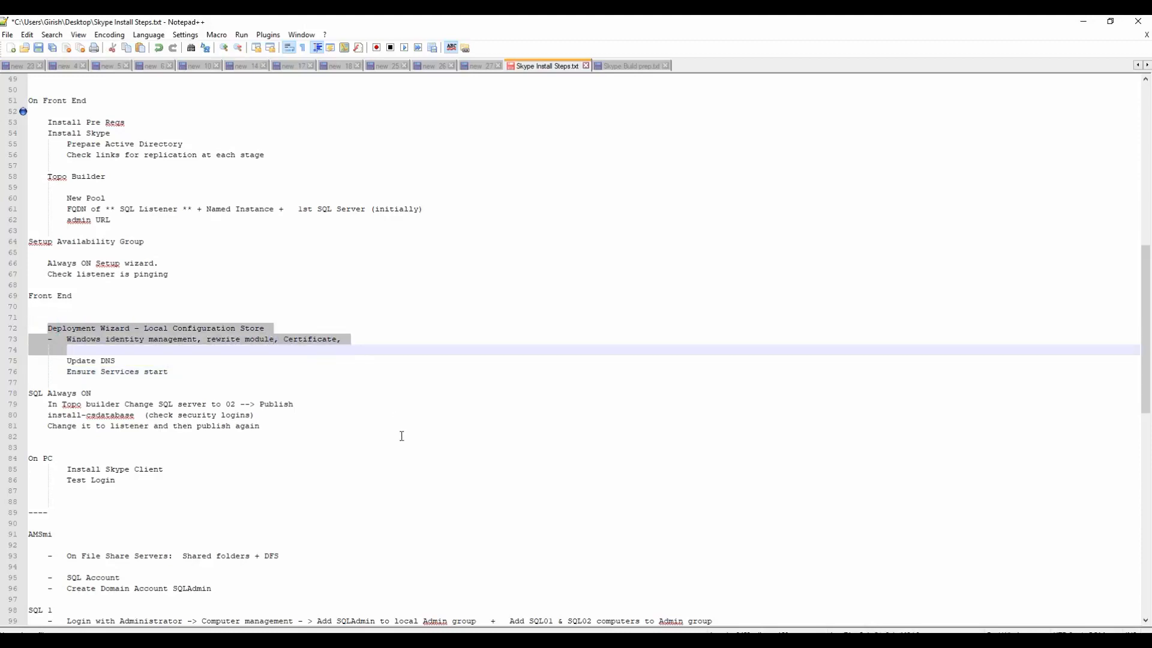
{"action": "left_click", "coordinate": [276, 428]}
{"action": "left_click_drag", "start_coordinate": [275, 427], "coordinate": [25, 394]}
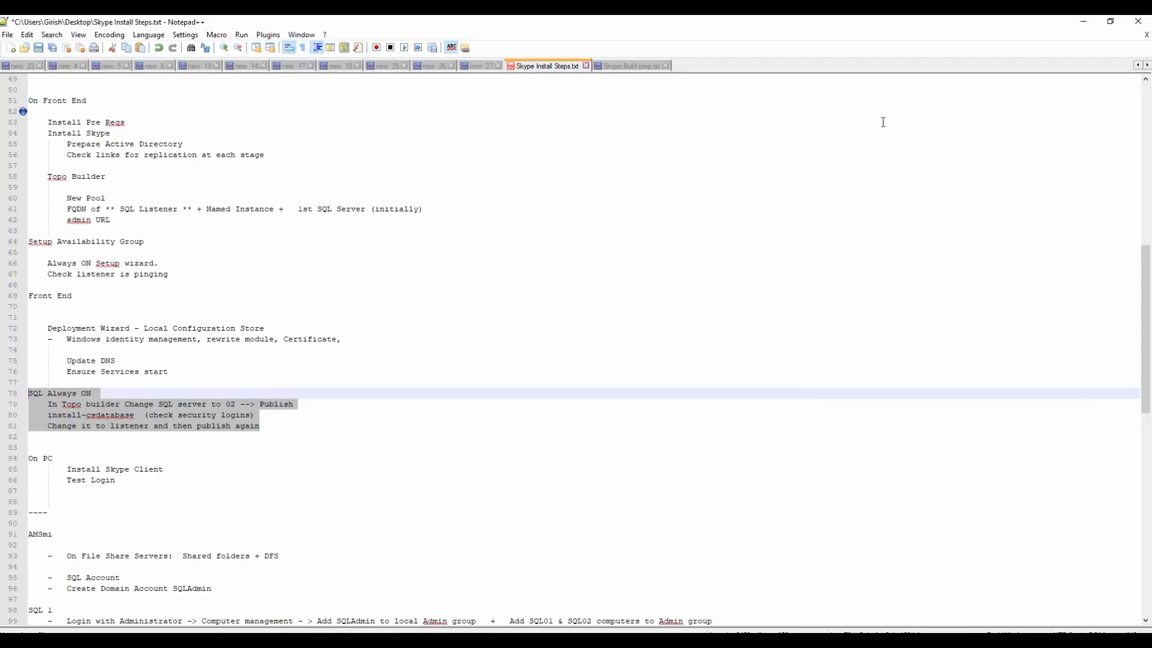
{"action": "left_click", "coordinate": [1078, 24]}
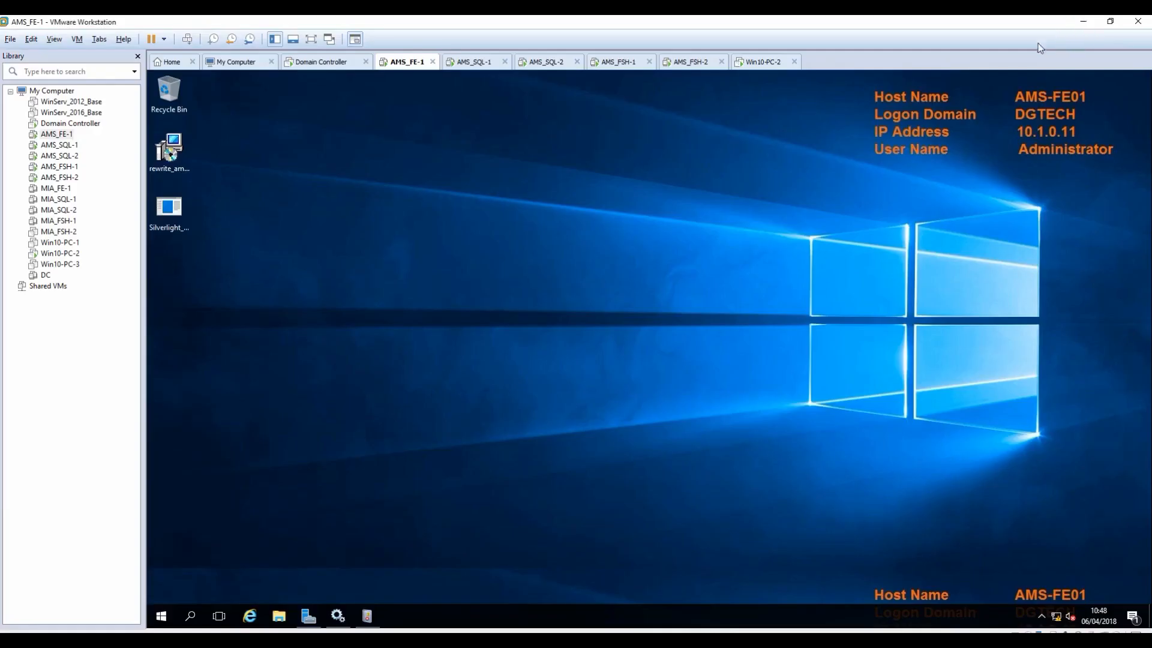
Step: On AMS_SQL-1, collapse Logins and Security and select AMS SFB AG Primary and Secondary nodes
{"action": "left_click", "coordinate": [461, 64]}
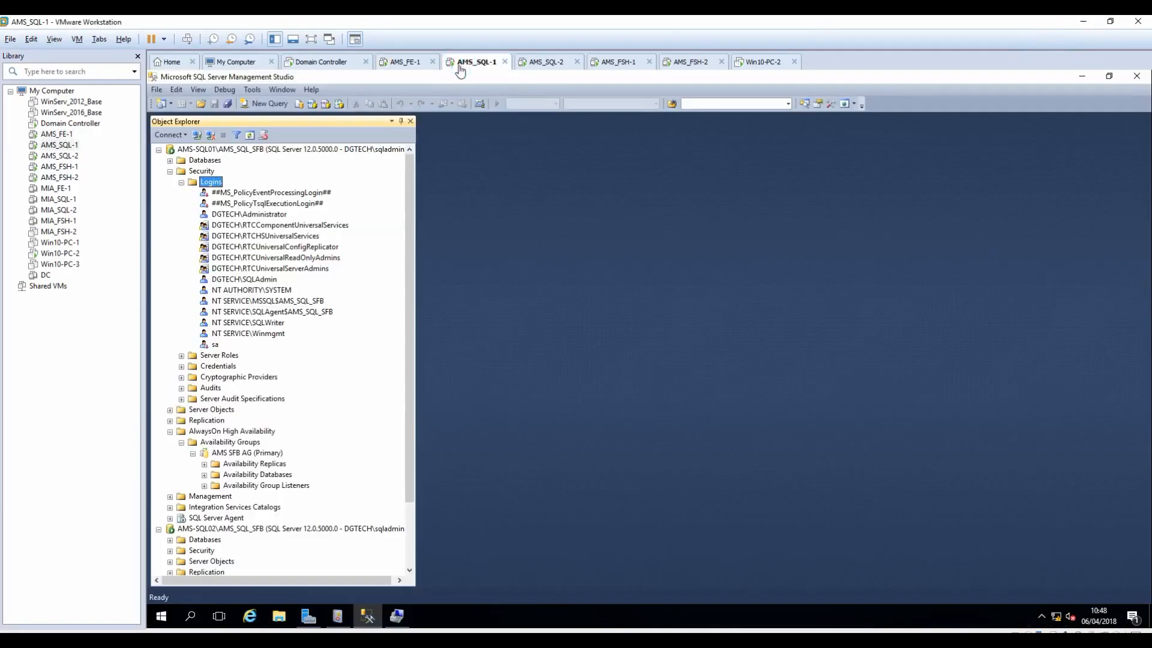
{"action": "left_click", "coordinate": [181, 182]}
{"action": "left_click", "coordinate": [170, 171]}
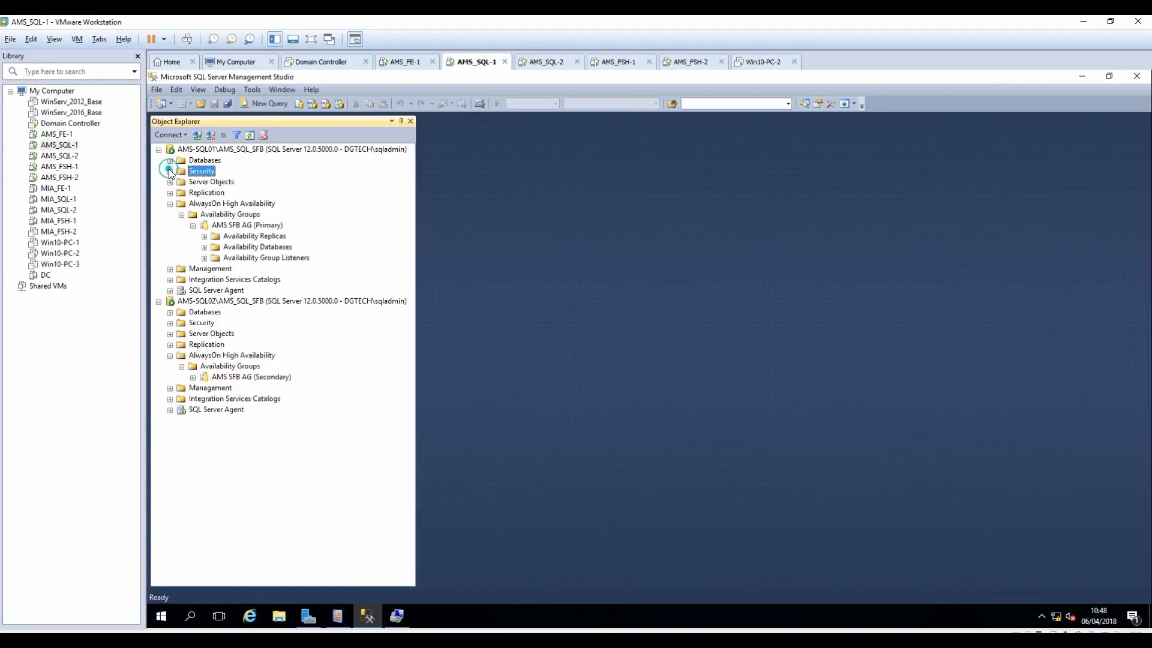
{"action": "left_click", "coordinate": [192, 225]}
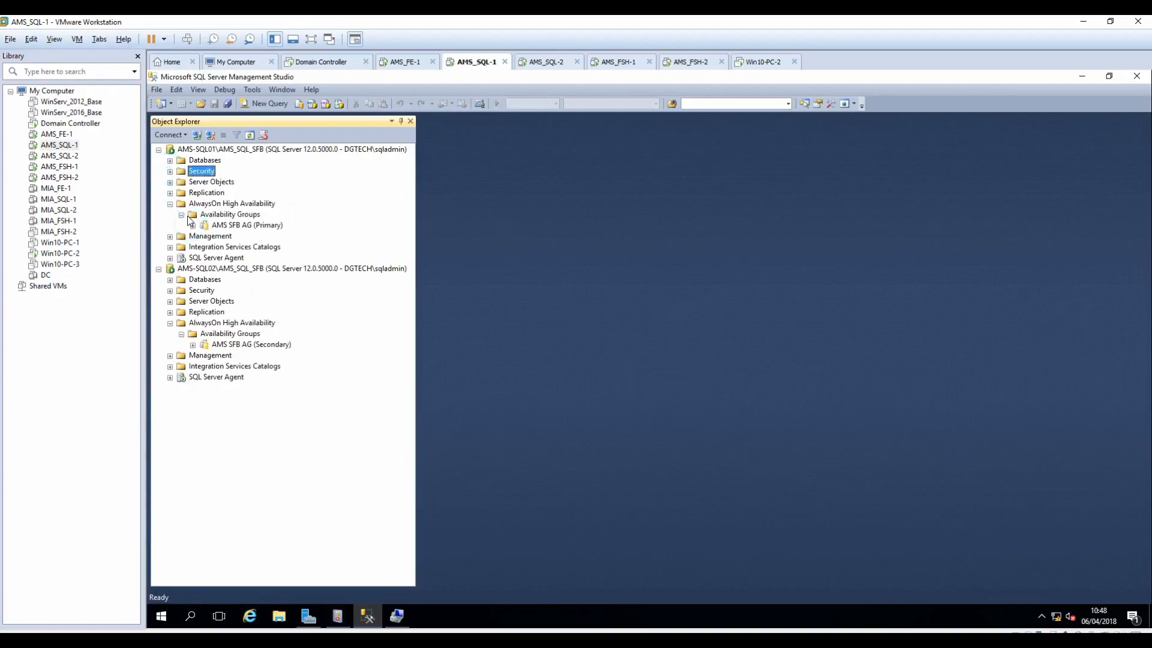
{"action": "left_click", "coordinate": [181, 215]}
{"action": "left_click", "coordinate": [181, 215]}
{"action": "left_click", "coordinate": [231, 227]}
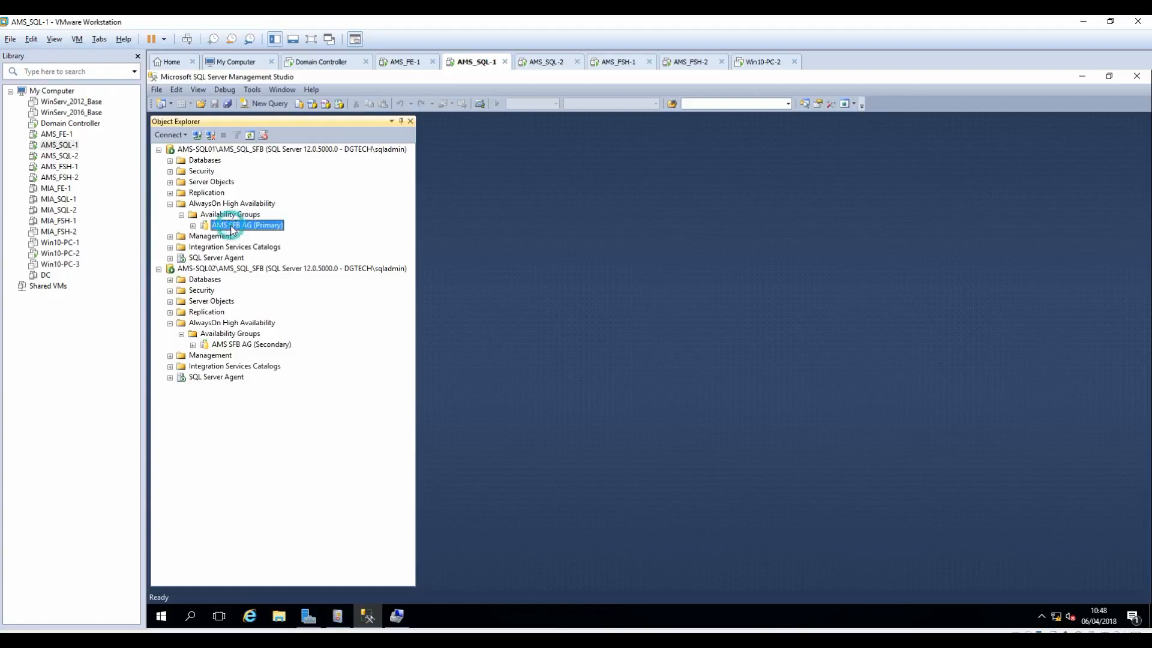
{"action": "left_click", "coordinate": [242, 347]}
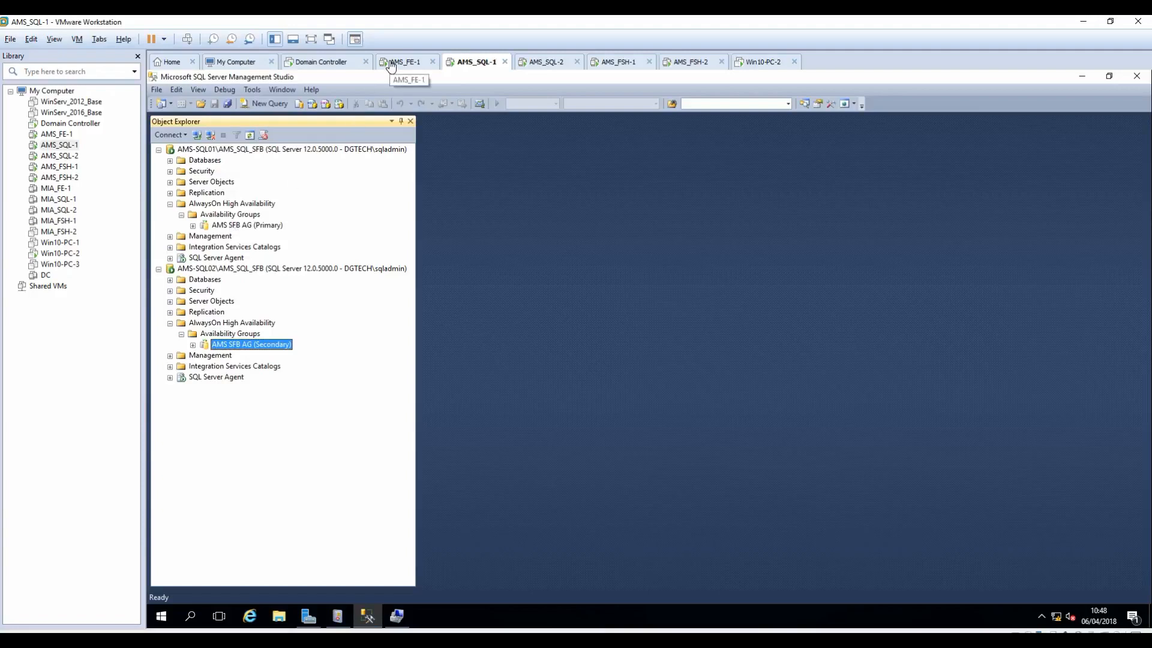
Step: Fail AMS SFB AG over to AMS-SQL02 as the new primary, then switch back to AMS_FE-1
{"action": "right_click", "coordinate": [245, 227]}
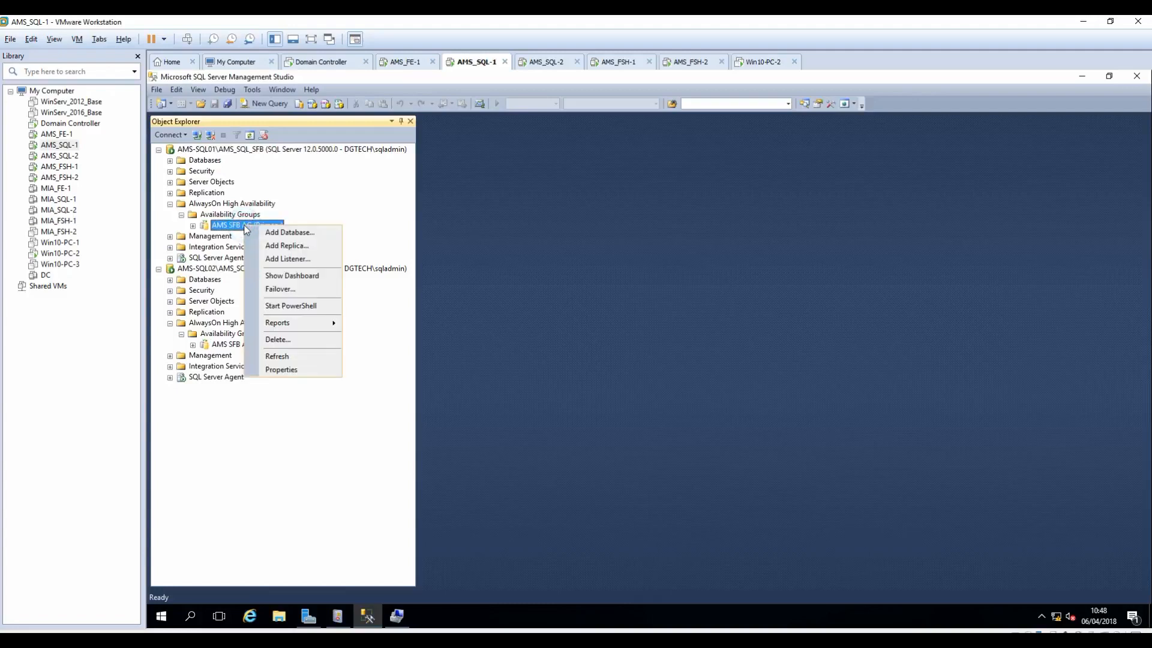
{"action": "left_click", "coordinate": [285, 291]}
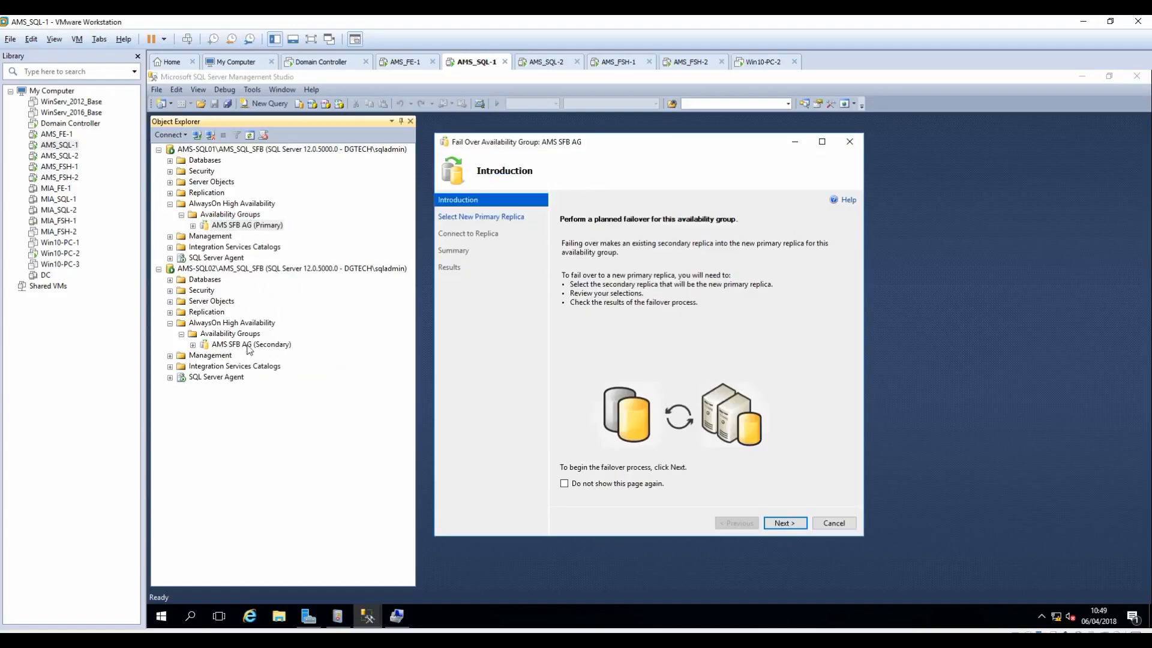
{"action": "left_click", "coordinate": [781, 523]}
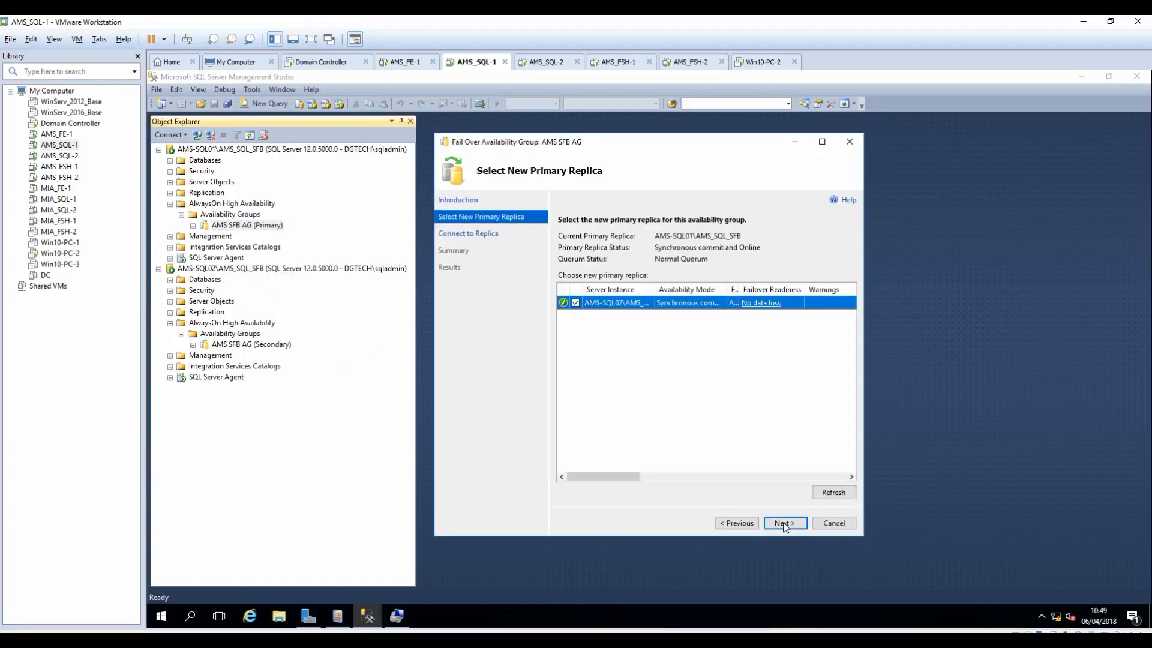
{"action": "left_click", "coordinate": [783, 522]}
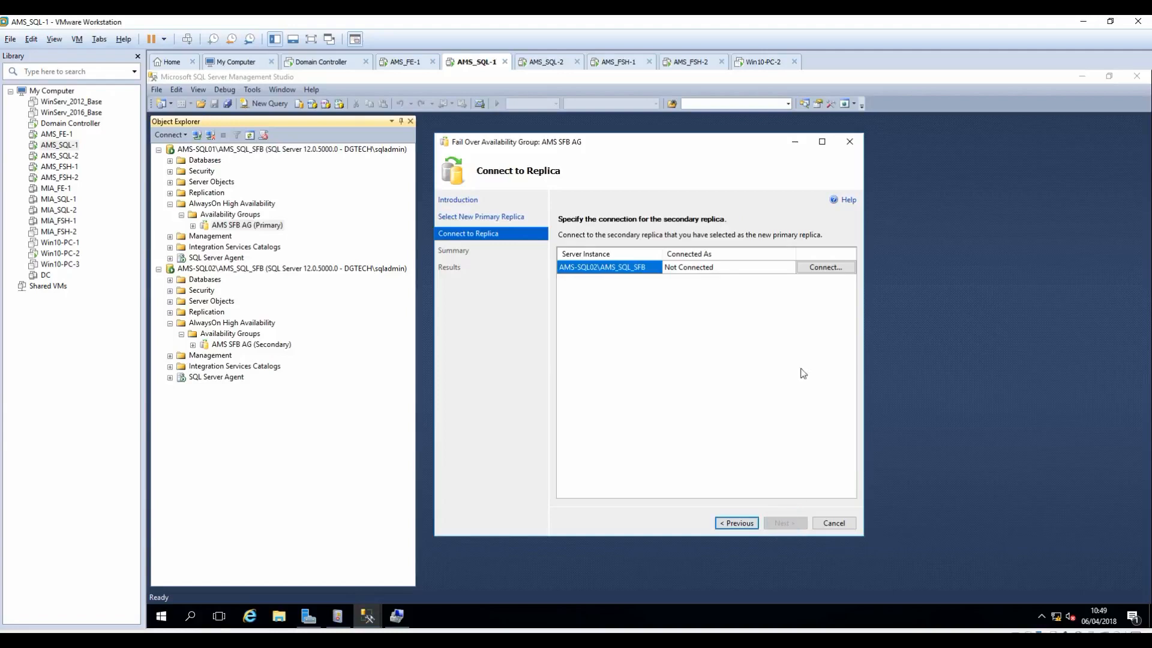
{"action": "left_click", "coordinate": [827, 268]}
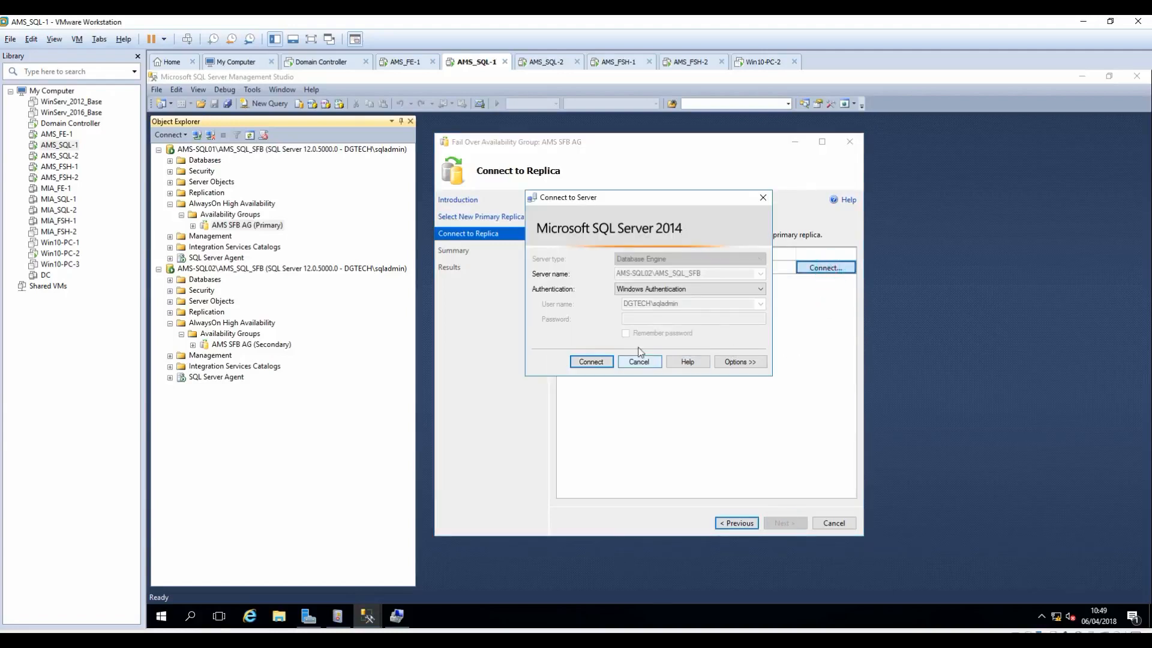
{"action": "left_click", "coordinate": [591, 362]}
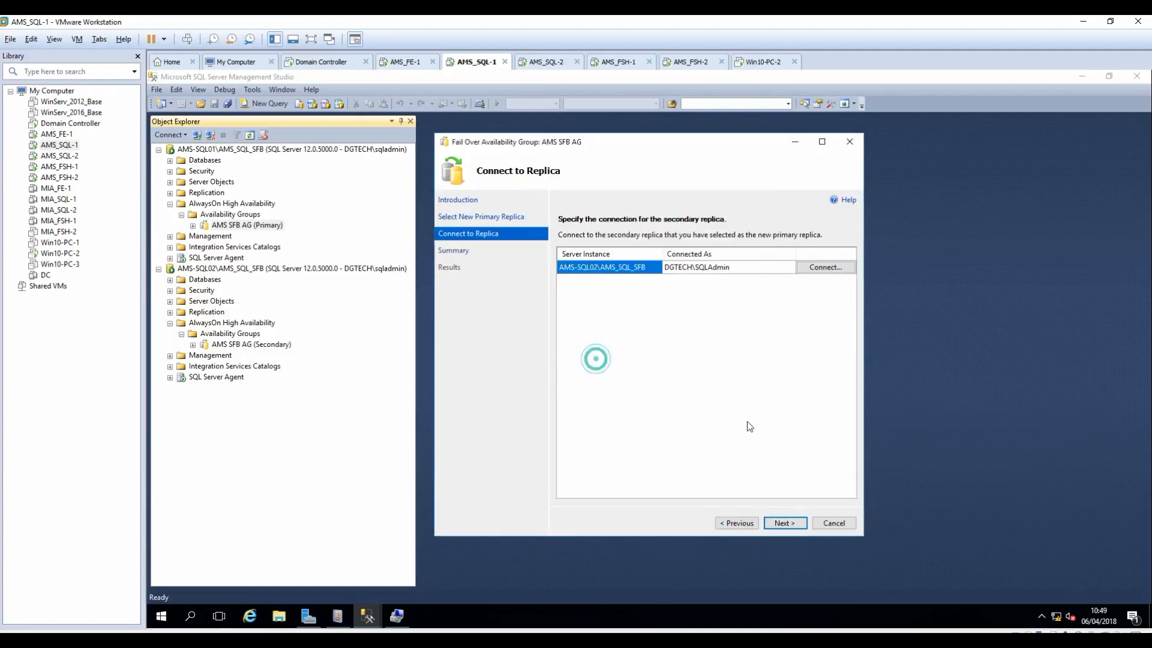
{"action": "left_click", "coordinate": [786, 520]}
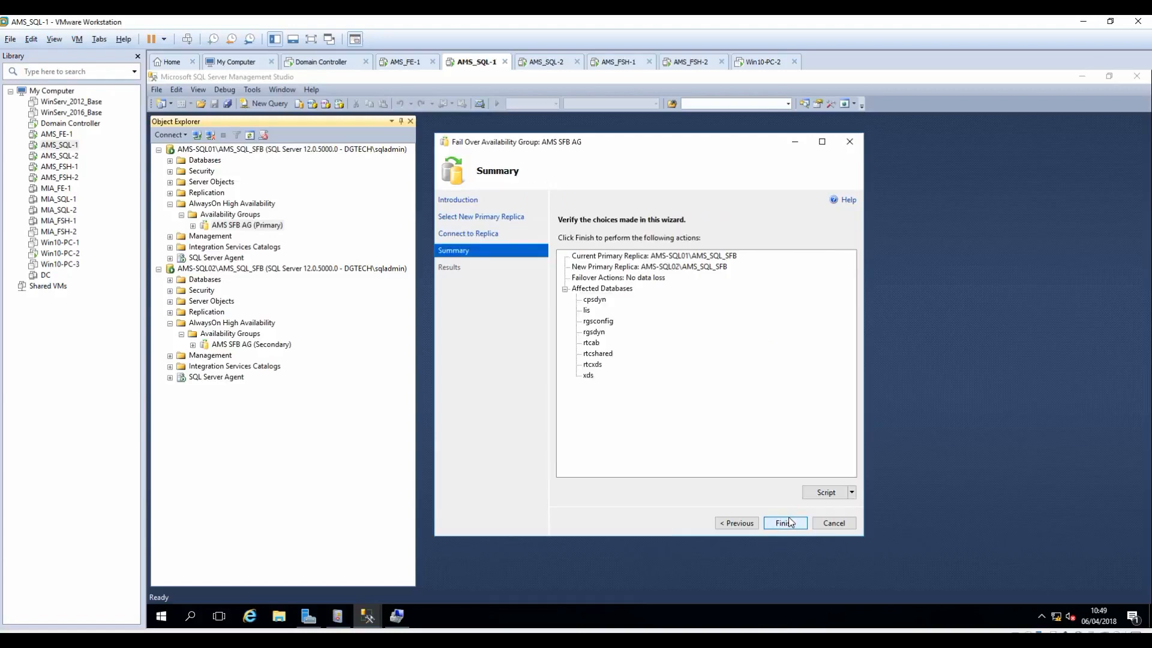
{"action": "left_click", "coordinate": [789, 523]}
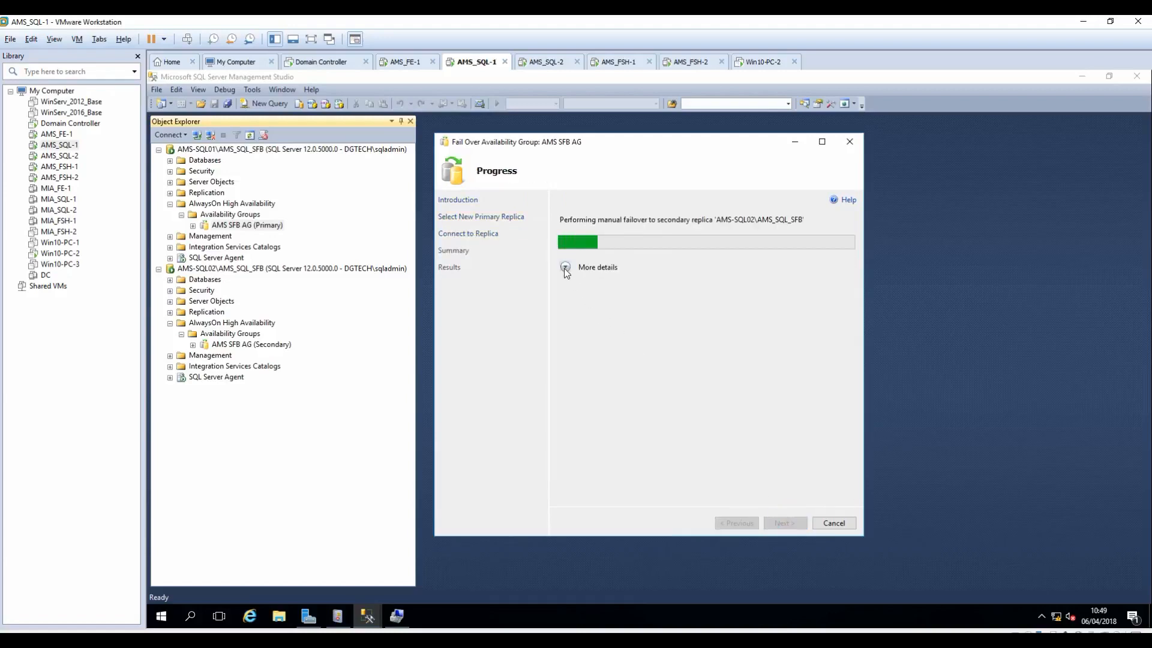
{"action": "left_click", "coordinate": [564, 335]}
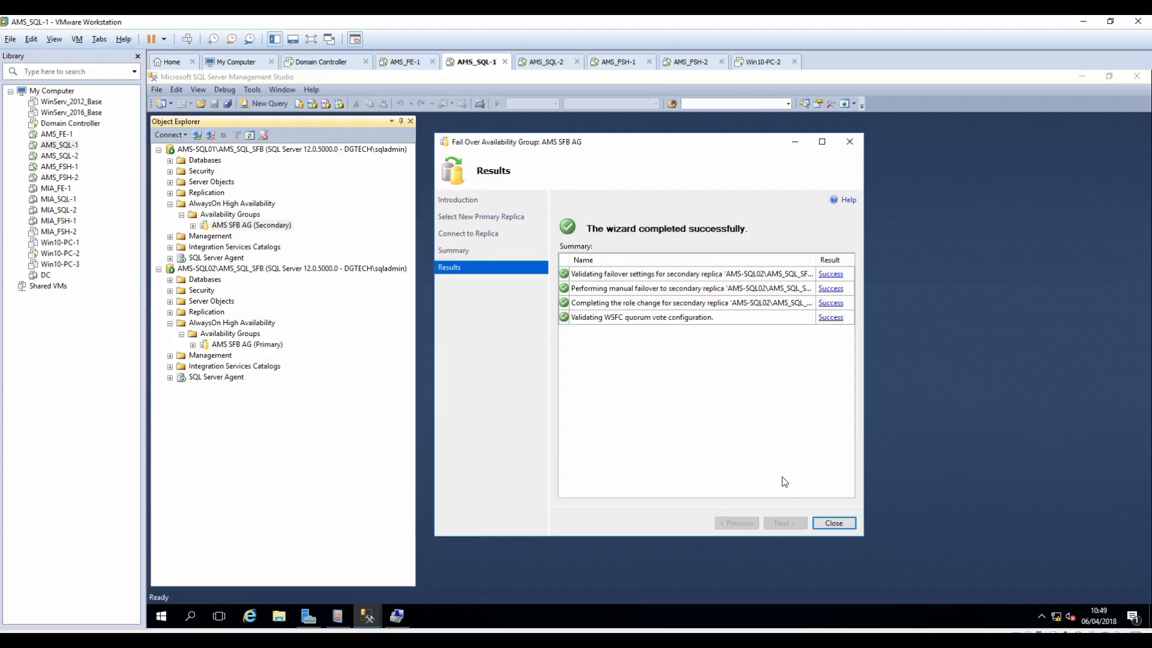
{"action": "left_click", "coordinate": [840, 526]}
{"action": "left_click", "coordinate": [398, 62]}
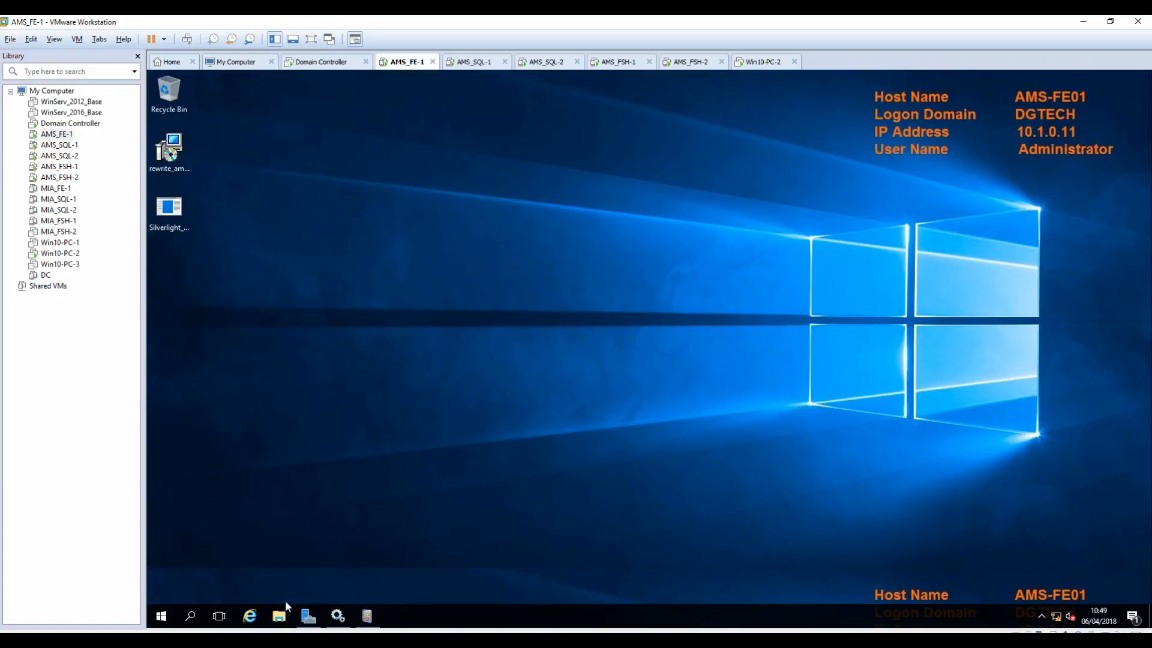
Step: Launch Topology Builder, download the existing topology and save it as Friday
{"action": "left_click", "coordinate": [154, 615]}
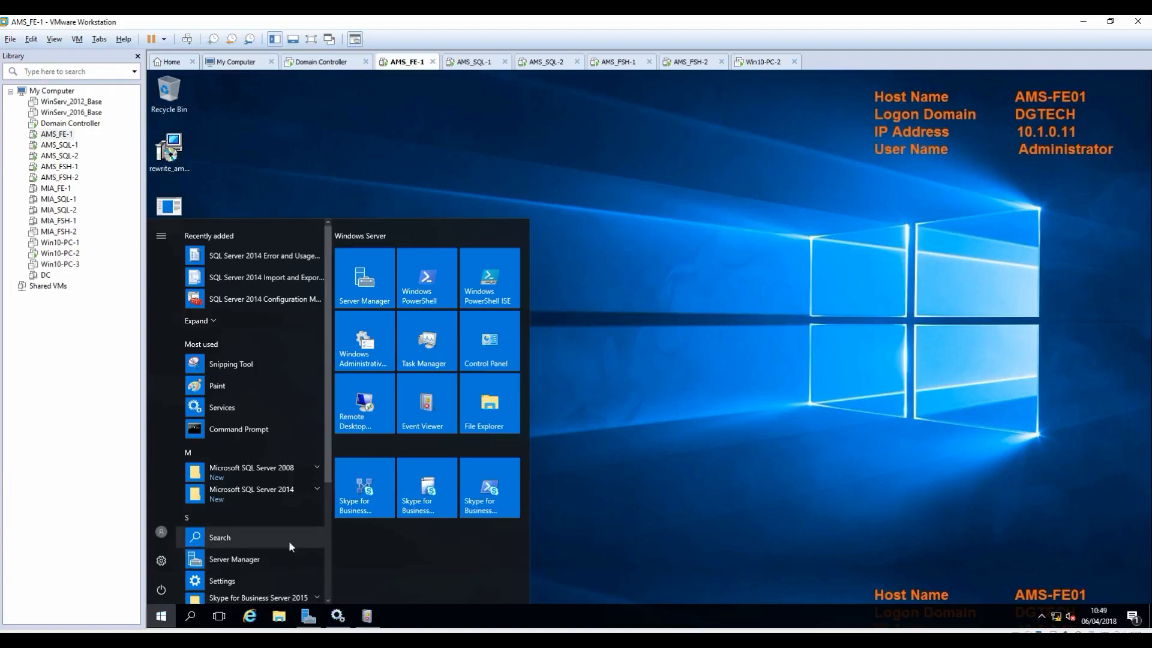
{"action": "left_click", "coordinate": [371, 496]}
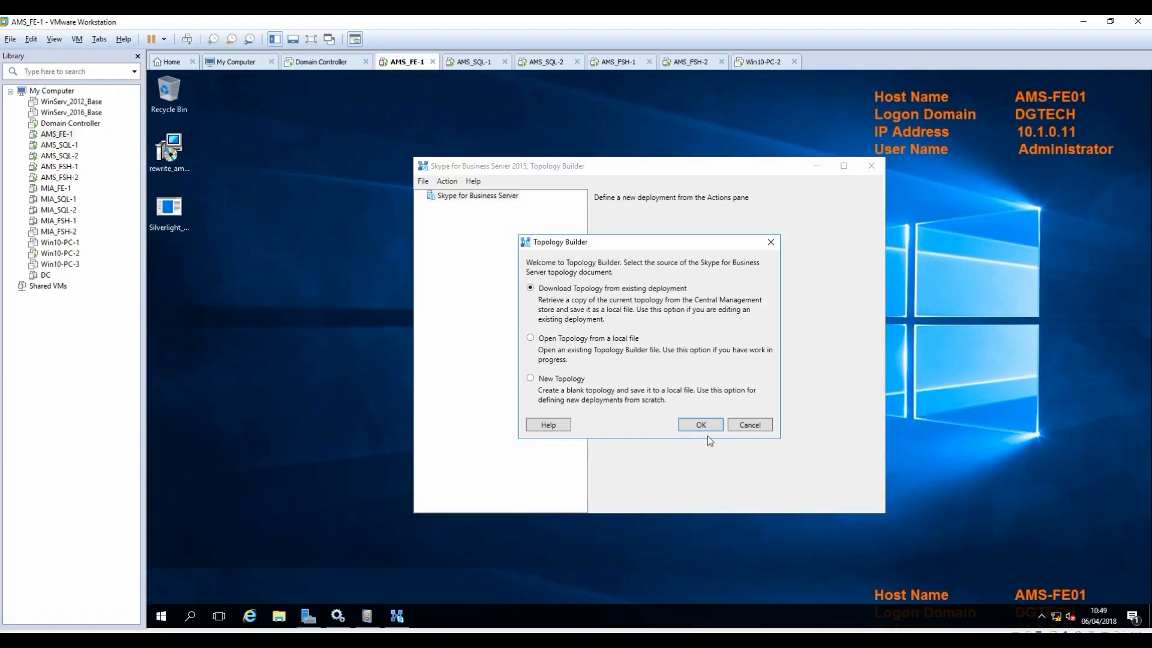
{"action": "left_click", "coordinate": [700, 426]}
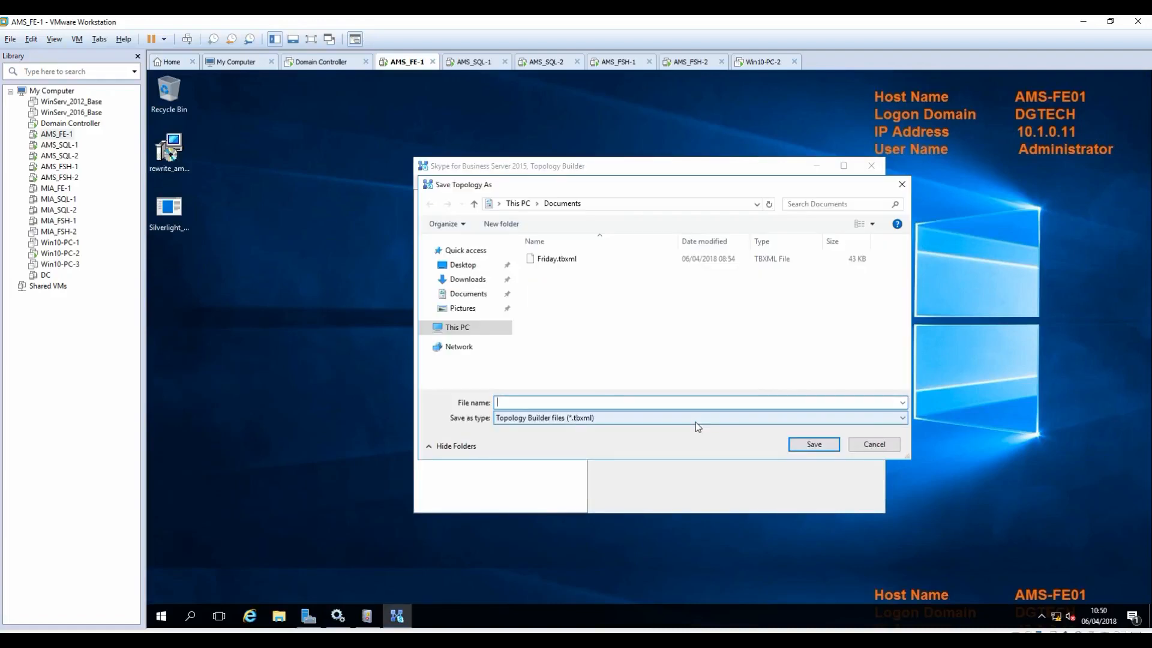
{"action": "type", "text": "Friday"}
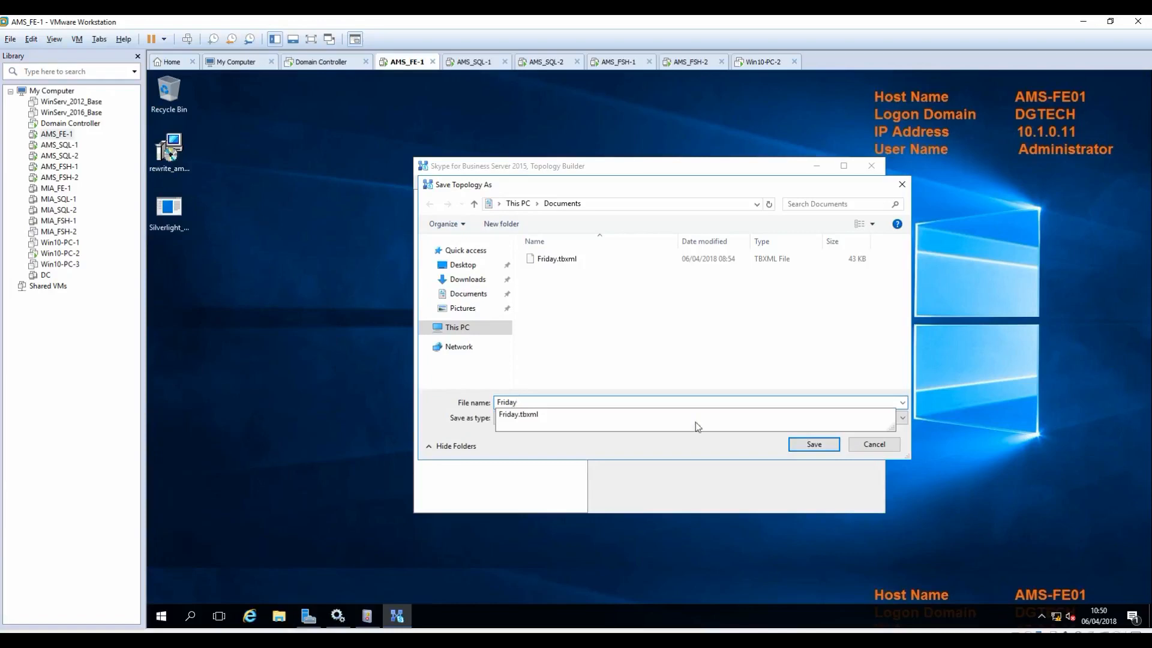
{"action": "left_click", "coordinate": [697, 427]}
{"action": "left_click", "coordinate": [811, 445]}
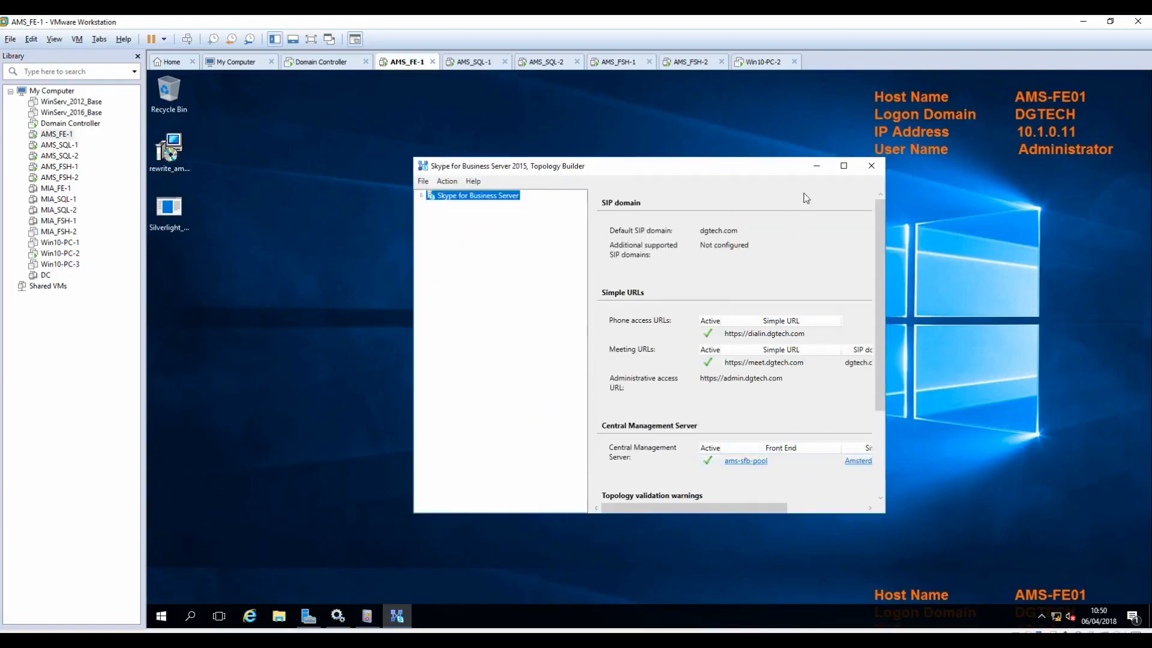
Step: Change the ams-sql-lis SQL store's SQL Server FQDN to AMS-SQL02.dgtech.local
{"action": "left_click", "coordinate": [844, 166]}
{"action": "left_click", "coordinate": [154, 103]}
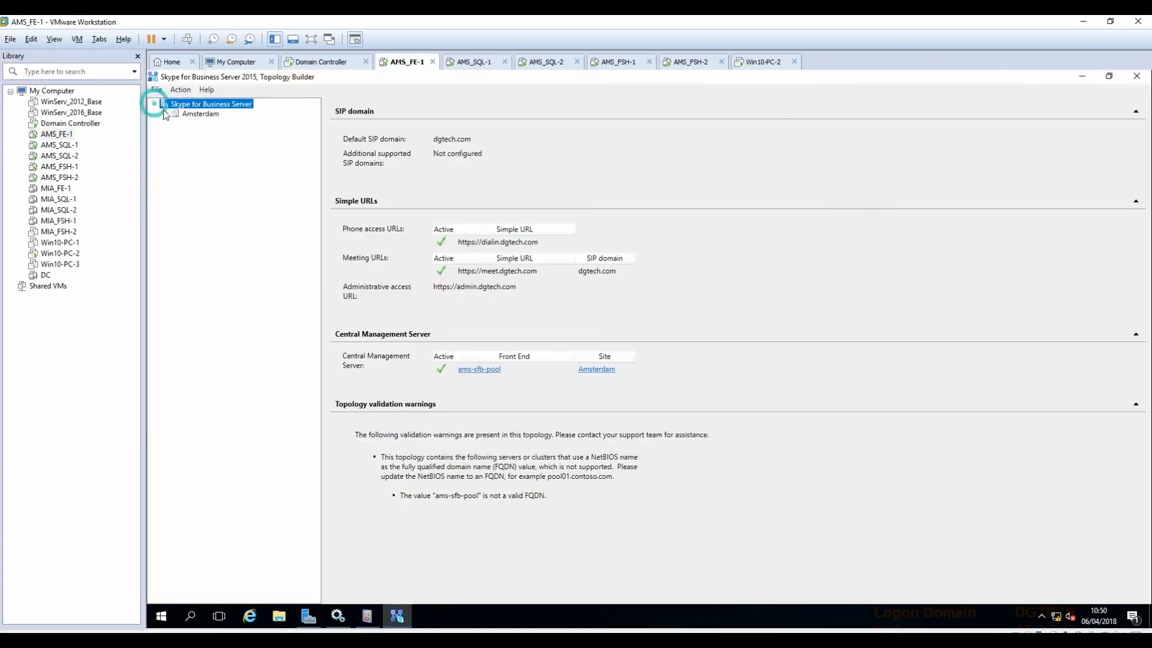
{"action": "left_click", "coordinate": [165, 114]}
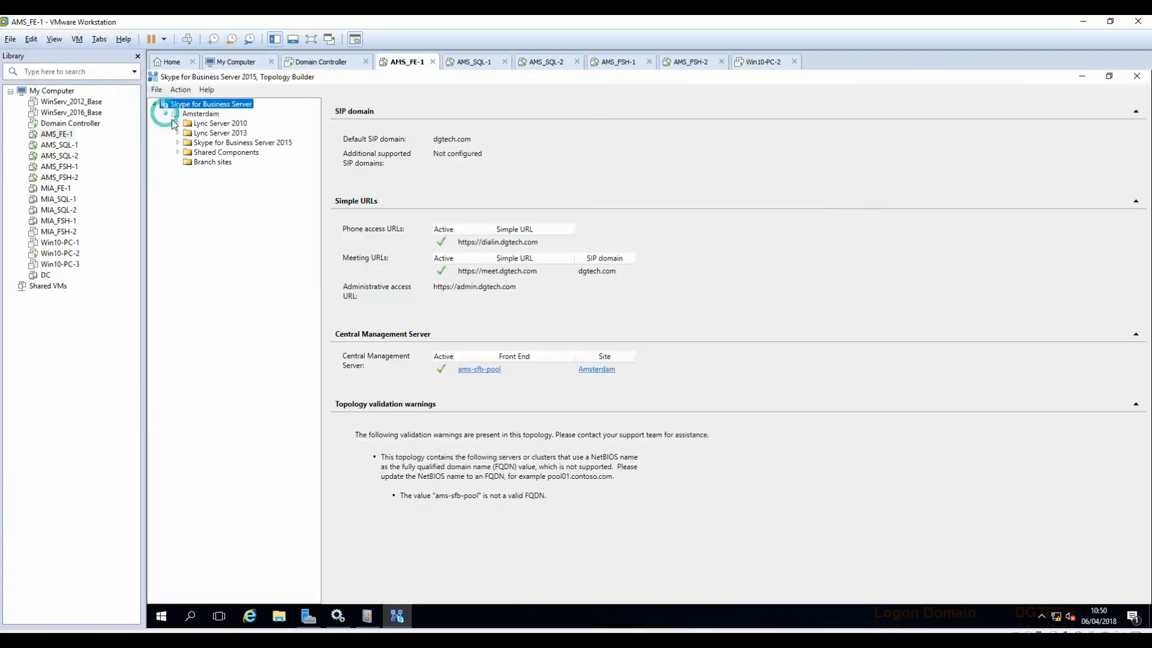
{"action": "left_click", "coordinate": [177, 153]}
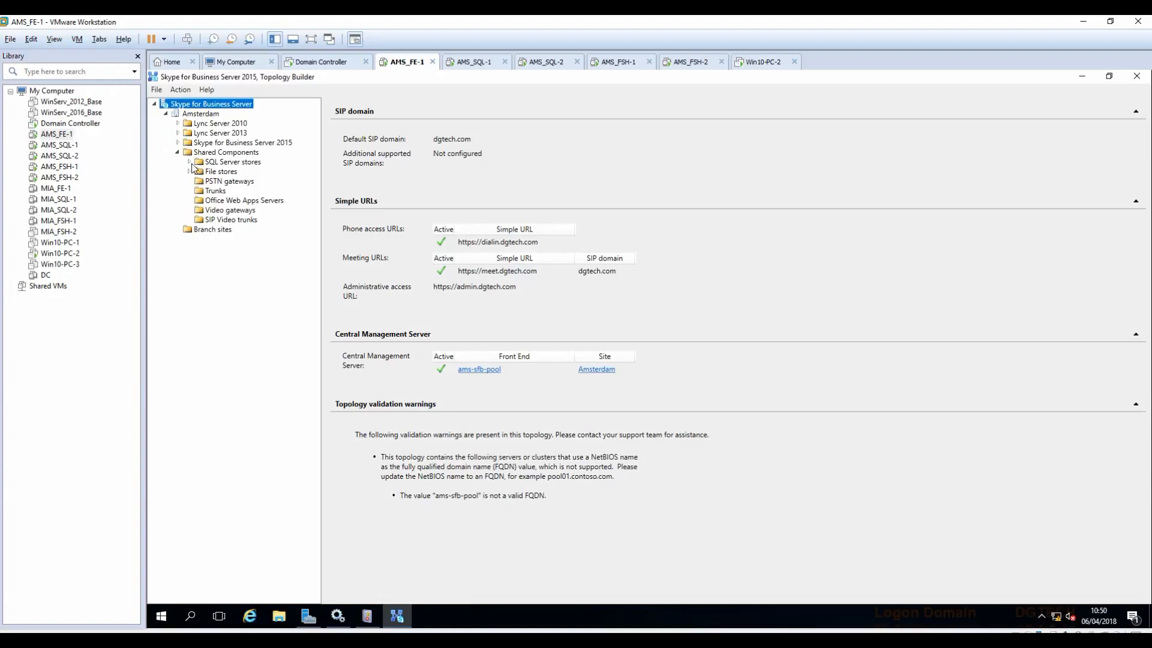
{"action": "left_click", "coordinate": [189, 162]}
{"action": "left_click", "coordinate": [221, 172]}
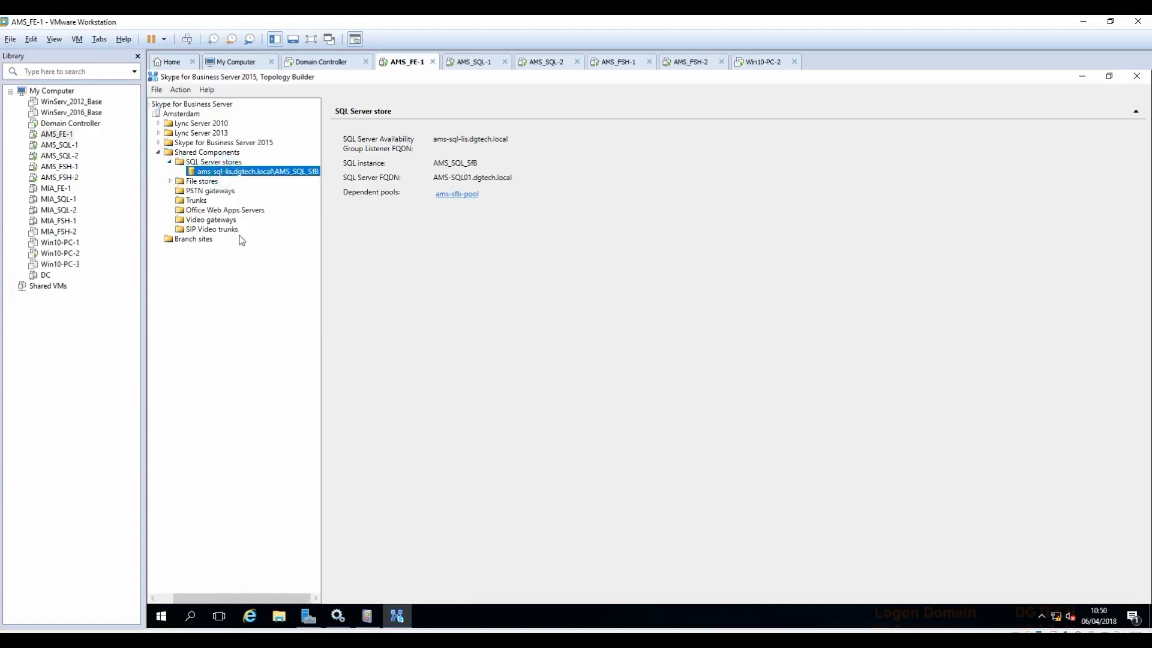
{"action": "right_click", "coordinate": [221, 173]}
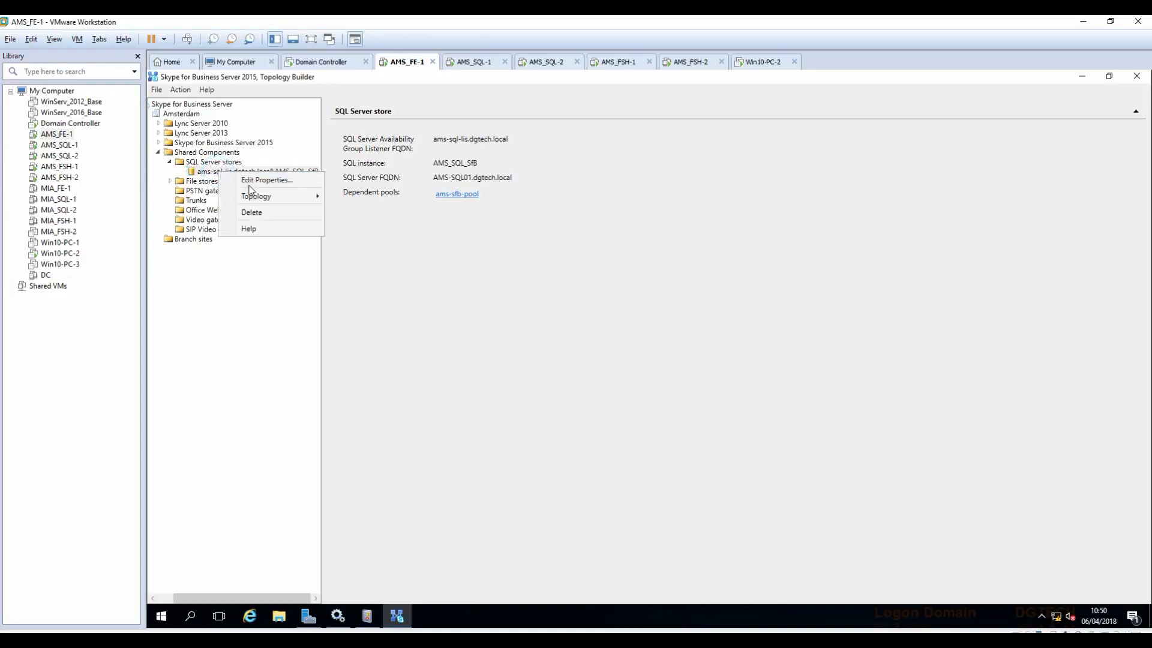
{"action": "left_click", "coordinate": [251, 183]}
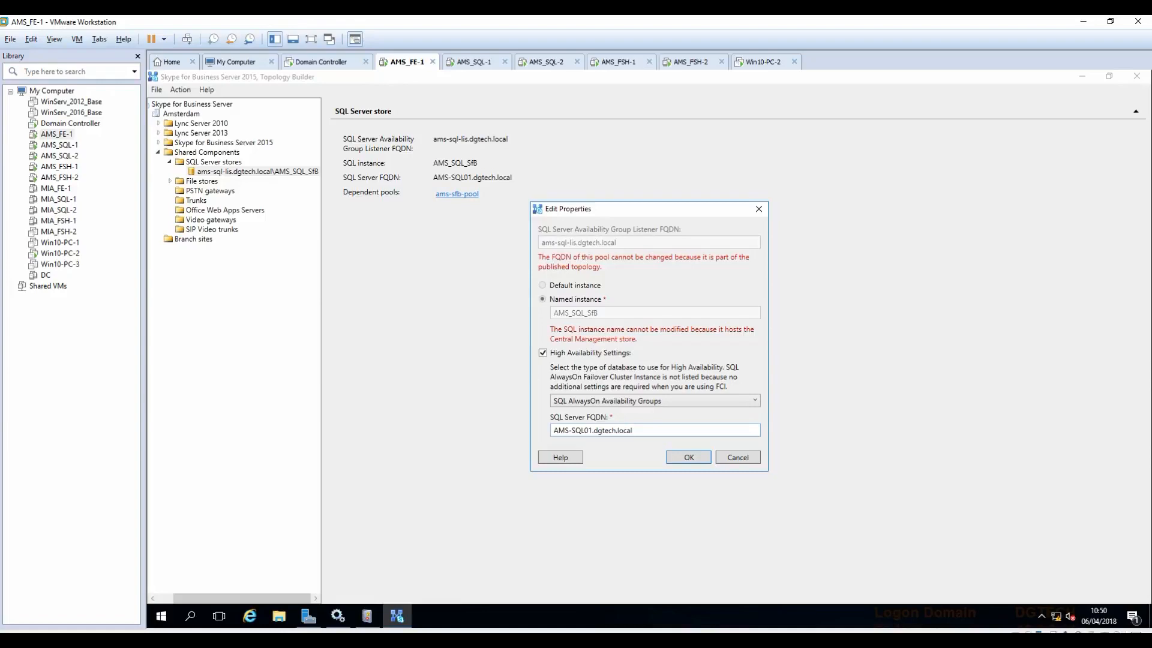
{"action": "double_click", "coordinate": [592, 431]}
{"action": "type", "text": "AMS-SQL02.dgtech.local"}
{"action": "left_click", "coordinate": [697, 460]}
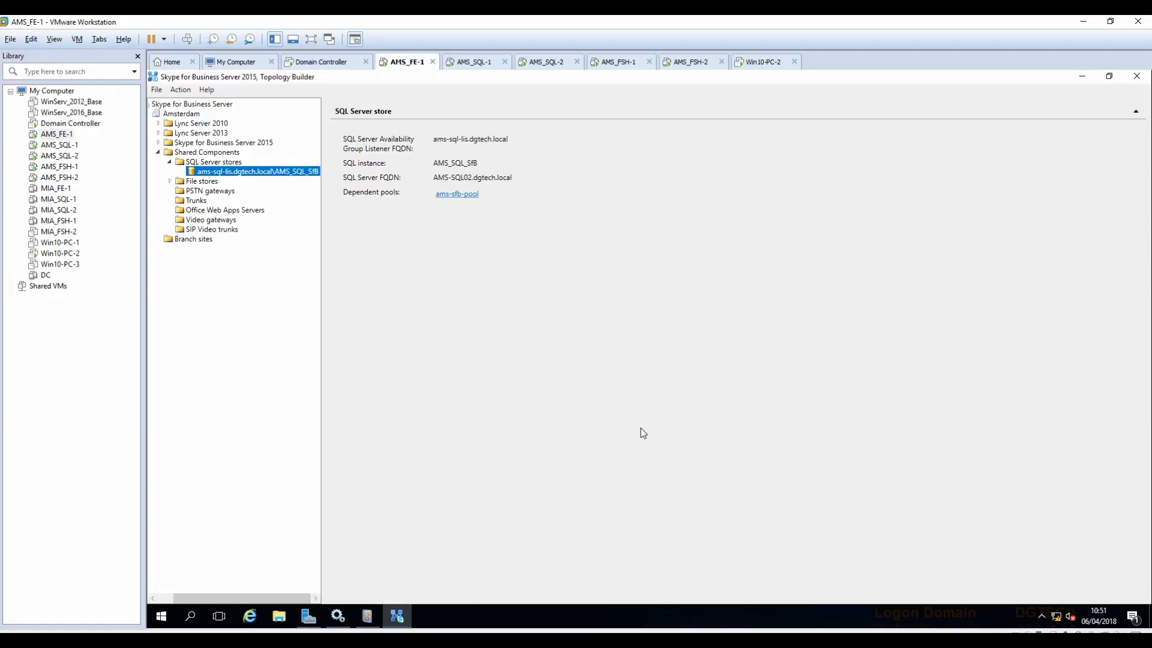
{"action": "left_click", "coordinate": [183, 106]}
{"action": "right_click", "coordinate": [184, 108]}
Step: Publish the updated topology to the deployment
{"action": "left_click", "coordinate": [231, 202]}
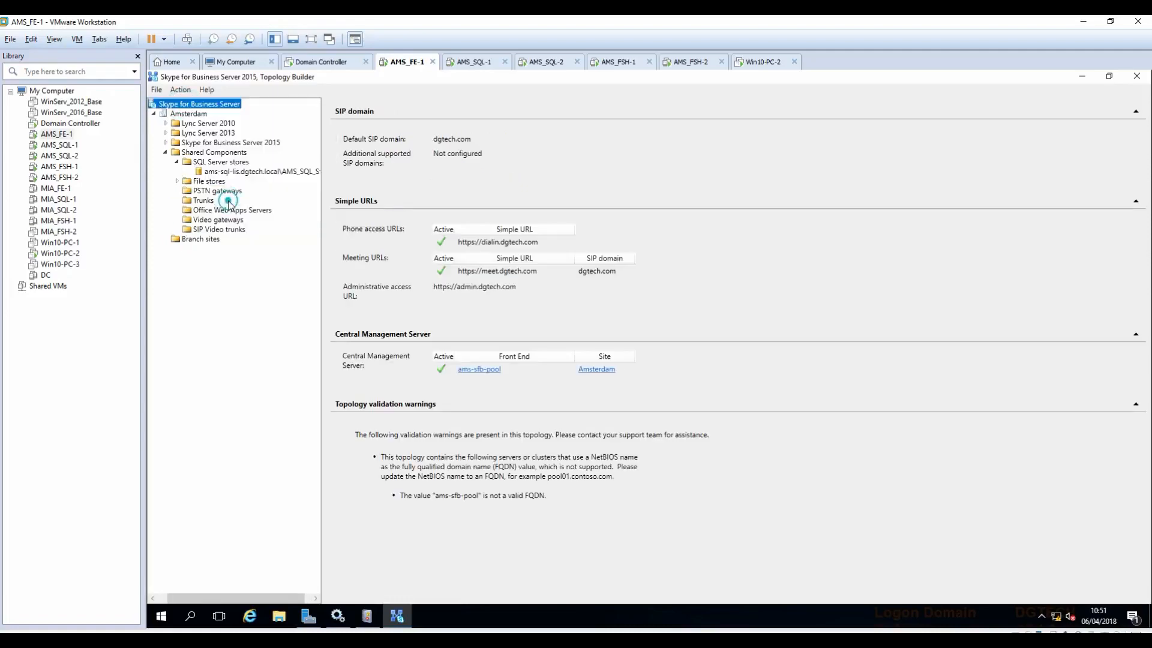
{"action": "left_click", "coordinate": [754, 461]}
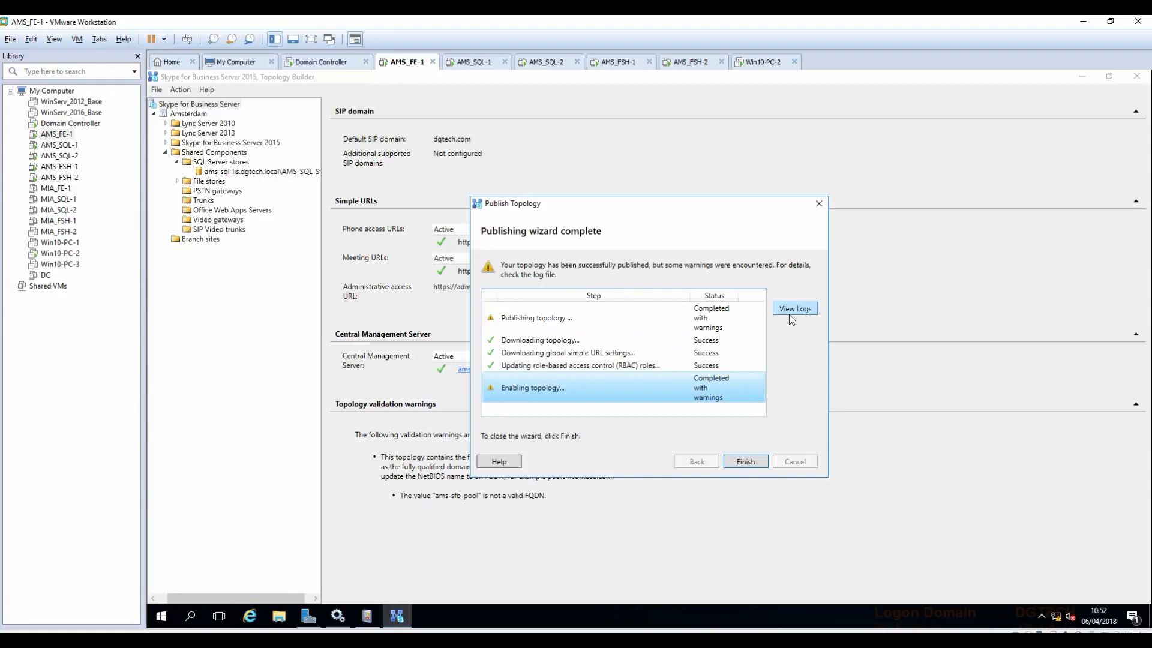
{"action": "left_click", "coordinate": [793, 310]}
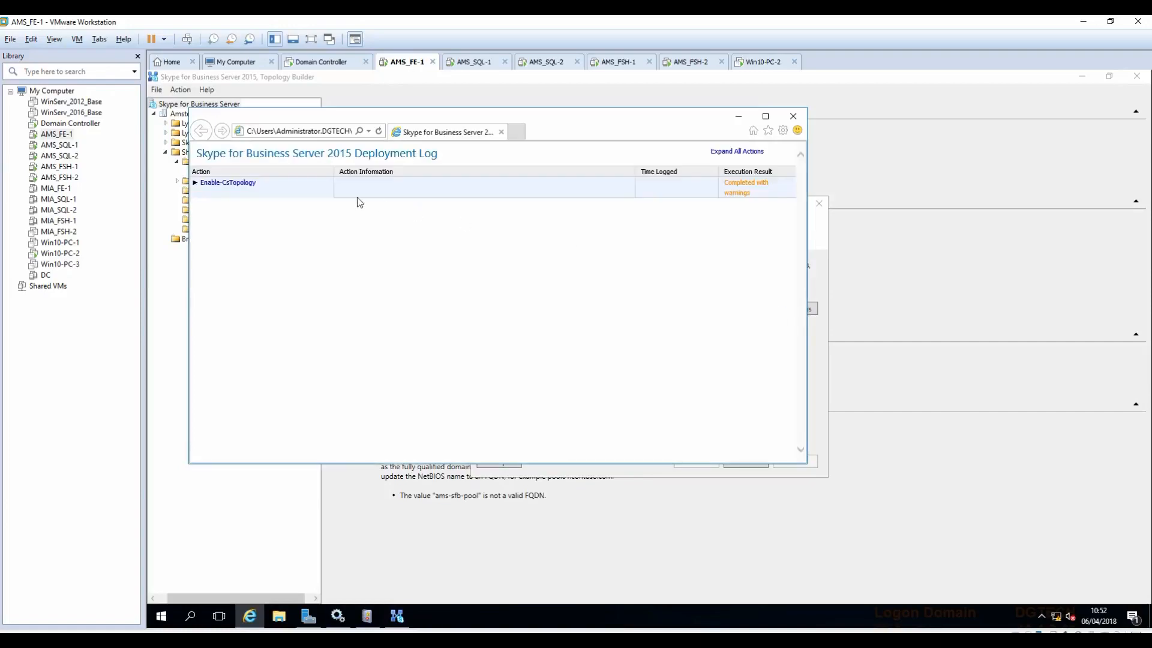
Step: Expand the deployment log down to the FileStore:dgtech.local share-permissions warning, then finish the wizard
{"action": "left_click", "coordinate": [195, 183]}
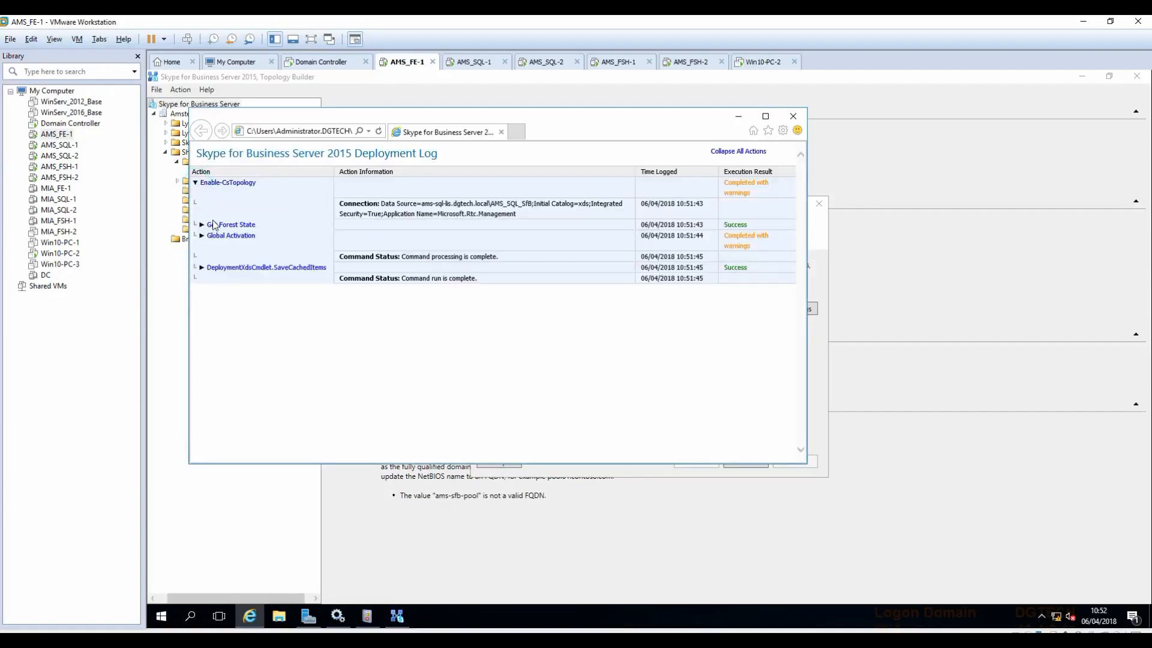
{"action": "left_click", "coordinate": [202, 235]}
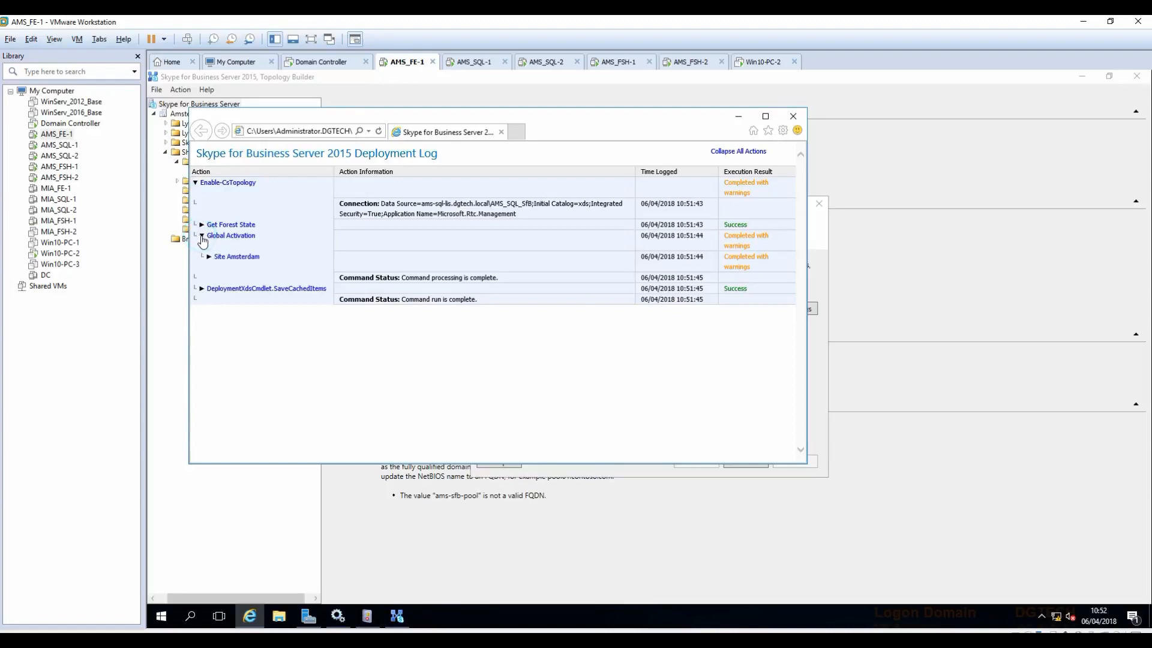
{"action": "left_click", "coordinate": [209, 256]}
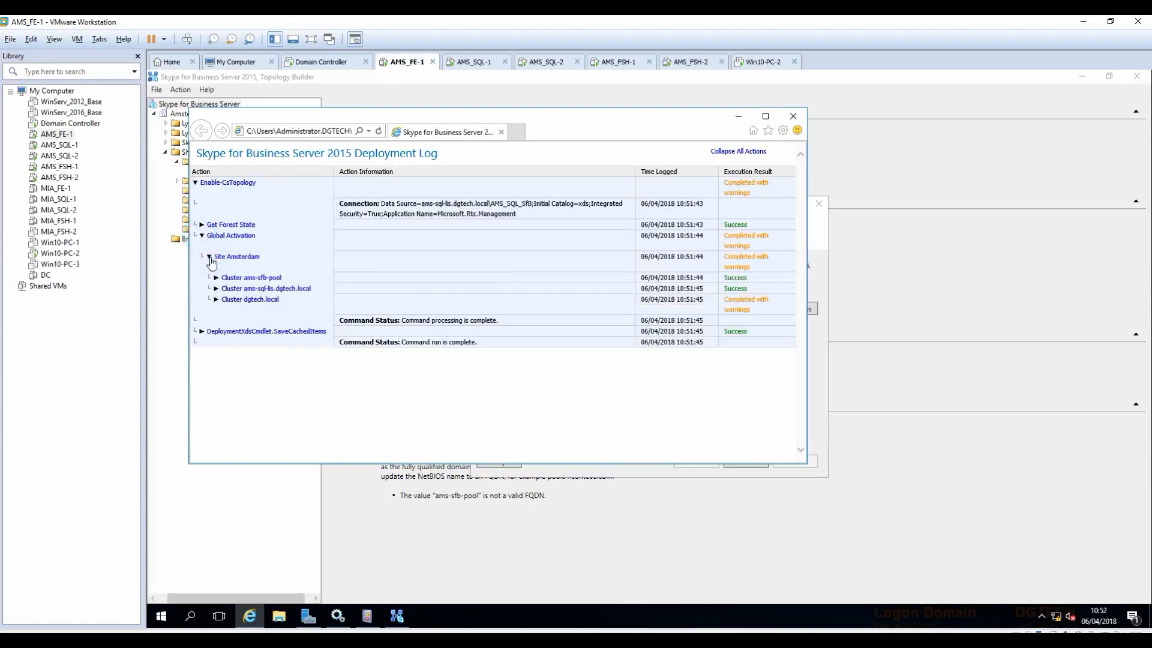
{"action": "left_click", "coordinate": [216, 300]}
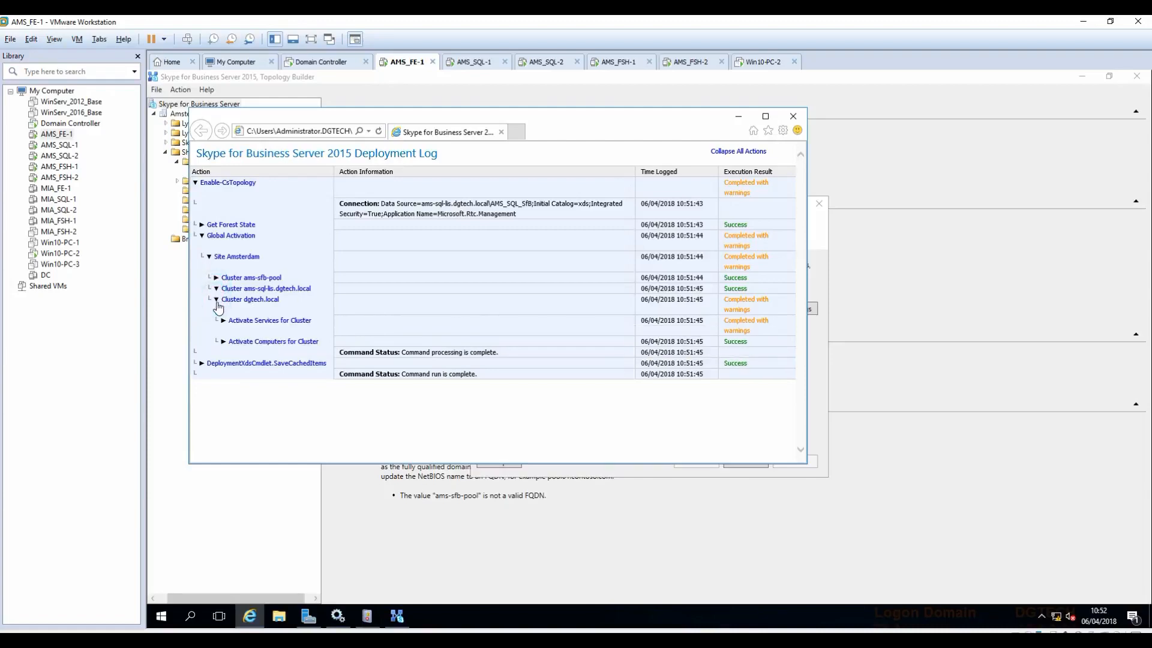
{"action": "left_click", "coordinate": [223, 322]}
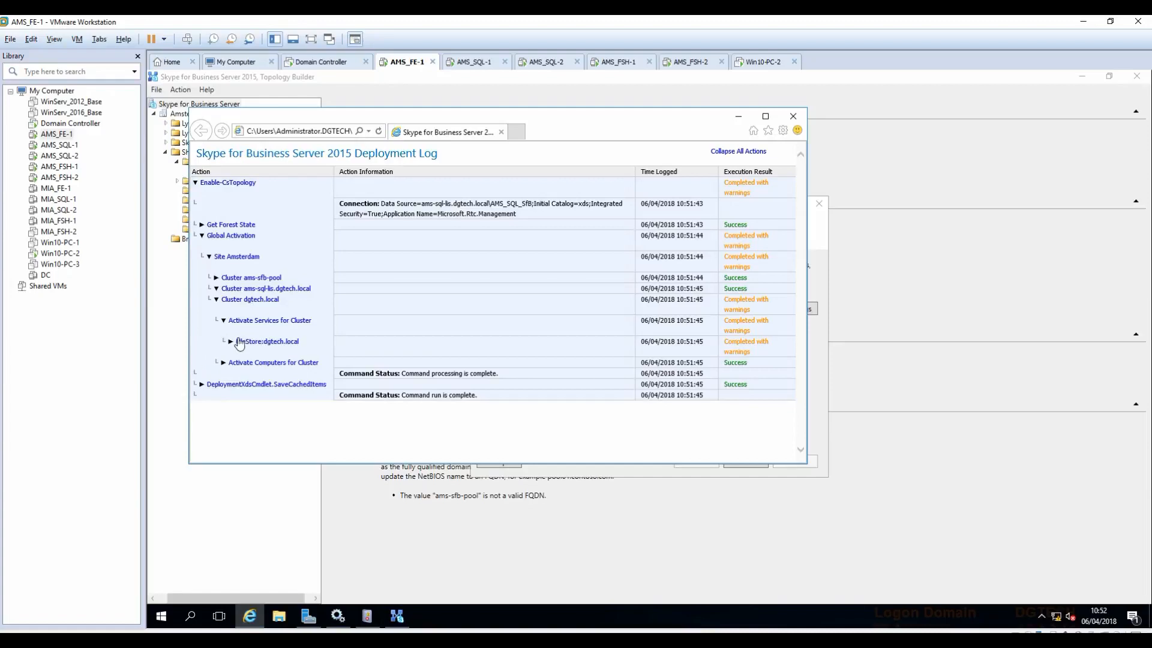
{"action": "left_click", "coordinate": [228, 341]}
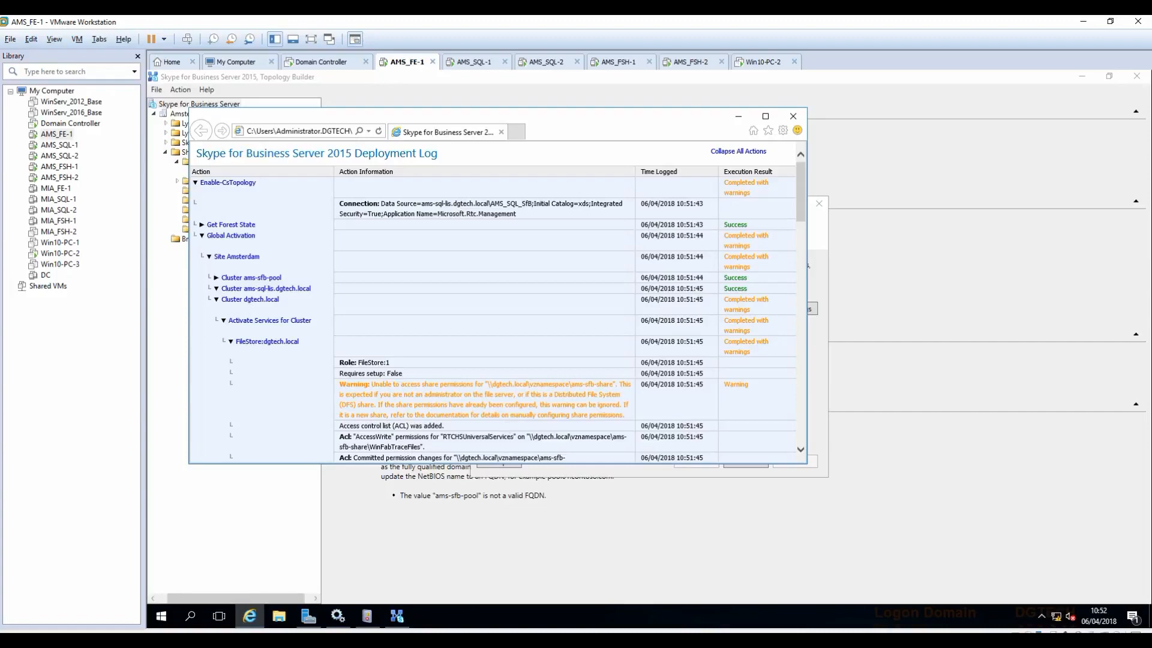
{"action": "left_click_drag", "start_coordinate": [487, 385], "coordinate": [537, 415]}
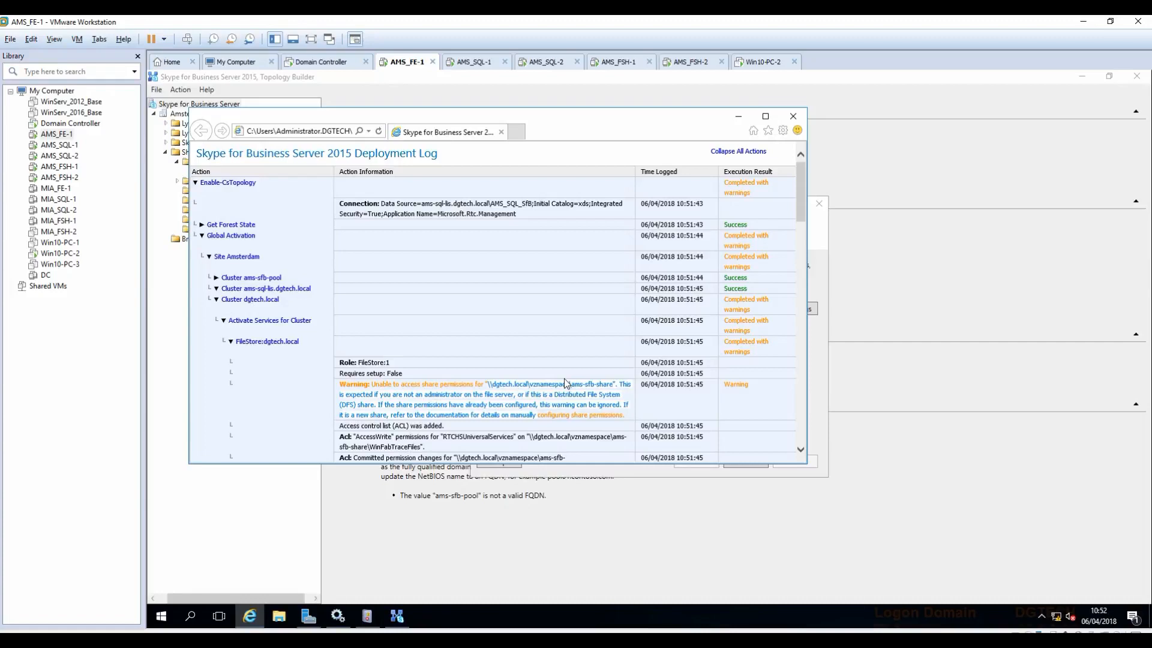
{"action": "scroll", "coordinate": [564, 378], "scroll_direction": "down", "scroll_amount": 10}
{"action": "scroll", "coordinate": [551, 382], "scroll_direction": "down", "scroll_amount": 5}
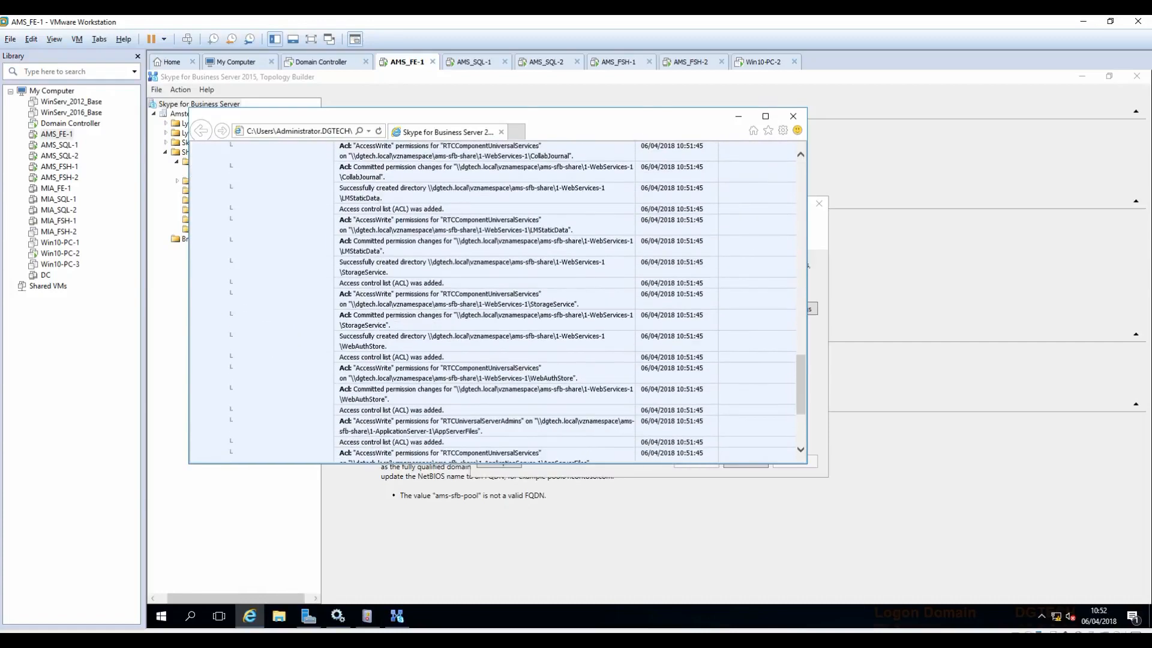
{"action": "left_click", "coordinate": [791, 119]}
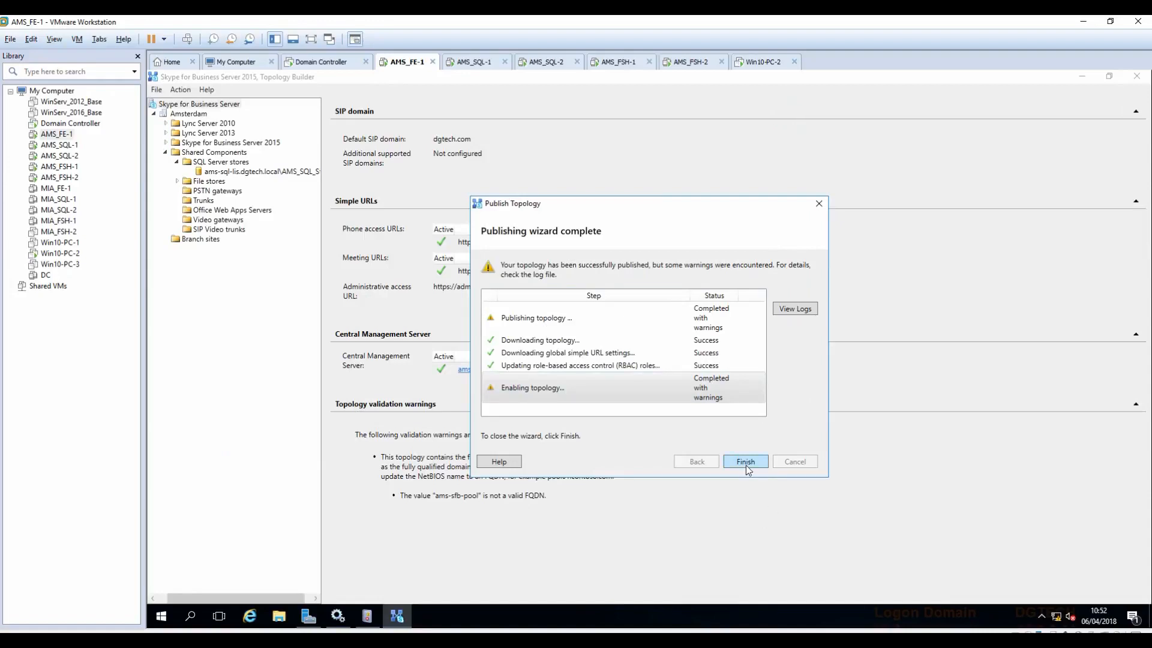
{"action": "left_click", "coordinate": [746, 465]}
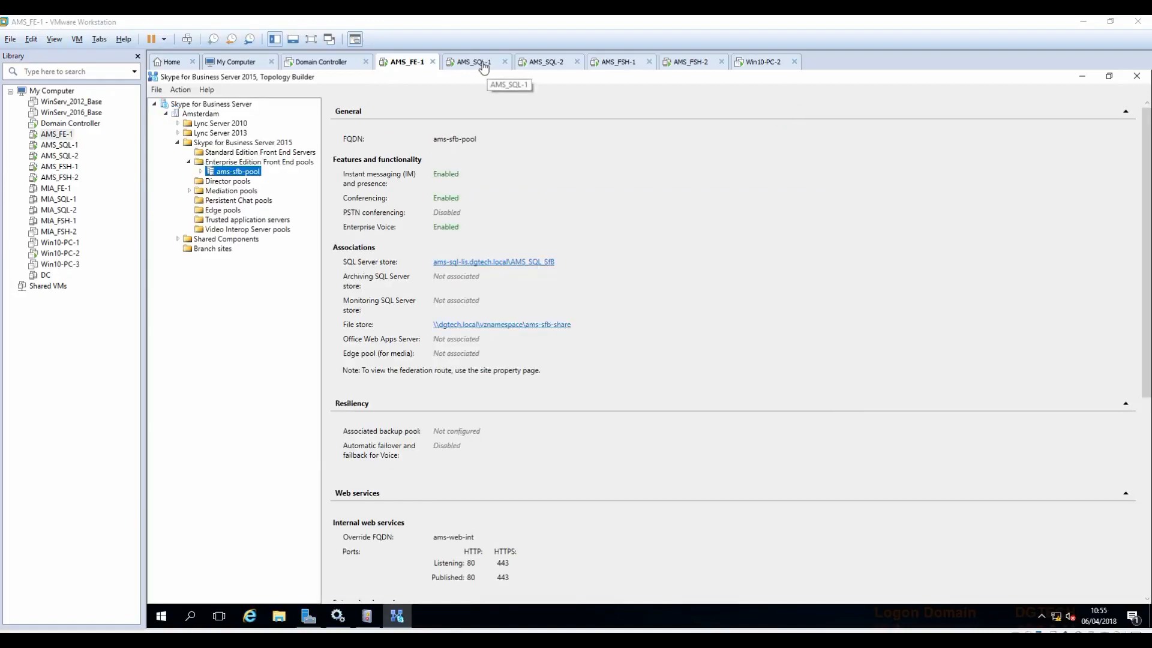
Step: On AMS_SQL-1, collapse AMS-SQL01's Databases and list its Security logins
{"action": "left_click", "coordinate": [486, 63]}
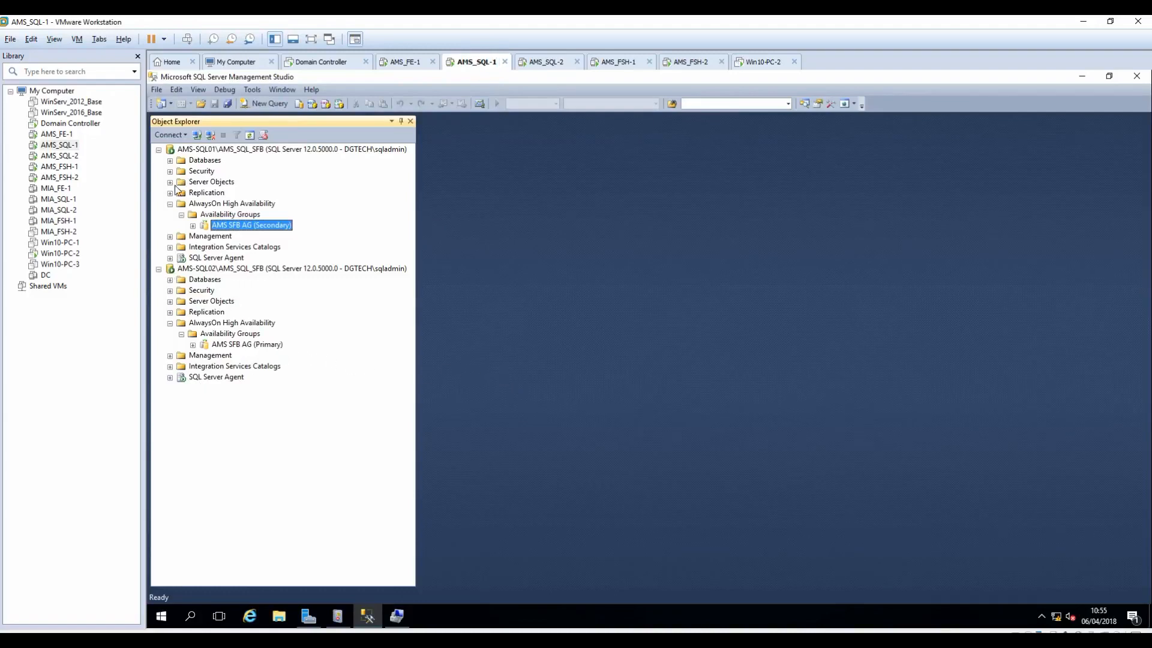
{"action": "left_click", "coordinate": [170, 280]}
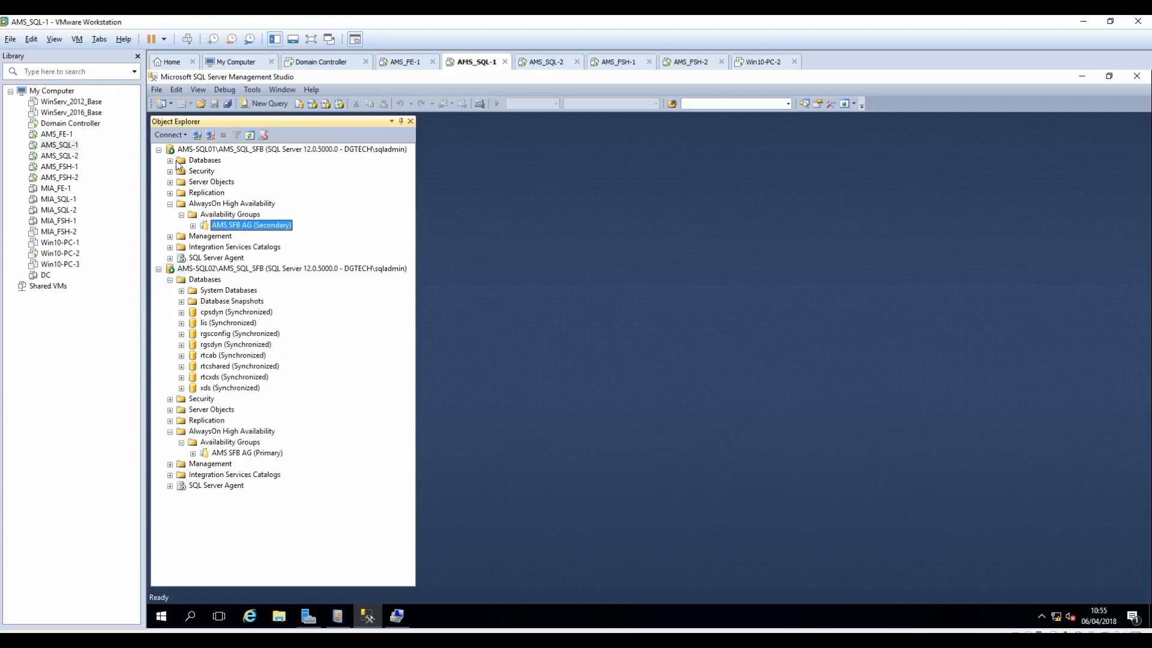
{"action": "left_click", "coordinate": [169, 160]}
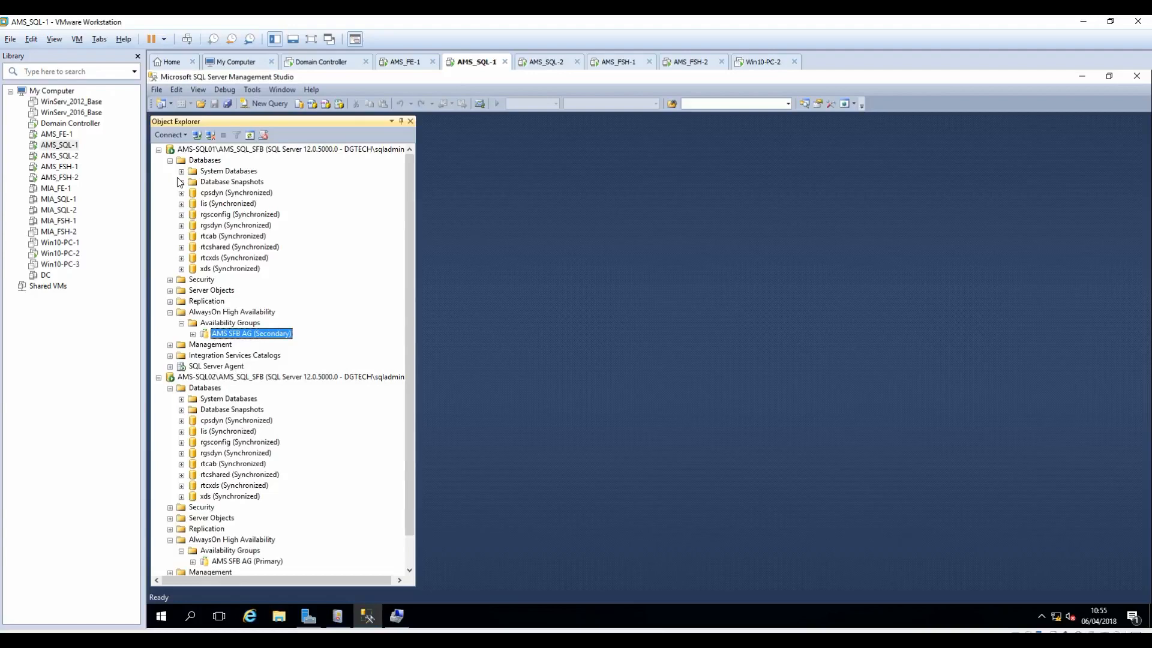
{"action": "left_click", "coordinate": [170, 160]}
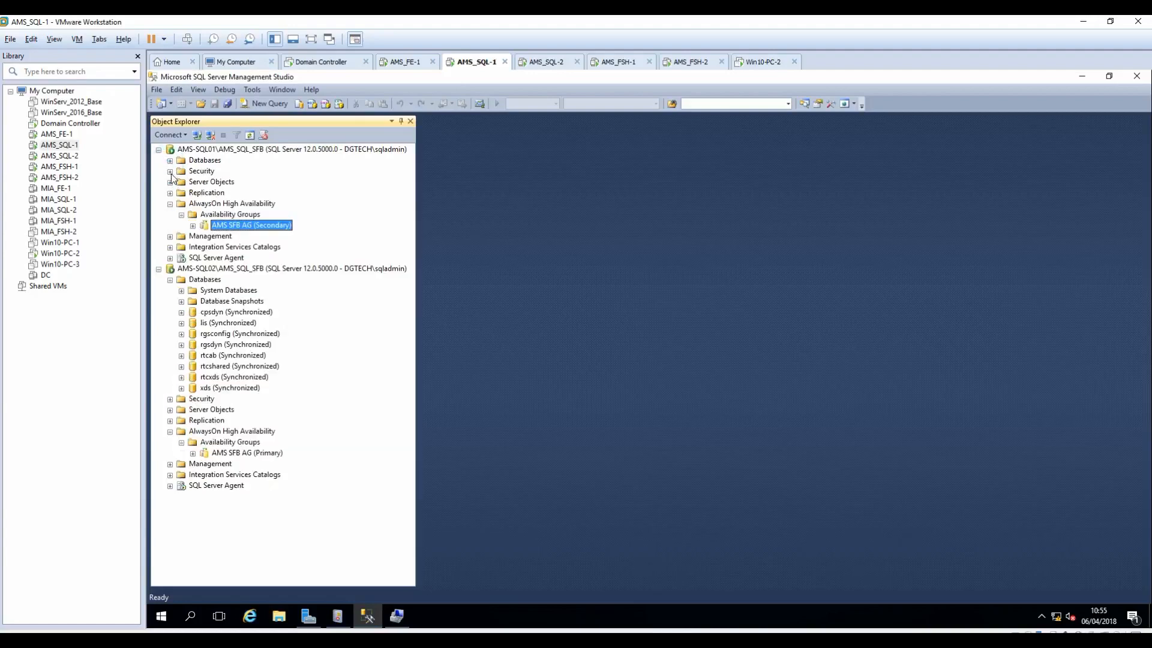
{"action": "left_click", "coordinate": [170, 171]}
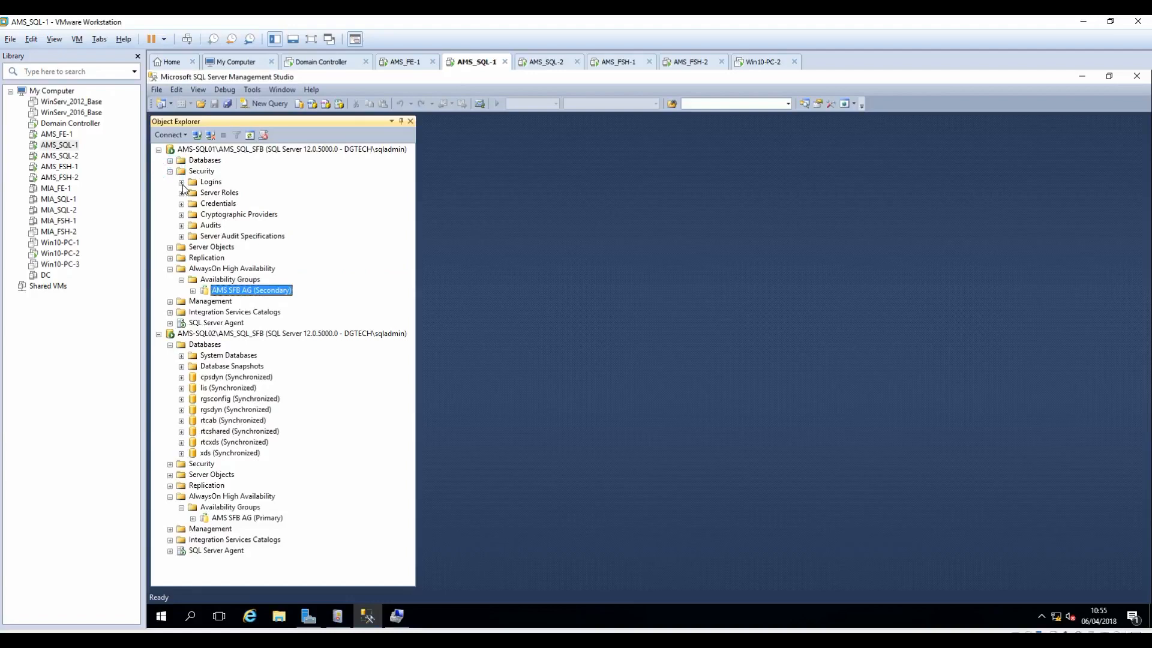
{"action": "left_click", "coordinate": [181, 183]}
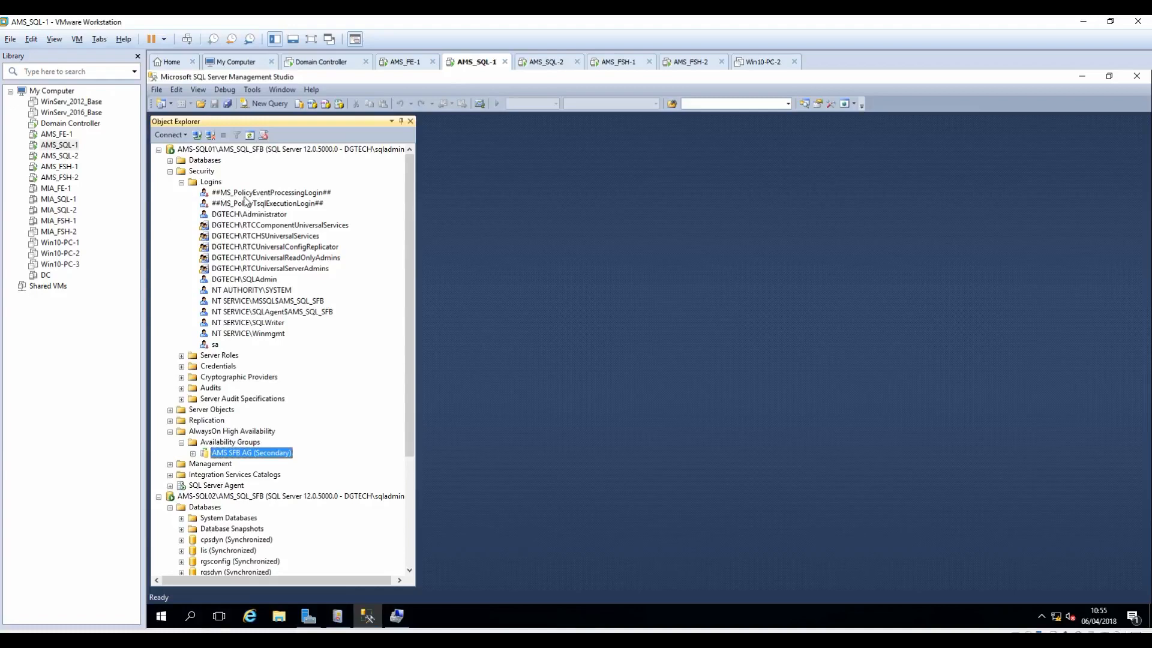
{"action": "left_click_drag", "start_coordinate": [411, 342], "coordinate": [413, 430]}
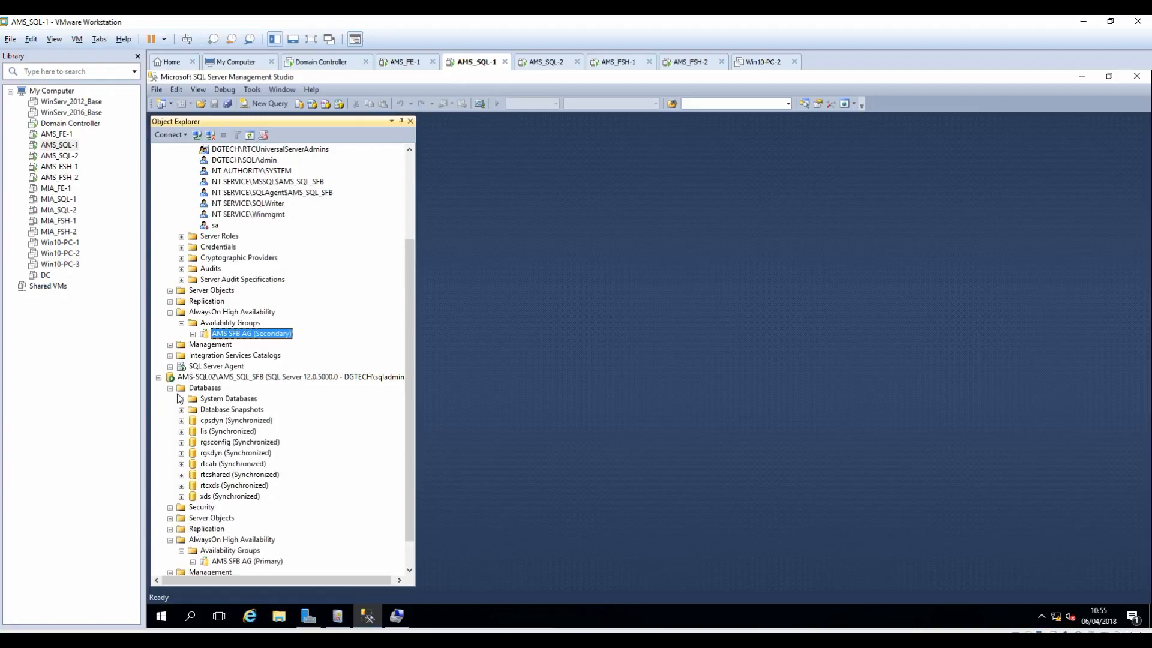
Step: Collapse AMS-SQL02's Databases and list its Security logins, then return to the notes
{"action": "left_click", "coordinate": [170, 388]}
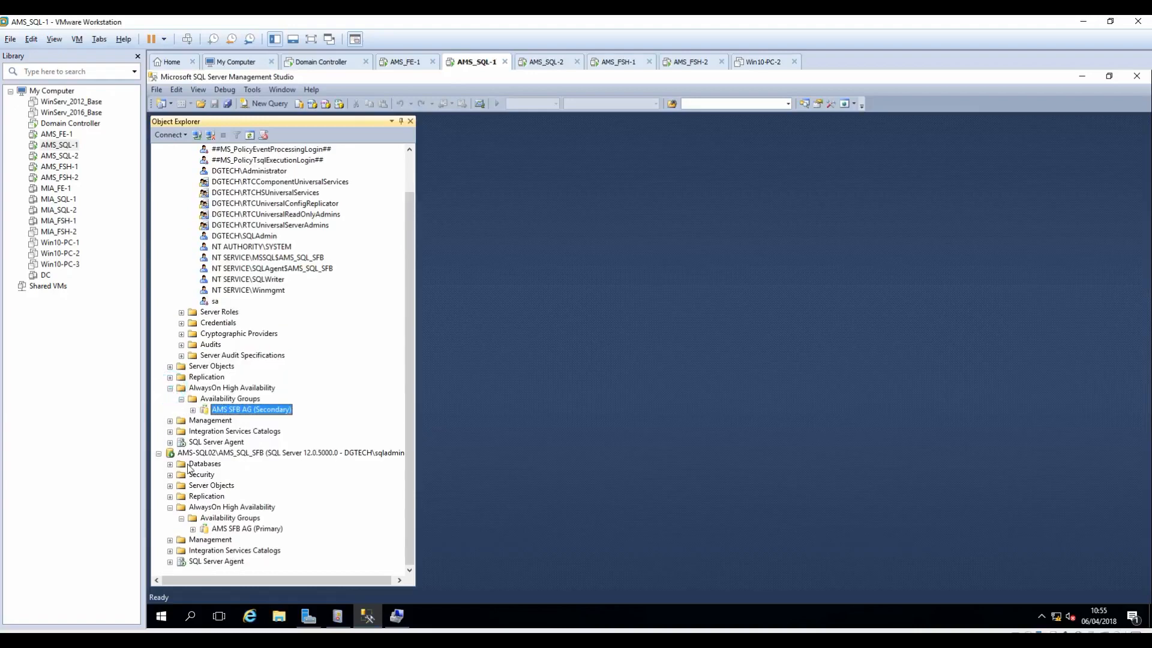
{"action": "left_click", "coordinate": [171, 475]}
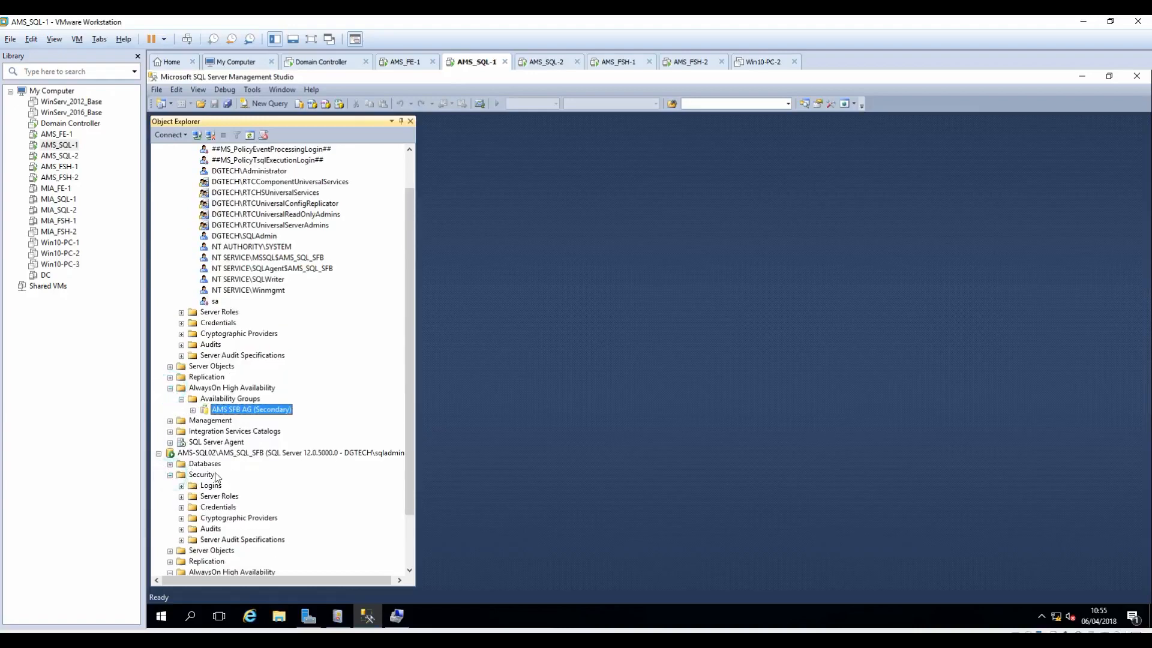
{"action": "left_click", "coordinate": [181, 485]}
{"action": "left_click_drag", "start_coordinate": [412, 346], "coordinate": [412, 380]}
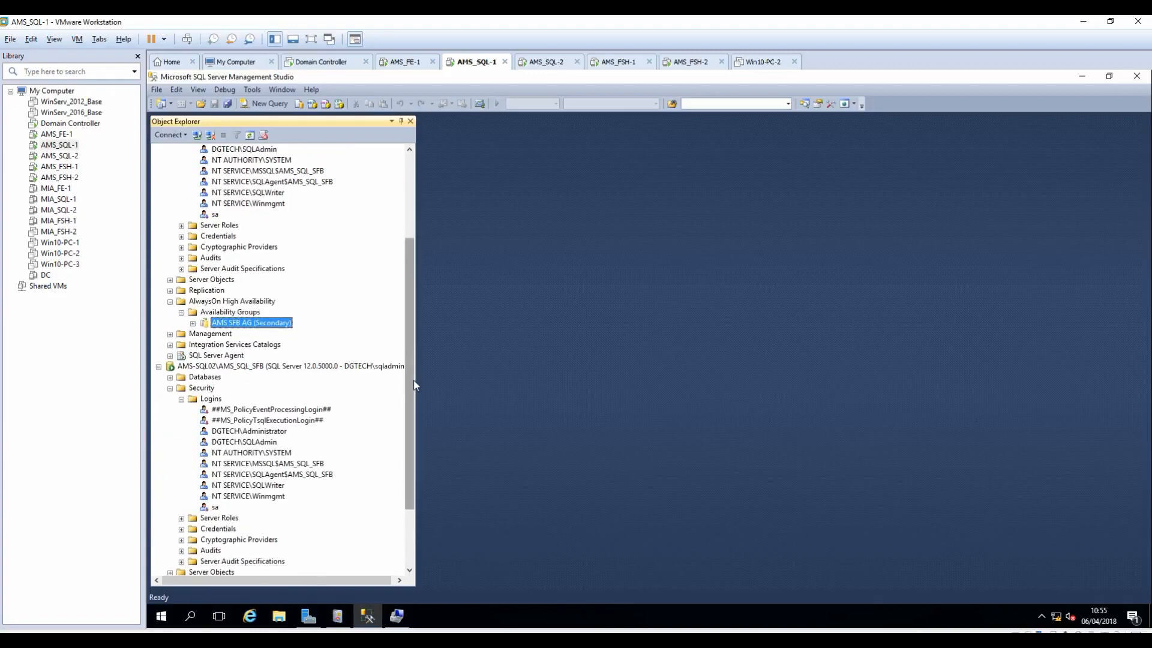
{"action": "scroll", "coordinate": [409, 383], "scroll_direction": "up", "scroll_amount": 4}
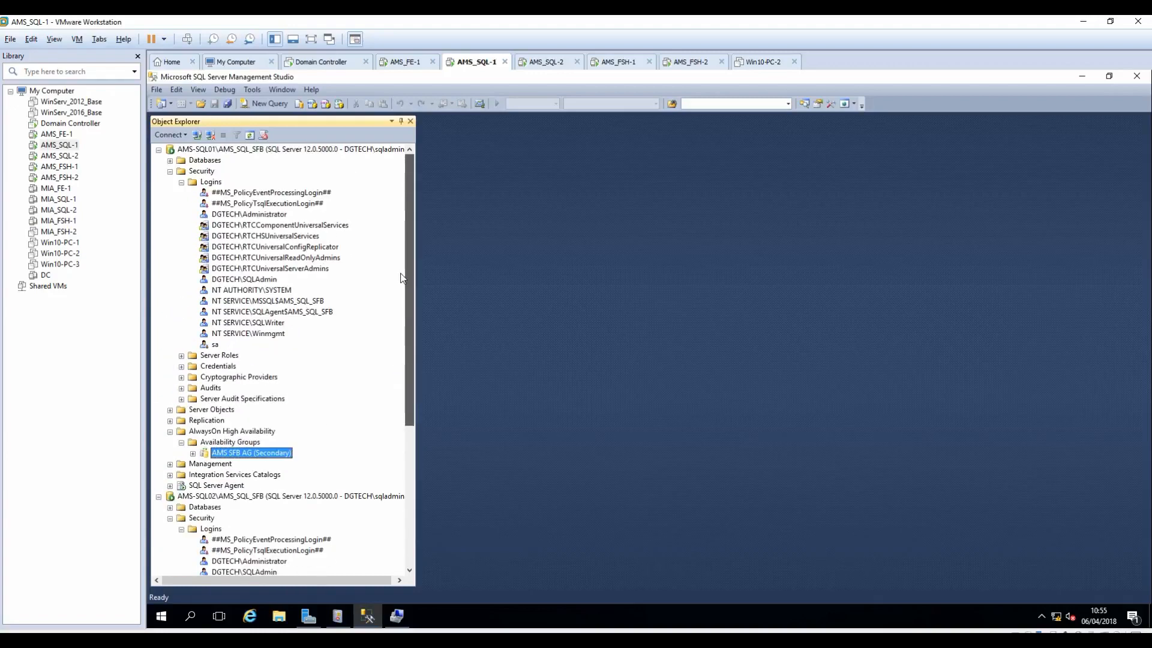
{"action": "scroll", "coordinate": [402, 396], "scroll_direction": "down", "scroll_amount": 5}
{"action": "scroll", "coordinate": [396, 413], "scroll_direction": "down", "scroll_amount": 2}
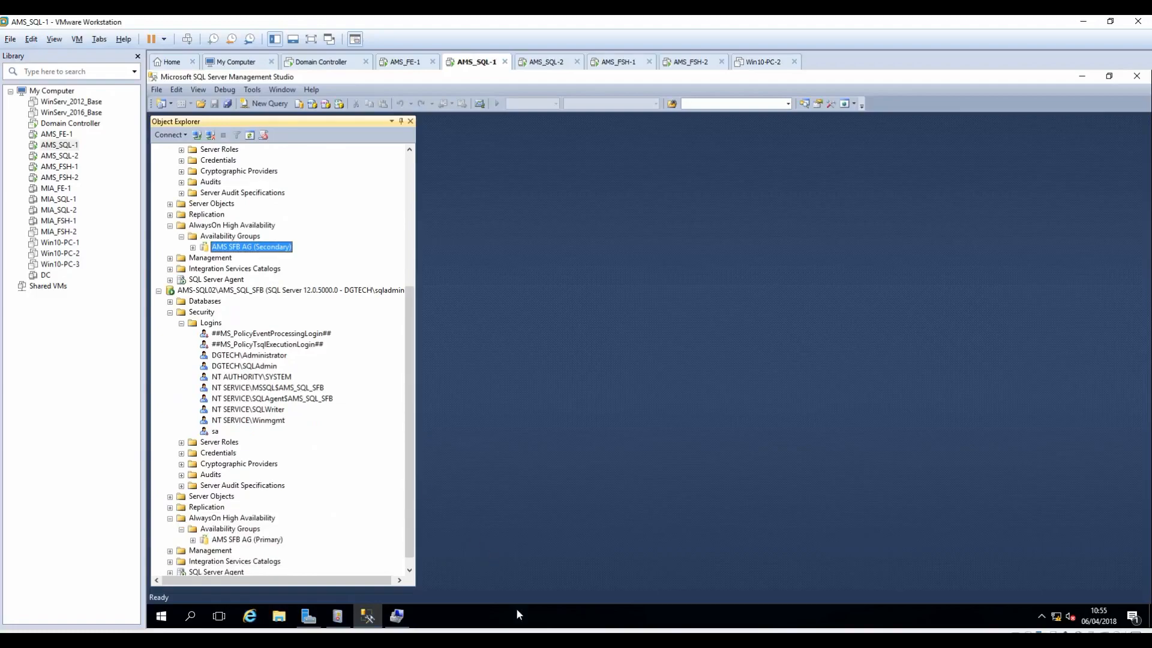
{"action": "key", "text": "alt+Tab"}
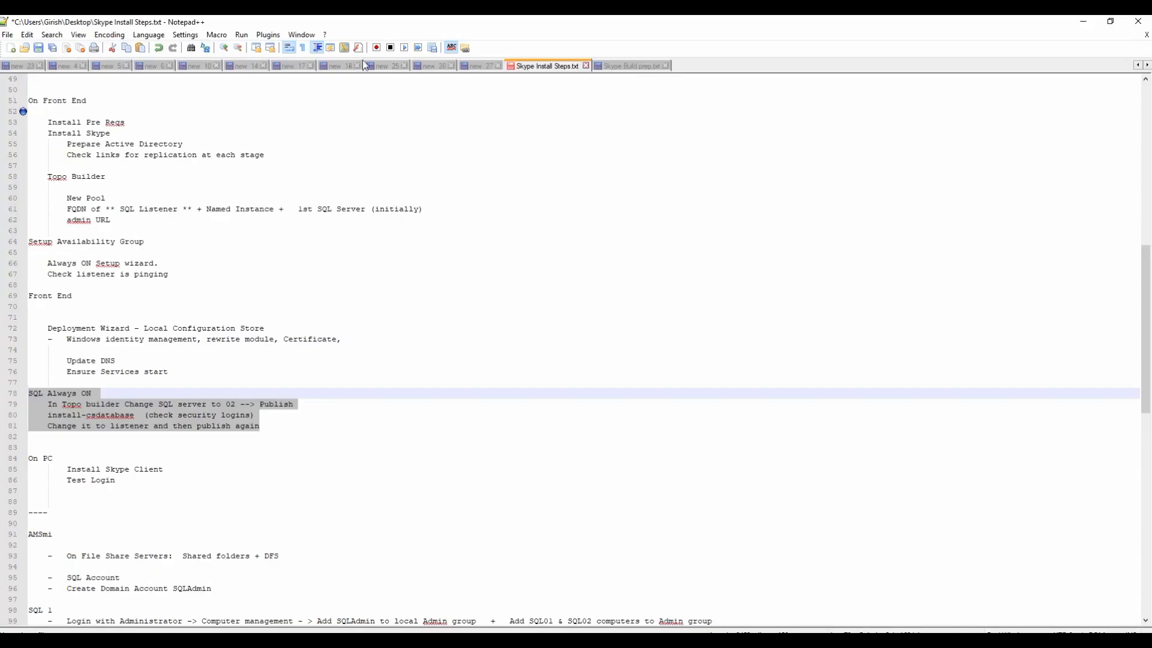
Step: Open Skype Build prep.txt, start the Management Shell, and copy line 71's Install-CsDatabase -Update command
{"action": "left_click", "coordinate": [610, 63]}
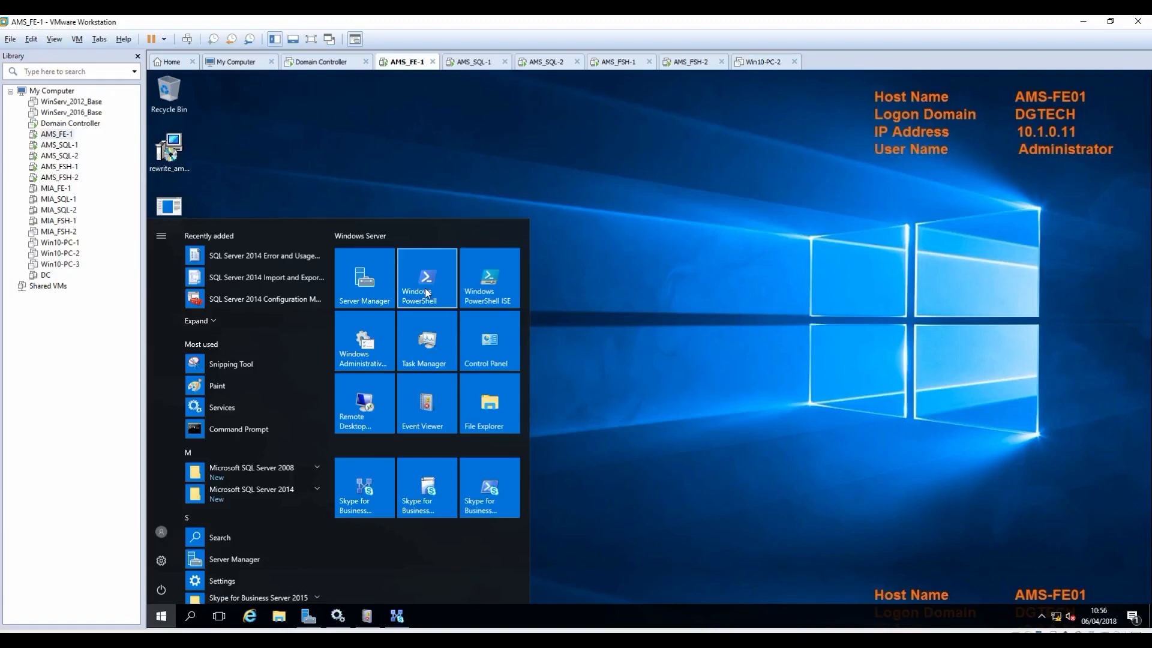
{"action": "left_click", "coordinate": [477, 492]}
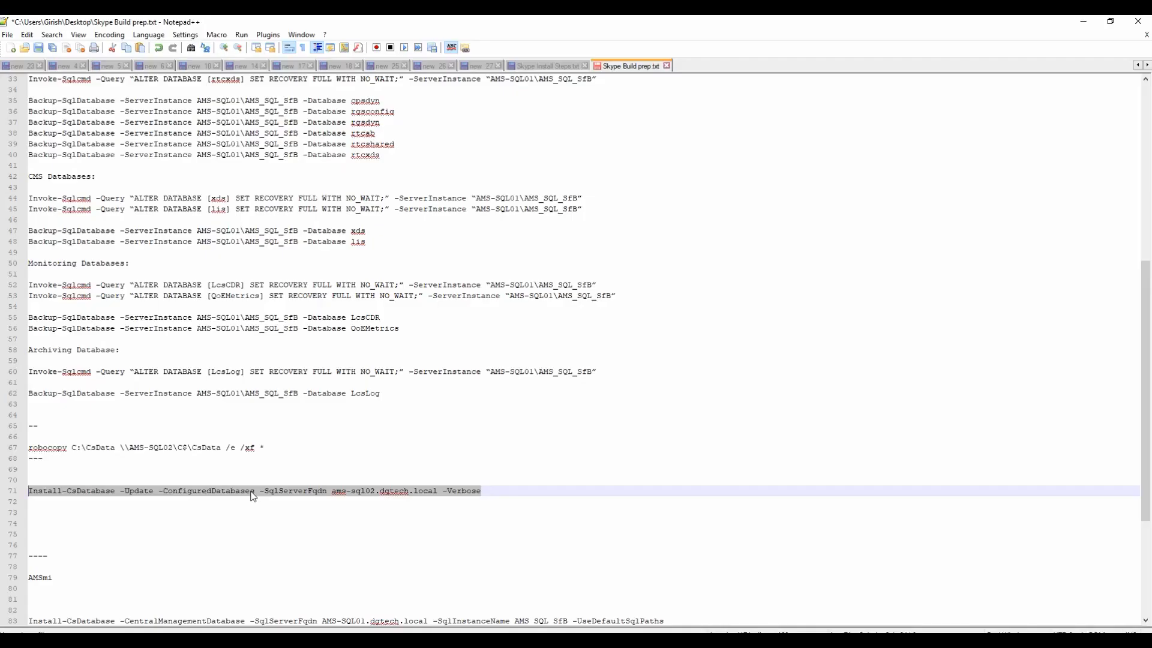
{"action": "right_click", "coordinate": [242, 495]}
{"action": "left_click", "coordinate": [292, 289]}
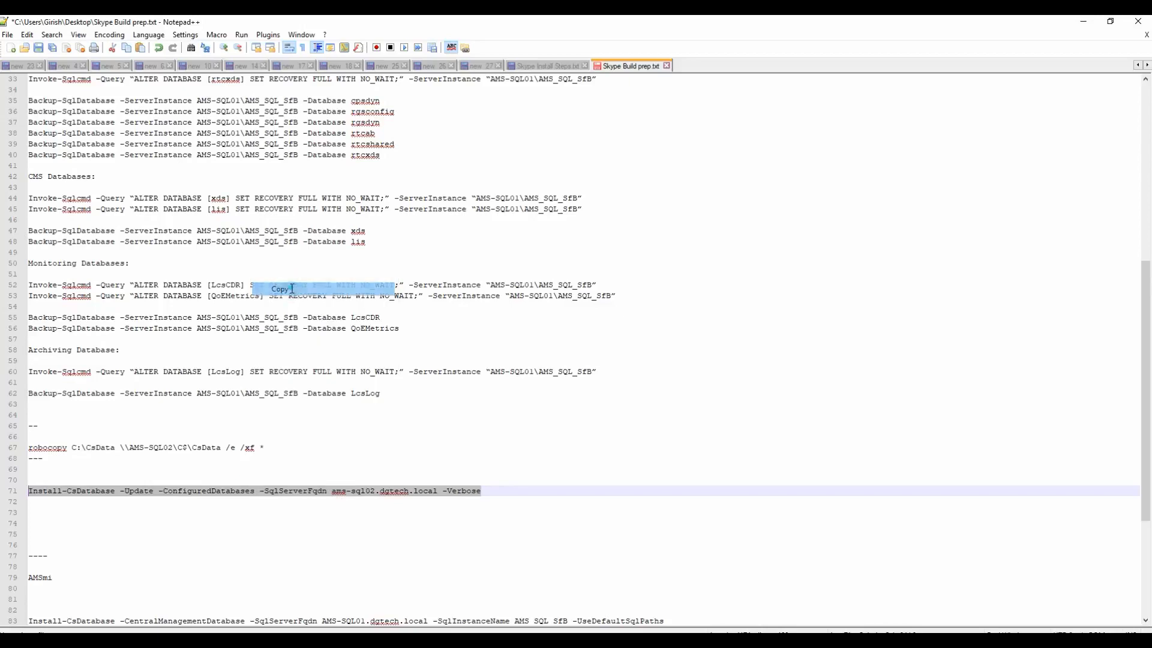
Step: Run Install-CsDatabase -Update against ams-sql02.dgtech.local, then against the ams-sql-lis.dgtech.local listener
{"action": "left_click", "coordinate": [1084, 22]}
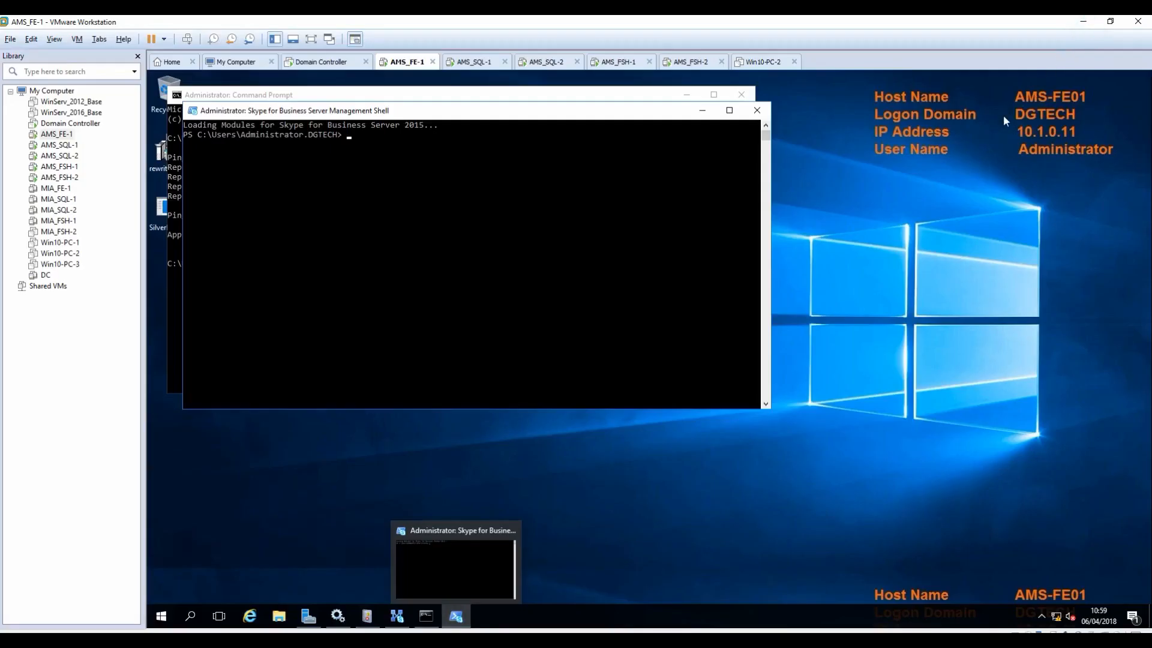
{"action": "left_click_drag", "start_coordinate": [542, 114], "coordinate": [780, 209]}
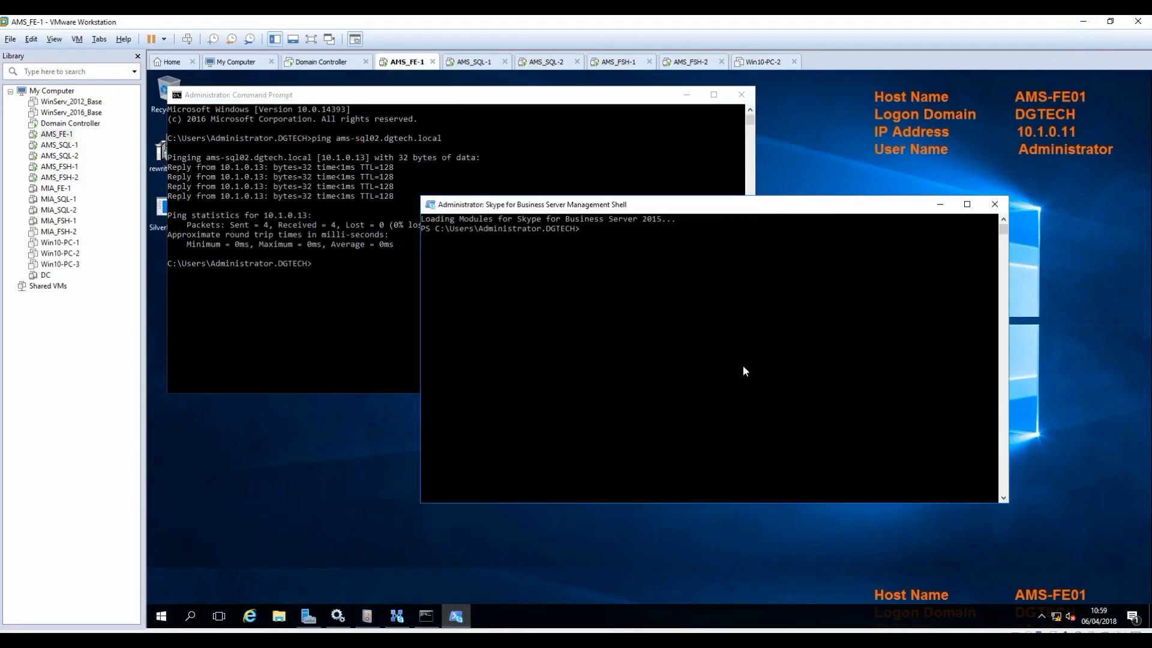
{"action": "right_click", "coordinate": [667, 291]}
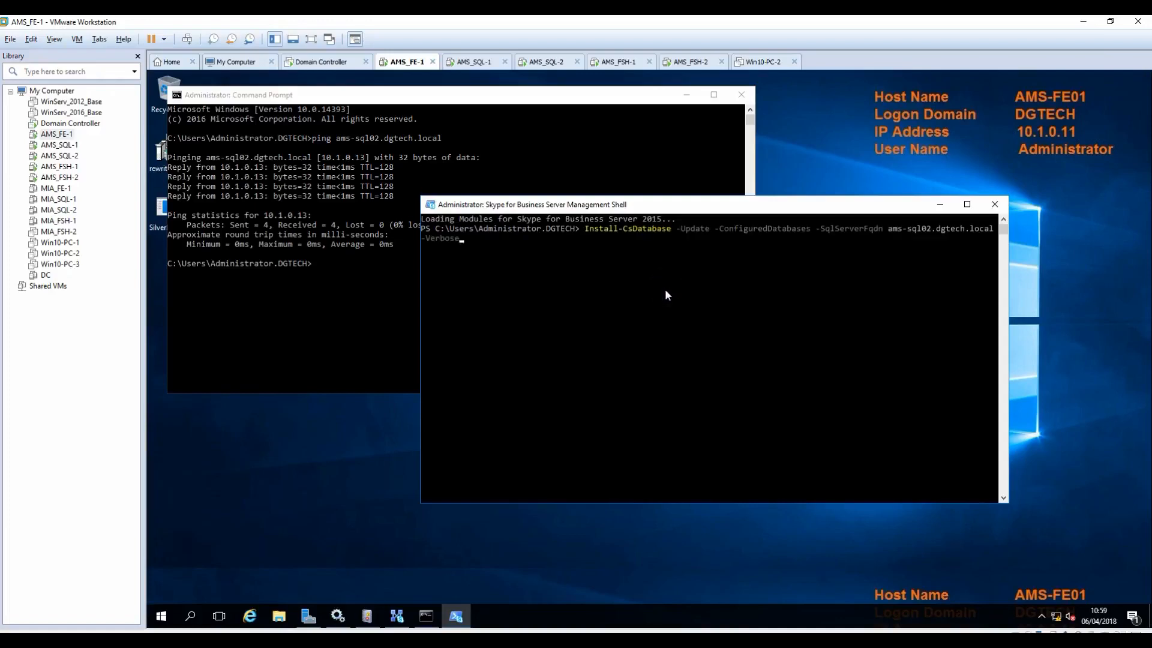
{"action": "key", "text": "Return"}
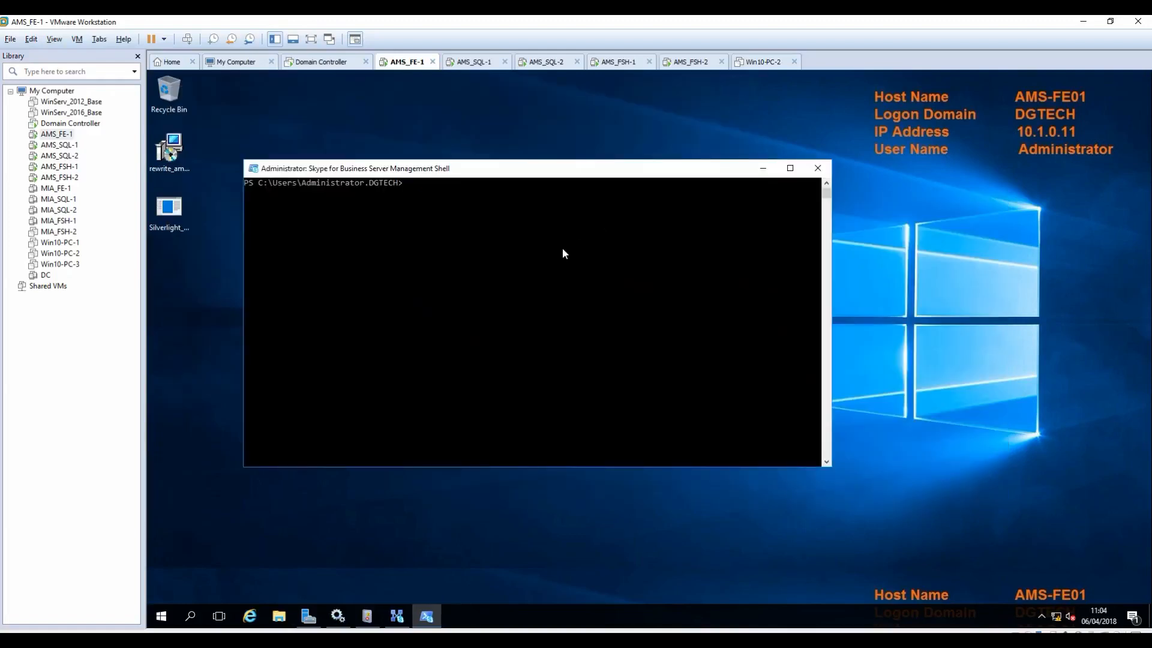
{"action": "right_click", "coordinate": [513, 231]}
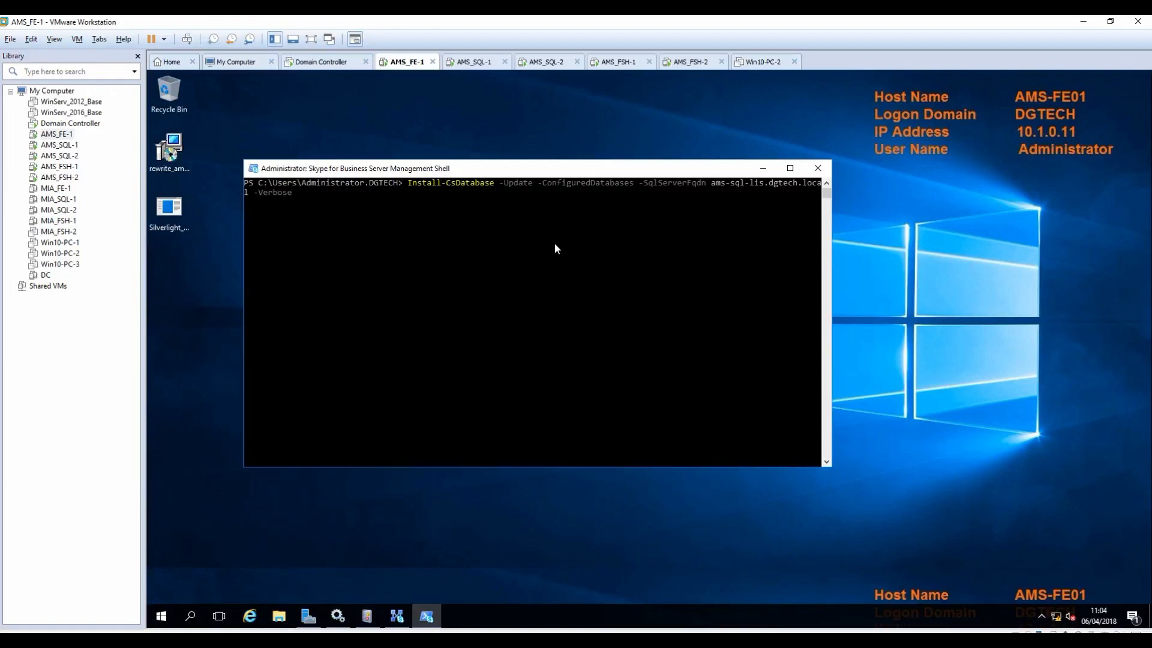
{"action": "key", "text": "Return"}
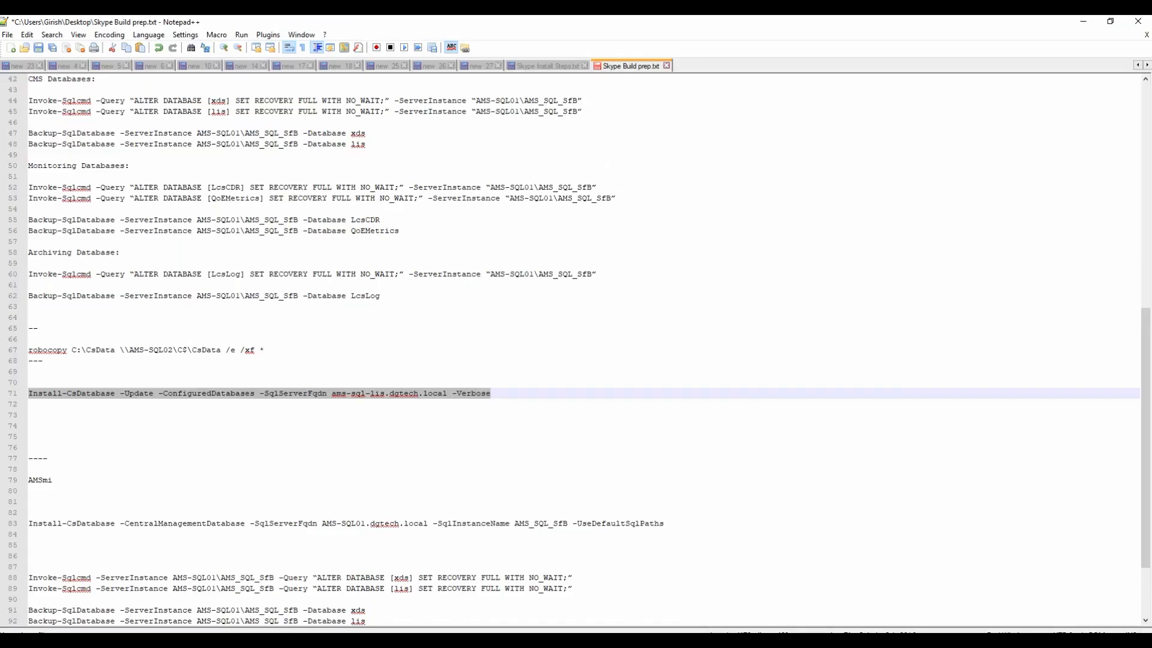
Step: Highlight ams-sql-lis.dgtech.local on line 71, then view the completed Install-CsDatabase output in the shell
{"action": "left_click", "coordinate": [504, 393]}
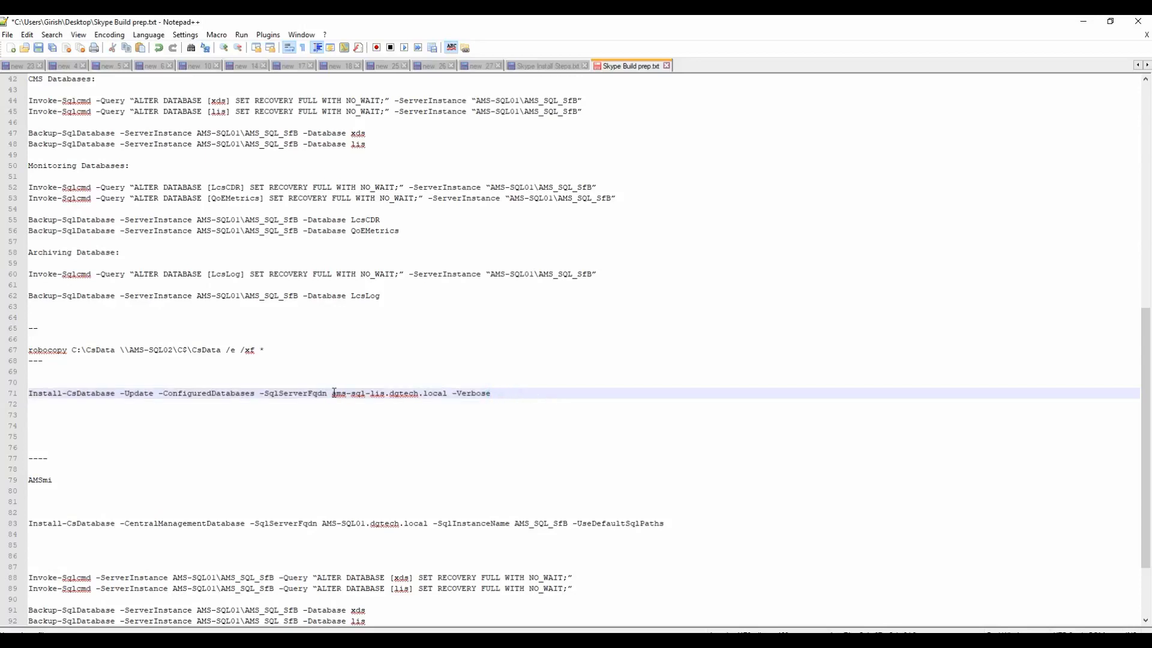
{"action": "left_click_drag", "start_coordinate": [332, 393], "coordinate": [448, 393]}
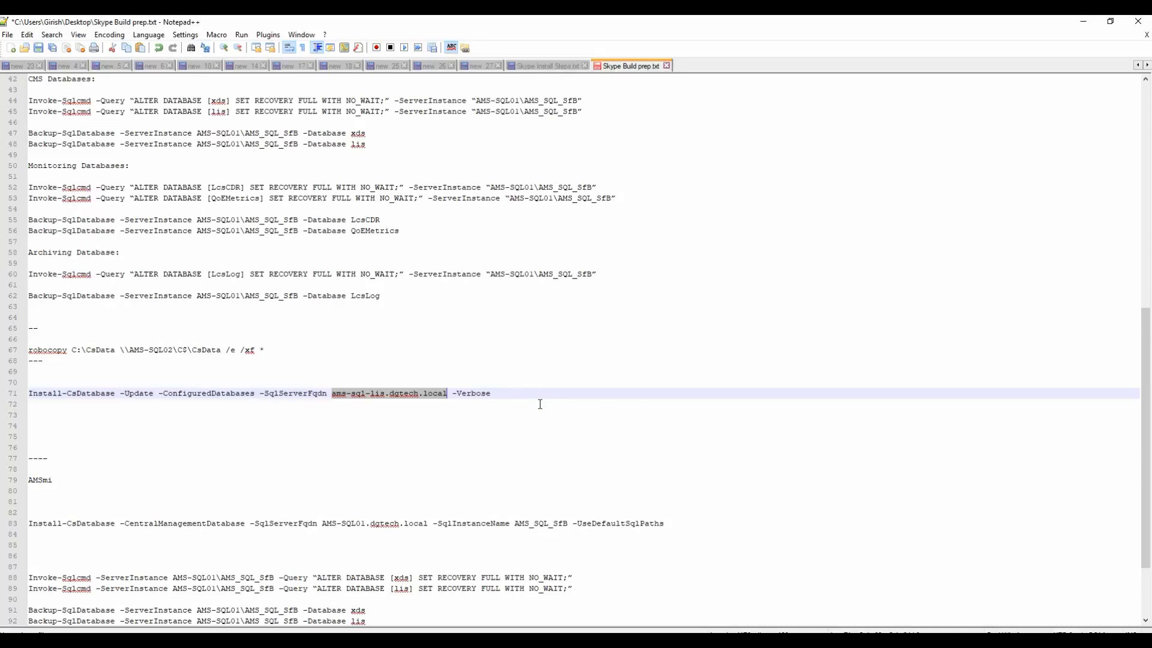
{"action": "left_click", "coordinate": [1082, 27]}
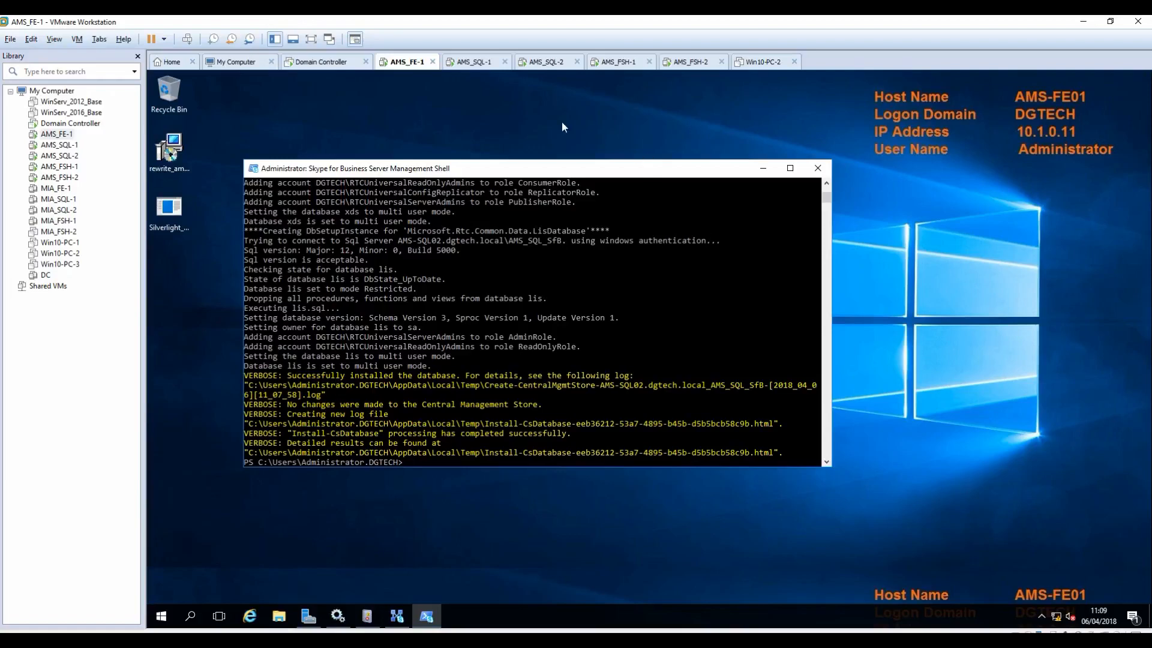
Step: Refresh AMS-SQL02's Logins on AMS_SQL-1 to show the new DGTECH RTC logins, then return to AMS_FE-1
{"action": "left_click", "coordinate": [547, 62]}
{"action": "left_click", "coordinate": [477, 61]}
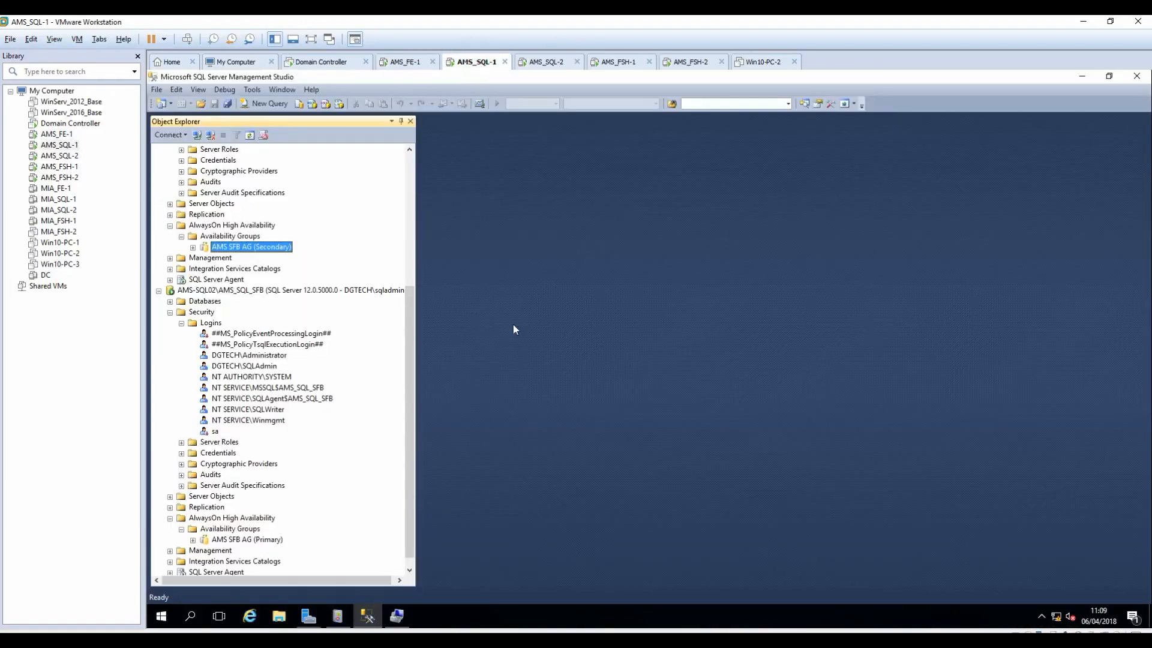
{"action": "left_click", "coordinate": [209, 324]}
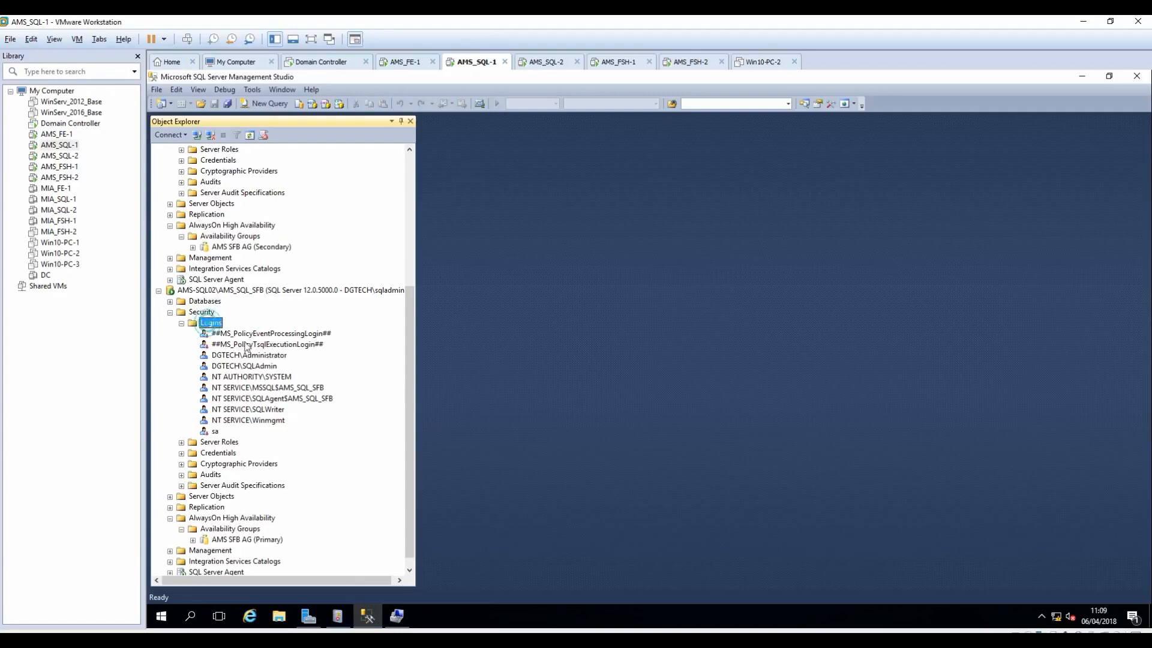
{"action": "left_click", "coordinate": [249, 134]}
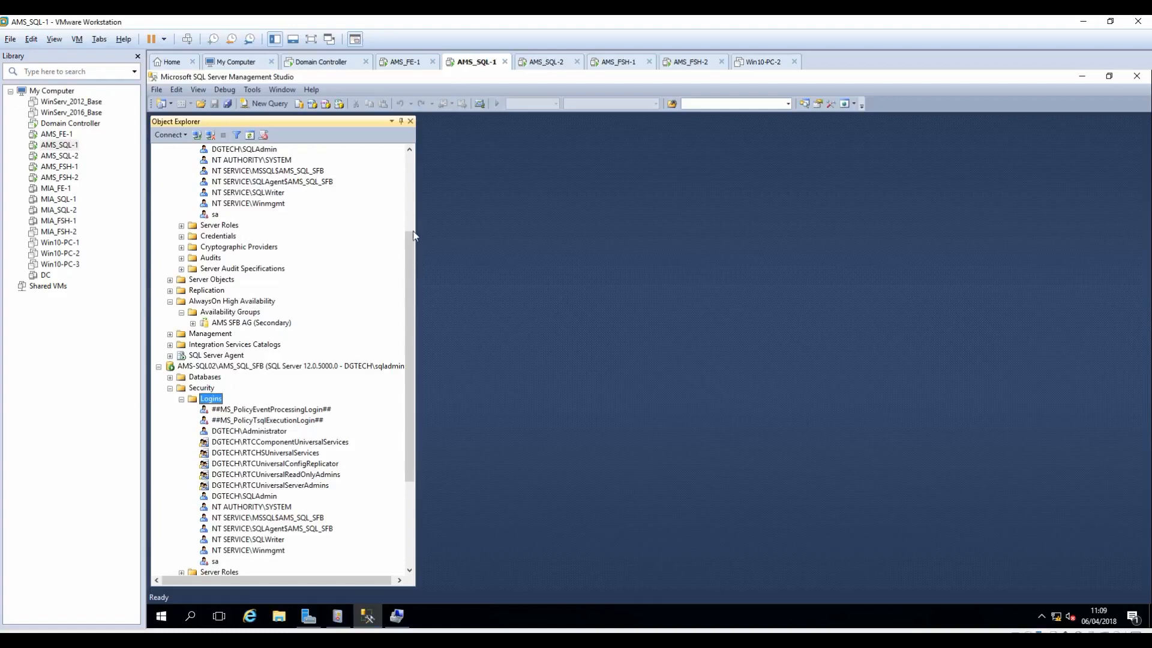
{"action": "left_click", "coordinate": [406, 66]}
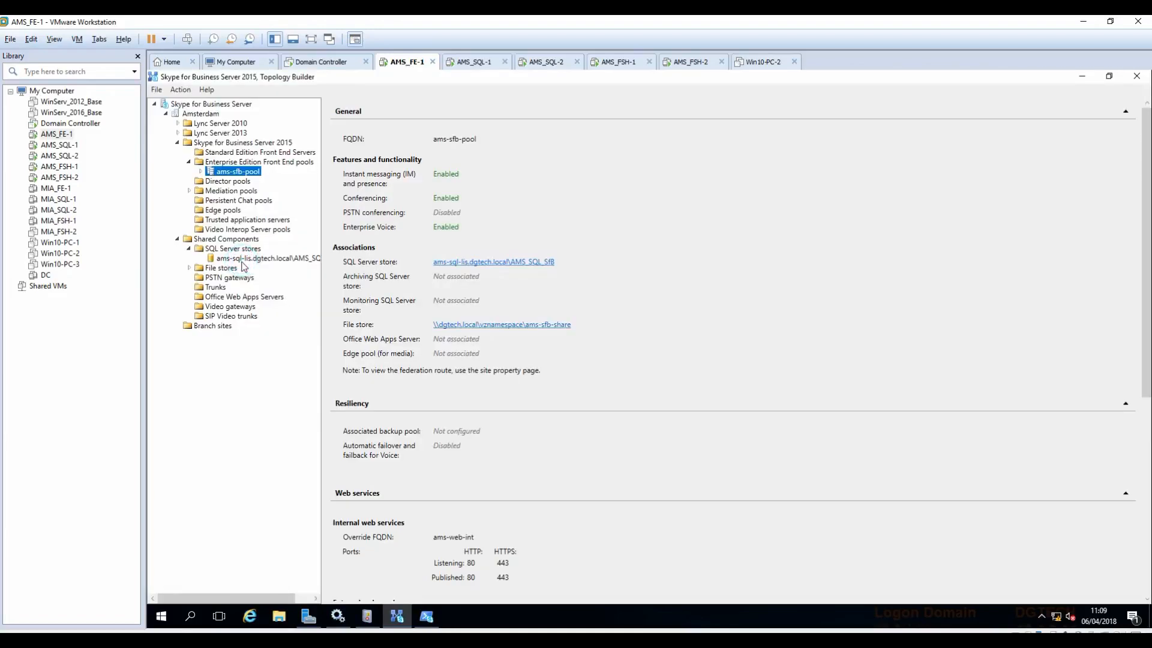
Step: Open the SQL Server store's Edit Properties in Topology Builder and select its FQDN value
{"action": "left_click", "coordinate": [238, 258]}
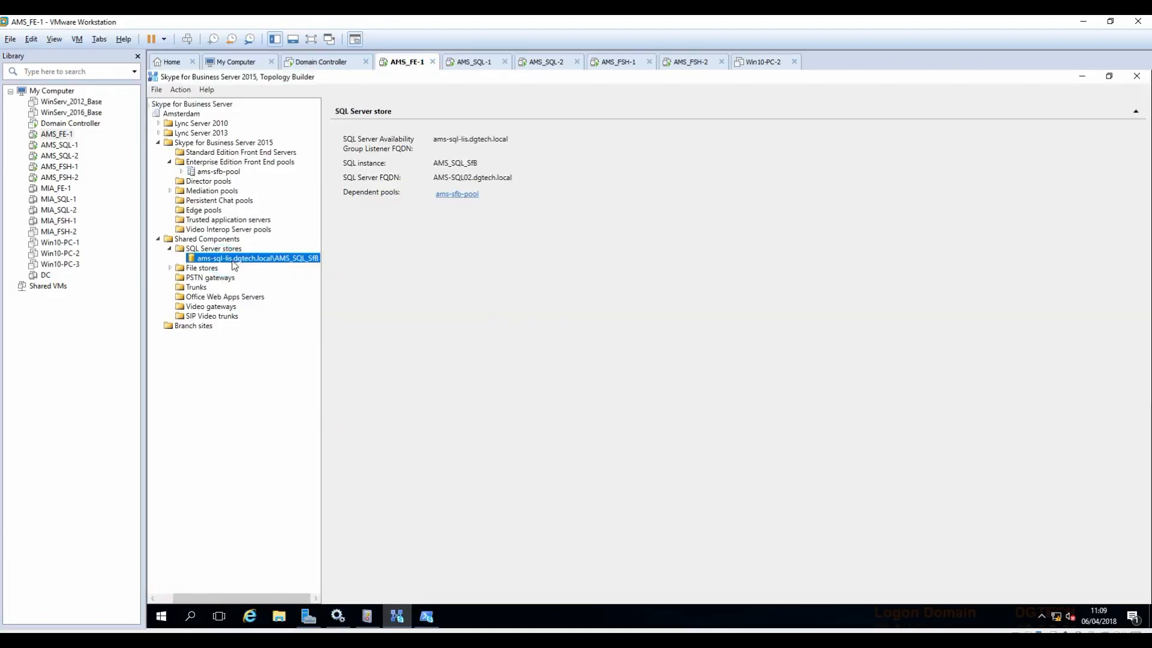
{"action": "right_click", "coordinate": [236, 265]}
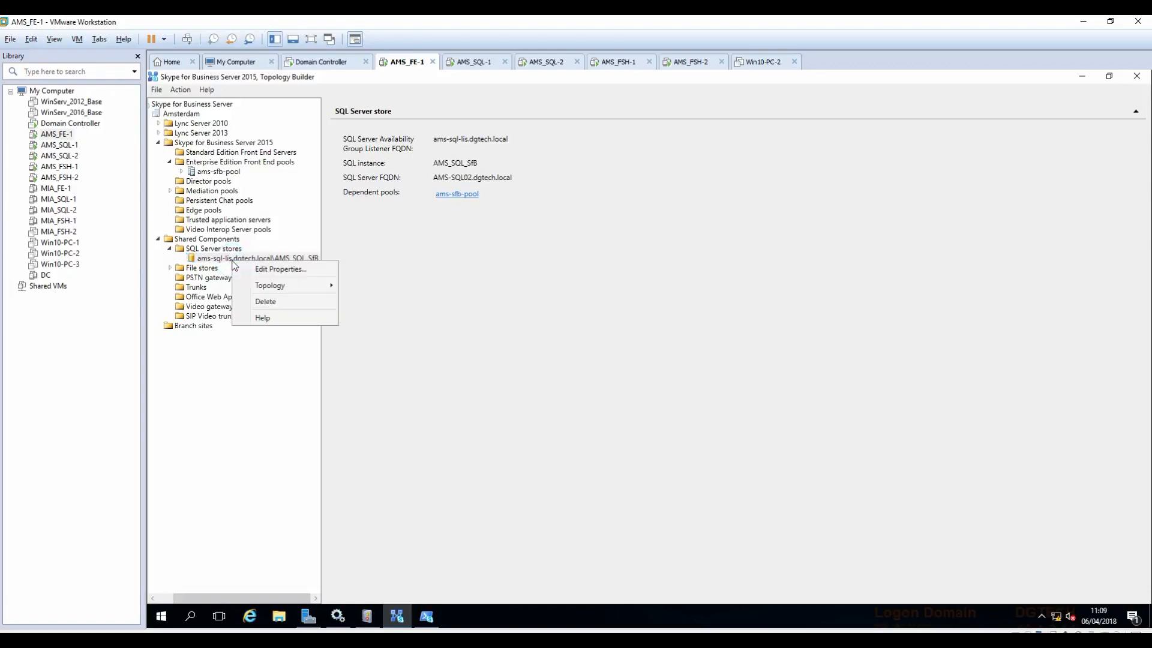
{"action": "left_click", "coordinate": [263, 268]}
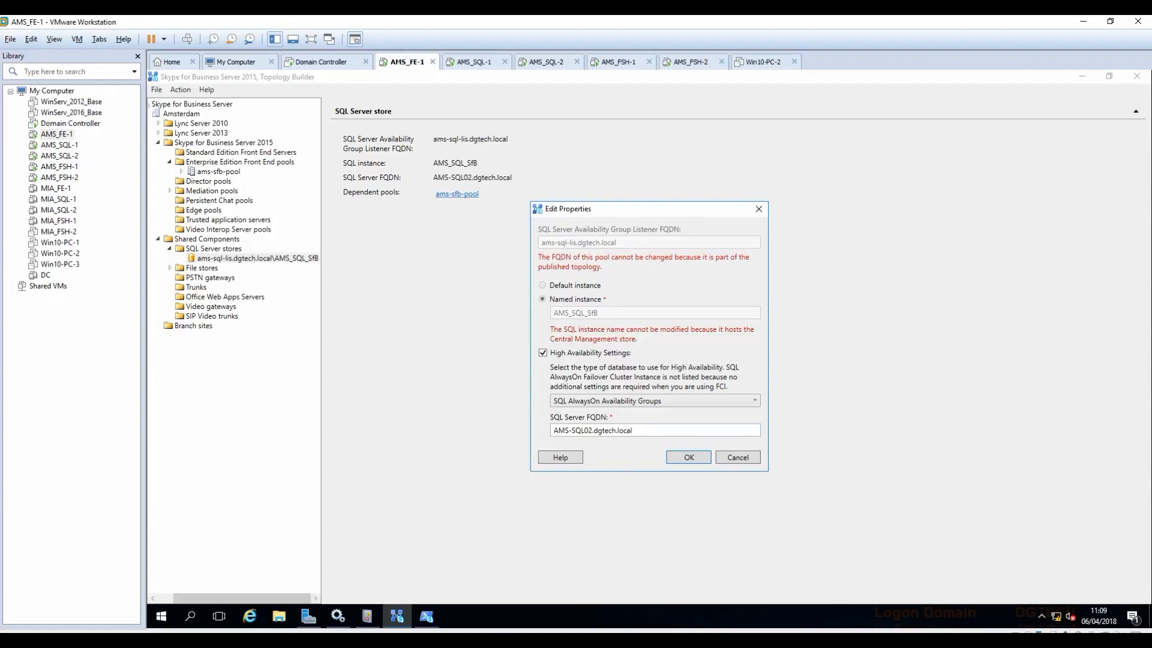
{"action": "double_click", "coordinate": [635, 430]}
Step: Replace the SQL Server FQDN AMS-SQL02.dgtech.local with ams-sql-lis.dgtech.local copied from the notes
{"action": "key", "text": "alt+Tab"}
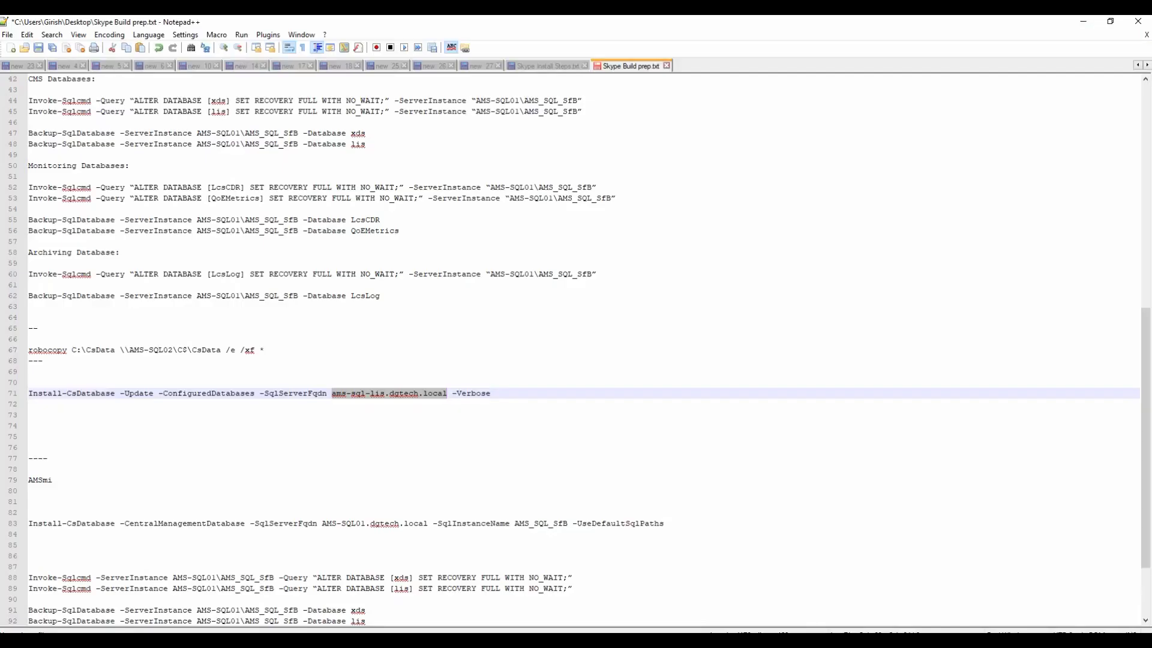
{"action": "right_click", "coordinate": [388, 389]}
{"action": "left_click", "coordinate": [414, 407]}
{"action": "key", "text": "alt+Tab"}
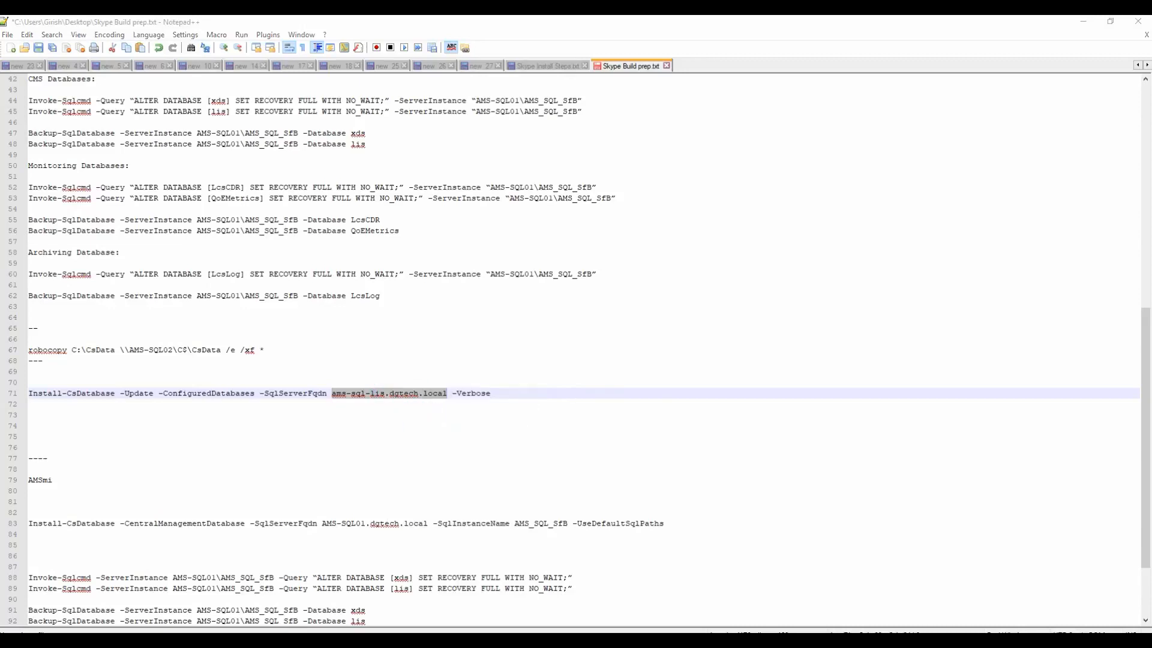
{"action": "left_click", "coordinate": [631, 430]}
{"action": "left_click_drag", "start_coordinate": [632, 430], "coordinate": [494, 430]}
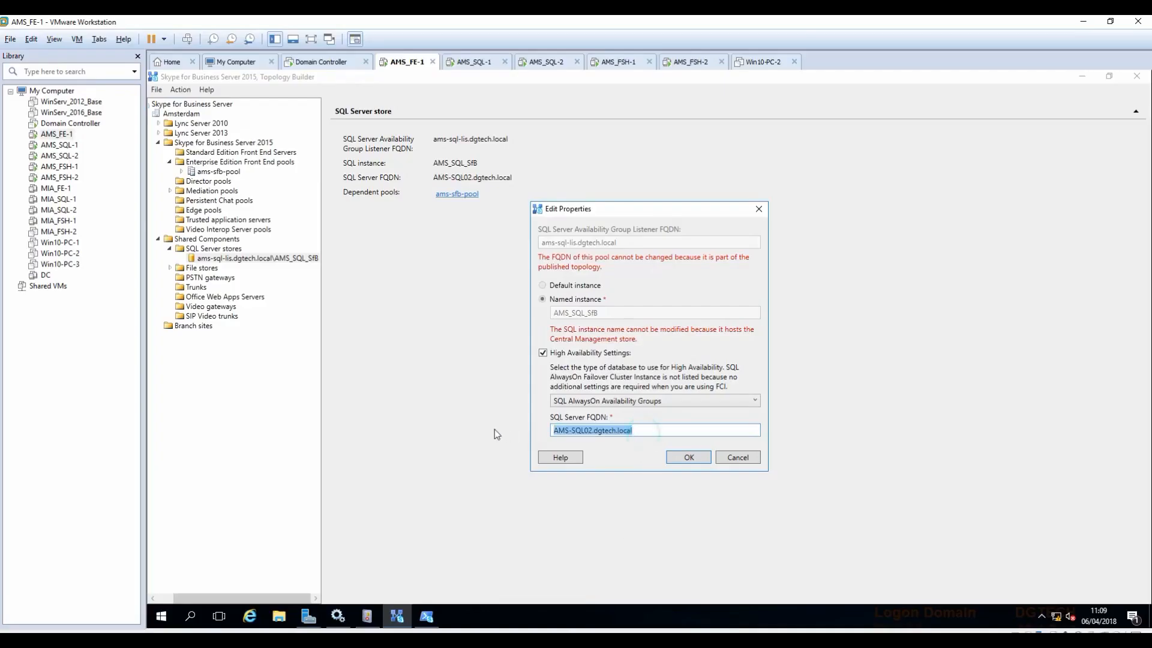
{"action": "key", "text": "ctrl+v"}
{"action": "left_click", "coordinate": [688, 457]}
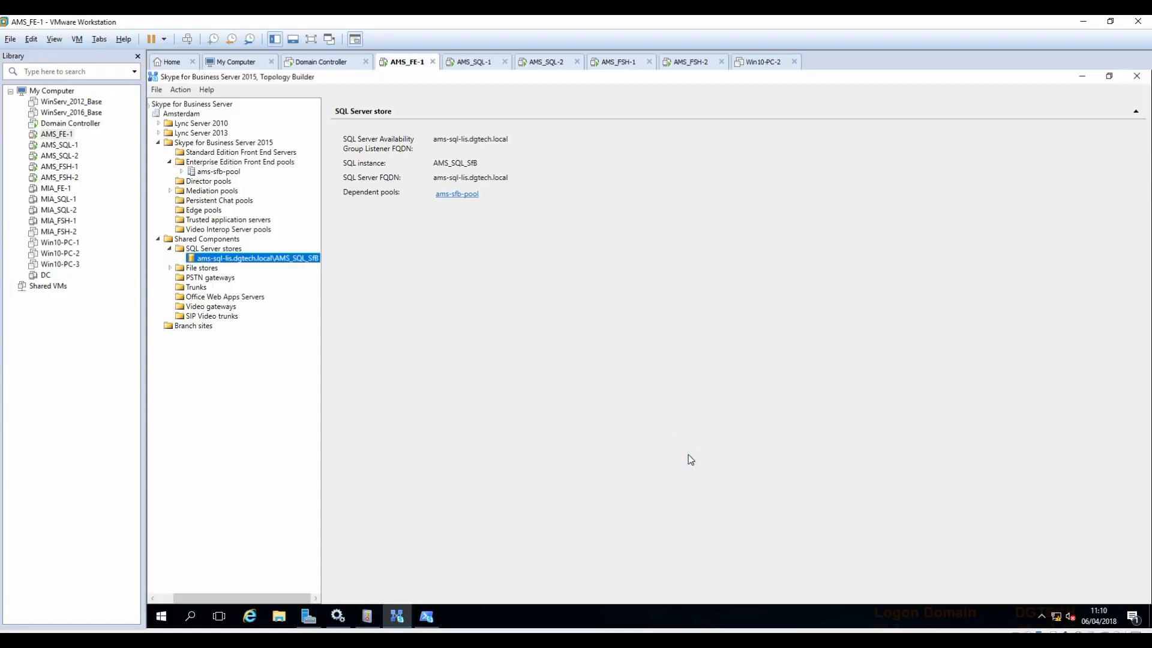
Step: Publish the topology with the listener FQDN, accept the completion with warnings, and view the install notes
{"action": "right_click", "coordinate": [202, 105]}
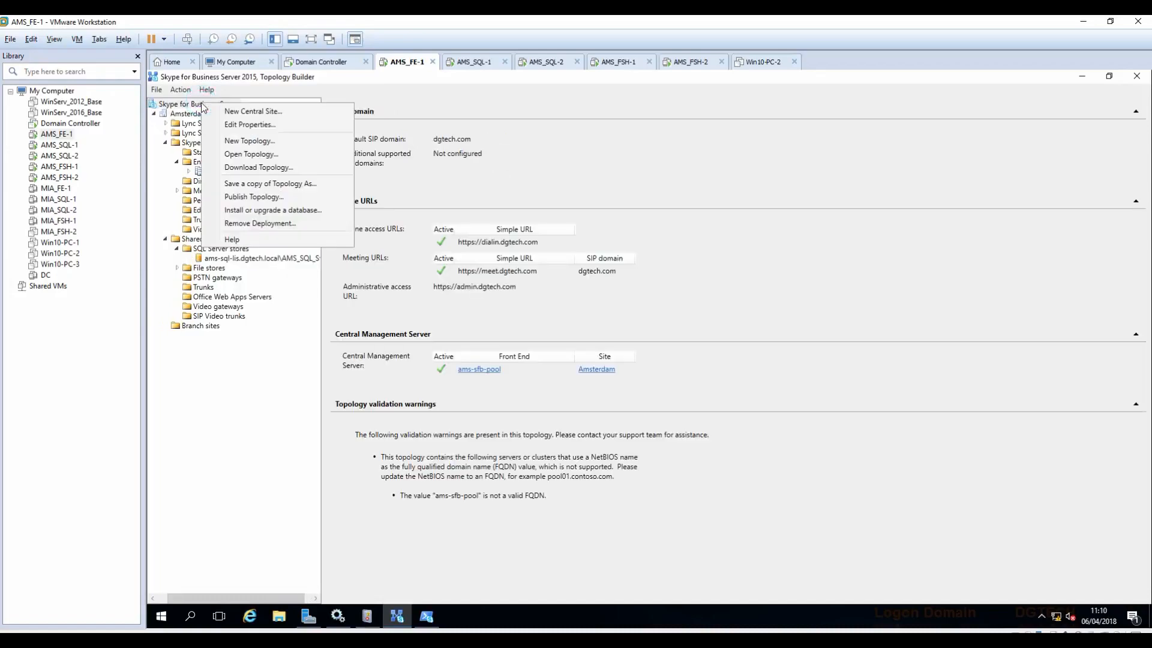
{"action": "left_click", "coordinate": [255, 199]}
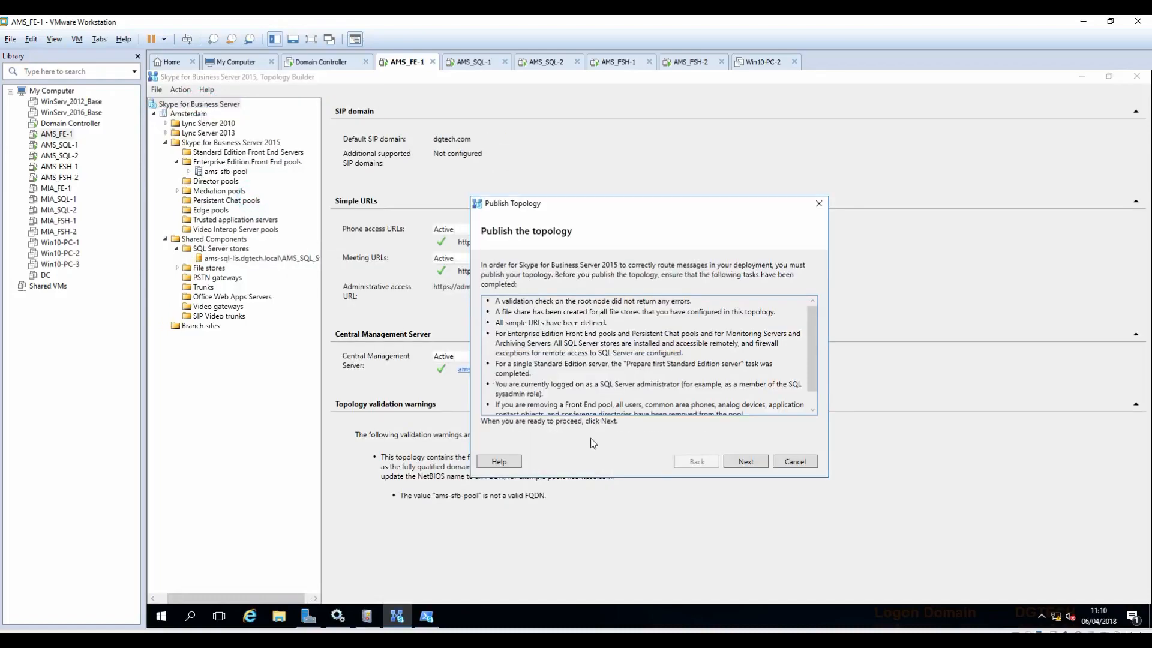
{"action": "left_click", "coordinate": [755, 464]}
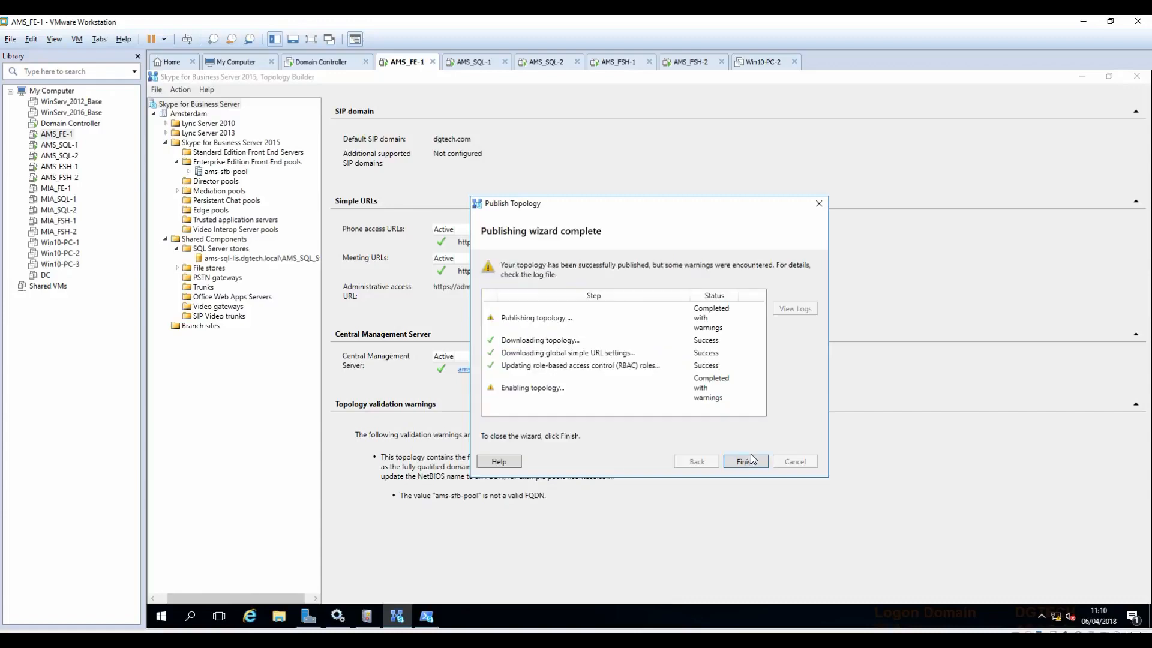
{"action": "left_click", "coordinate": [740, 462]}
{"action": "left_click", "coordinate": [1109, 76]}
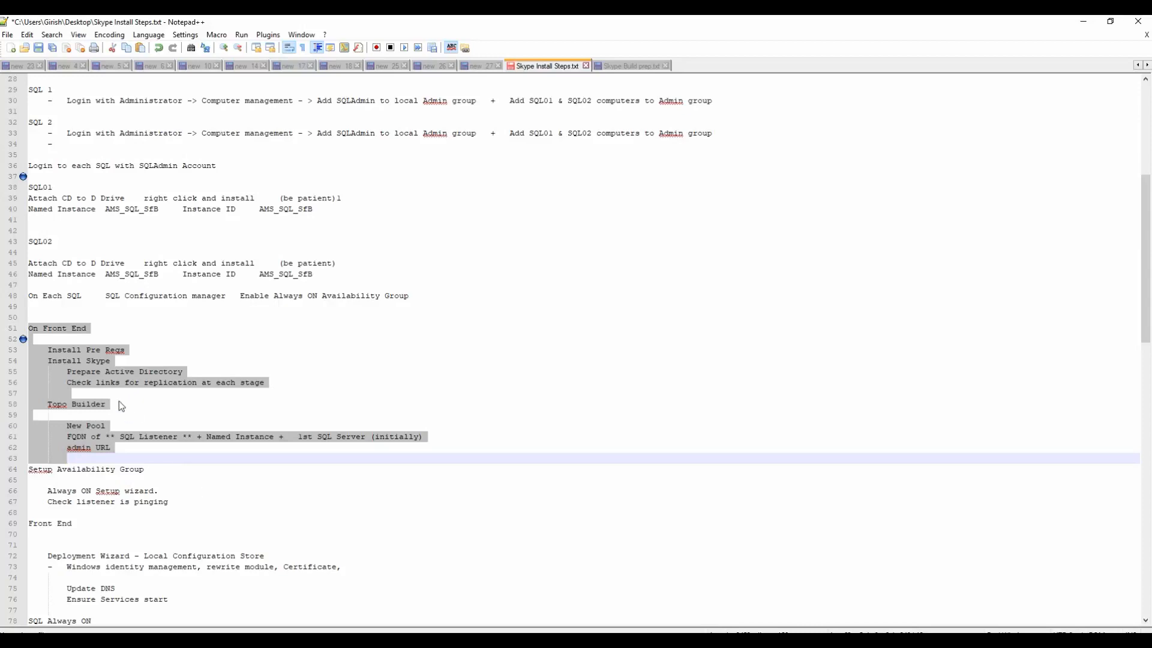
Step: Highlight the SQL Always ON steps on lines 78-81 of the install notes, then minimize Notepad++
{"action": "scroll", "coordinate": [144, 461], "scroll_direction": "down", "scroll_amount": 2}
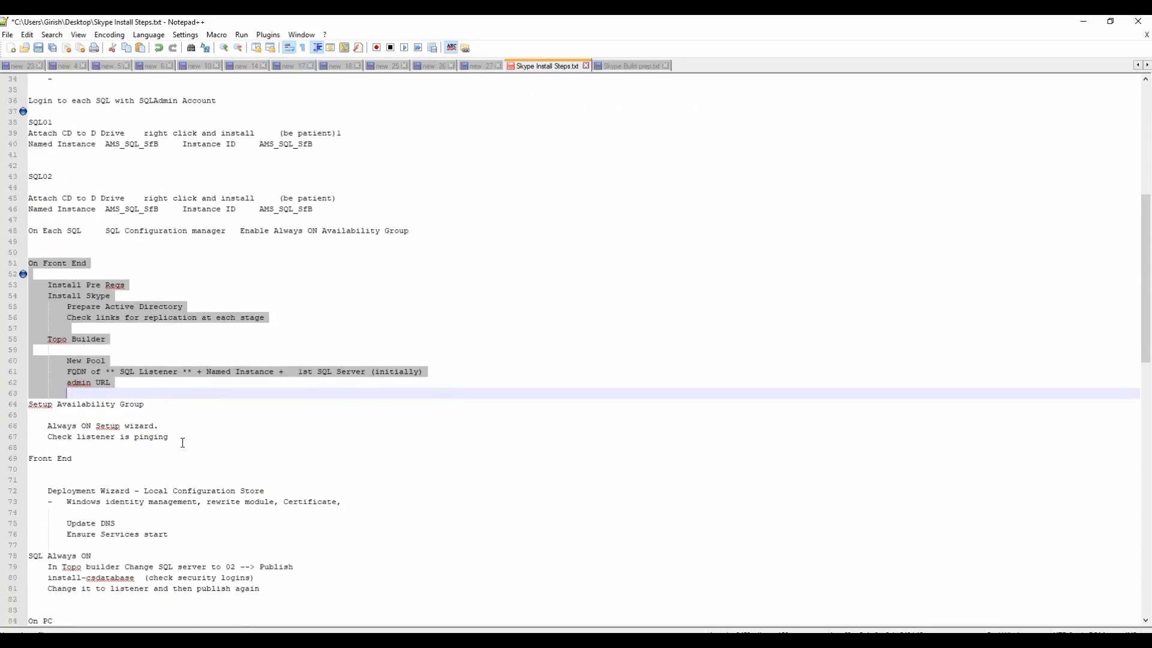
{"action": "scroll", "coordinate": [244, 561], "scroll_direction": "down", "scroll_amount": 1}
{"action": "left_click", "coordinate": [263, 558]}
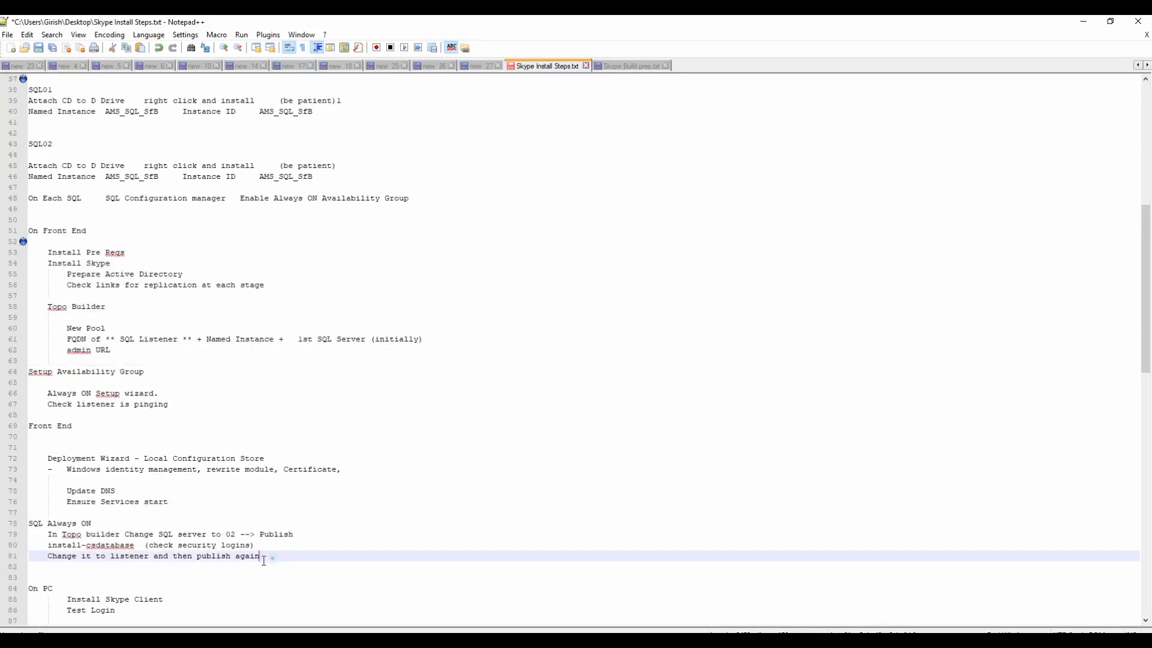
{"action": "key", "text": "shift+Up"}
{"action": "key", "text": "shift+Up"}
{"action": "key", "text": "shift+Up"}
{"action": "key", "text": "shift+Home"}
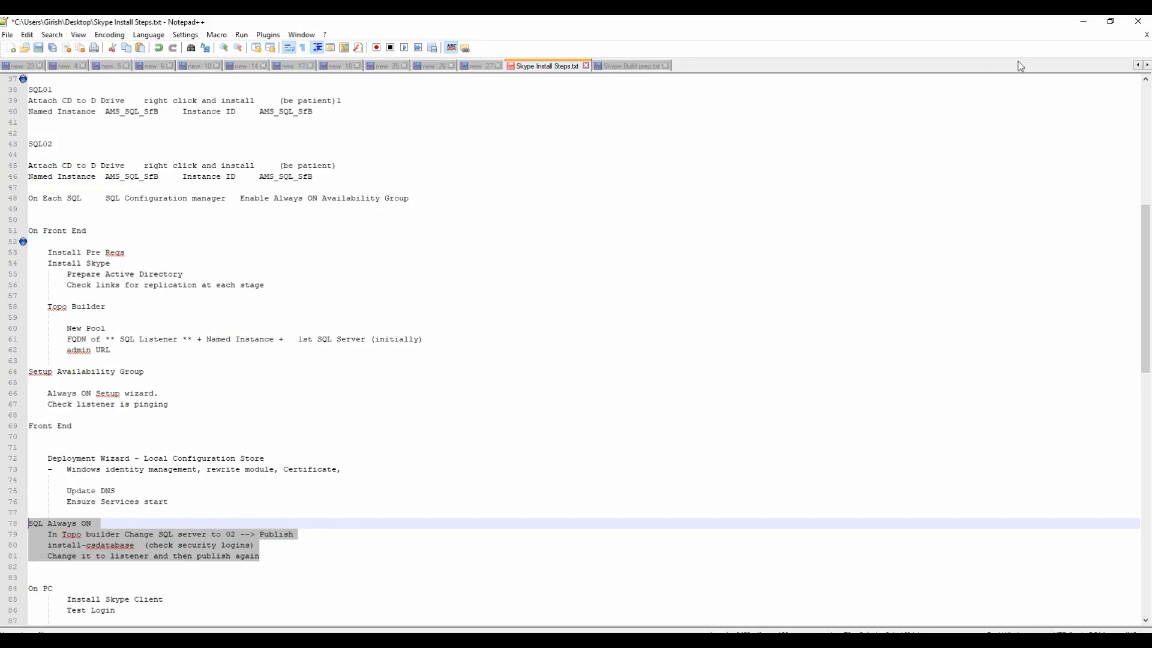
{"action": "left_click", "coordinate": [1084, 22]}
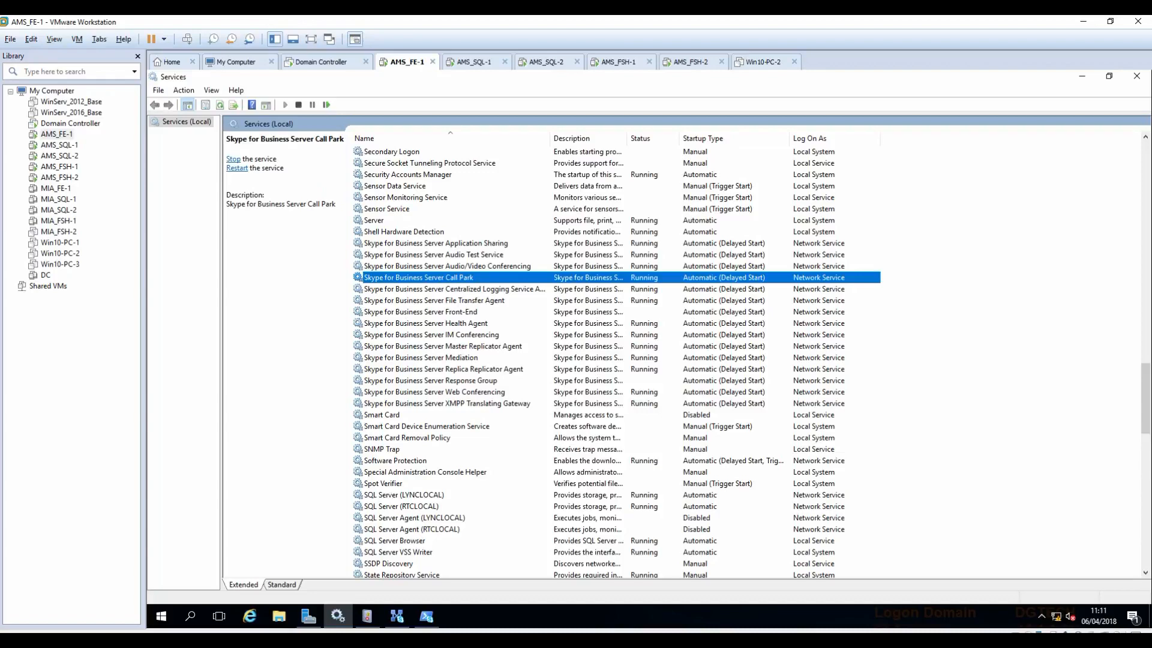
Step: Start the Front-End and Response Group services, then minimize Services and the Management Shell
{"action": "left_click", "coordinate": [445, 312]}
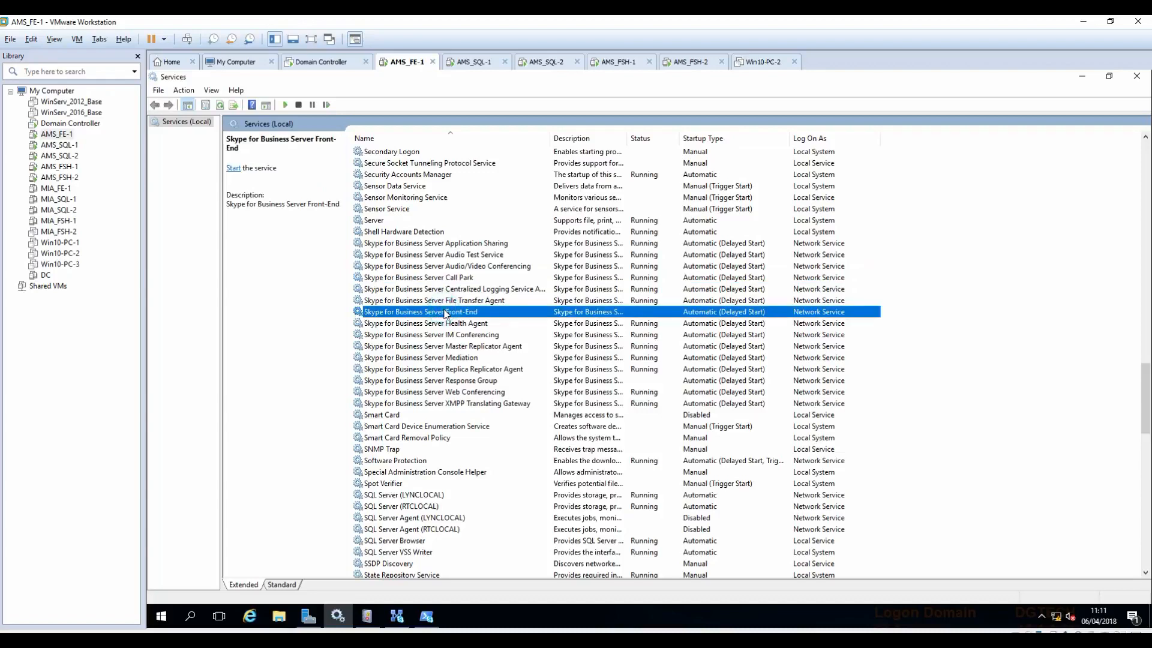
{"action": "left_click", "coordinate": [285, 105]}
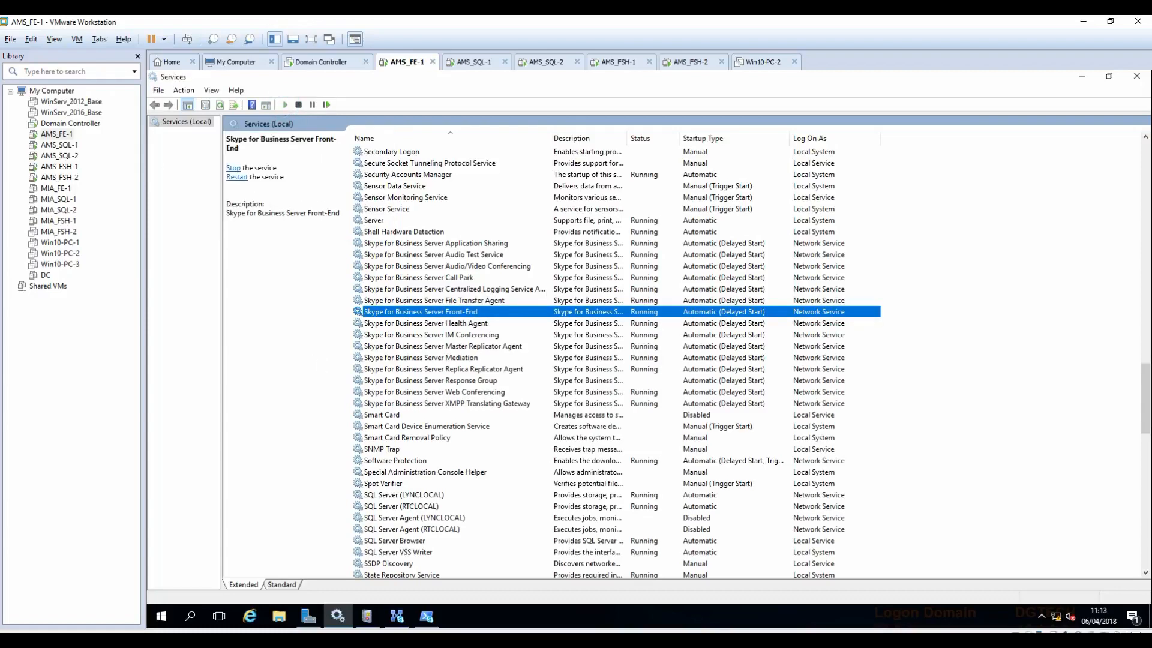
{"action": "left_click", "coordinate": [493, 384]}
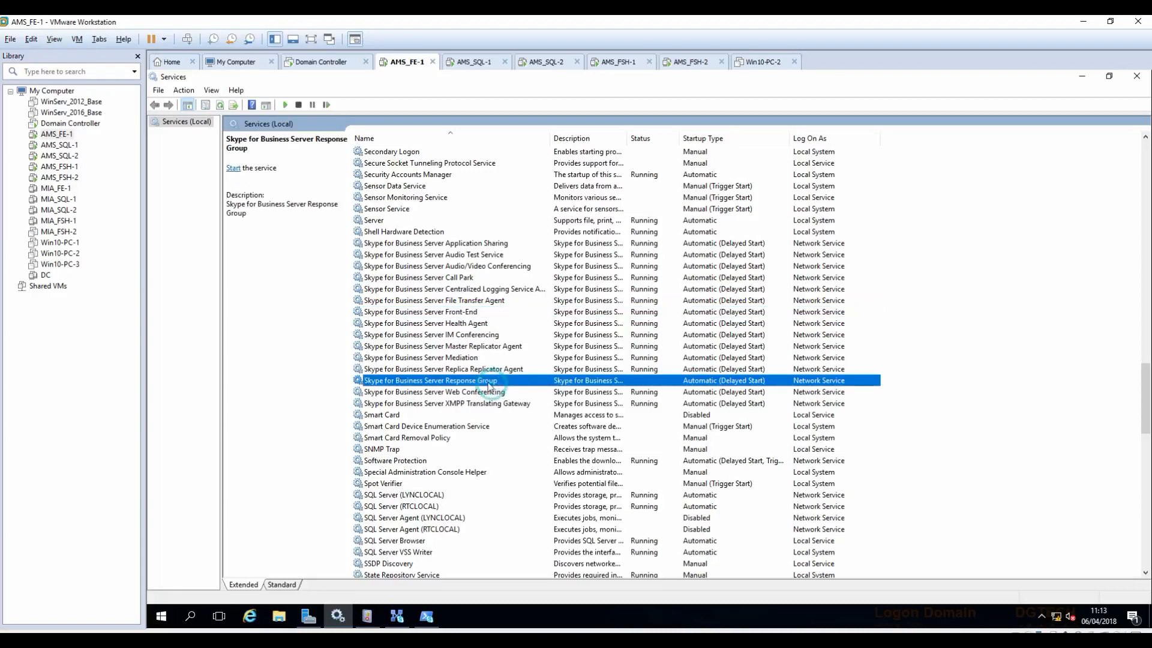
{"action": "left_click", "coordinate": [285, 105]}
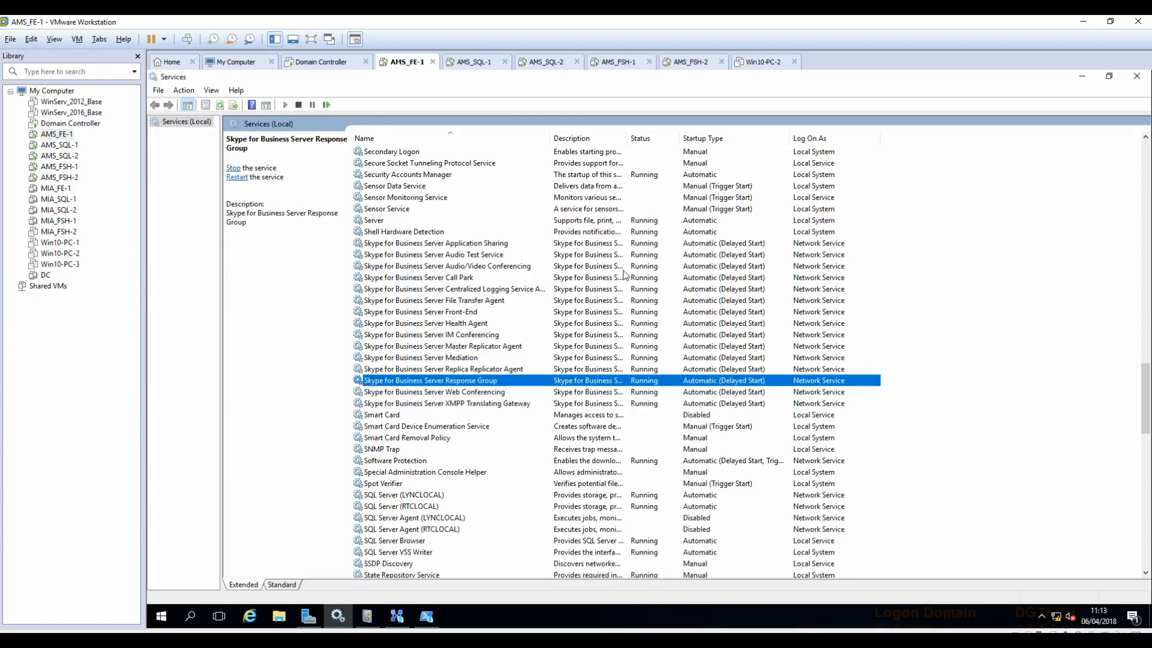
{"action": "left_click", "coordinate": [1081, 78]}
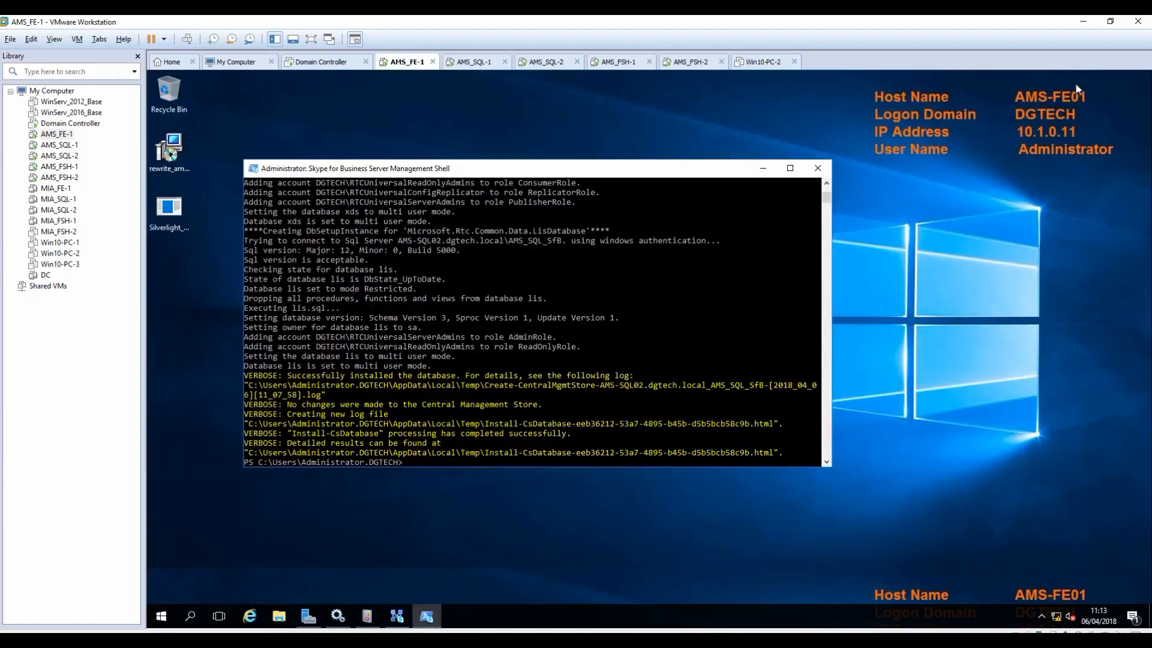
{"action": "left_click", "coordinate": [762, 168]}
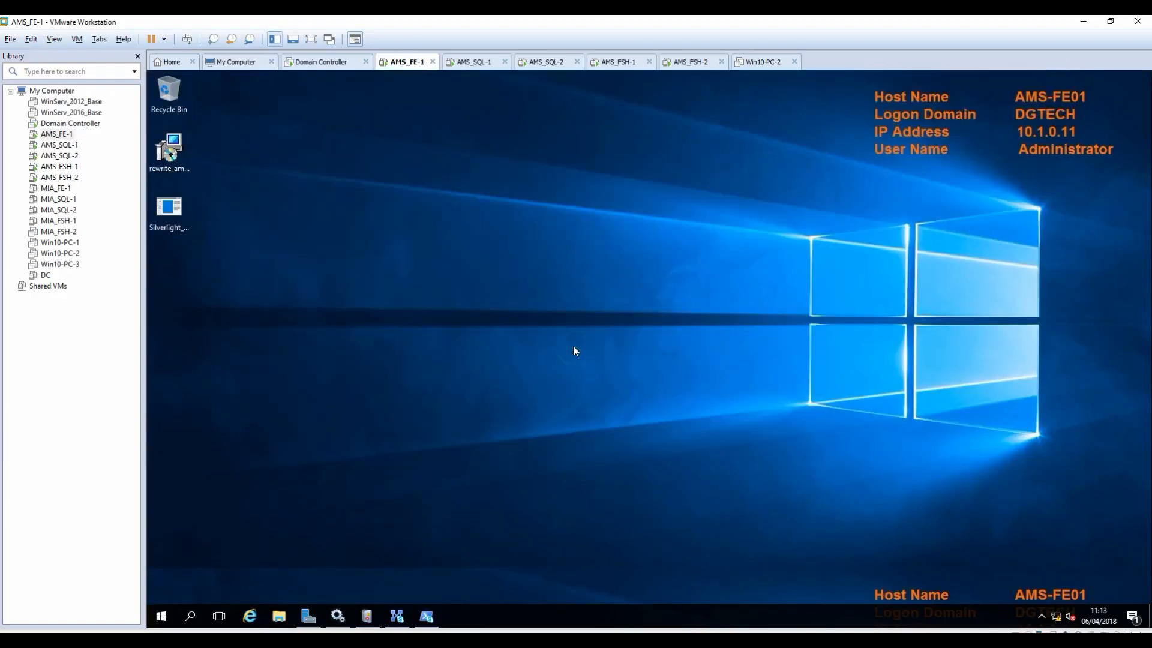
Step: On the Domain Controller, enter the new user's first name, last name and logon name
{"action": "left_click", "coordinate": [317, 62]}
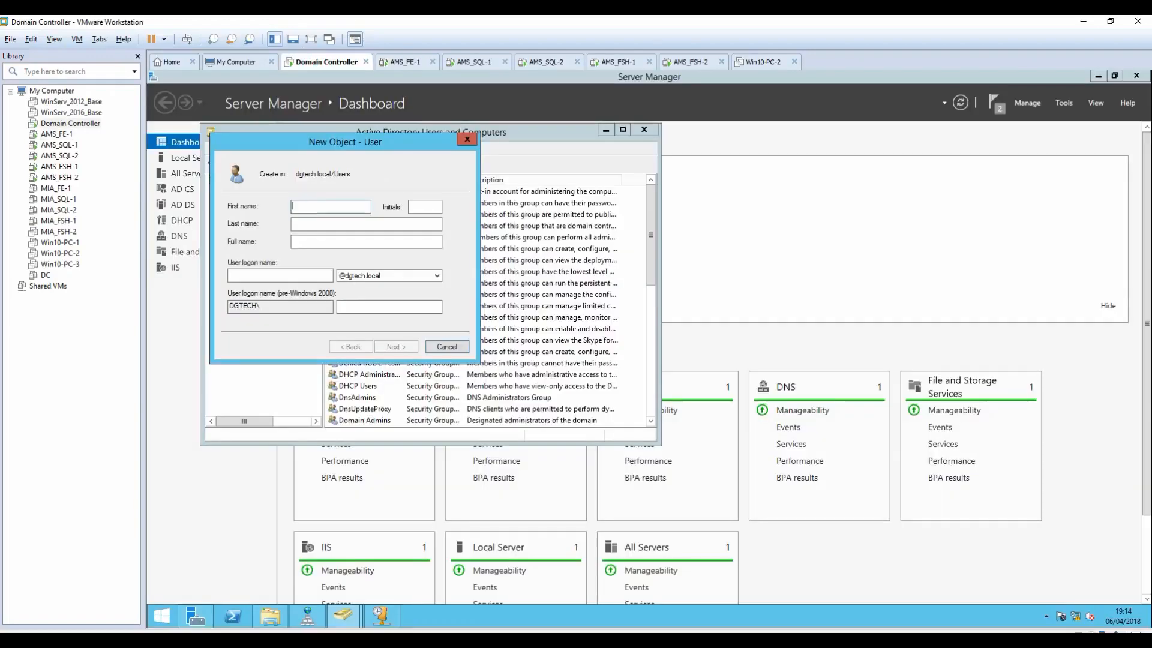
{"action": "type", "text": "Girish"}
{"action": "key", "text": "Tab"}
{"action": "key", "text": "Tab"}
{"action": "type", "text": "K"}
{"action": "key", "text": "Tab"}
{"action": "key", "text": "Tab"}
{"action": "type", "text": "girish"}
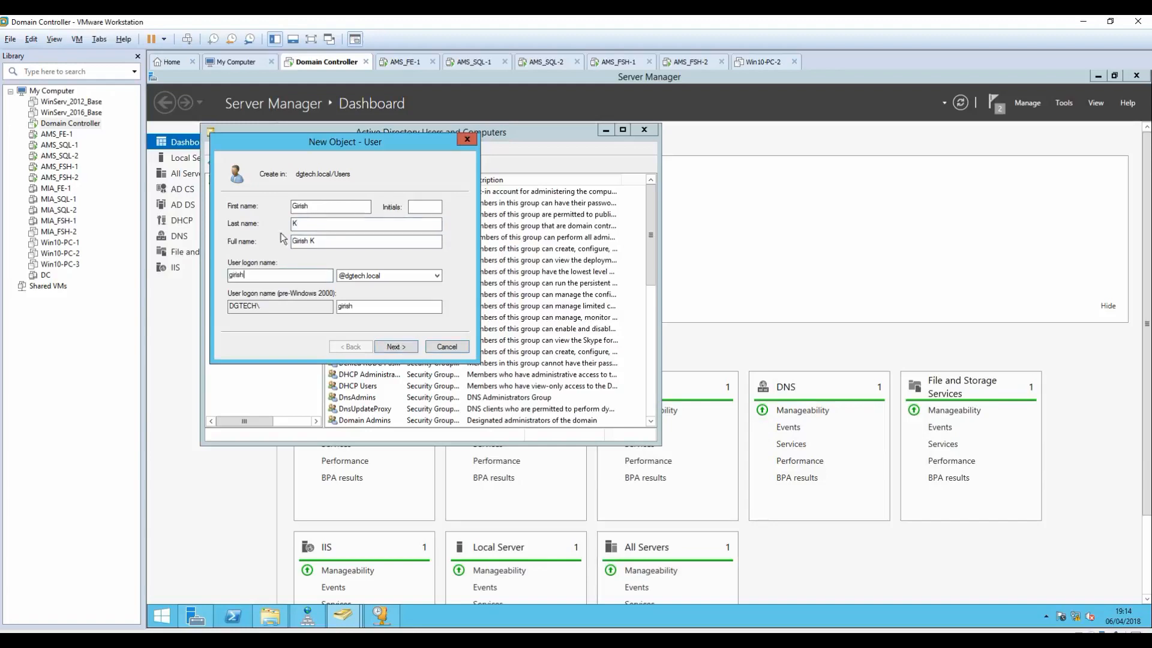
Step: Set the user's password to never expire without a forced change at logon, and create the account
{"action": "left_click", "coordinate": [398, 348]}
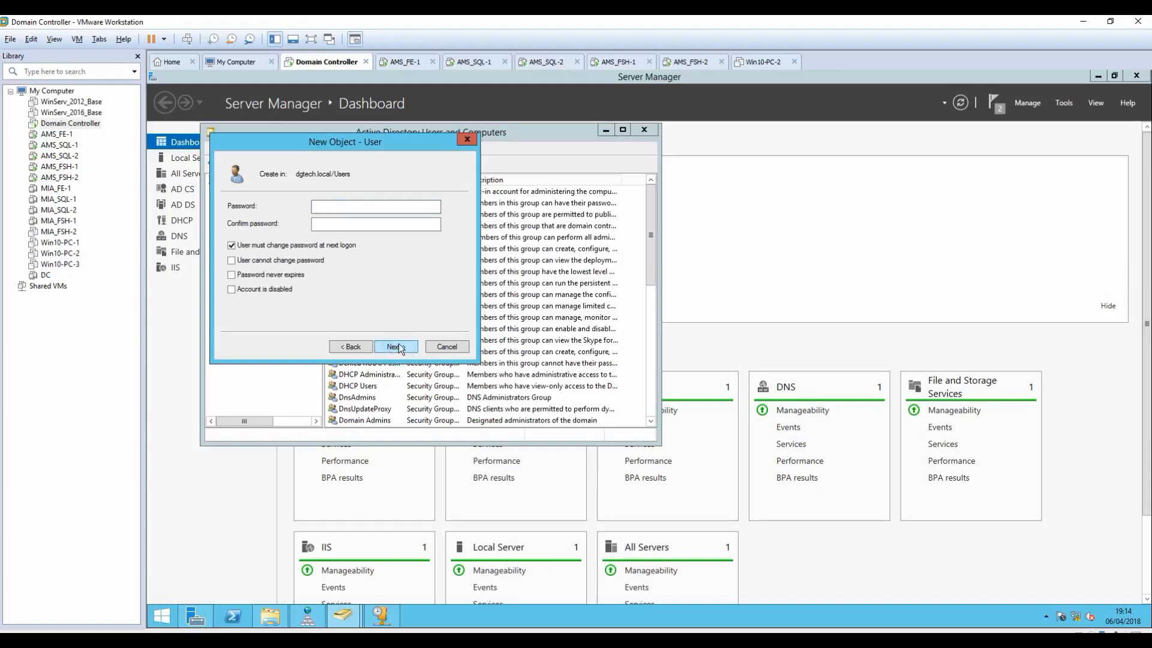
{"action": "type", "text": "••••••••••••••••••••"}
{"action": "left_click", "coordinate": [232, 245]}
{"action": "left_click", "coordinate": [232, 261]}
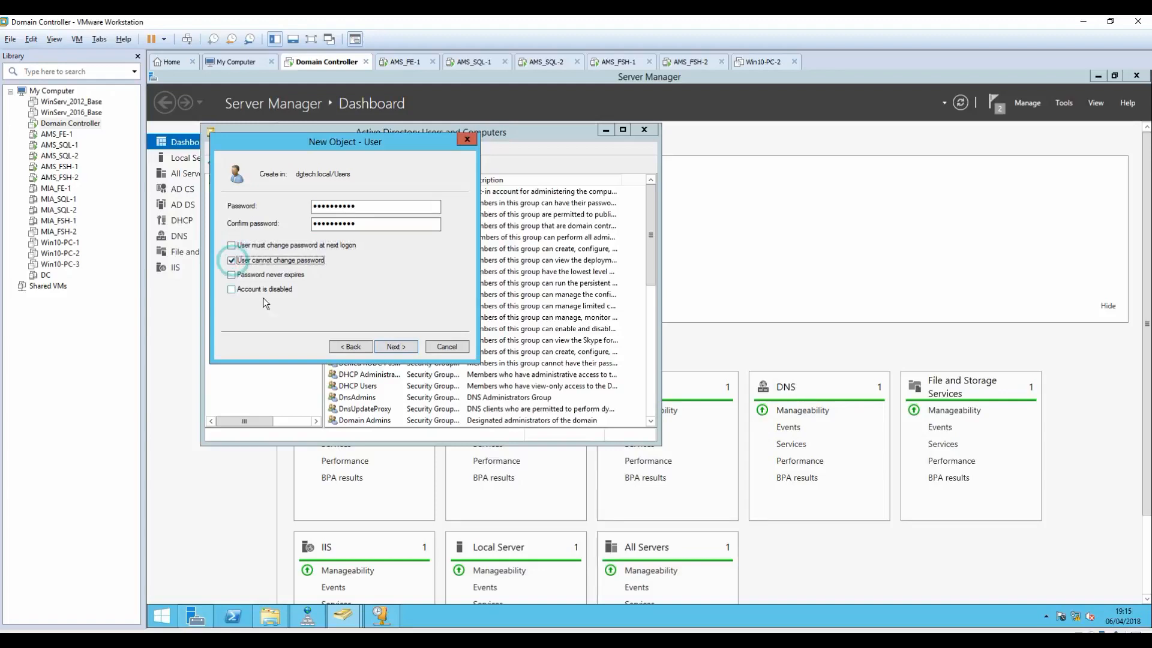
{"action": "left_click", "coordinate": [231, 275]}
{"action": "left_click", "coordinate": [231, 260]}
{"action": "left_click", "coordinate": [396, 347]}
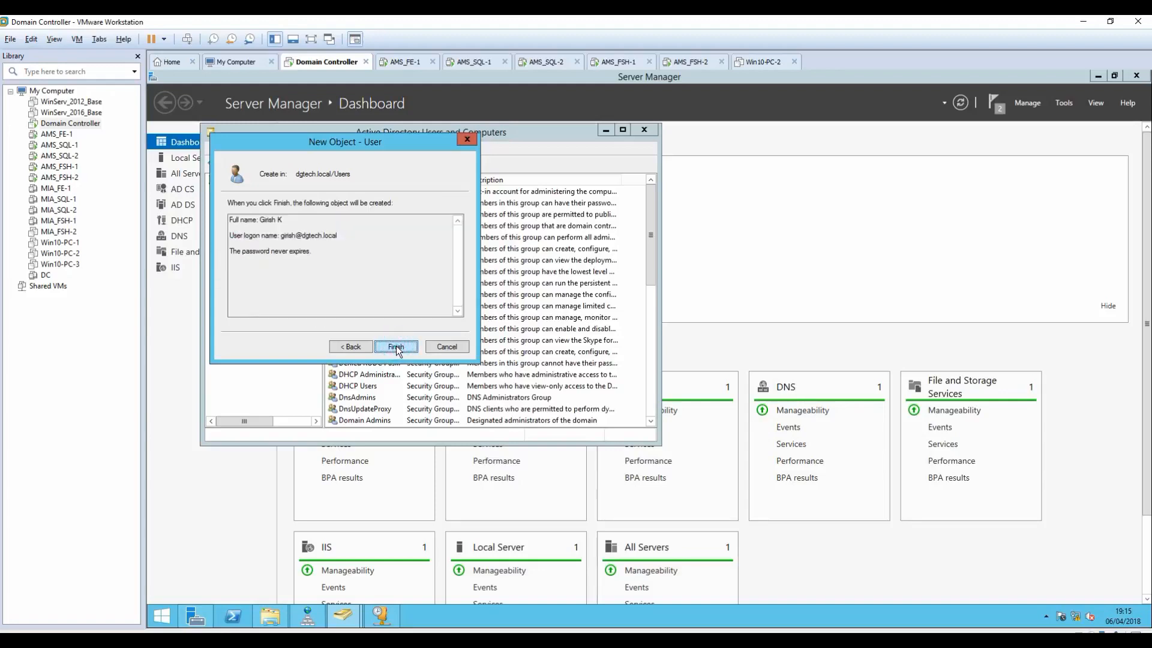
{"action": "left_click", "coordinate": [396, 347]}
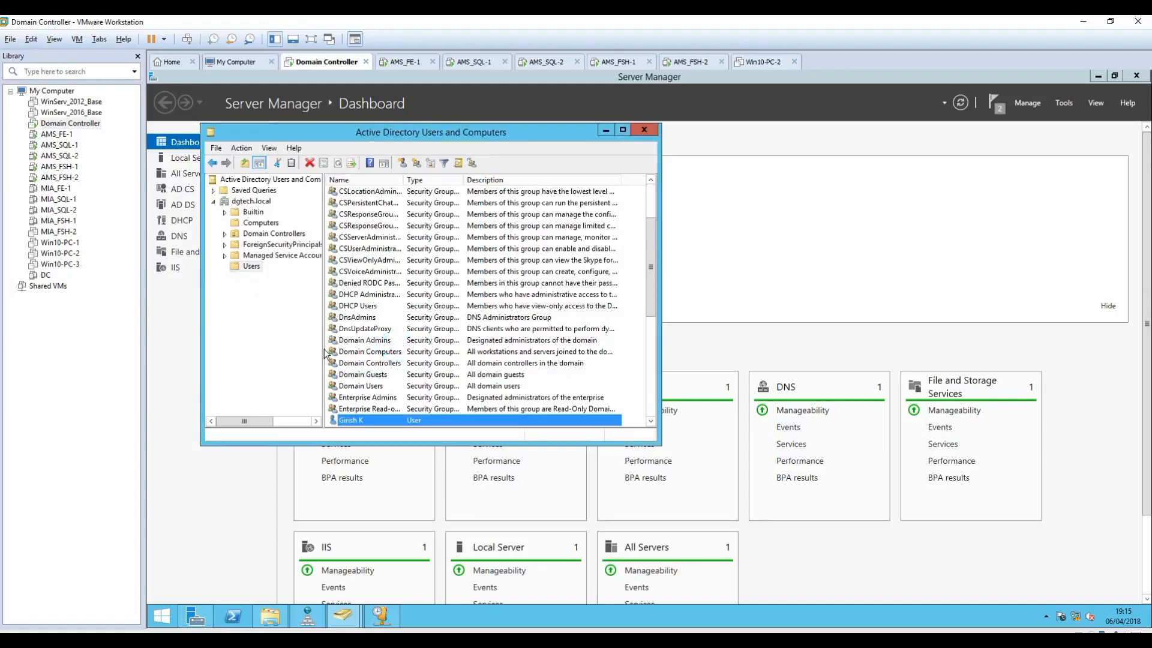
{"action": "left_click", "coordinate": [403, 62]}
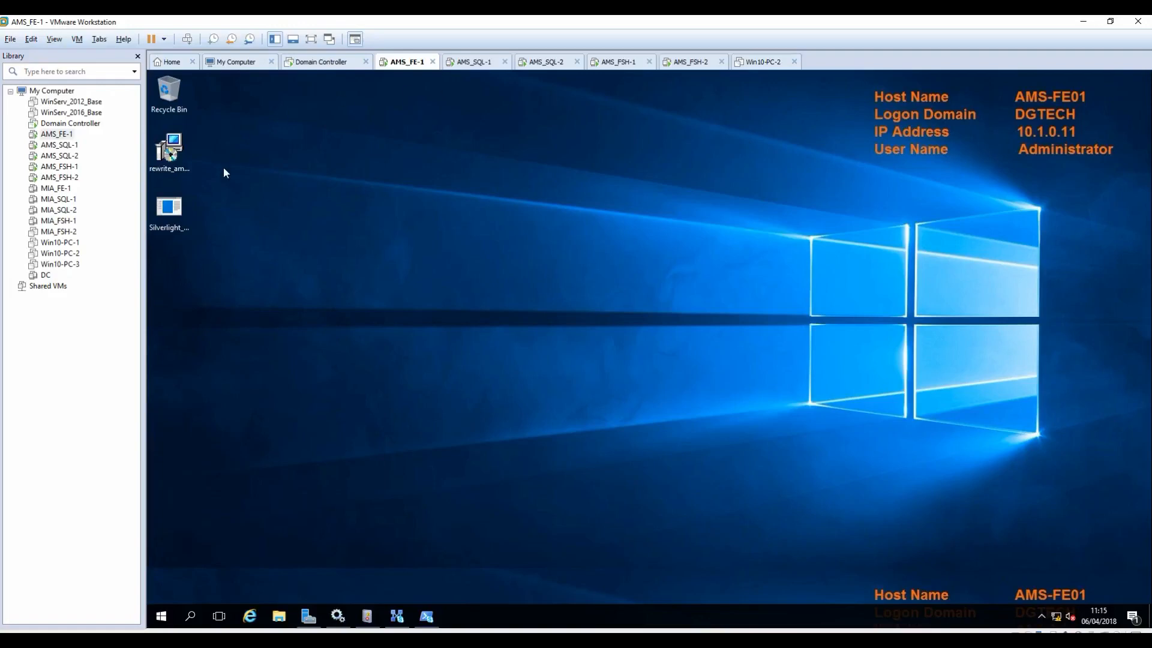
Step: Install Silverlight from the desktop installer, declining the Bing and MSN add-ons
{"action": "left_click", "coordinate": [169, 214]}
{"action": "double_click", "coordinate": [171, 221]}
{"action": "left_click", "coordinate": [637, 359]}
{"action": "left_click", "coordinate": [637, 373]}
{"action": "left_click", "coordinate": [776, 433]}
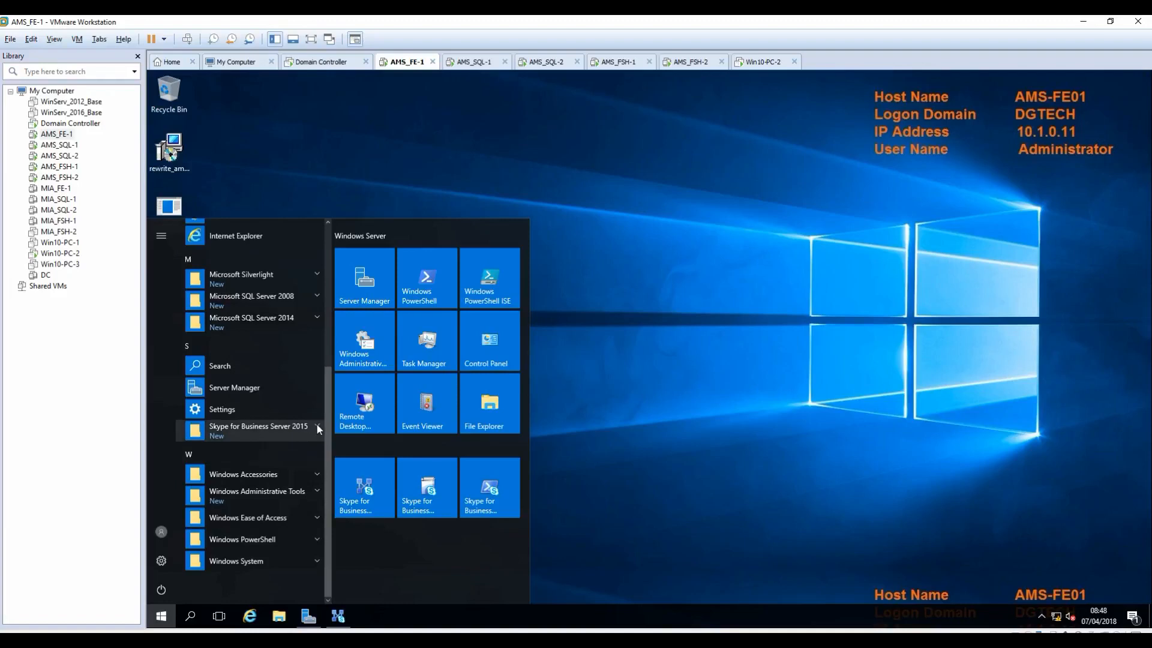
Step: Launch the Skype for Business Server Control Panel and sign in as Administrator
{"action": "left_click", "coordinate": [315, 423]}
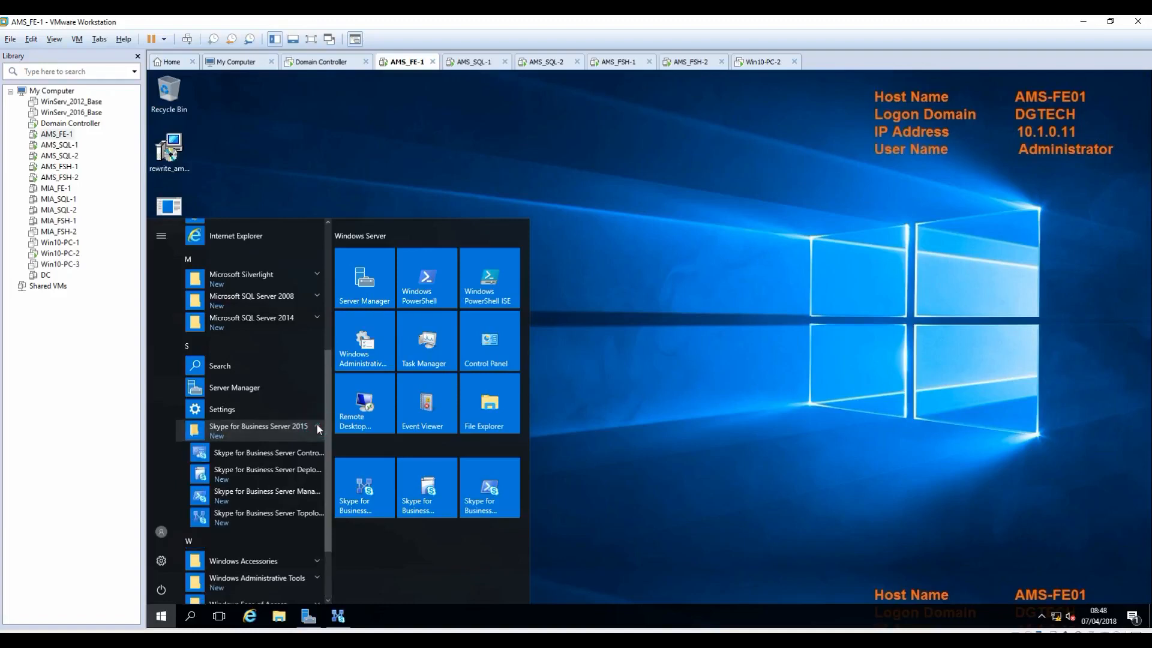
{"action": "left_click", "coordinate": [309, 456]}
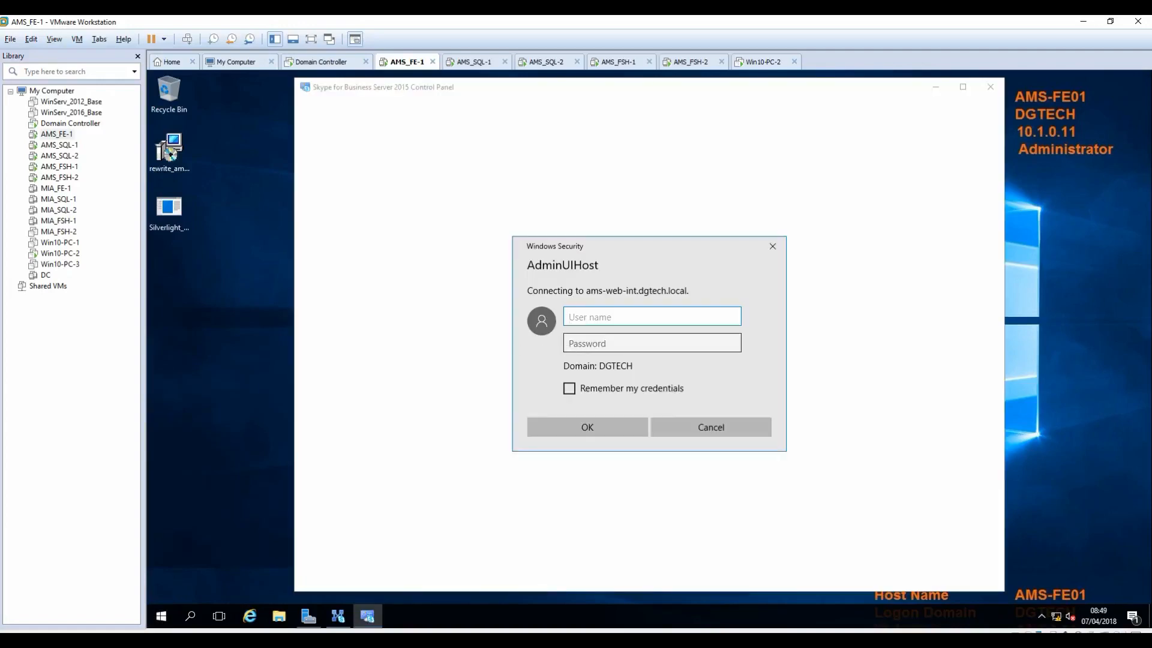
{"action": "left_click", "coordinate": [605, 322]}
{"action": "type", "text": "Administrator"}
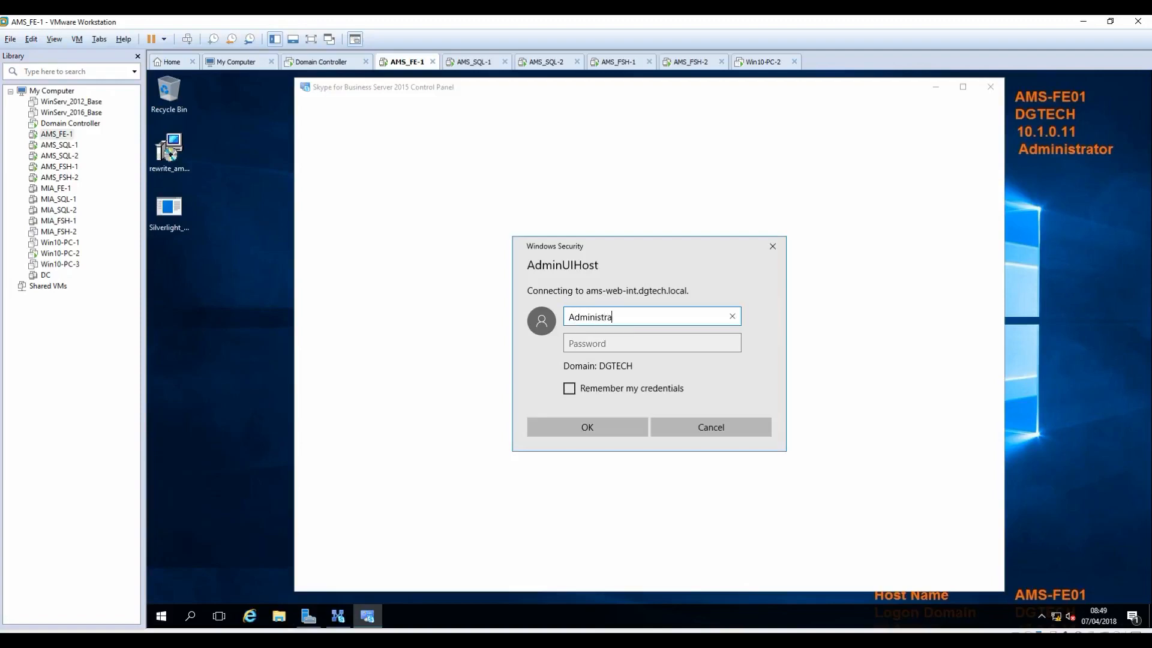
{"action": "key", "text": "Tab"}
{"action": "type", "text": "********"}
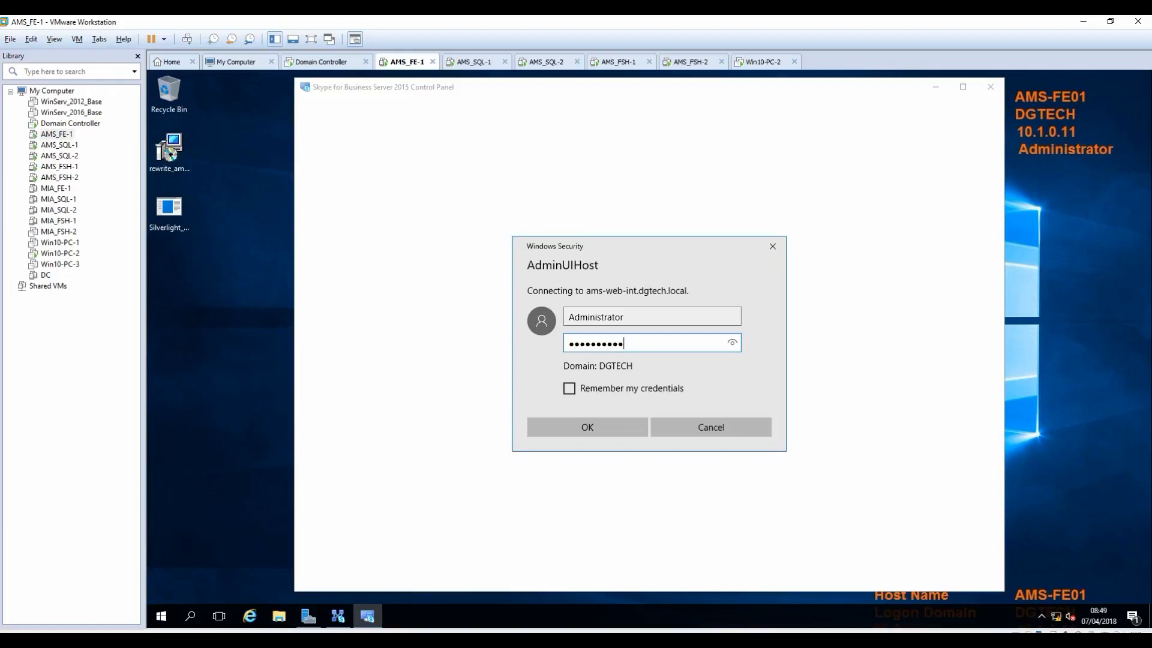
{"action": "key", "text": "Return"}
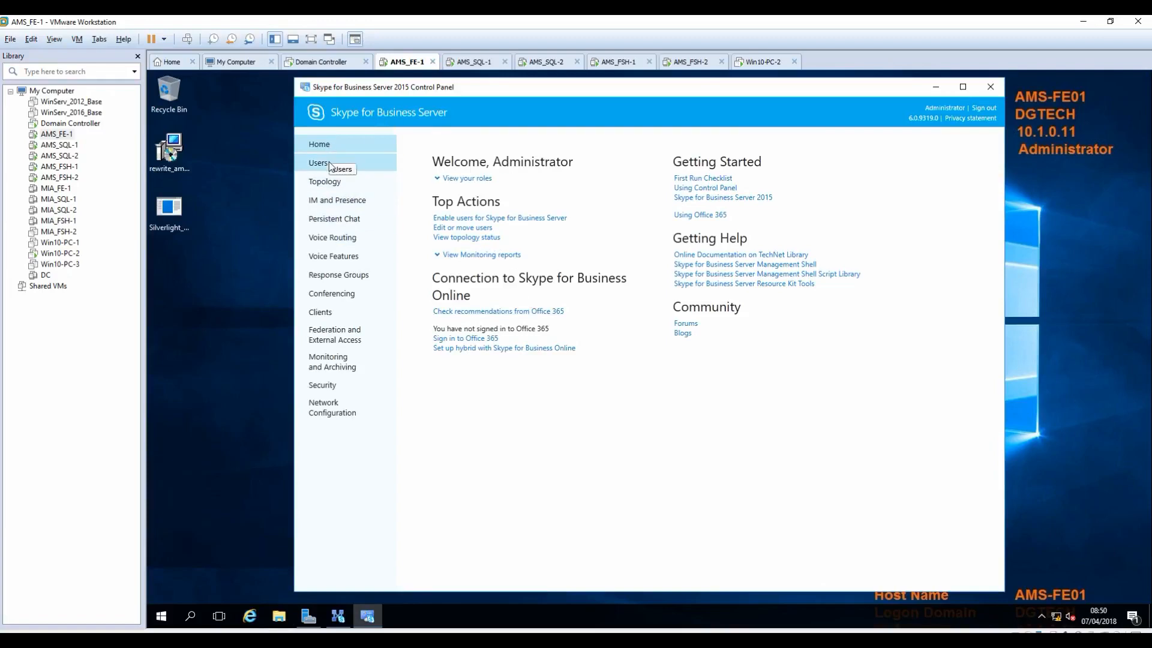
{"action": "left_click", "coordinate": [324, 61]}
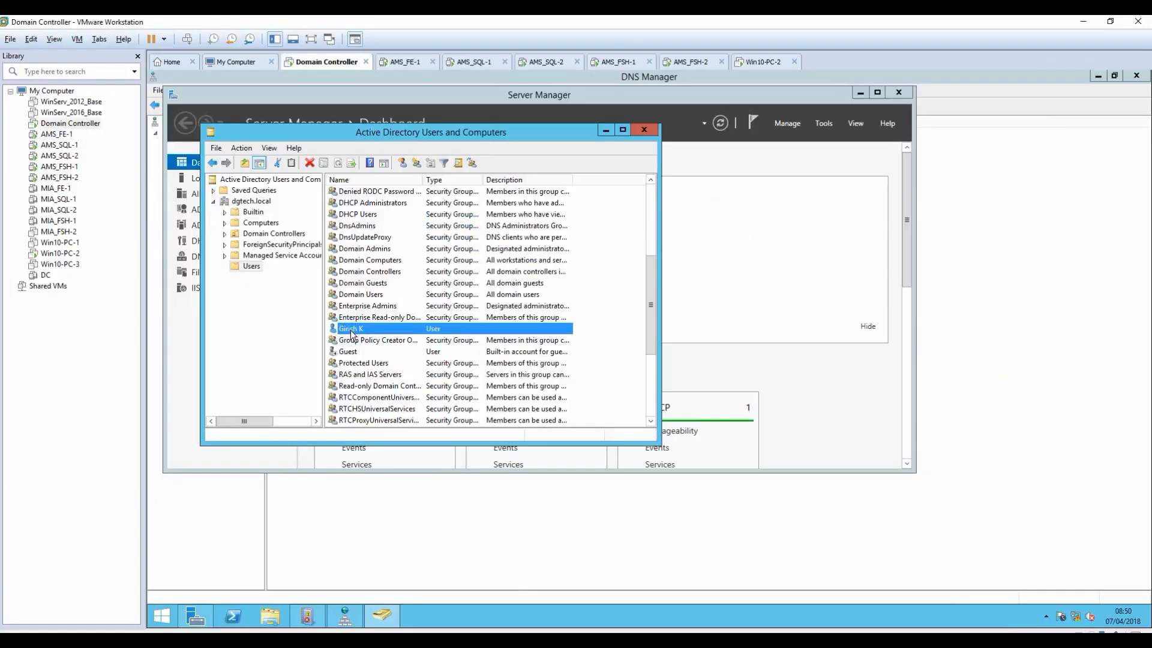
Step: Check the new user's Account properties, then sign that user into Win10-PC-2
{"action": "key", "text": "Return"}
{"action": "left_click", "coordinate": [404, 172]}
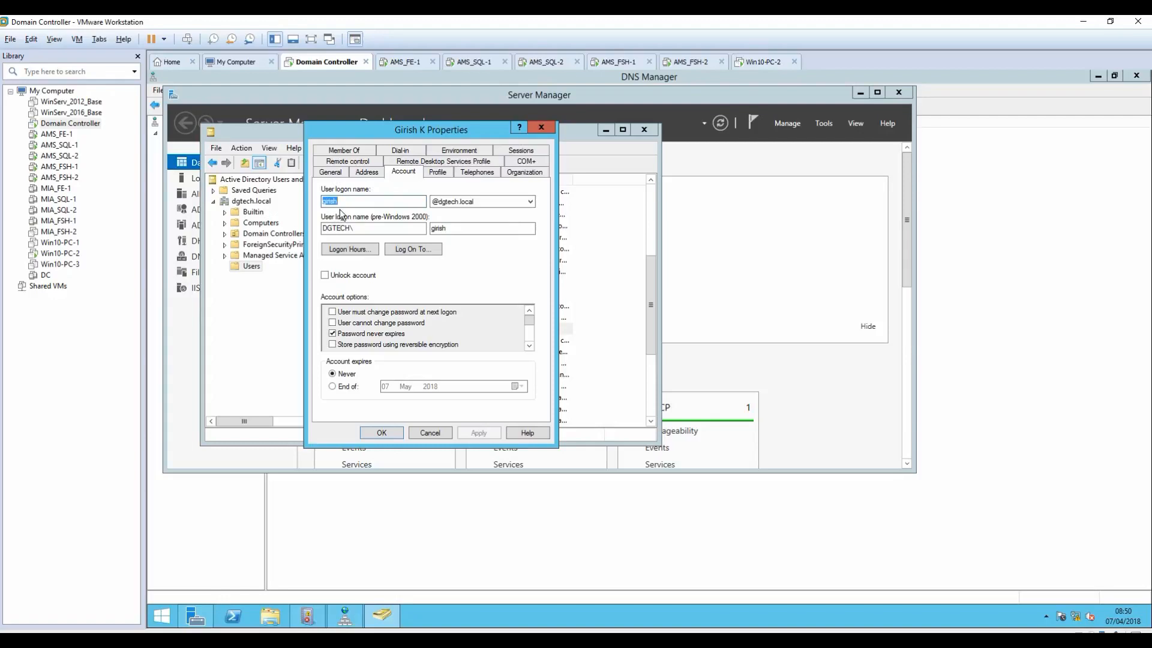
{"action": "left_click", "coordinate": [751, 62]}
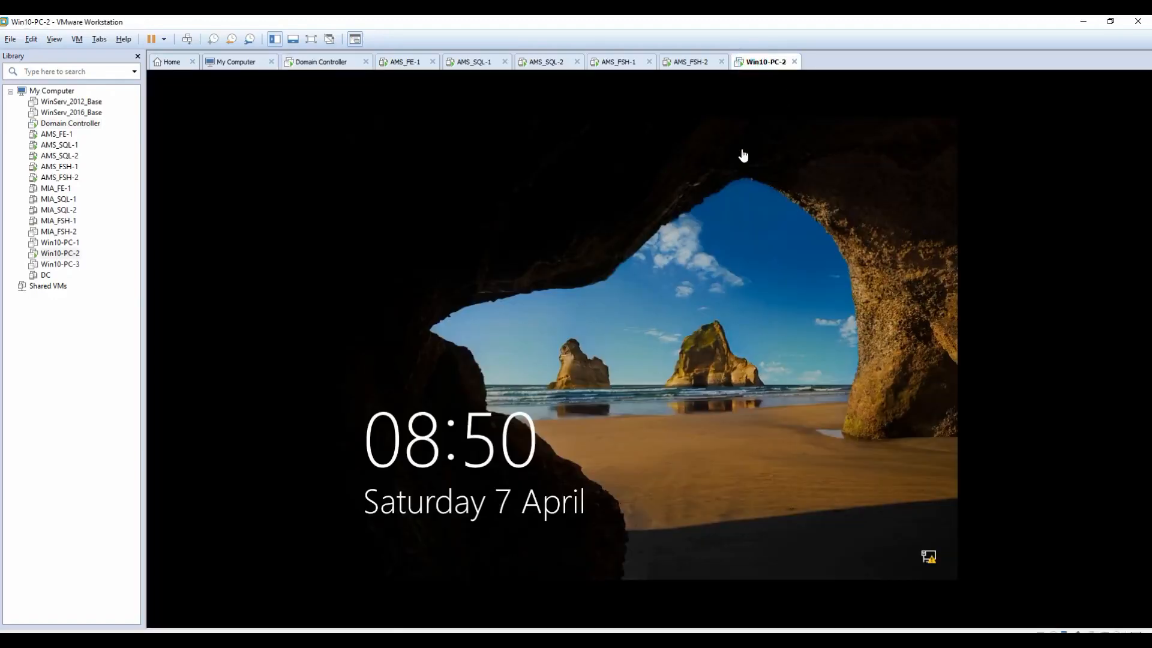
{"action": "left_click", "coordinate": [187, 39]}
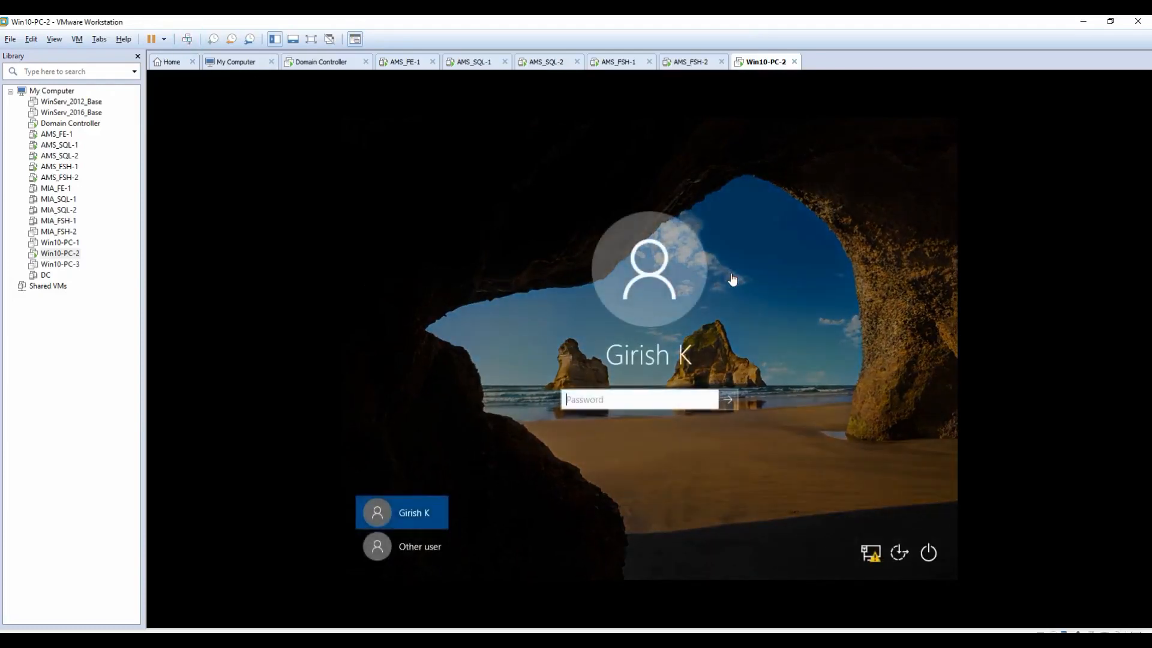
{"action": "type", "text": "•••••••••••"}
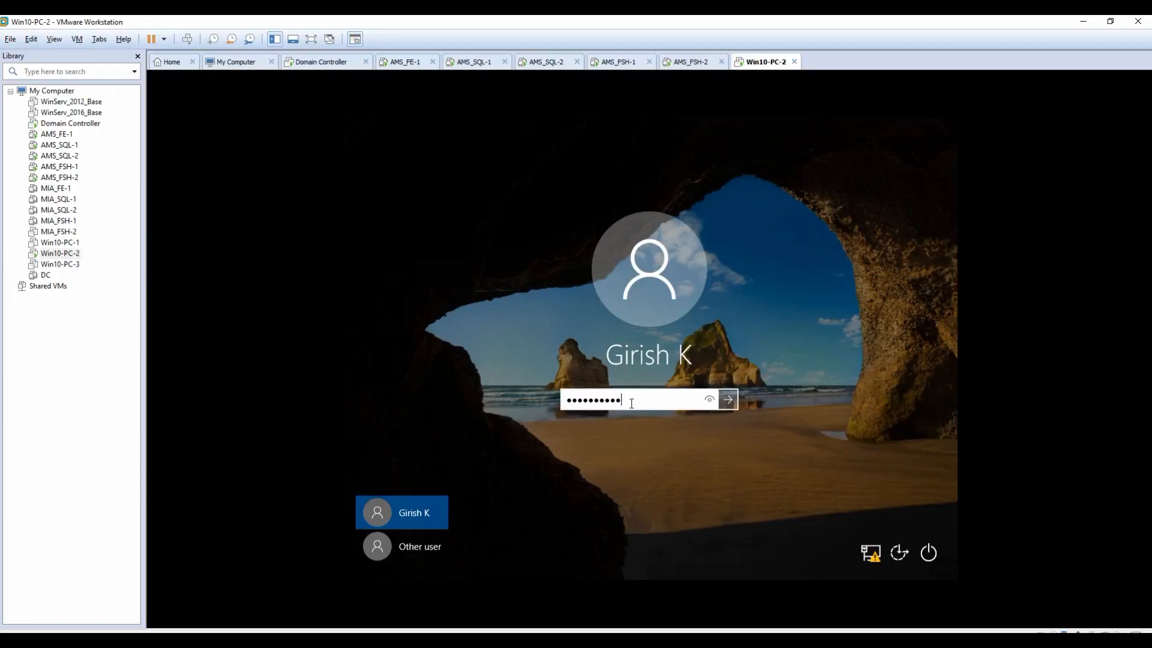
{"action": "key", "text": "Return"}
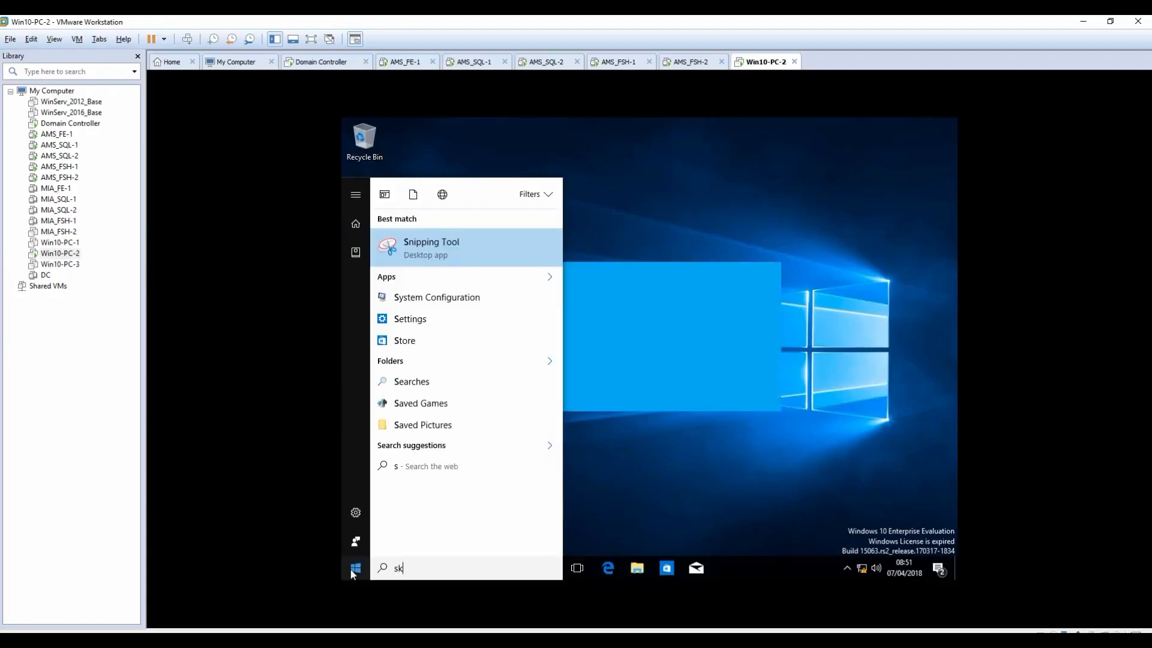
Step: Launch the Skype for Business client, then sign out of Windows and return to AMS_FE-1
{"action": "type", "text": "kype"}
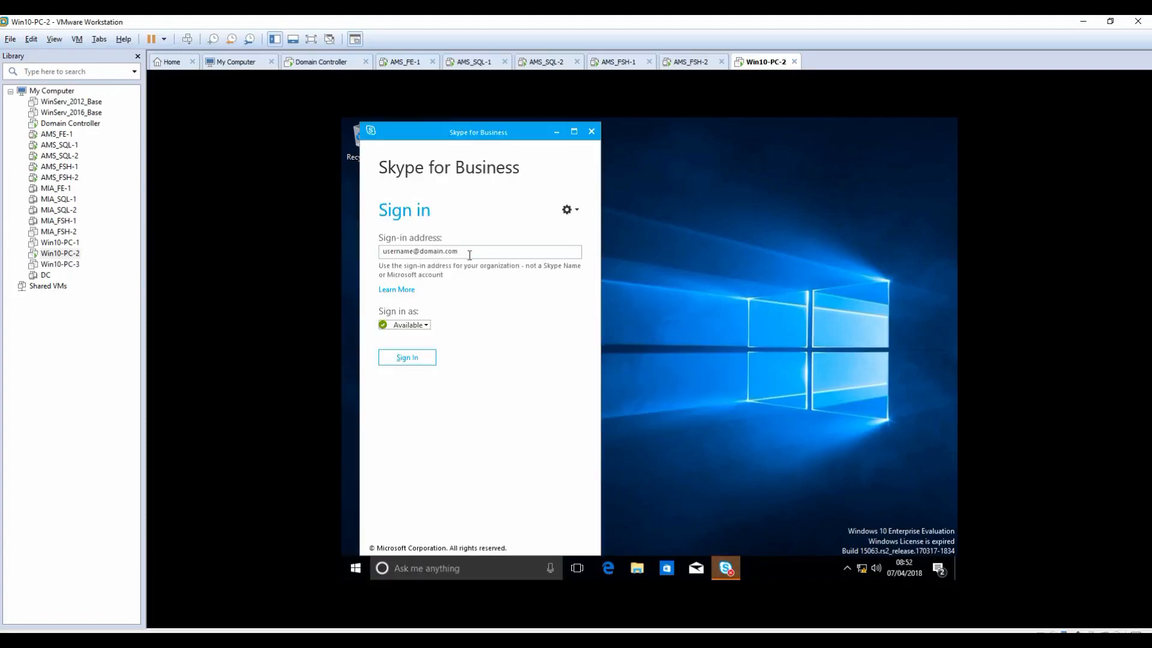
{"action": "left_click", "coordinate": [465, 252]}
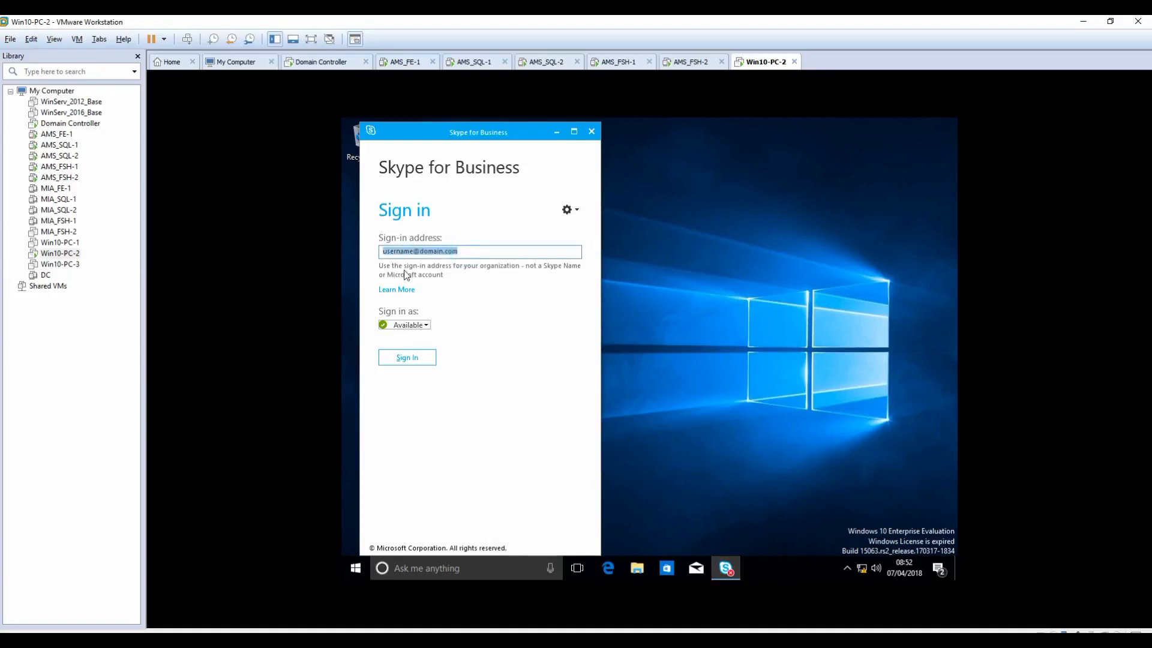
{"action": "left_click", "coordinate": [356, 568]}
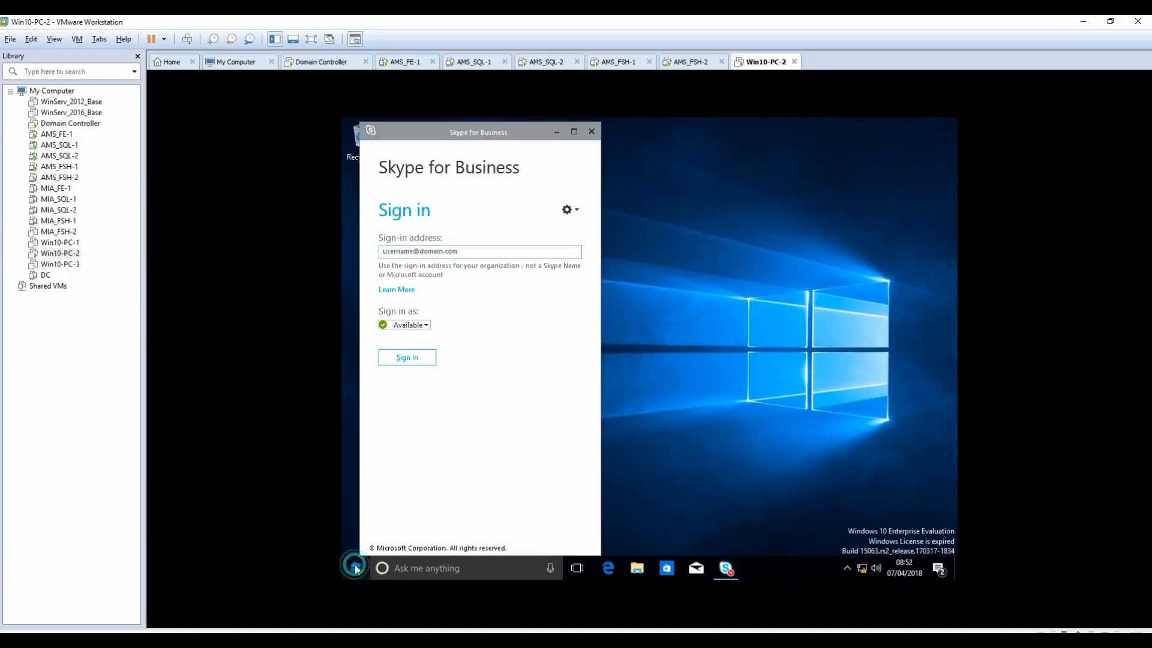
{"action": "left_click", "coordinate": [356, 484]}
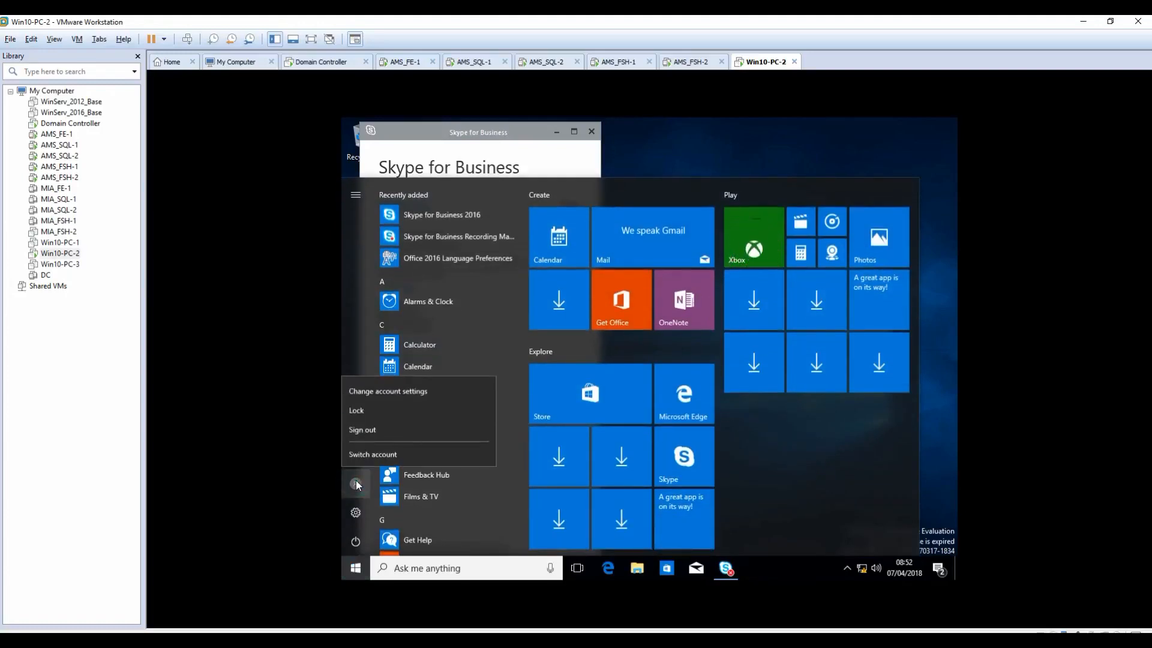
{"action": "left_click", "coordinate": [371, 431]}
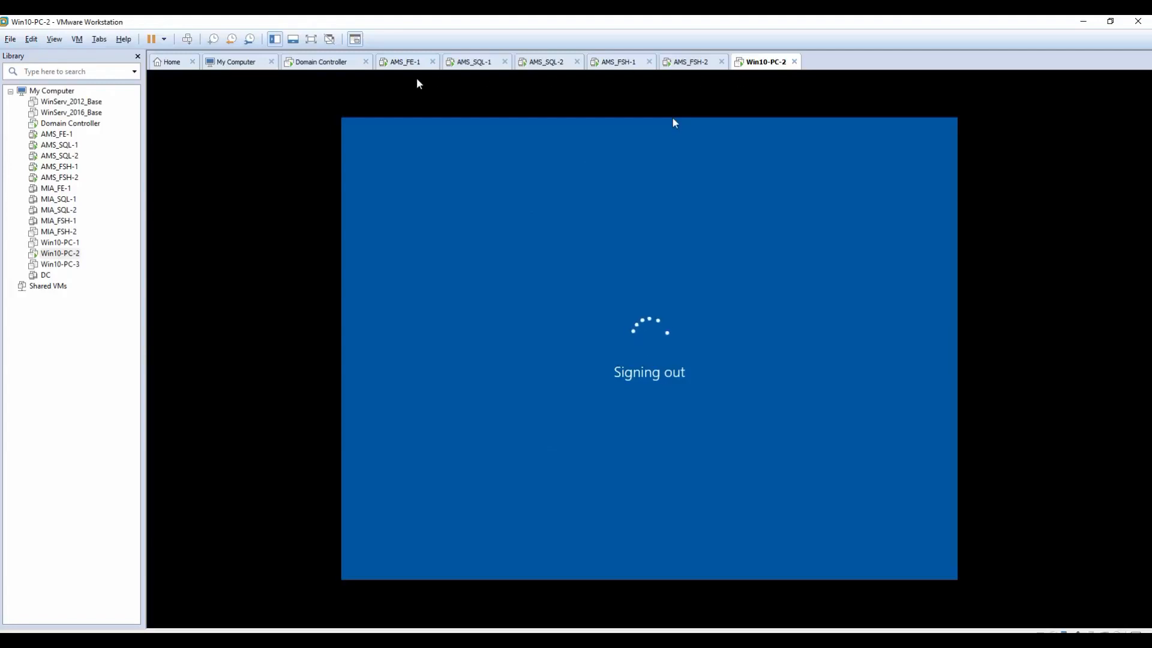
{"action": "left_click", "coordinate": [405, 69]}
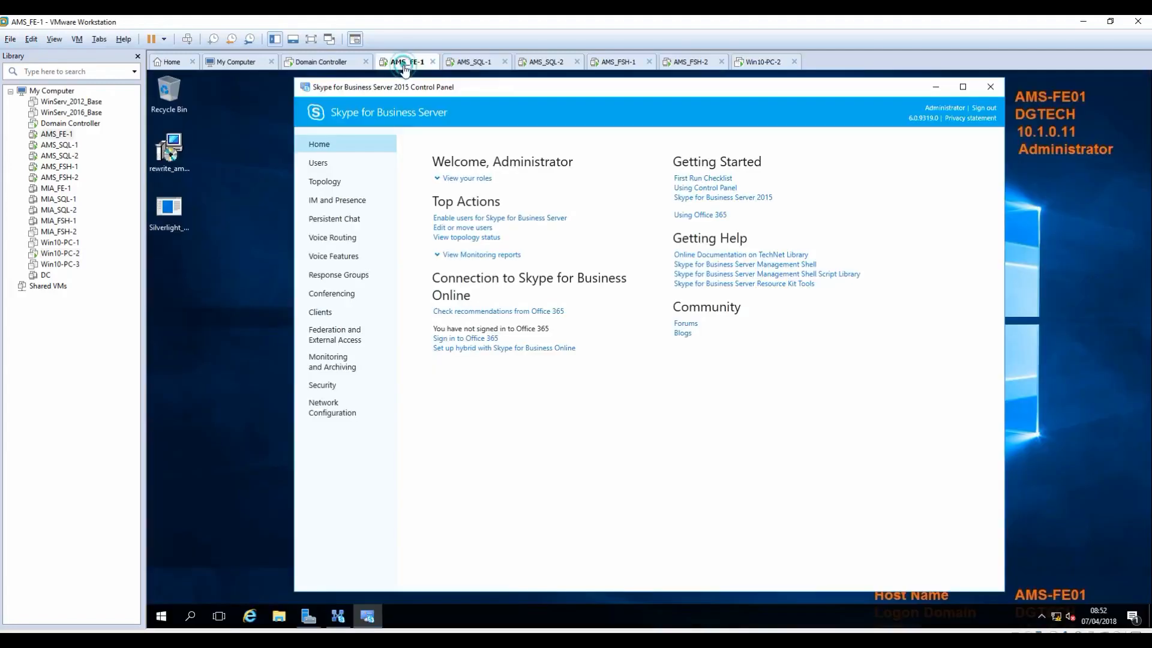
Step: Search Active Directory for the user and add them to the Skype for Business enable list
{"action": "left_click", "coordinate": [317, 163]}
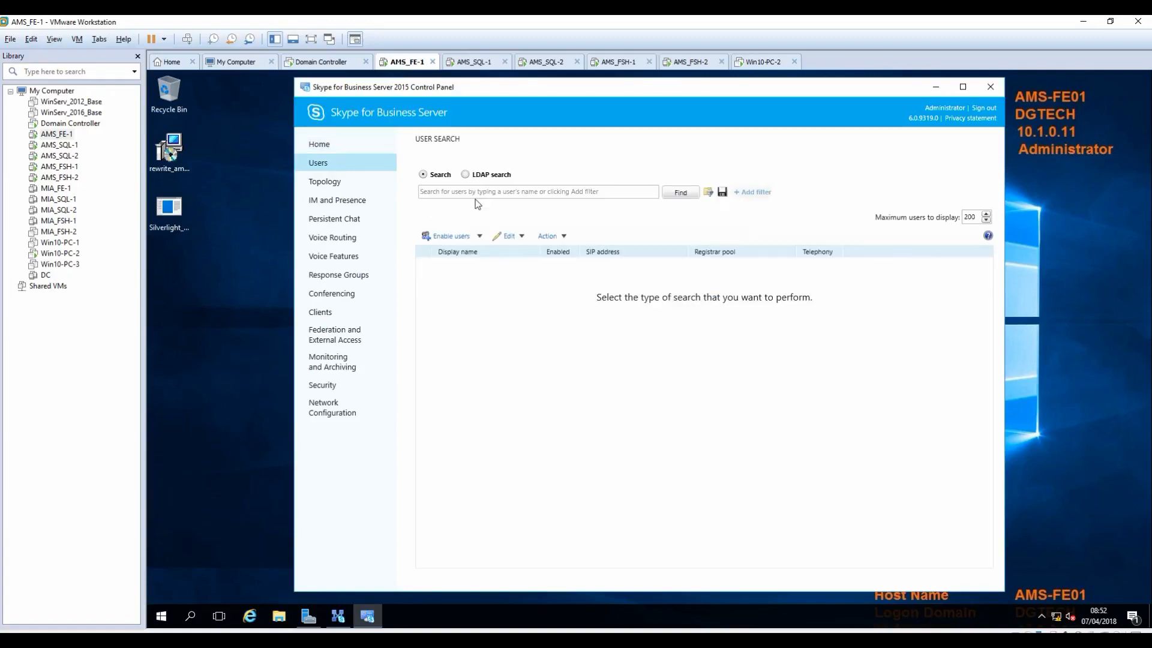
{"action": "left_click", "coordinate": [458, 237]}
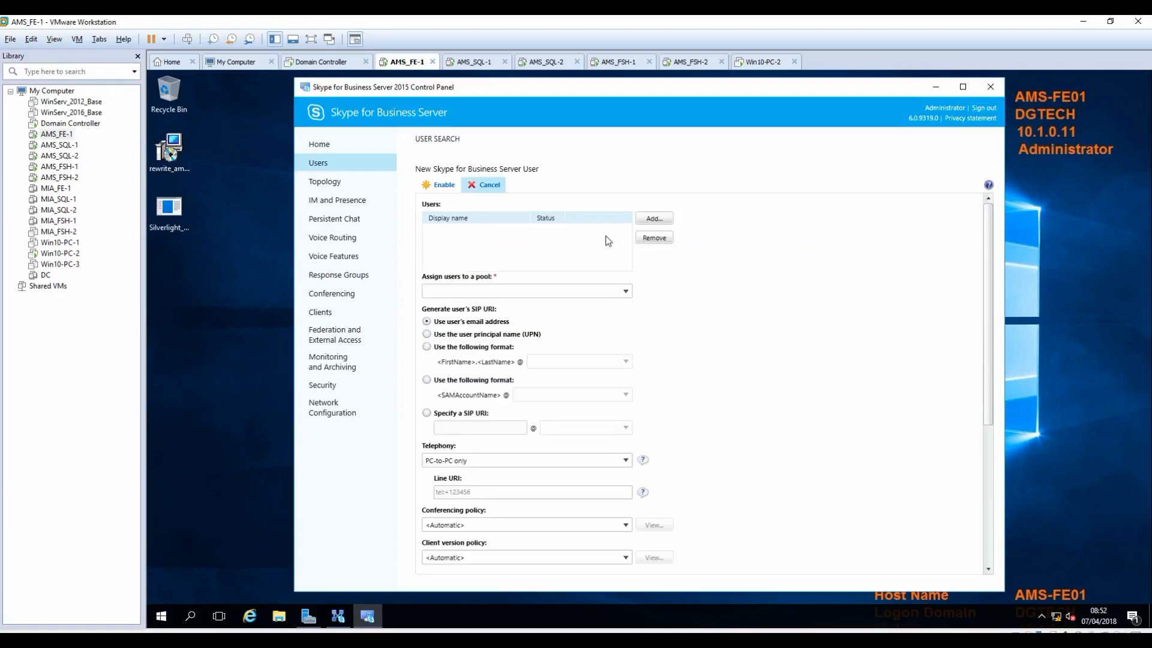
{"action": "left_click", "coordinate": [654, 218]}
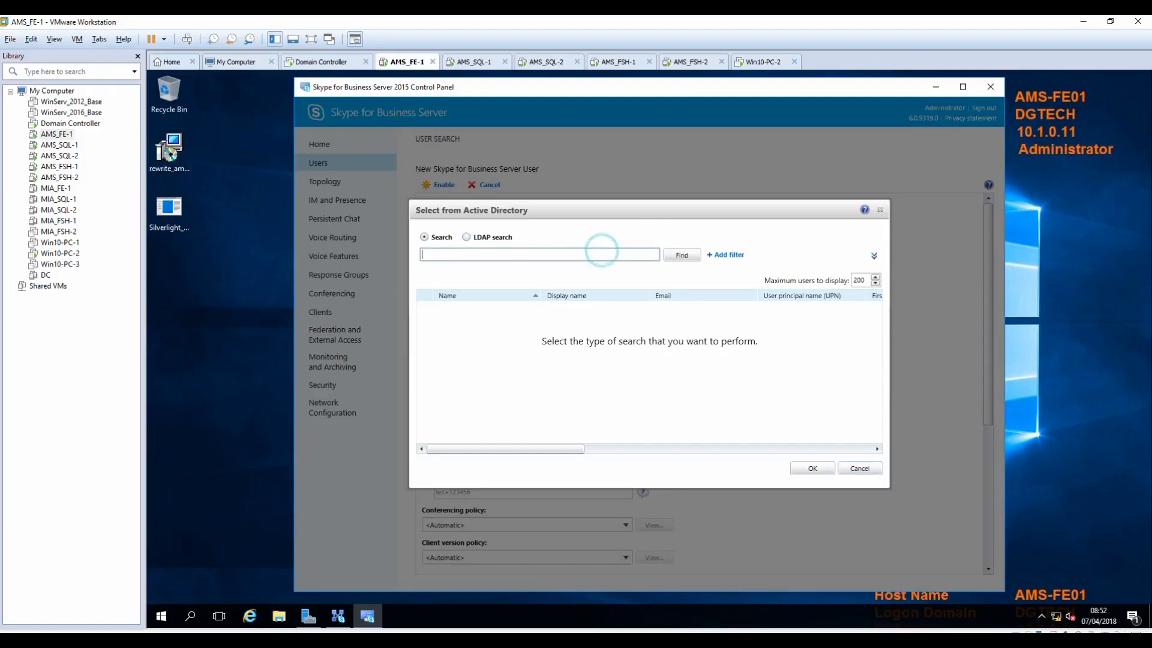
{"action": "type", "text": "girish"}
{"action": "left_click", "coordinate": [682, 255]}
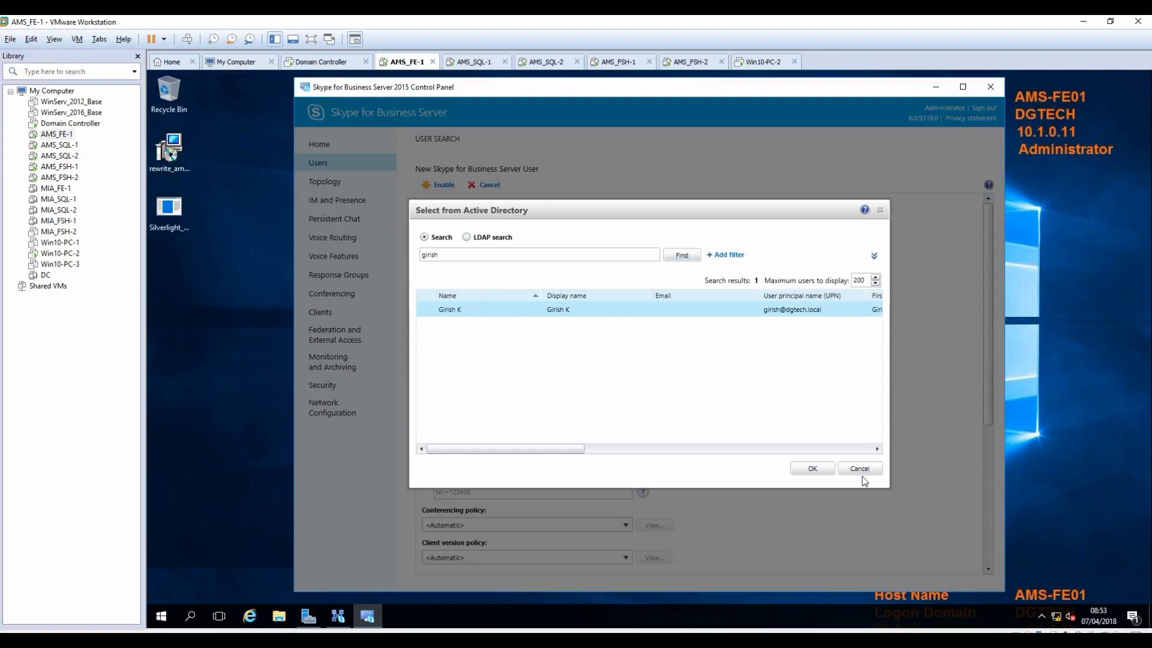
{"action": "left_click", "coordinate": [811, 468]}
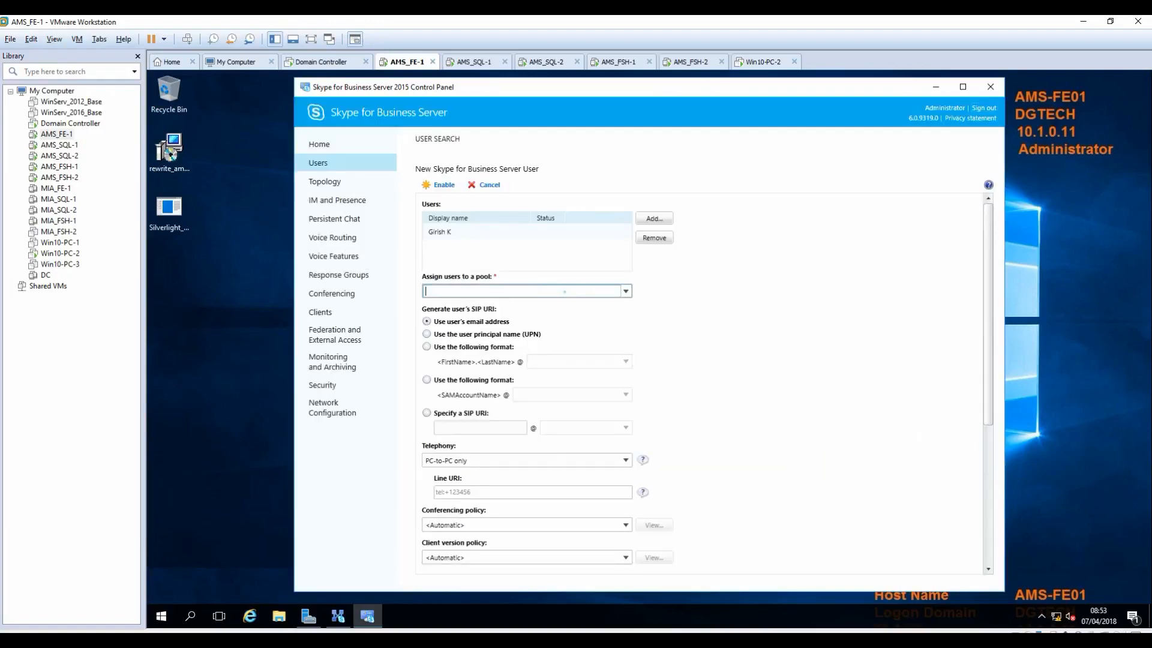
{"action": "left_click", "coordinate": [626, 291]}
{"action": "left_click", "coordinate": [456, 307]}
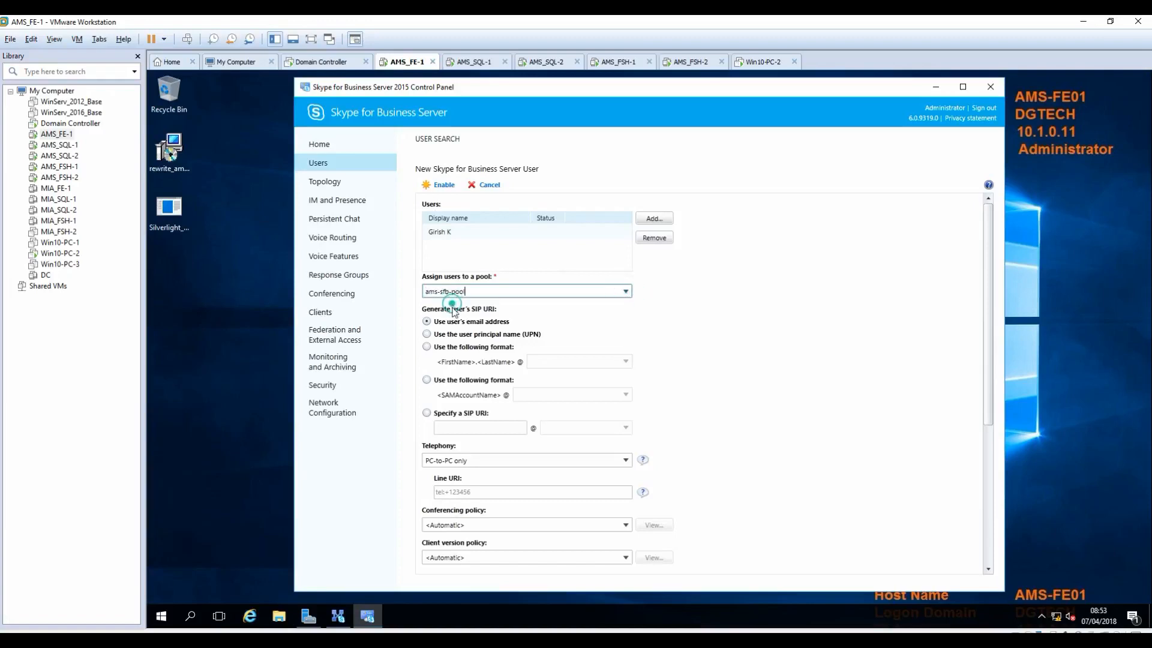
{"action": "left_click", "coordinate": [427, 347]}
{"action": "left_click", "coordinate": [625, 361]}
{"action": "left_click", "coordinate": [544, 376]}
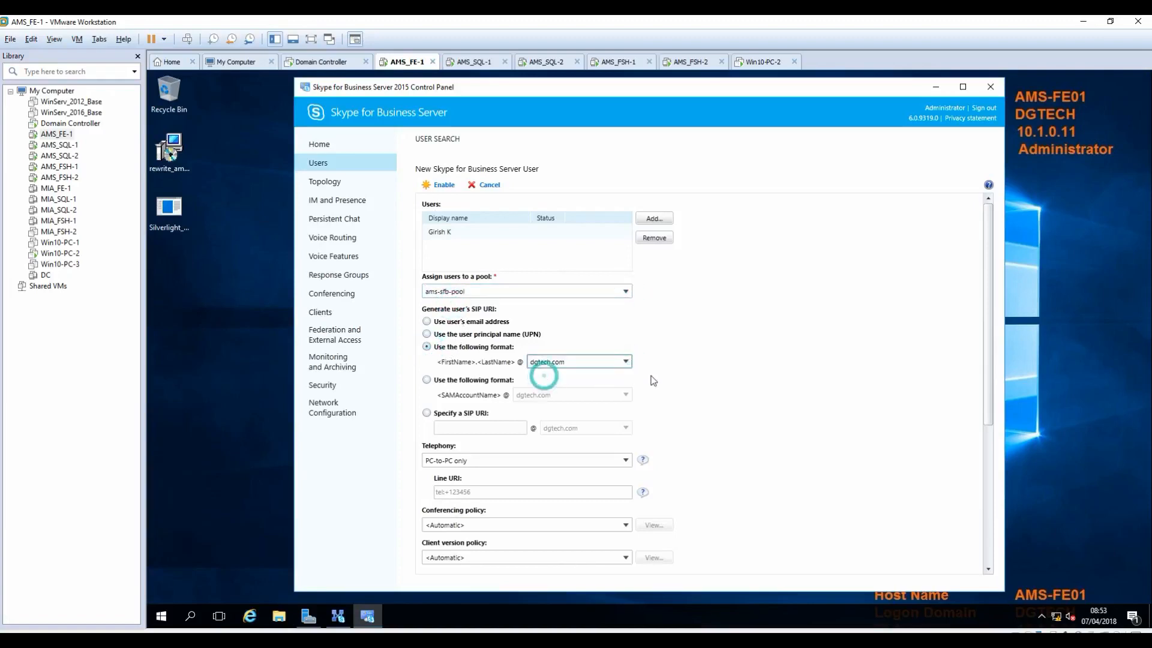
Step: Enable the user, then sign into Win10-PC-2 with the account password
{"action": "left_click", "coordinate": [761, 375]}
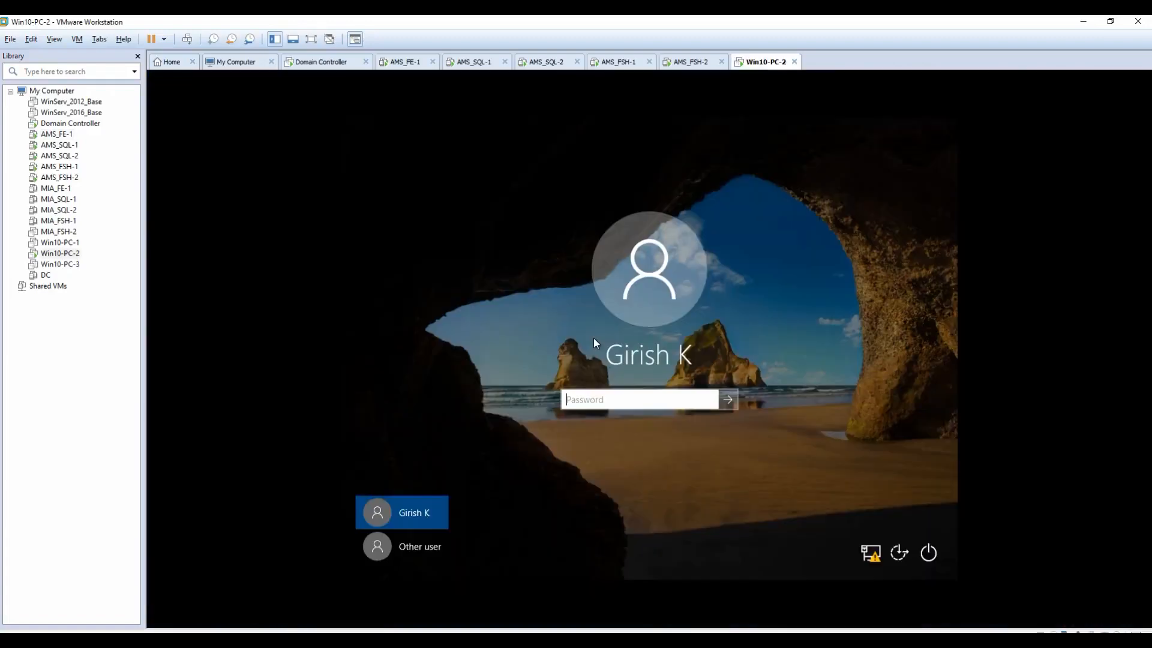
{"action": "type", "text": "Password@1"}
{"action": "key", "text": "Return"}
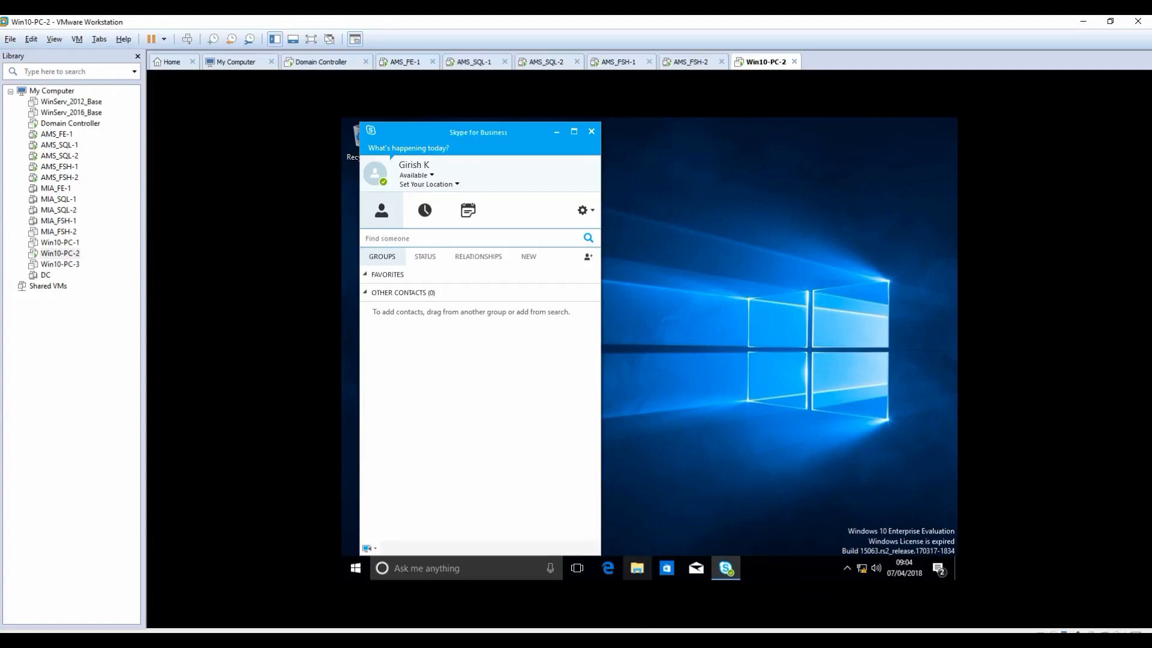
Step: Show slide 7 of the DG Tech - SfB Installation deck, 'Part 2 coming out shortly'
{"action": "left_click", "coordinate": [605, 640]}
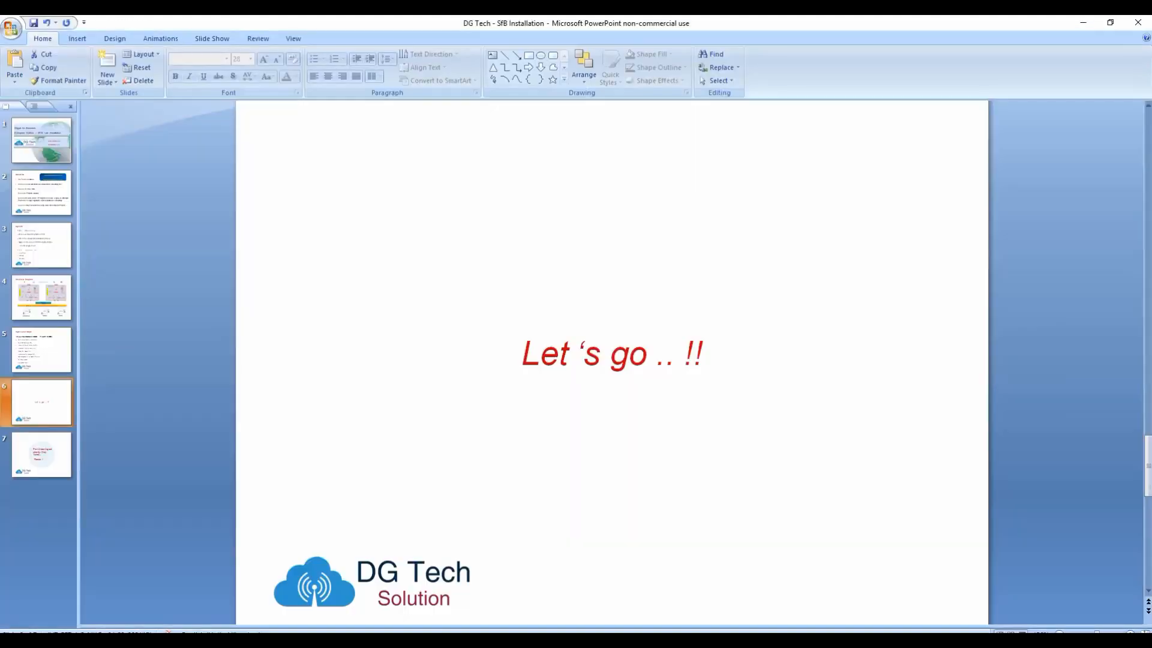
{"action": "left_click", "coordinate": [37, 453]}
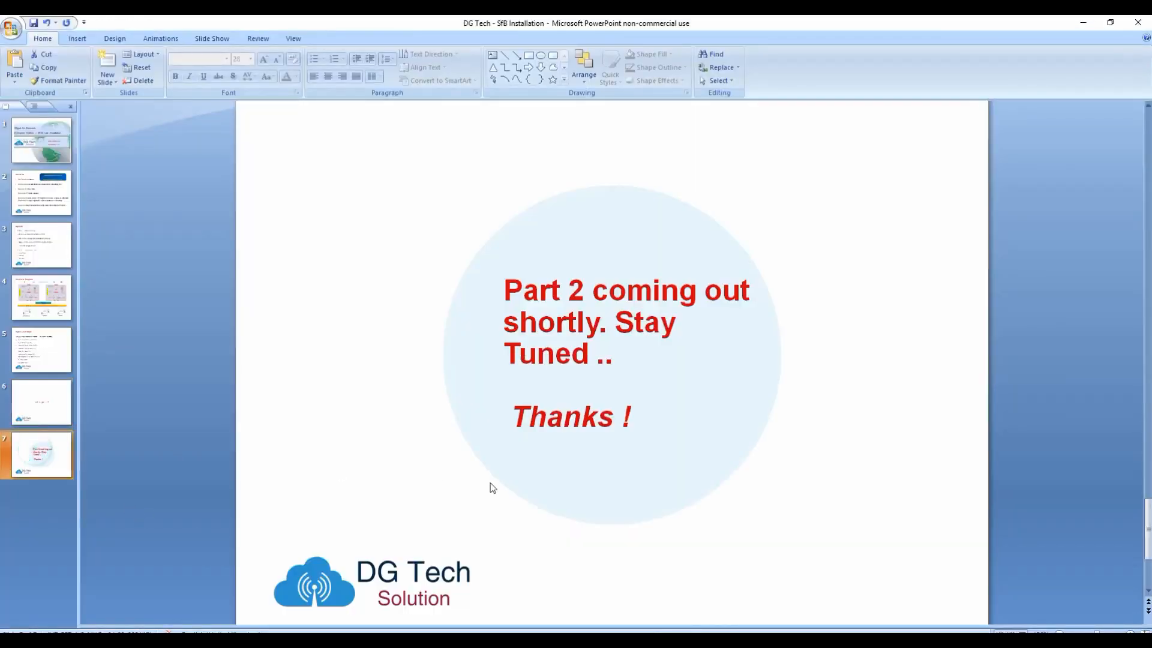